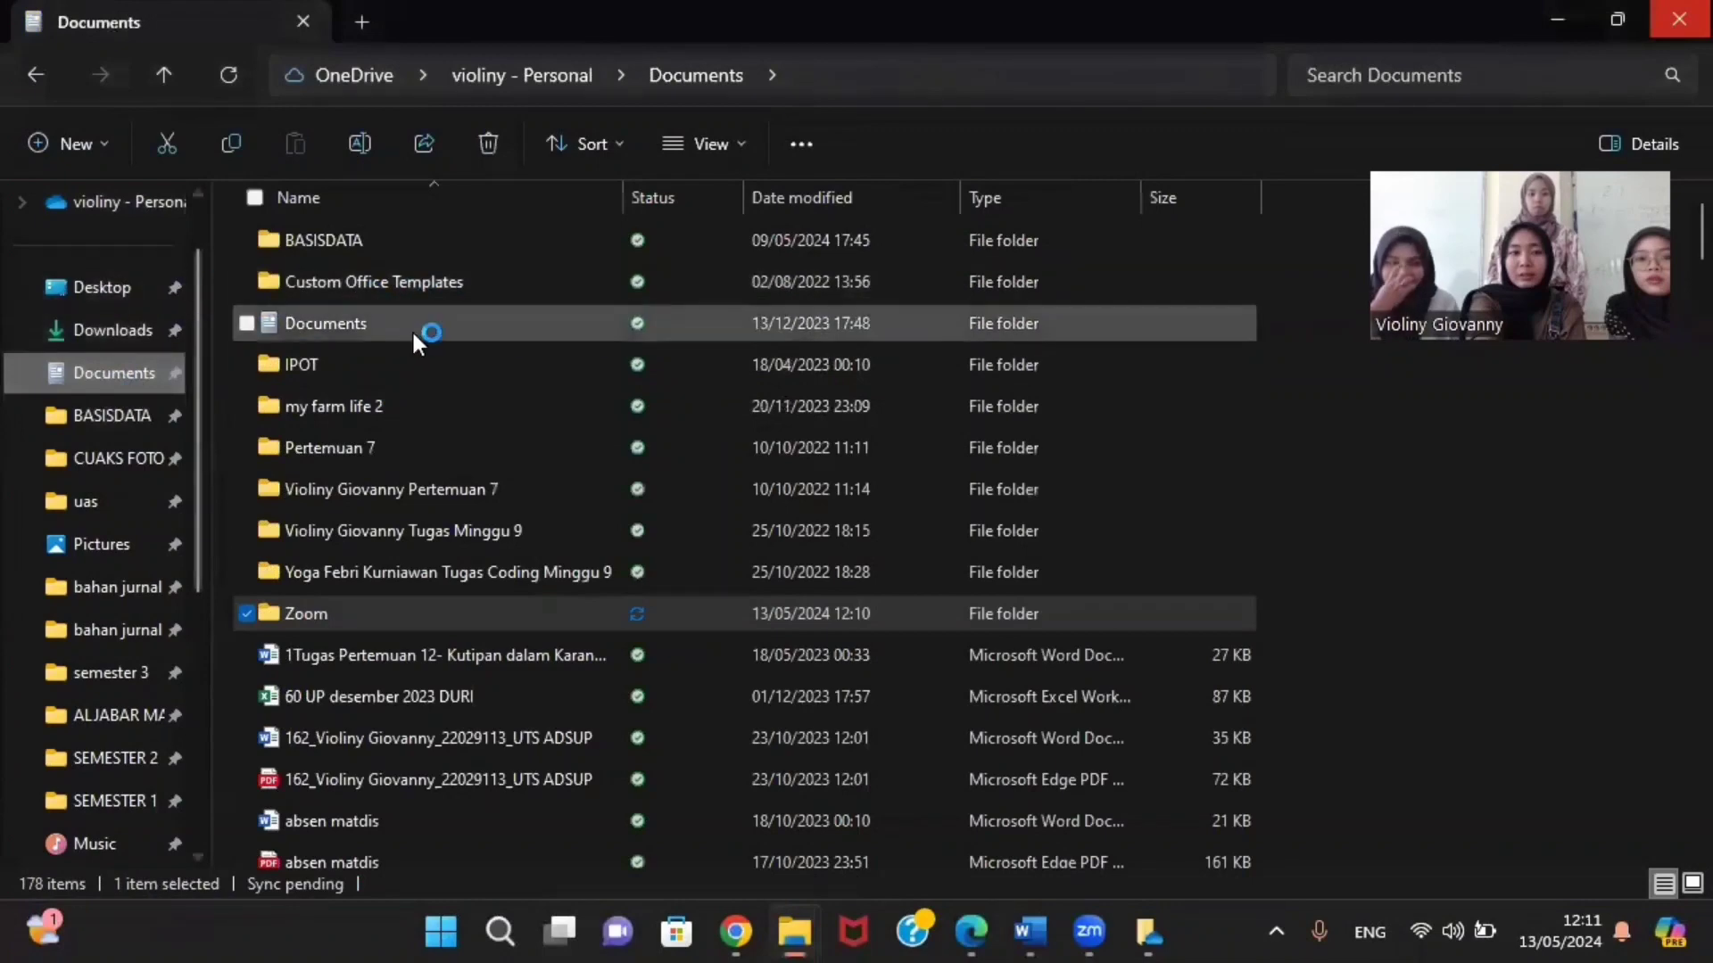
Step: Open the TEMPLATE - APLIKASI PAYROLL workbook from the Downloads folder in Excel
left_click(103, 330)
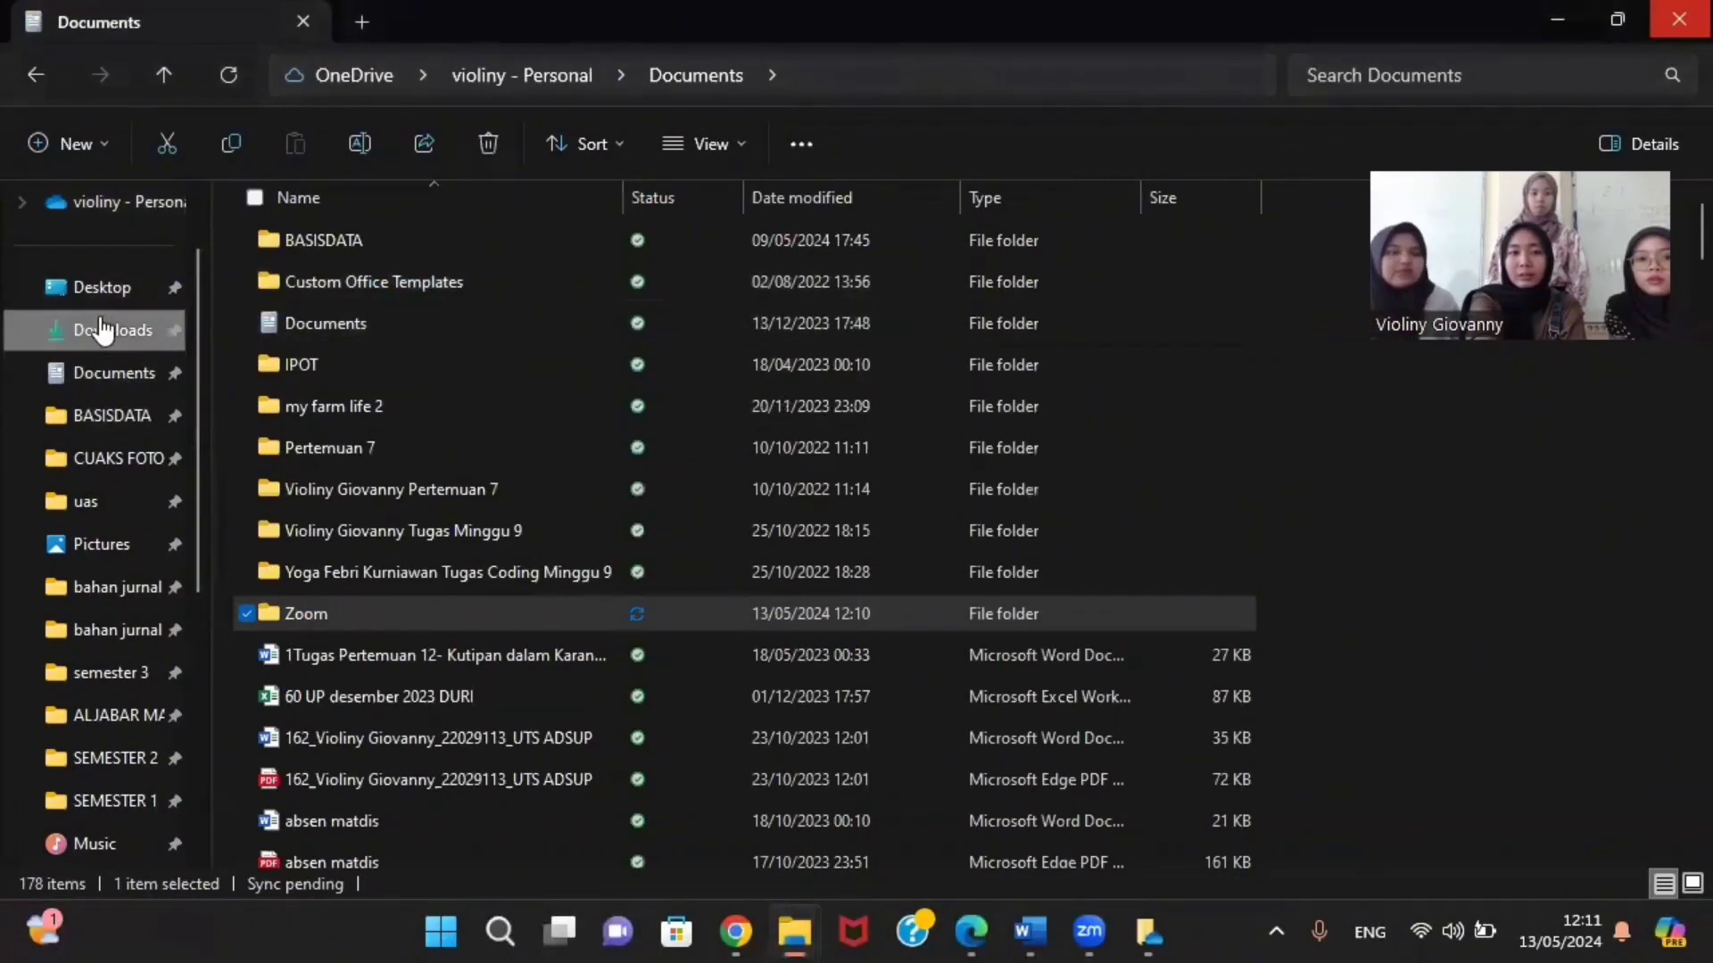
double_click(373, 273)
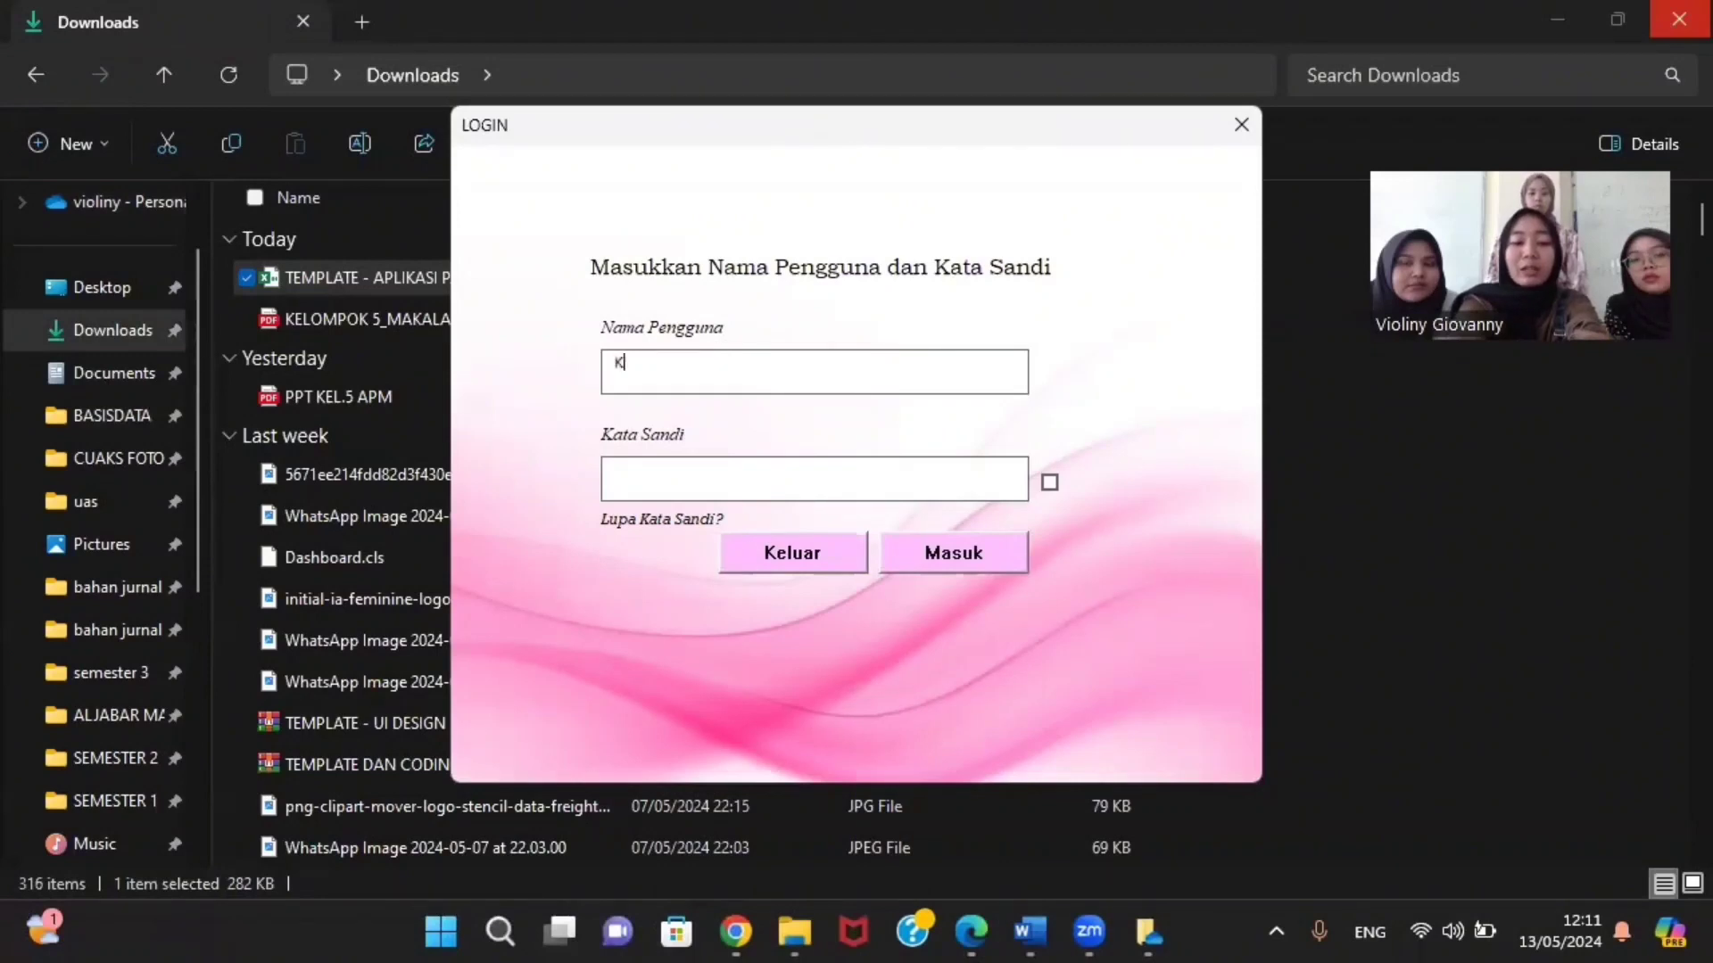
Step: Log in with the group's username and password and acknowledge the Login Sukses message
type("elompok")
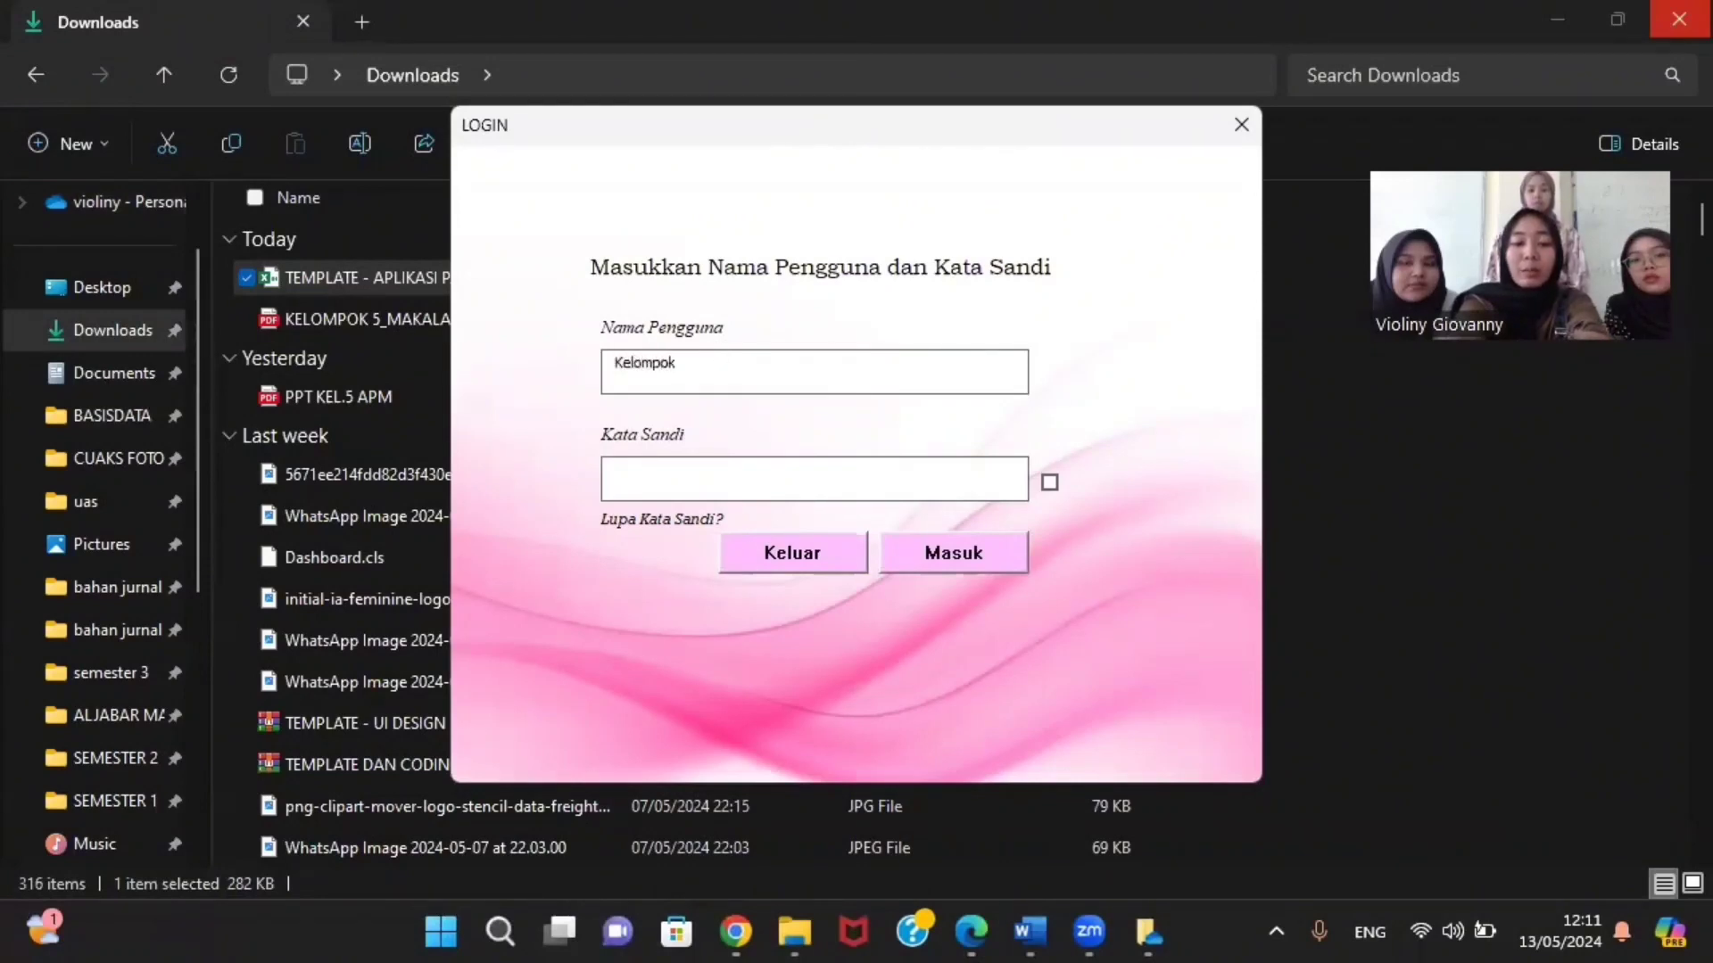
type("dua")
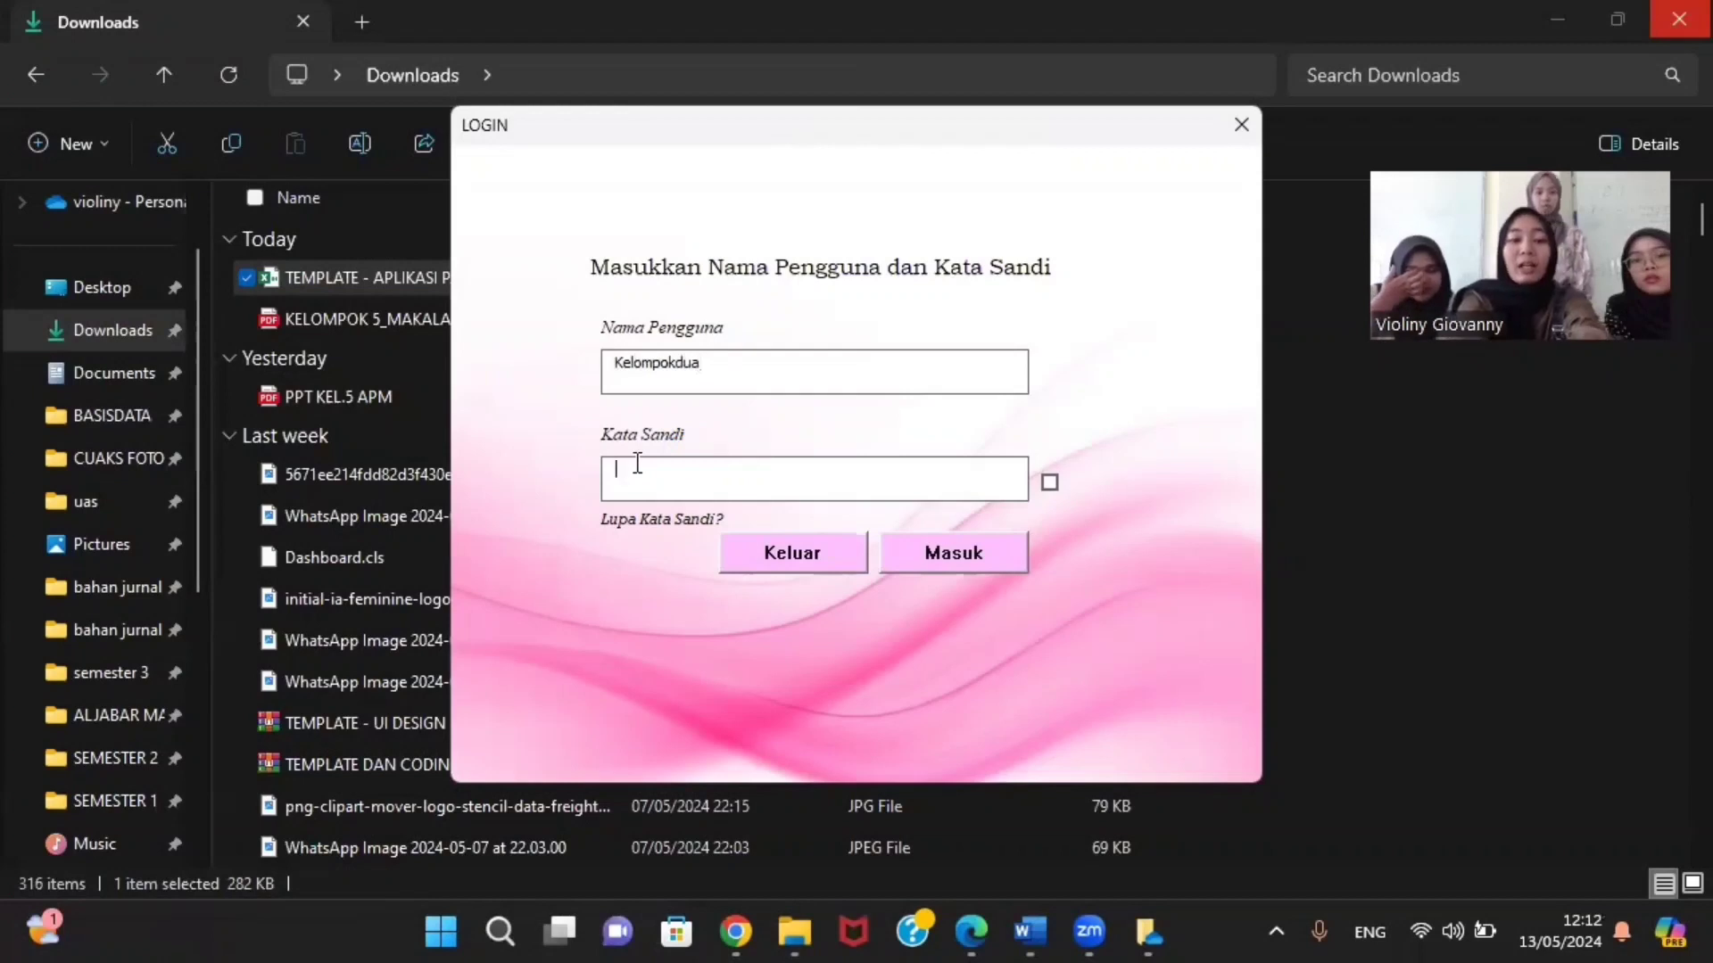
left_click(636, 463)
type("1234")
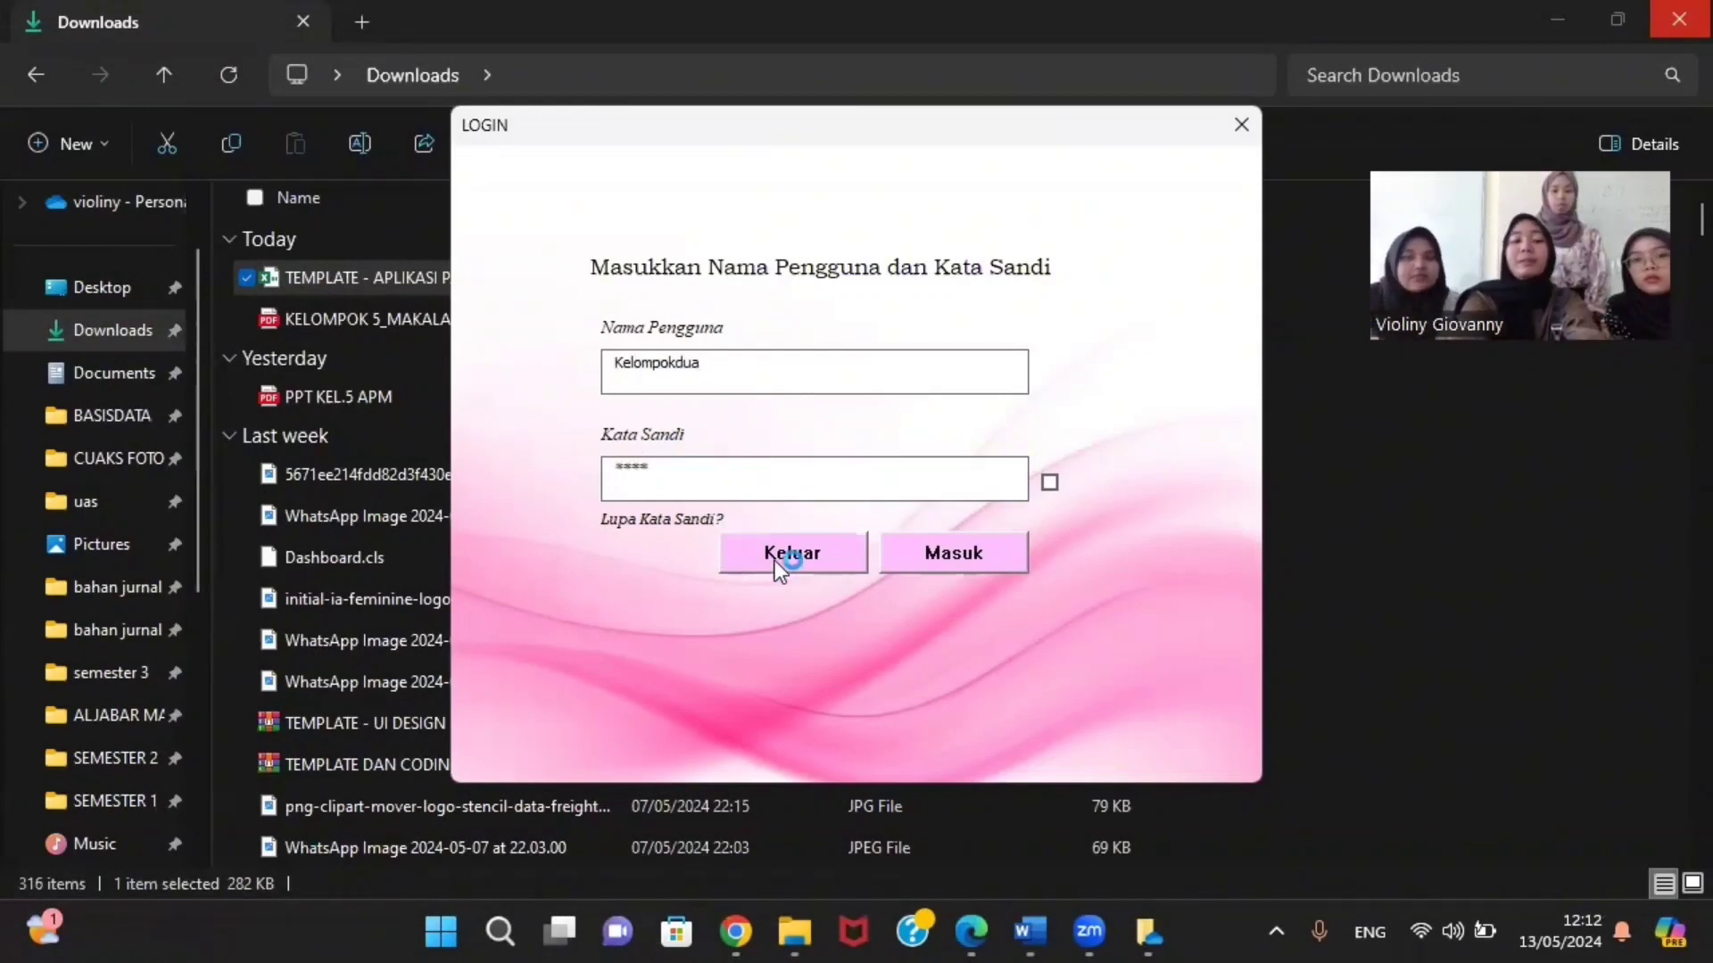
left_click(944, 569)
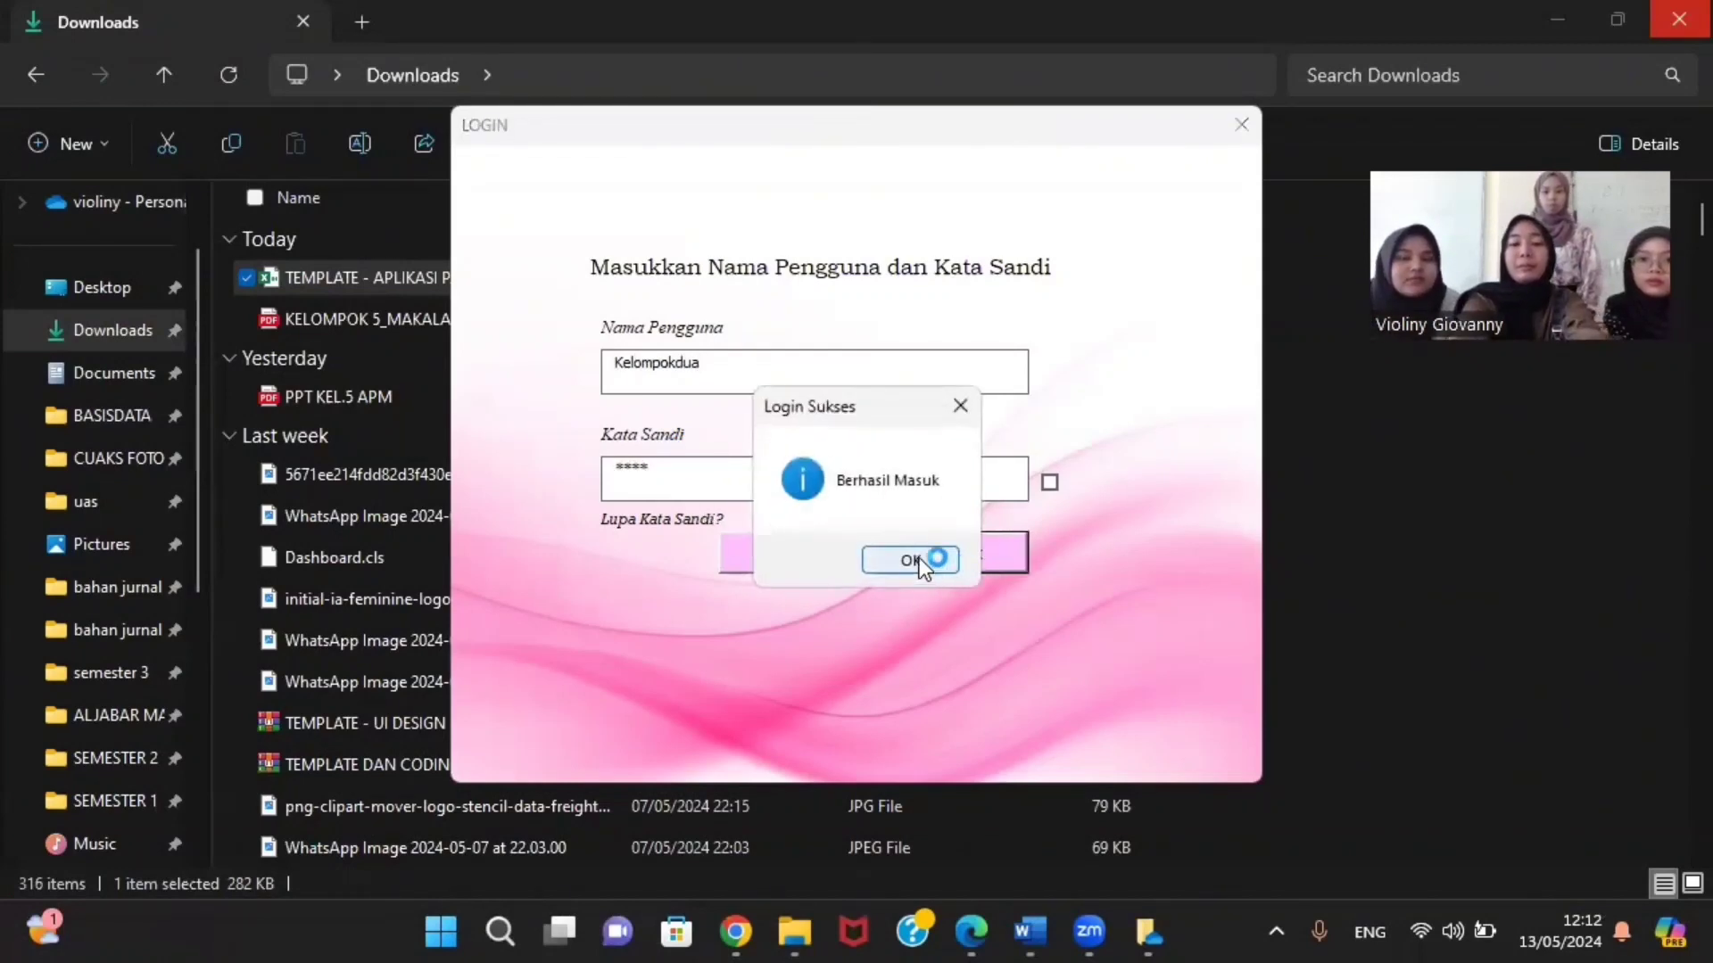
left_click(909, 560)
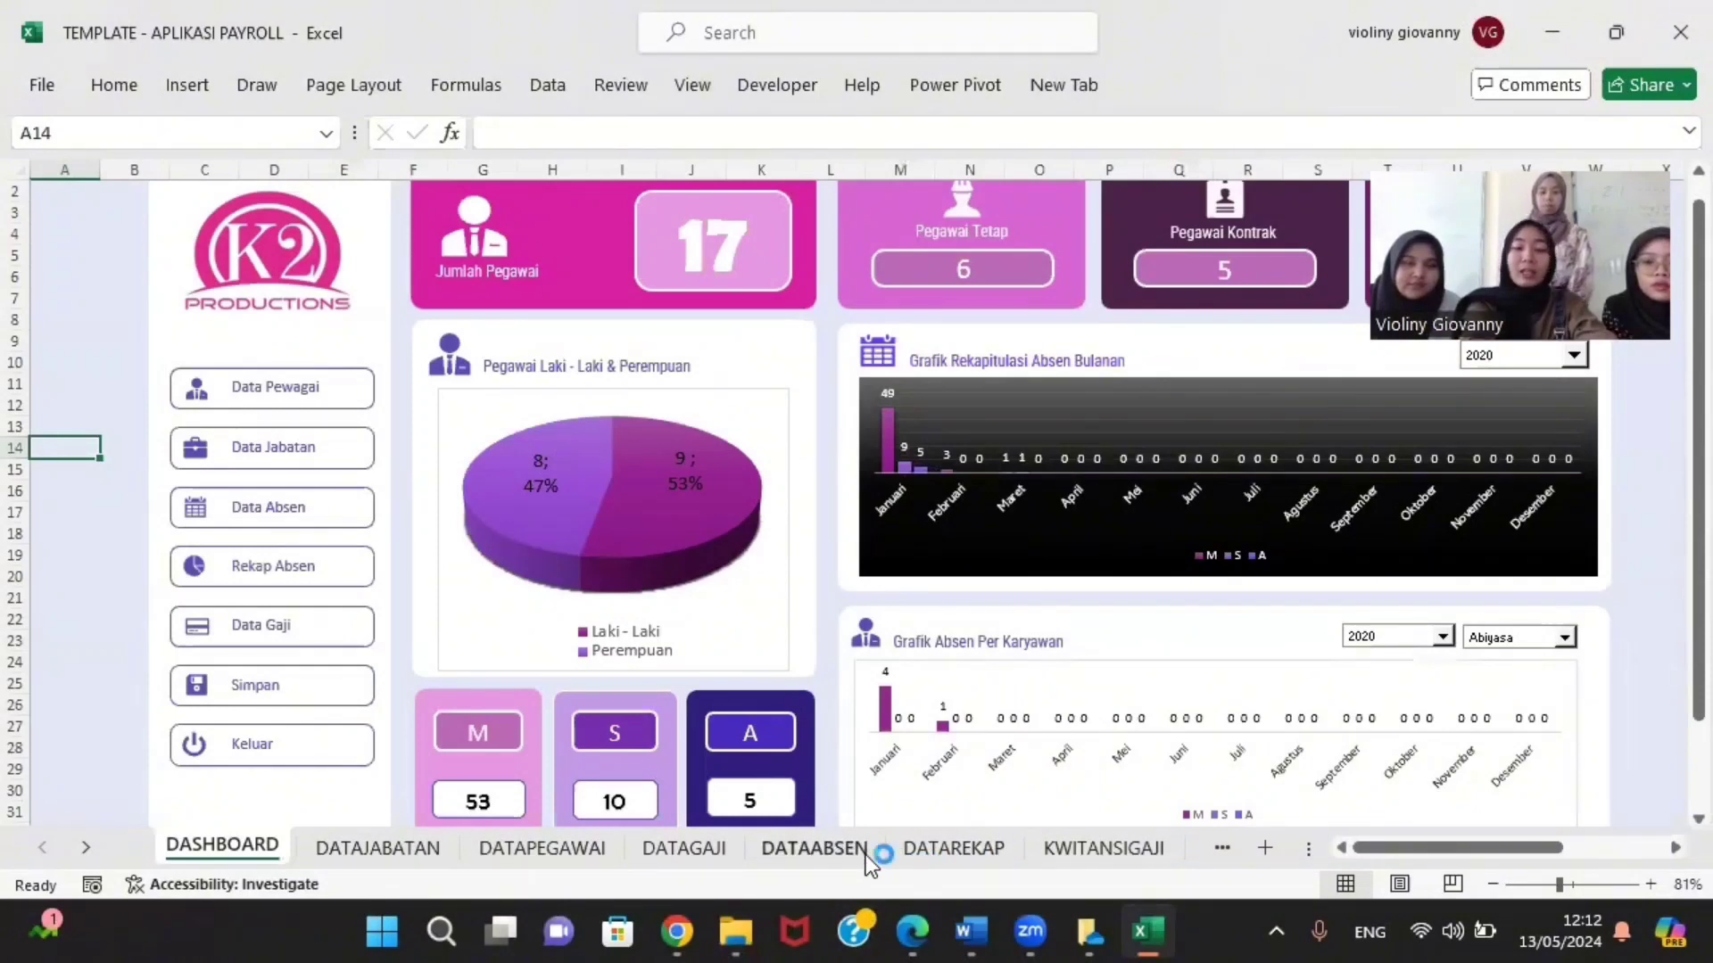
left_click(1122, 853)
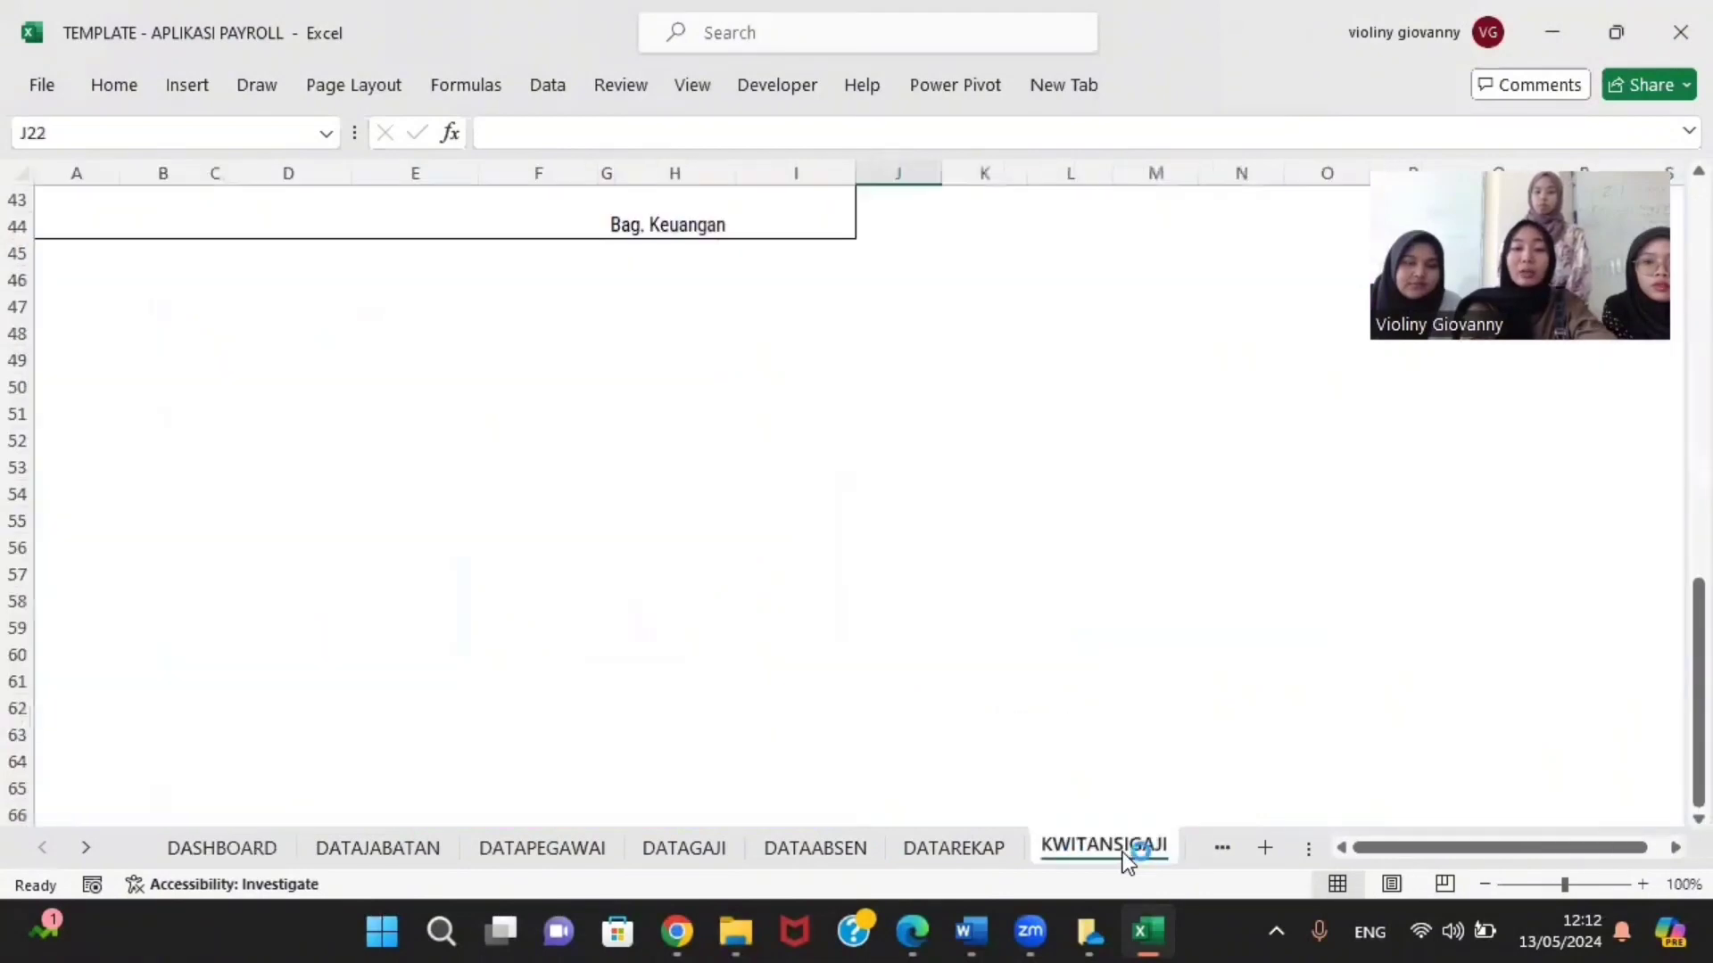
scroll(721, 596, "up", 14)
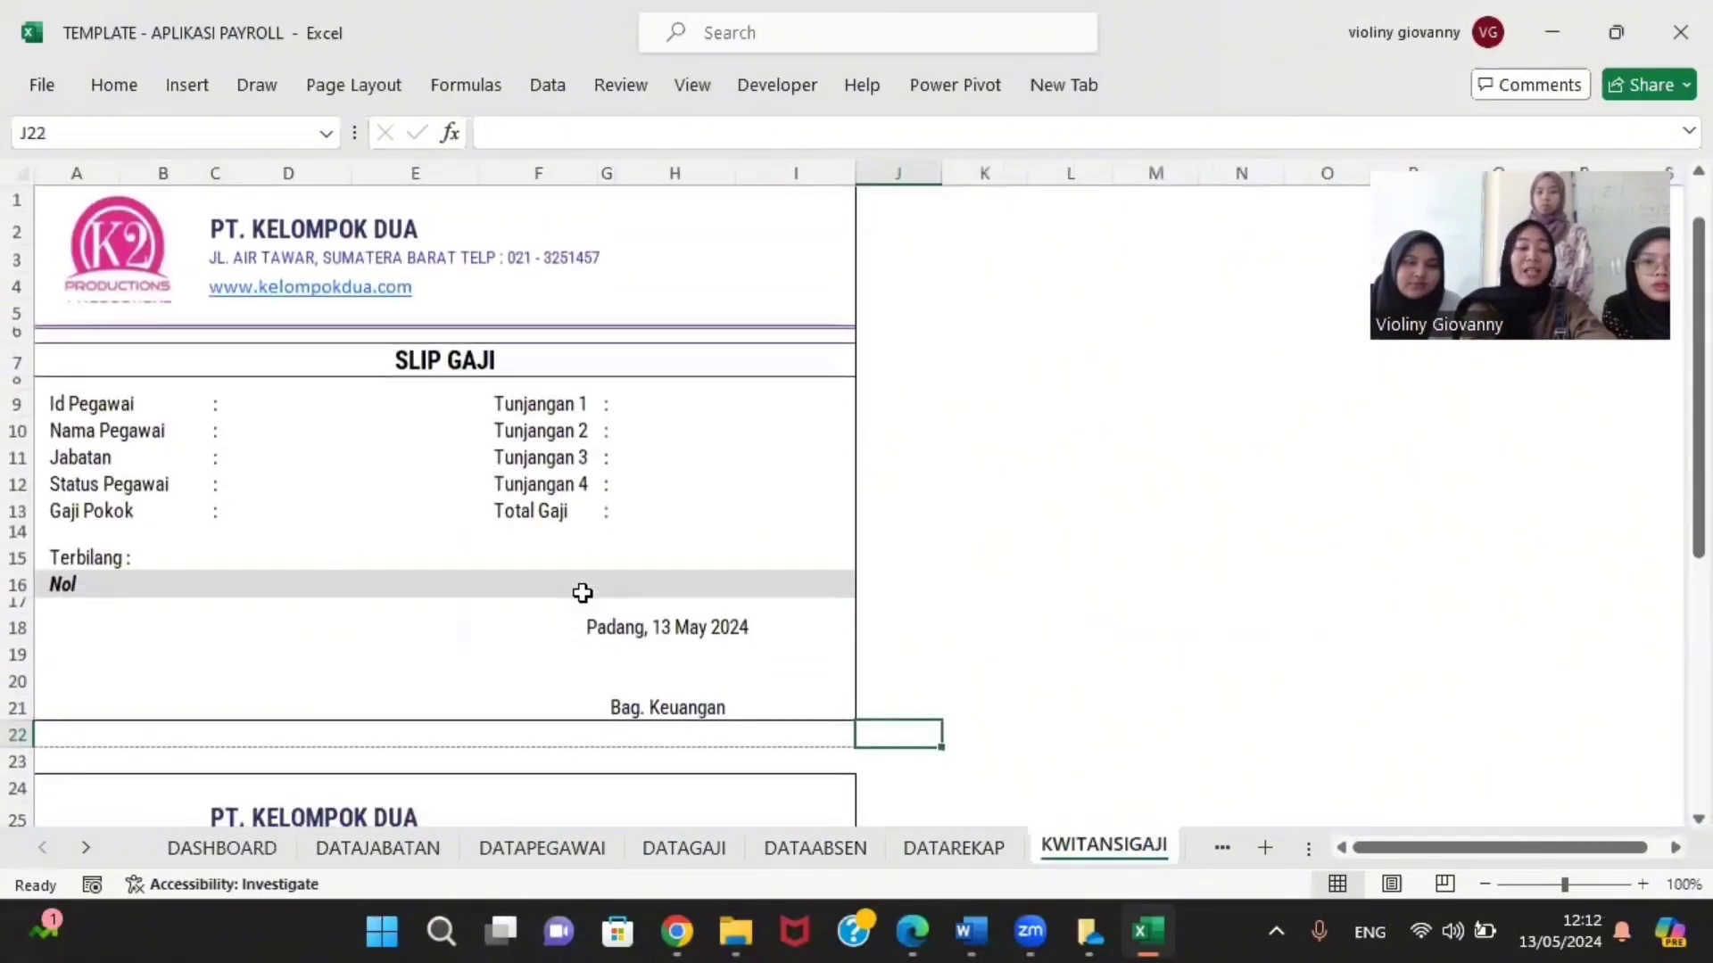
scroll(650, 751, "down", 1)
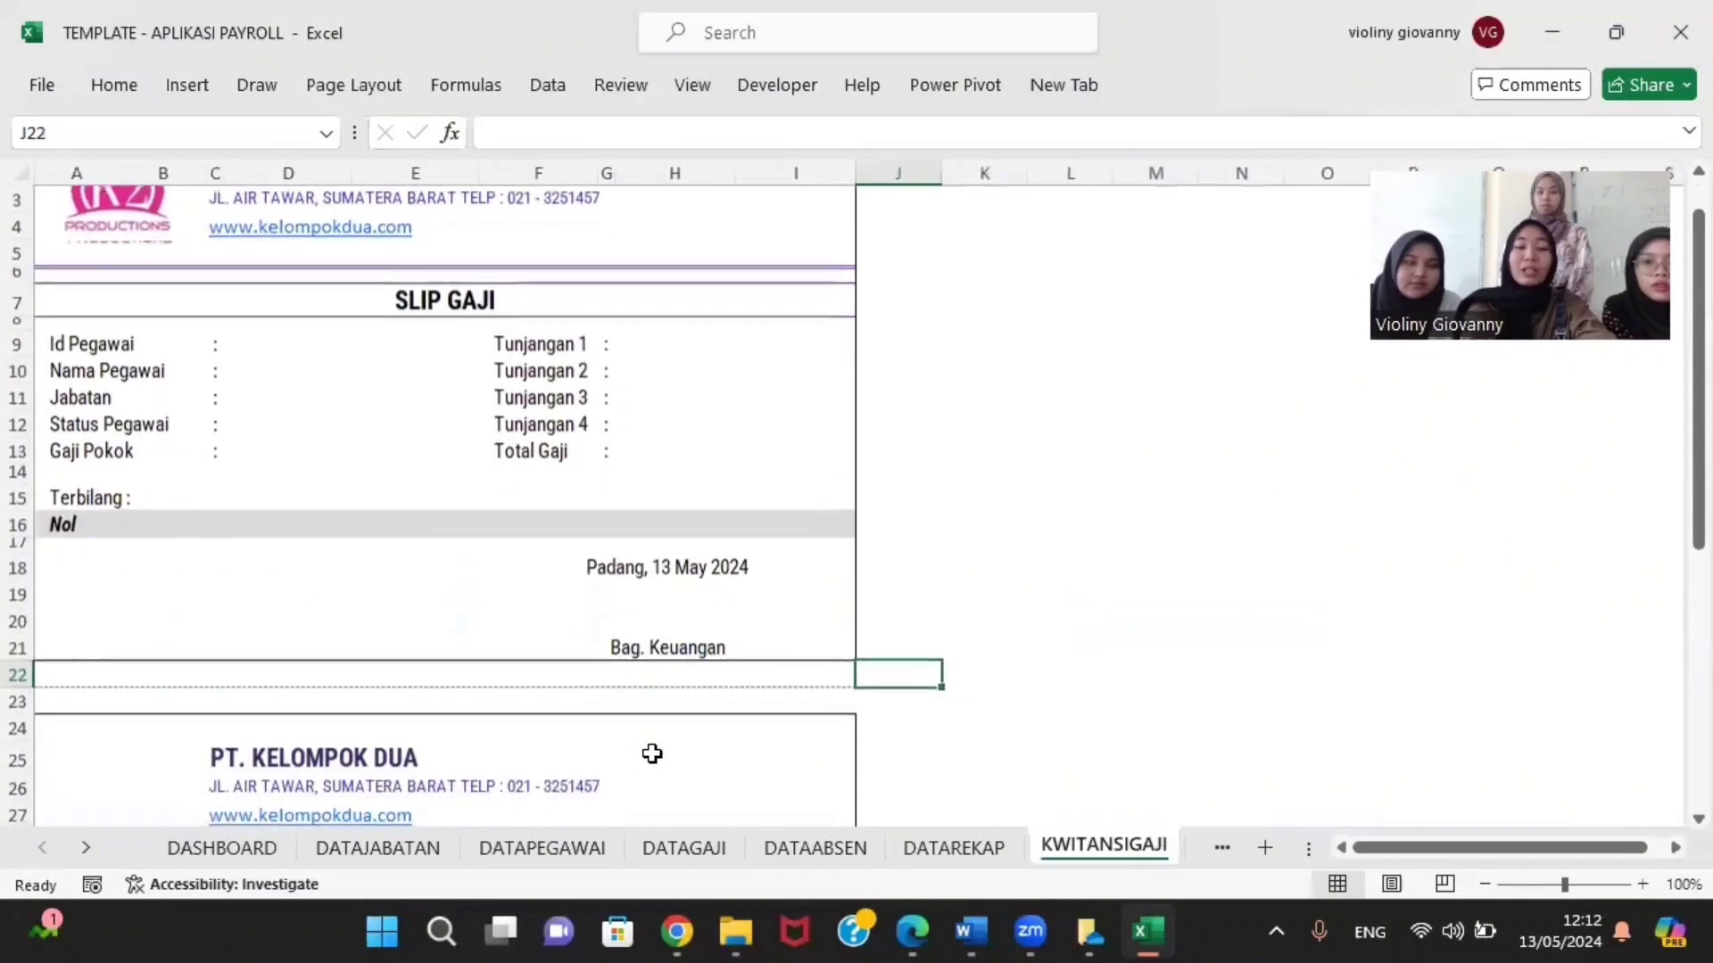
left_click(378, 853)
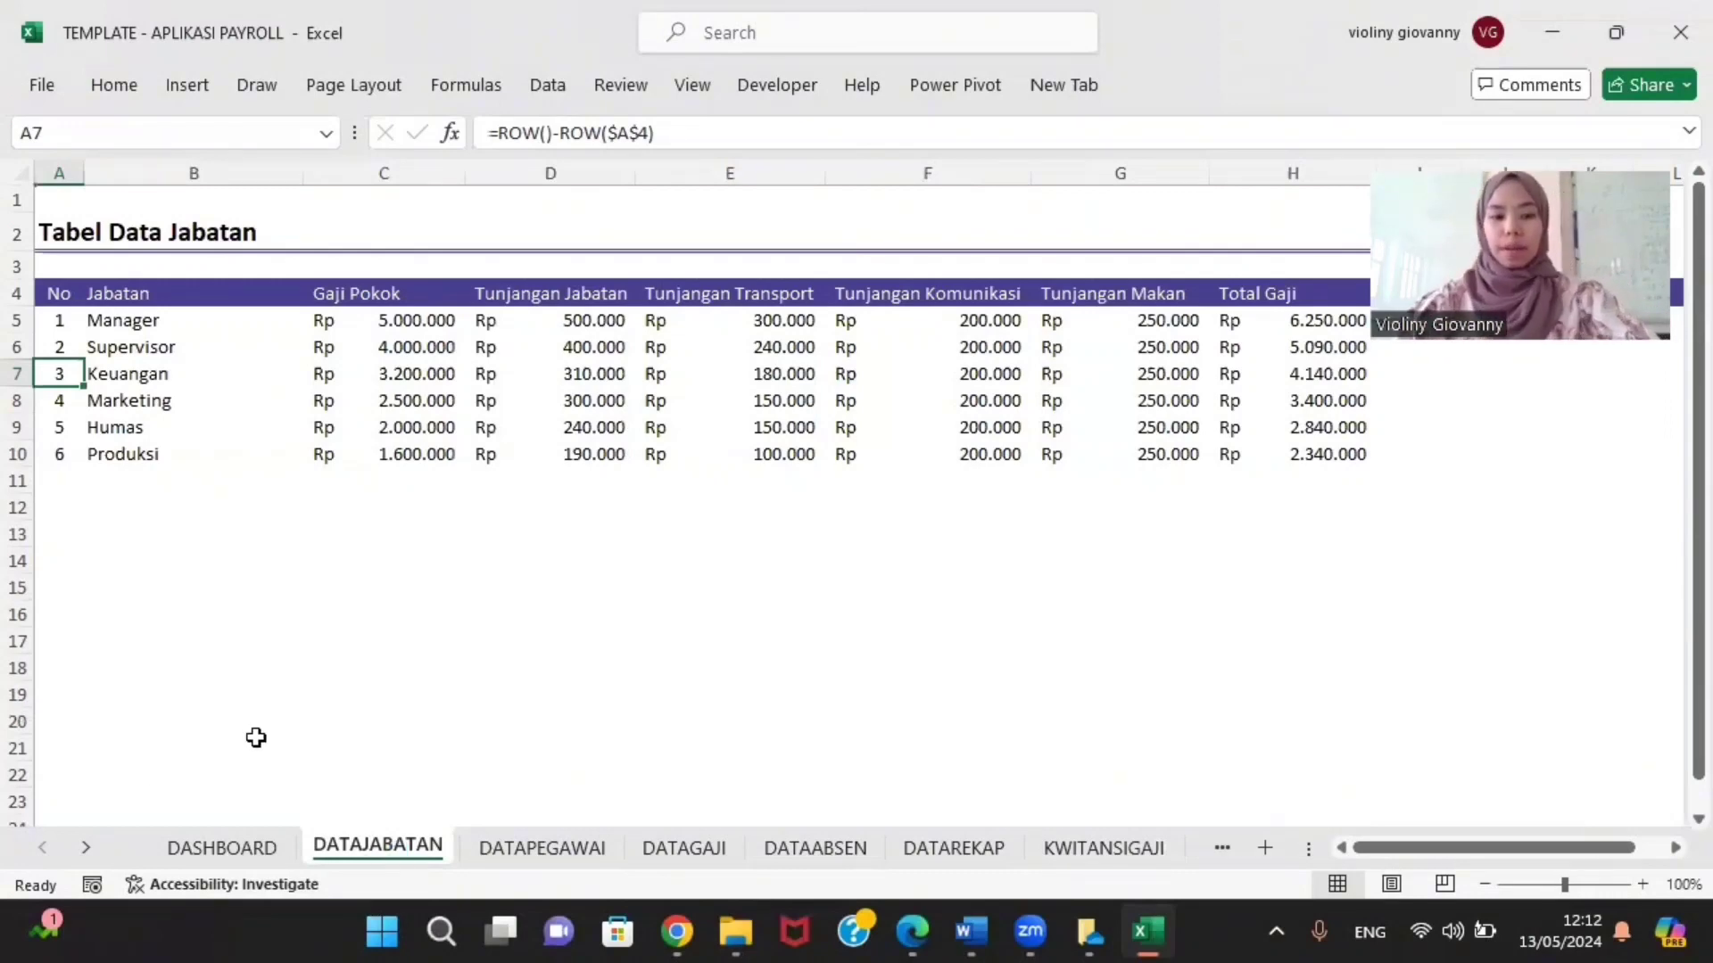
left_click(248, 844)
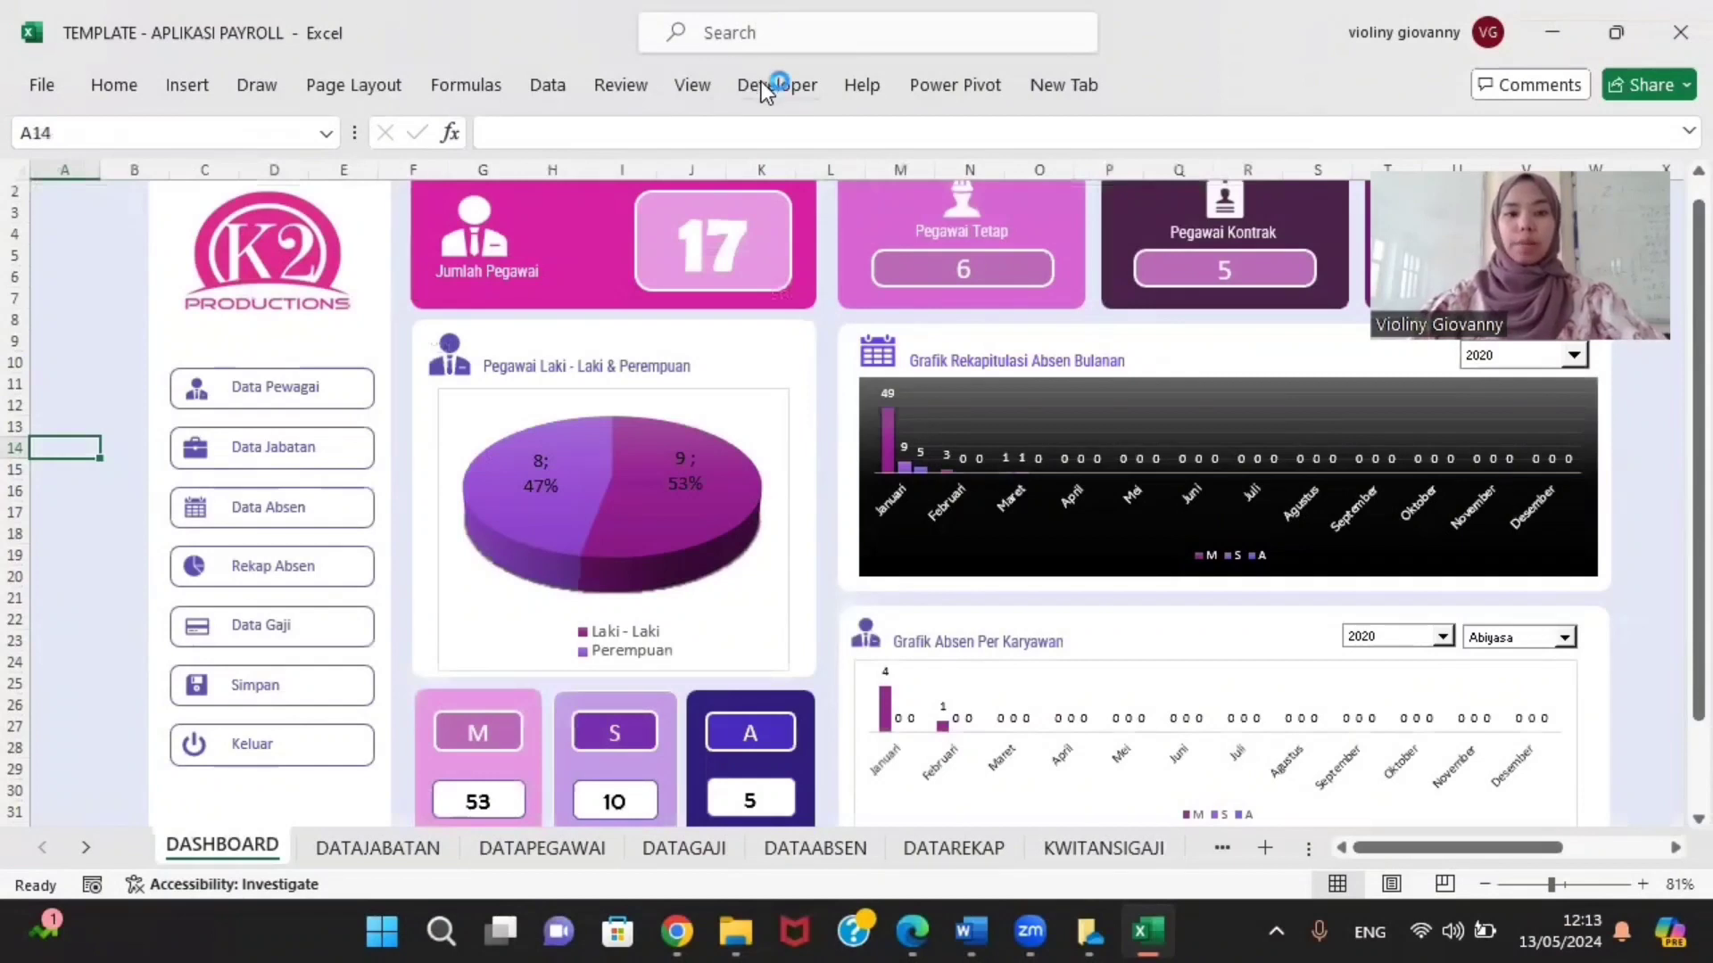
scroll(321, 371, "up", 1)
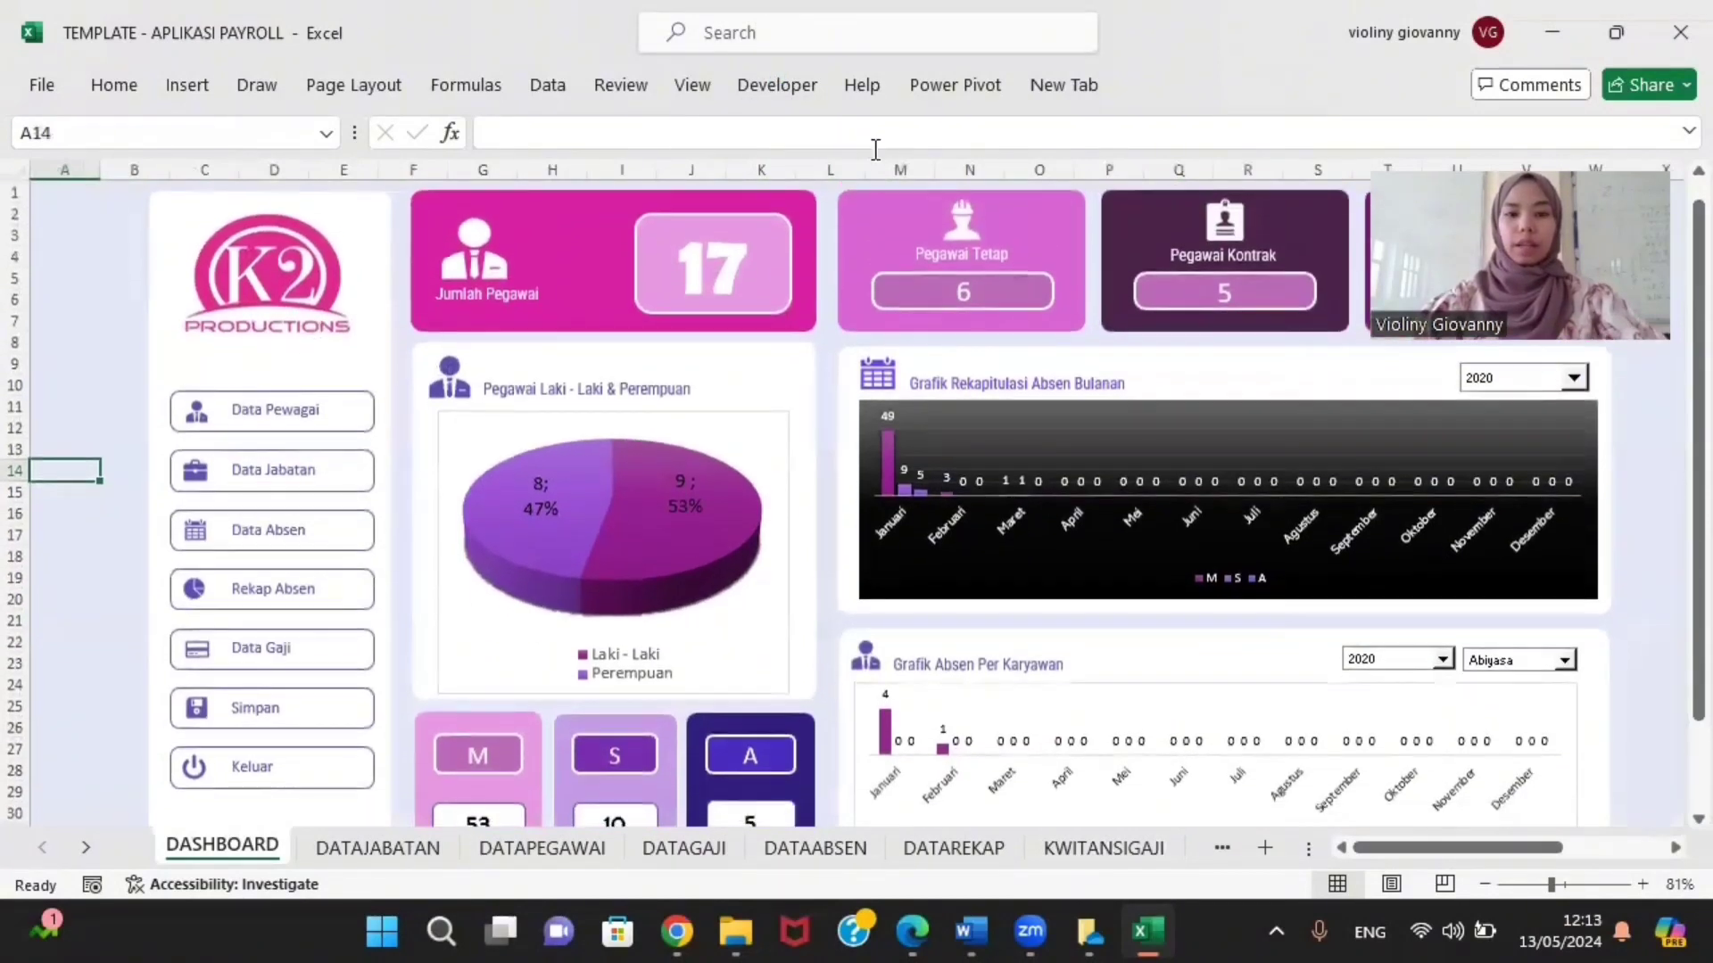
Step: Open the VBA editor from the Developer tab and insert a new blank UserForm1
left_click(762, 71)
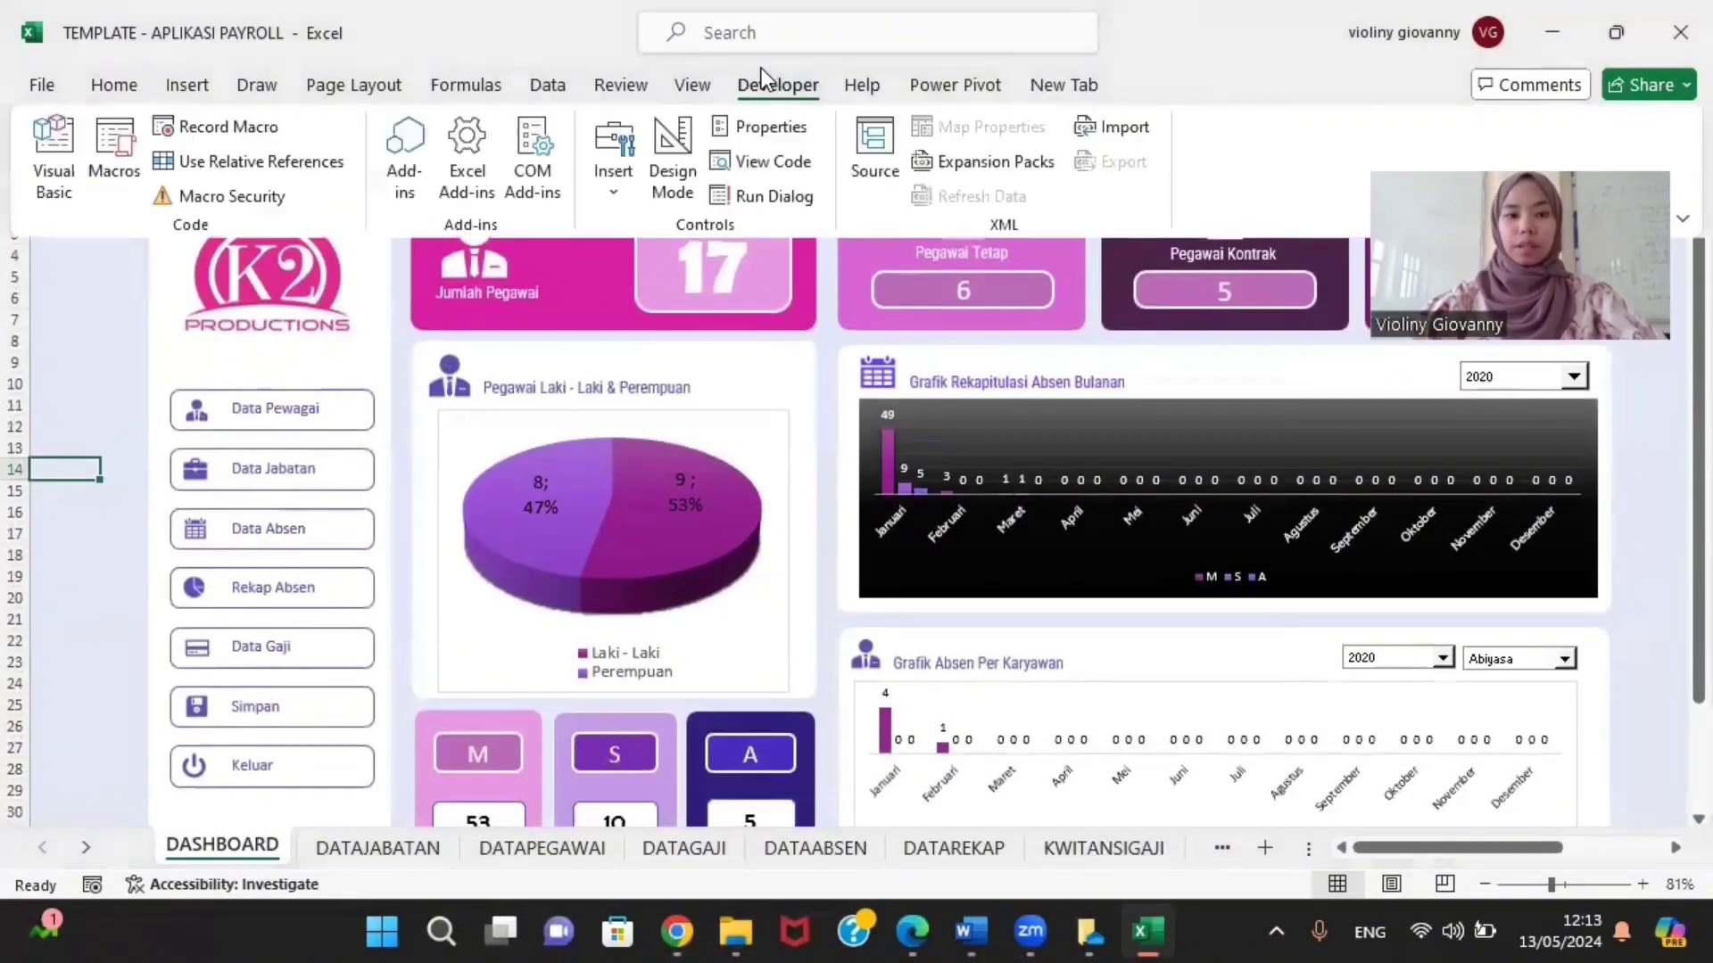
left_click(67, 143)
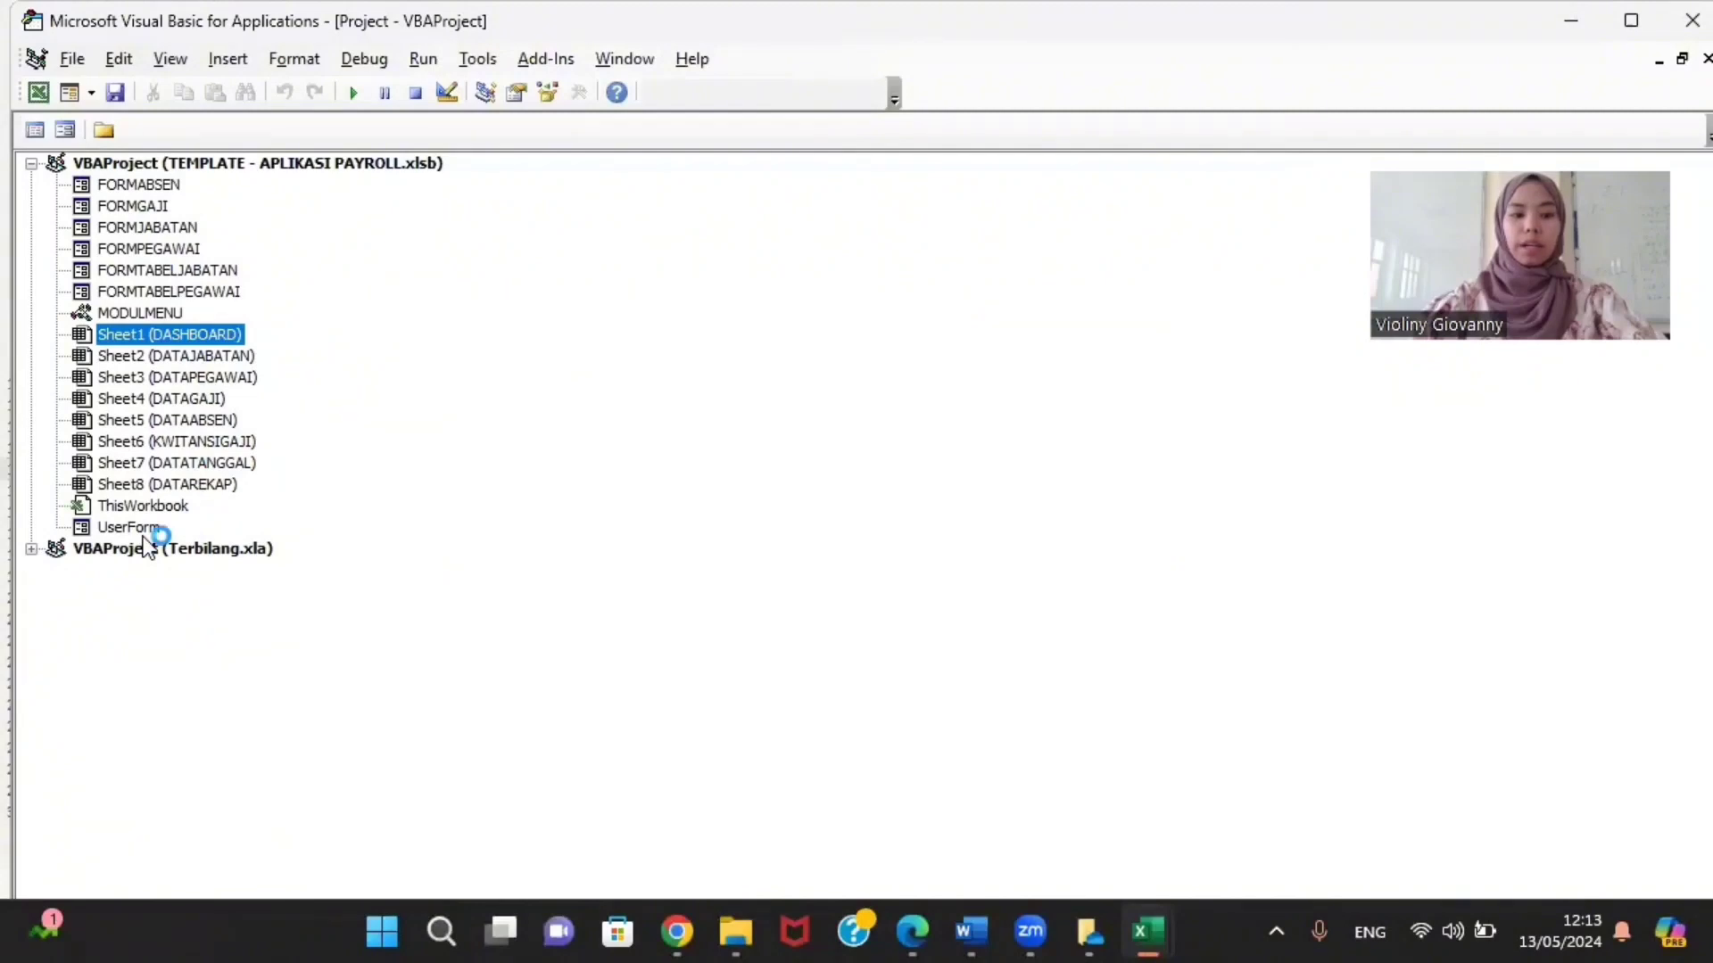
left_click(143, 533)
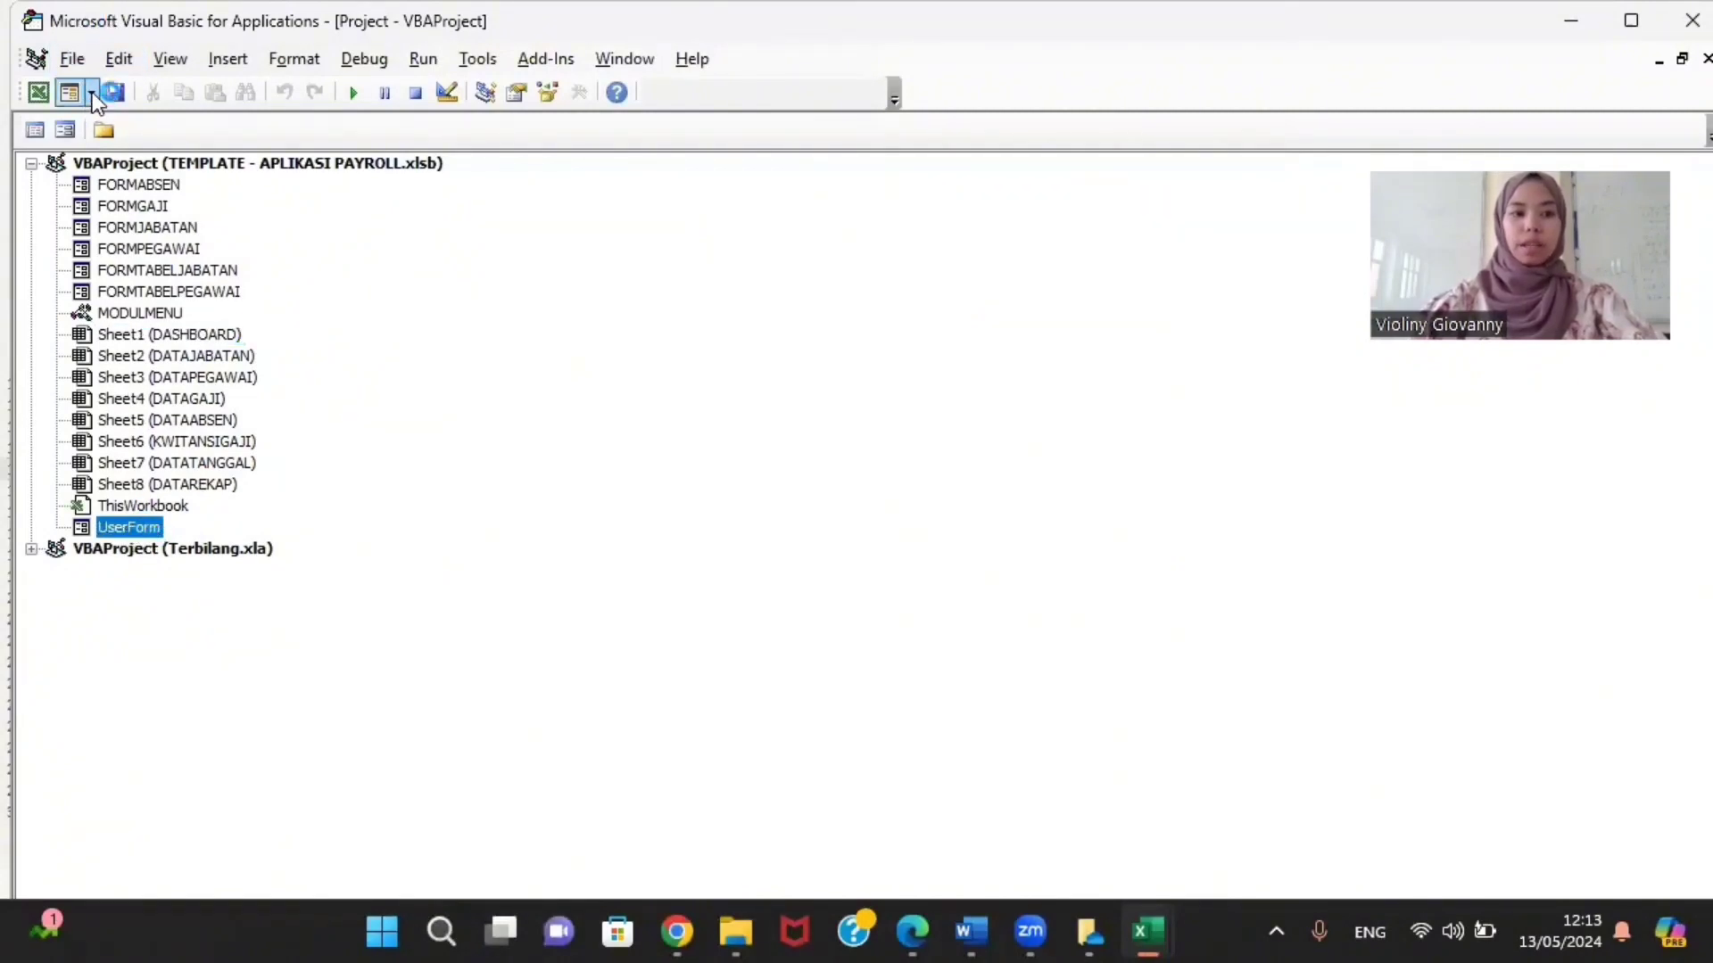
left_click(219, 64)
left_click(211, 119)
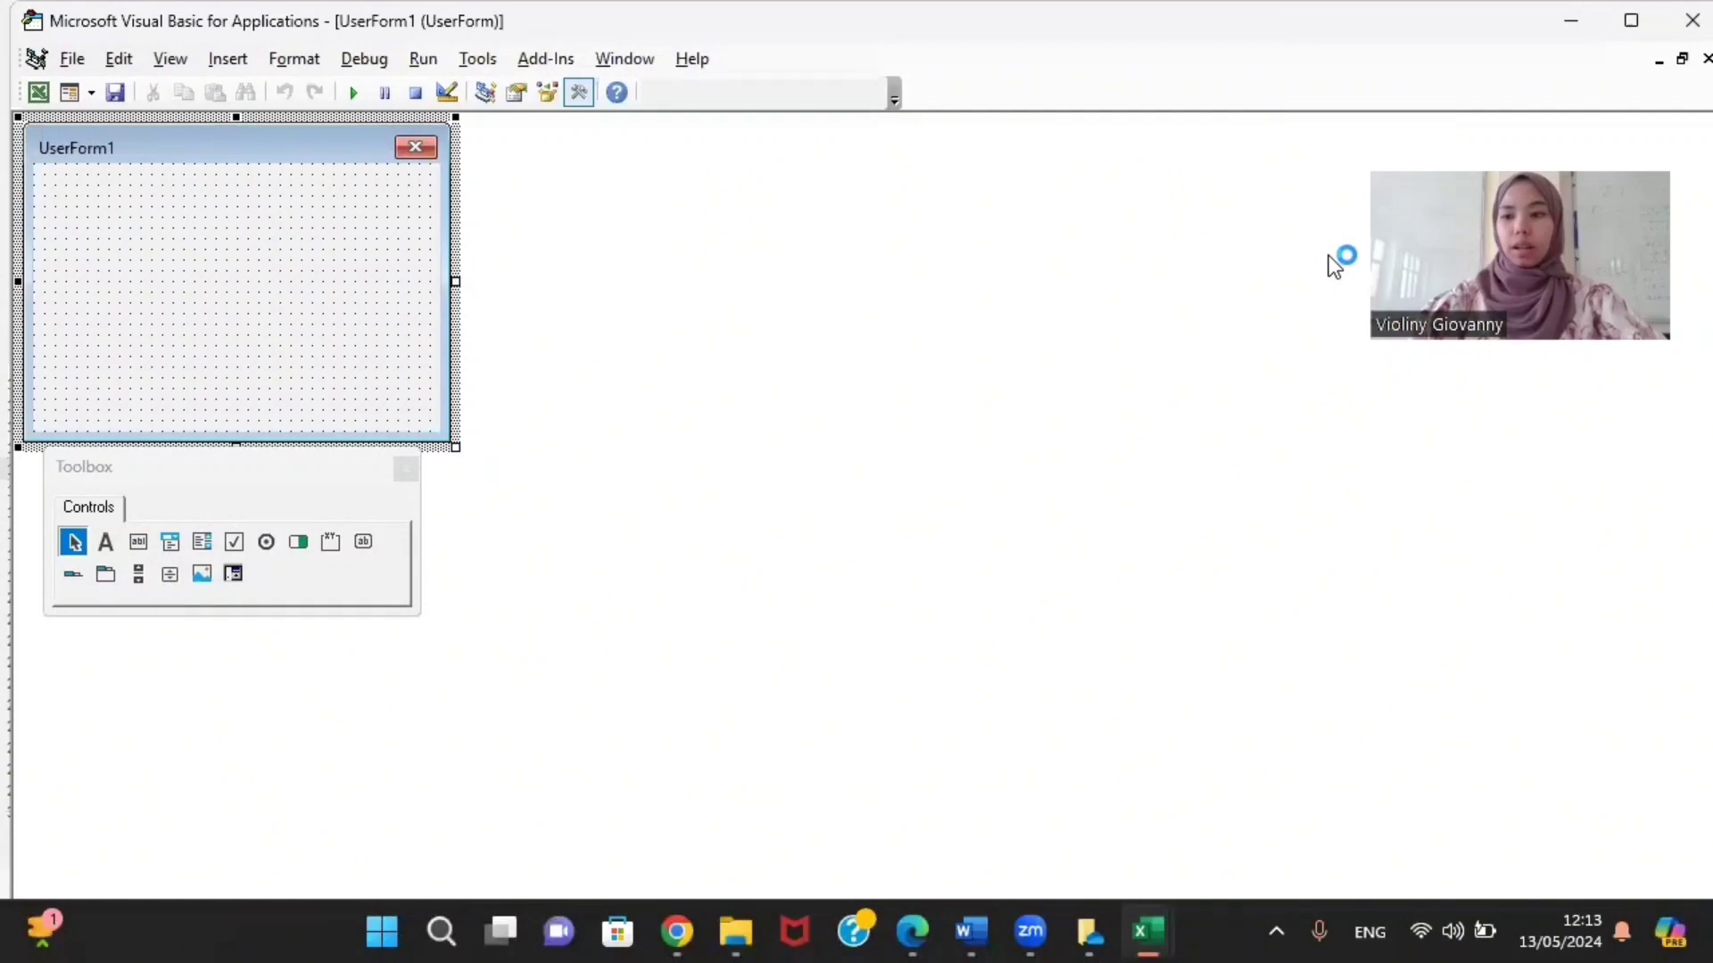
Step: Rearrange the designer and Toolbox windows and enlarge UserForm1 to height 262,5
left_click(1682, 59)
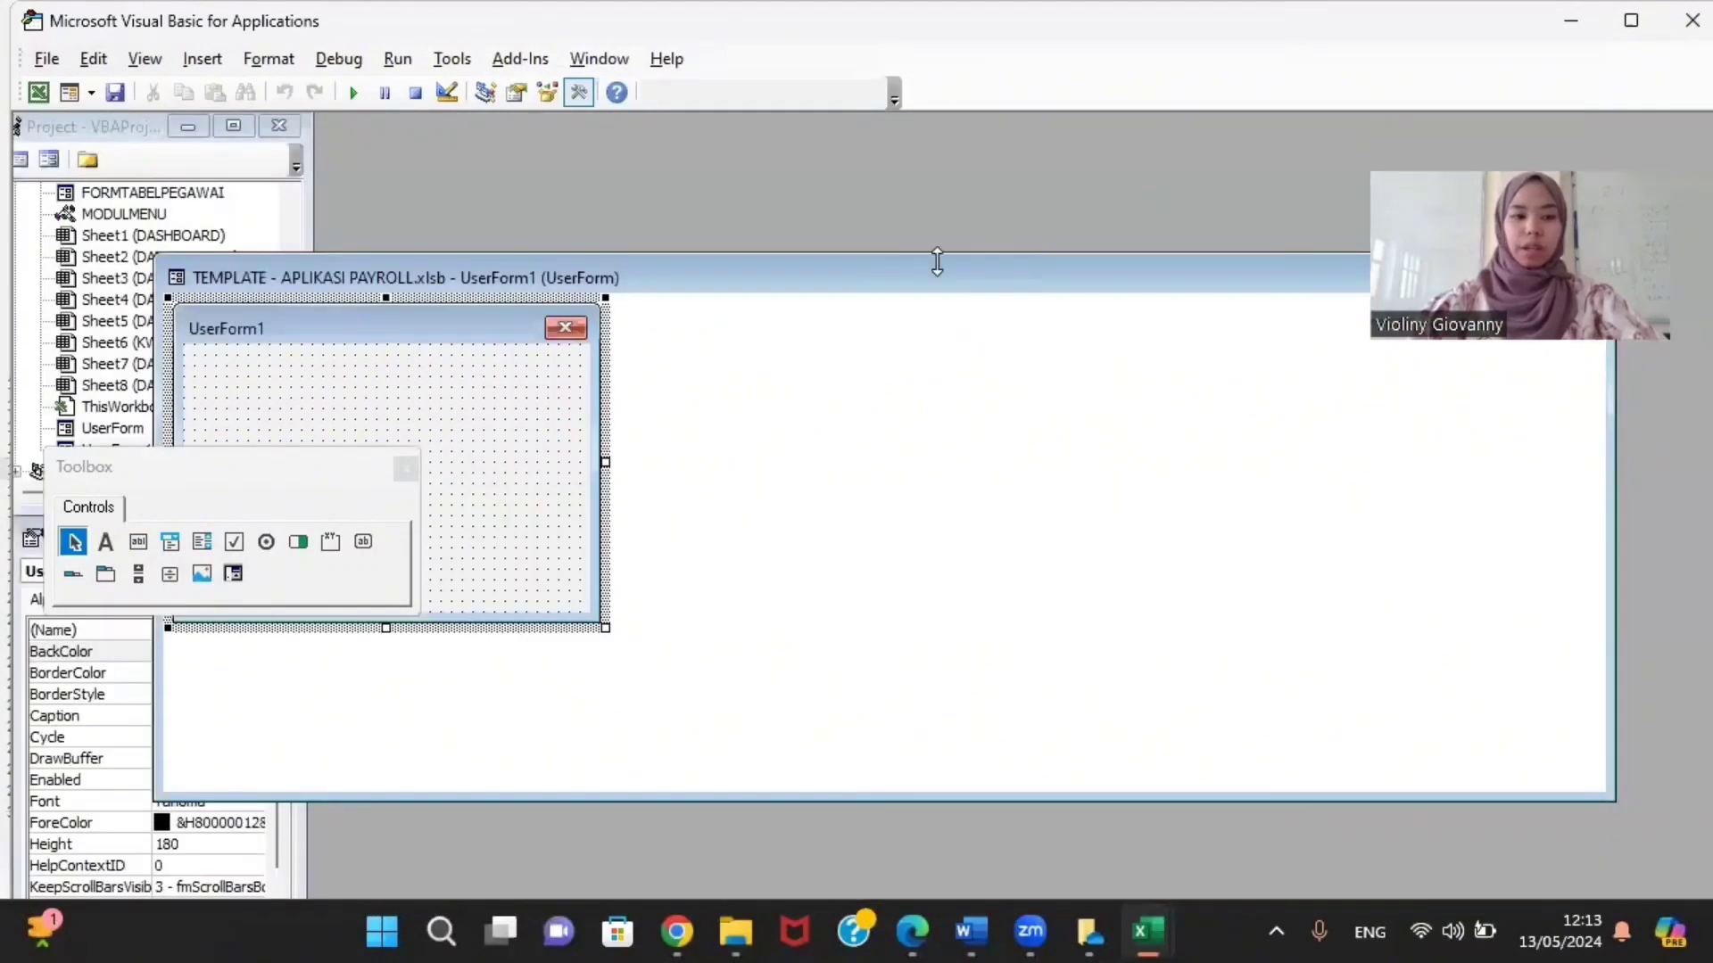
left_click_drag(610, 283, 703, 227)
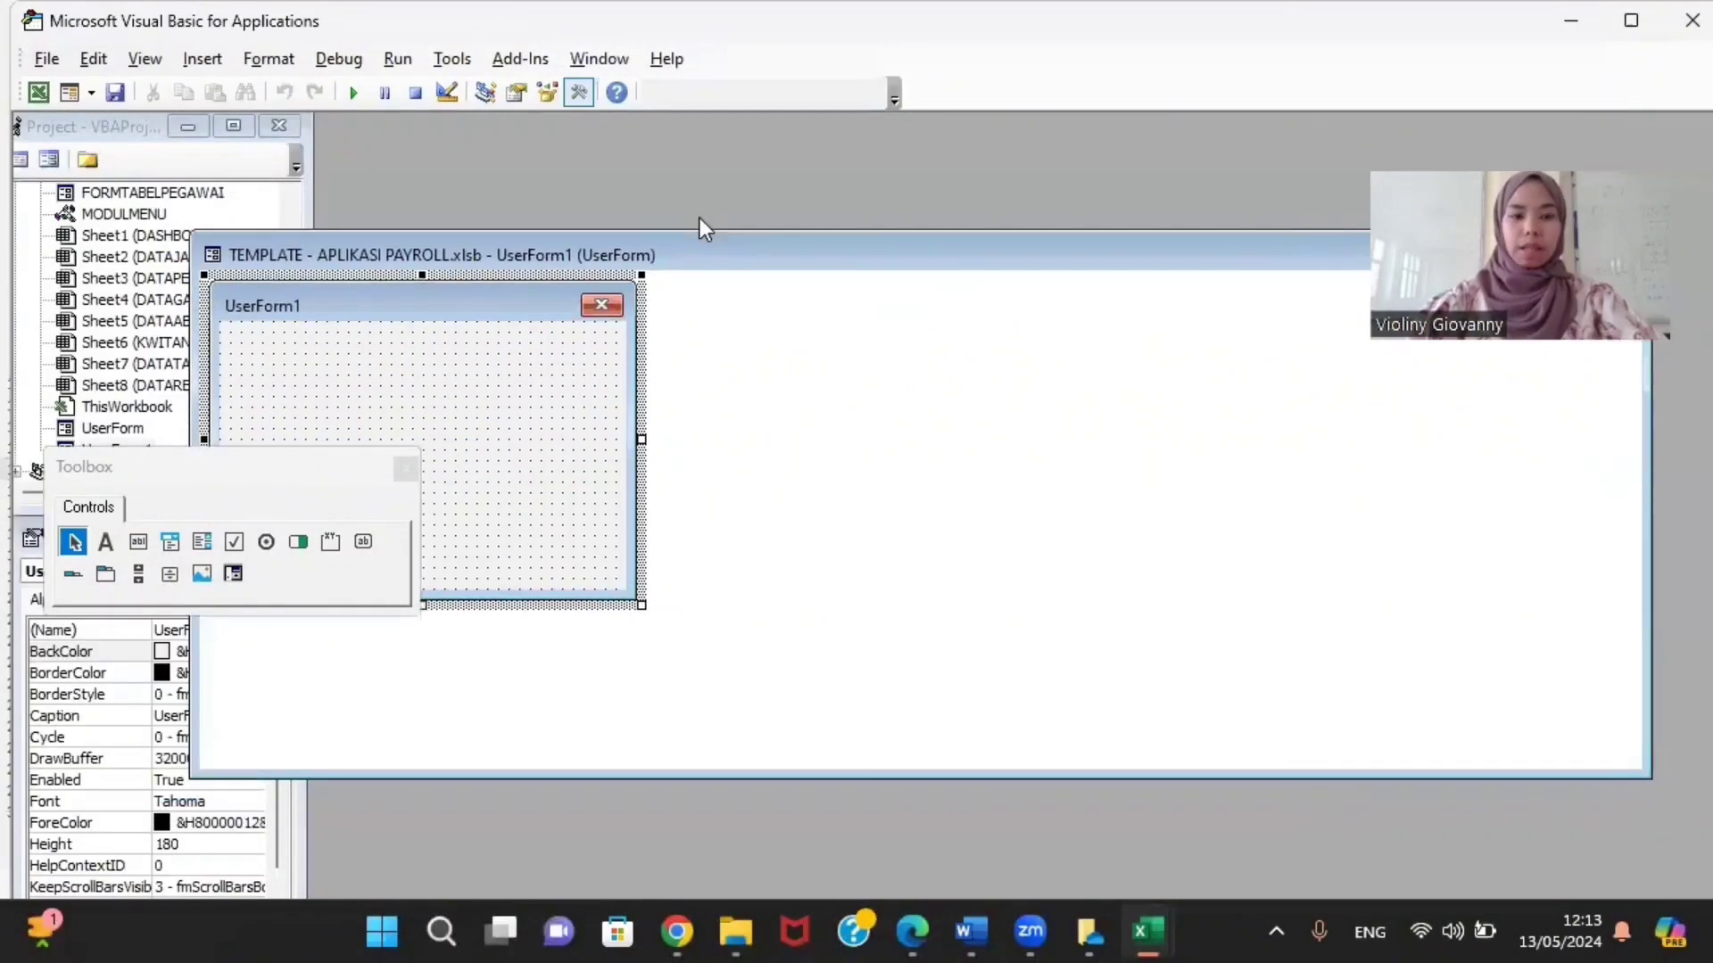
left_click_drag(587, 260, 714, 137)
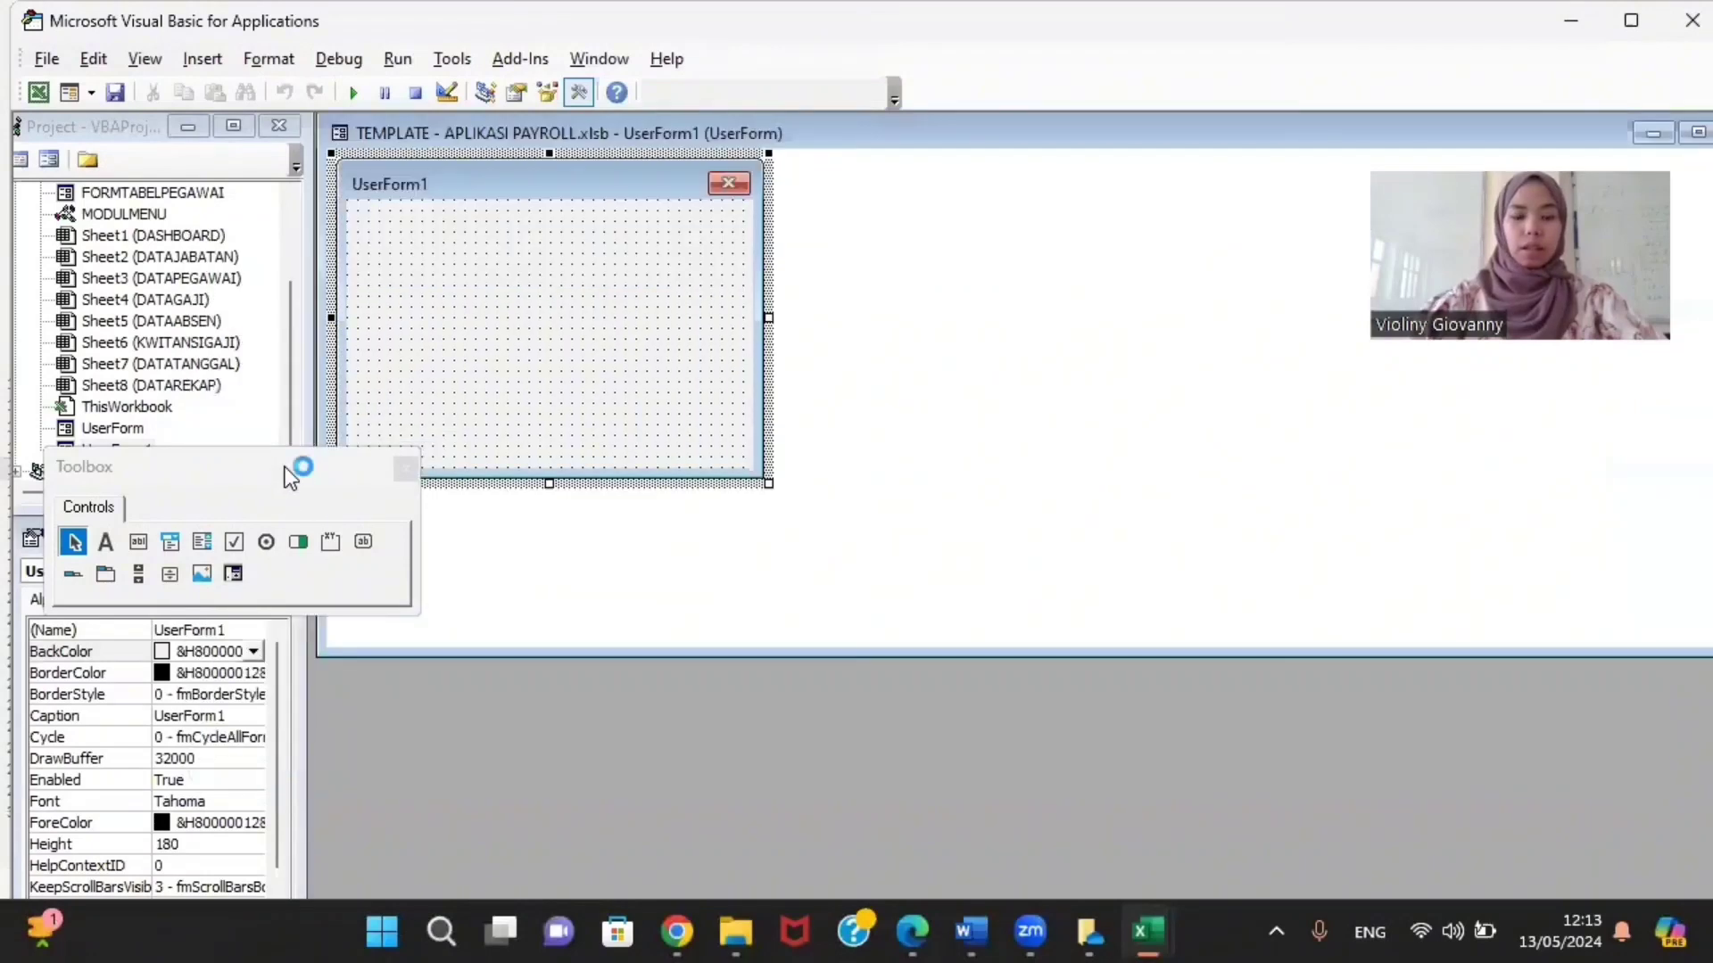
left_click_drag(285, 468, 1393, 130)
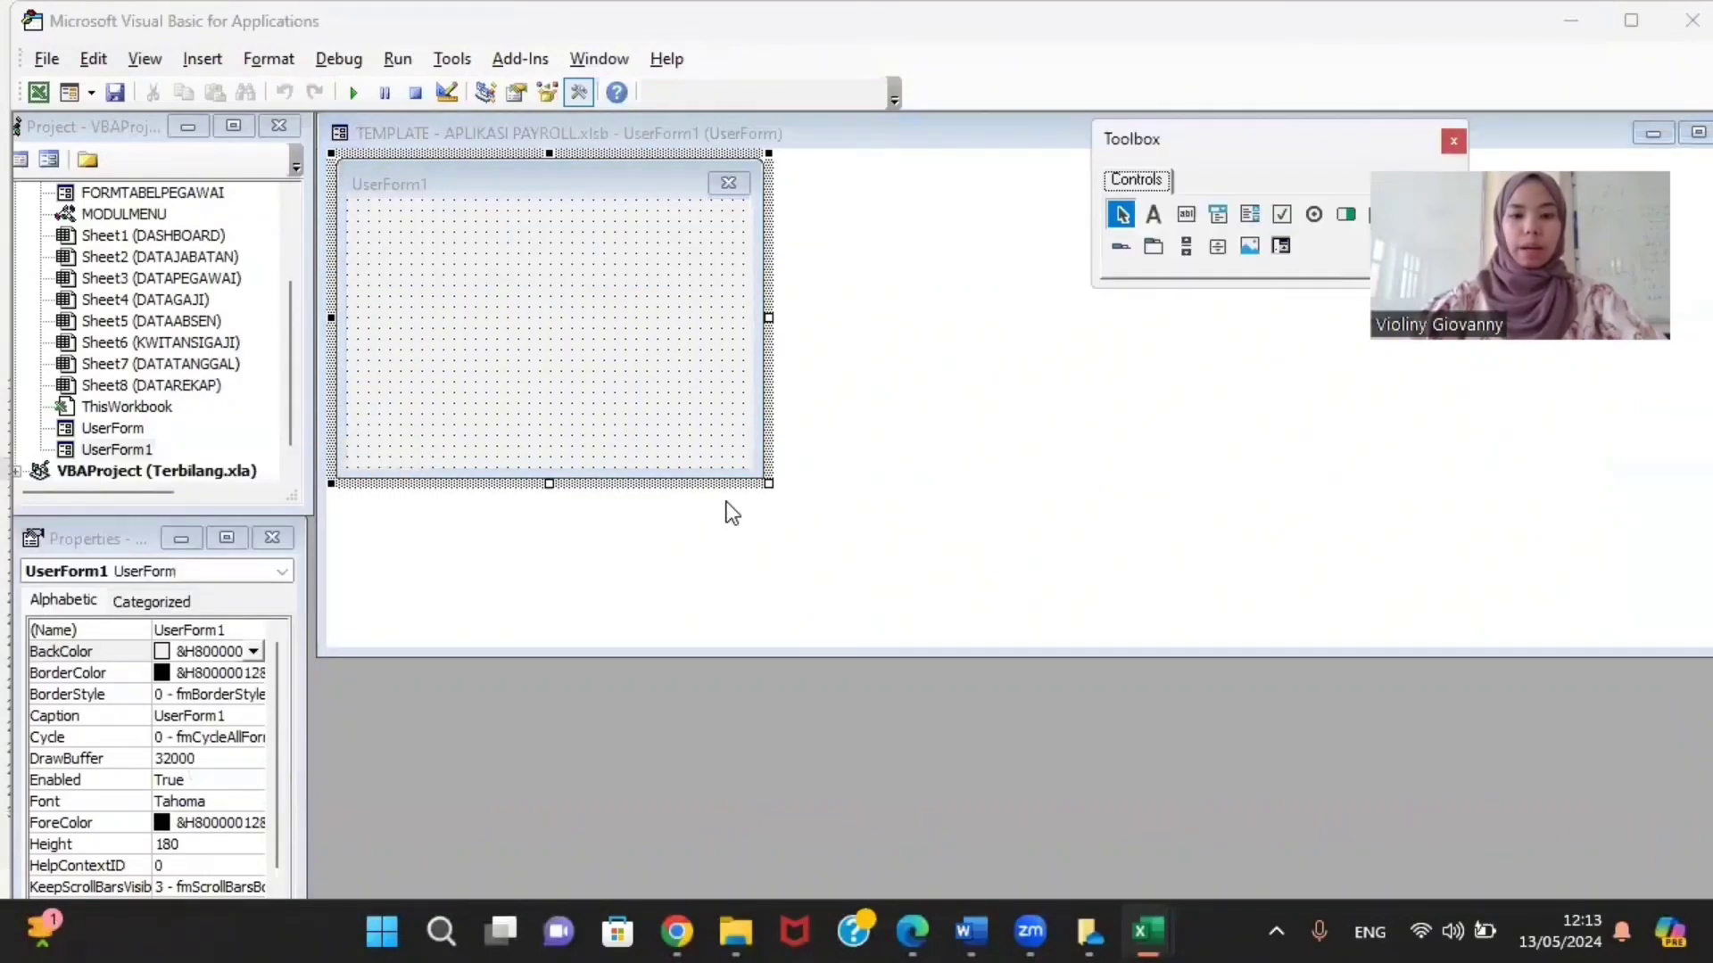
left_click(765, 489)
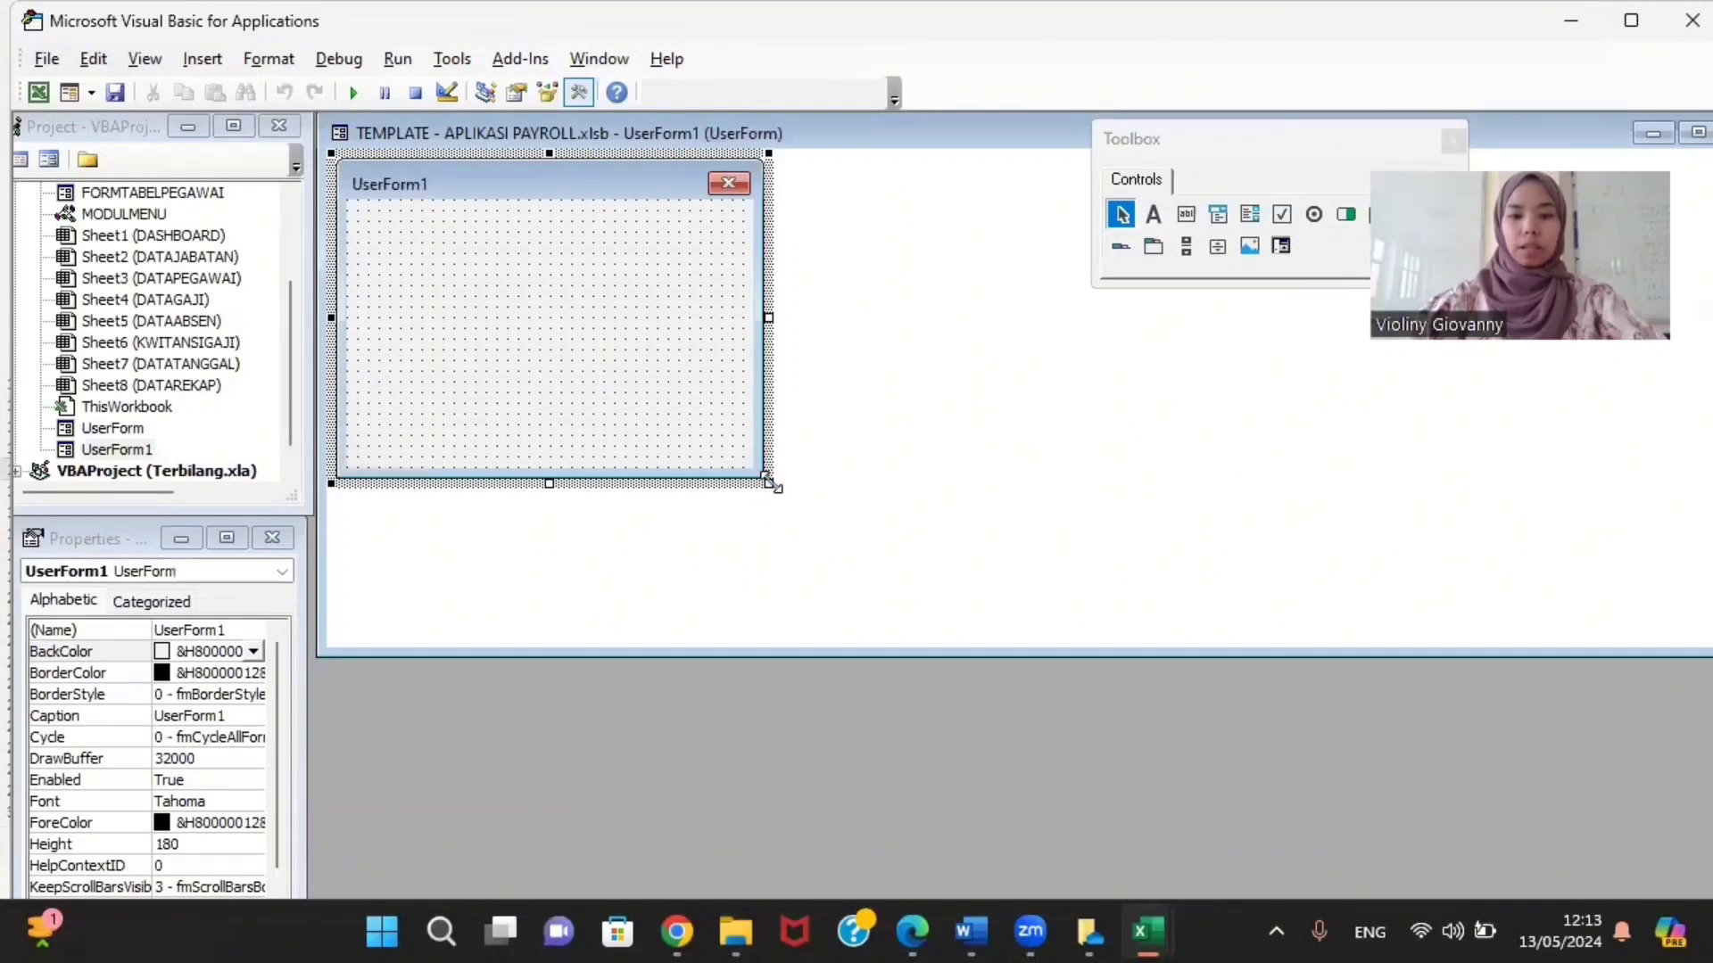
left_click_drag(769, 482, 929, 631)
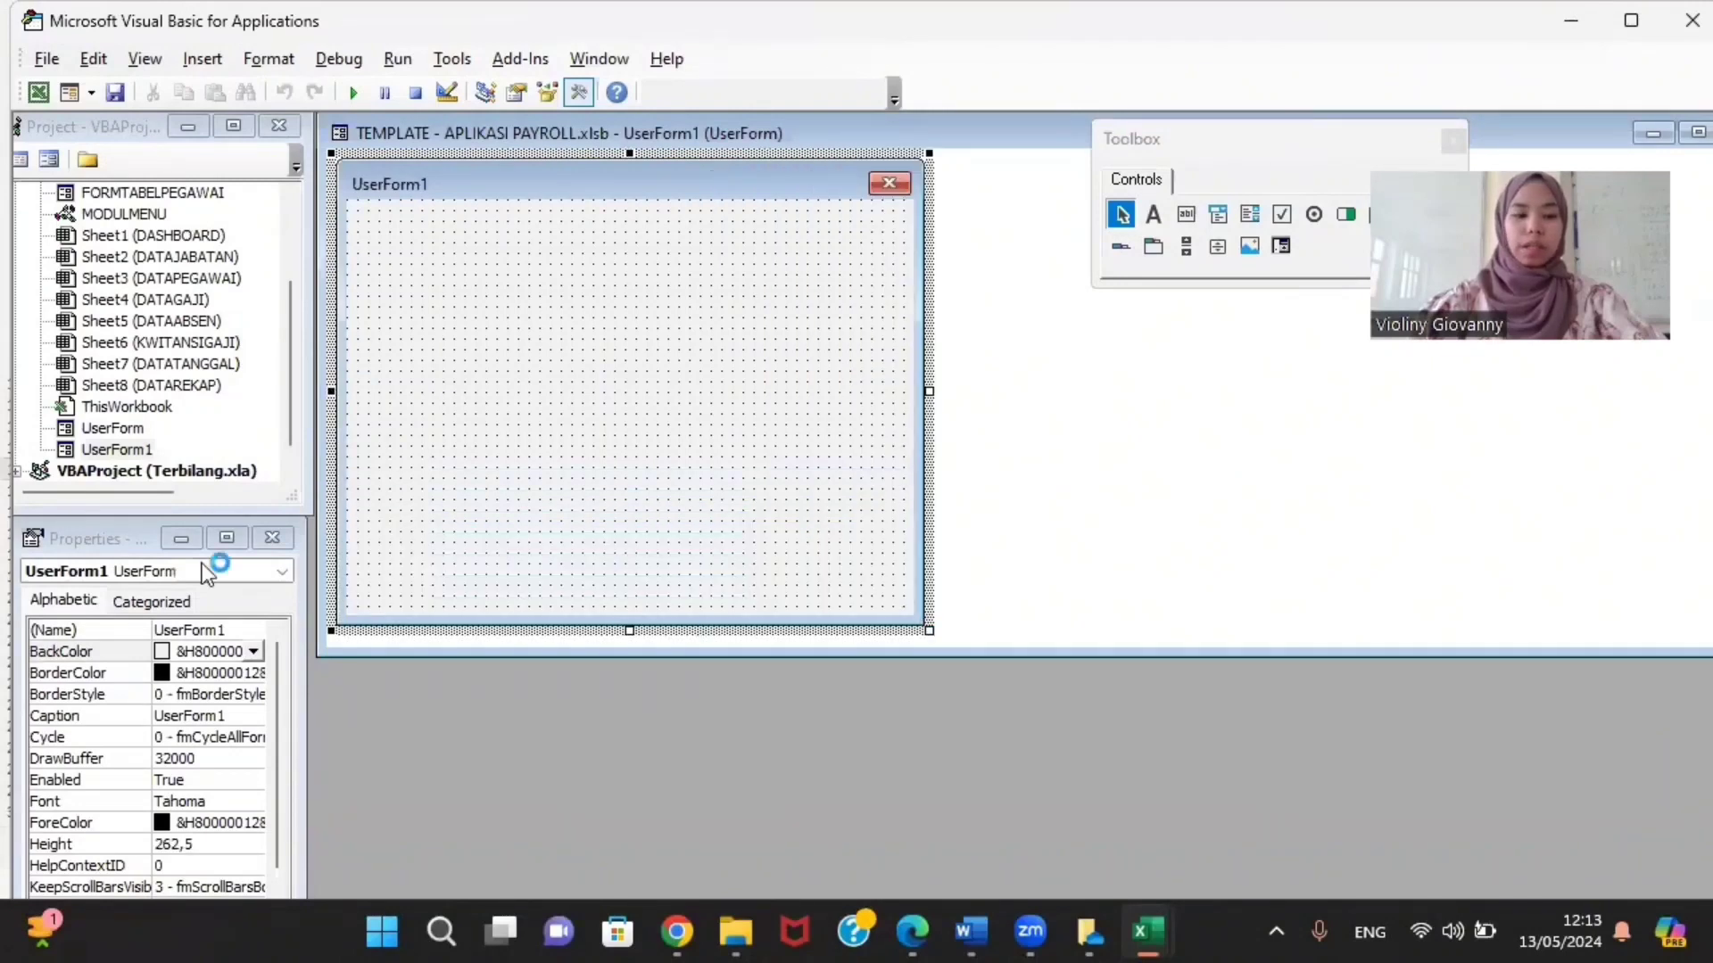
Step: Remove UserForm1 from the project without exporting it
right_click(110, 451)
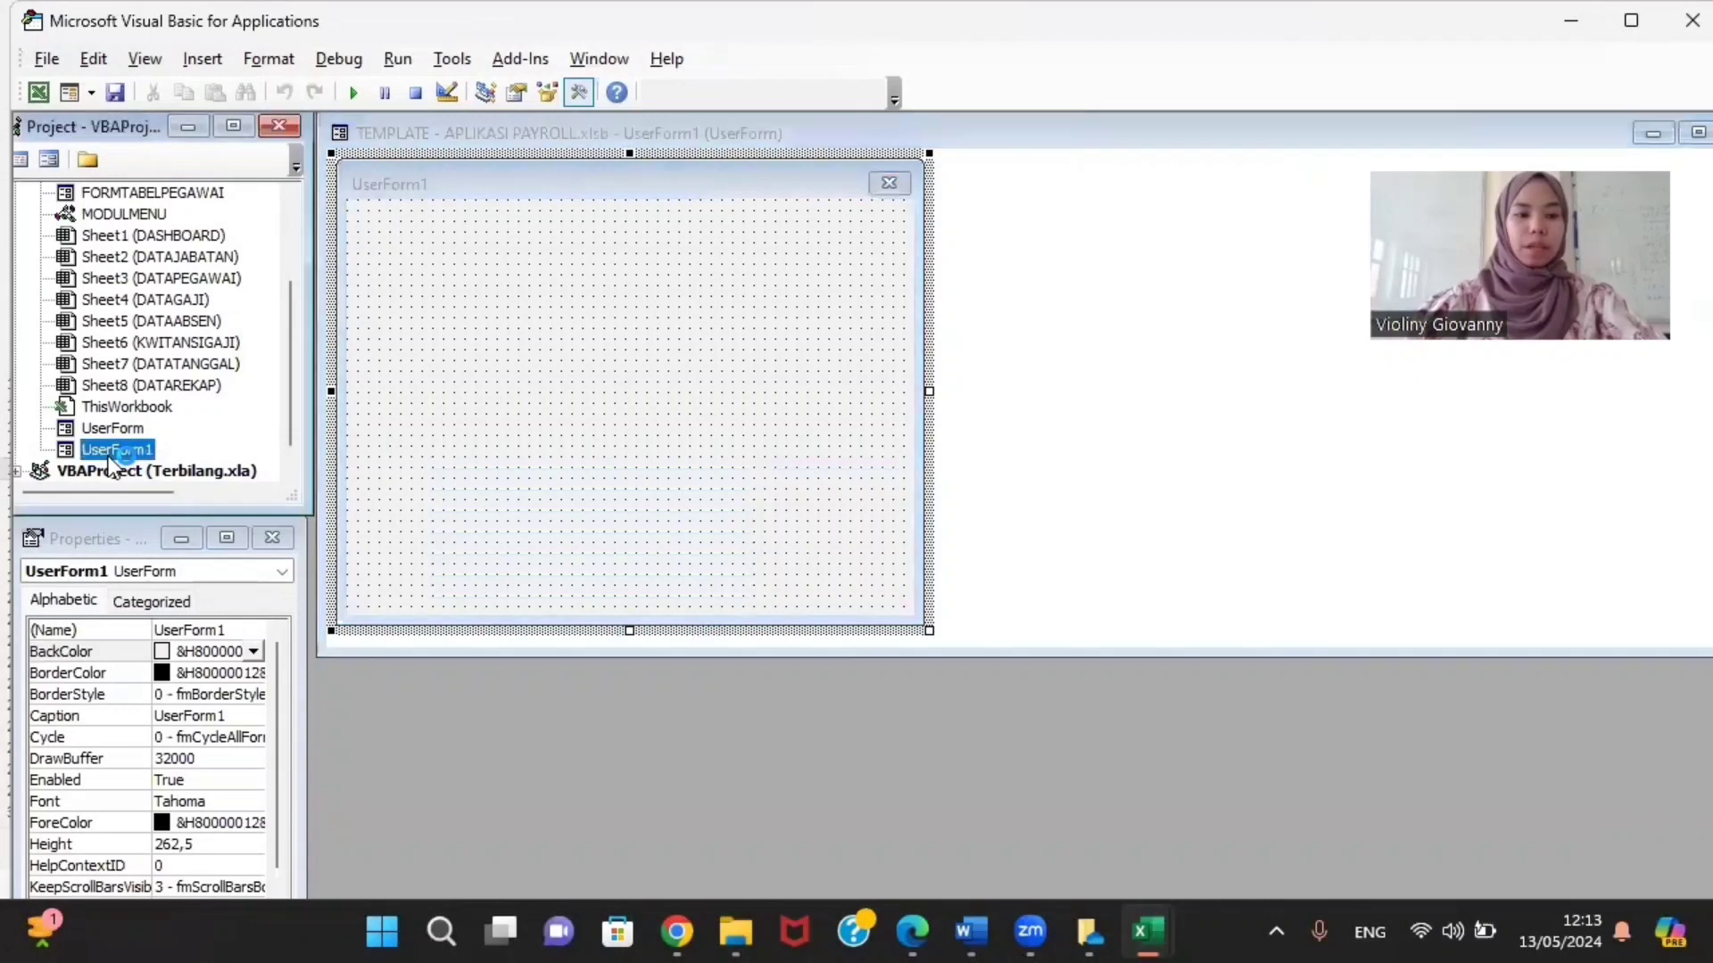
left_click(92, 695)
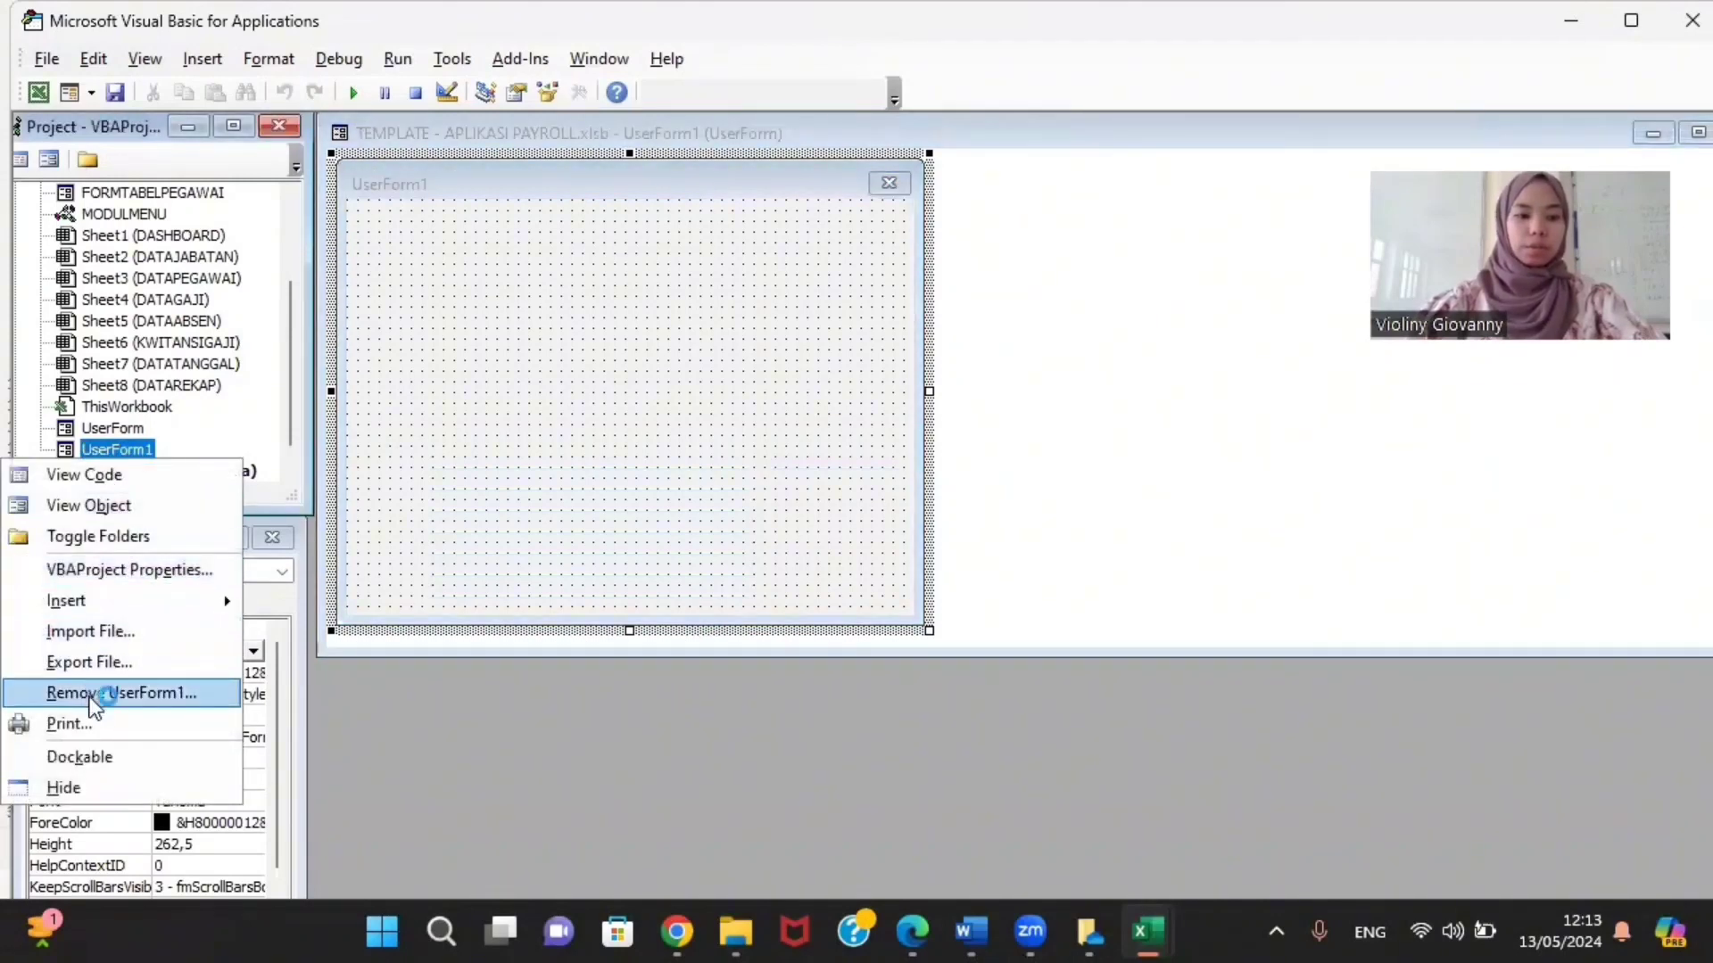
left_click(736, 564)
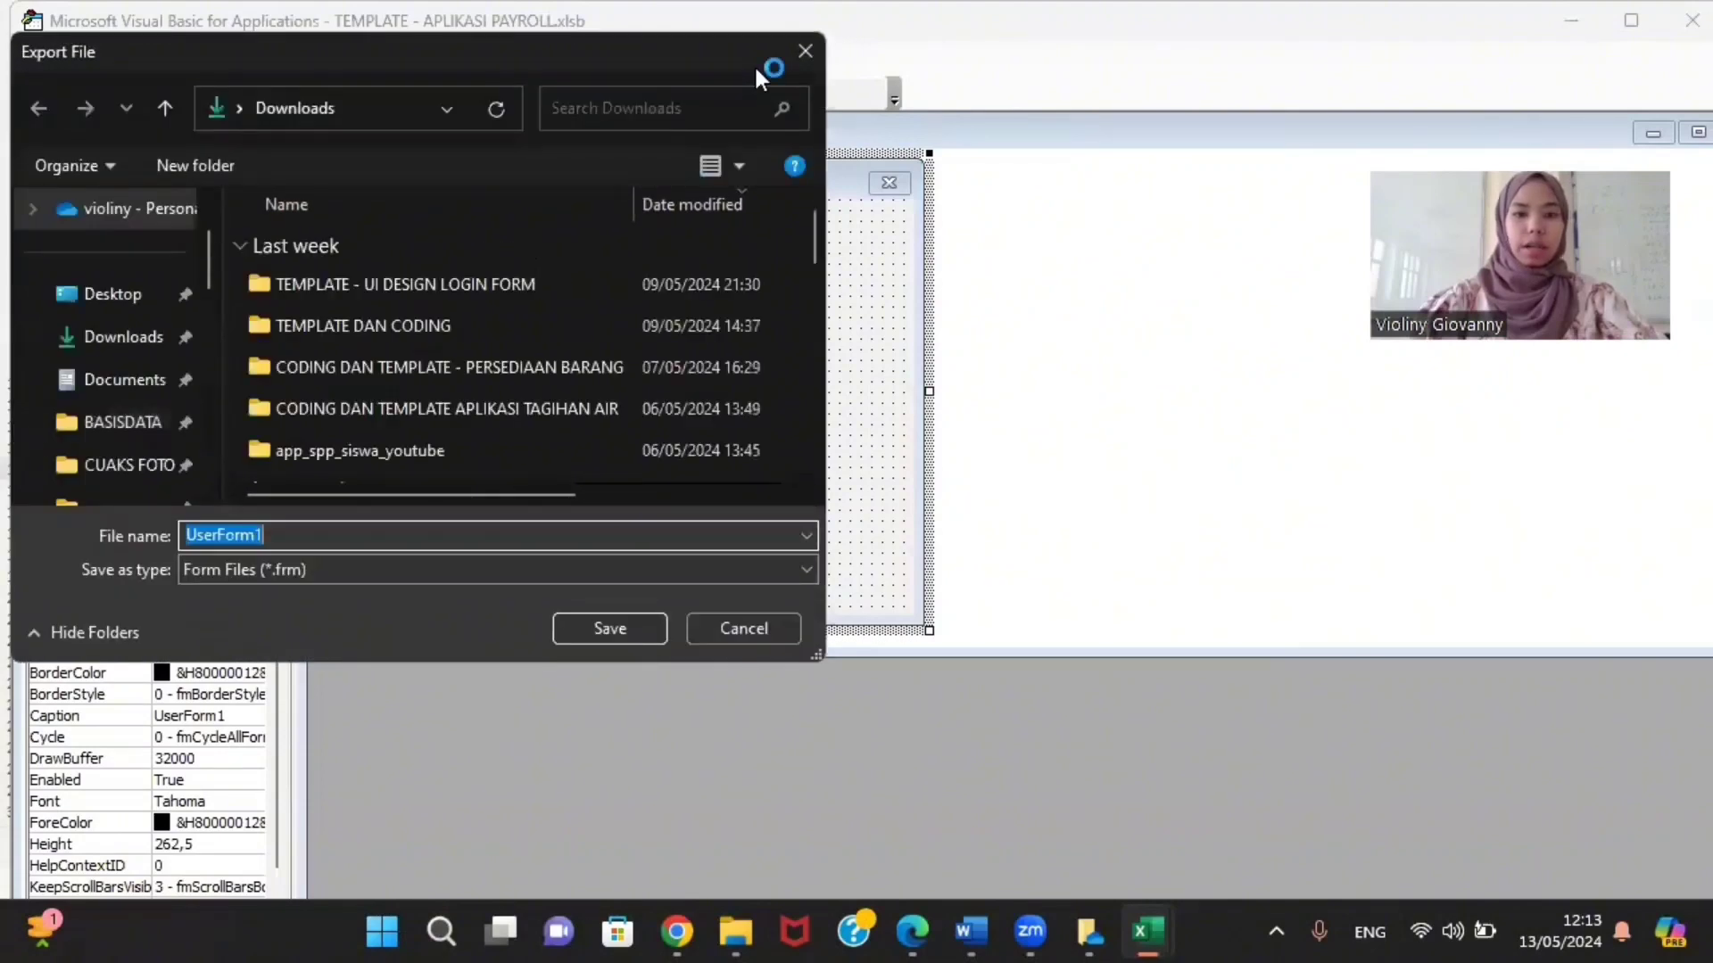
left_click(737, 630)
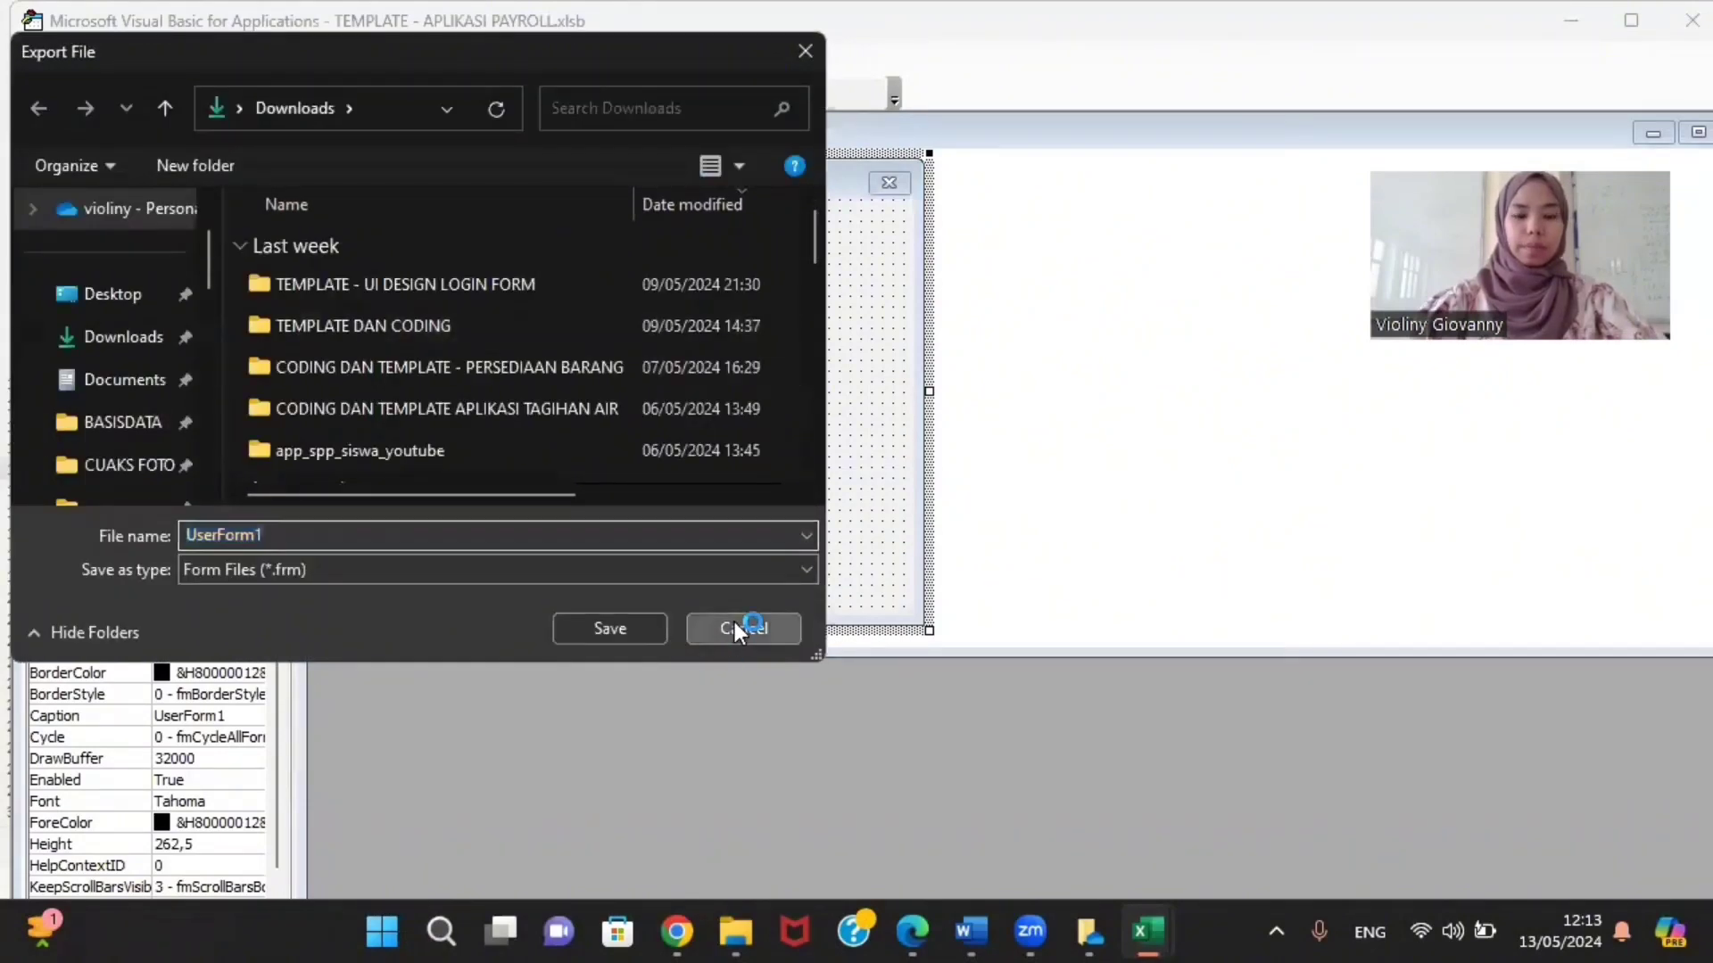
right_click(126, 451)
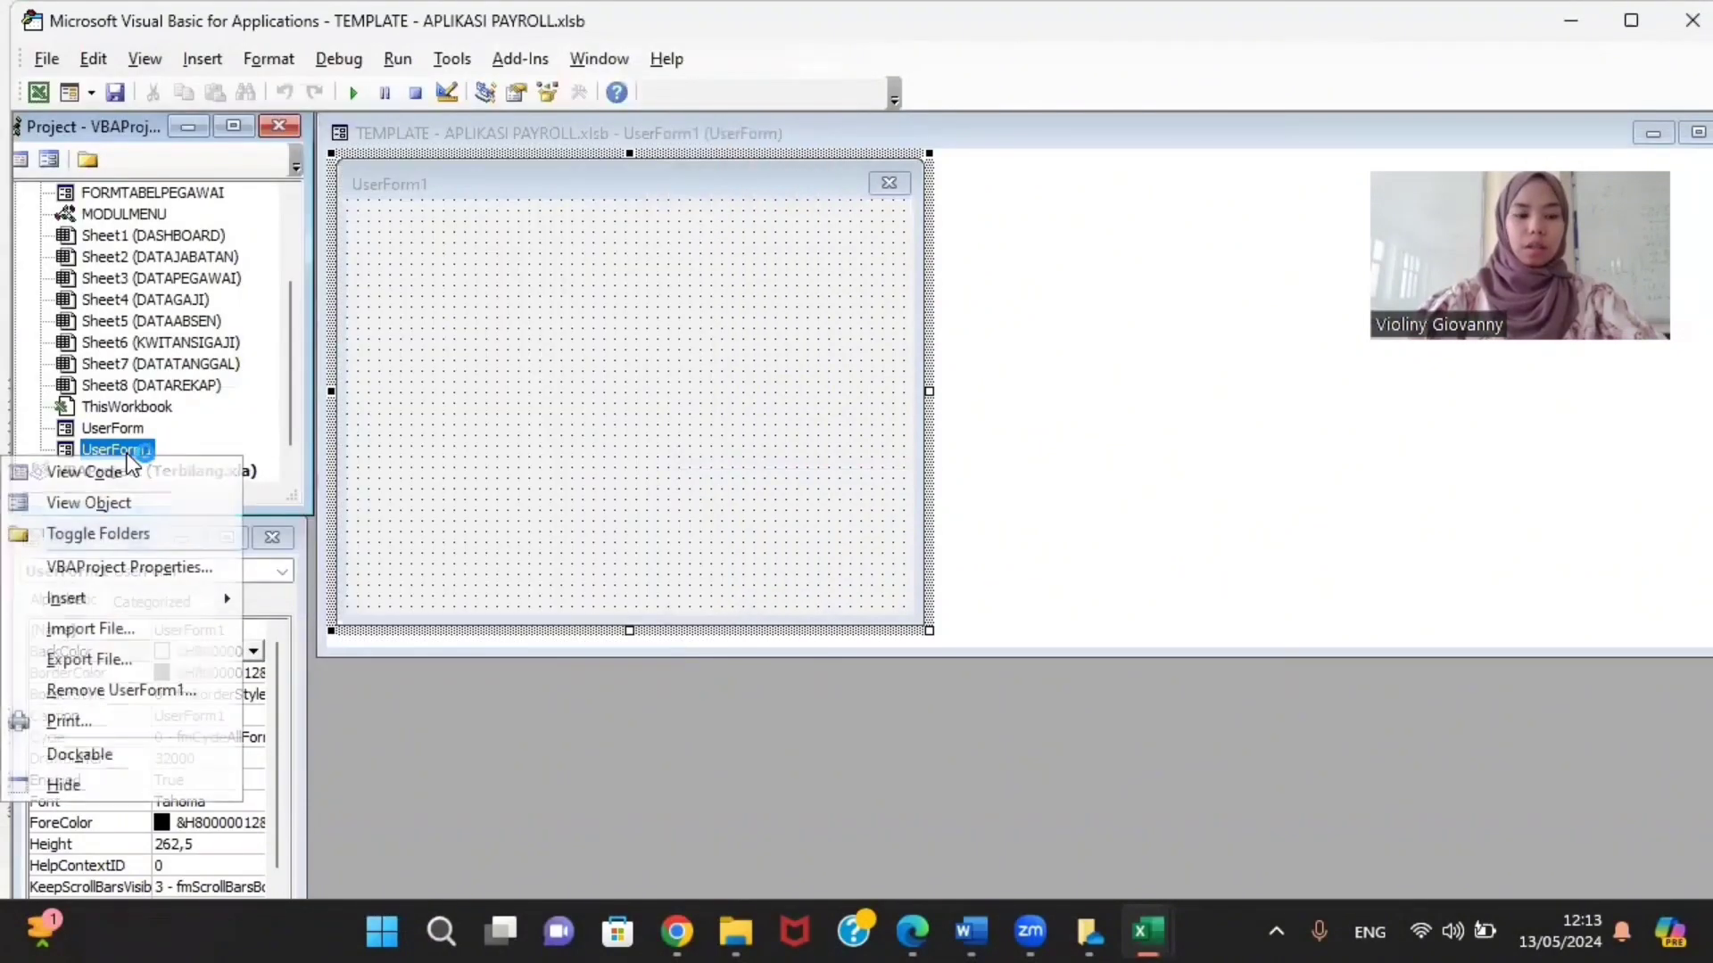
left_click(109, 694)
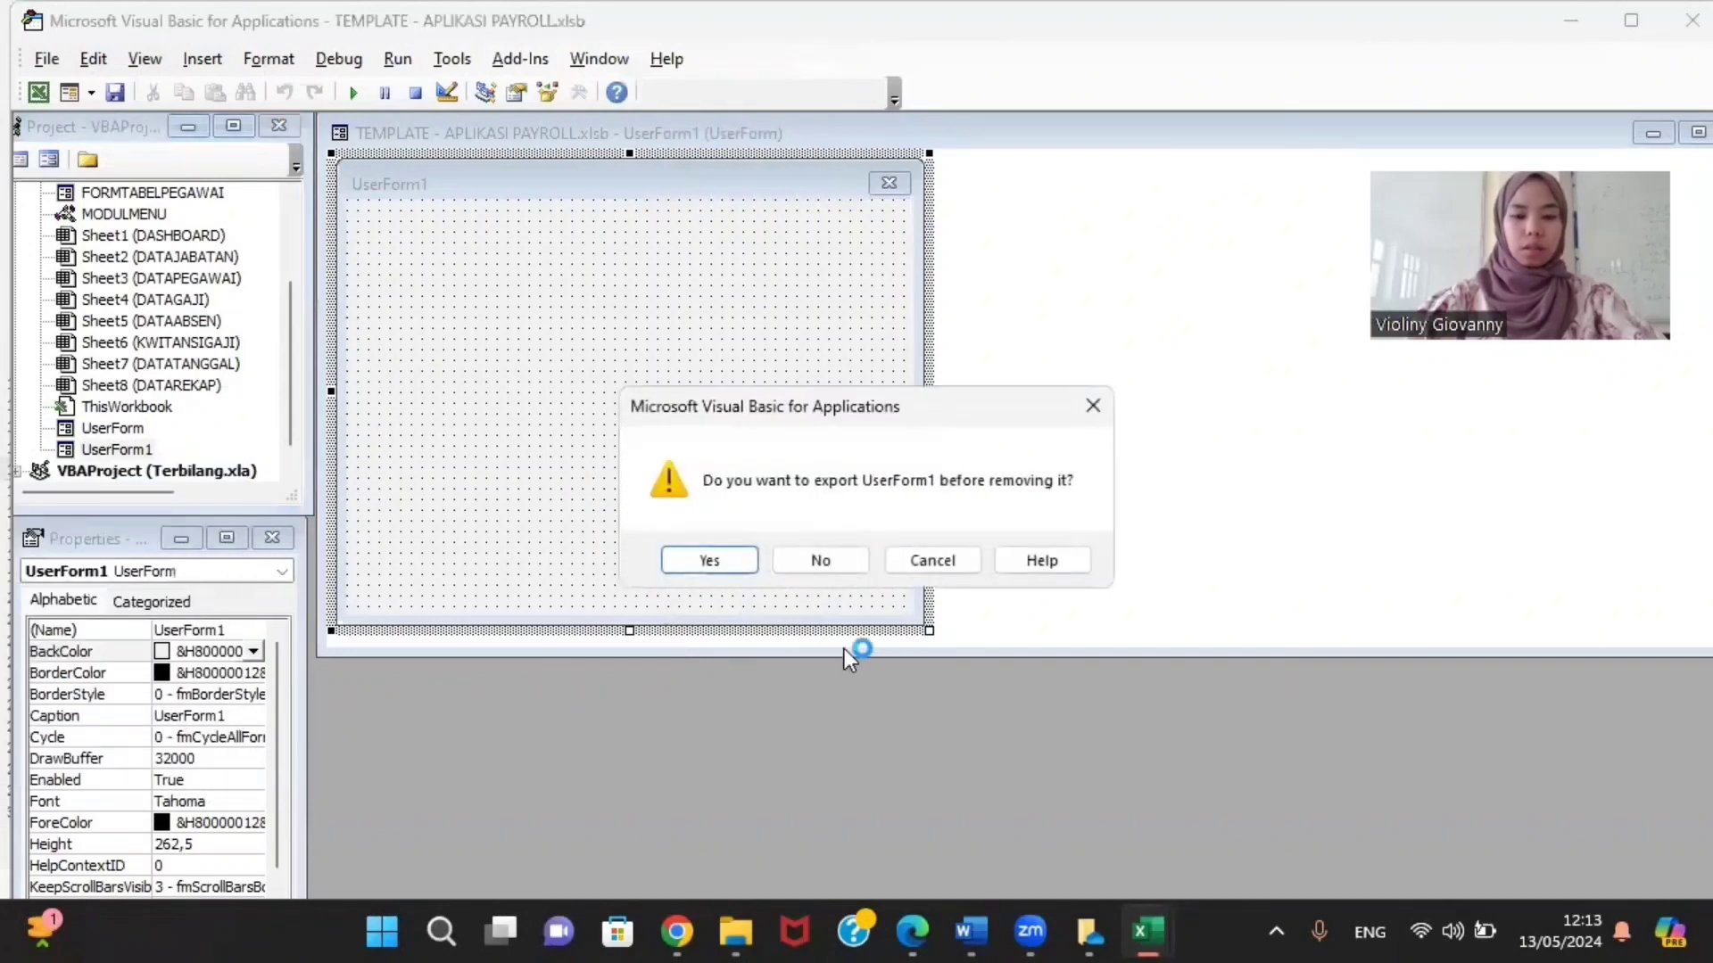
left_click(815, 566)
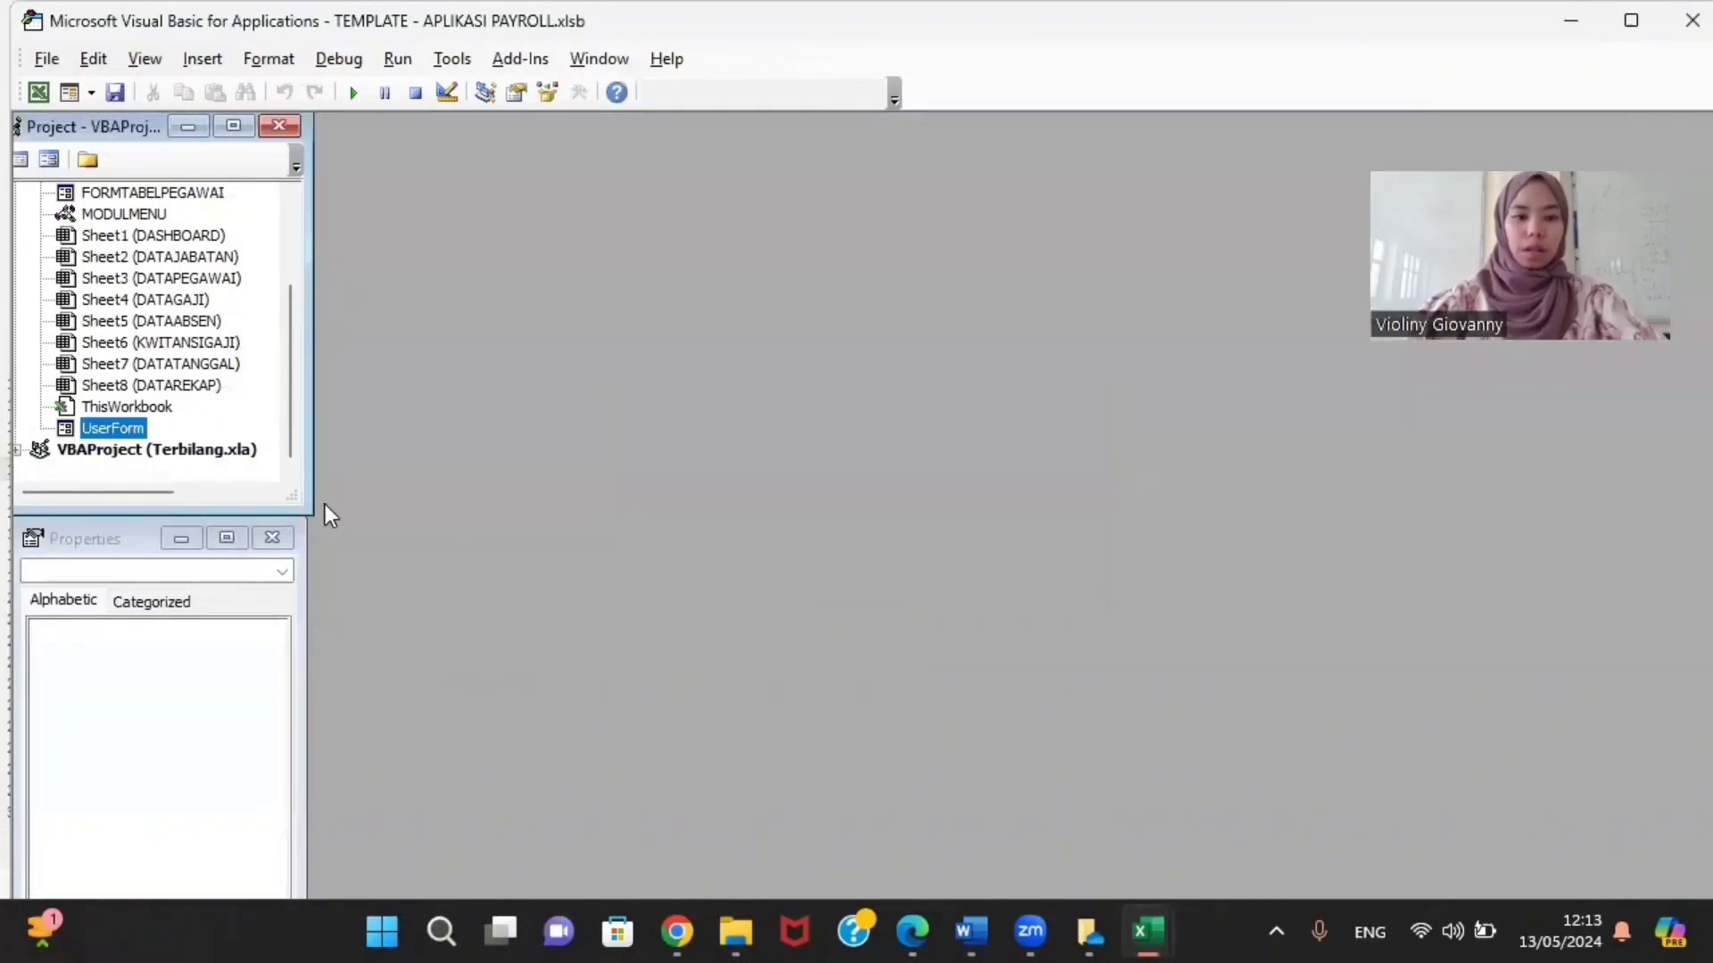
Step: Open the LOGIN UserForm and enlarge its designer window to show the whole form
double_click(122, 431)
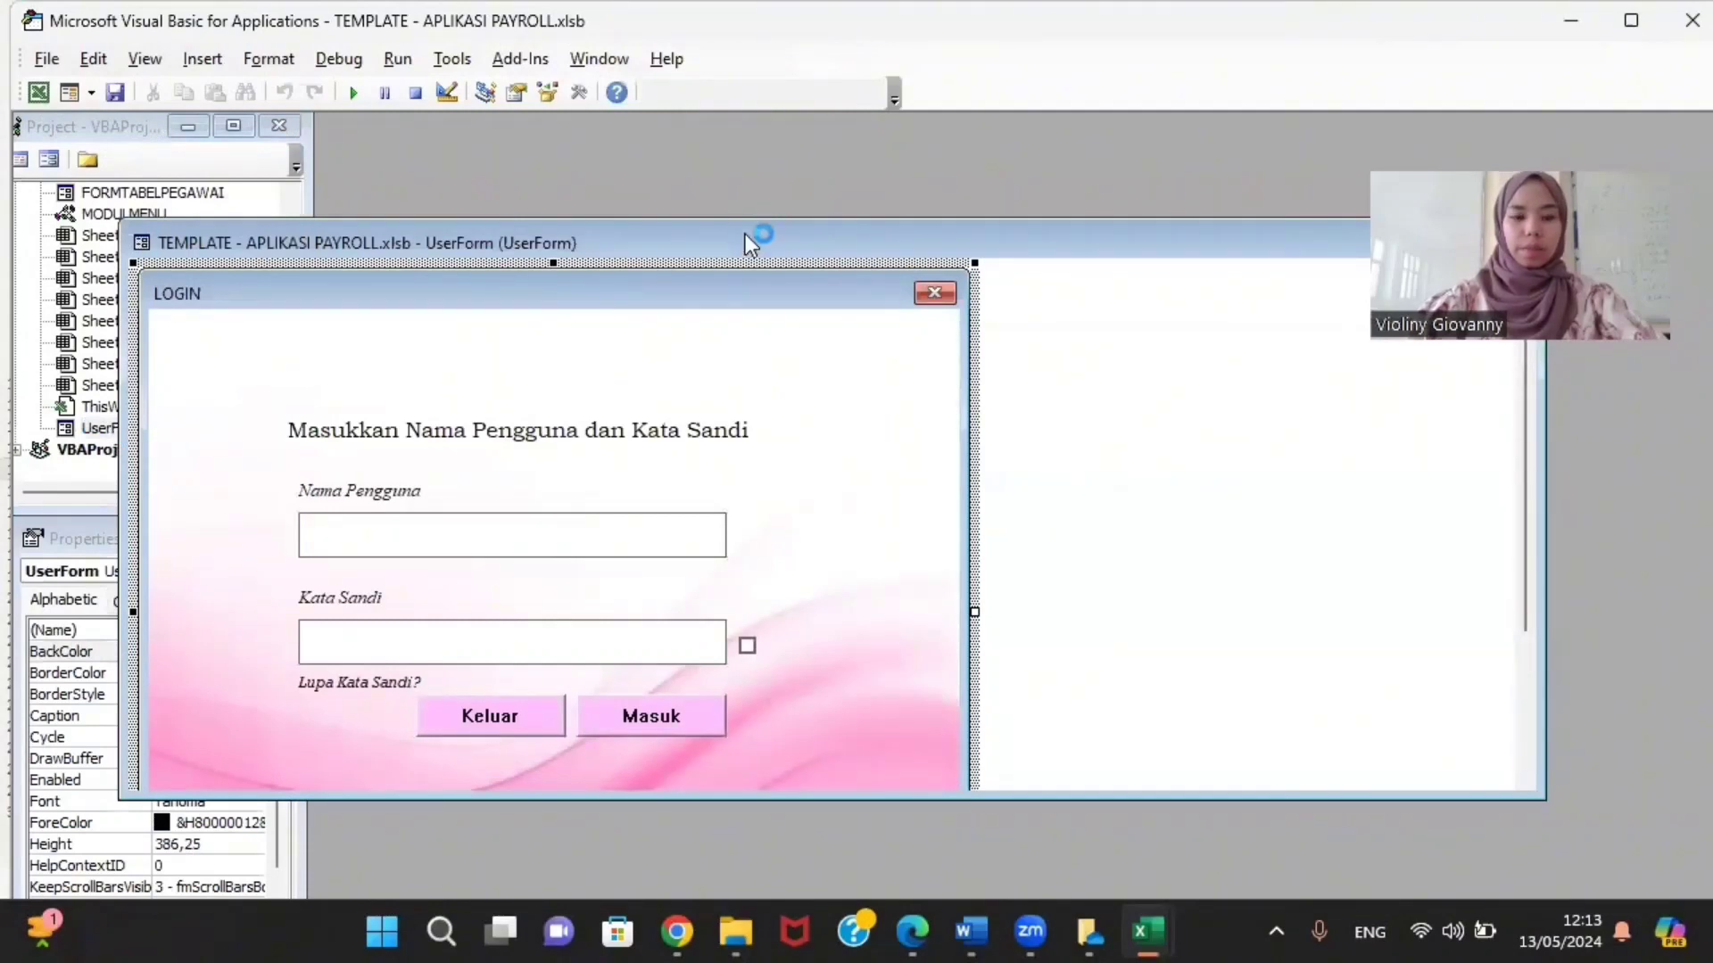
left_click_drag(746, 234, 978, 106)
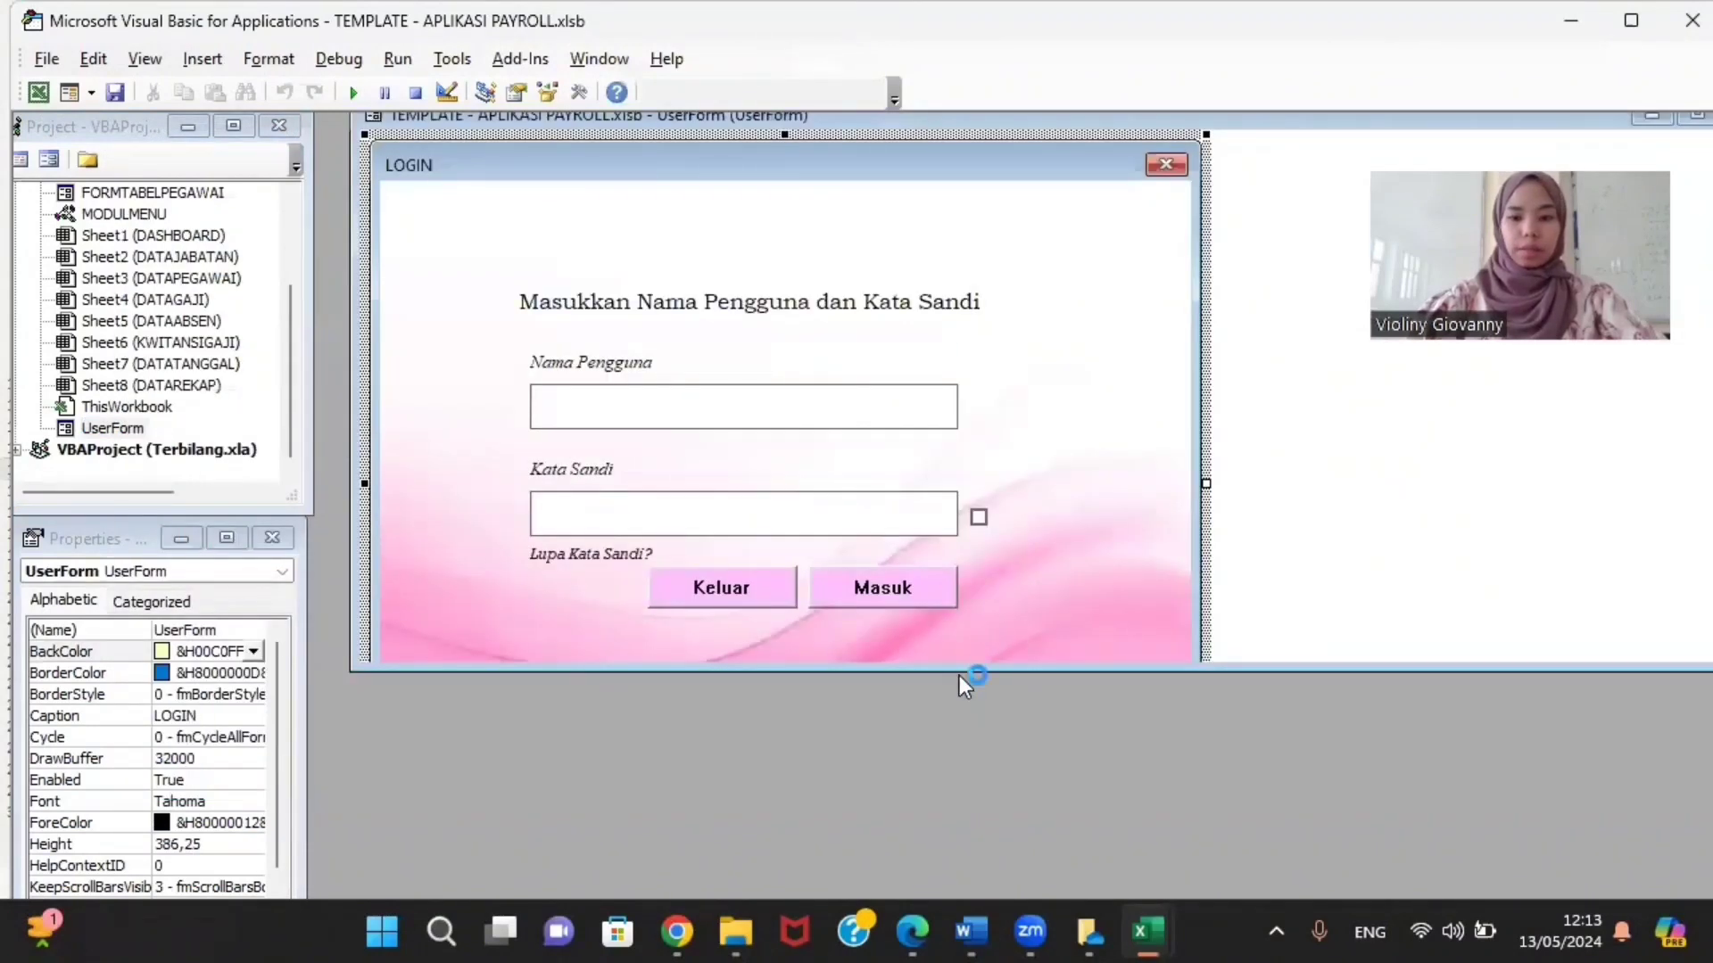
left_click_drag(966, 661, 966, 894)
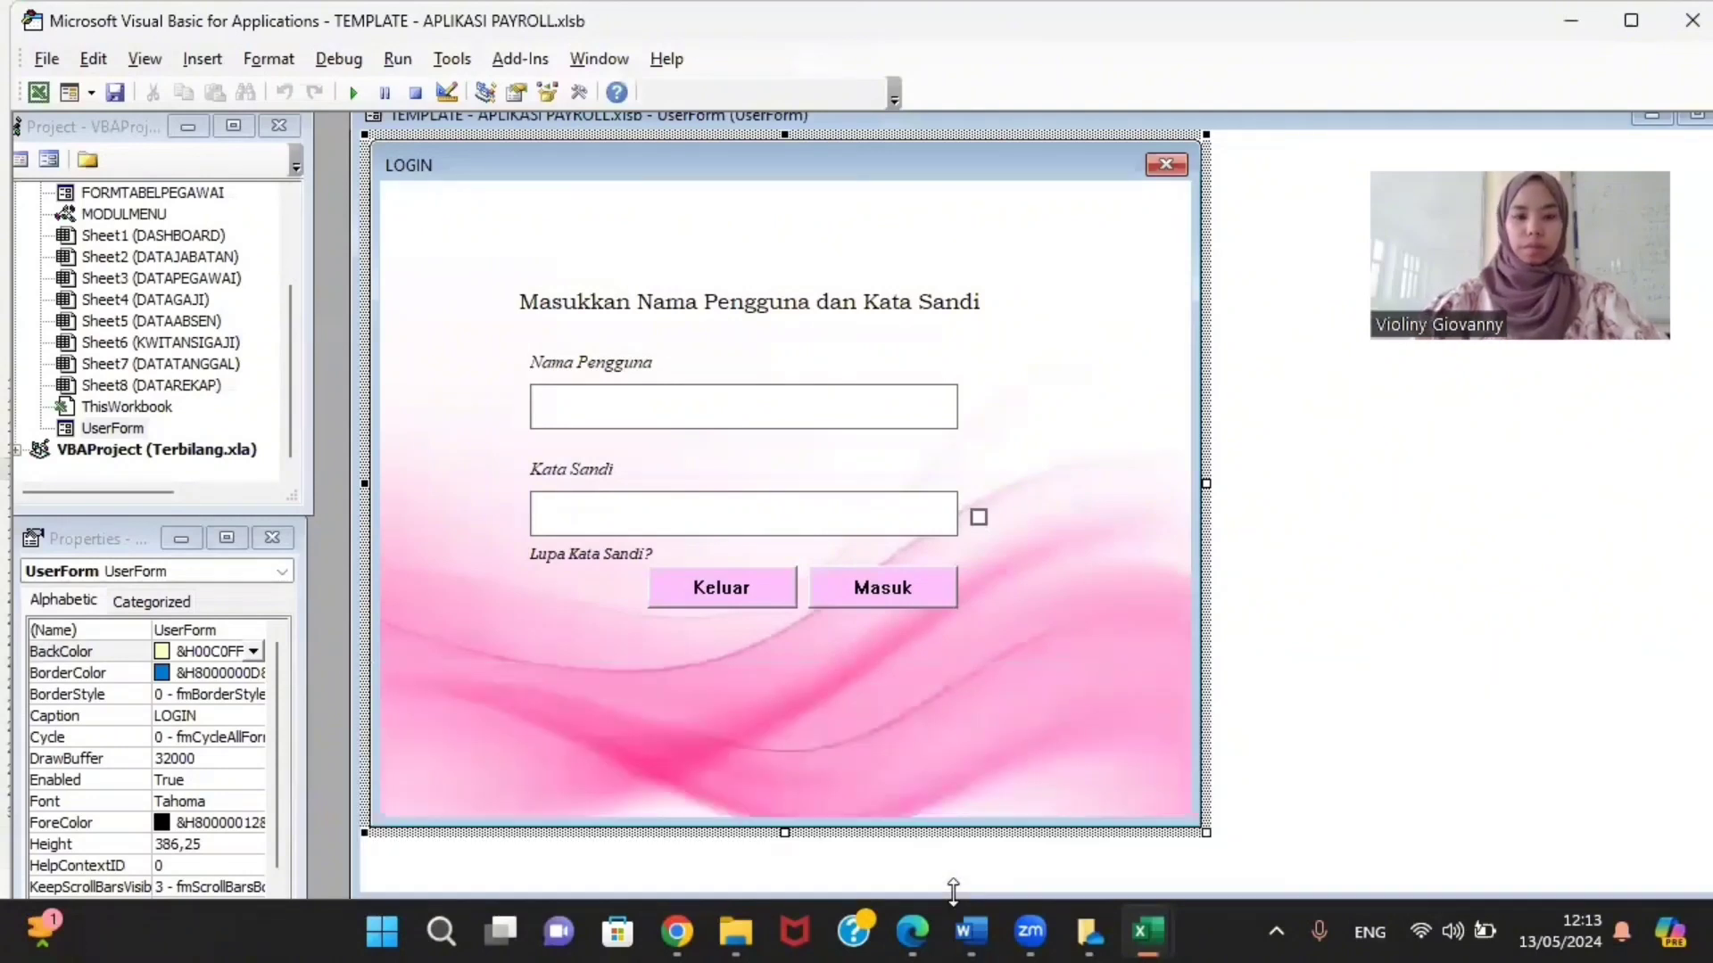
left_click(557, 302)
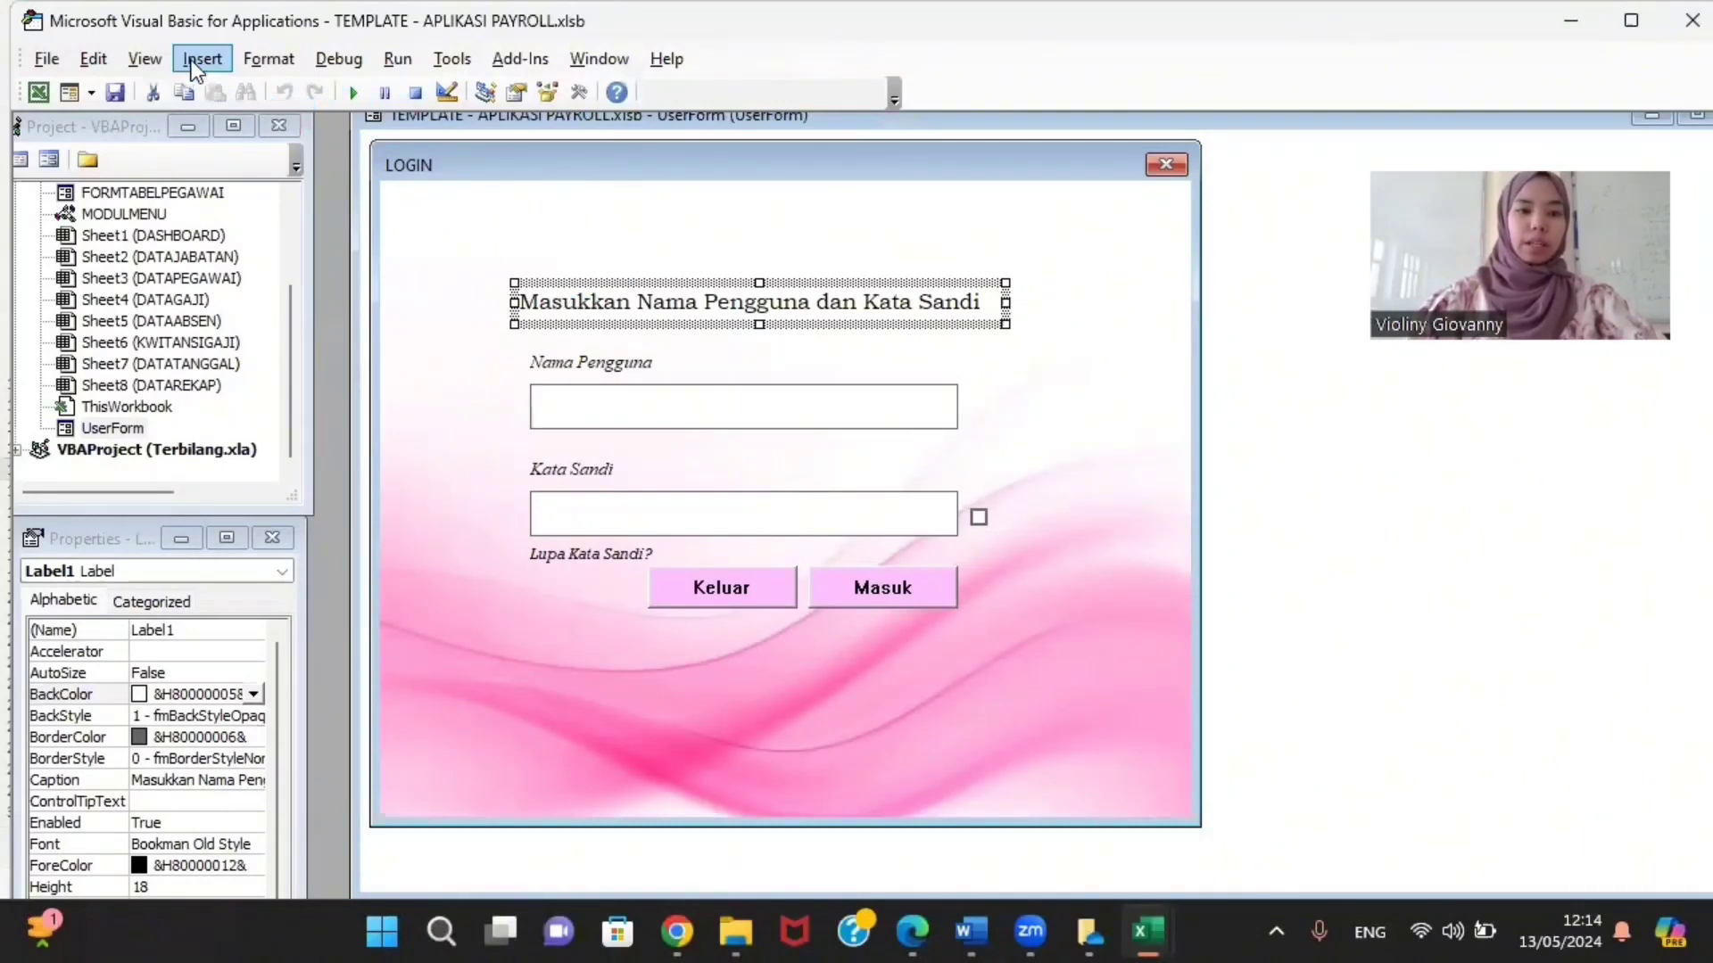
Step: Show the Toolbox and move it out of the way of the form
left_click(578, 92)
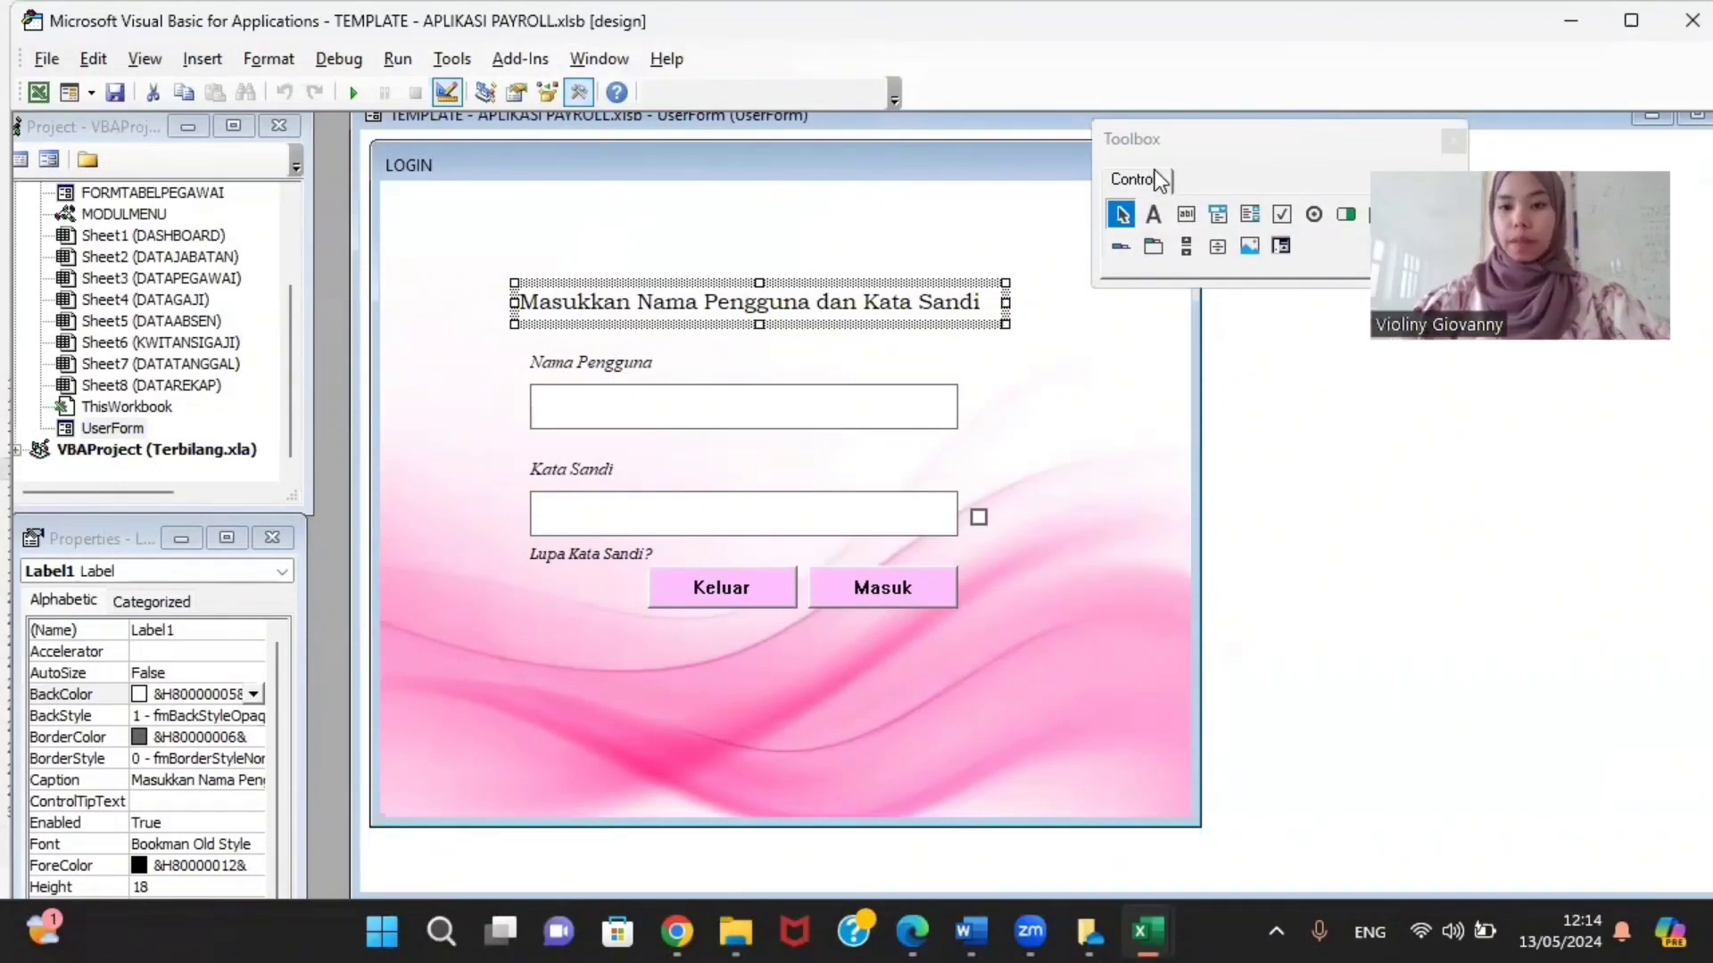
left_click_drag(1206, 152, 1204, 224)
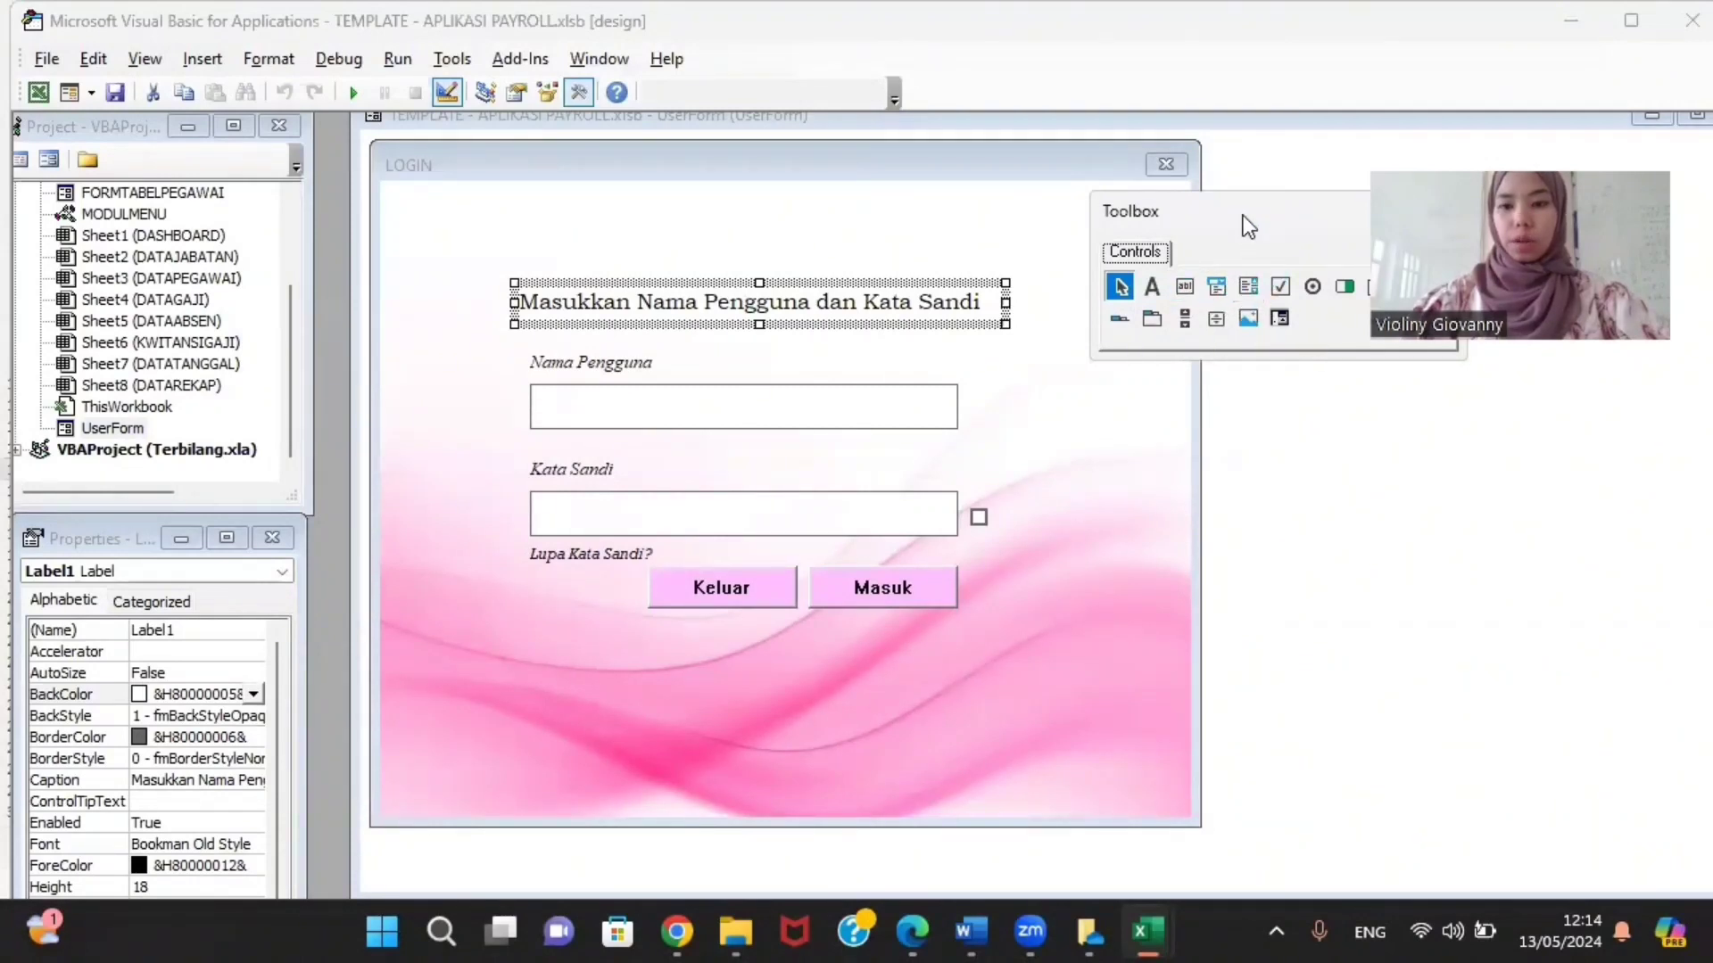
left_click_drag(1244, 216, 1134, 187)
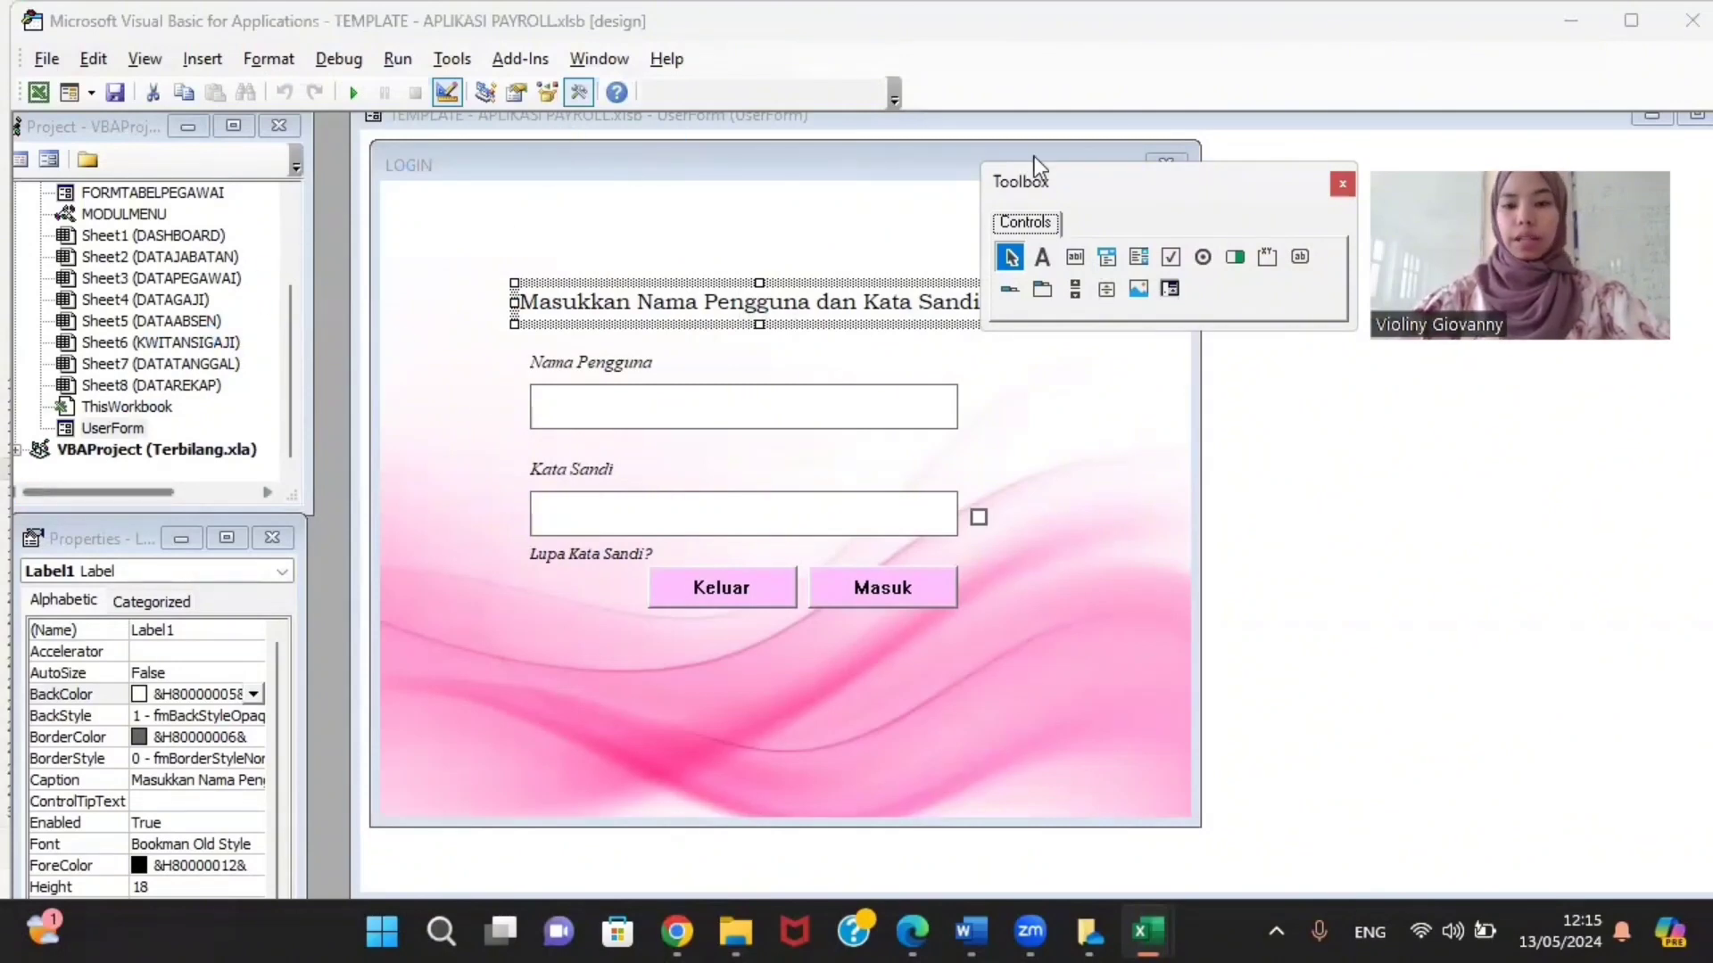
left_click(1075, 260)
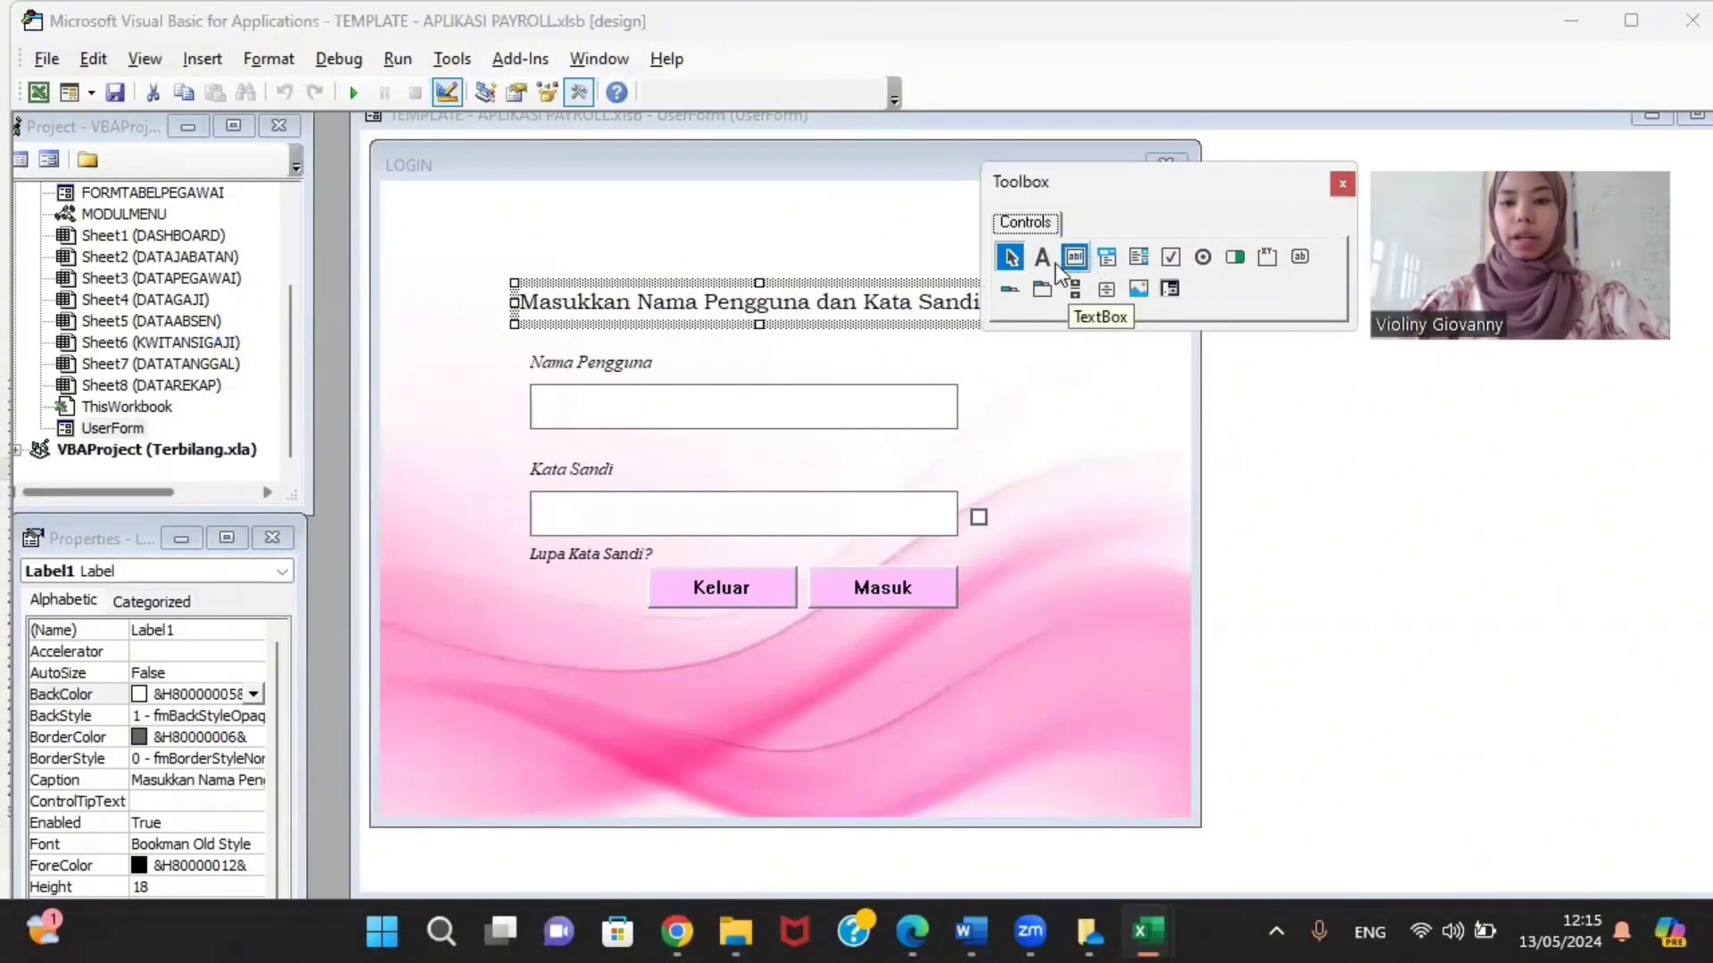
Step: Draw a new label above the heading captioned 'Masukkan Nama Pengguna dan Kata Sandi'
left_click(1045, 263)
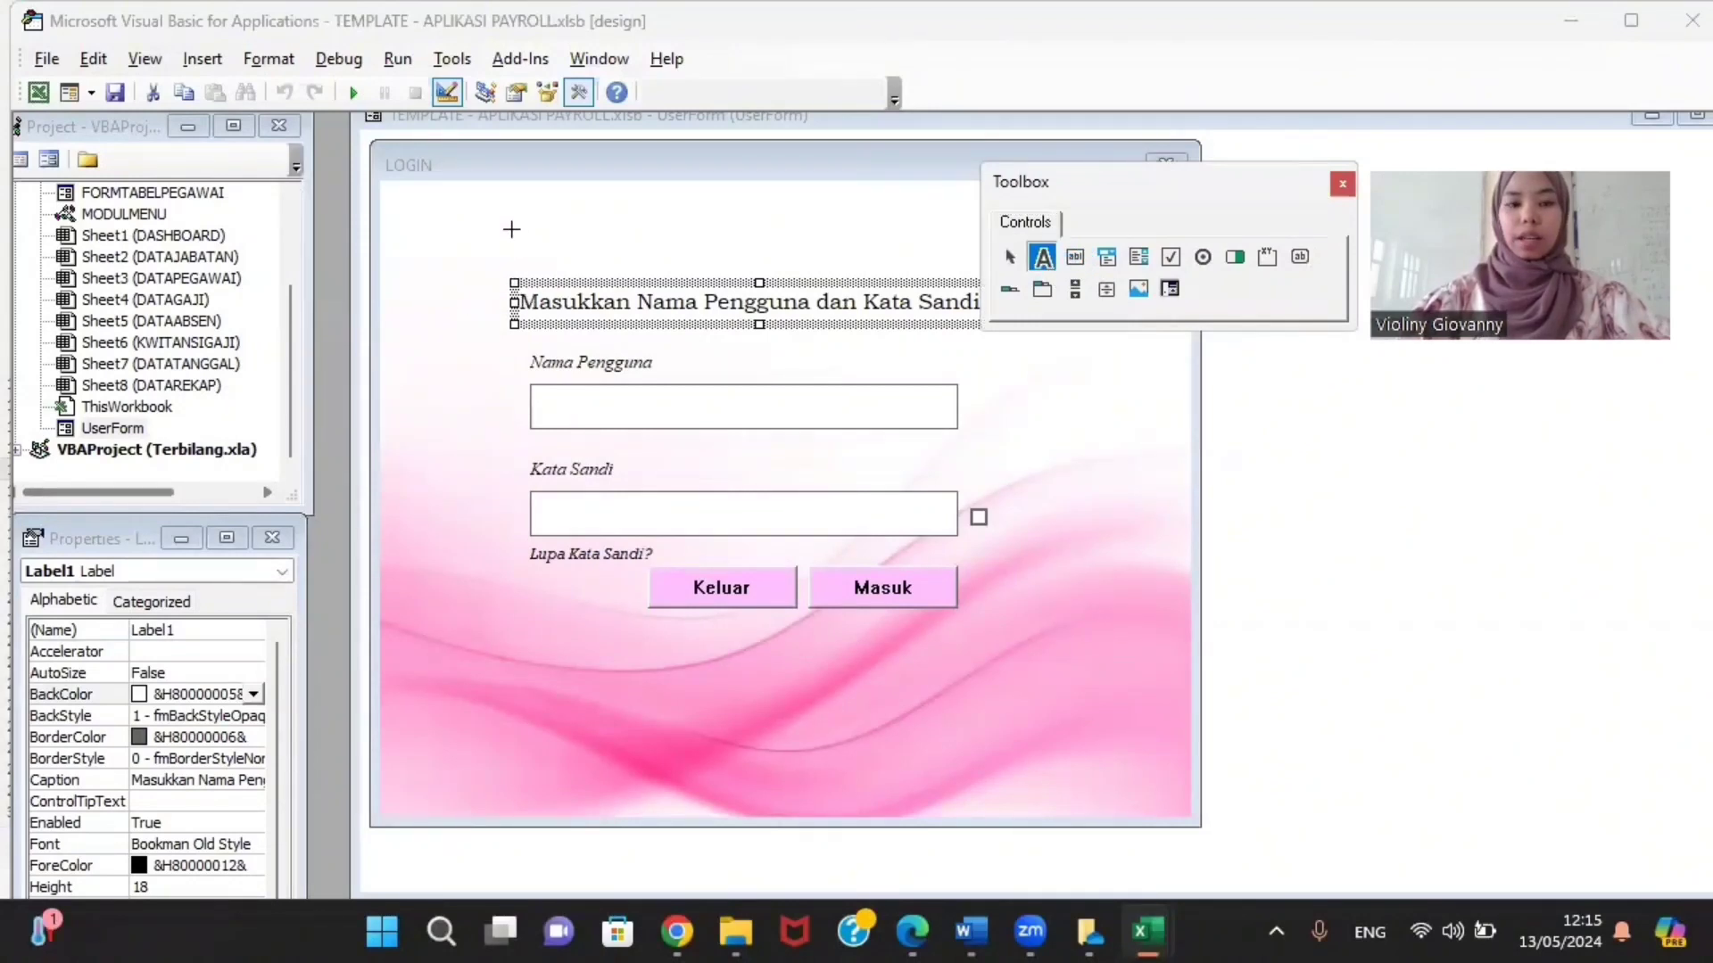
left_click_drag(505, 219, 805, 259)
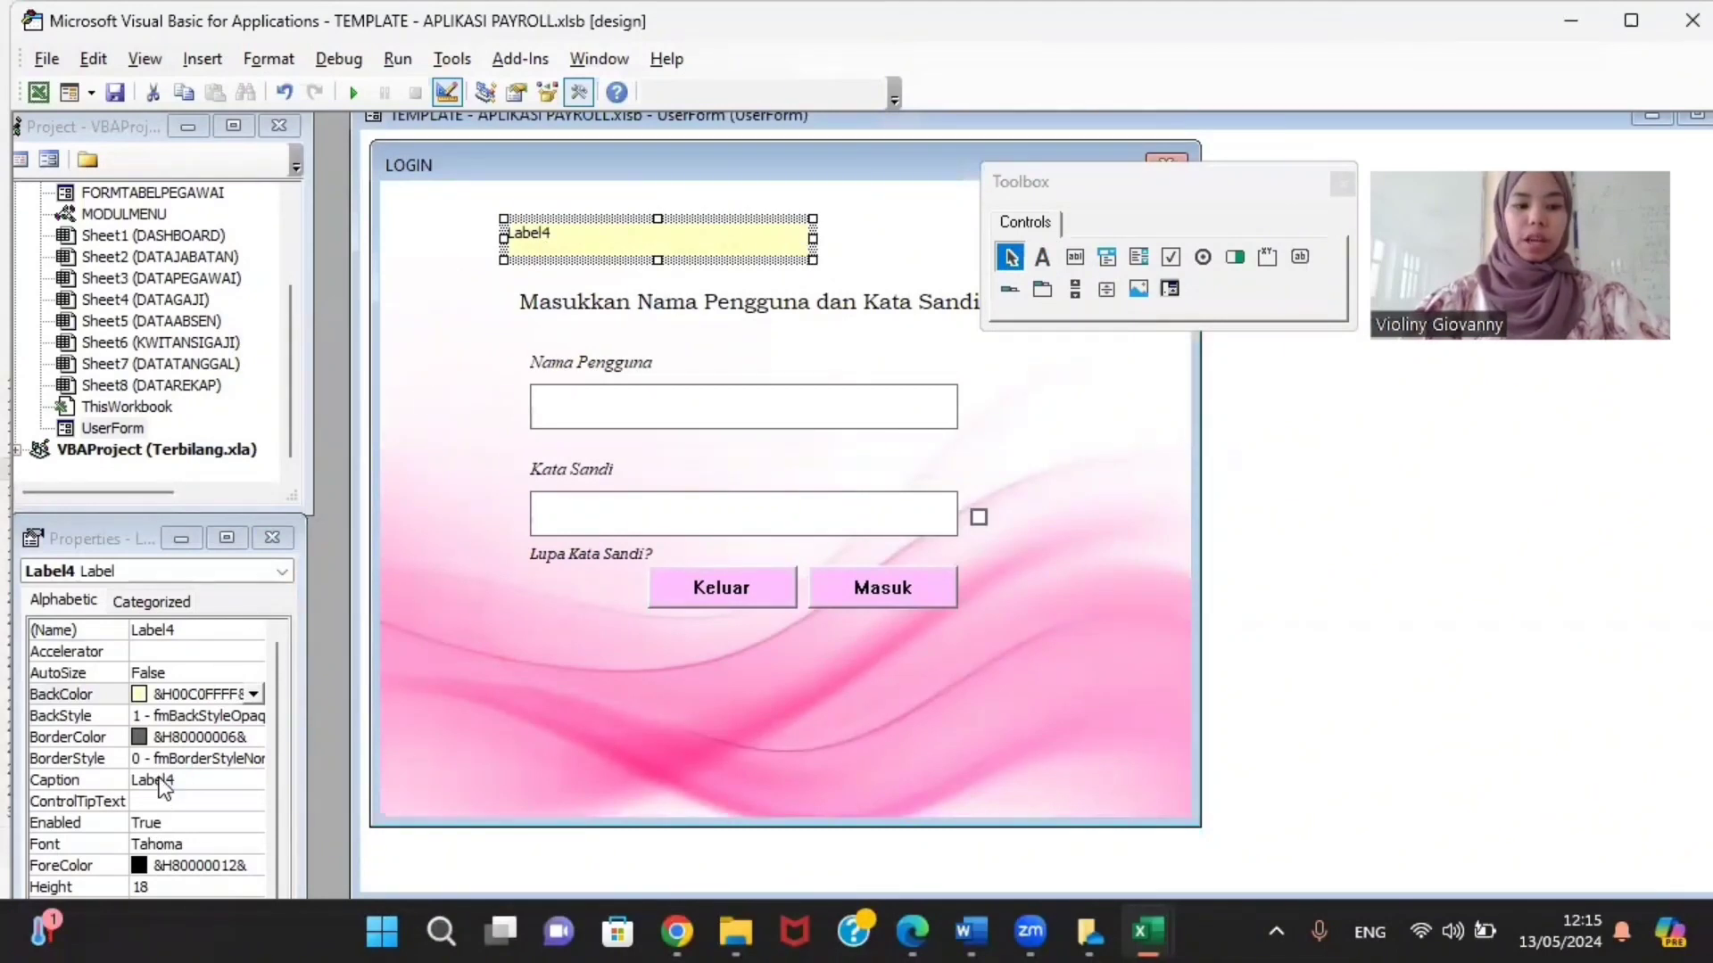
left_click(182, 780)
left_click_drag(182, 780, 125, 783)
type("su")
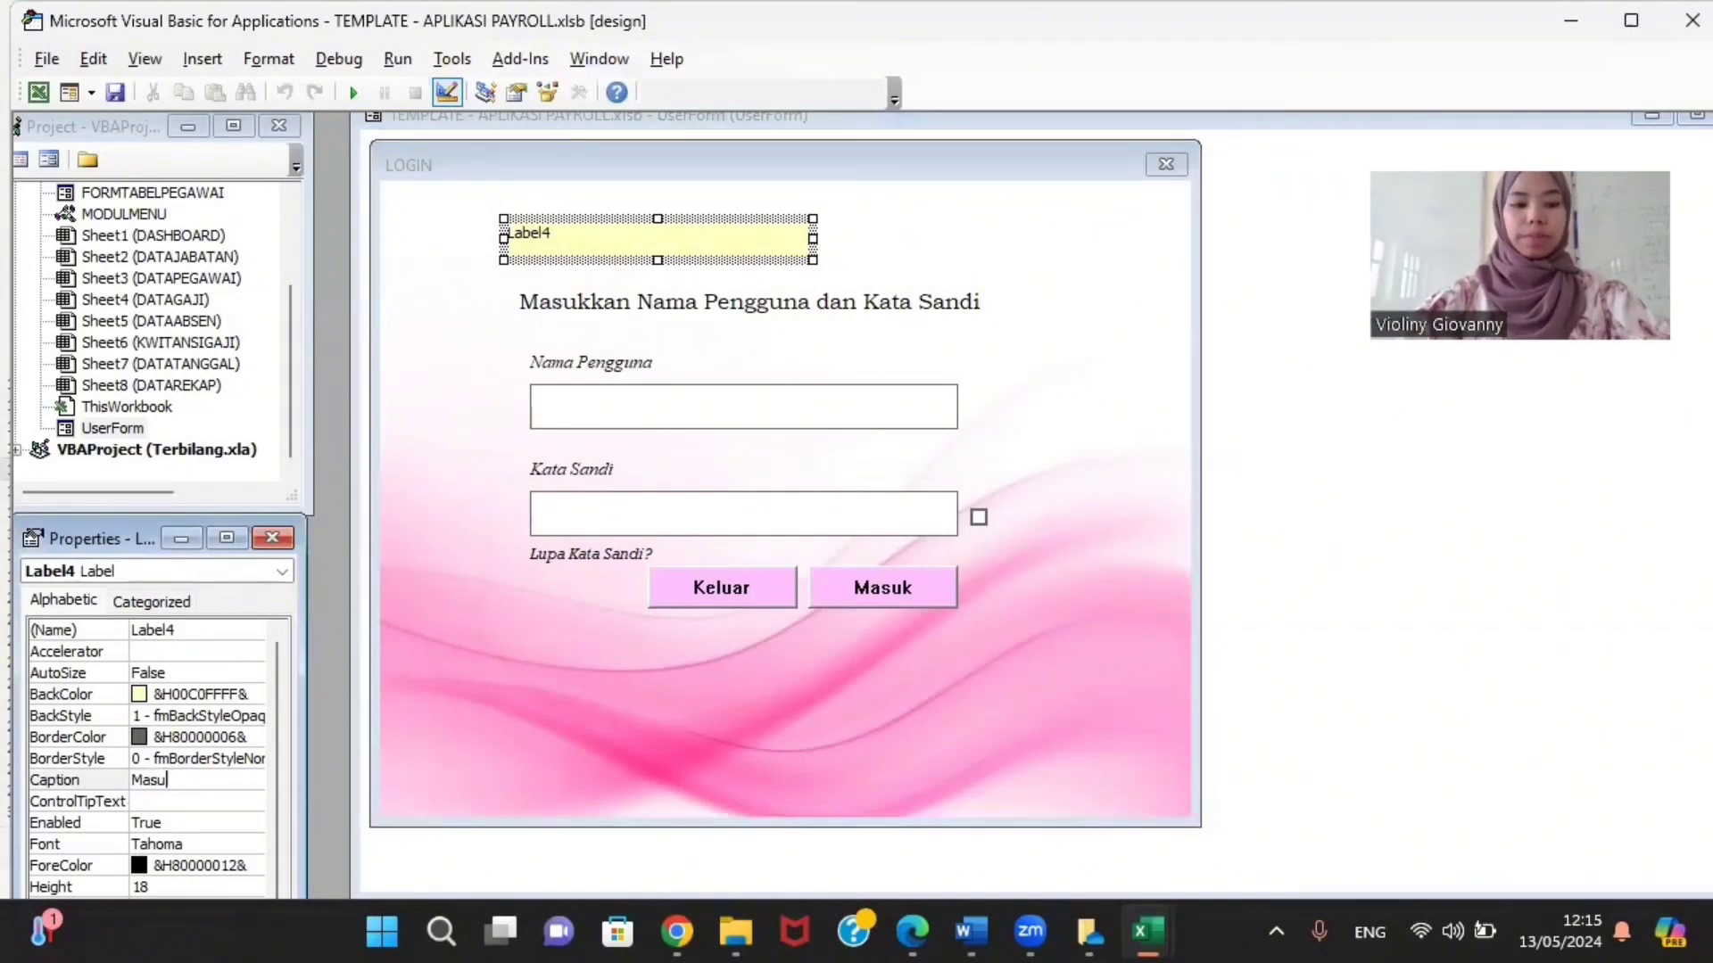
type("kkan Nama")
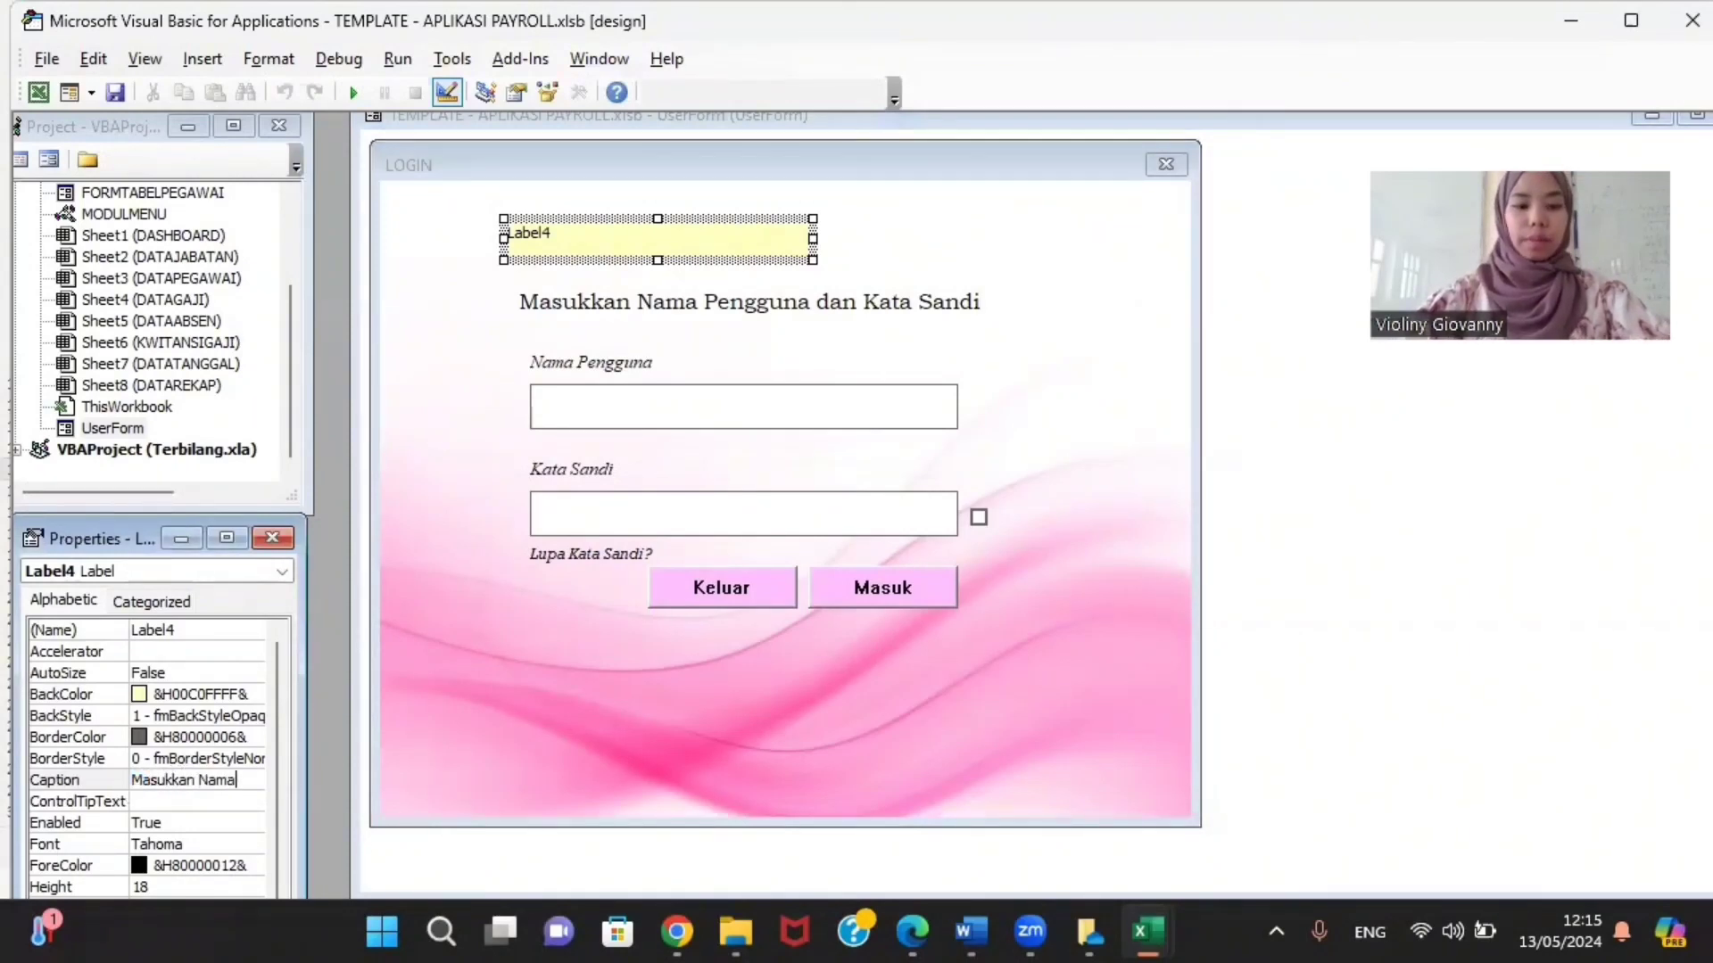
type(" Penggu")
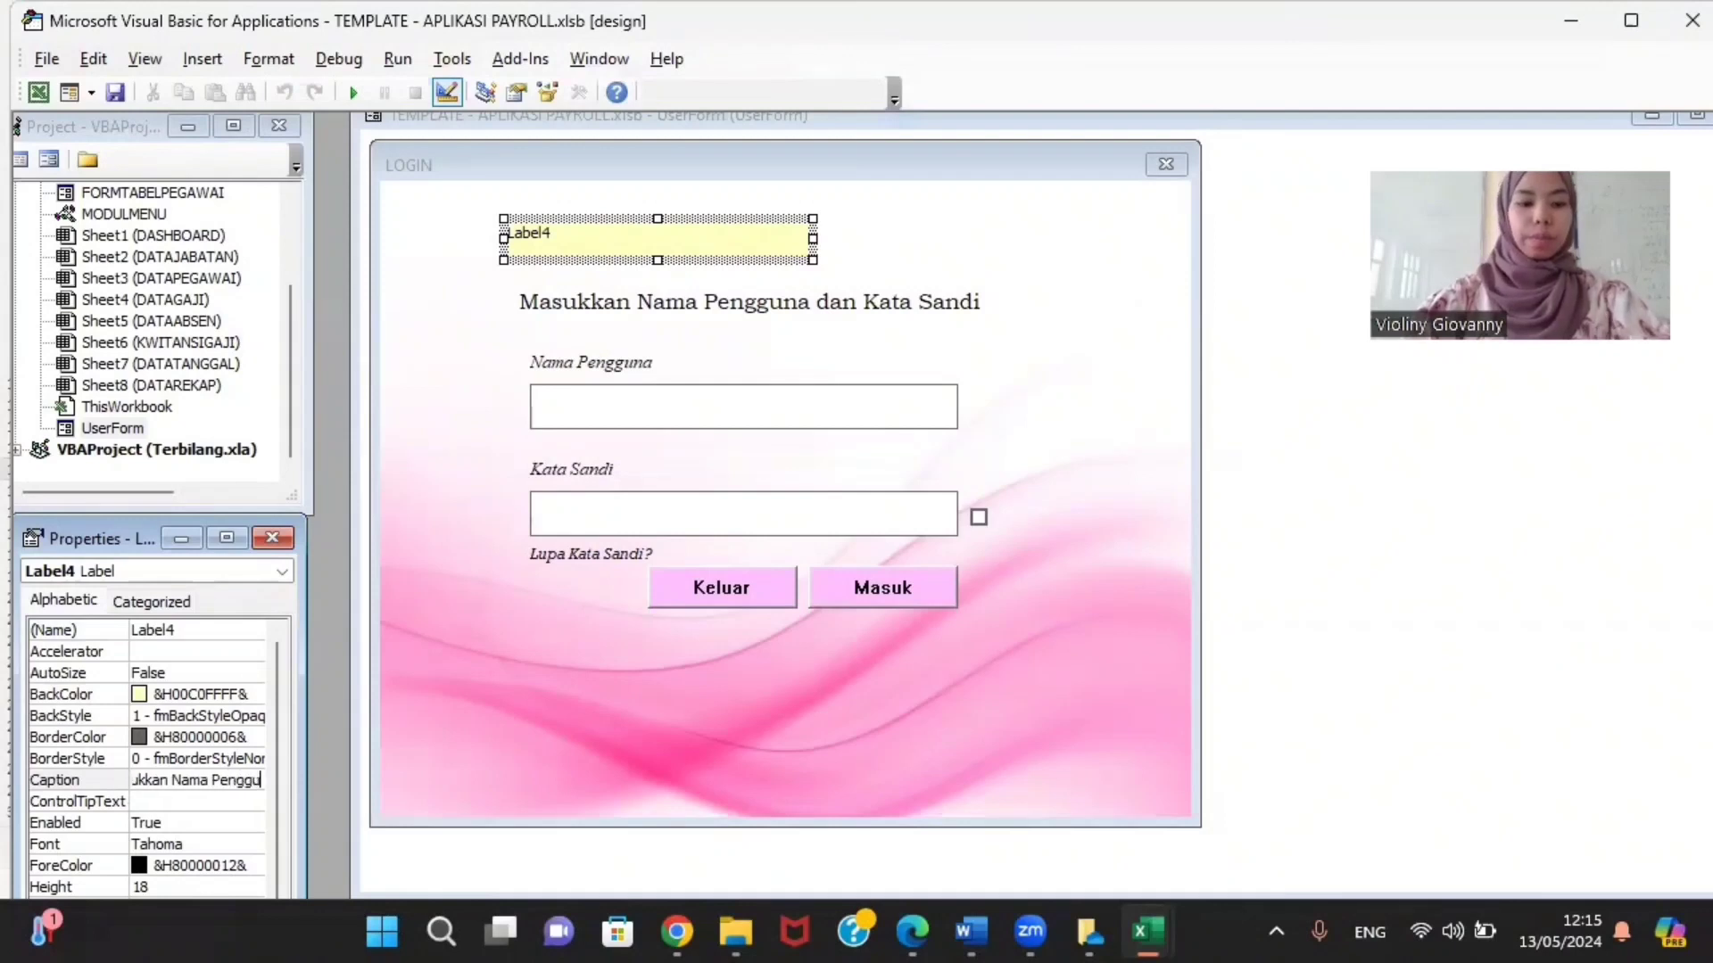
type("na dan")
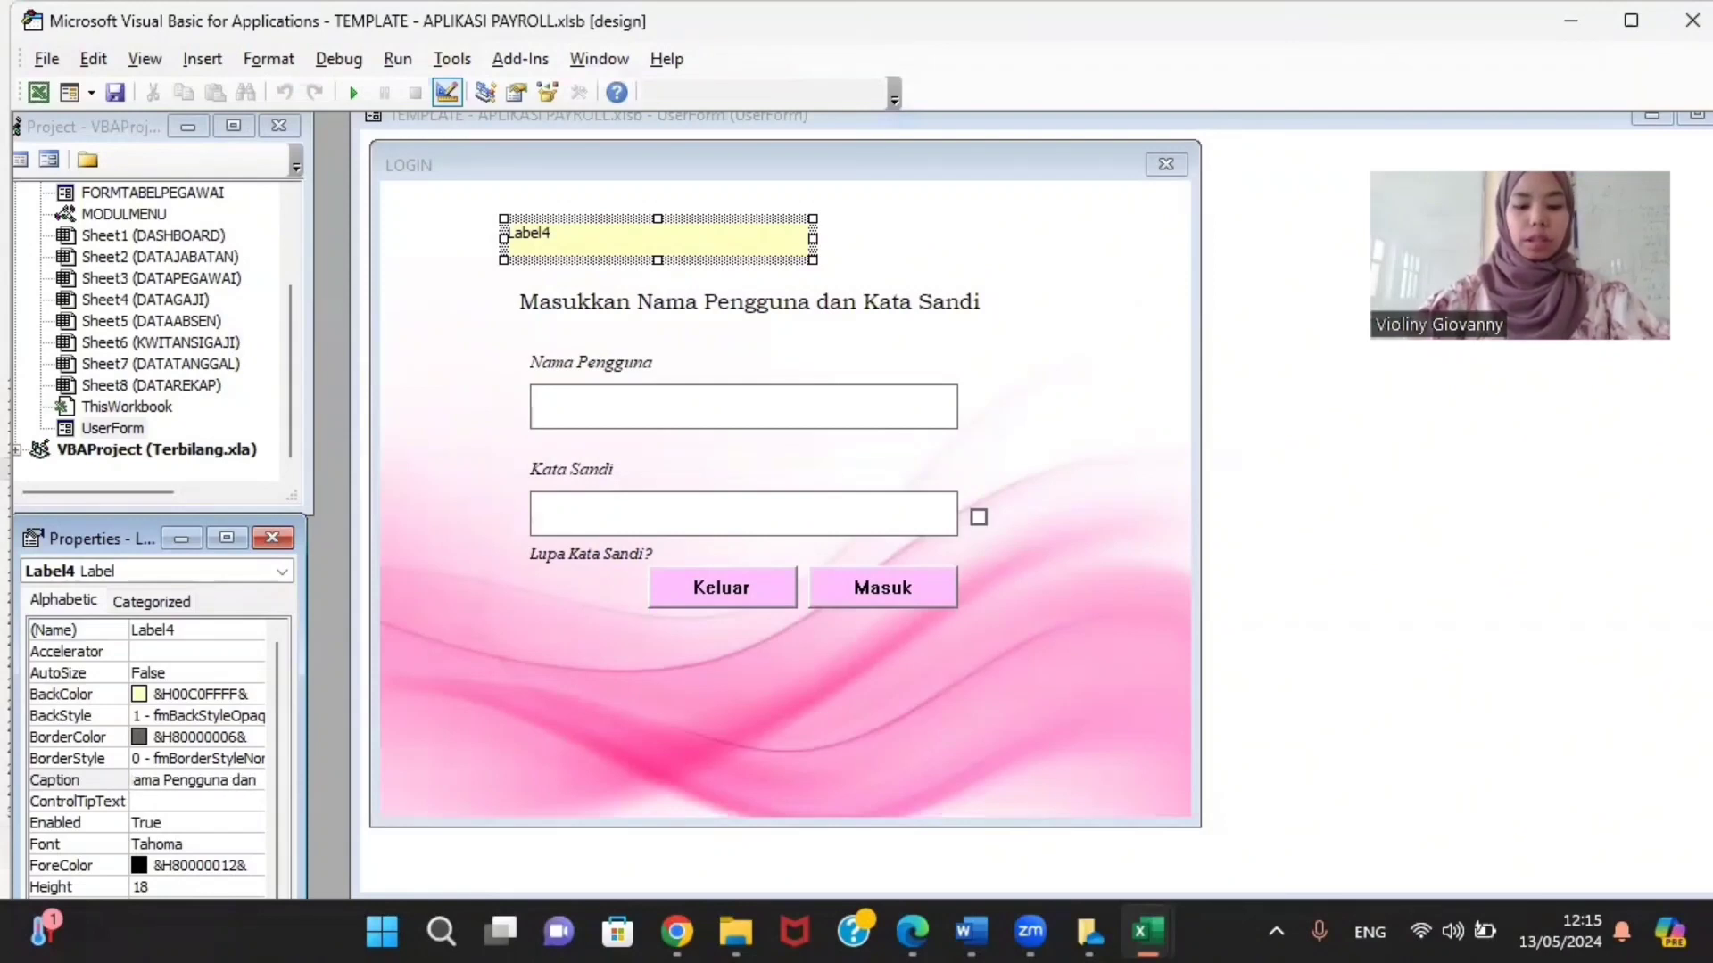
type(" Kata Sandi")
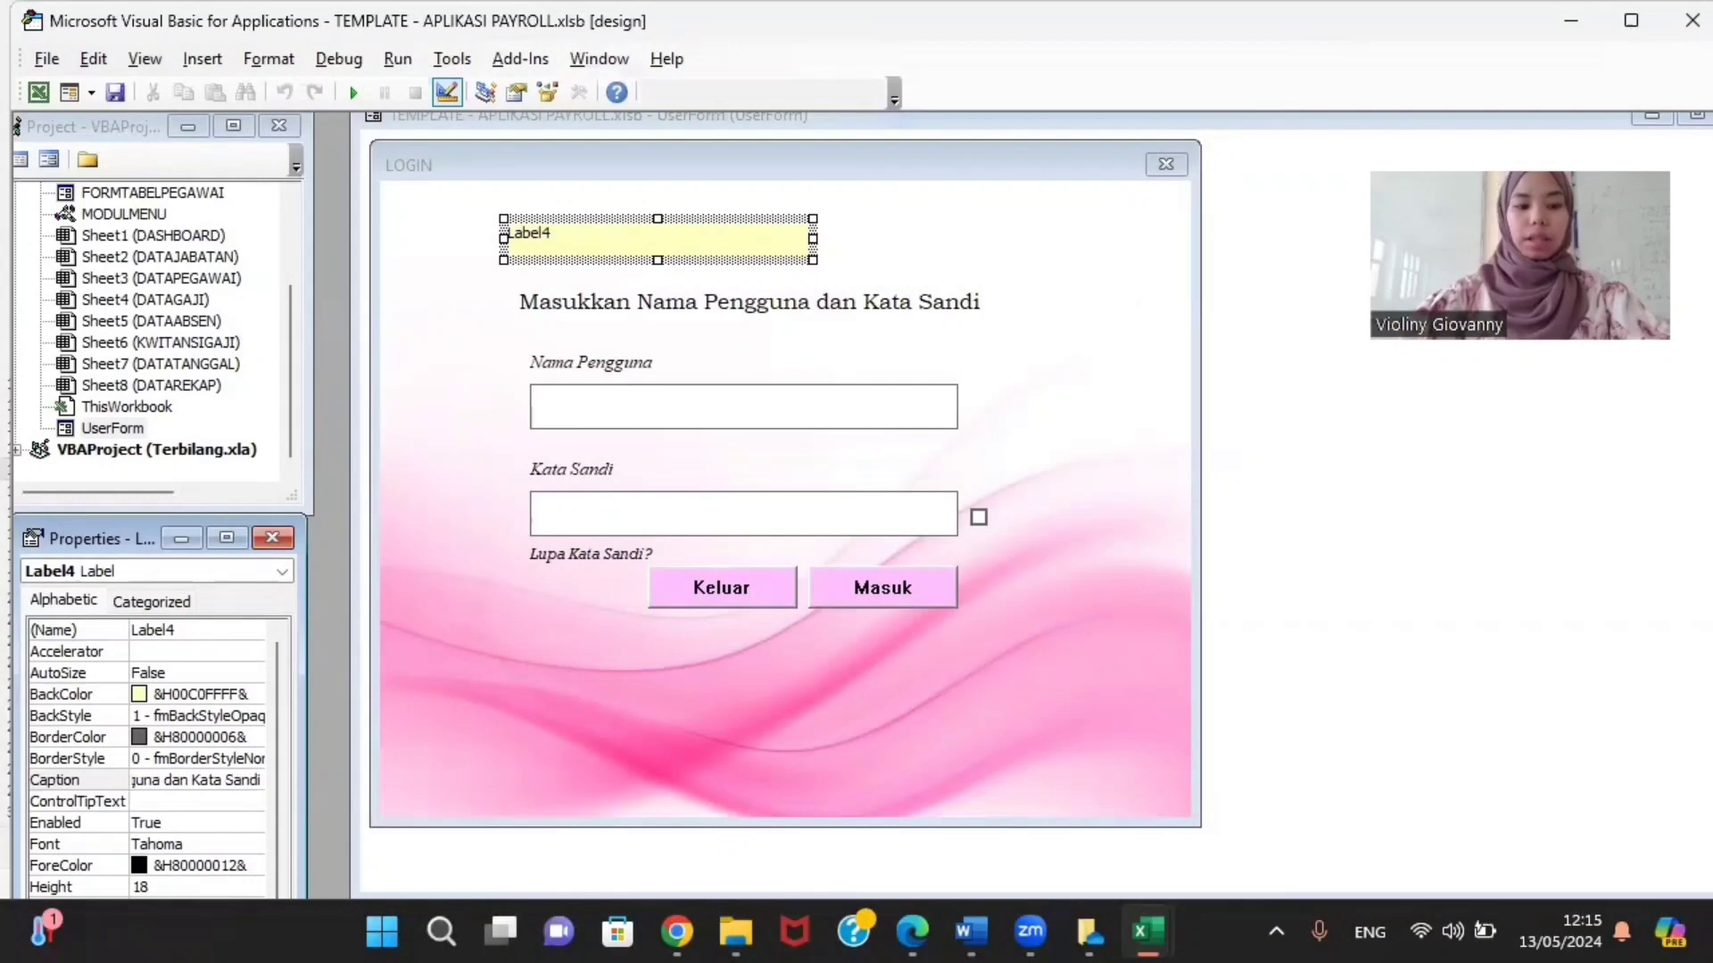
key("Return")
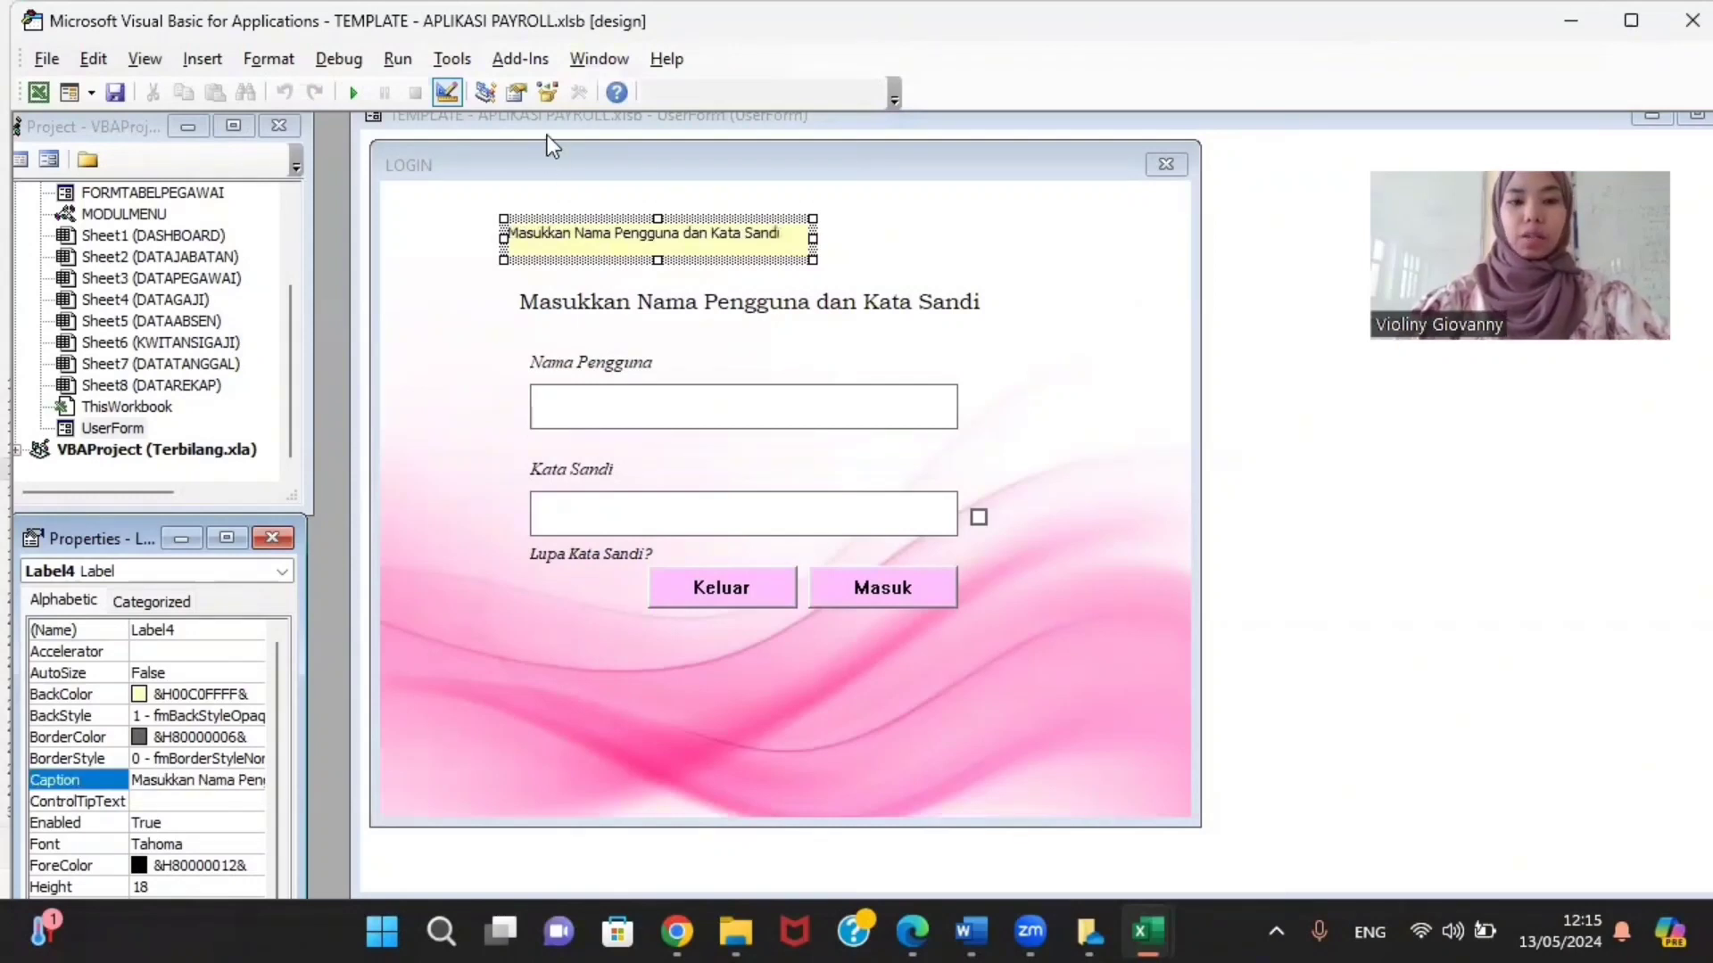
Step: Set the label's BackStyle to 0 - fmBackStyleTransparent and open its Font settings
left_click(239, 693)
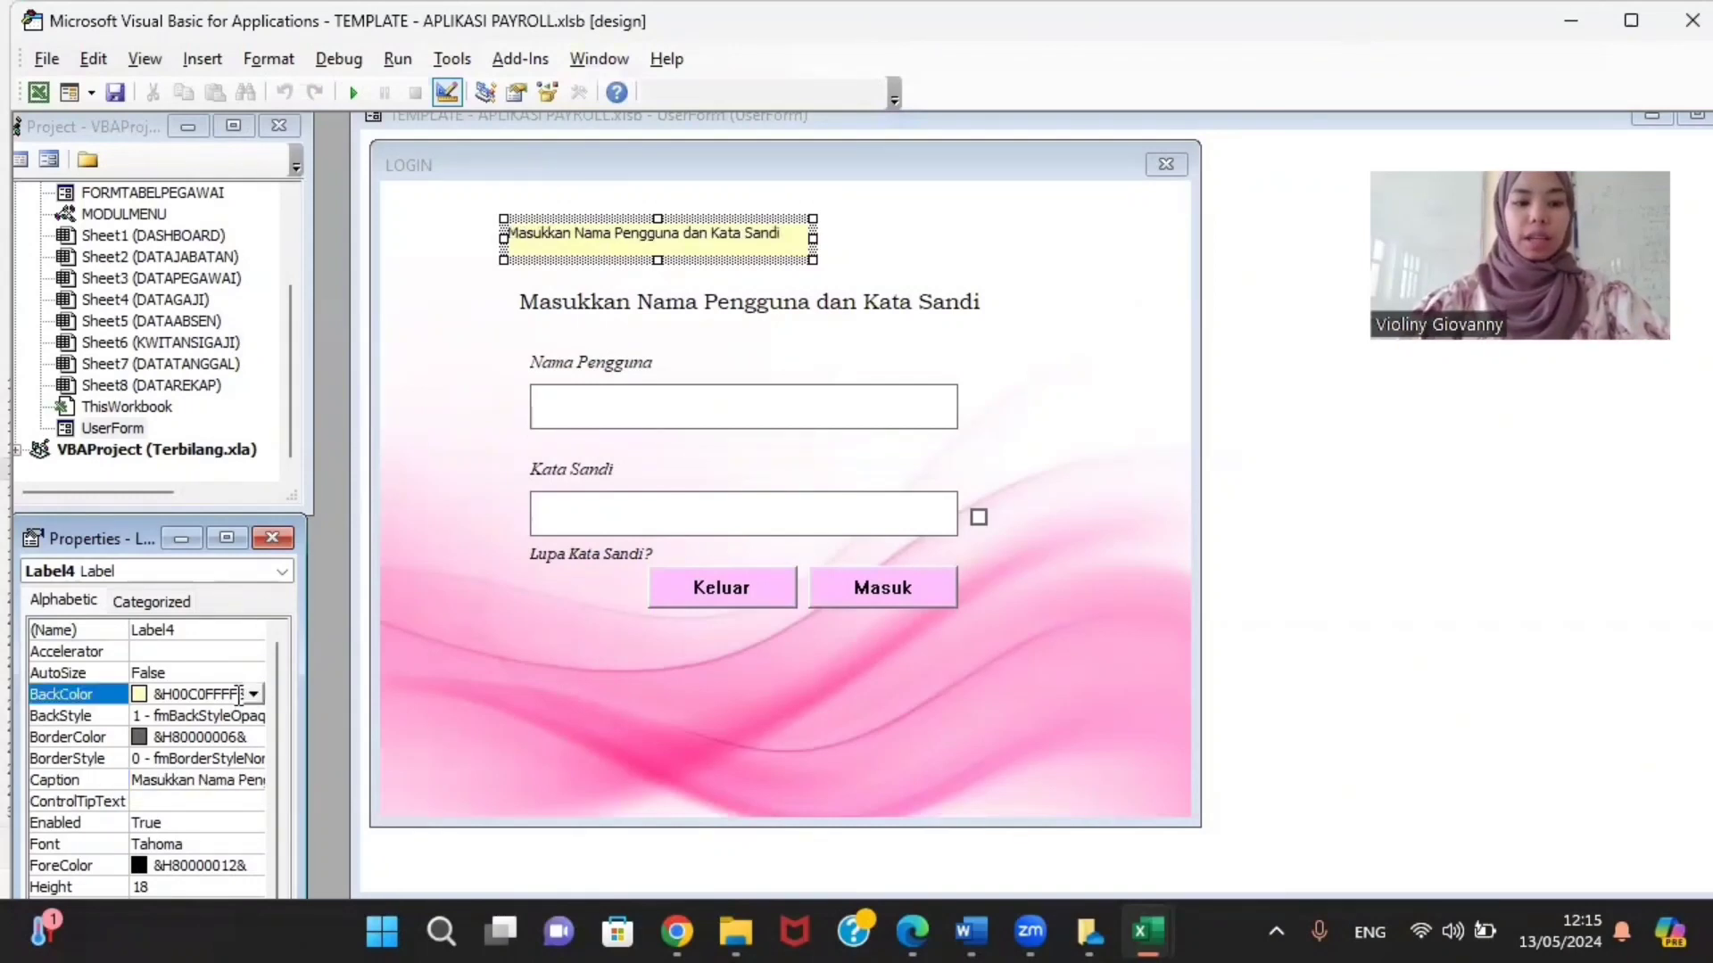
left_click(250, 697)
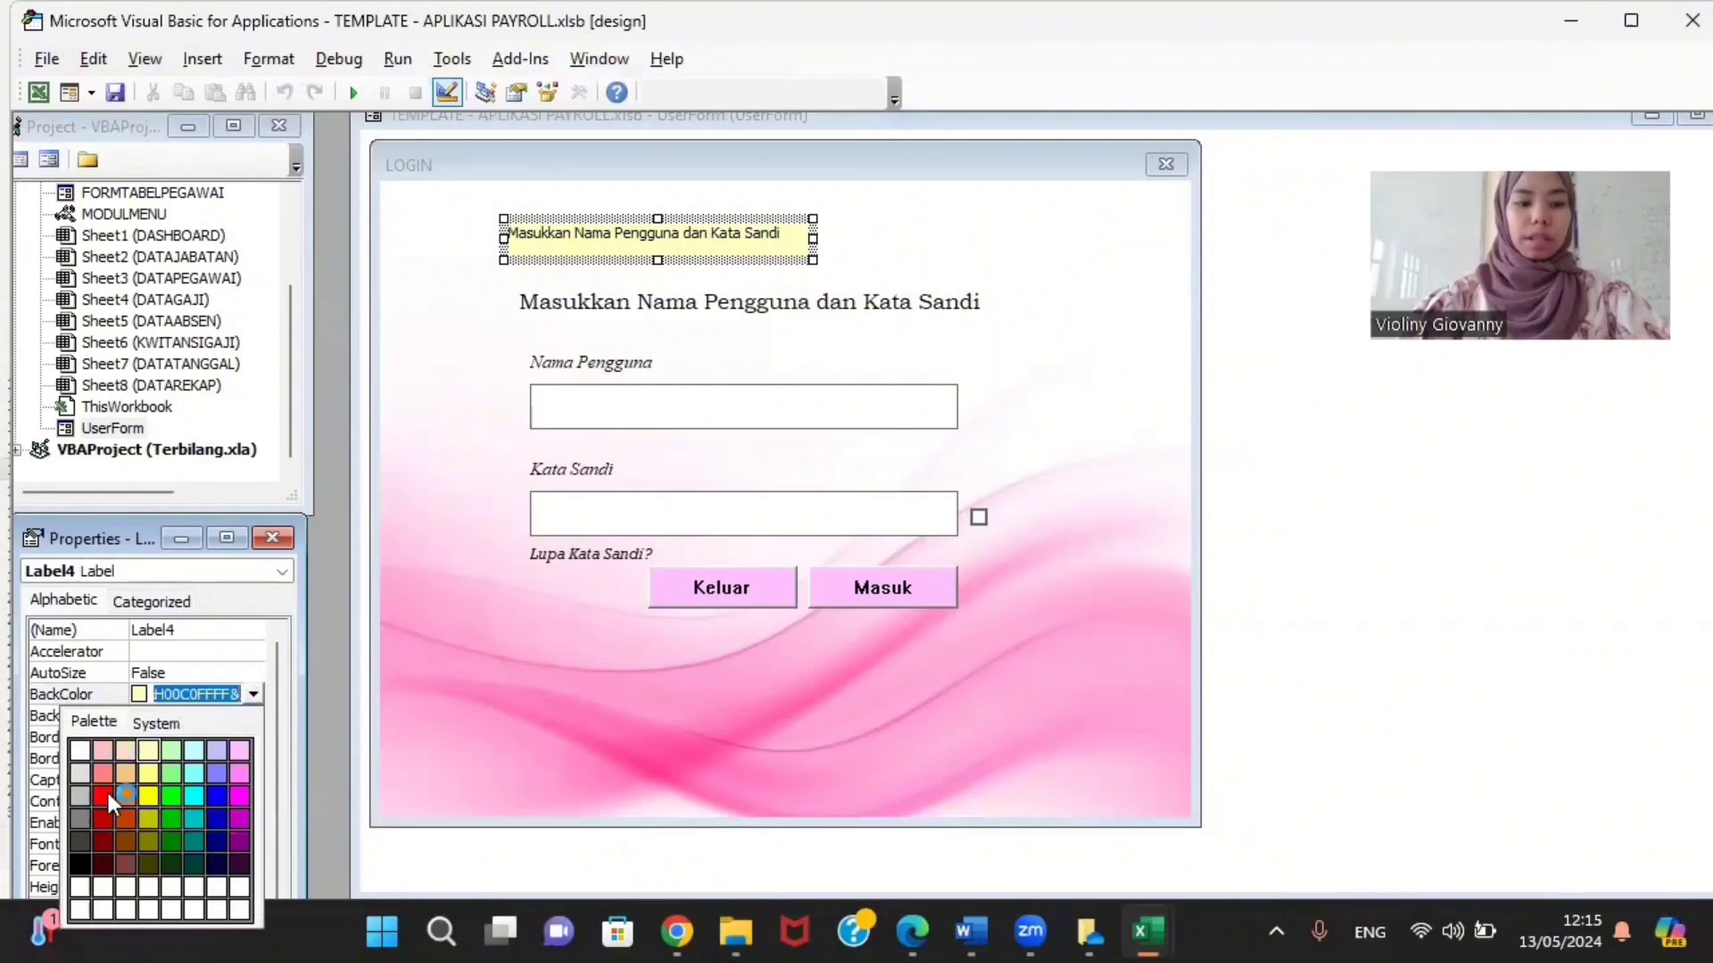
left_click(252, 693)
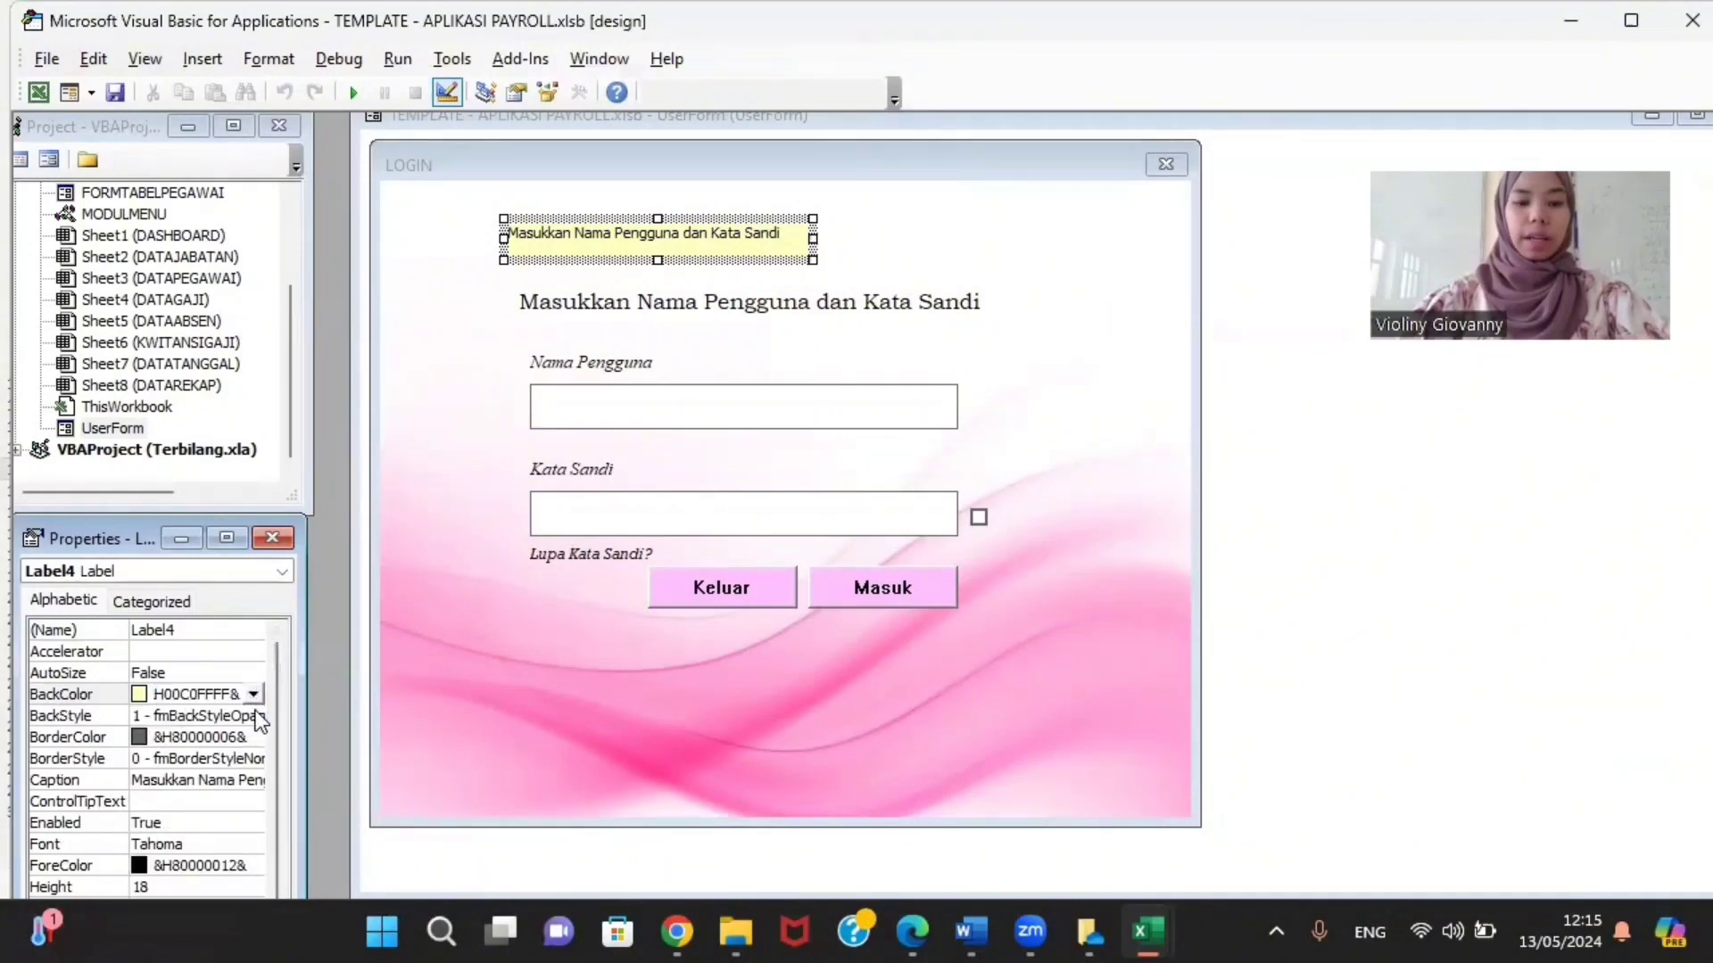
left_click(257, 715)
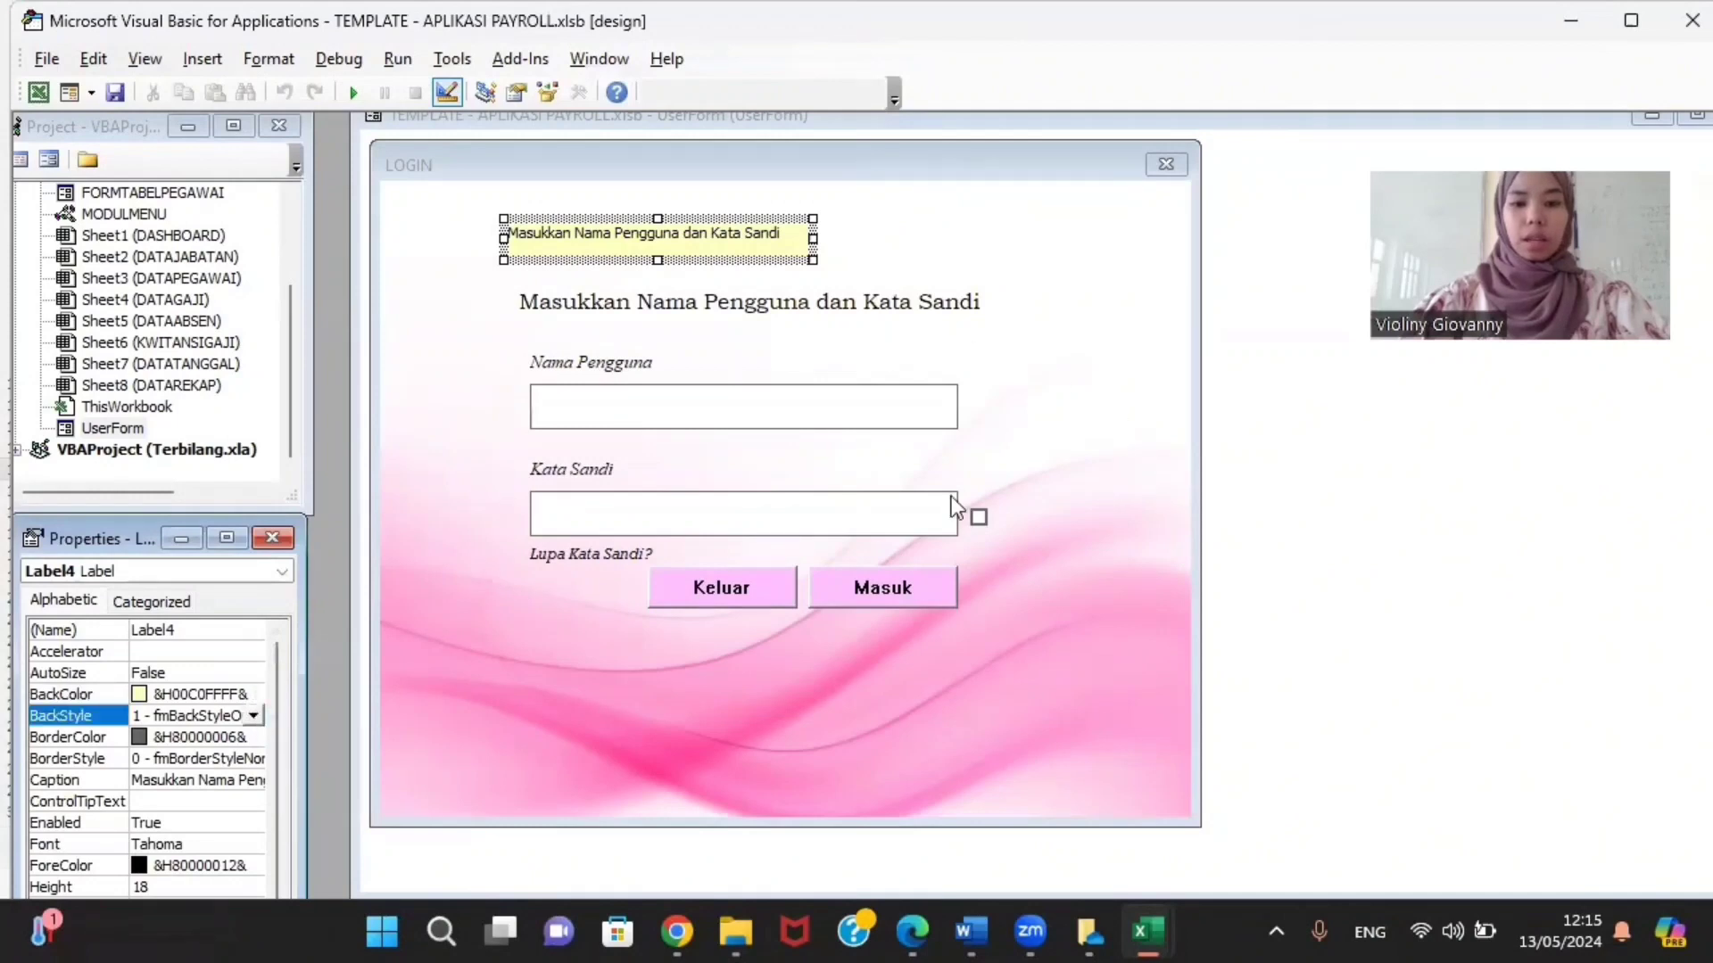
left_click(256, 714)
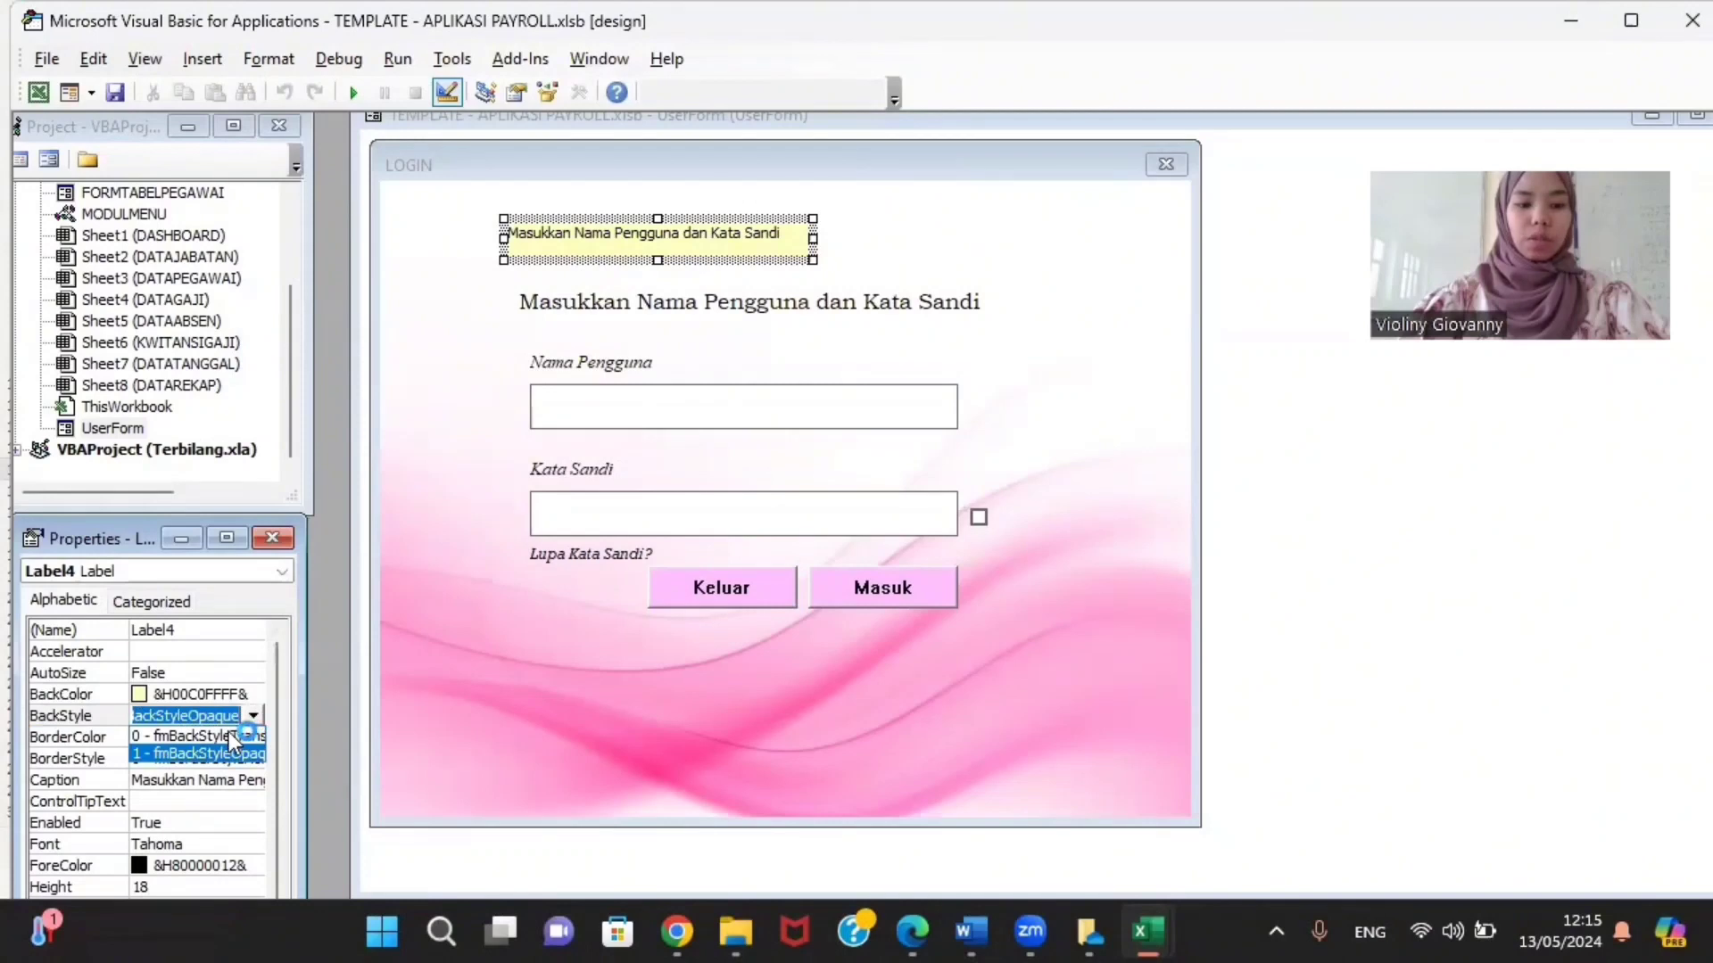
left_click(228, 735)
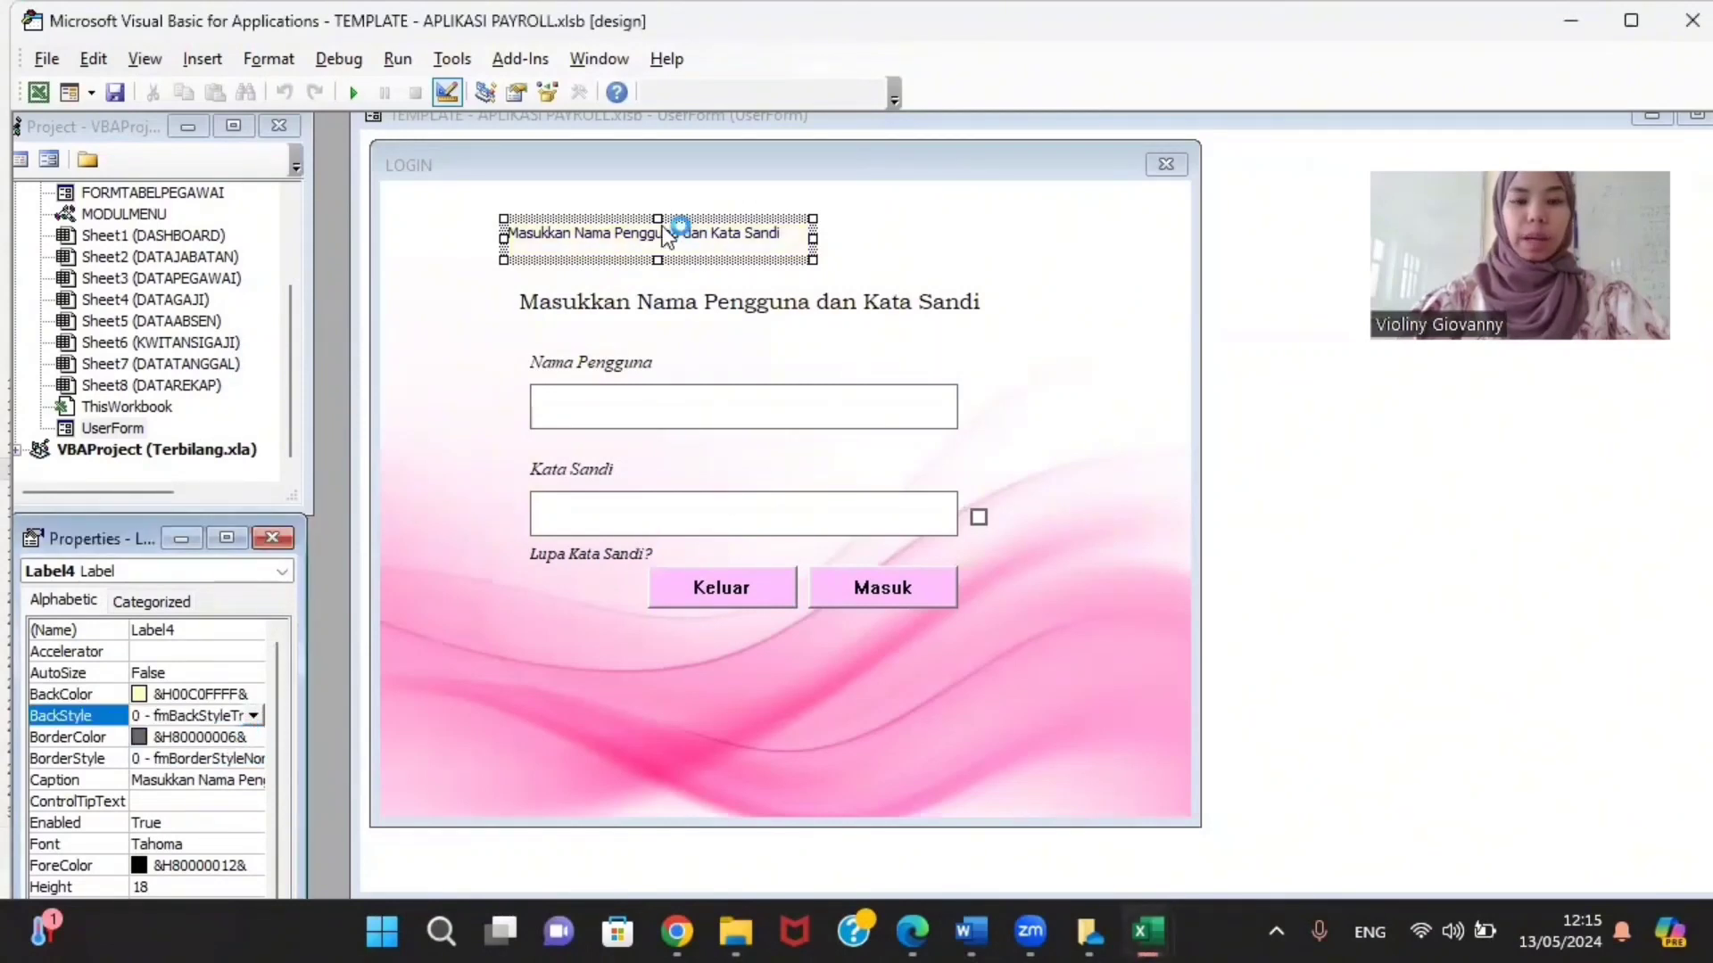
left_click(162, 842)
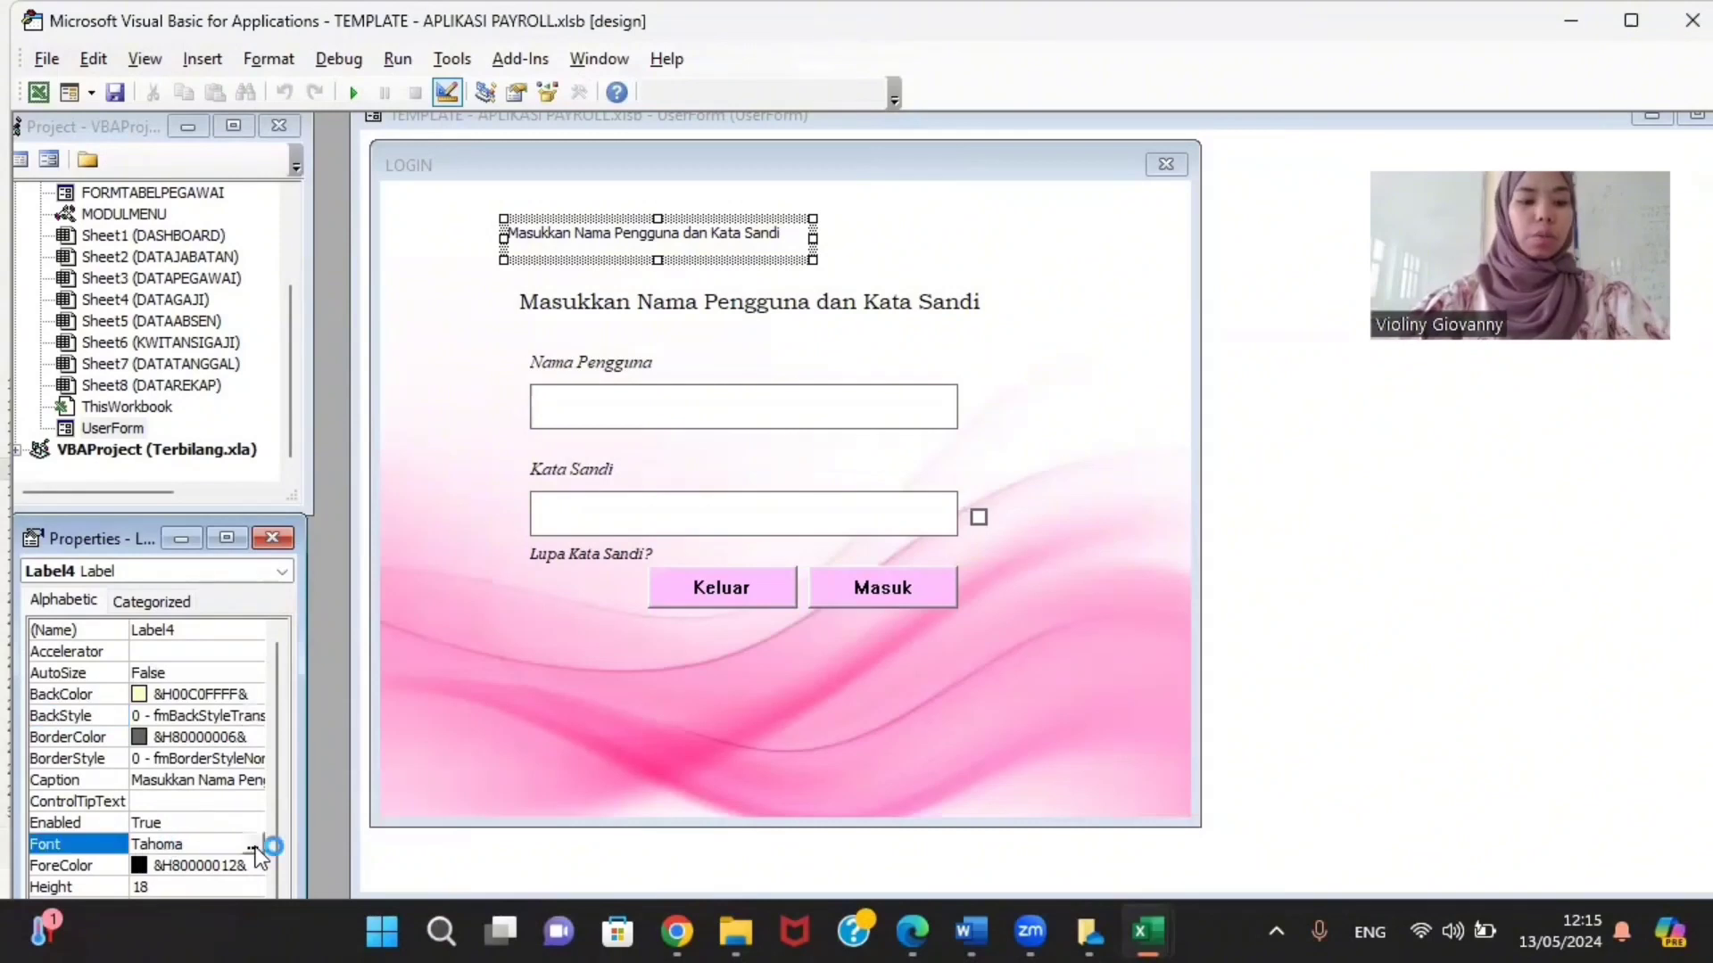
left_click(253, 846)
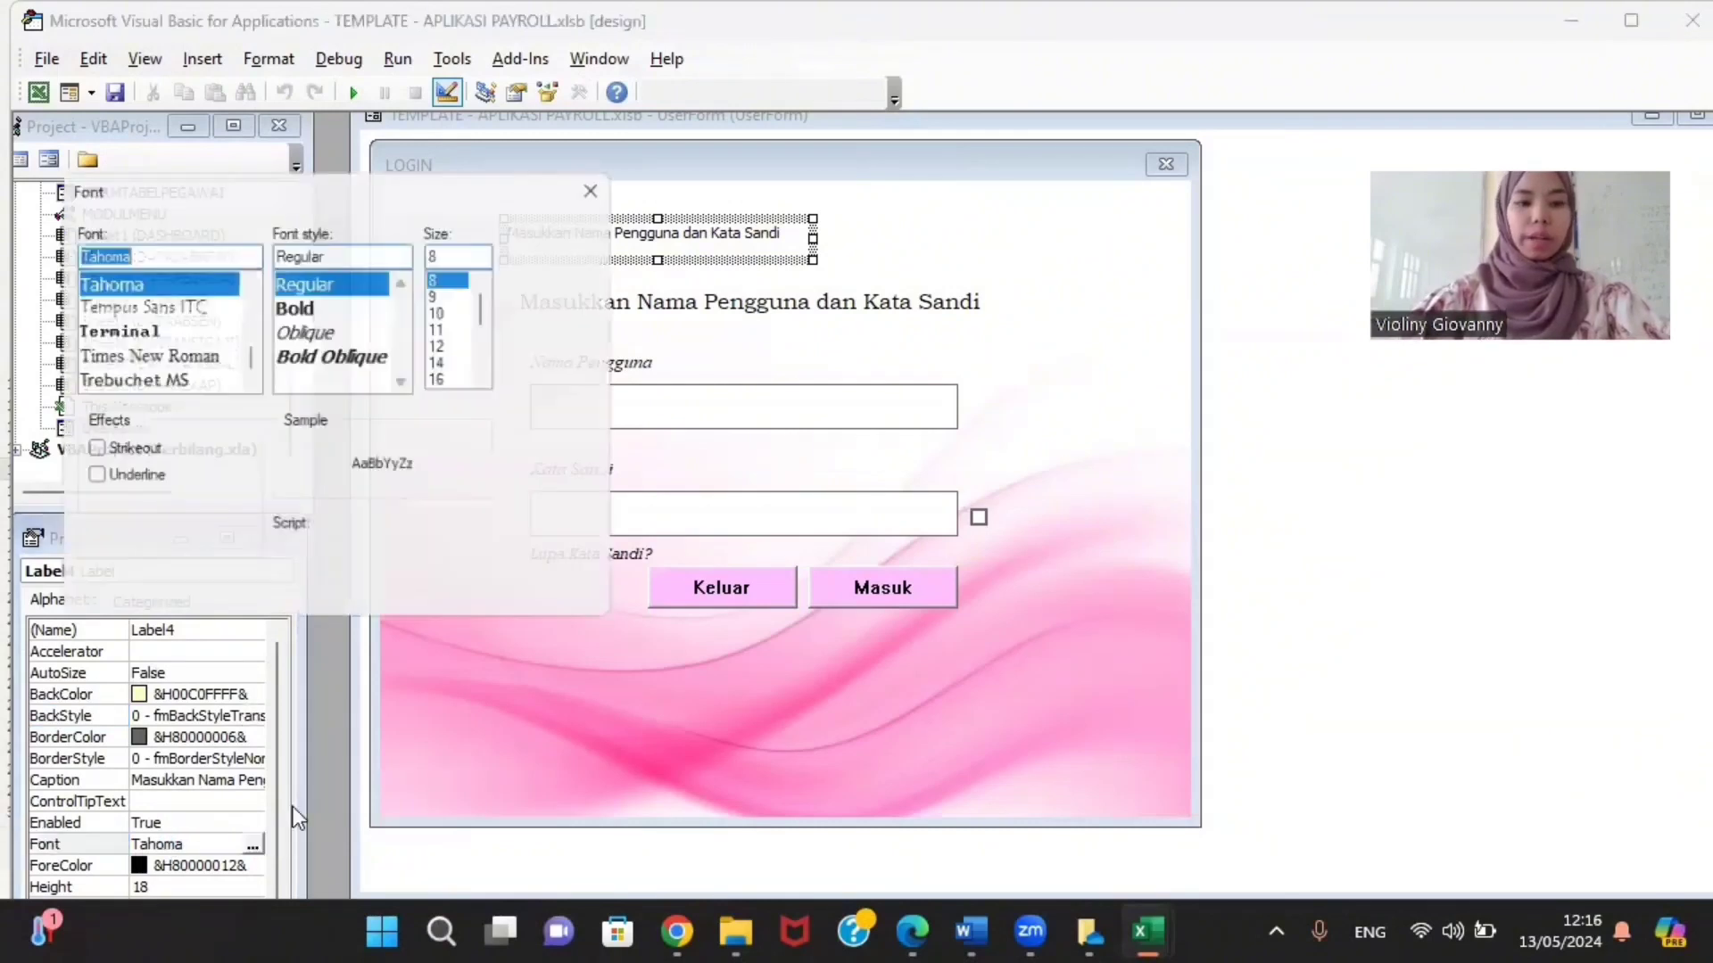
Step: Apply Viner Hand ITC, Regular, size 16 to the new label's font
left_click(98, 330)
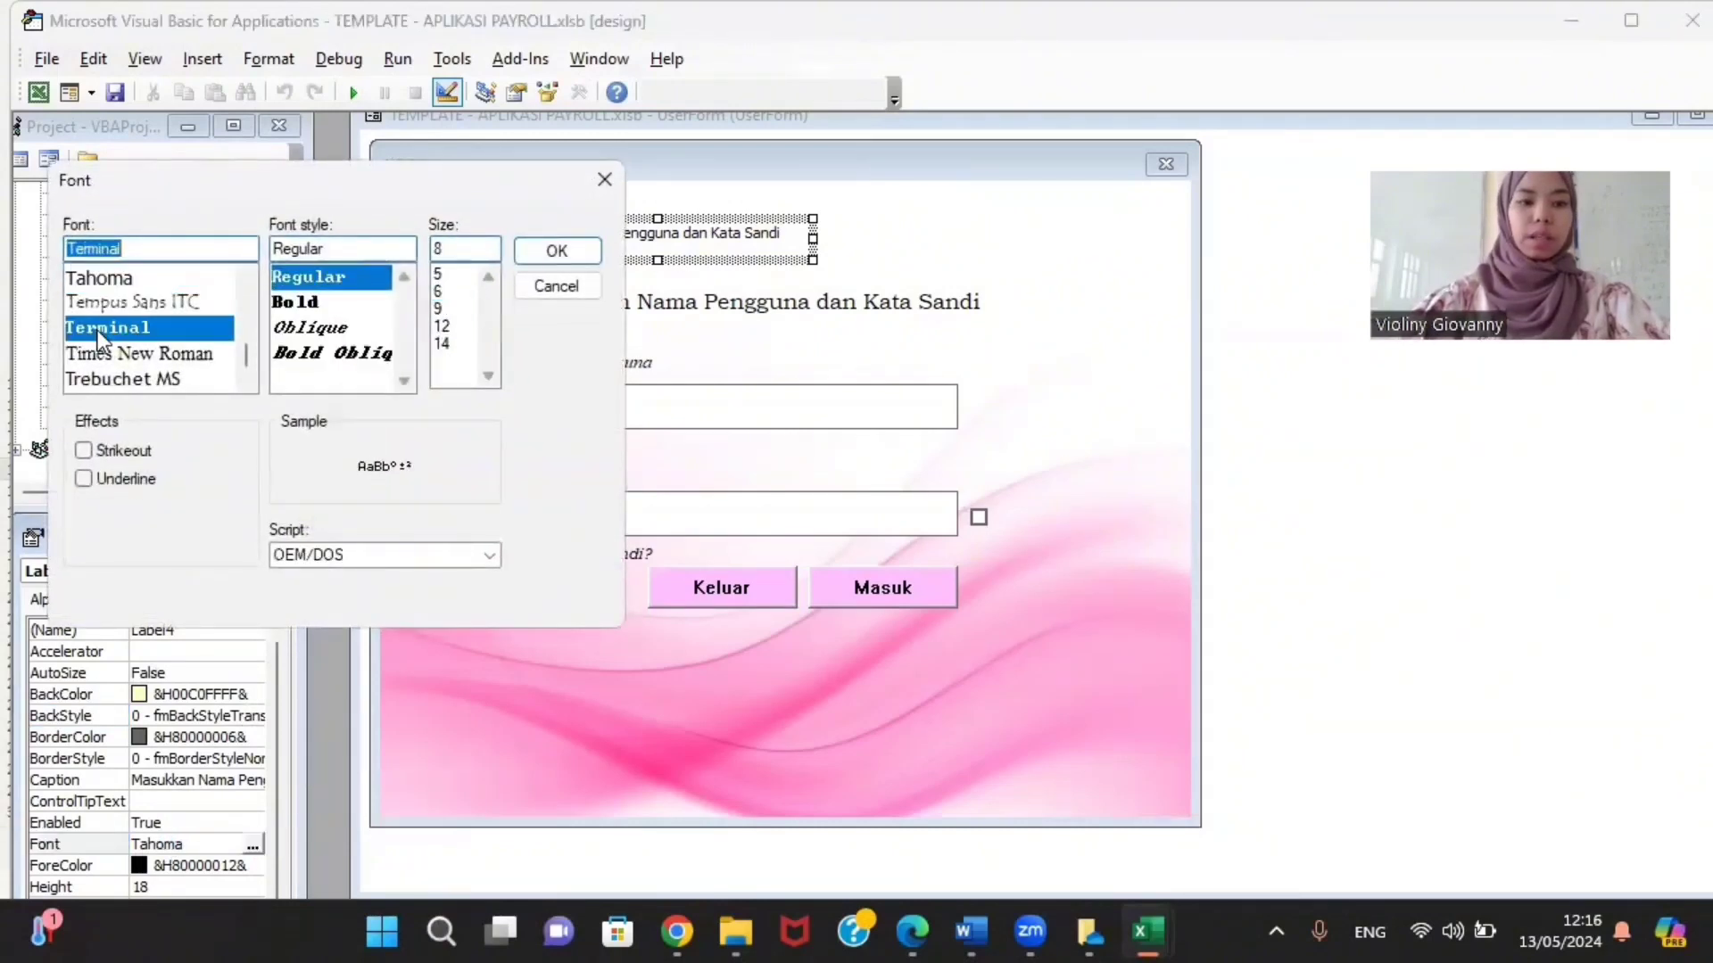
scroll(125, 302, "down", 3)
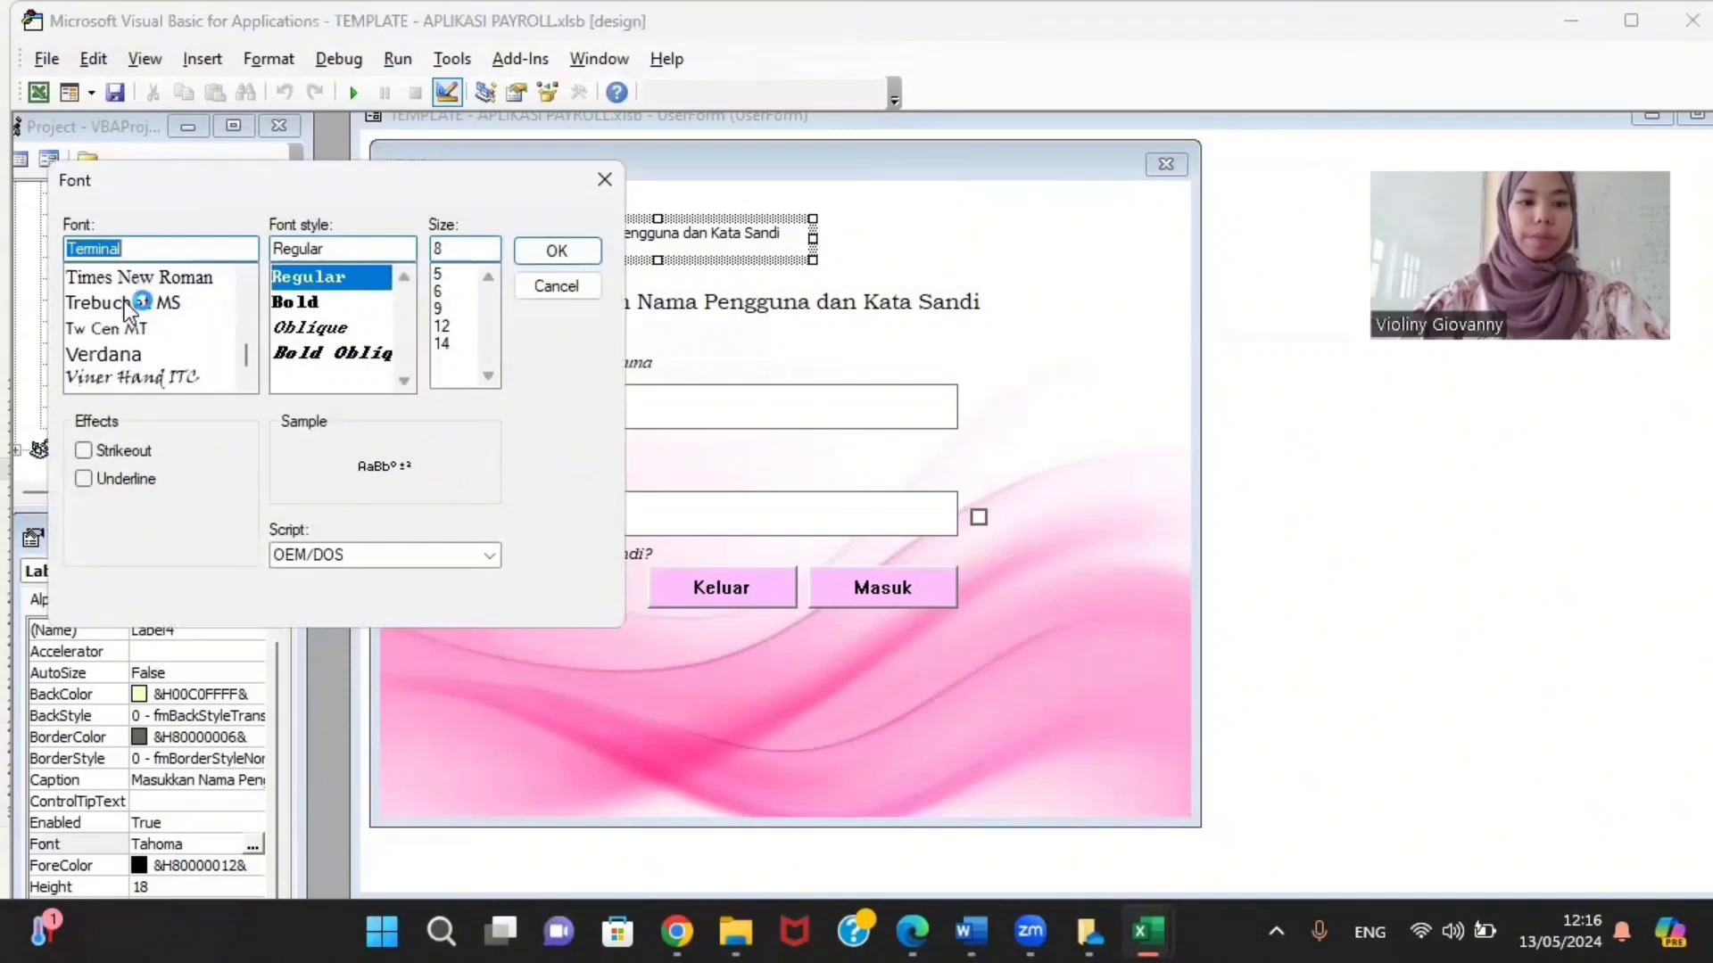
left_click(116, 351)
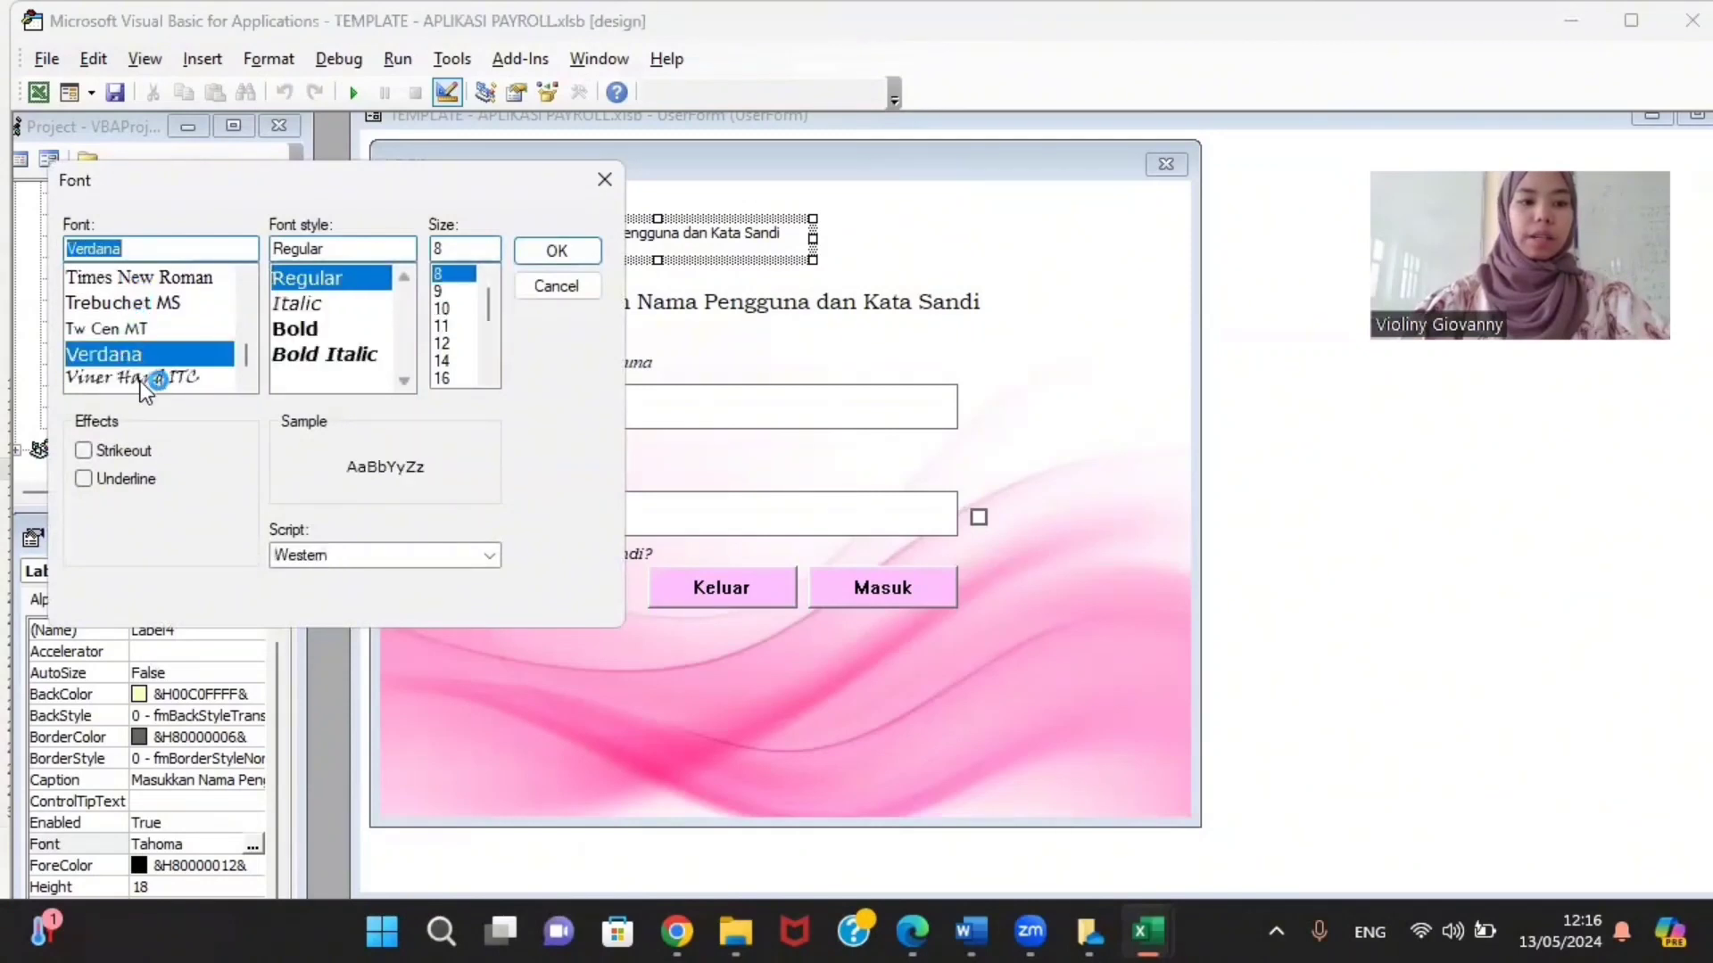
left_click(141, 379)
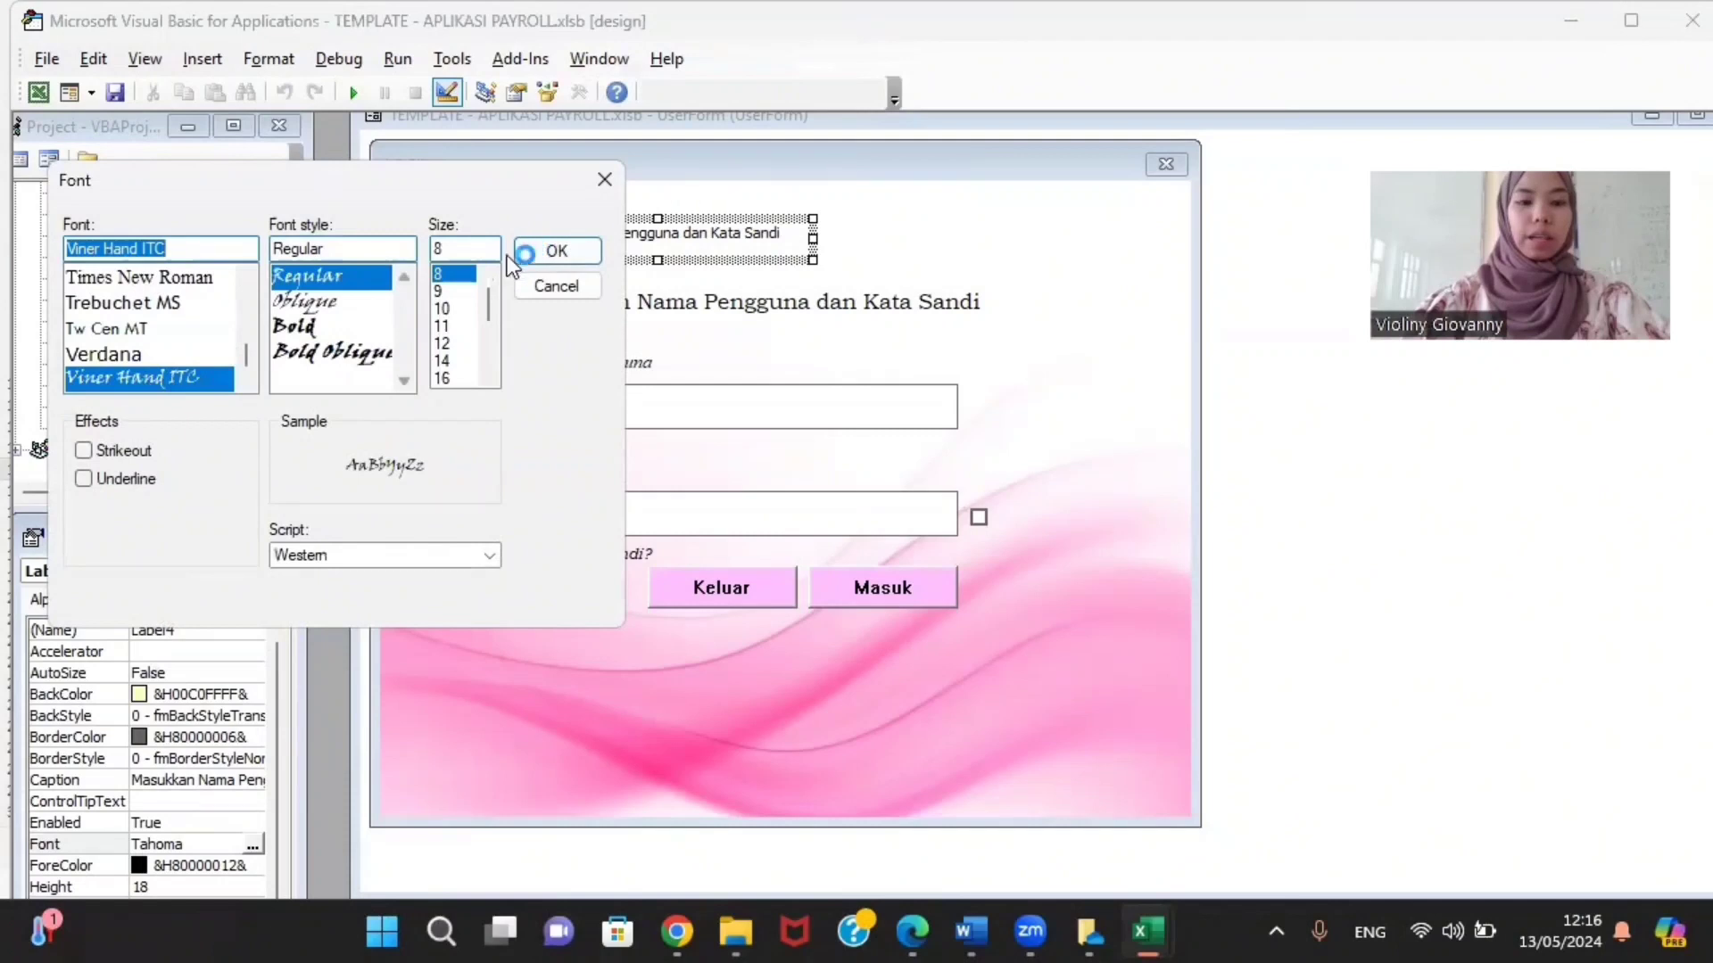
left_click(442, 327)
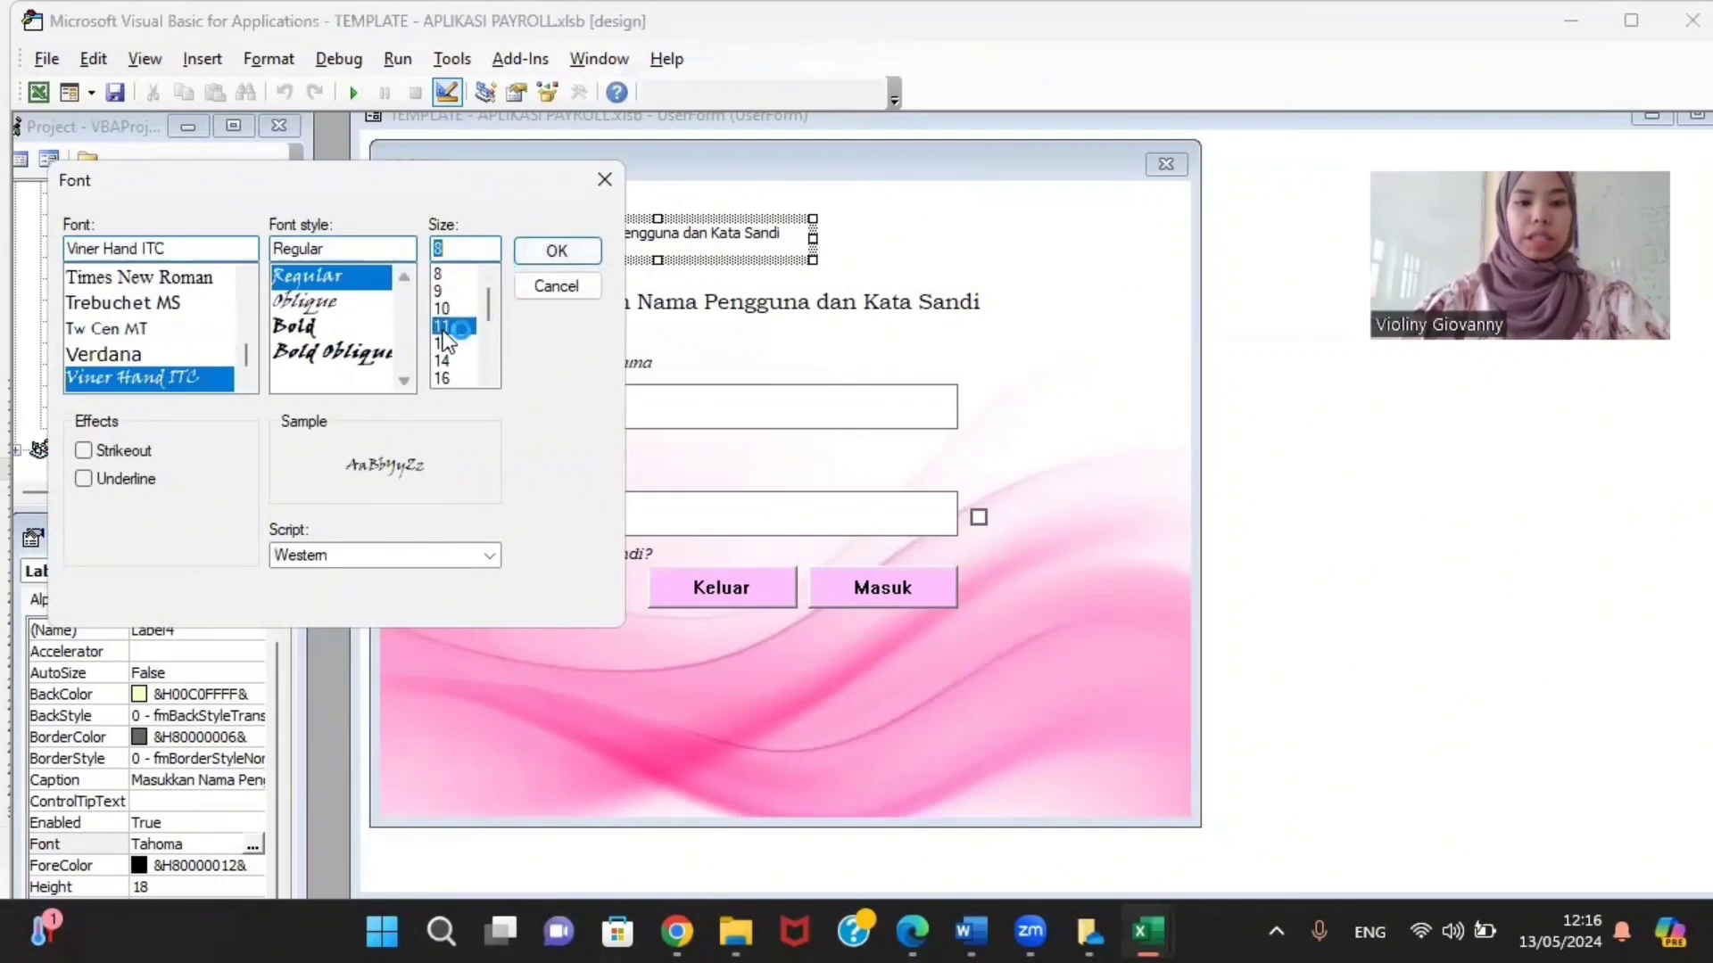
left_click(287, 305)
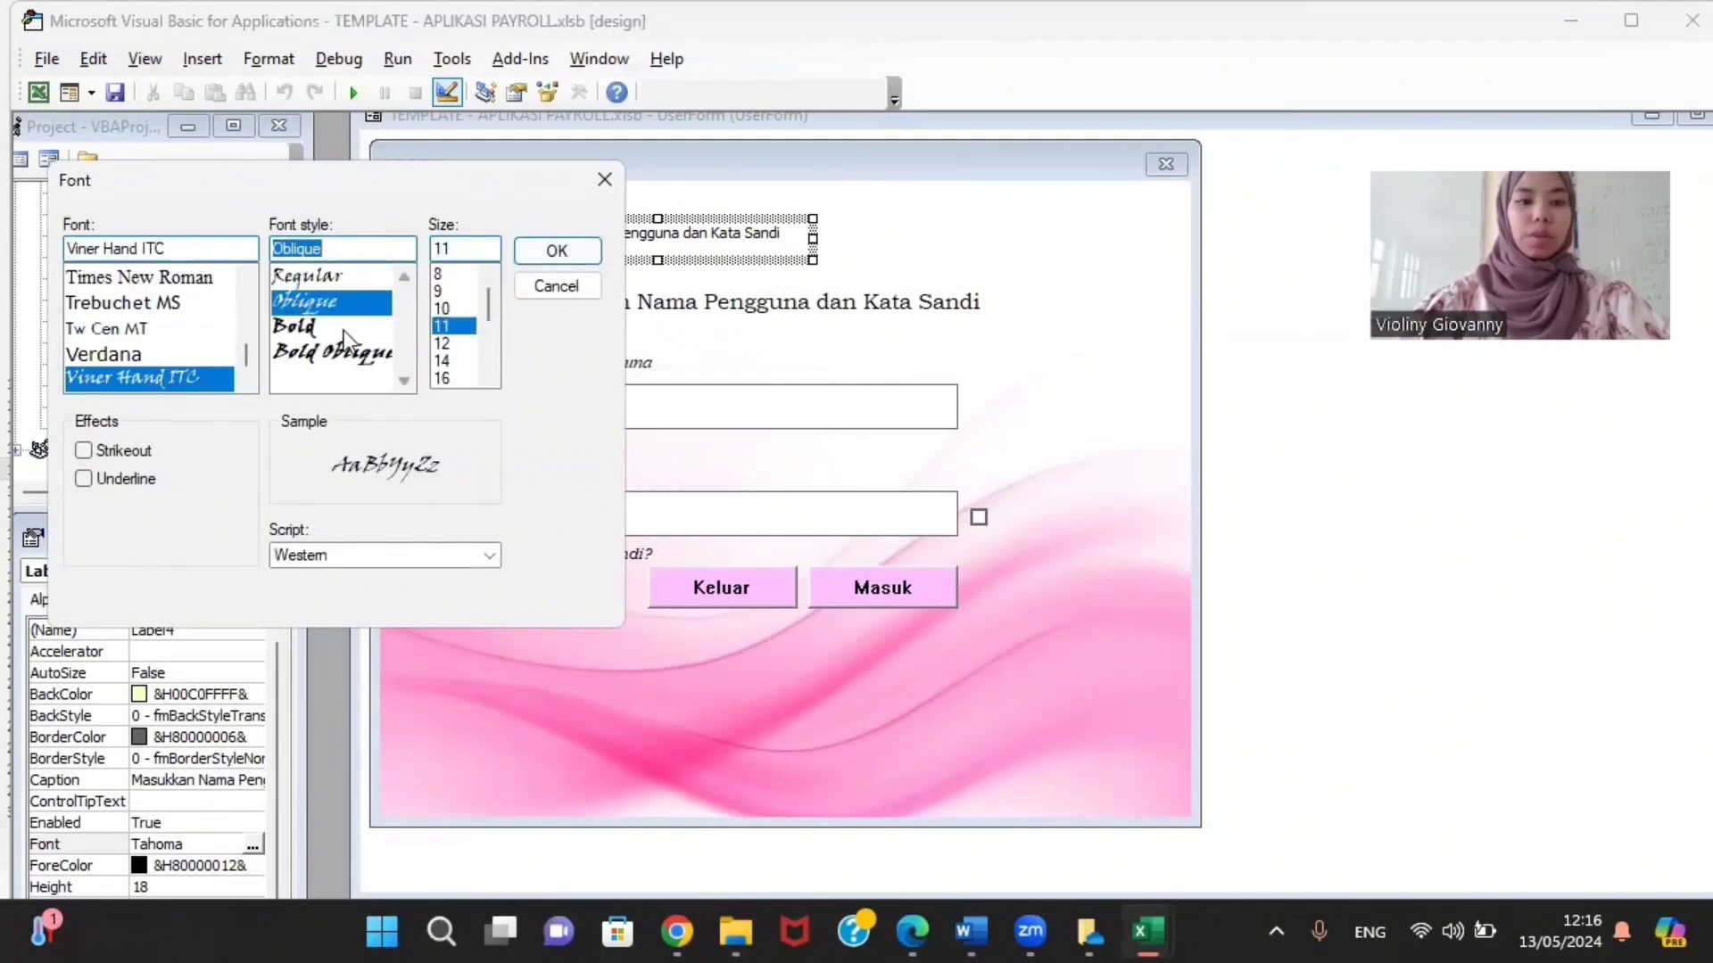
left_click(314, 281)
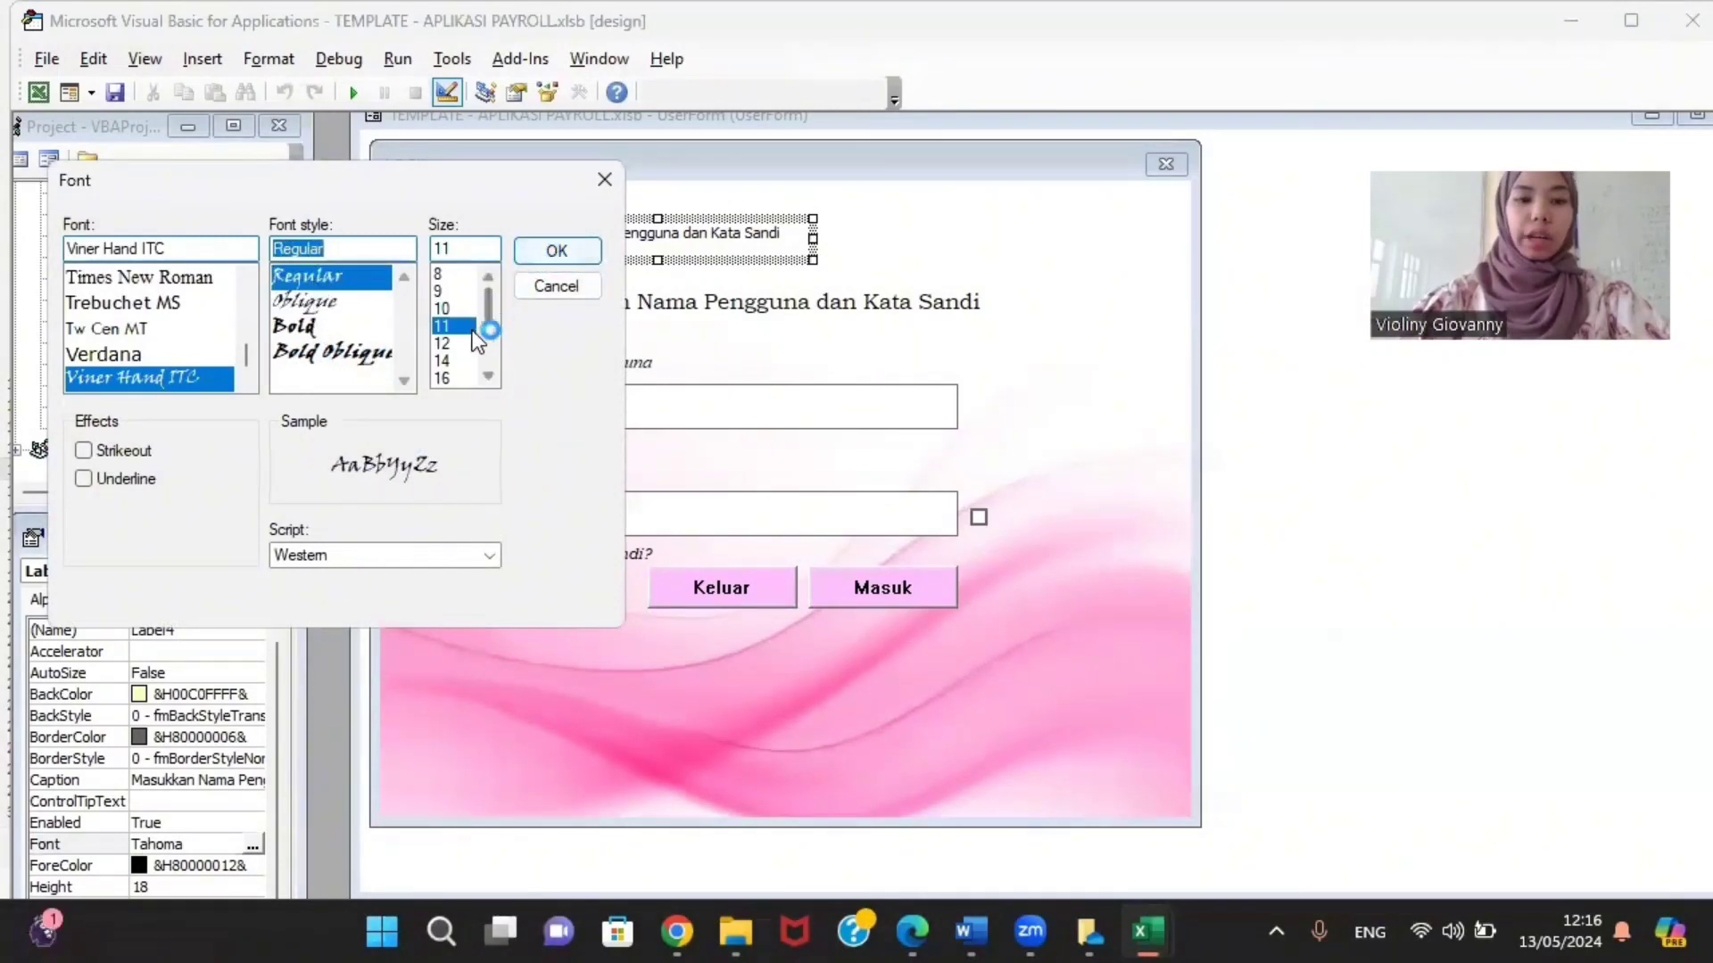
left_click(442, 379)
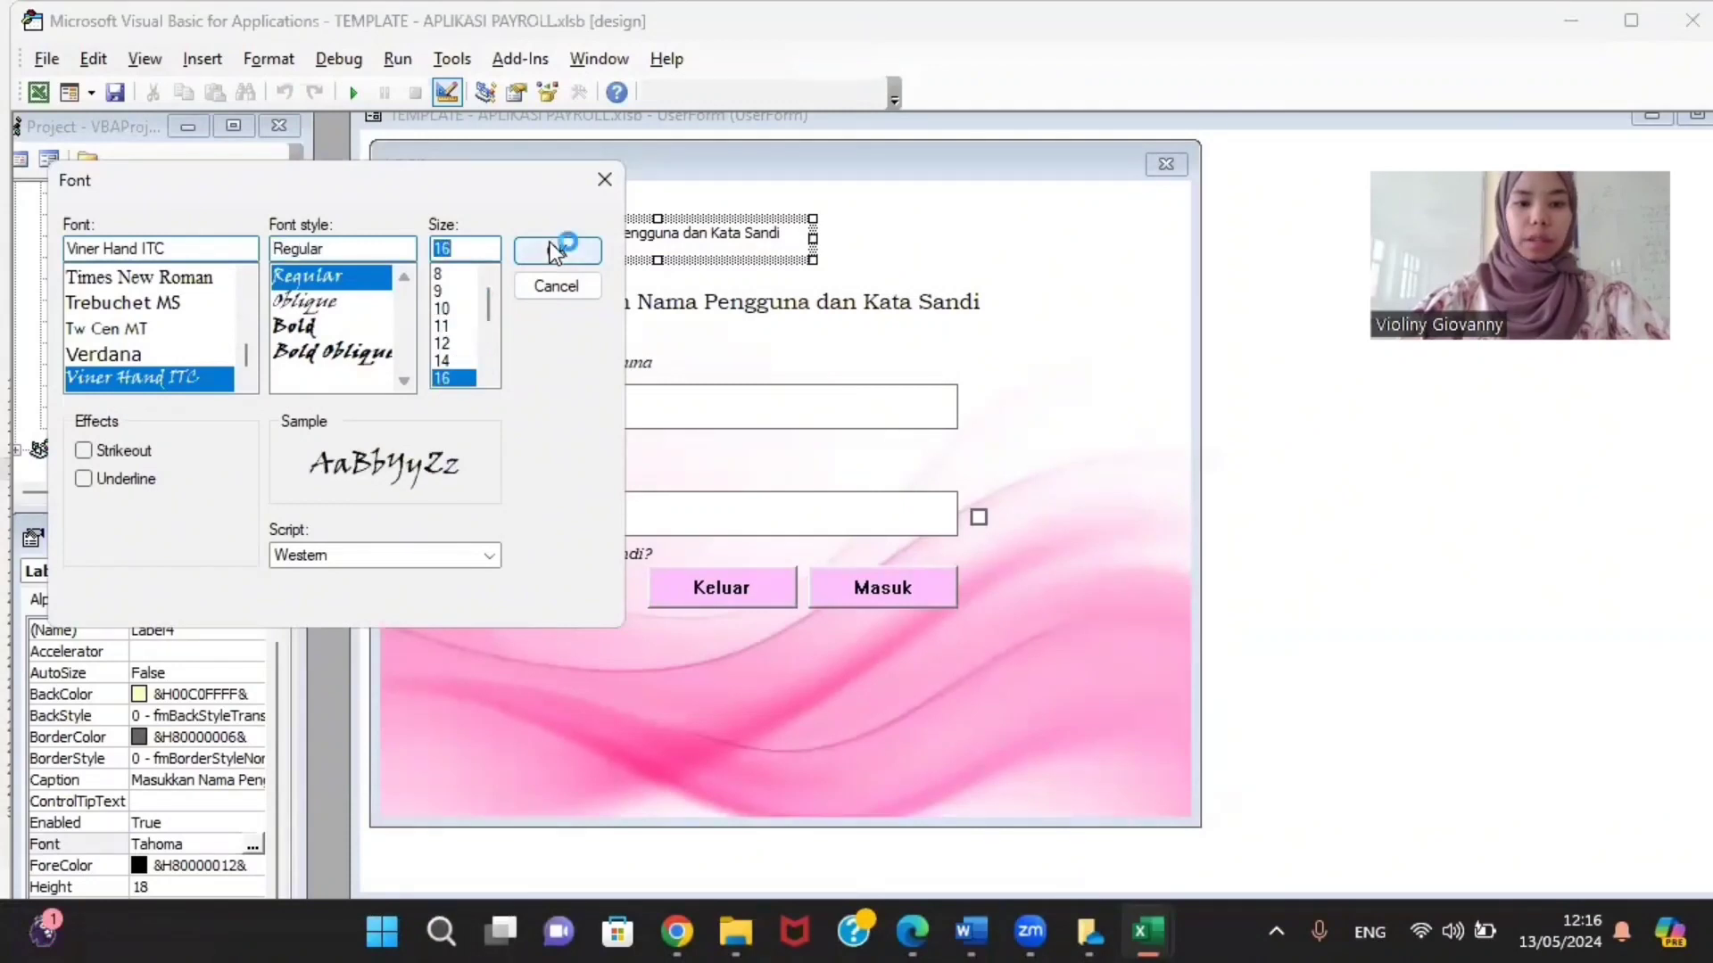
left_click(550, 249)
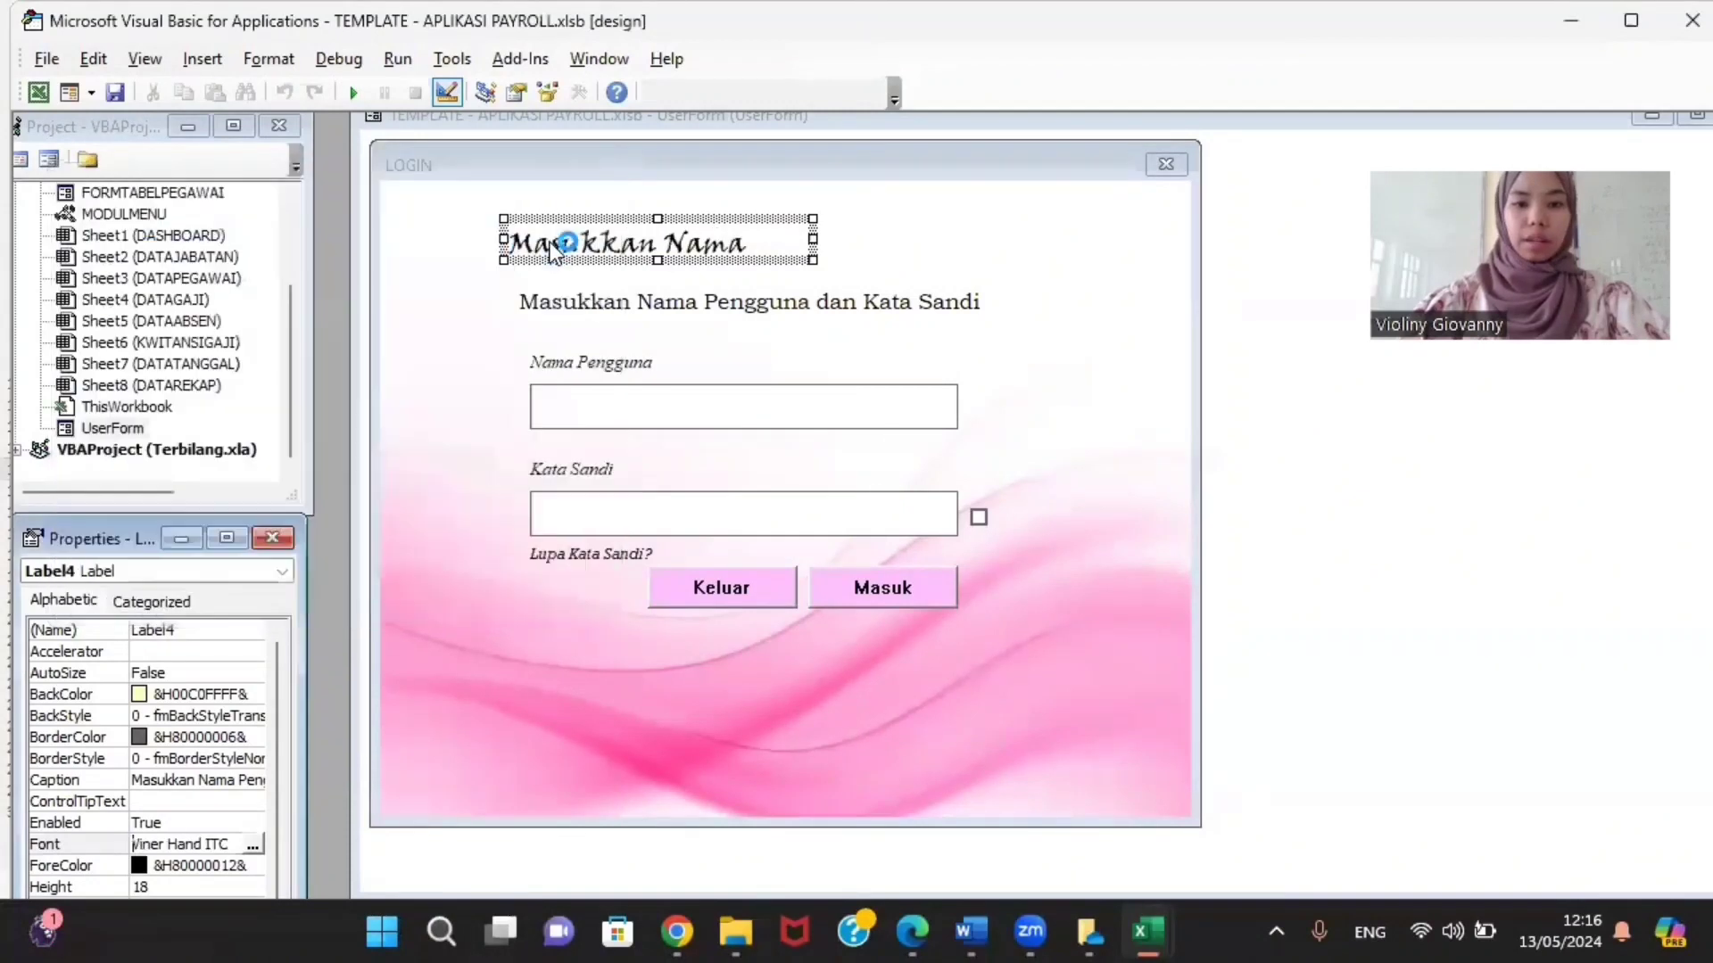
Step: Resize the cursive label wider and two lines tall so the full caption fits
left_click(813, 237)
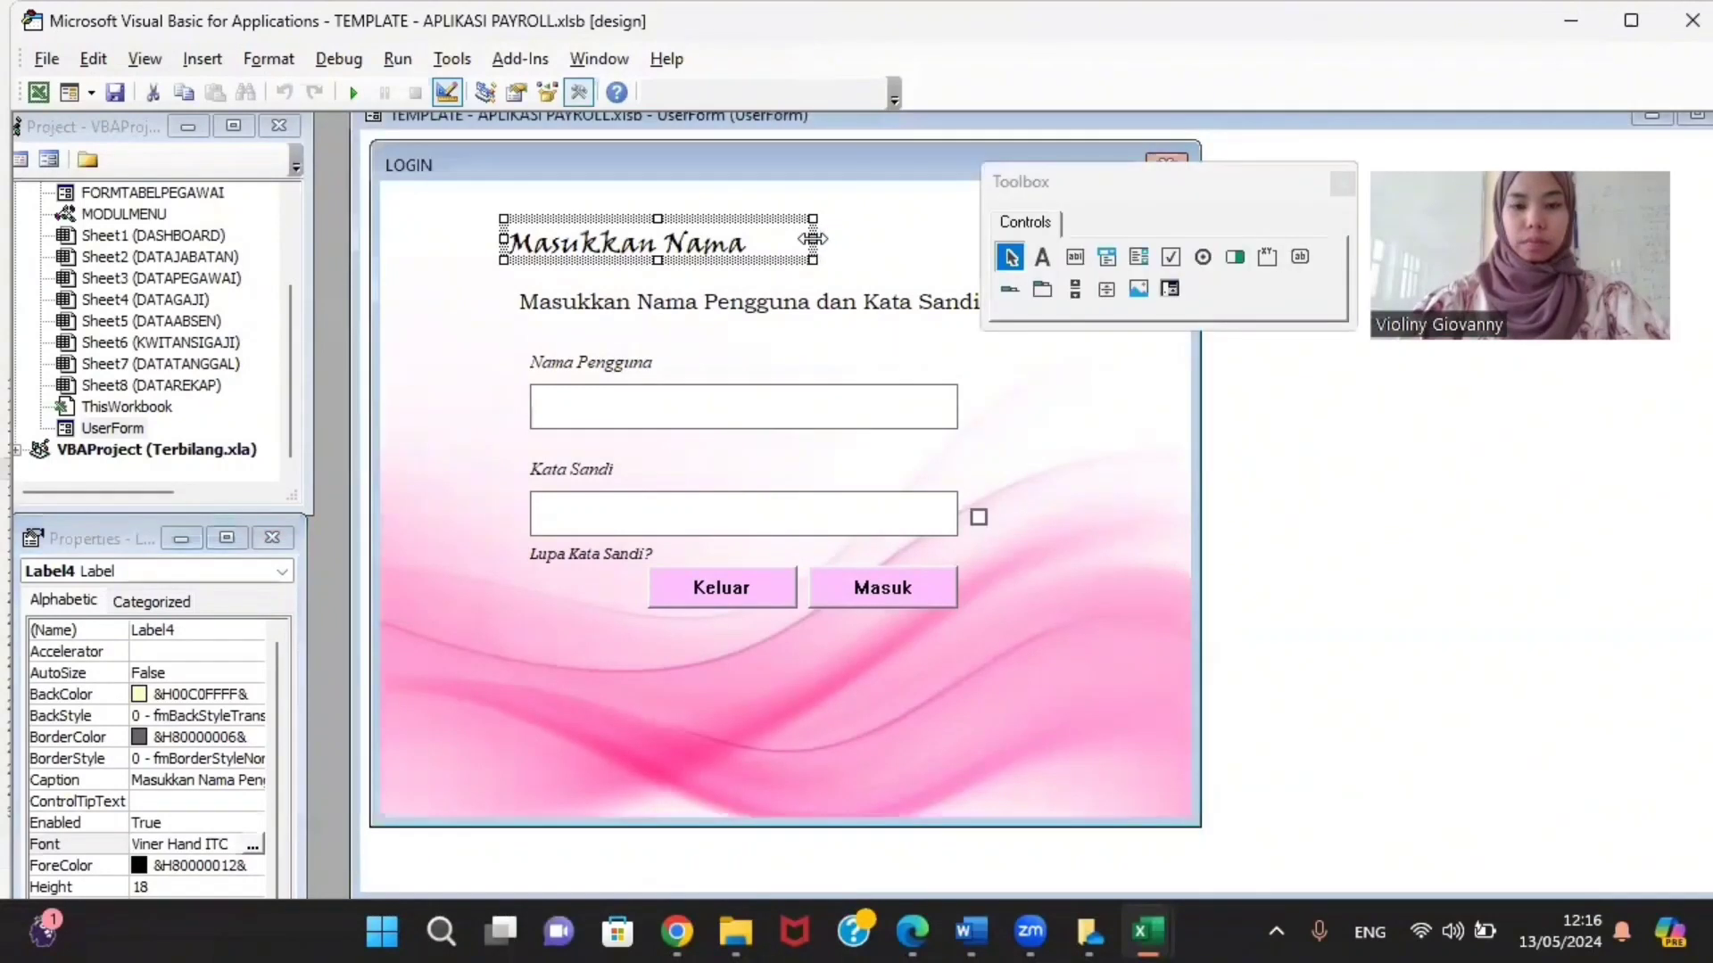
left_click_drag(813, 237, 1004, 238)
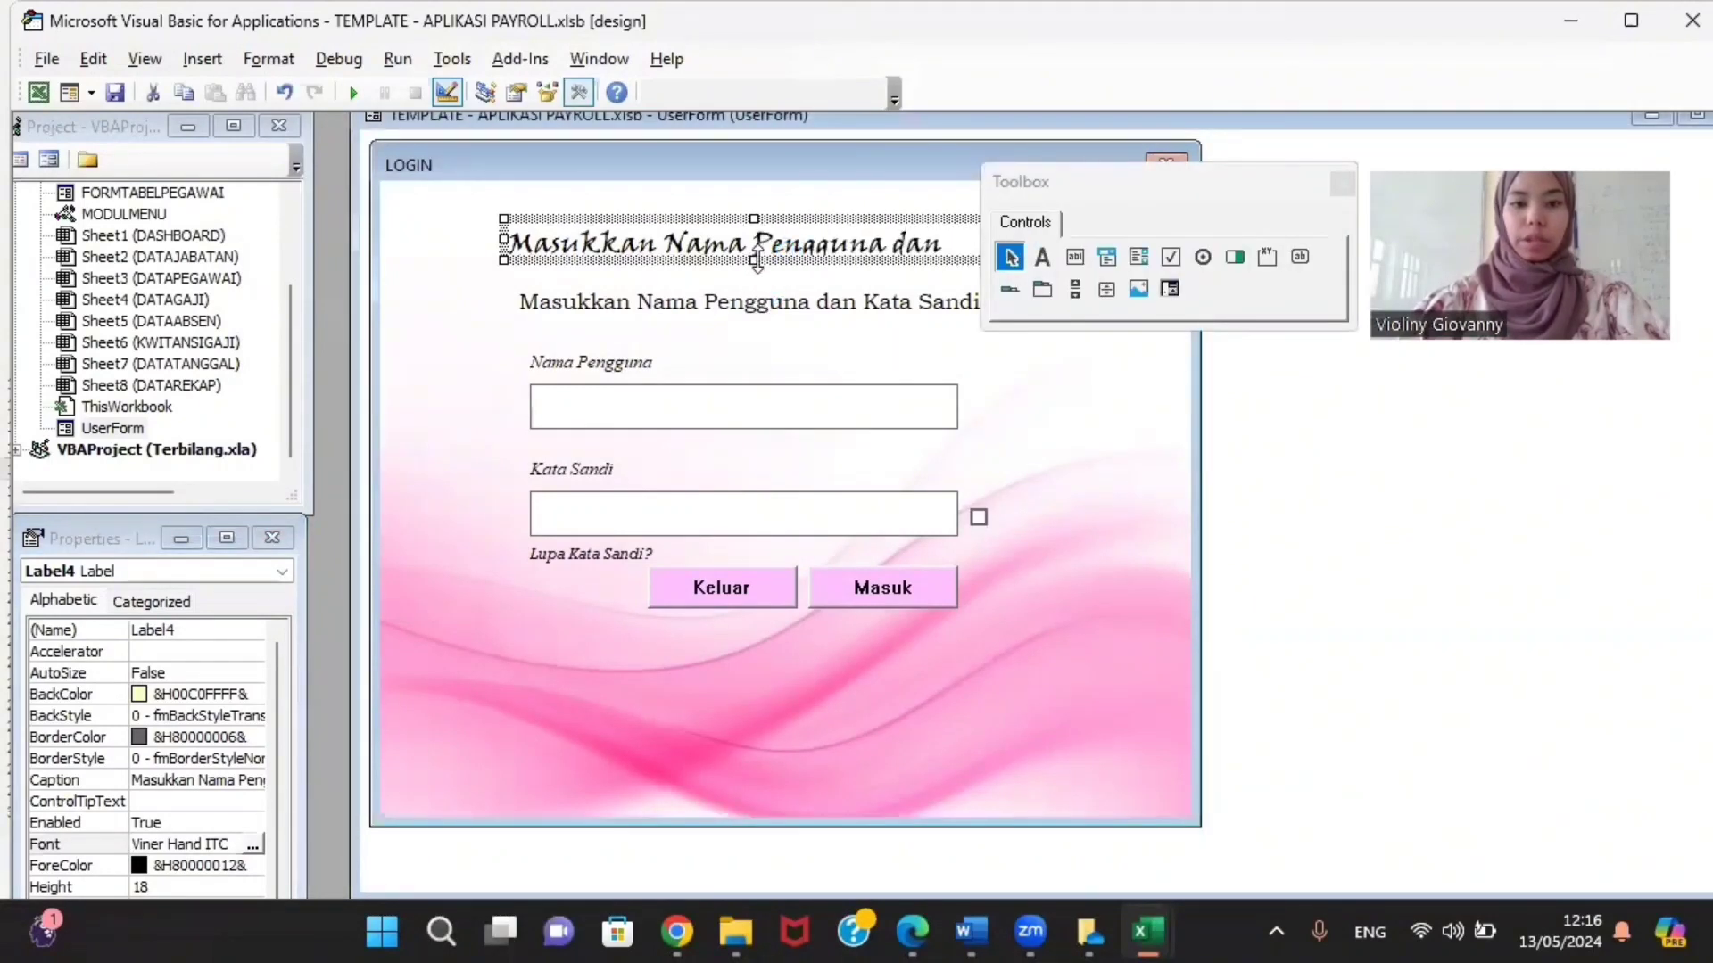
left_click_drag(754, 260, 755, 293)
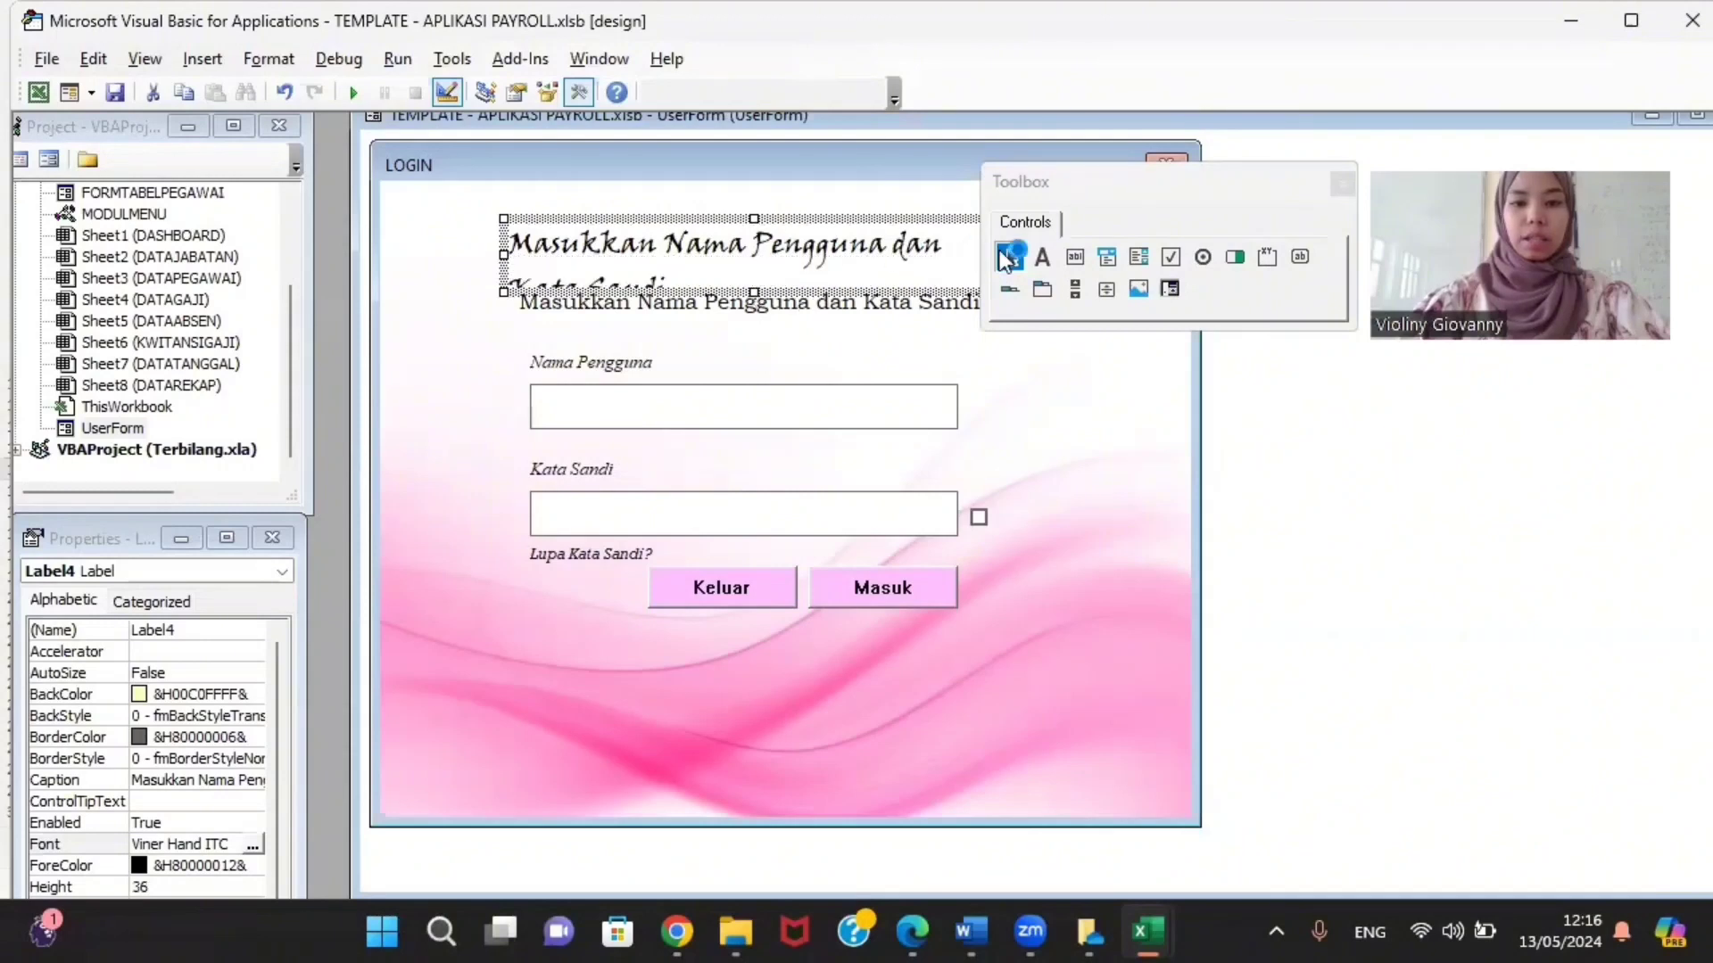
left_click_drag(1250, 181, 1454, 312)
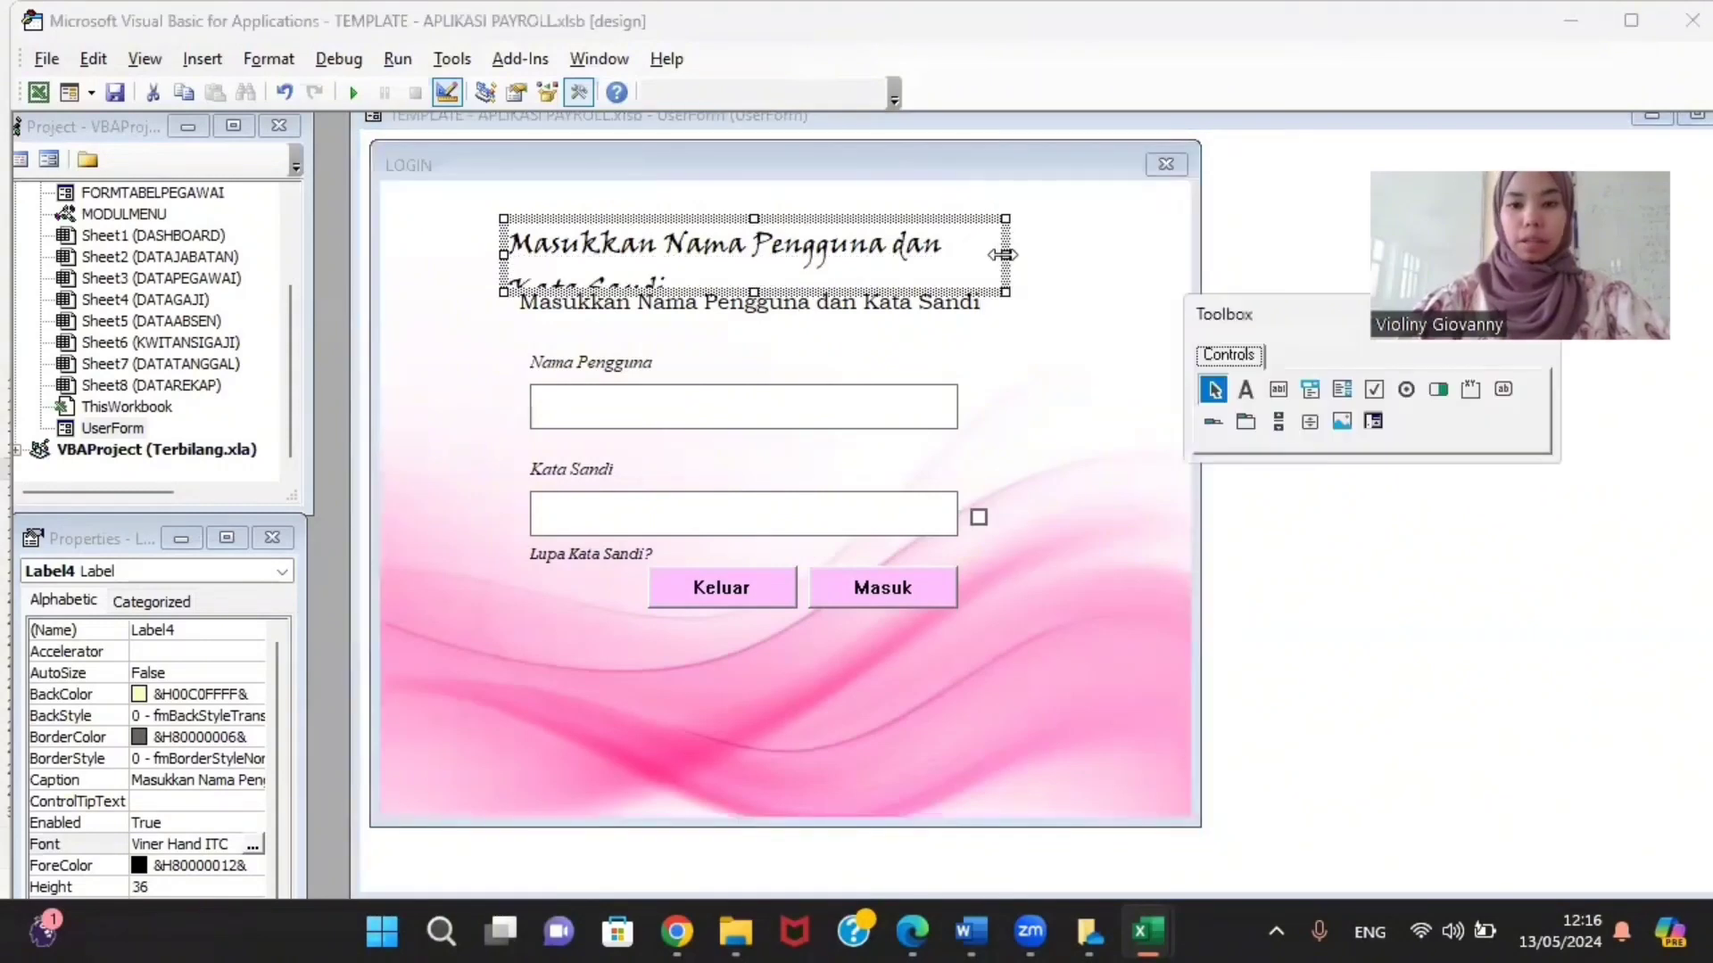
left_click_drag(1004, 255, 1091, 243)
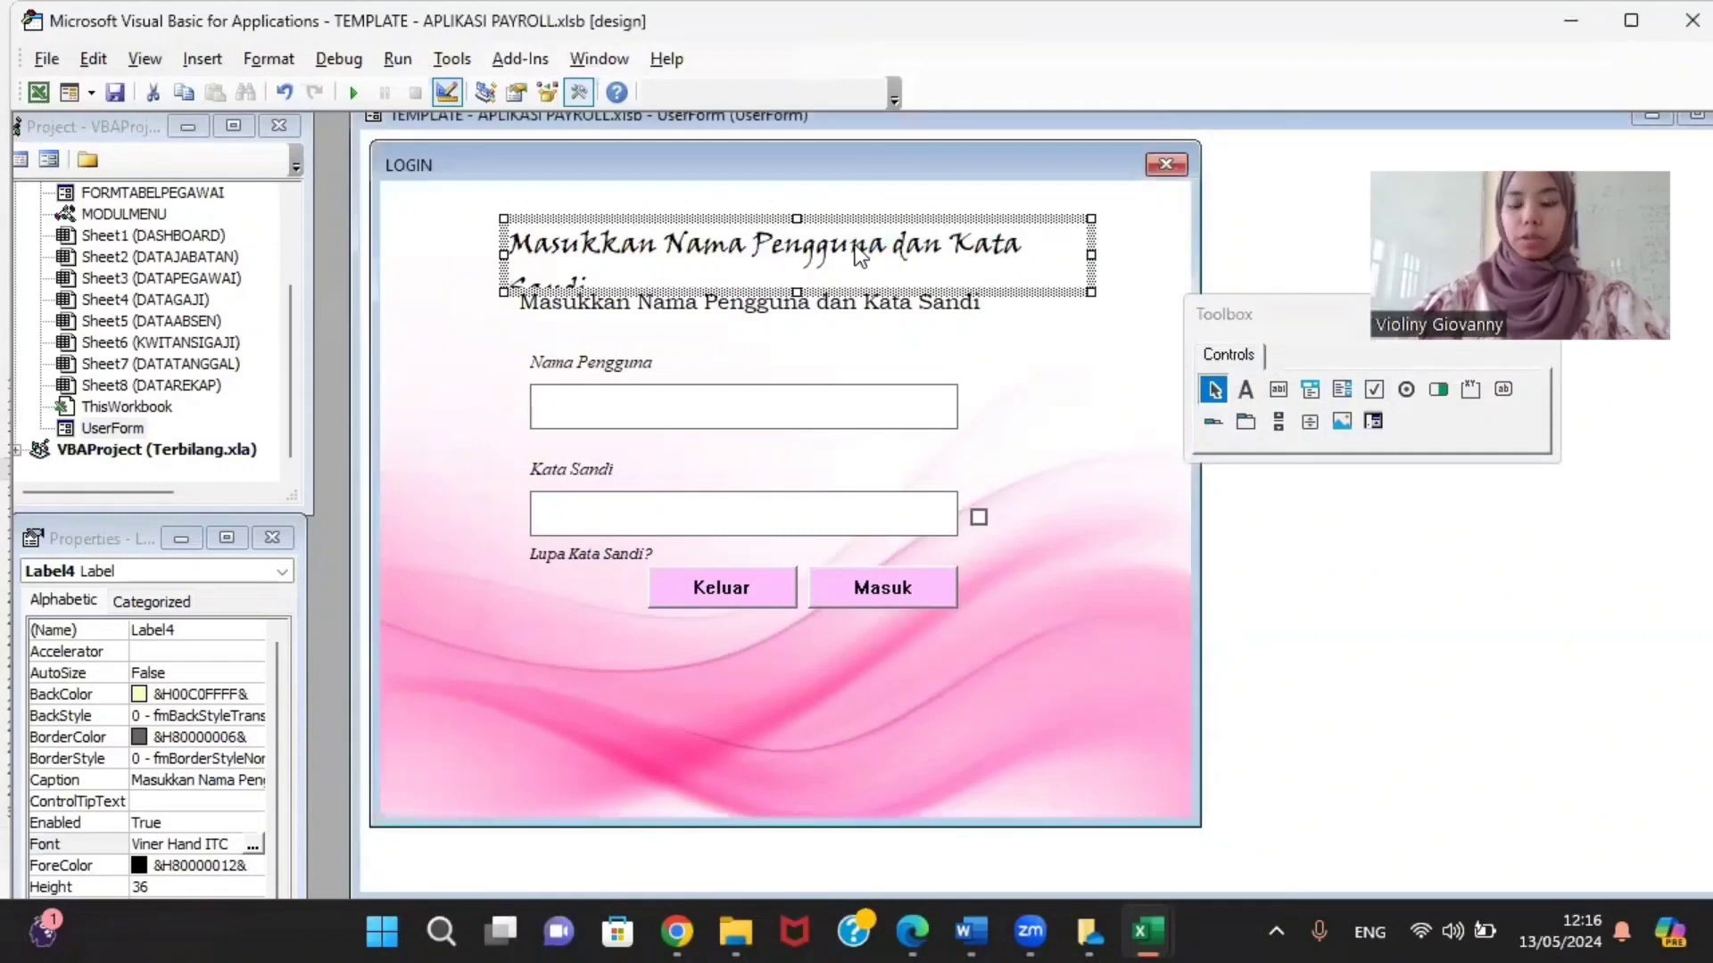
Step: Delete the cursive title label from the LOGIN form
right_click(669, 251)
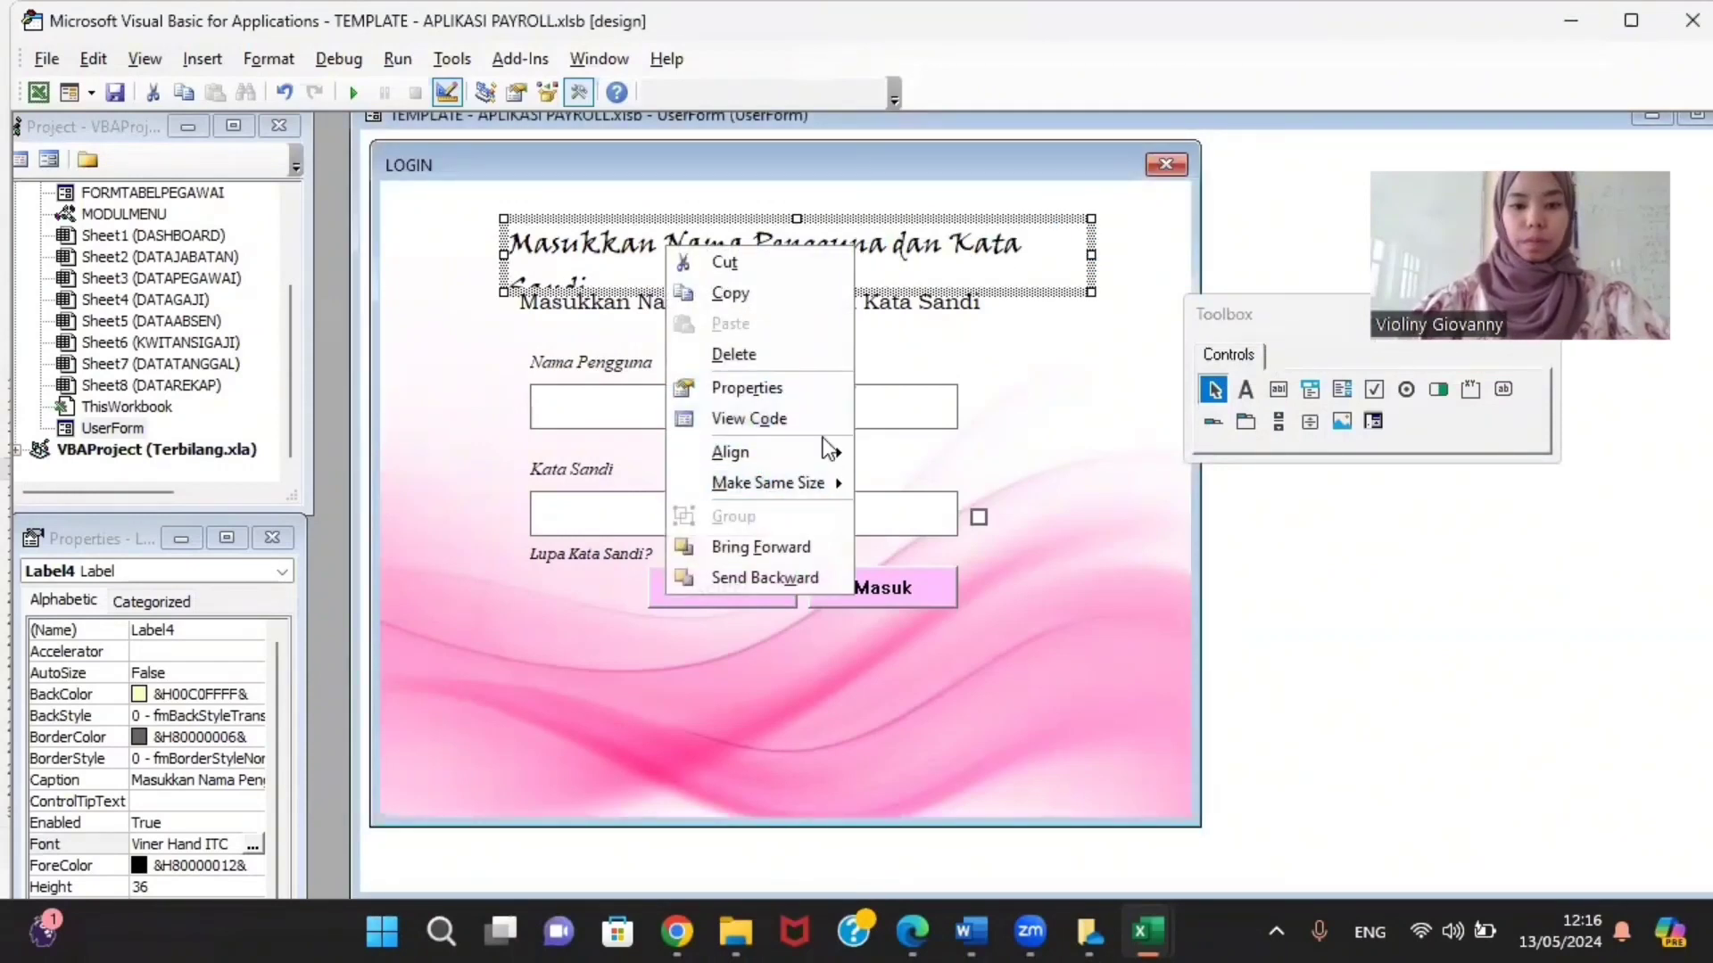
left_click(999, 373)
left_click(928, 258)
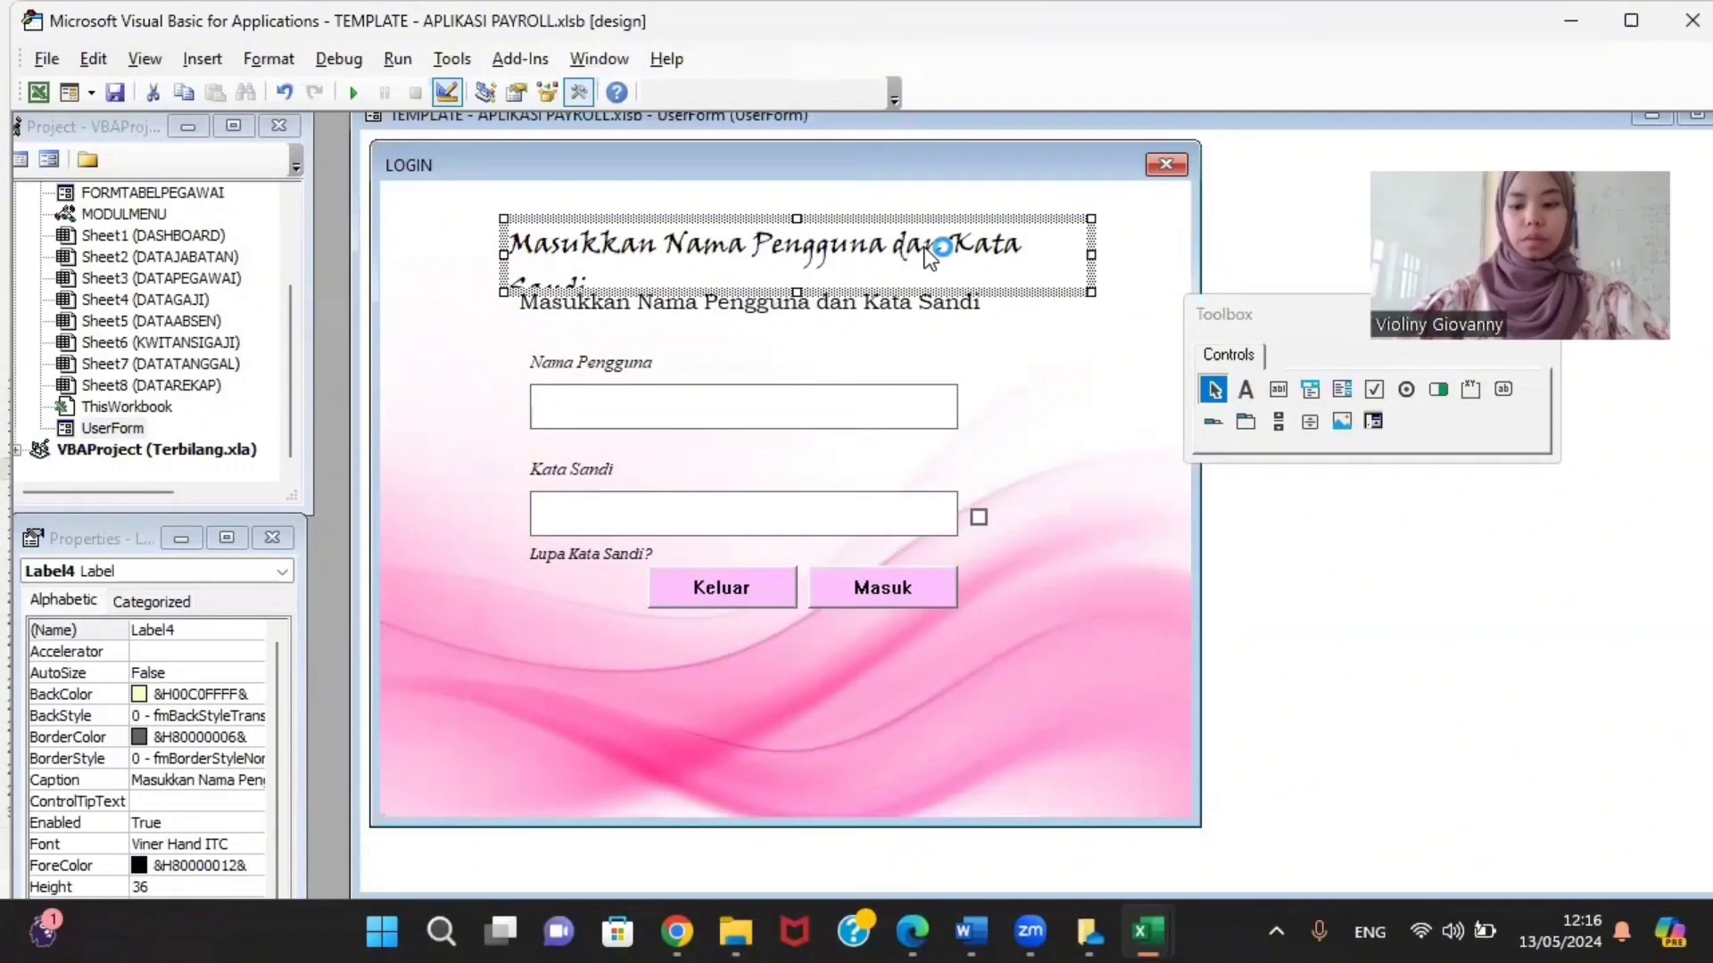
right_click(738, 250)
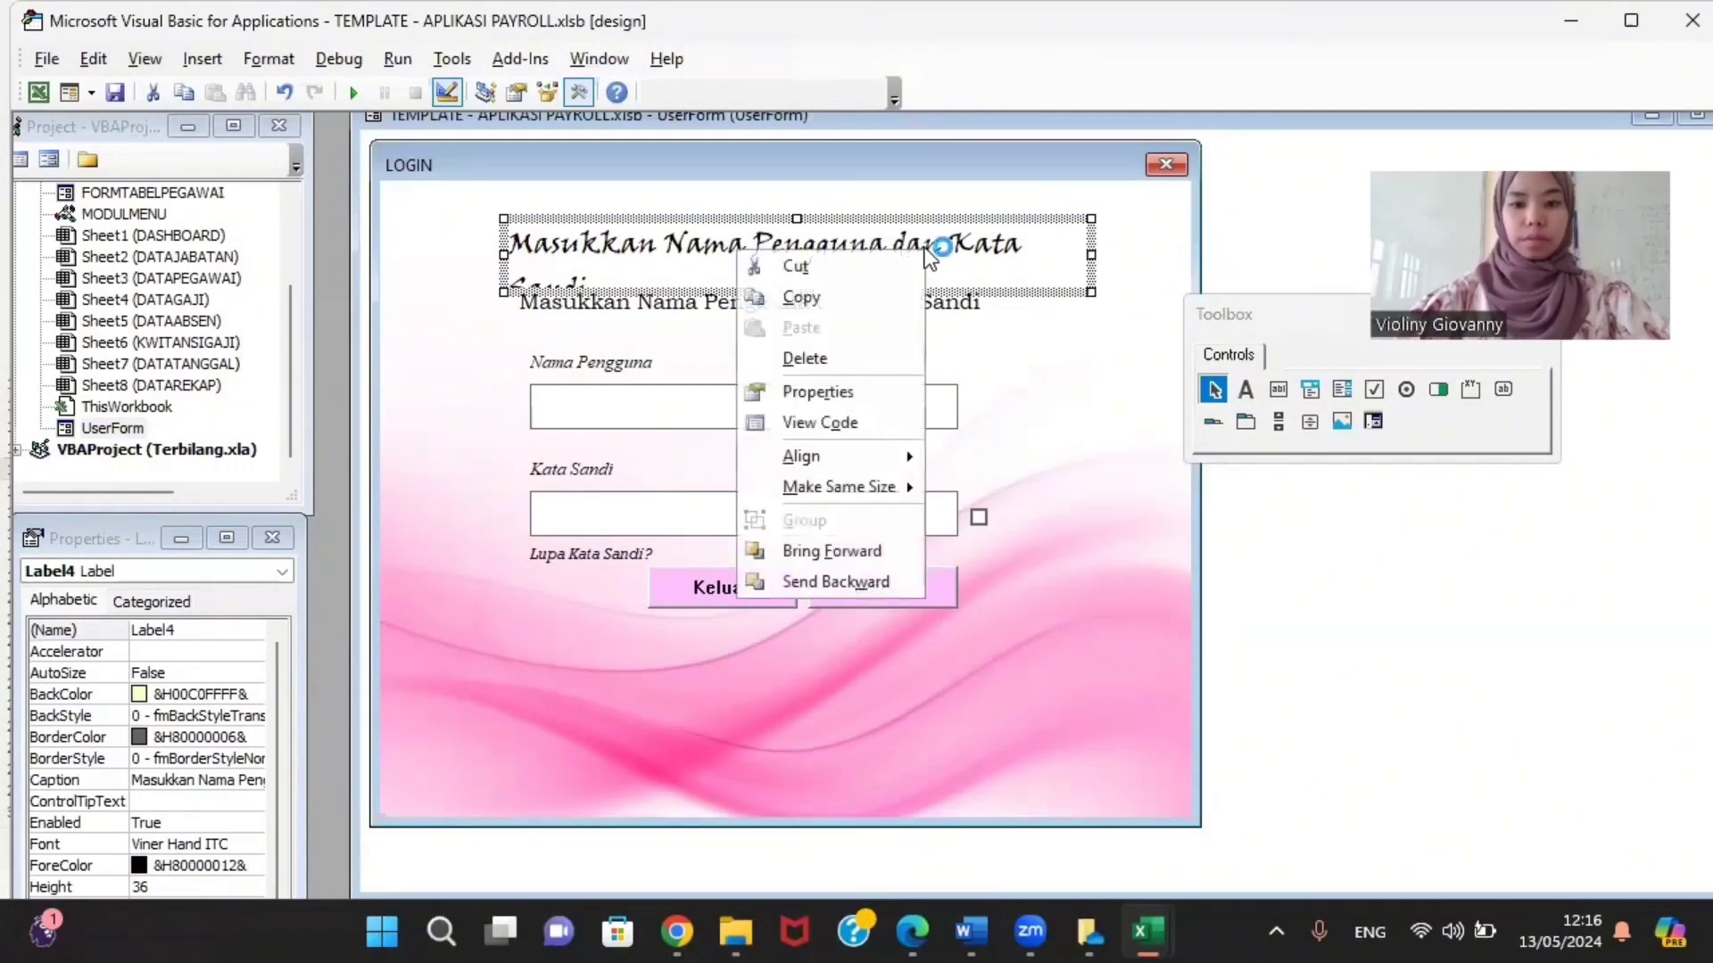
left_click(828, 360)
Step: Review the heading, Nama Pengguna caption and input box, then pick the TextBox tool
left_click(788, 293)
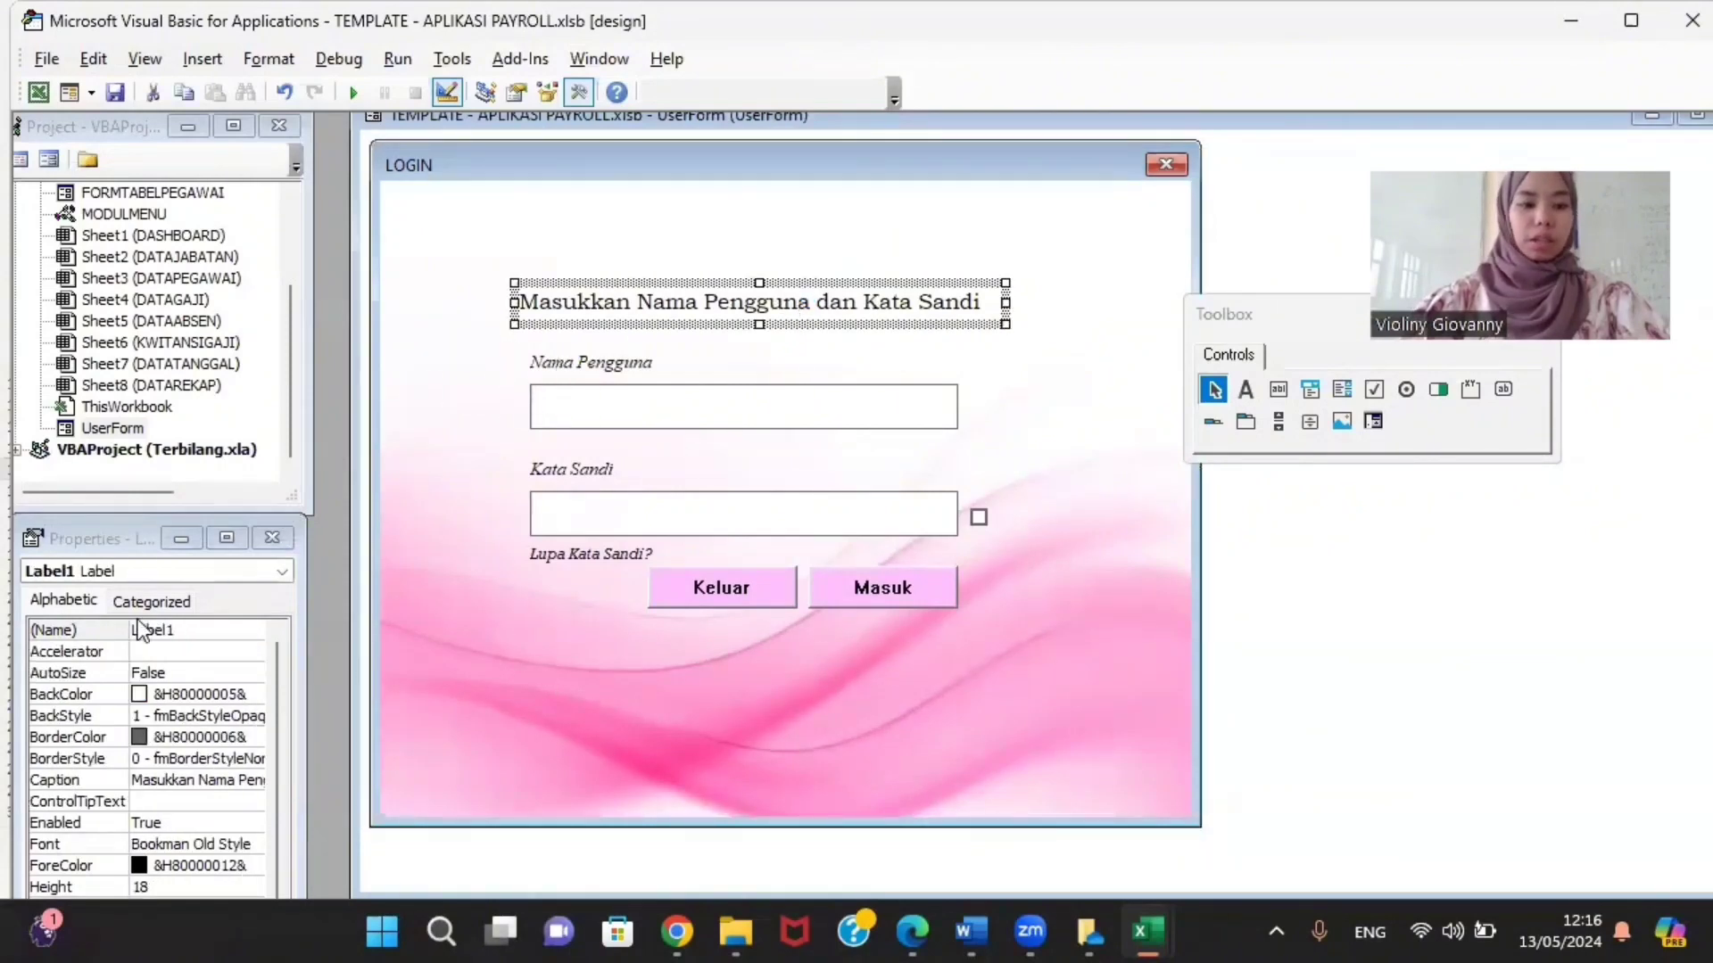
left_click(571, 363)
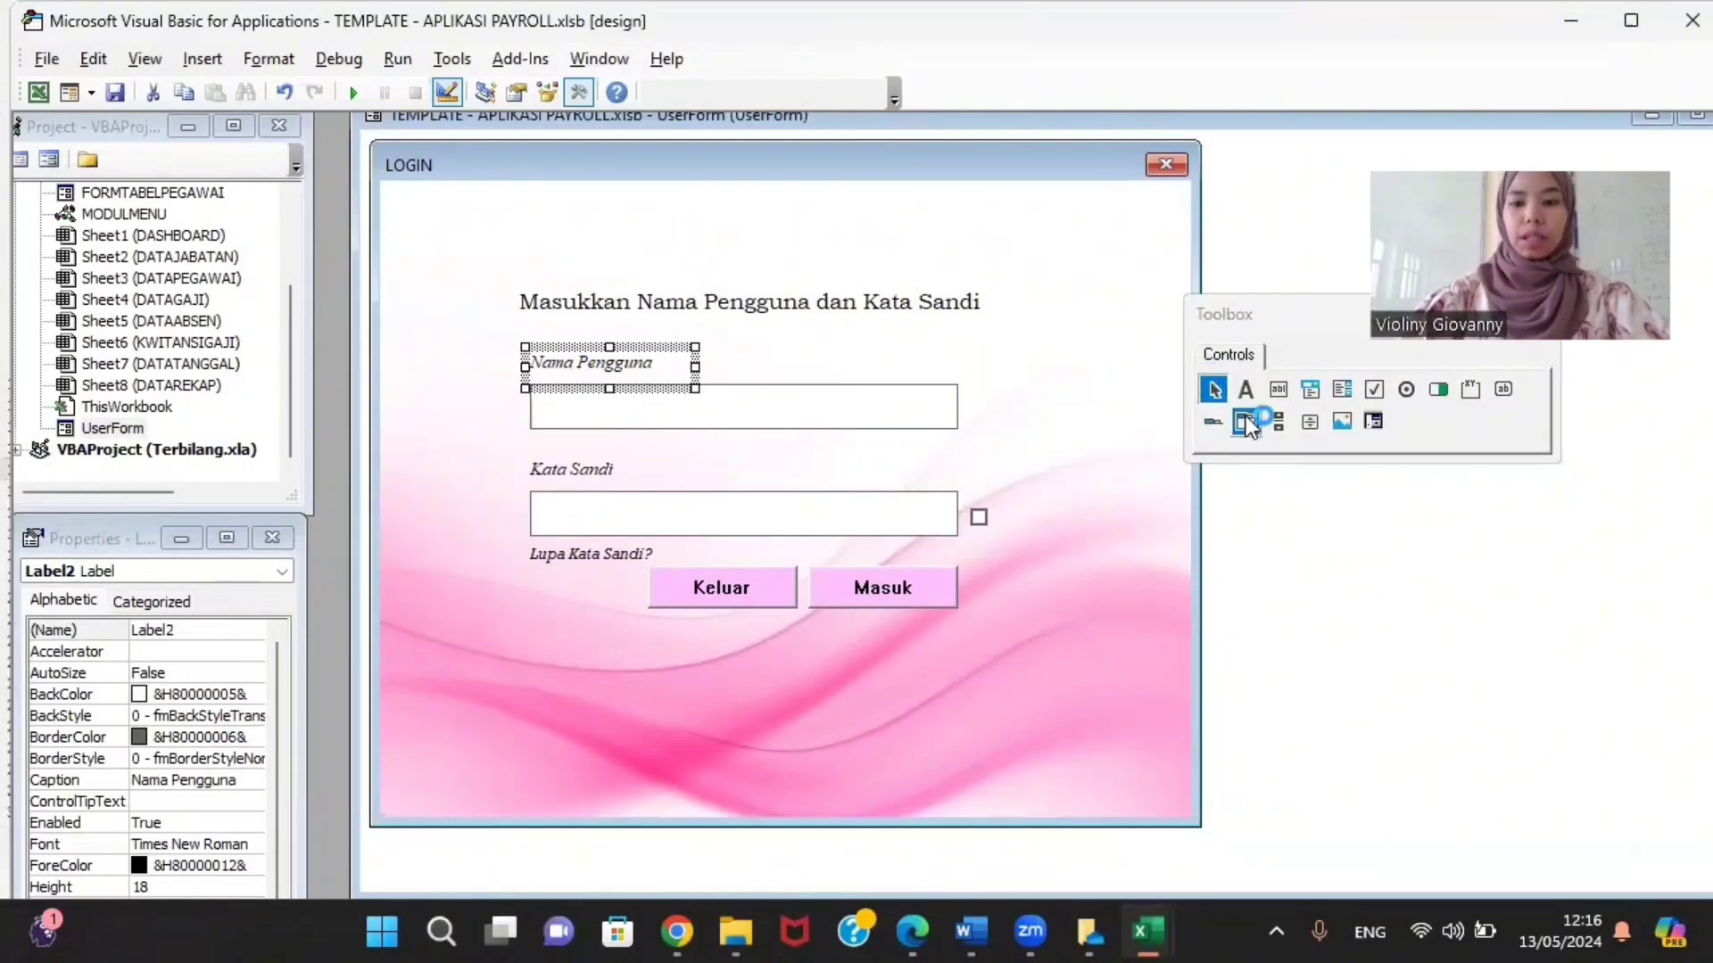
left_click(1249, 393)
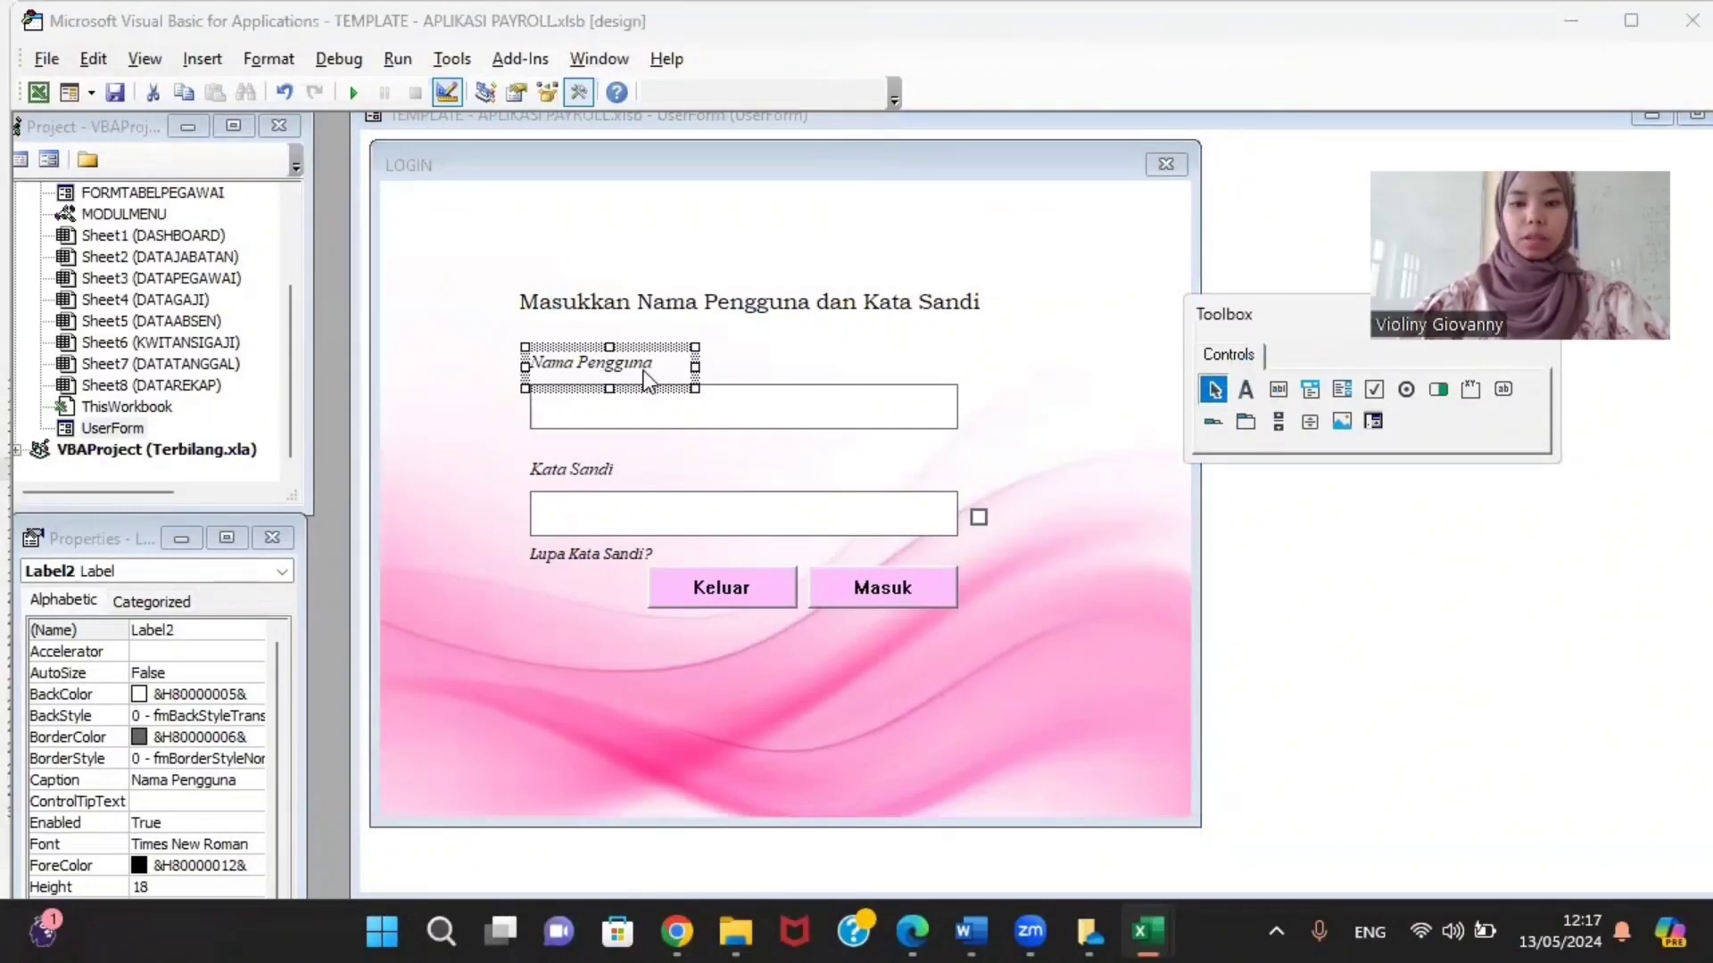
left_click(655, 415)
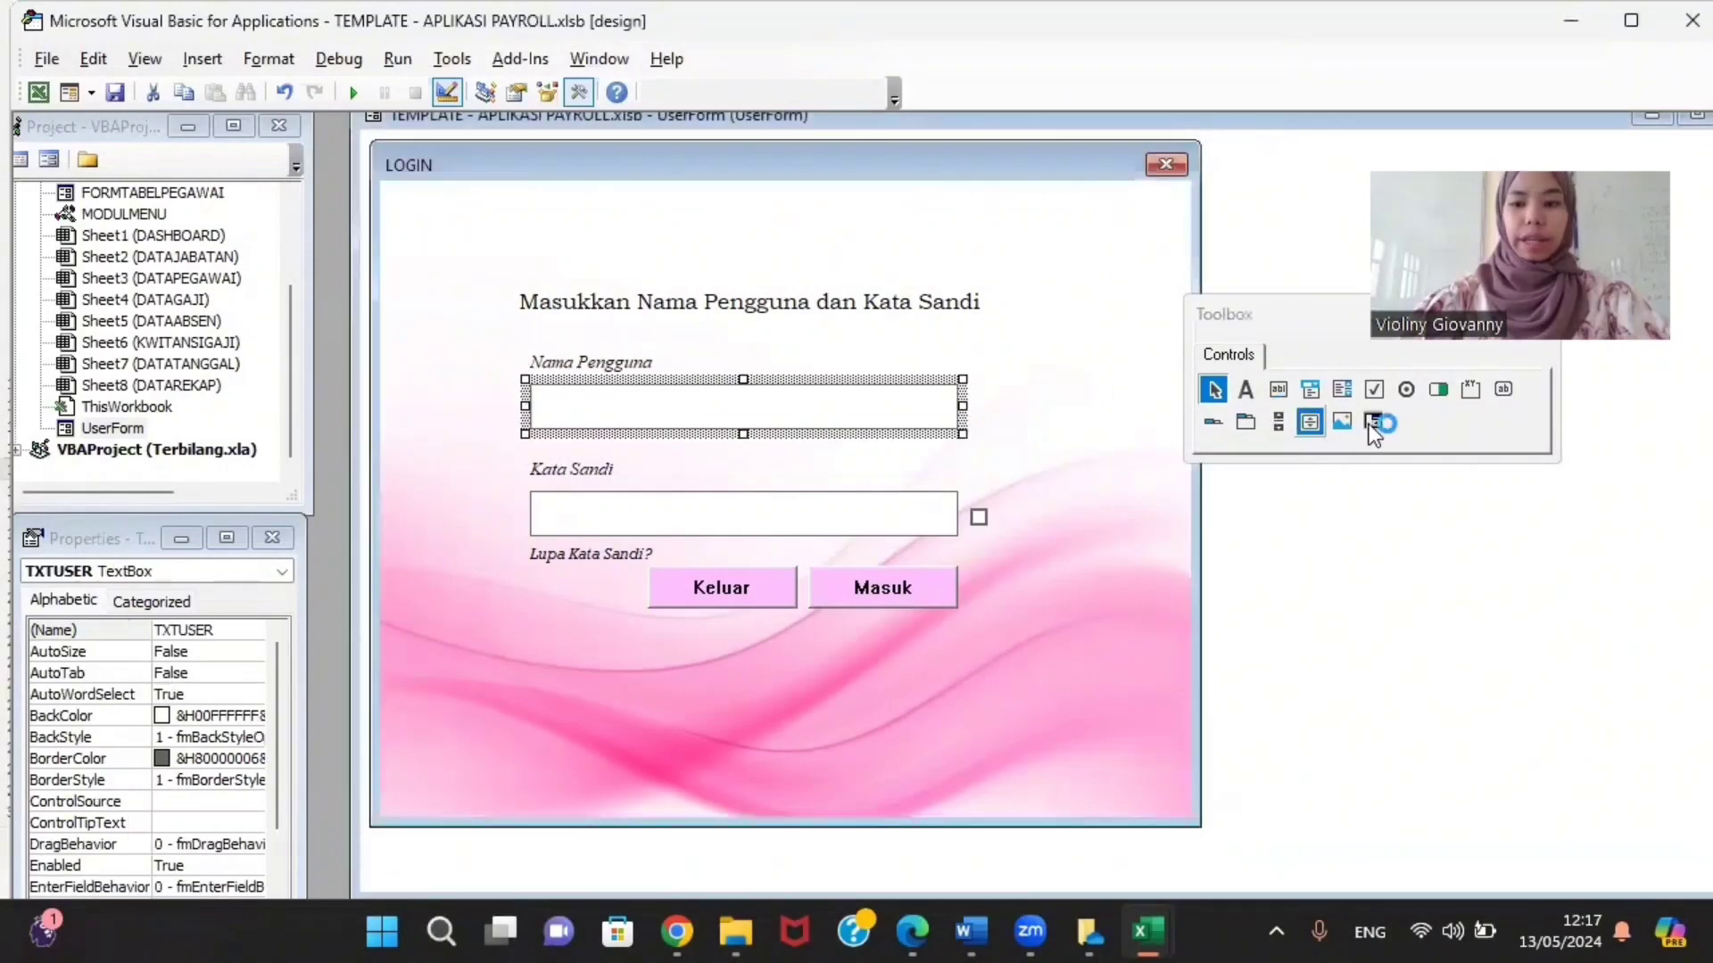
left_click(1251, 417)
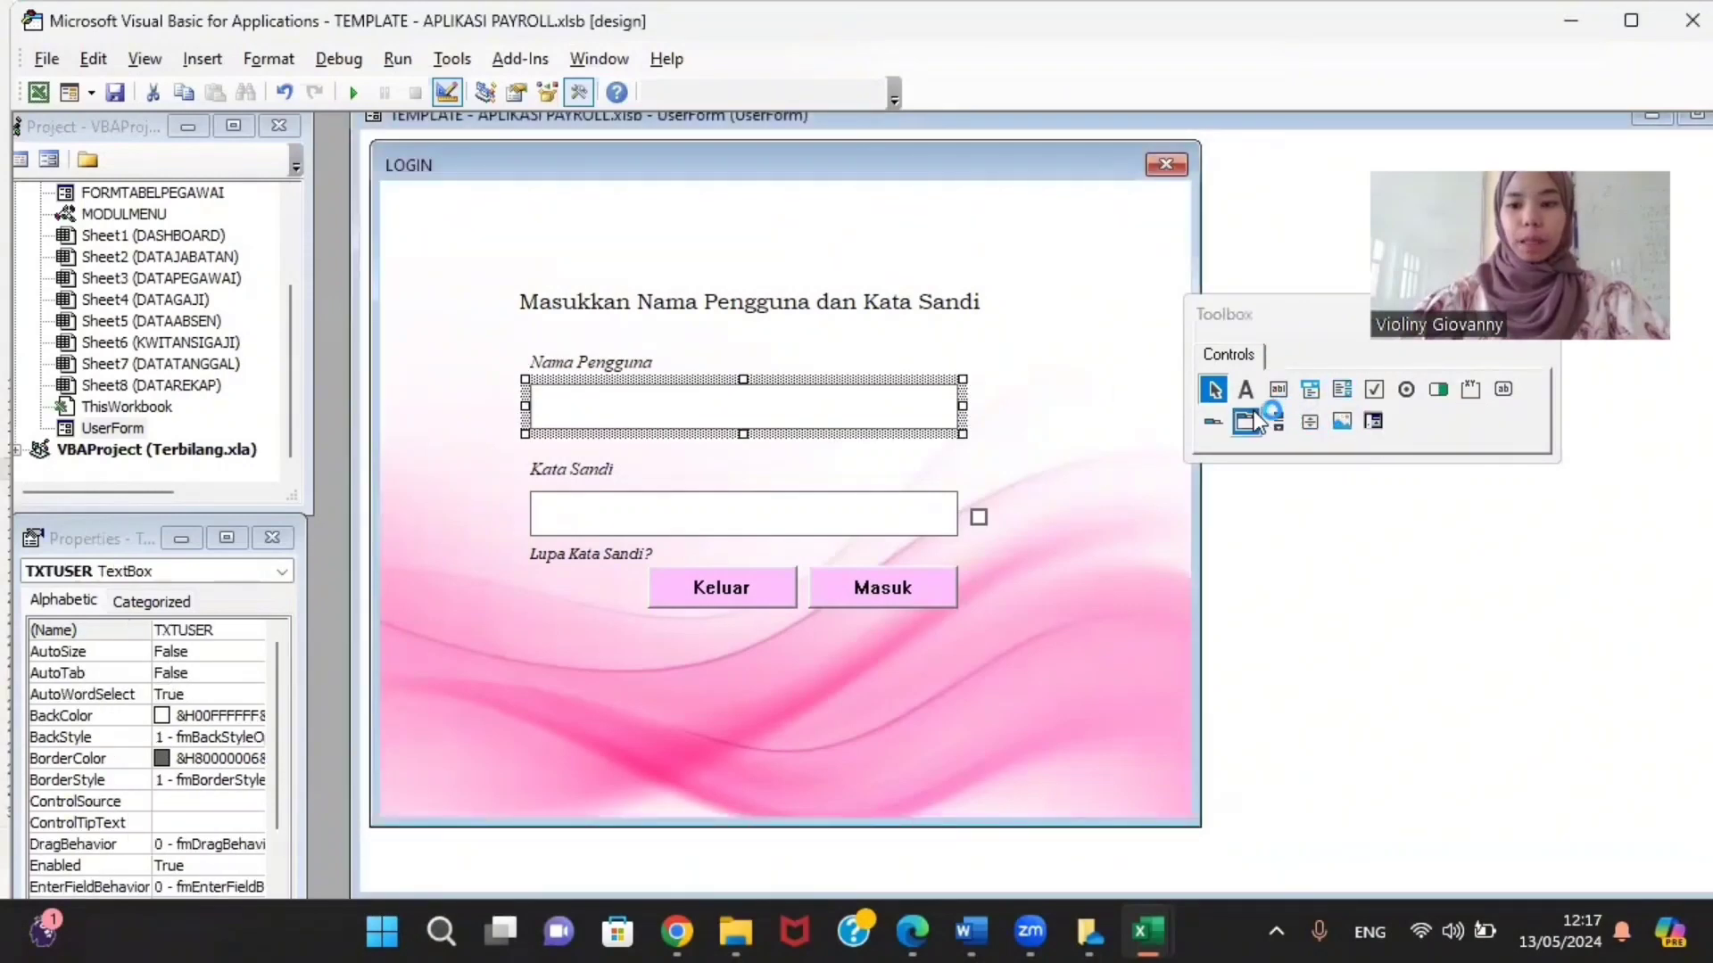
left_click(1334, 389)
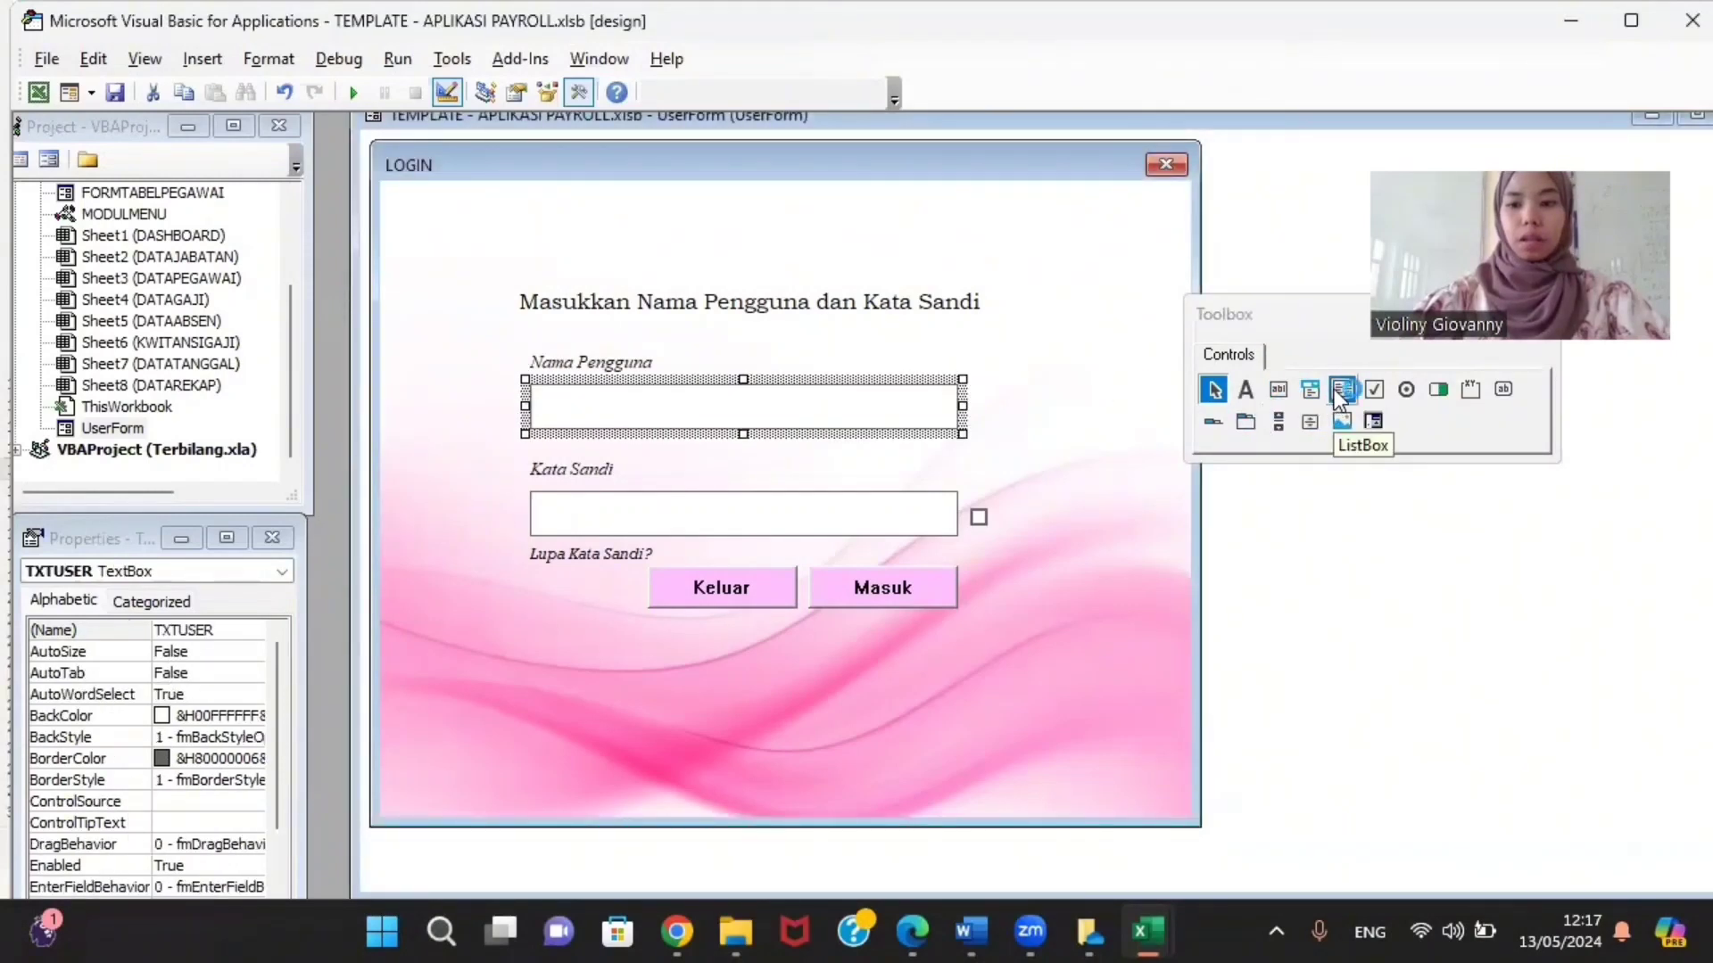
left_click(1281, 396)
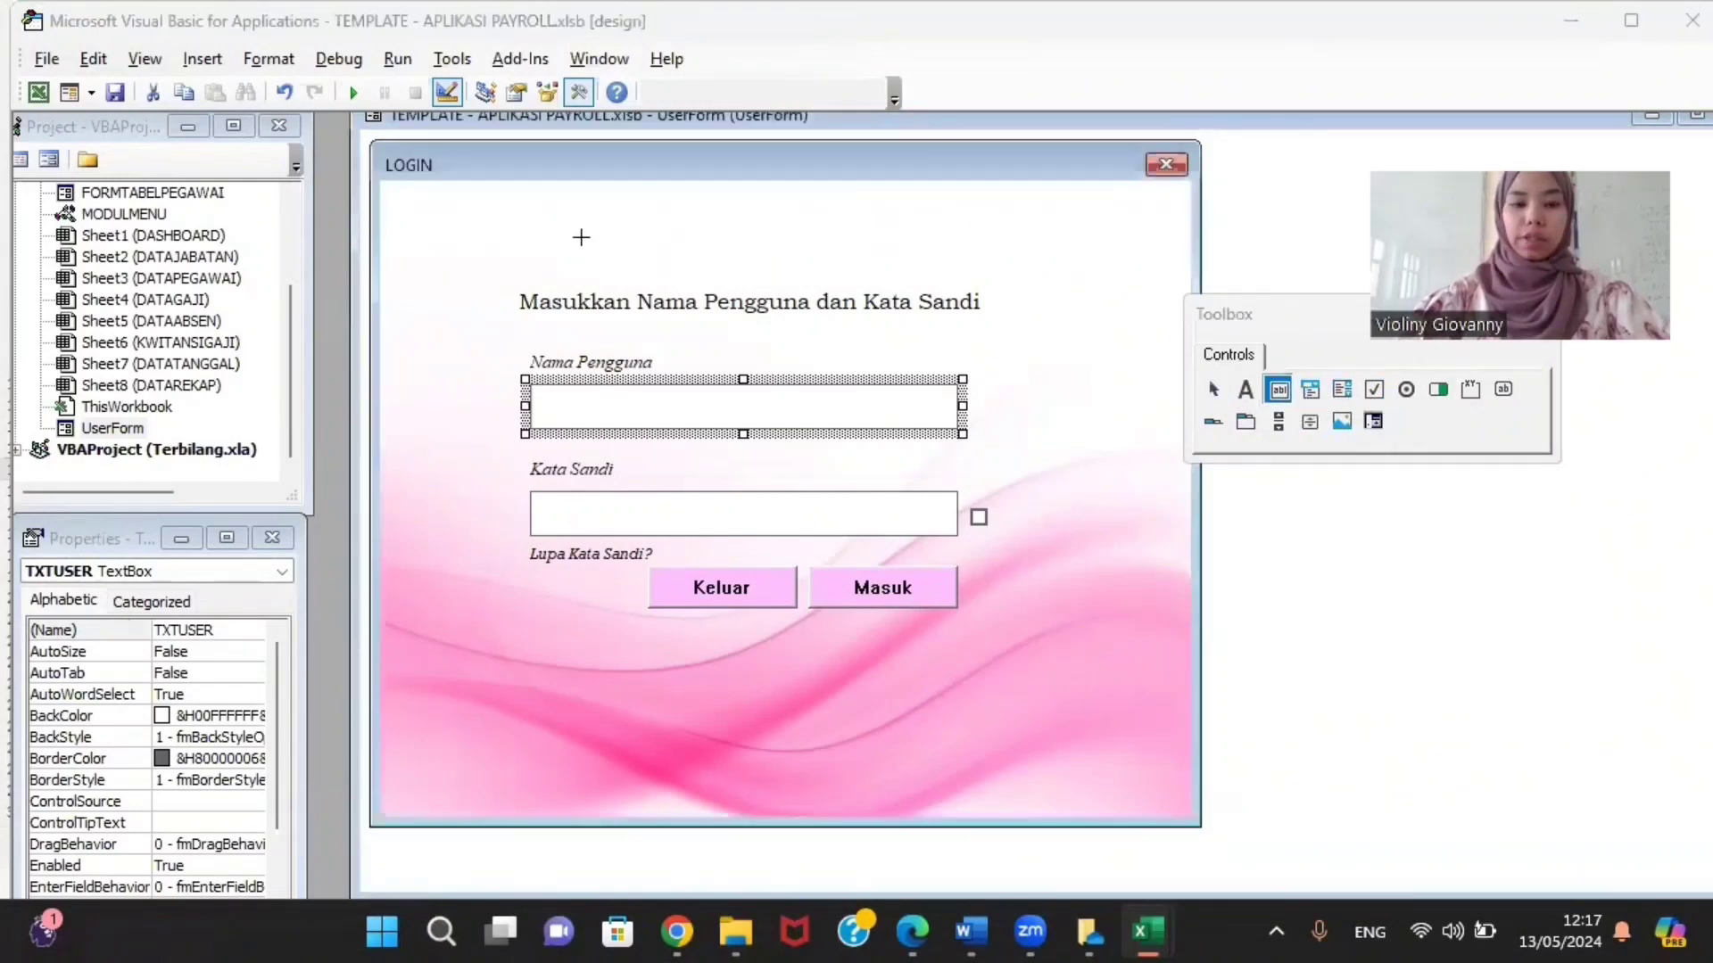
left_click_drag(580, 238, 877, 293)
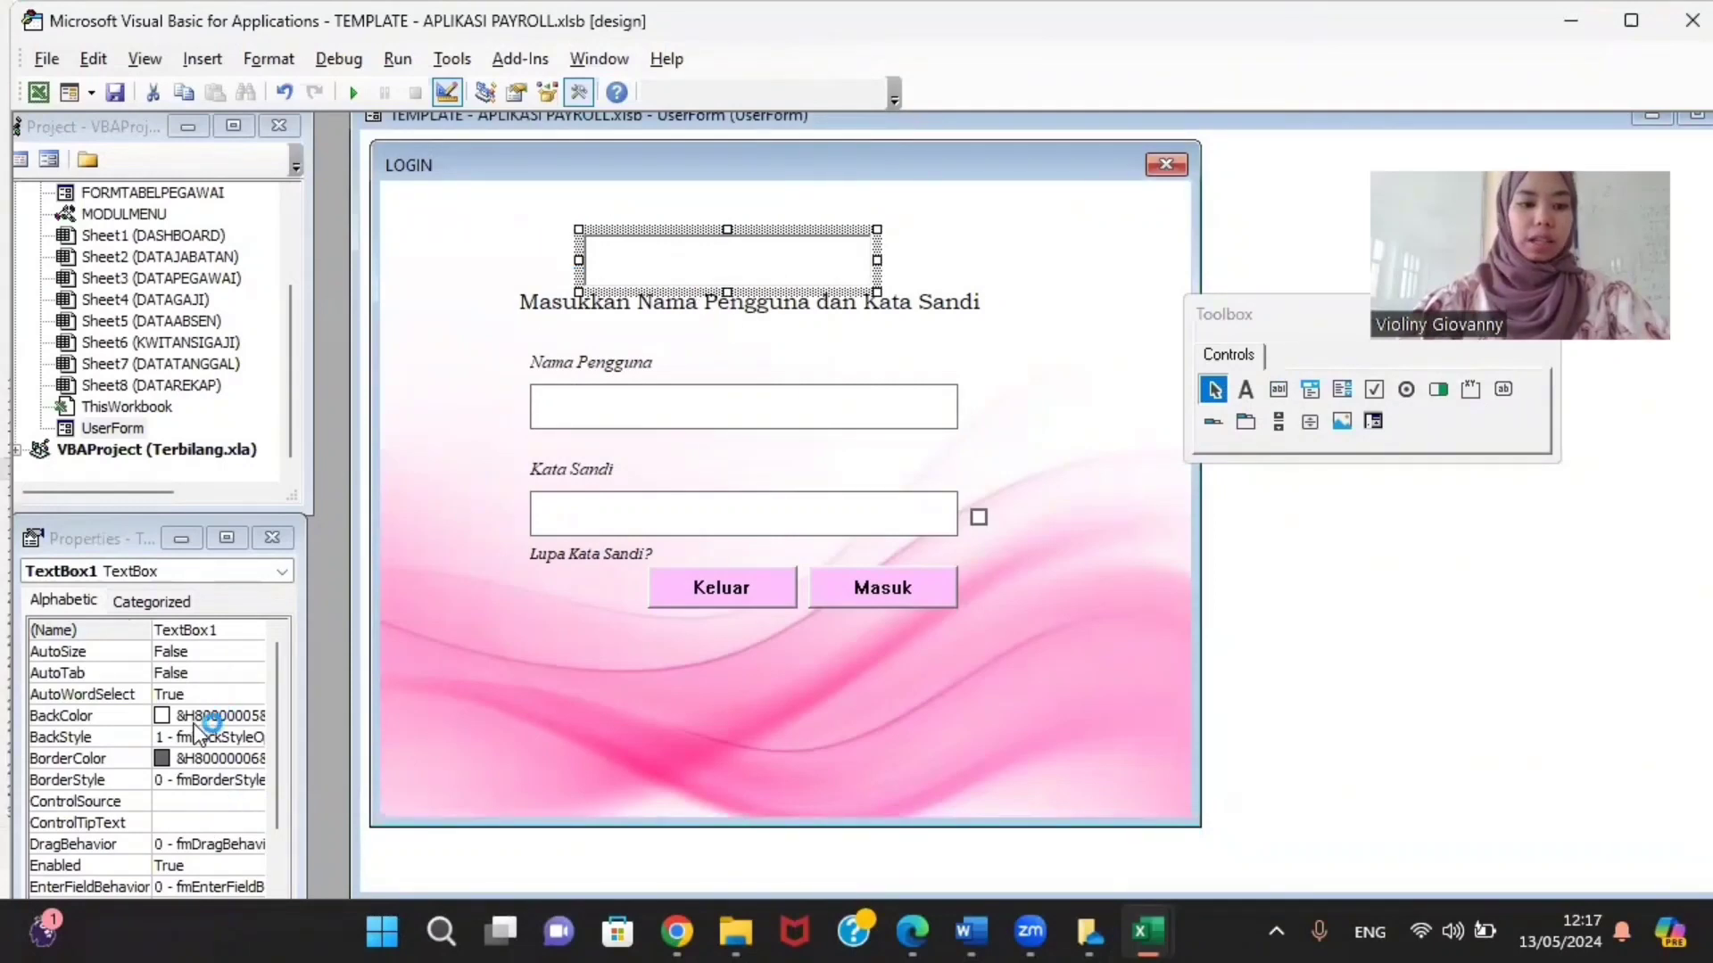
right_click(719, 269)
left_click(635, 378)
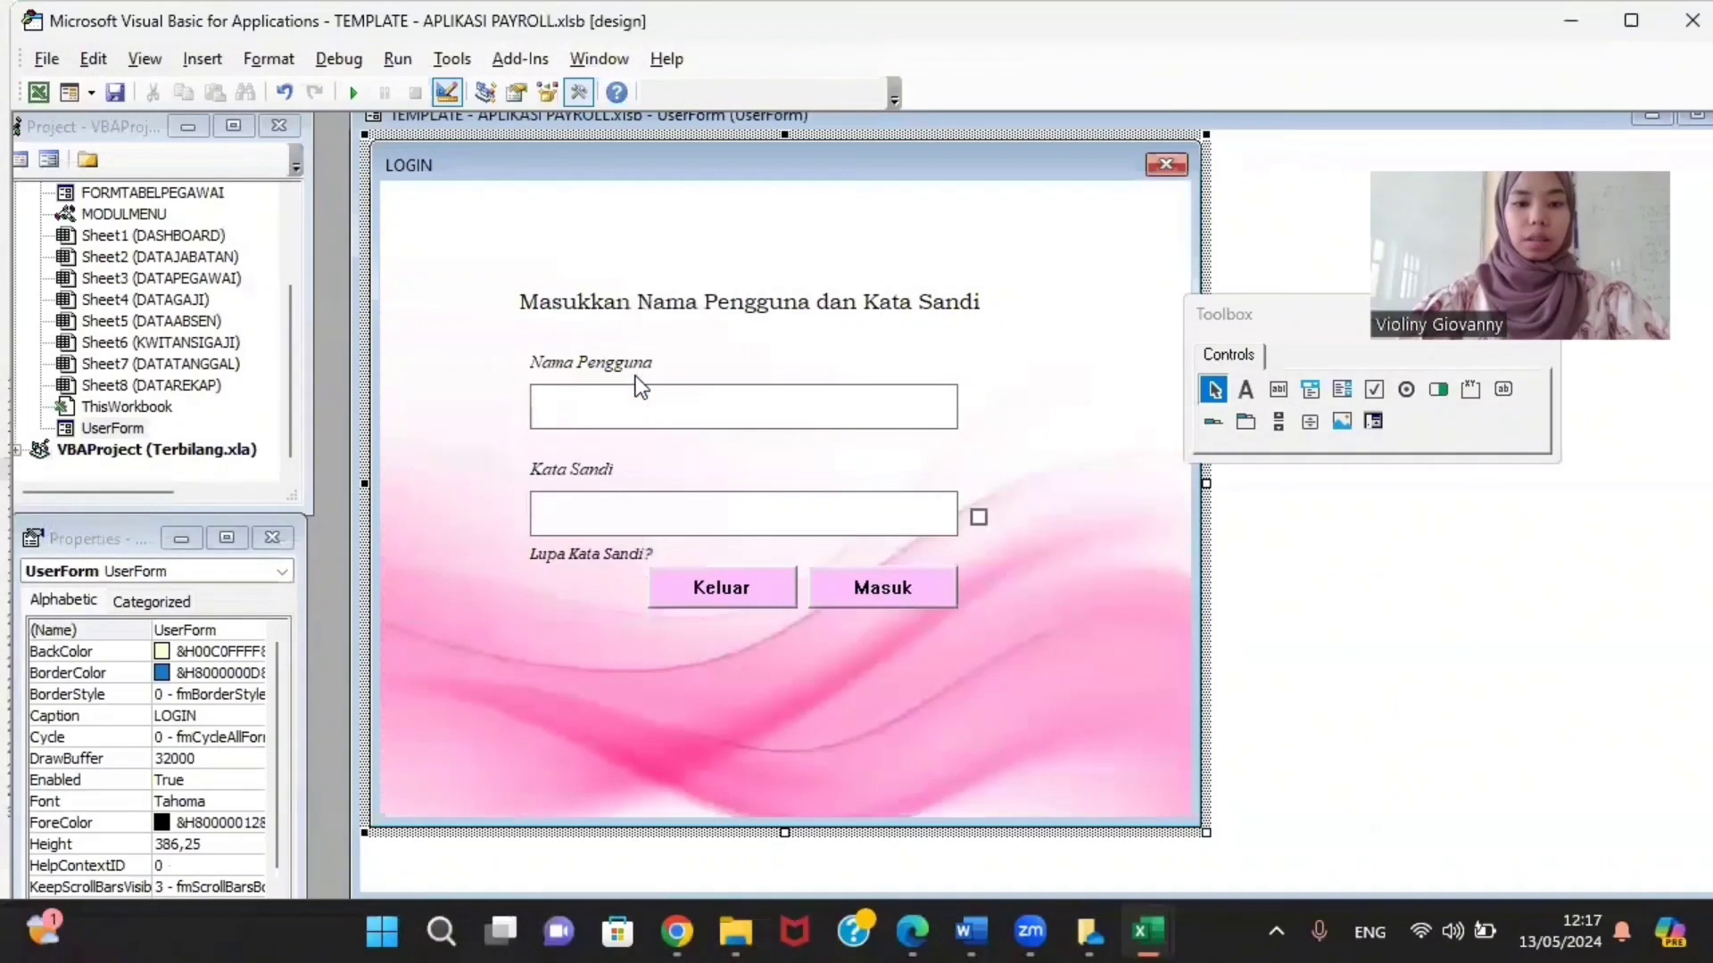
left_click(635, 394)
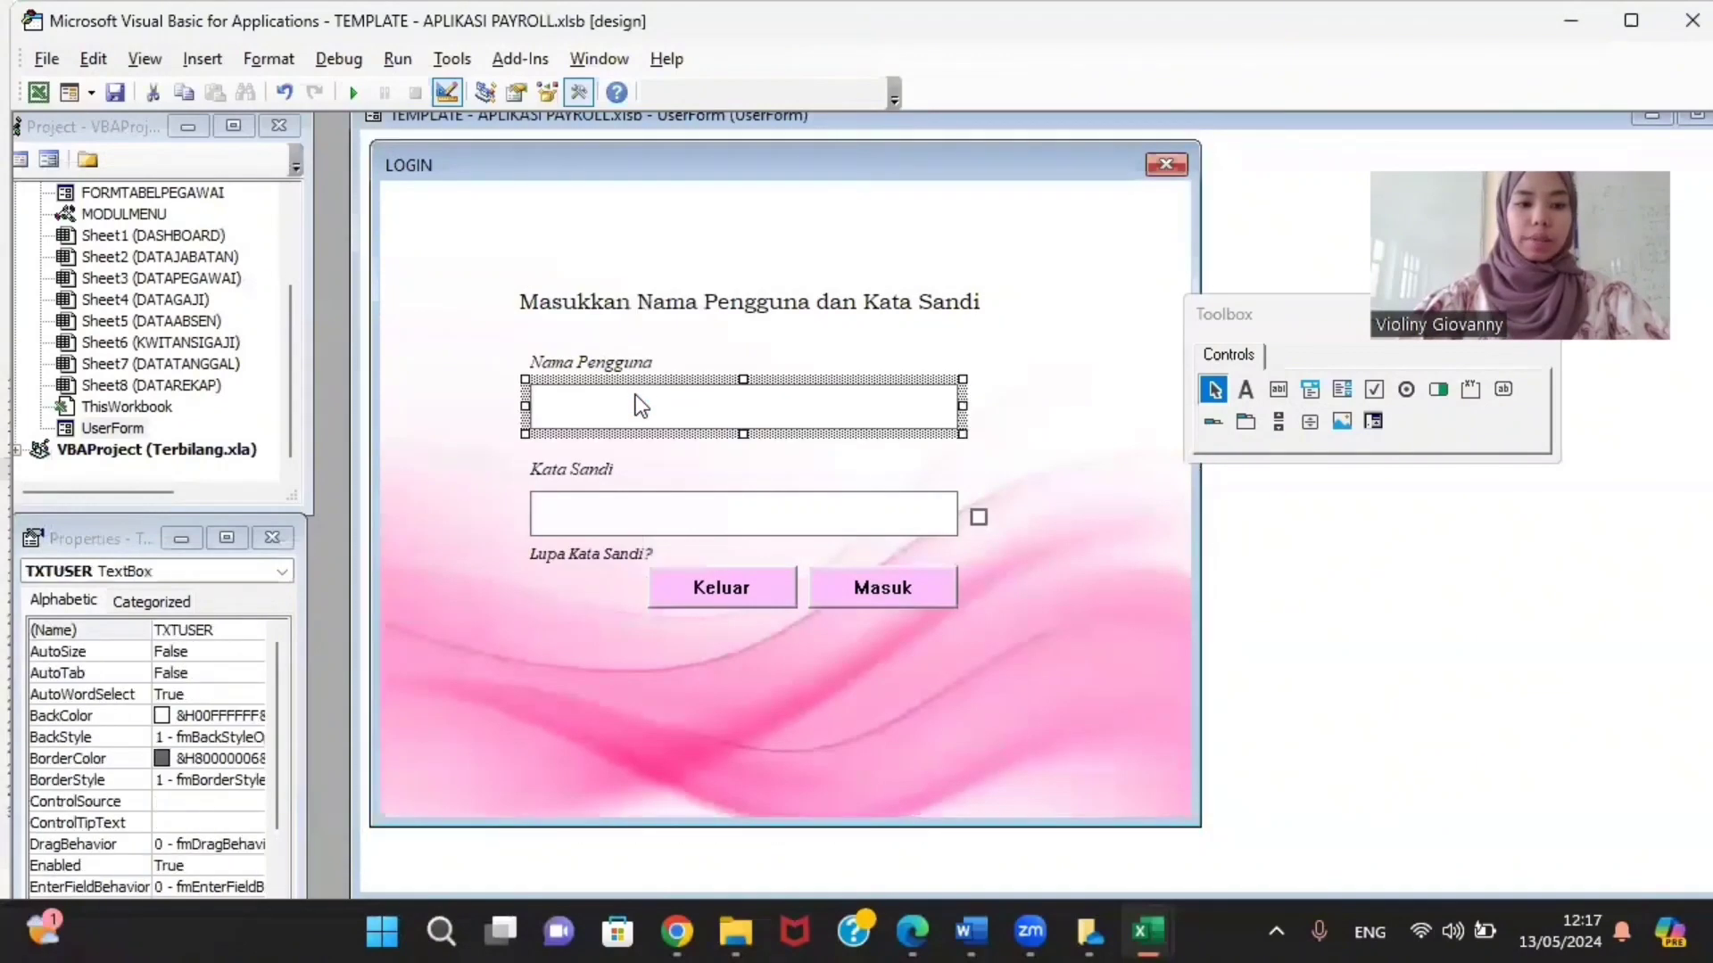
left_click(219, 630)
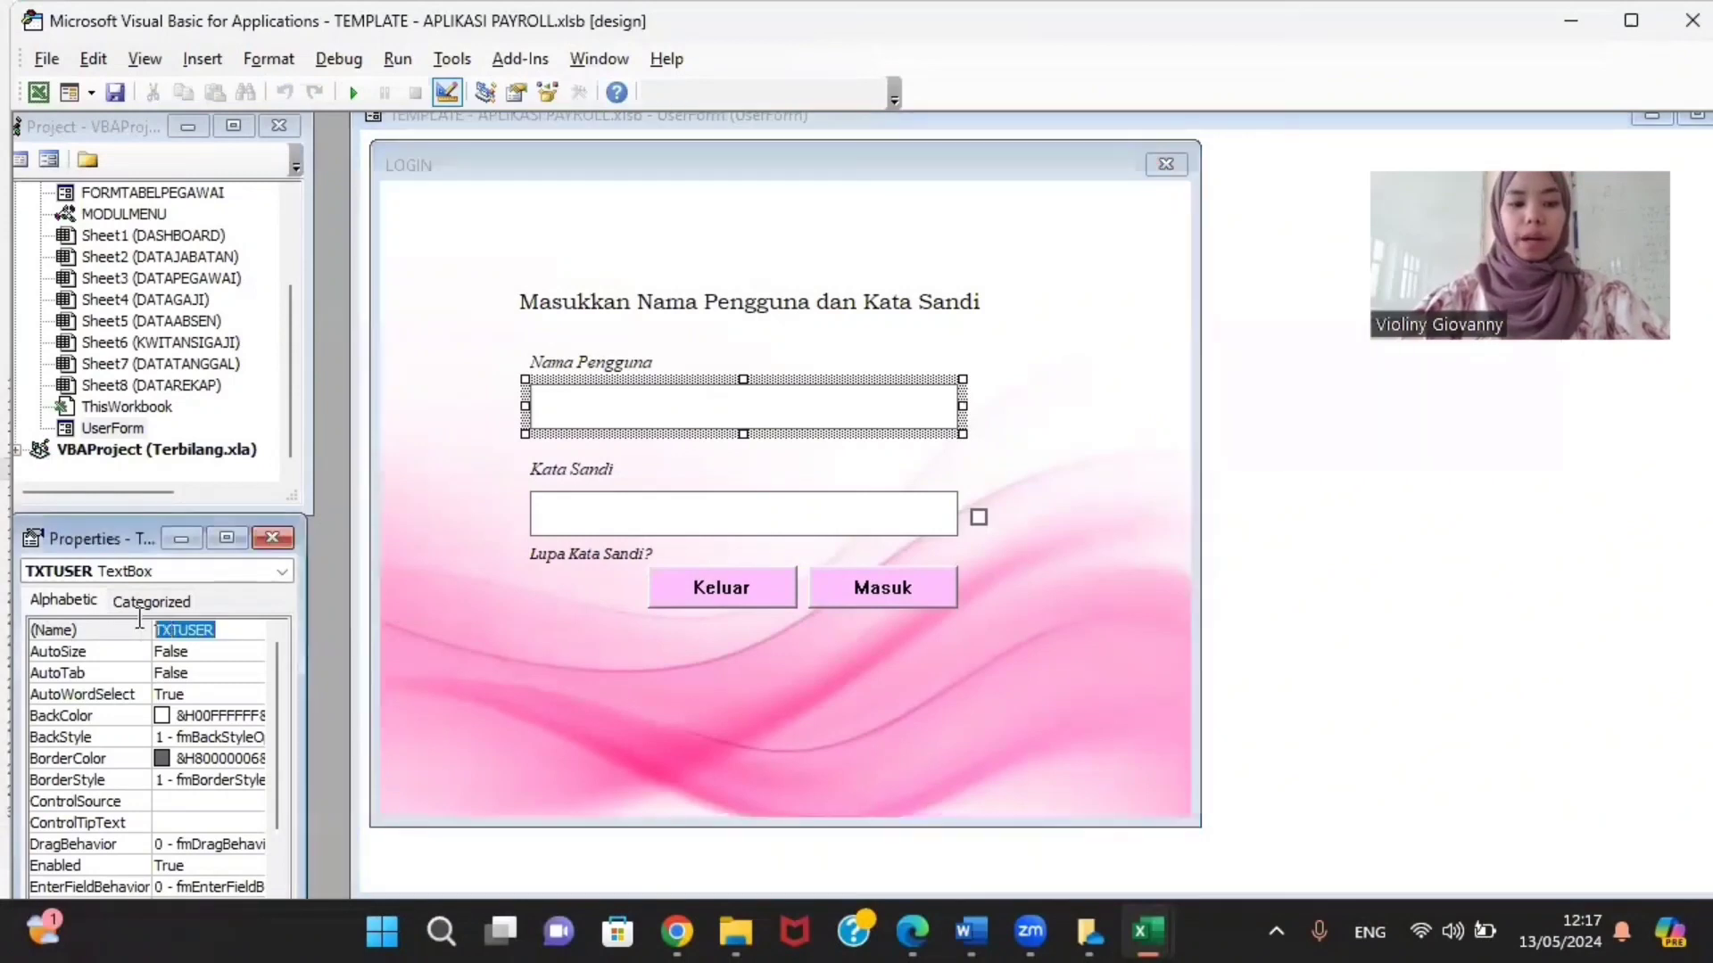
left_click(221, 631)
left_click(229, 643)
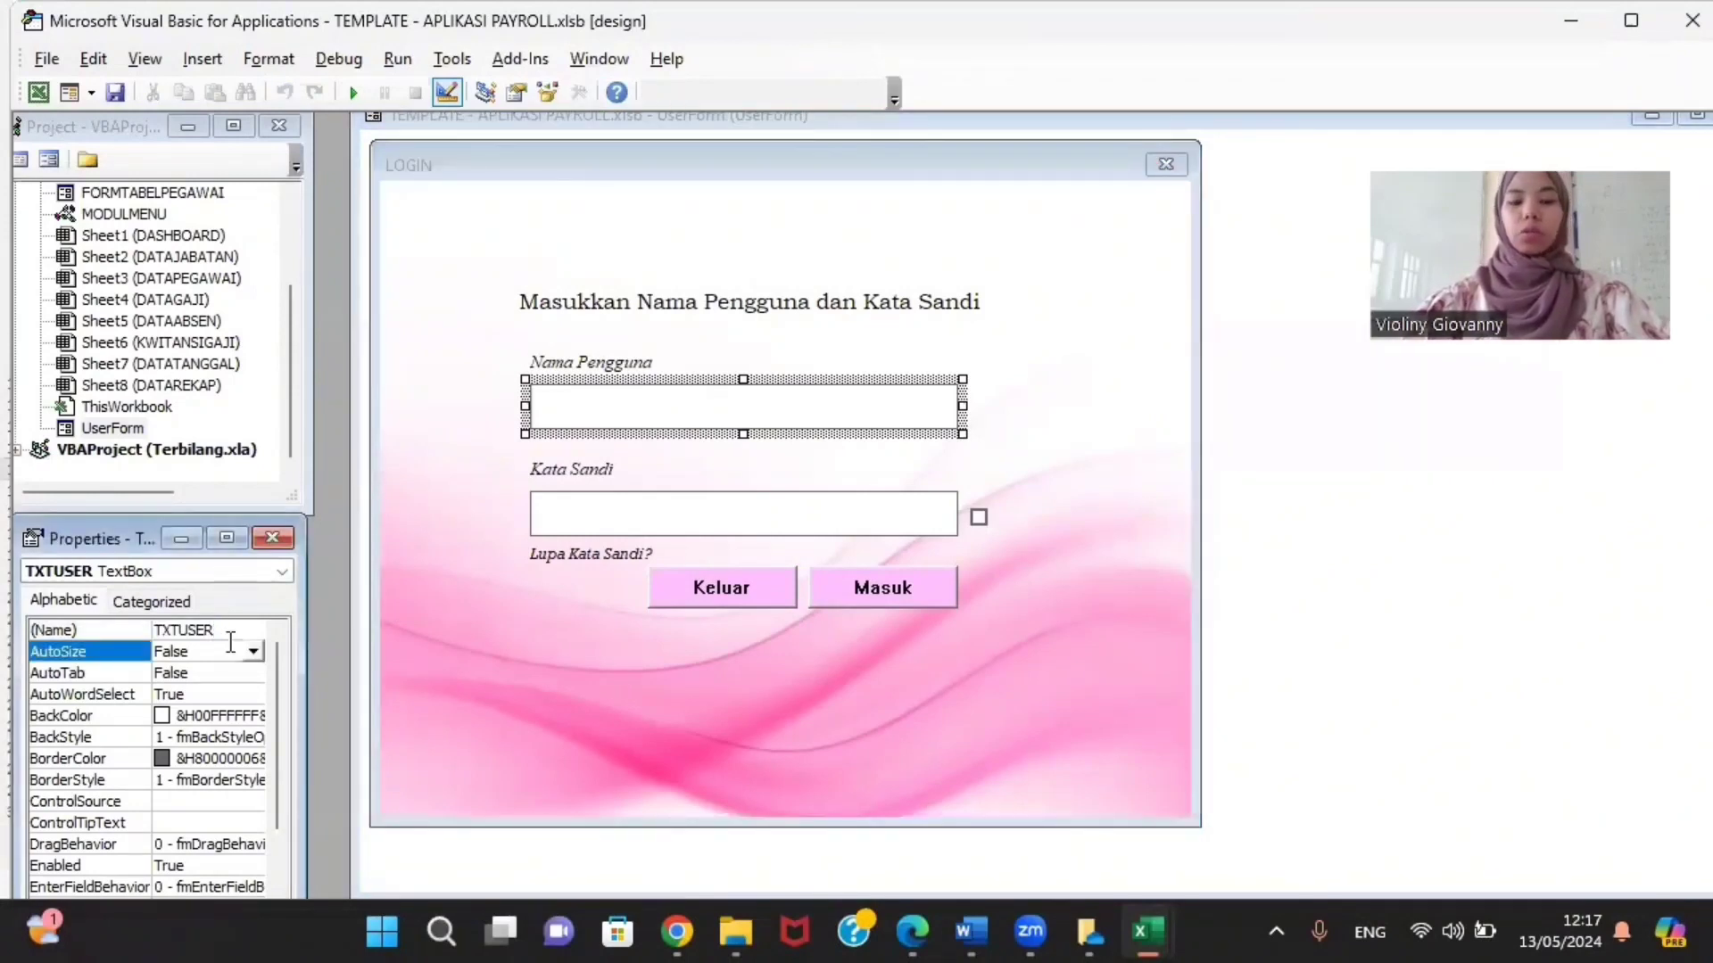
left_click(230, 738)
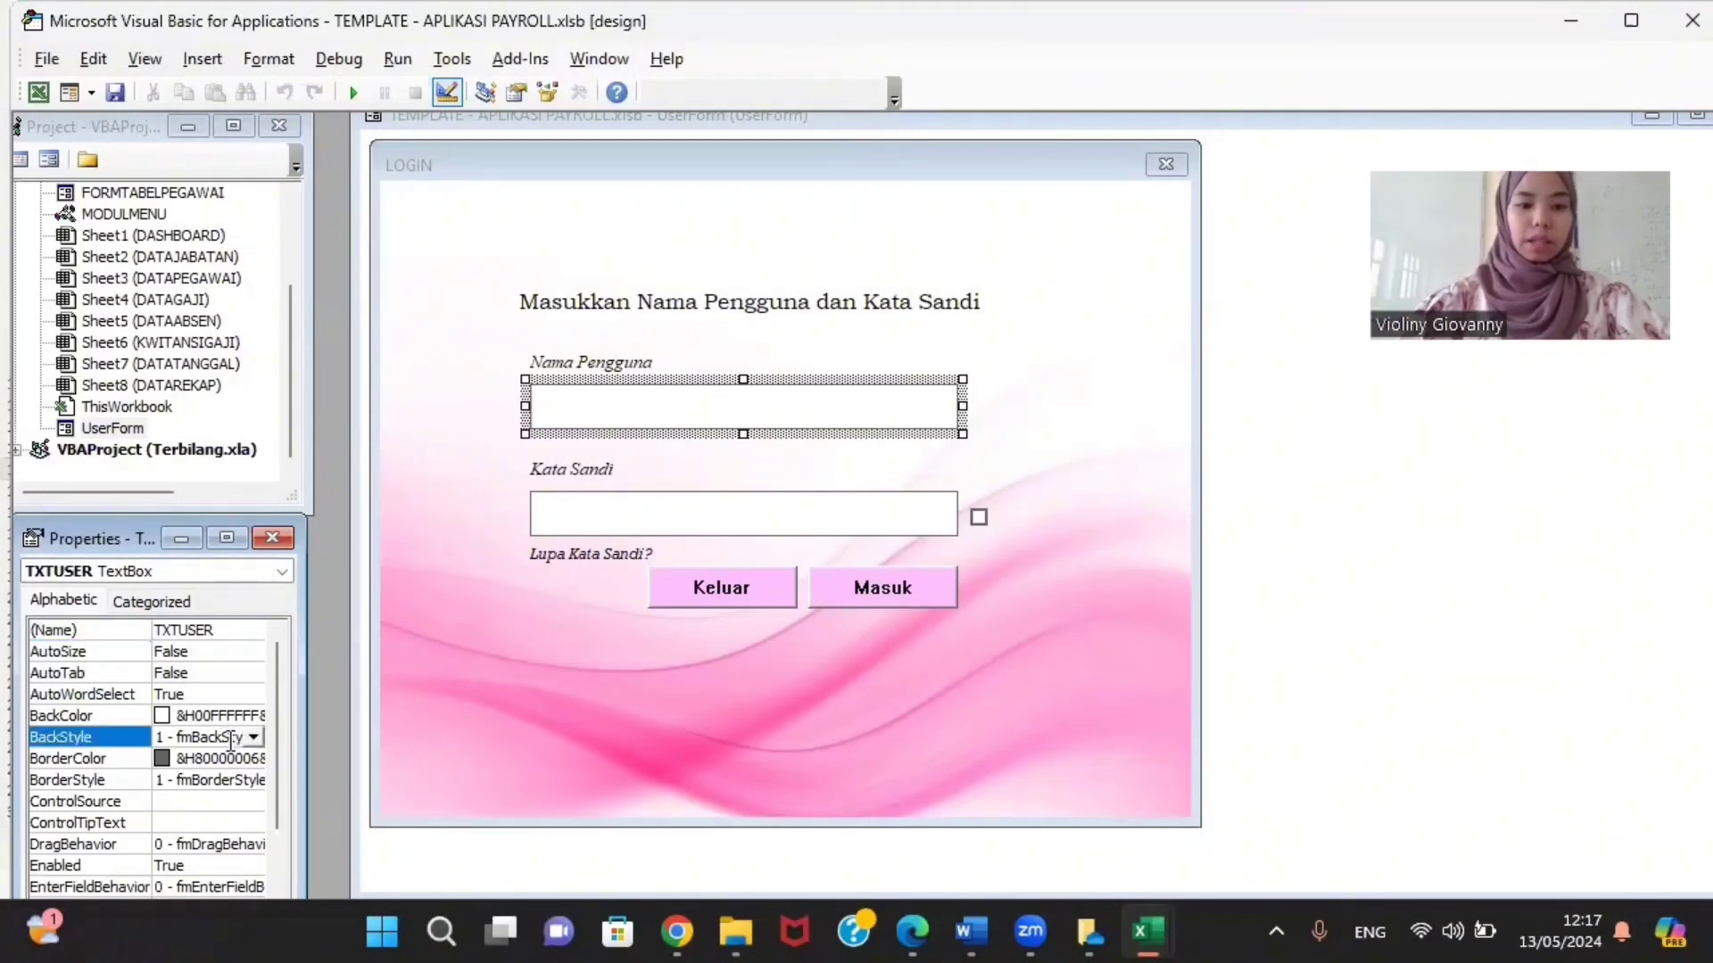
left_click(255, 739)
left_click(255, 739)
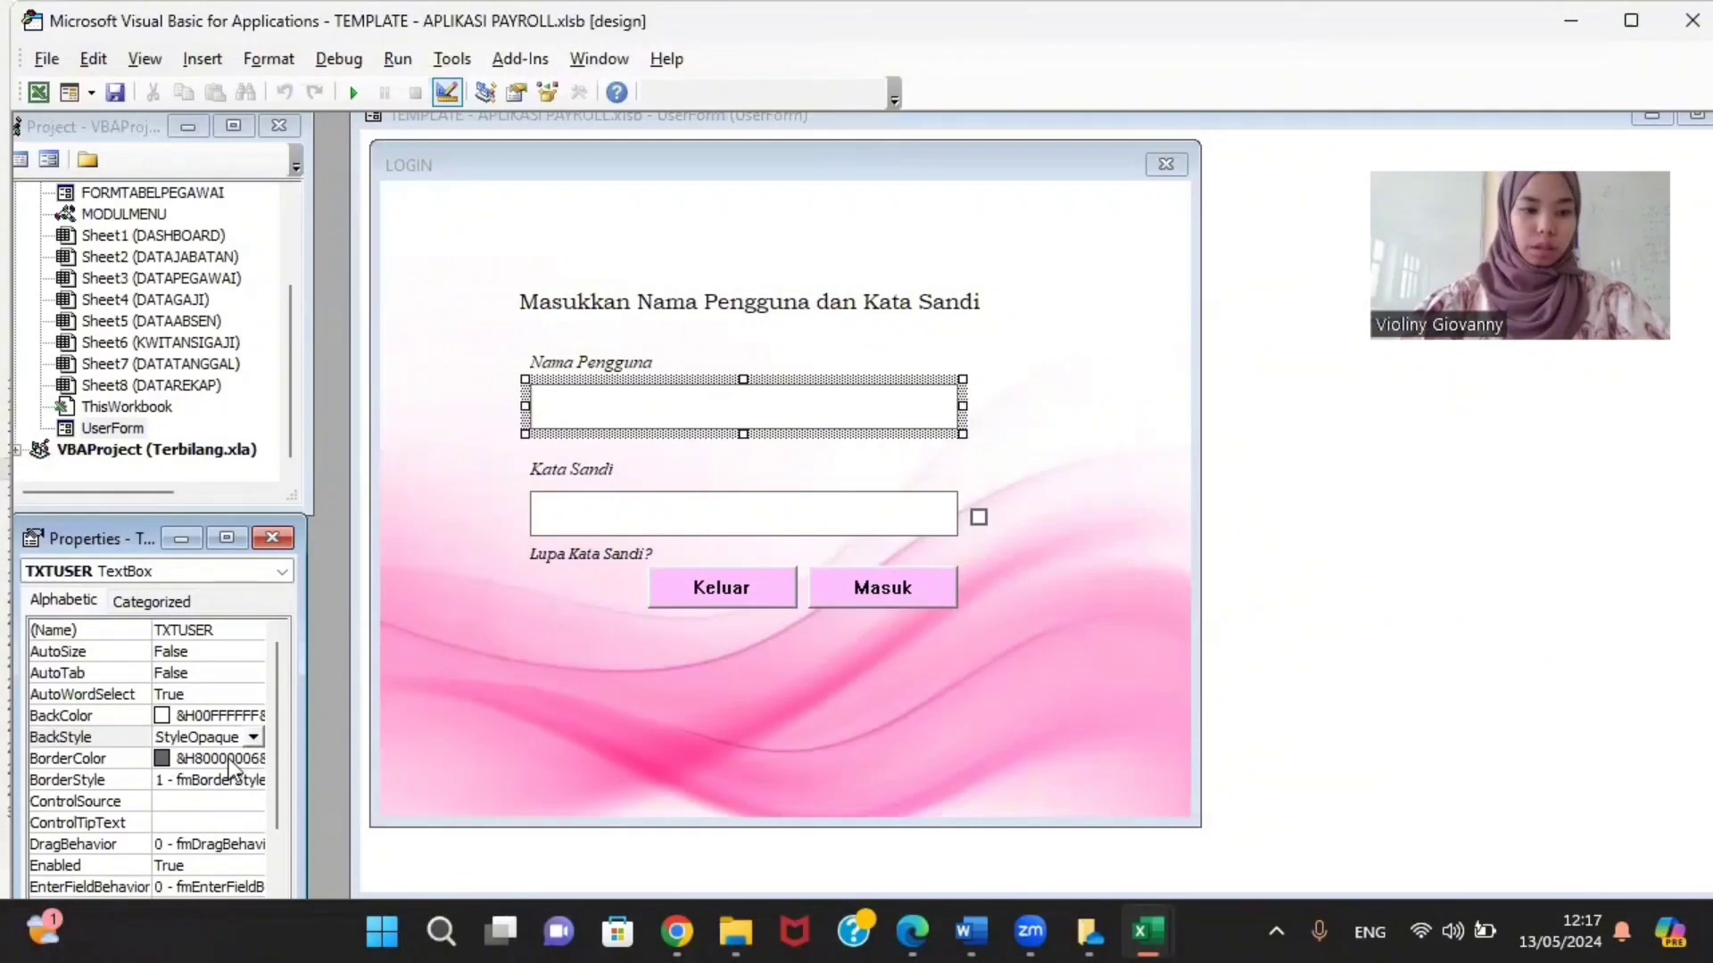
scroll(228, 759, "down", 1)
left_click(212, 719)
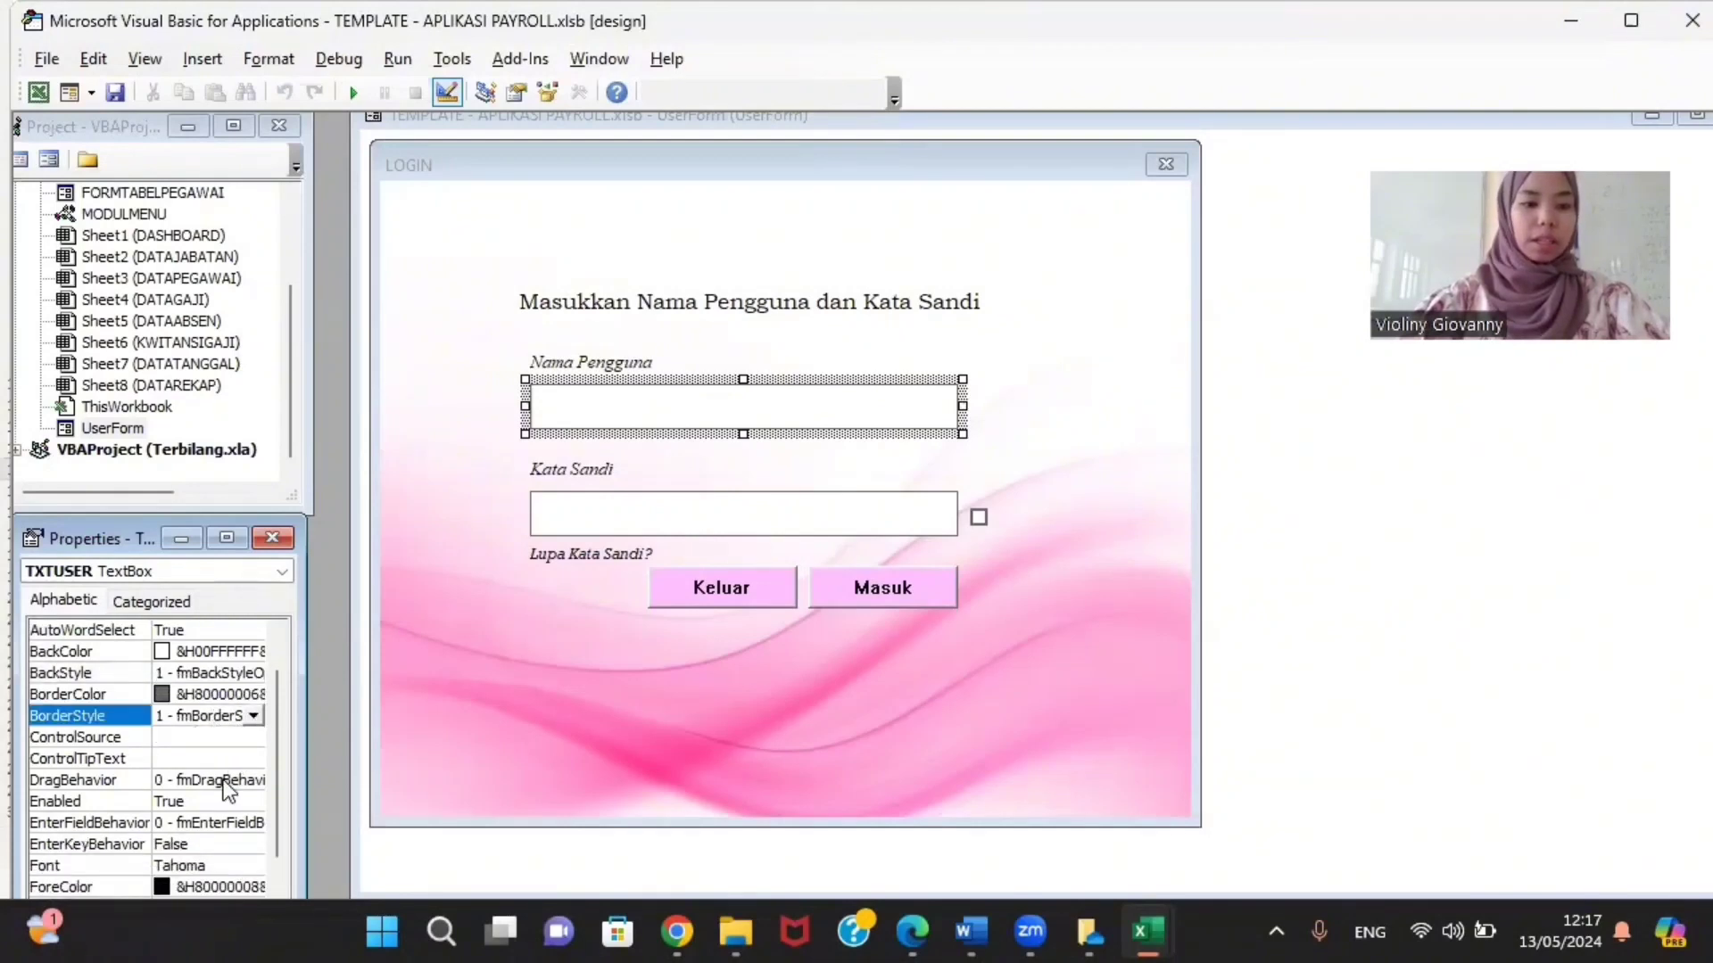
scroll(214, 723, "down", 3)
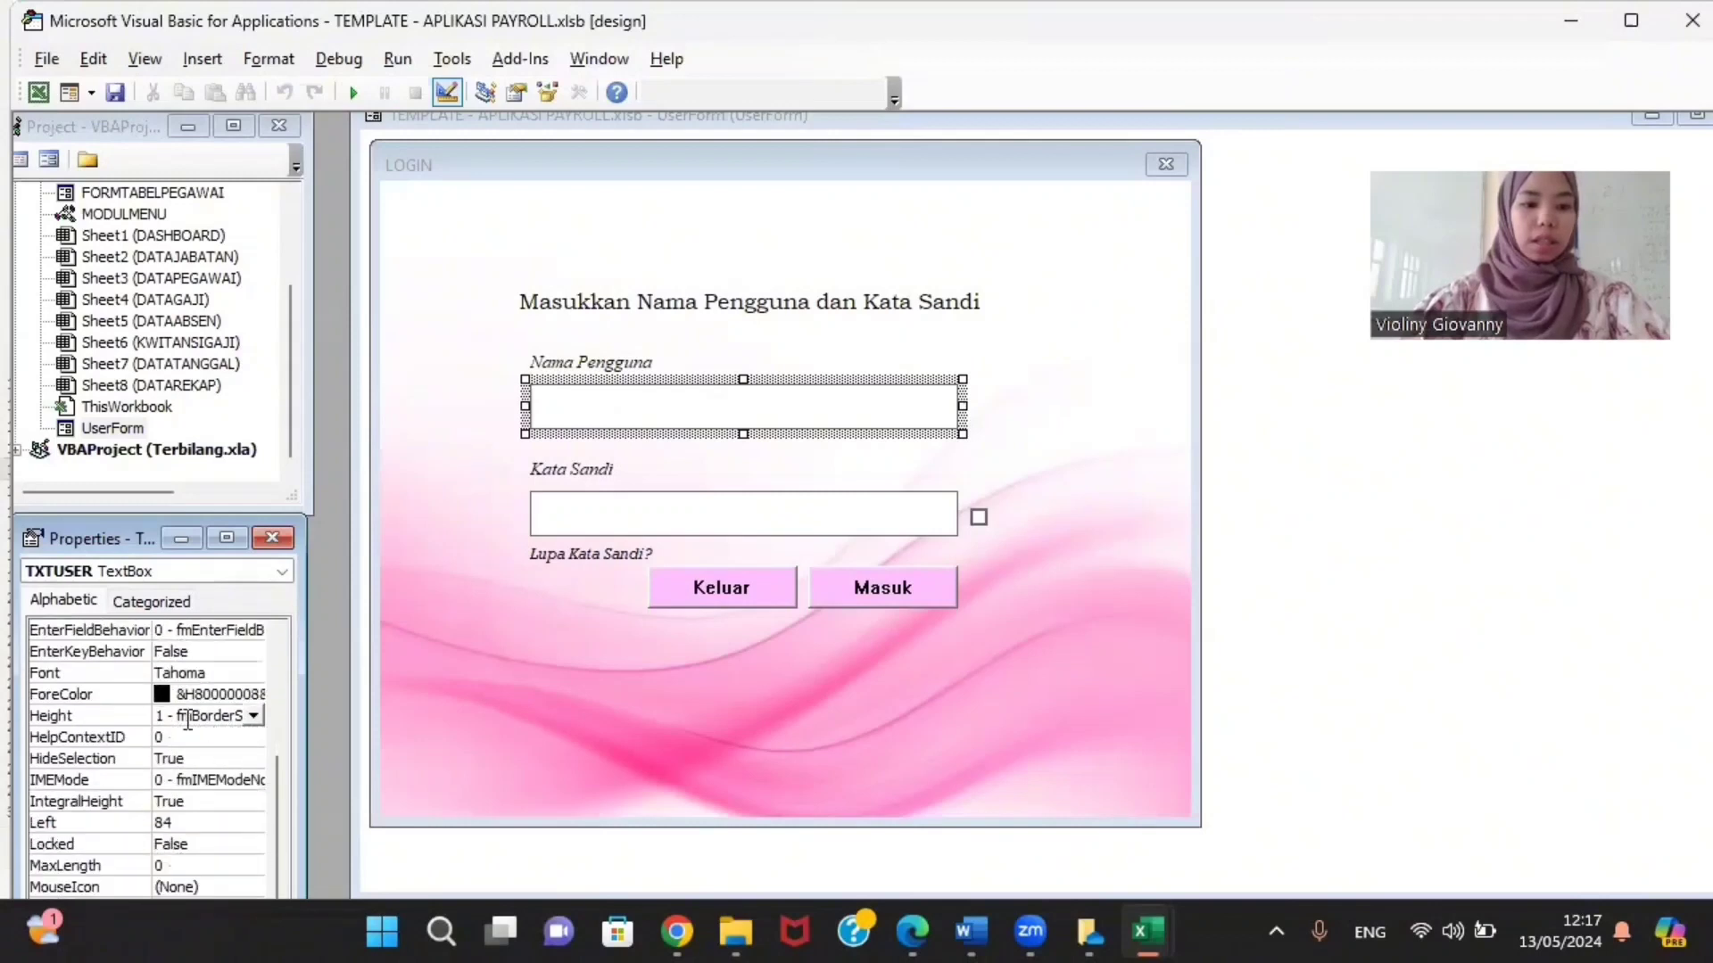
left_click(198, 673)
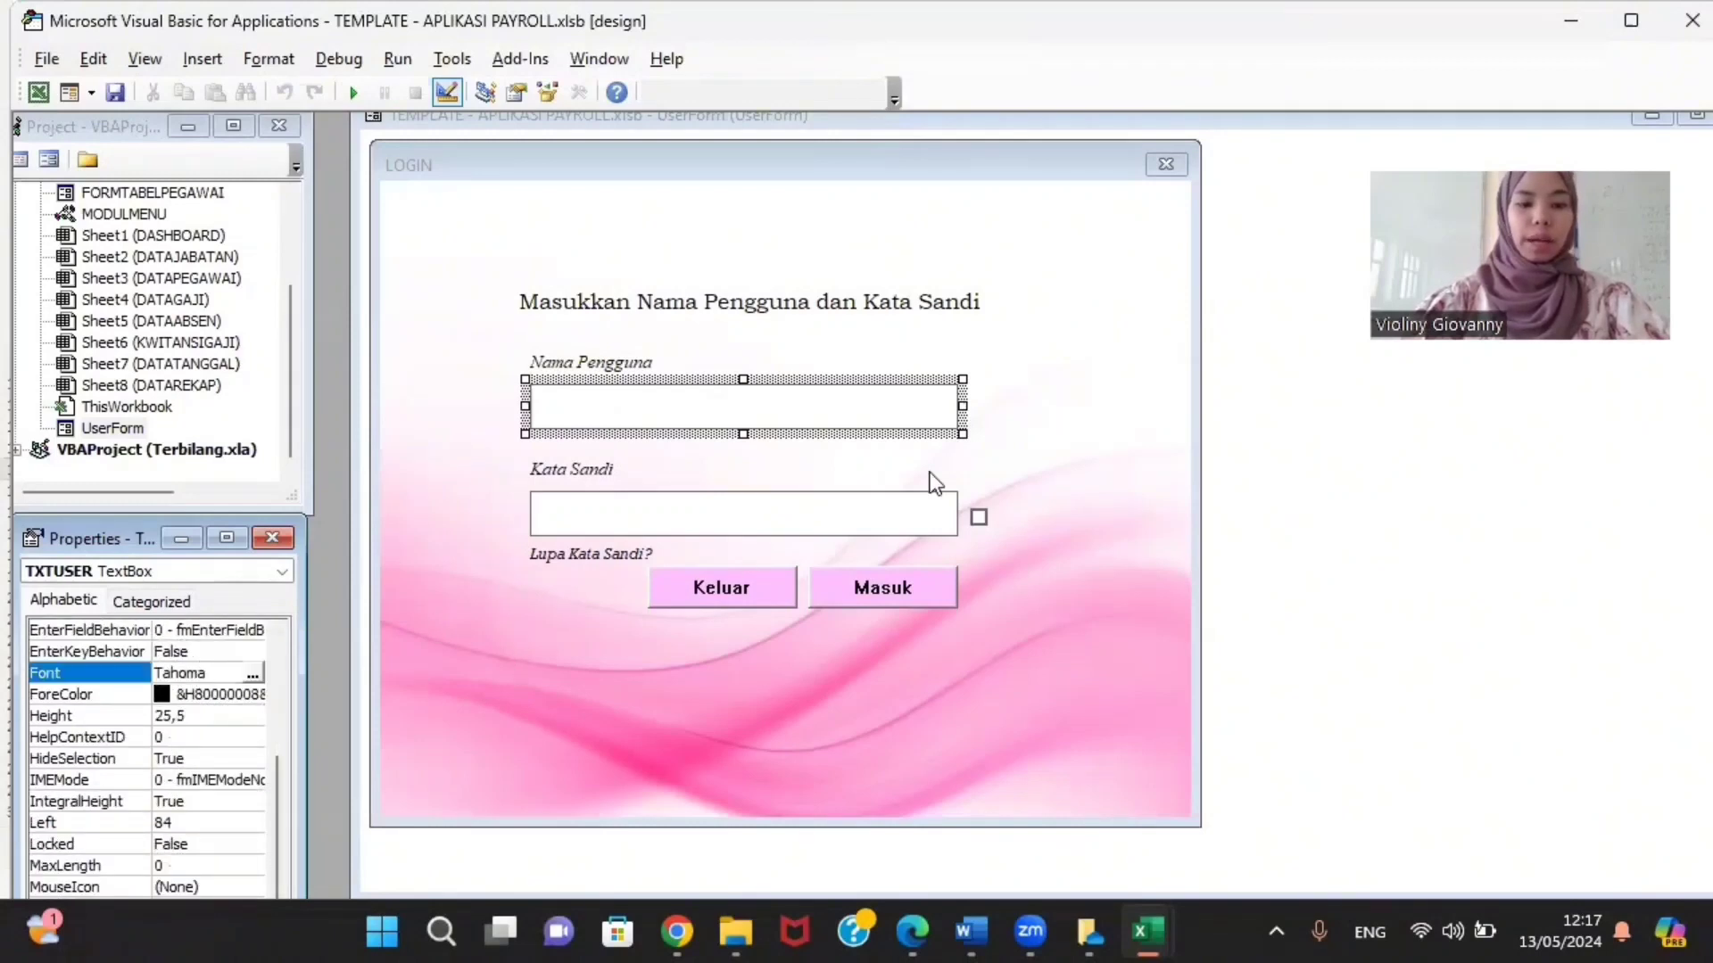
left_click(560, 484)
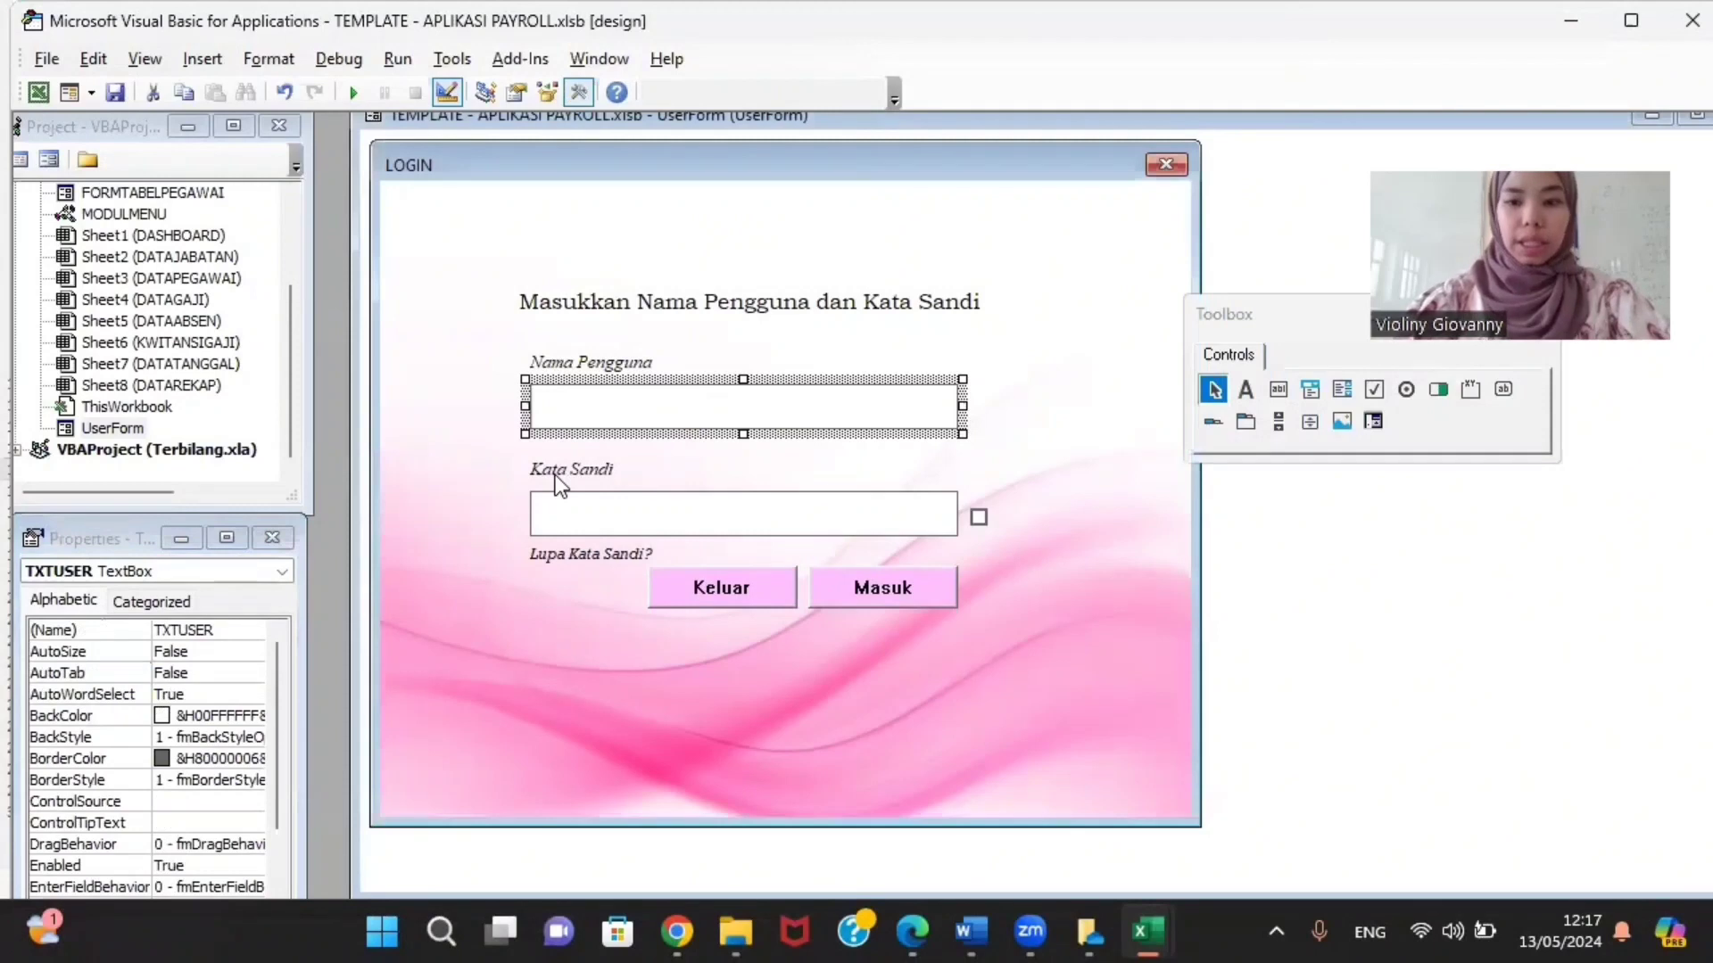
left_click(567, 470)
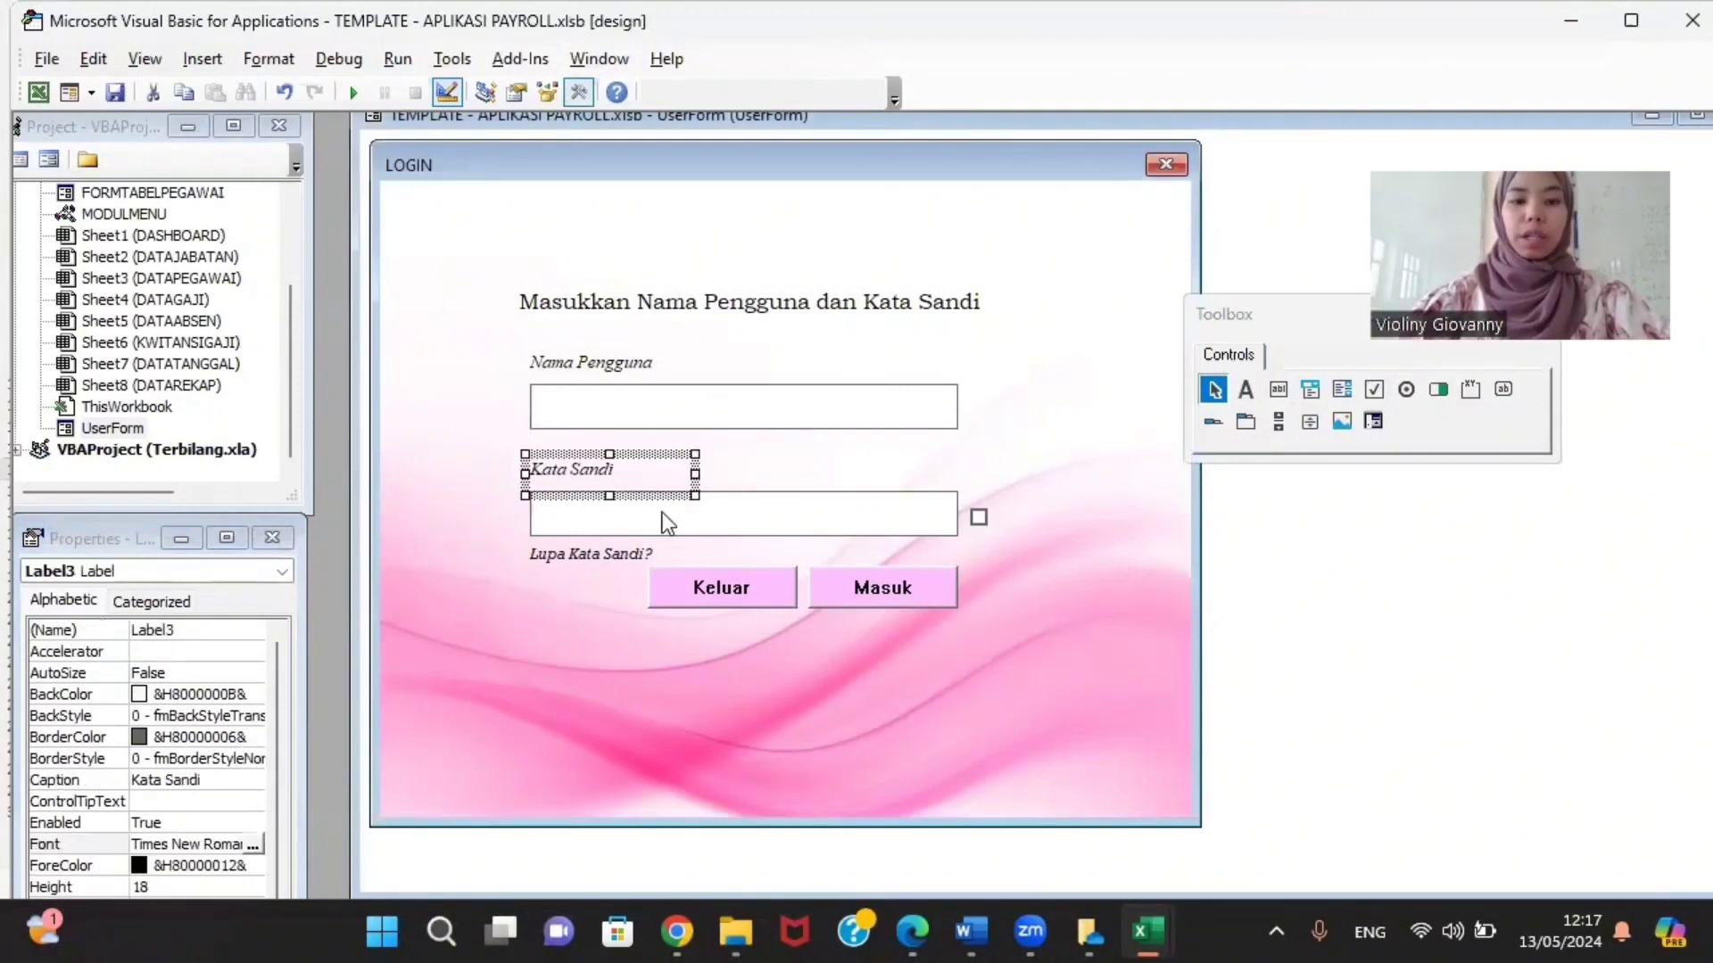
left_click(724, 453)
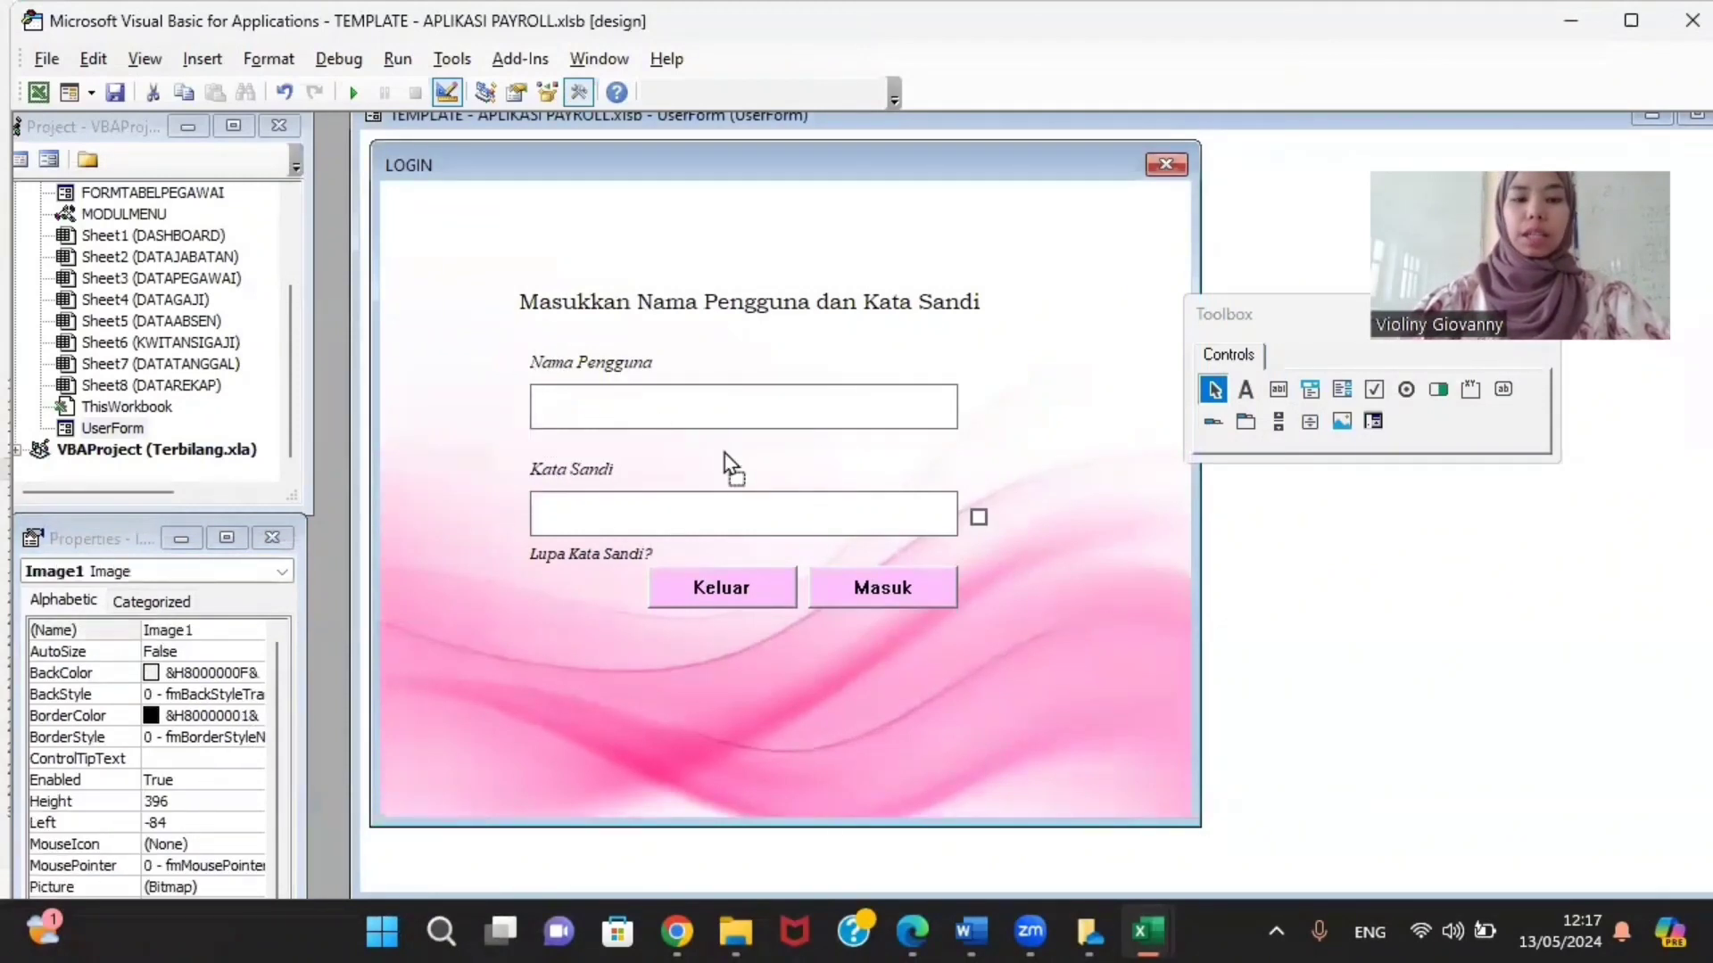
left_click_drag(629, 420, 613, 416)
key("ctrl+z")
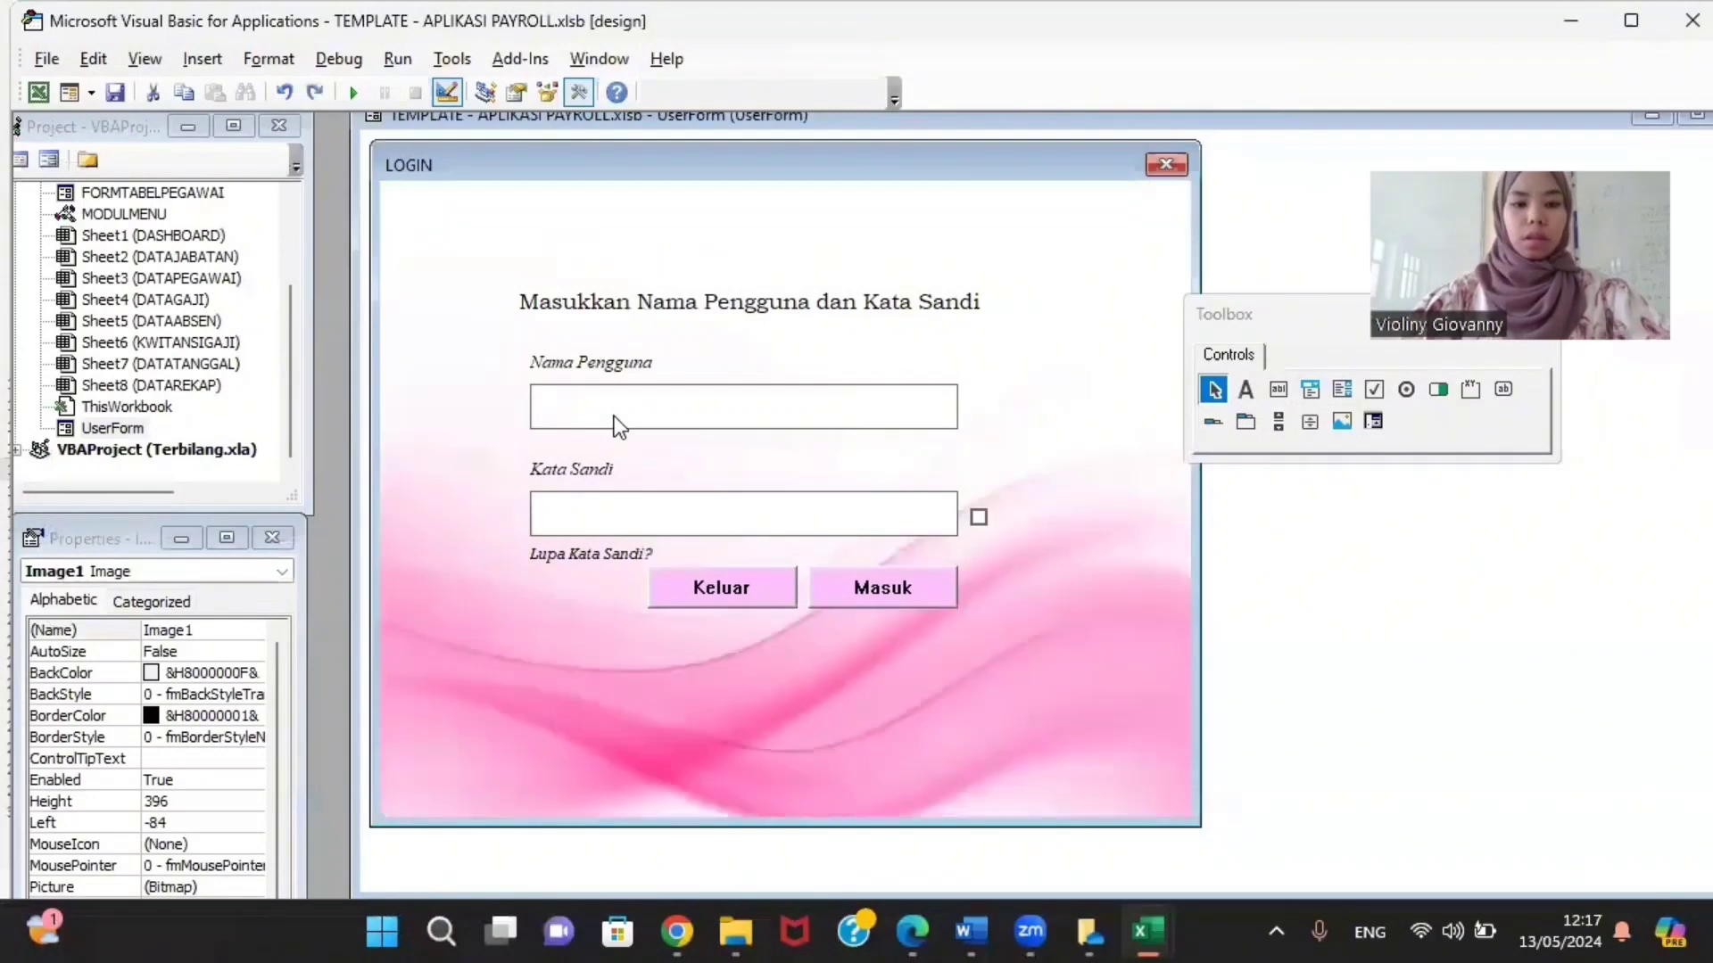
left_click(557, 409)
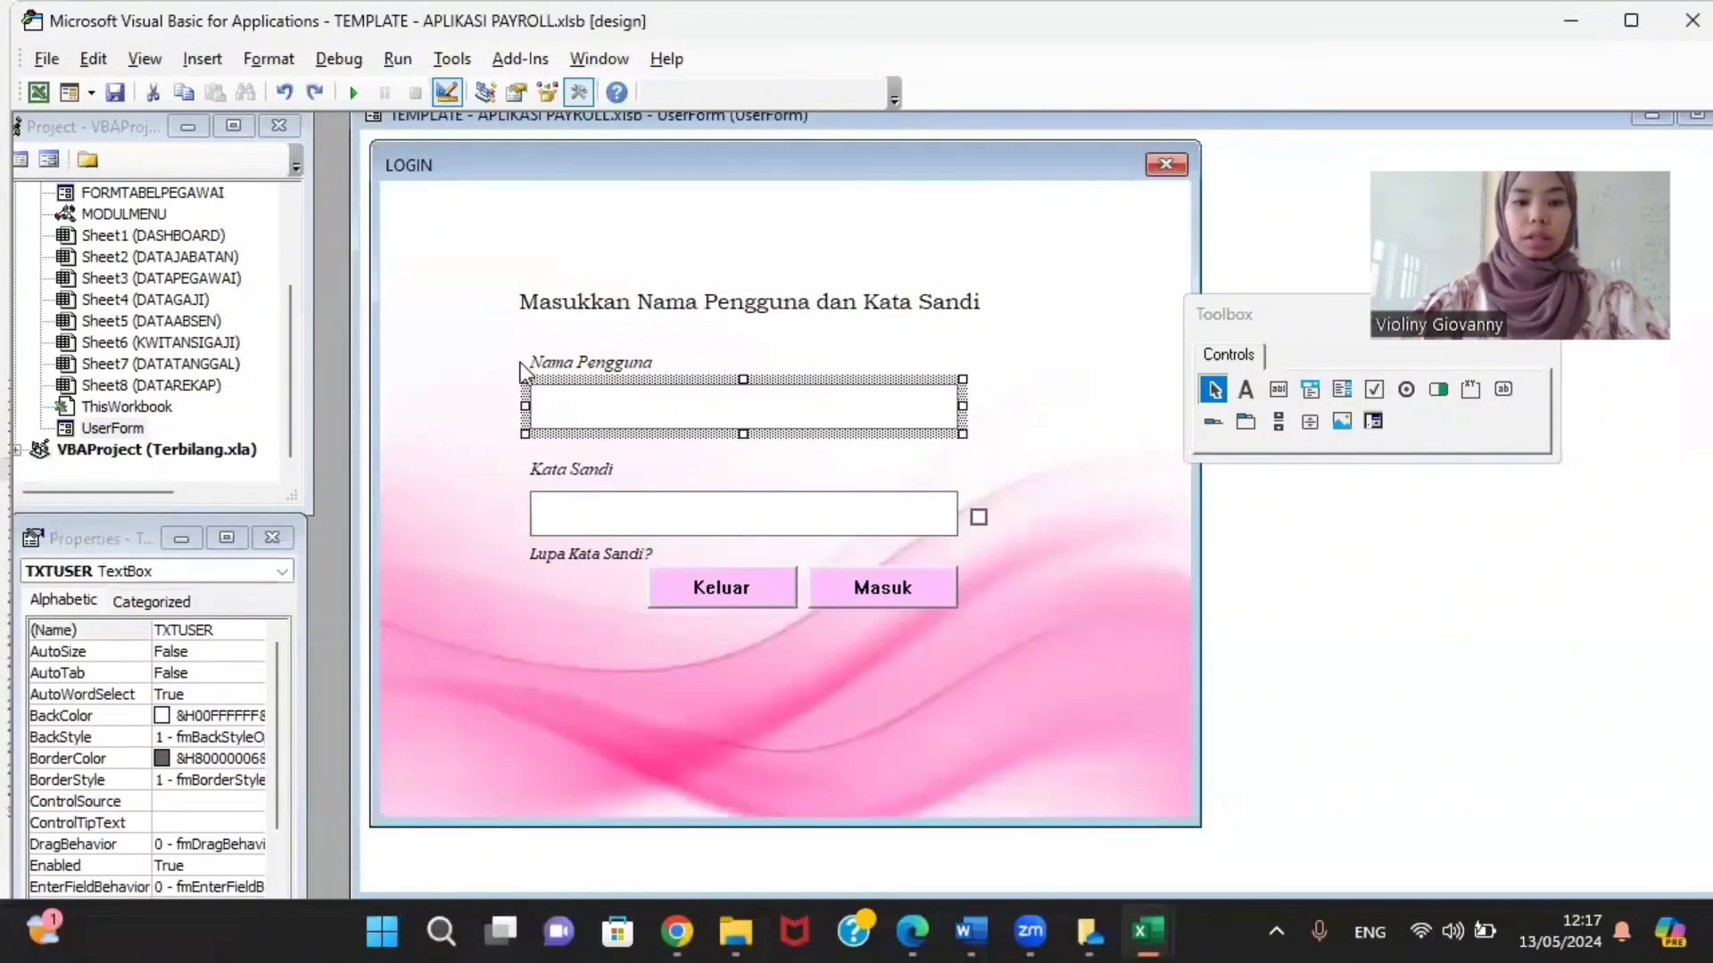
key("ctrl+z")
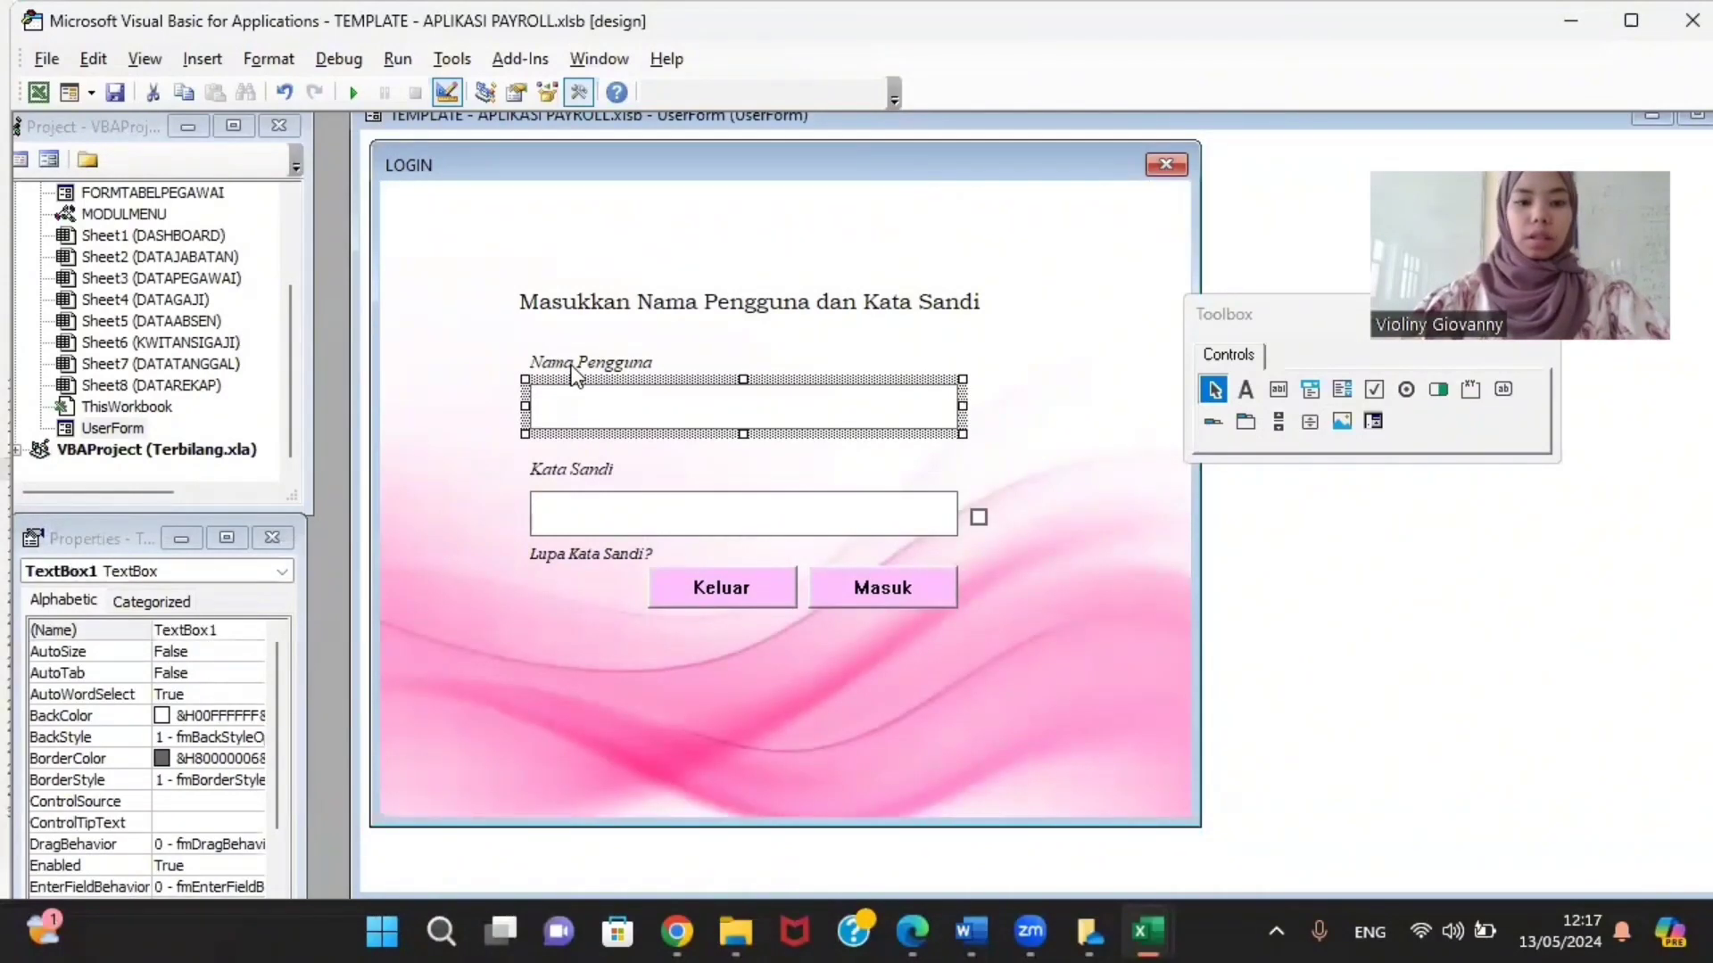
right_click(649, 424)
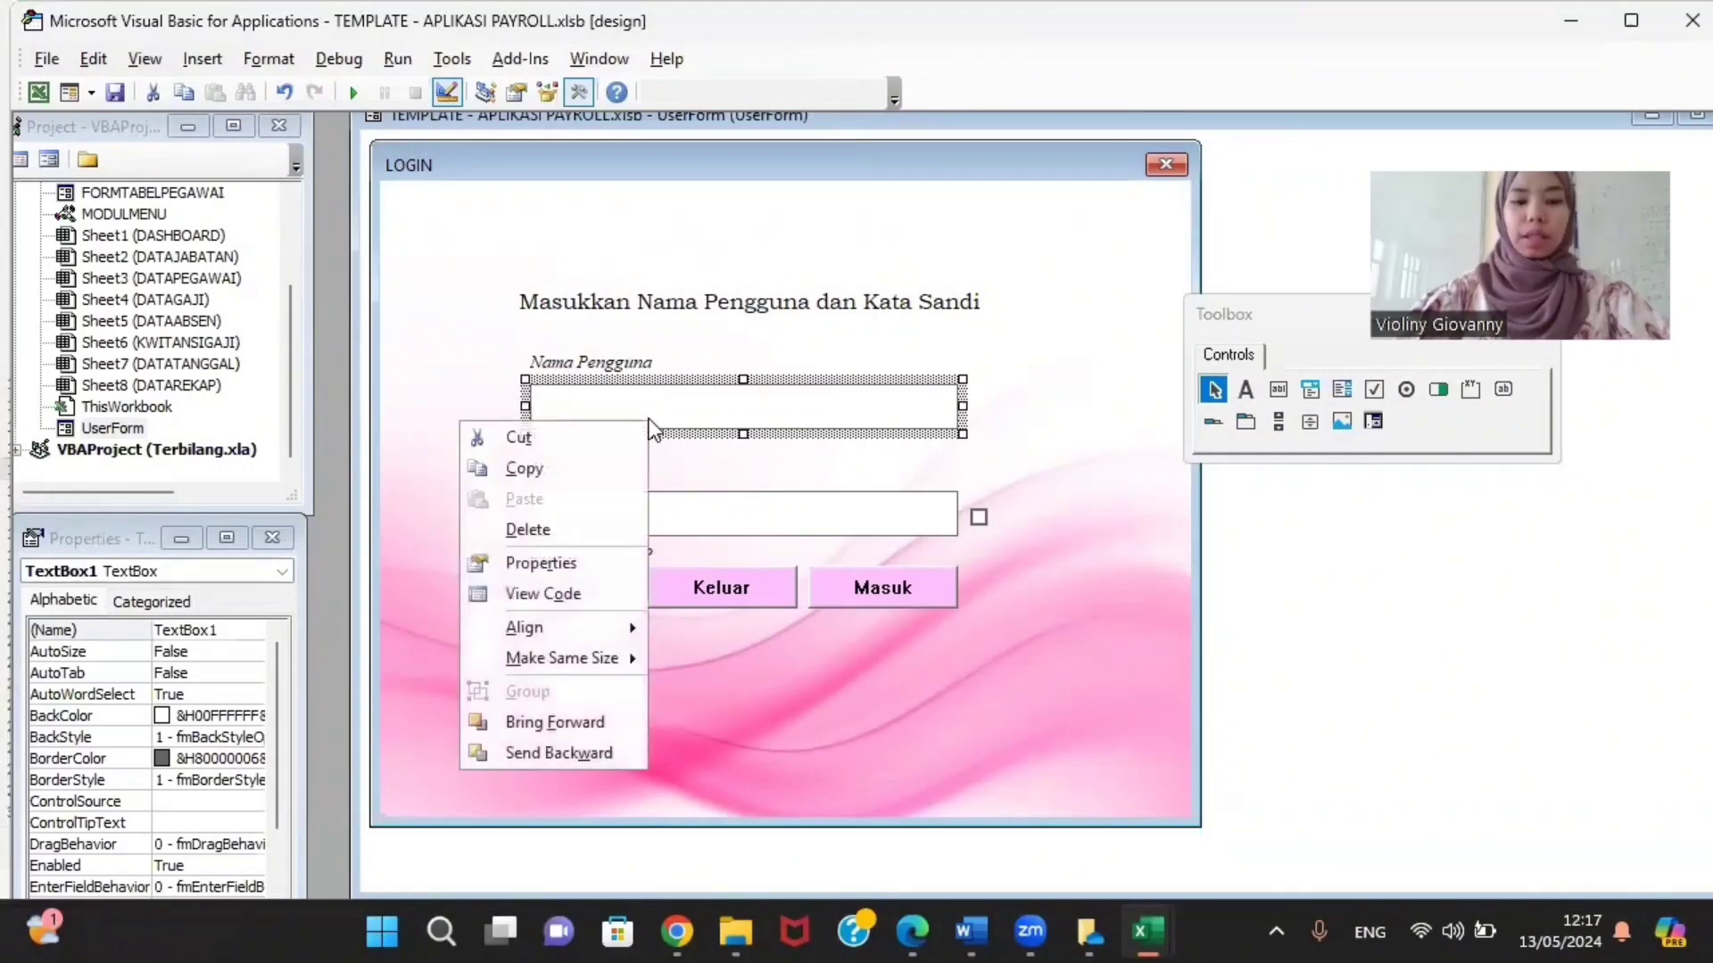
left_click(615, 460)
key("ctrl+v")
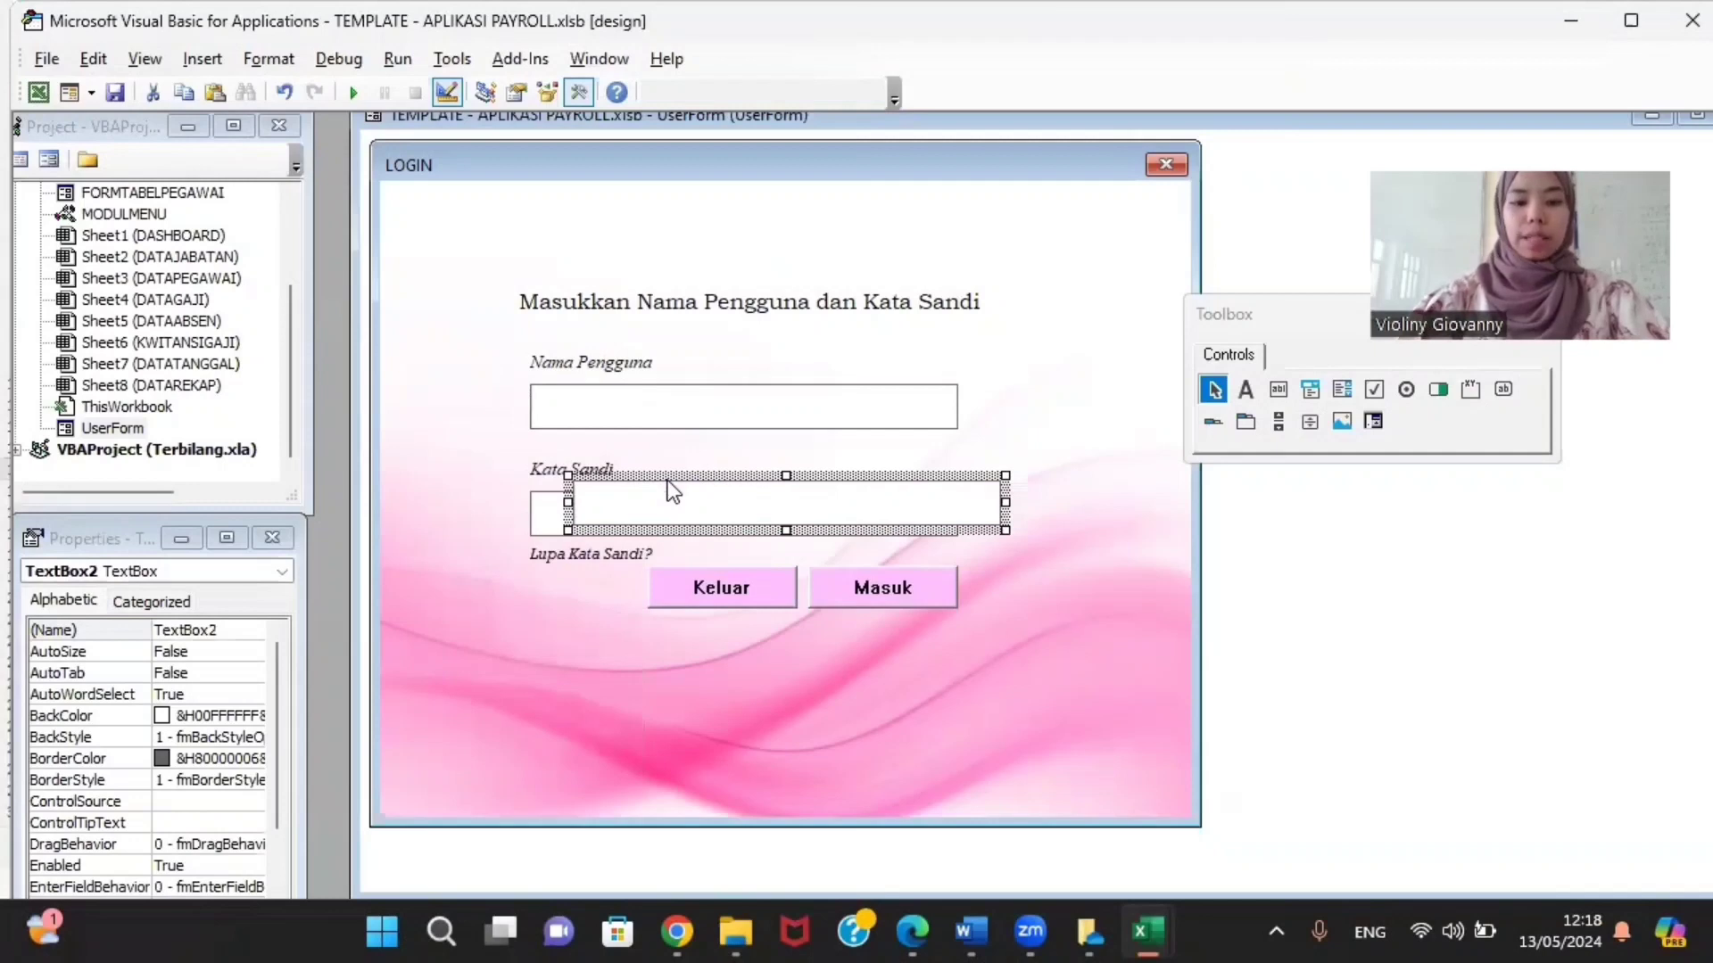
mouse_move(623, 520)
left_mouse_down()
mouse_move(608, 521)
mouse_move(628, 504)
left_mouse_up()
key("ctrl+z")
key("ctrl+z")
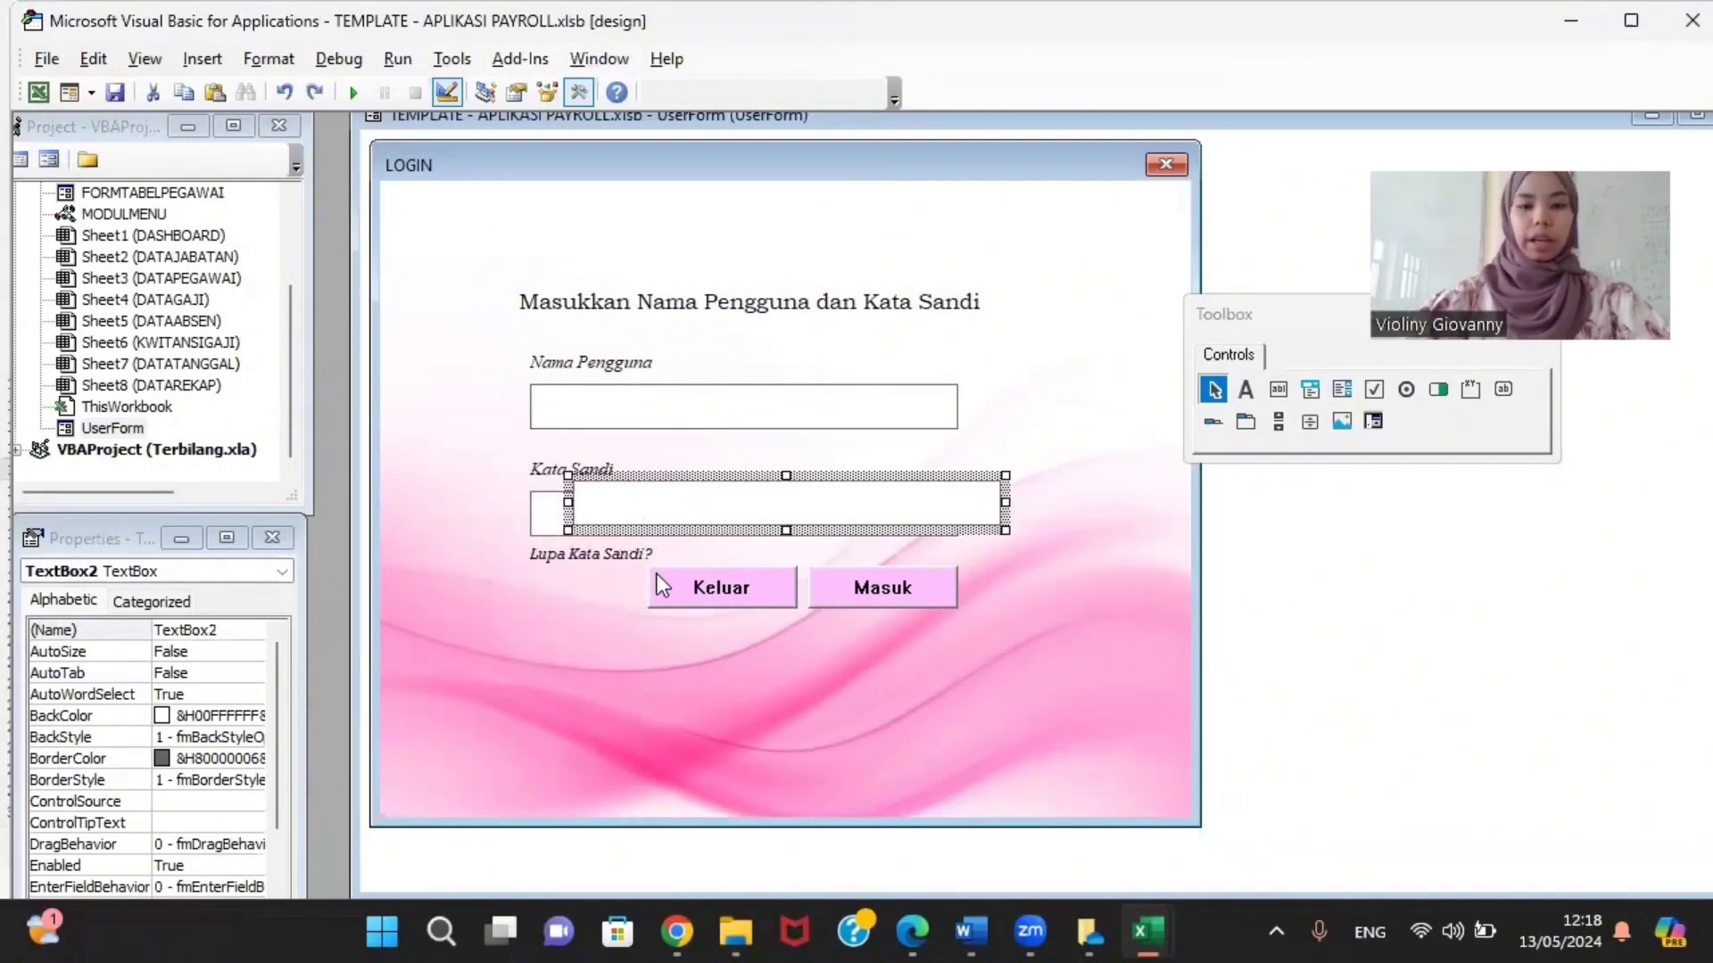
left_click(758, 515)
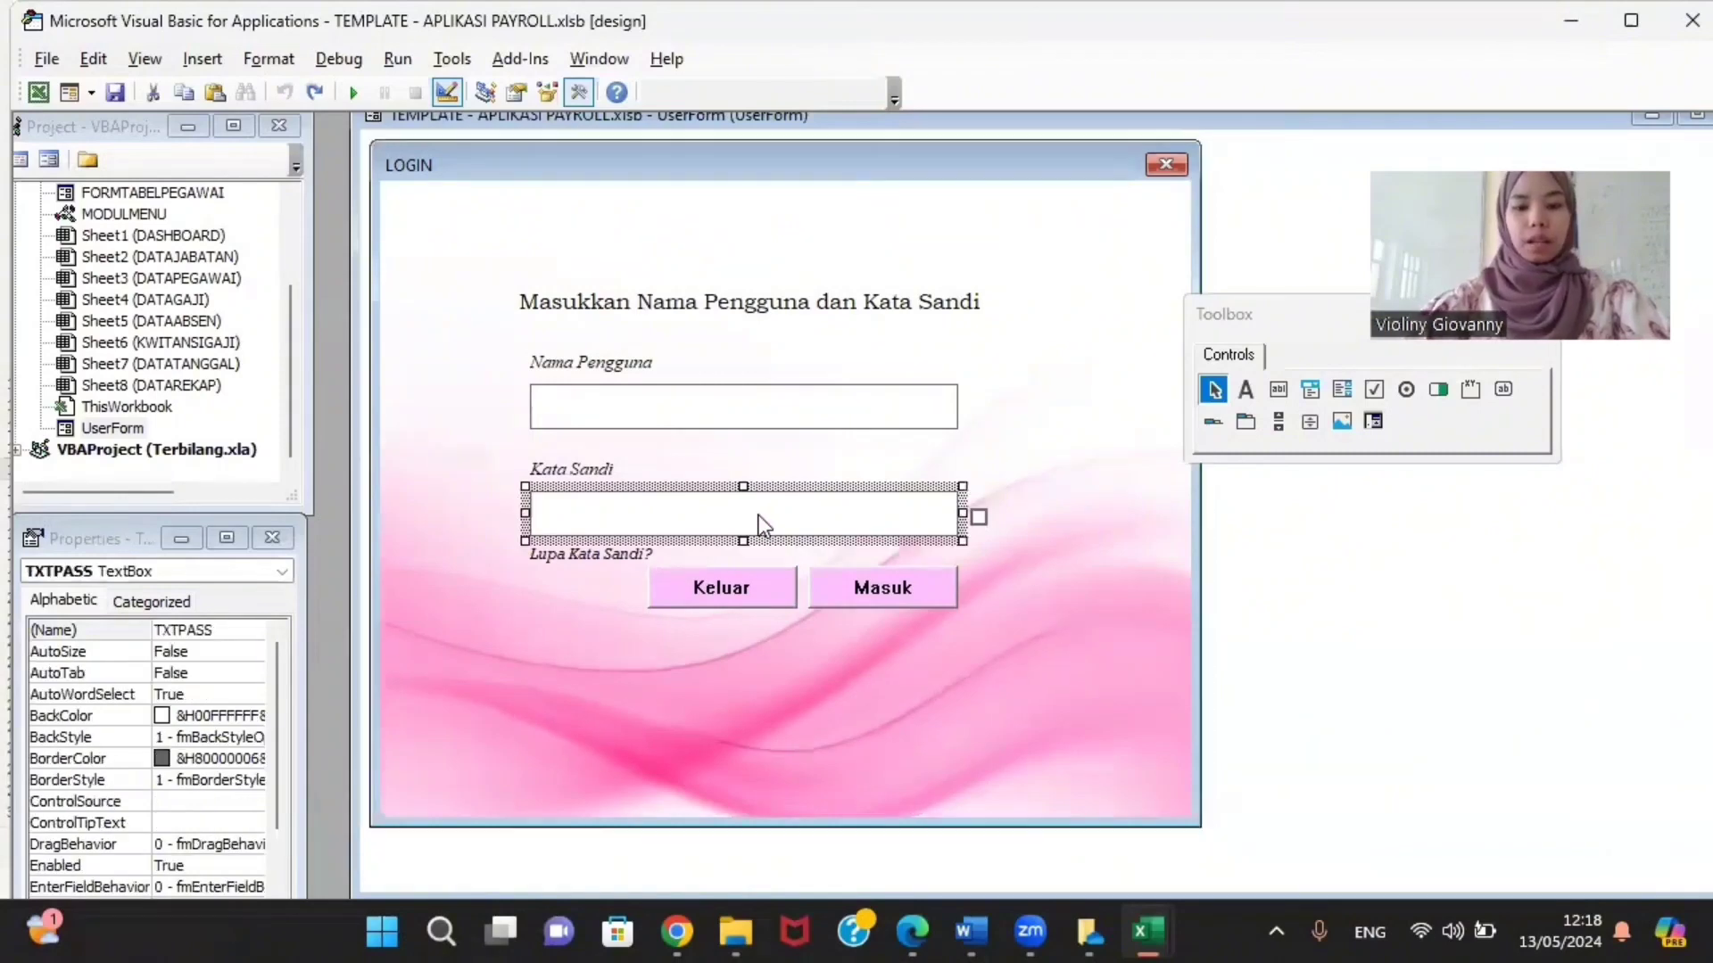
left_click(605, 477)
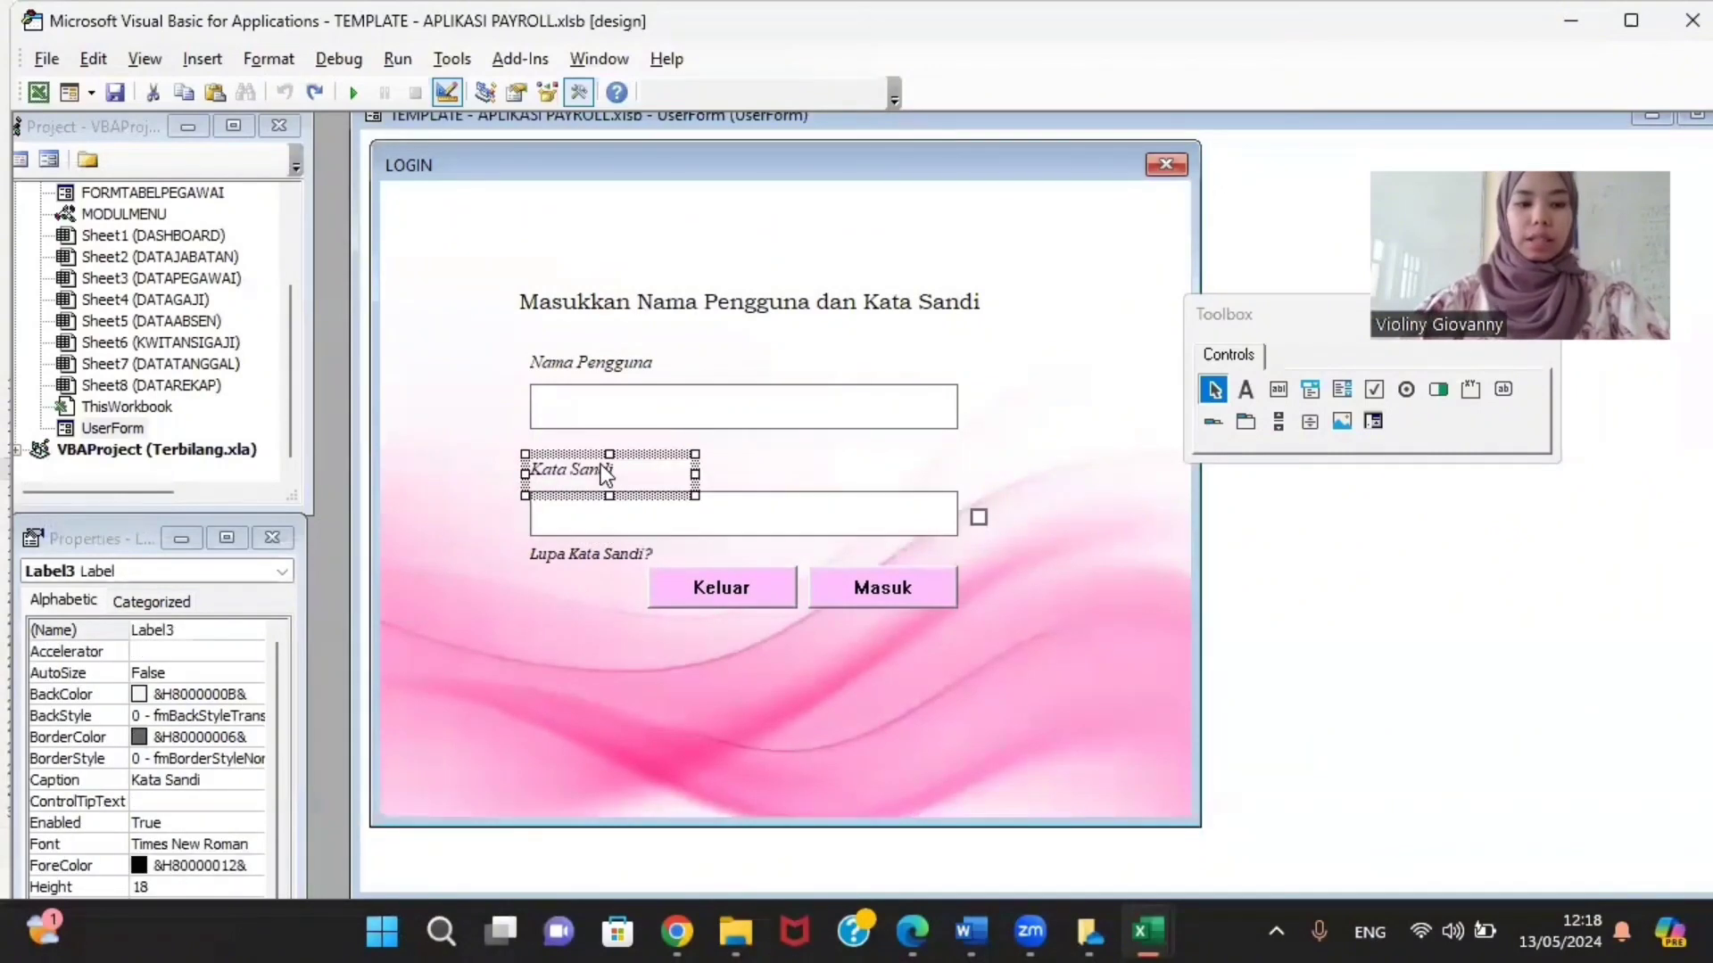
left_click(623, 518)
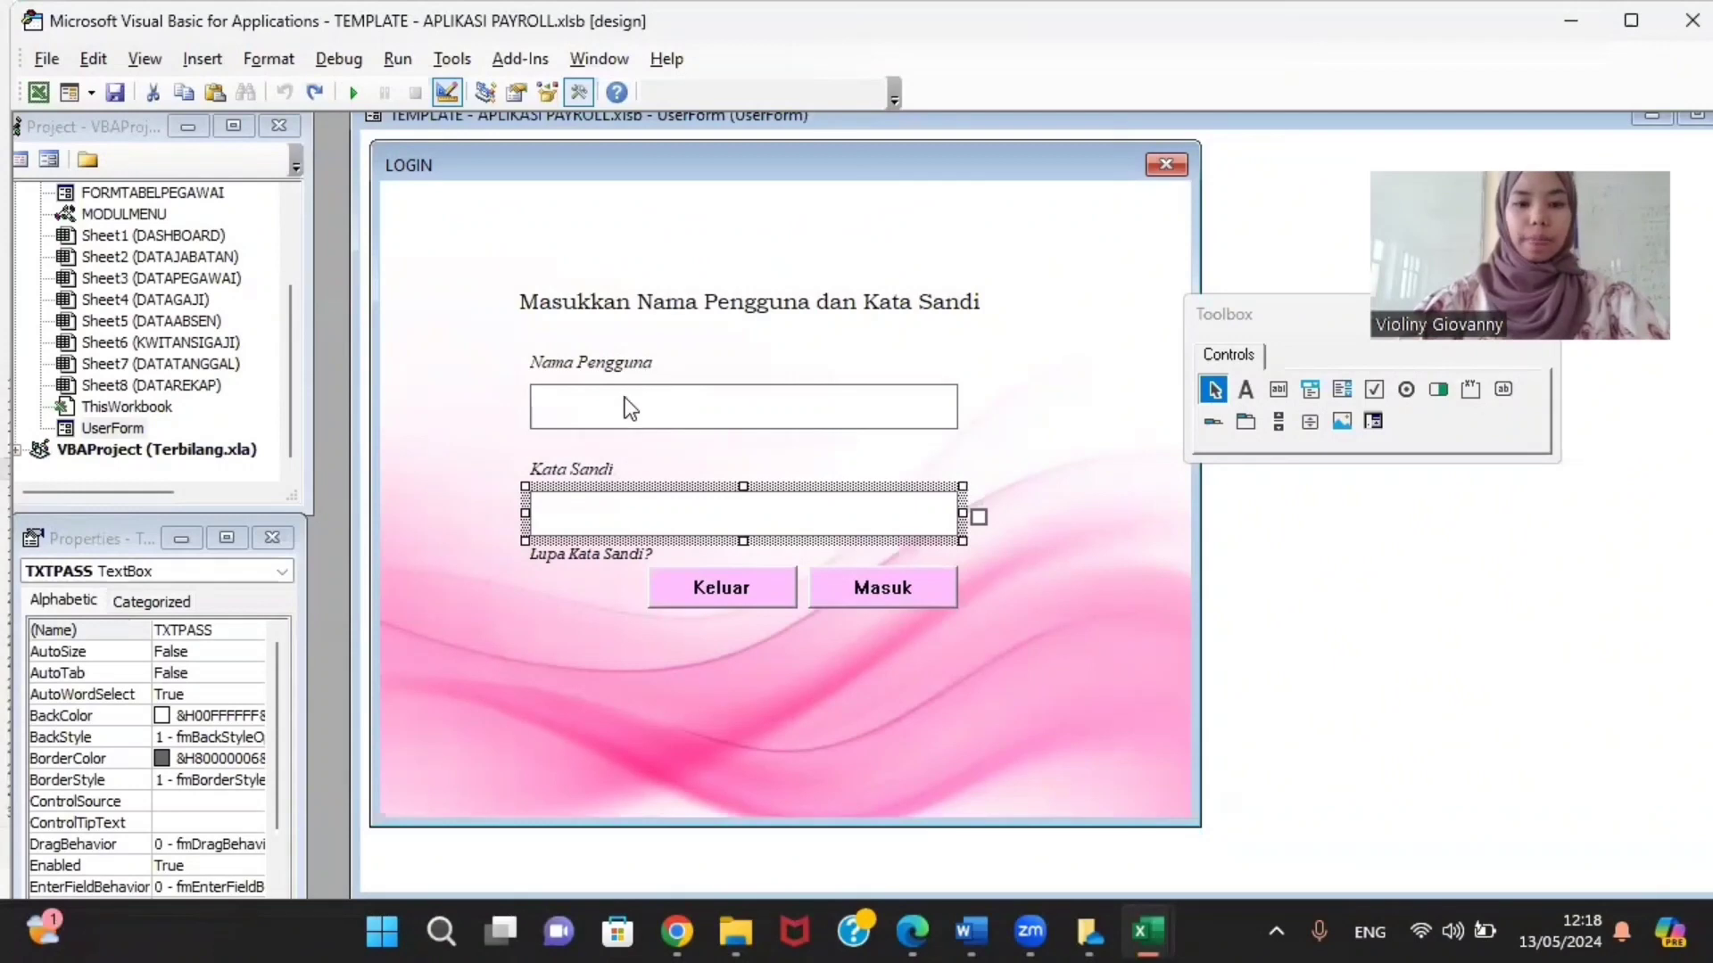
left_click(1276, 401)
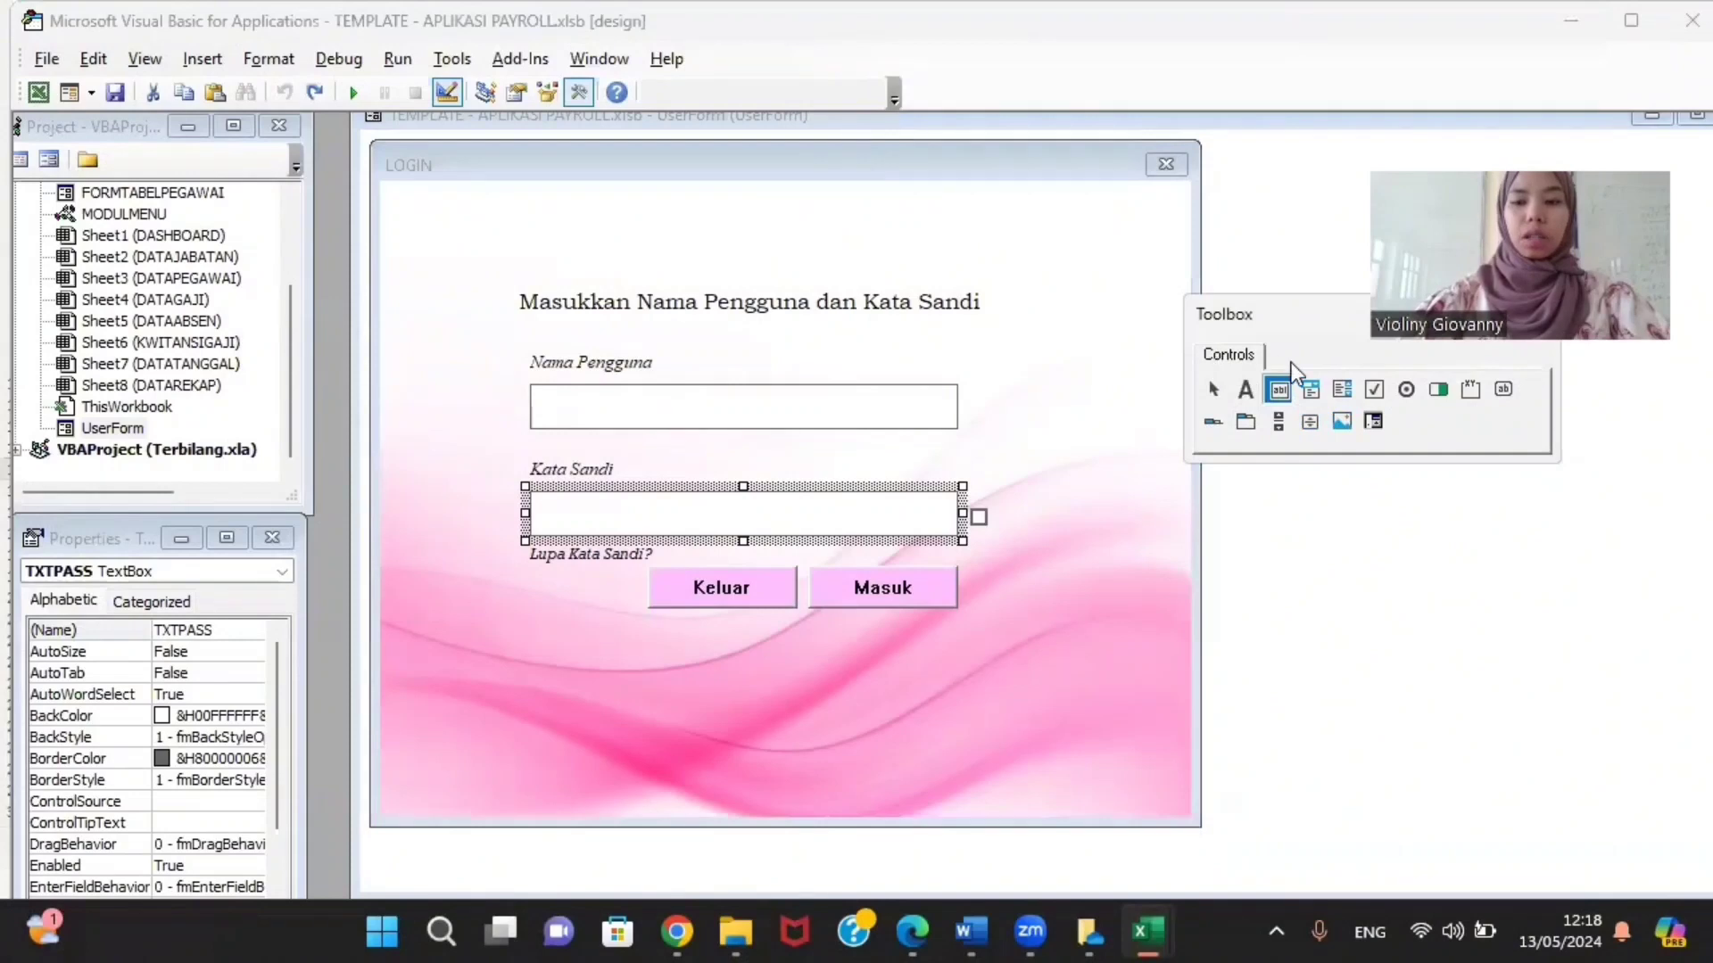
left_click(1214, 392)
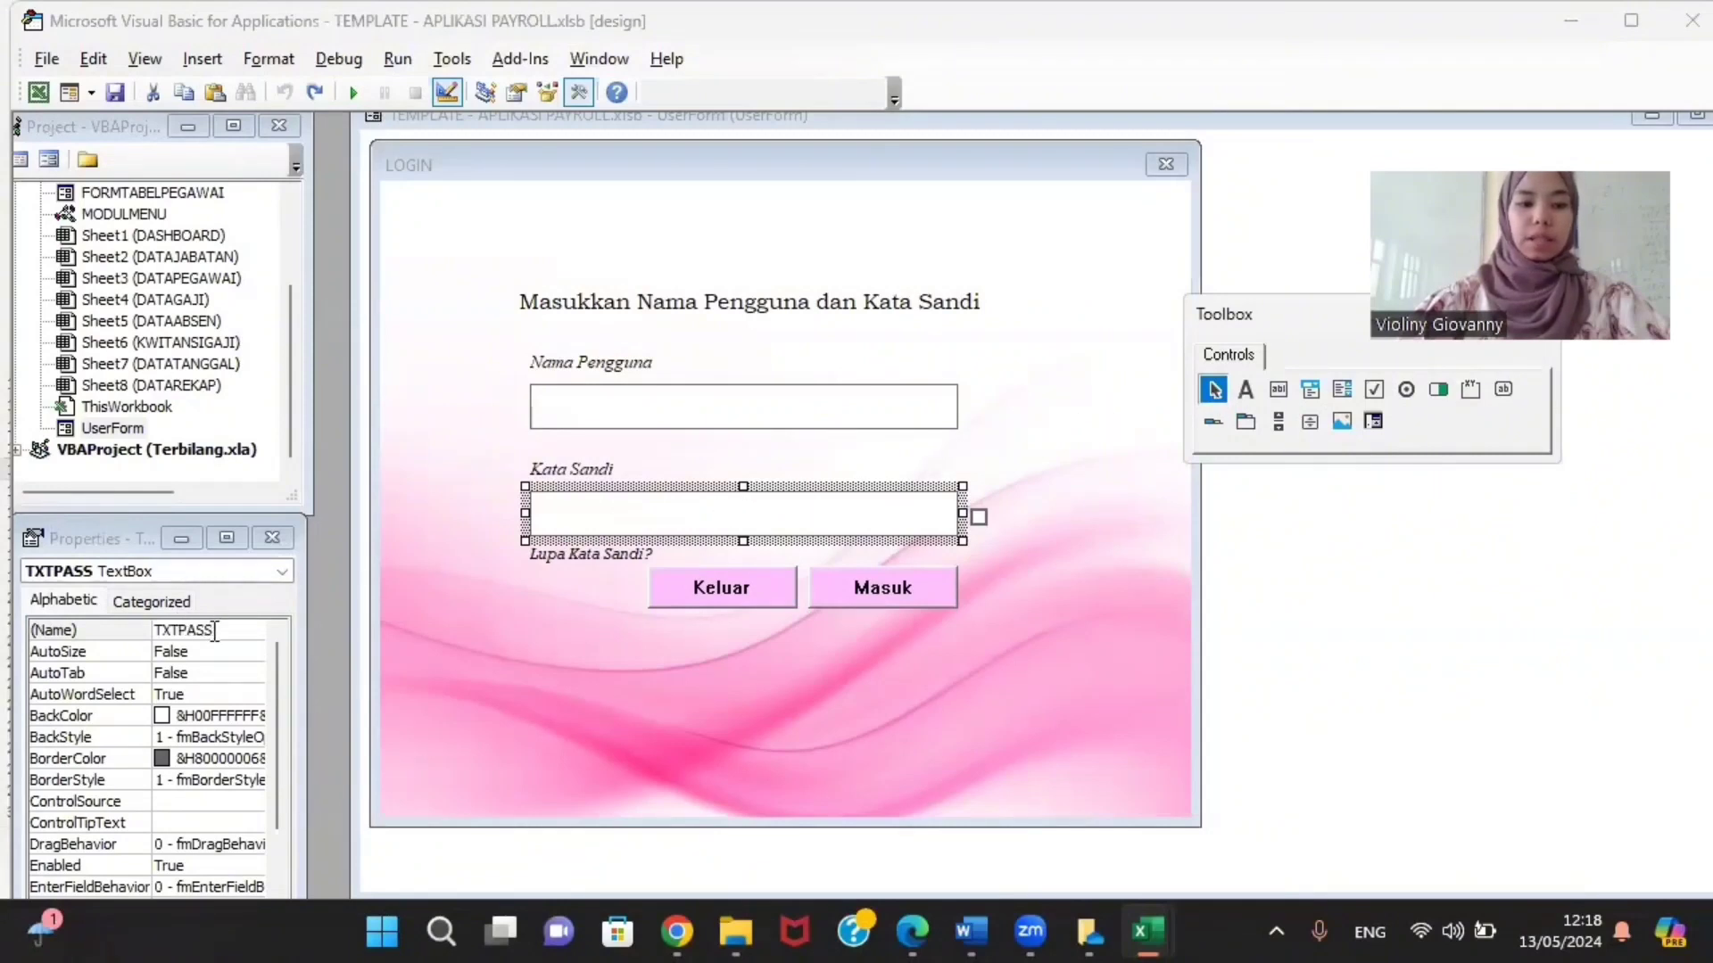
left_click(146, 631)
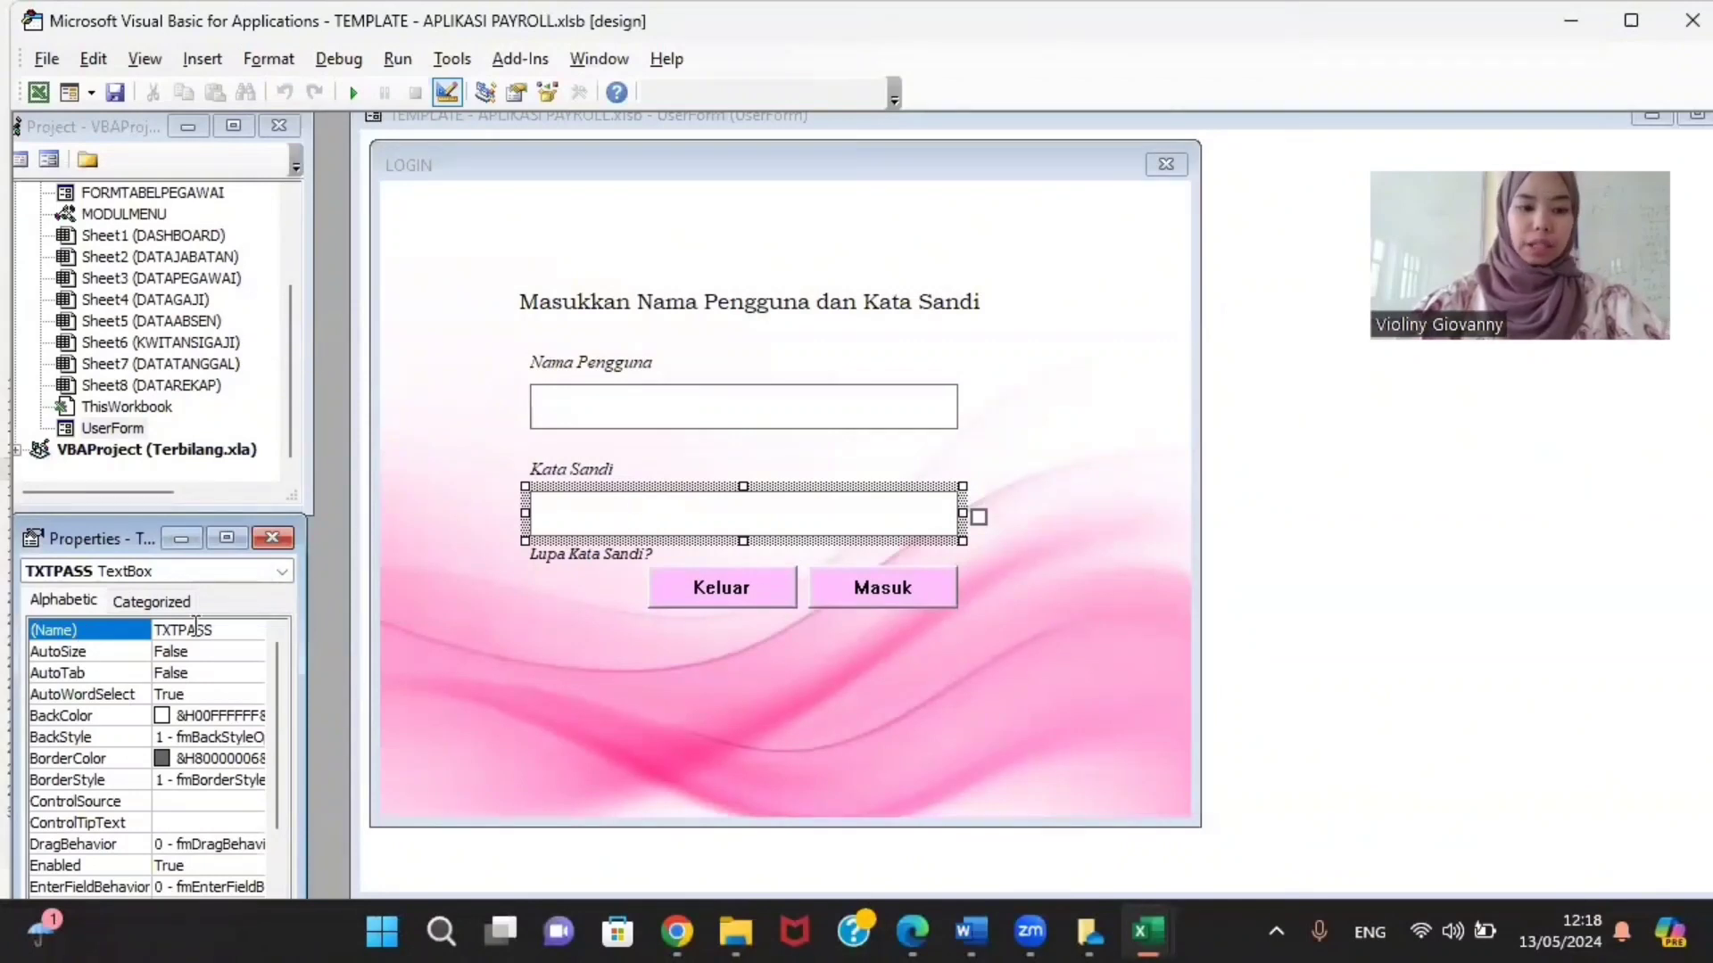
left_click_drag(175, 630, 154, 630)
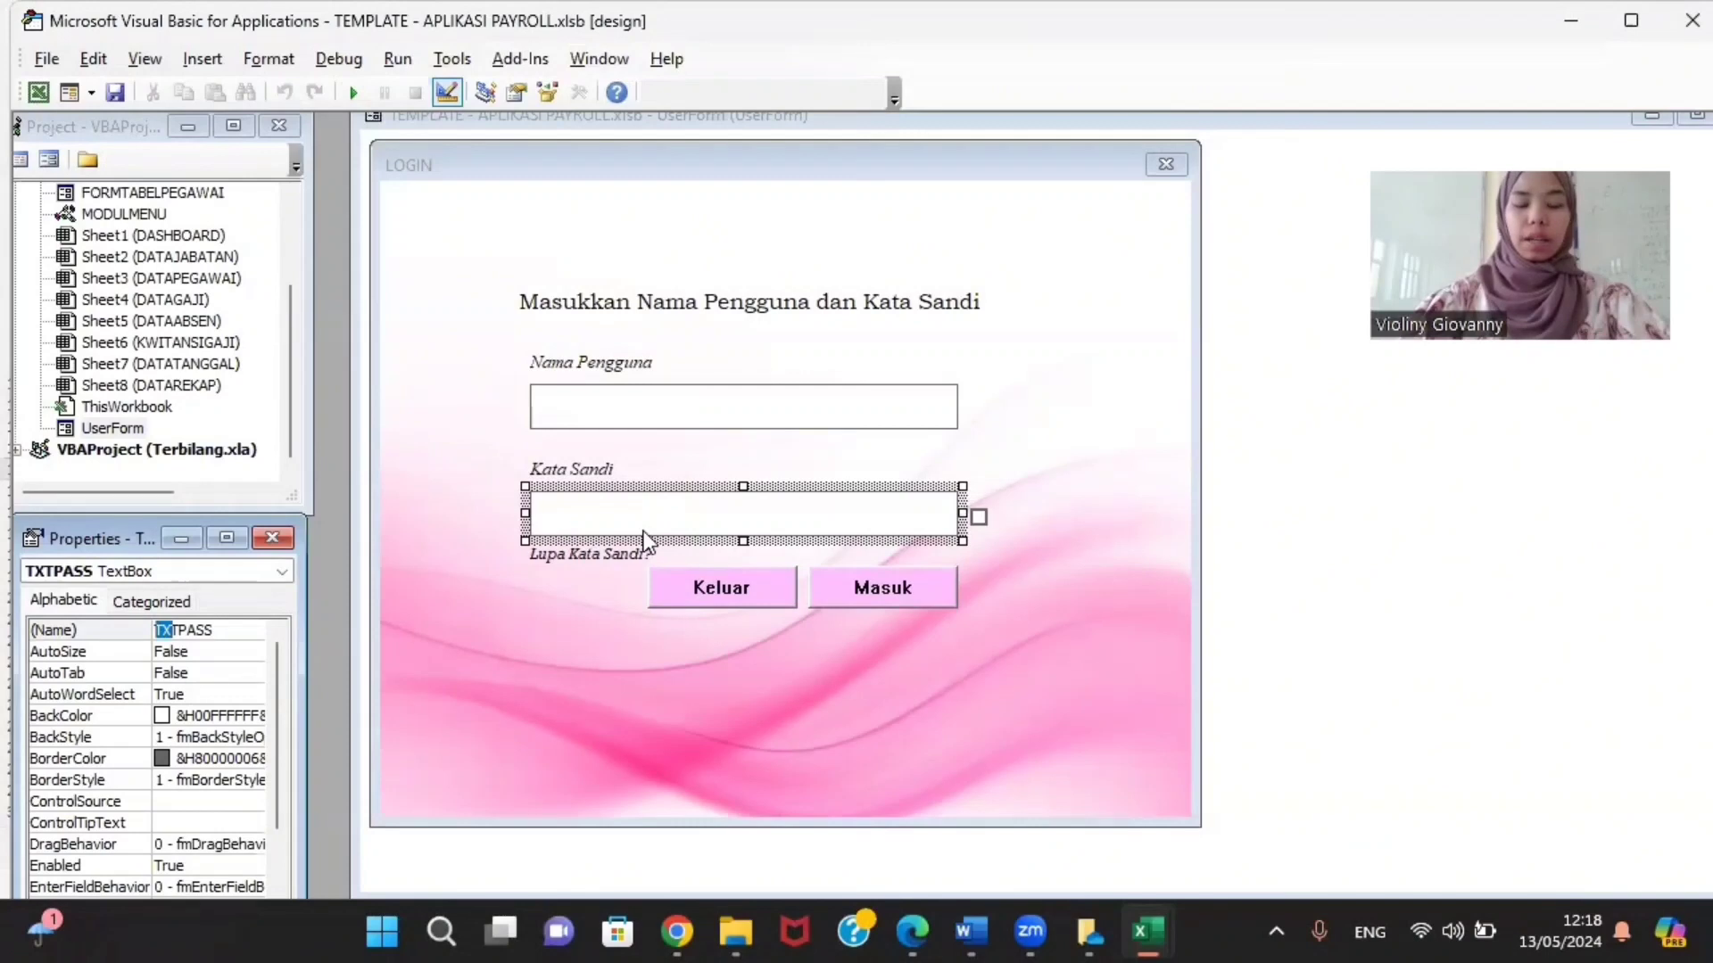
left_click(612, 550)
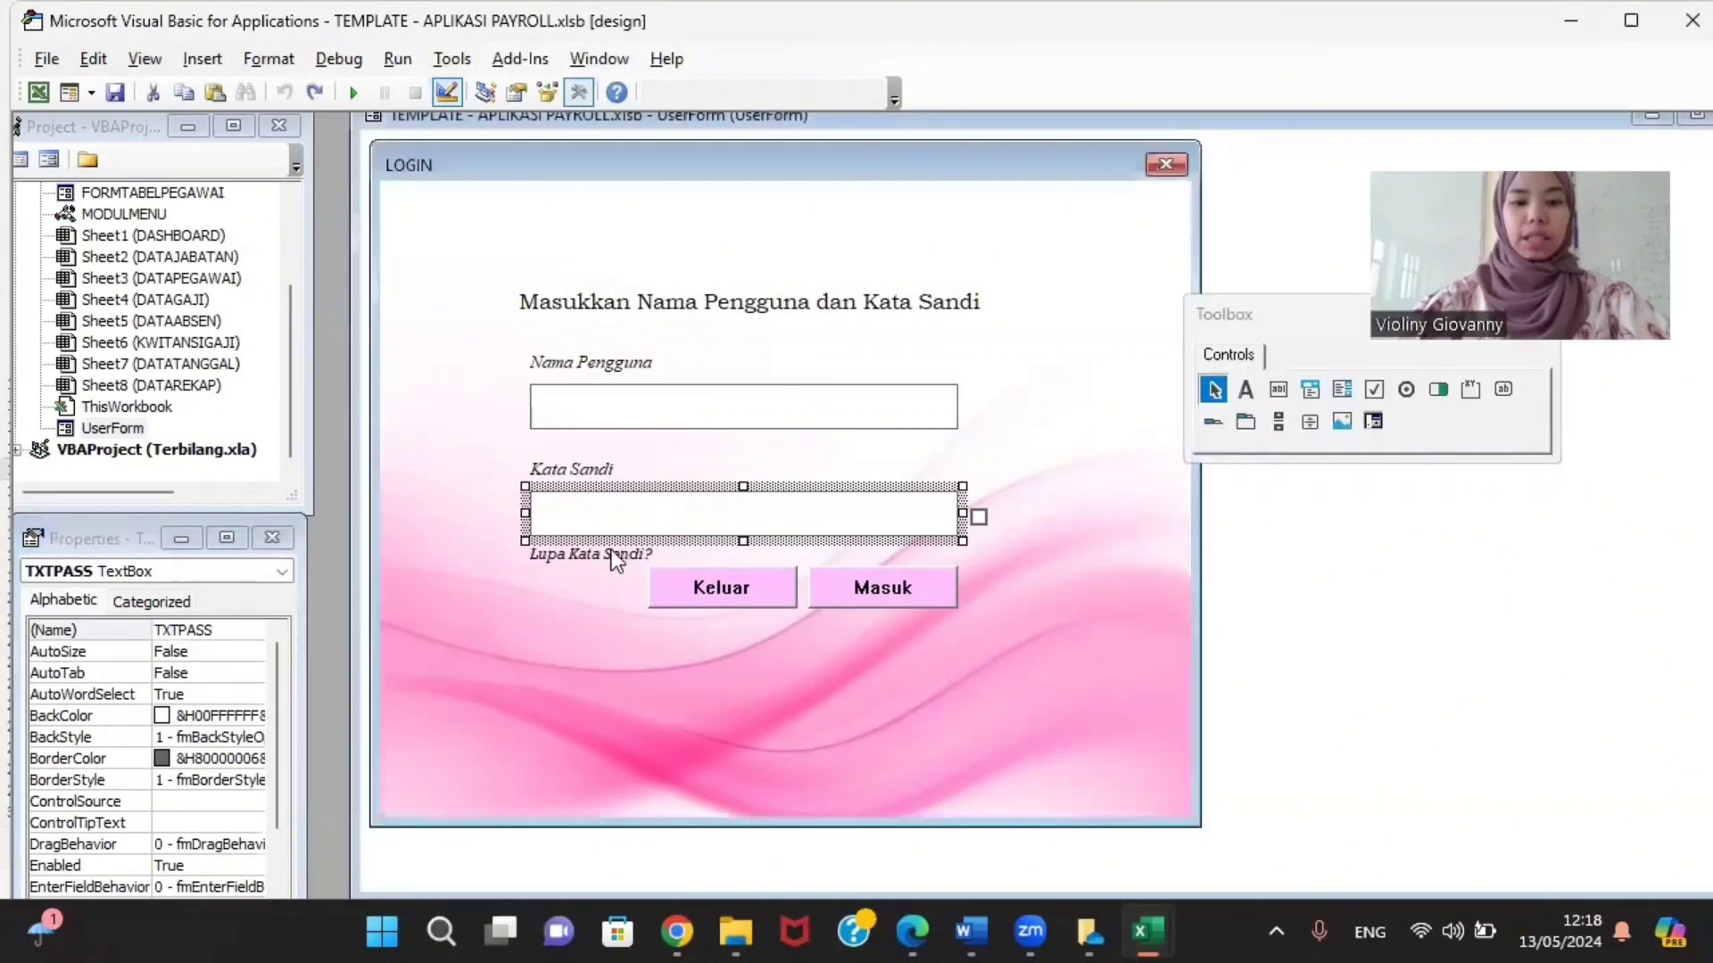
left_click(609, 555)
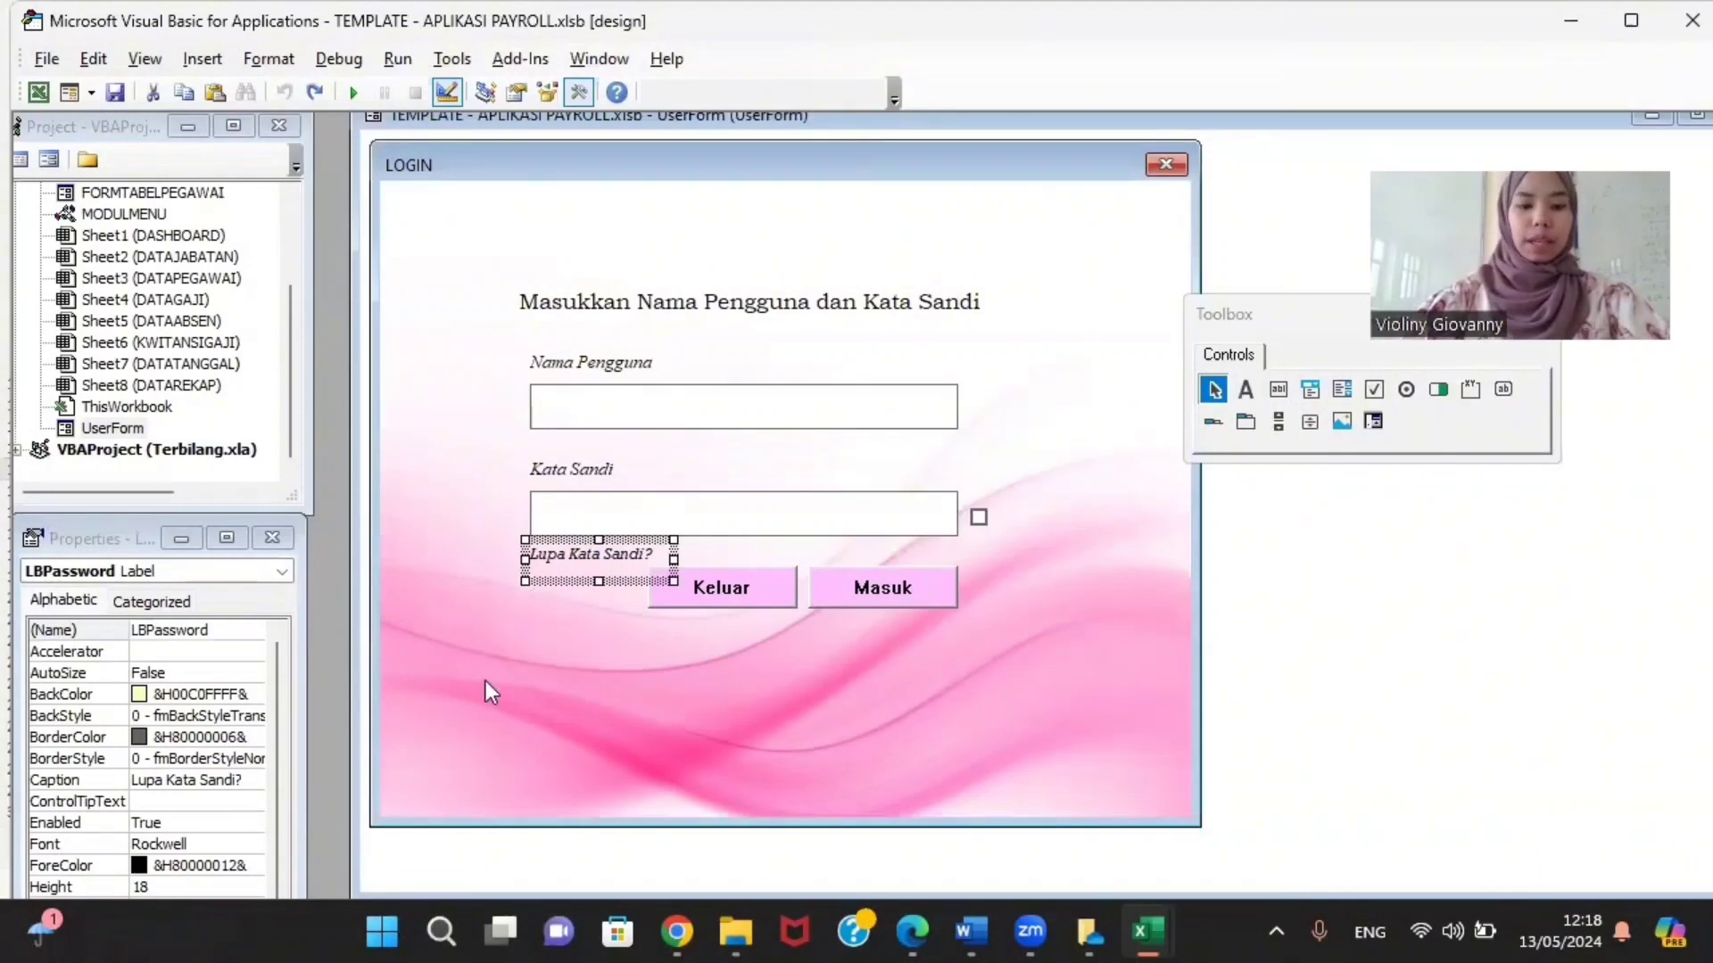
left_click(746, 591)
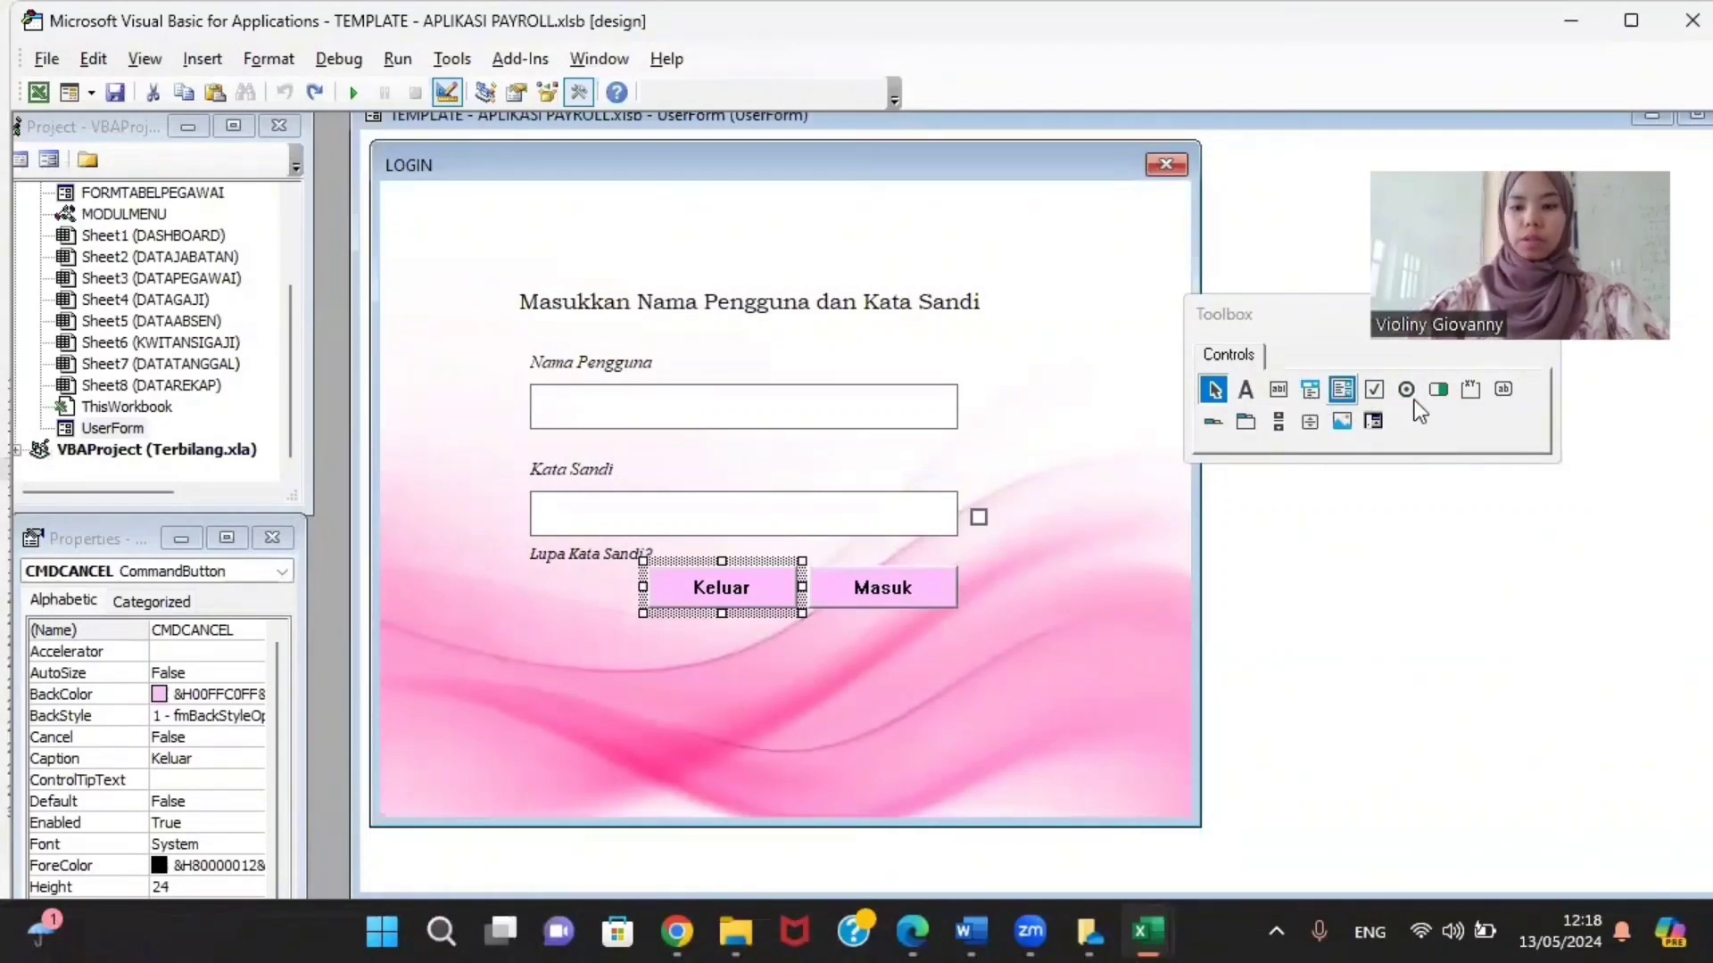
left_click(1502, 393)
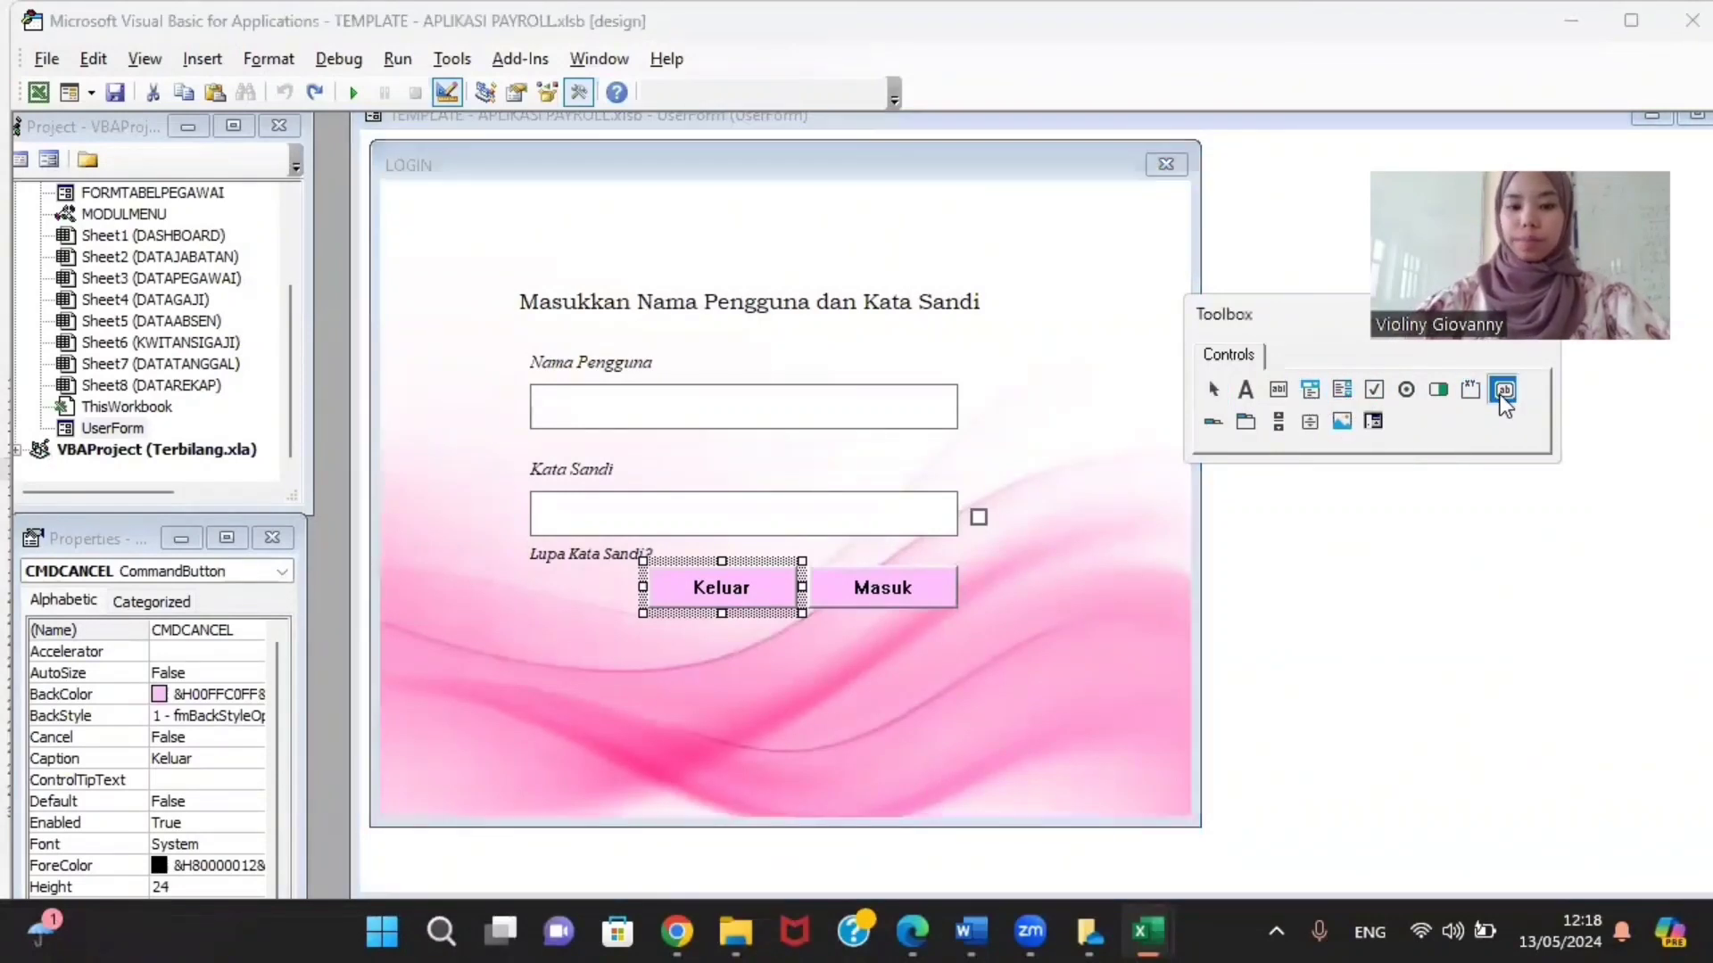
mouse_move(664, 654)
left_mouse_down()
mouse_move(815, 699)
mouse_move(803, 710)
left_mouse_up()
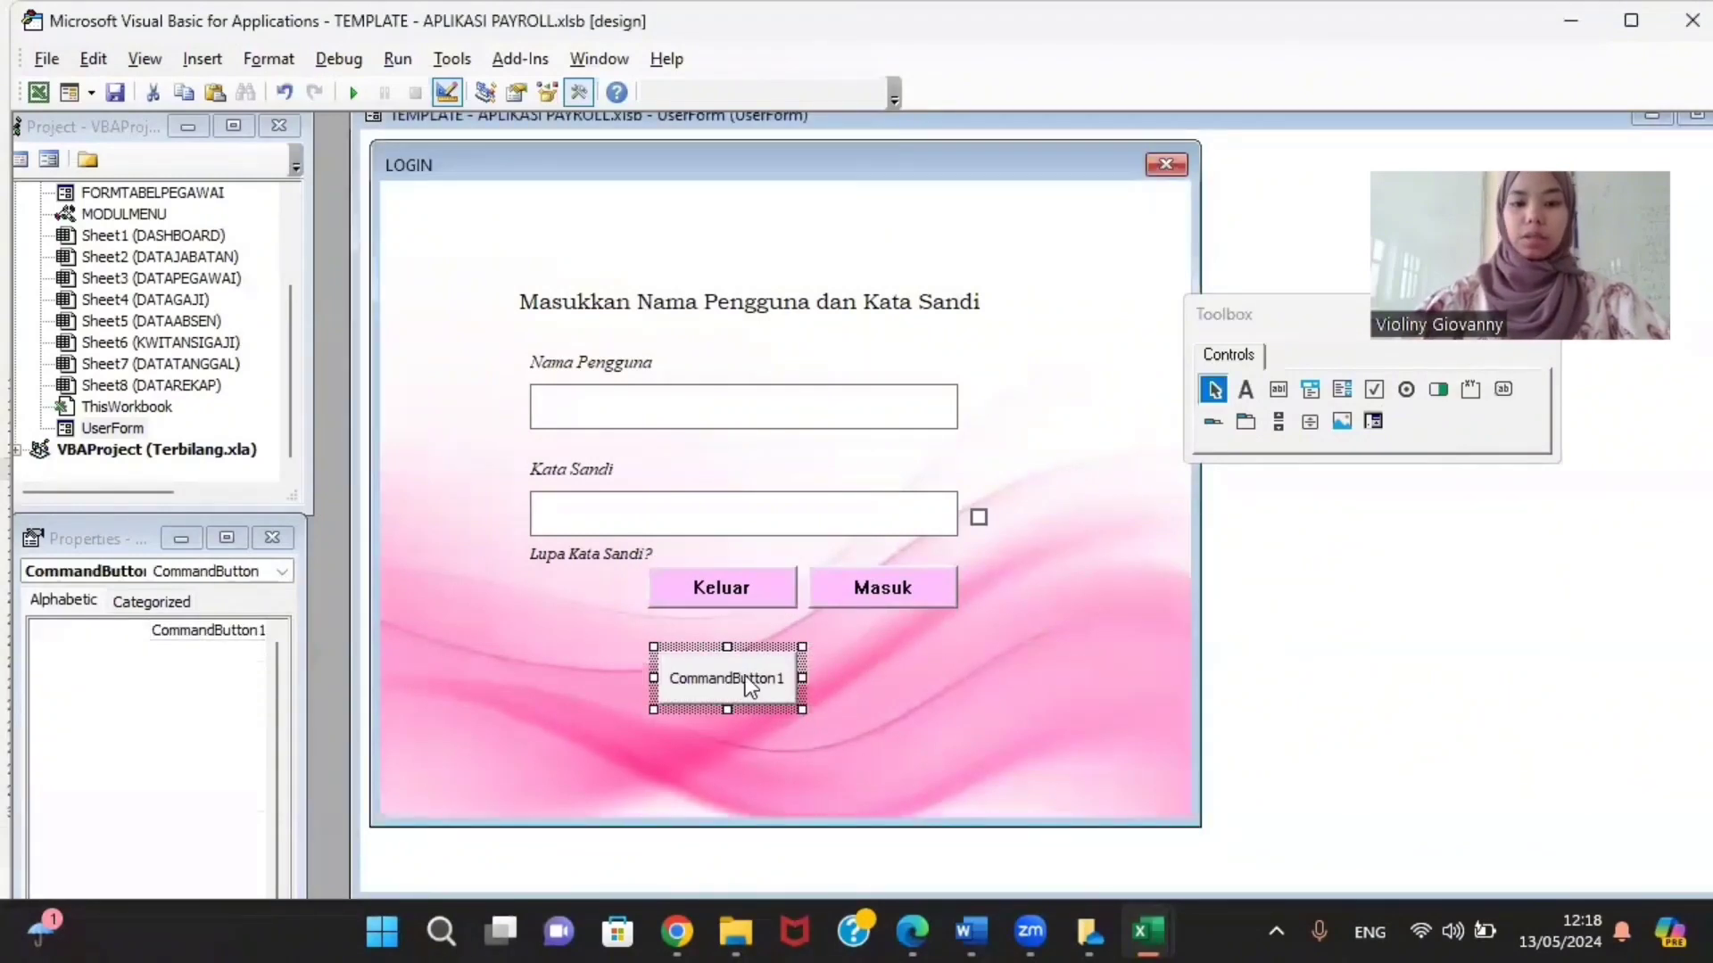
double_click(746, 676)
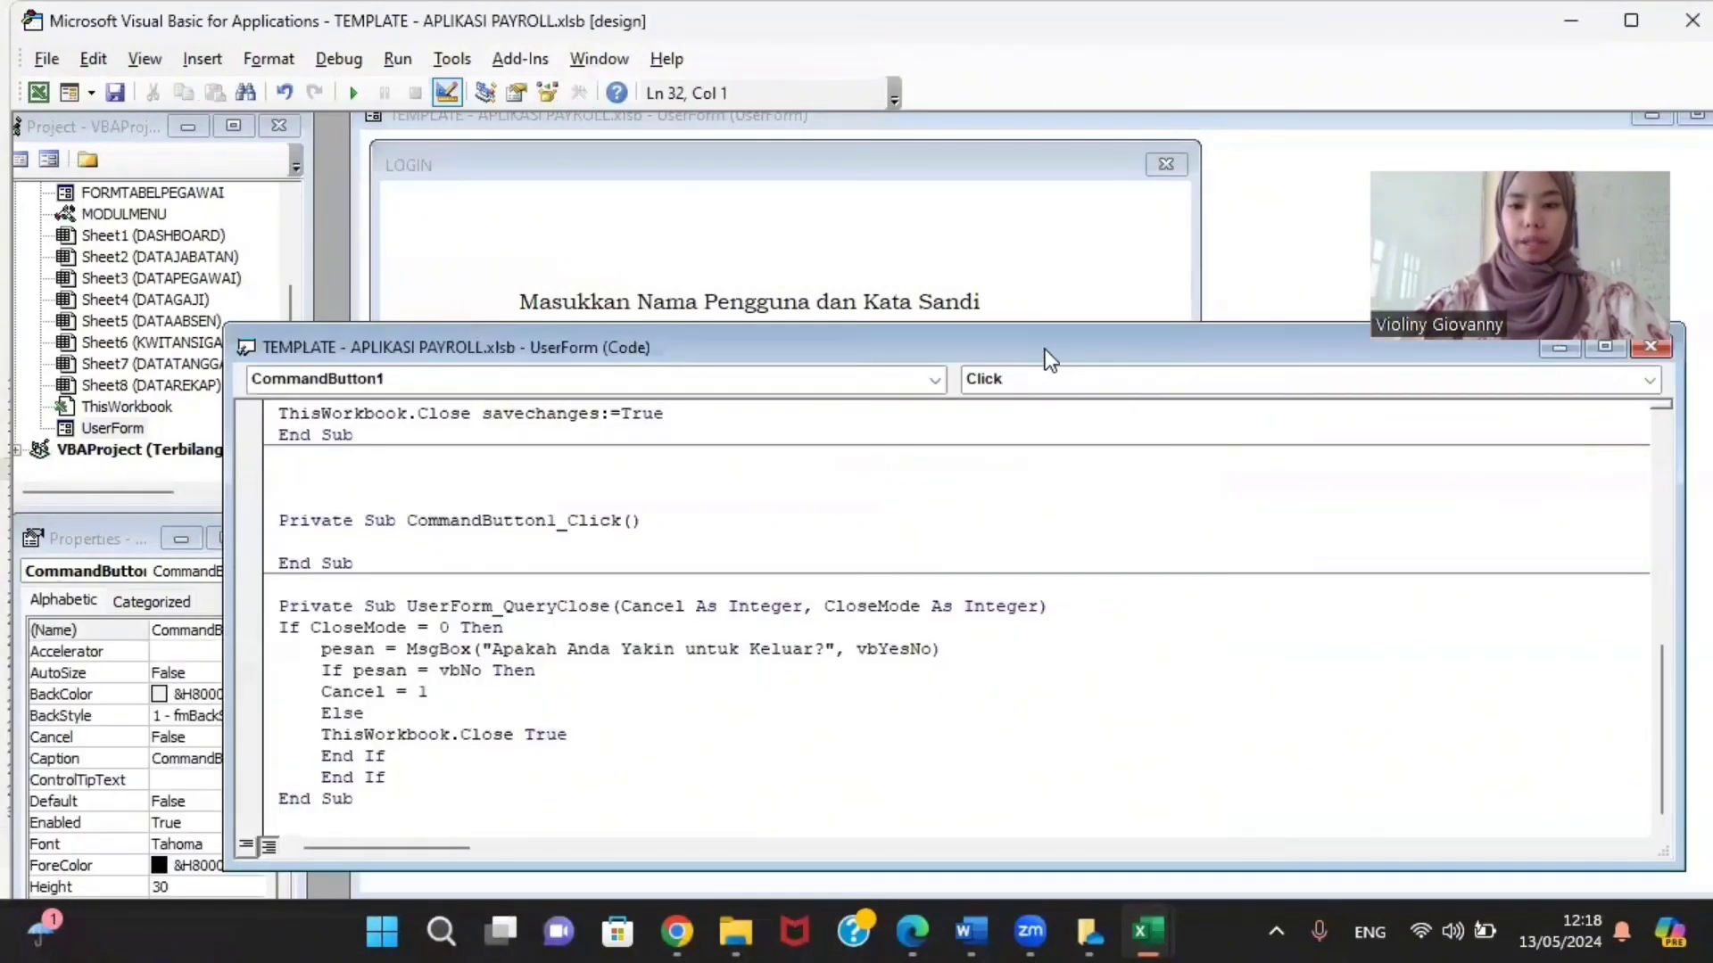
left_click_drag(1045, 350, 536, 309)
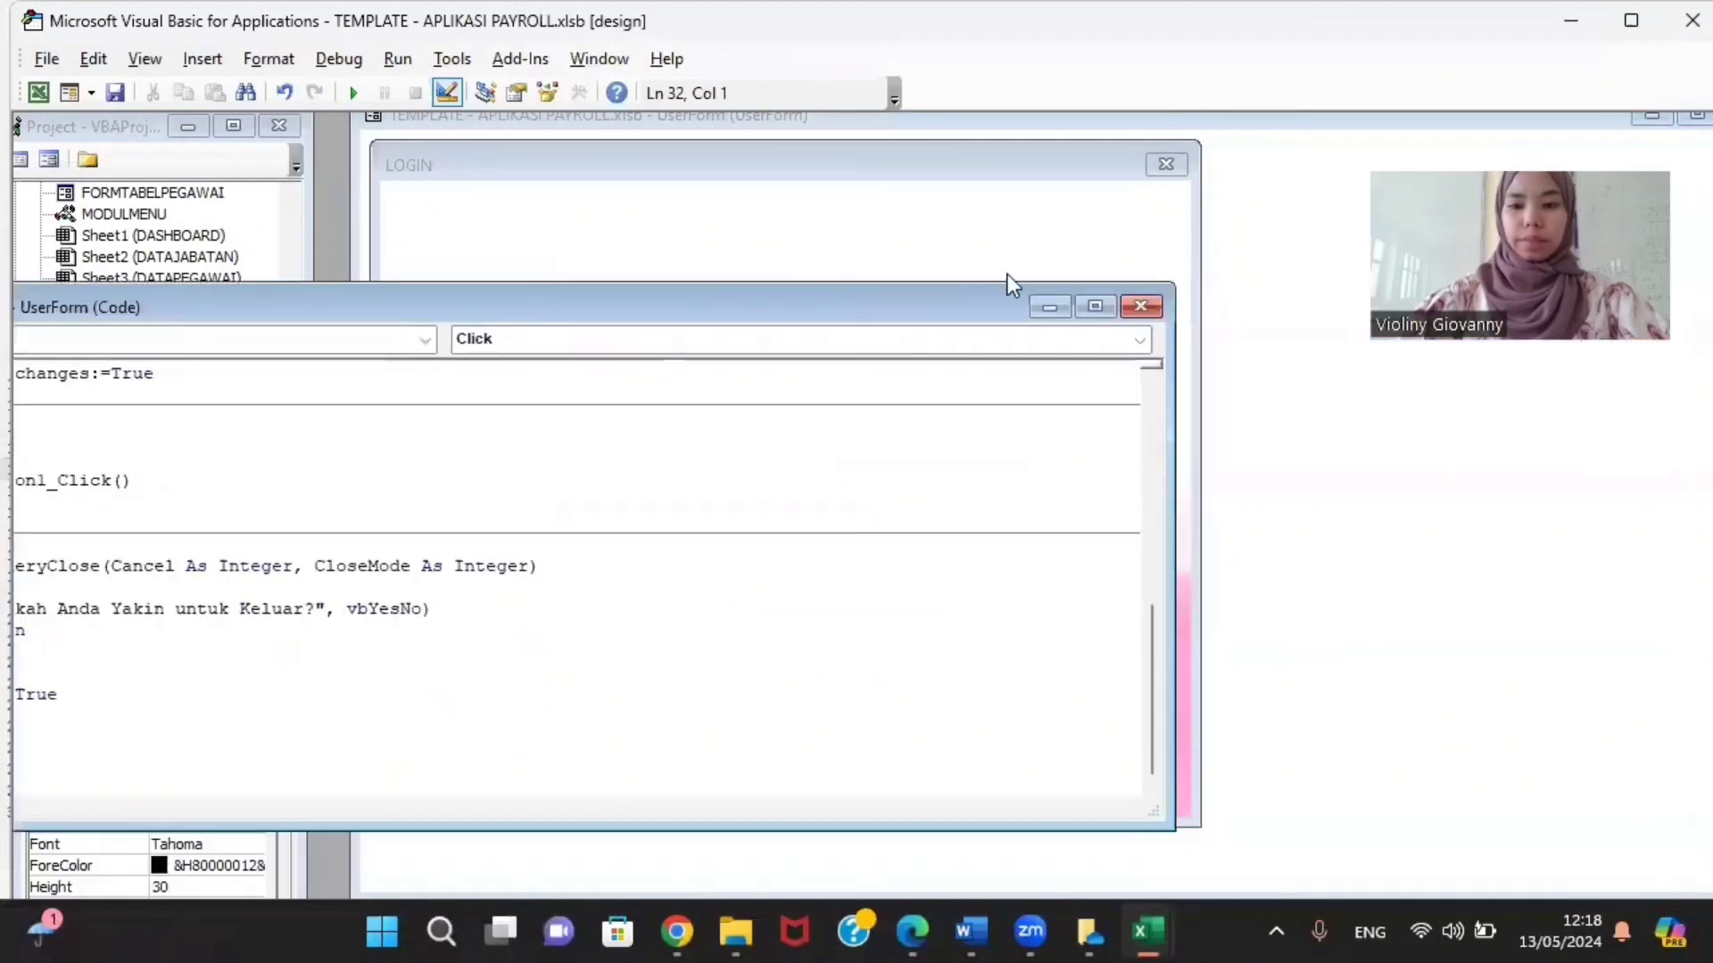
left_click(1141, 307)
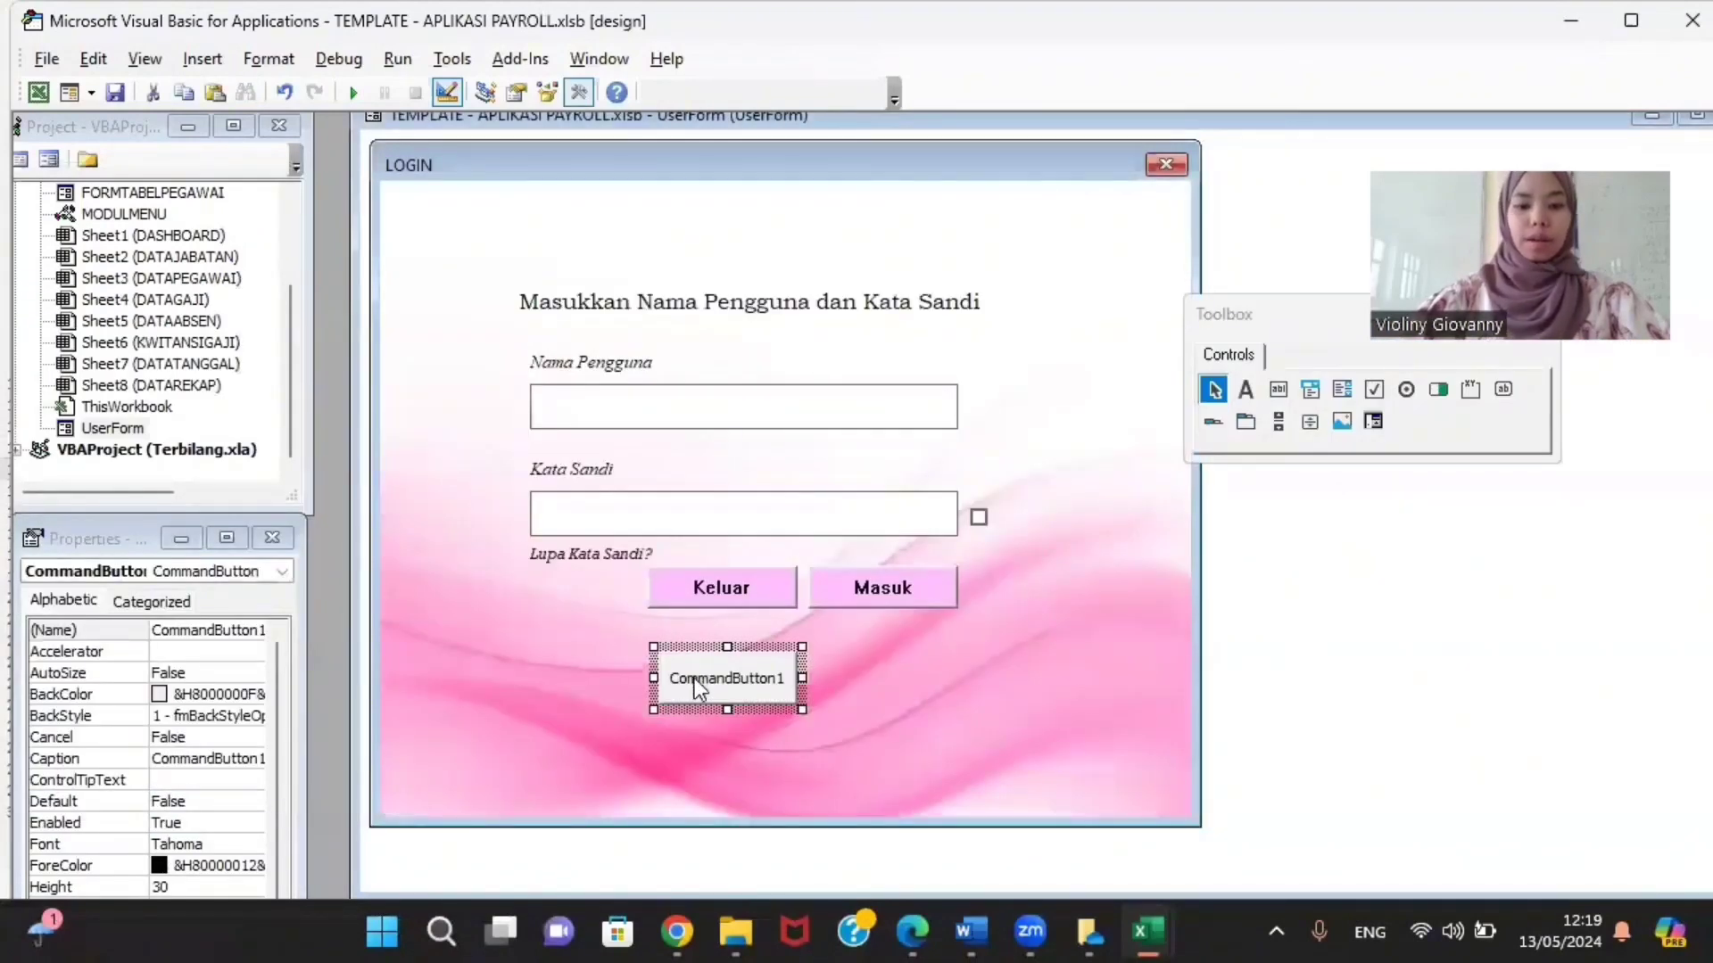
left_click(207, 758)
mouse_move(206, 758)
left_mouse_down()
mouse_move(134, 775)
mouse_move(230, 777)
left_mouse_up()
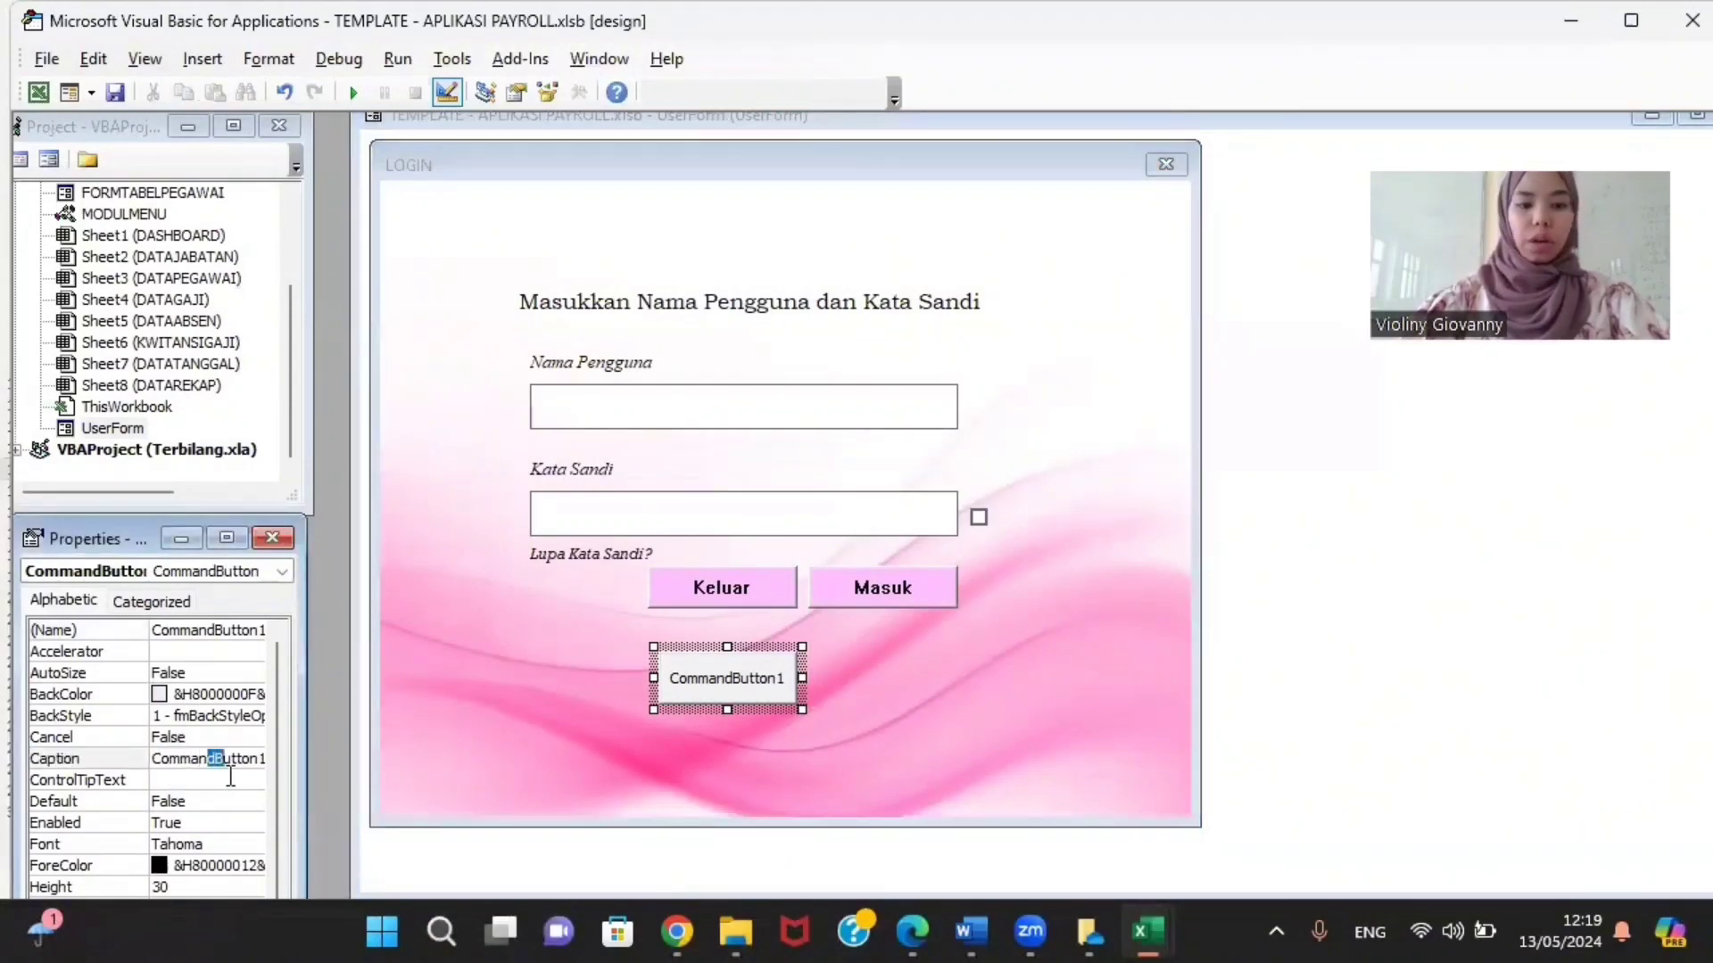
left_click(250, 778)
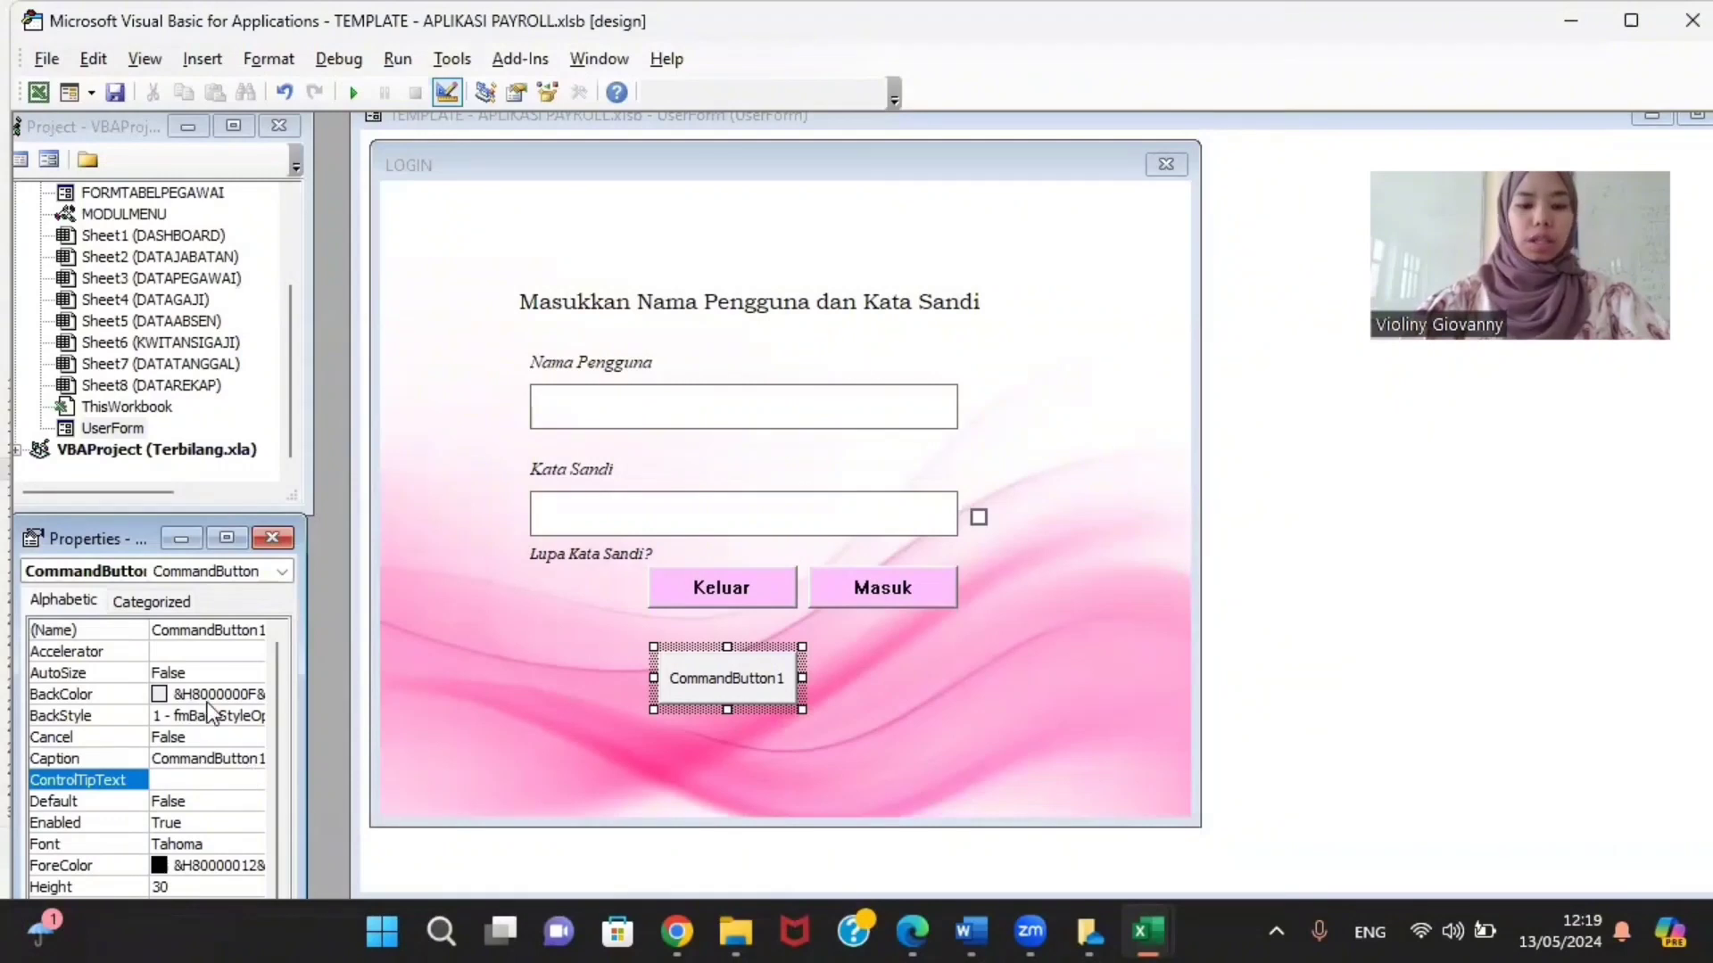
left_click(178, 694)
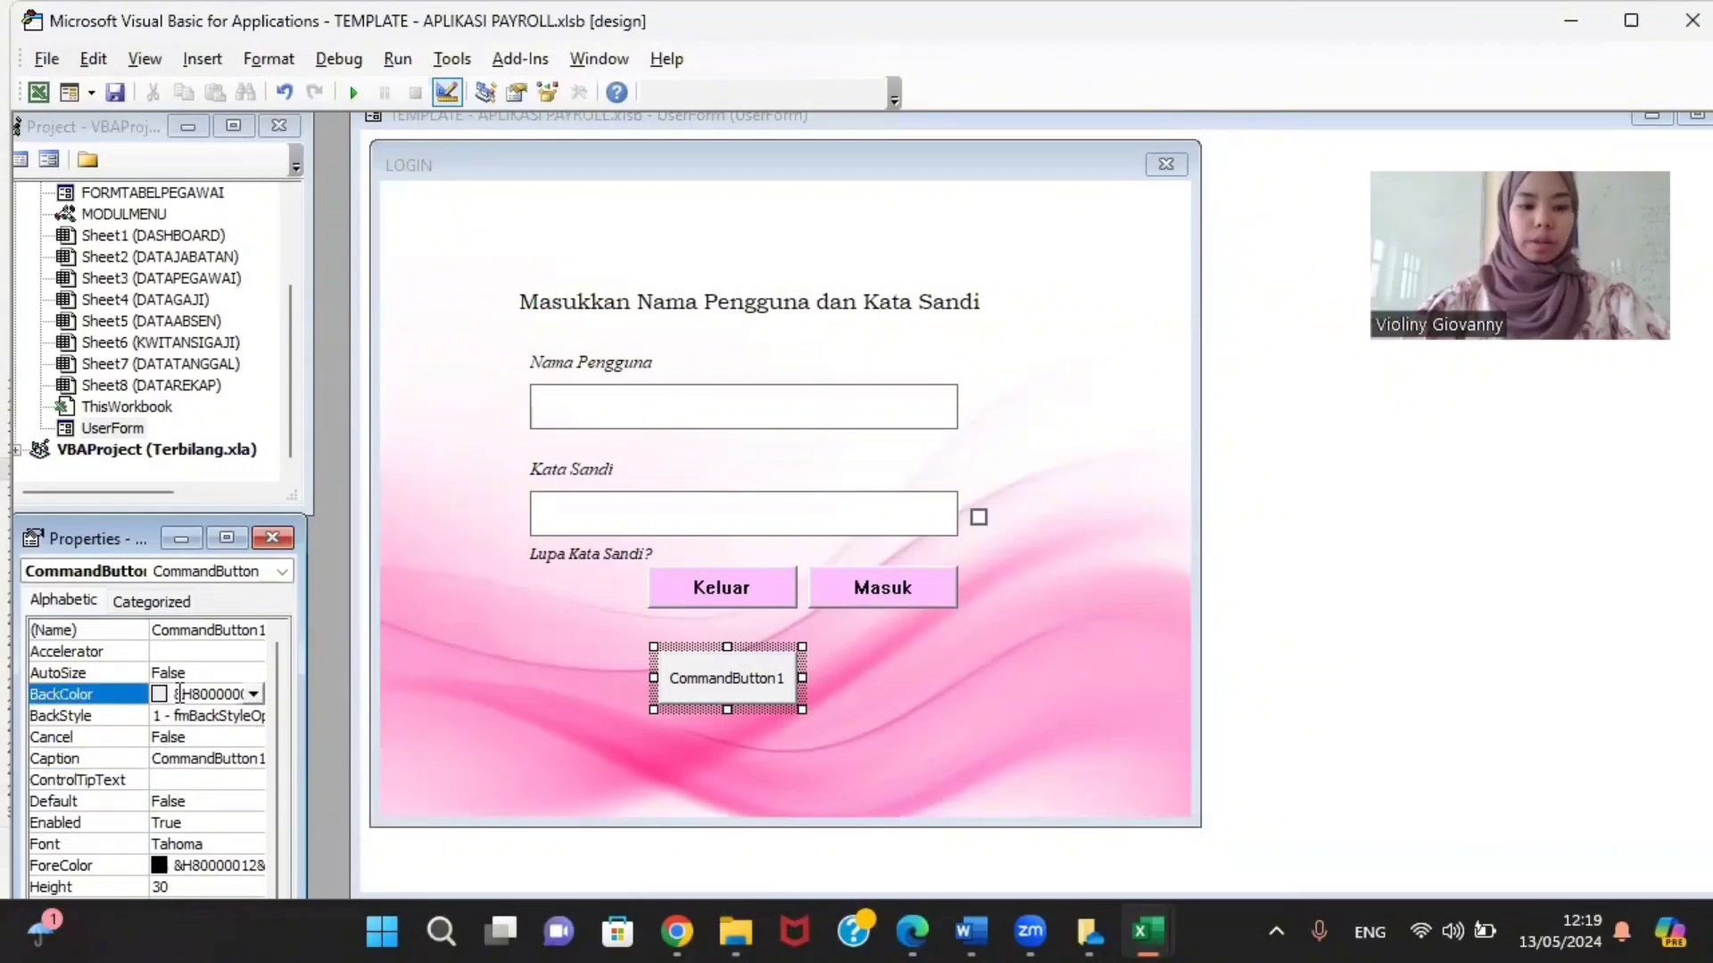
left_click(253, 693)
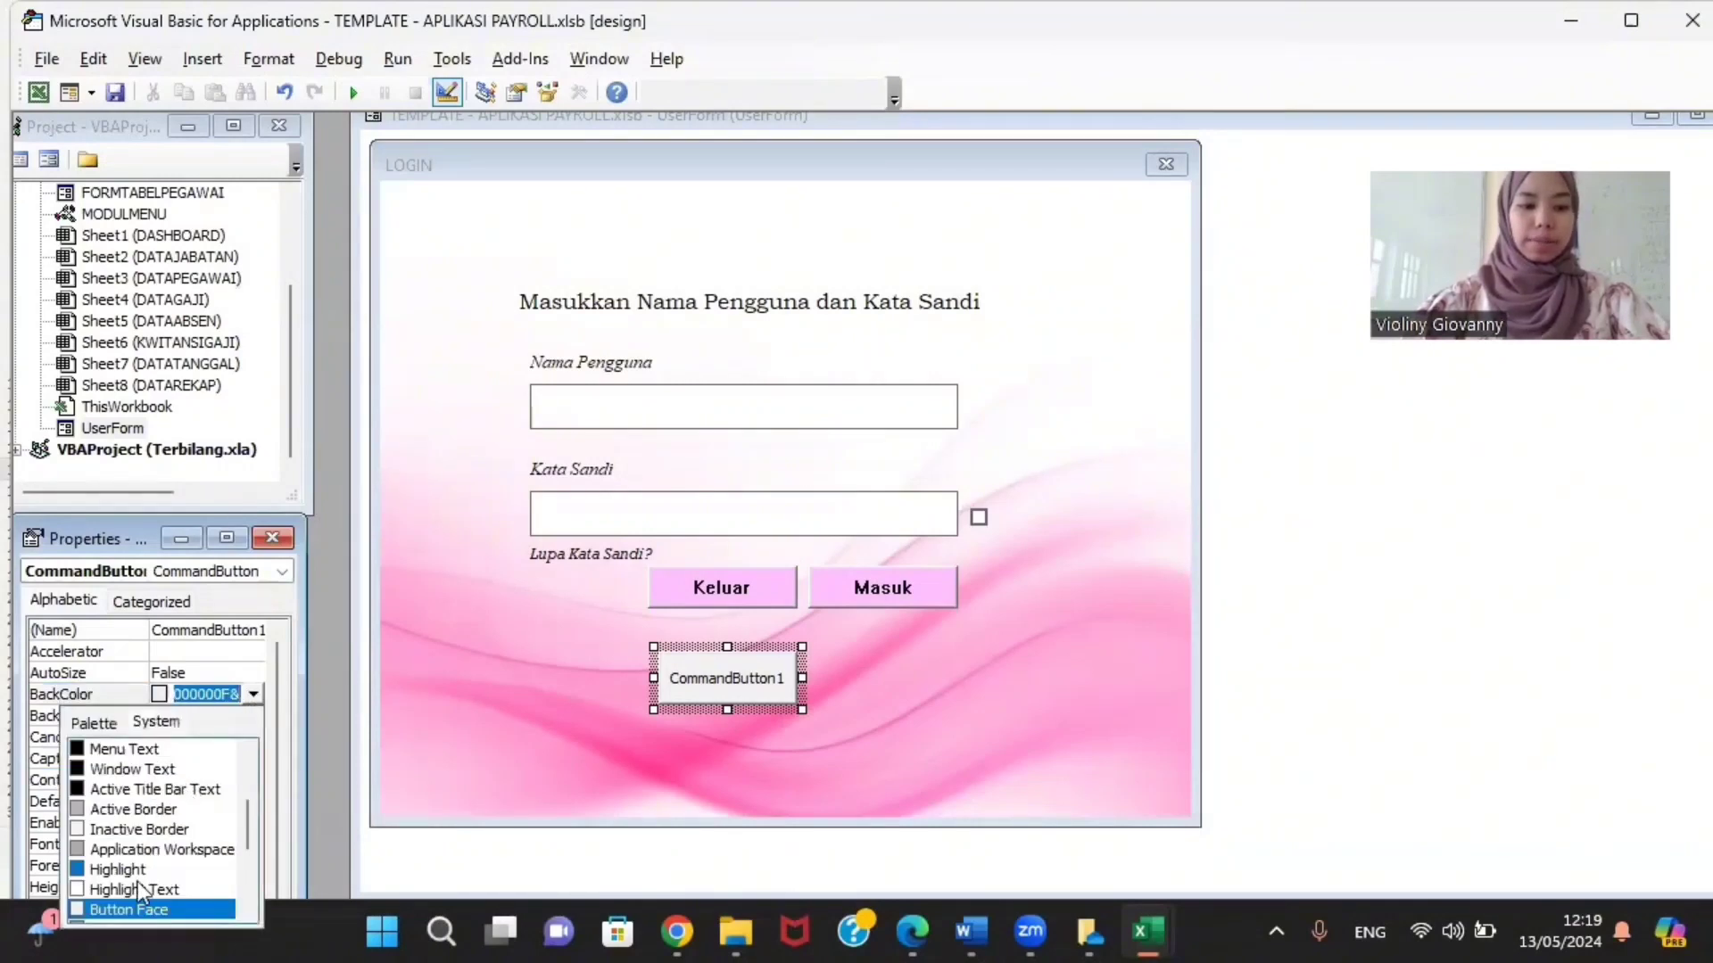
left_click(86, 724)
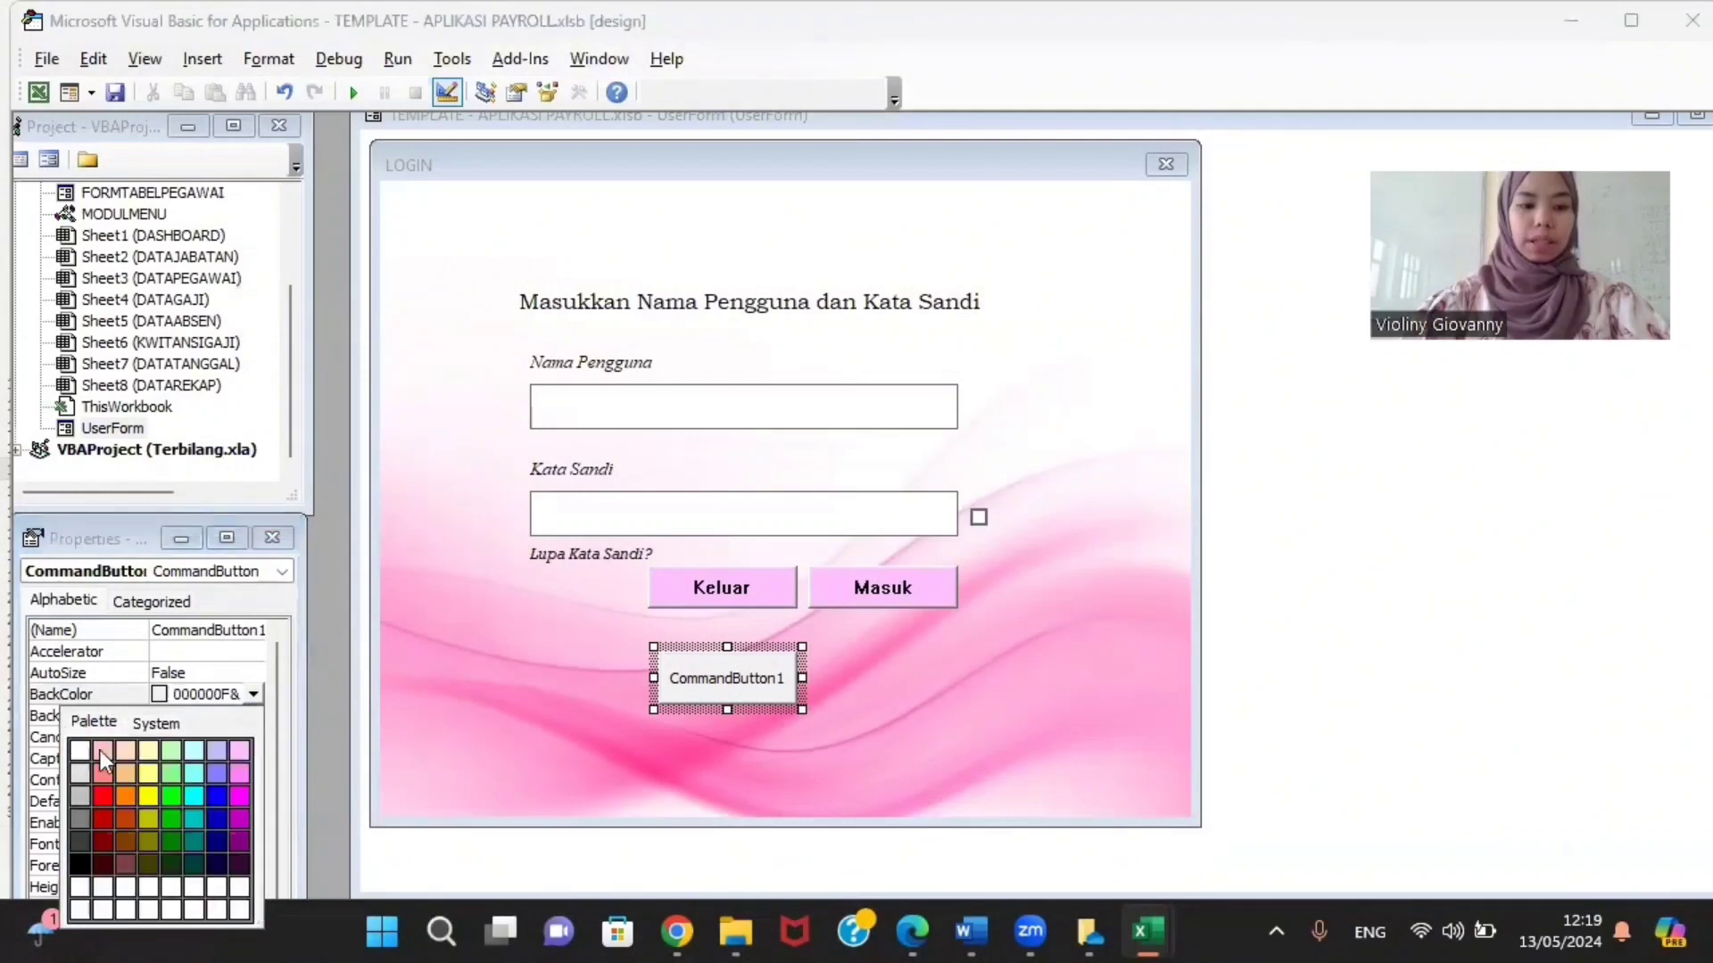
left_click(237, 753)
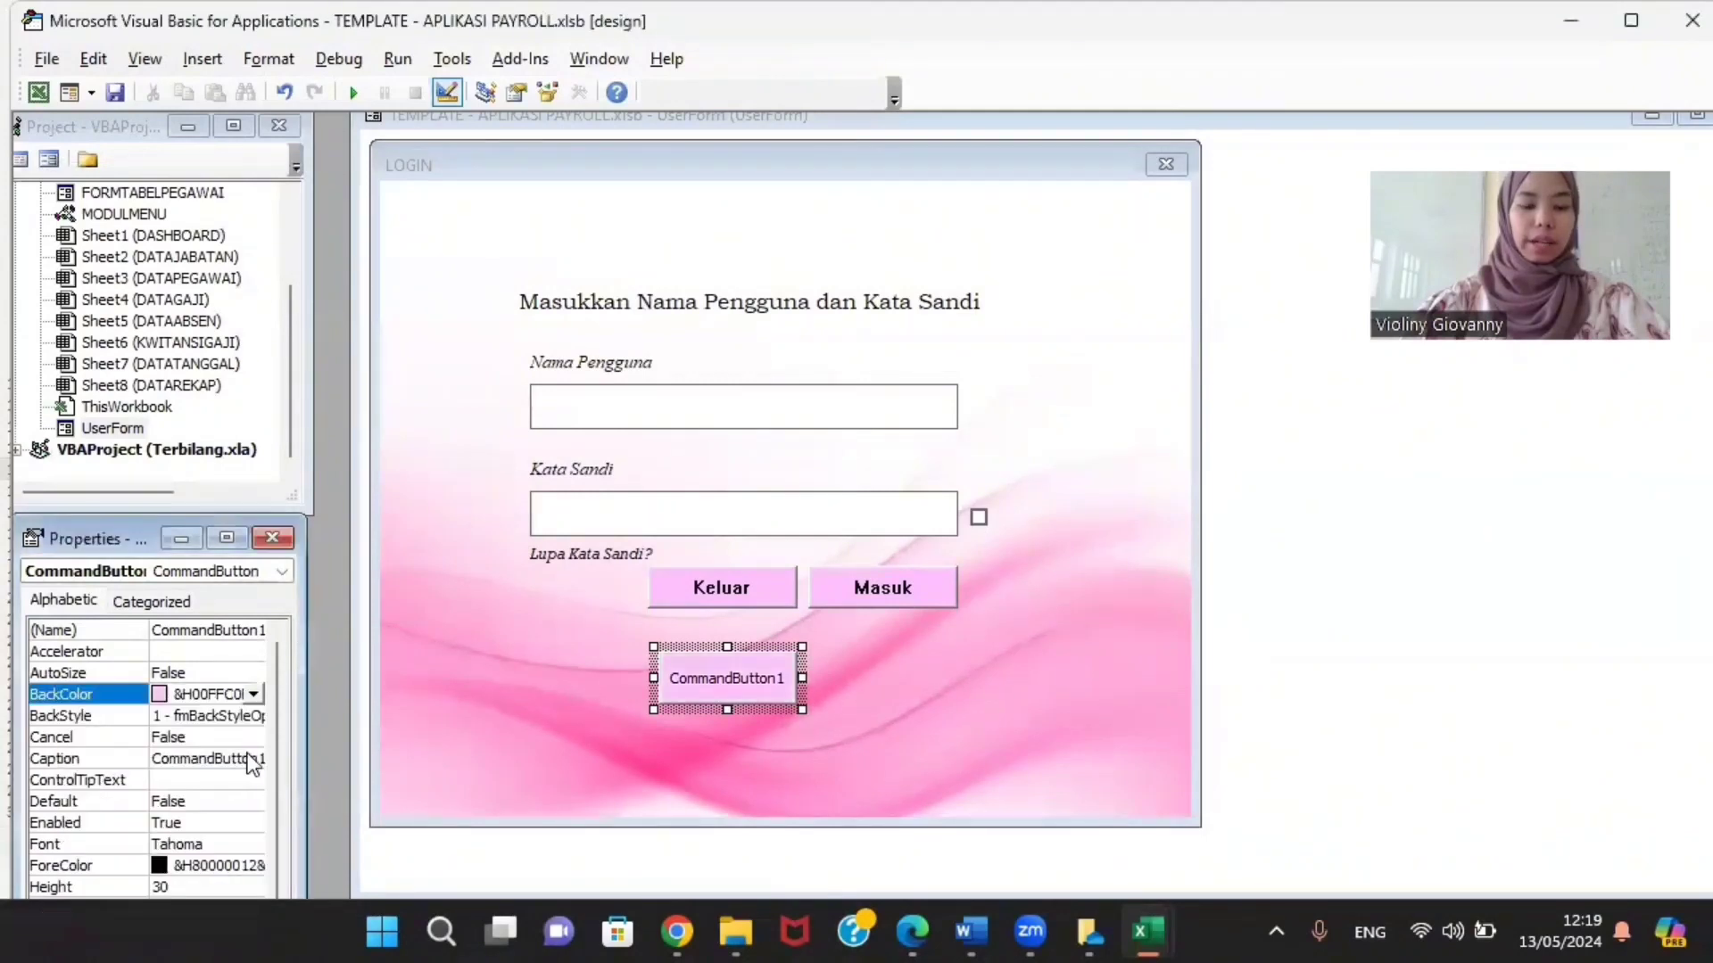
right_click(708, 689)
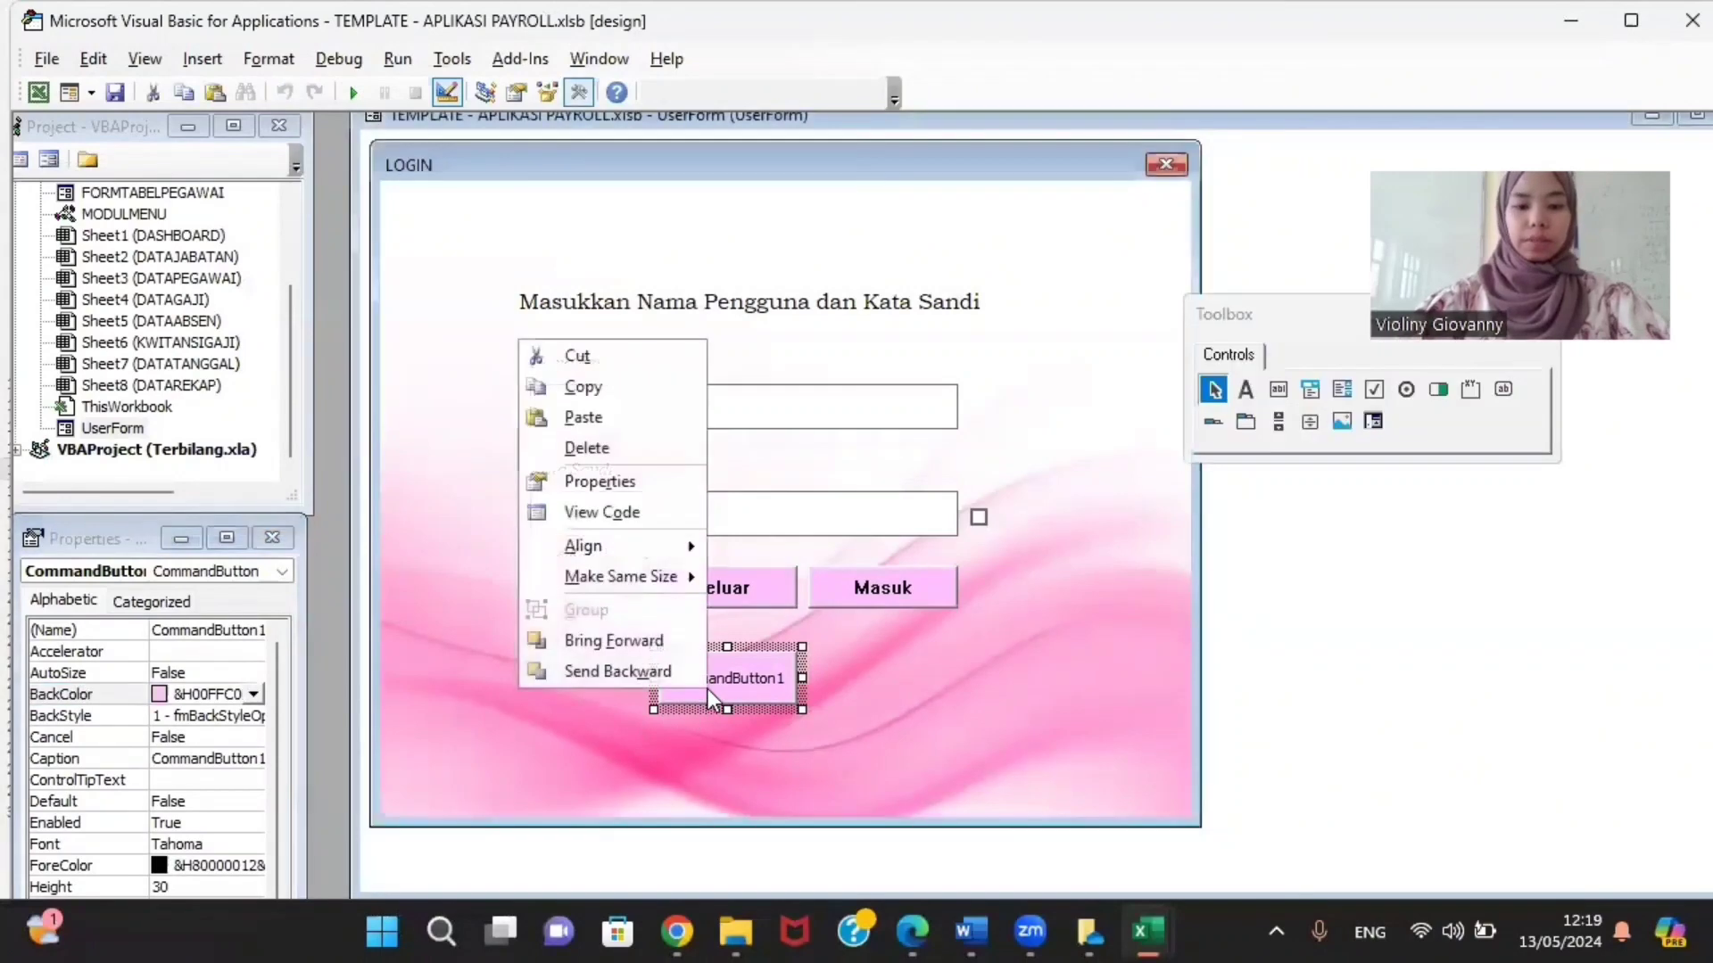
left_click(603, 448)
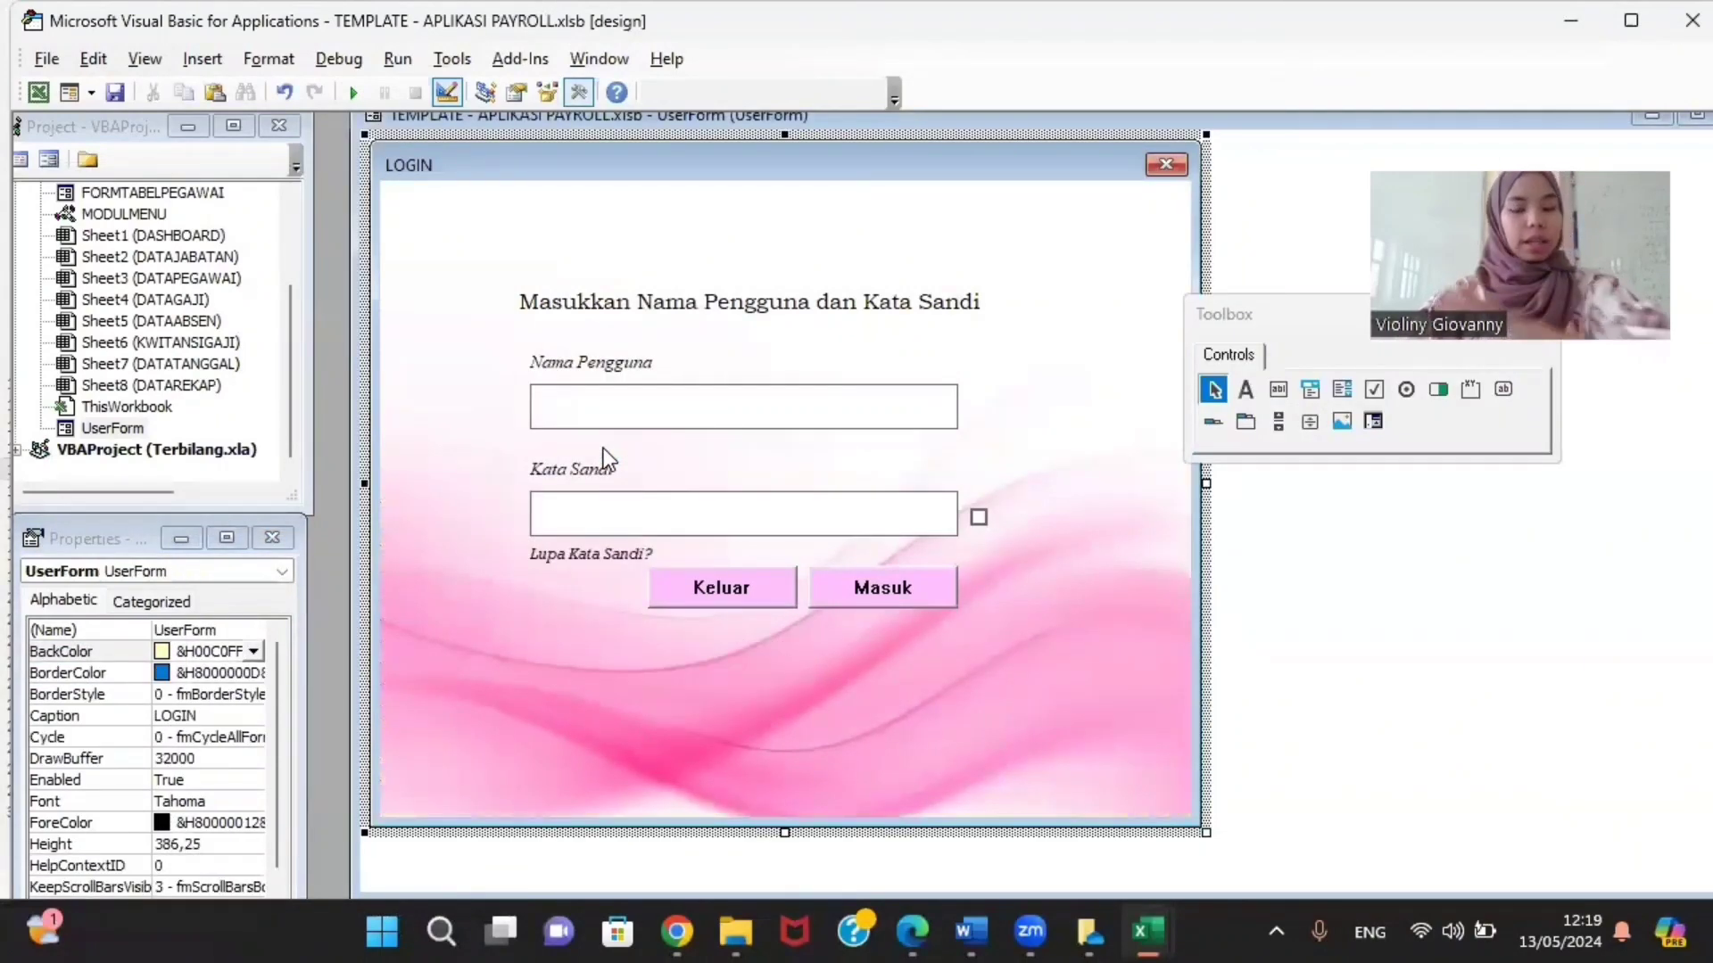
Step: Select the Keluar and Masuk buttons and run the LOGIN form
left_click(730, 602)
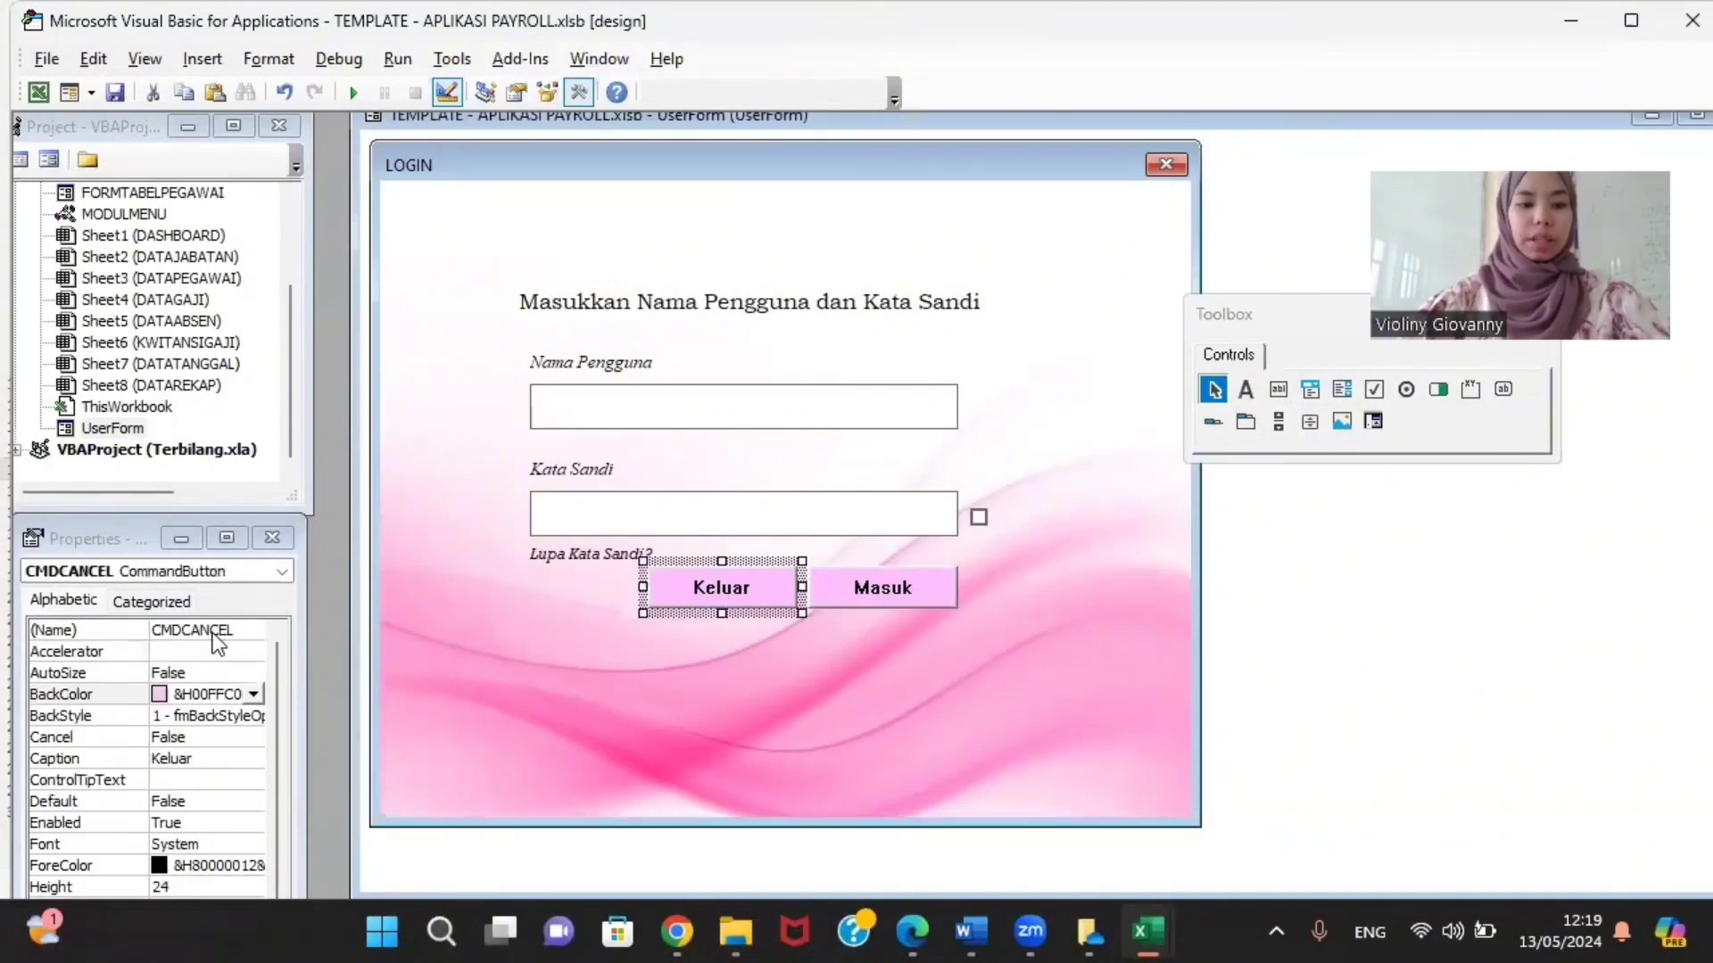
left_click(853, 587)
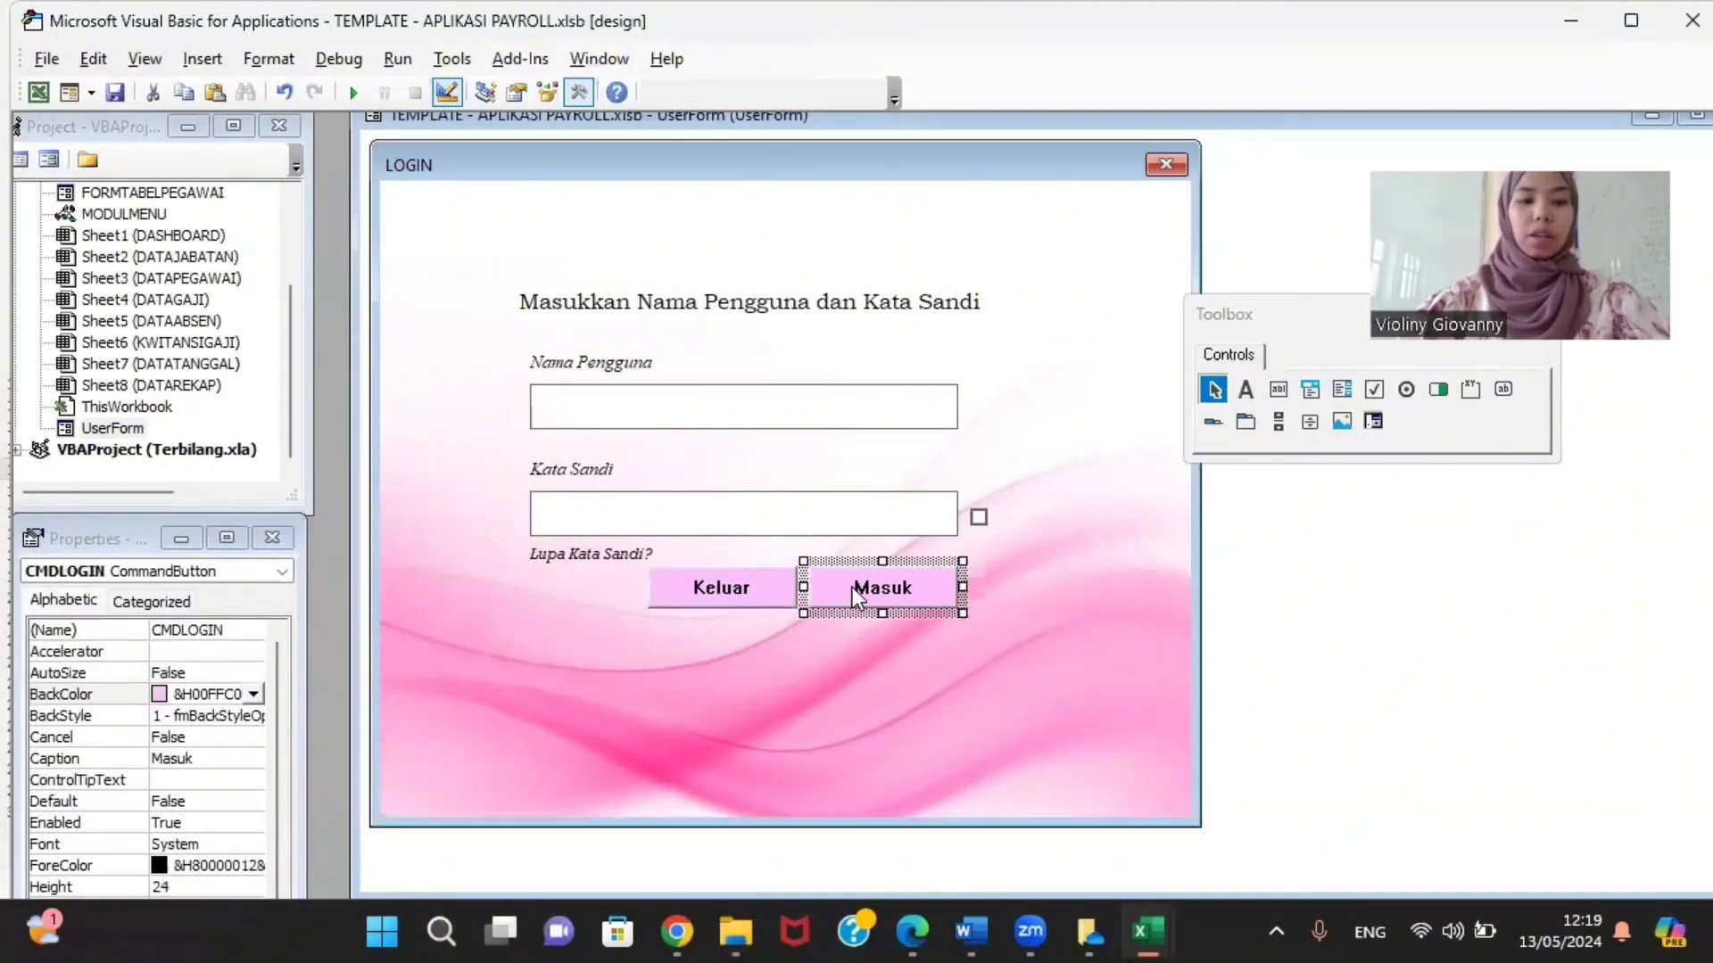
left_click(355, 91)
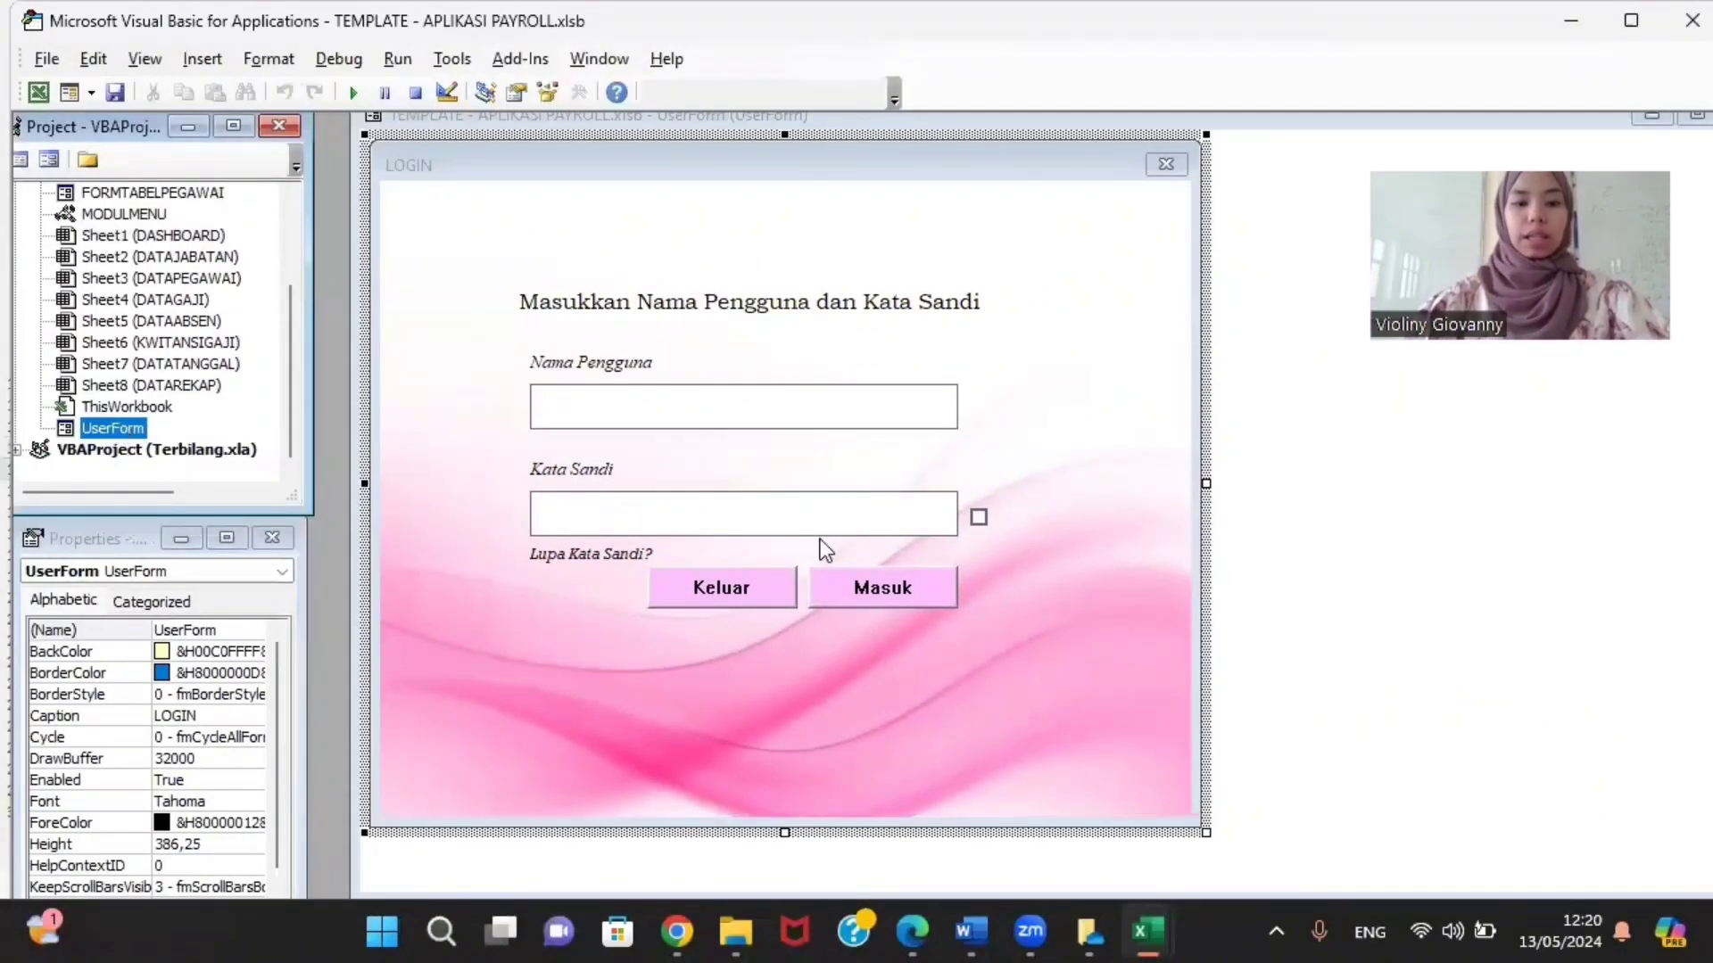
Step: Check the names of the Kata Sandi box, Keluar and Masuk buttons; move the Toolbox aside
left_click(723, 413)
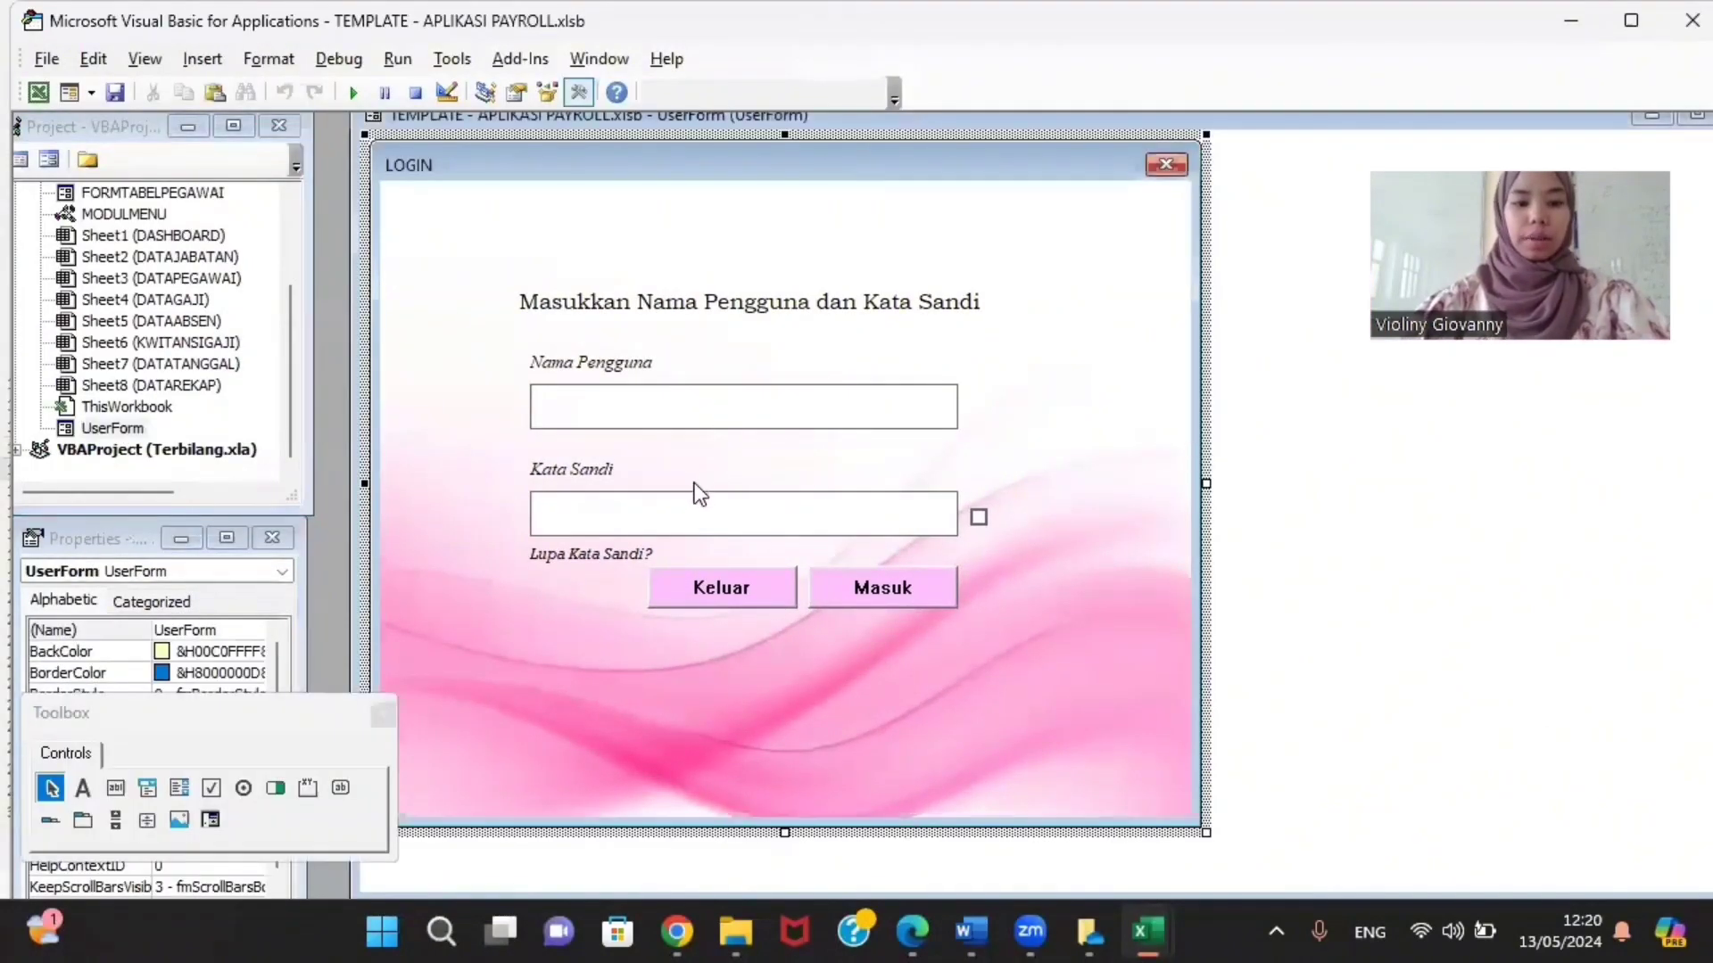
left_click(689, 515)
left_click(778, 587)
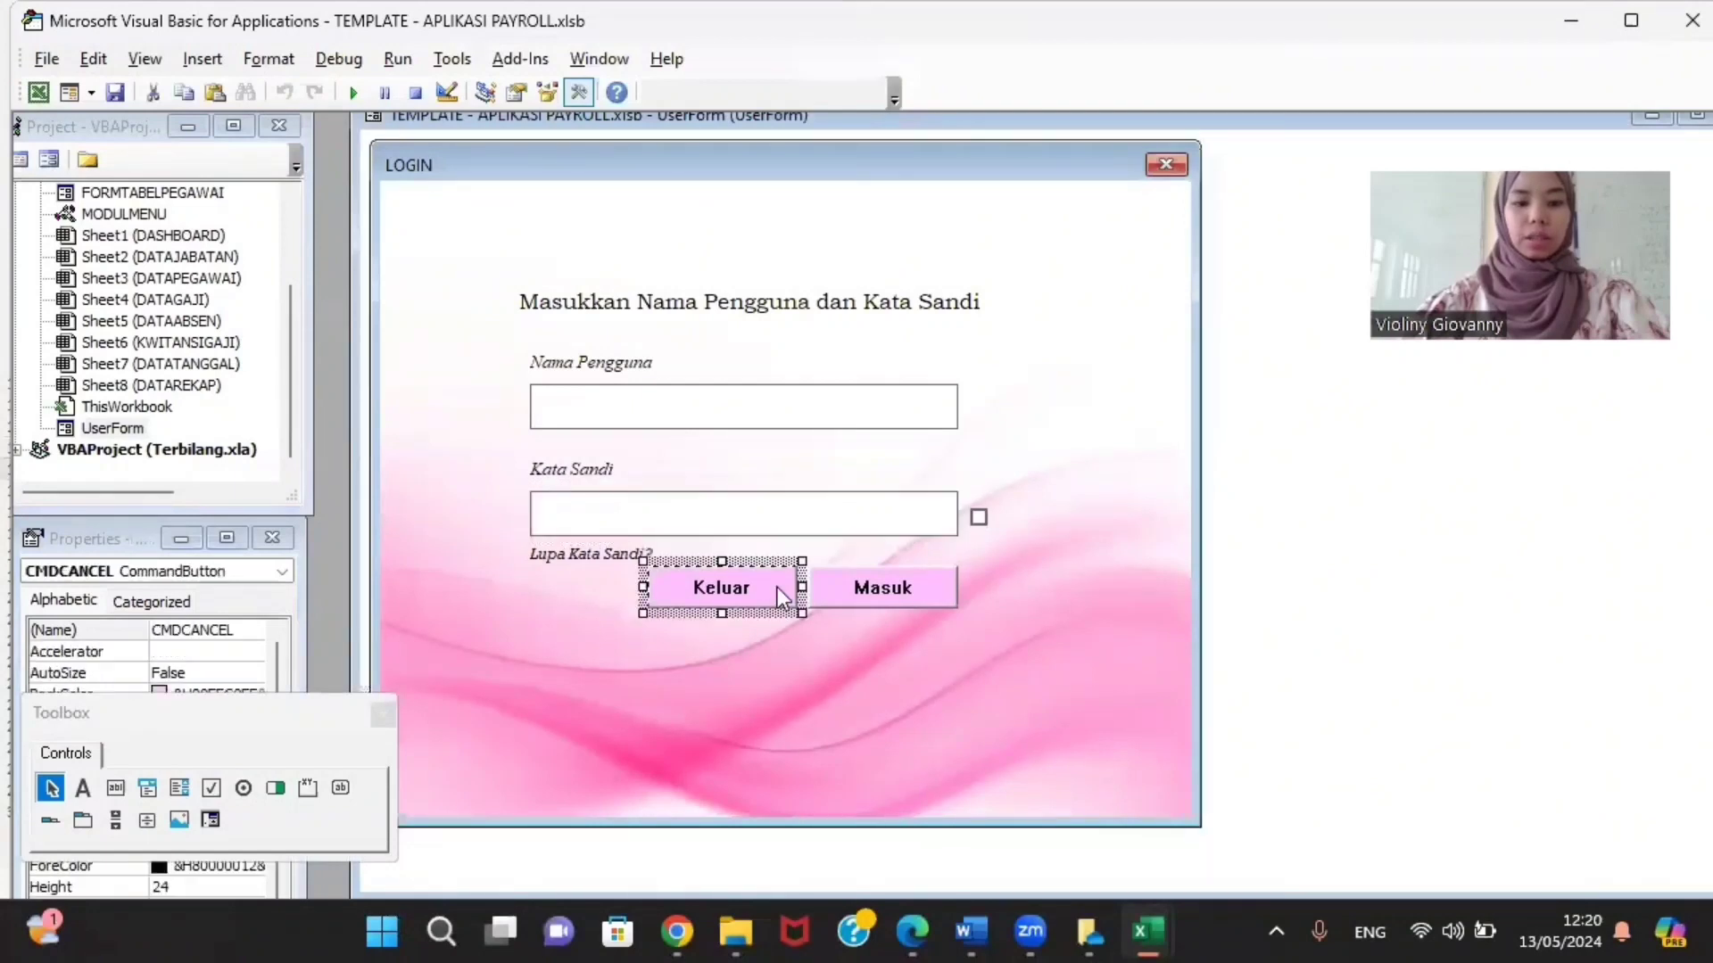
left_click(954, 592)
left_click_drag(162, 707, 1394, 530)
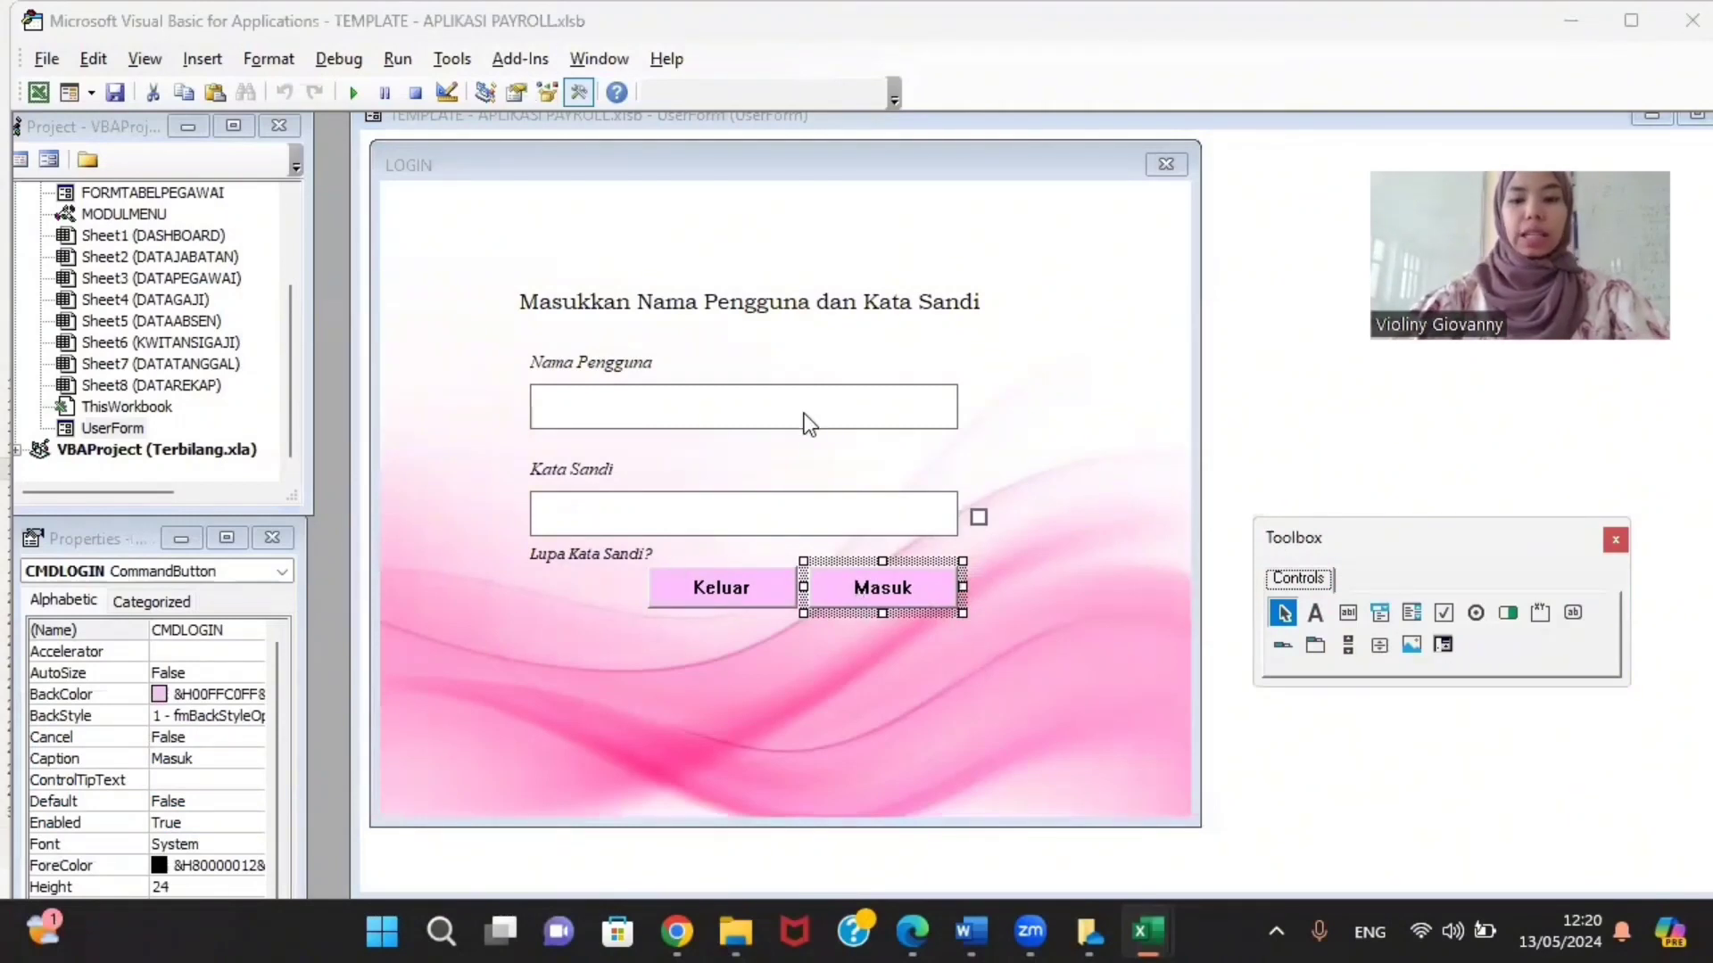
Step: Open the Masuk button's code, enlarge the window, and highlight the CMDLOGIN_Click header
double_click(865, 571)
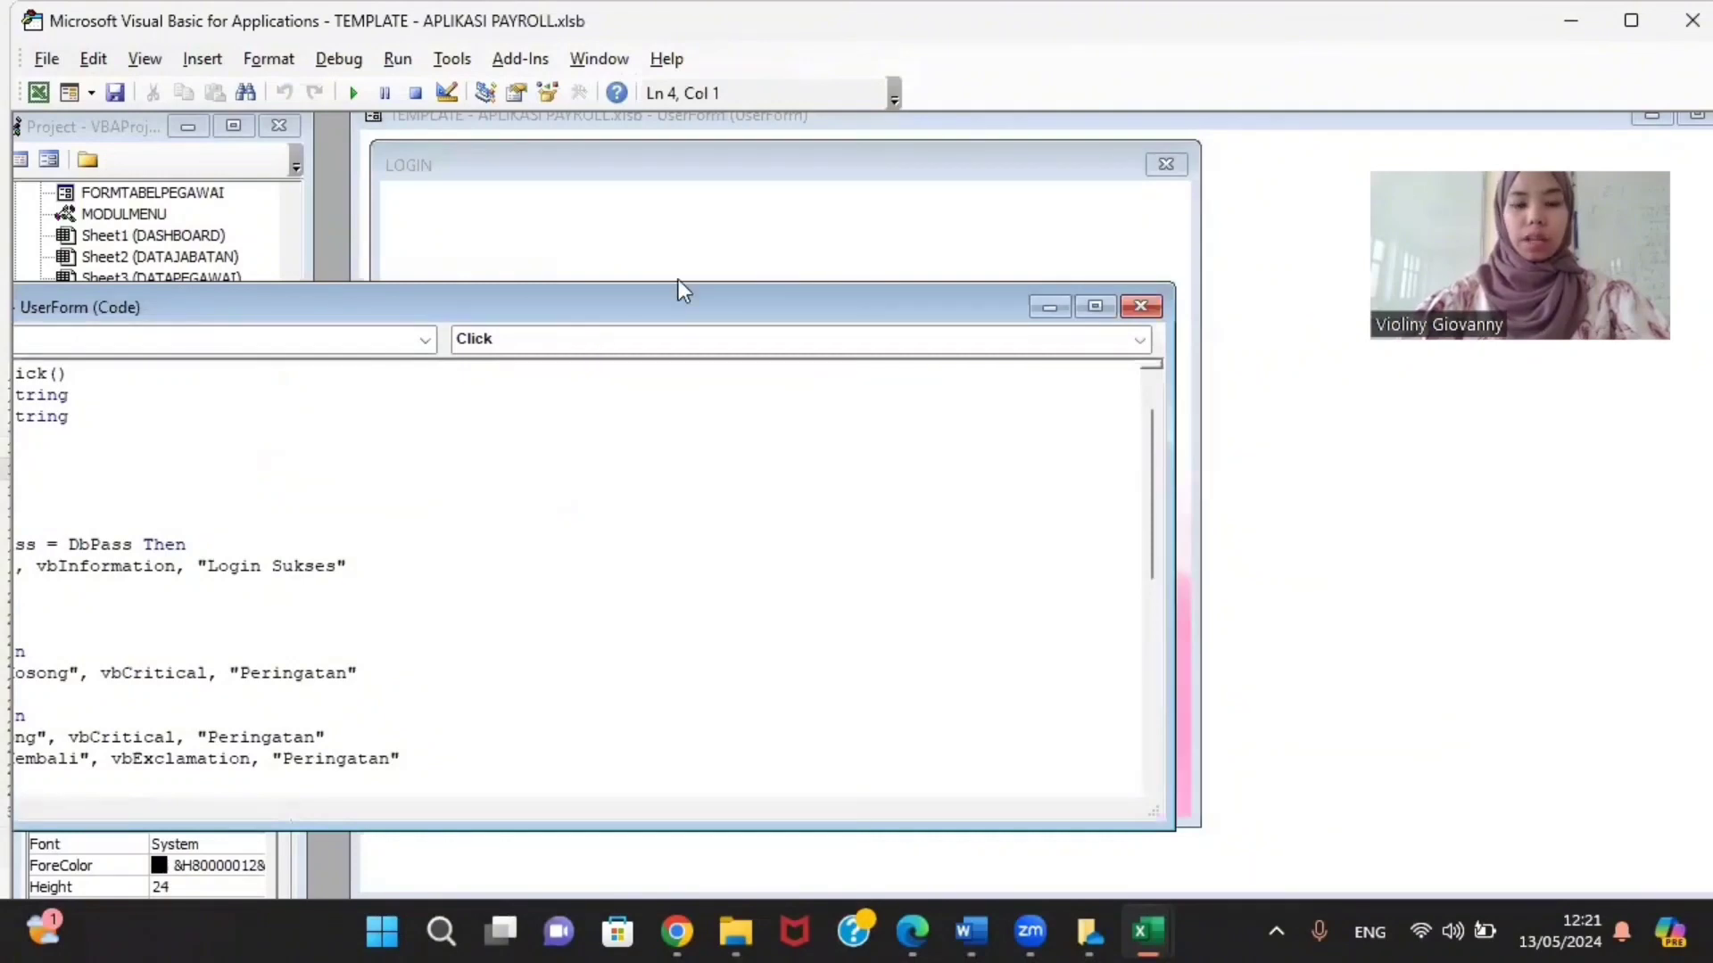
left_click_drag(678, 292, 1295, 106)
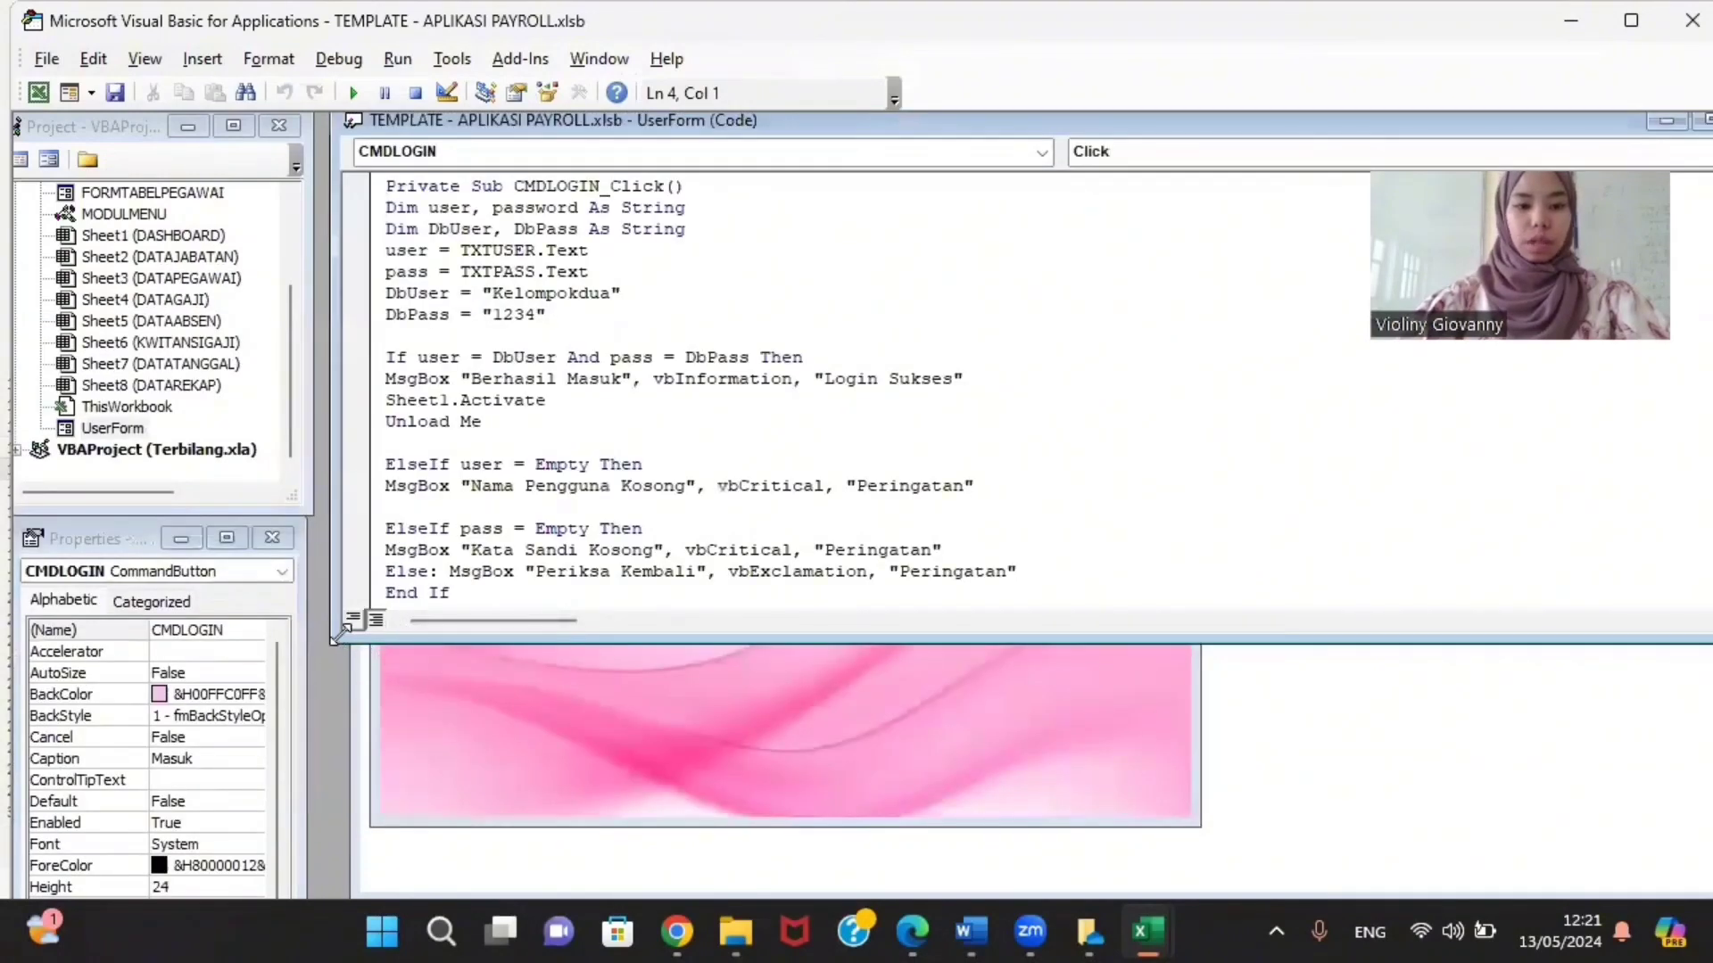
left_click_drag(337, 635, 332, 894)
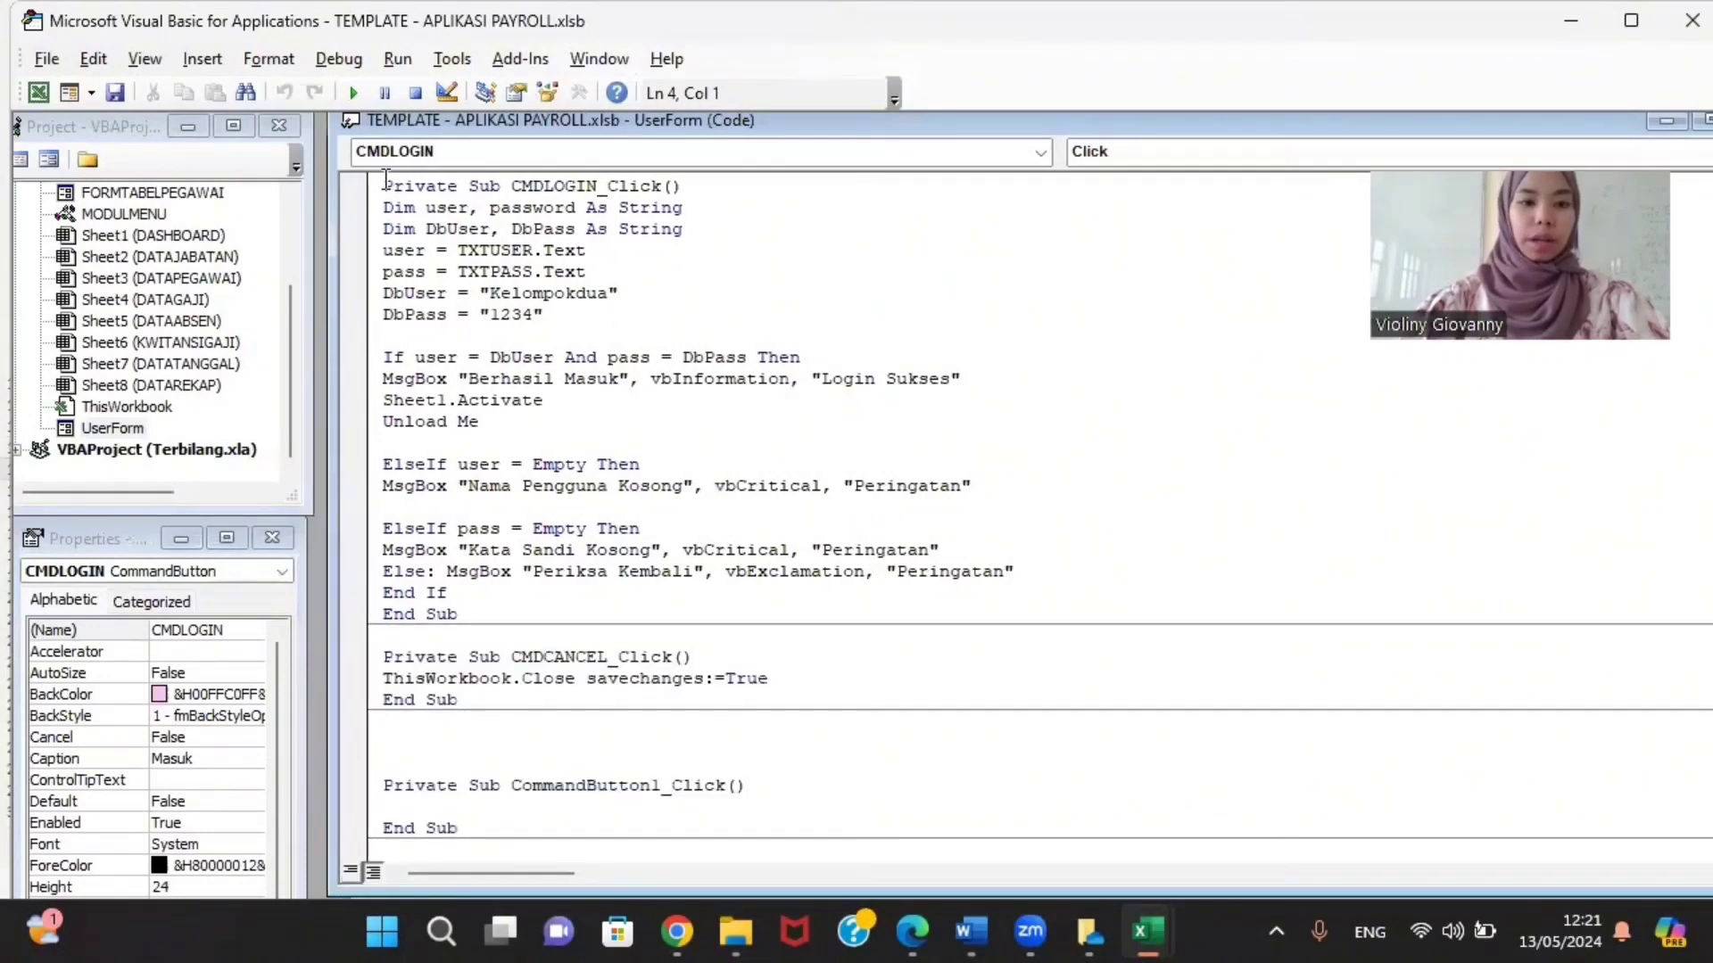
left_click_drag(385, 186, 679, 177)
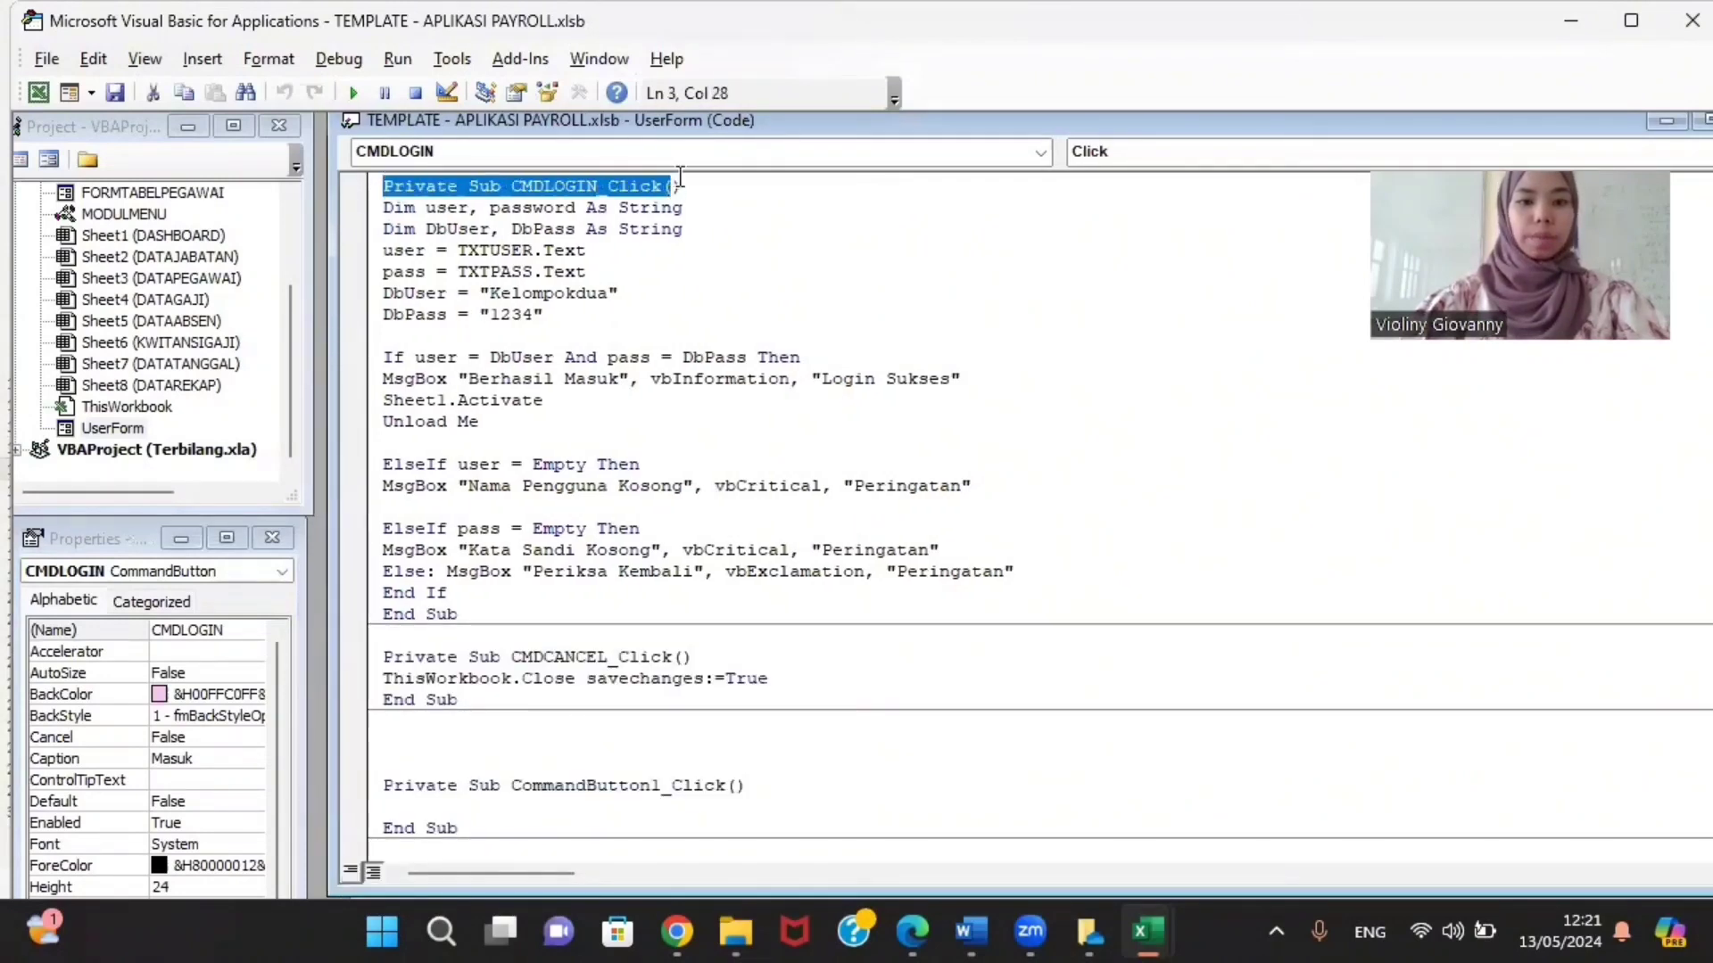
left_click(683, 234)
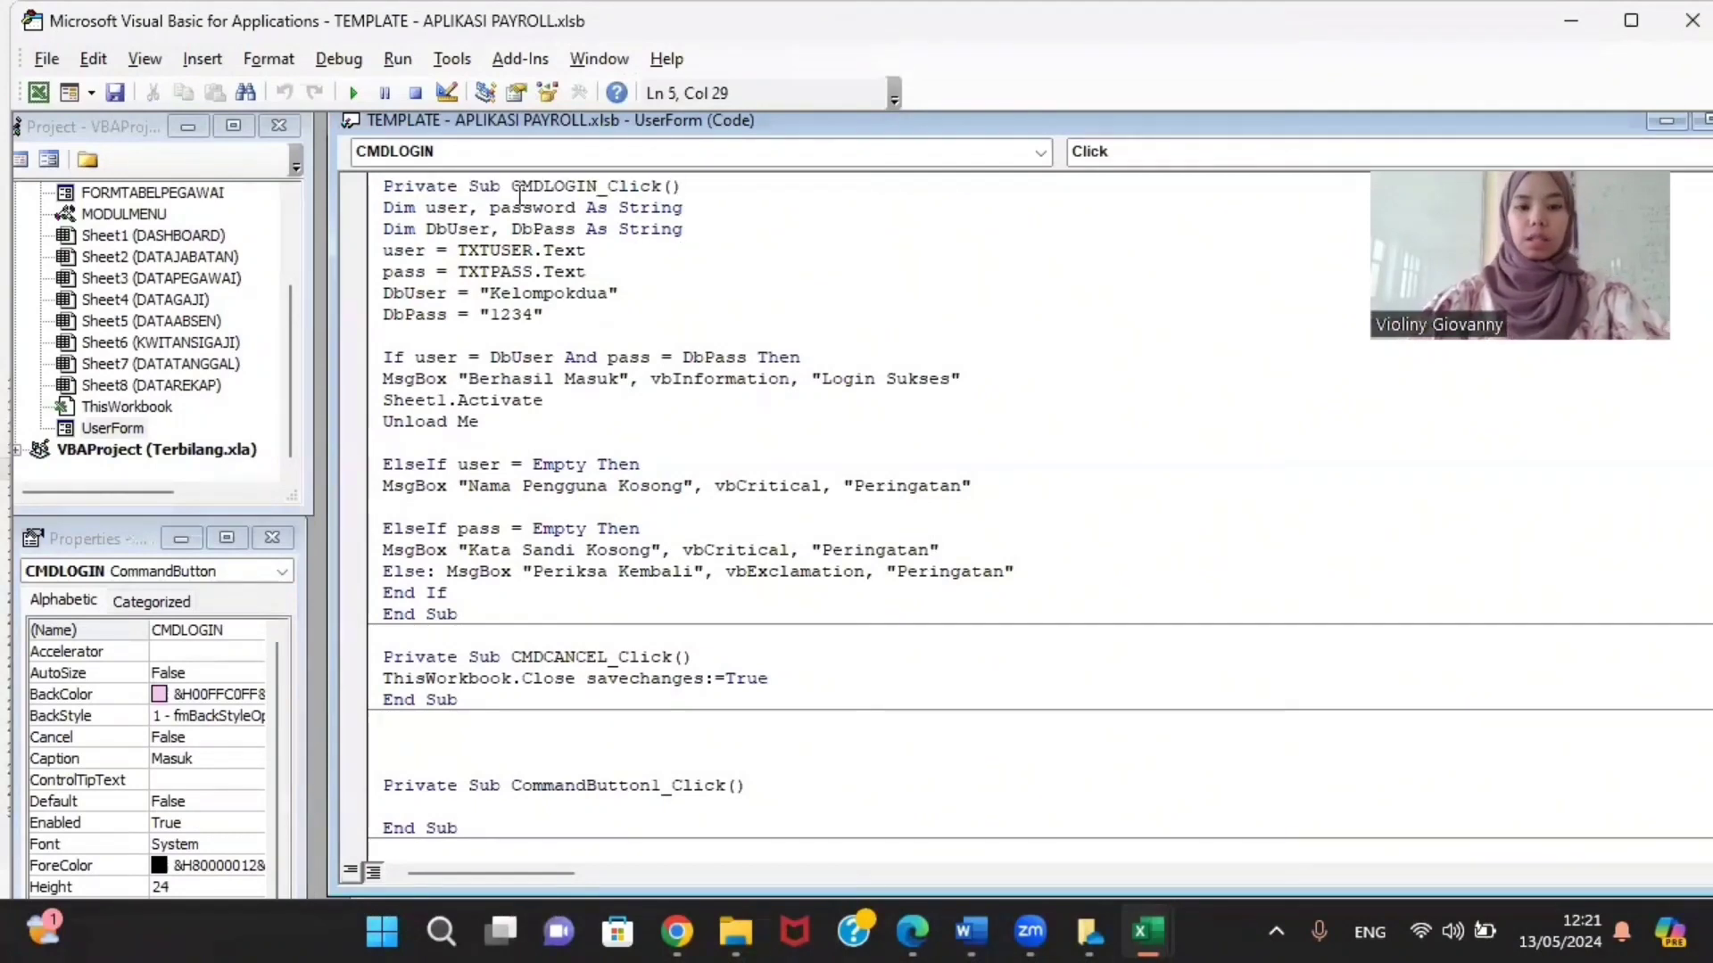
left_click_drag(515, 185, 595, 190)
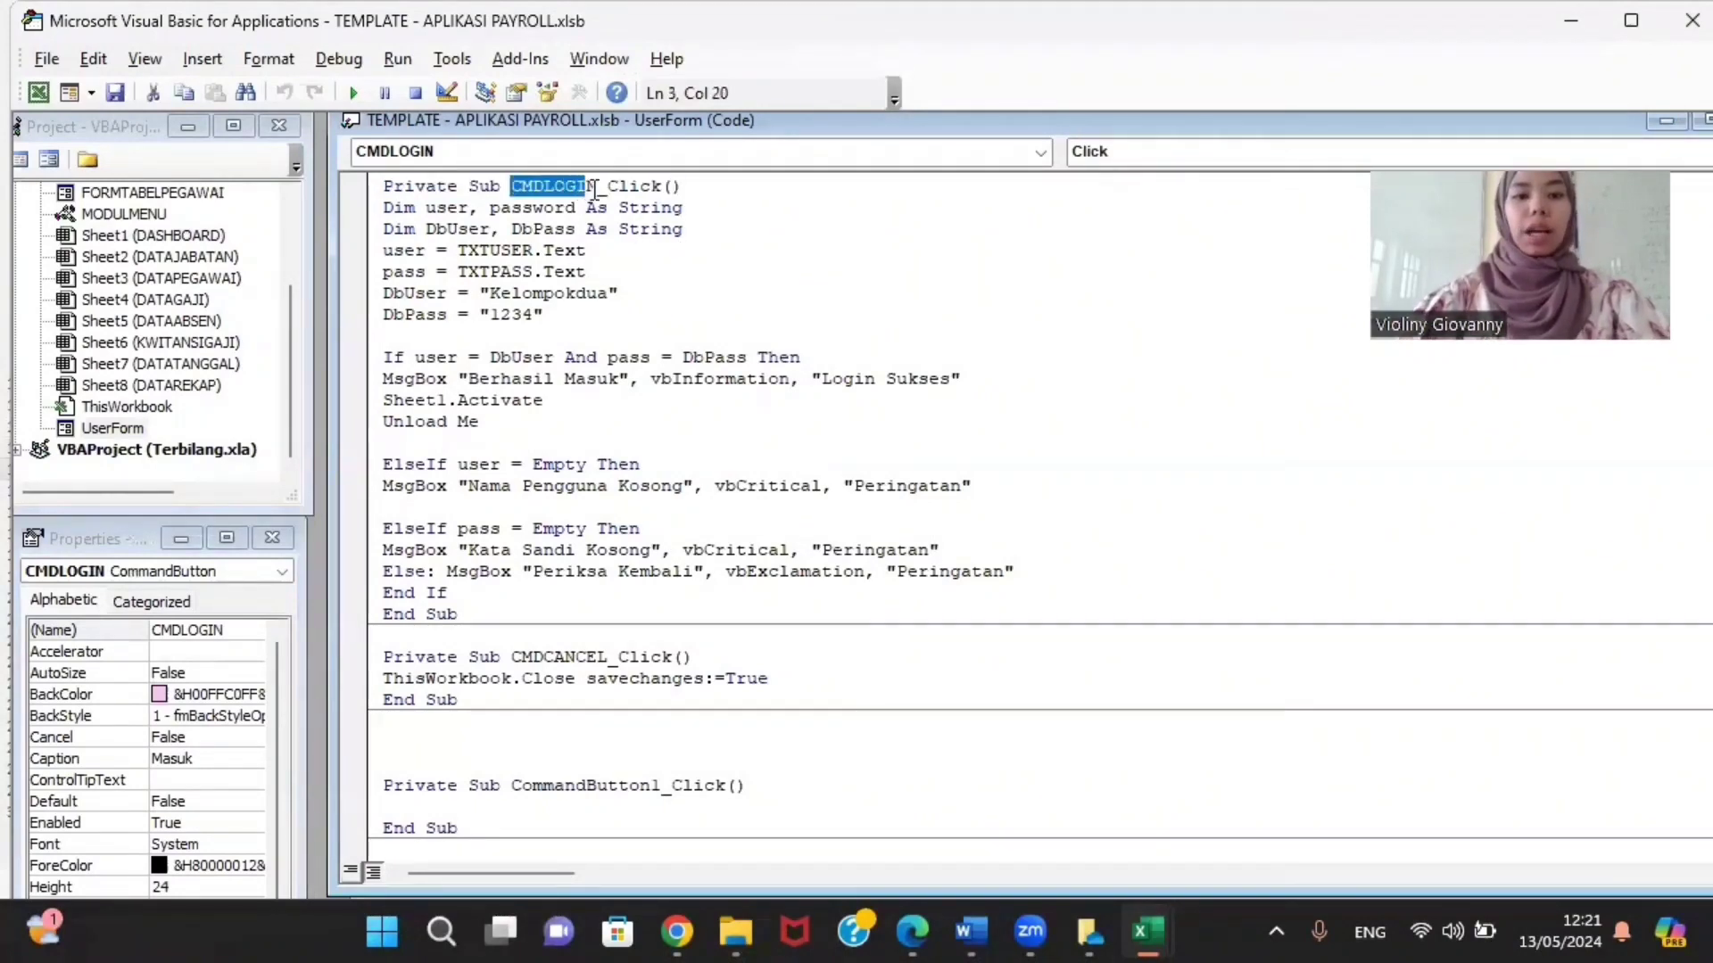
left_click(673, 357)
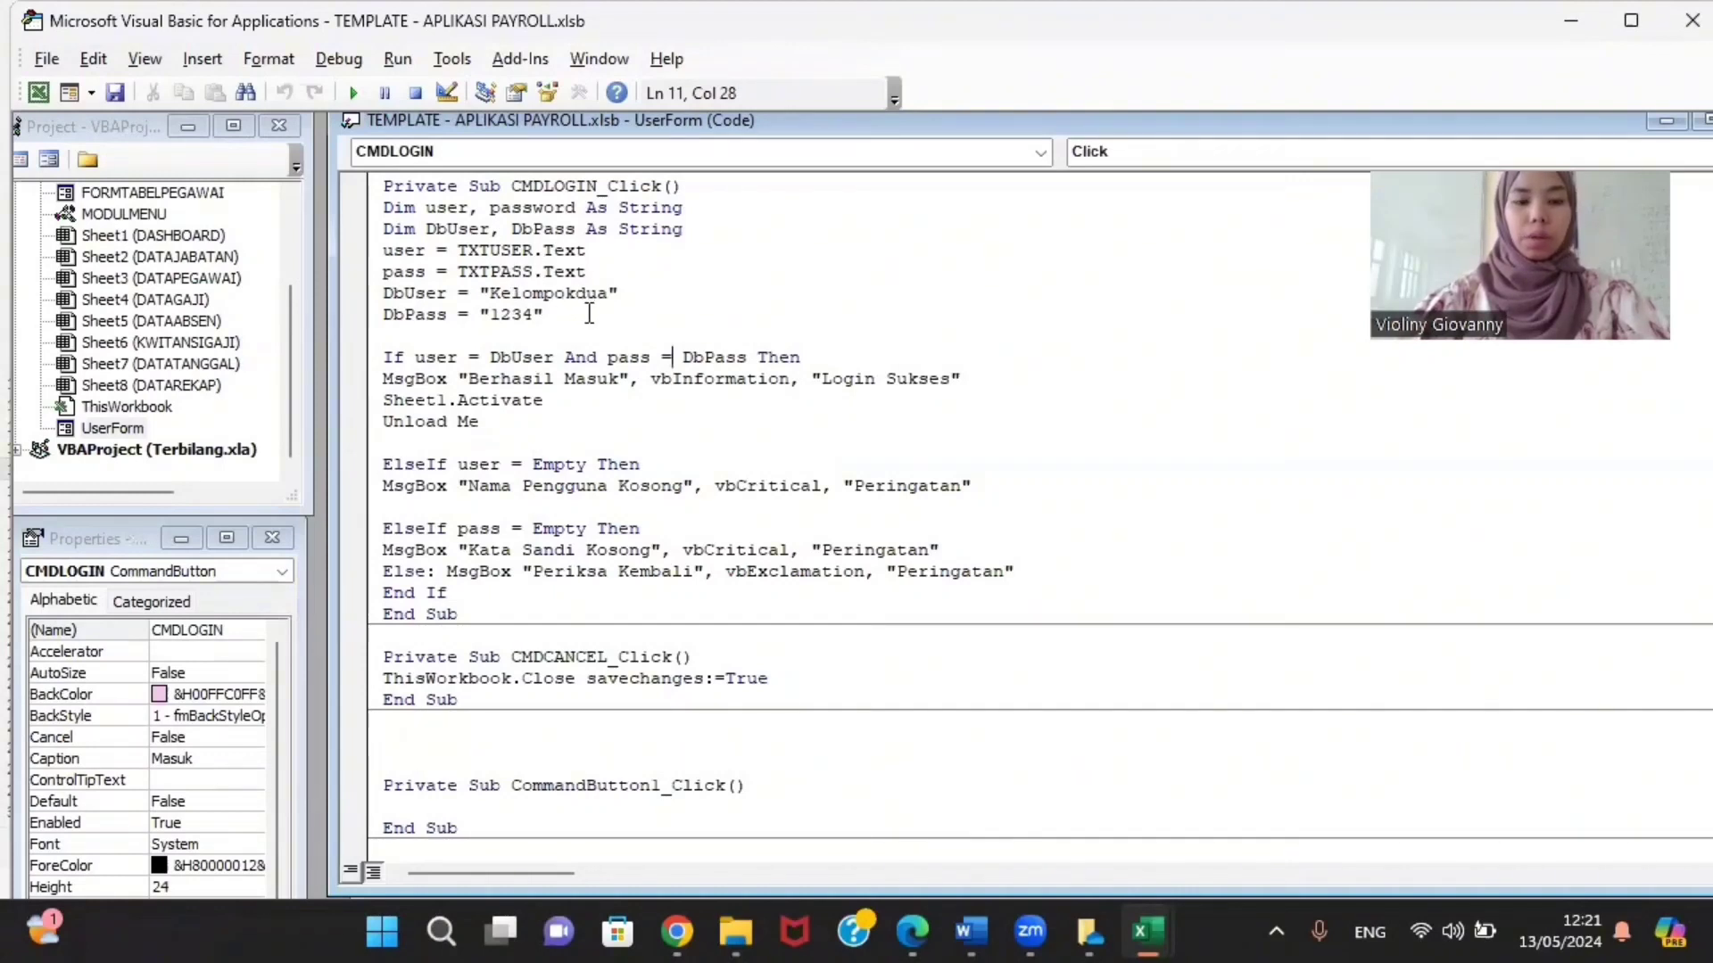
Step: Highlight the expected username and password values and the successful-login lines
left_click(543, 313)
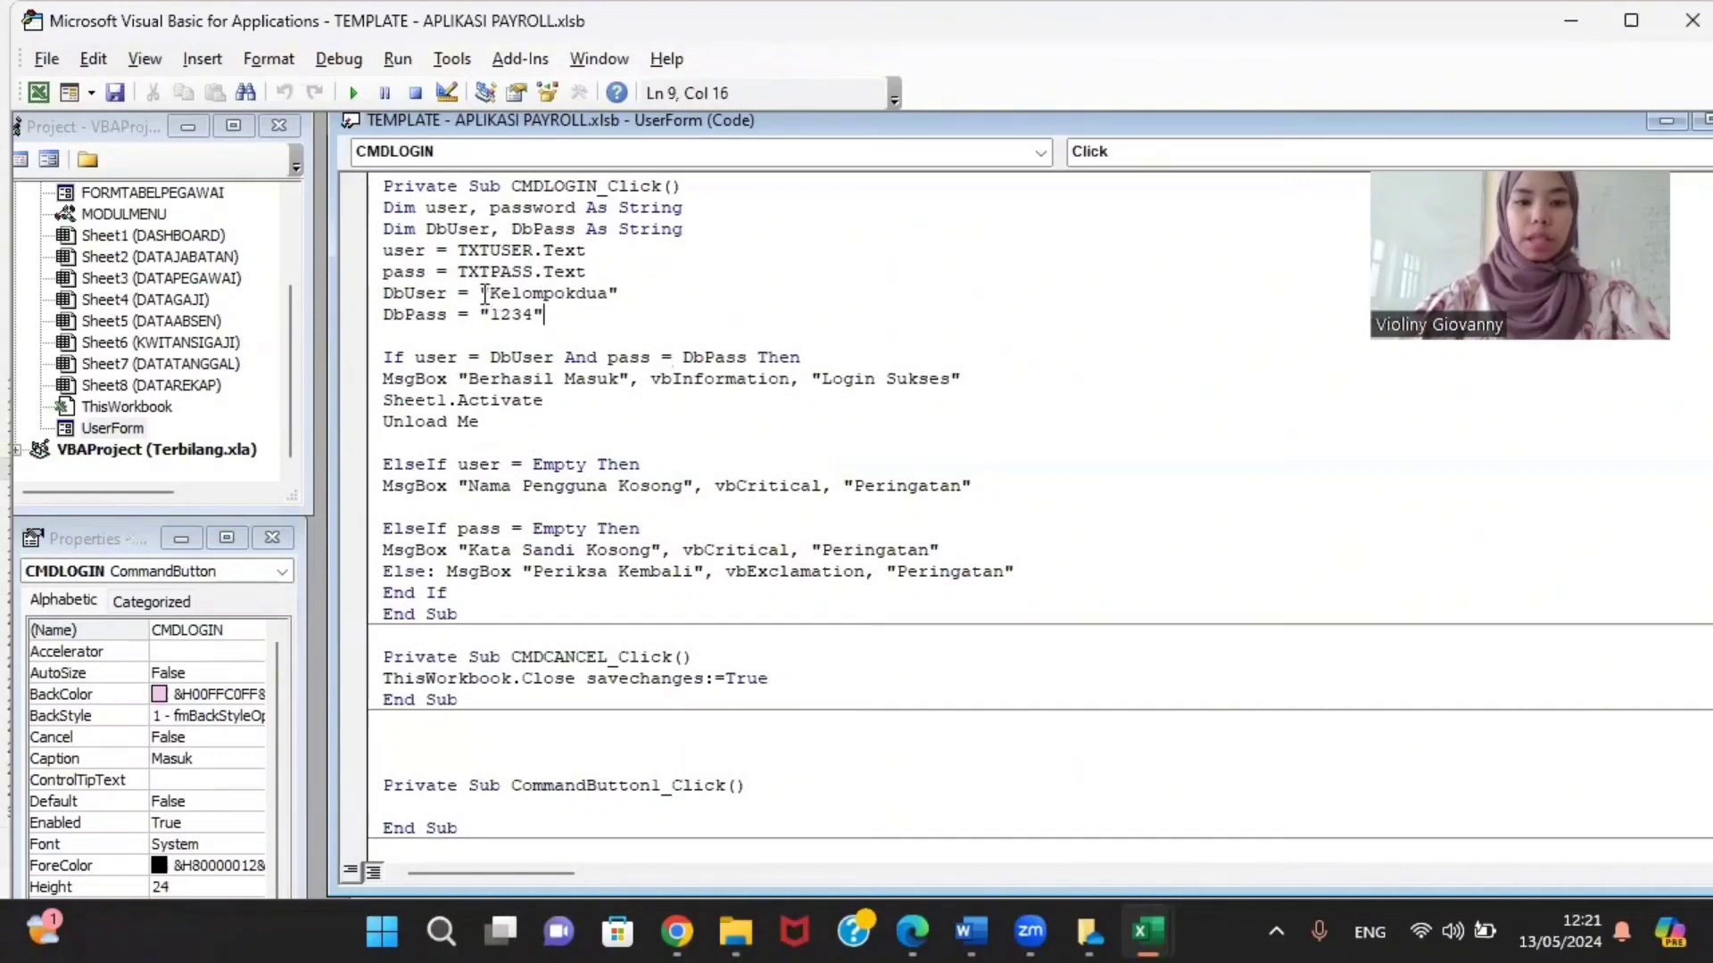
left_click_drag(482, 294, 613, 296)
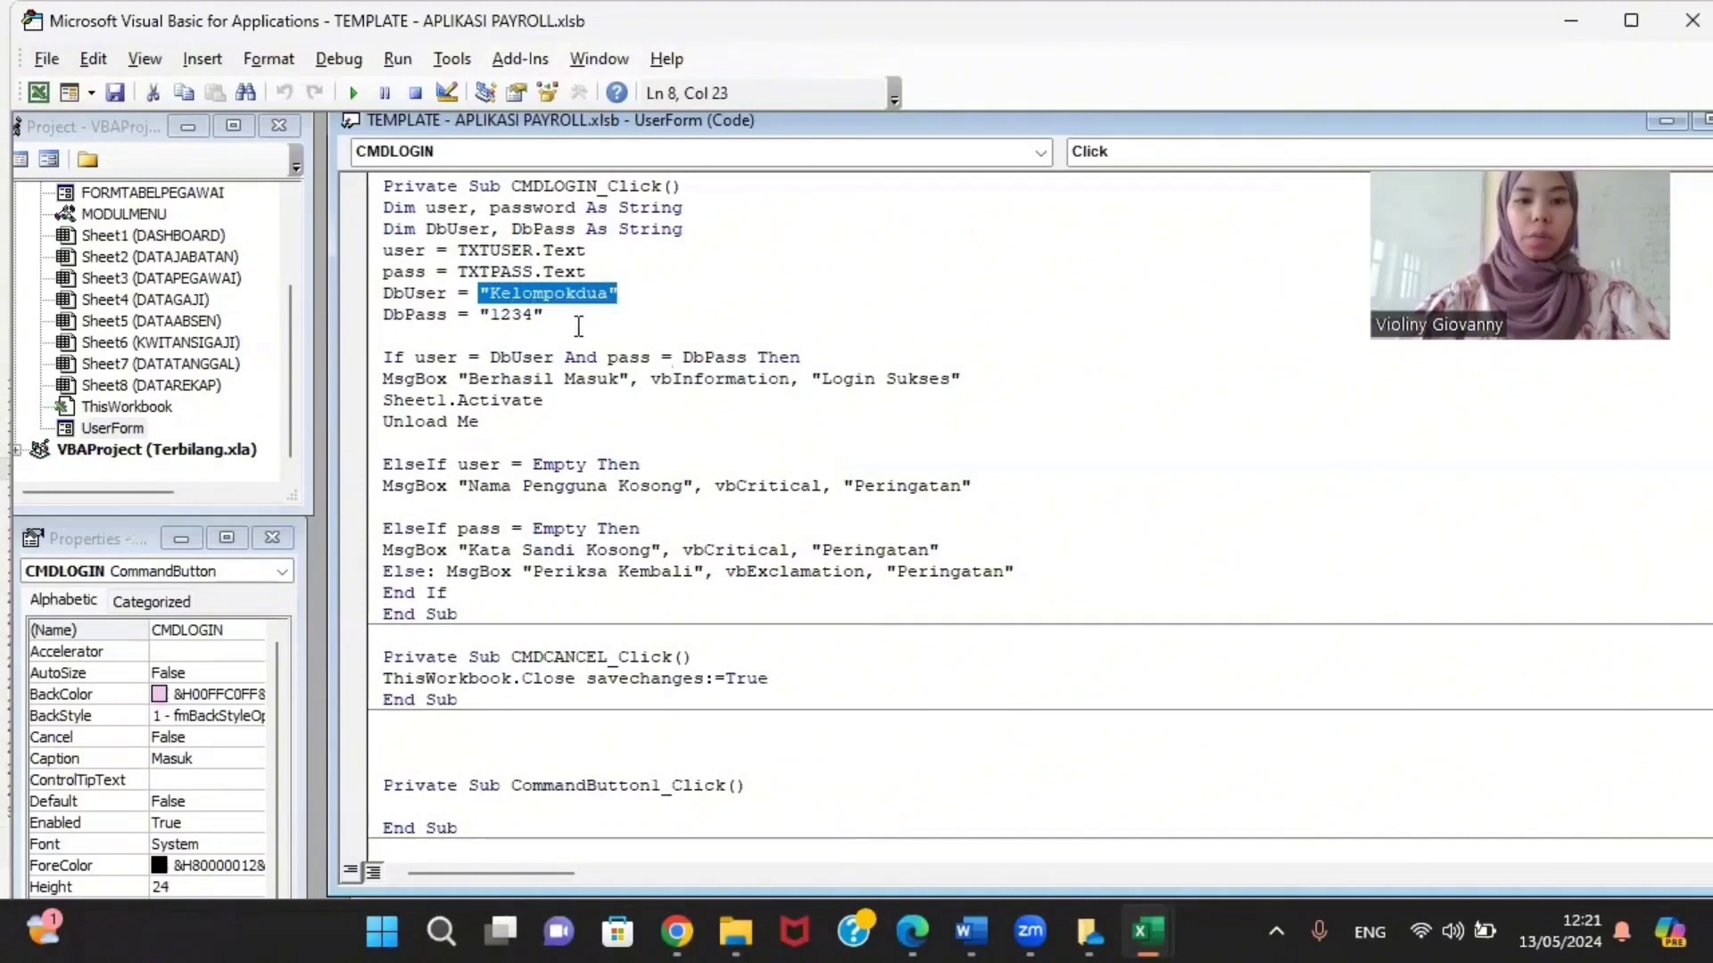
left_click(578, 326)
left_click_drag(479, 314, 535, 313)
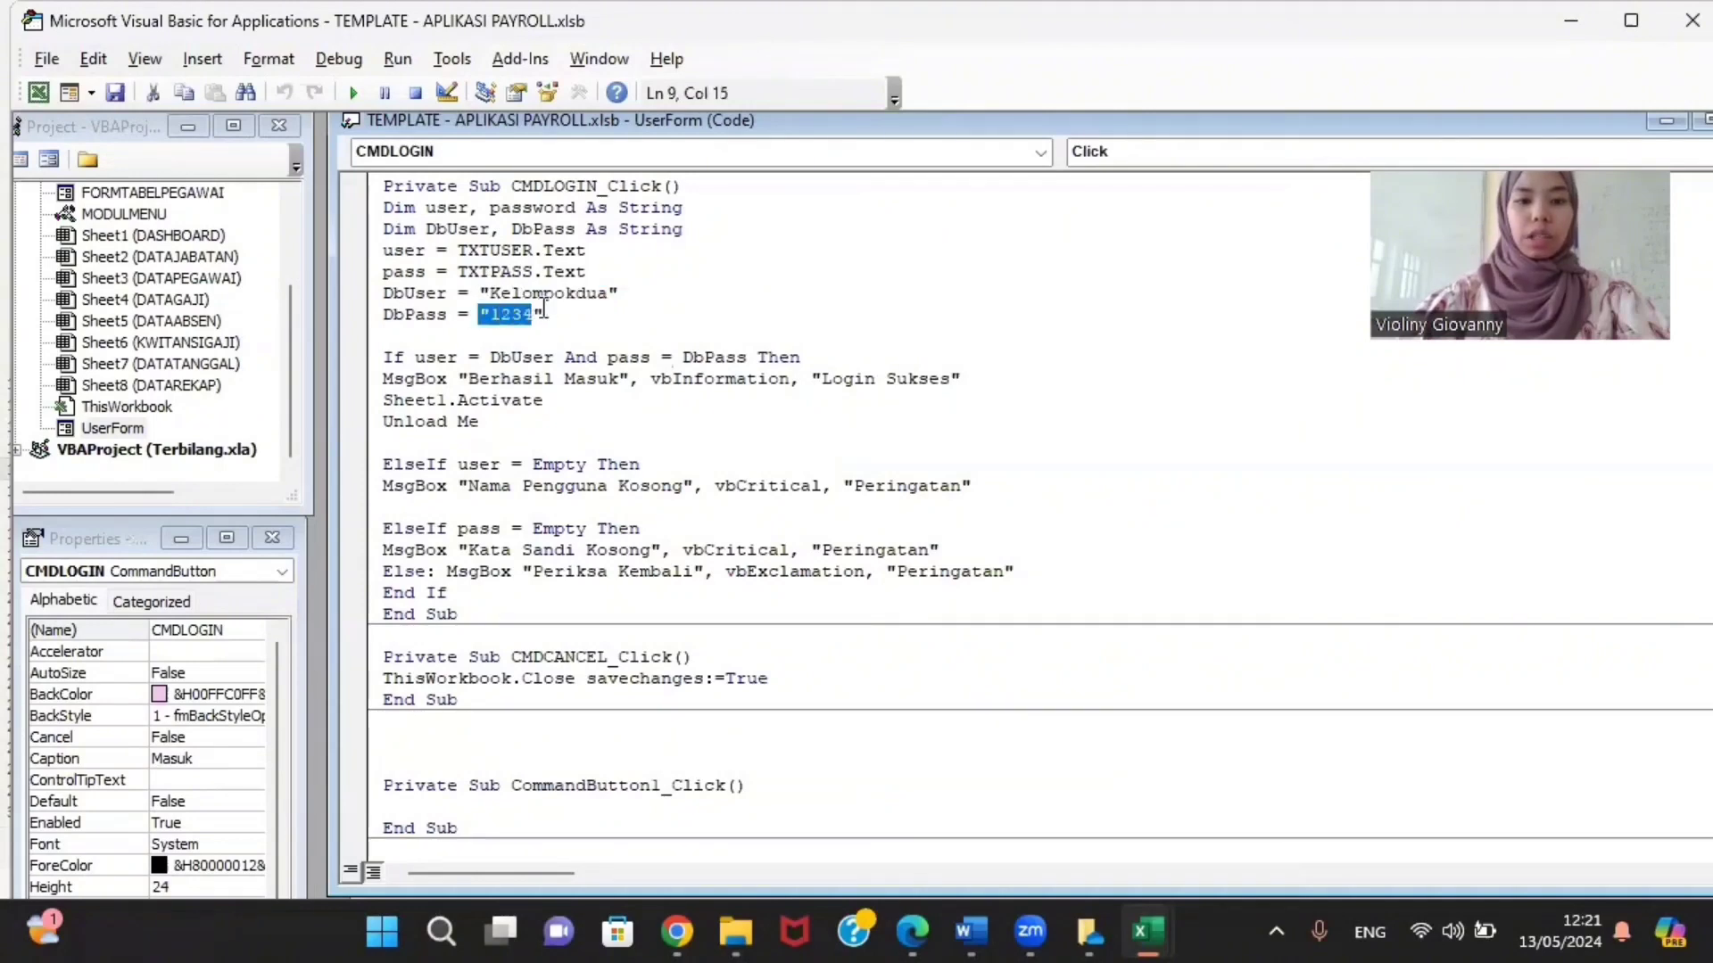
left_click(527, 421)
scroll(527, 423, "down", 1)
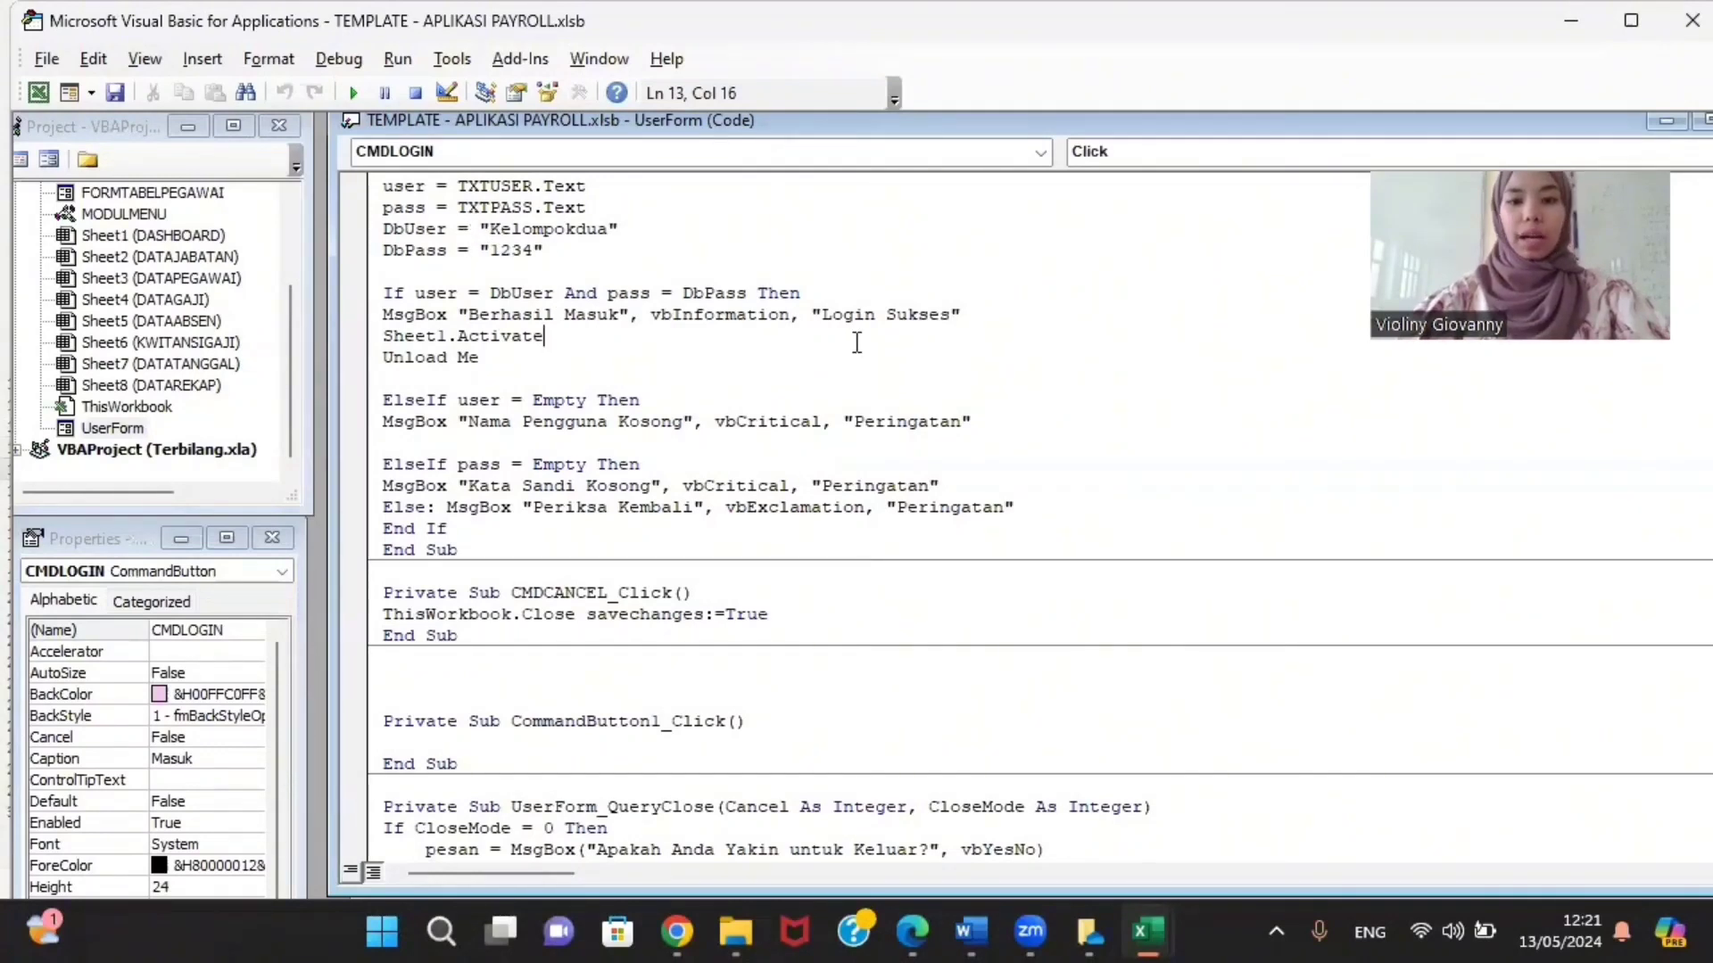
left_click_drag(809, 298, 956, 336)
left_click(948, 328)
Step: Highlight the empty username and password warnings and the CMDCANCEL_Click header
scroll(629, 374, "down", 2)
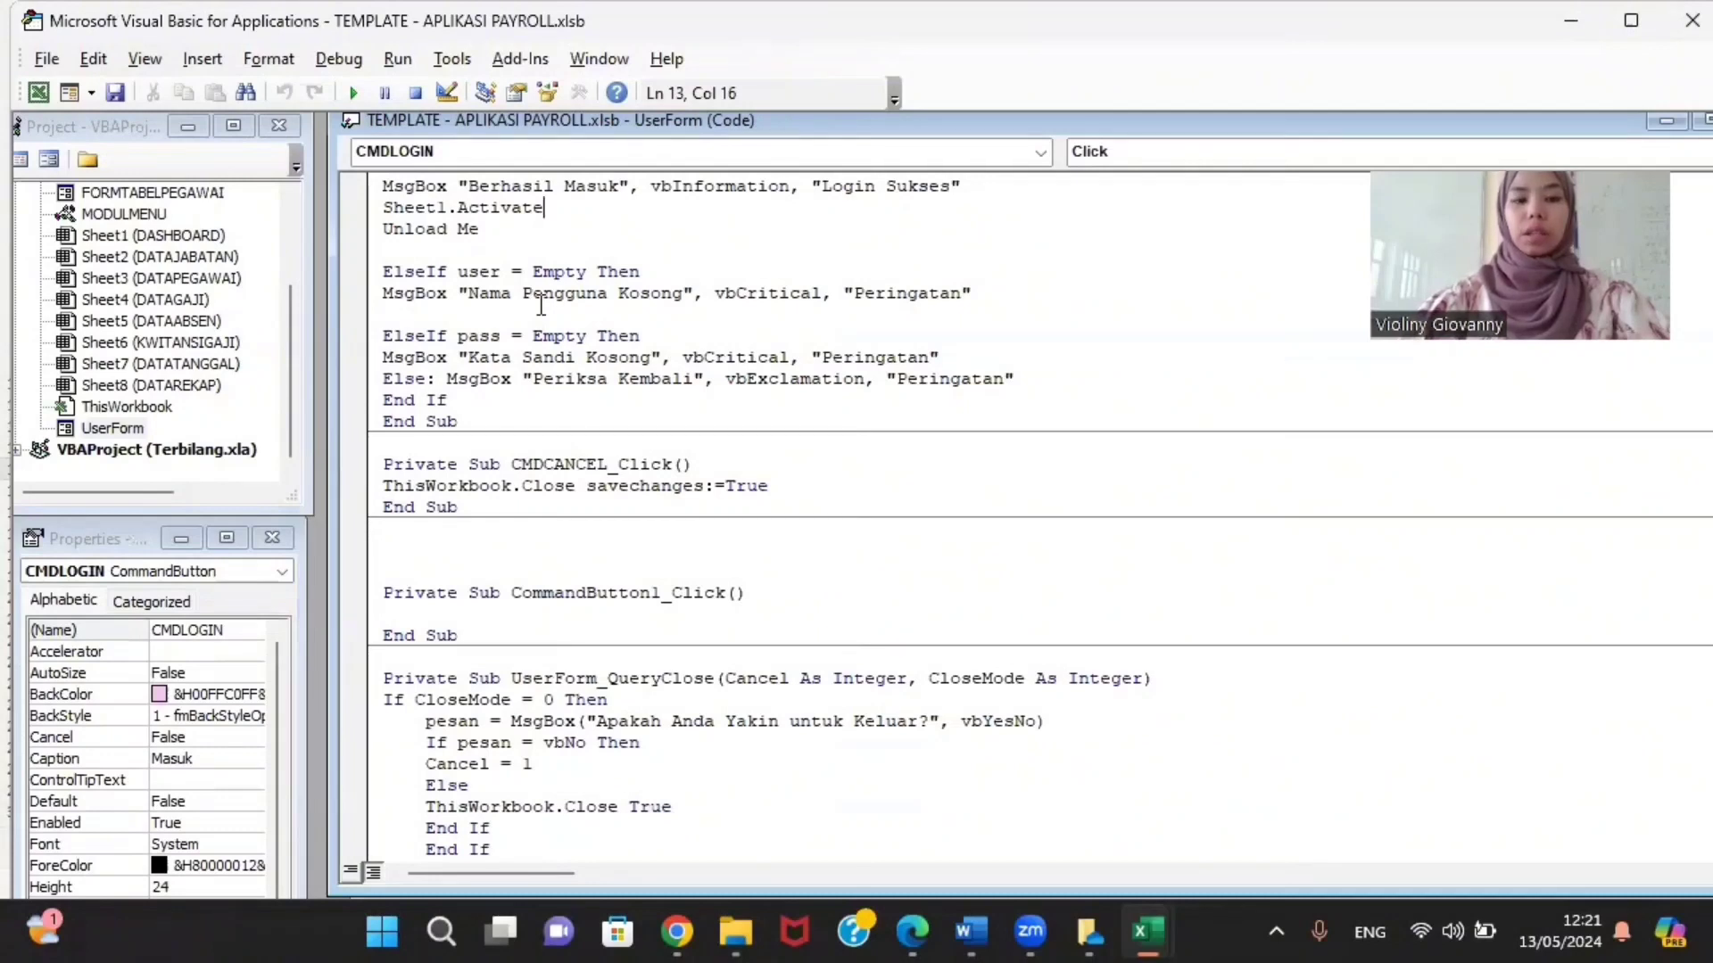
left_click_drag(458, 293, 696, 300)
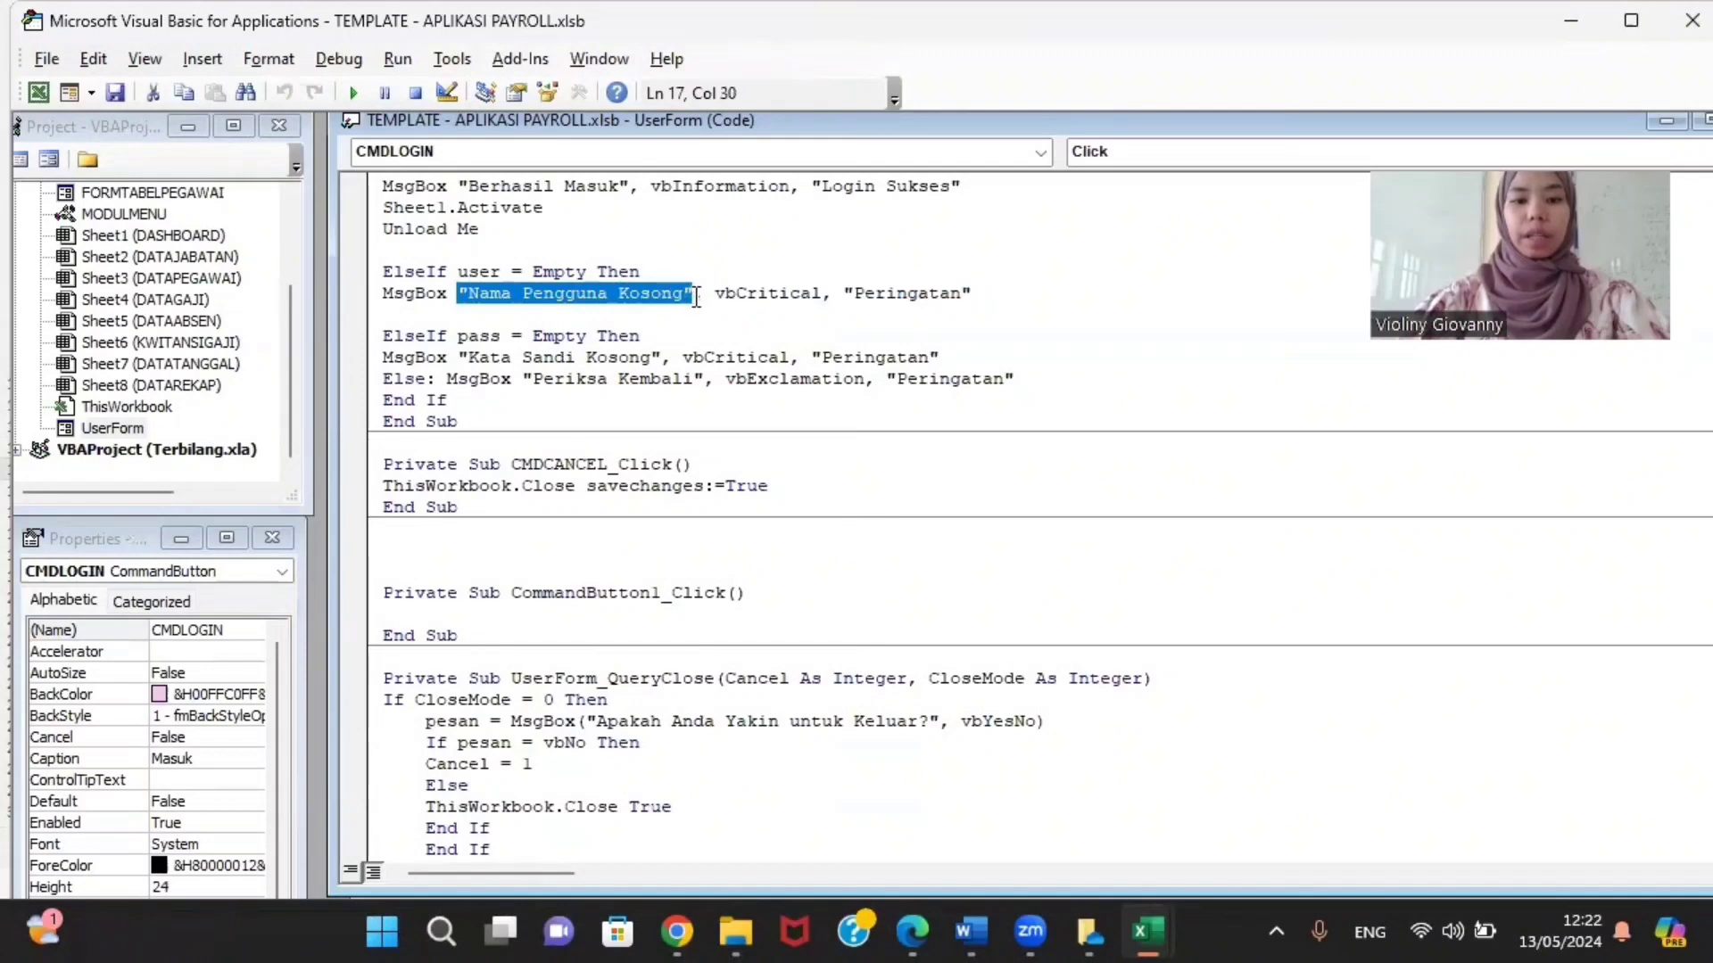
left_click(554, 421)
scroll(554, 422, "down", 1)
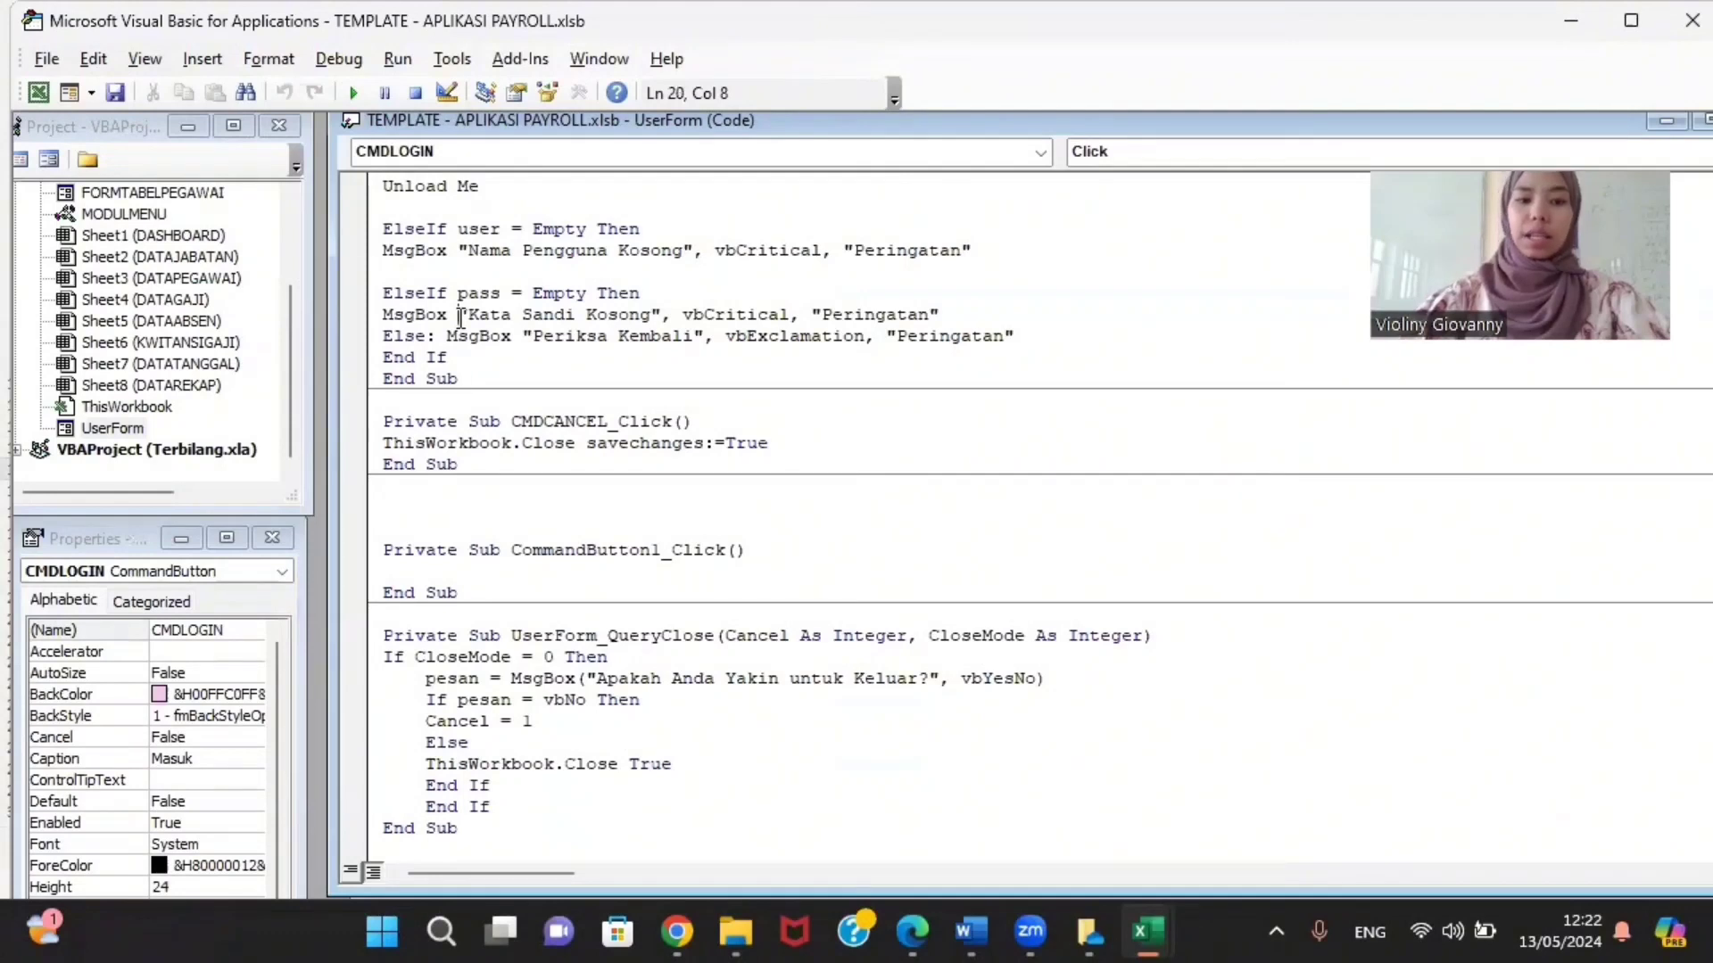
left_click_drag(461, 318, 661, 314)
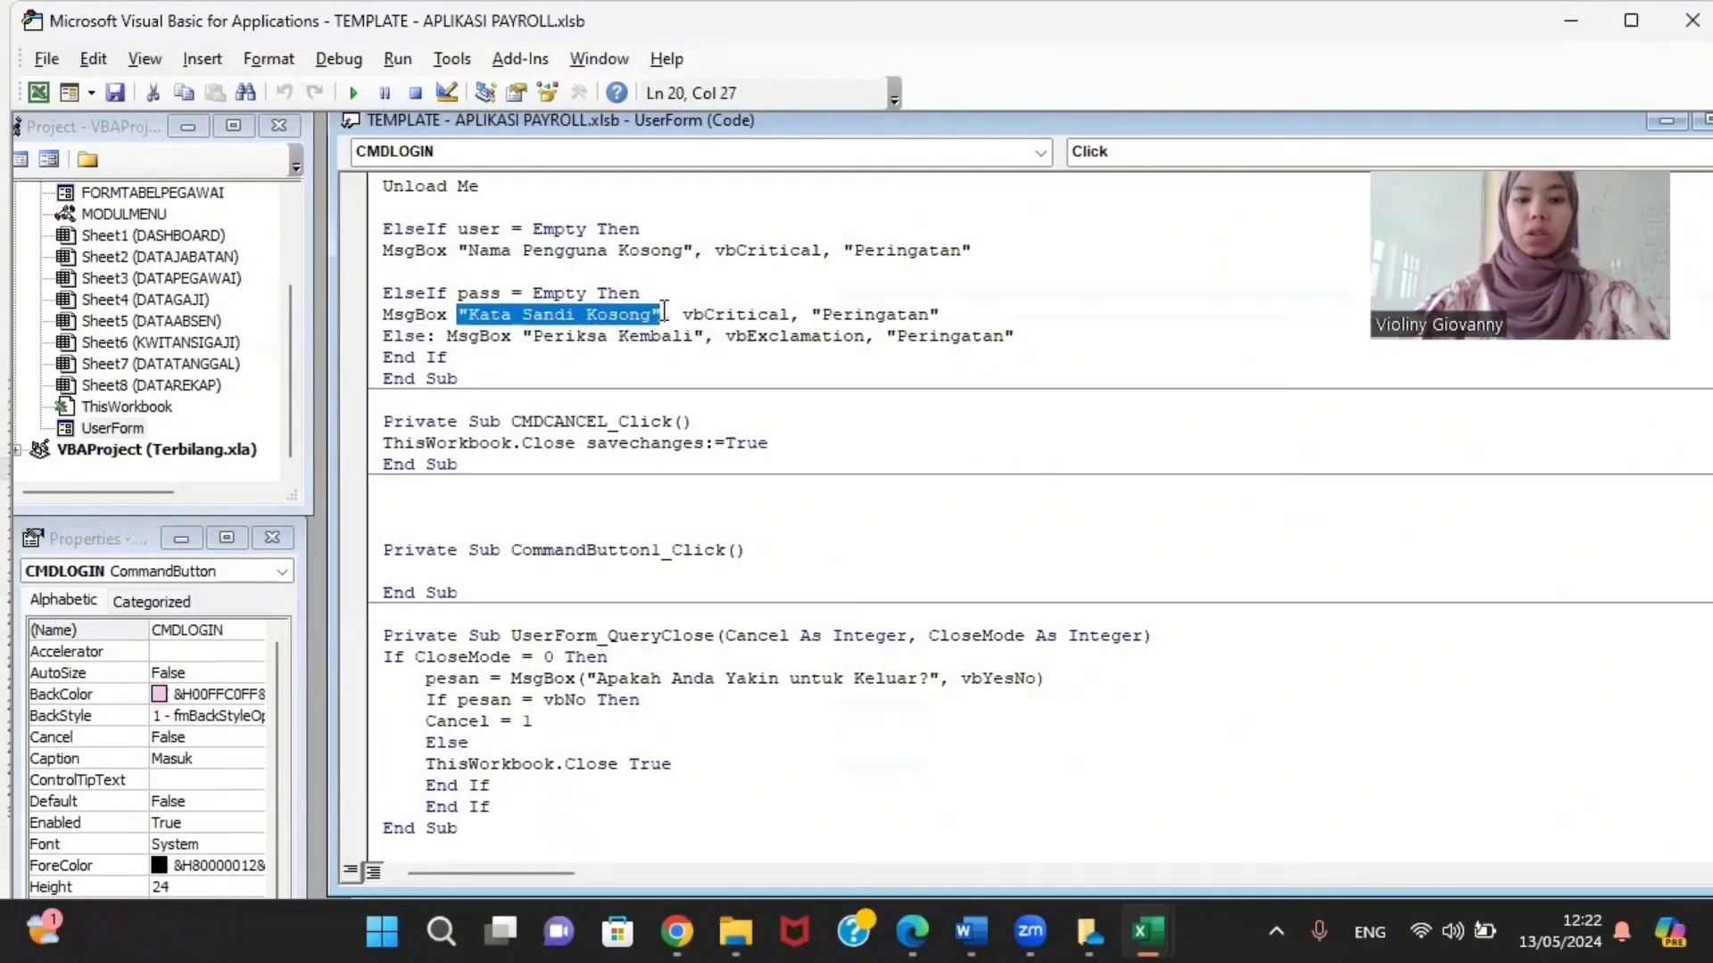
left_click(672, 394)
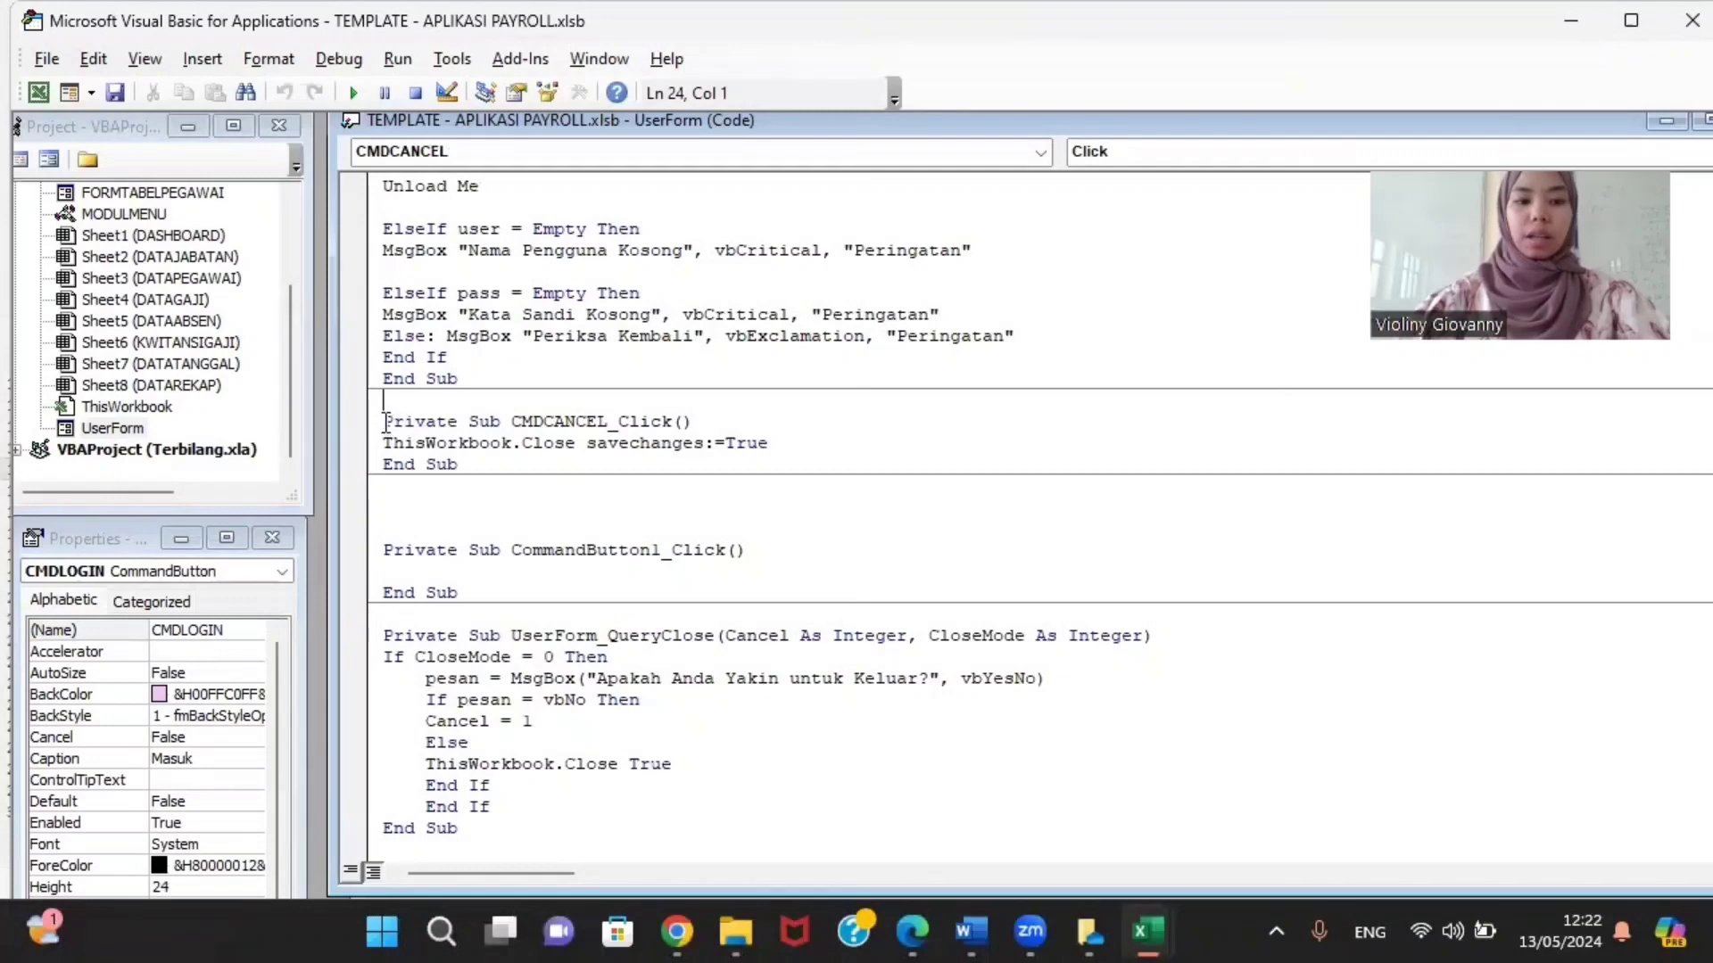
left_click_drag(384, 422, 700, 422)
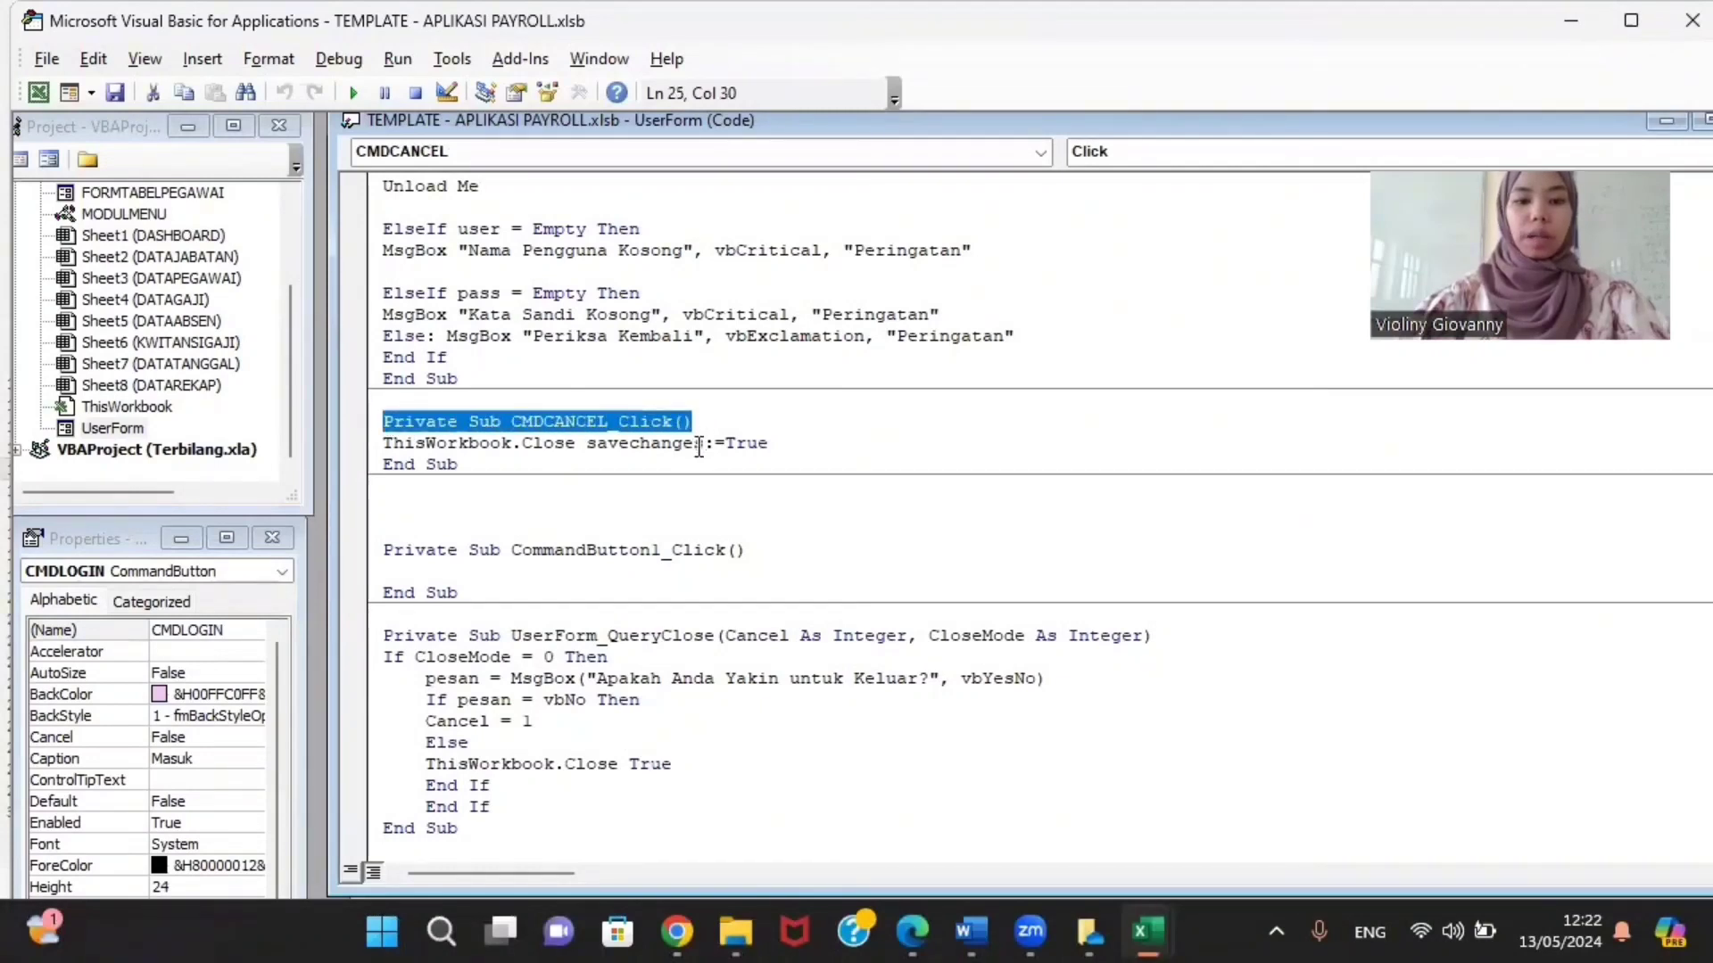
left_click(698, 443)
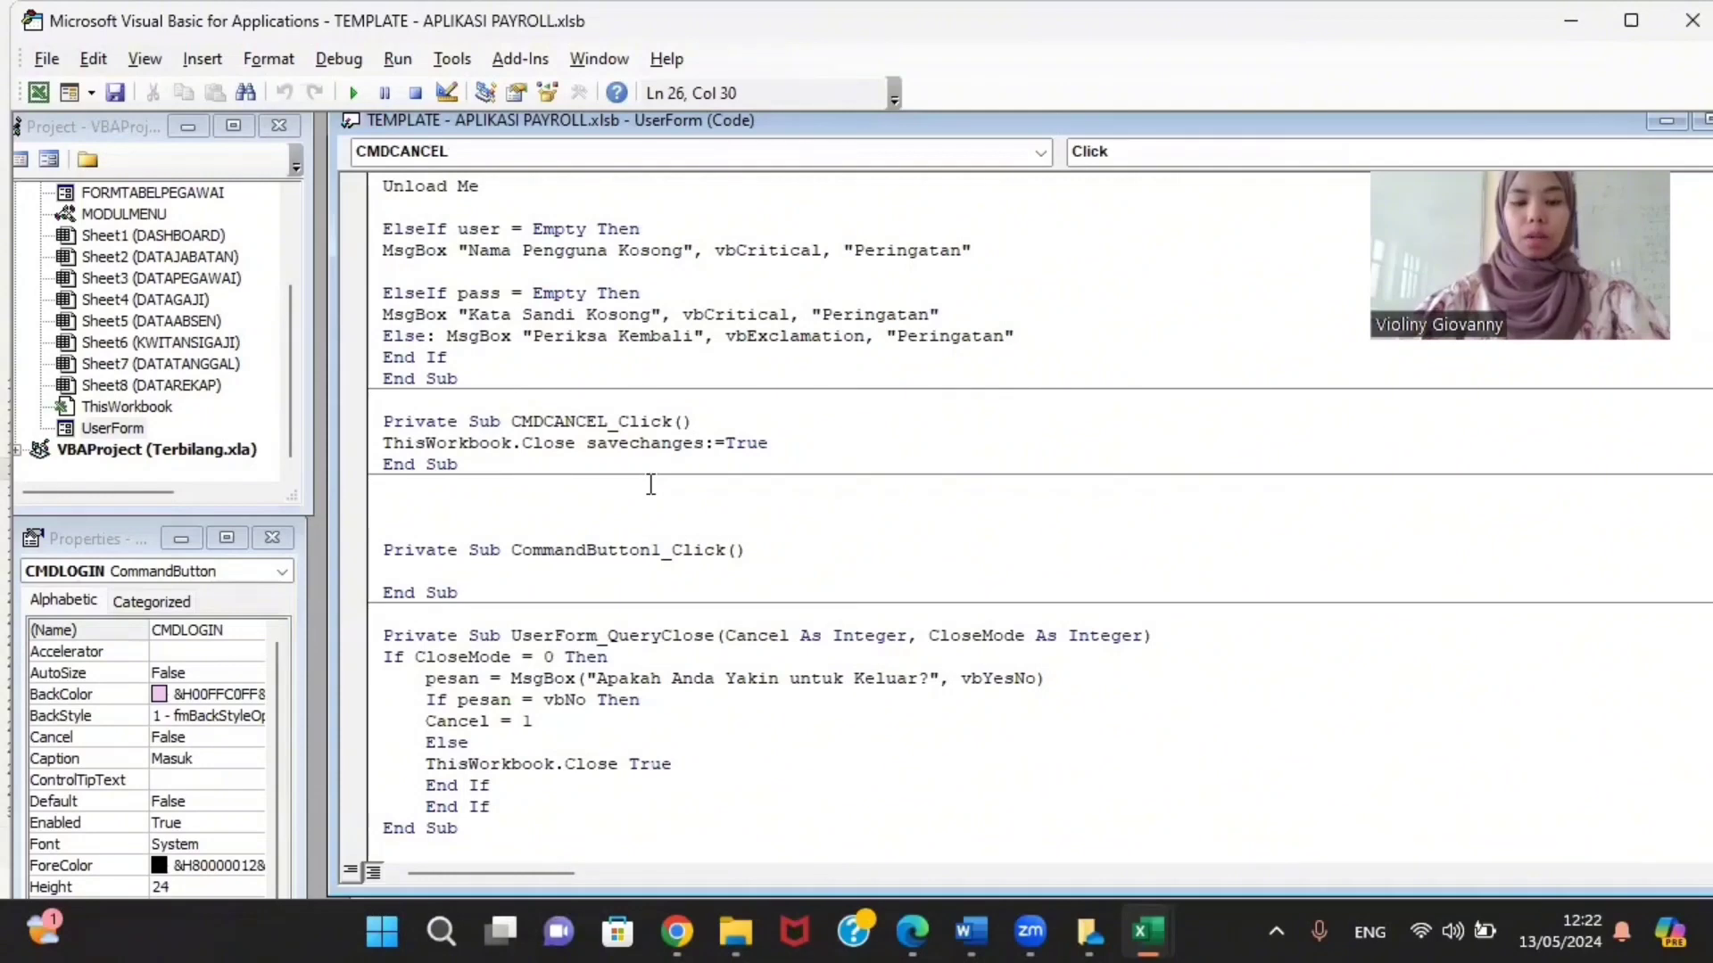
Step: Delete the empty CommandButton1_Click procedure from the LOGIN form's code
left_click(416, 530)
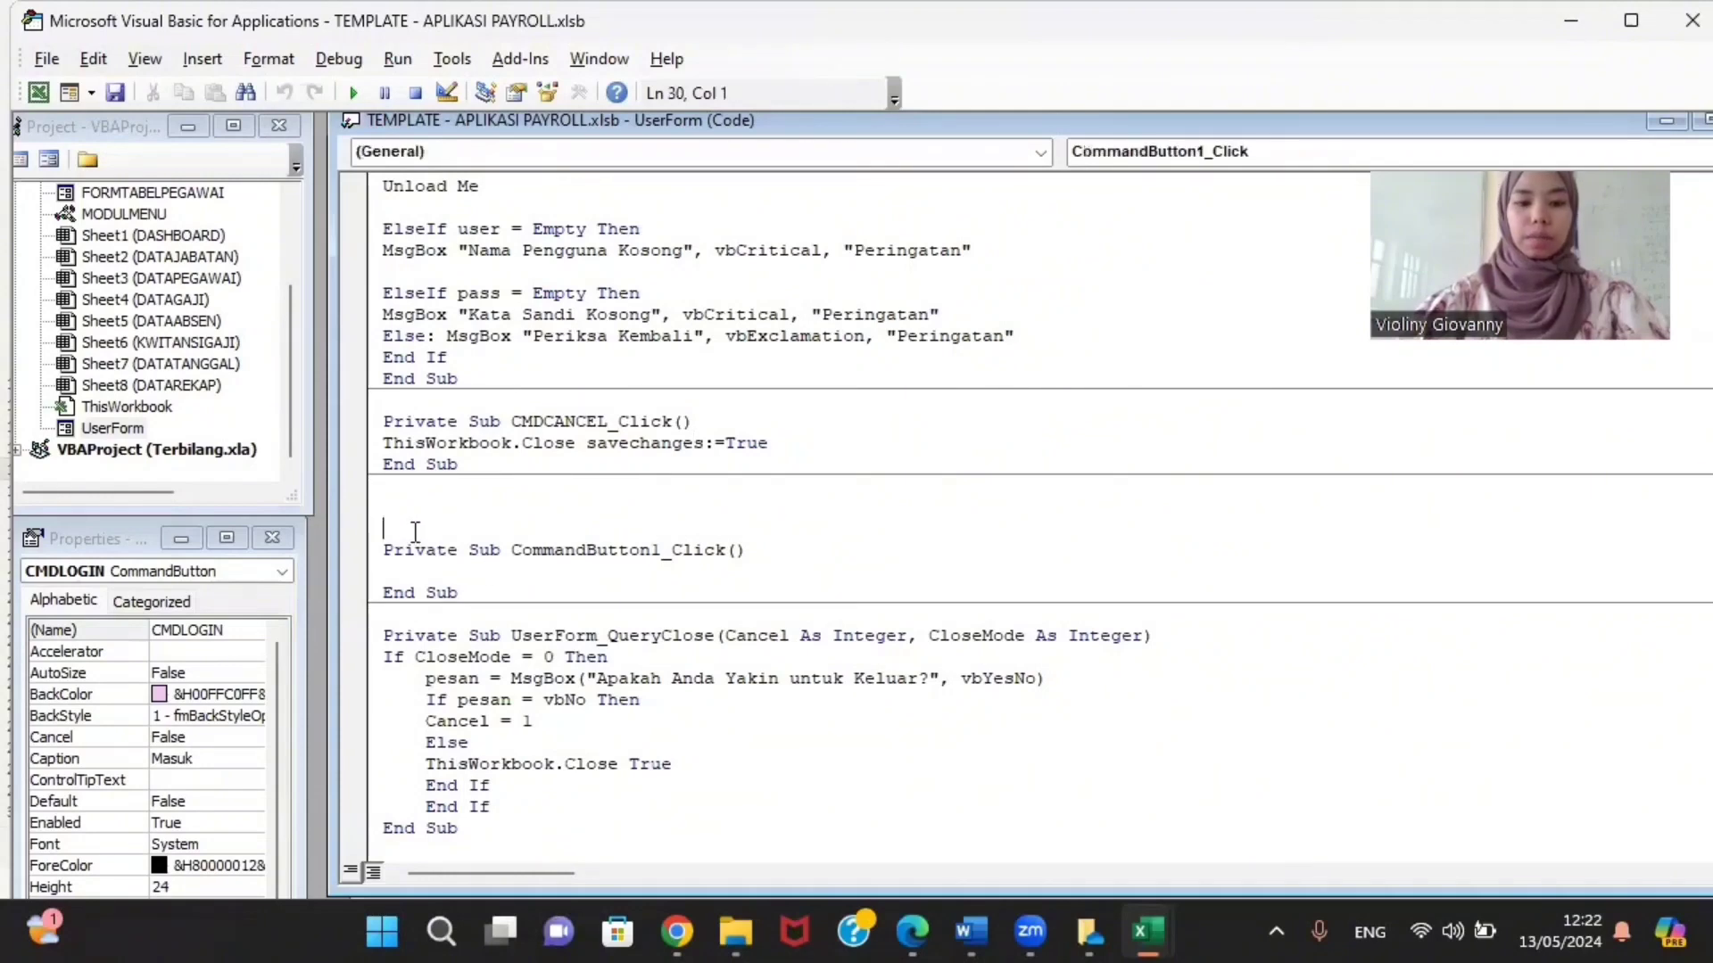
left_click_drag(487, 592, 363, 550)
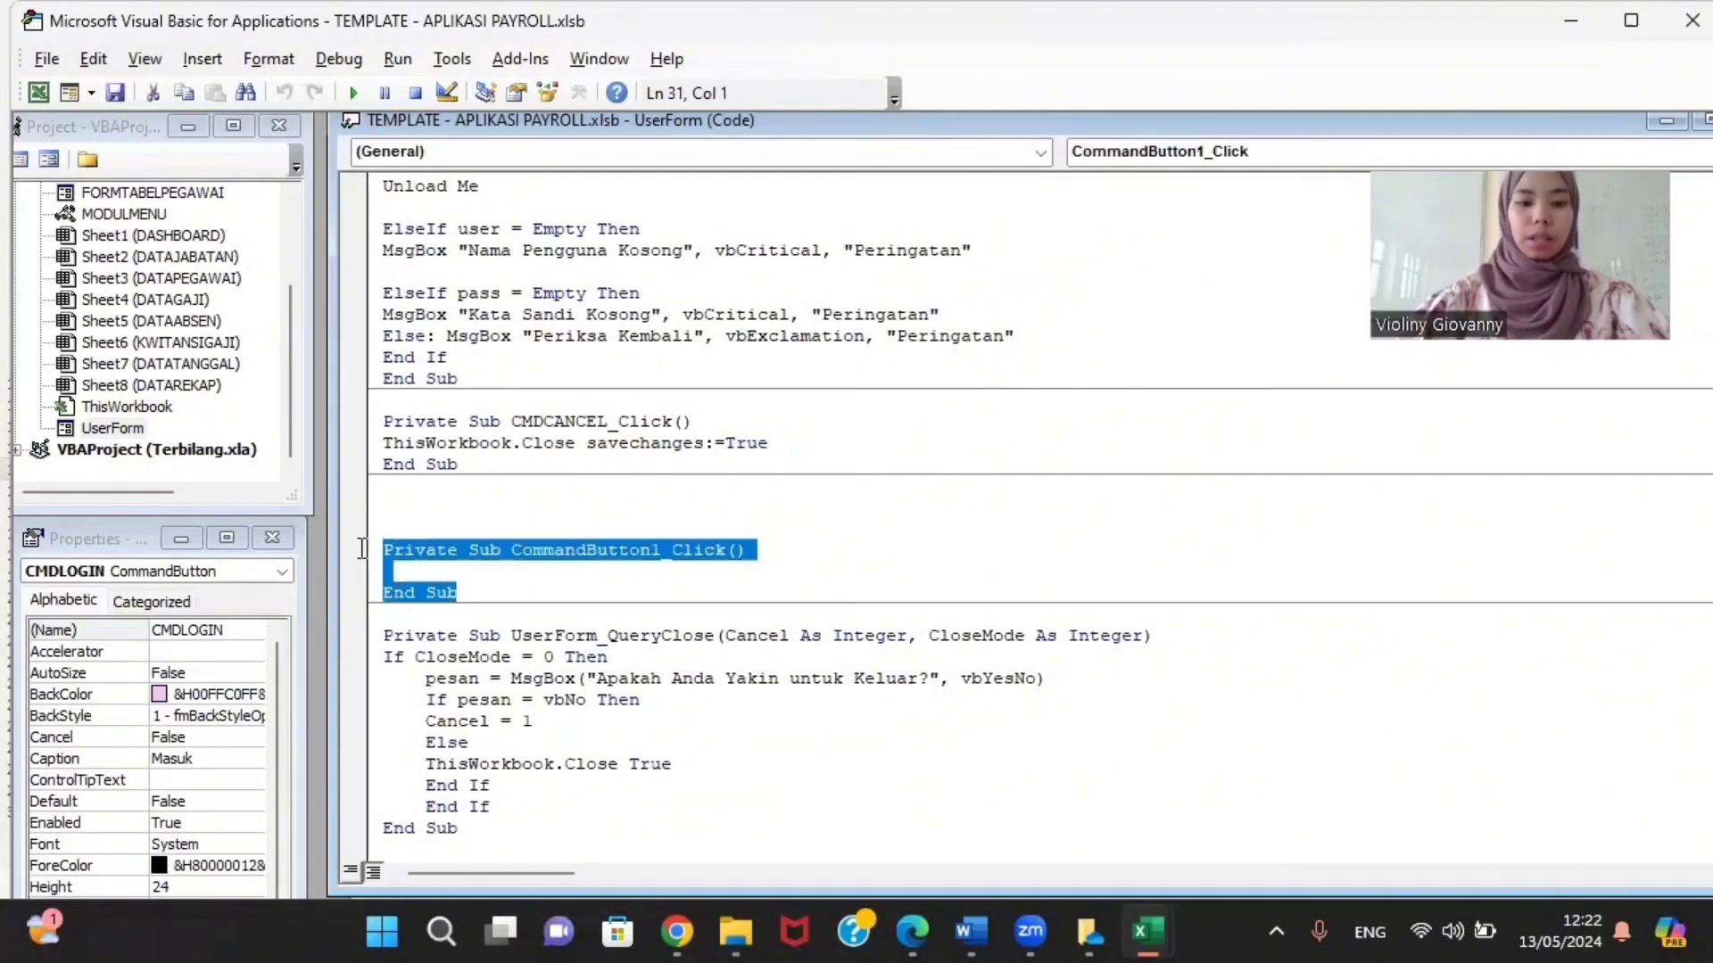
key("Delete")
key("BackSpace")
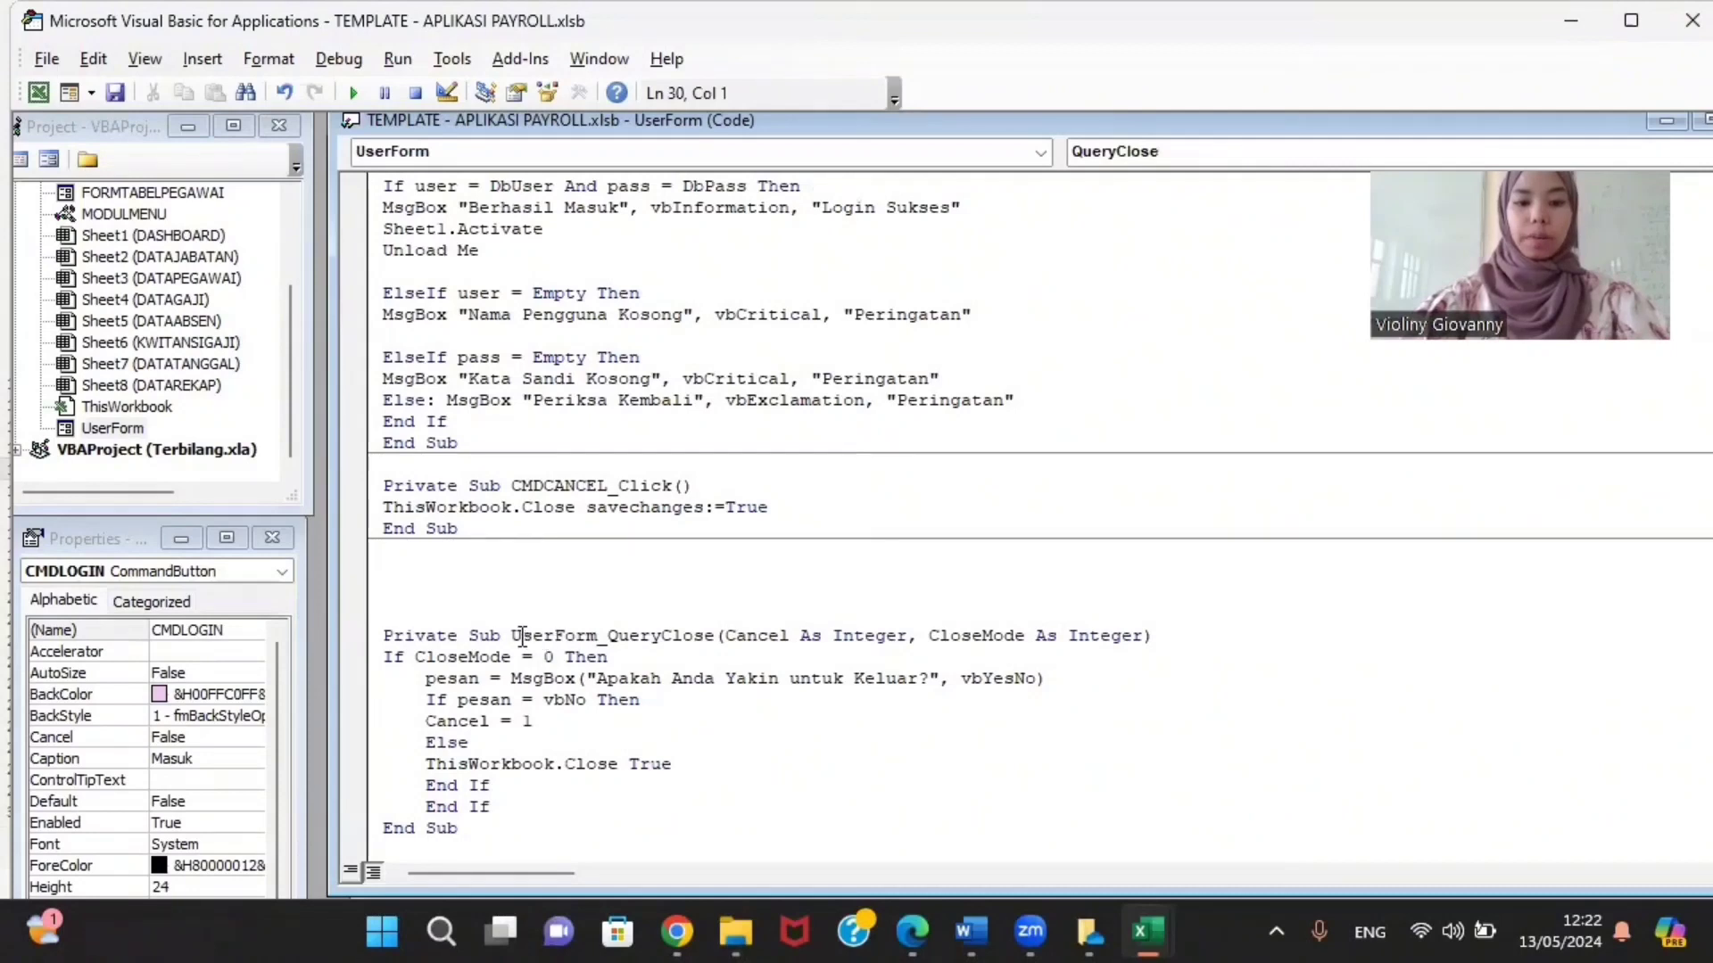
Step: Remove the extra blank lines above UserForm_QueryClose, leaving CMDCANCEL then QueryClose
left_click_drag(517, 637, 712, 632)
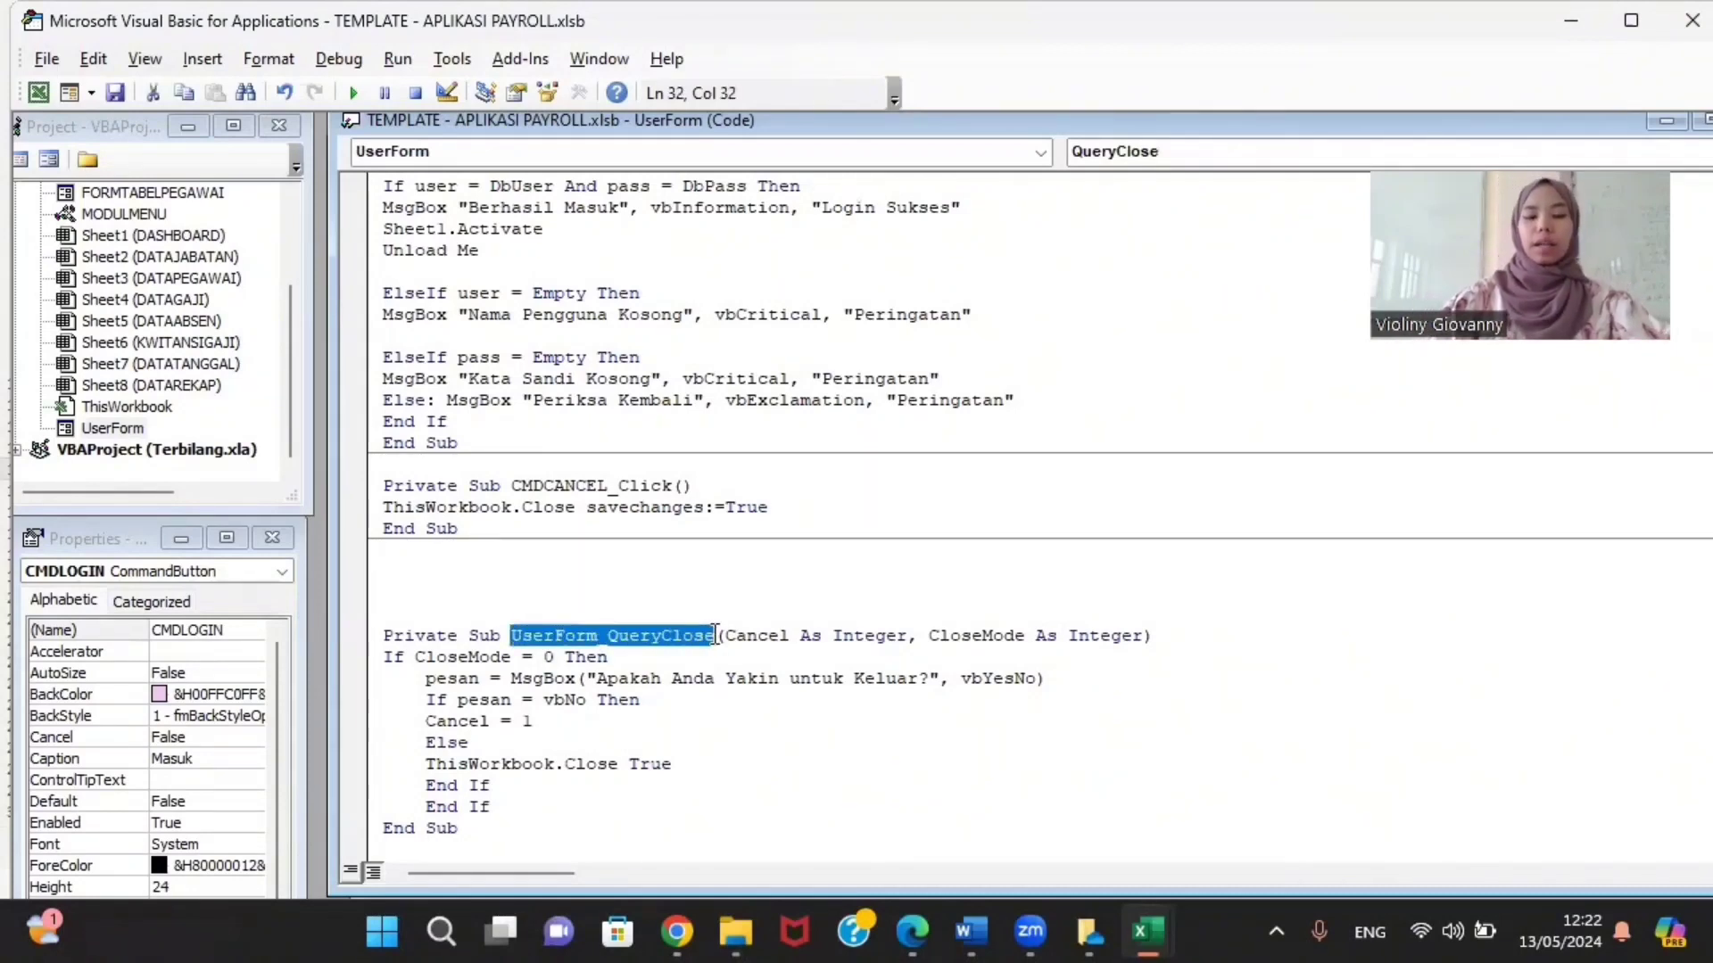
left_click(961, 591)
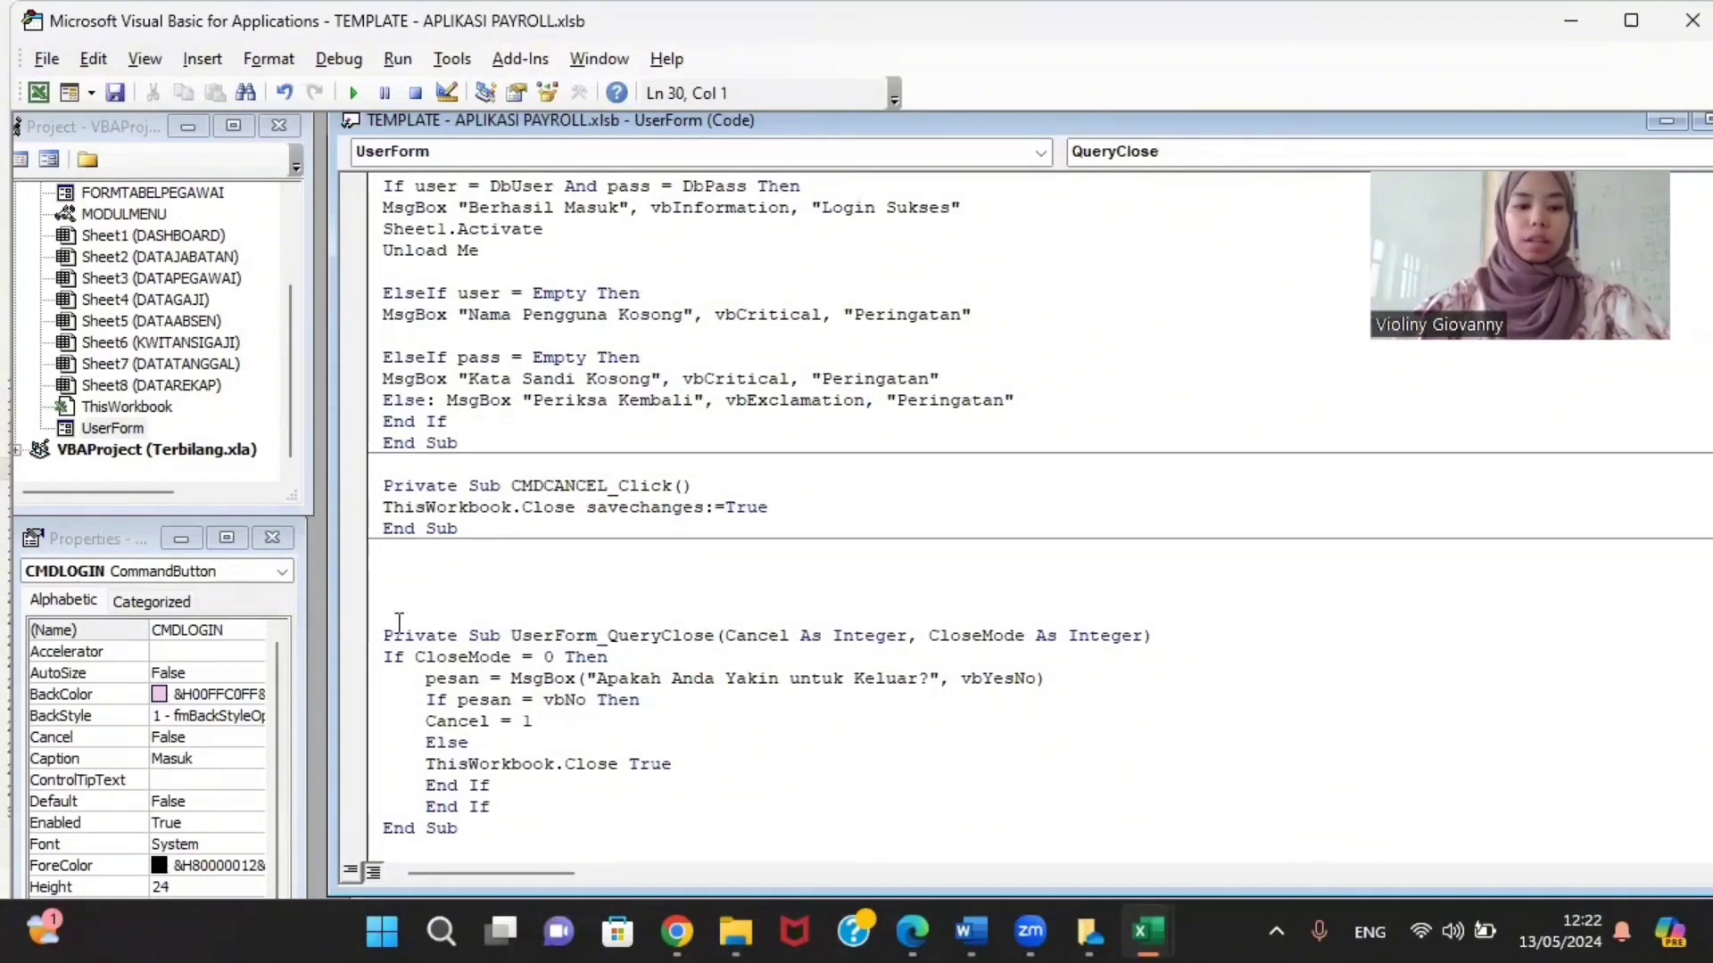
left_click_drag(399, 619, 378, 578)
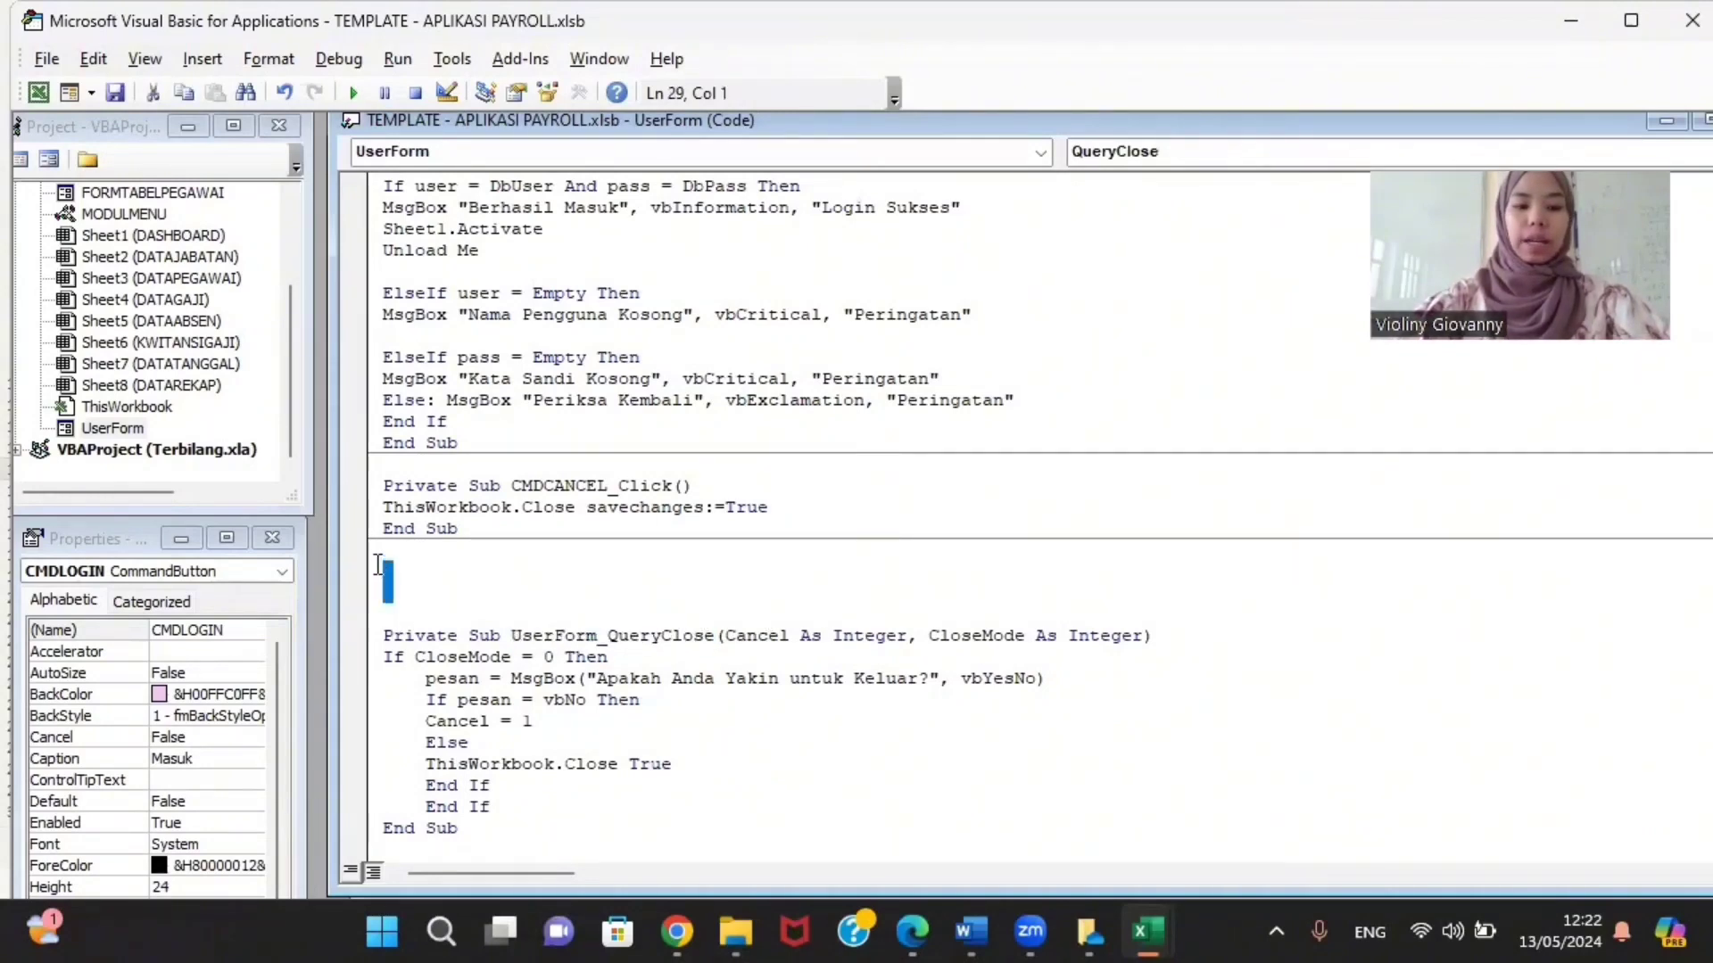
key("BackSpace")
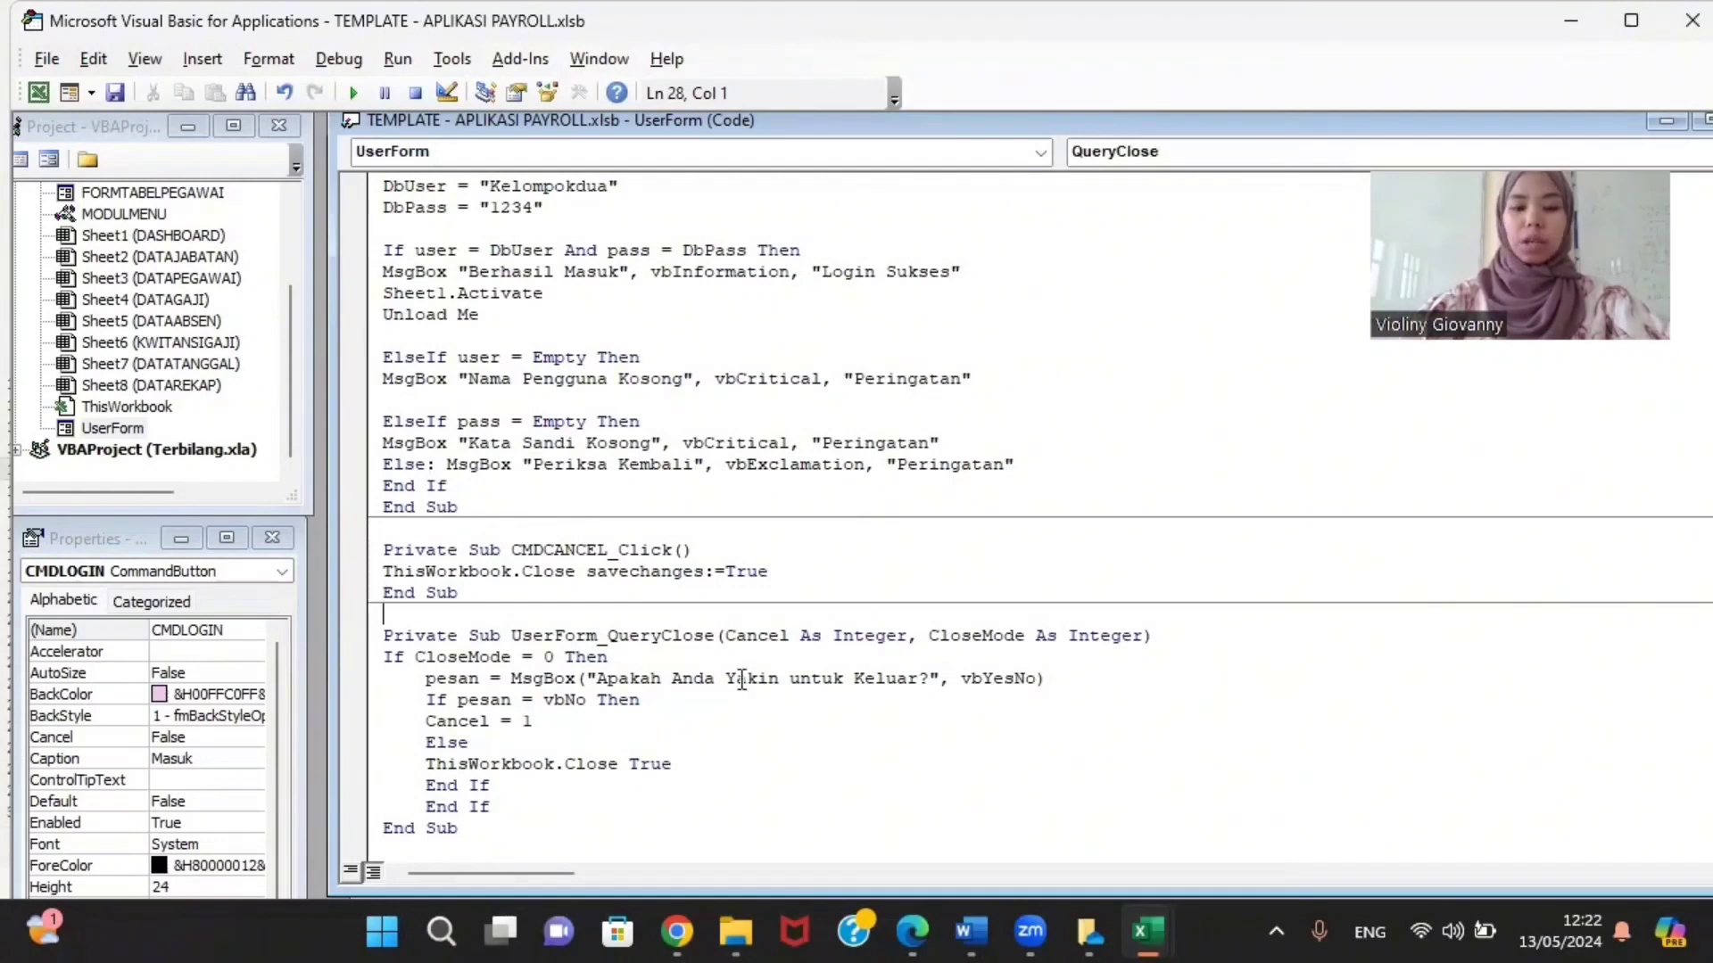
left_click_drag(596, 679, 921, 682)
left_click(669, 786)
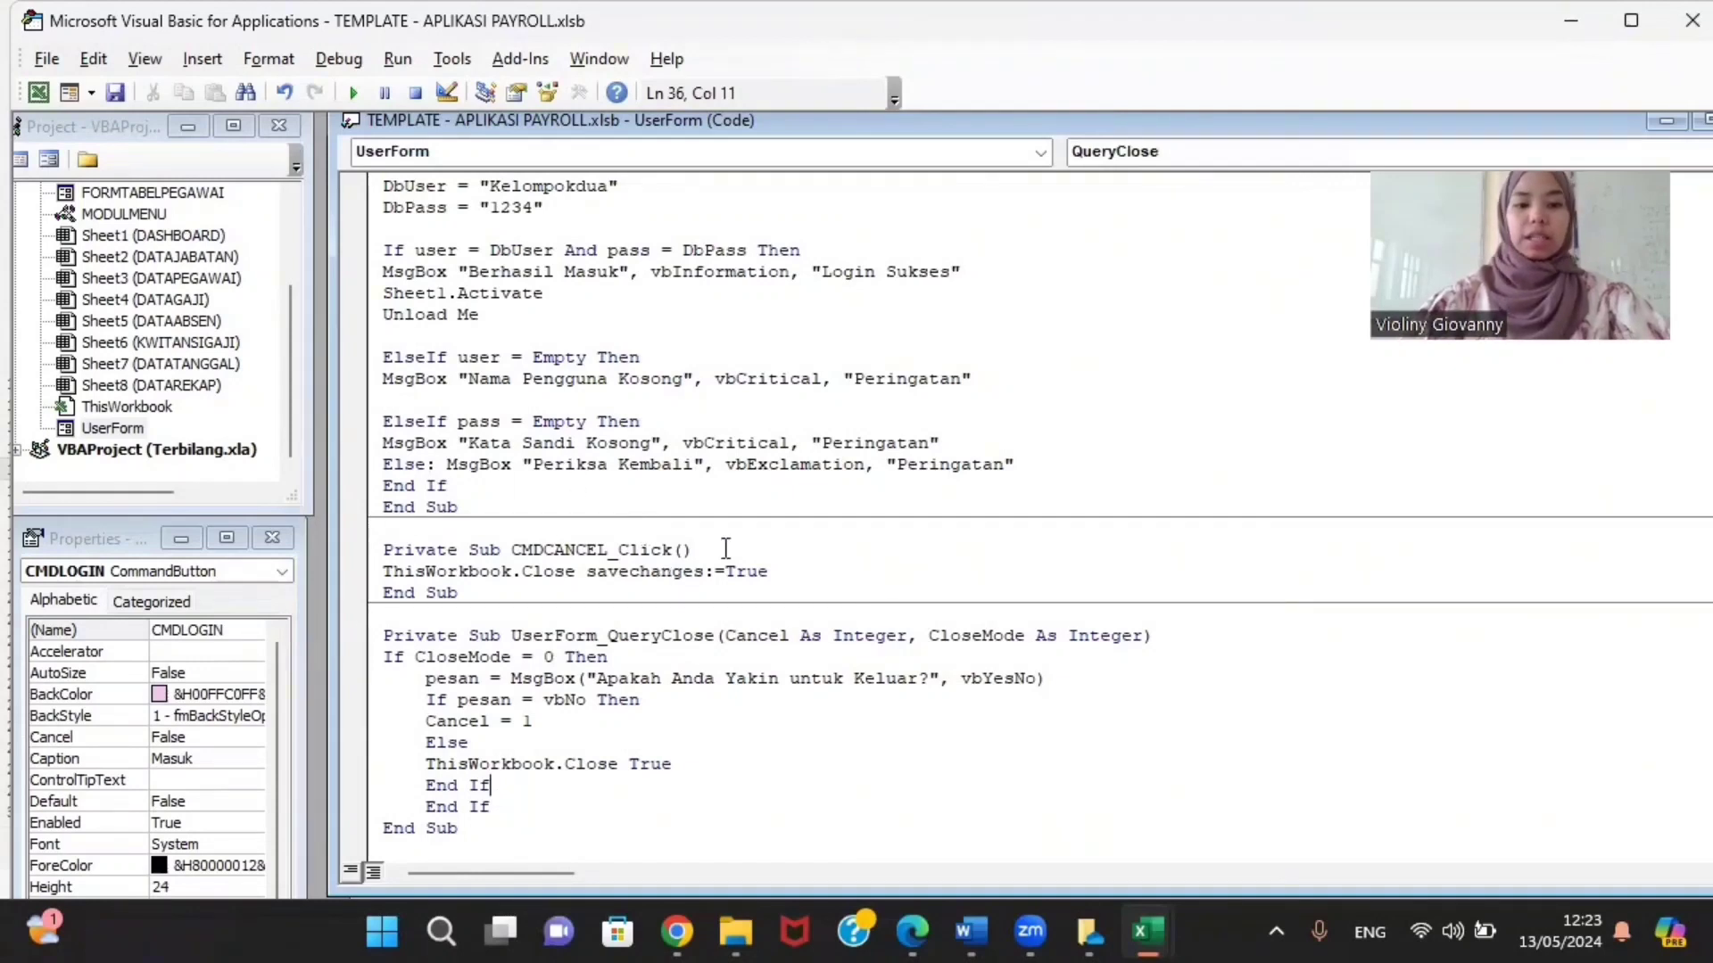
scroll(731, 543, "up", 3)
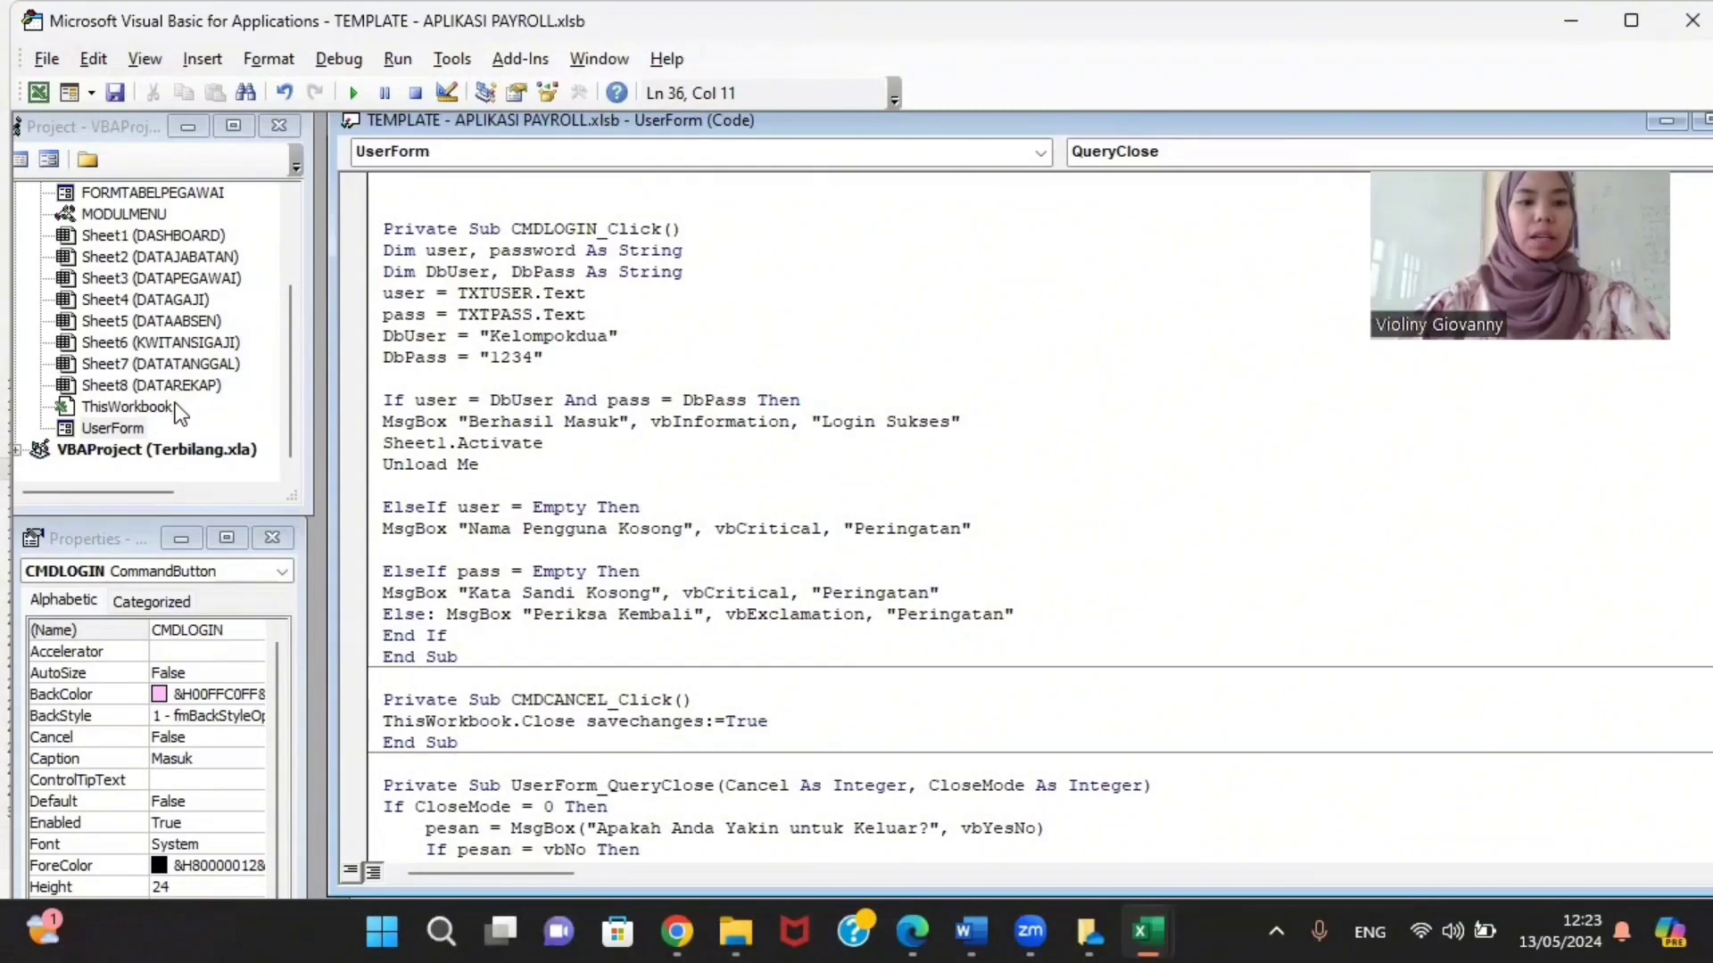
double_click(127, 407)
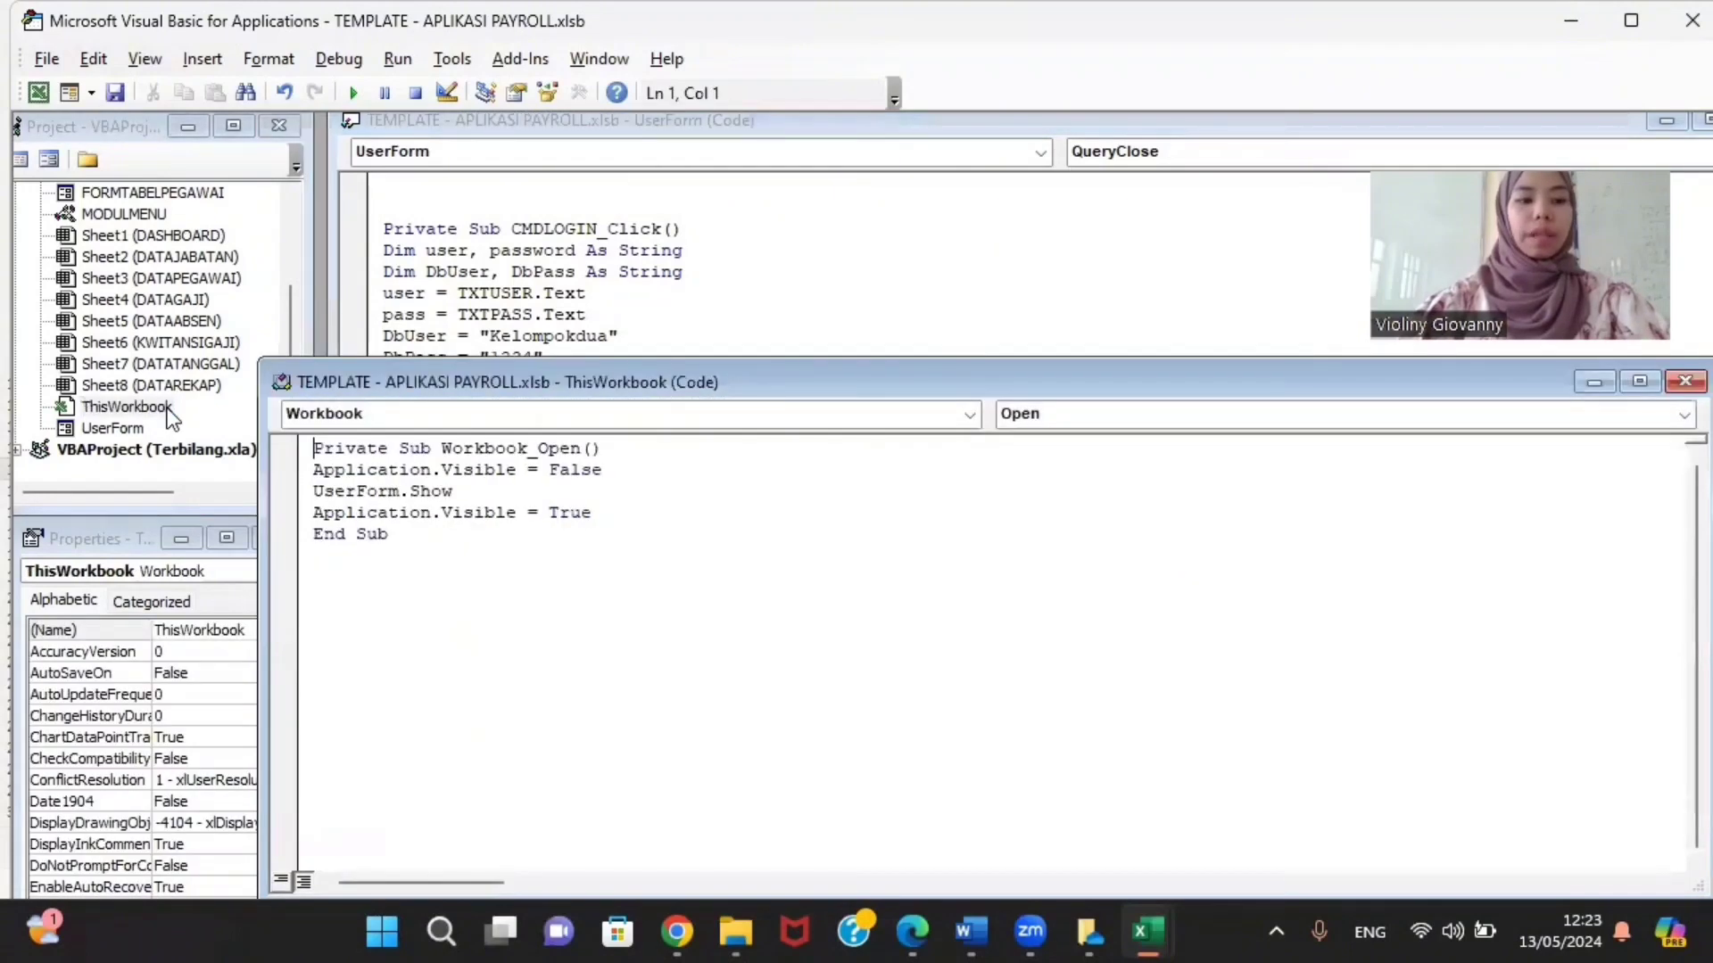
left_click_drag(708, 378, 774, 116)
left_click(564, 350)
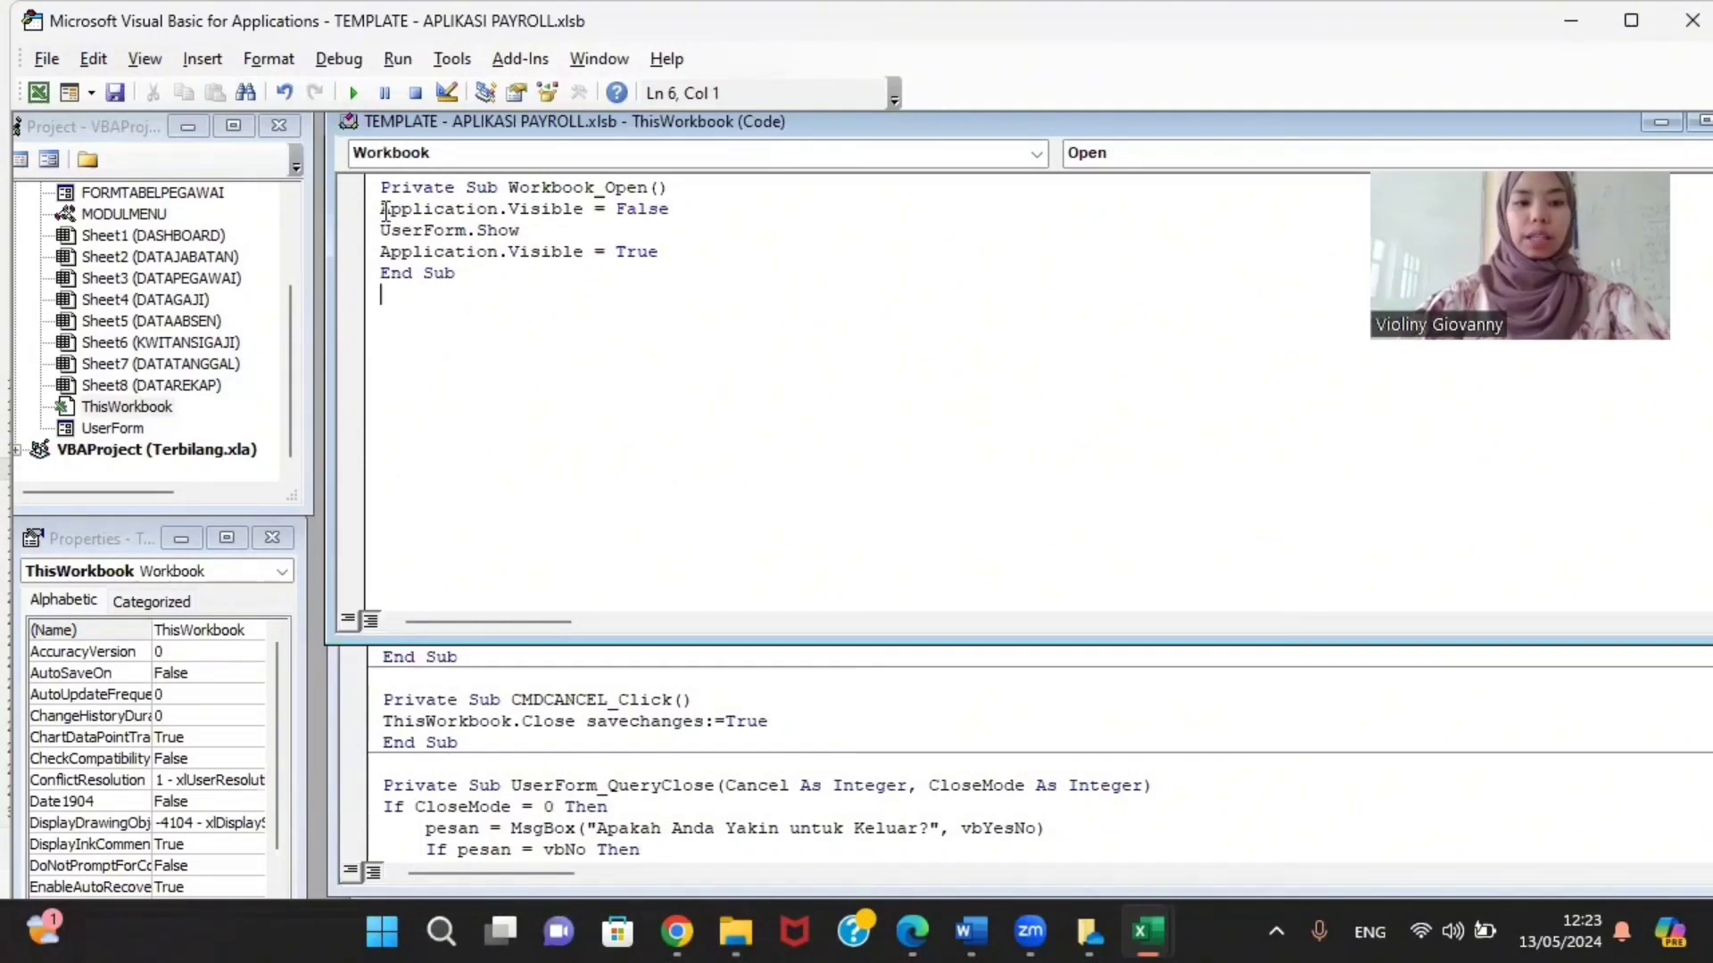
left_click_drag(384, 210, 556, 217)
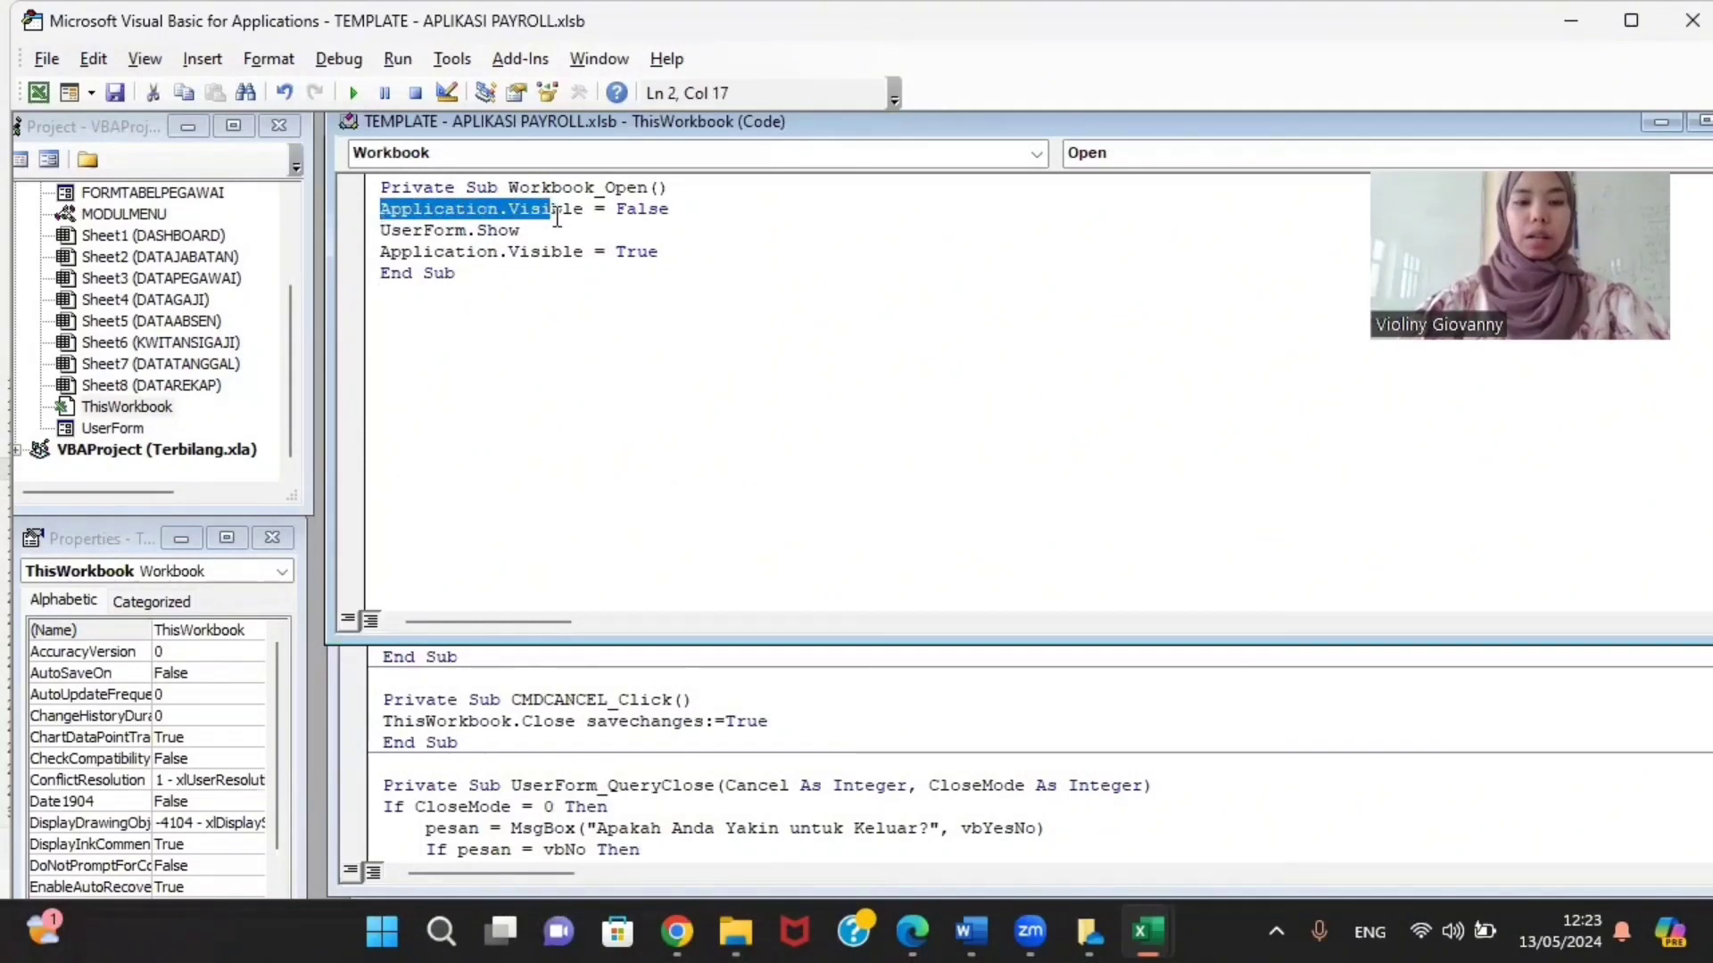
left_click(490, 275)
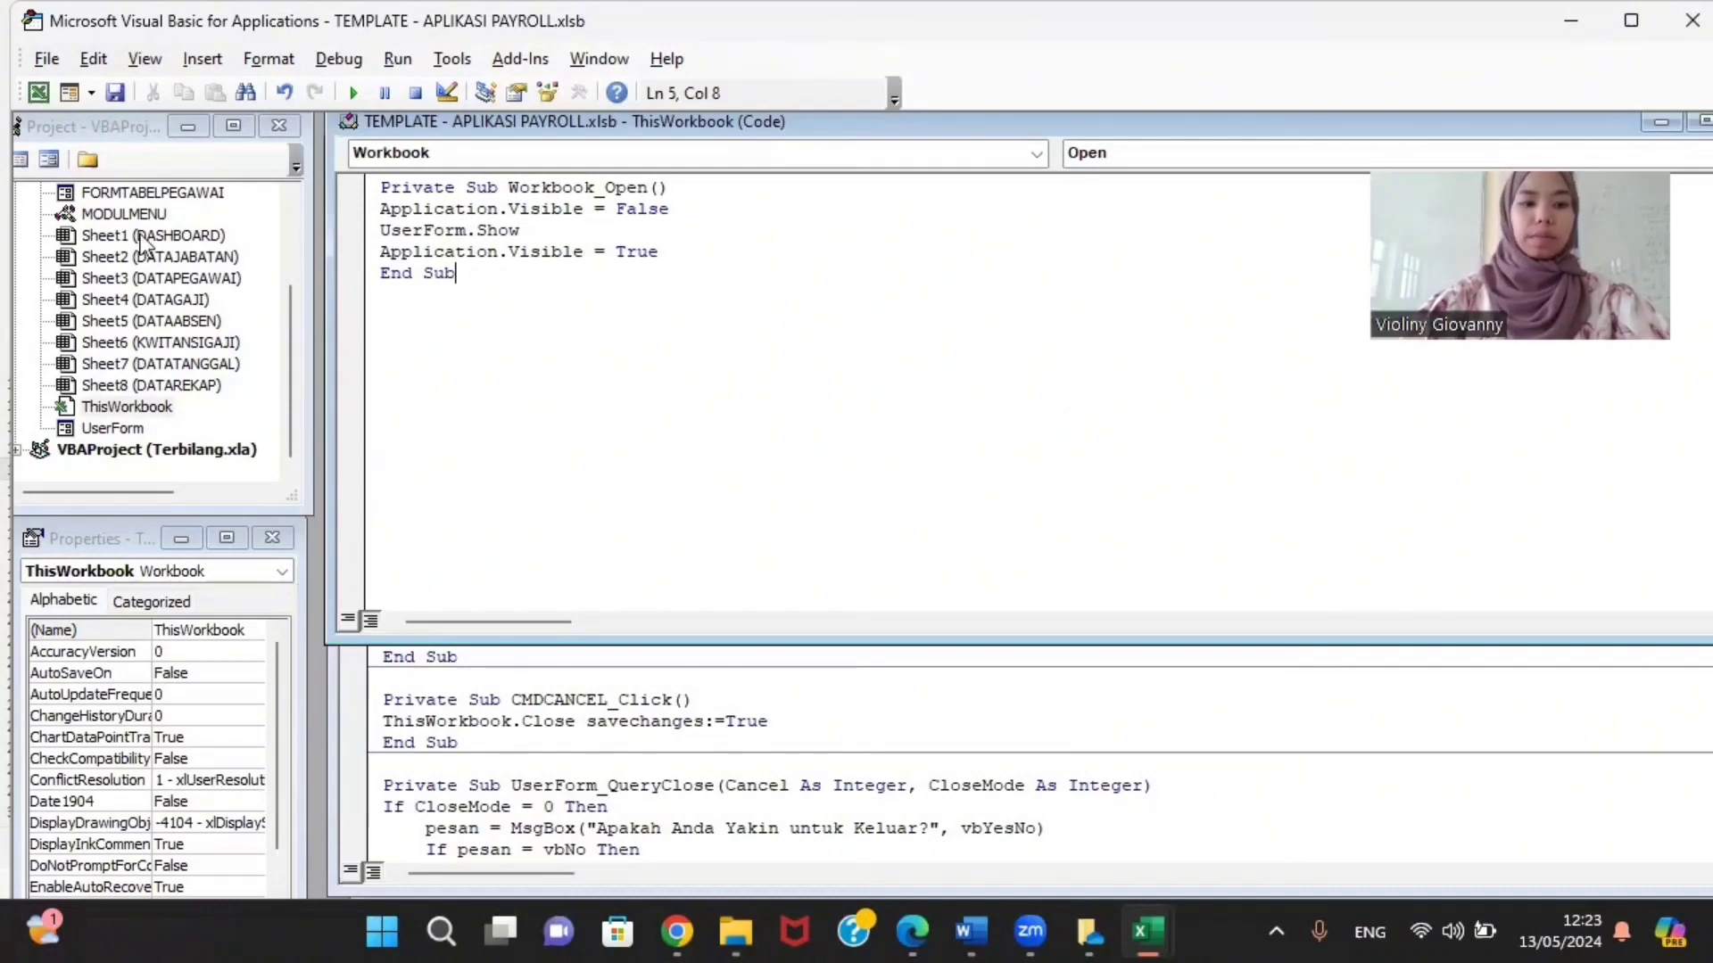
scroll(143, 242, "up", 2)
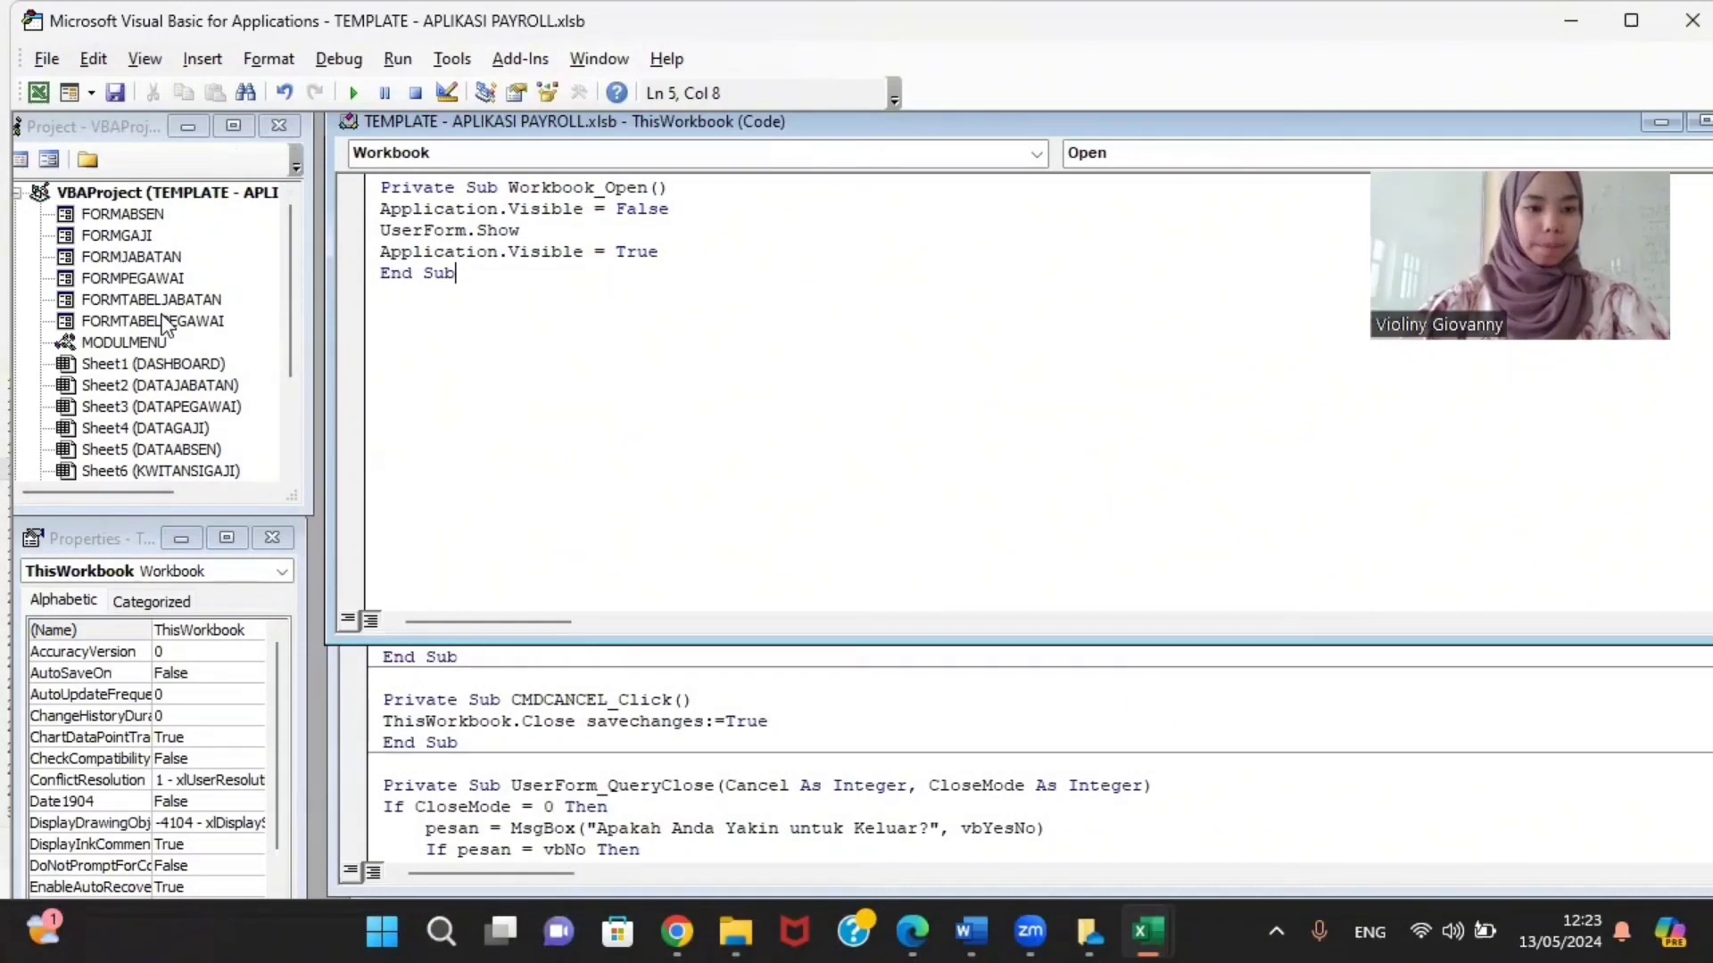
scroll(161, 325, "down", 2)
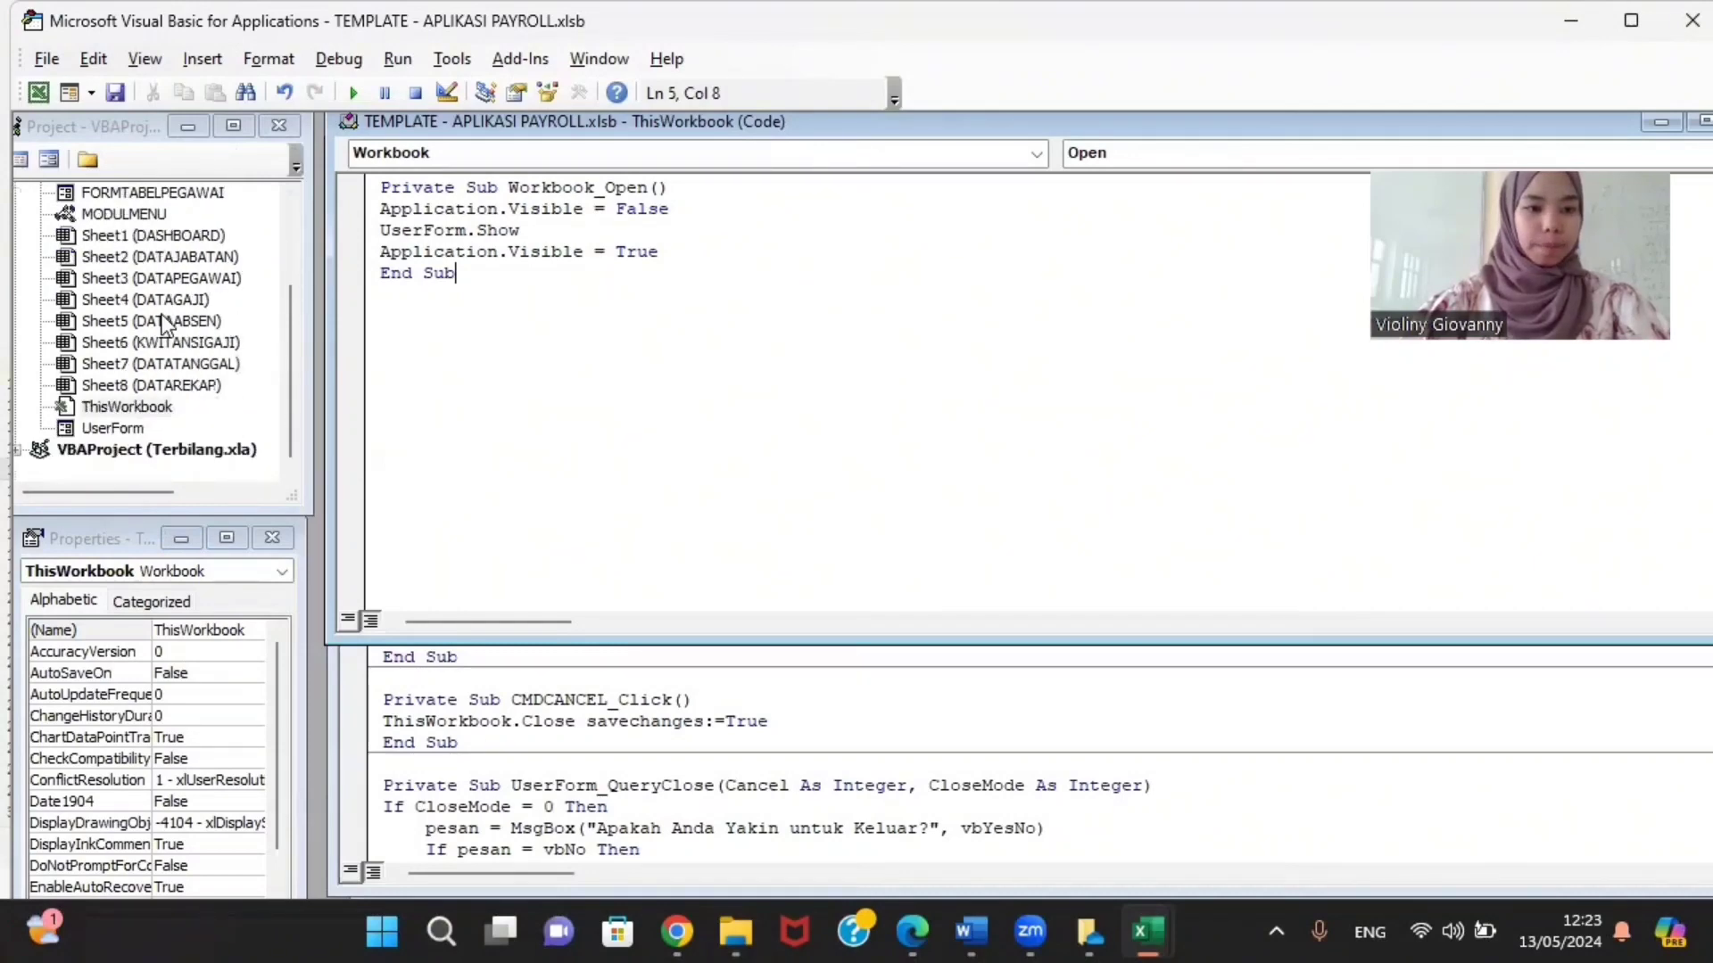
Step: Set the LOGIN form's Nama Pengguna text box BackStyle to 0 - fmBackStyleTransparent
double_click(125, 428)
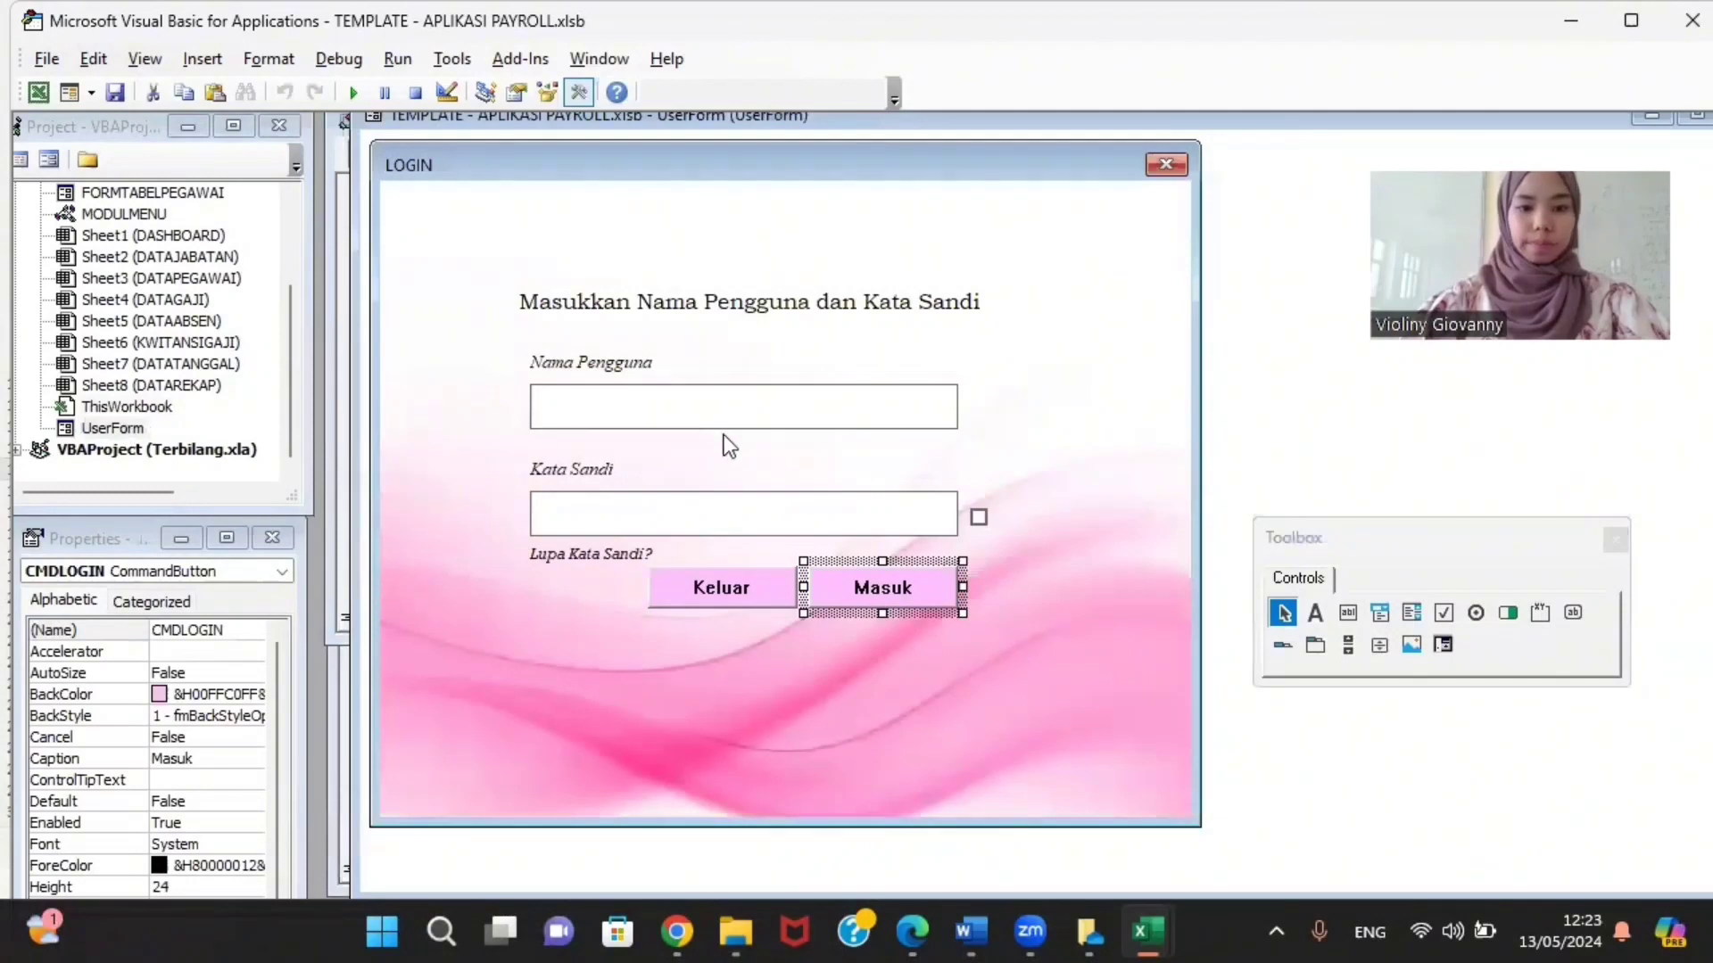
left_click(731, 419)
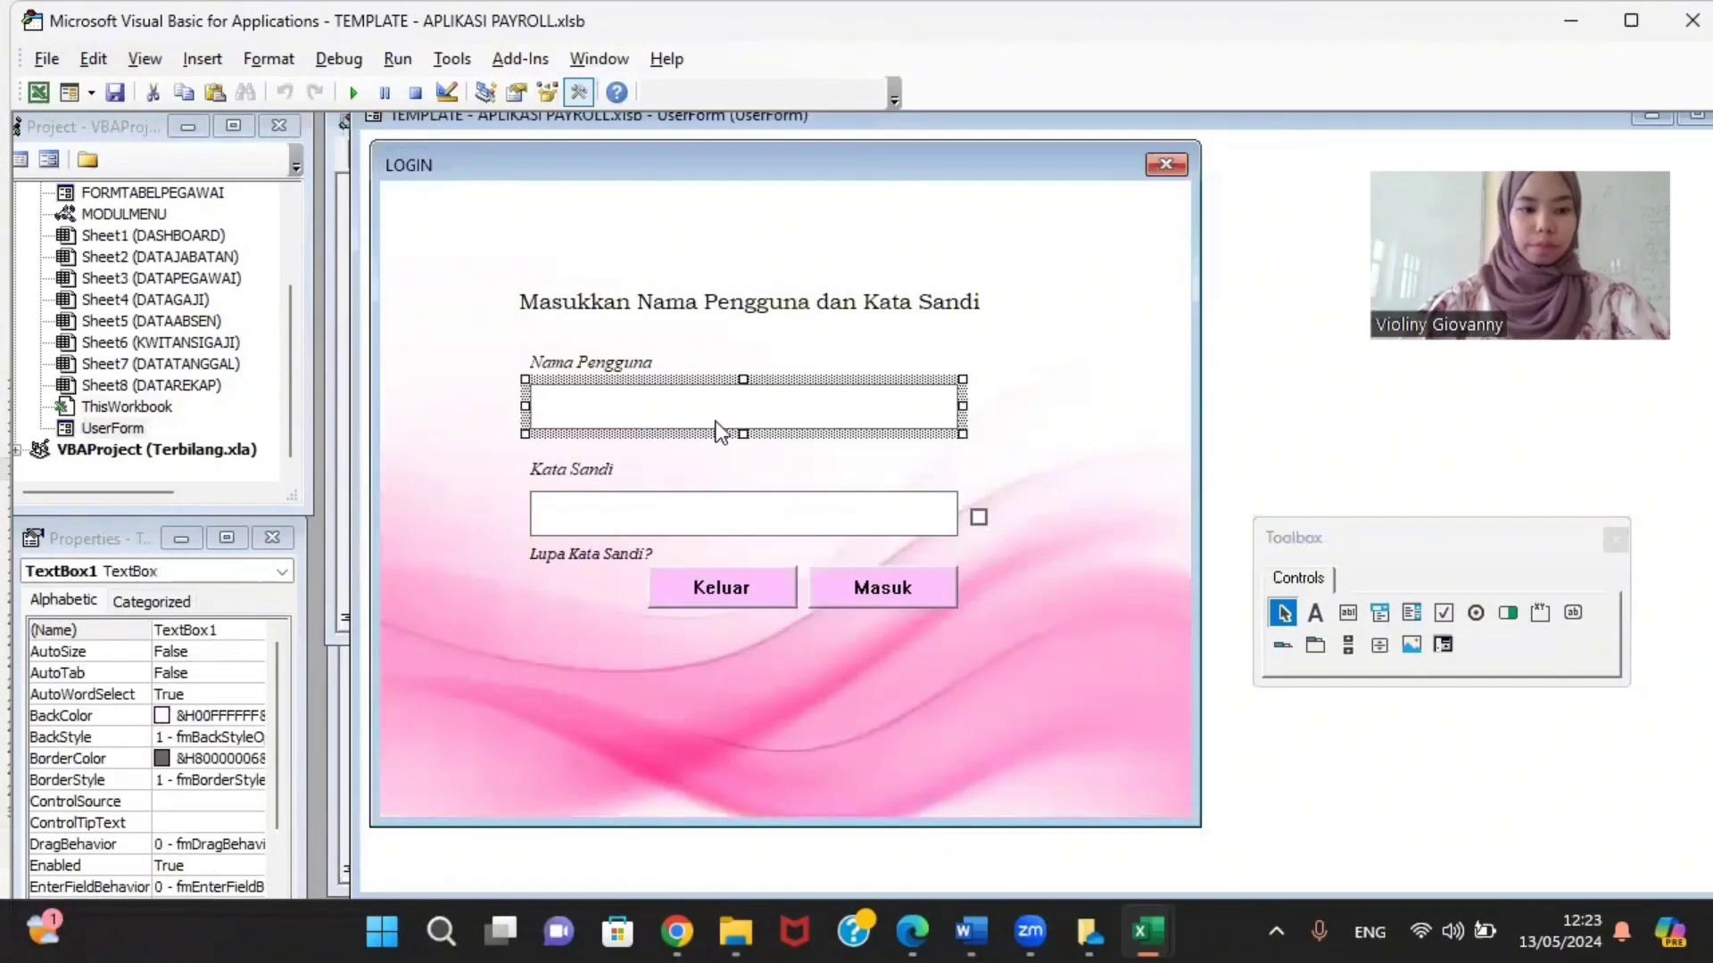
left_click(227, 715)
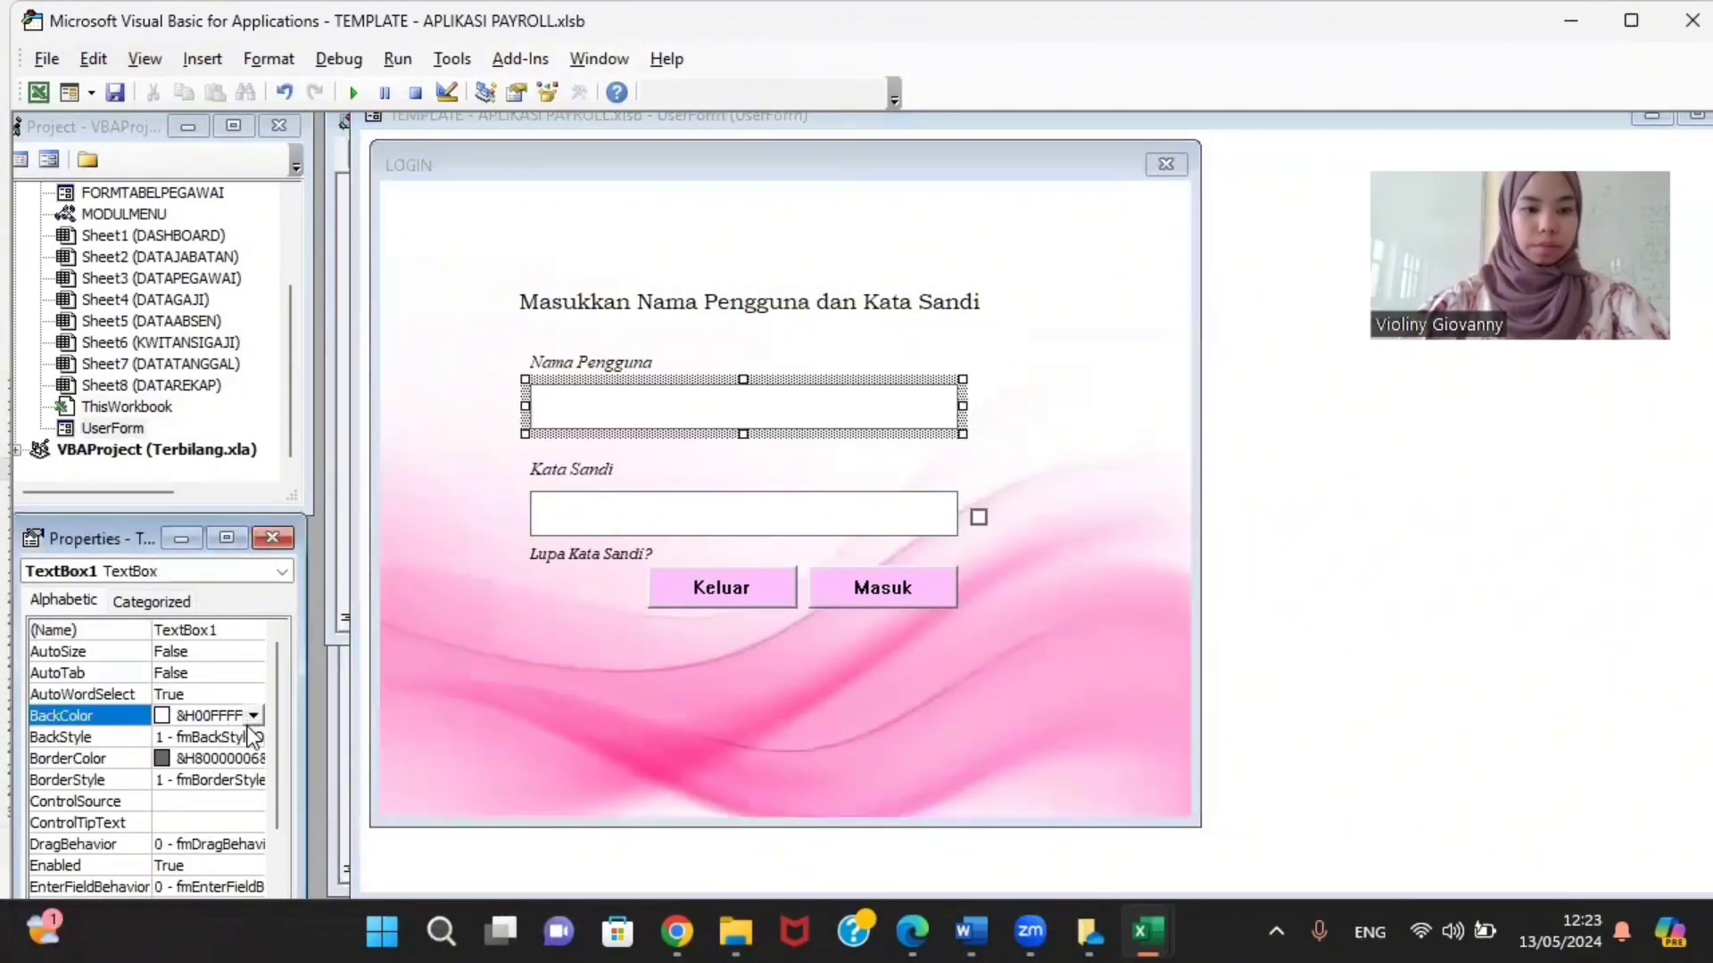
left_click(253, 715)
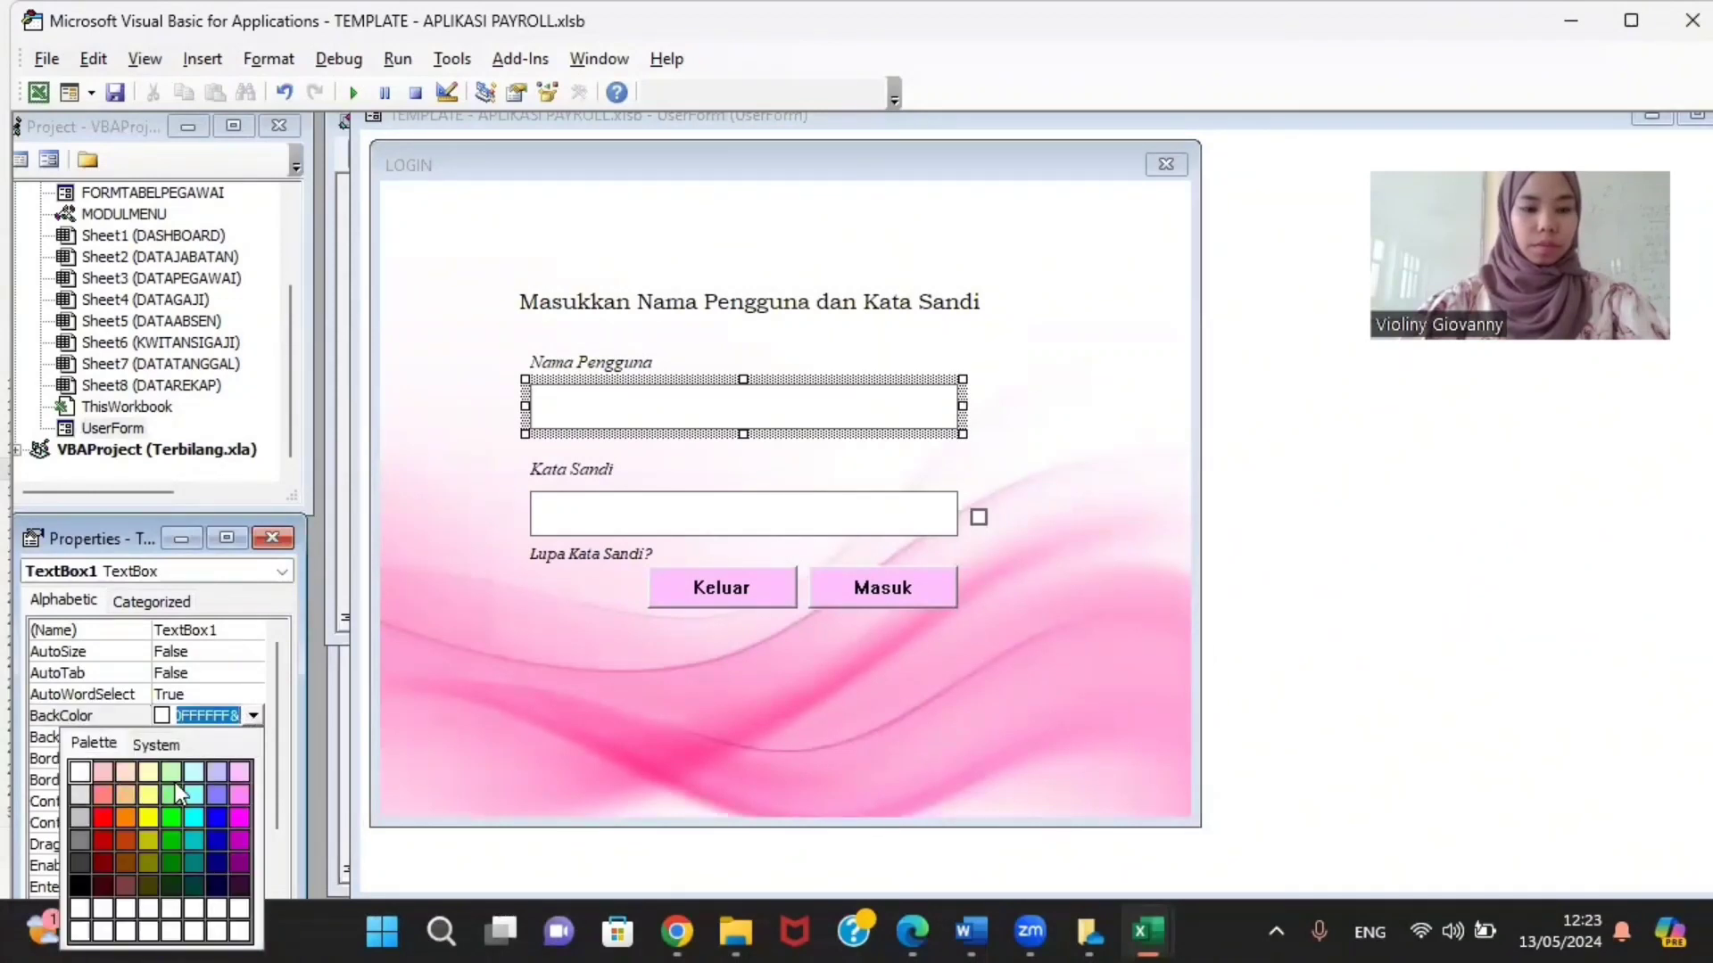
left_click(248, 718)
left_click(244, 735)
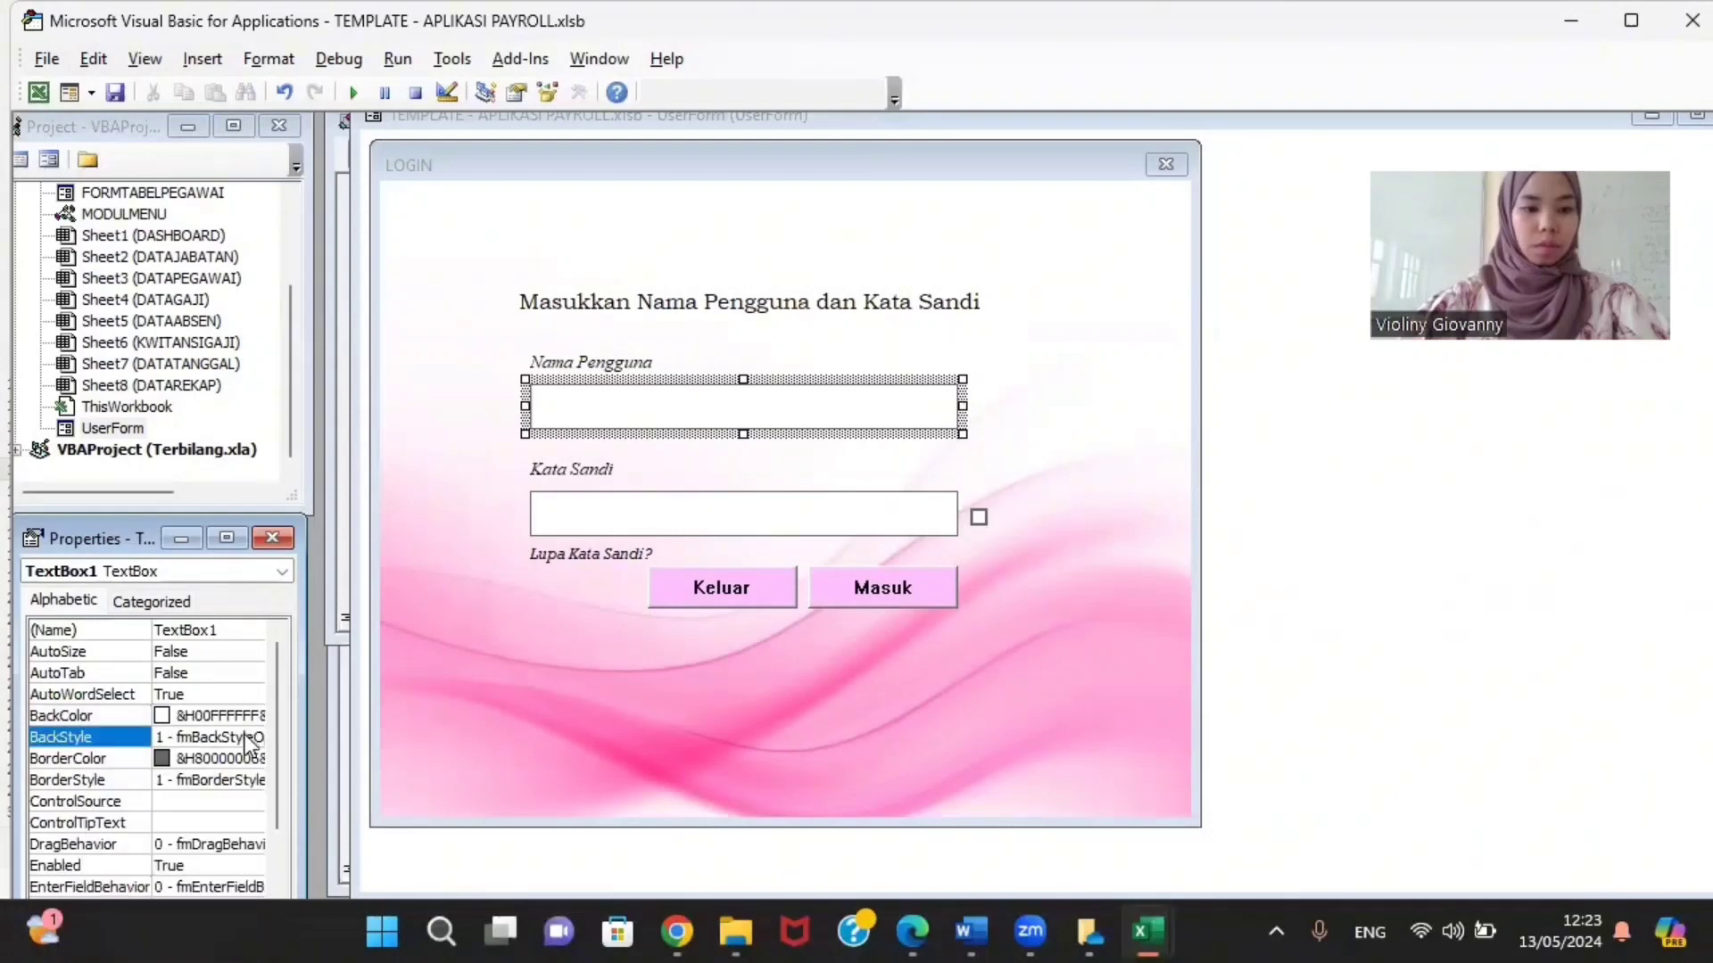
left_click(255, 736)
left_click(255, 735)
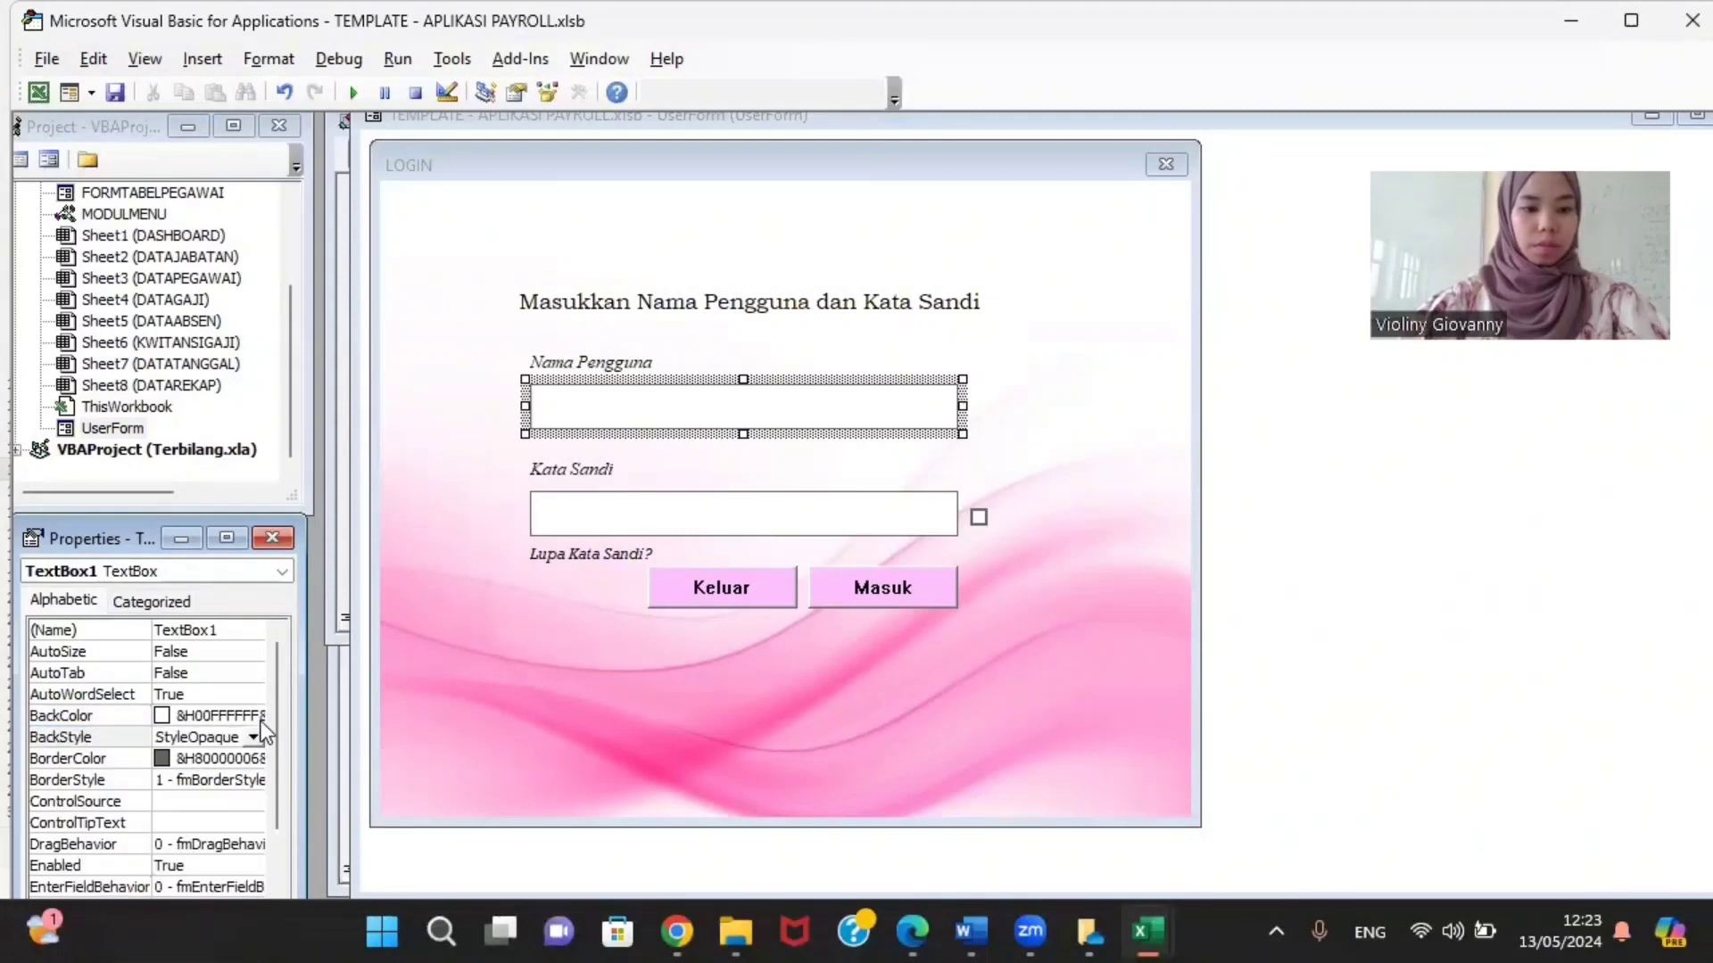
left_click(256, 735)
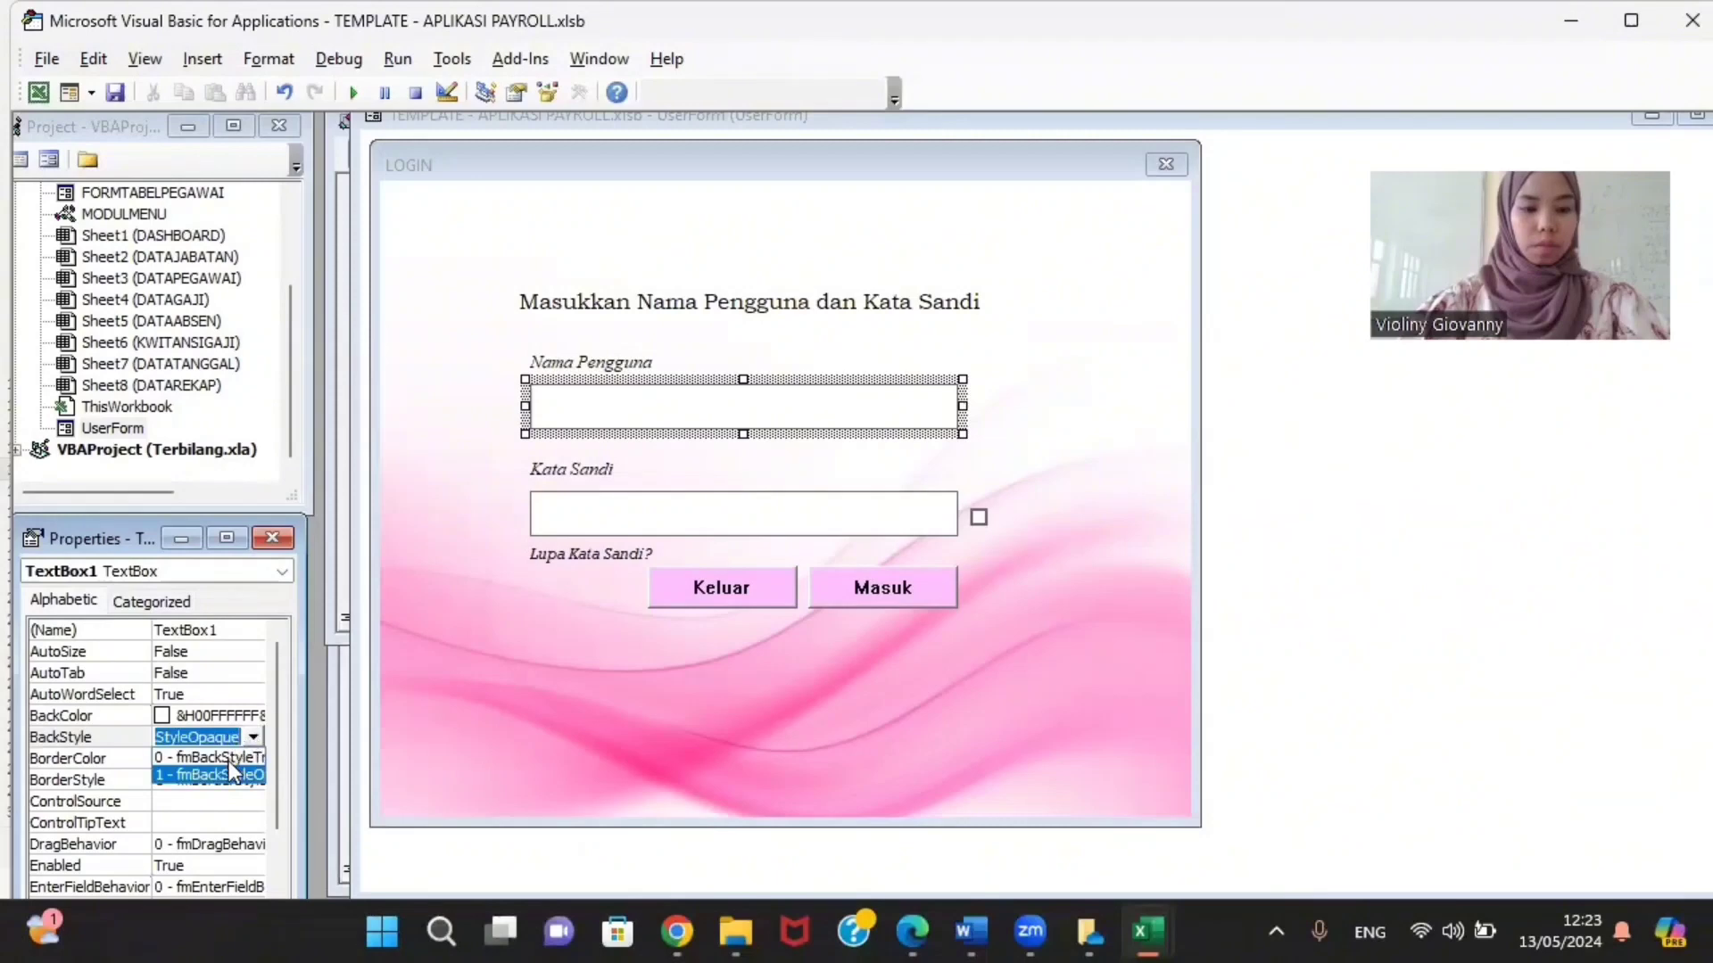
left_click(228, 758)
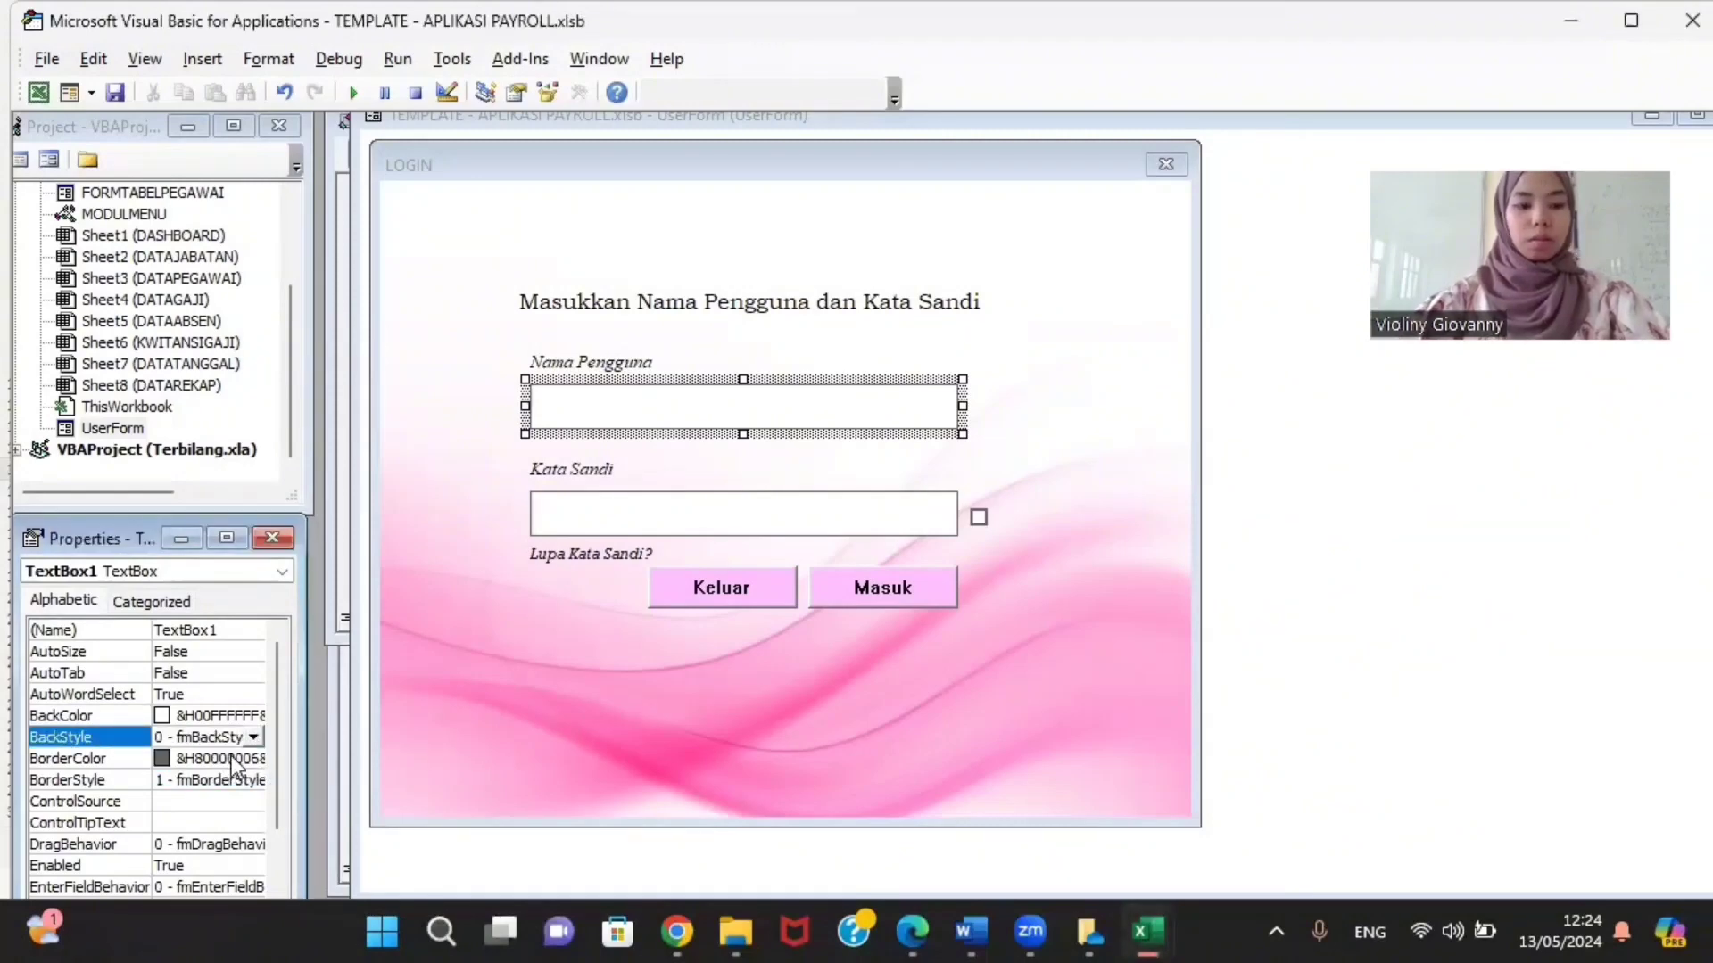
scroll(232, 757, "down", 1)
key("F5")
Step: Try closing the running LOGIN form twice, declining the exit confirmation each time
left_click(1246, 120)
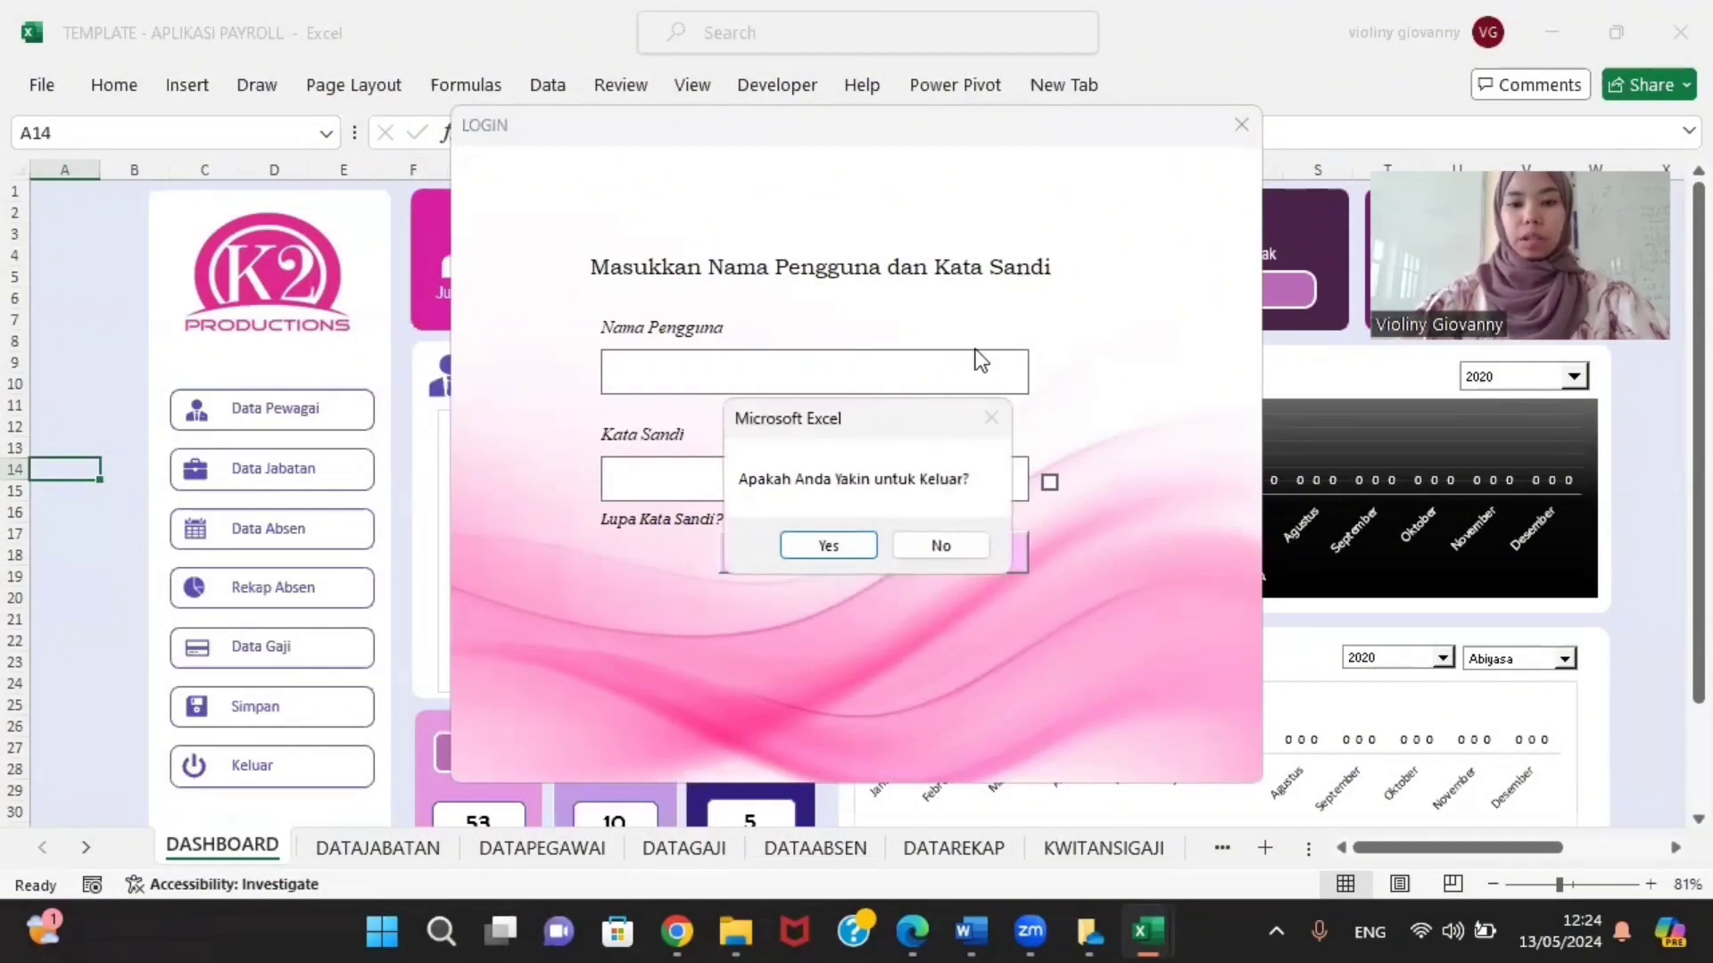
left_click(917, 550)
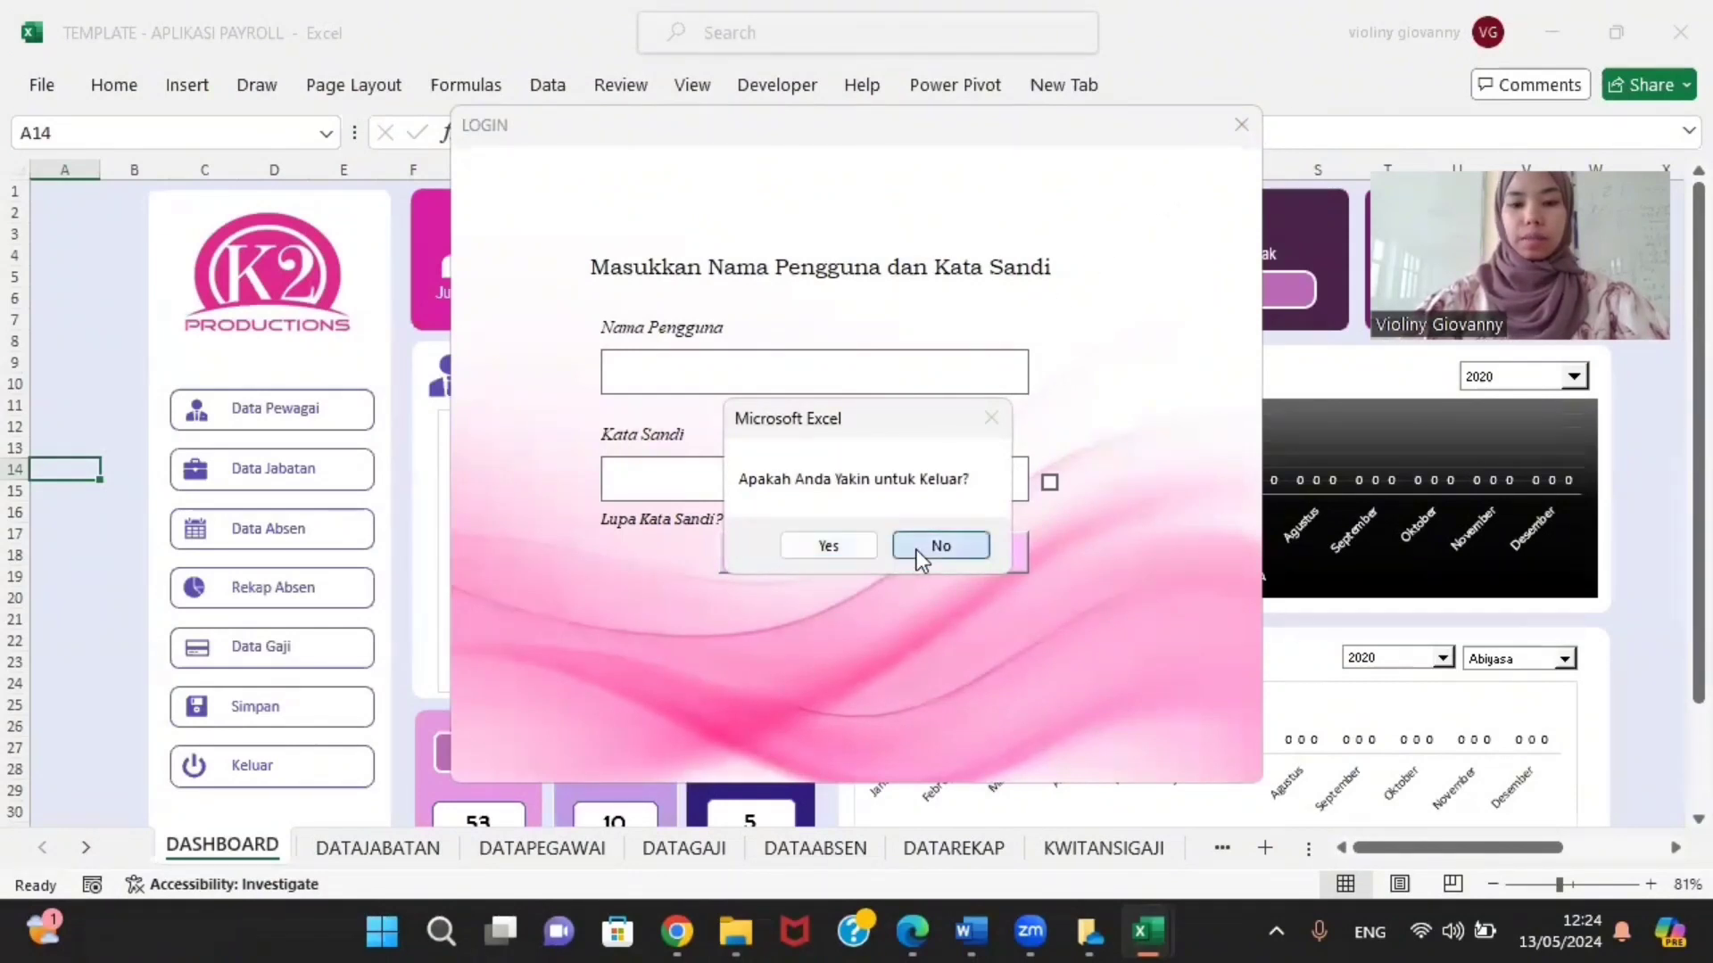
left_click(1241, 127)
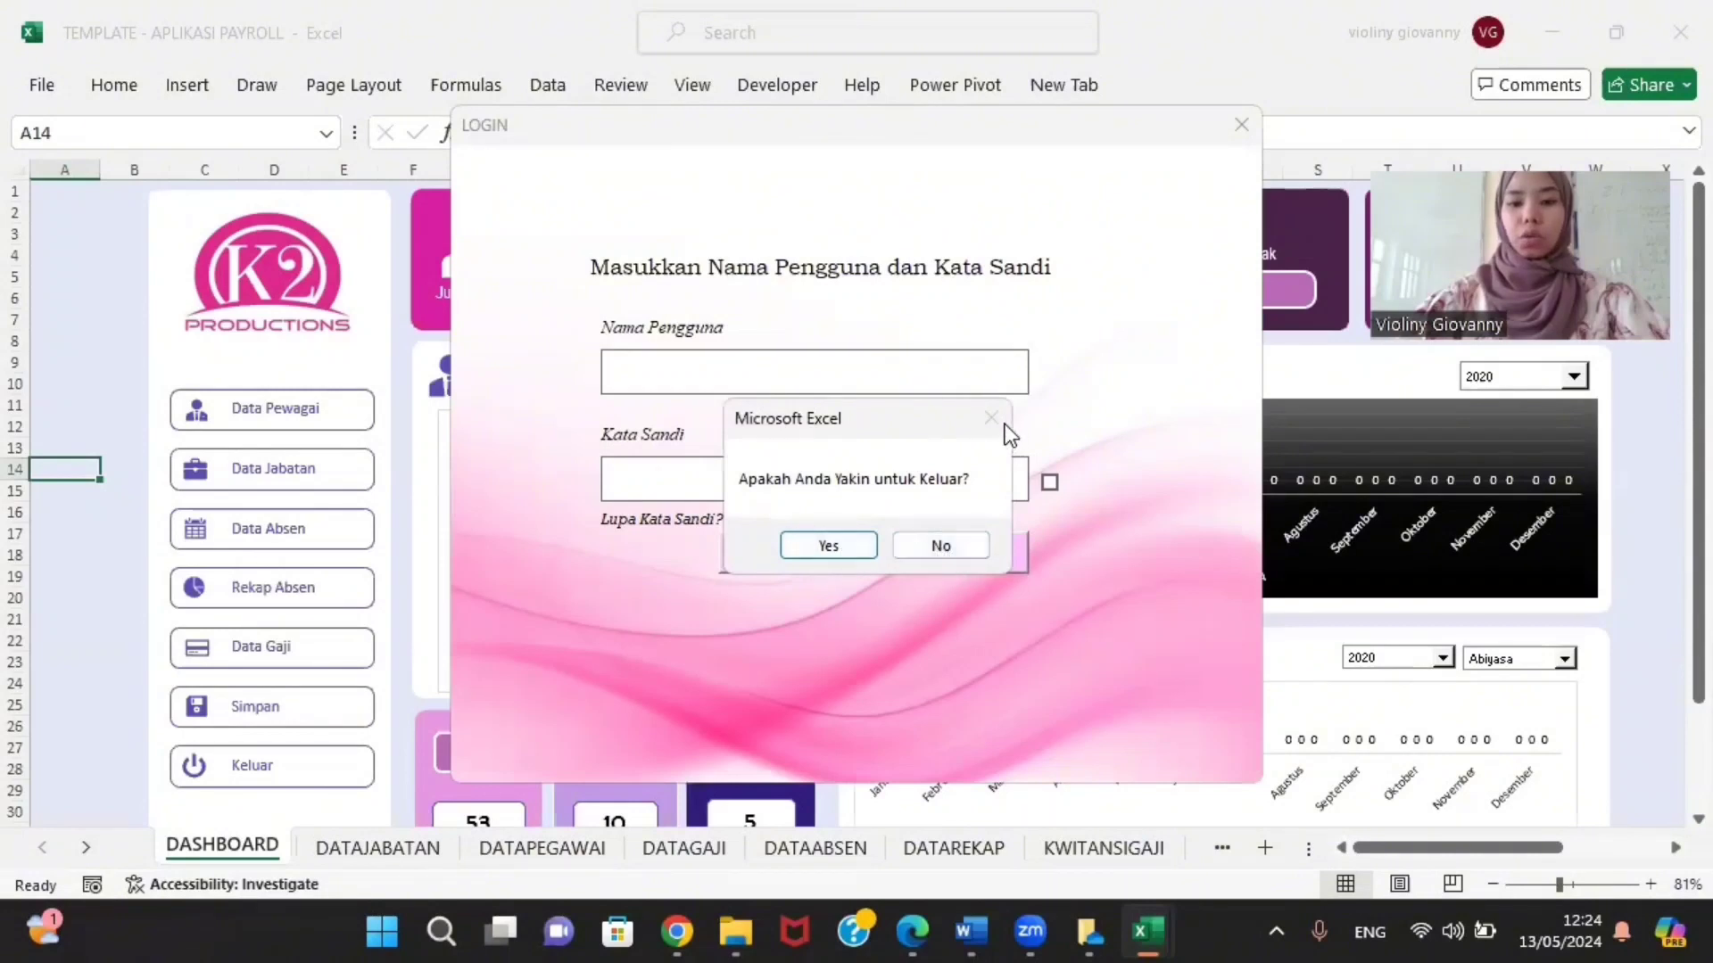
left_click(966, 544)
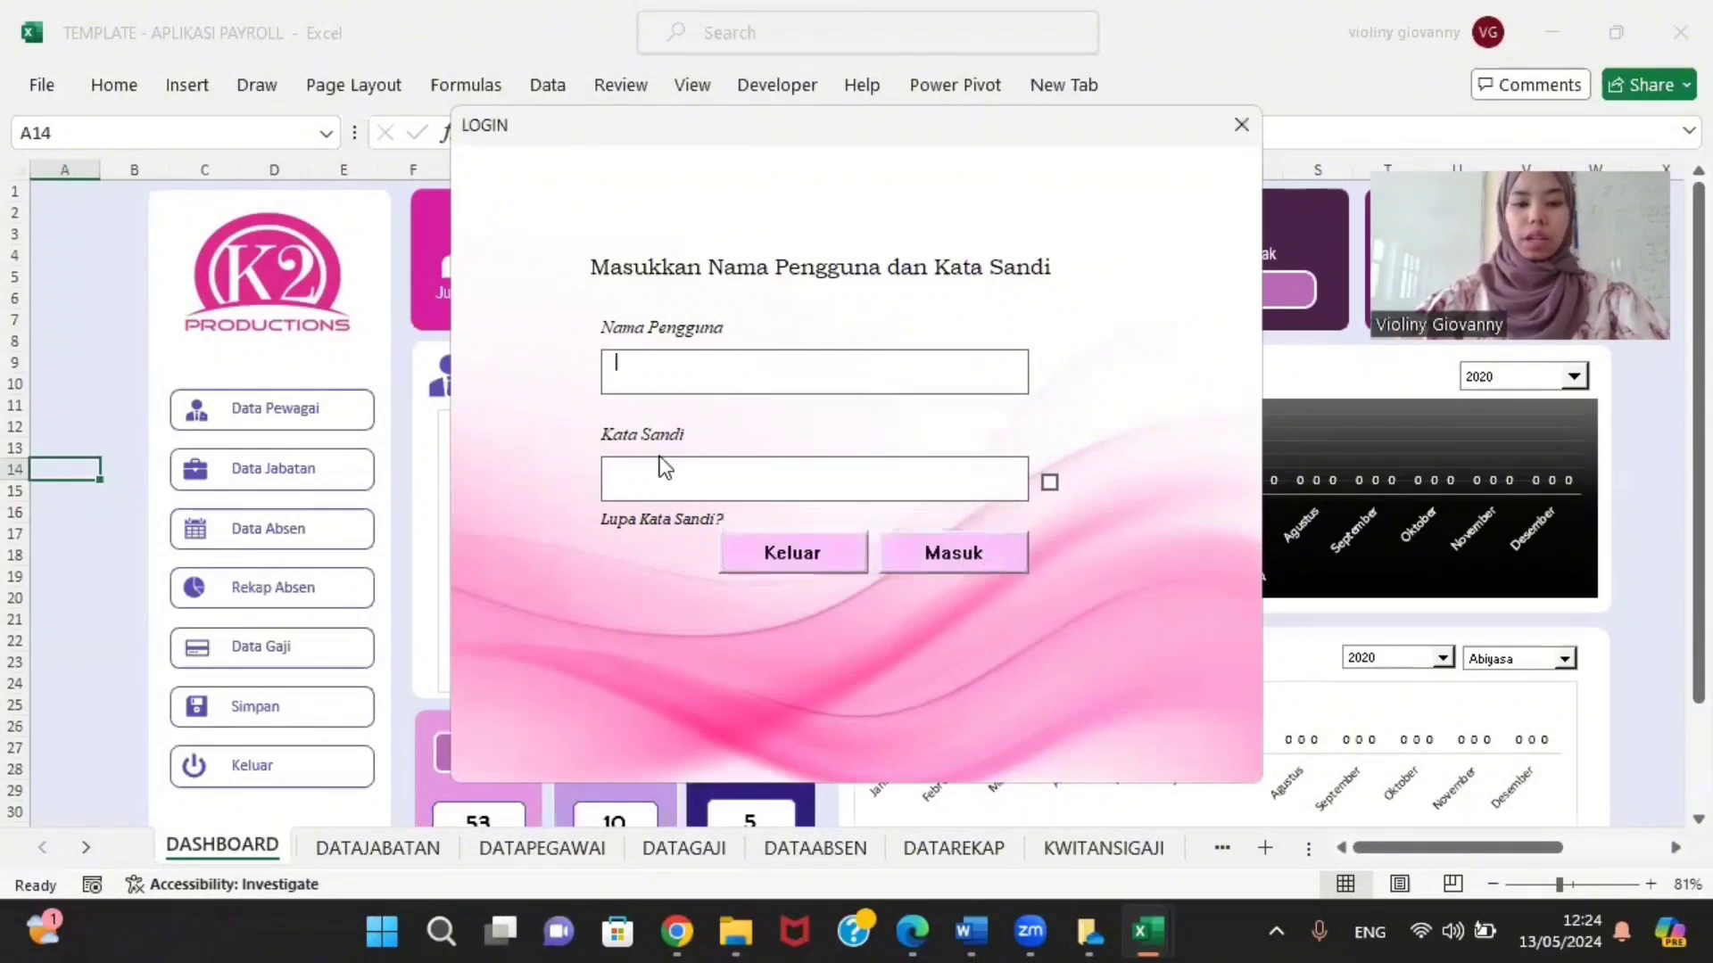
Step: Log in with a user name but no password, dismiss the Kata Sandi Kosong warning, then exit
type("anjd")
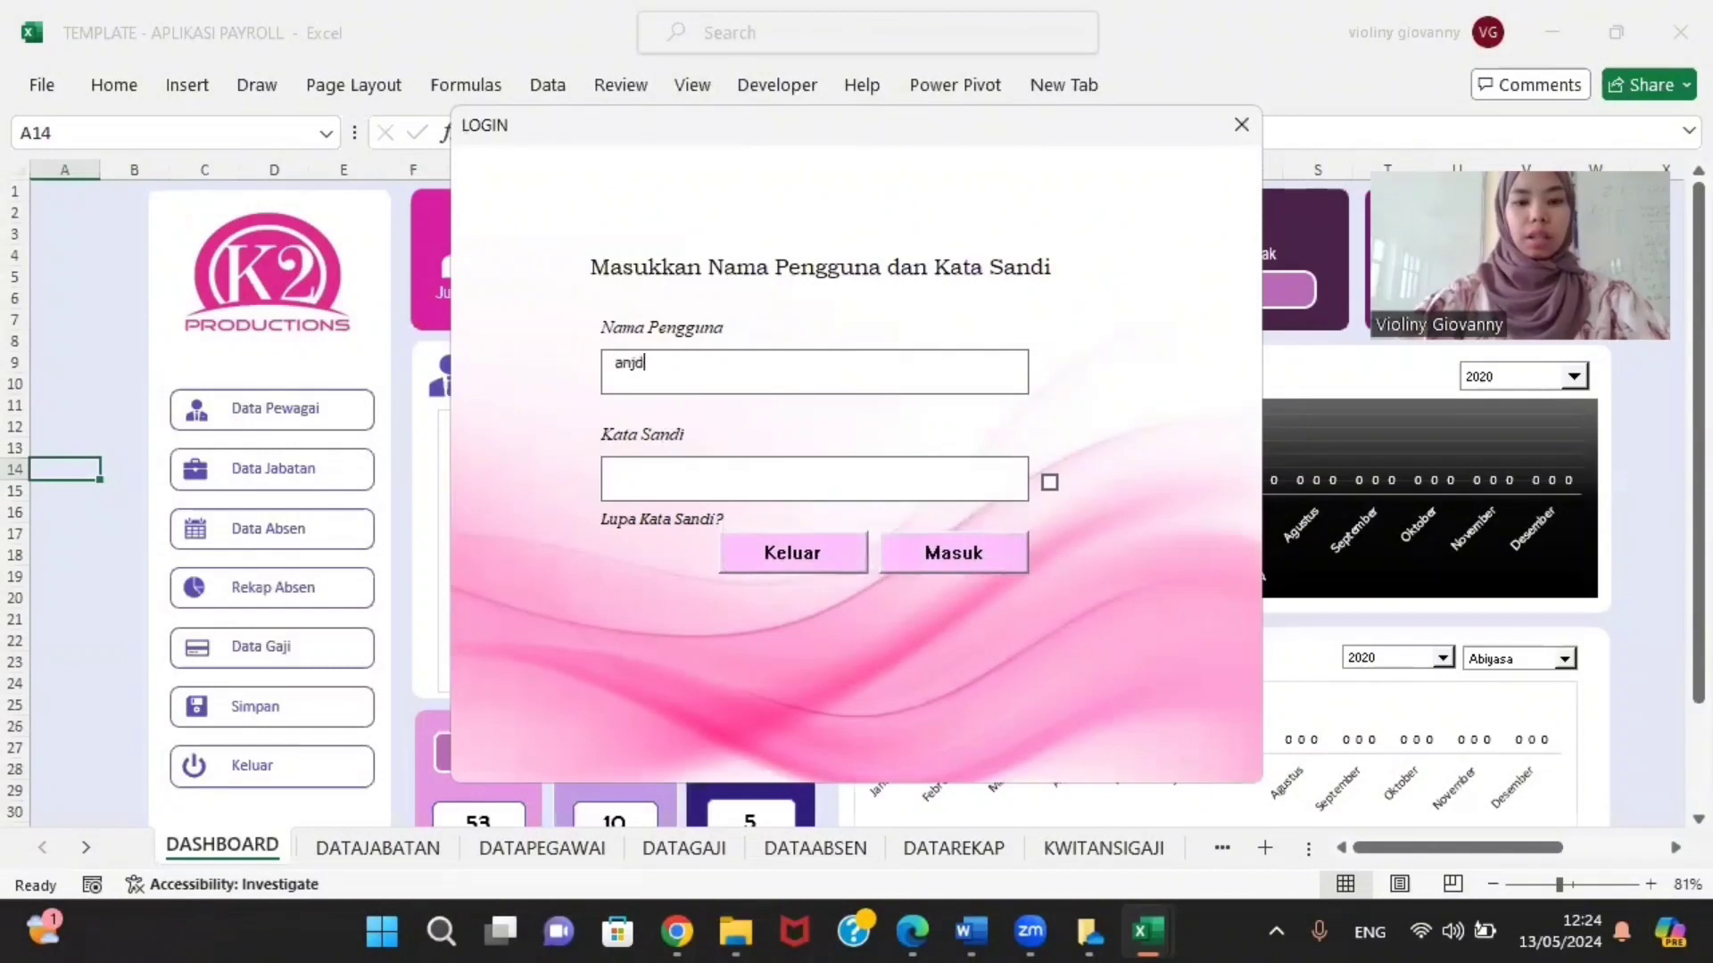
left_click(941, 555)
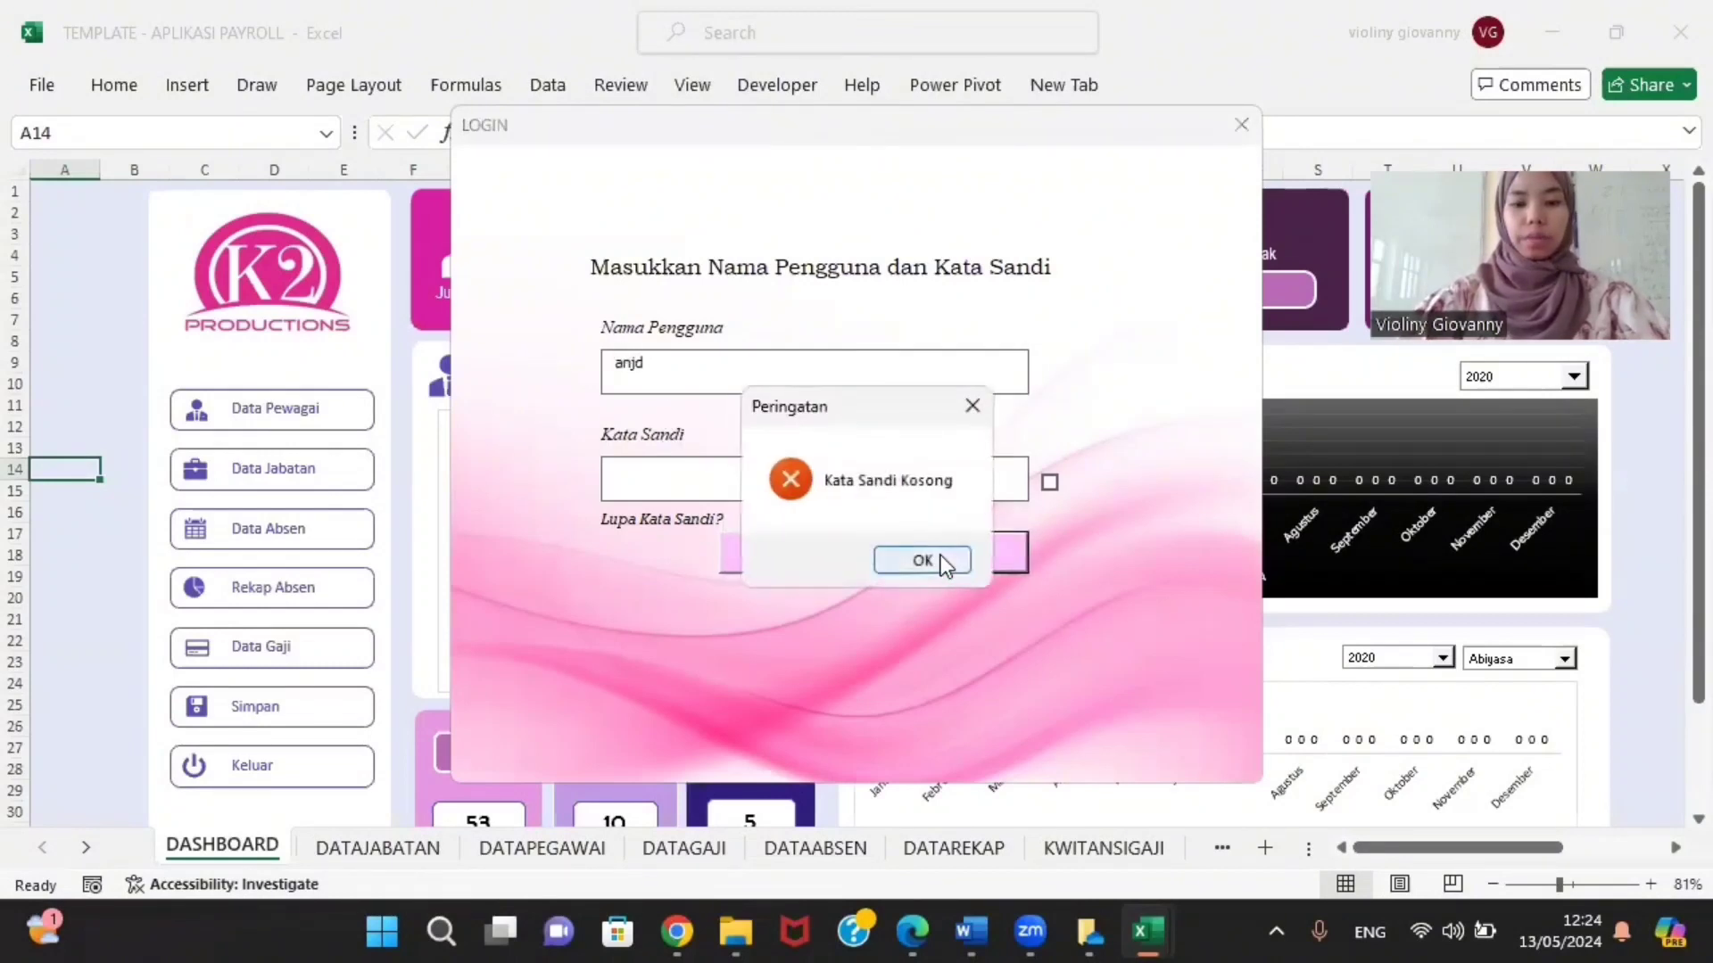
left_click(972, 405)
left_click(798, 372)
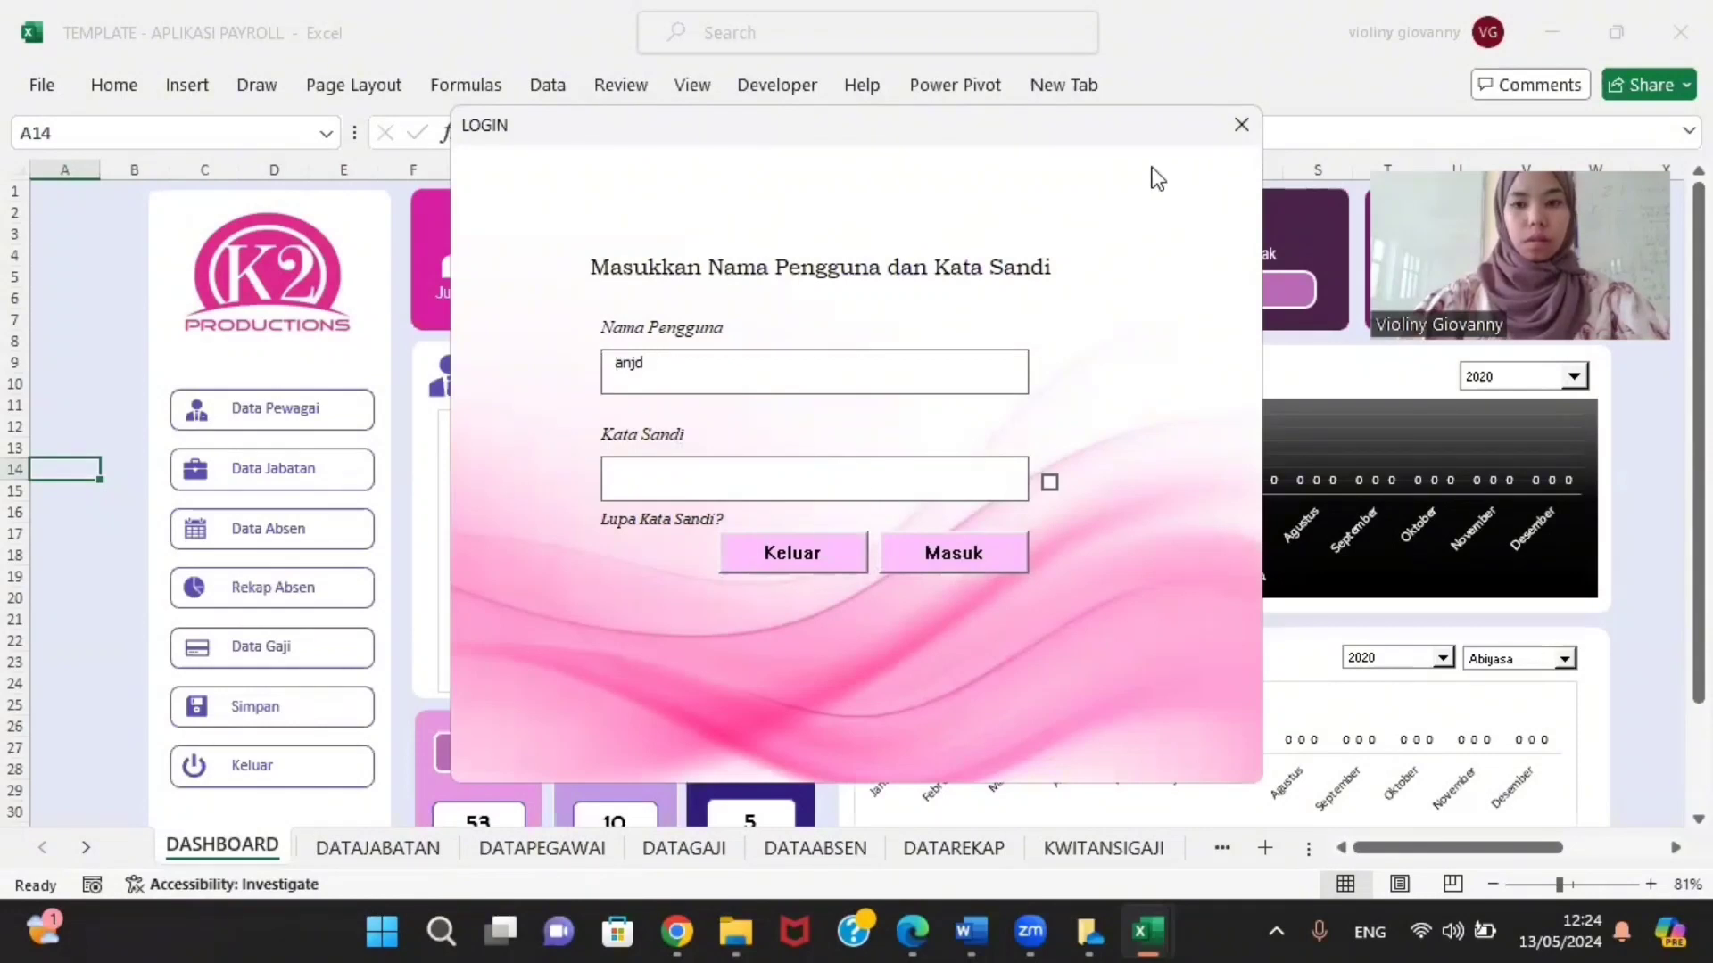
left_click(792, 565)
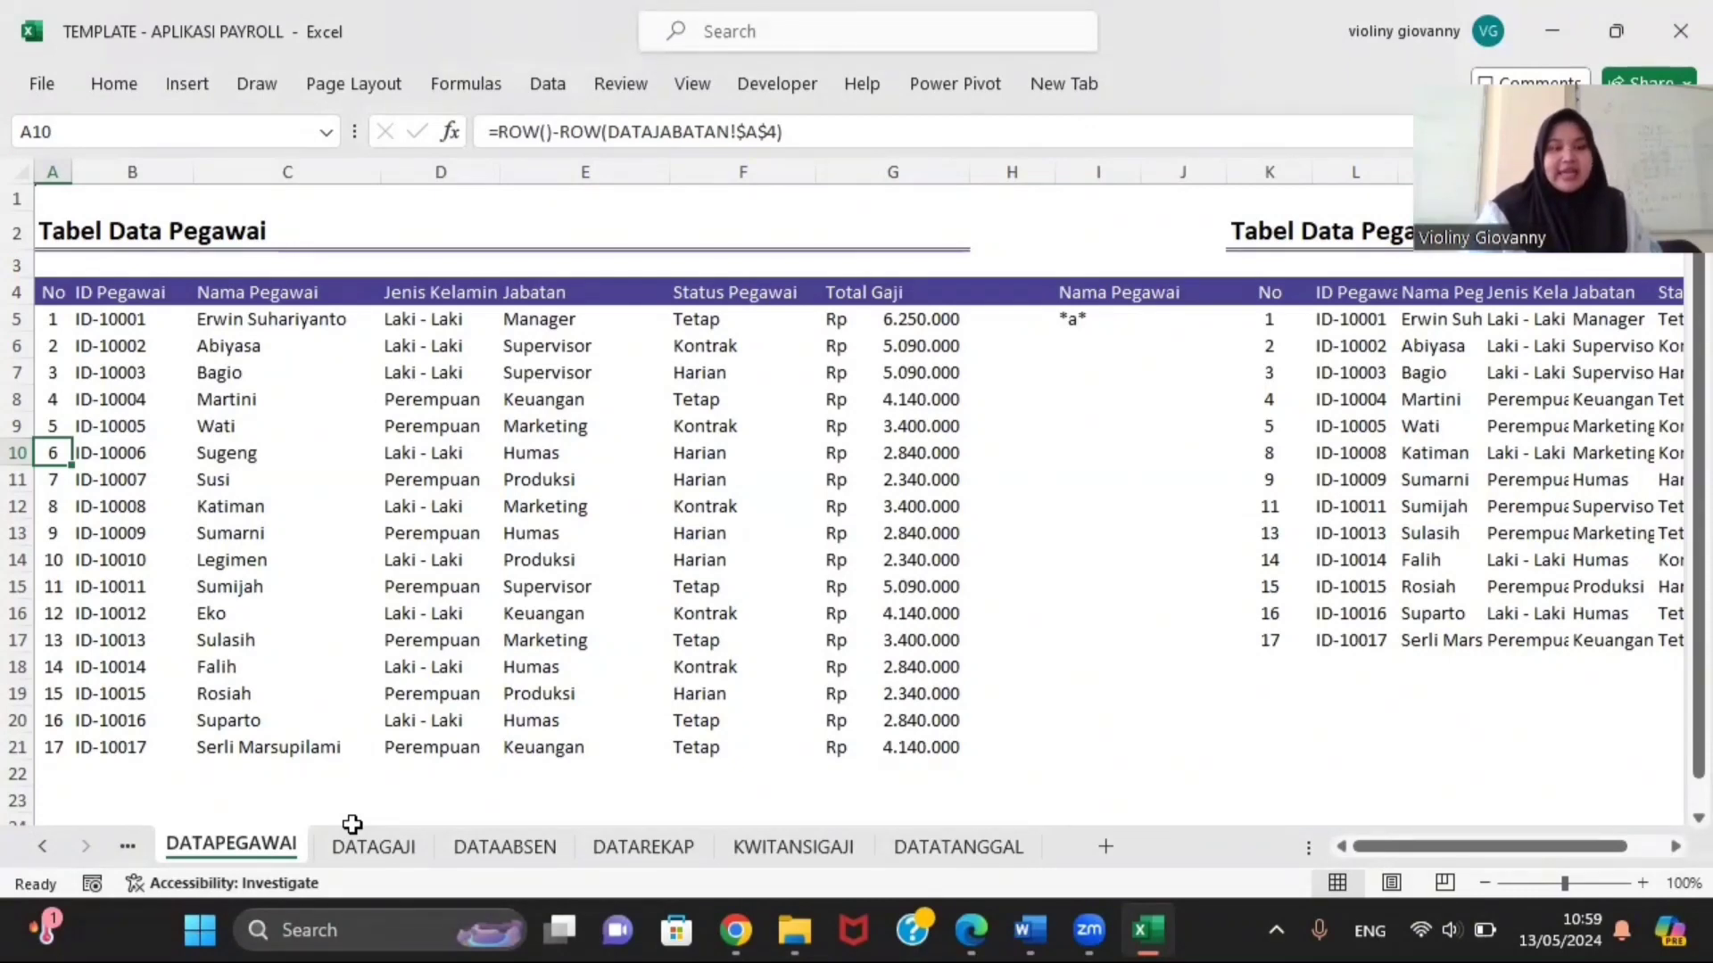
Step: View each payroll sheet in turn, from DASHBOARD through KWITANSIGAJI
left_click(44, 846)
left_click(44, 846)
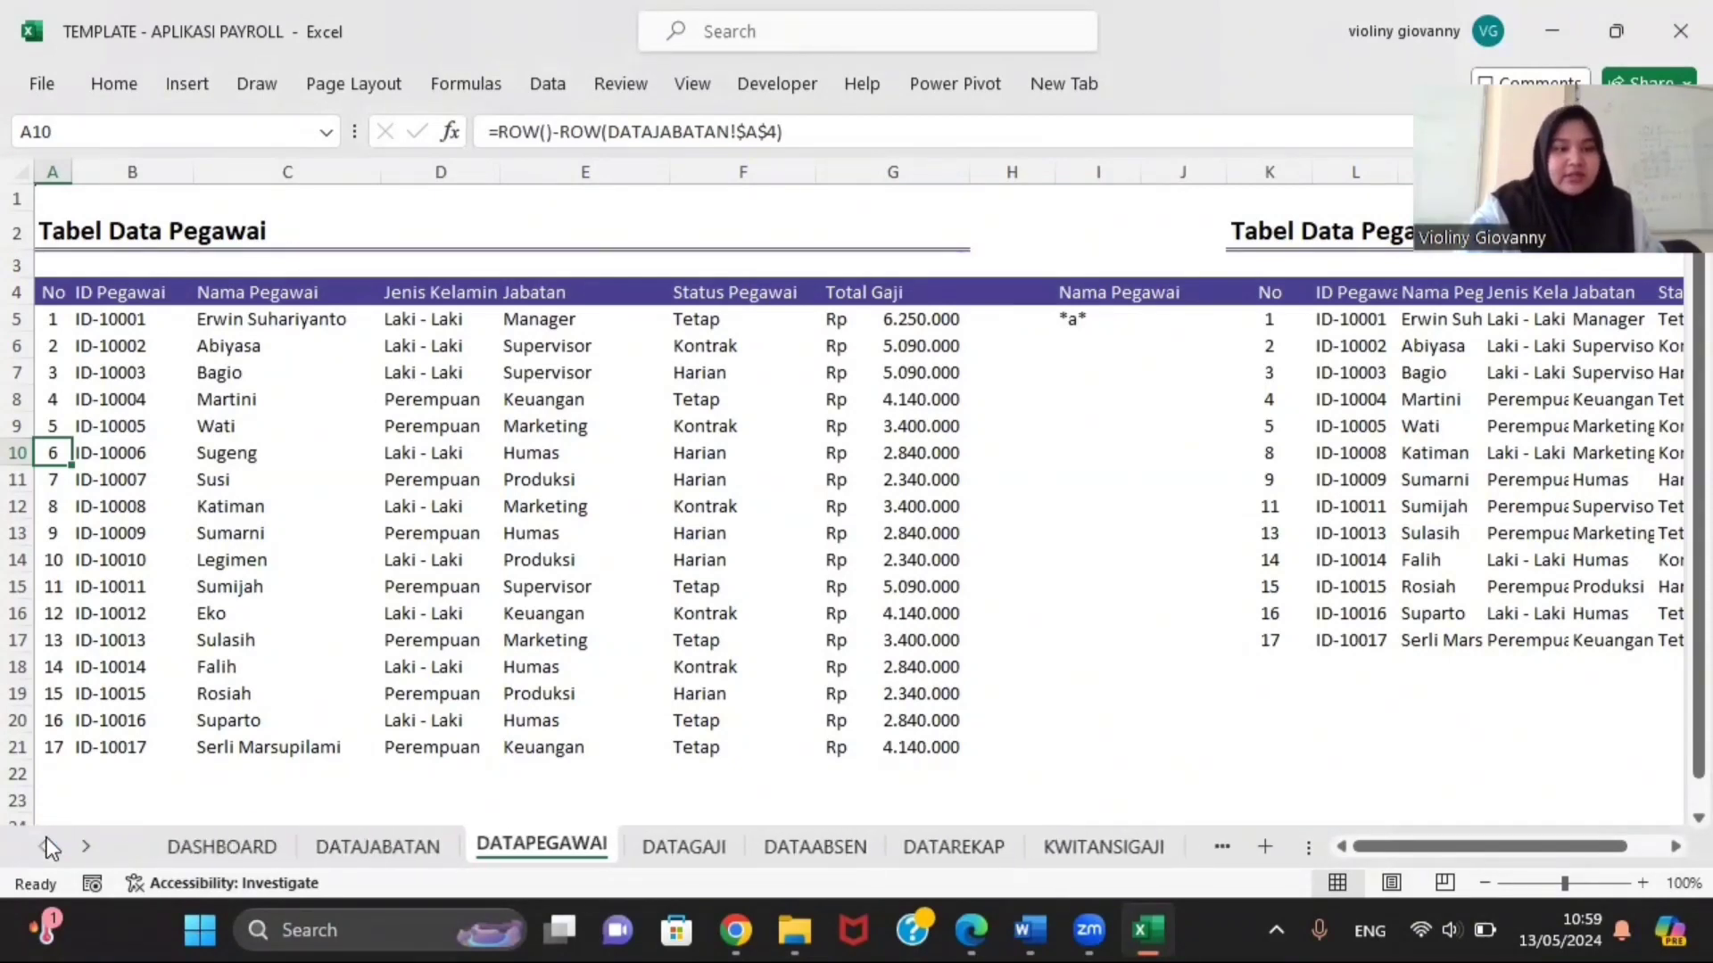
left_click(192, 845)
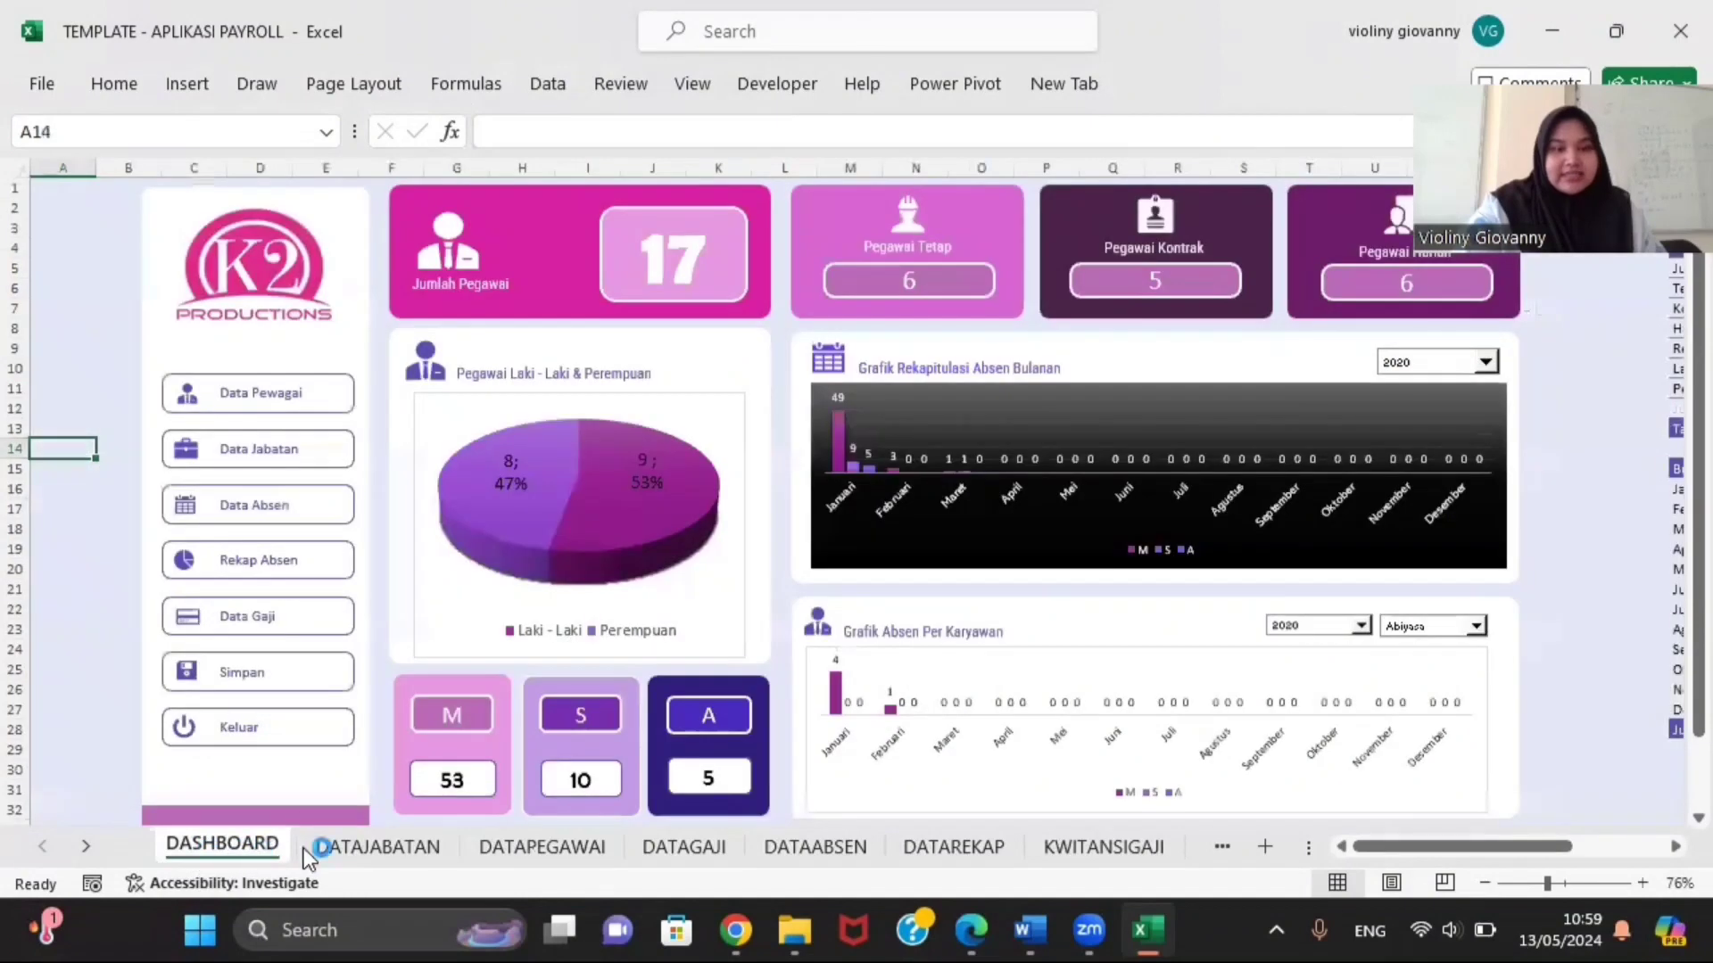
left_click(379, 850)
left_click(486, 847)
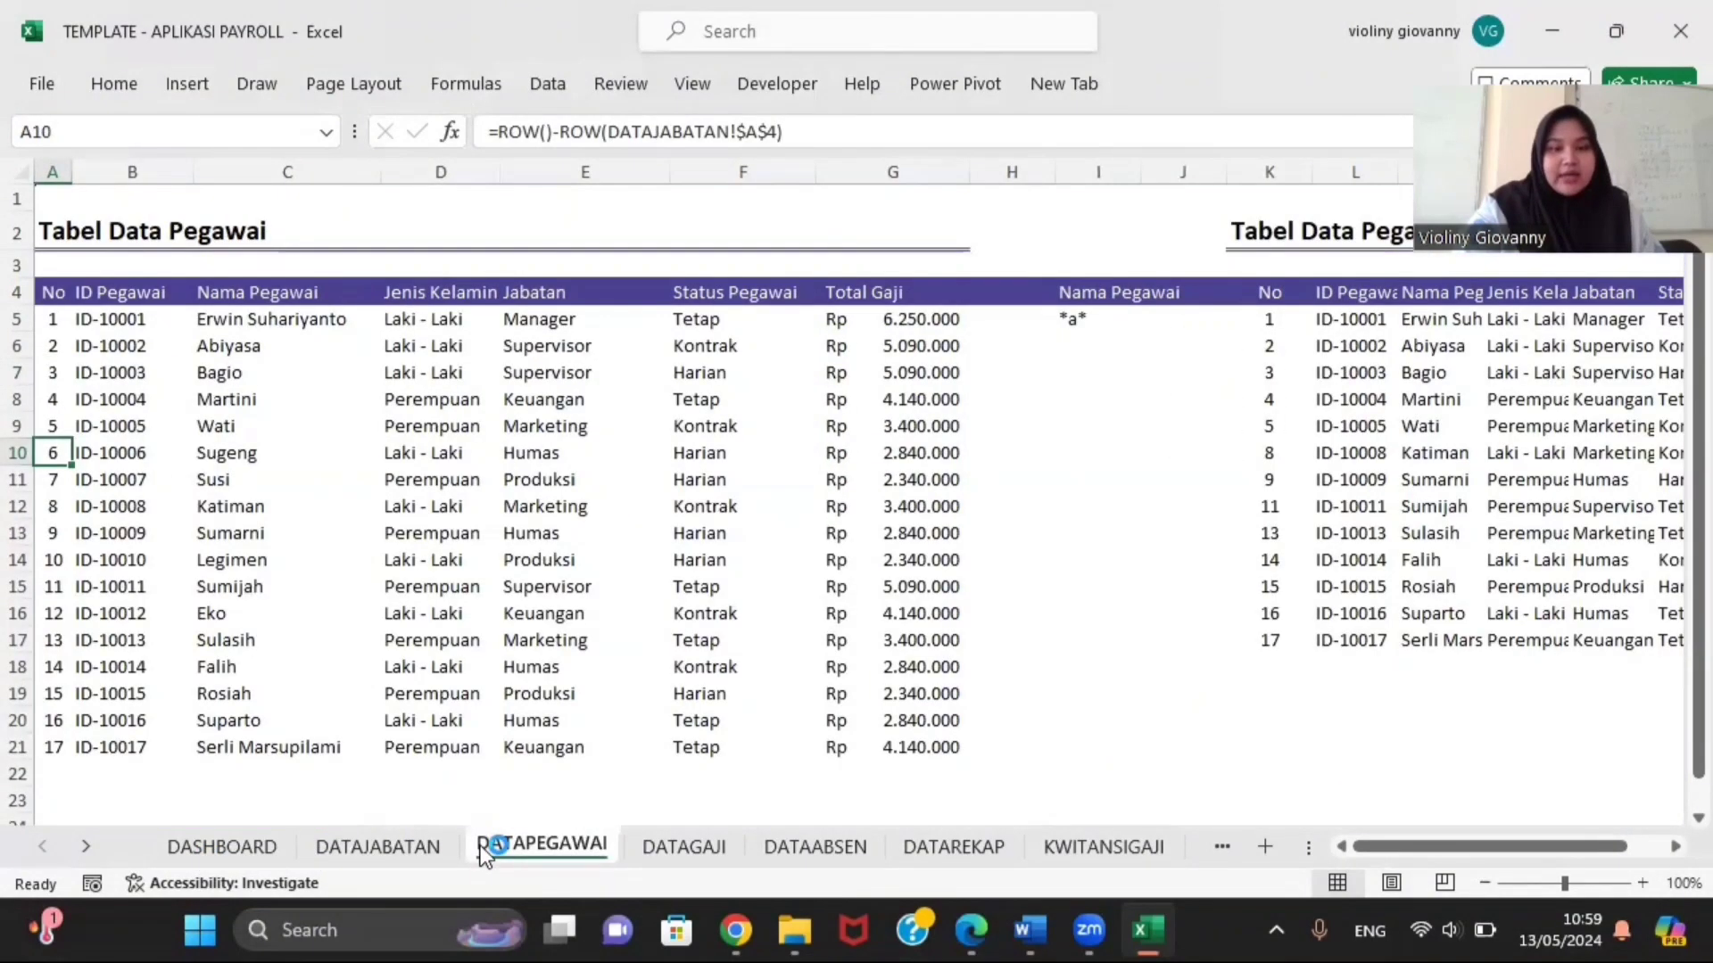
left_click(662, 847)
left_click(785, 856)
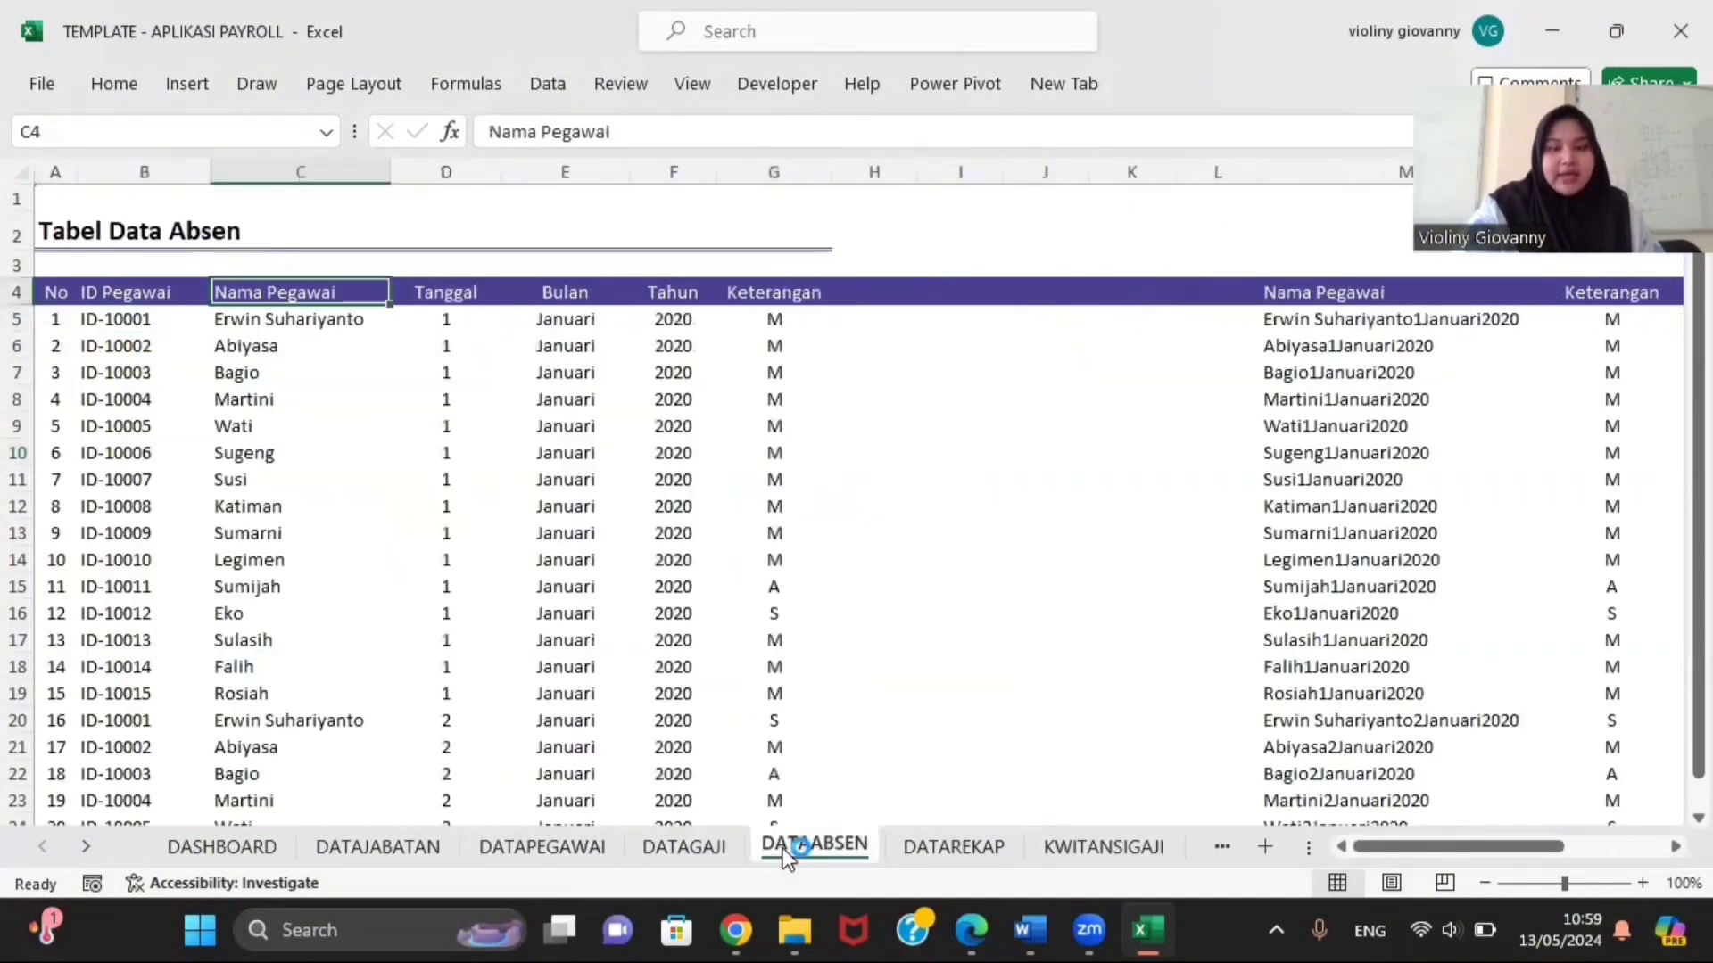
left_click(909, 848)
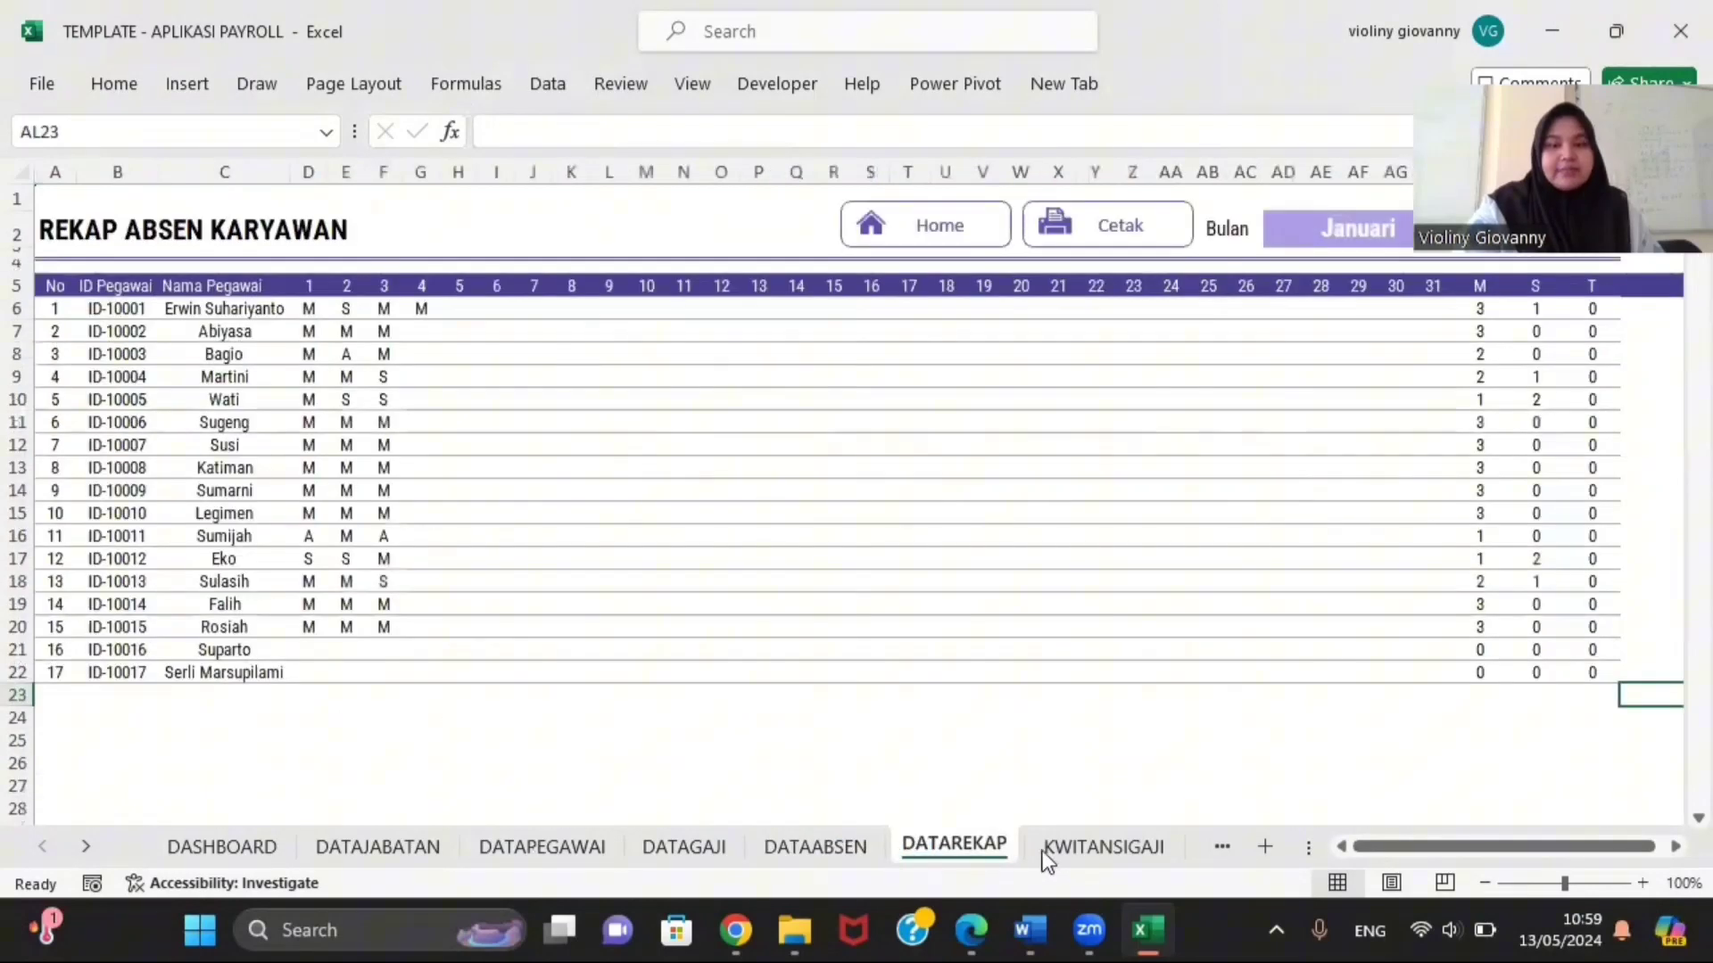
left_click(1102, 852)
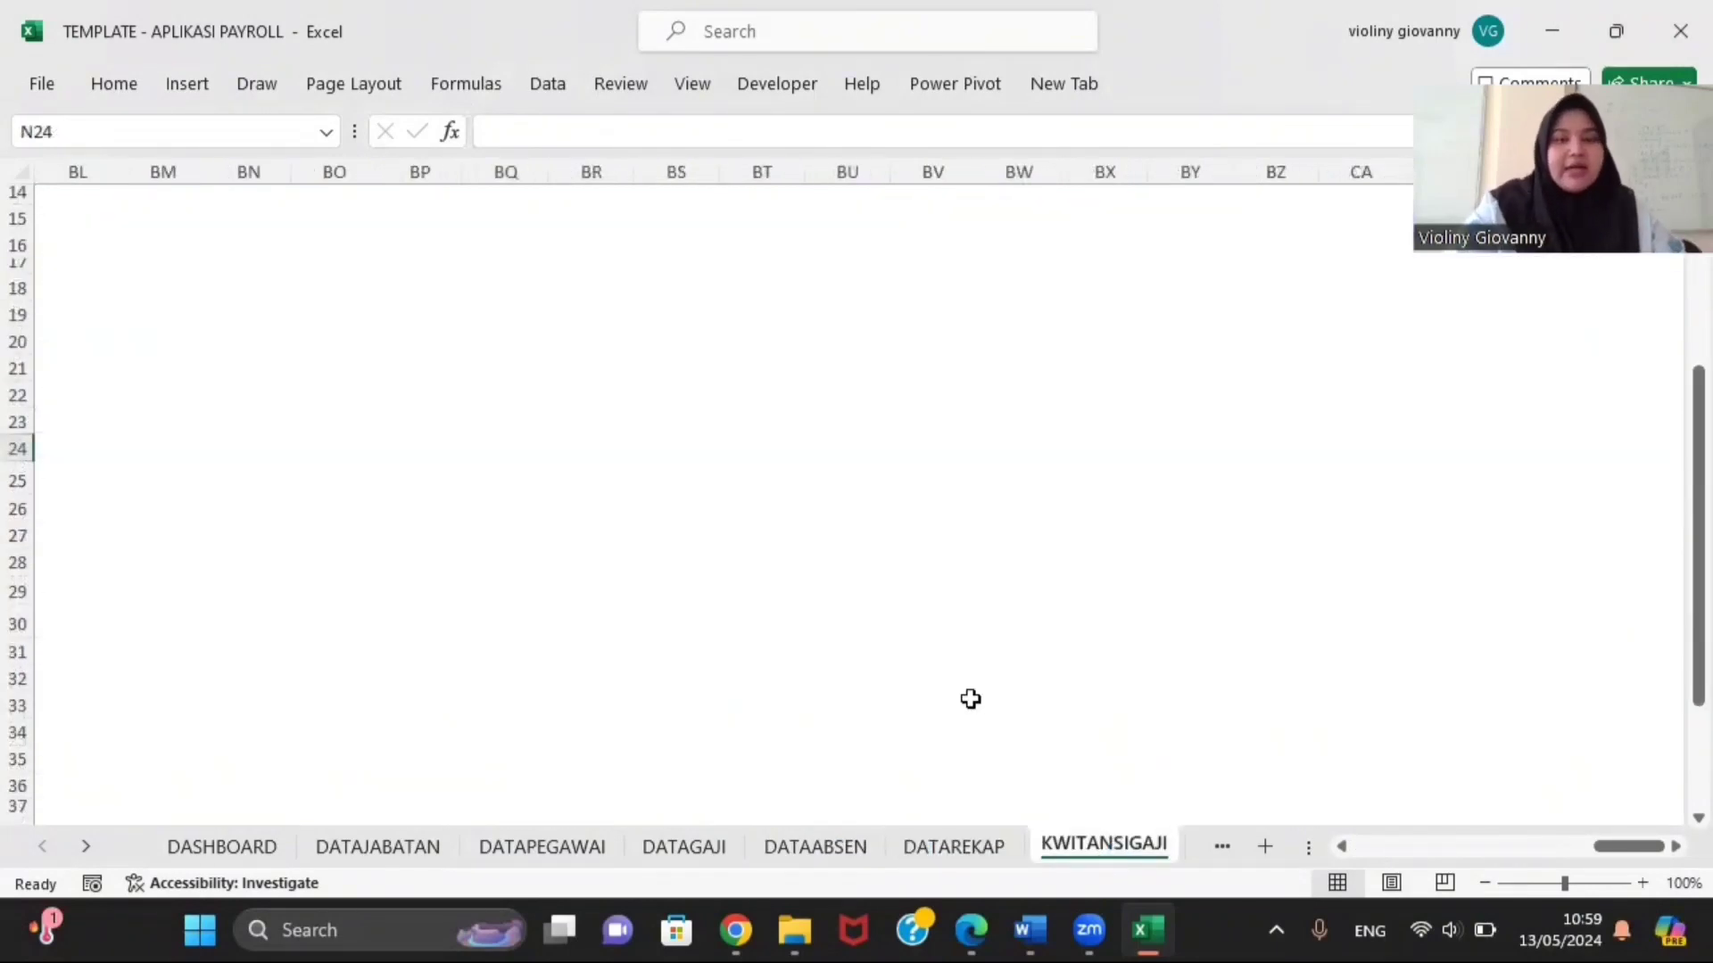
Step: Open the Visual Basic editor from the Developer tab
left_click(773, 87)
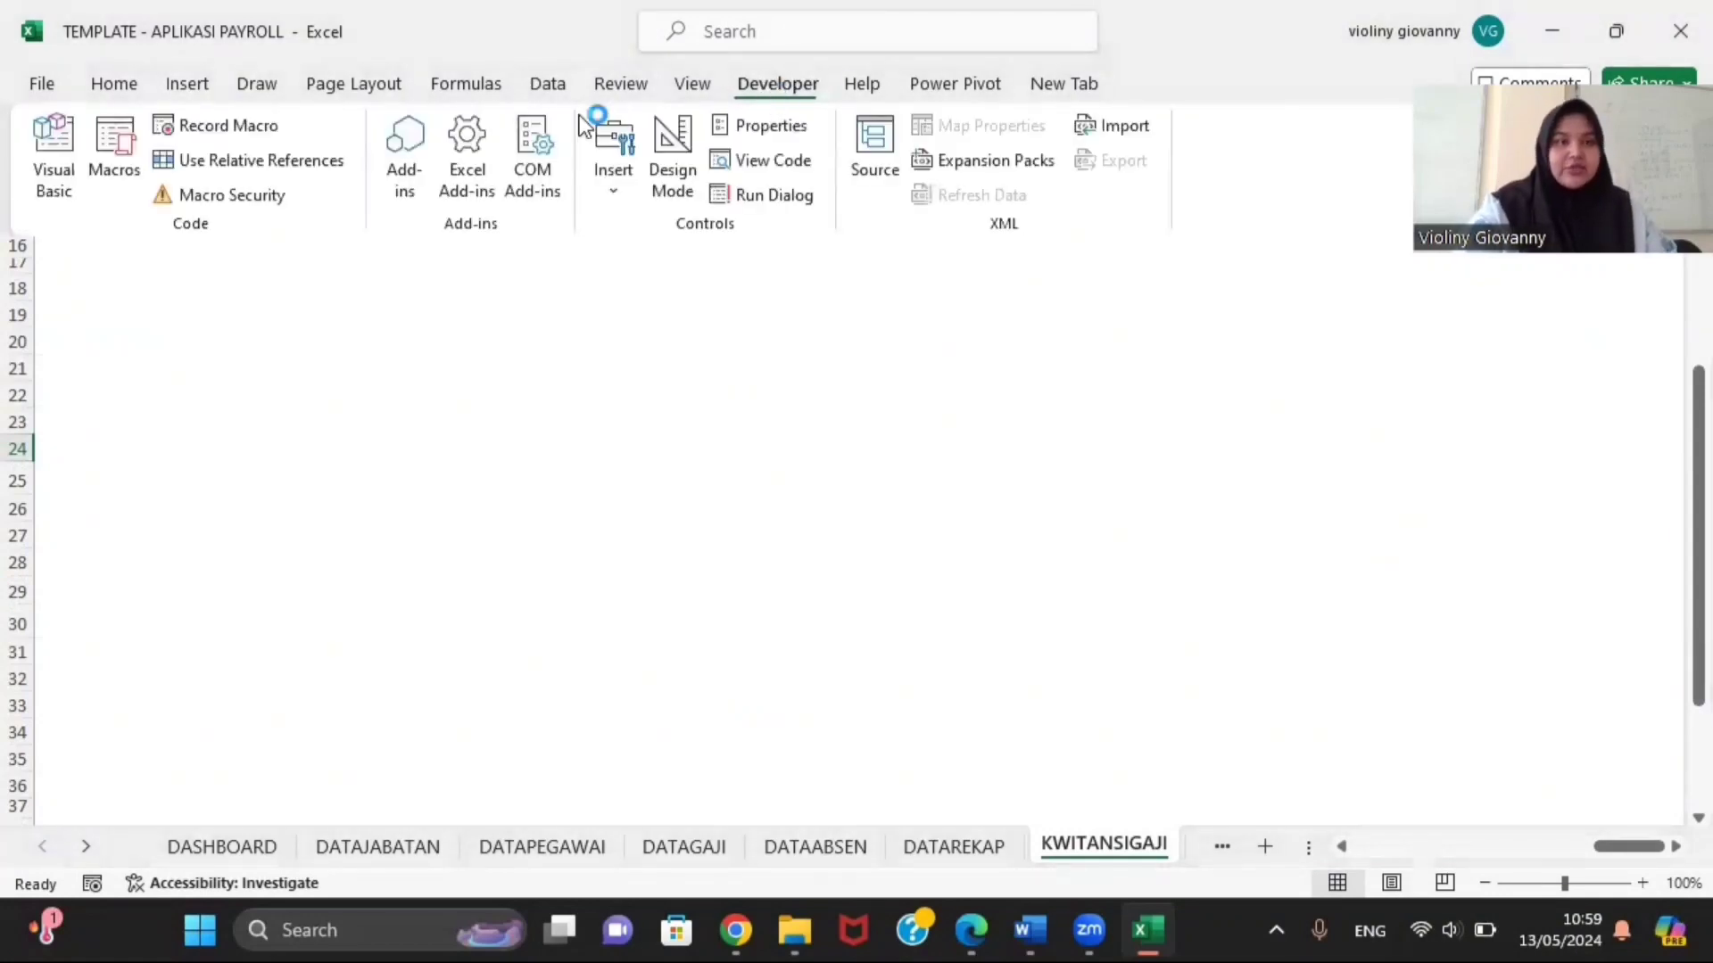
left_click(39, 190)
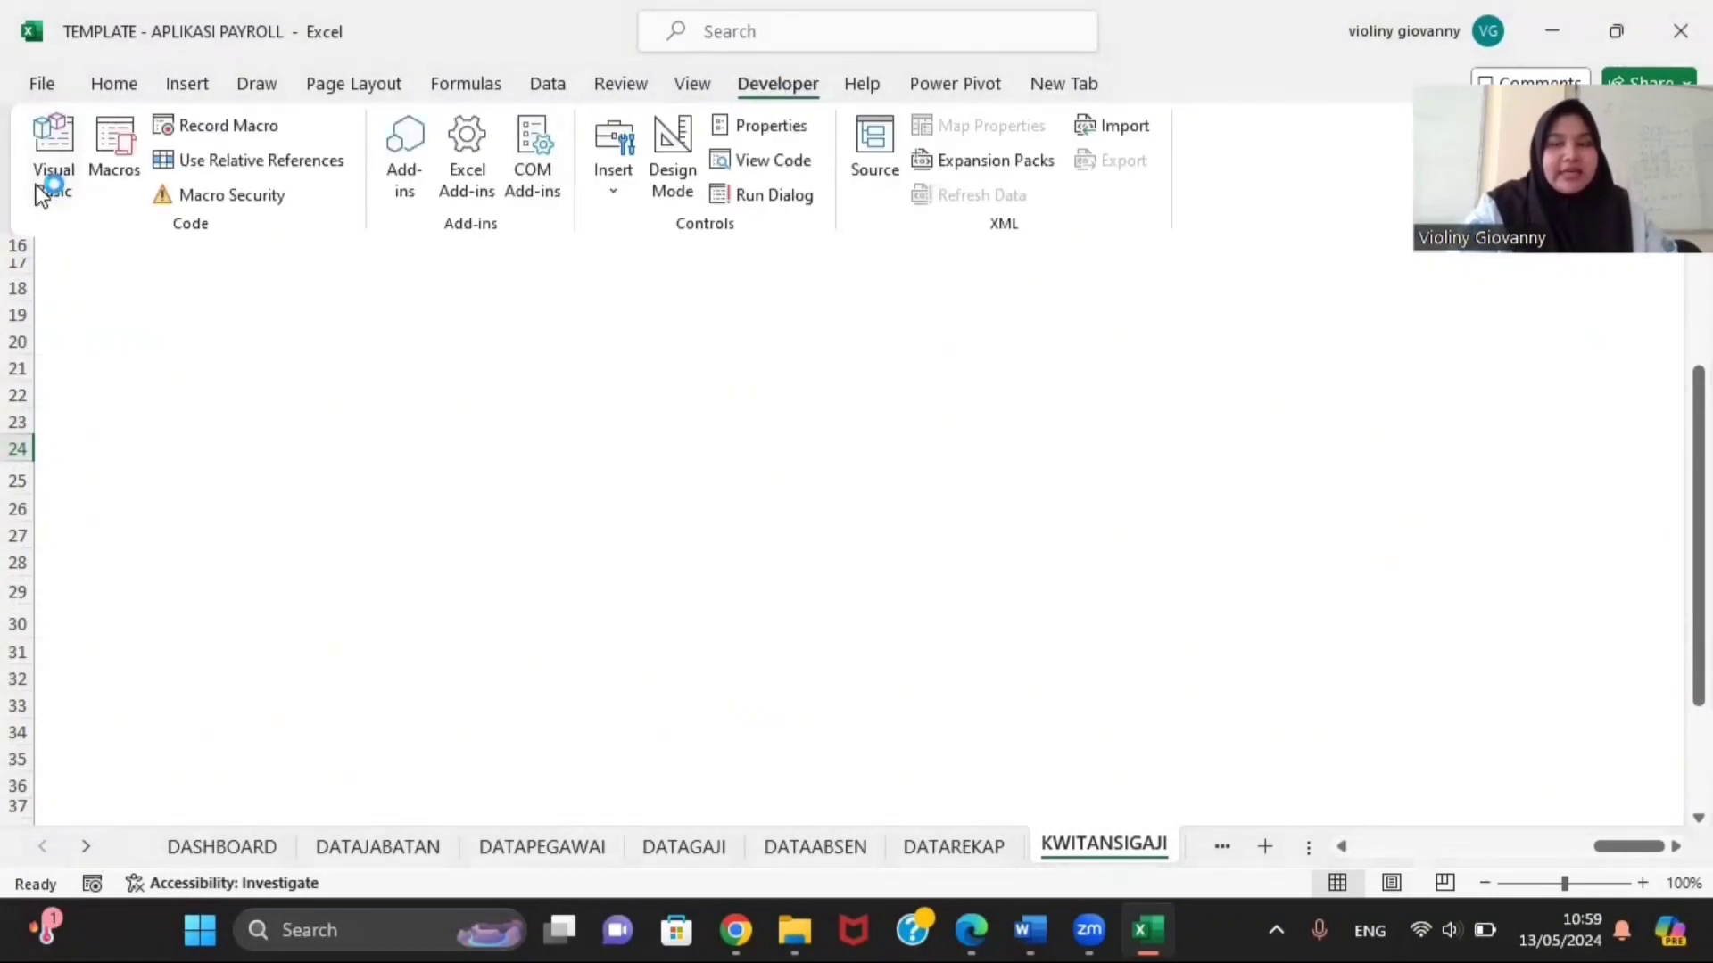
left_click(39, 189)
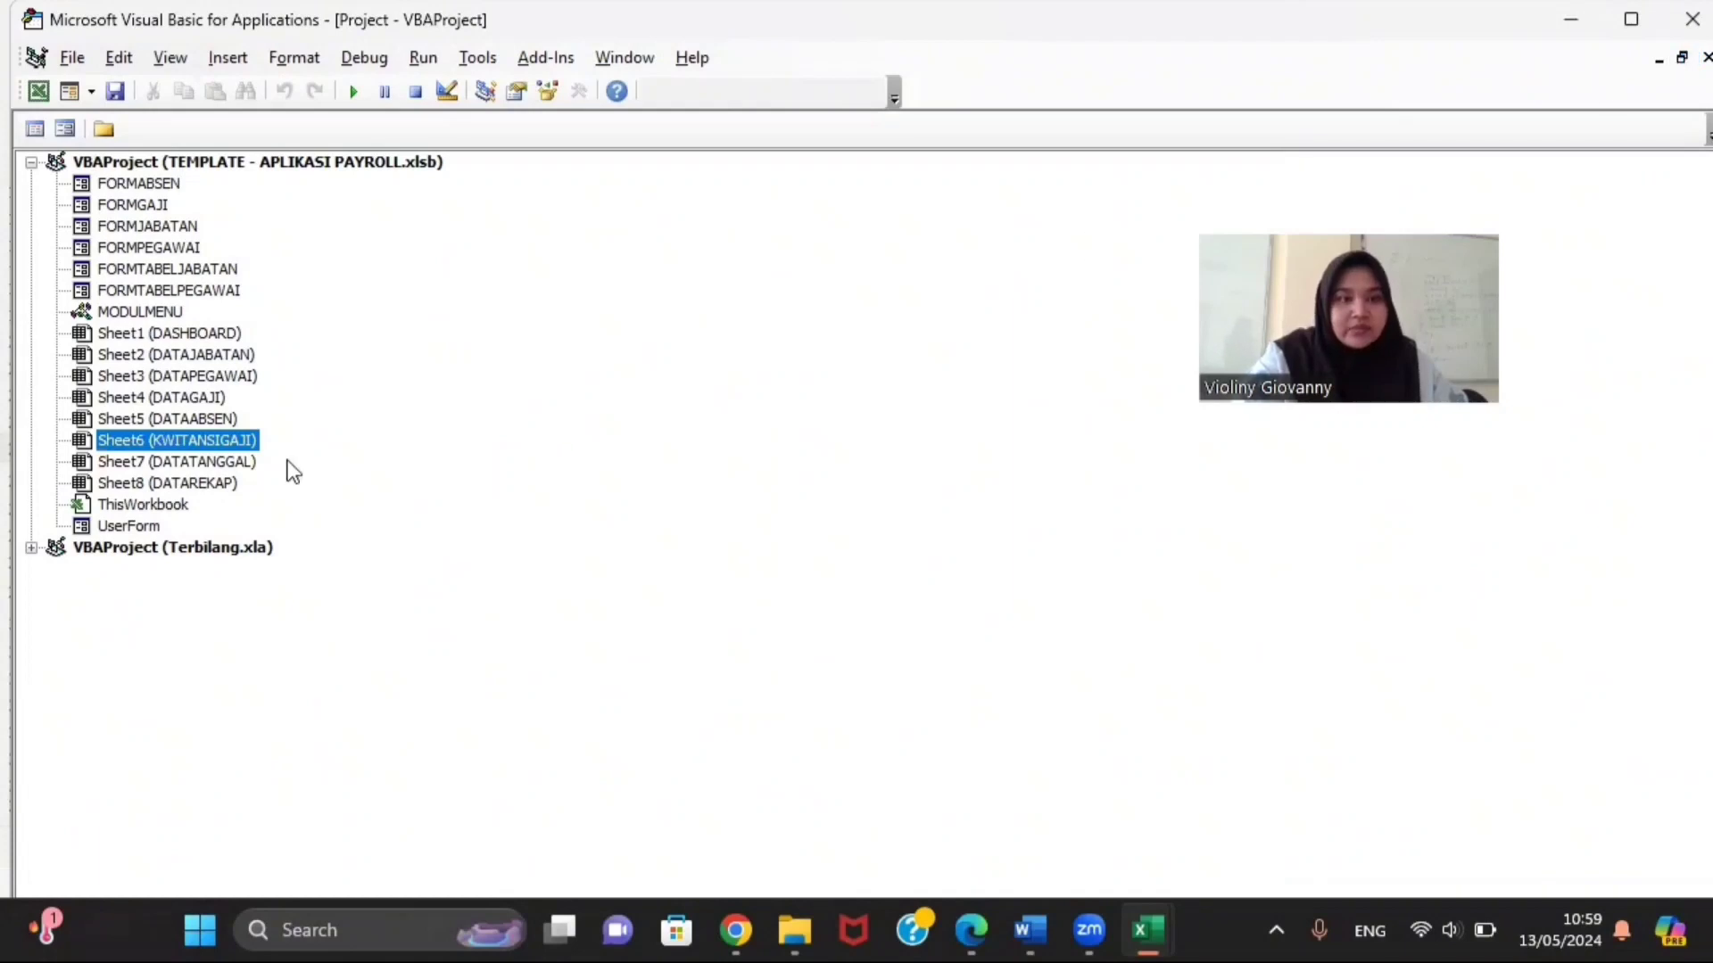
Step: Open the FORMTABELJABATAN designer and move and enlarge its window to show the whole form
double_click(168, 266)
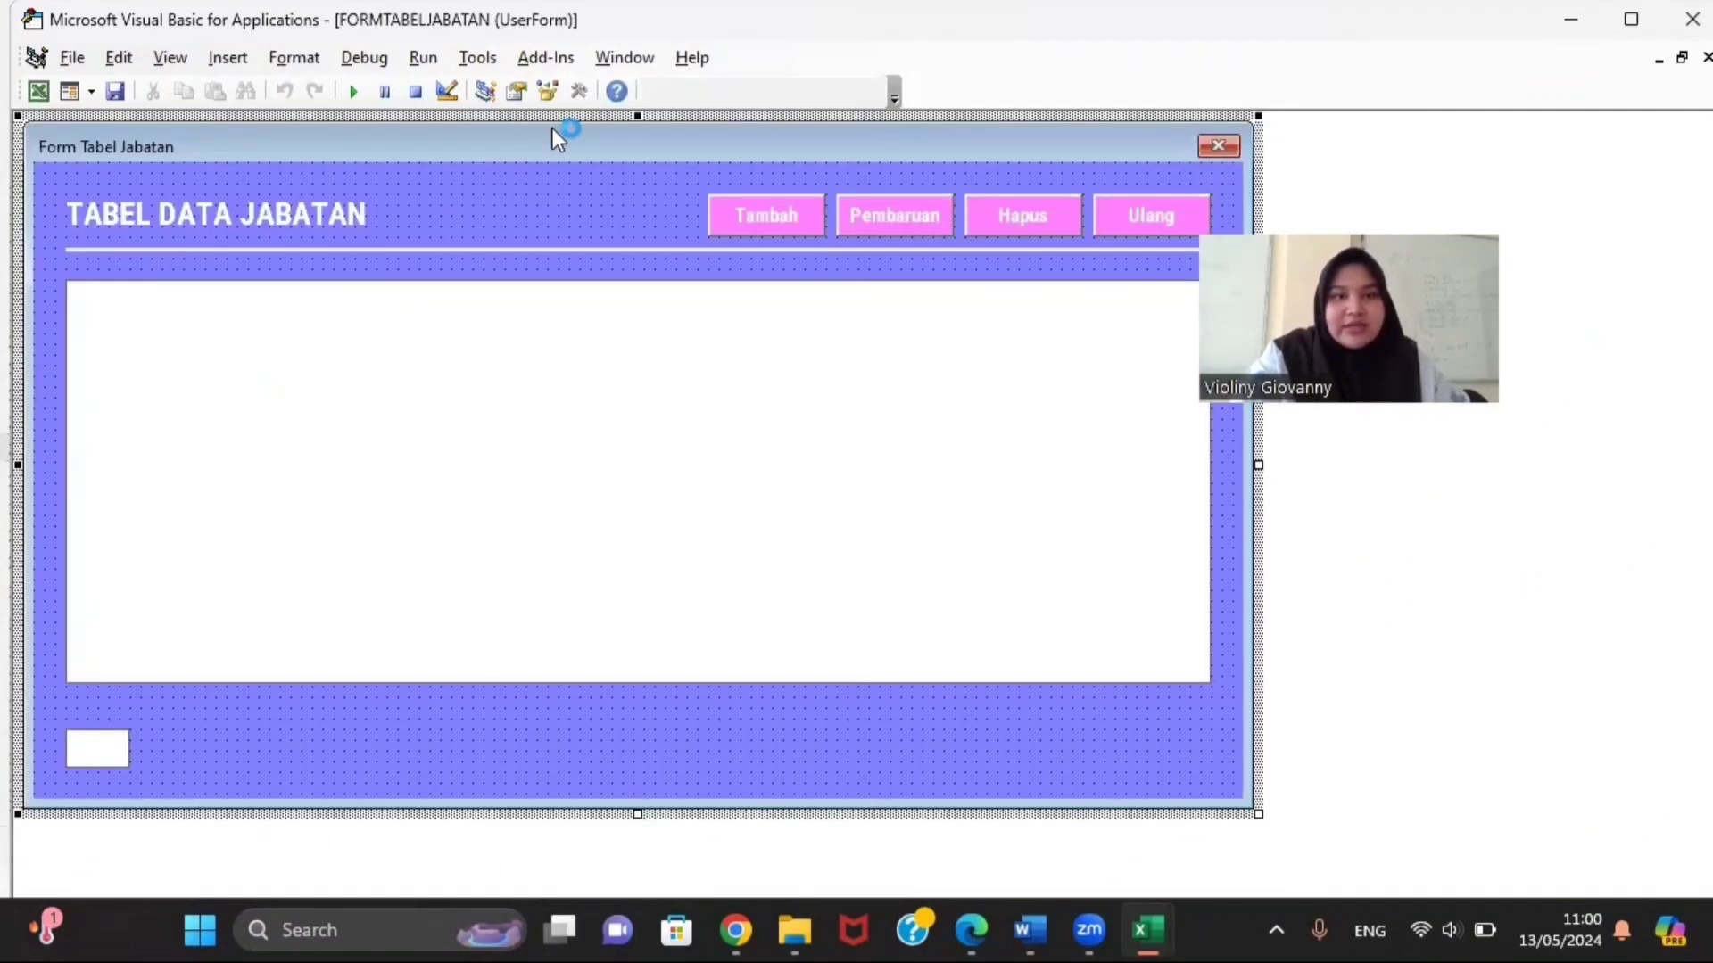
left_click(1681, 57)
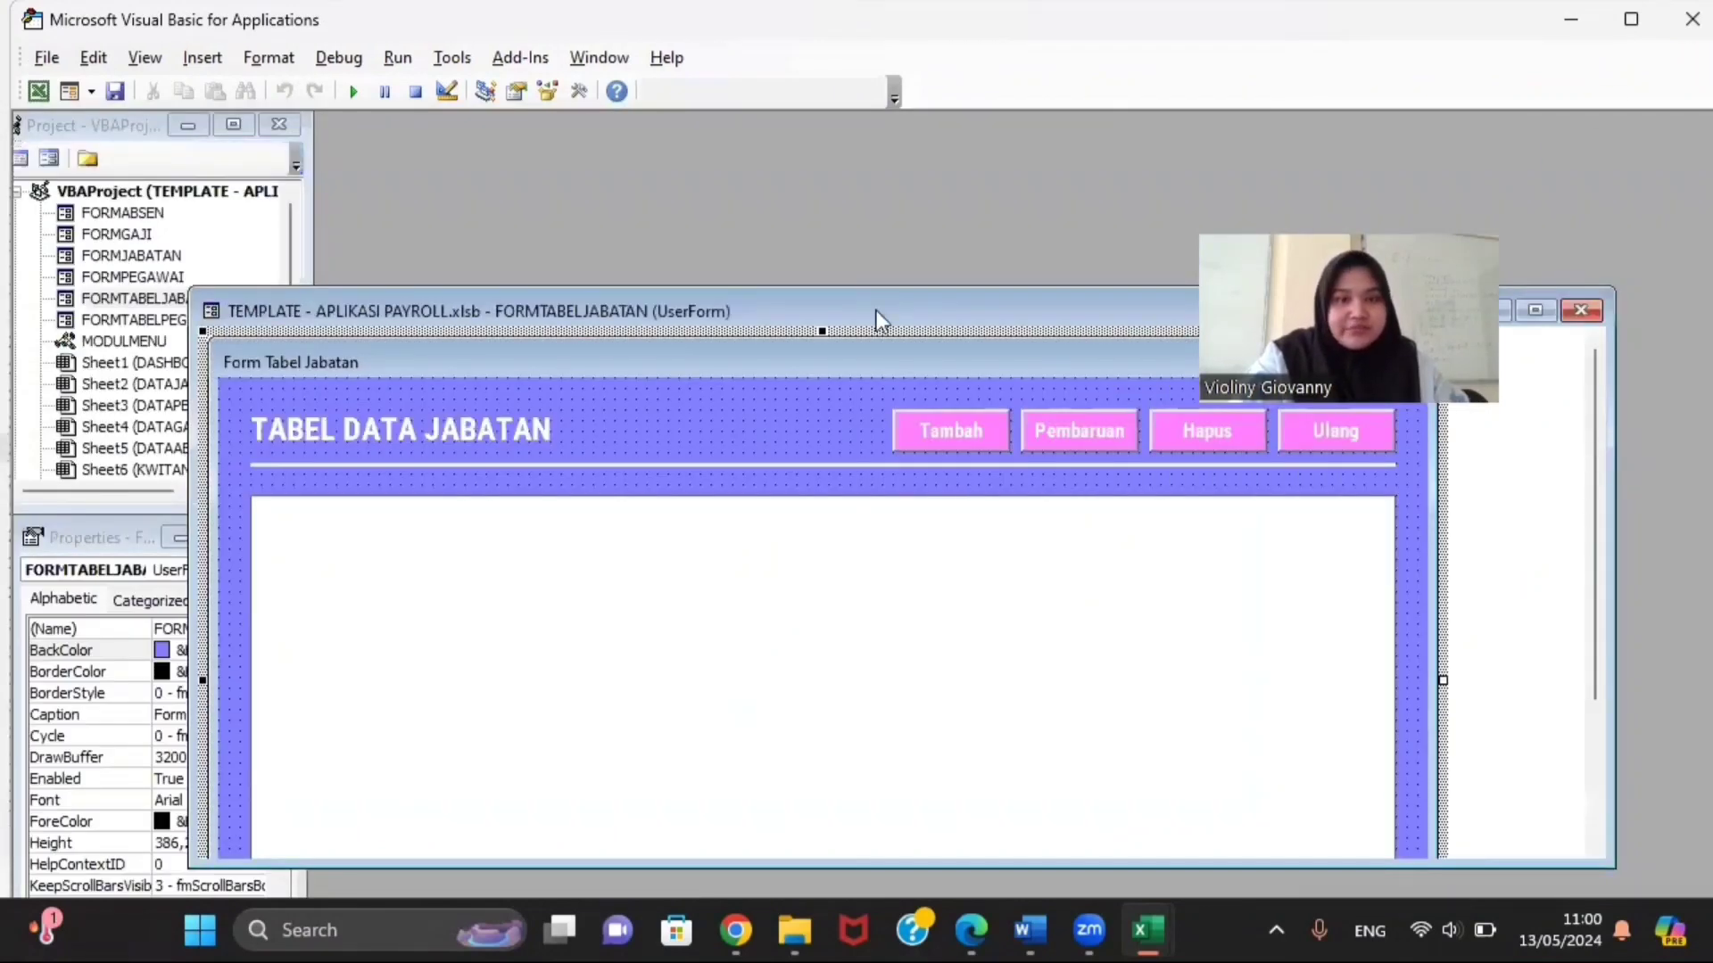
left_click_drag(876, 311, 896, 287)
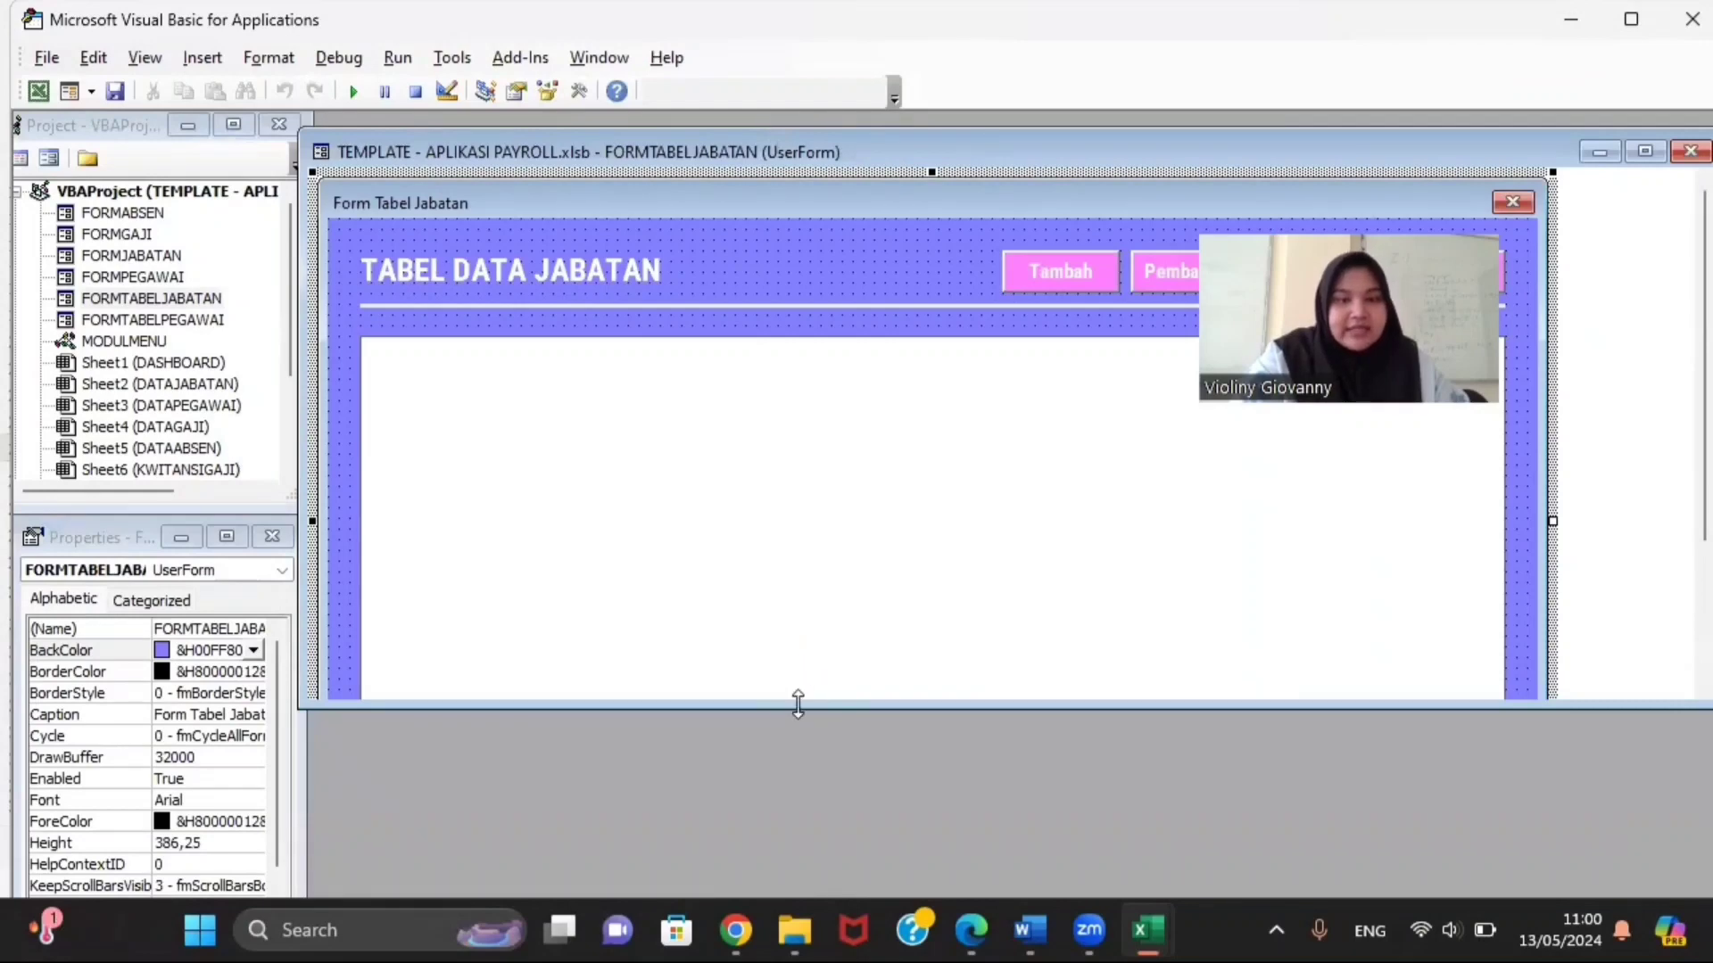
left_click_drag(798, 704, 811, 872)
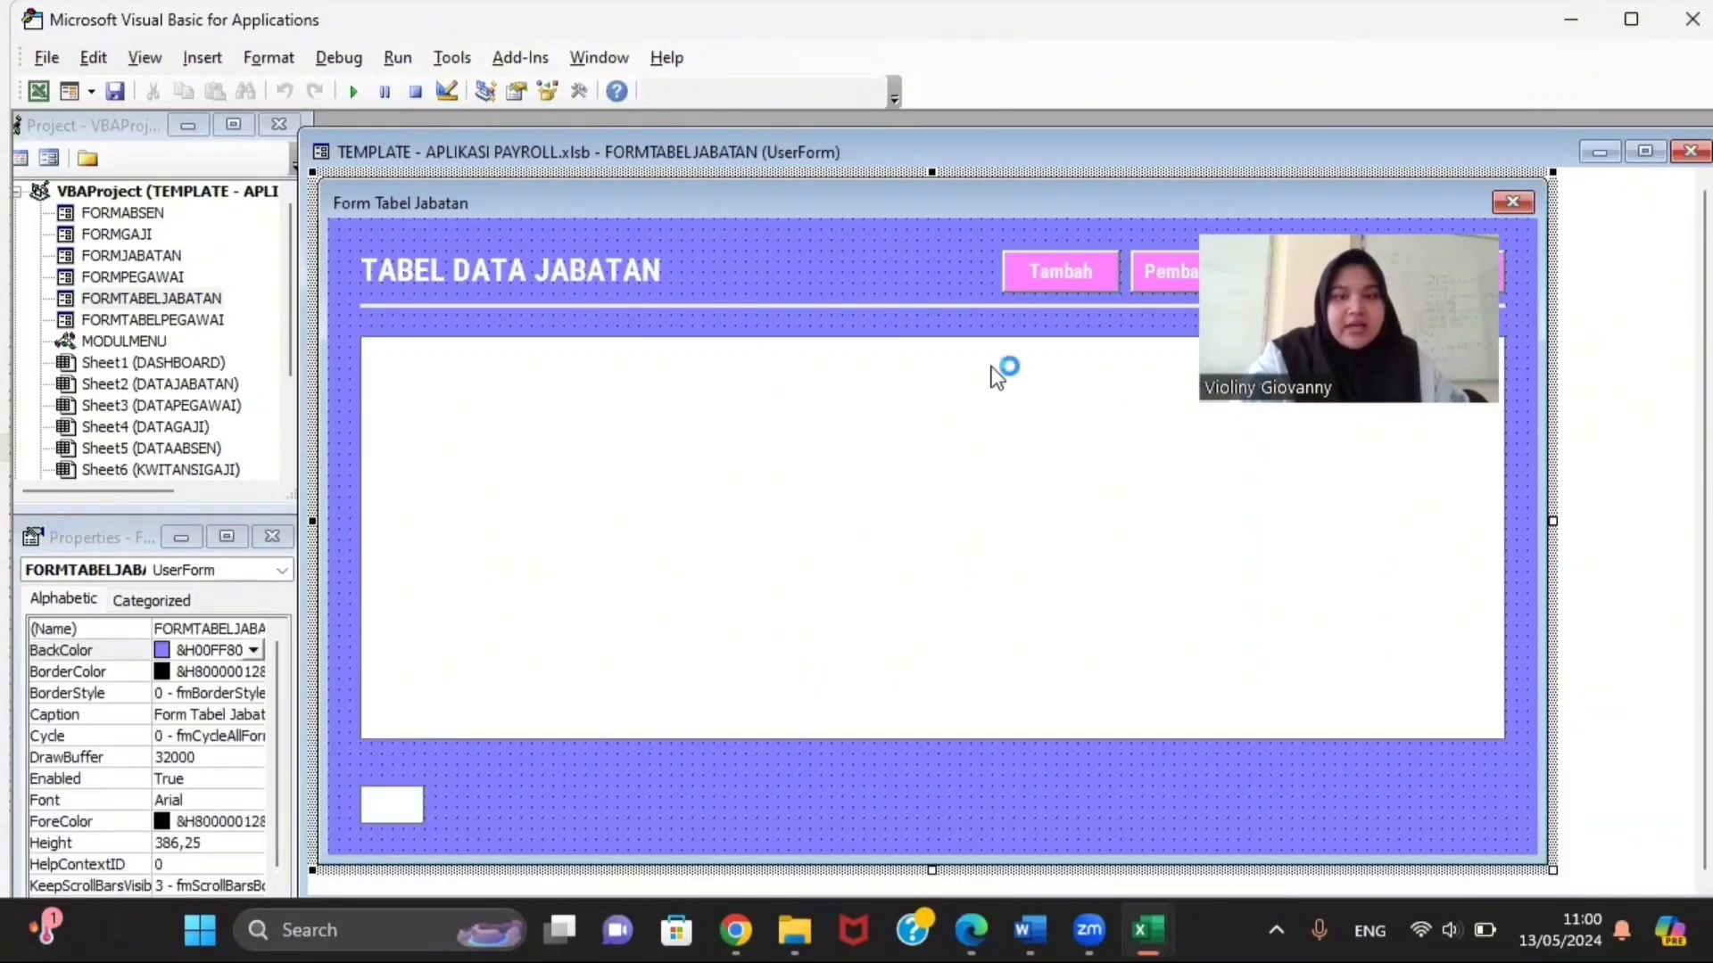
left_click(1031, 268)
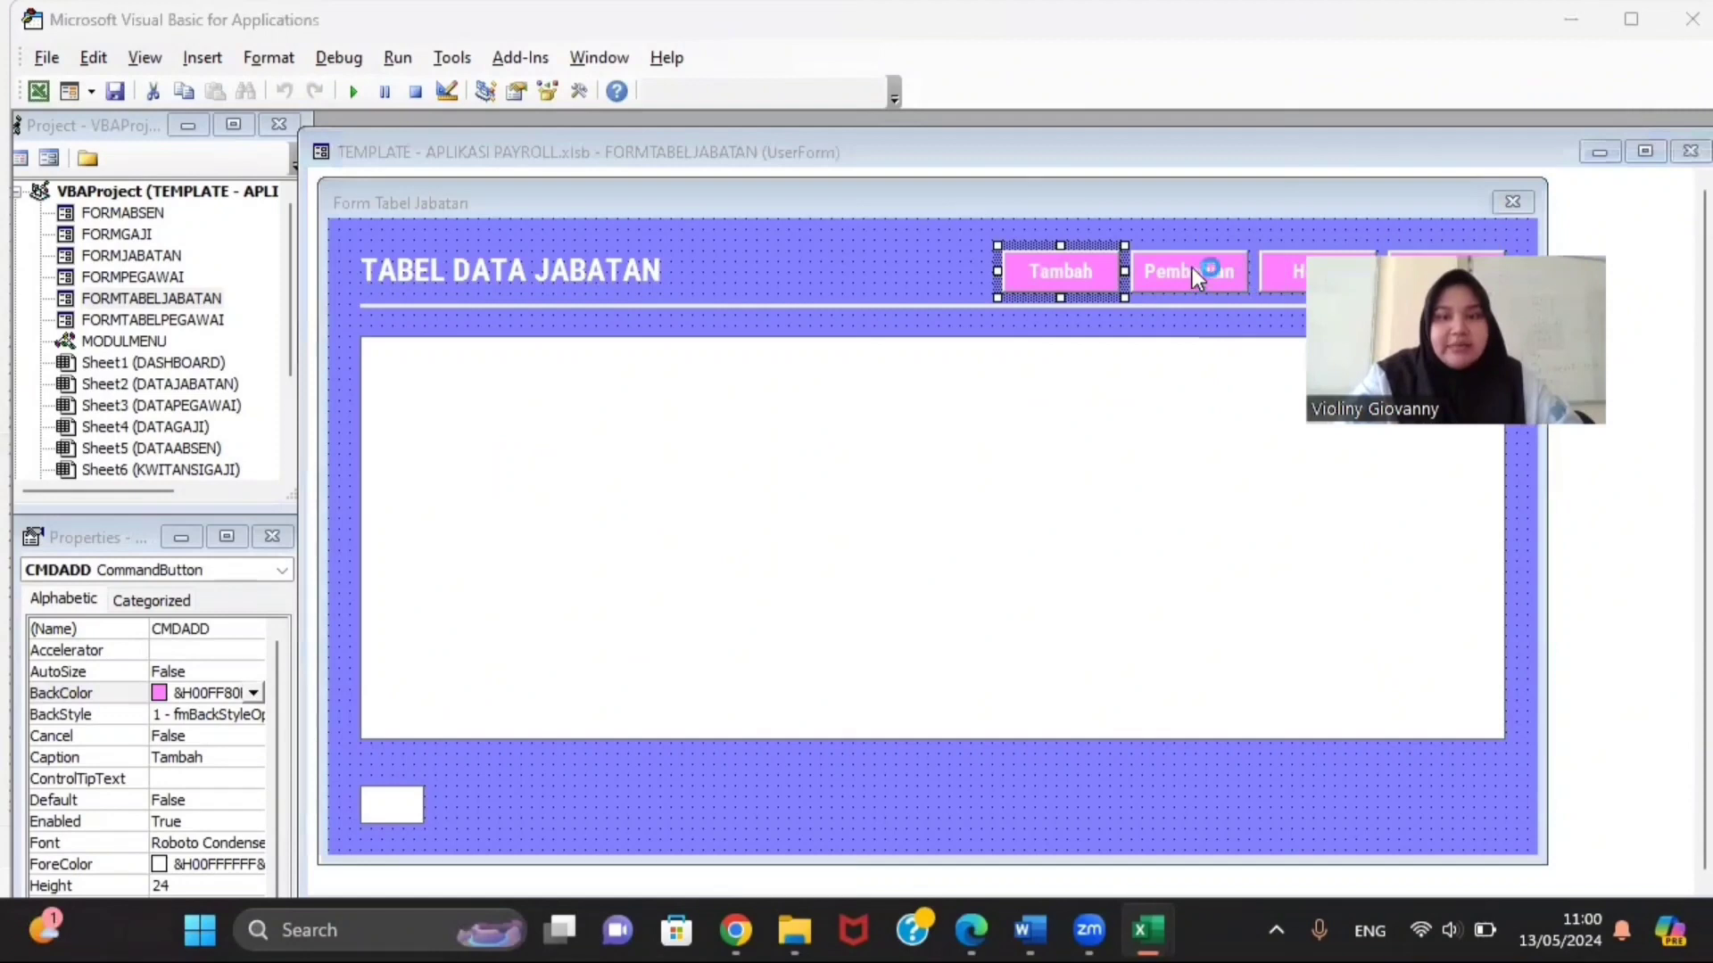
left_click(1192, 269)
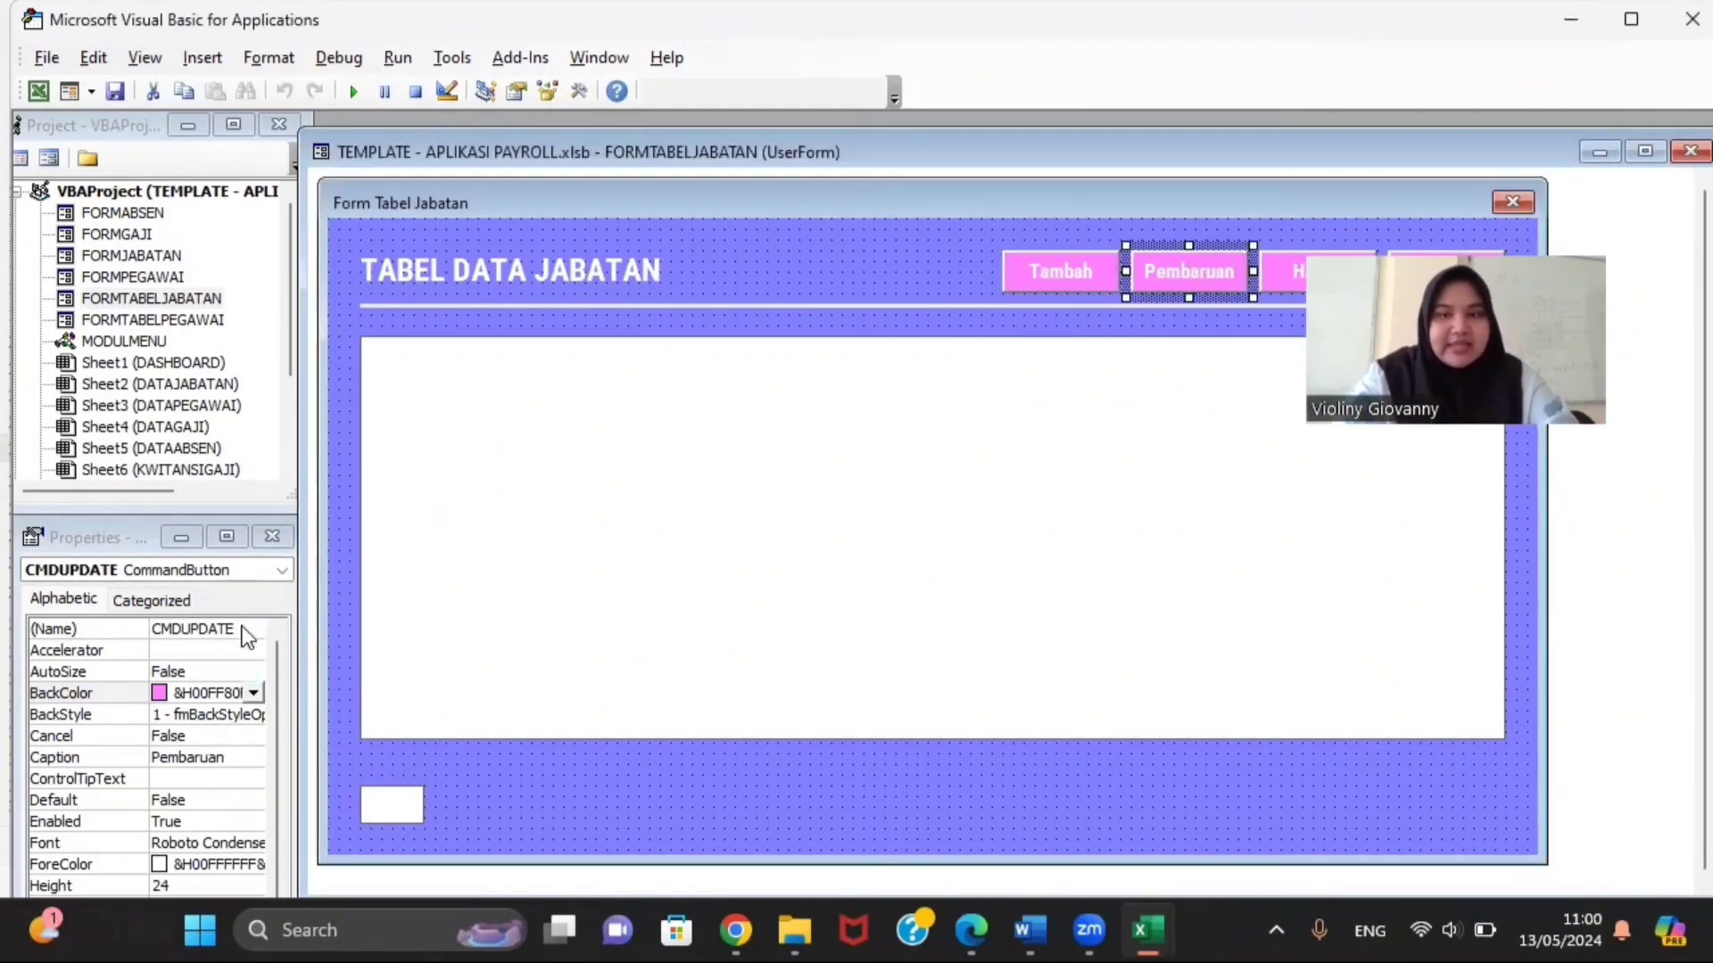
left_click(1270, 273)
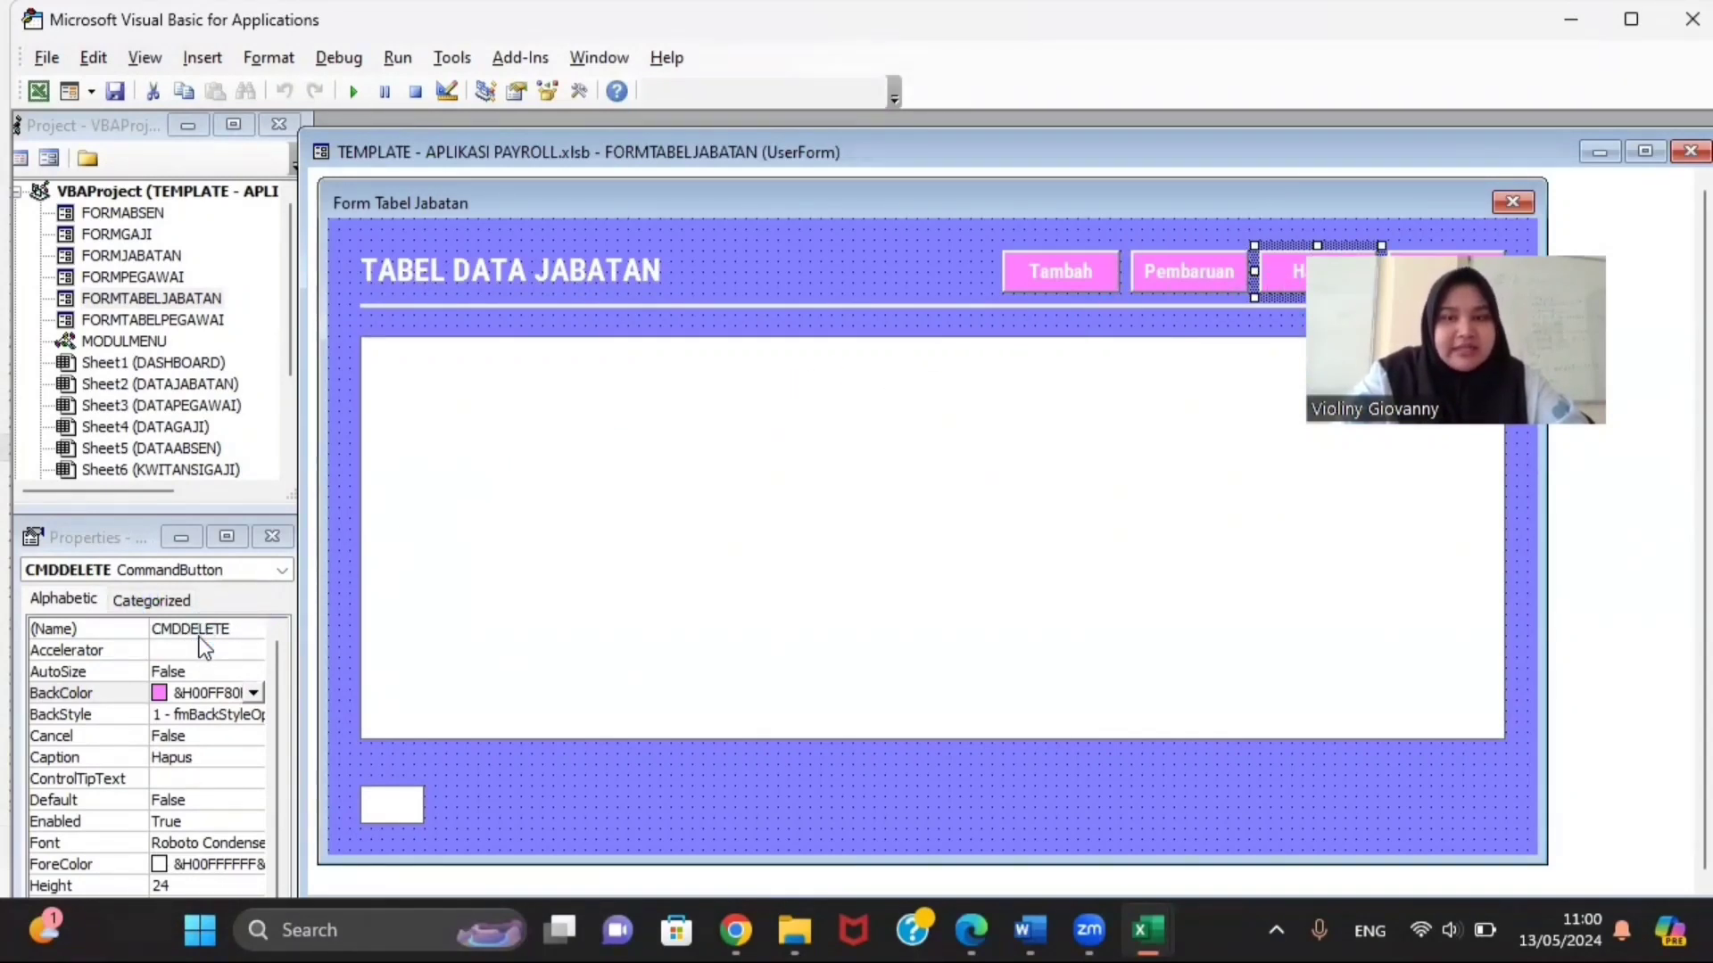
left_click_drag(1312, 370, 1397, 478)
left_click(1438, 275)
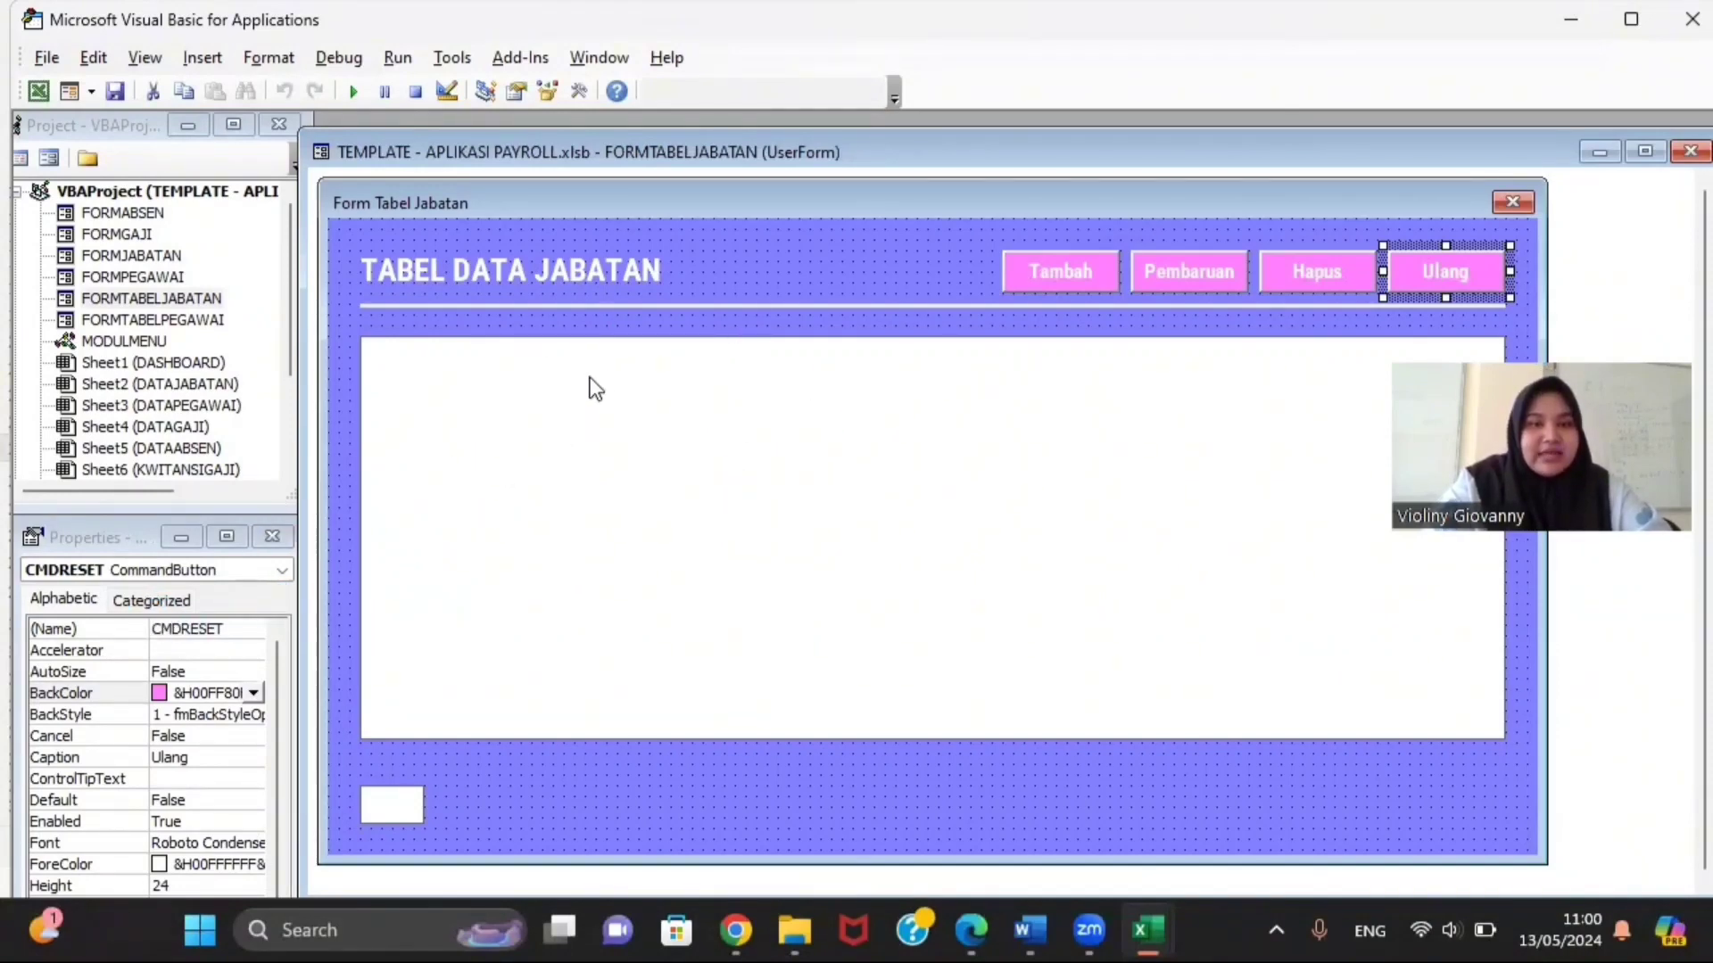
left_click(575, 442)
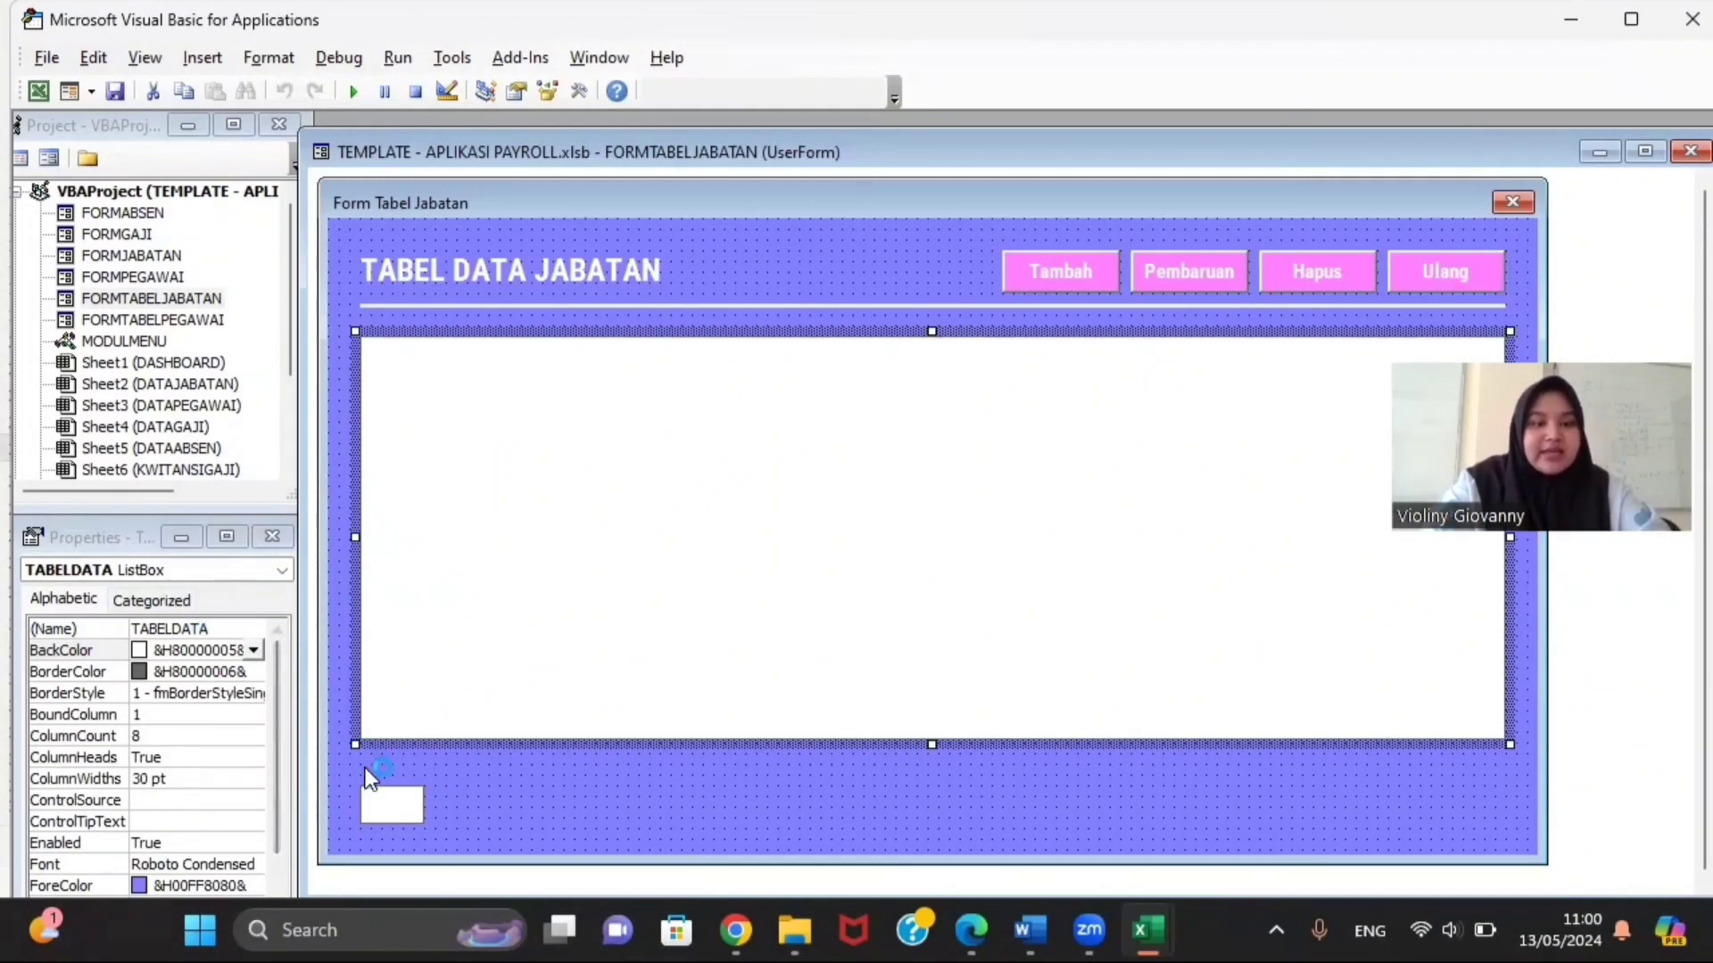
left_click(397, 803)
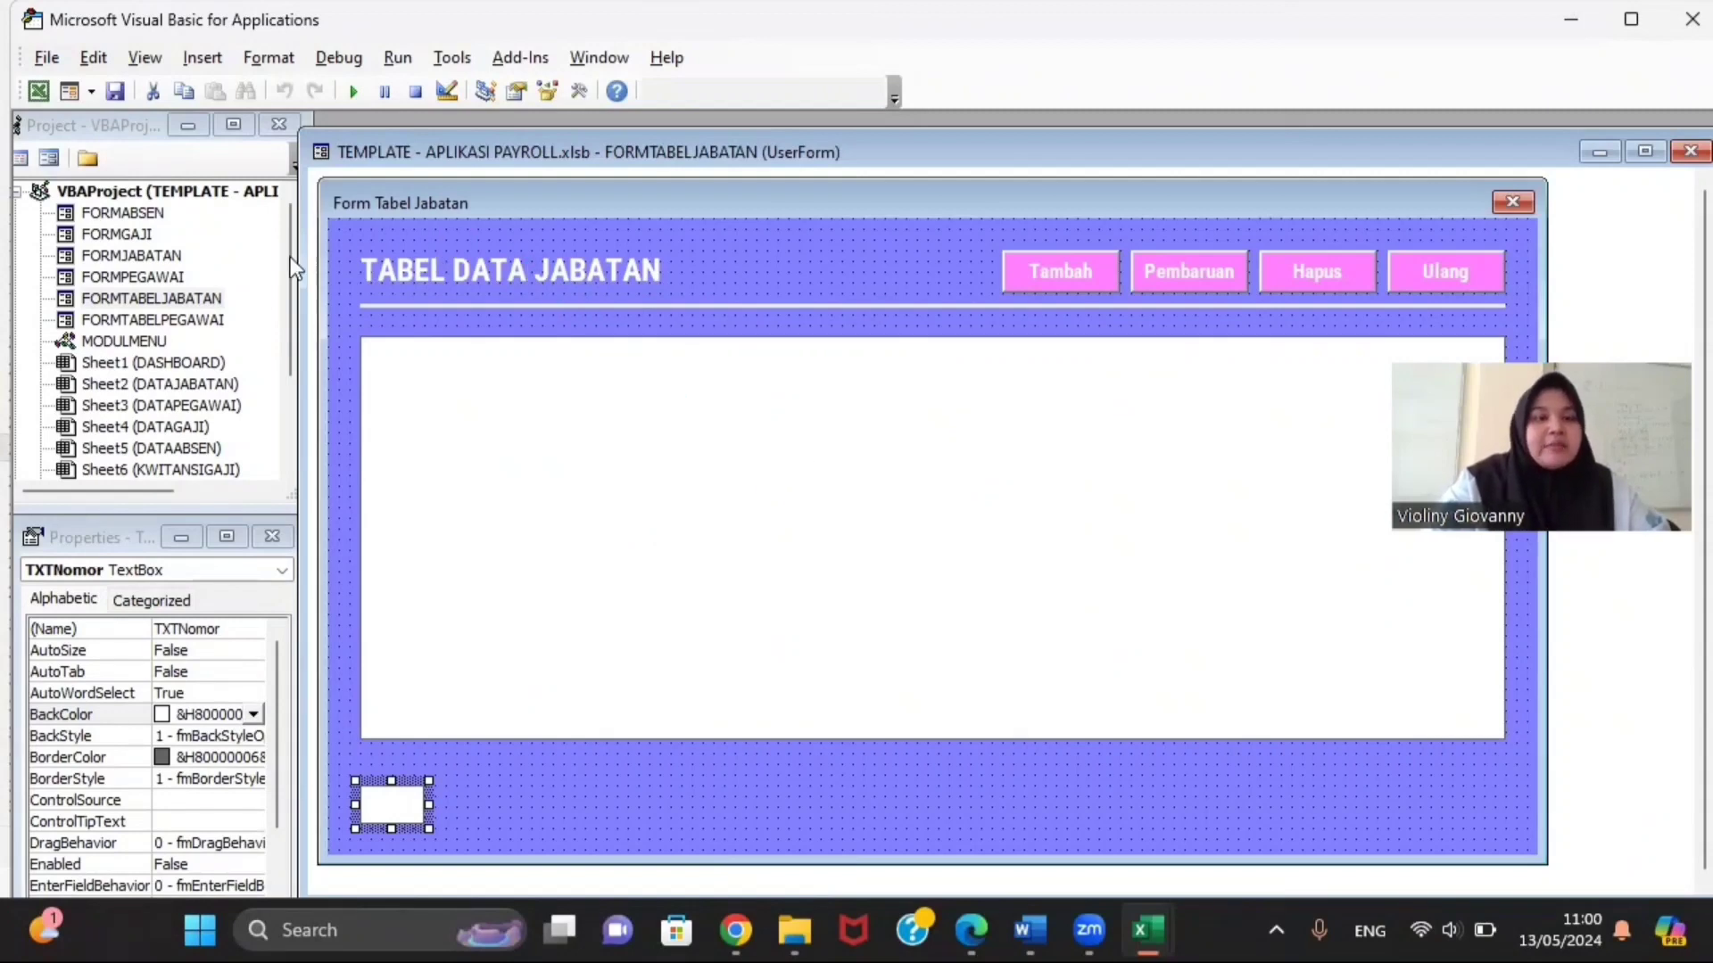
left_click(198, 304)
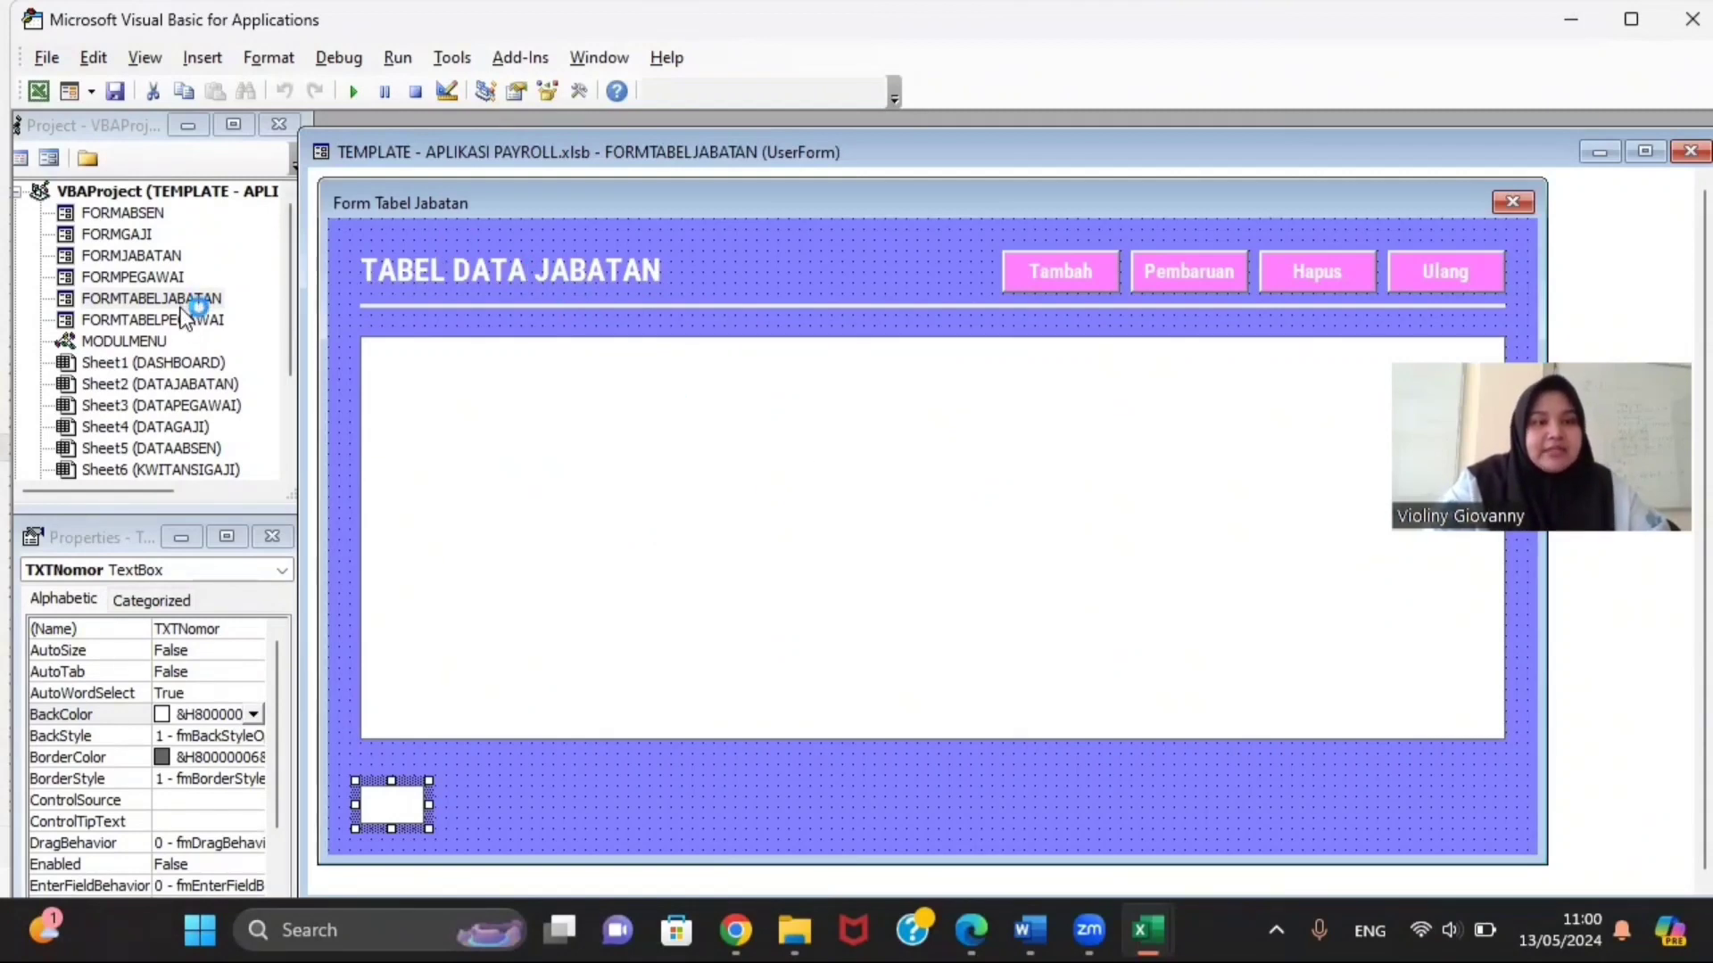
Step: View FORMTABELJABATAN's code, reviewing routines such as CMDRESET_Click and CMDUPDATE_Click
right_click(181, 303)
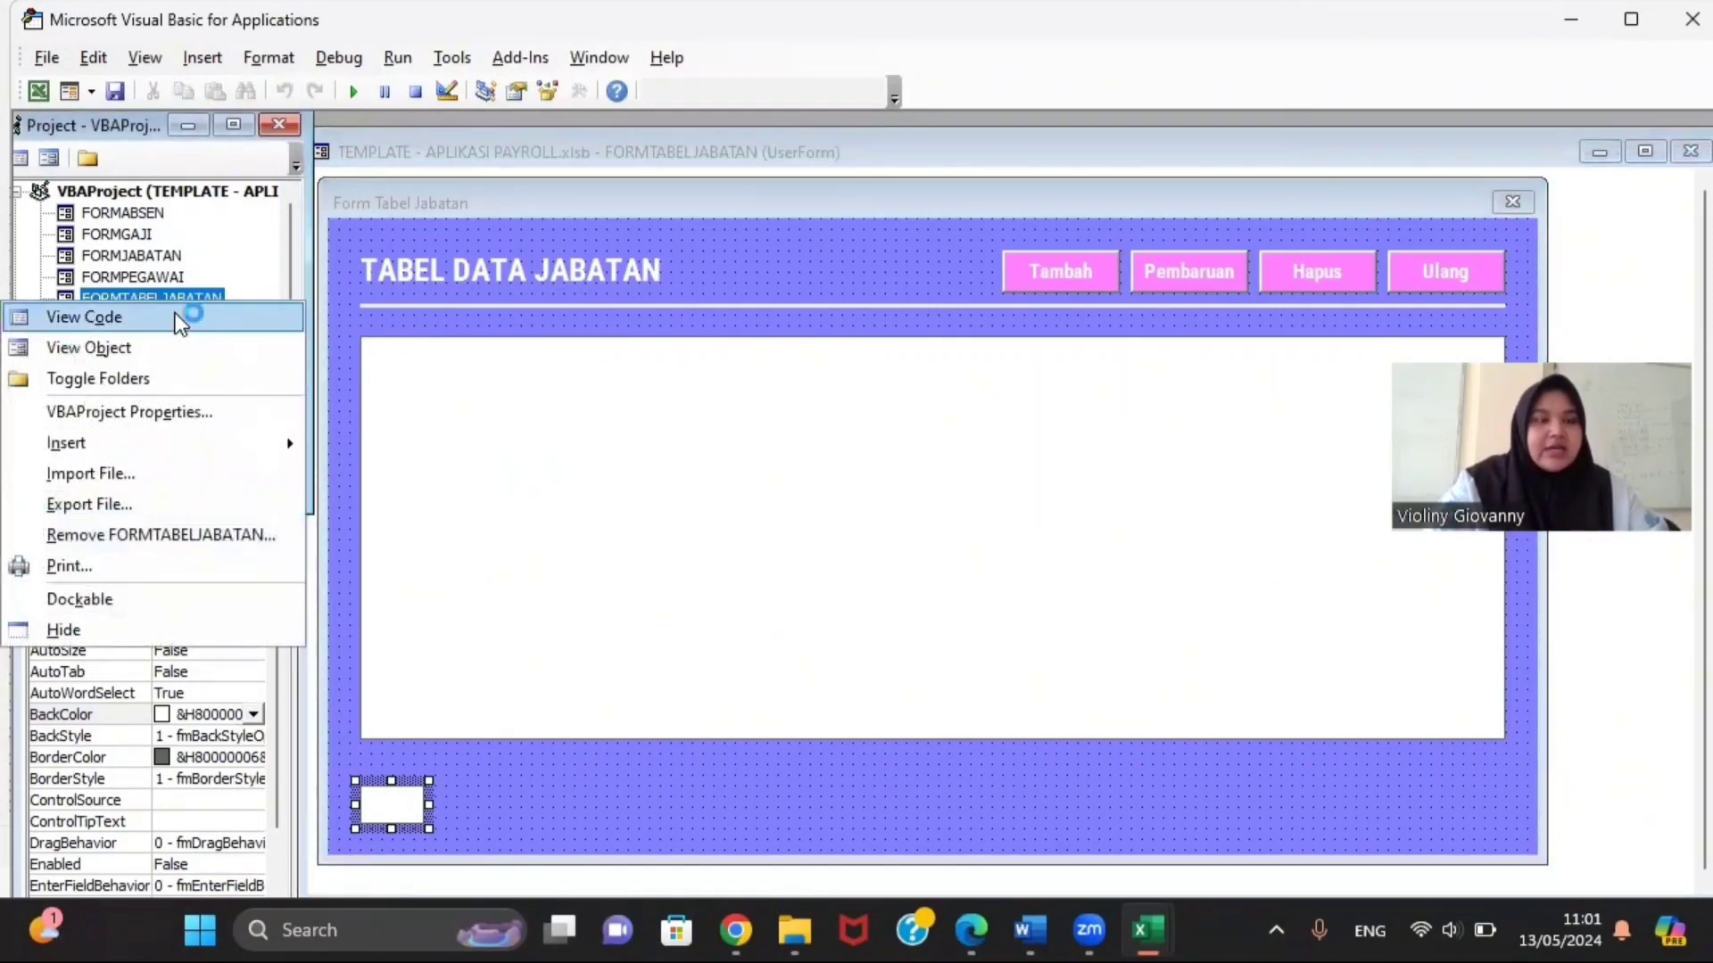
left_click(181, 319)
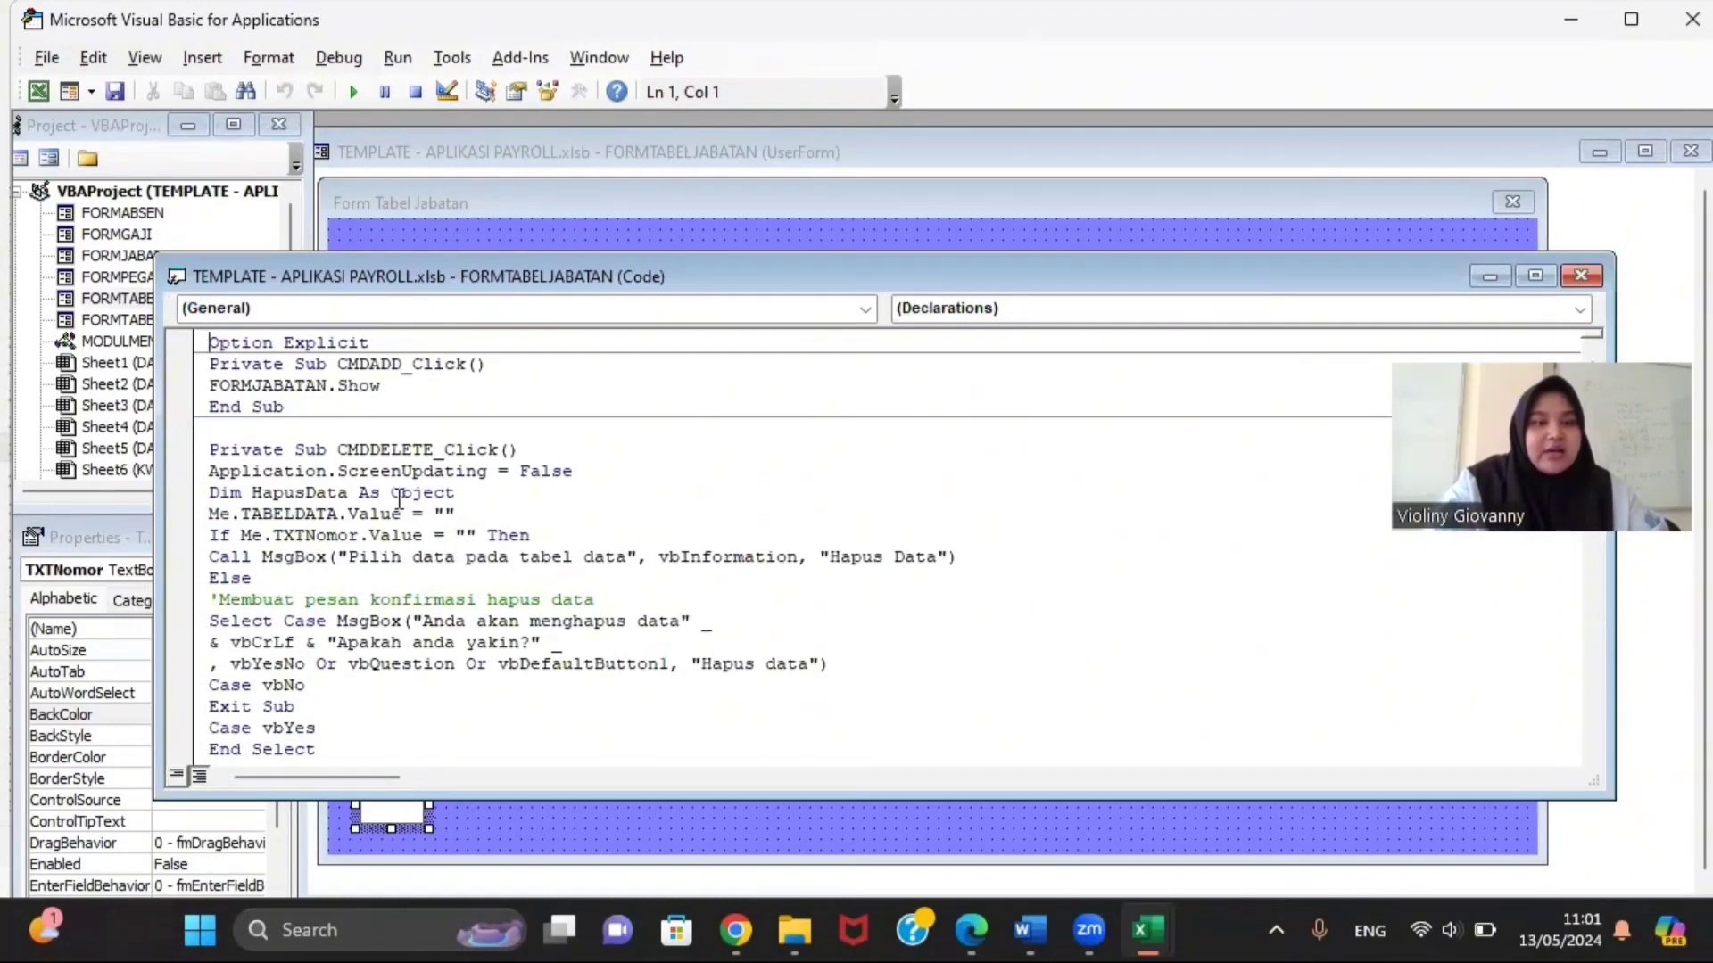
scroll(399, 501, "down", 6)
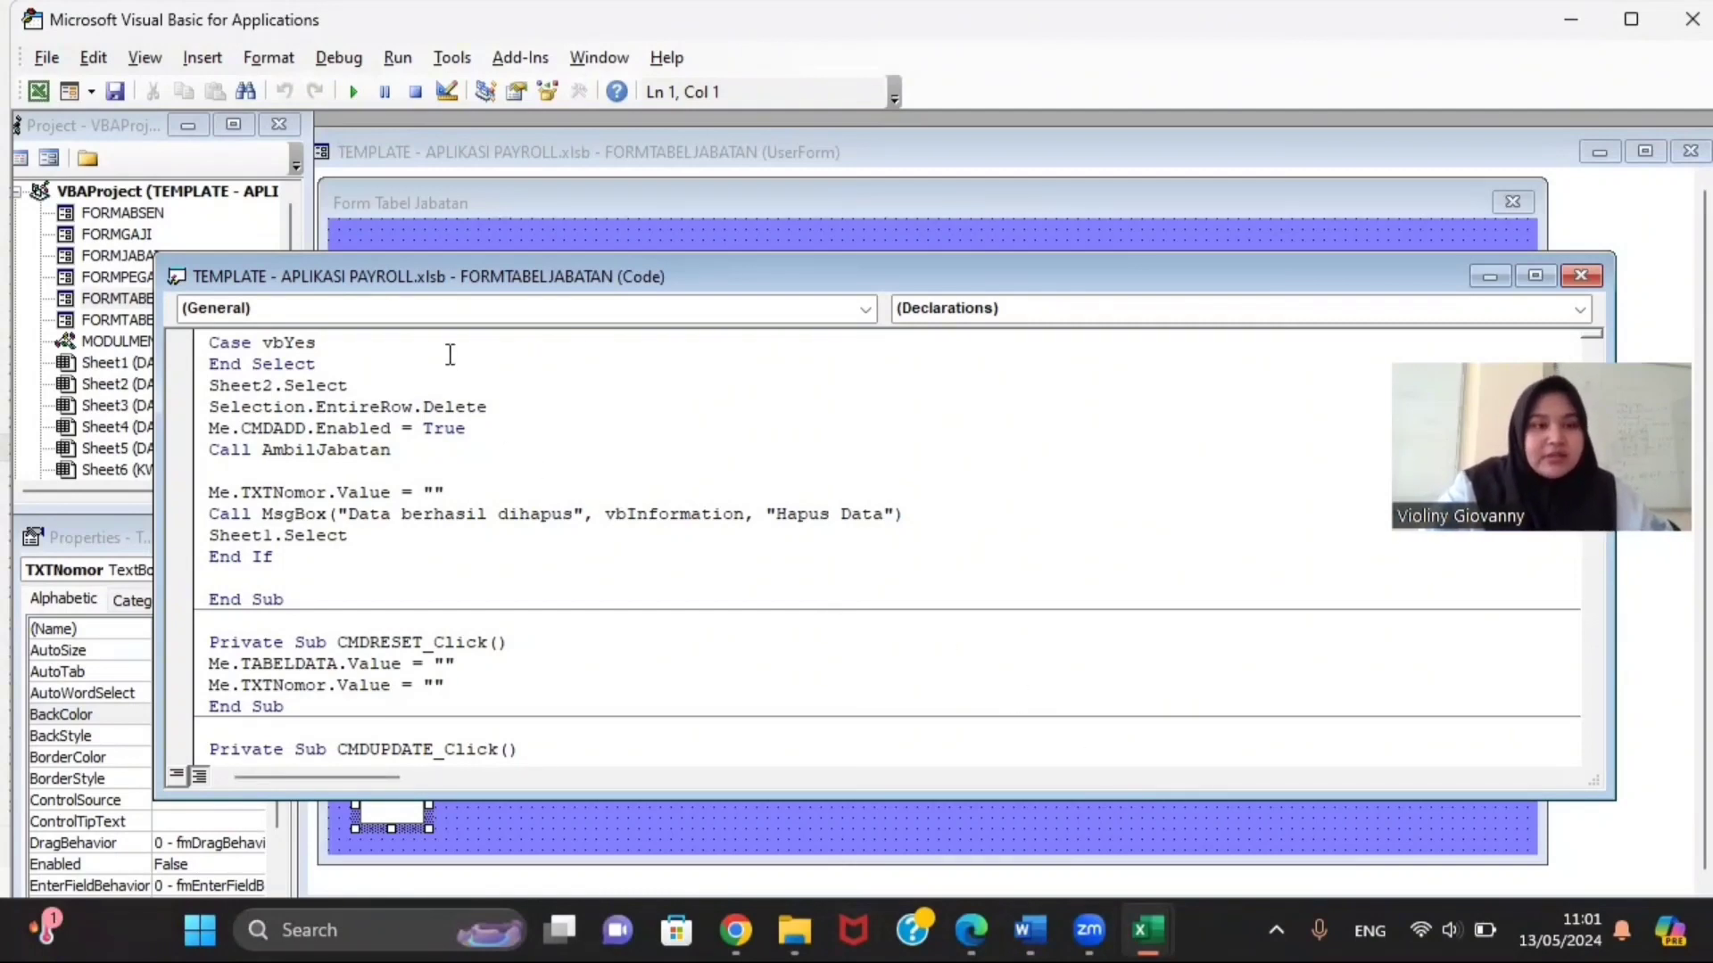
left_click(1581, 277)
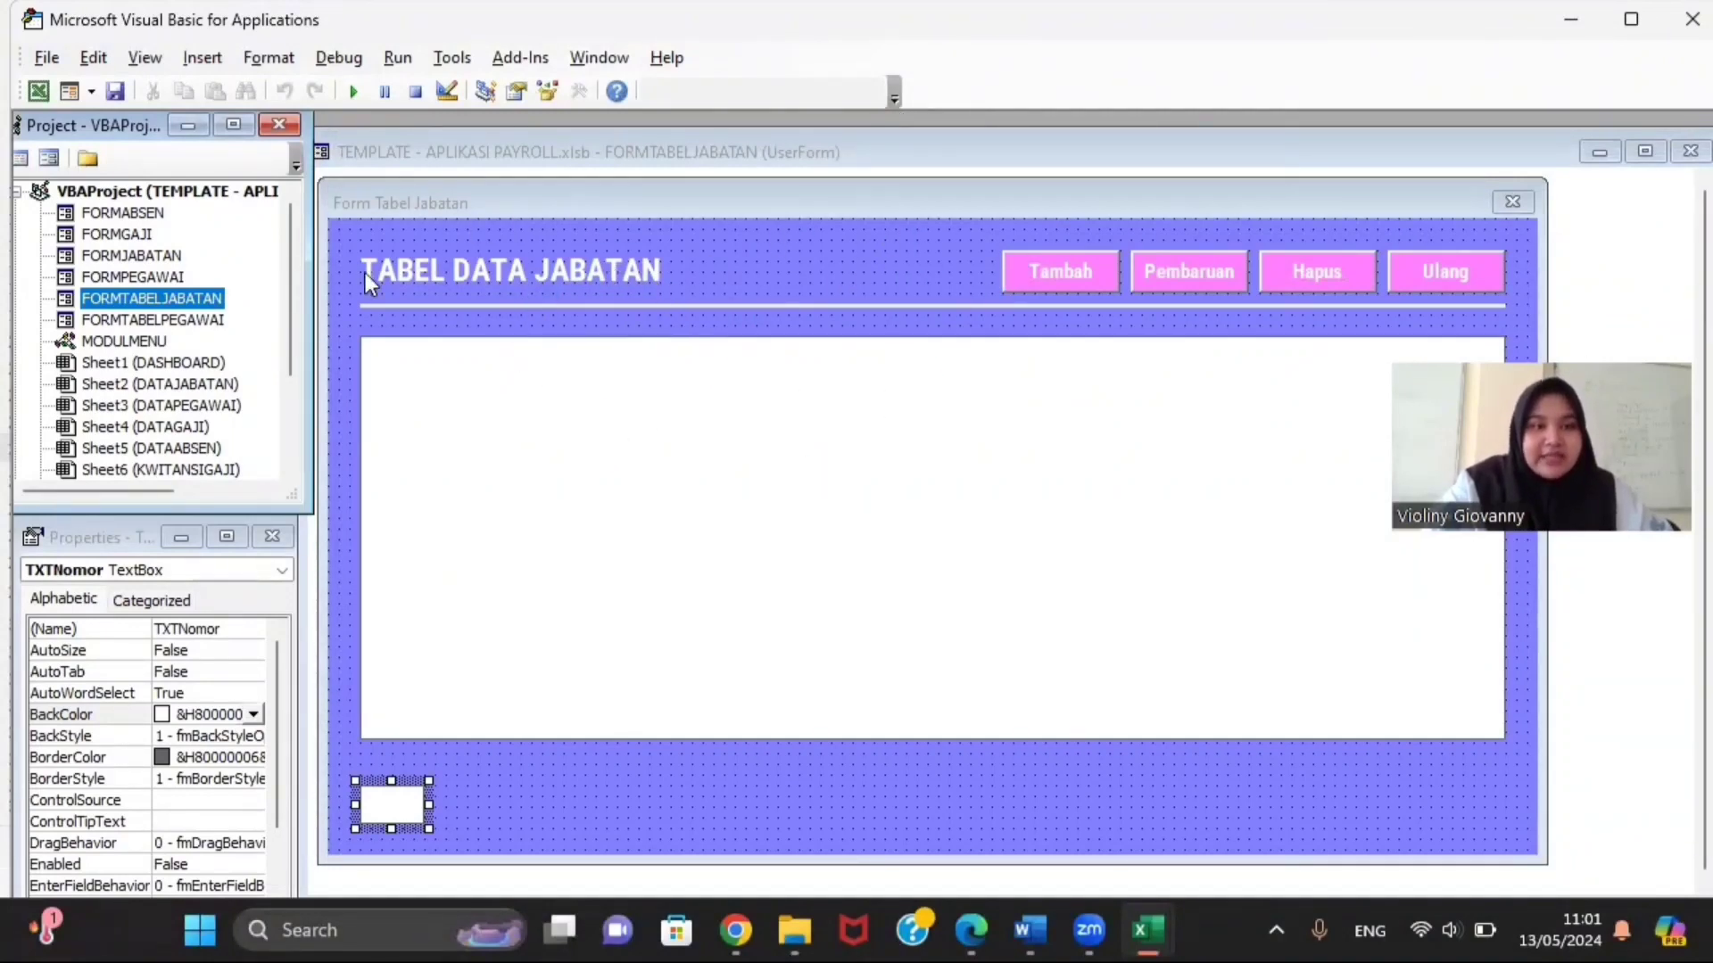
right_click(212, 308)
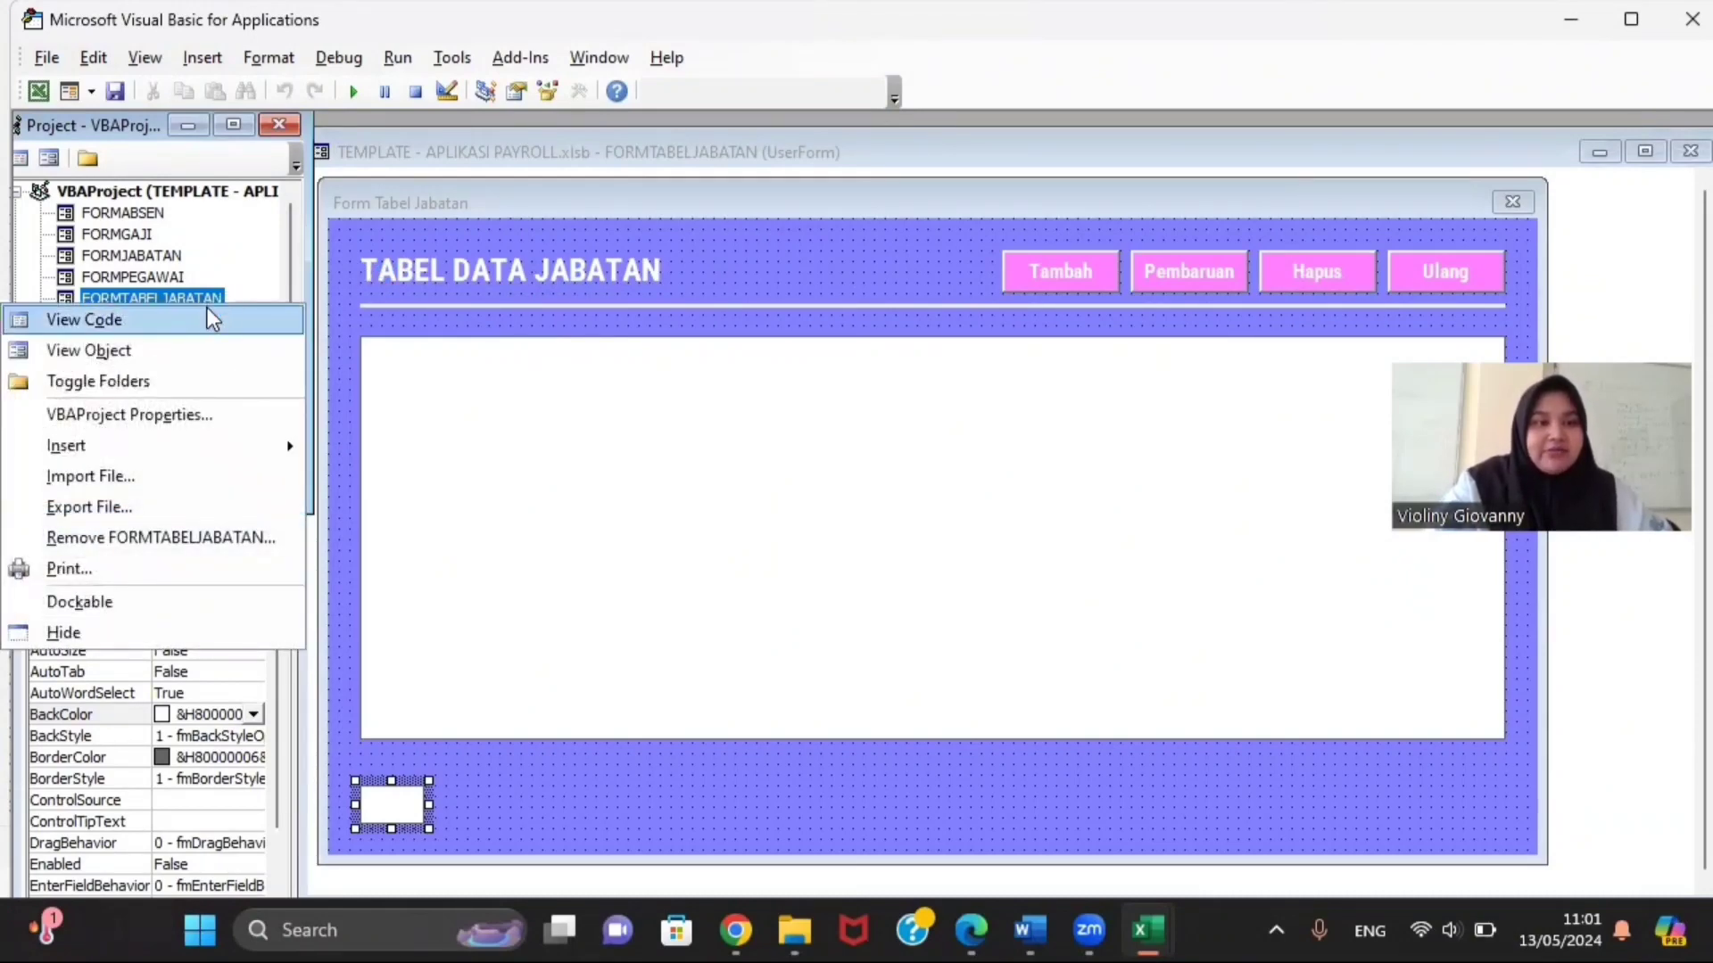
left_click(210, 314)
scroll(354, 427, "down", 2)
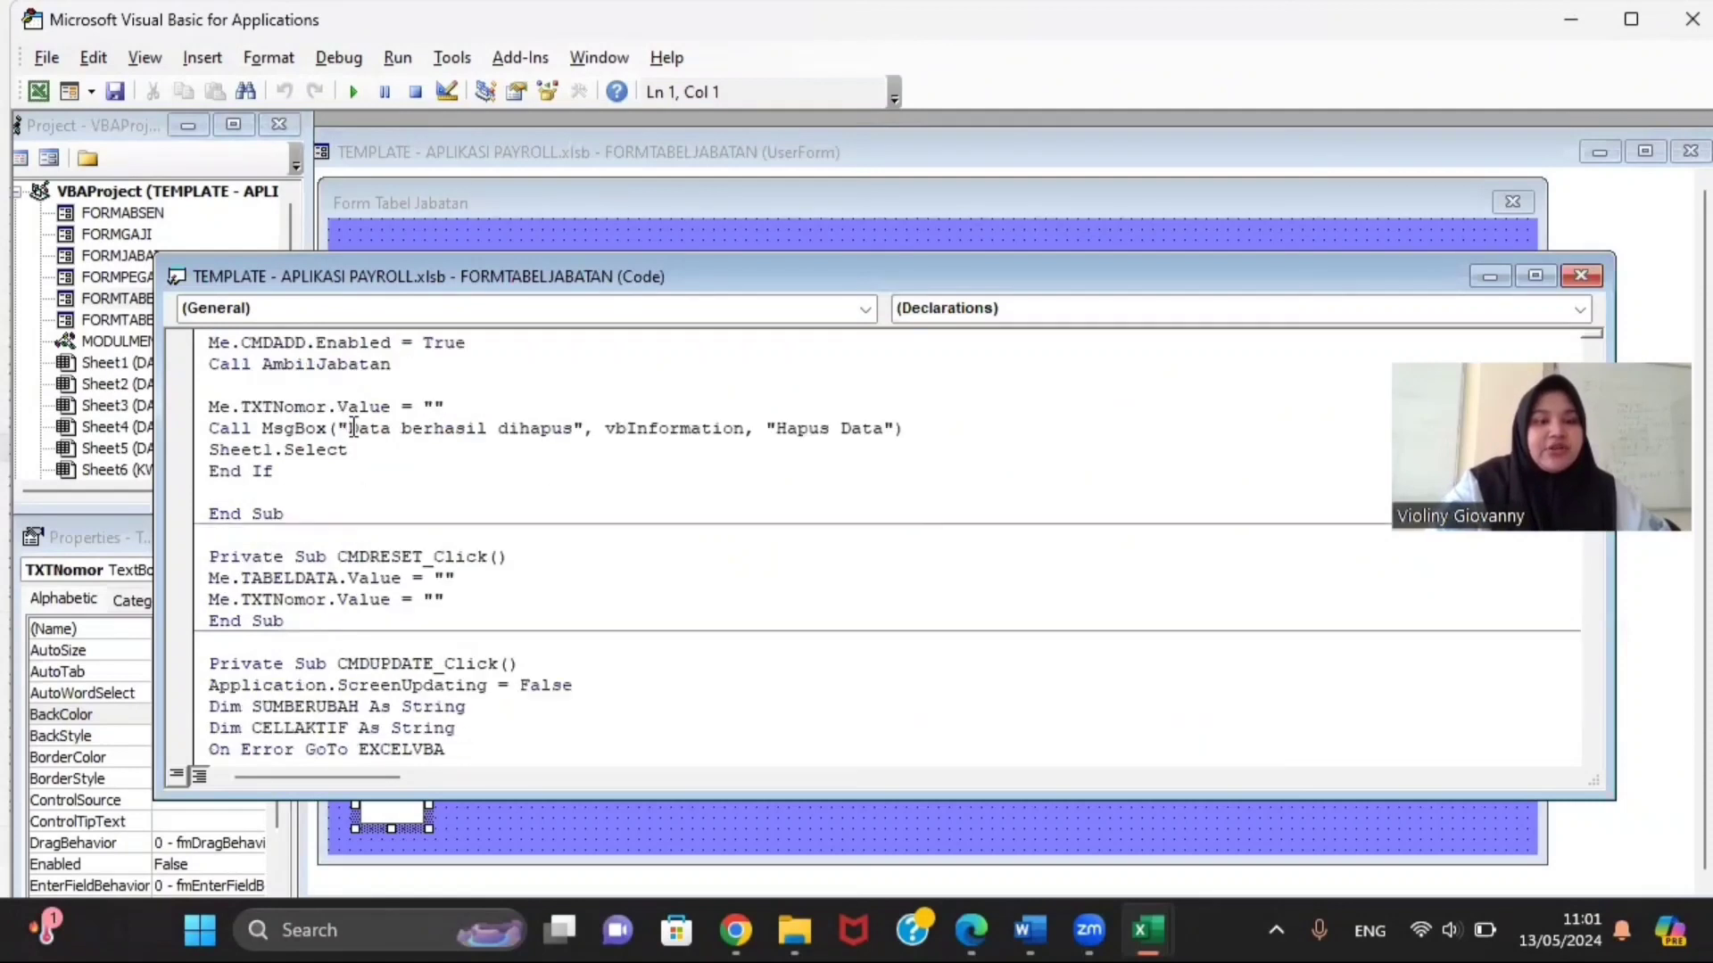
scroll(354, 428, "up", 1)
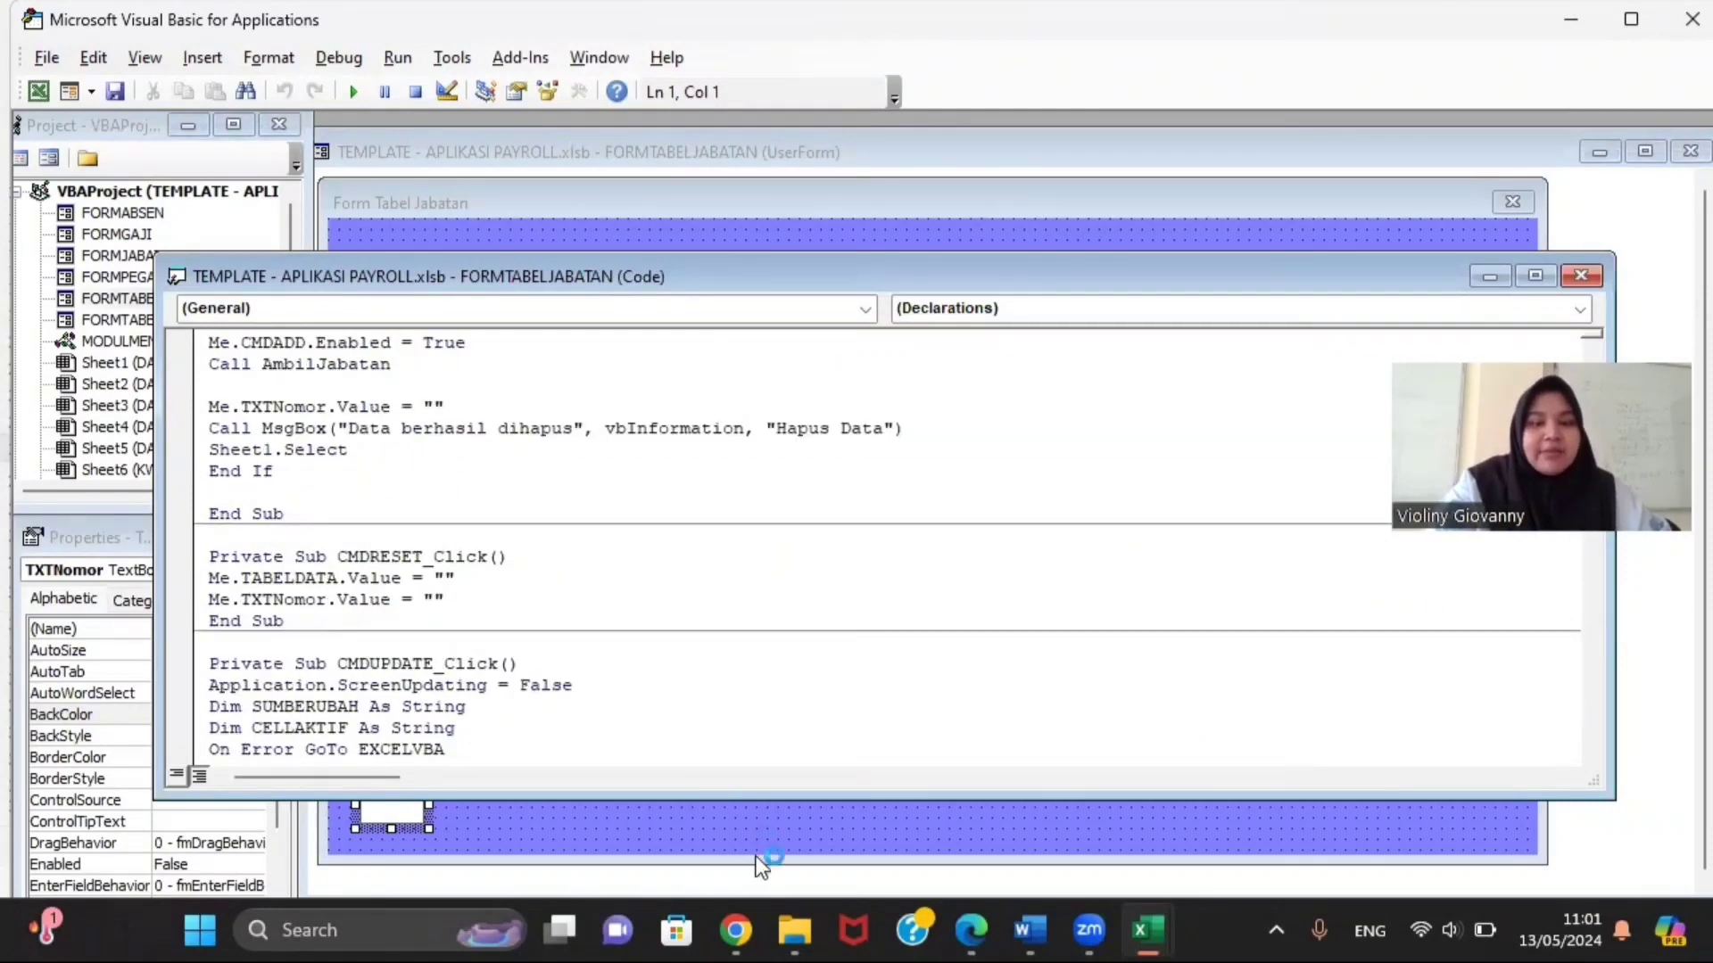
Step: Open CODING FORM TABEL JABATAN from Downloads > TEMPLATE DAN CODING > TEMPLATE DAN CODING and read through it
mouse_move(800, 928)
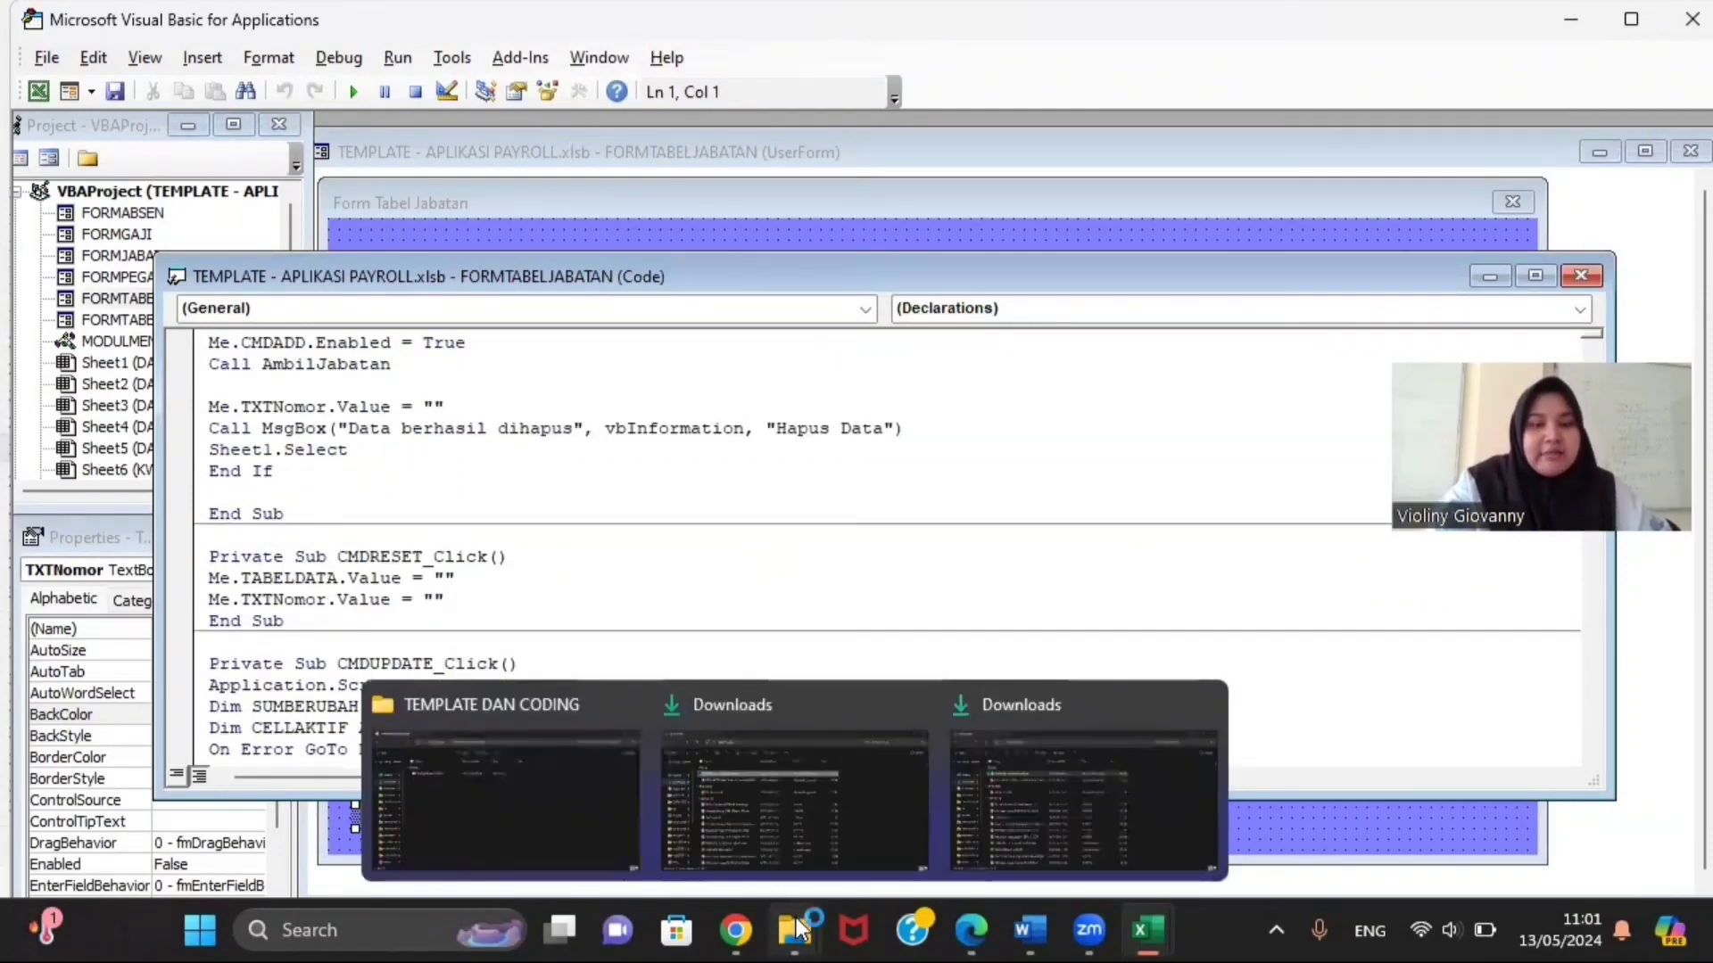
left_click(779, 844)
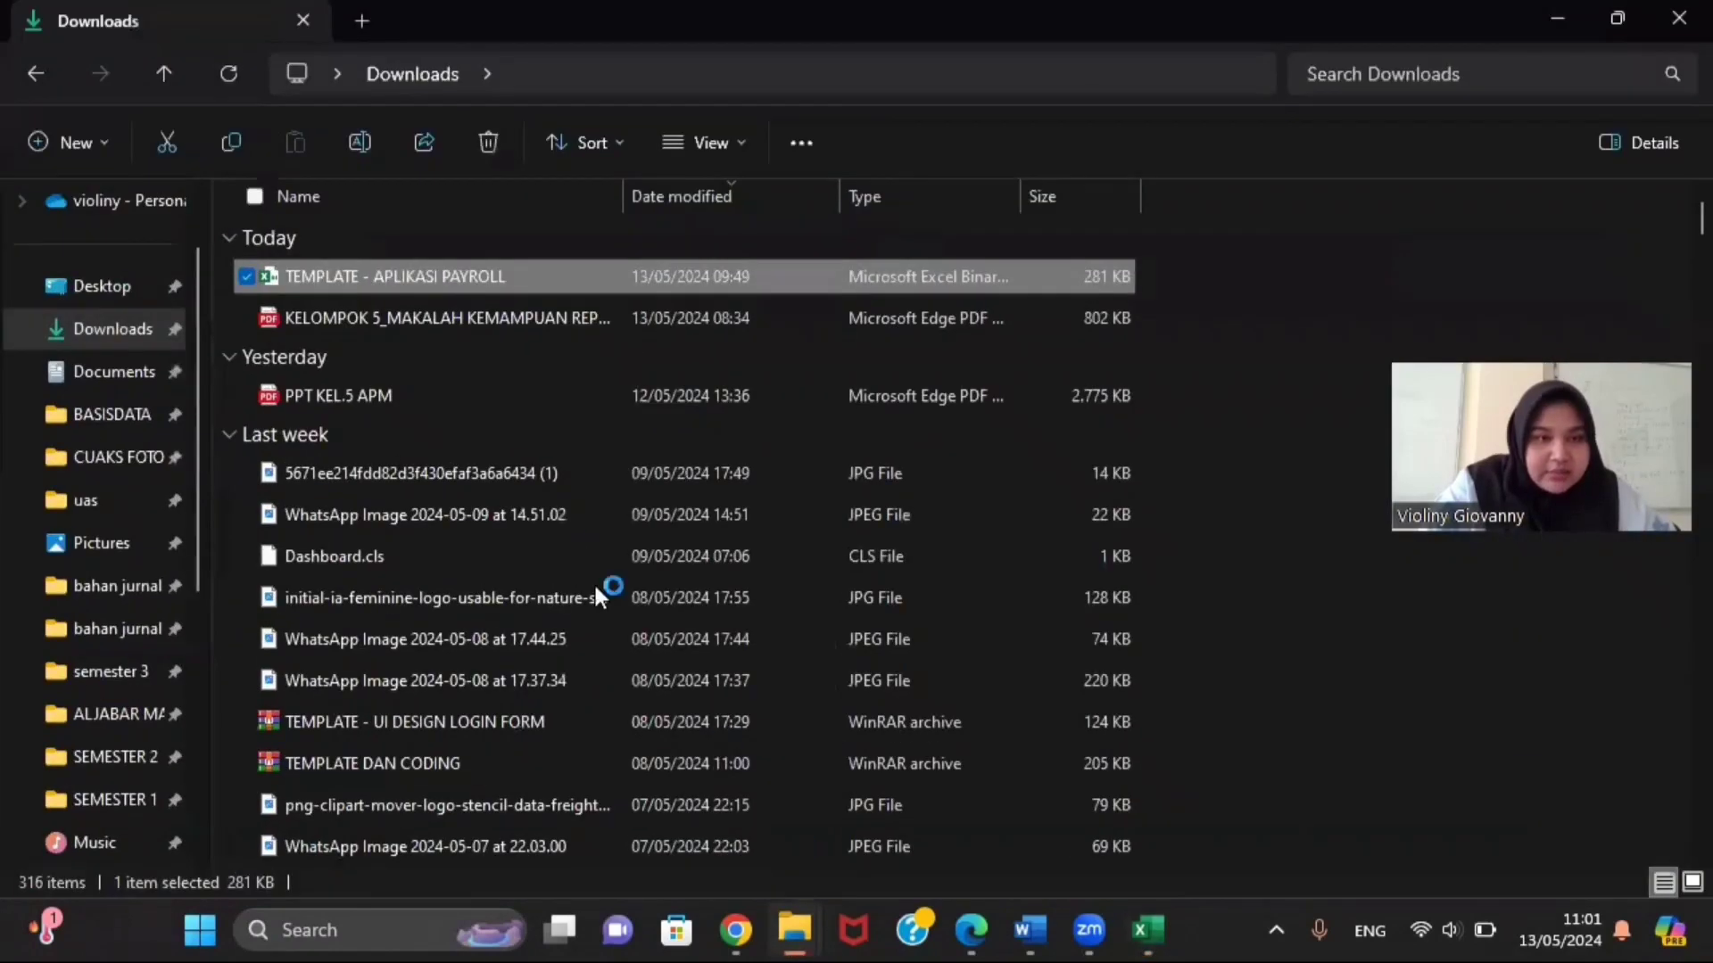
scroll(518, 528, "down", 4)
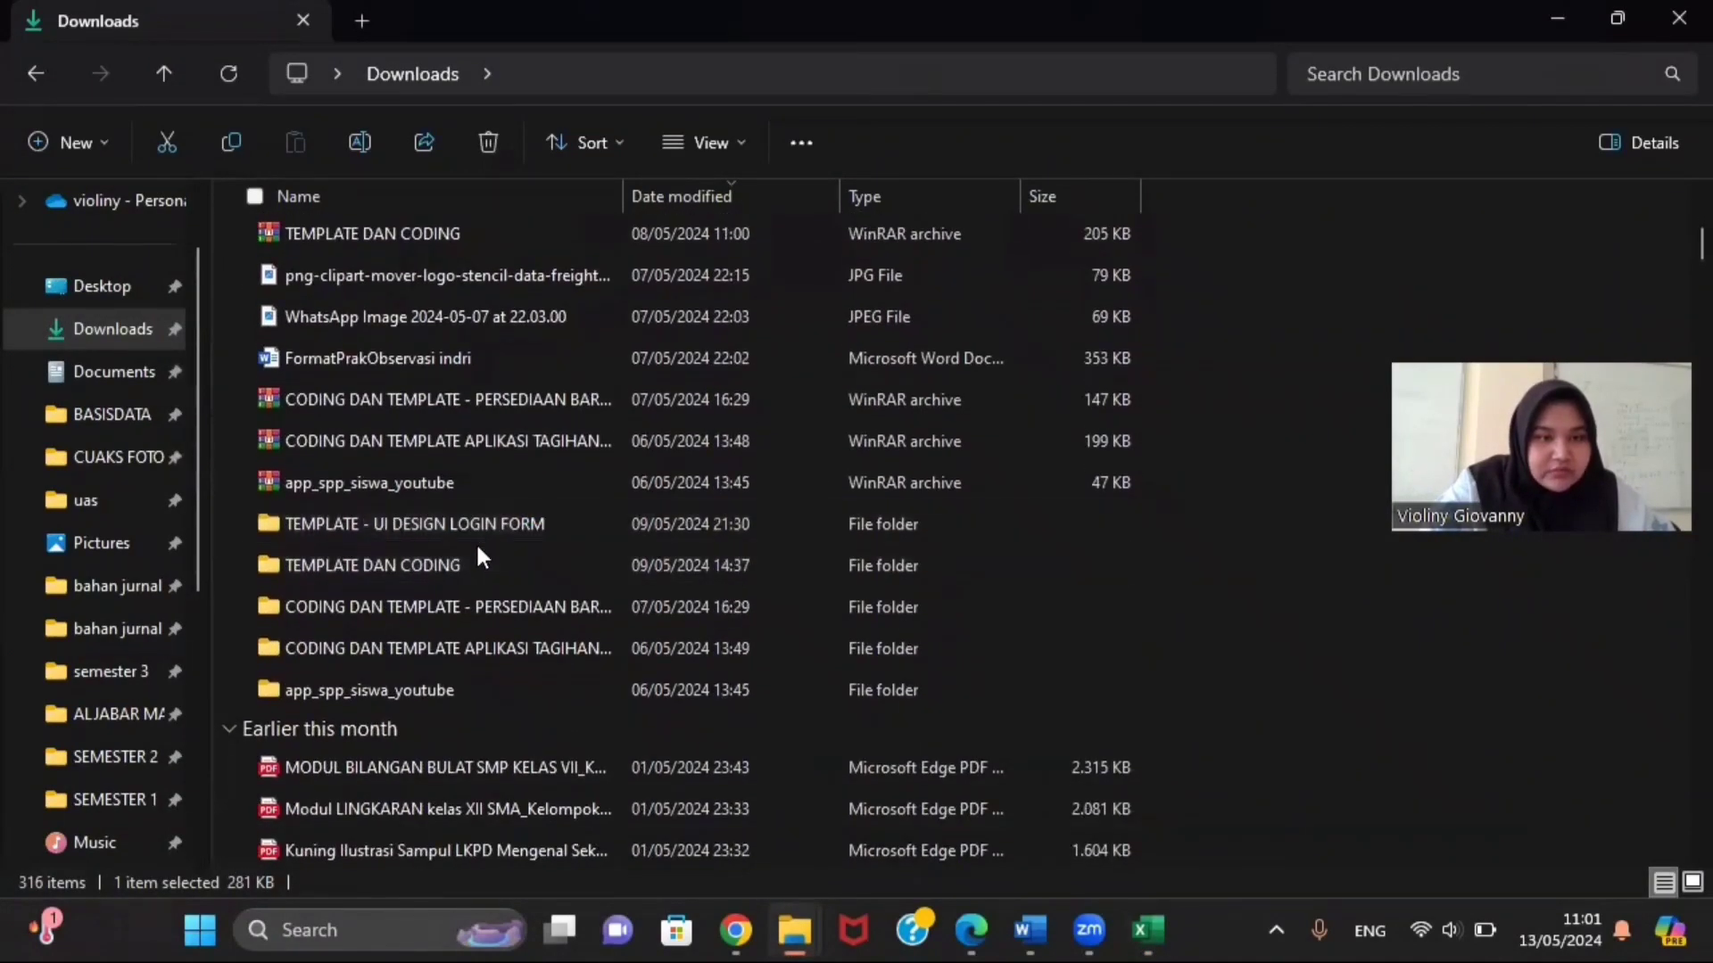
double_click(471, 562)
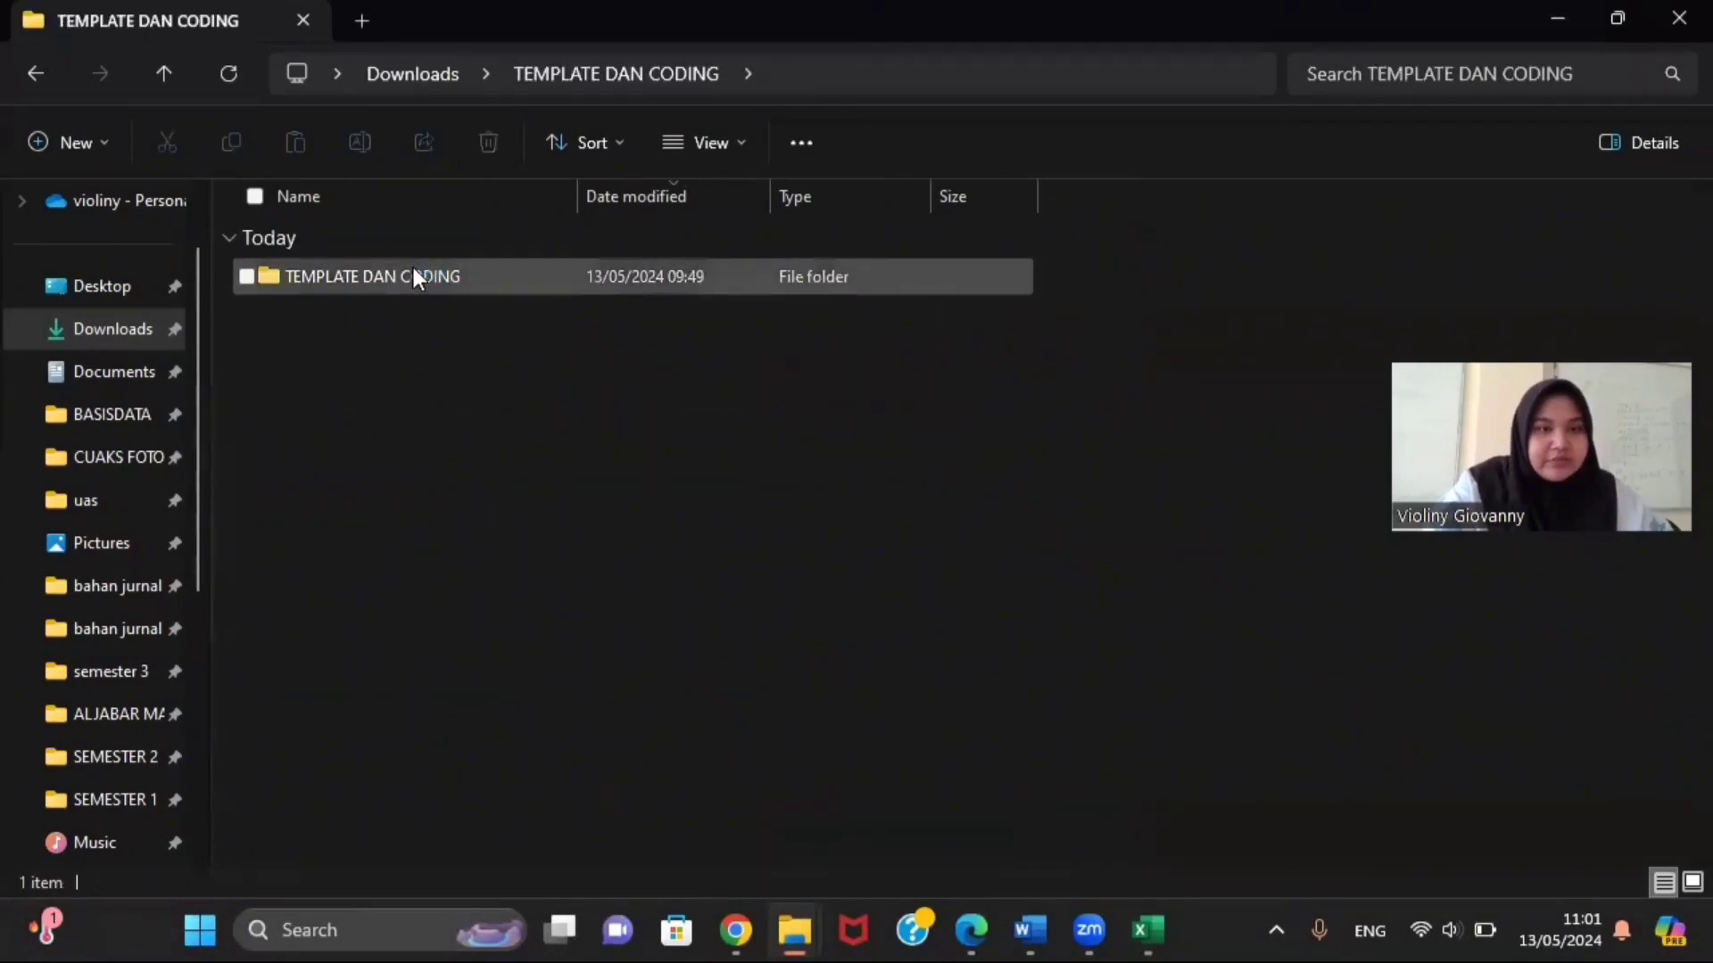
double_click(412, 273)
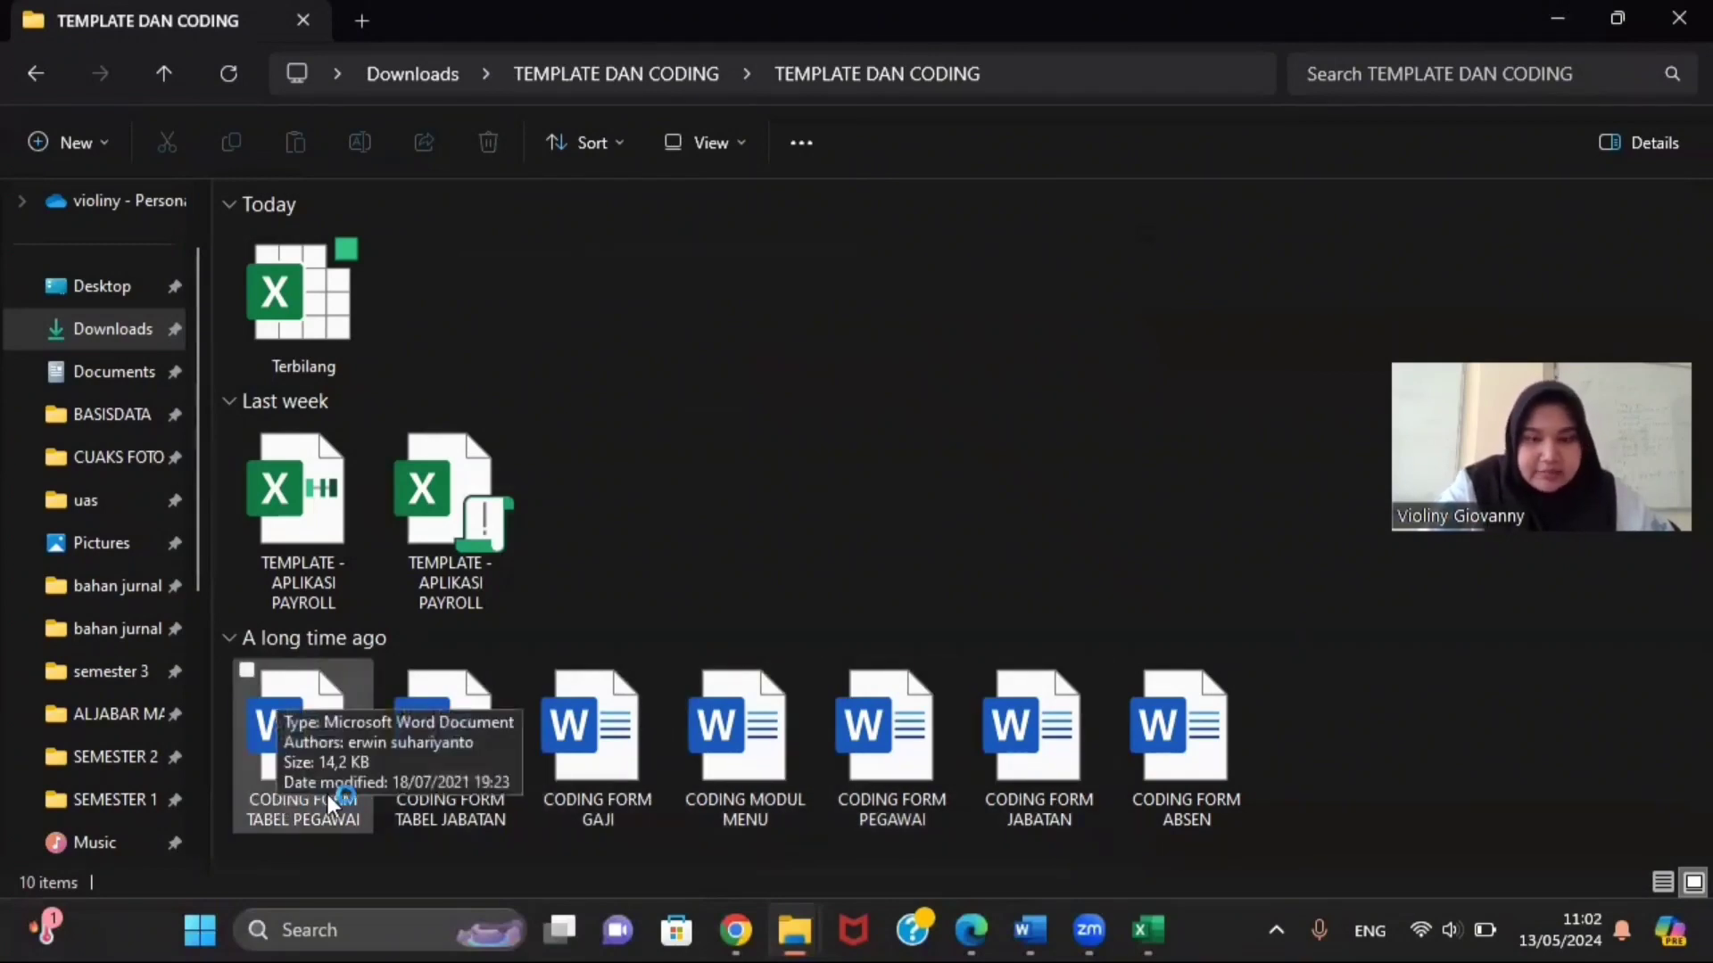
double_click(448, 796)
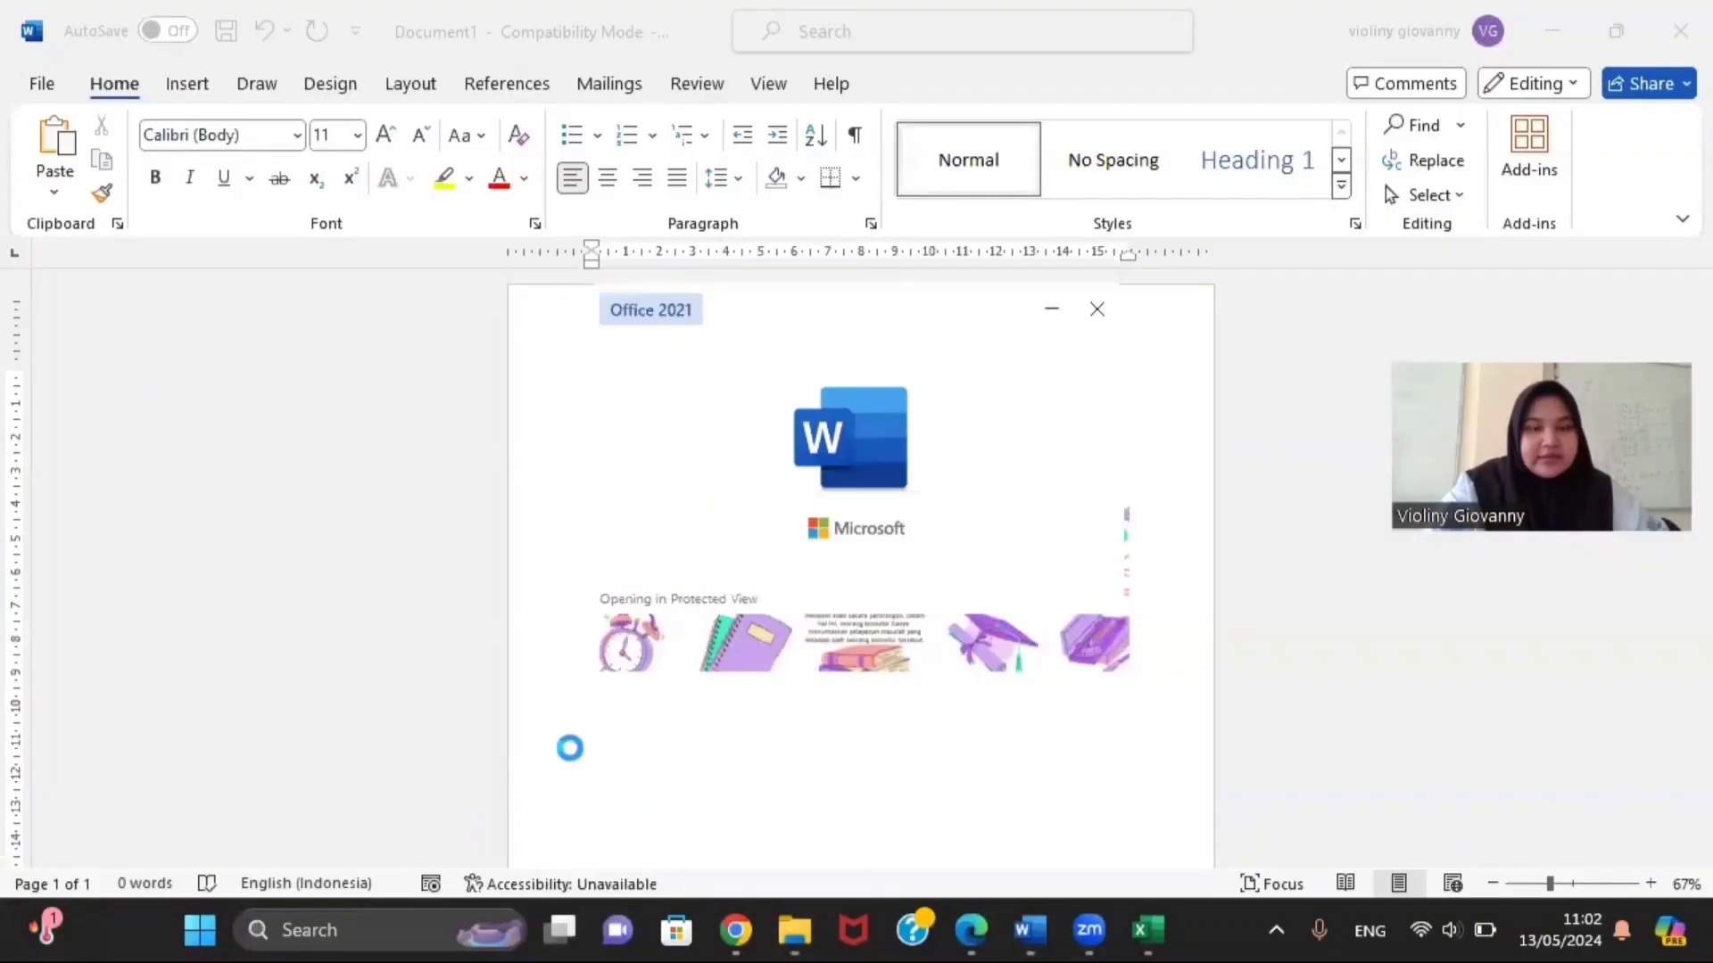
scroll(649, 507, "down", 3)
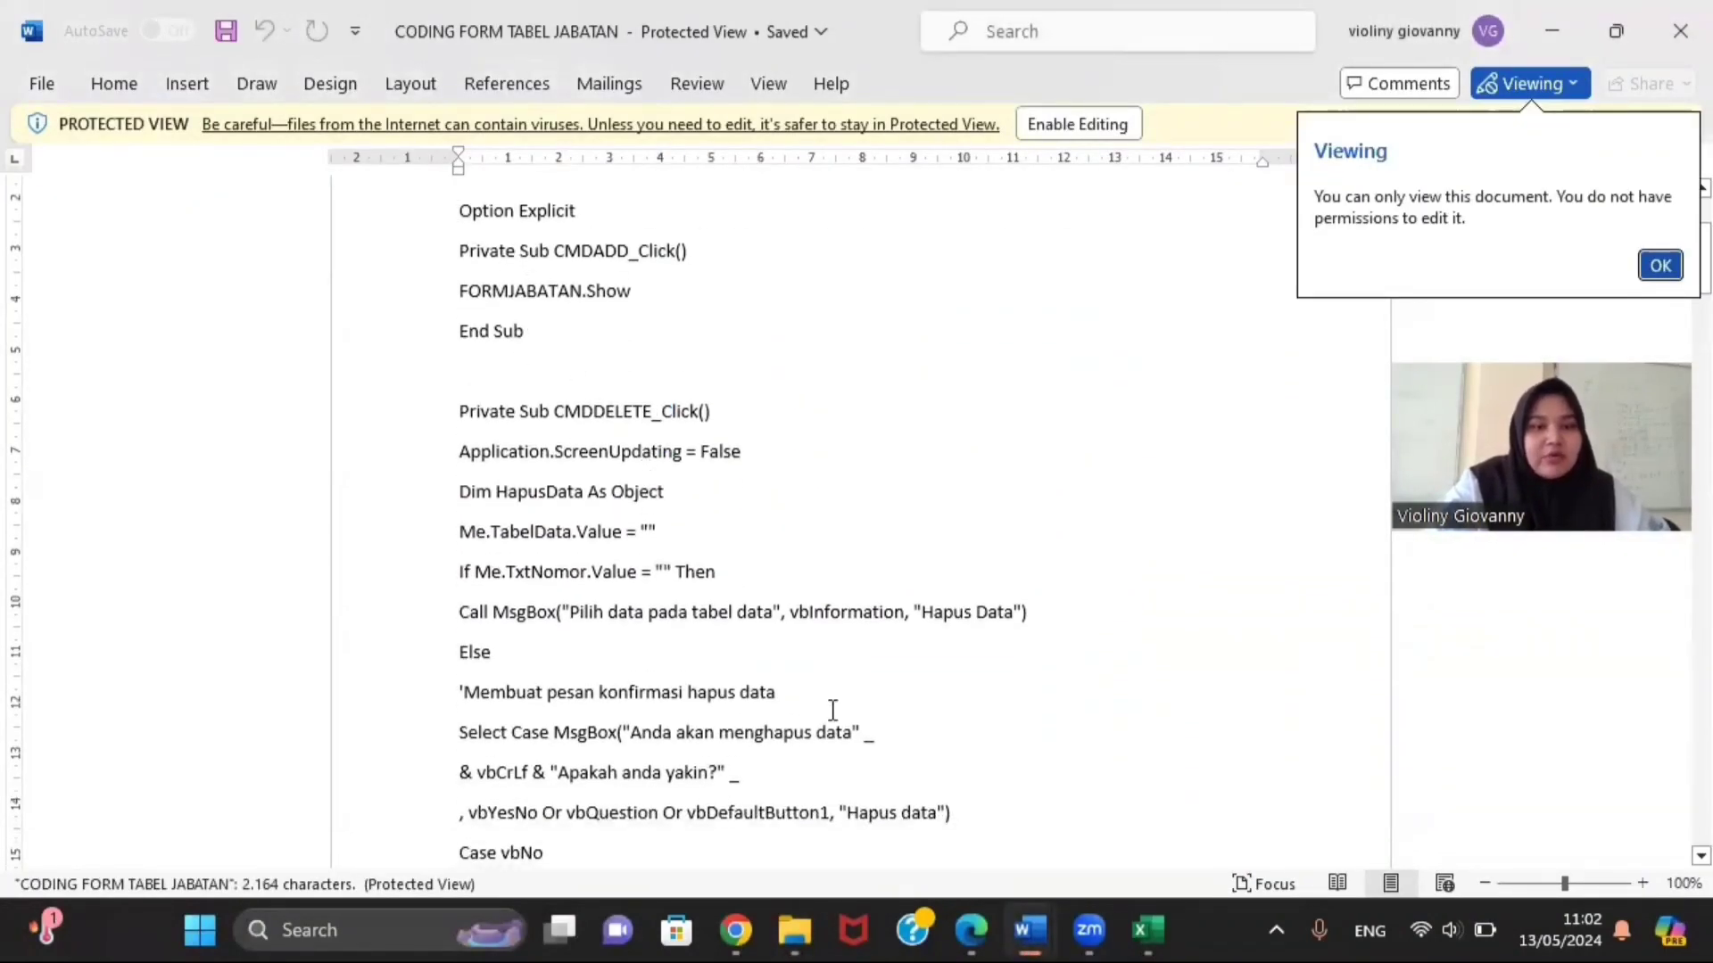
scroll(832, 710, "down", 20)
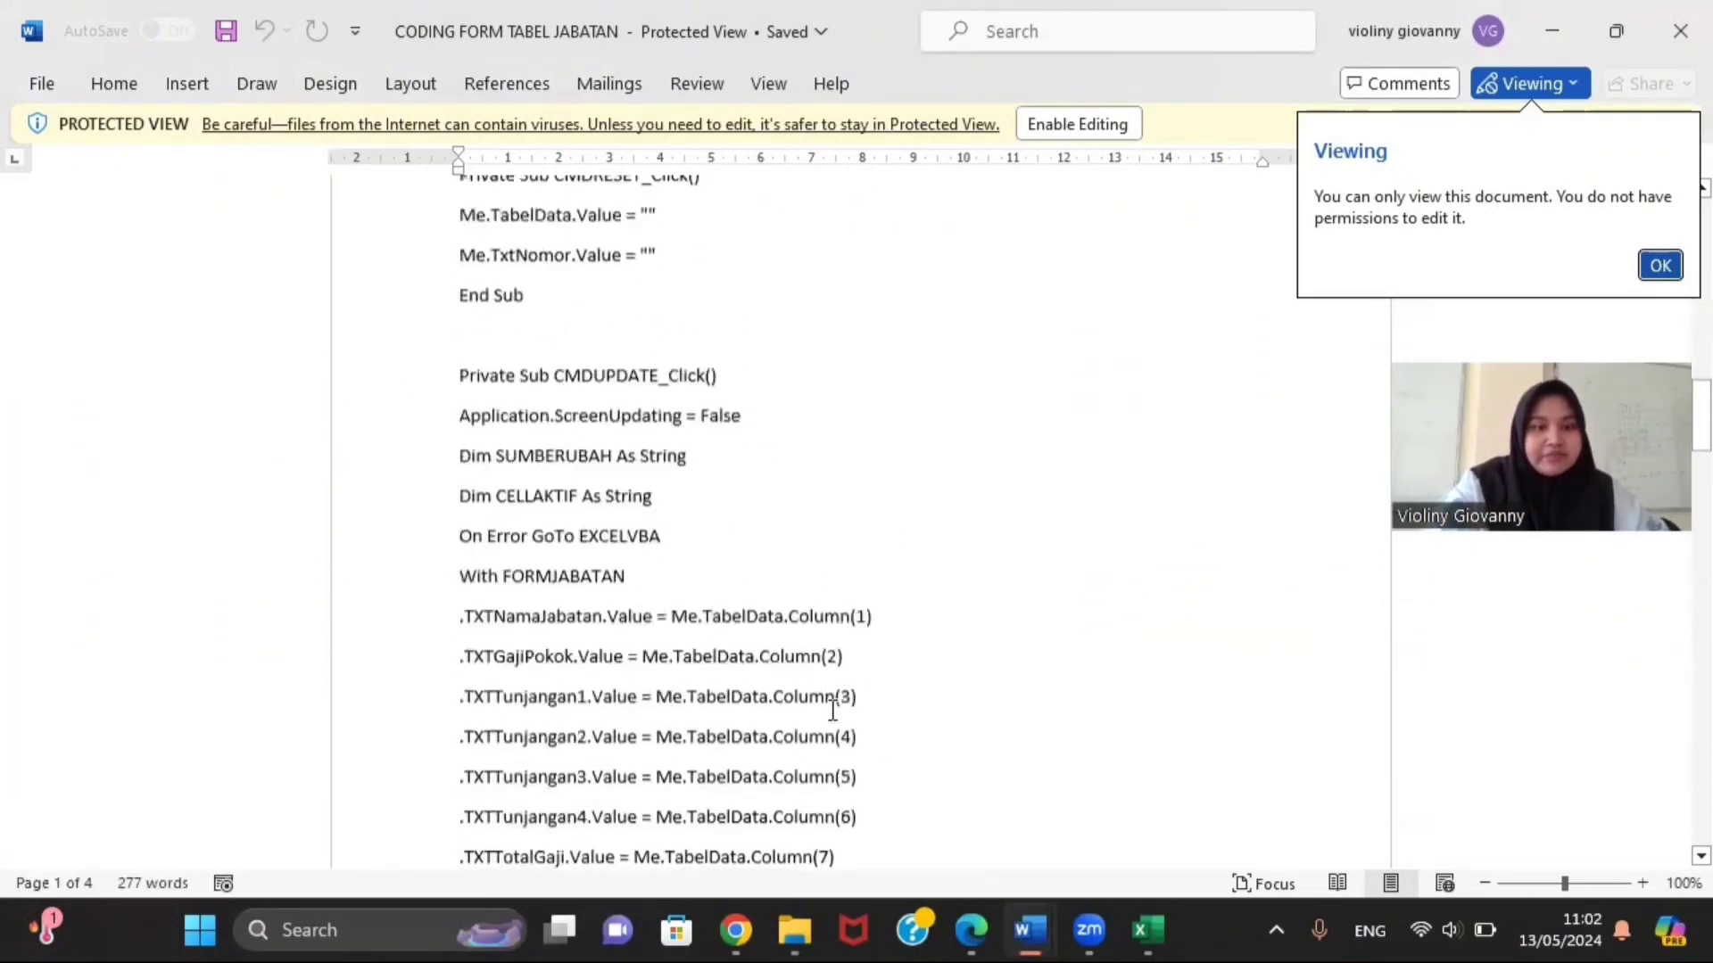
scroll(832, 710, "down", 20)
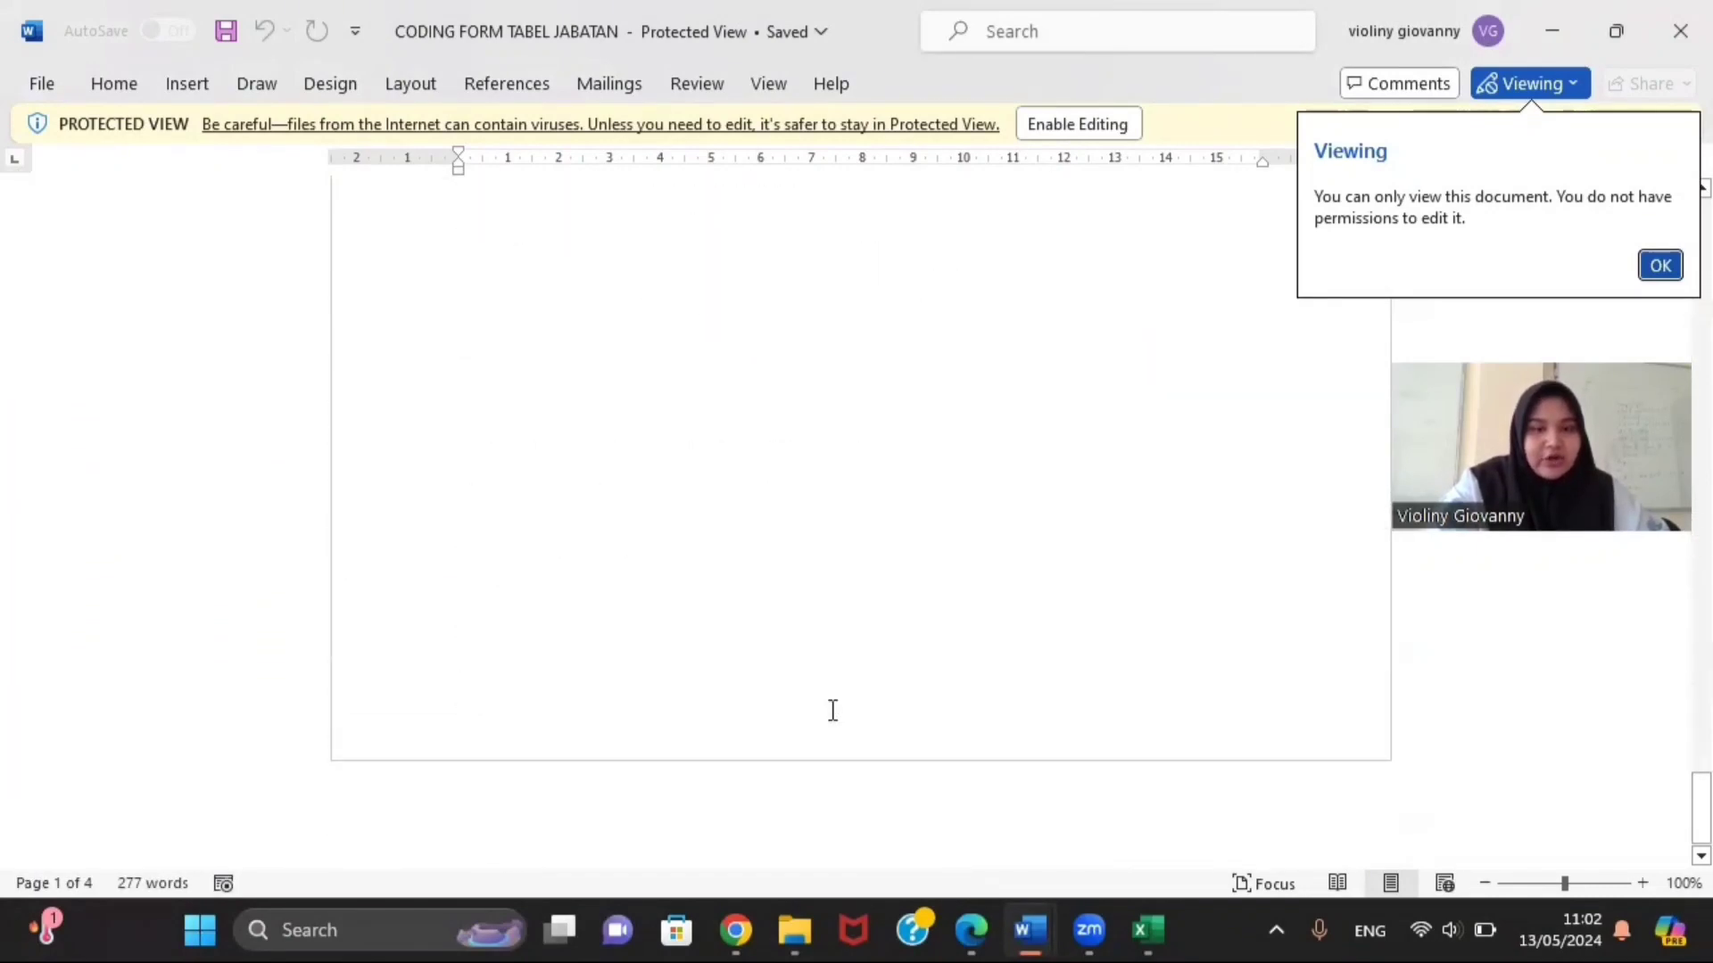
mouse_move(1122, 924)
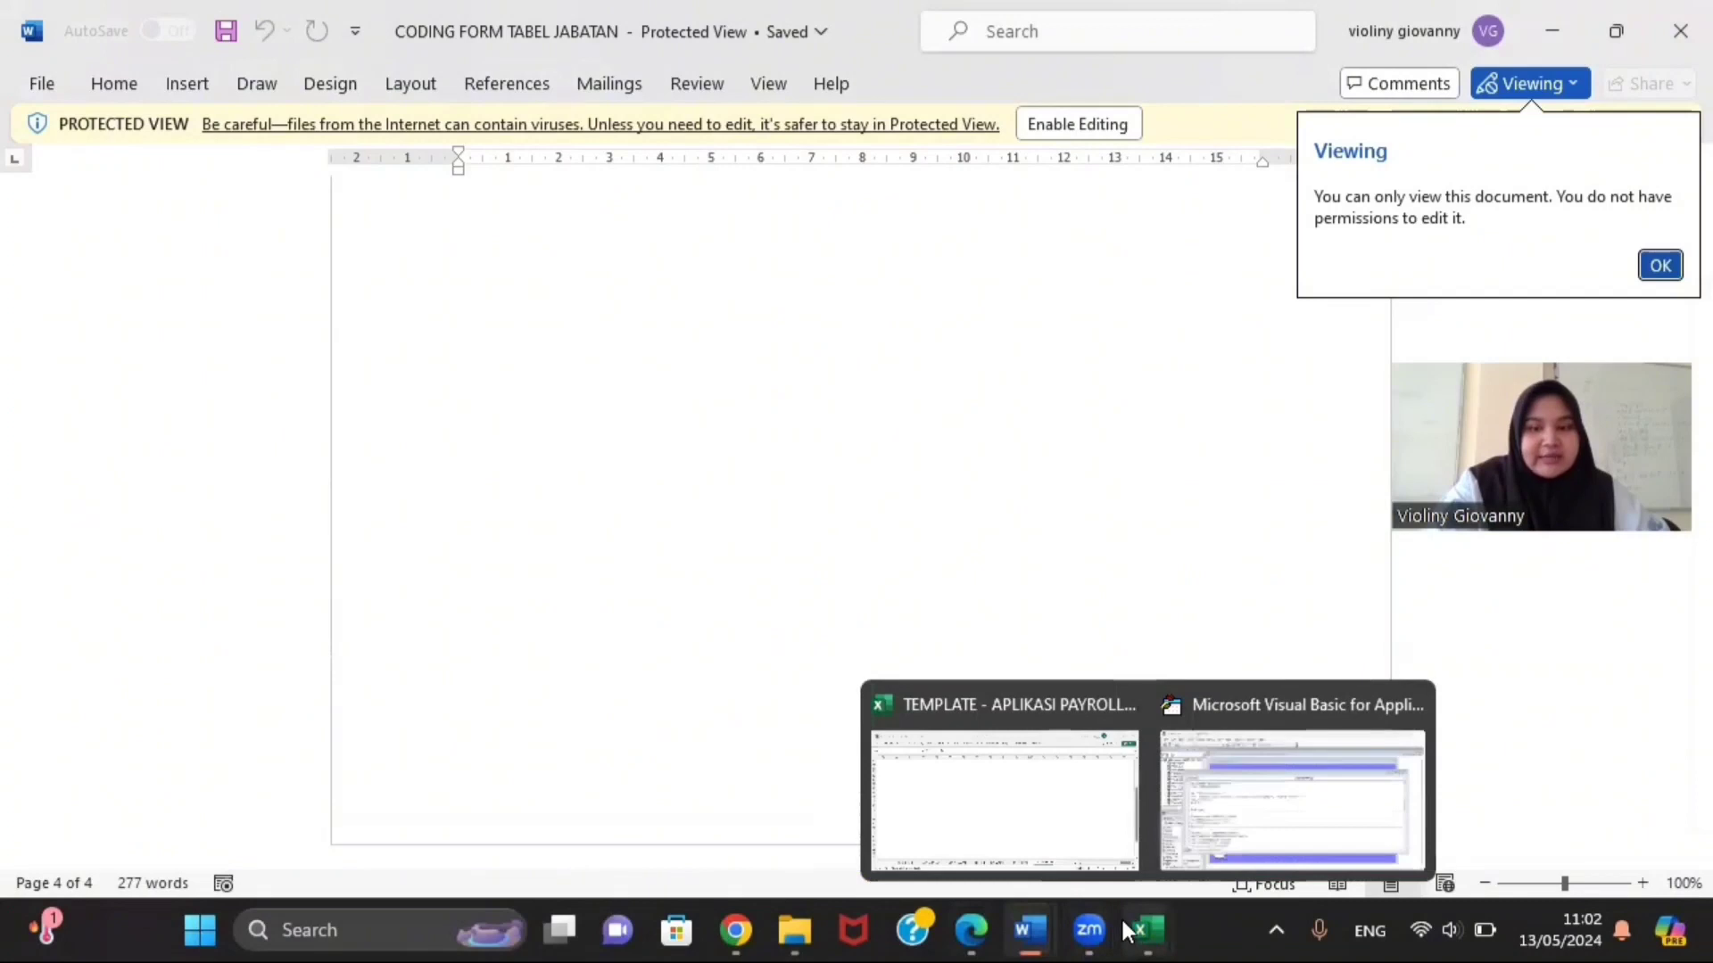
left_click(1203, 847)
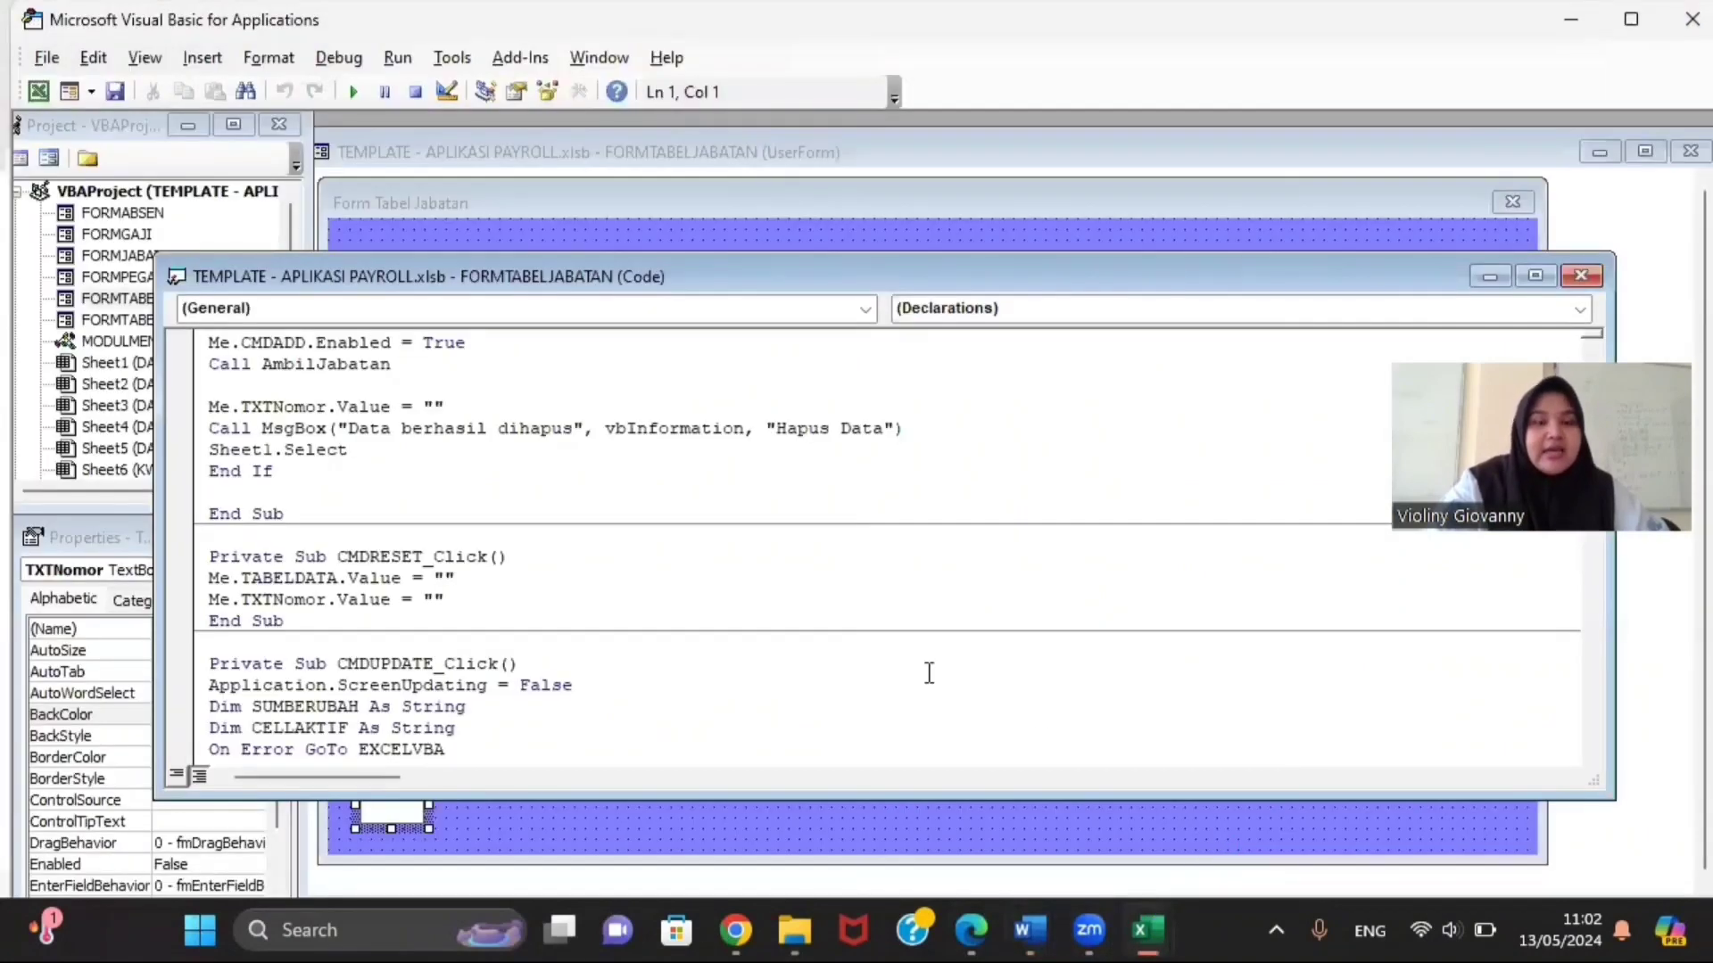
Step: Run Form Tabel Jabatan, select the Manager, Supervisor and Keuangan rows, then close it
scroll(704, 542, "up", 5)
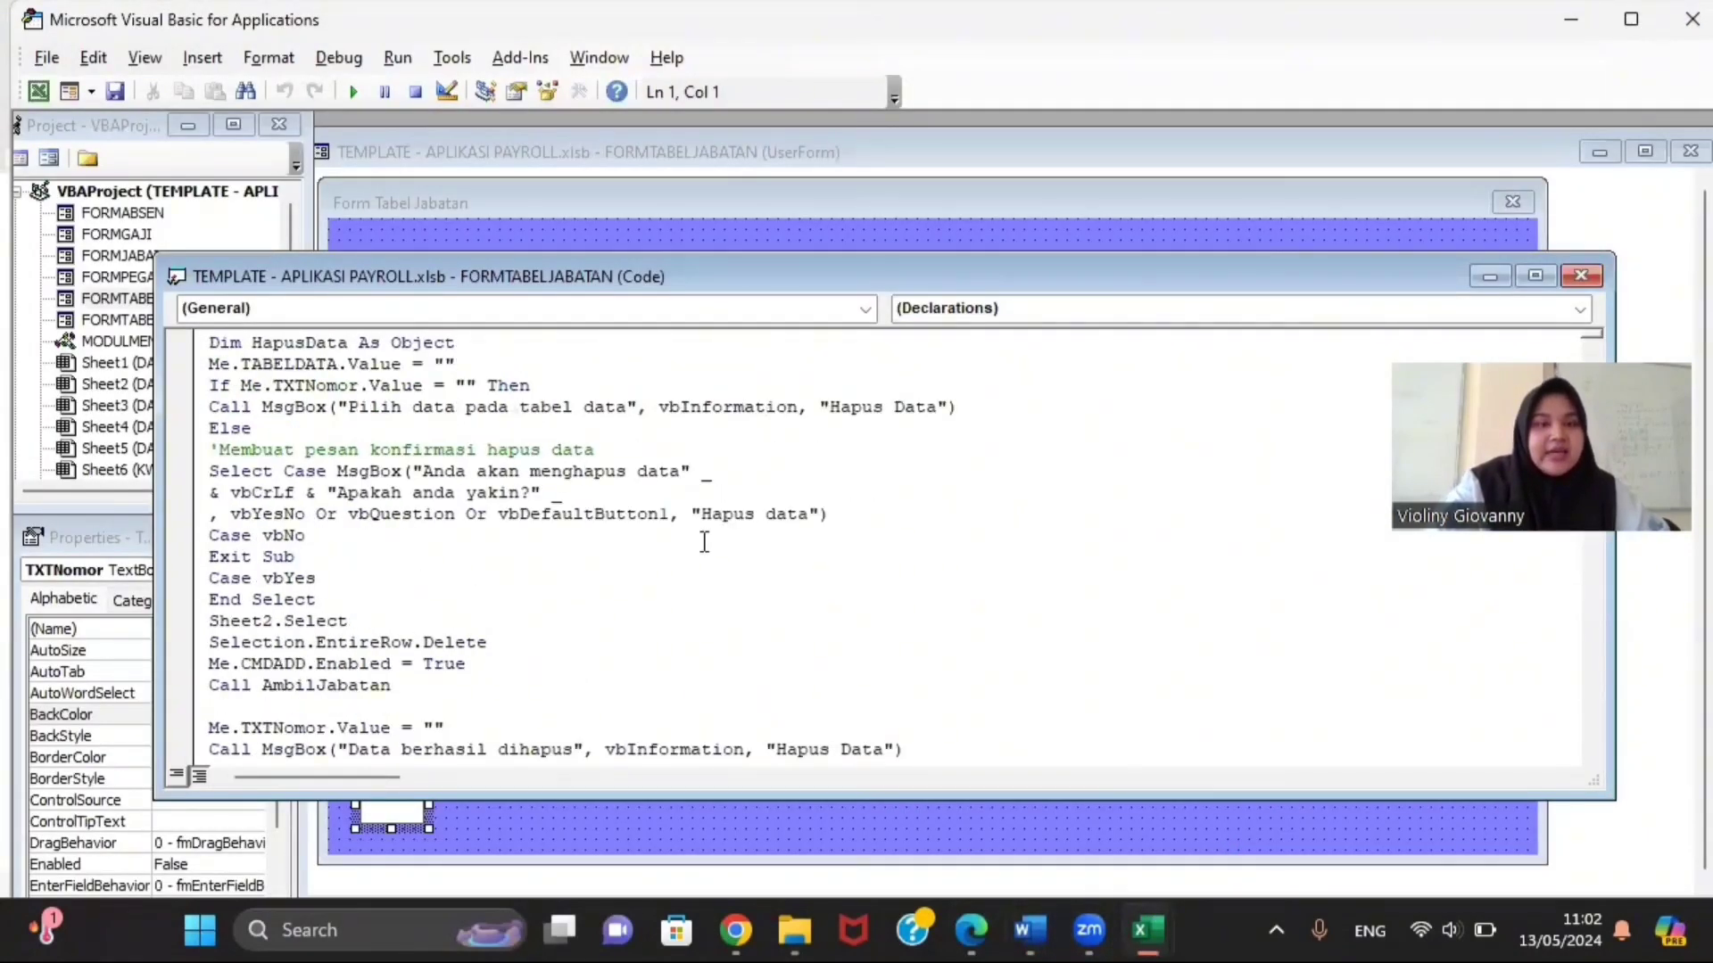
left_click(353, 91)
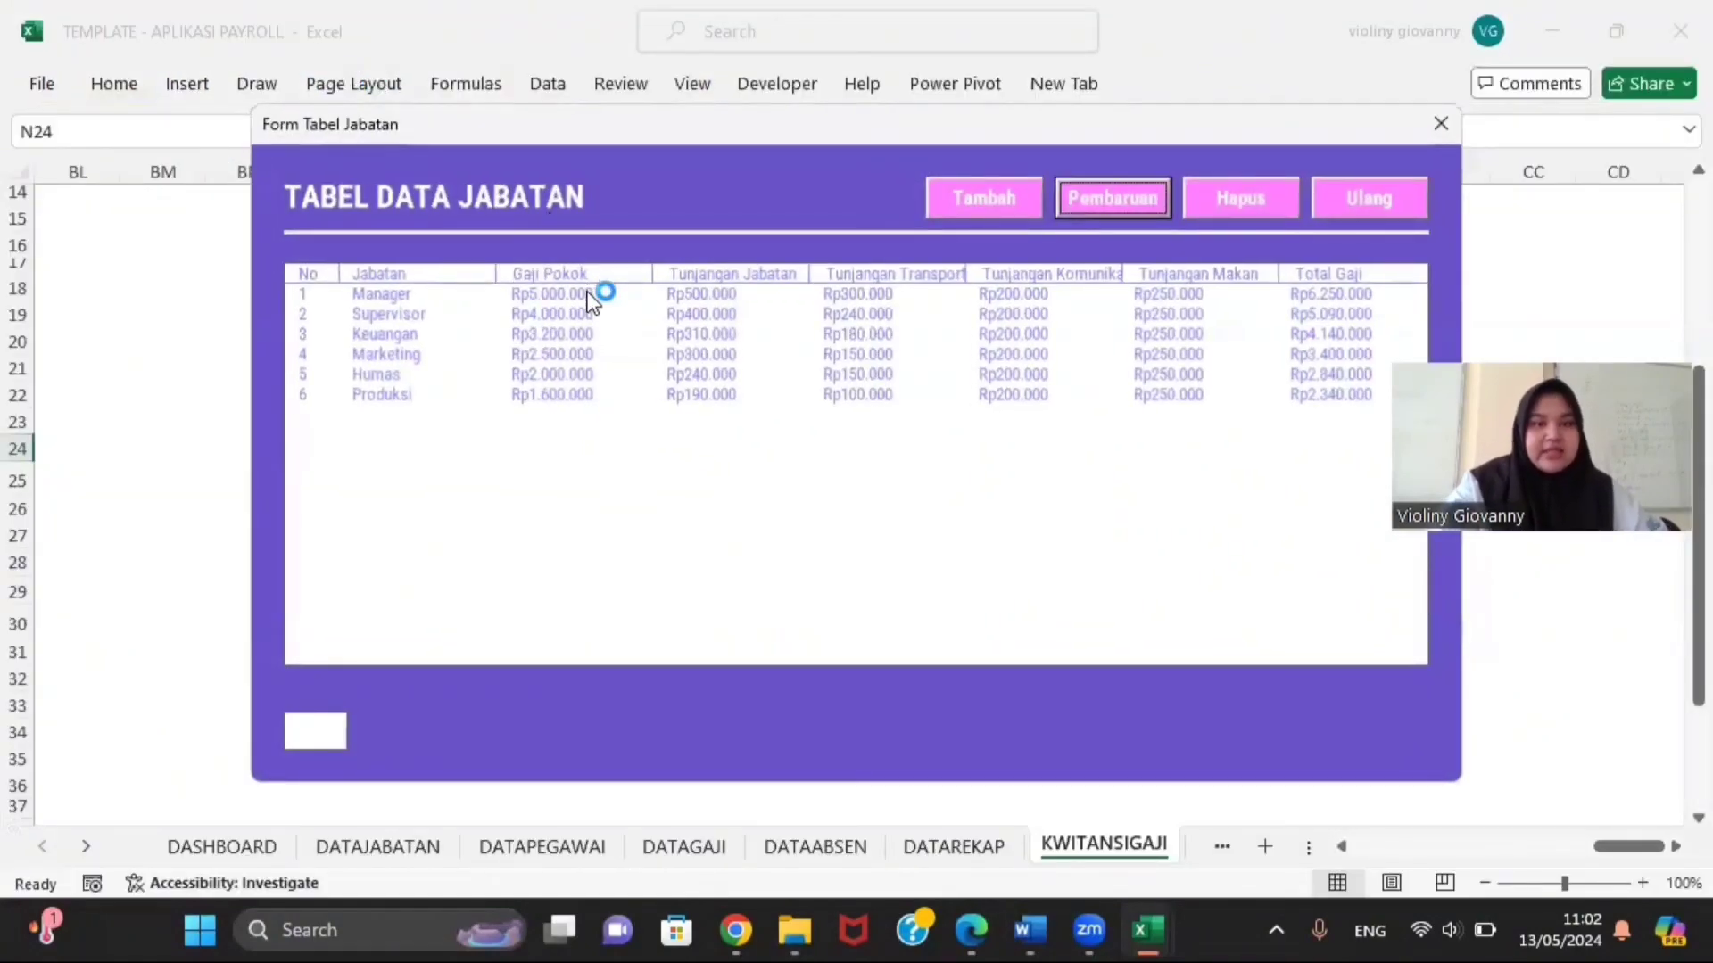
left_click(592, 293)
left_click(596, 315)
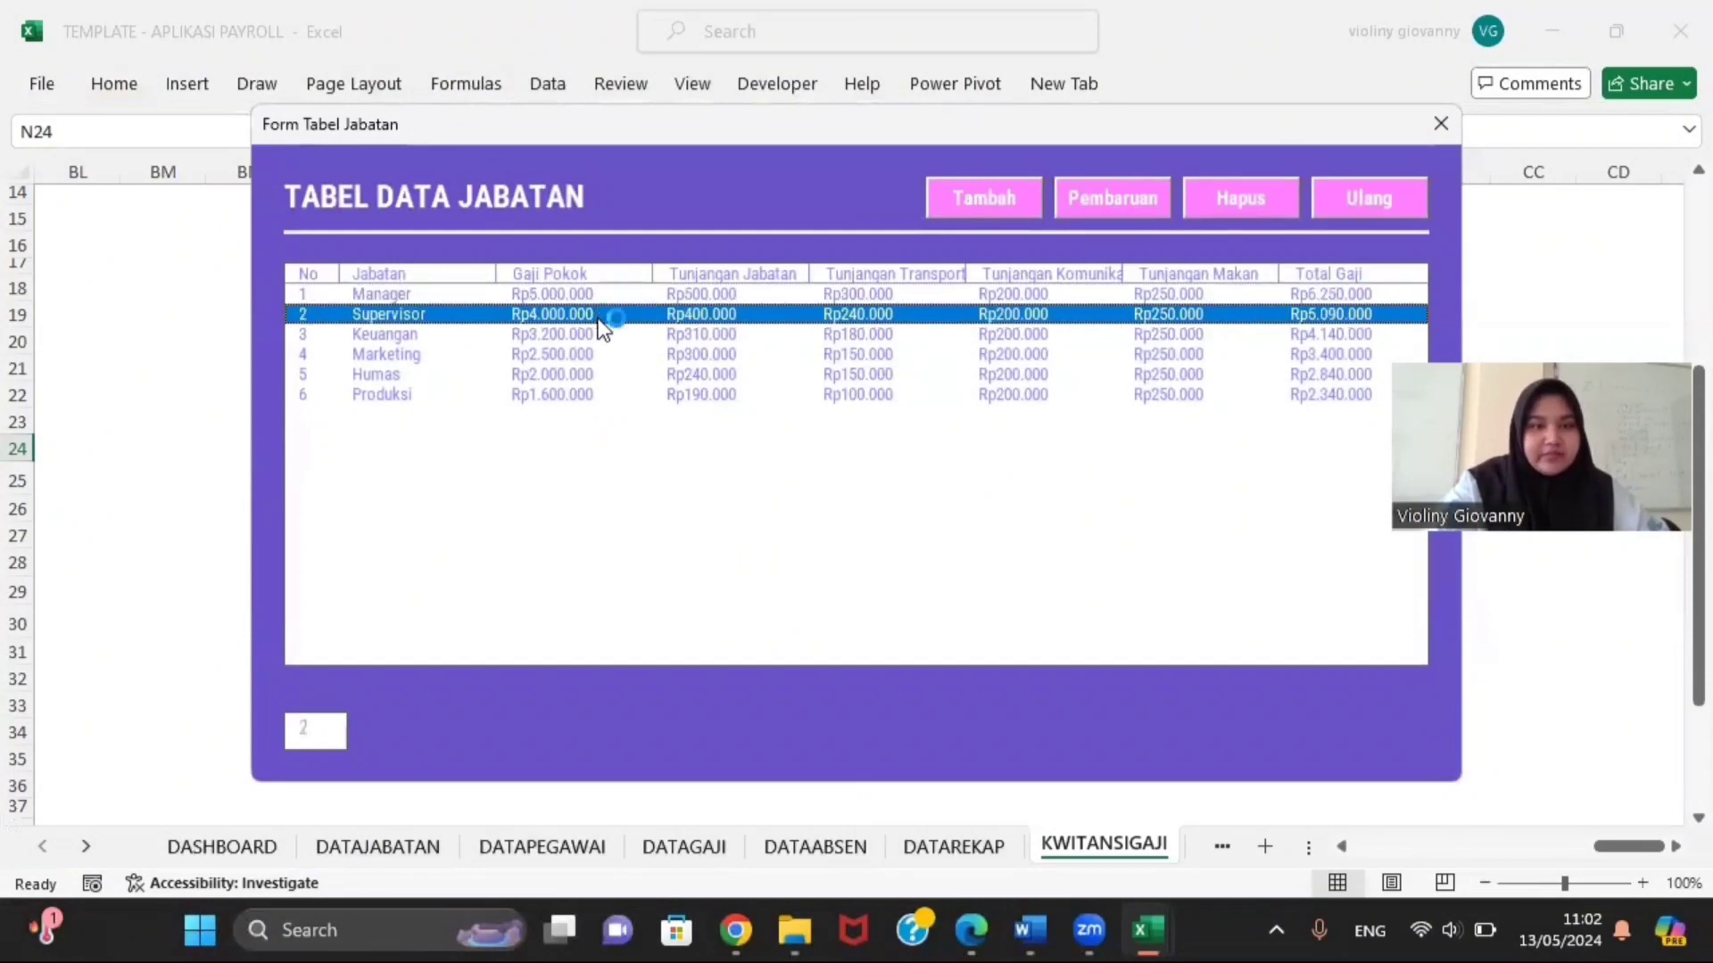
left_click(600, 336)
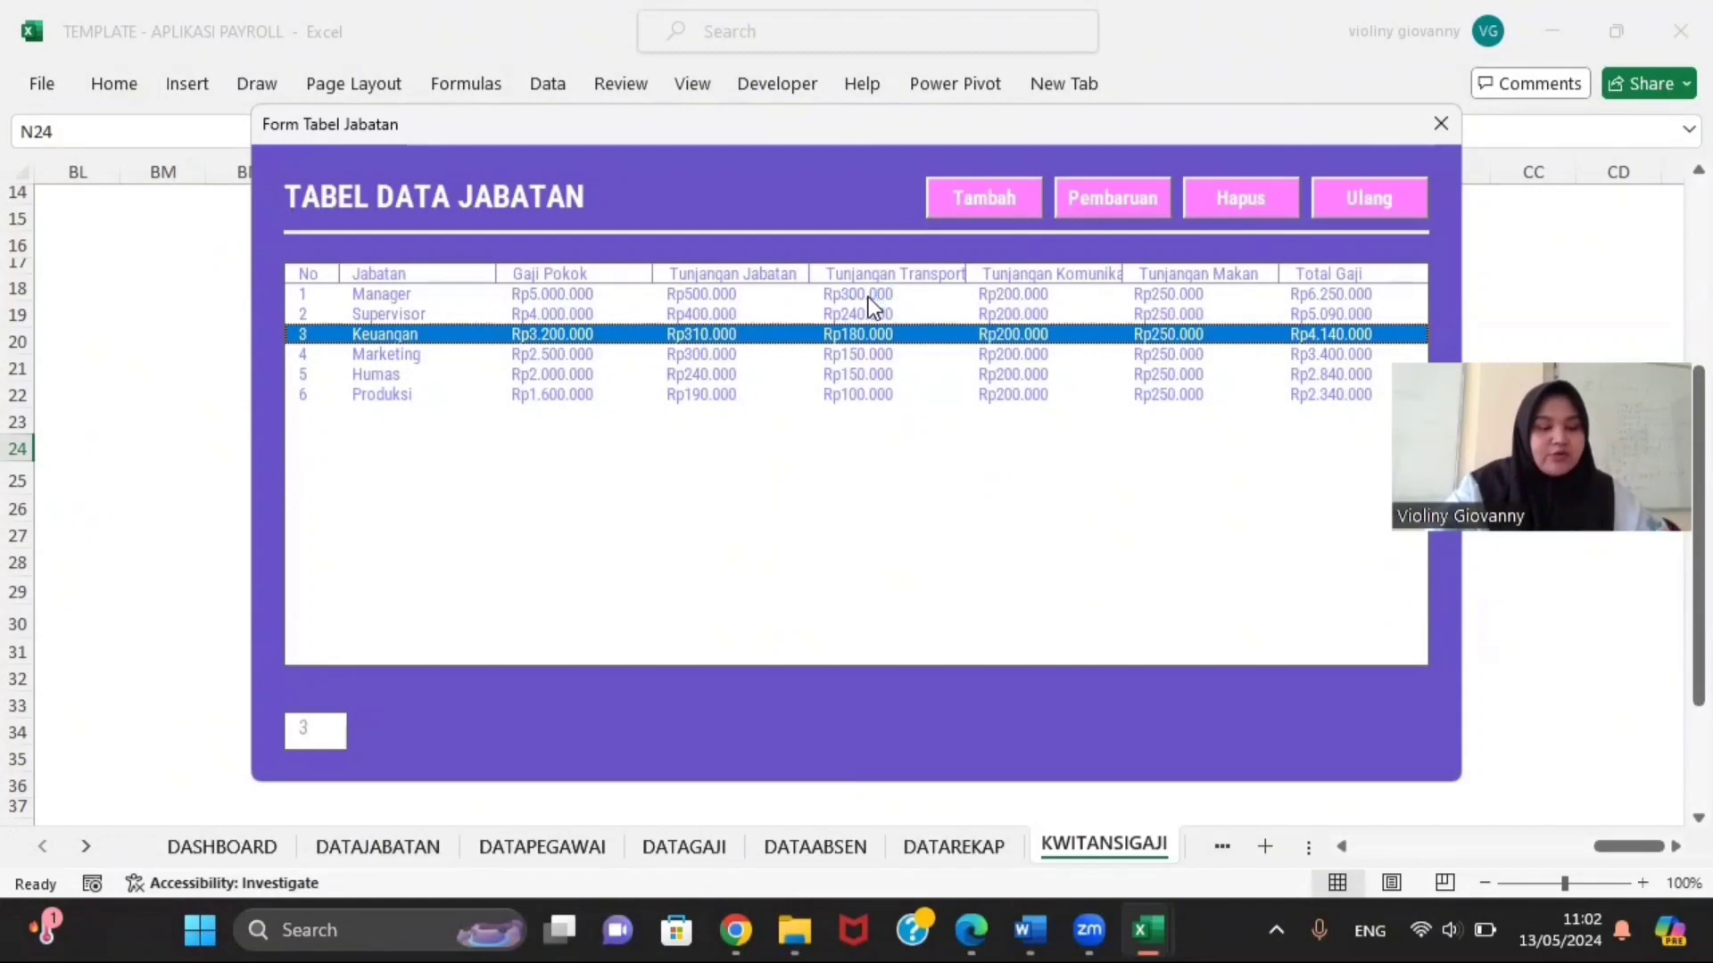
left_click(1438, 126)
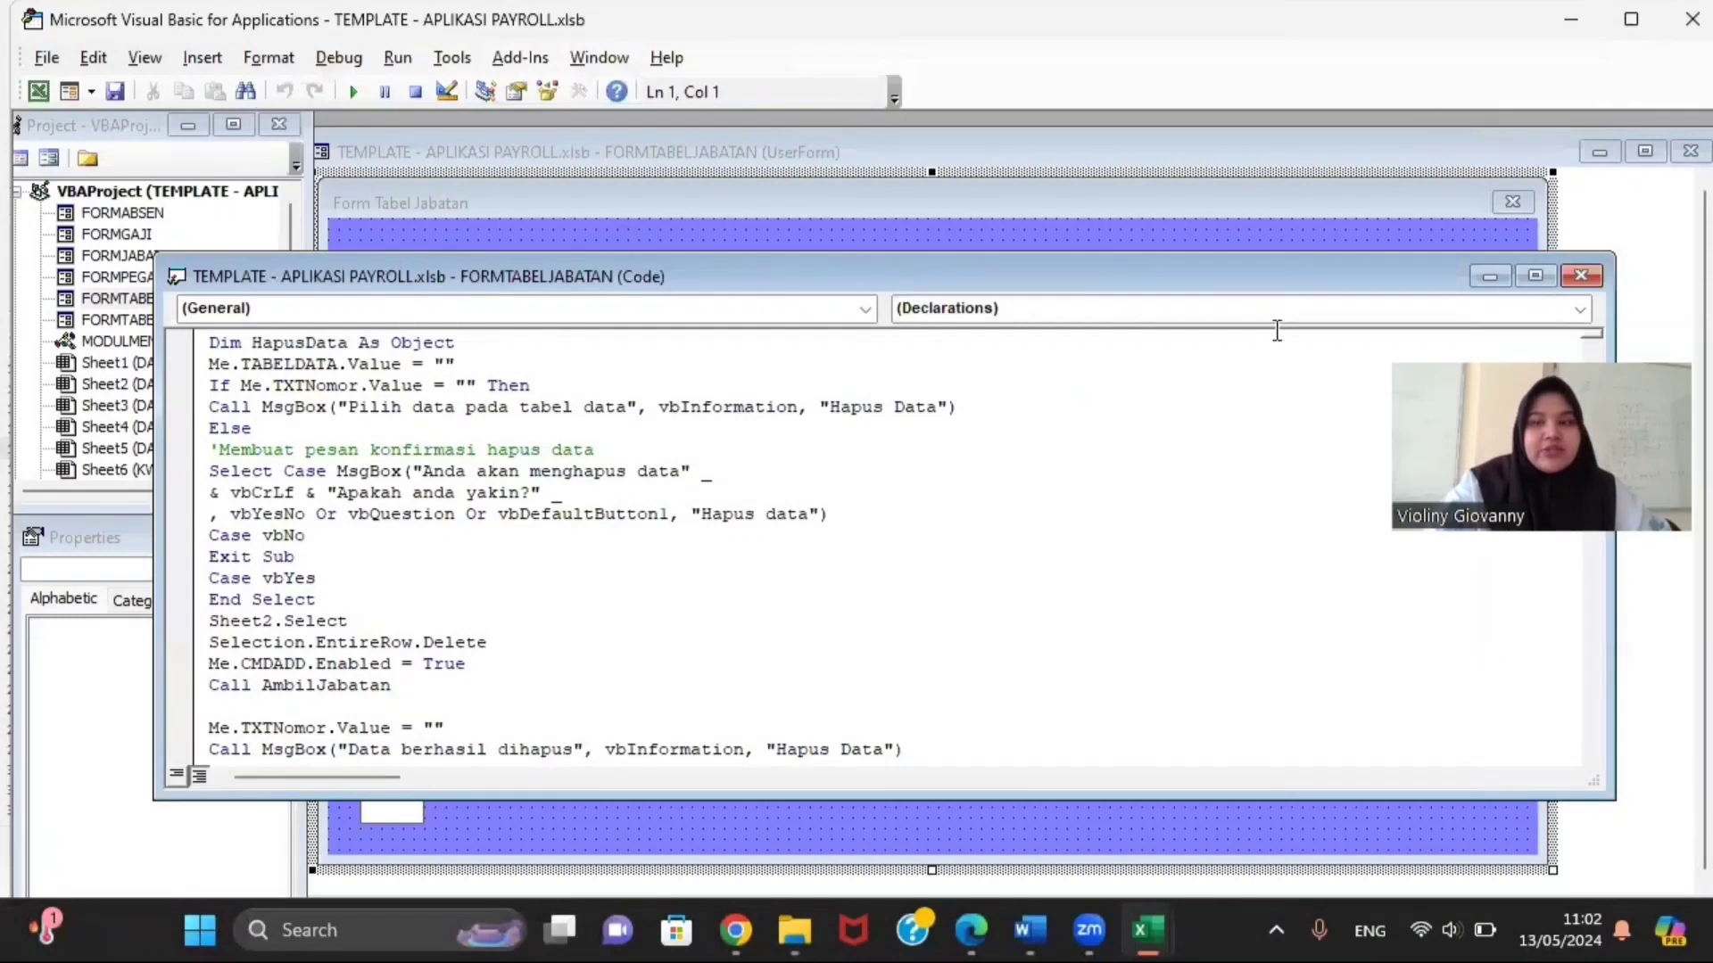
Step: Open the FORMJABATAN designer and reposition and enlarge its window
left_click(1580, 275)
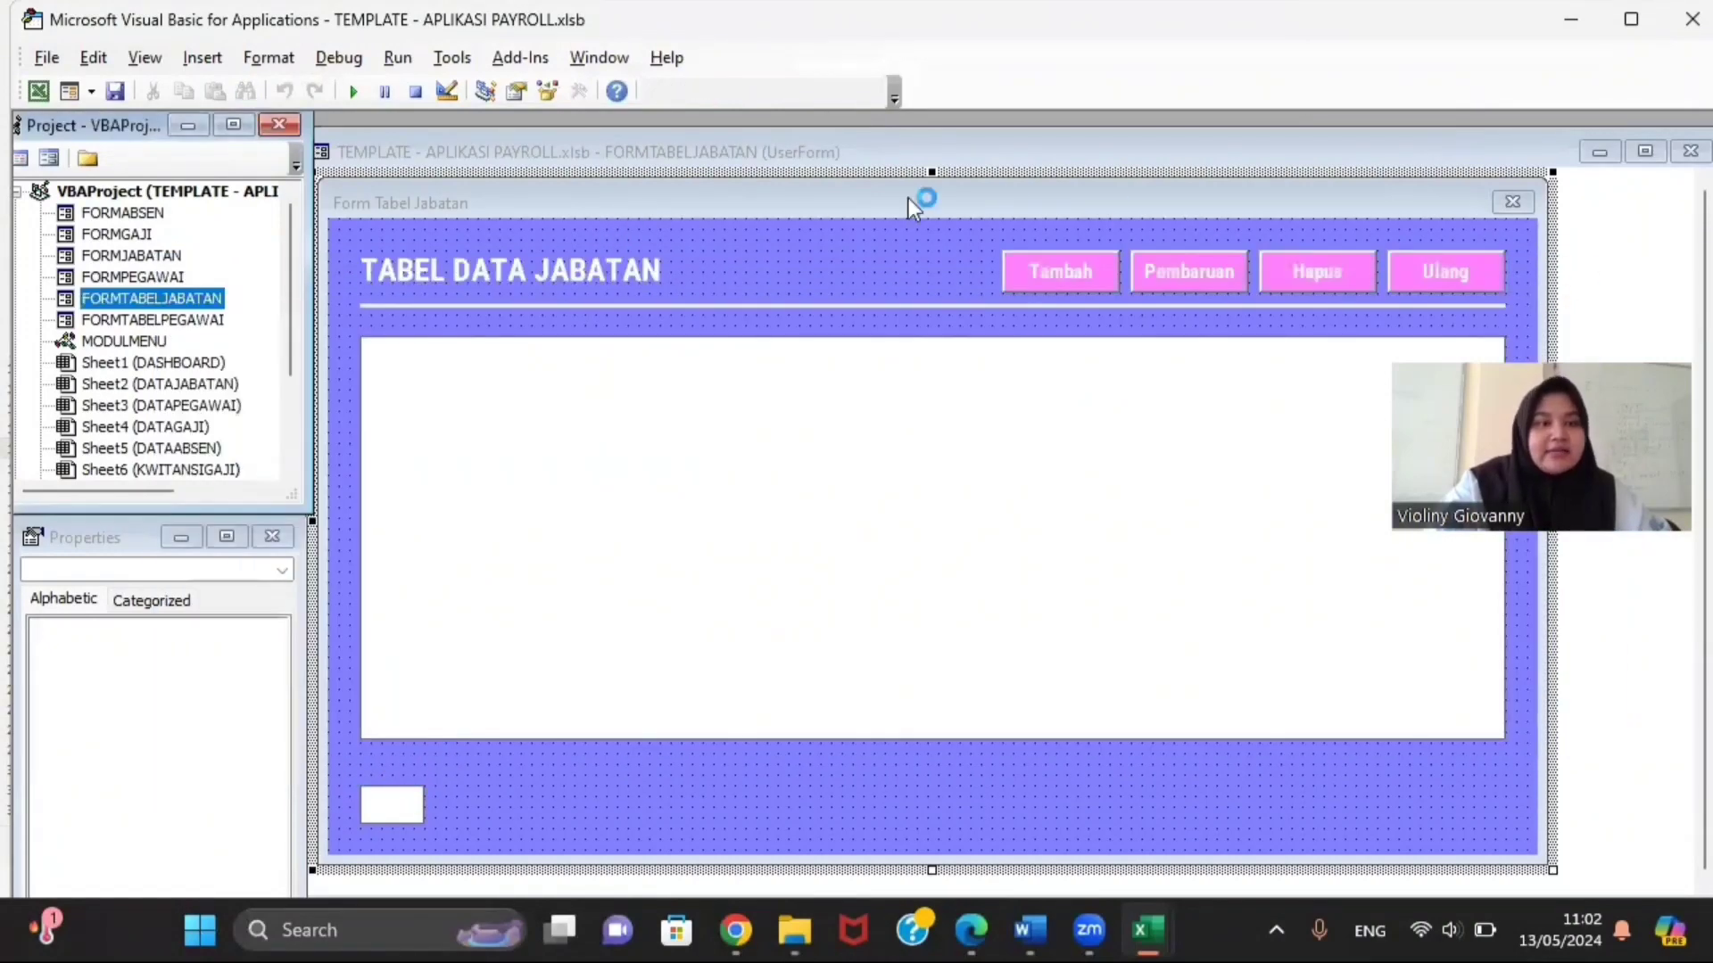
double_click(142, 257)
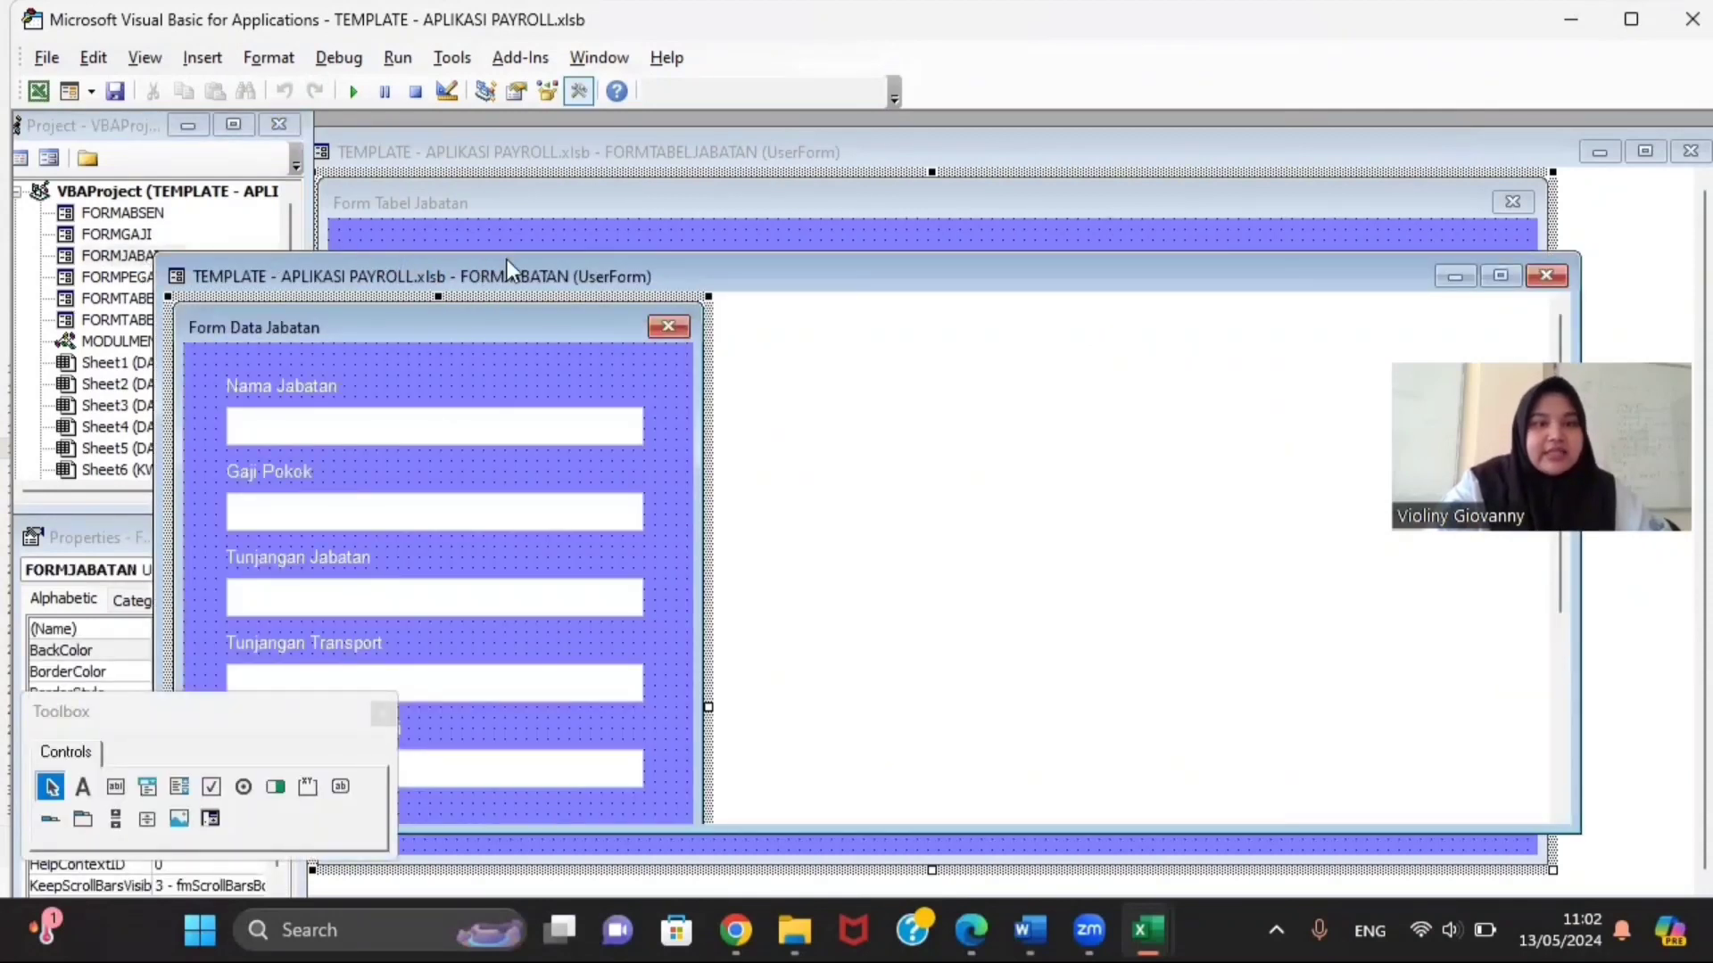
left_click_drag(506, 259, 649, 187)
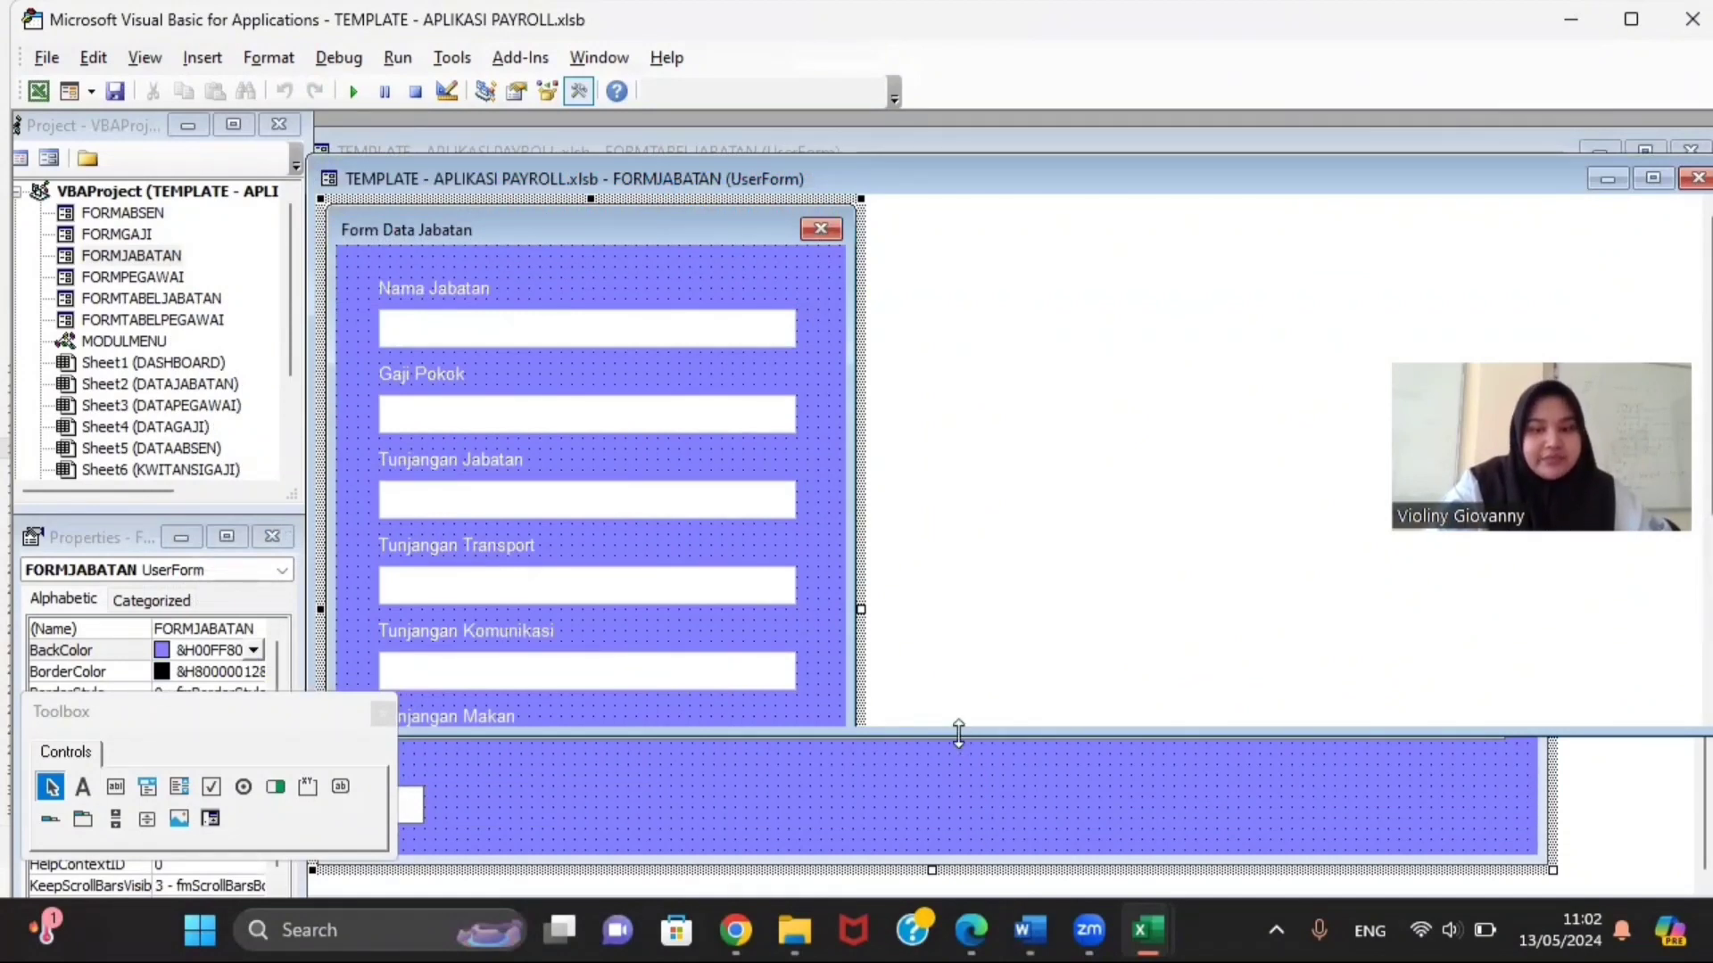
left_click_drag(959, 734, 962, 824)
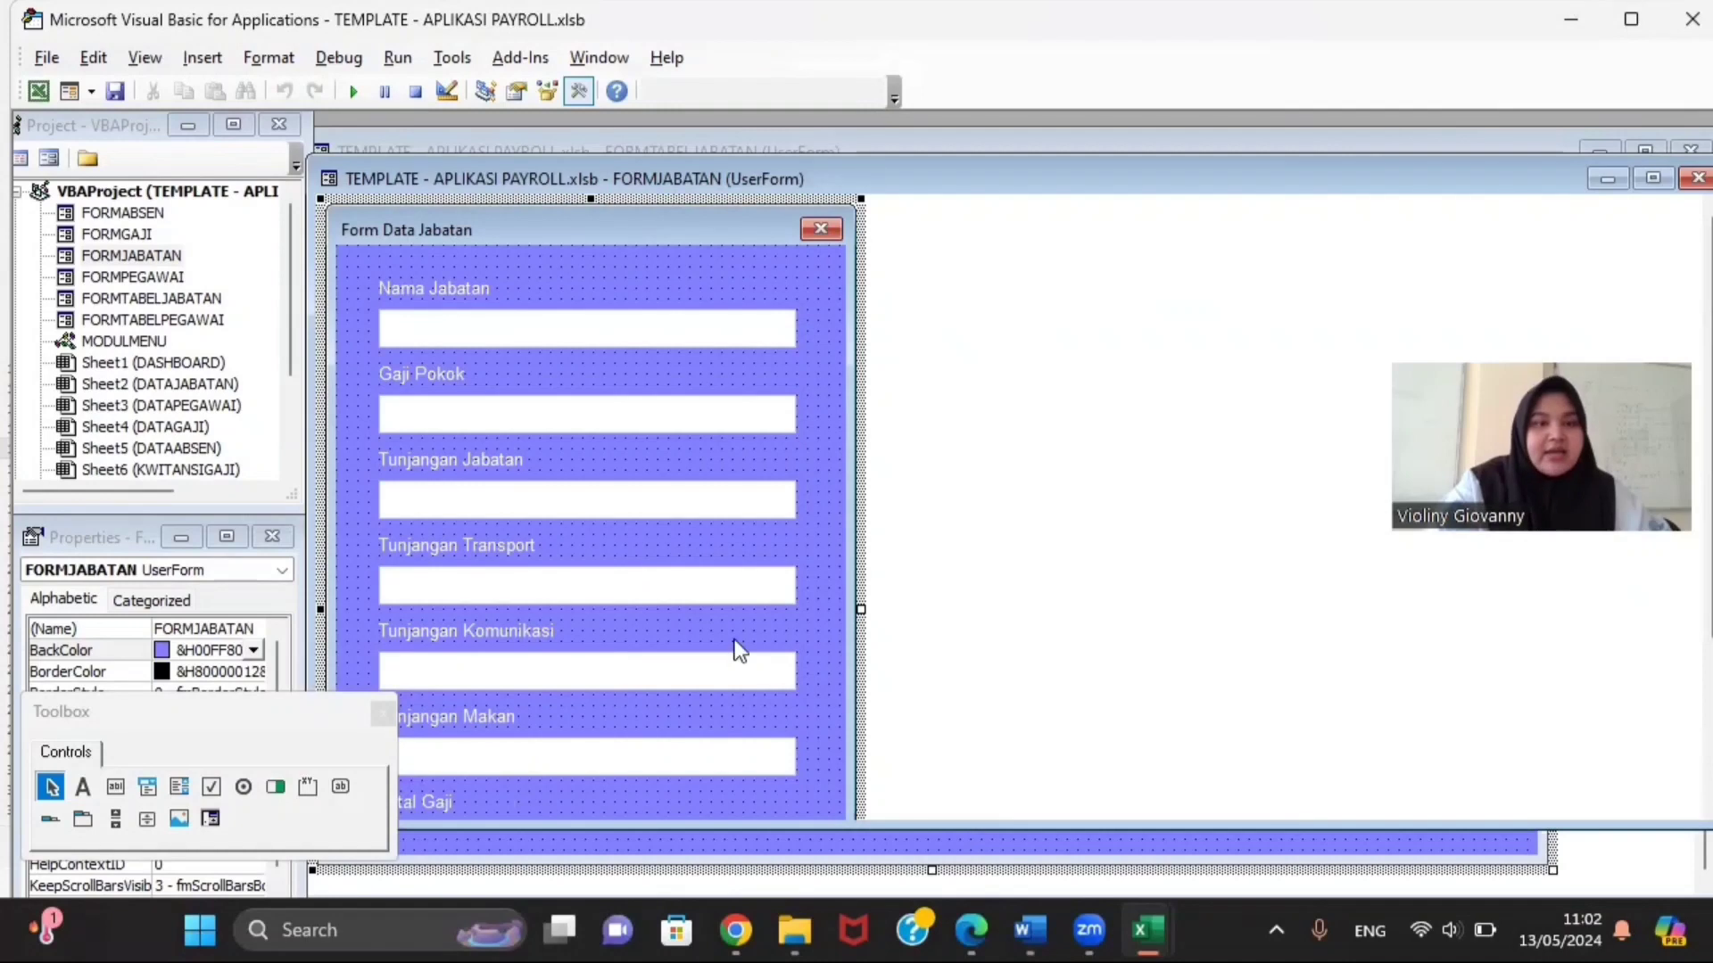
Step: Check the names of the Nama Jabatan, Gaji Pokok and four Tunjangan text boxes
left_click(641, 332)
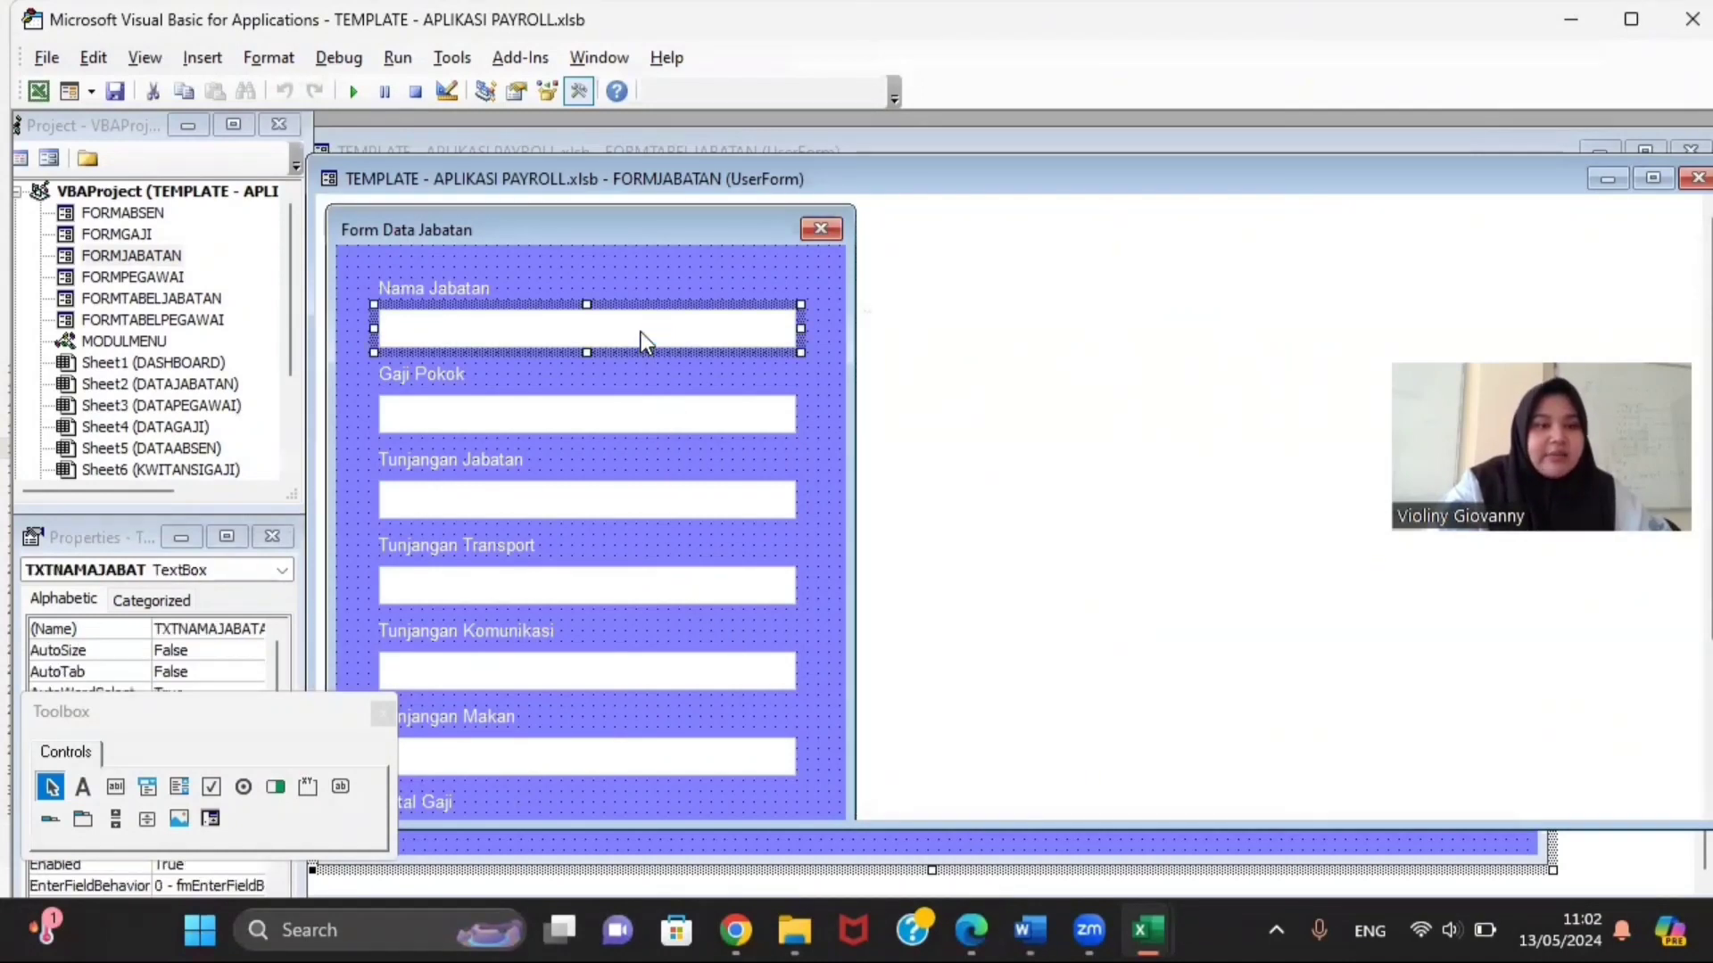
left_click(254, 718)
left_click_drag(258, 713, 1092, 104)
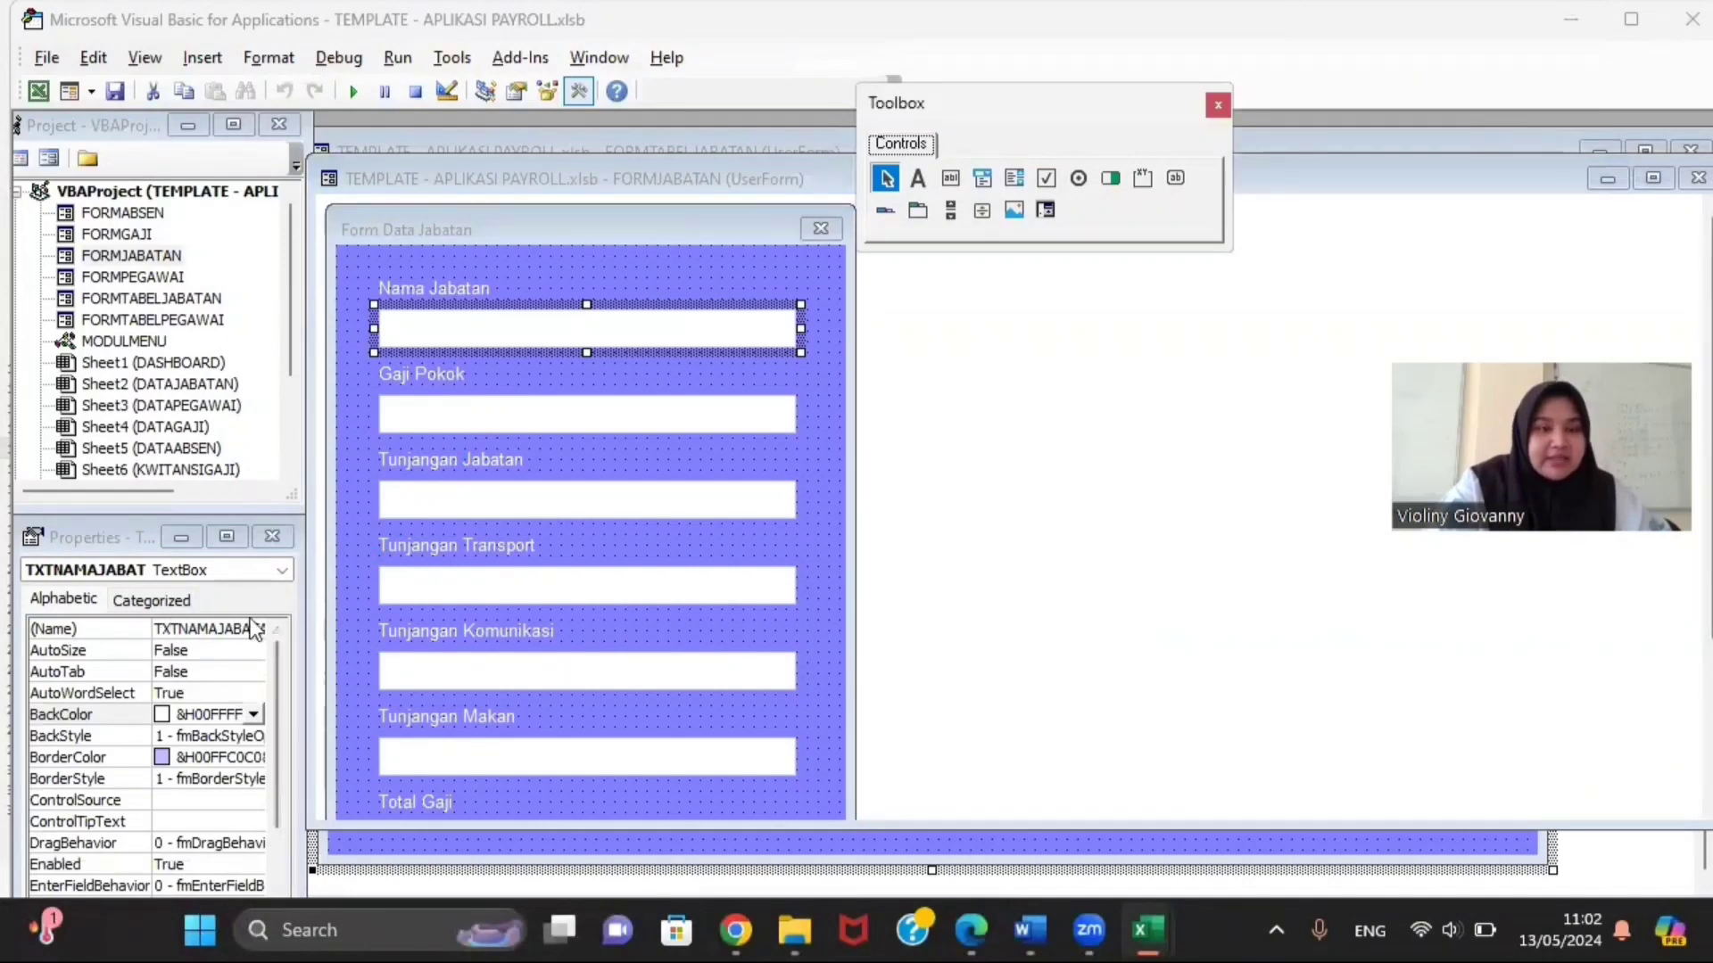
left_click(446, 415)
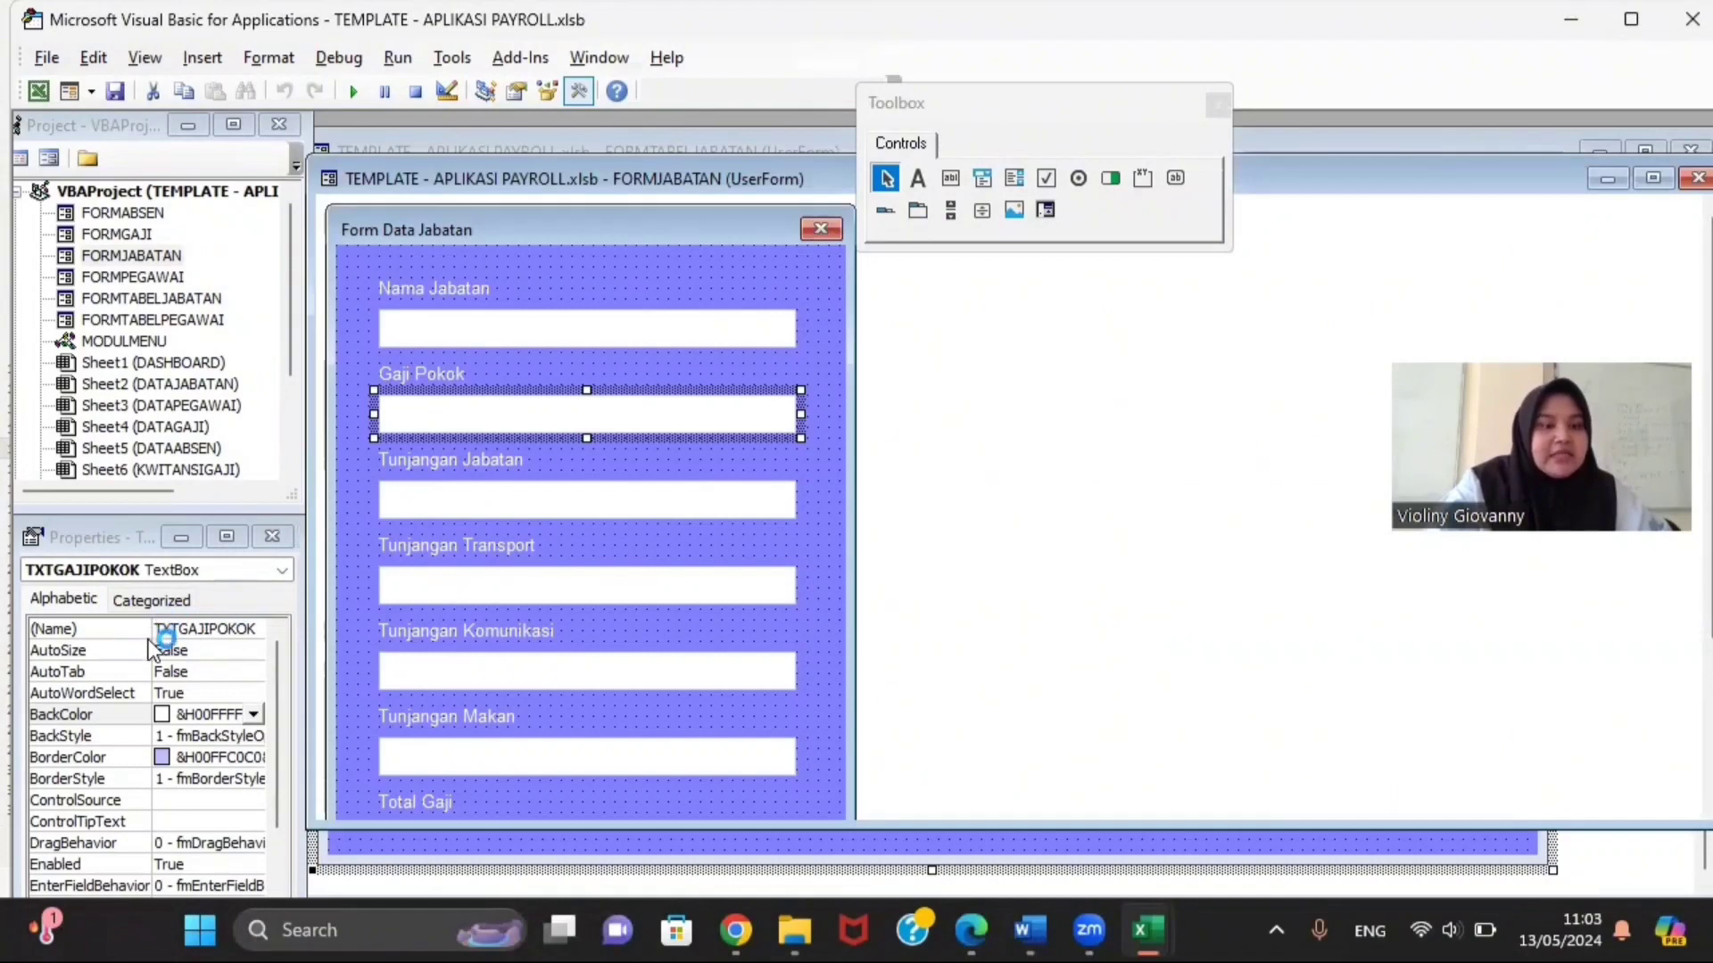
left_click(464, 512)
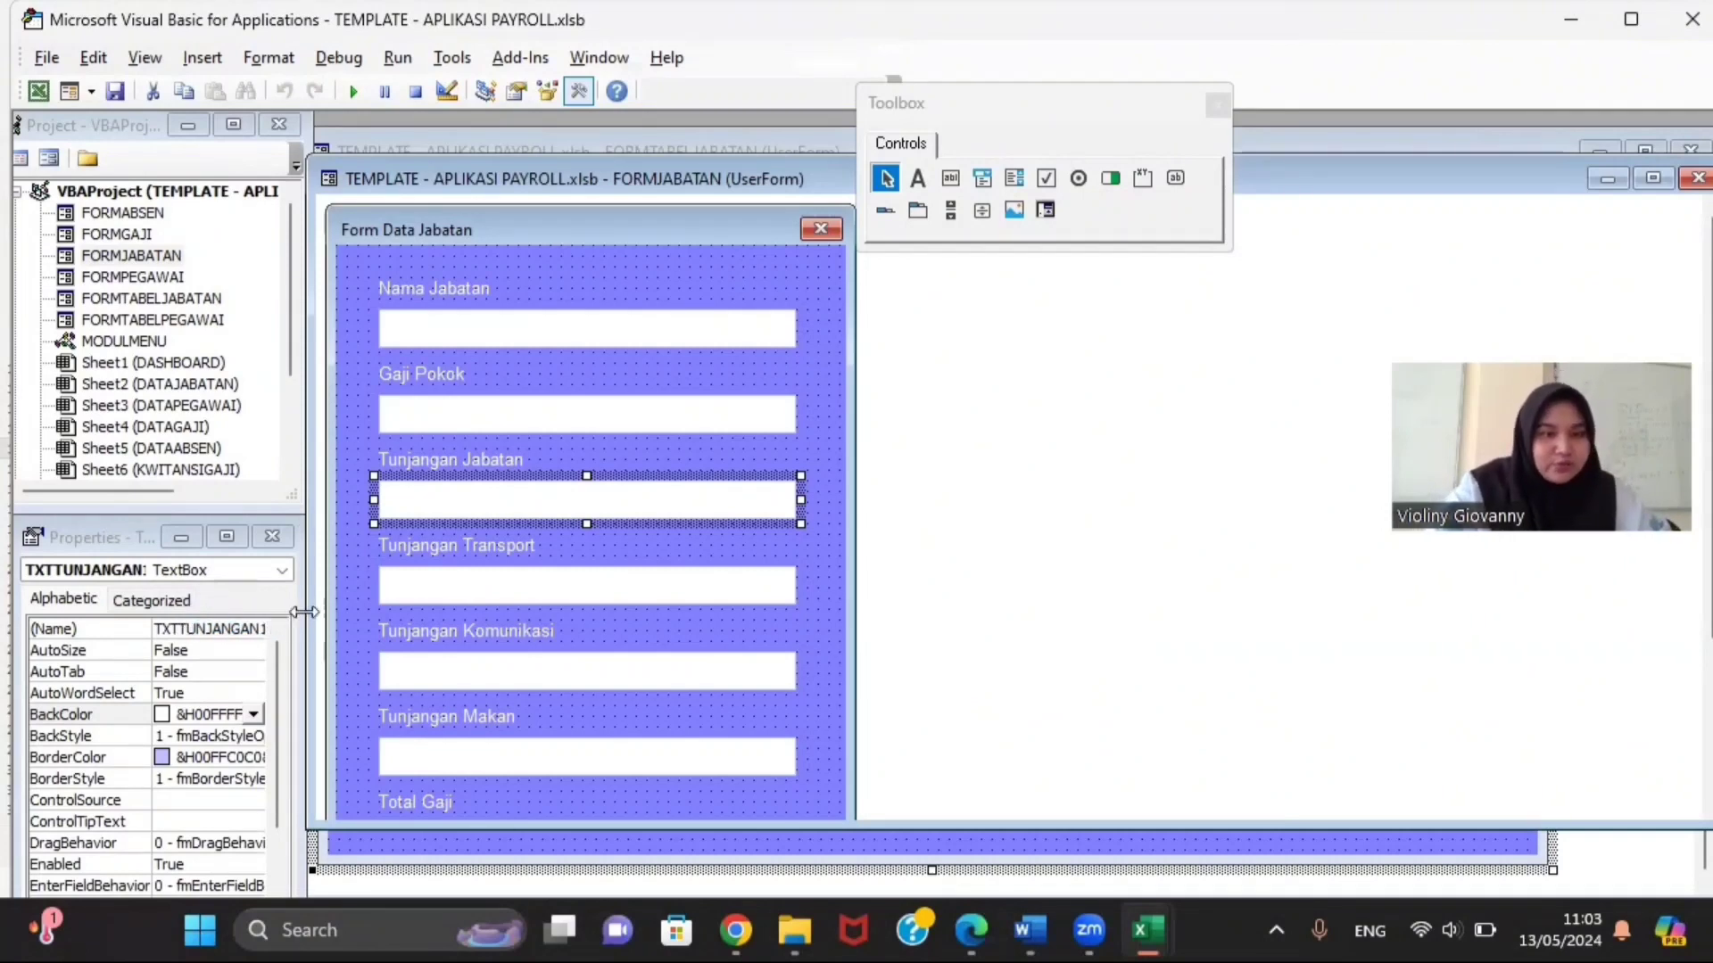
left_click(414, 592)
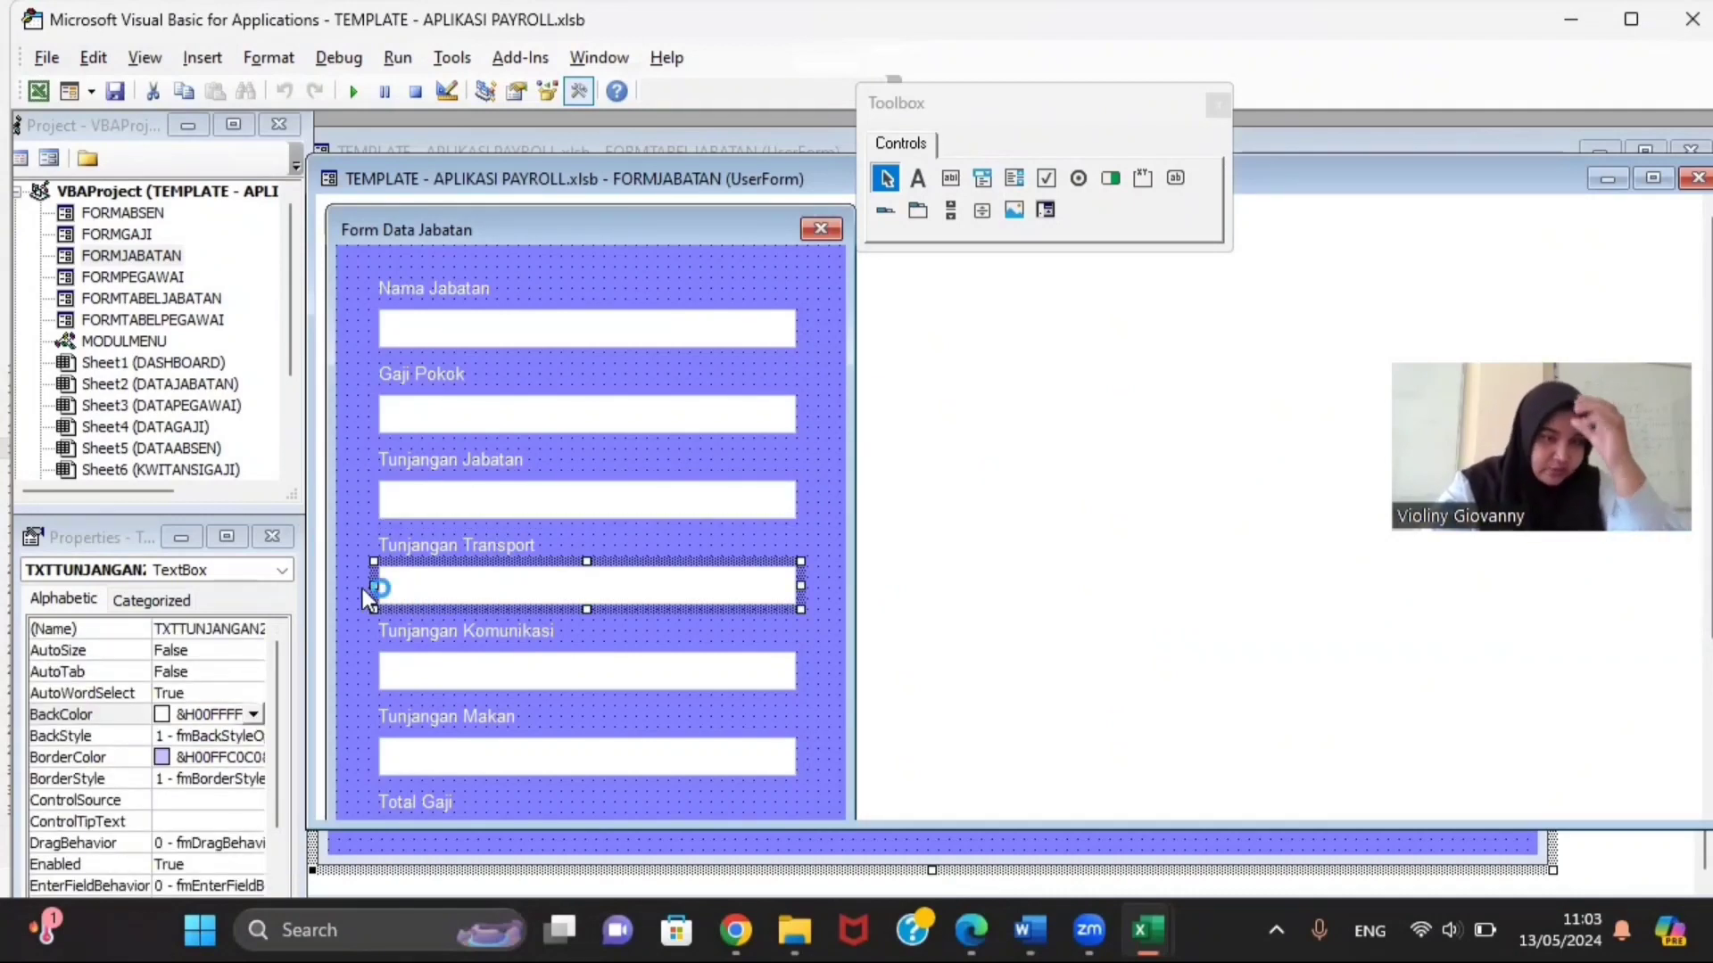
left_click(426, 671)
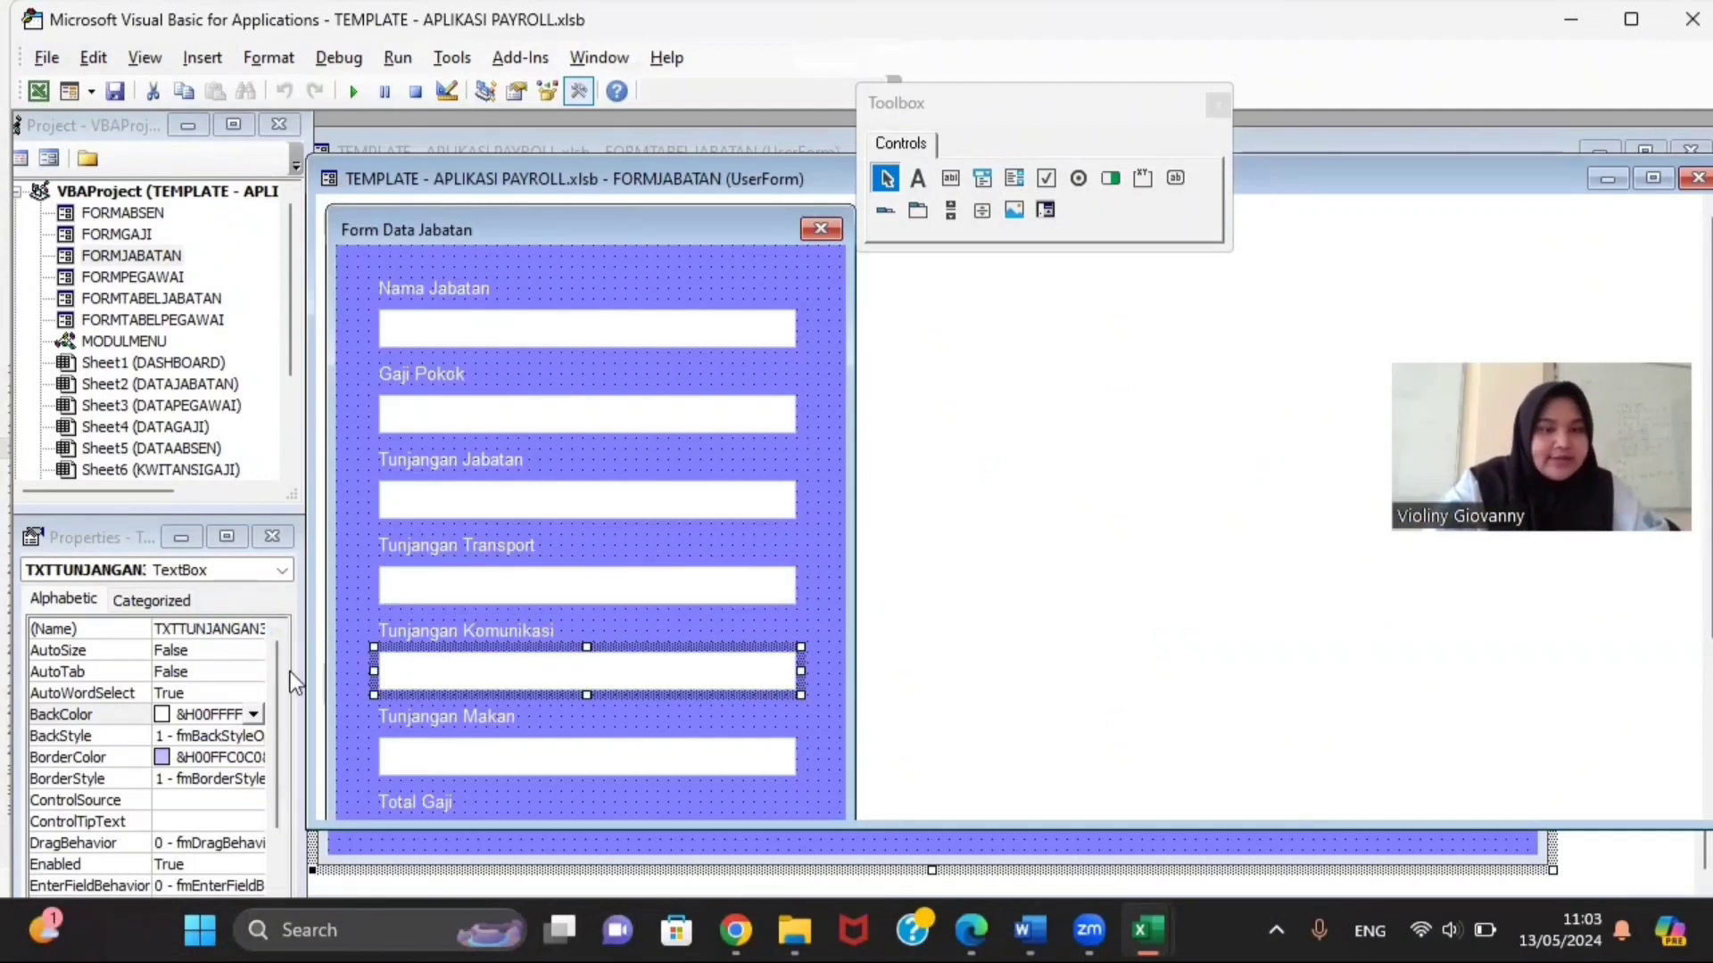
left_click(442, 752)
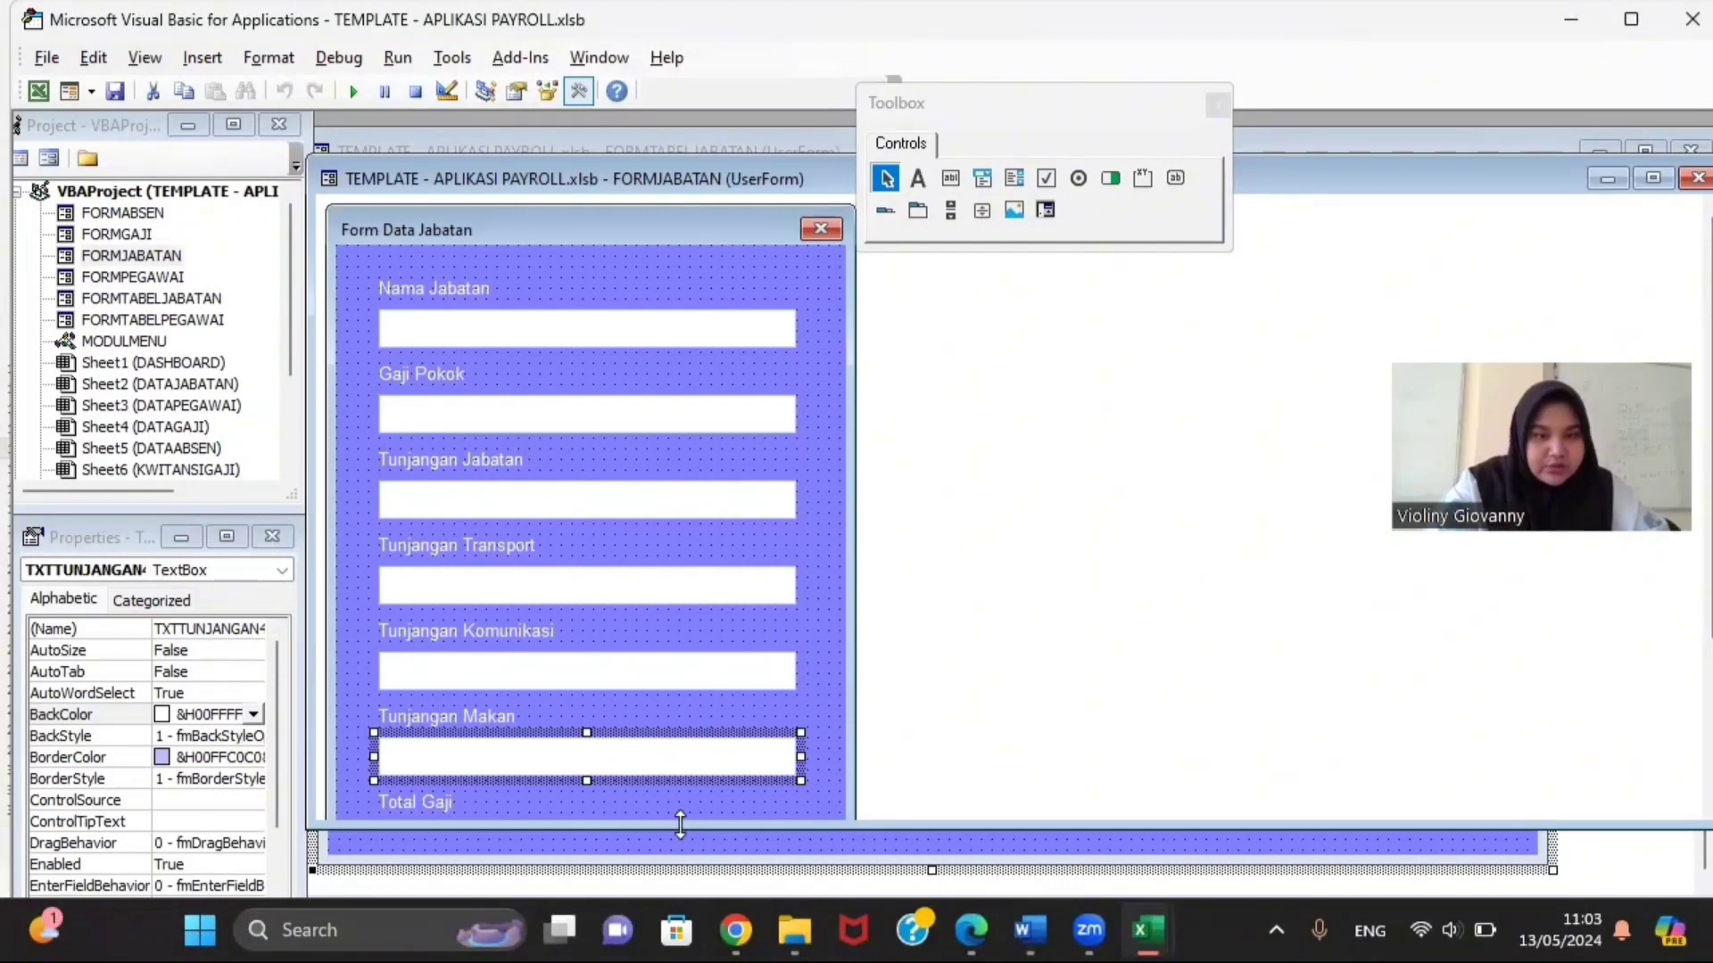
Step: Expand the design to reveal and check the Total Gaji box and Simpan button names
left_click_drag(680, 825, 680, 888)
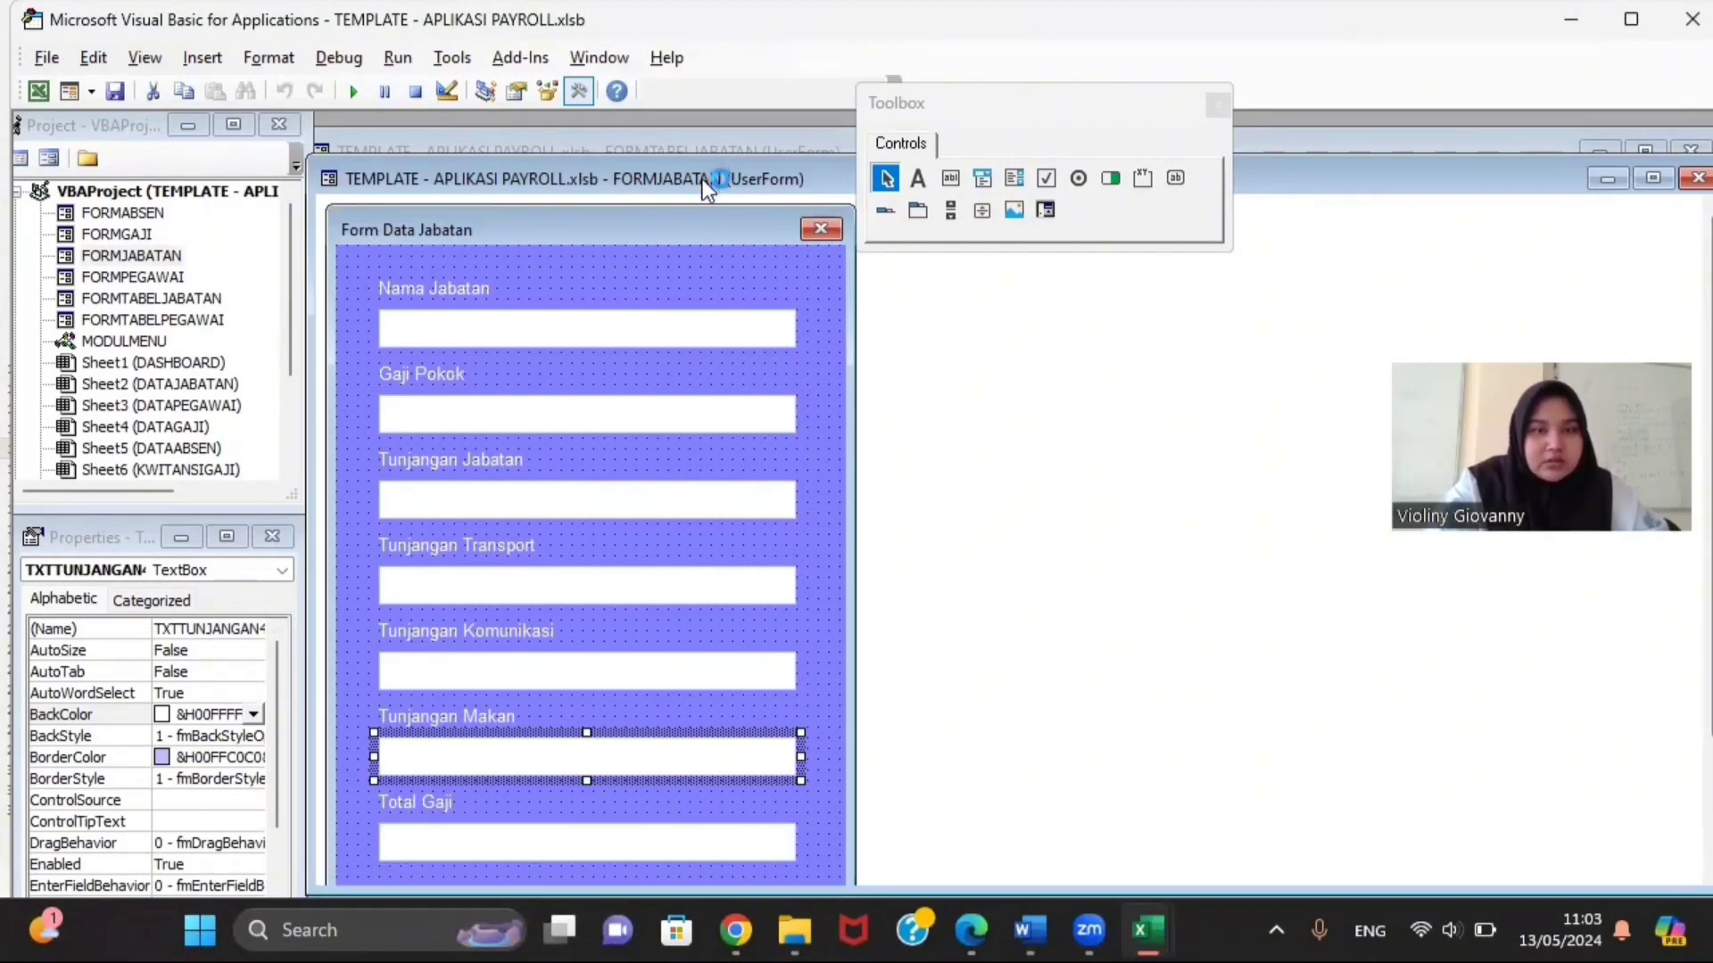
left_click_drag(699, 178, 704, 110)
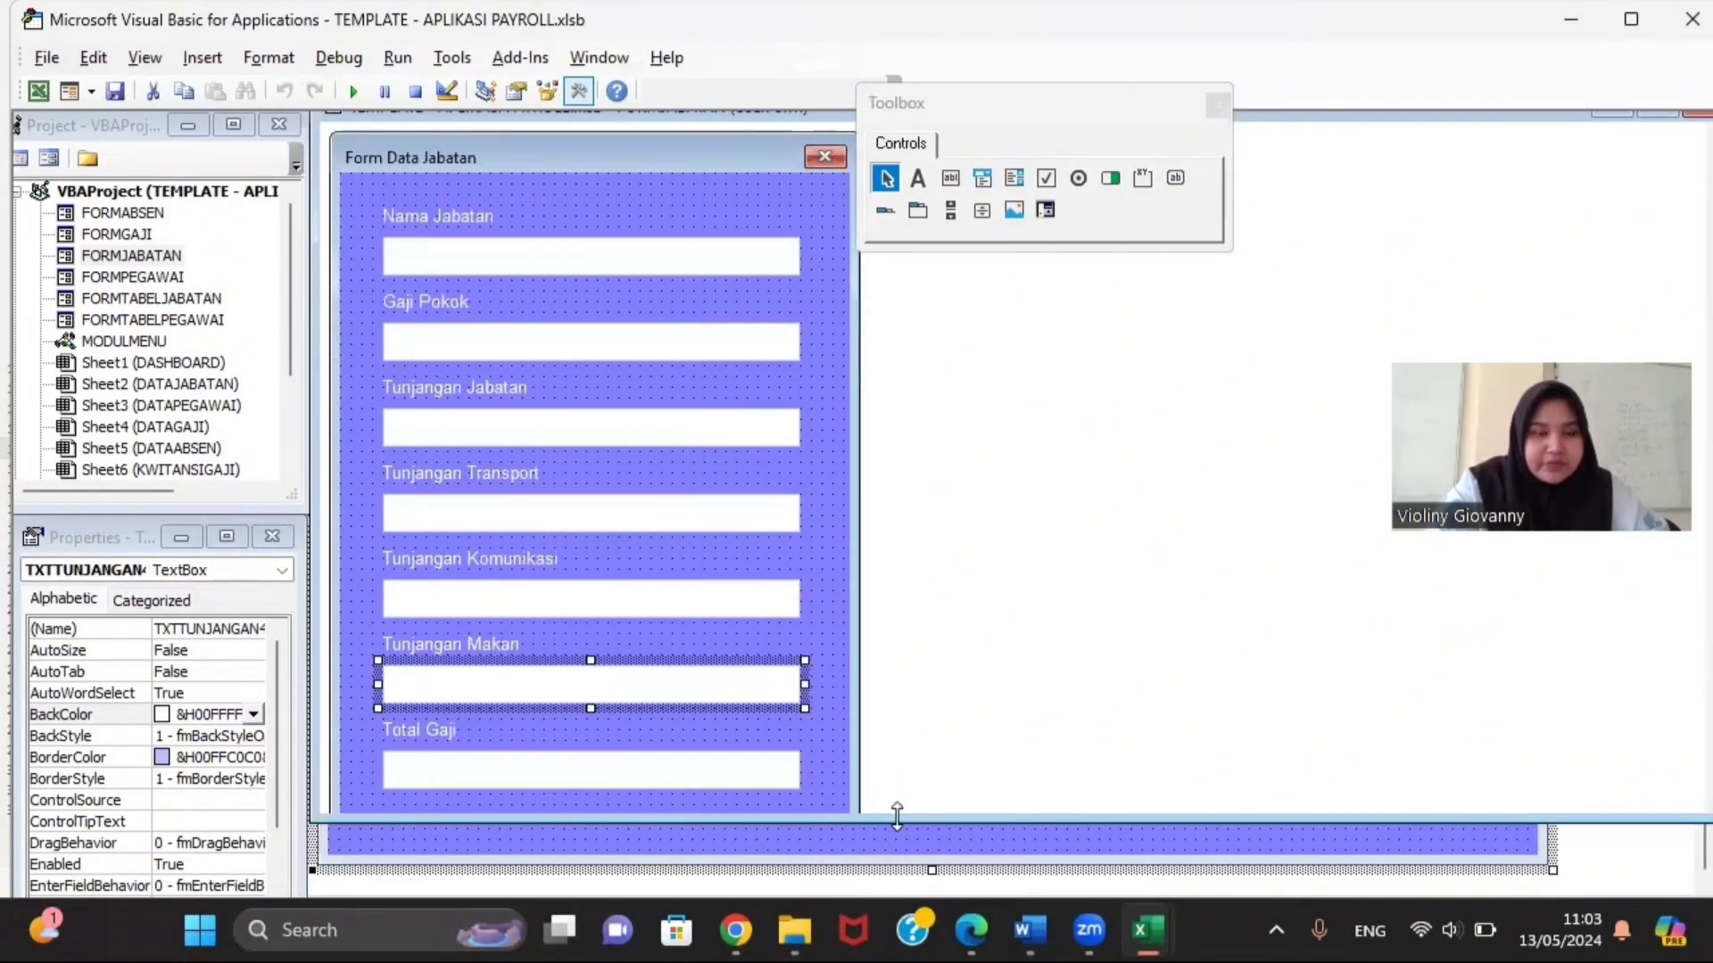
left_click_drag(897, 815, 896, 894)
left_click(635, 784)
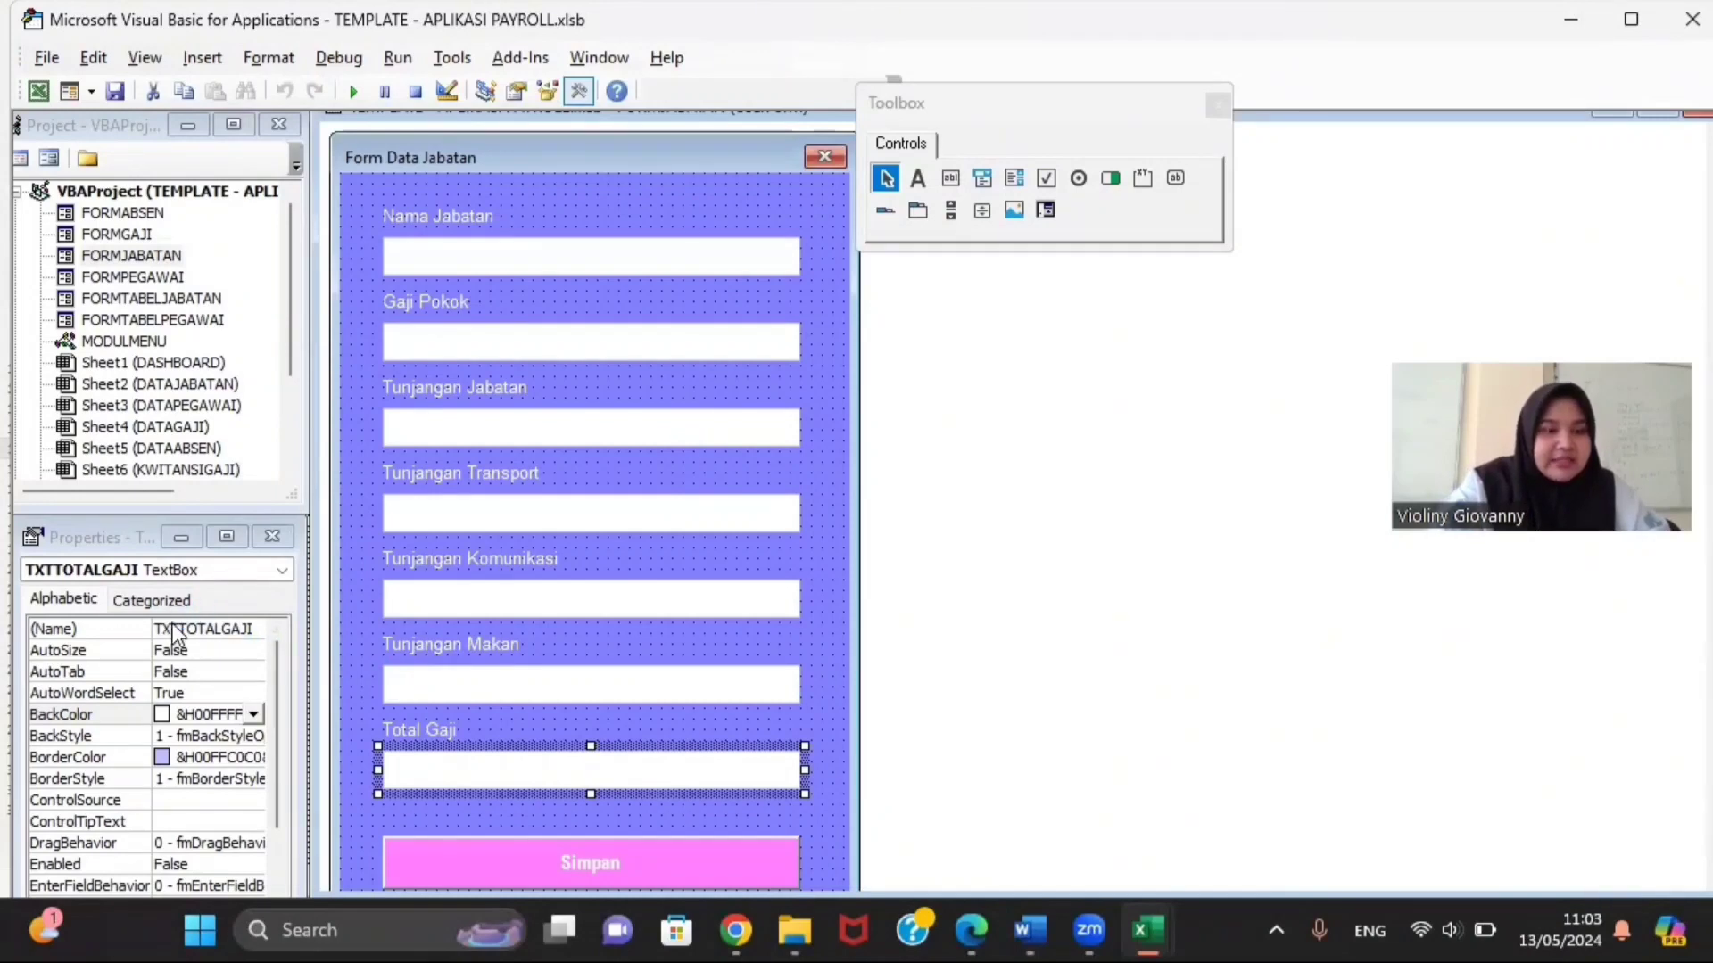
left_click(473, 851)
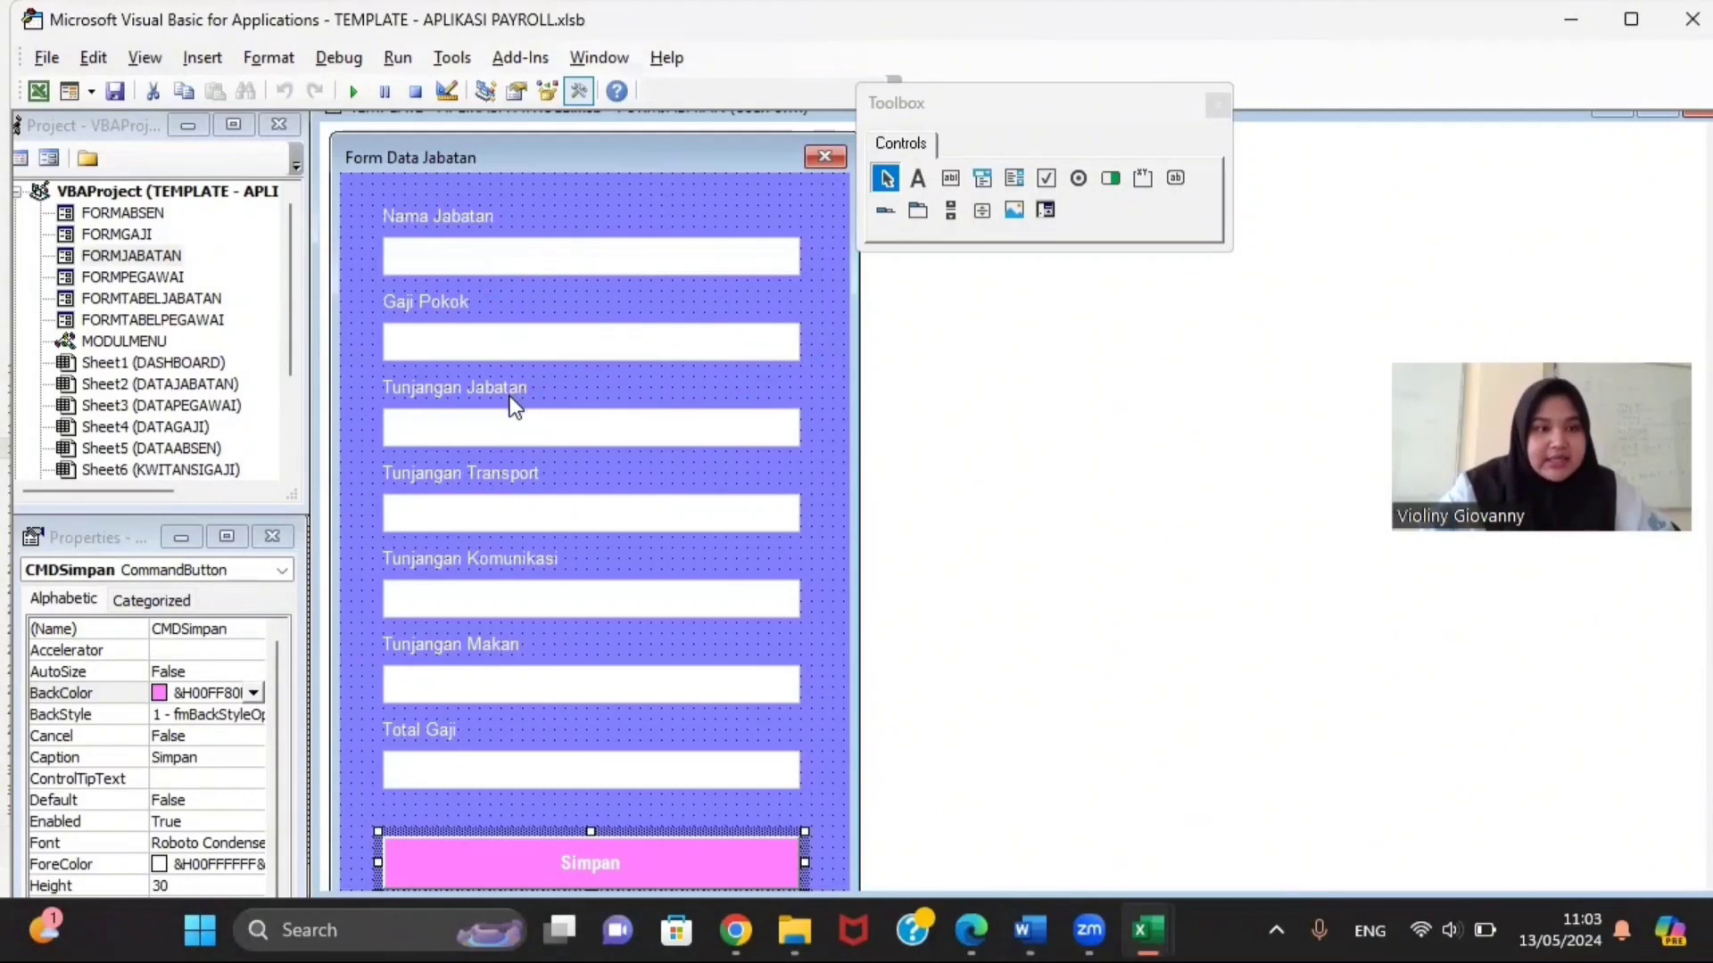
Step: Open the FORMJABATAN code and the CODING FORM JABATAN document from TEMPLATE DAN CODING
right_click(168, 256)
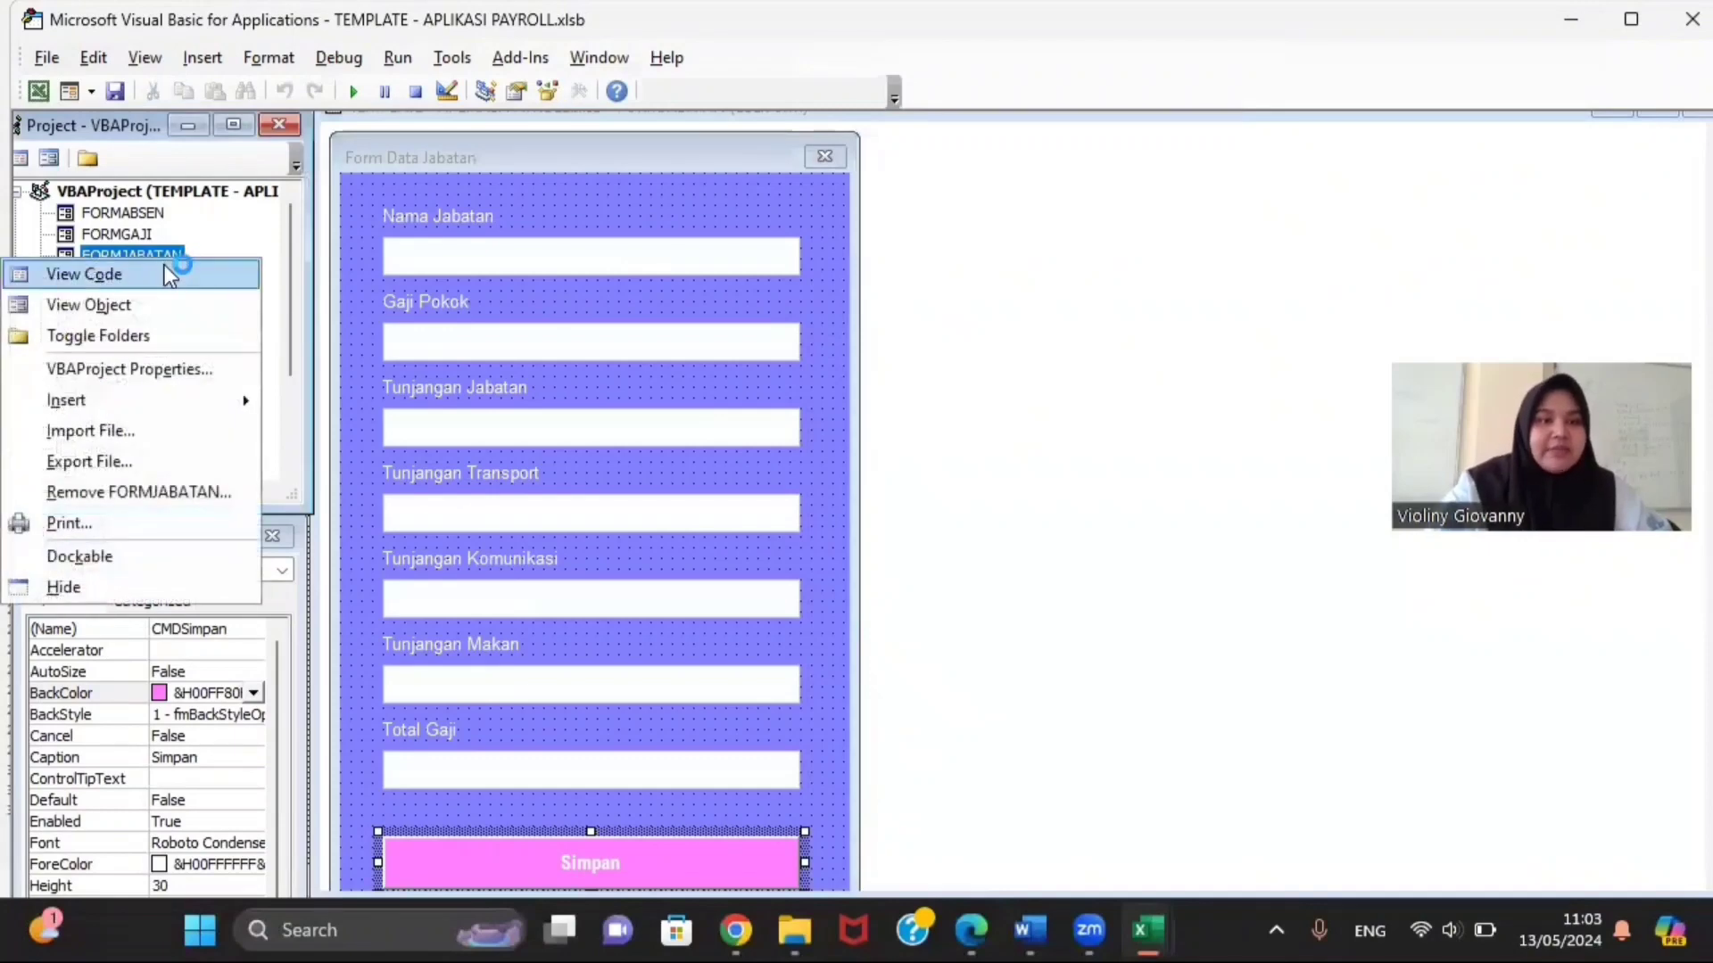
left_click(166, 267)
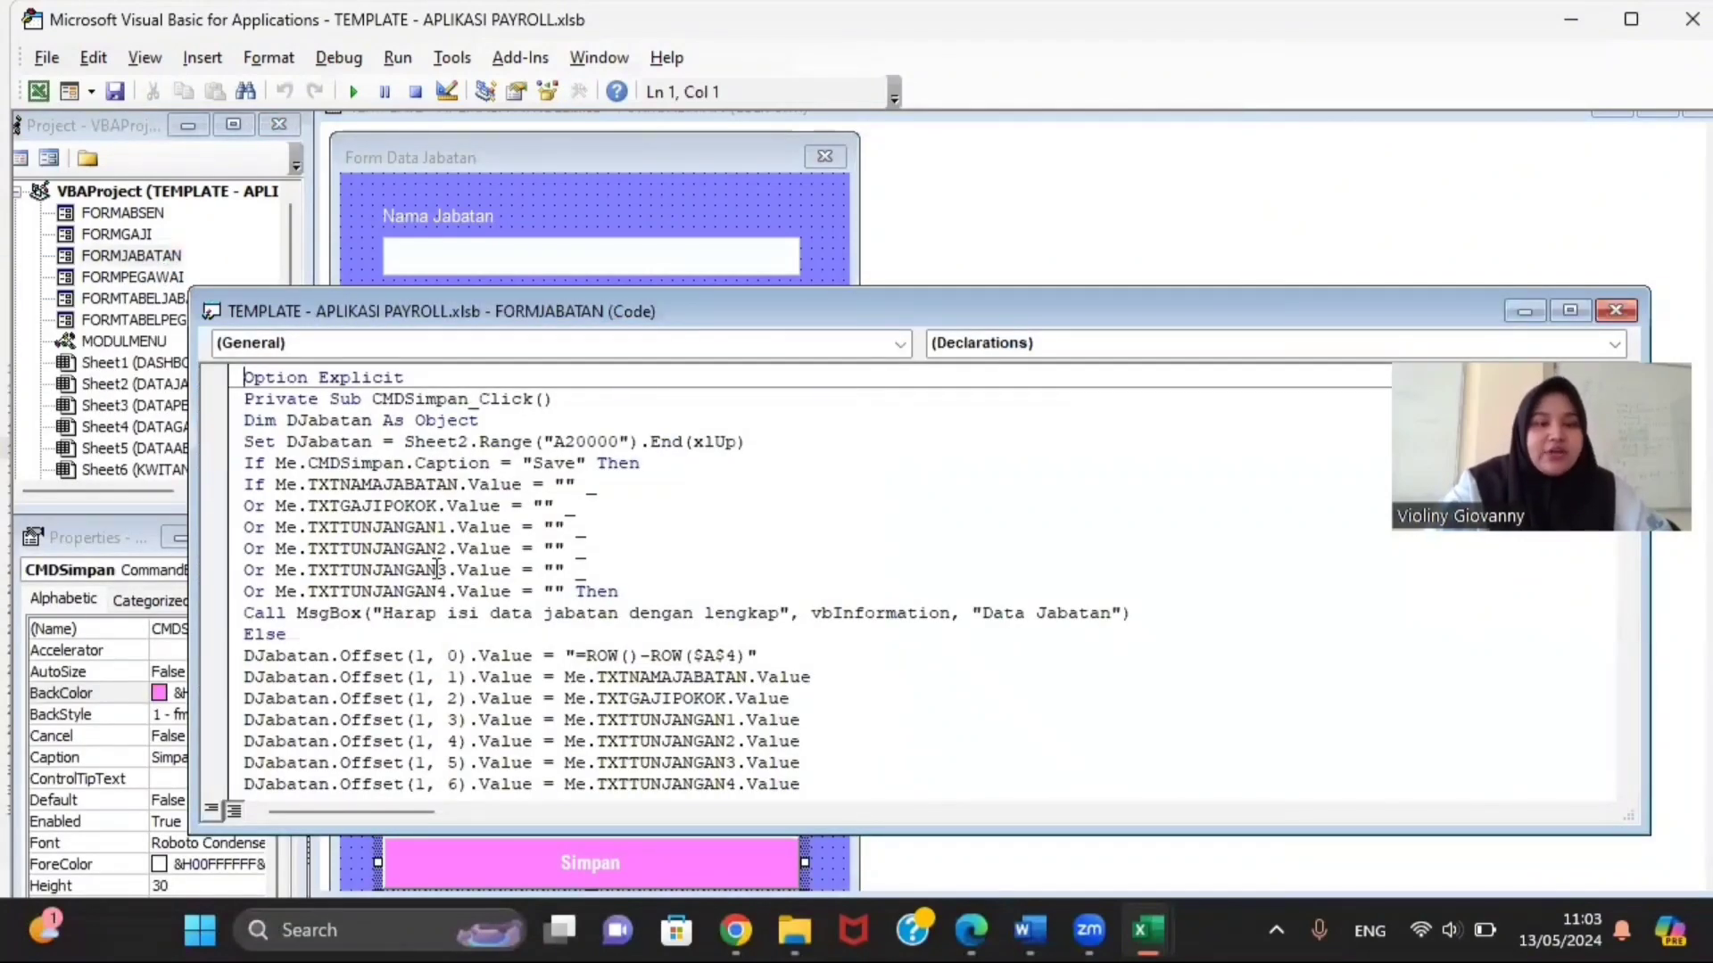
mouse_move(794, 931)
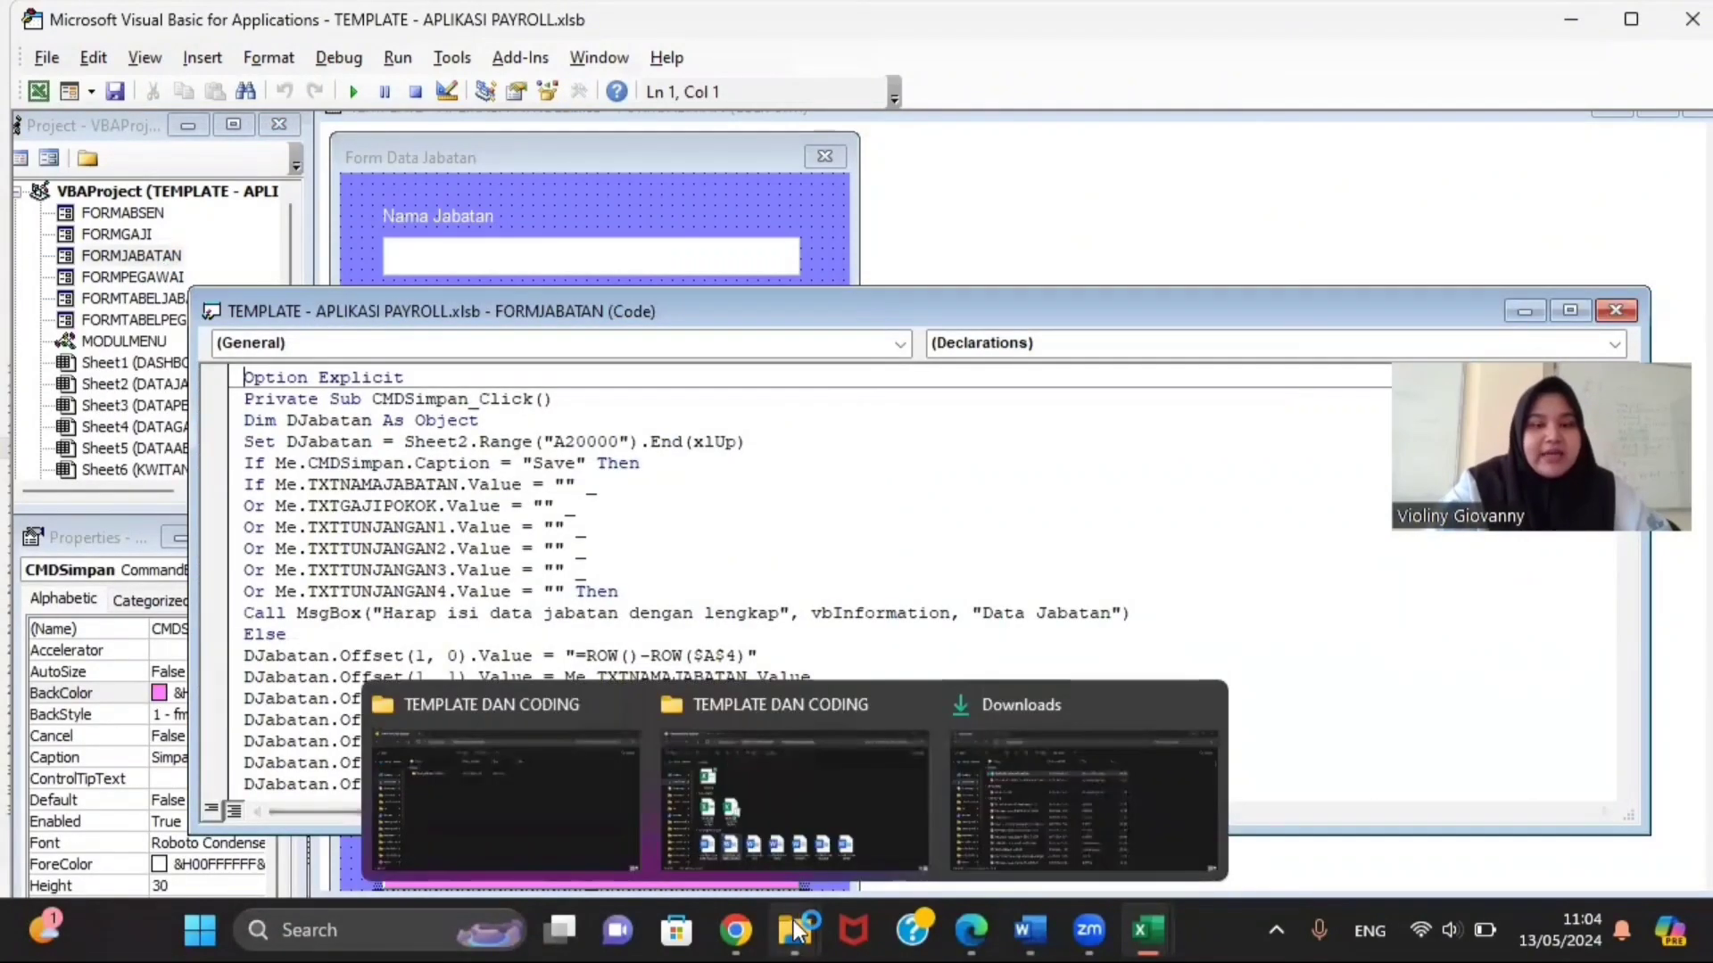
left_click(769, 840)
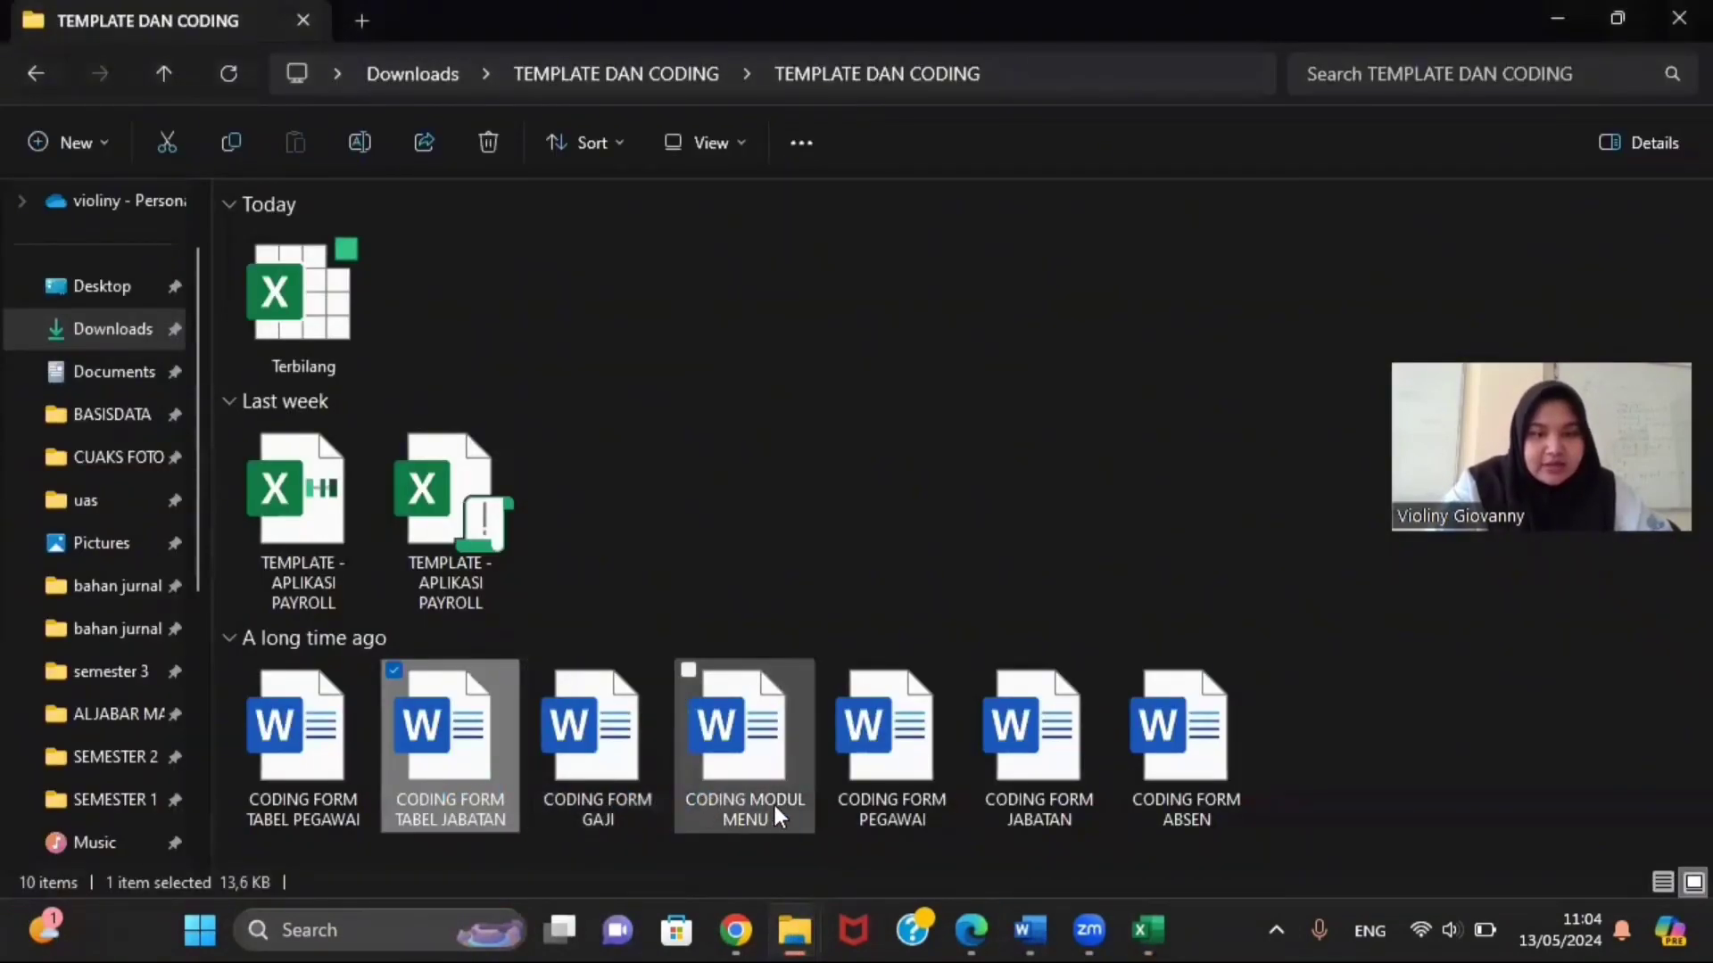
double_click(979, 811)
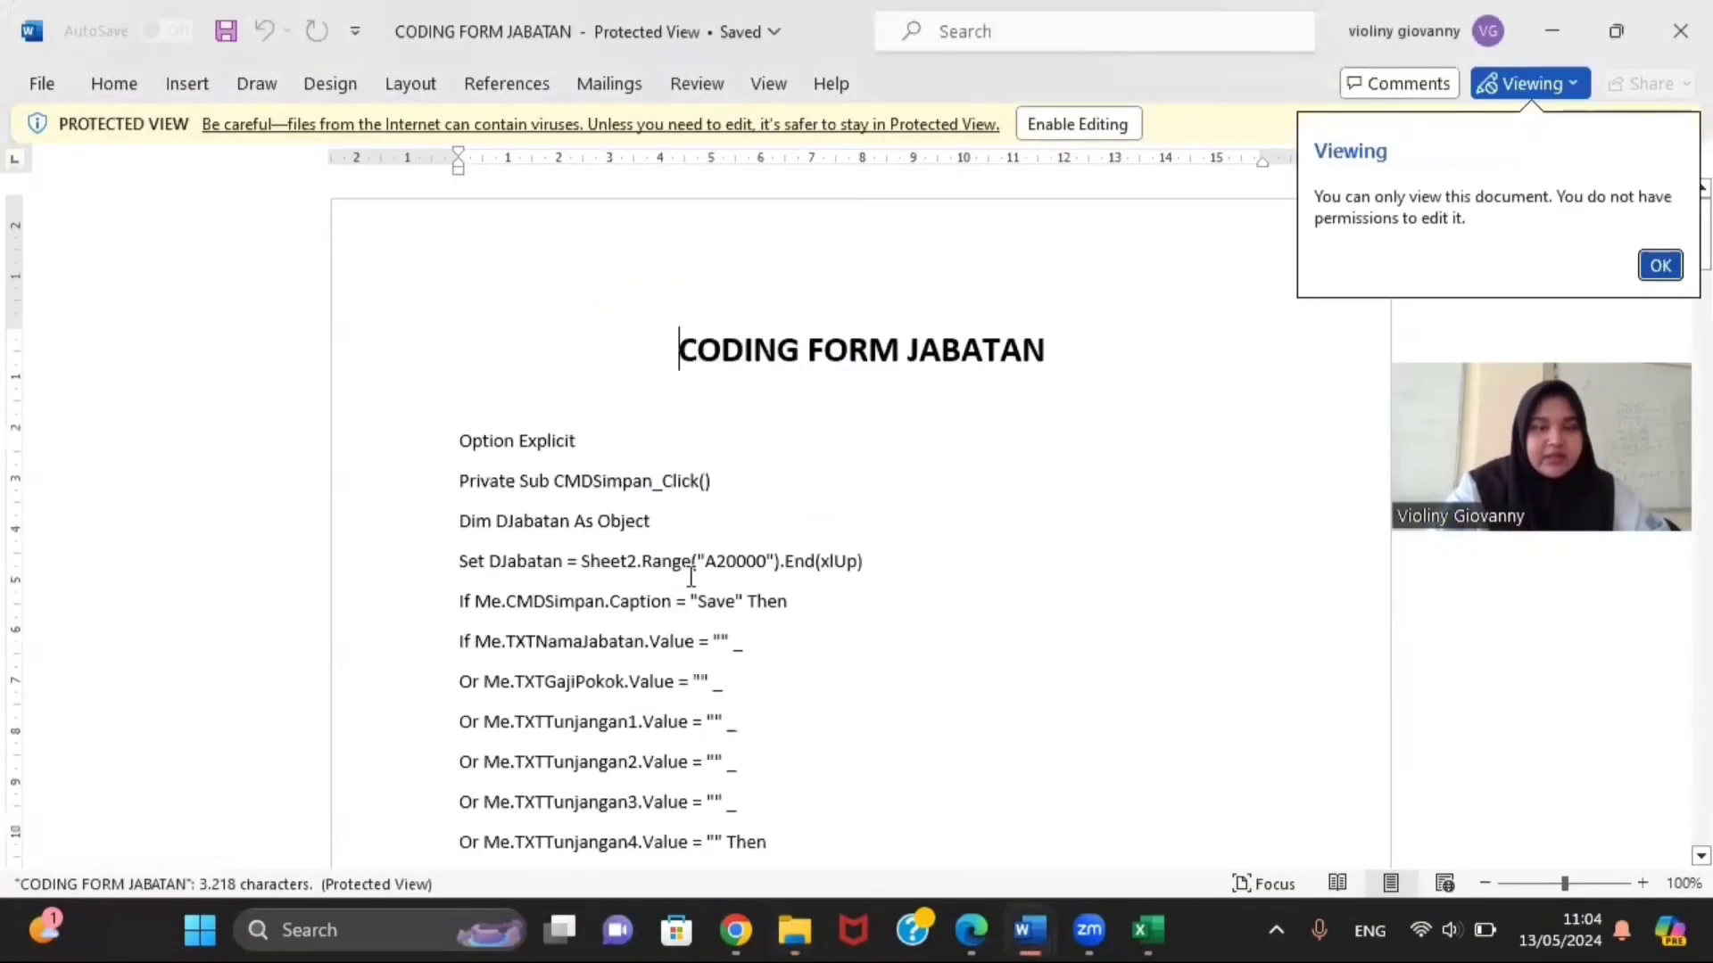
Step: Read CODING FORM JABATAN down to its TabelData.RowSource line and End Sub, then return to the VBA editor
scroll(692, 578, "down", 2)
scroll(822, 693, "down", 6)
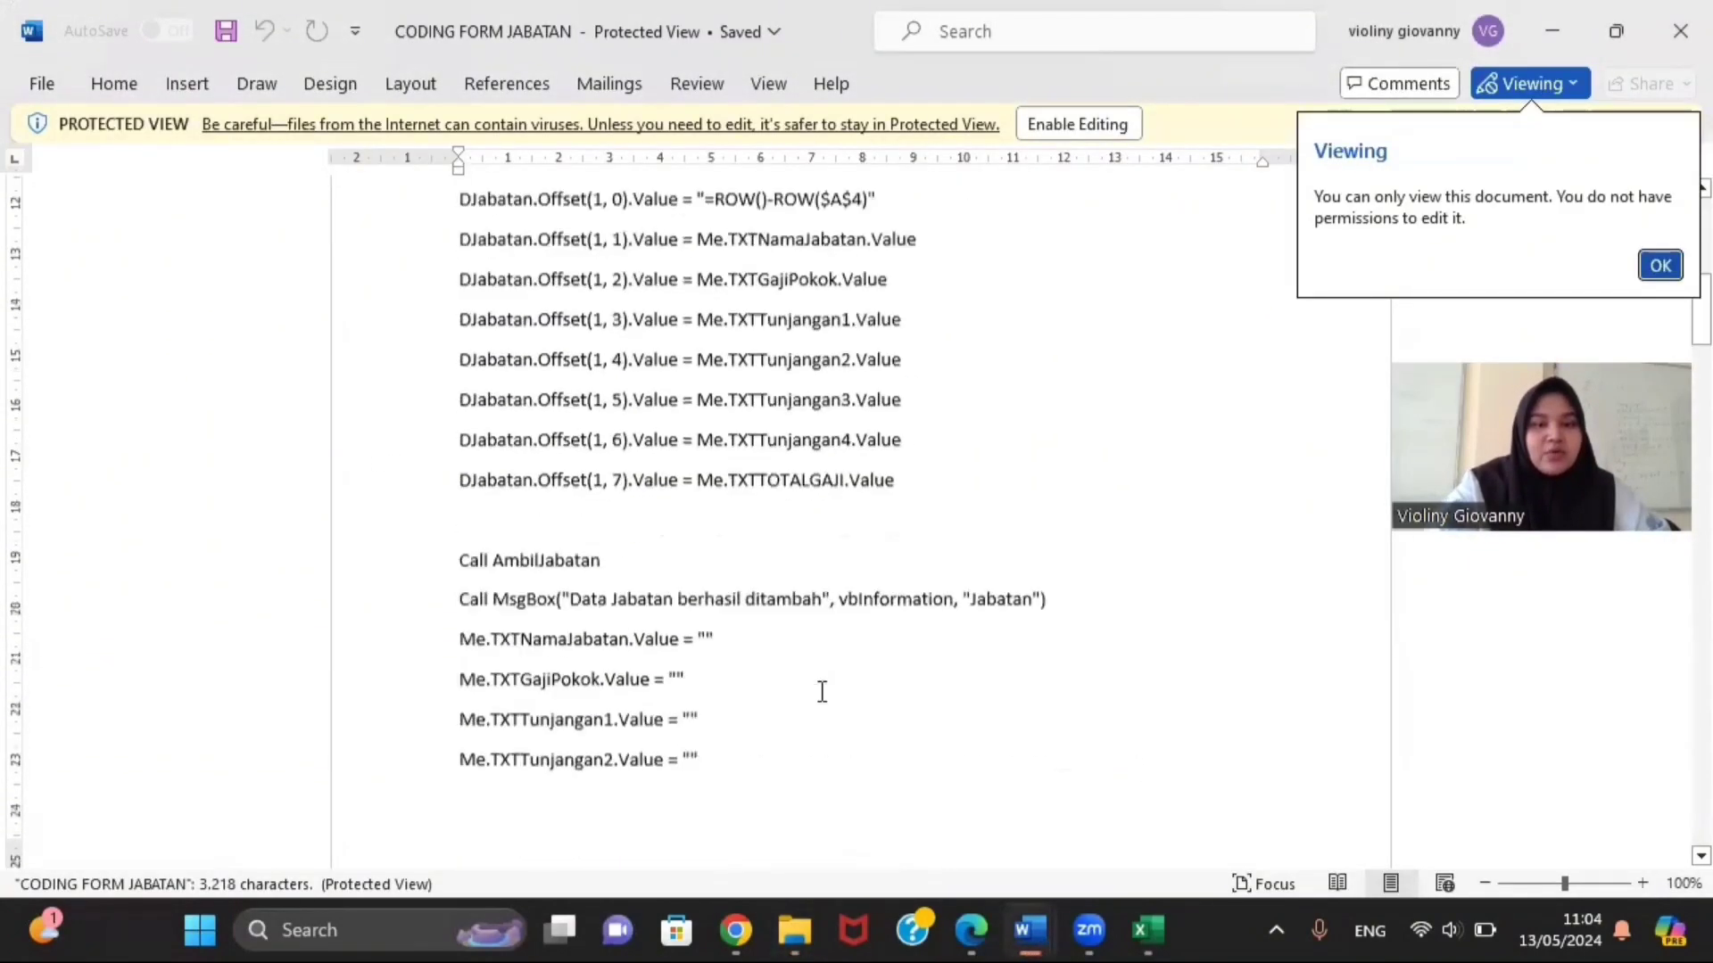
scroll(821, 692, "down", 15)
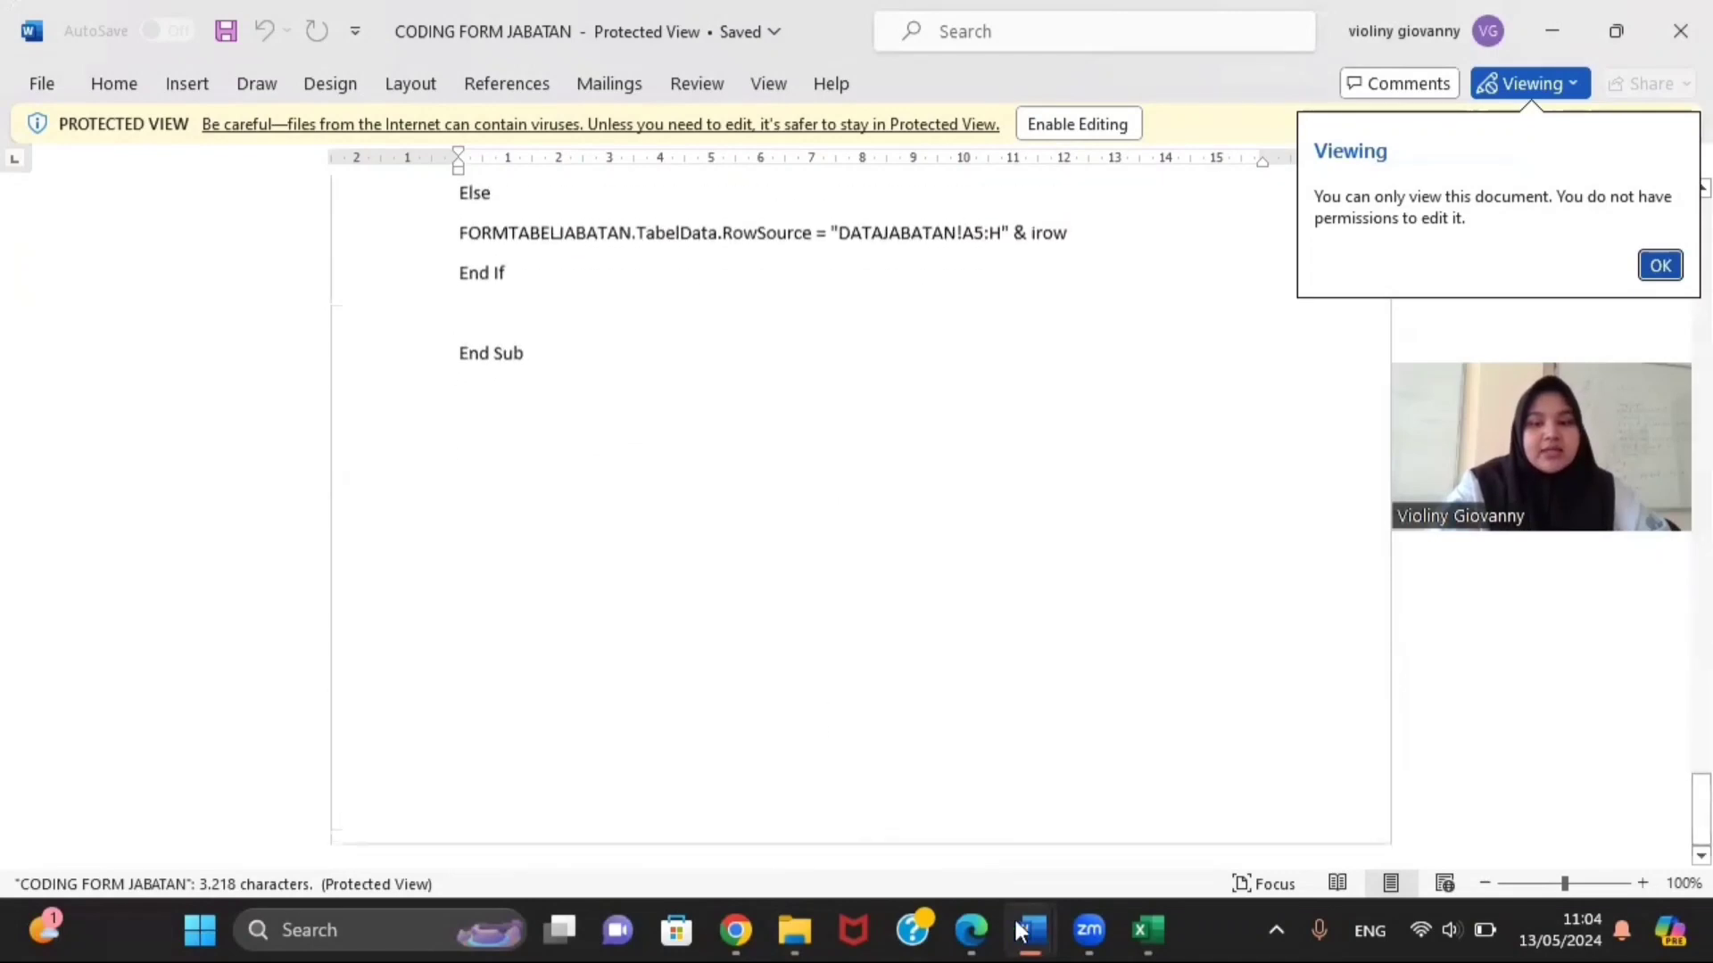
mouse_move(1147, 930)
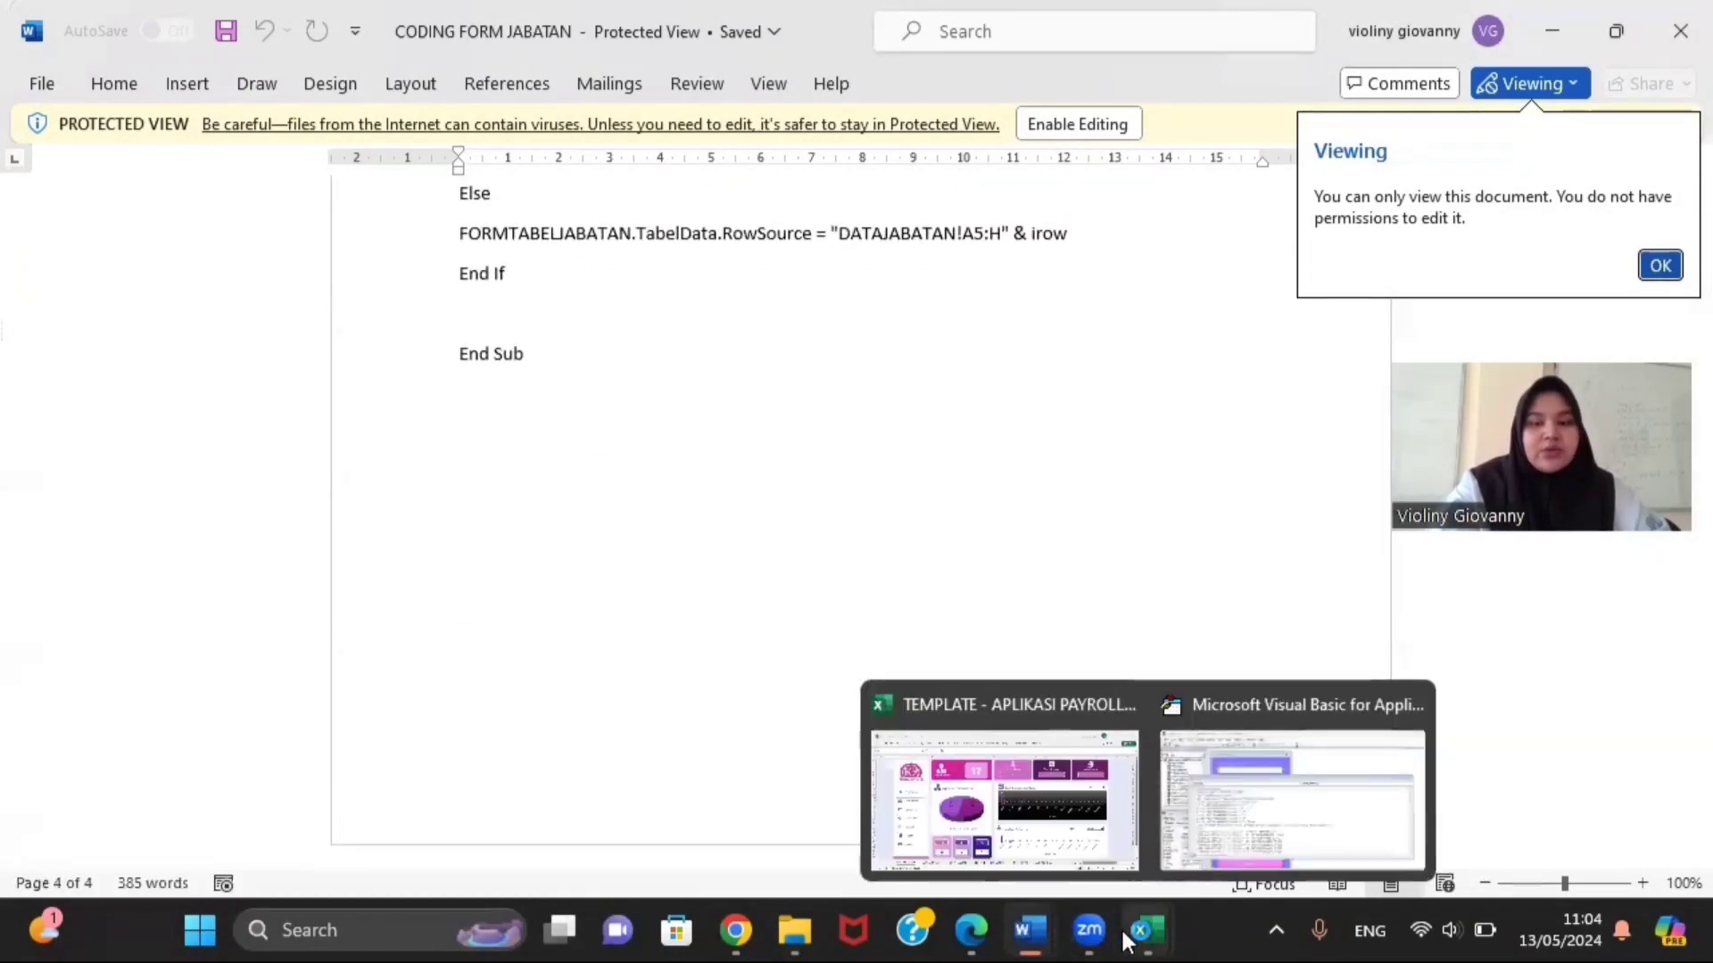
left_click(1242, 830)
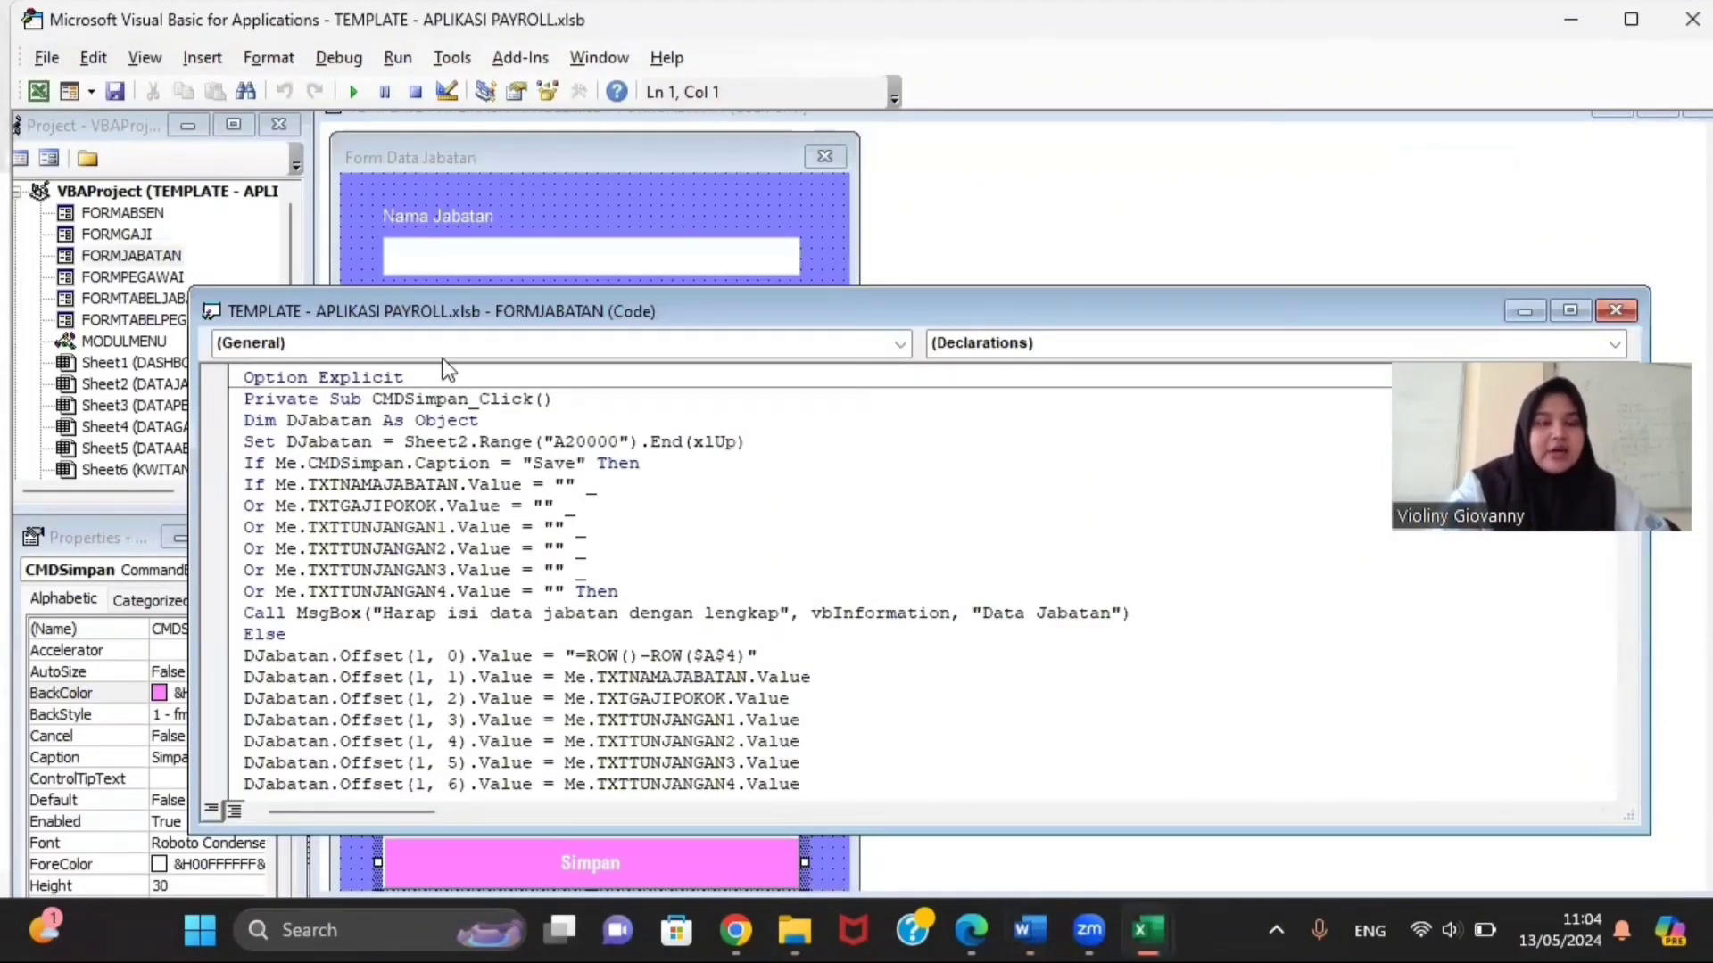
Step: Test-run Form Data Jabatan, close it, and move the FORMJABATAN code window aside
left_click(353, 91)
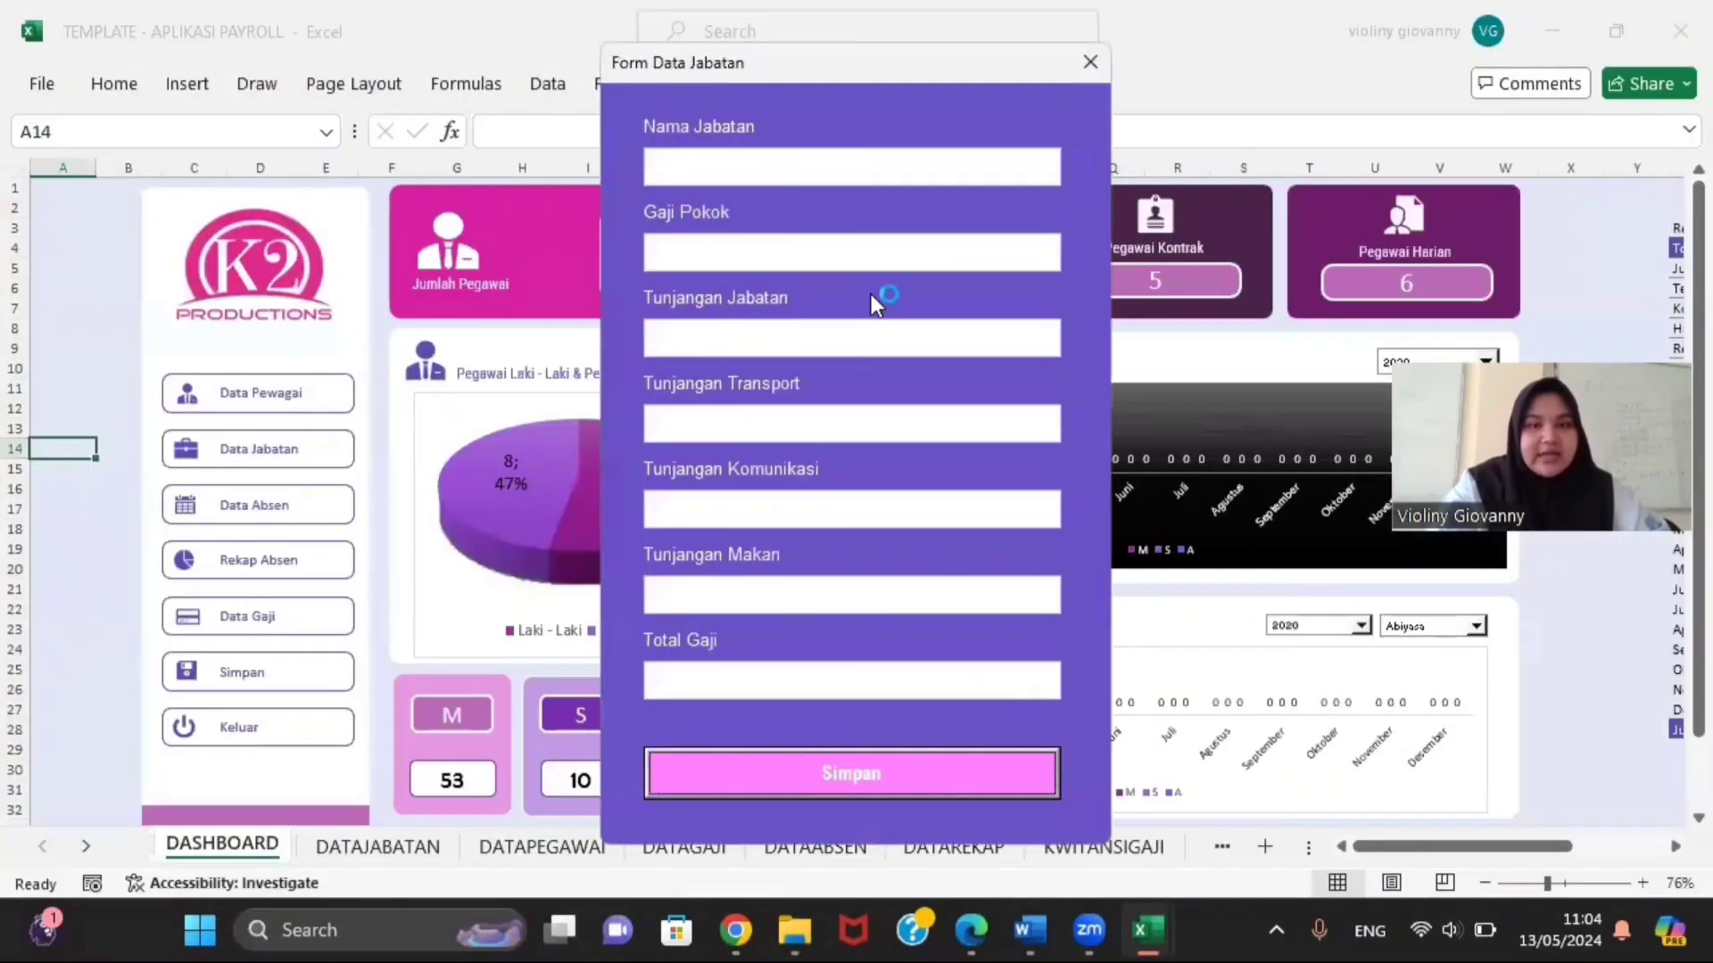
left_click(1071, 74)
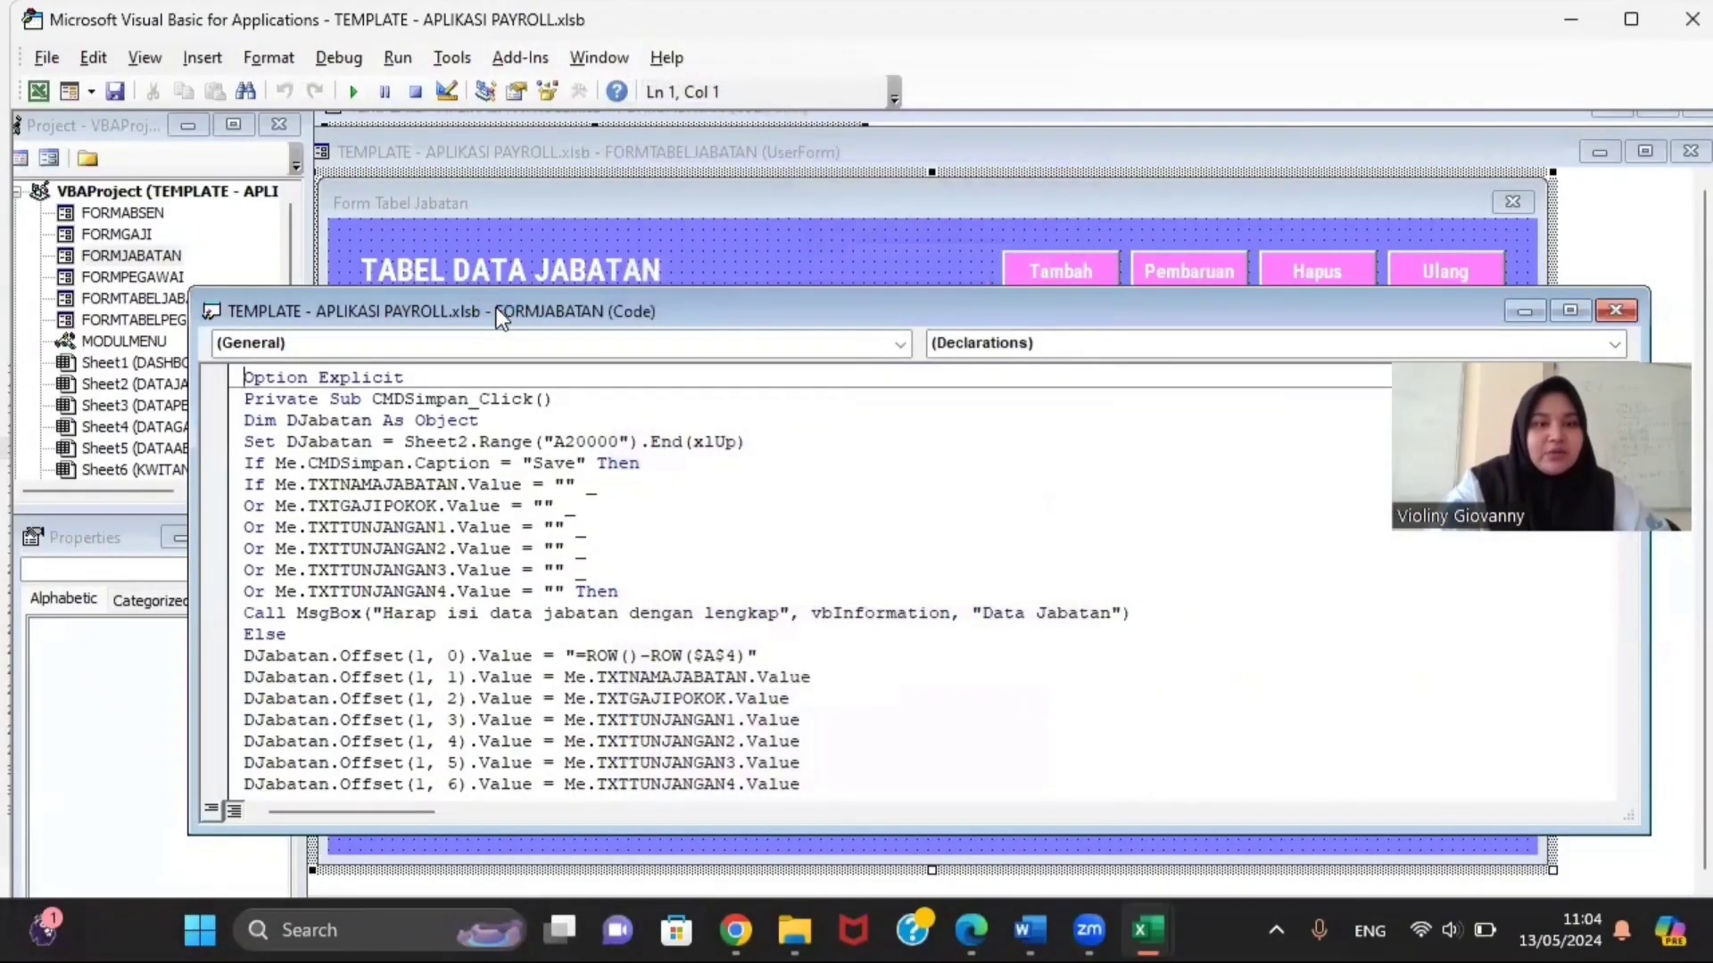
left_click_drag(501, 319, 697, 200)
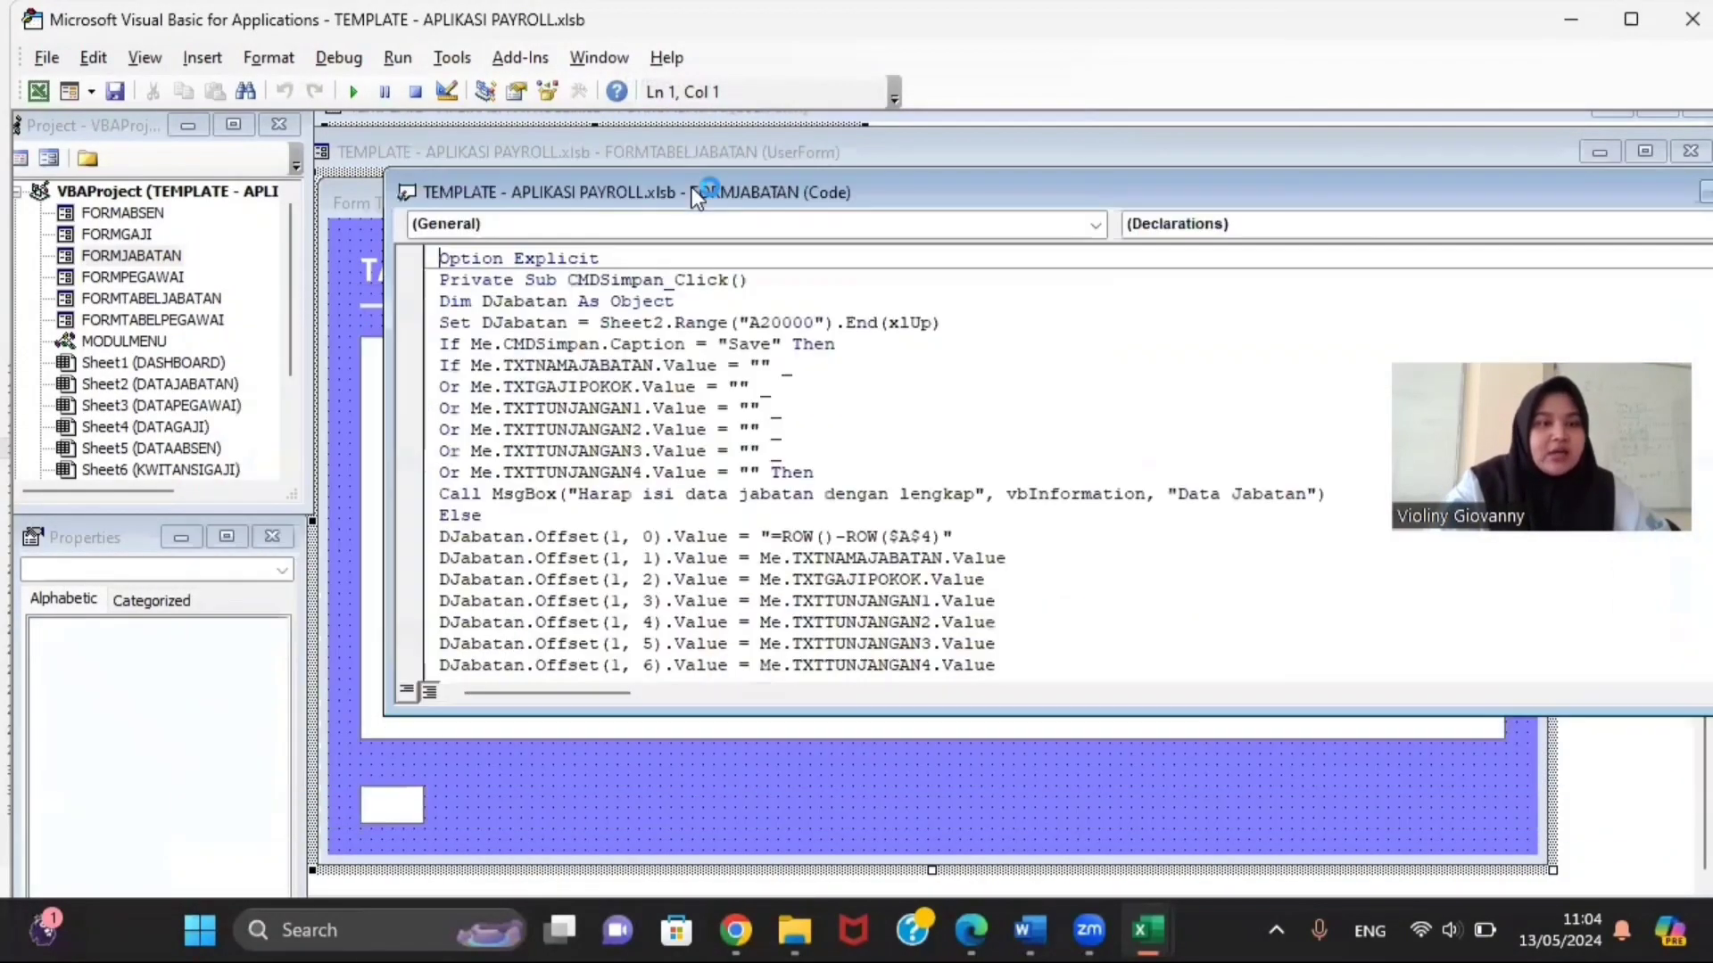
Step: Open the FORMTABELJABATAN form design from the Project Explorer and run it
left_click(194, 295)
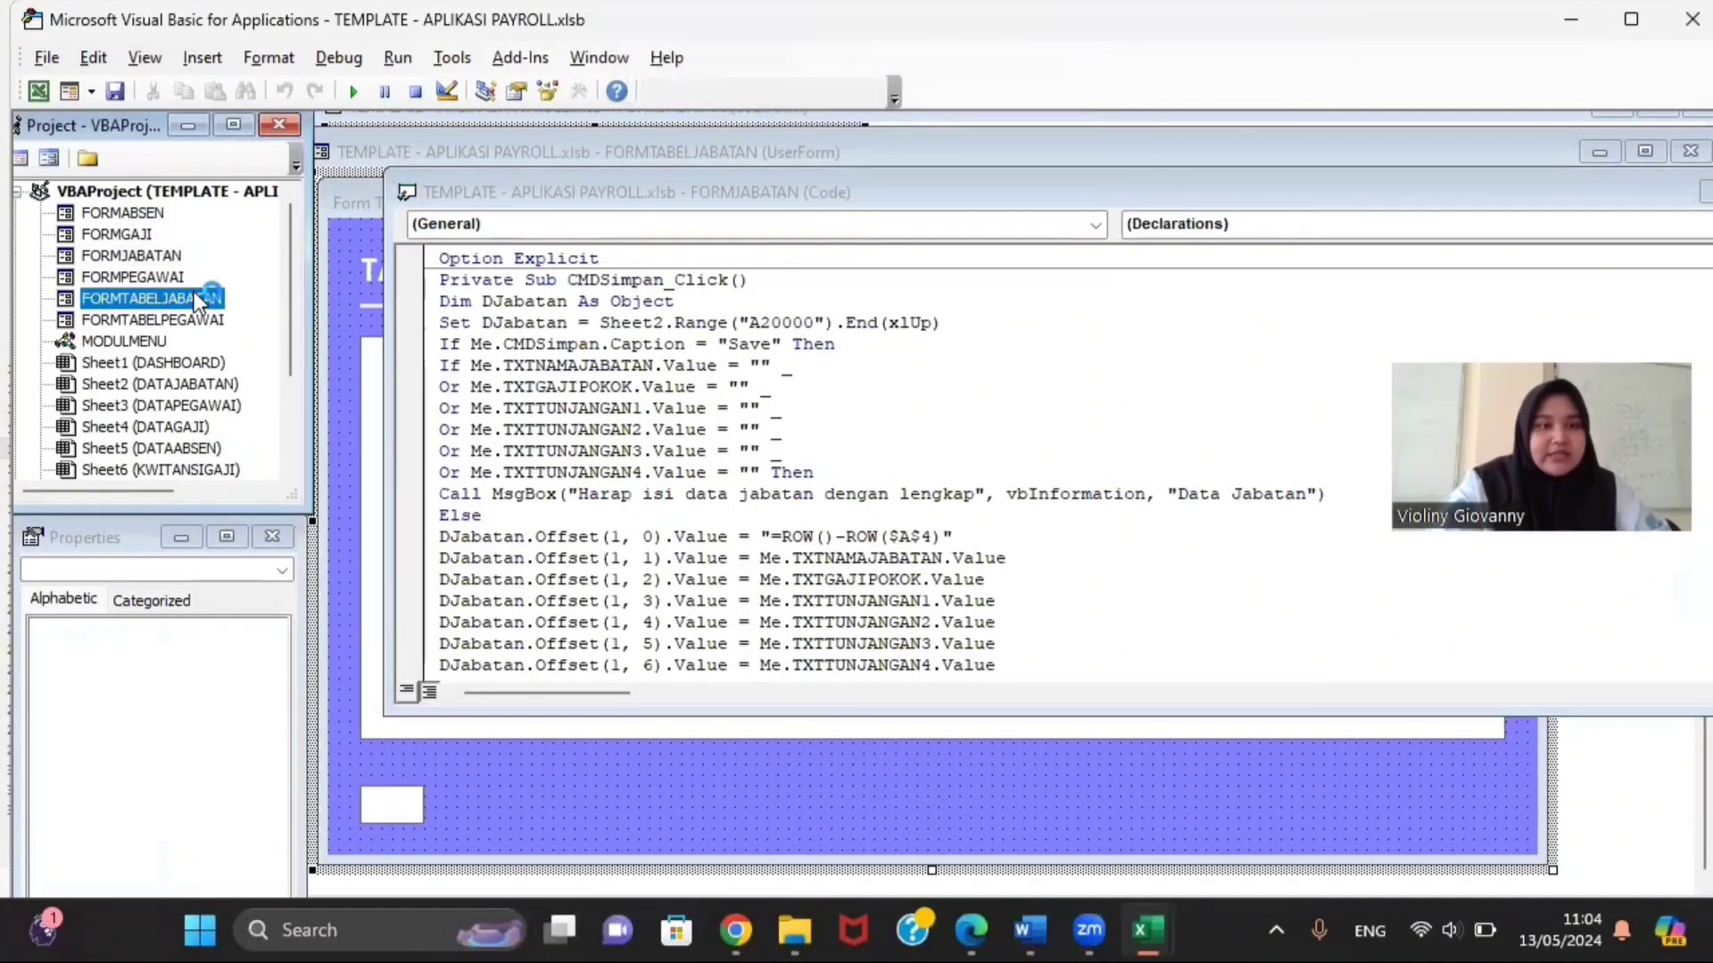
right_click(195, 295)
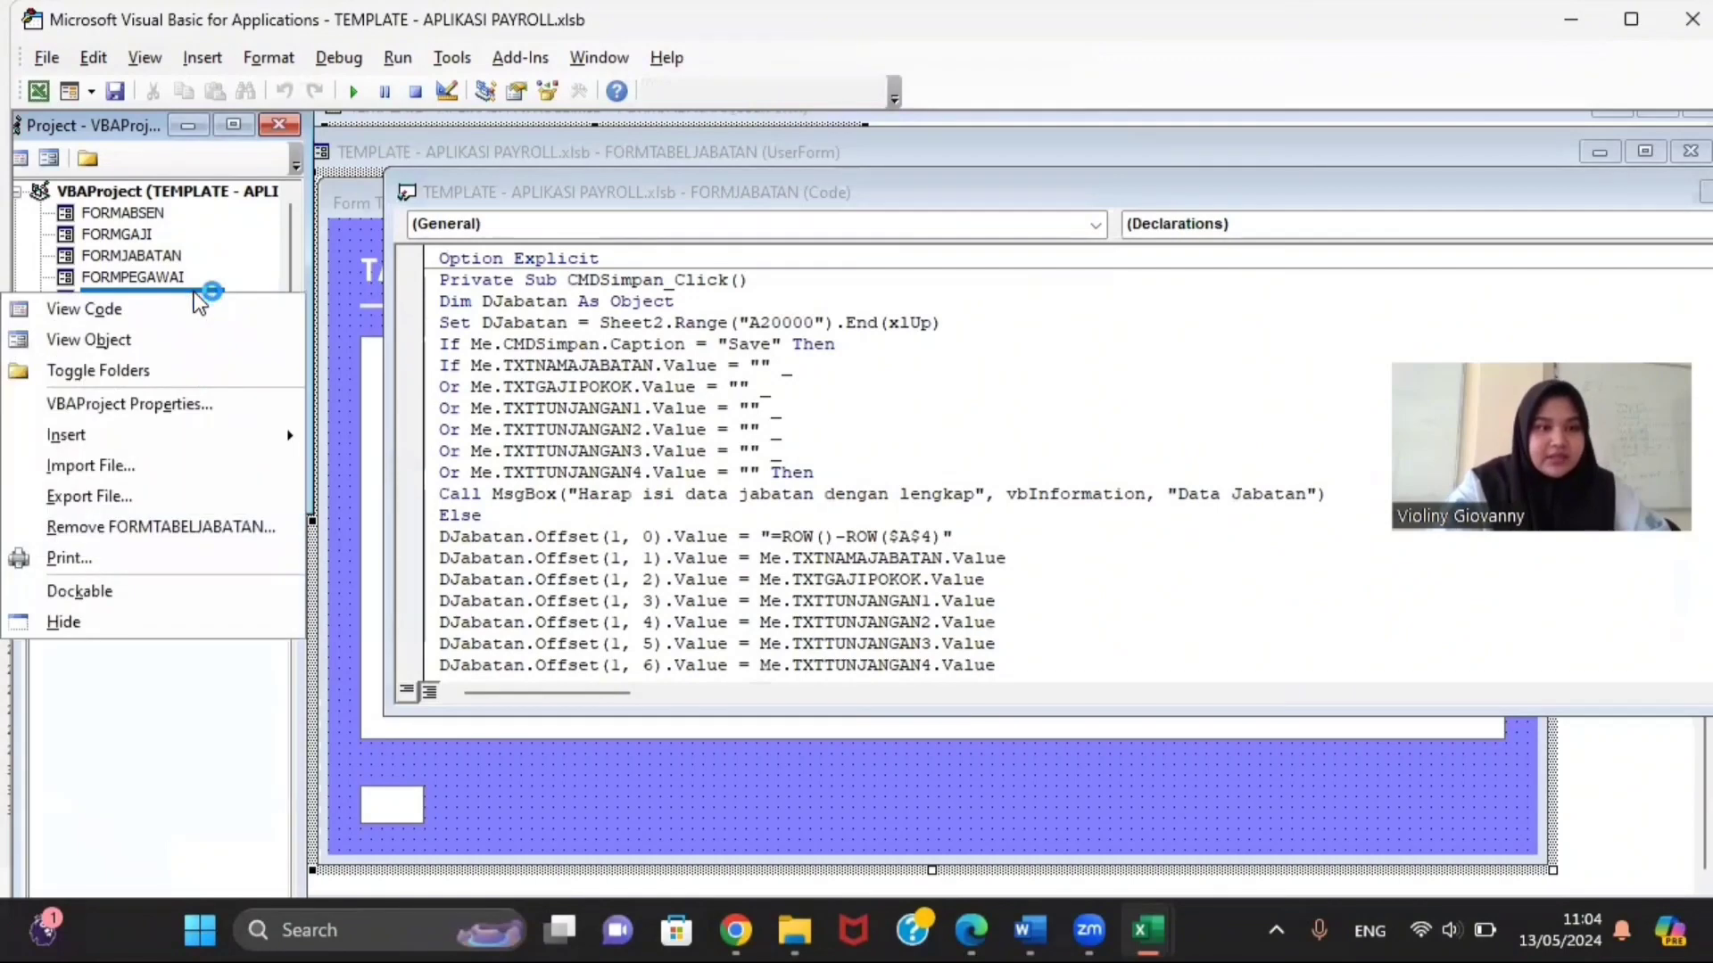
left_click(202, 252)
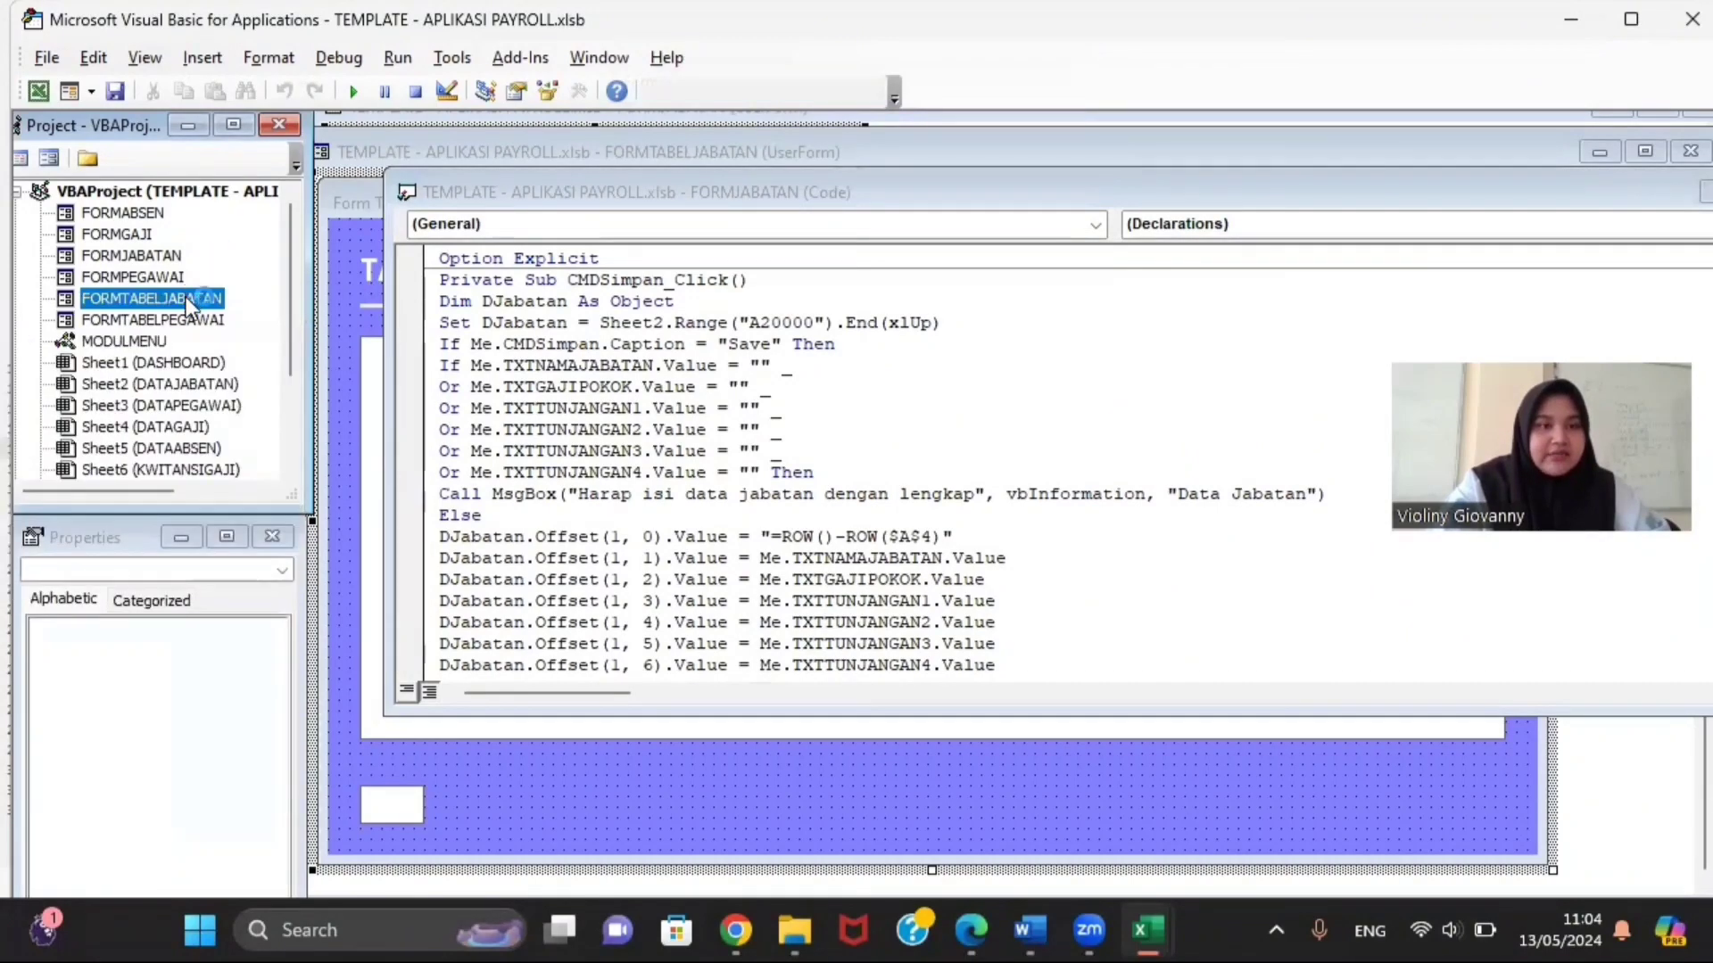
double_click(186, 297)
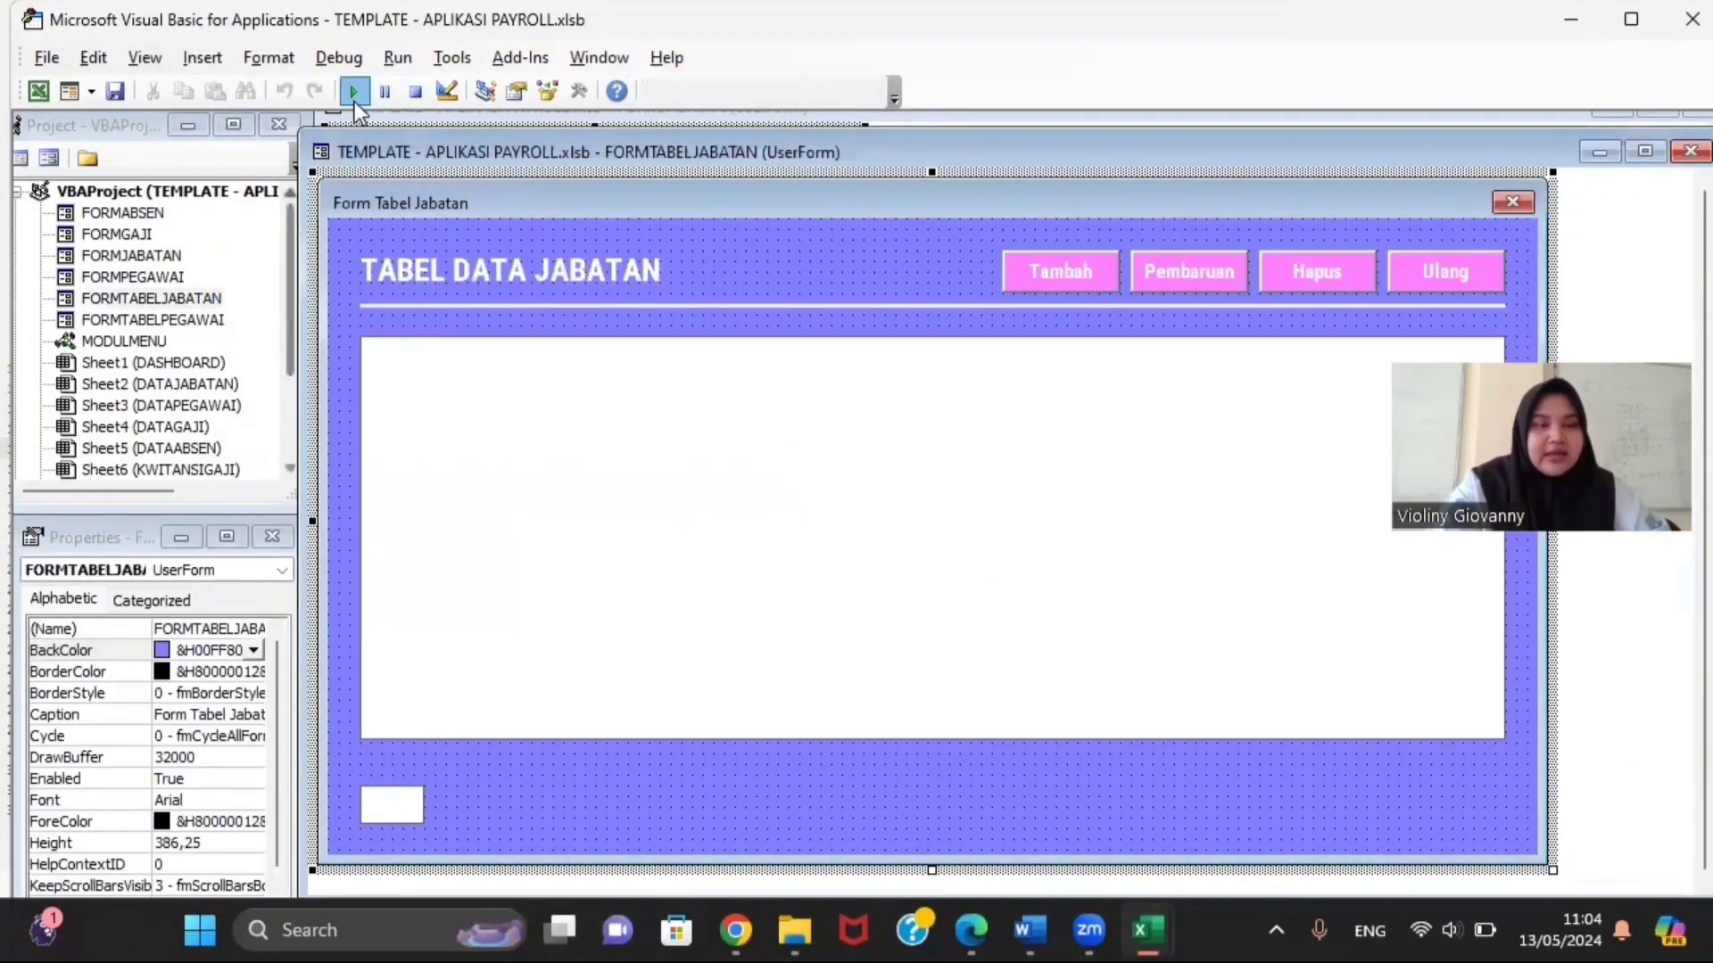
left_click(354, 98)
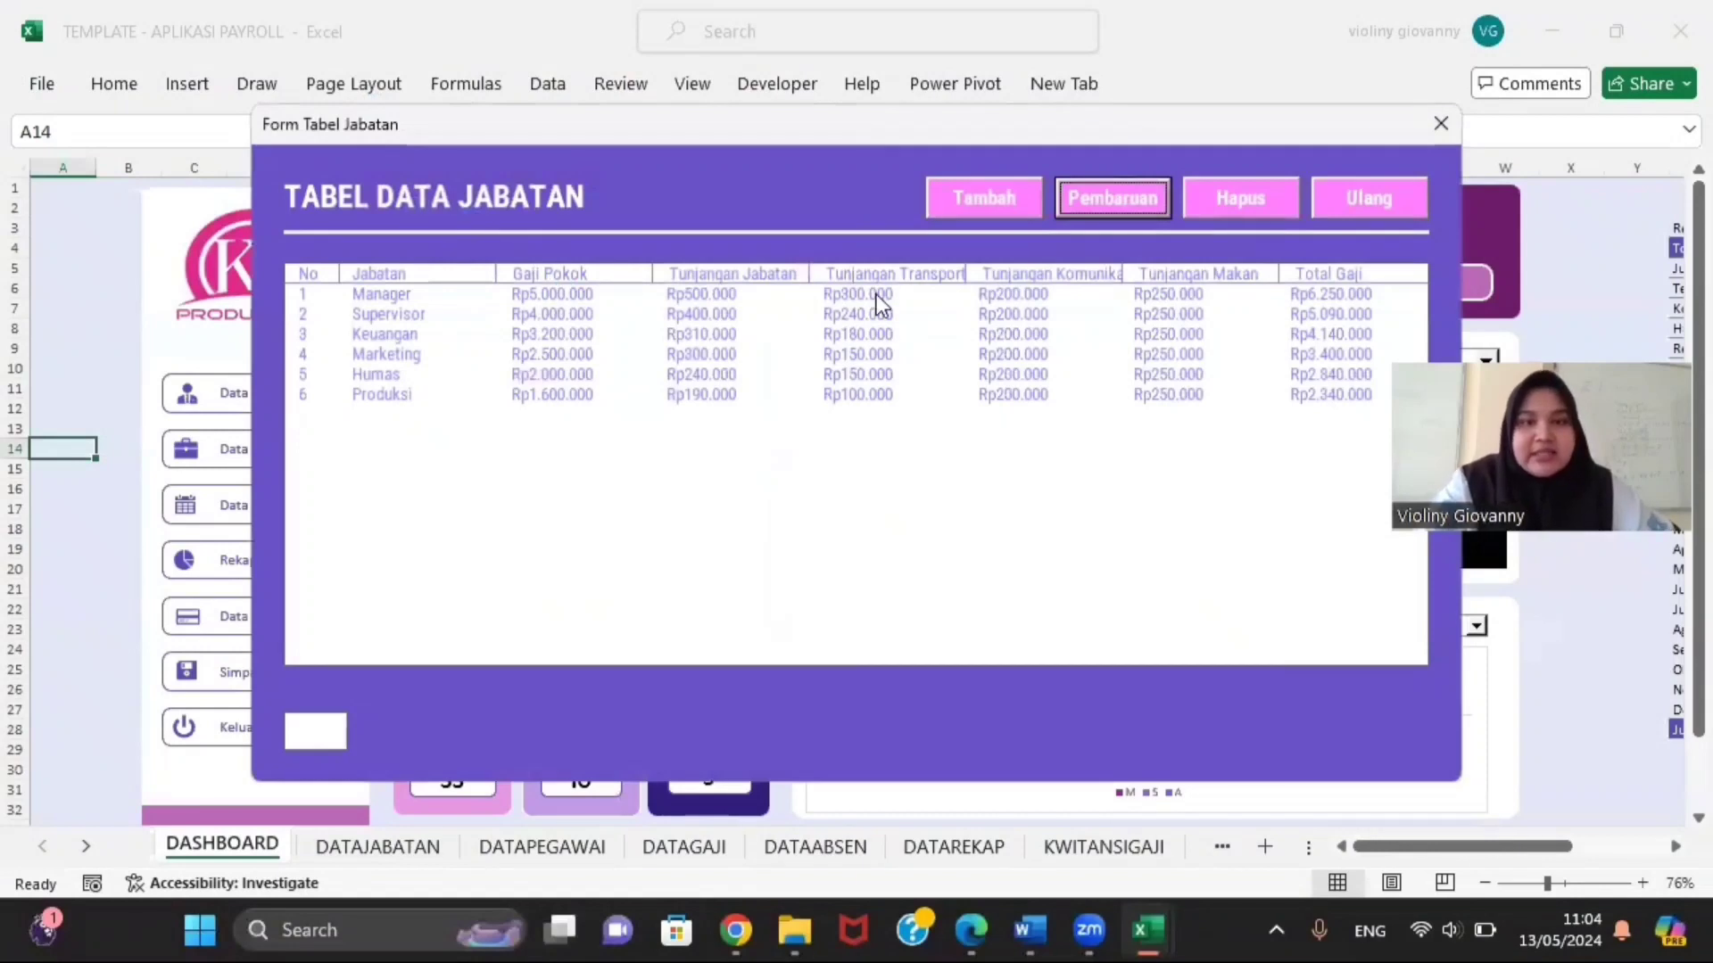
Step: Open a blank Form Data Jabatan with Tambah and put the cursor in Nama Jabatan
left_click(967, 195)
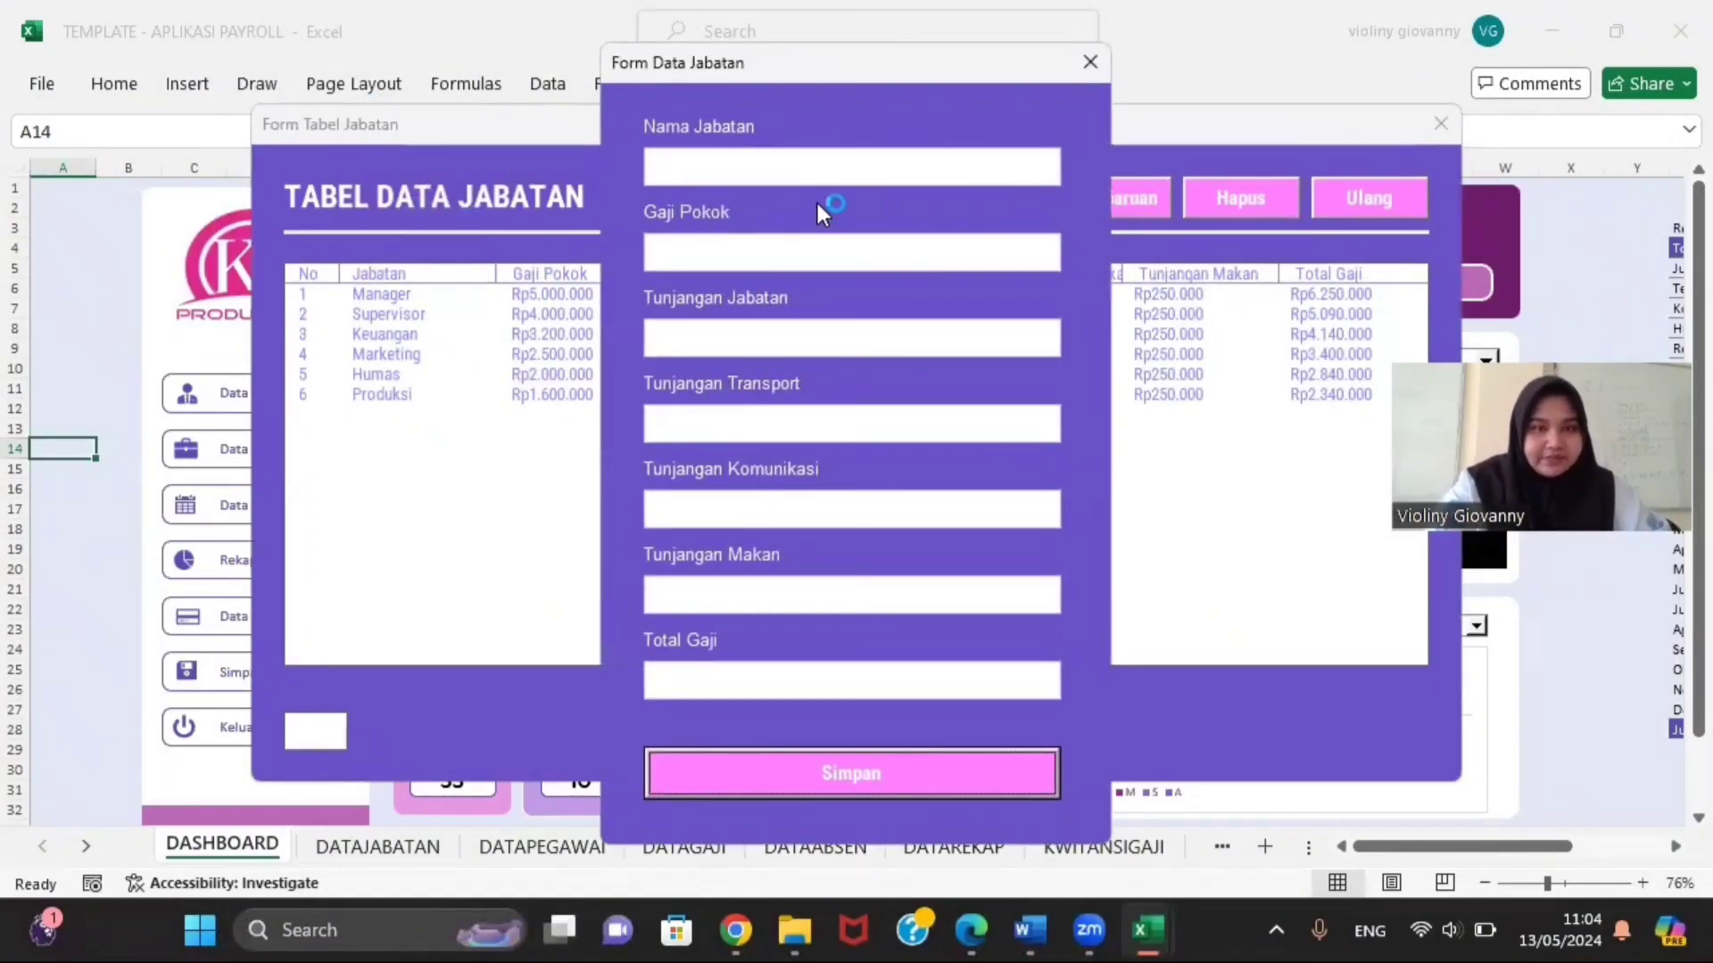
left_click(784, 165)
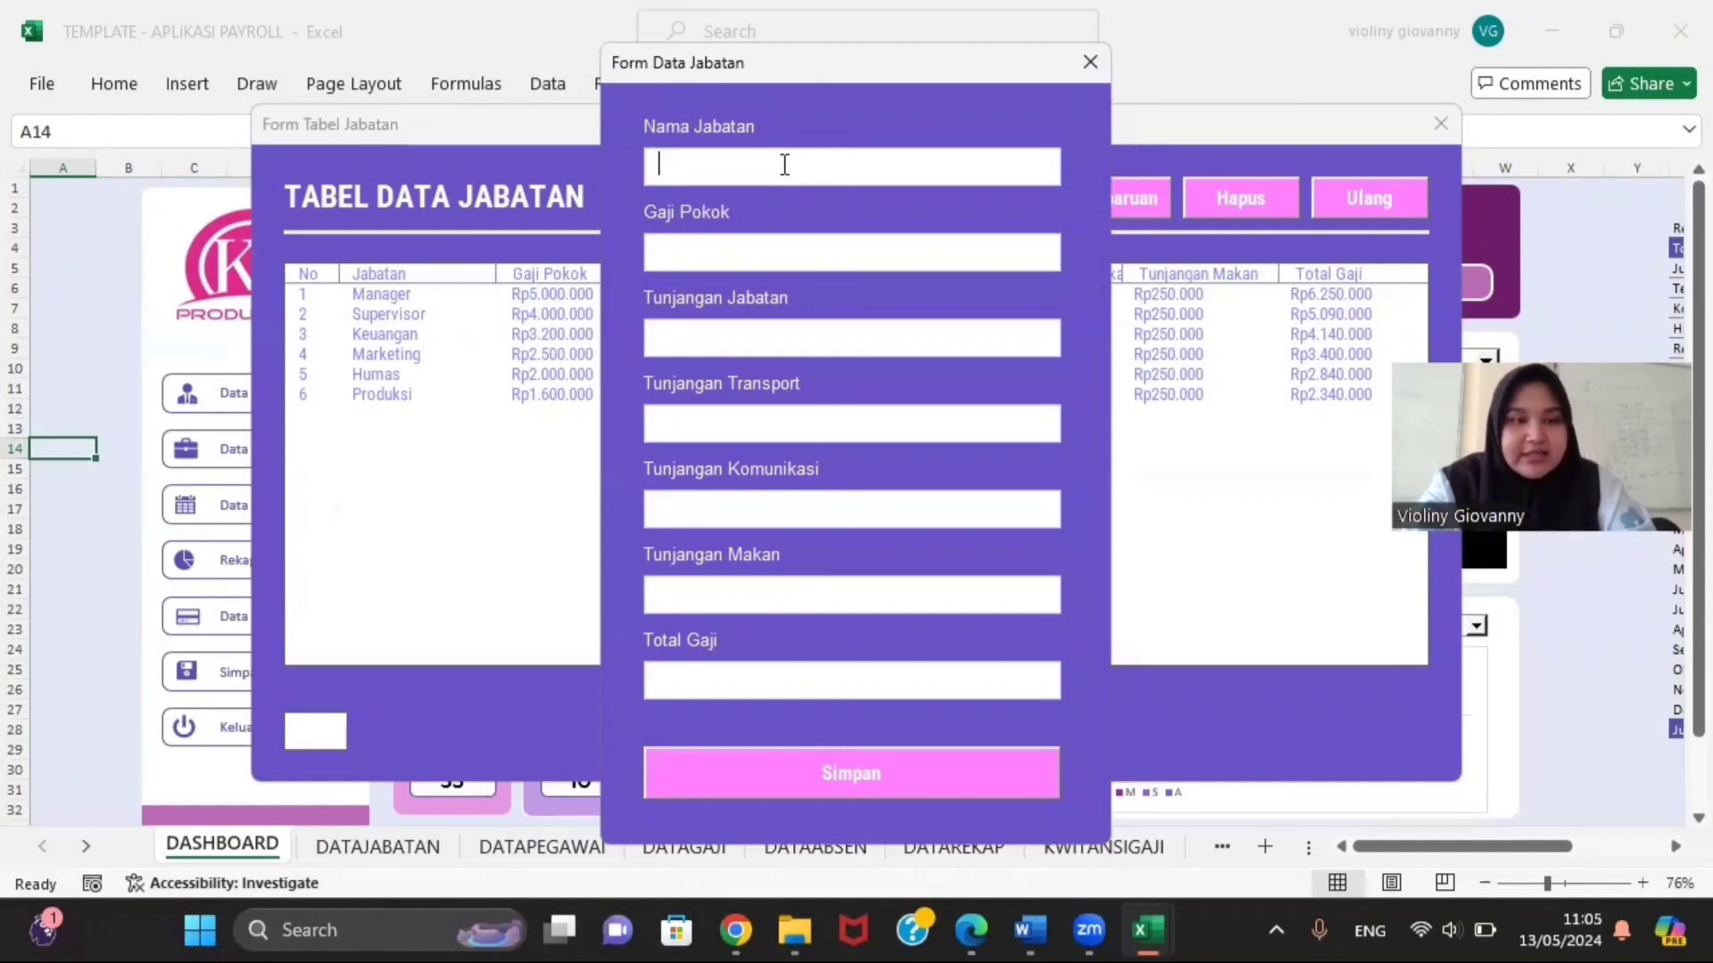
Step: Enter Supervisor, Gaji Pokok 5000000, and allowances 200000, 150000, 100000 and 150000
type("Super")
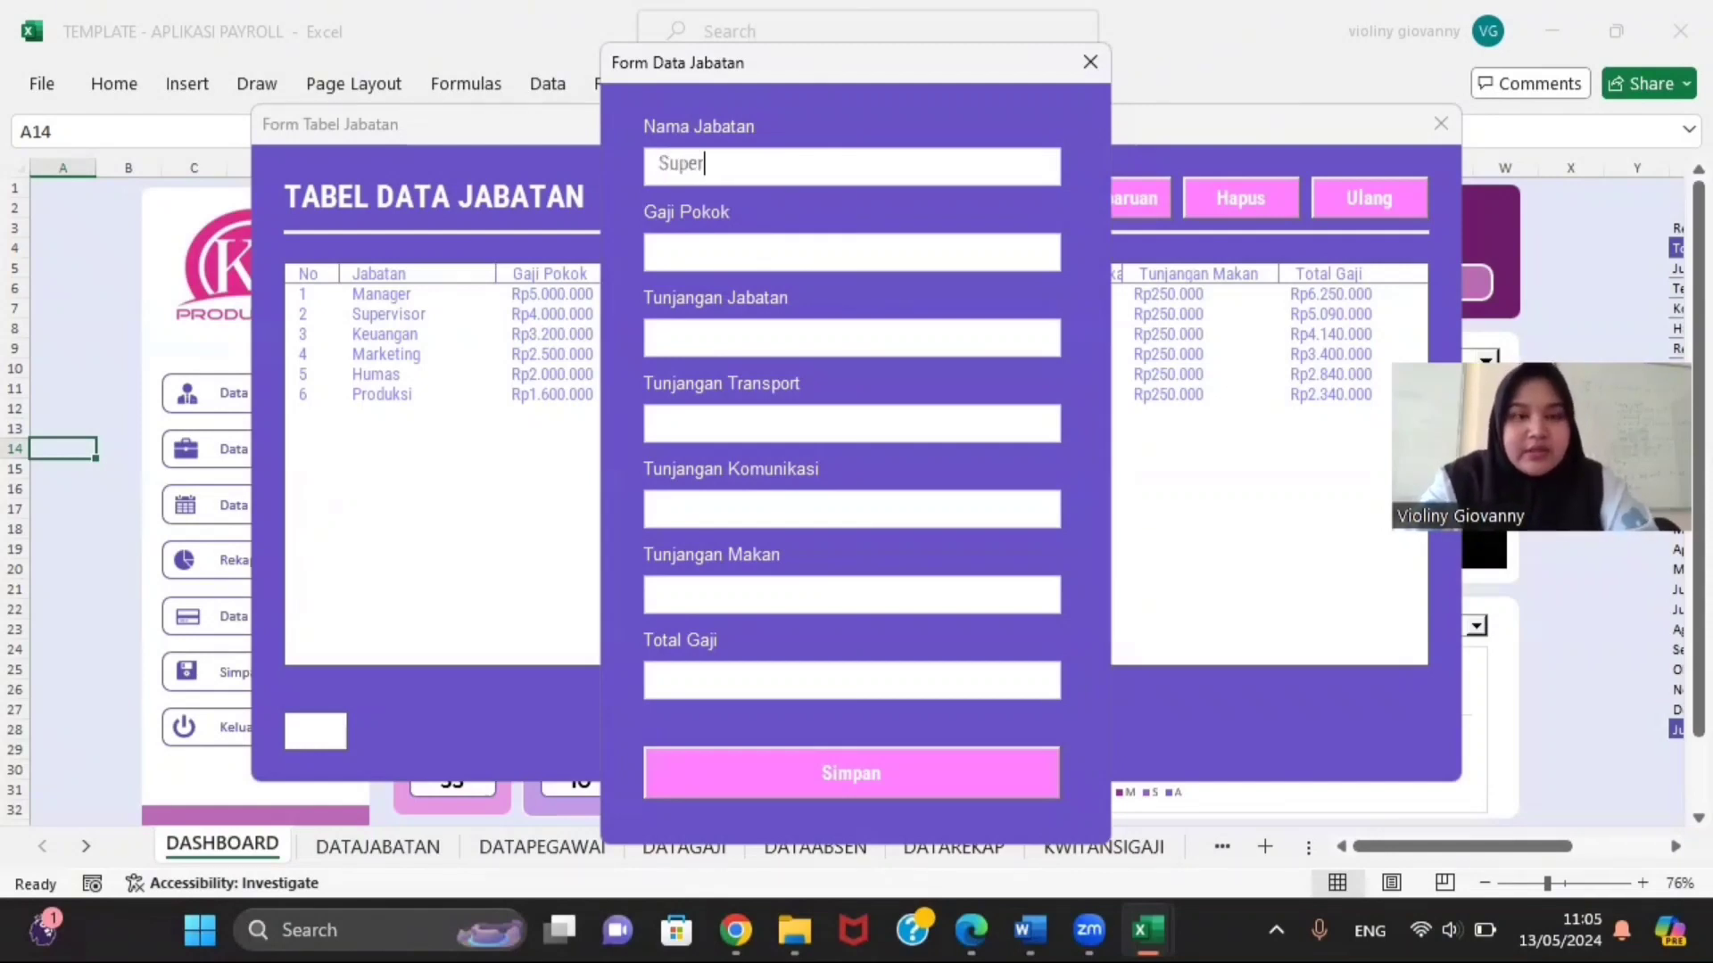
type("visor")
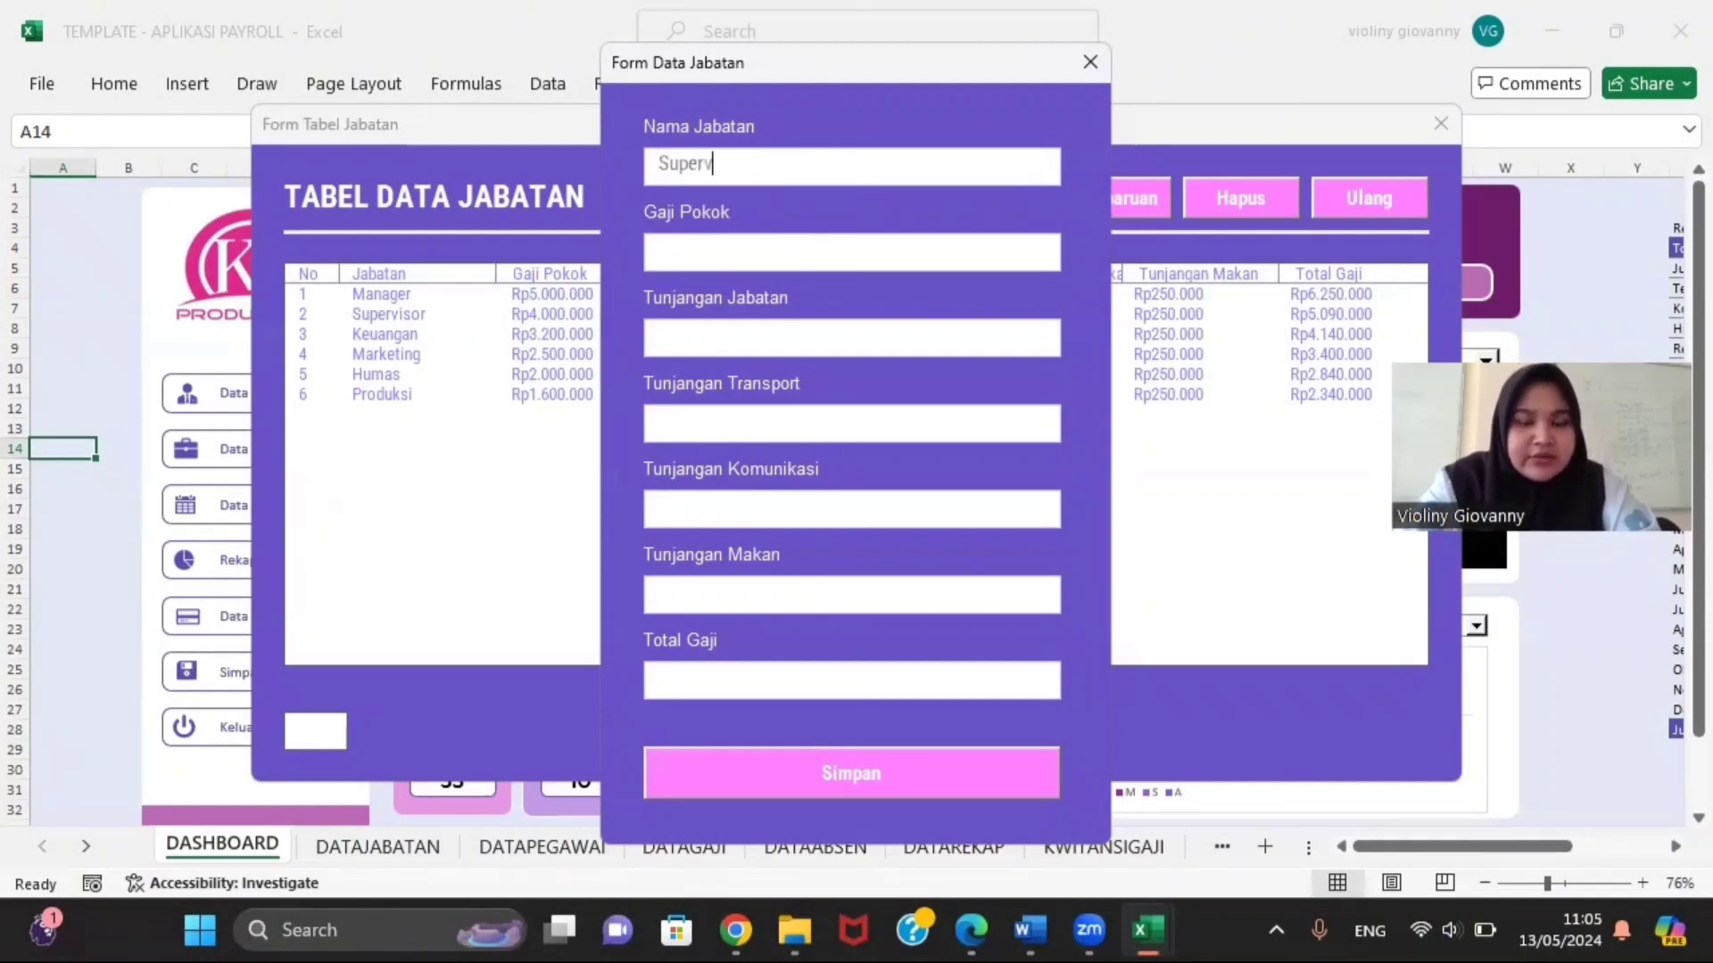
left_click(747, 245)
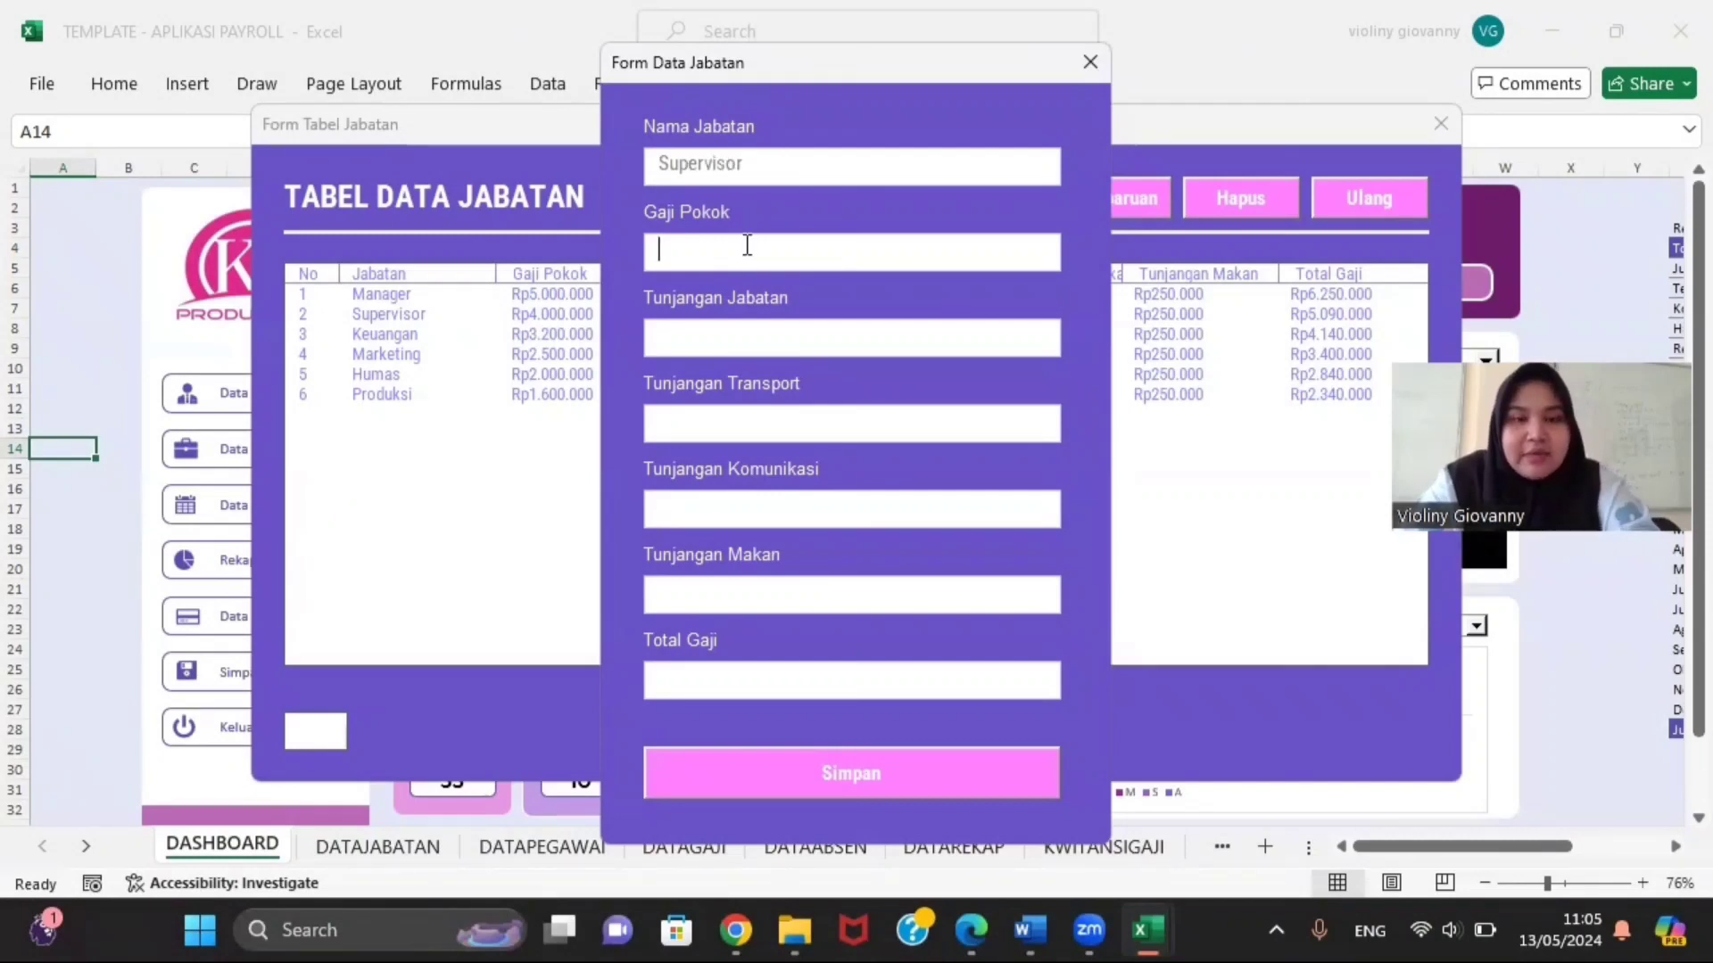
type("5")
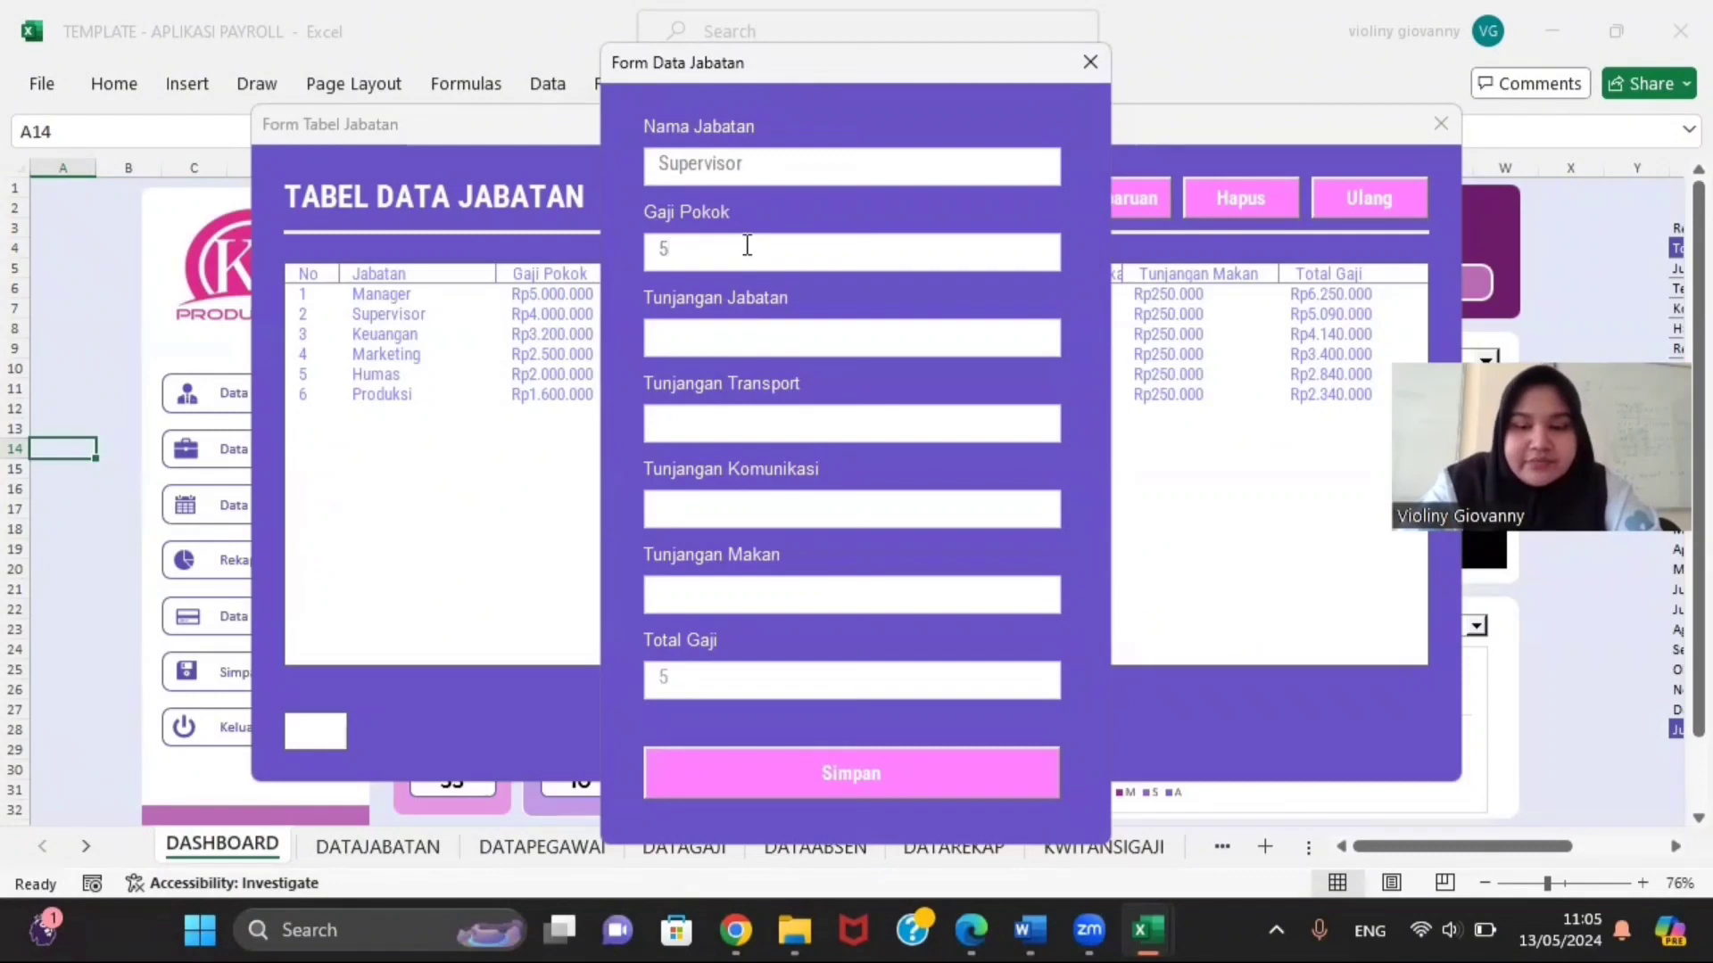
type("000")
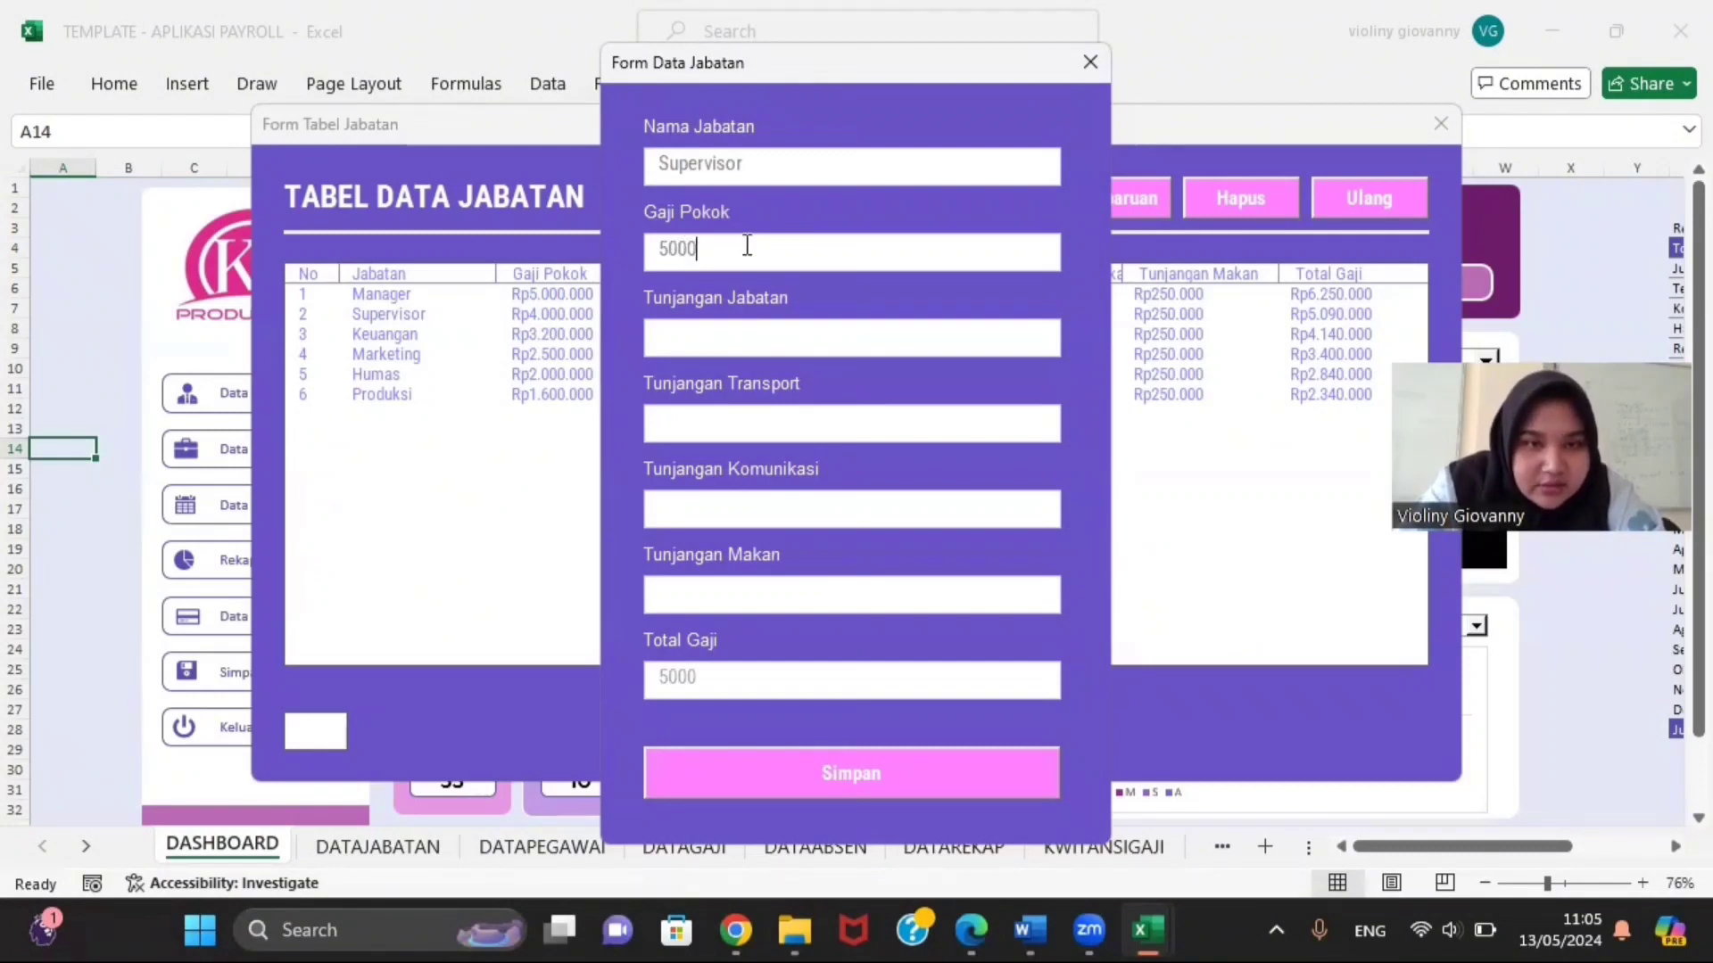
type("000")
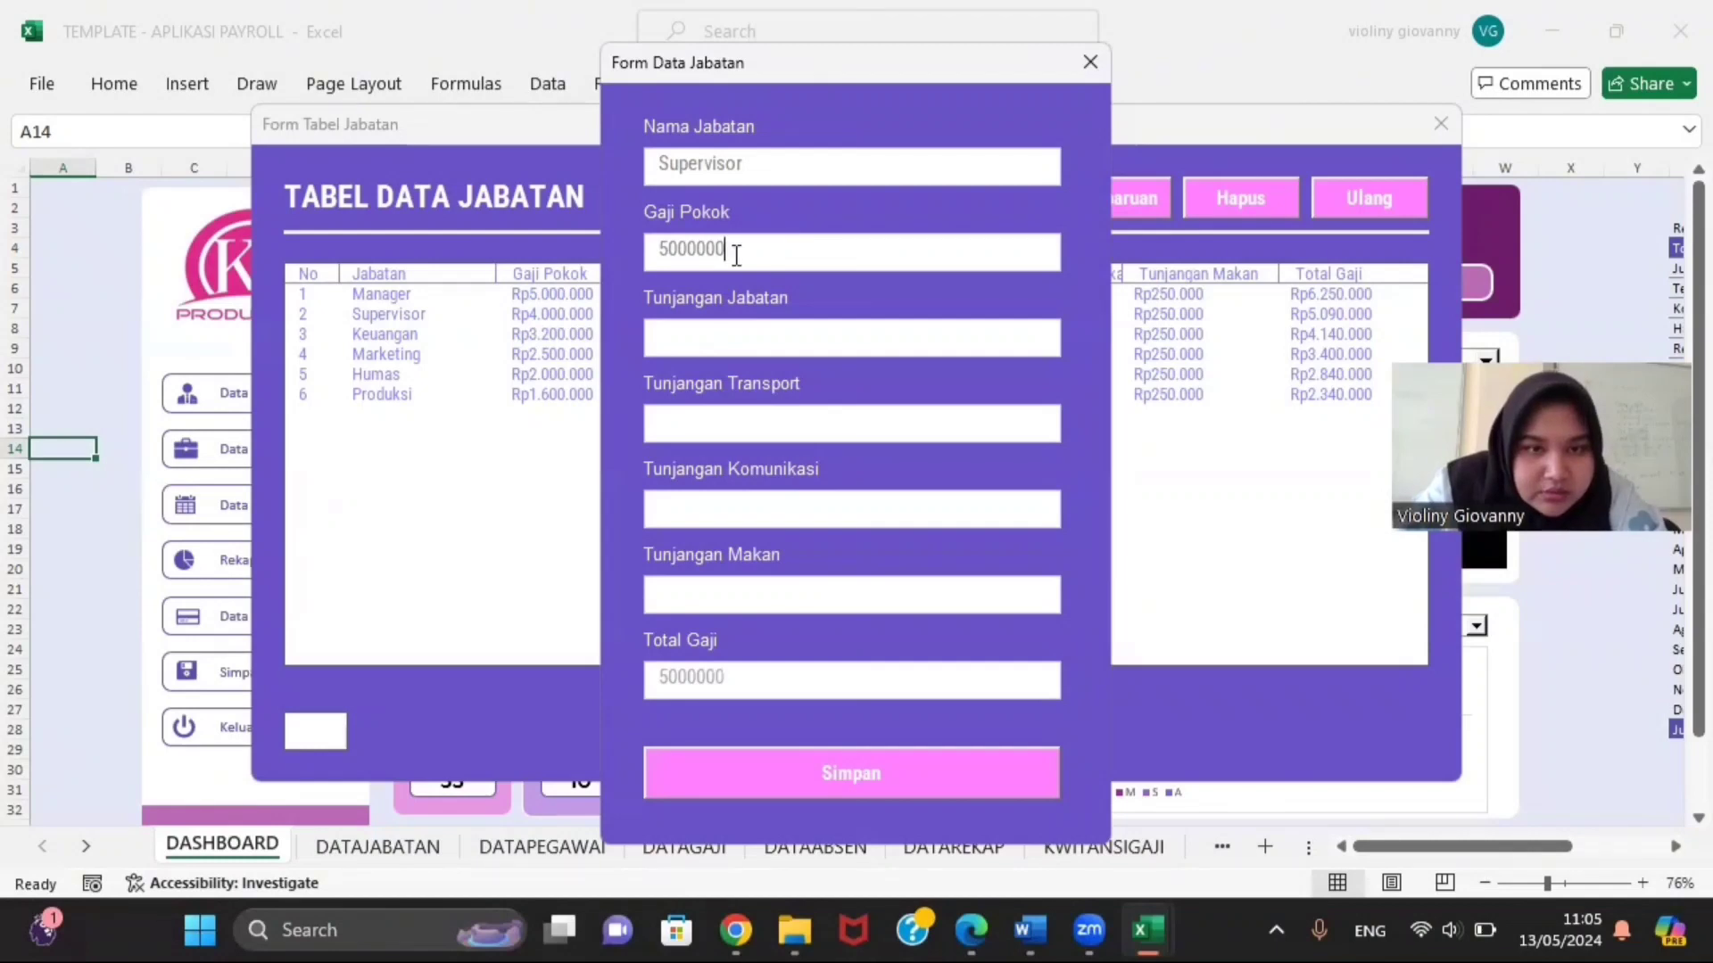
left_click(744, 331)
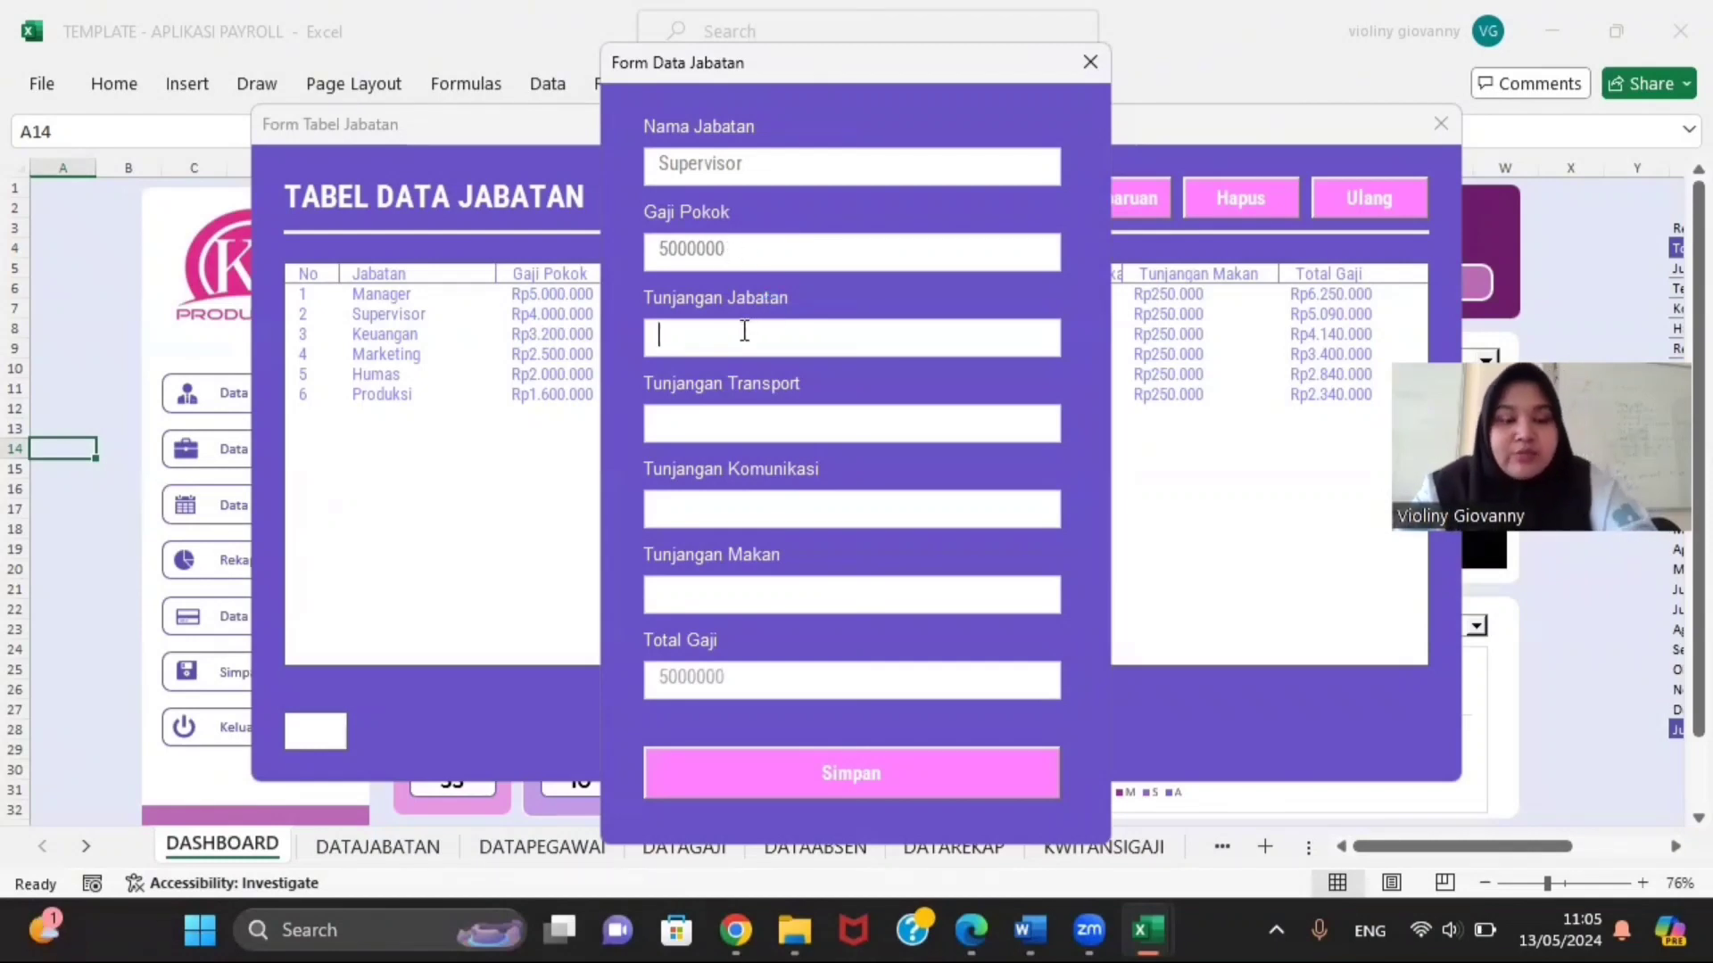
type("2000")
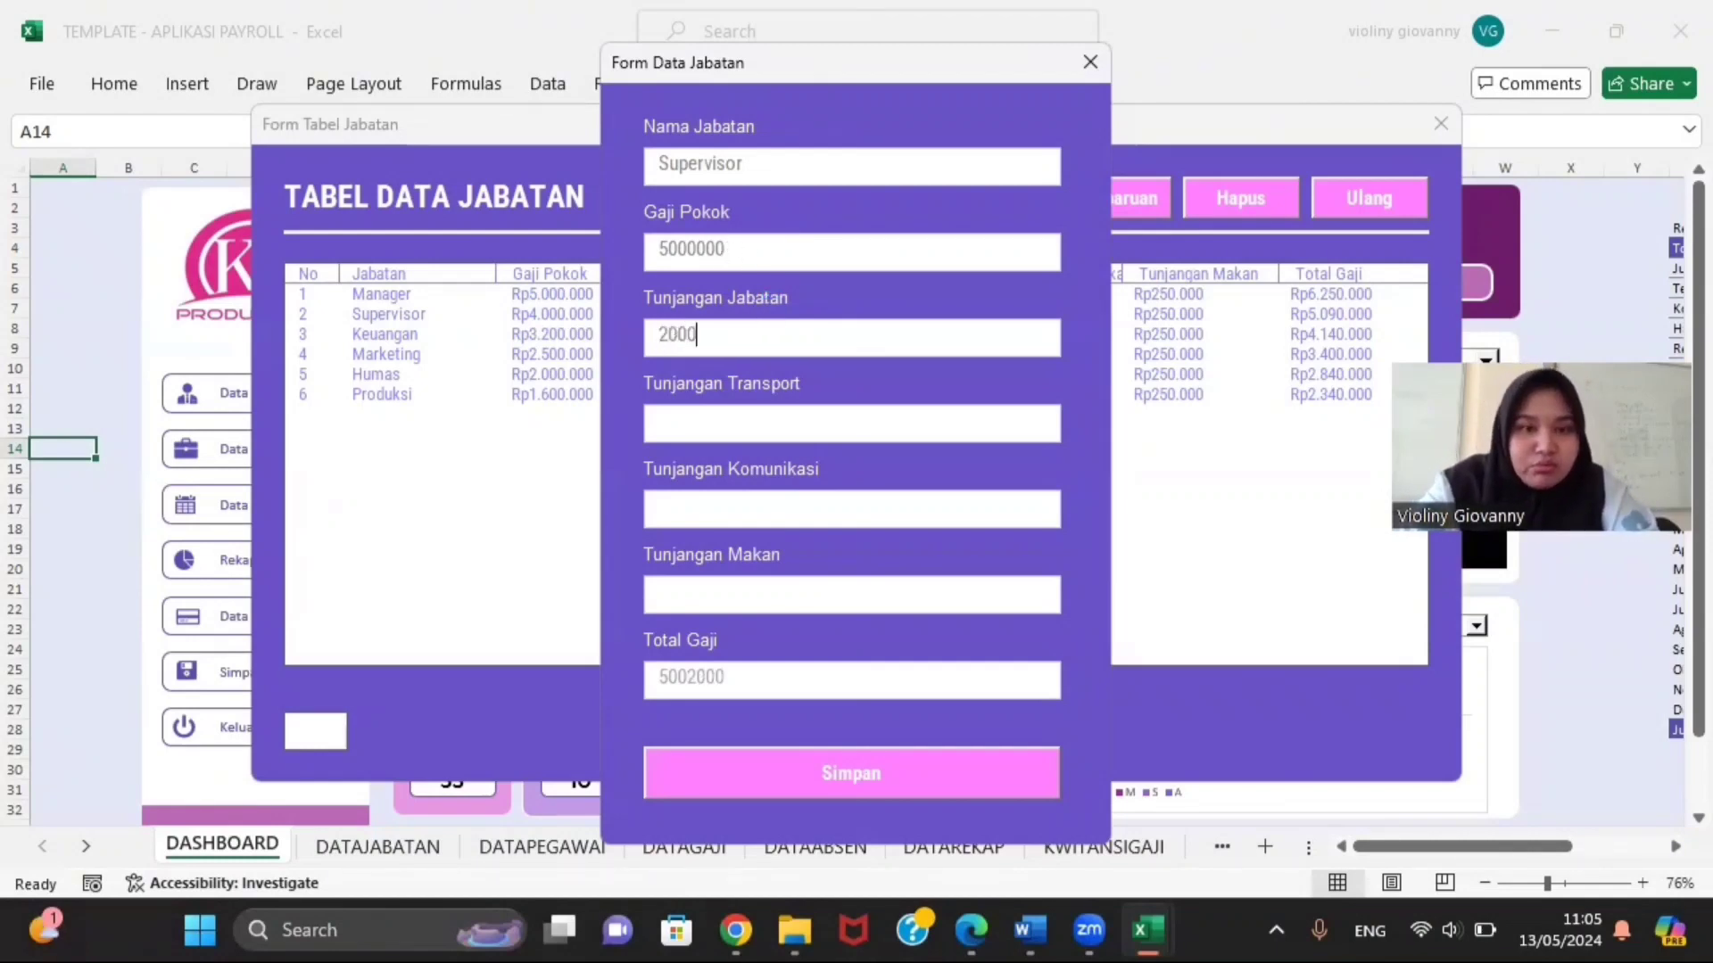
type("0")
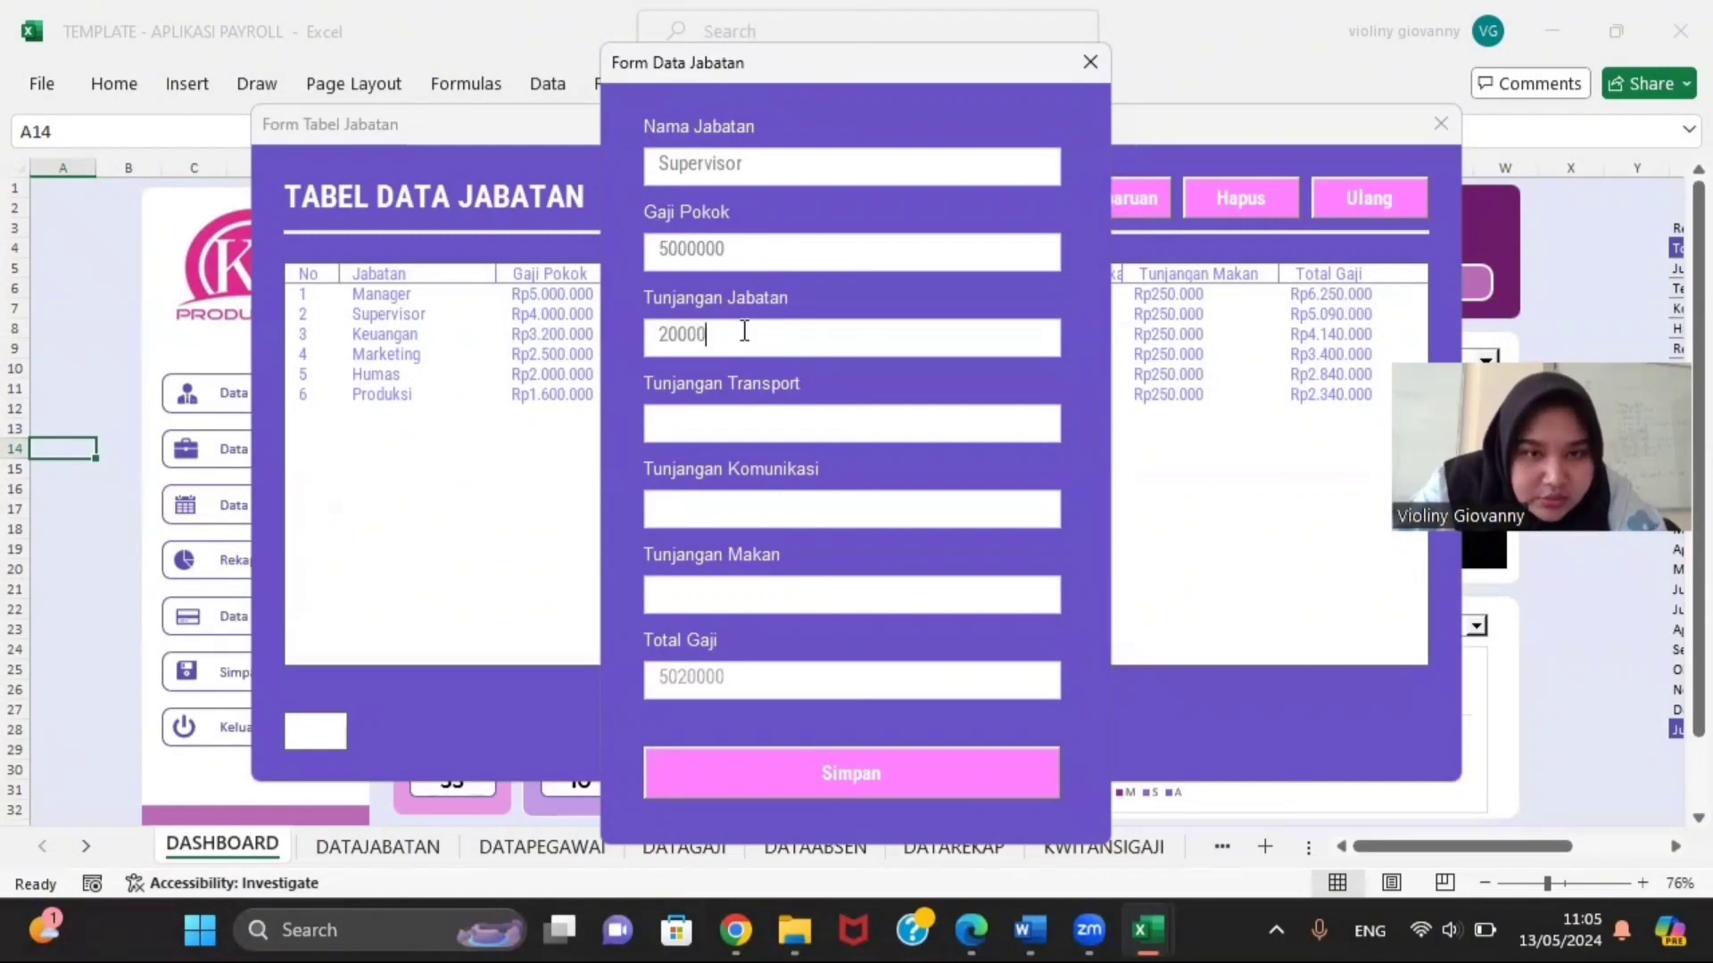
type("0")
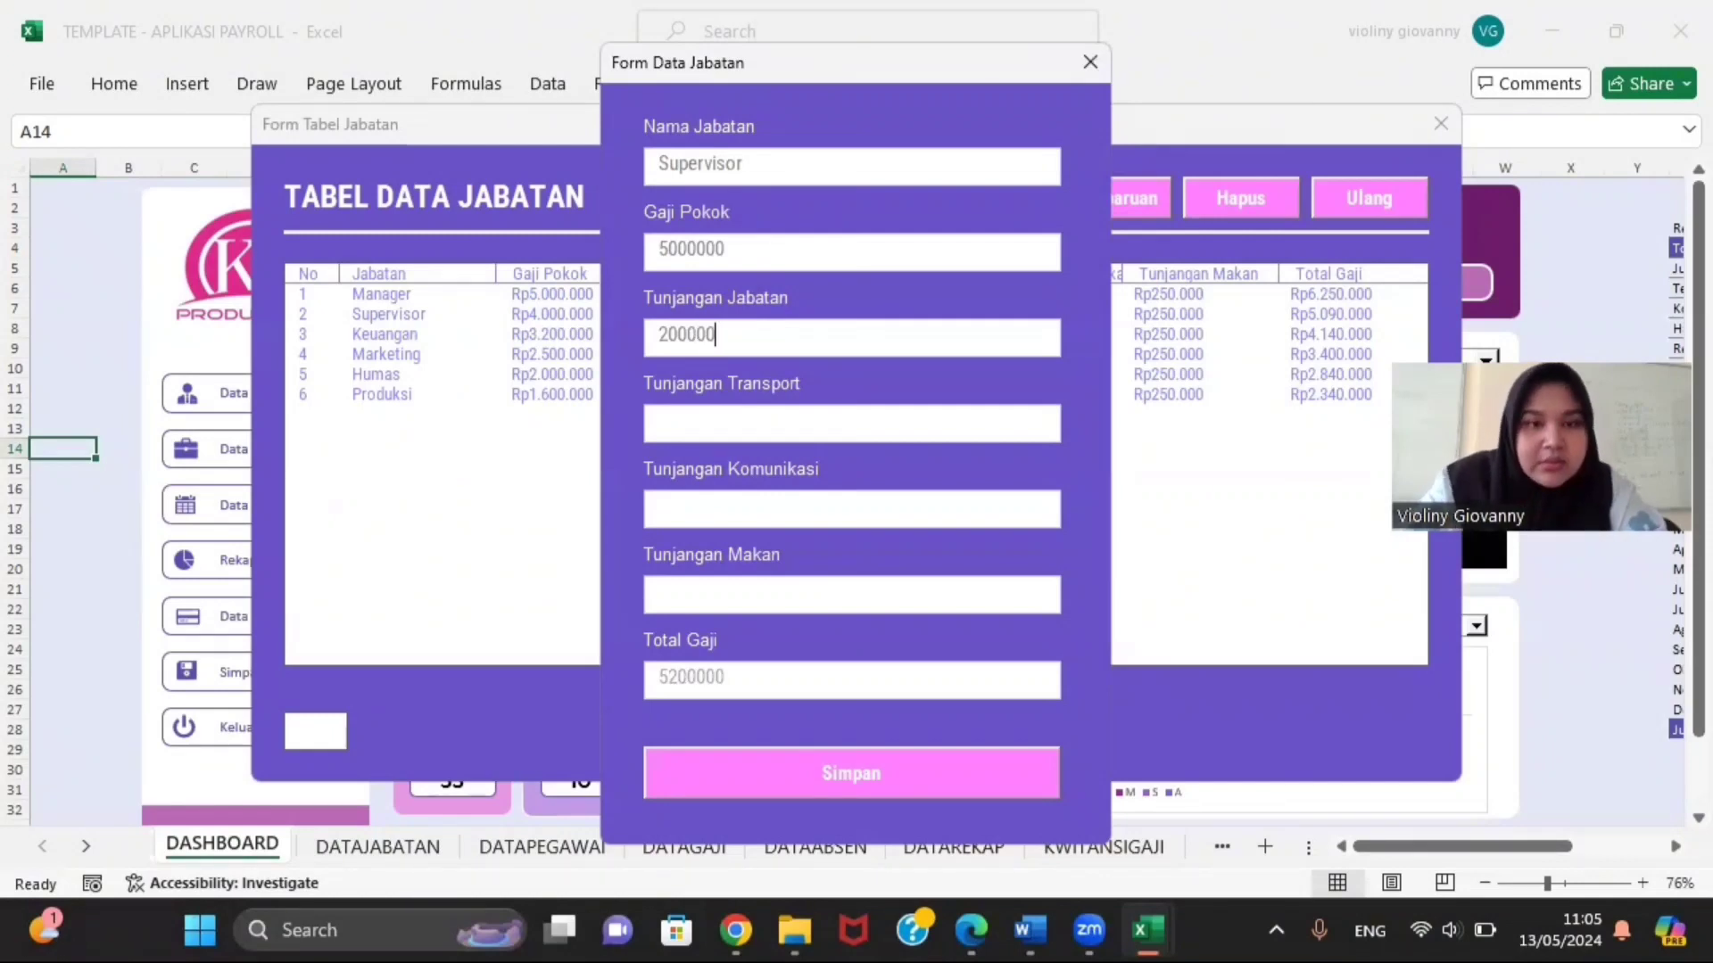
left_click(737, 422)
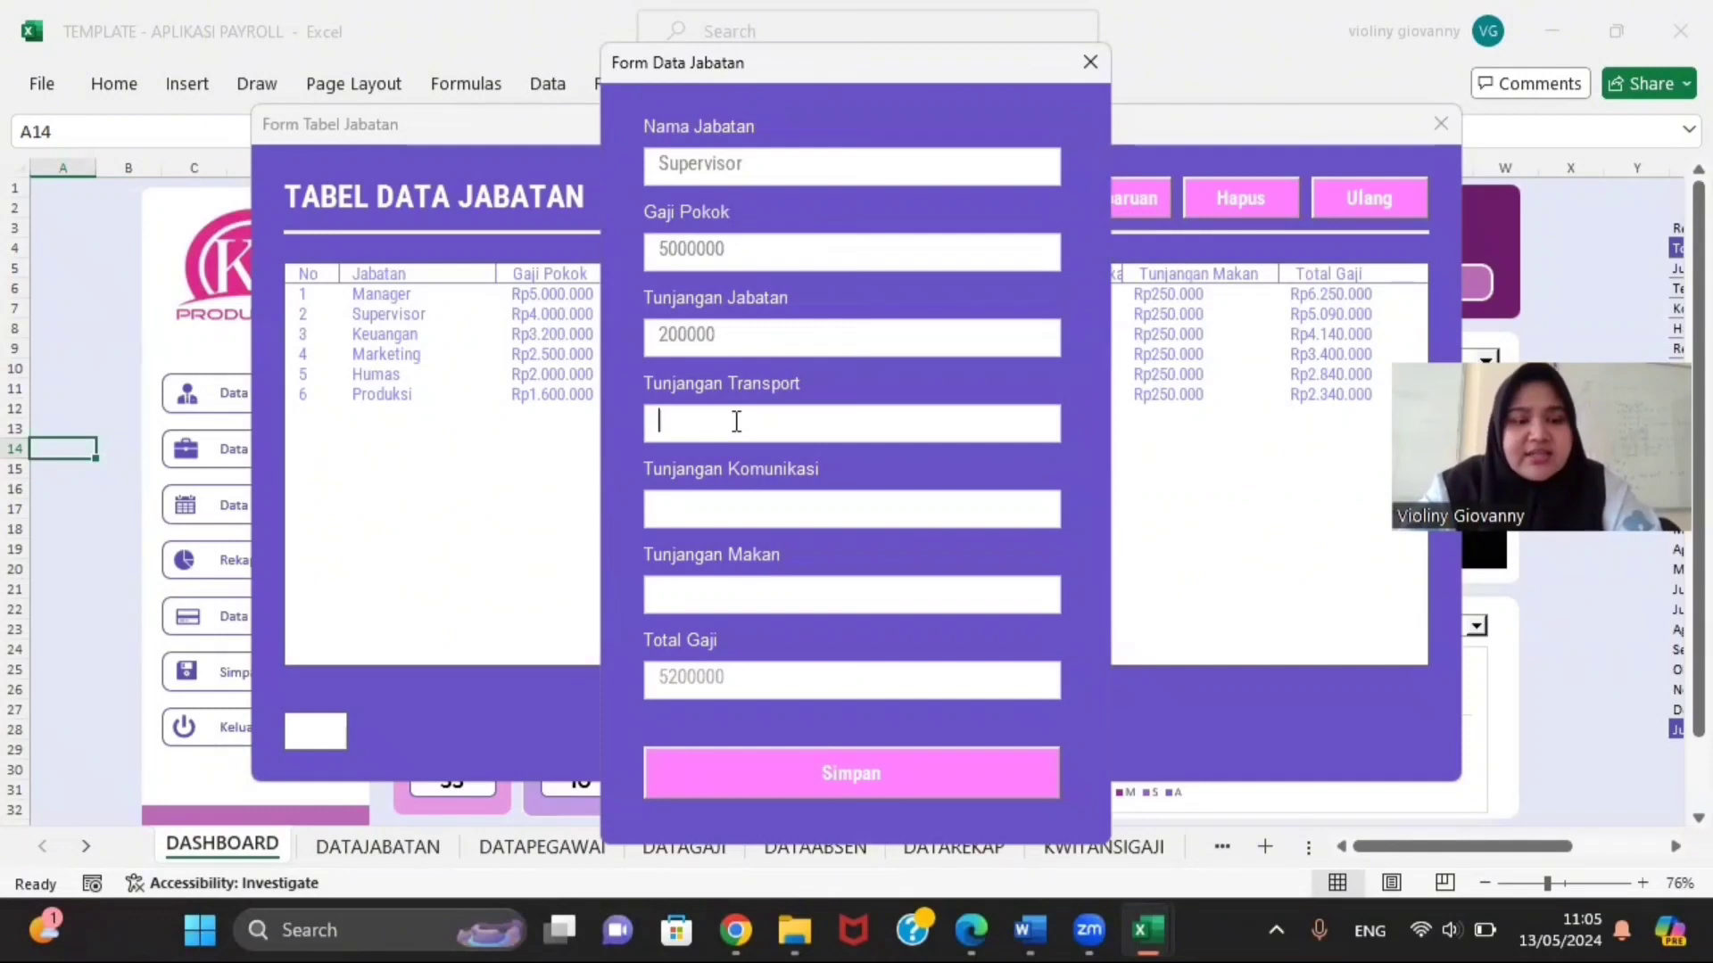
type("150")
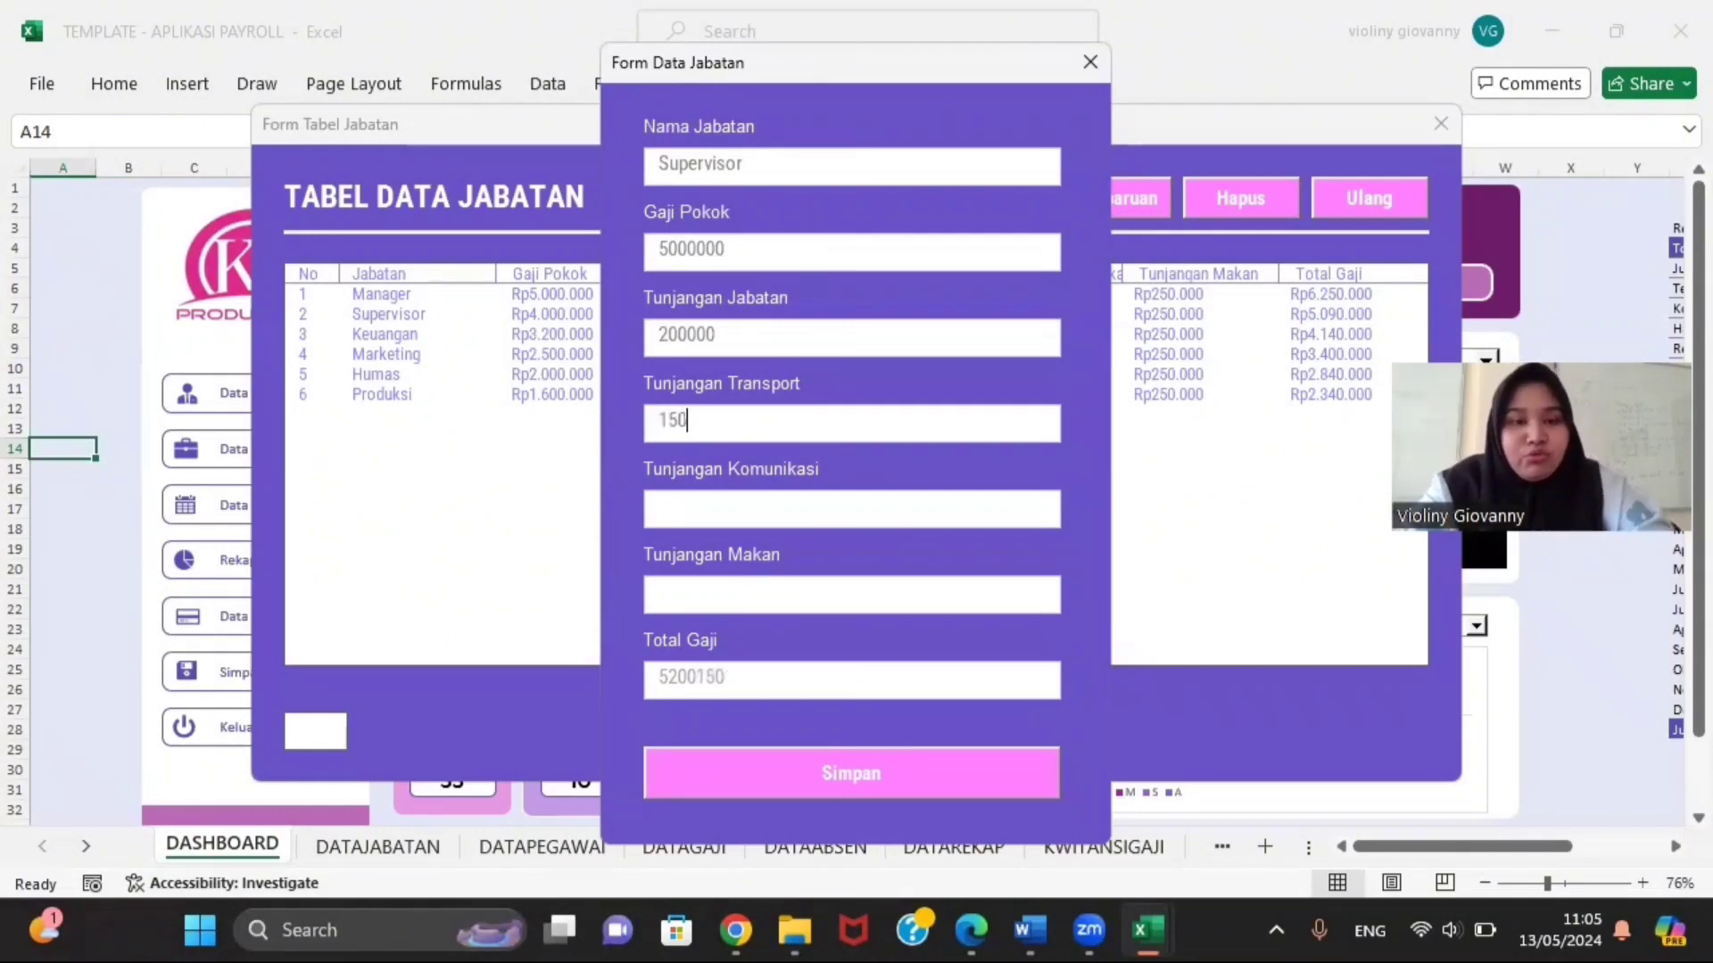
type("000")
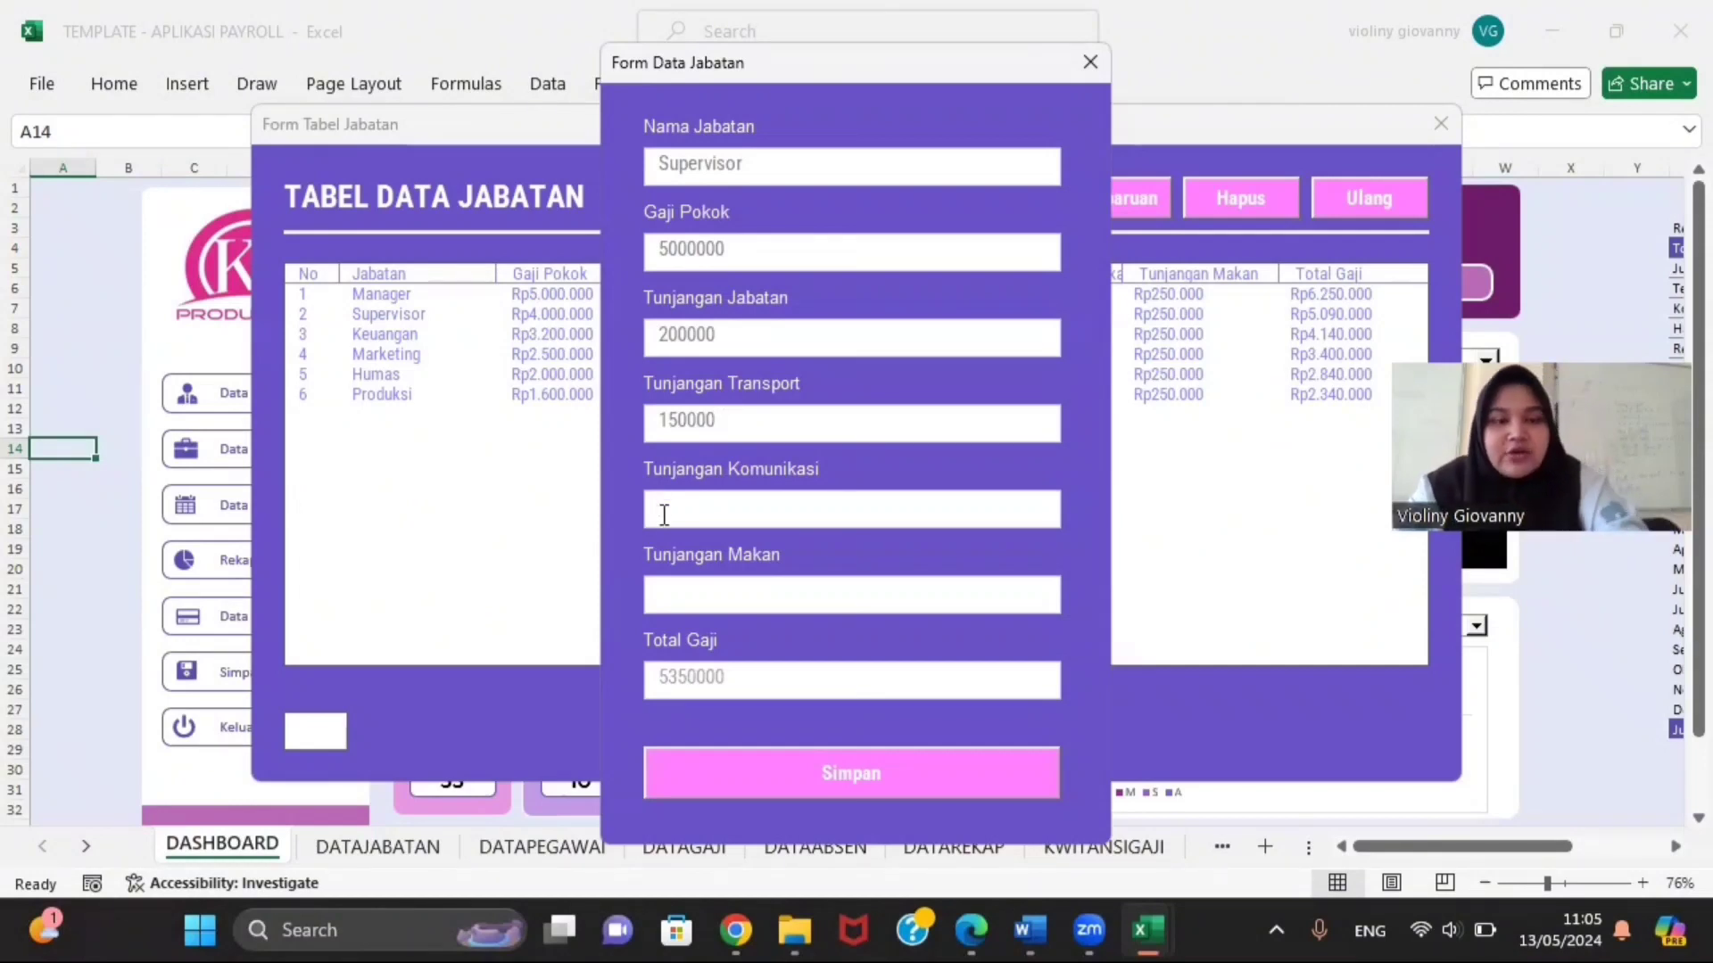
type("1000")
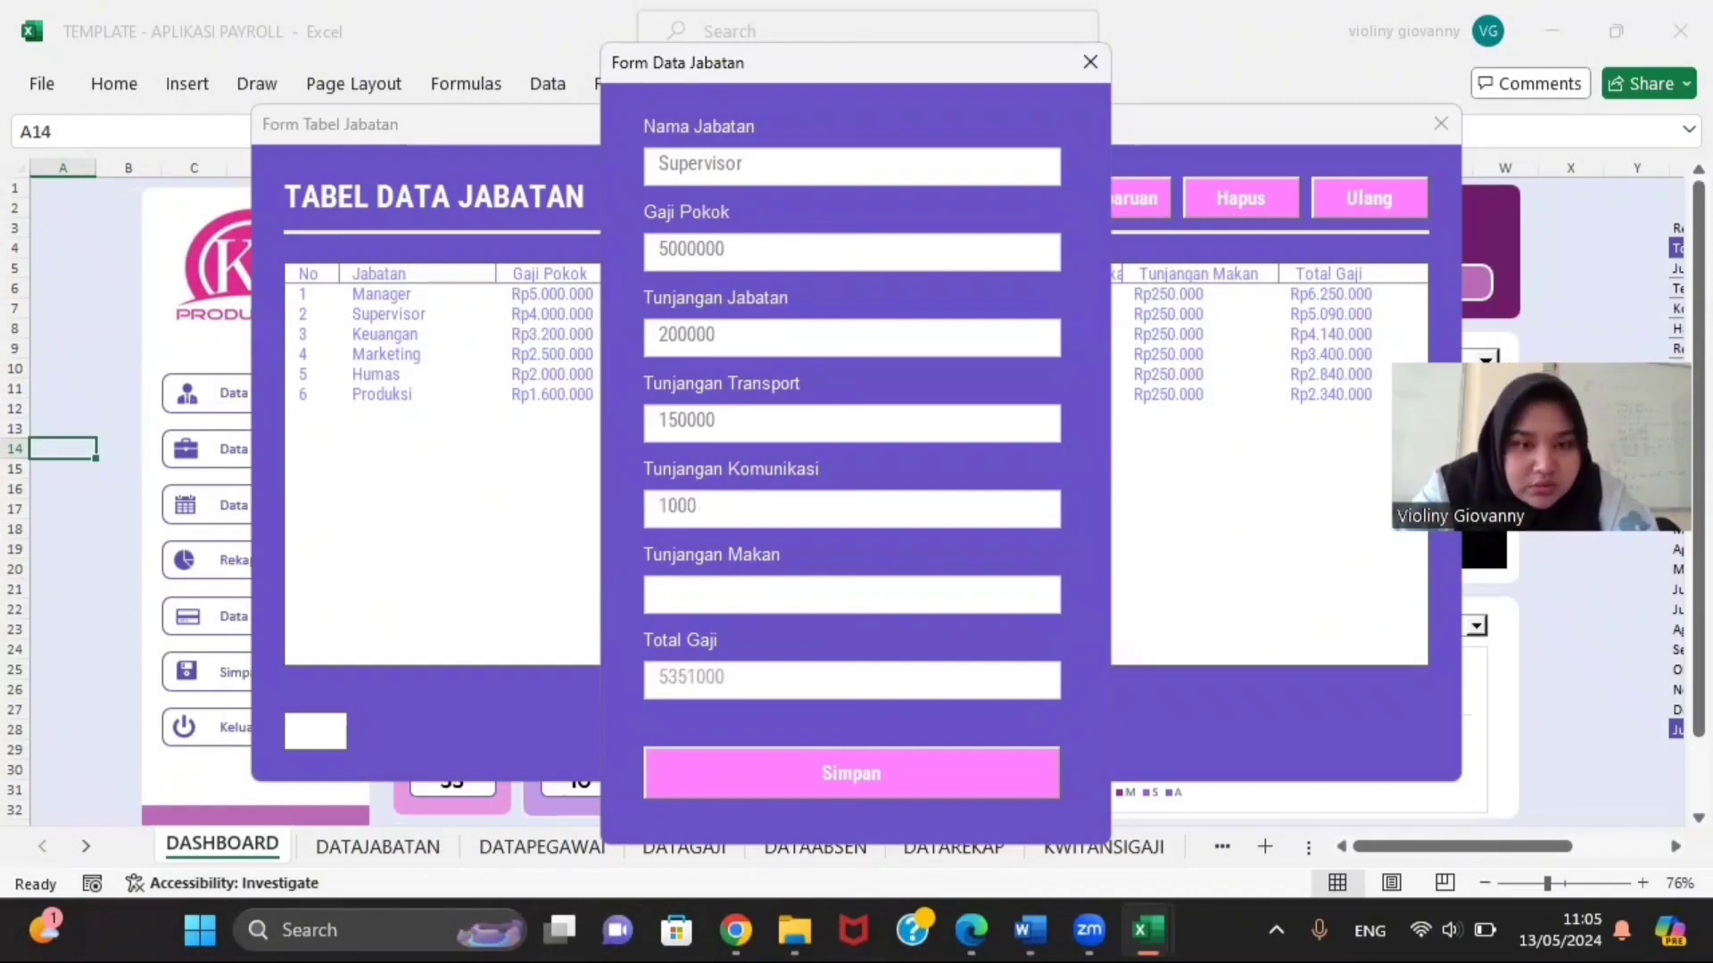
type("00")
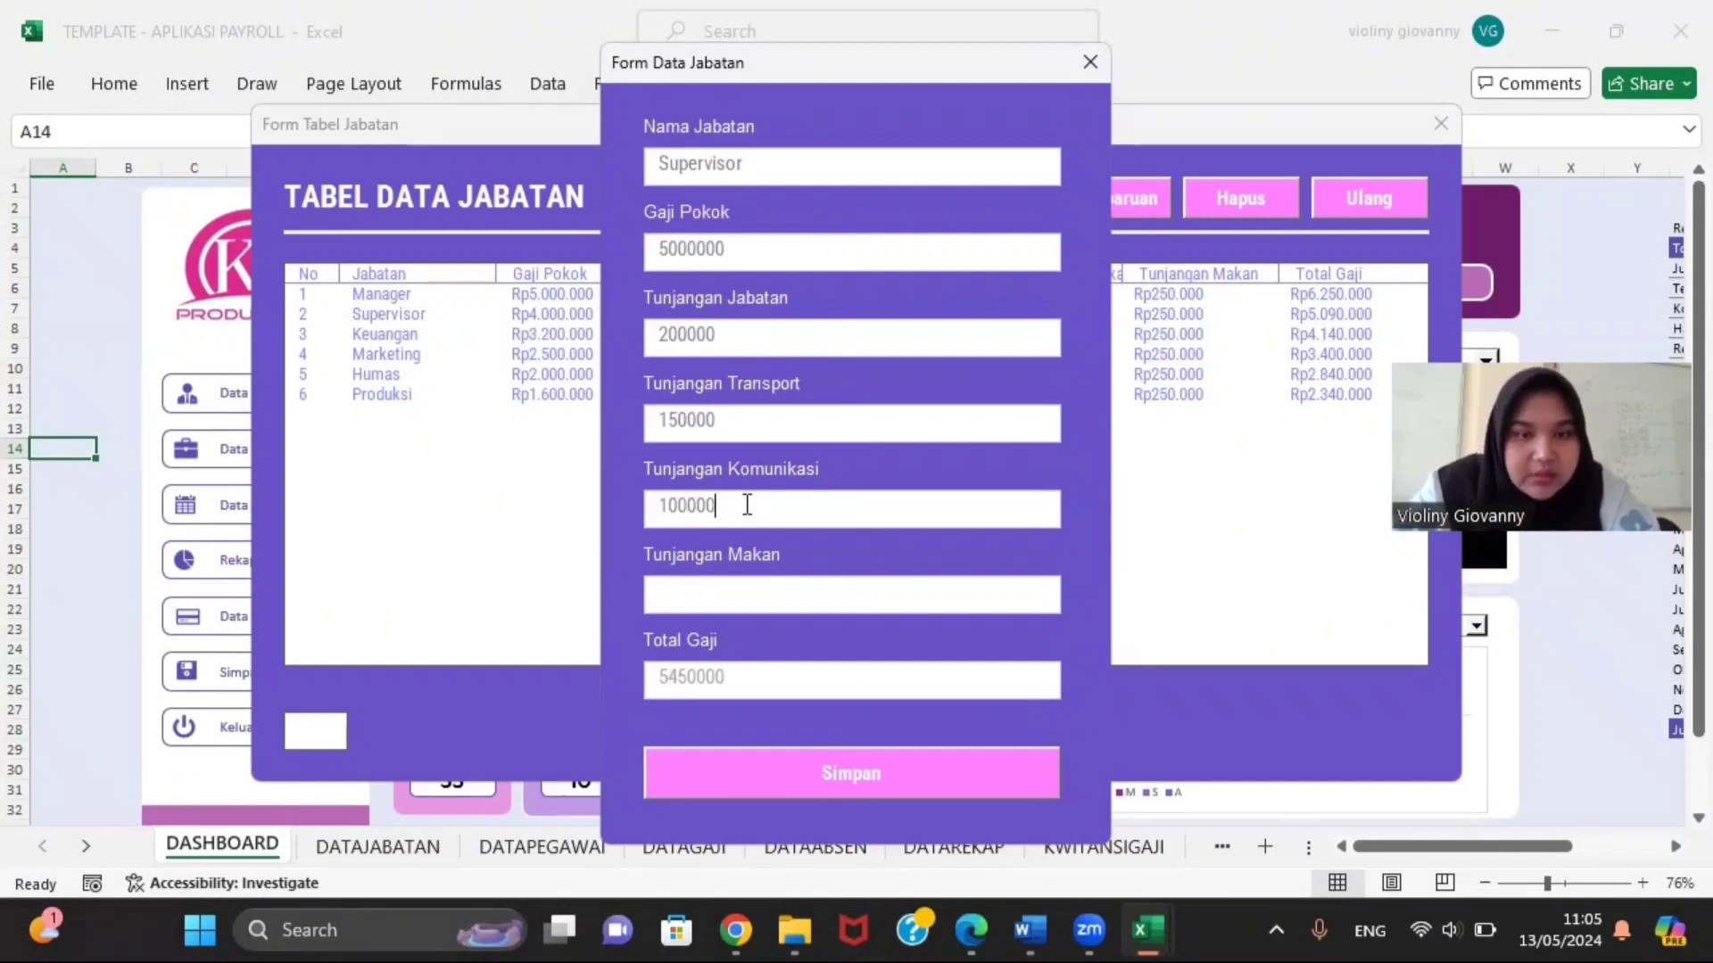
left_click(750, 591)
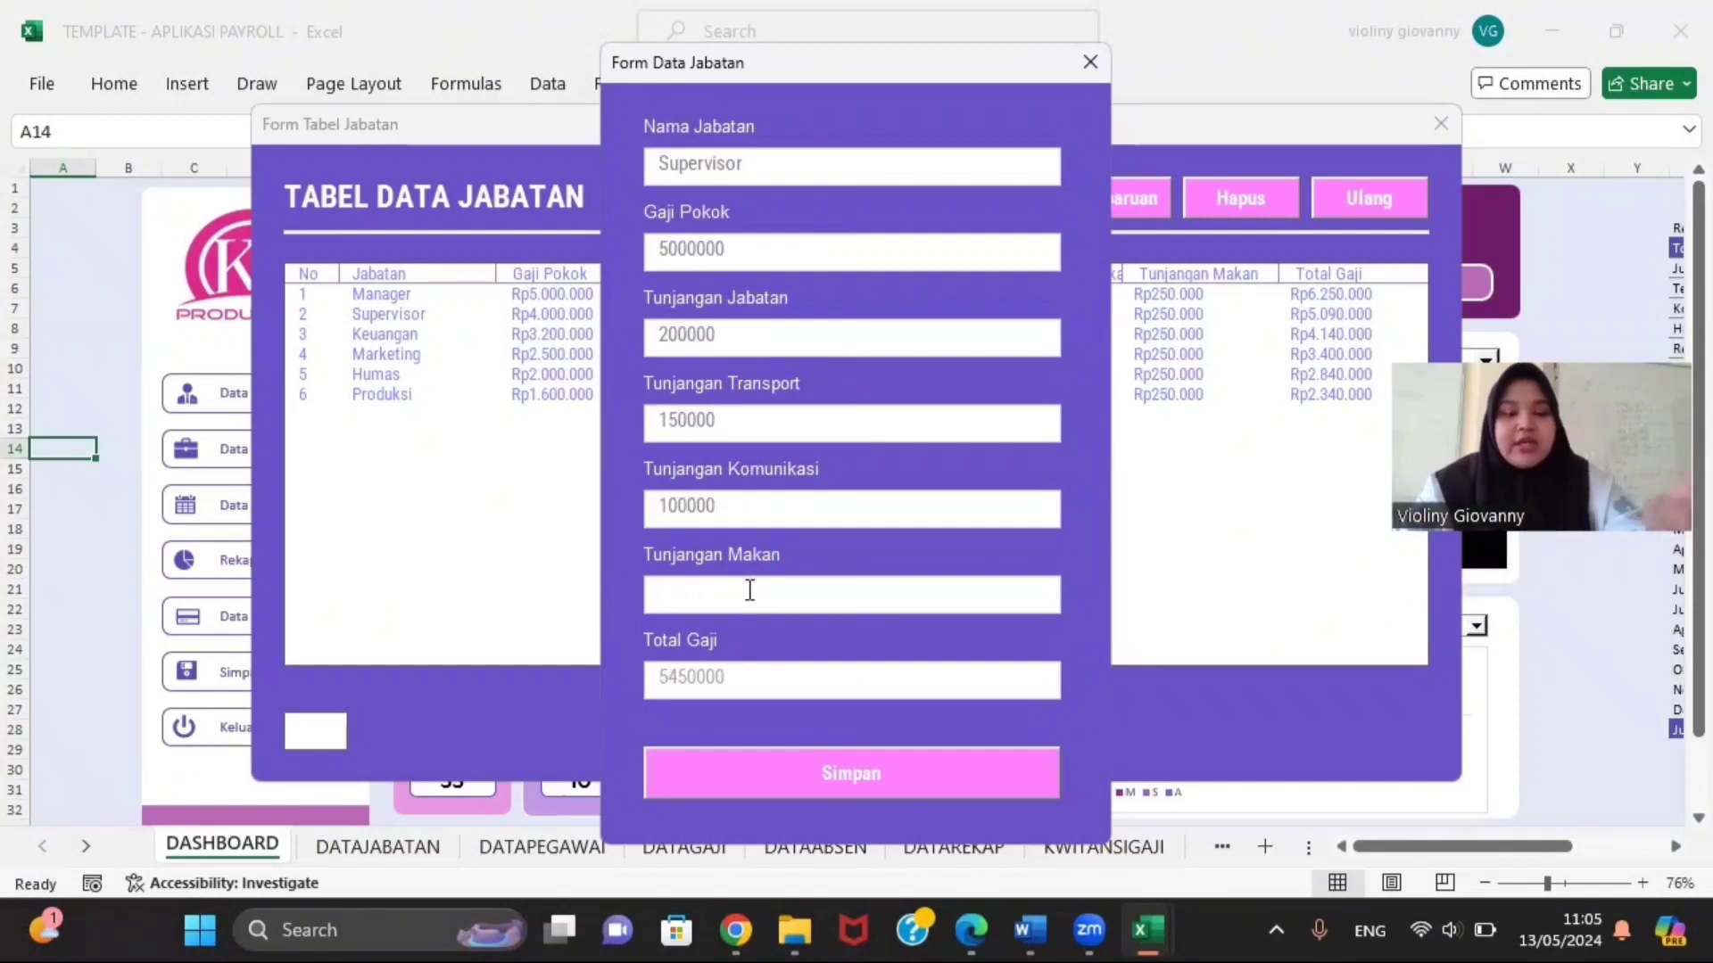
type("1")
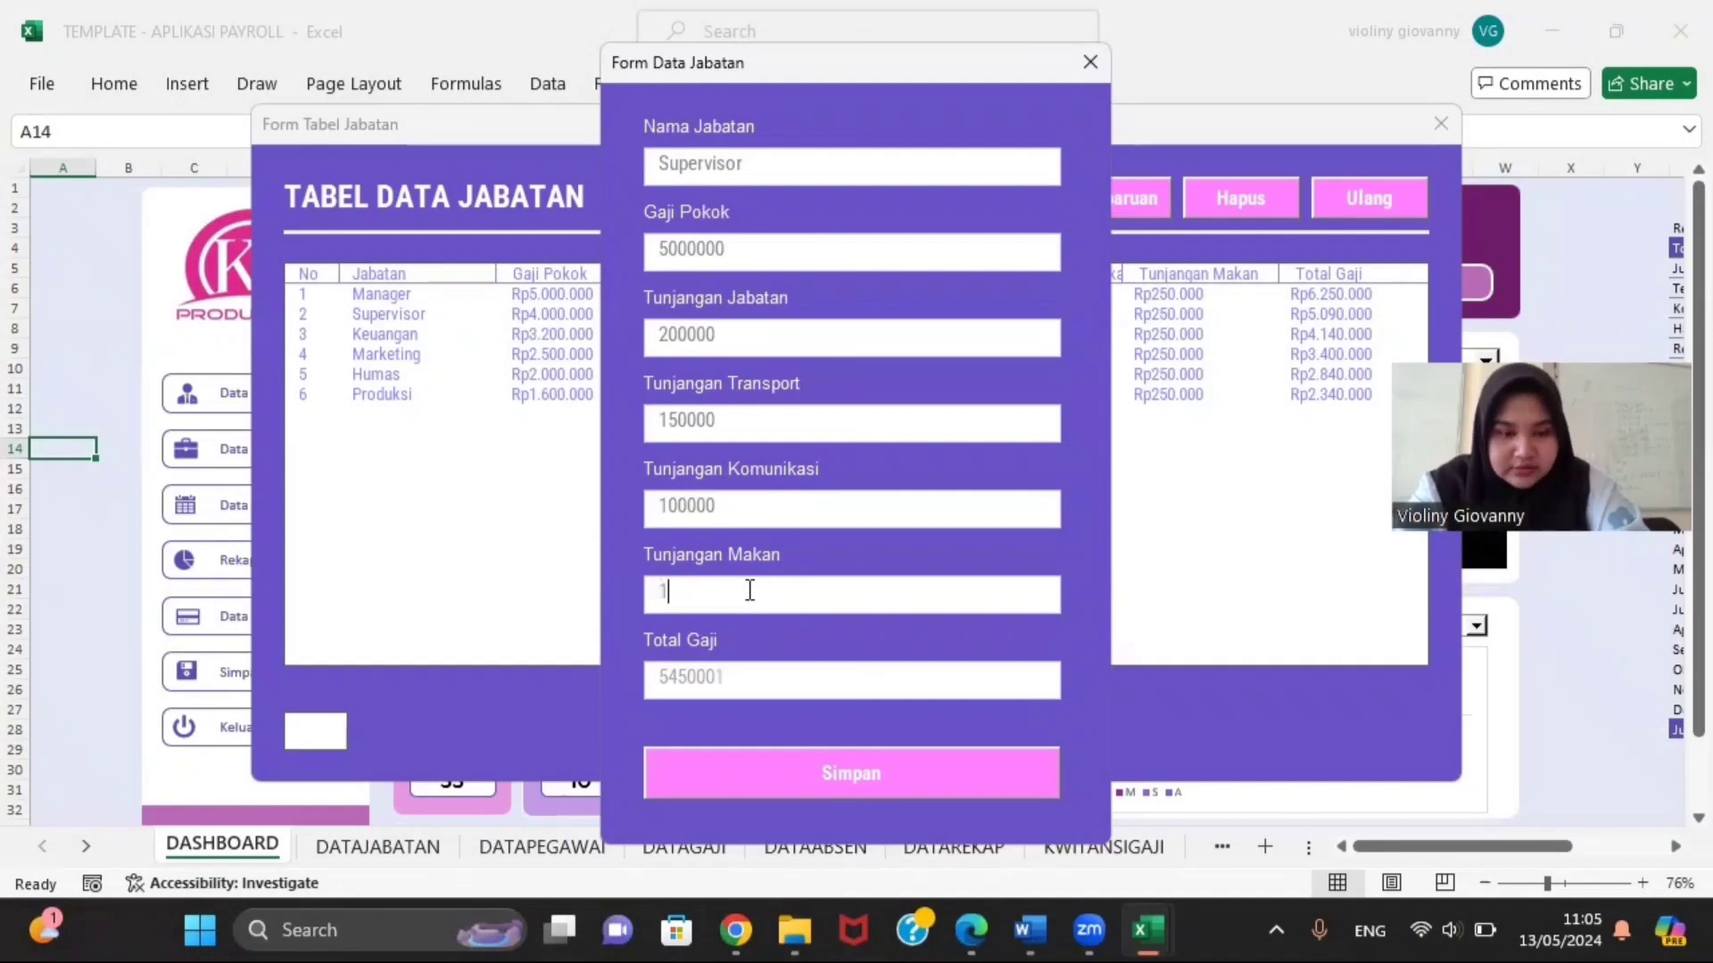
type("50000")
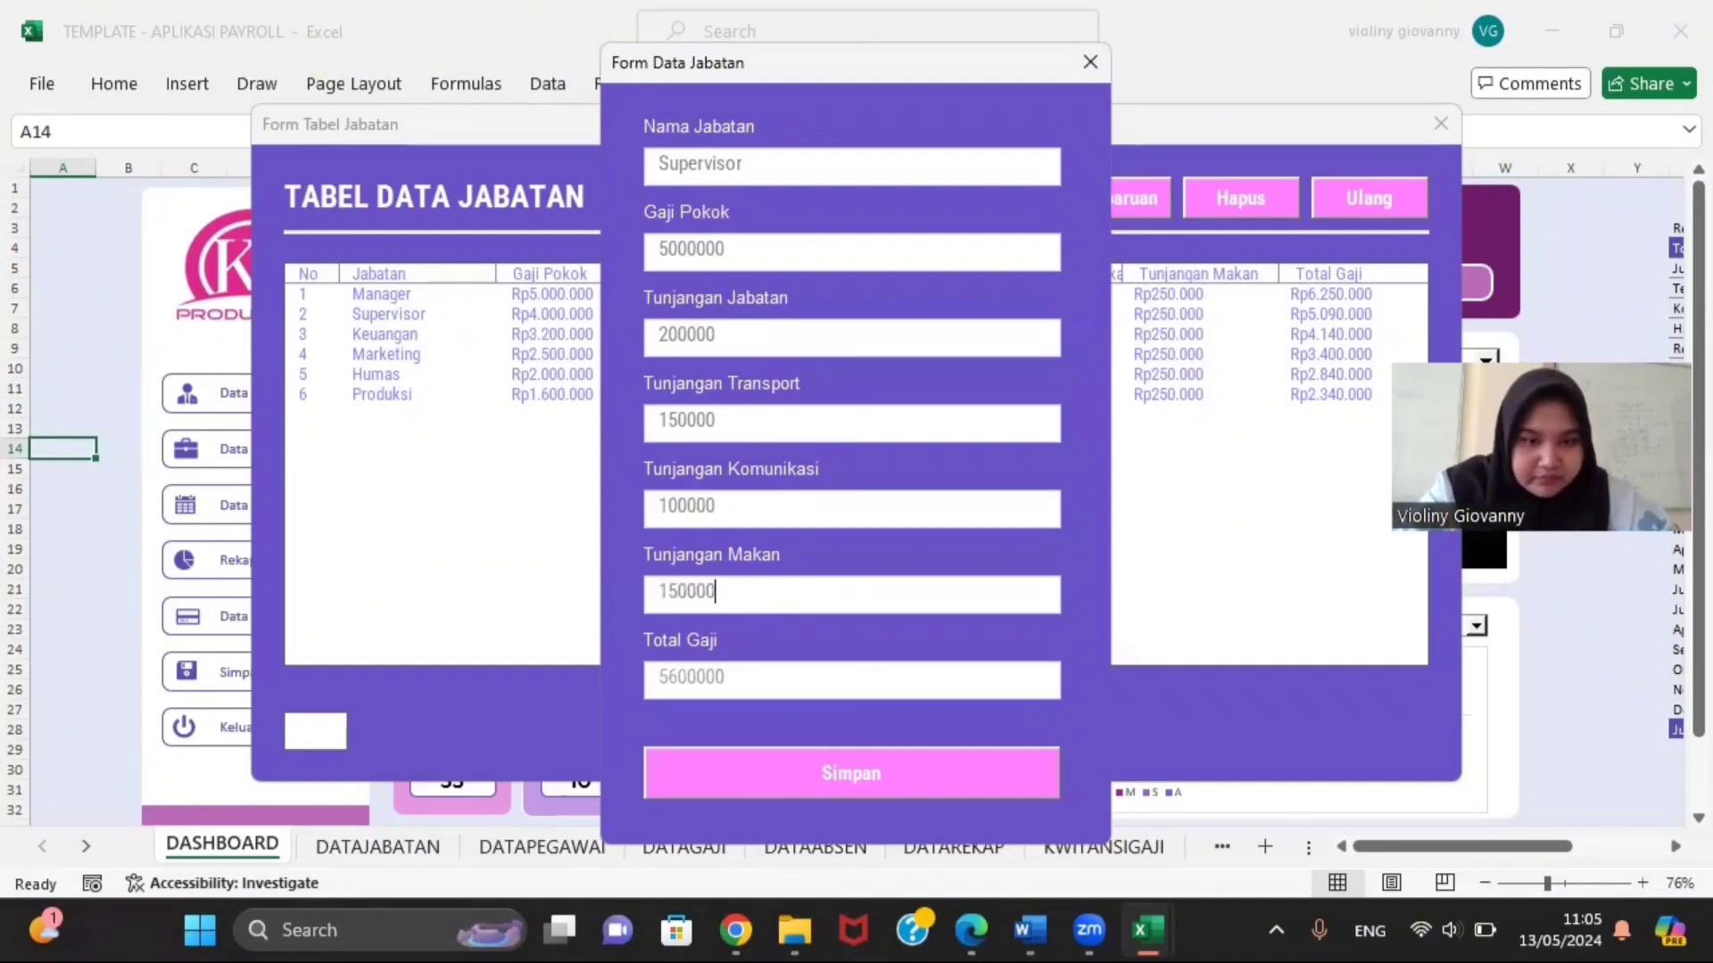
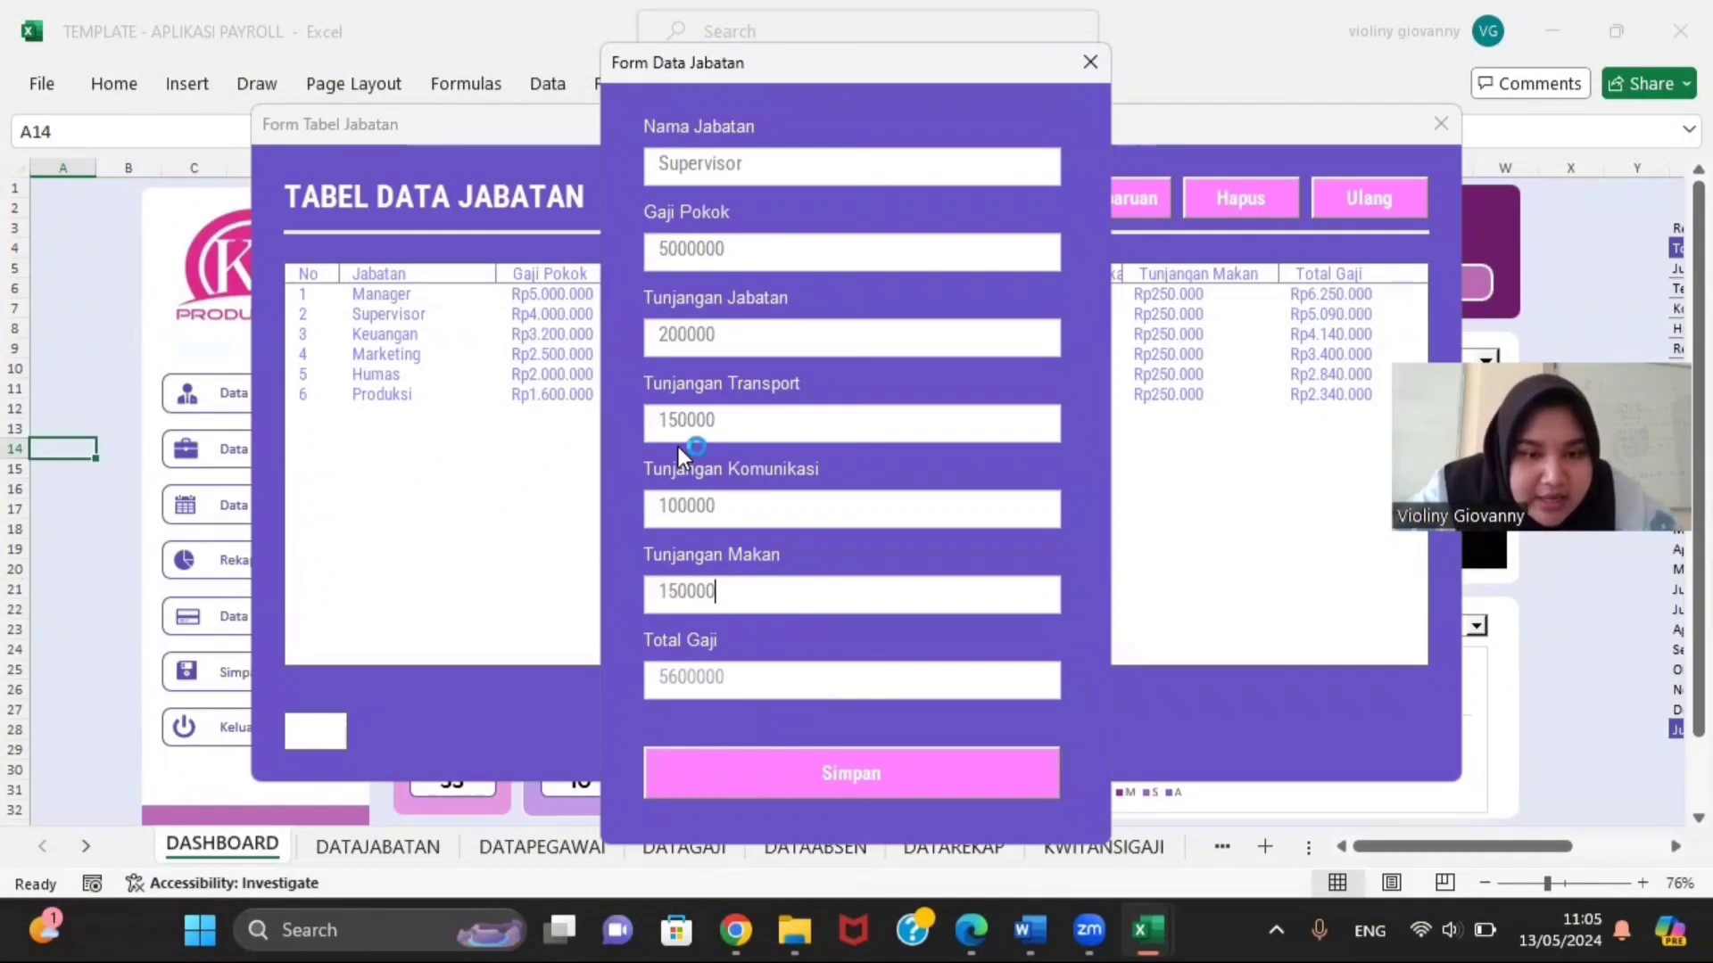
Step: Add dots as separators to the Gaji Pokok, Tunjangan Jabatan and Tunjangan Transport values
left_click(667, 250)
type(".")
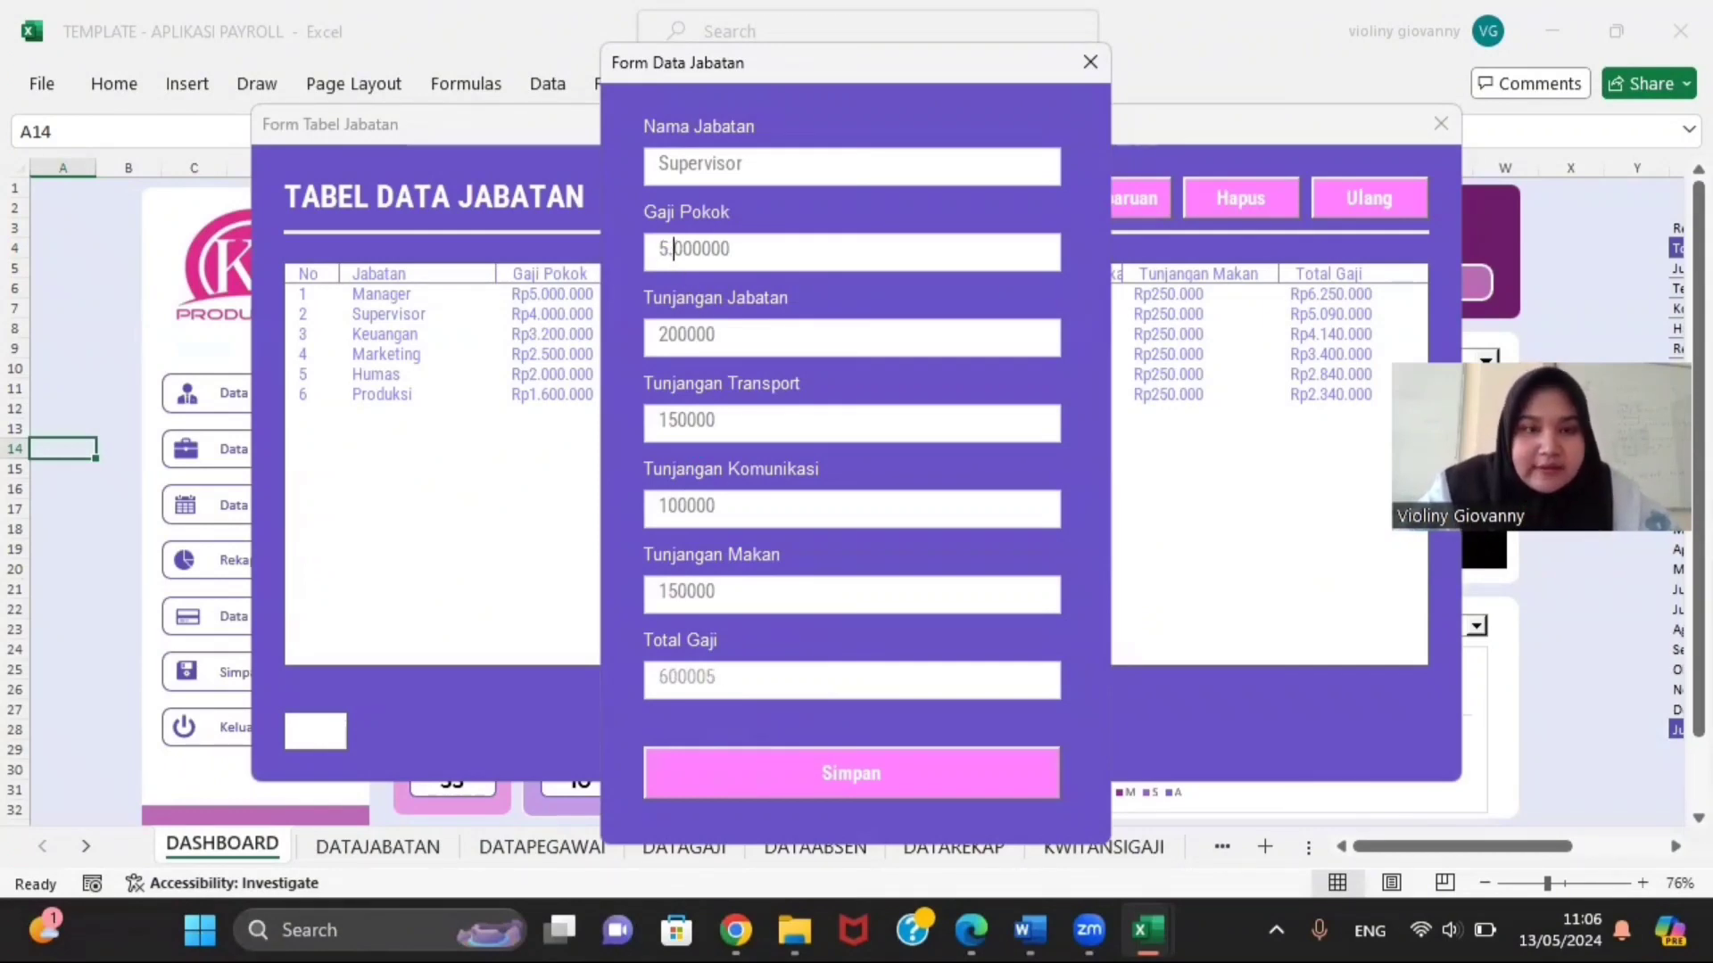
left_click(683, 334)
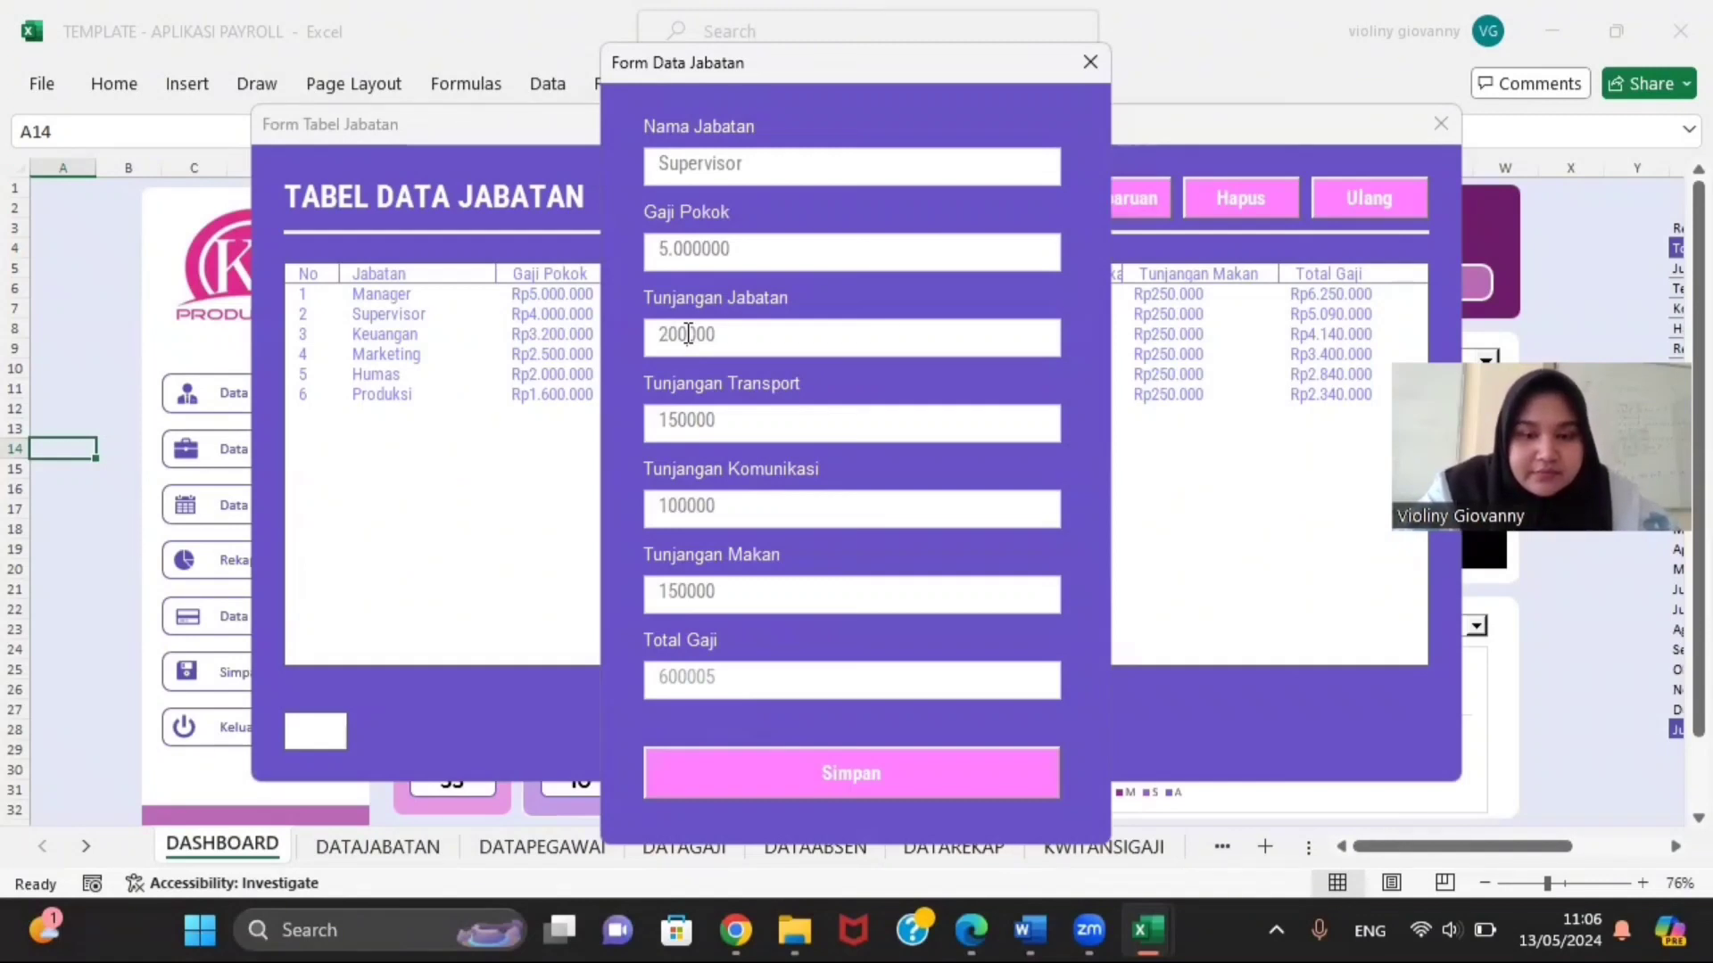
type(".")
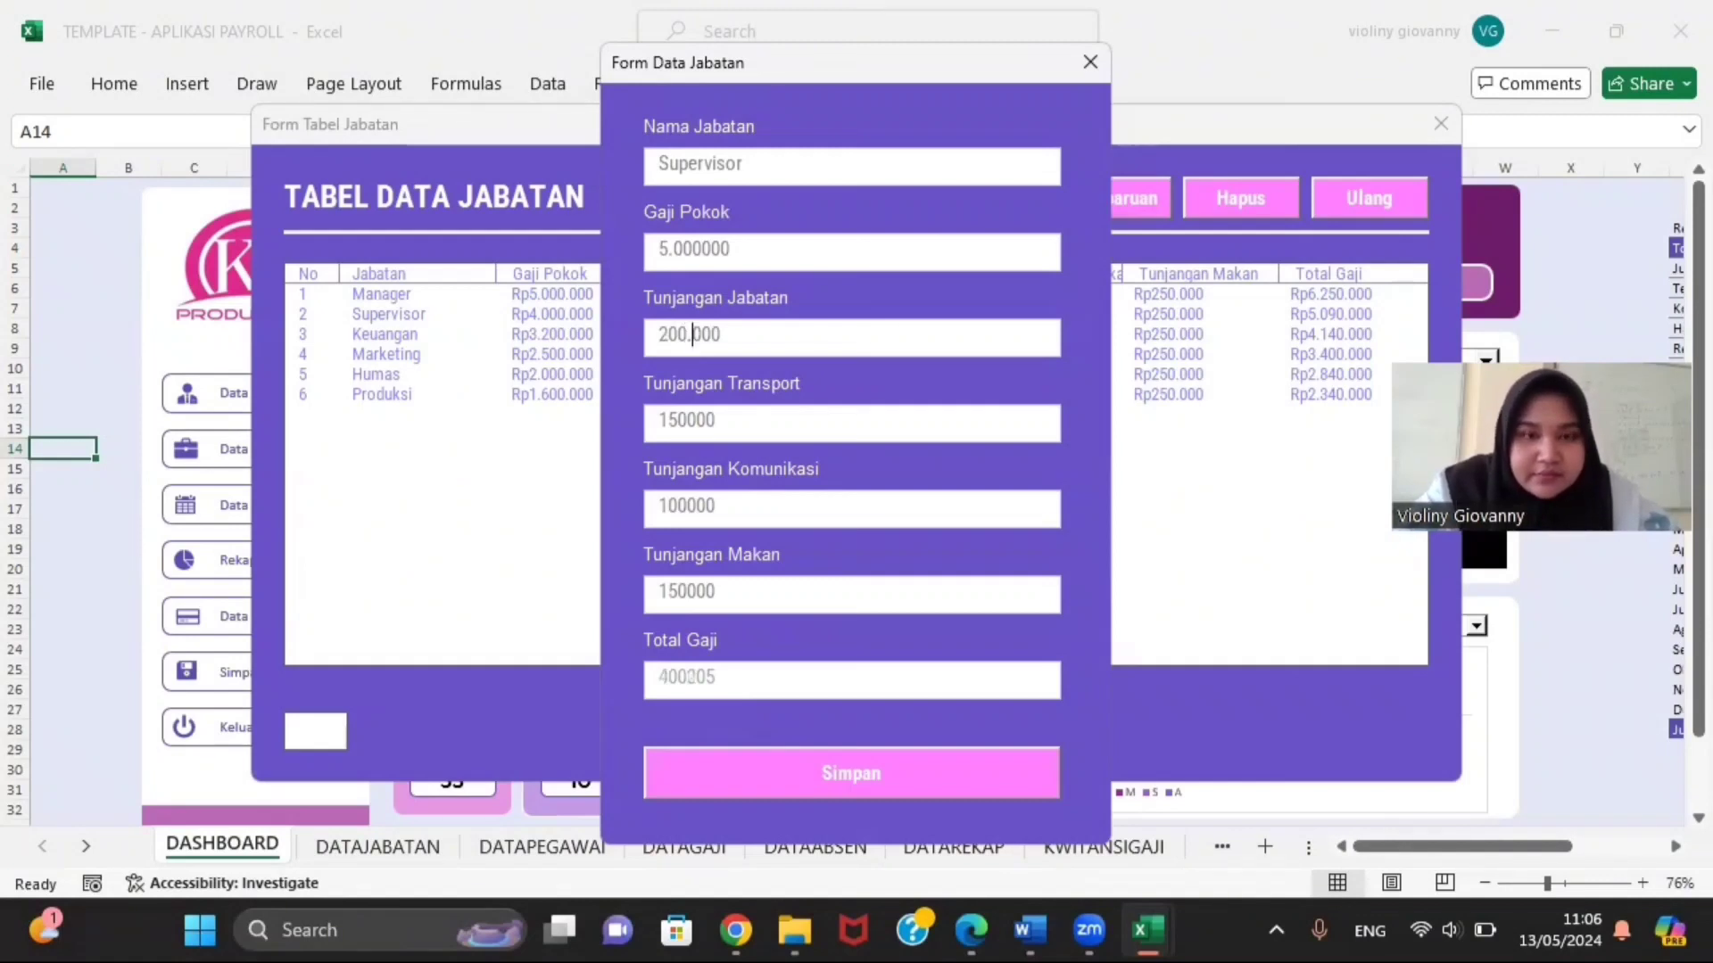
left_click(685, 420)
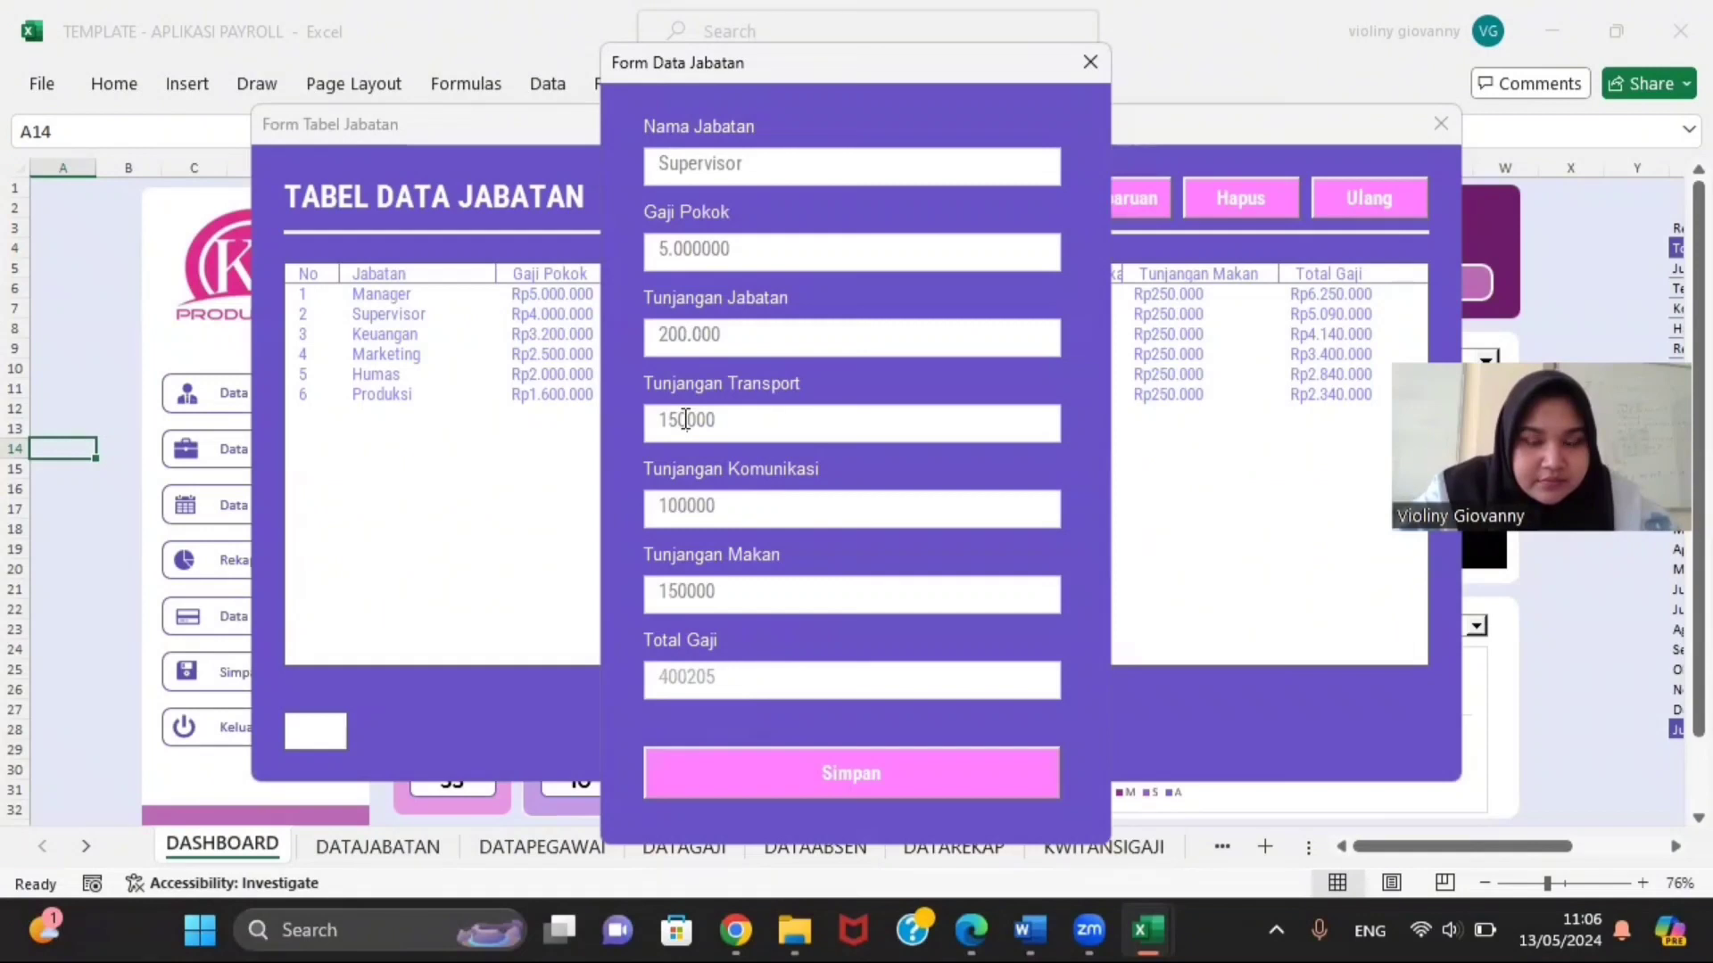
type(".")
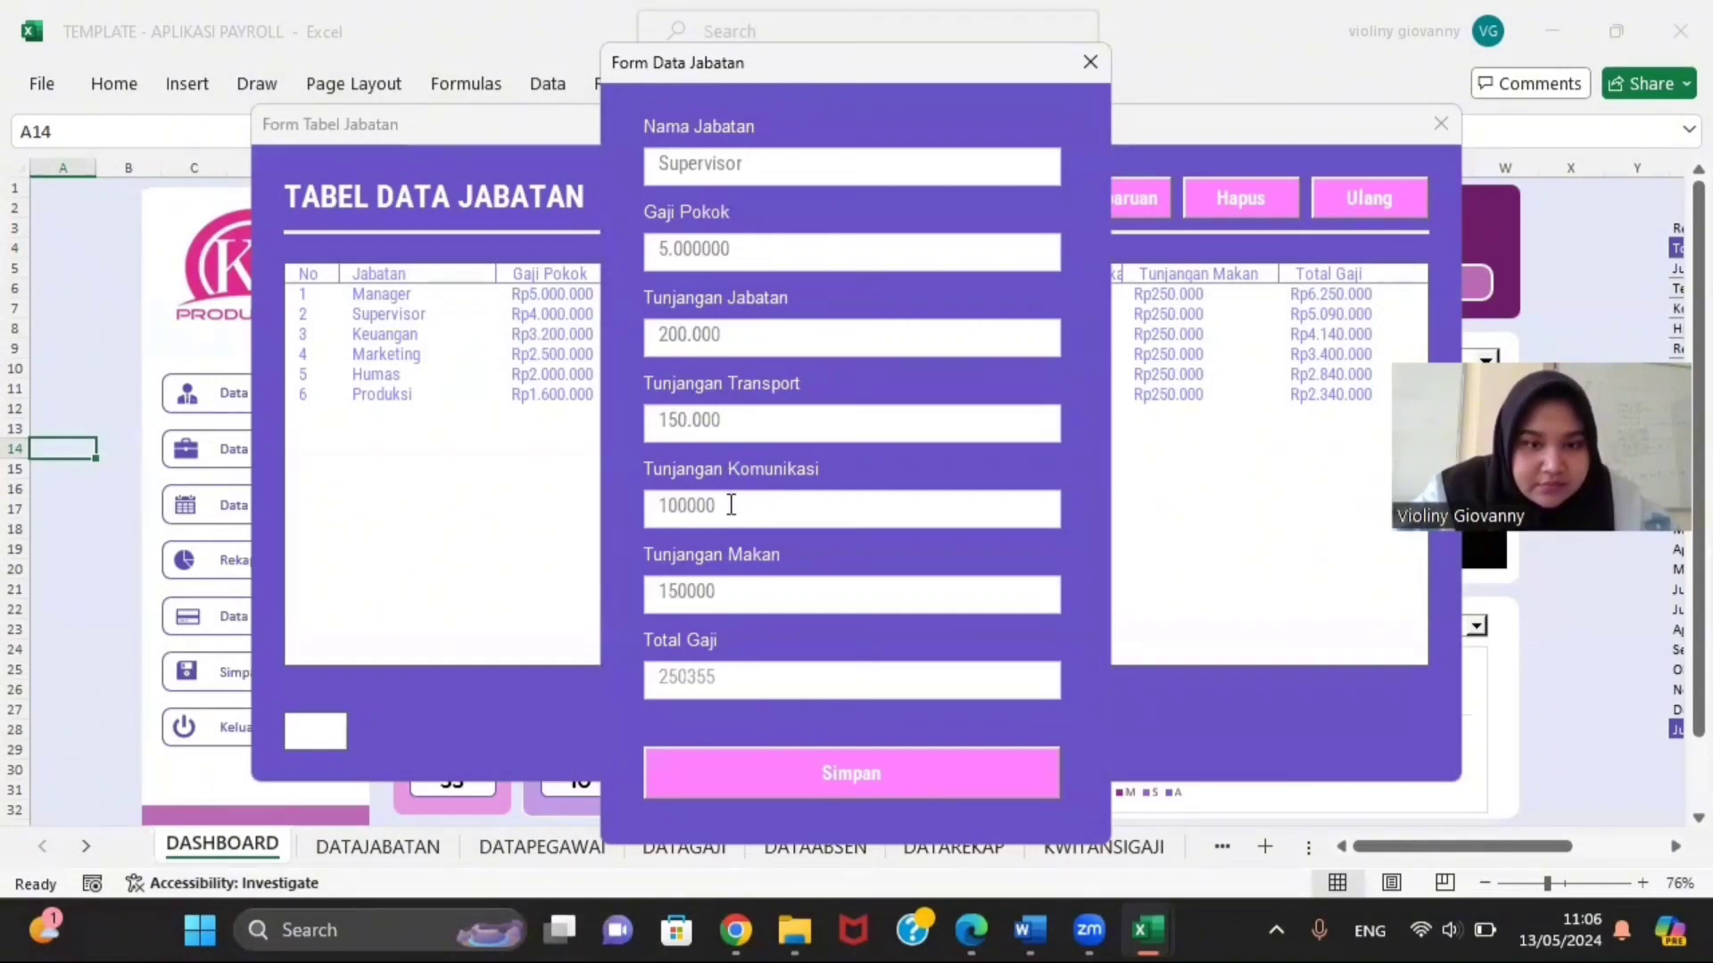
Step: Remove the dots again from Tunjangan Transport, Tunjangan Jabatan and Gaji Pokok
key("BackSpace")
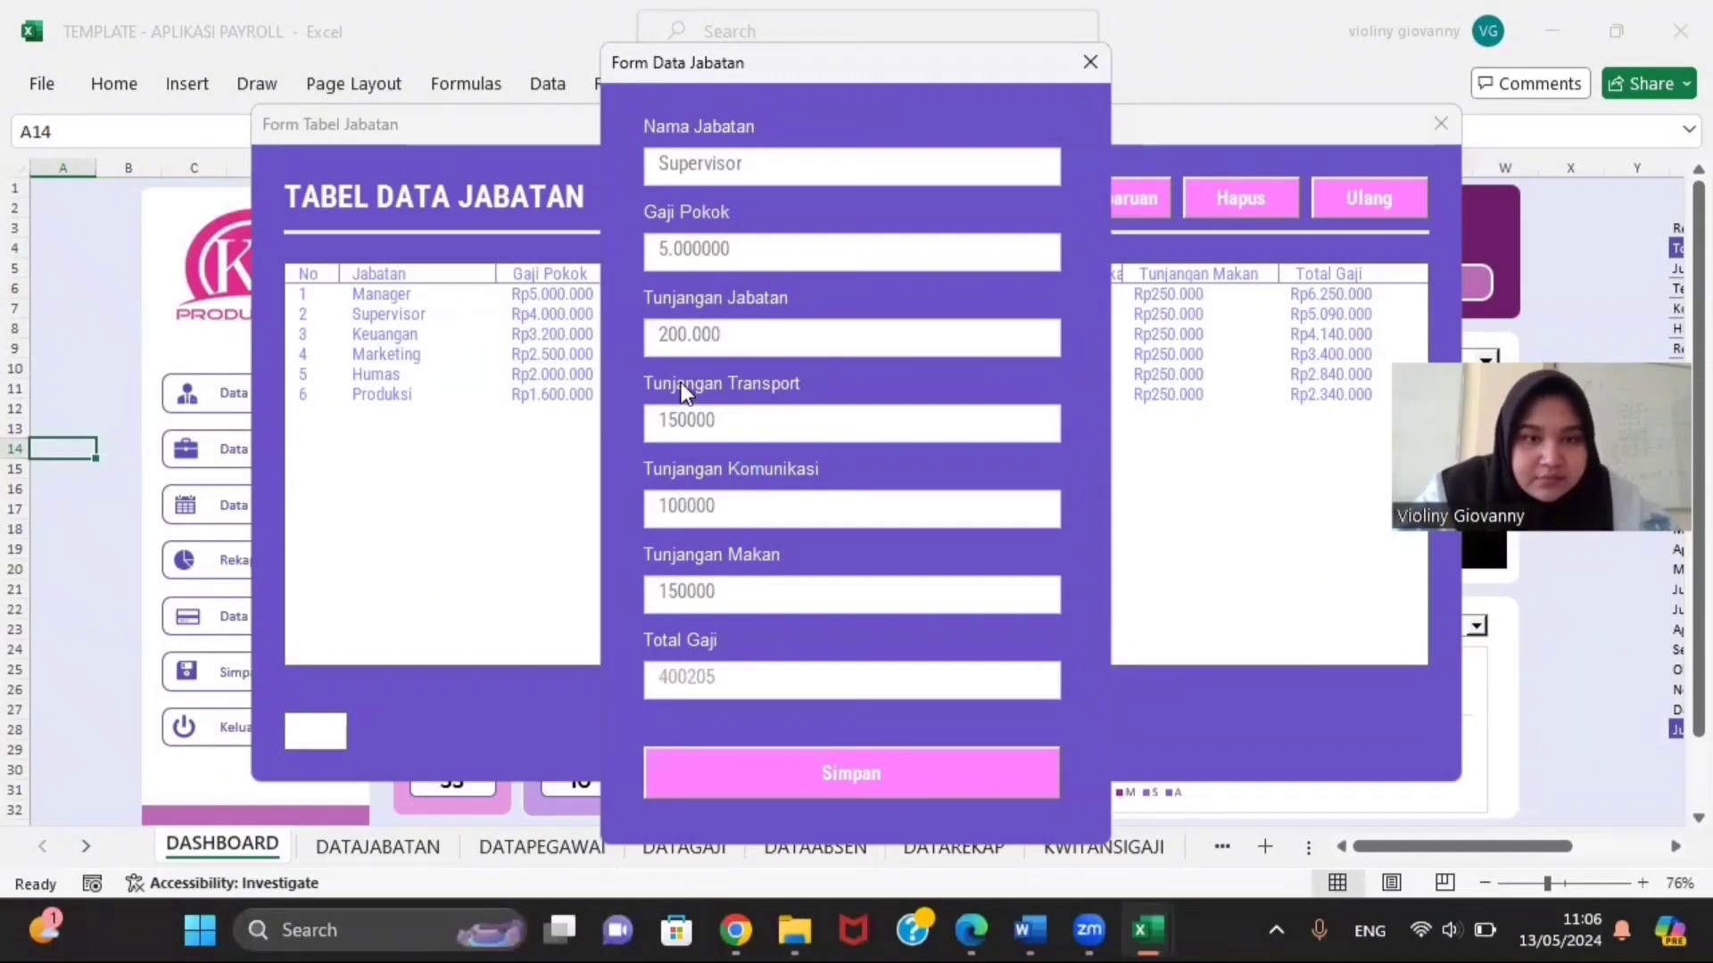
left_click(692, 336)
key("BackSpace")
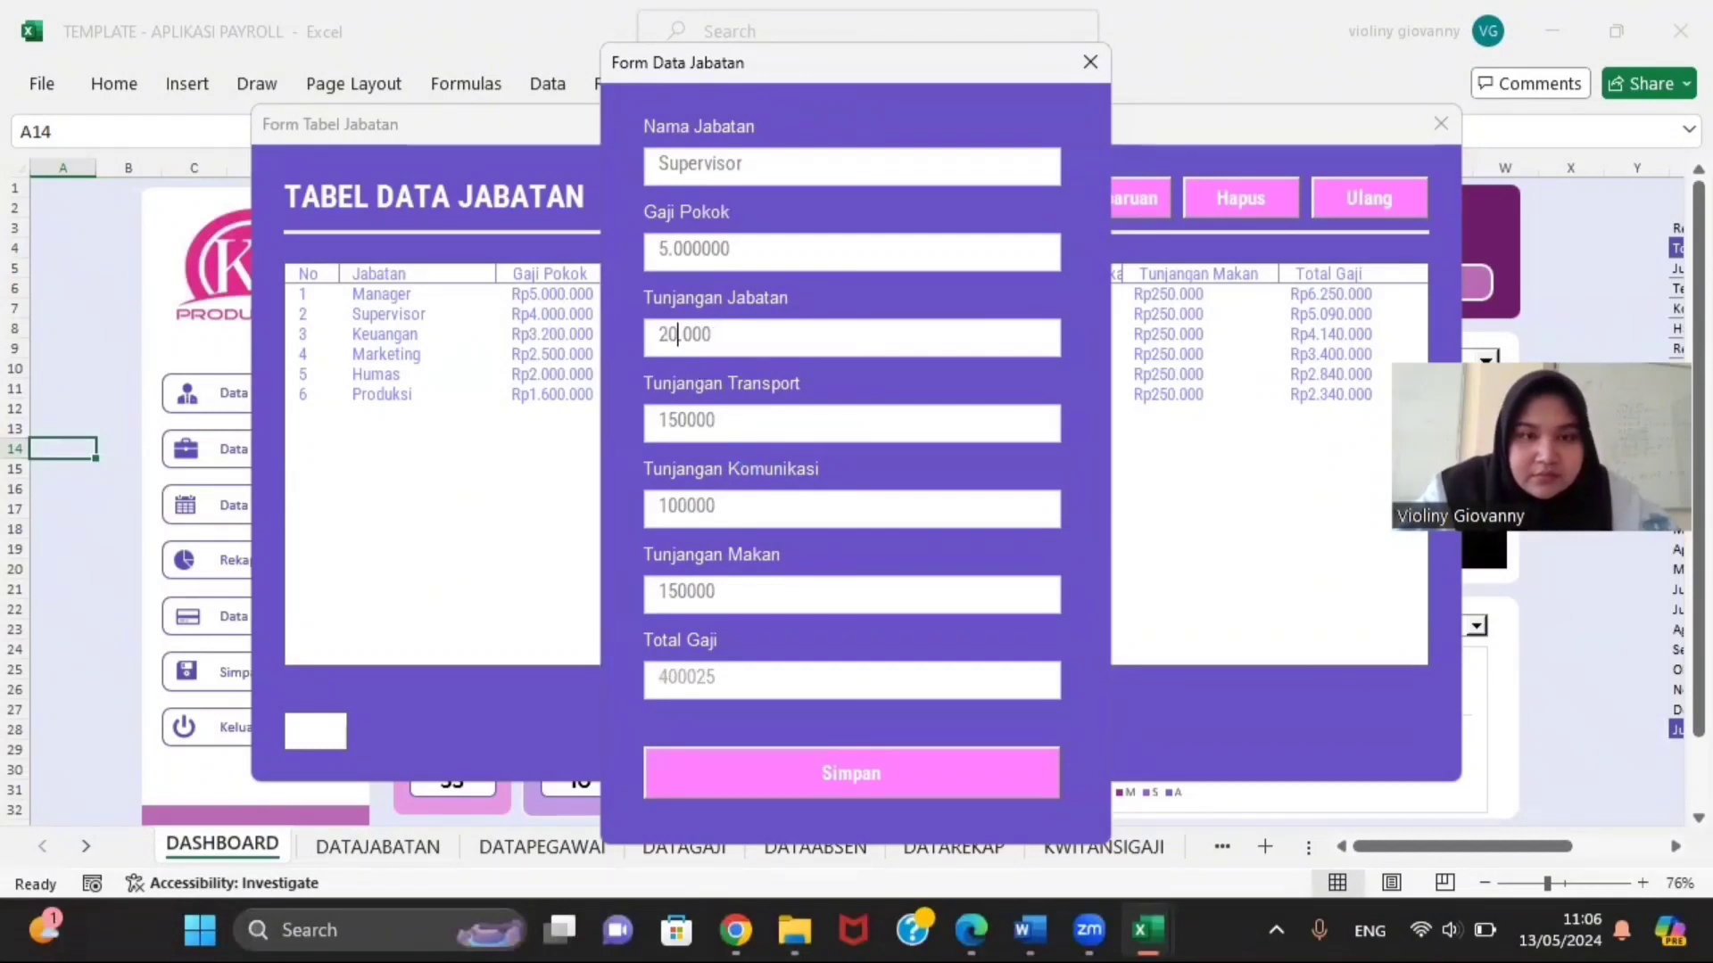
type("0")
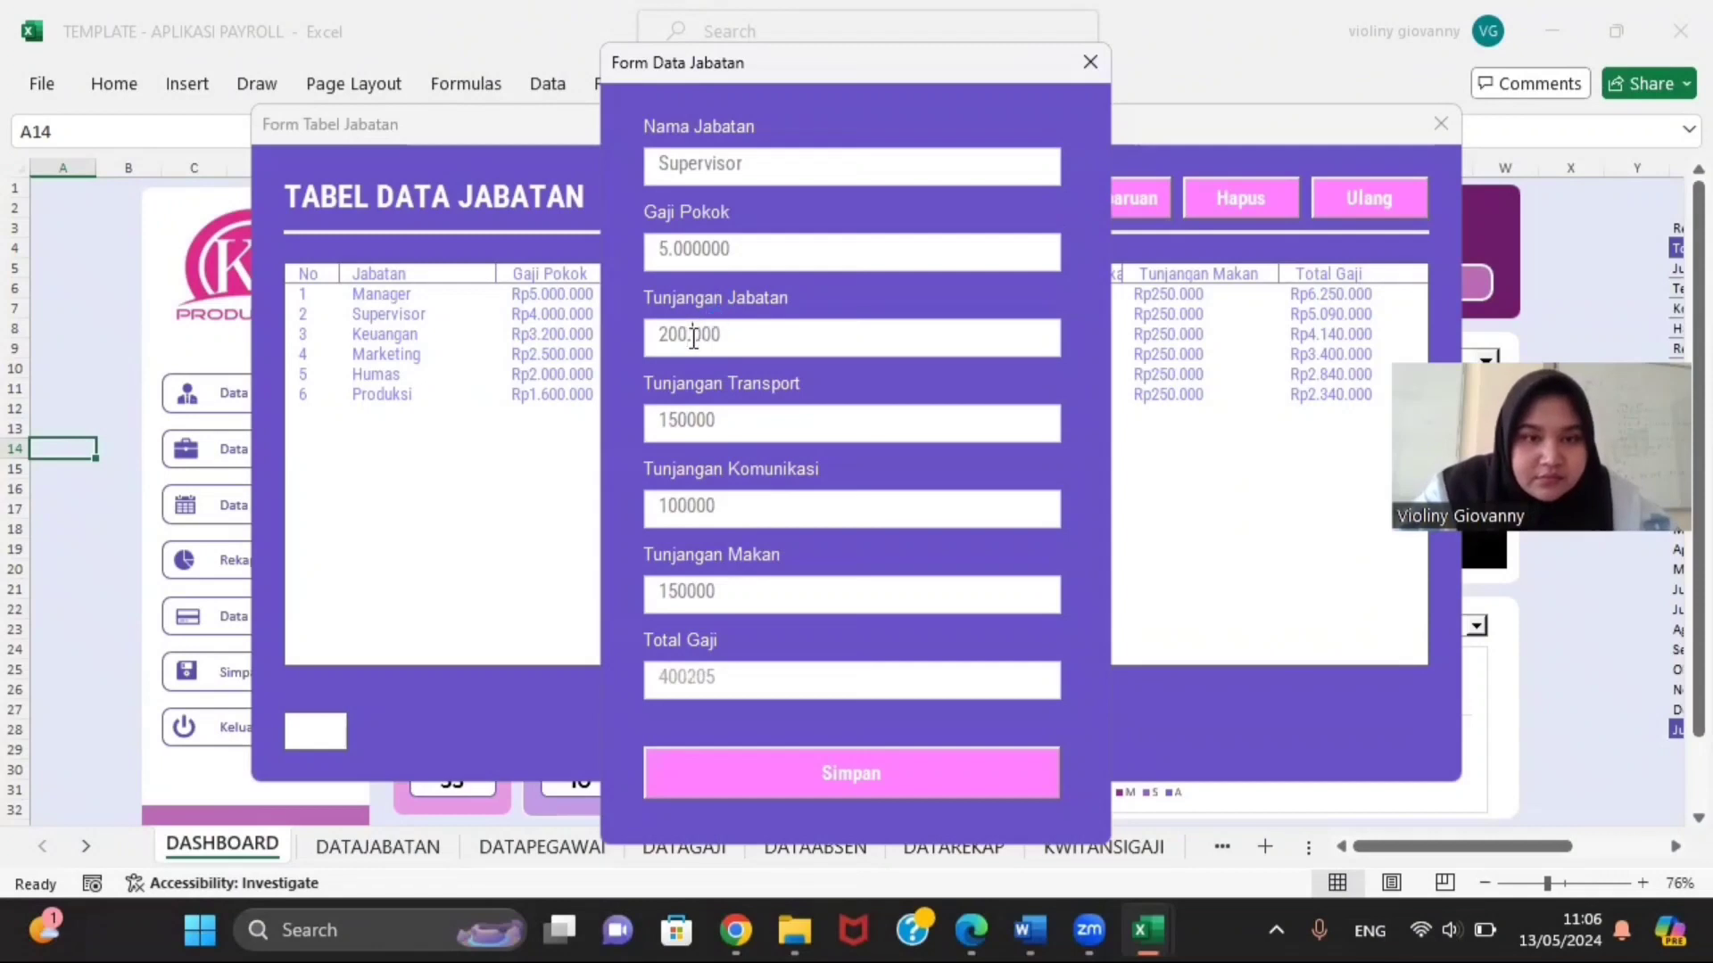
key("Delete")
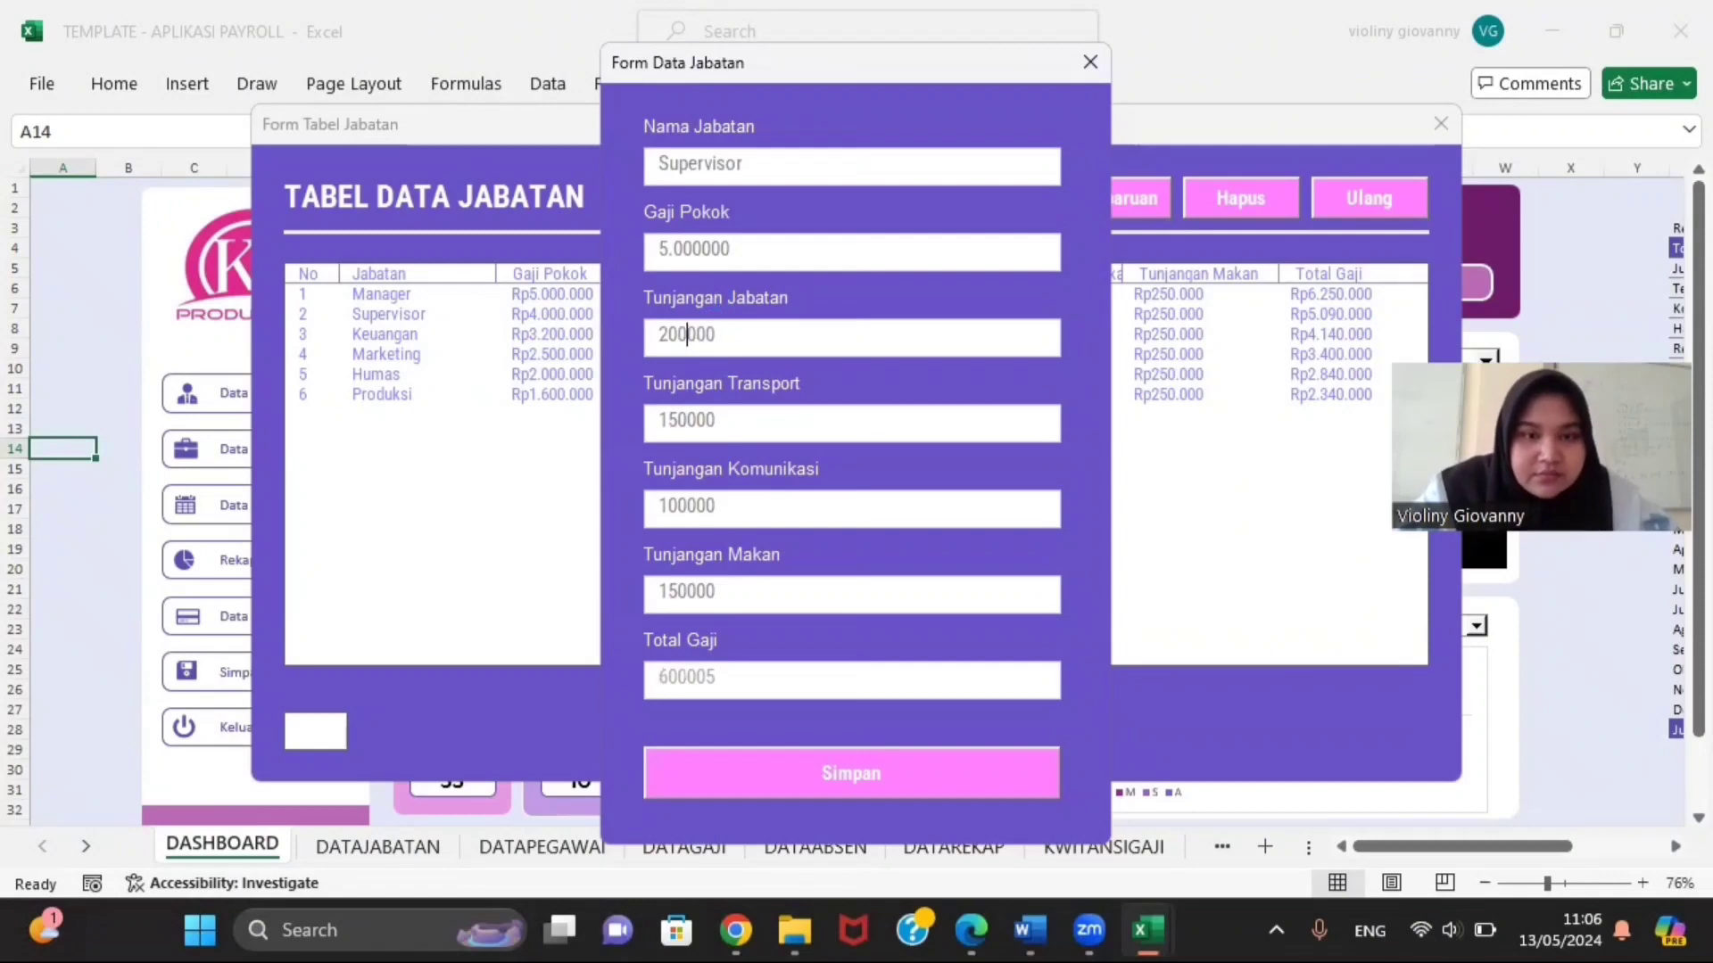
left_click(675, 252)
key("BackSpace")
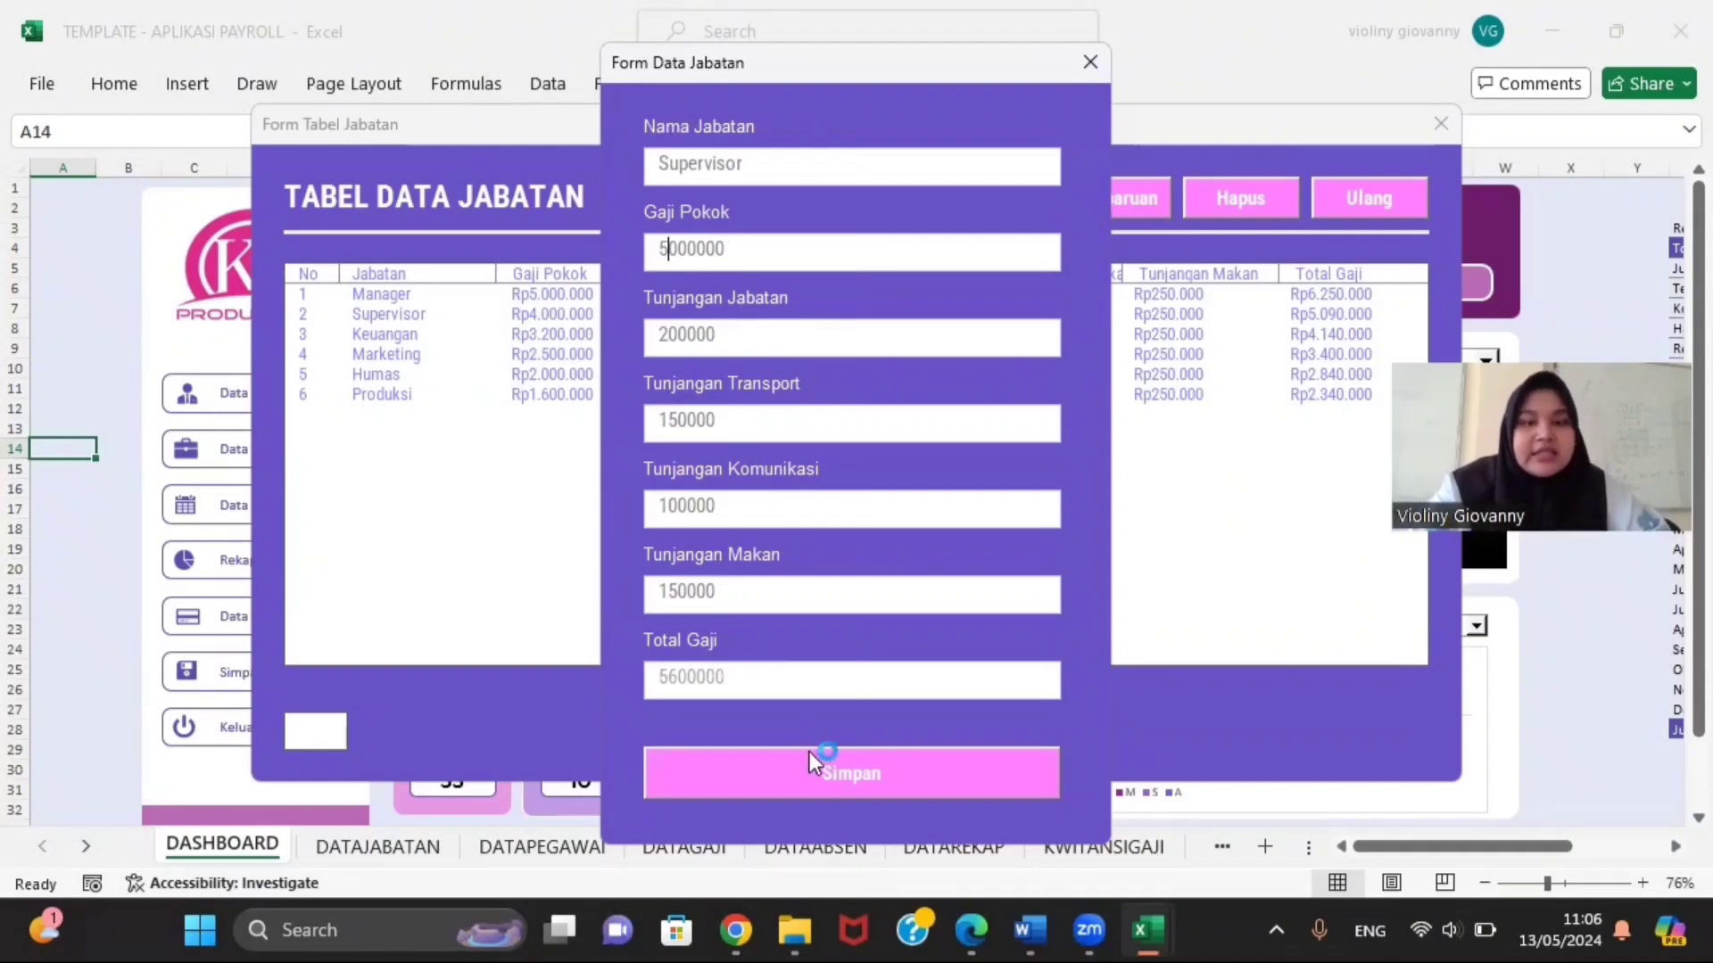
Step: Save the Supervisor position, confirm the message and close the entry form
left_click(821, 773)
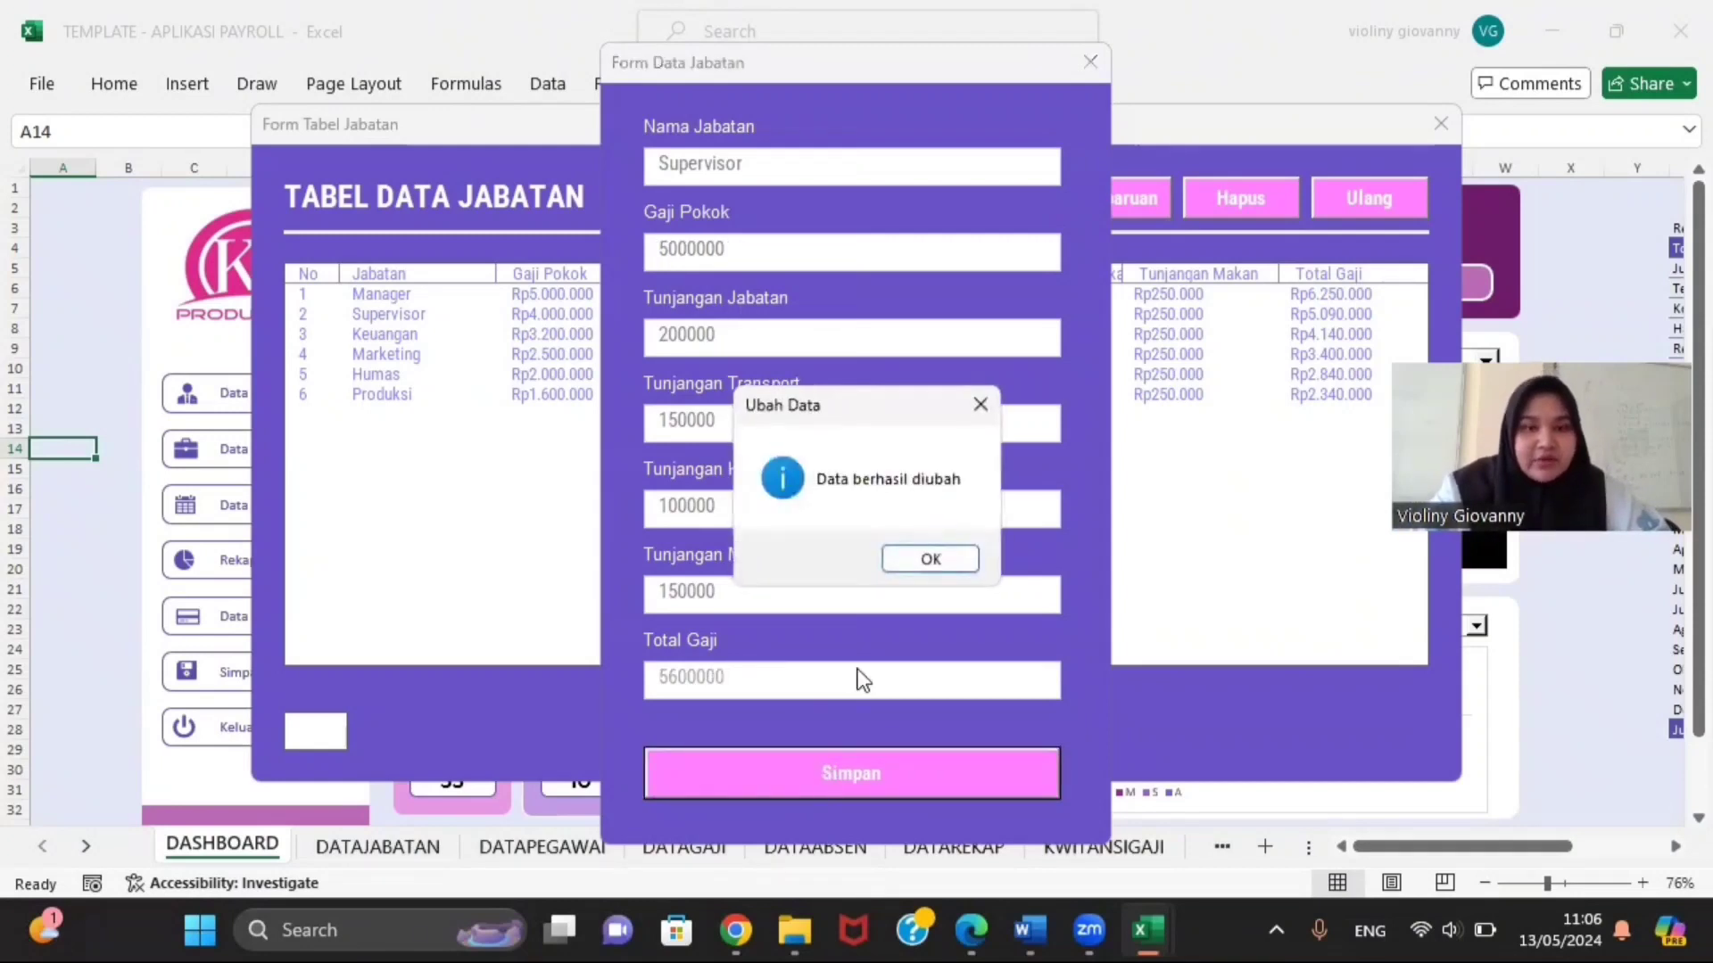
left_click(928, 562)
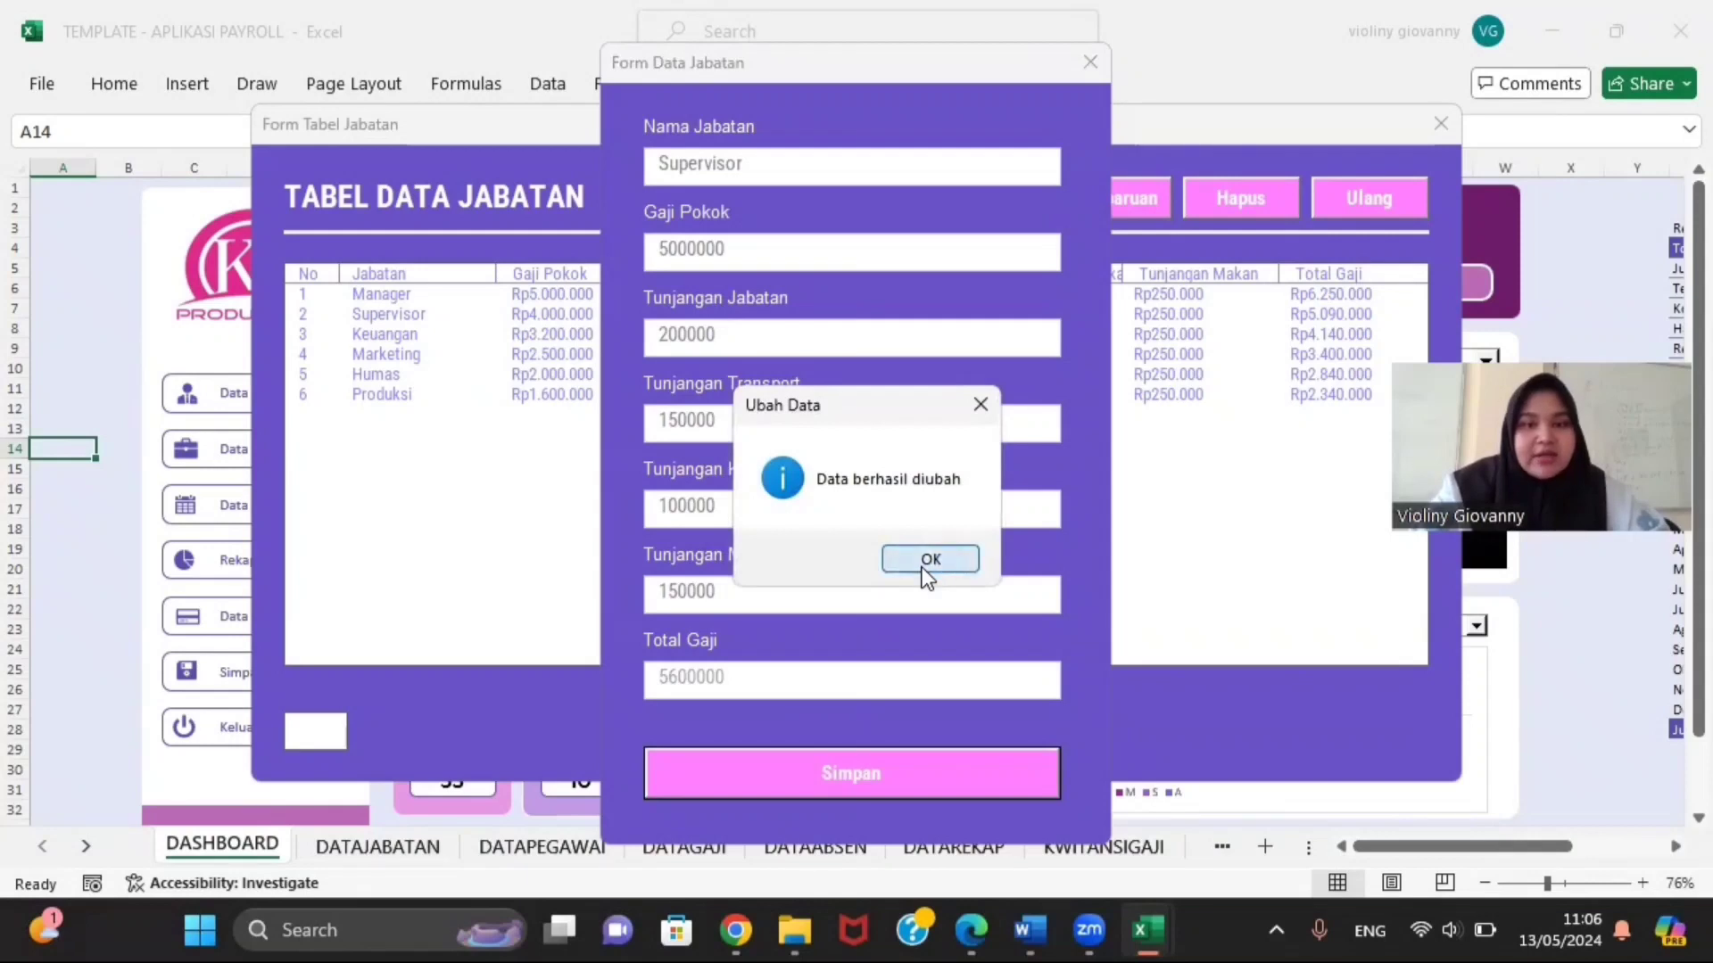
left_click(1088, 62)
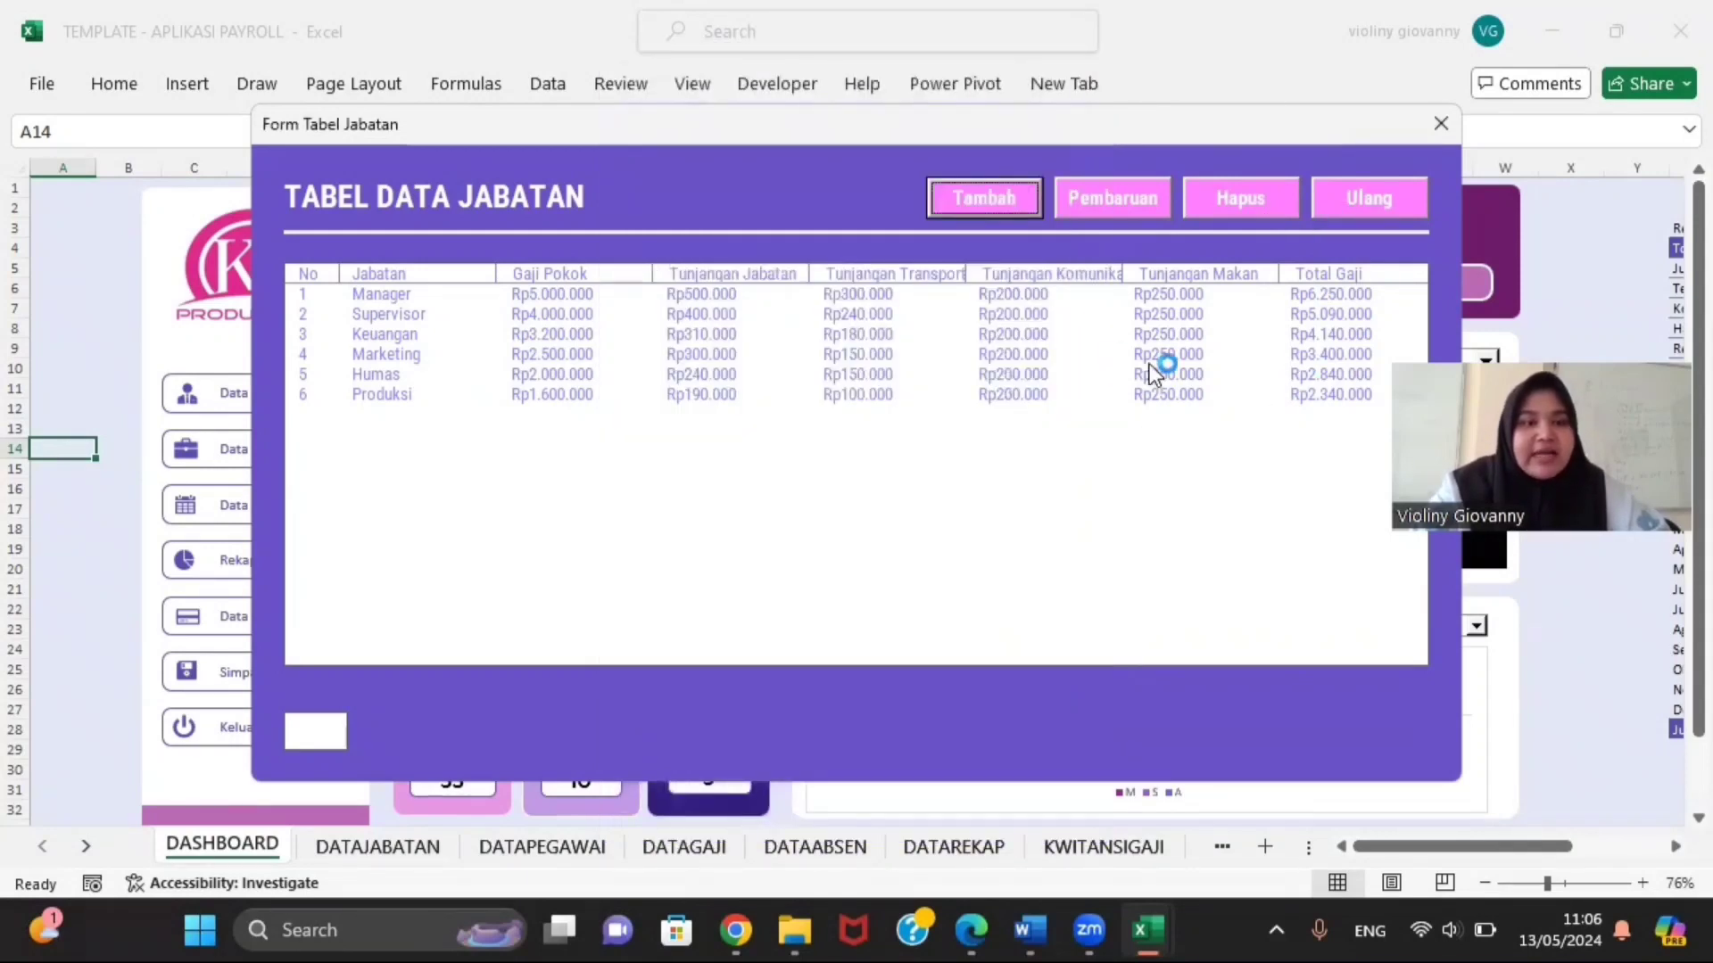
Step: Reset the table, open the Supervisor row for editing, then close it unchanged
left_click(1377, 197)
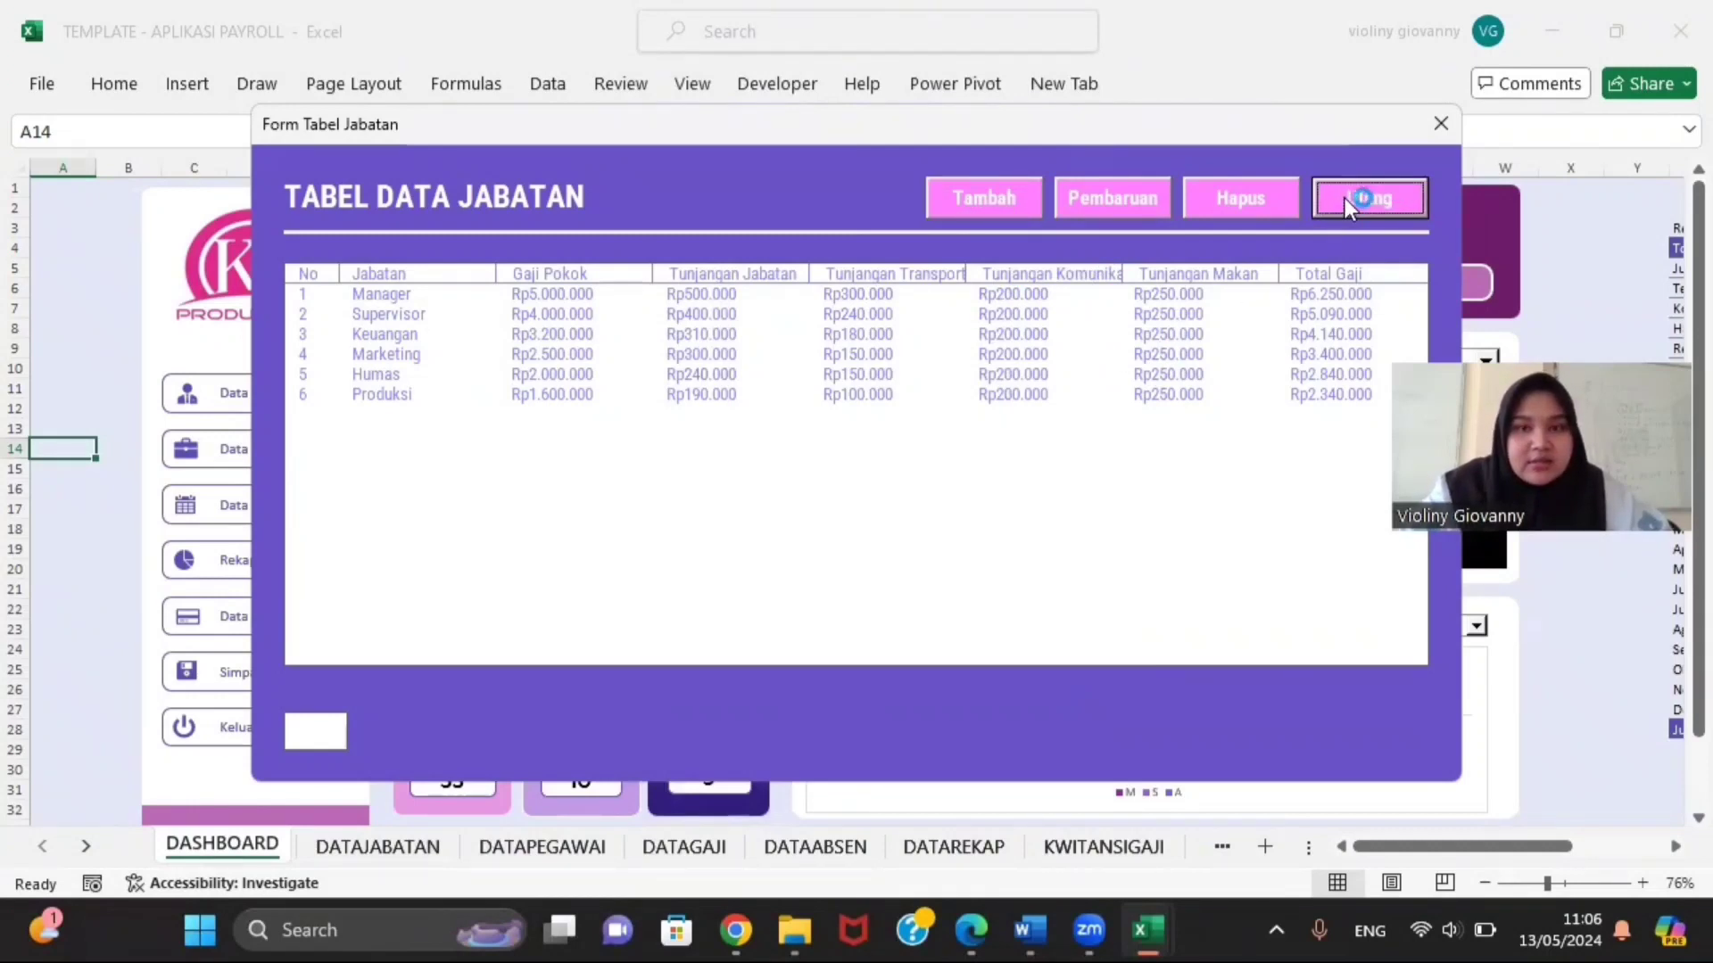
left_click(1101, 197)
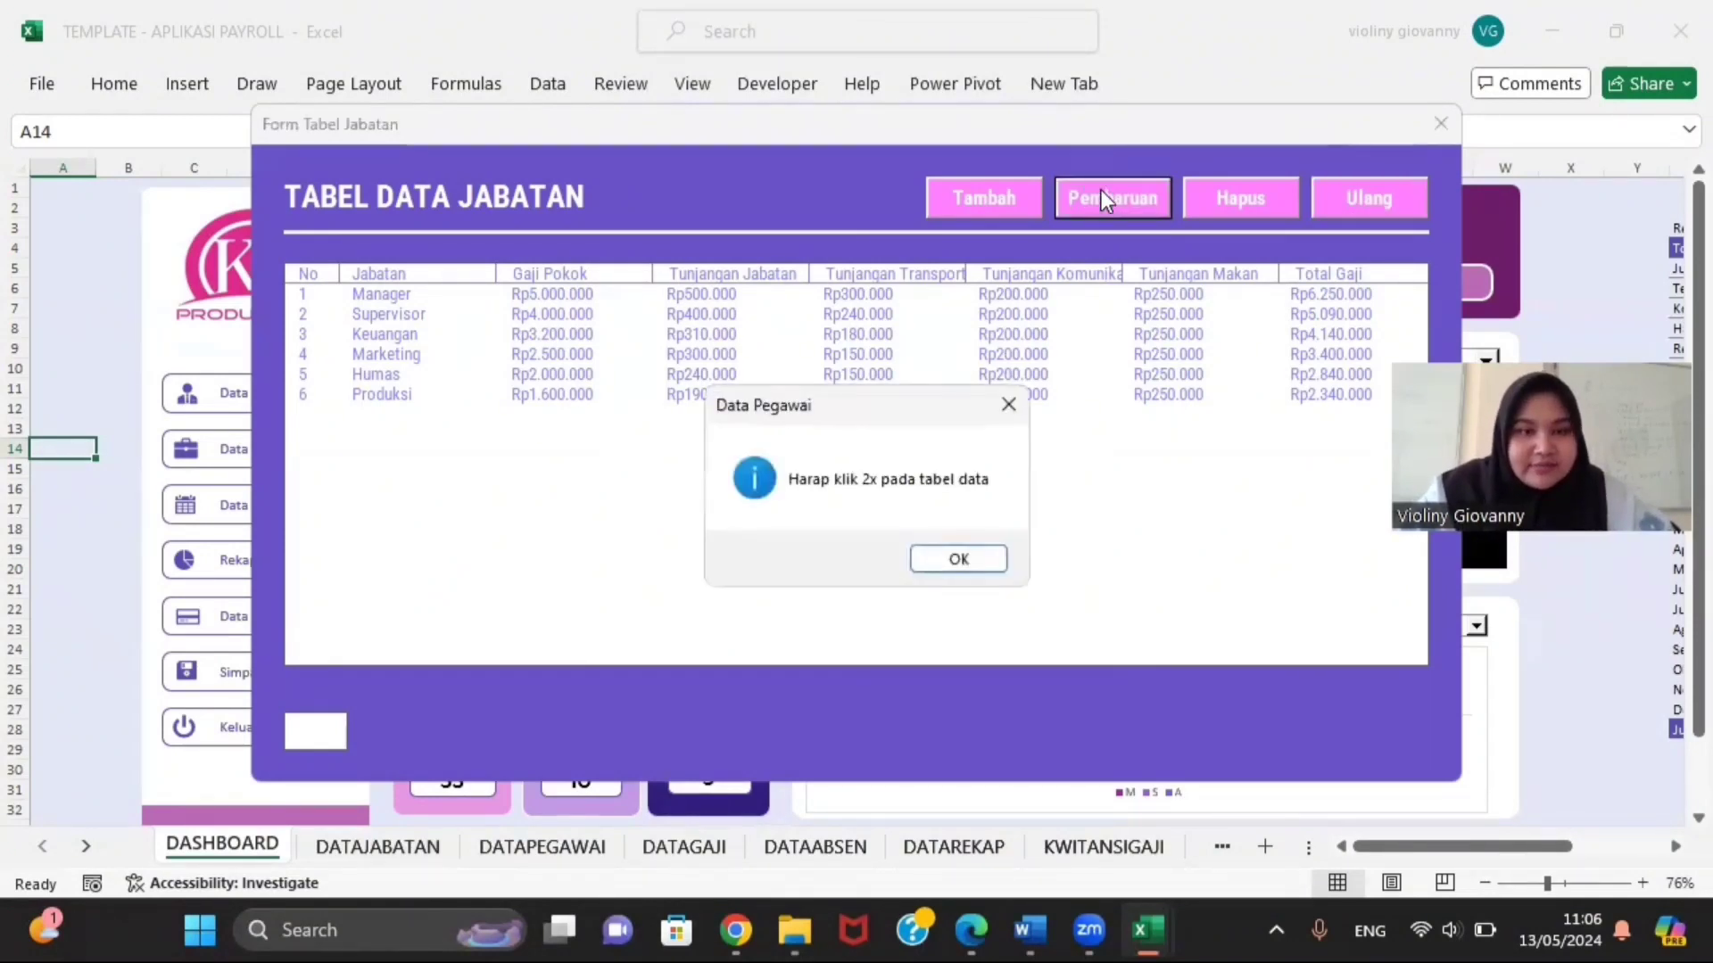
left_click(942, 568)
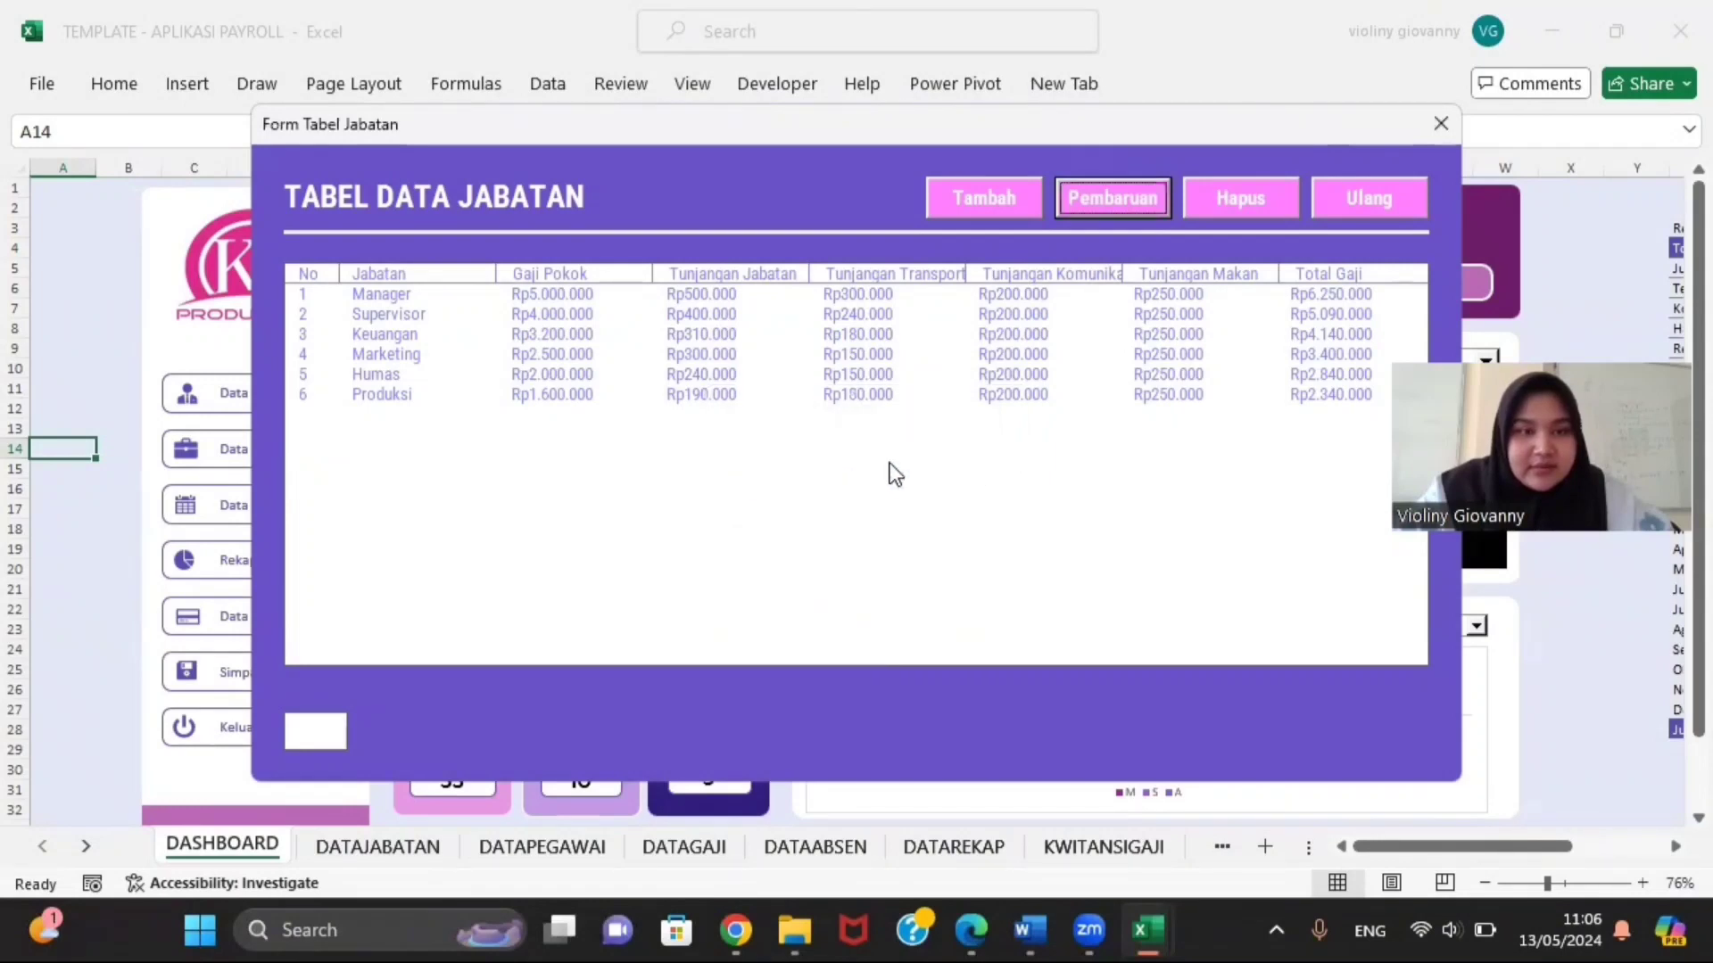
double_click(830, 314)
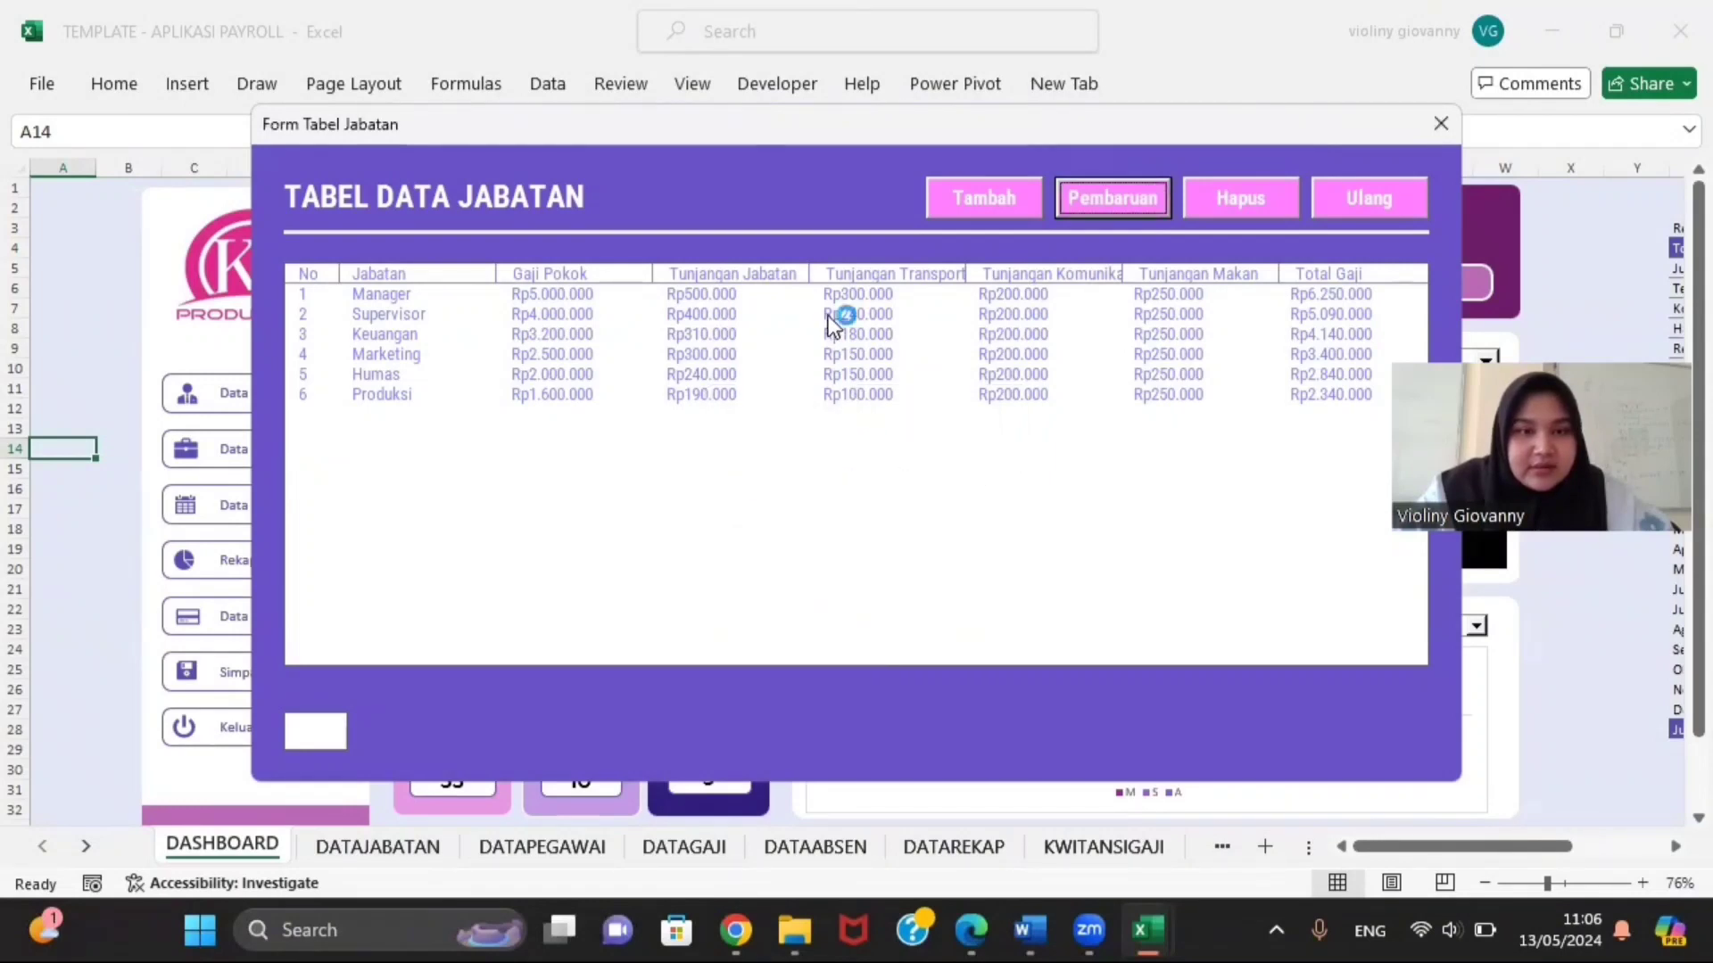
left_click(1056, 206)
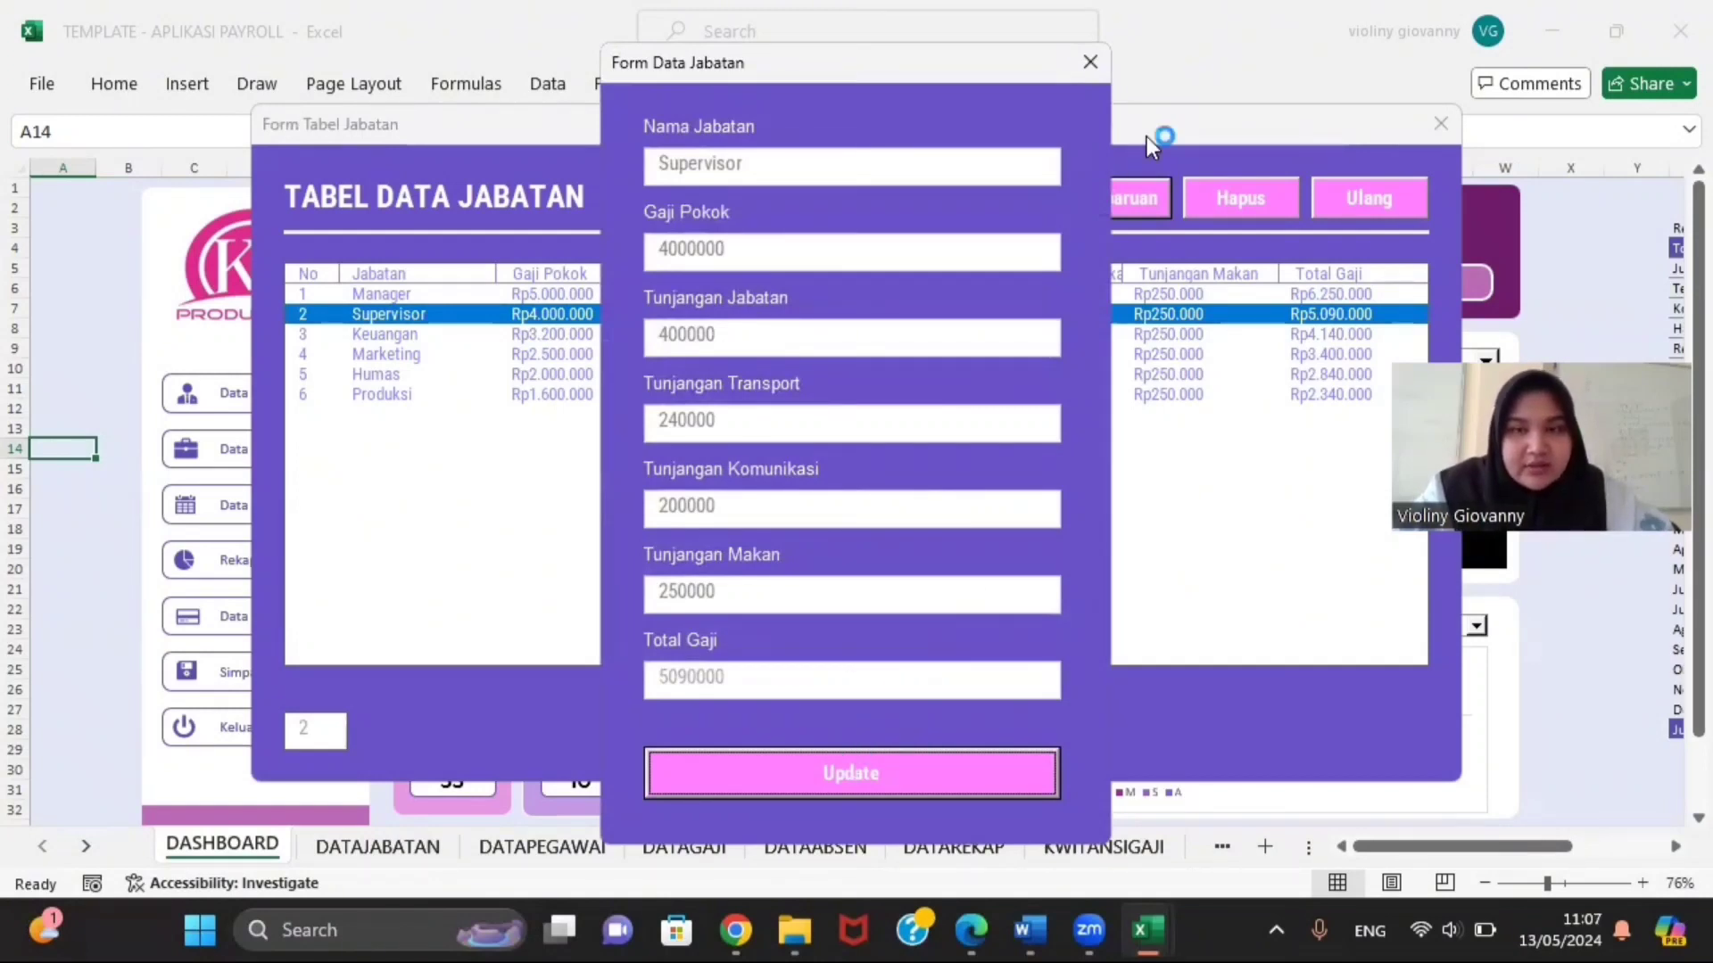
left_click(1094, 52)
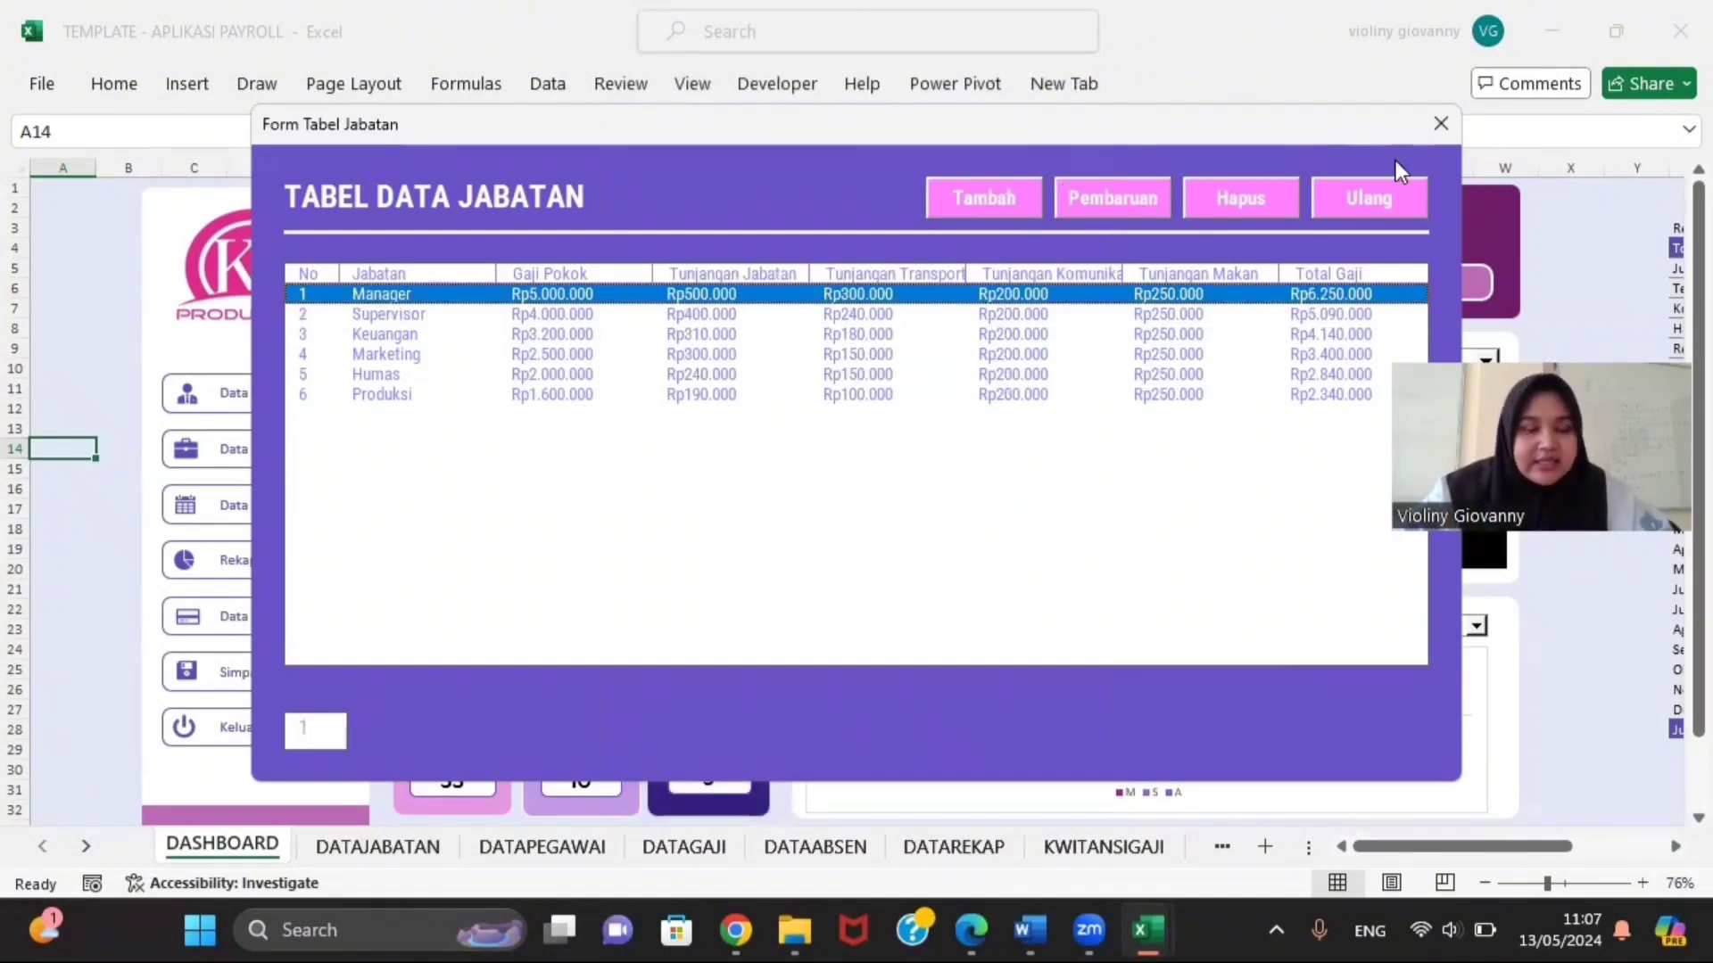
Step: Close the position table and open the FORMTABELPEGAWAI design, arranging its windows
left_click(1437, 125)
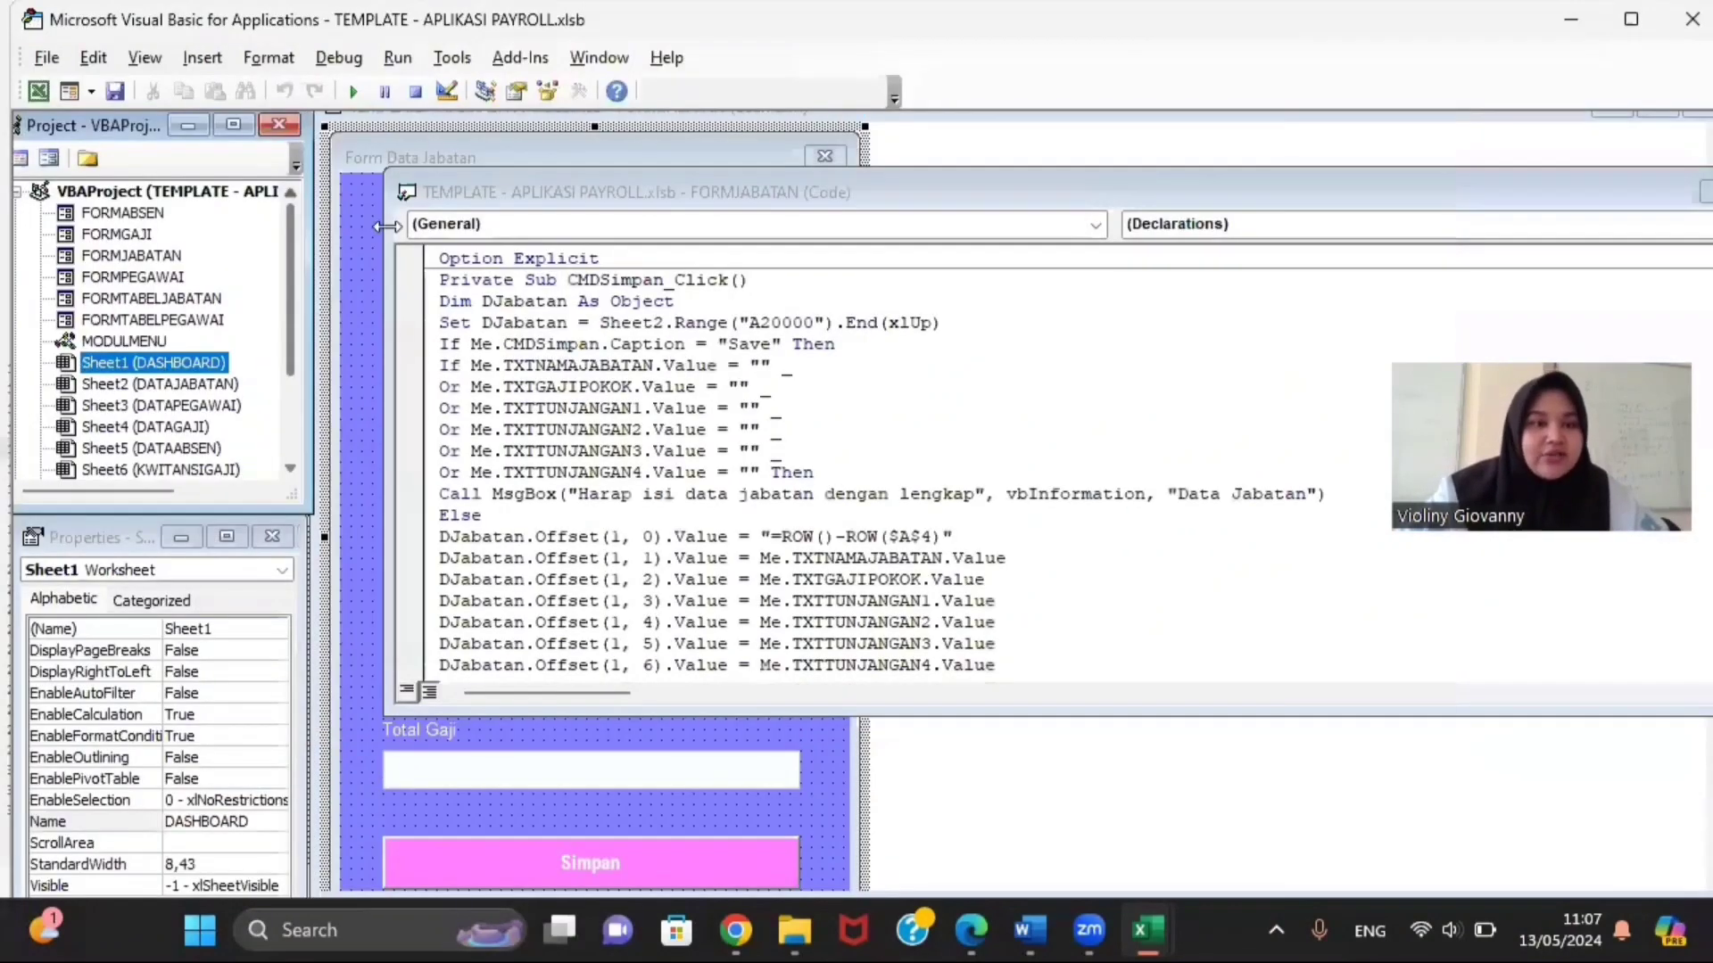
double_click(147, 320)
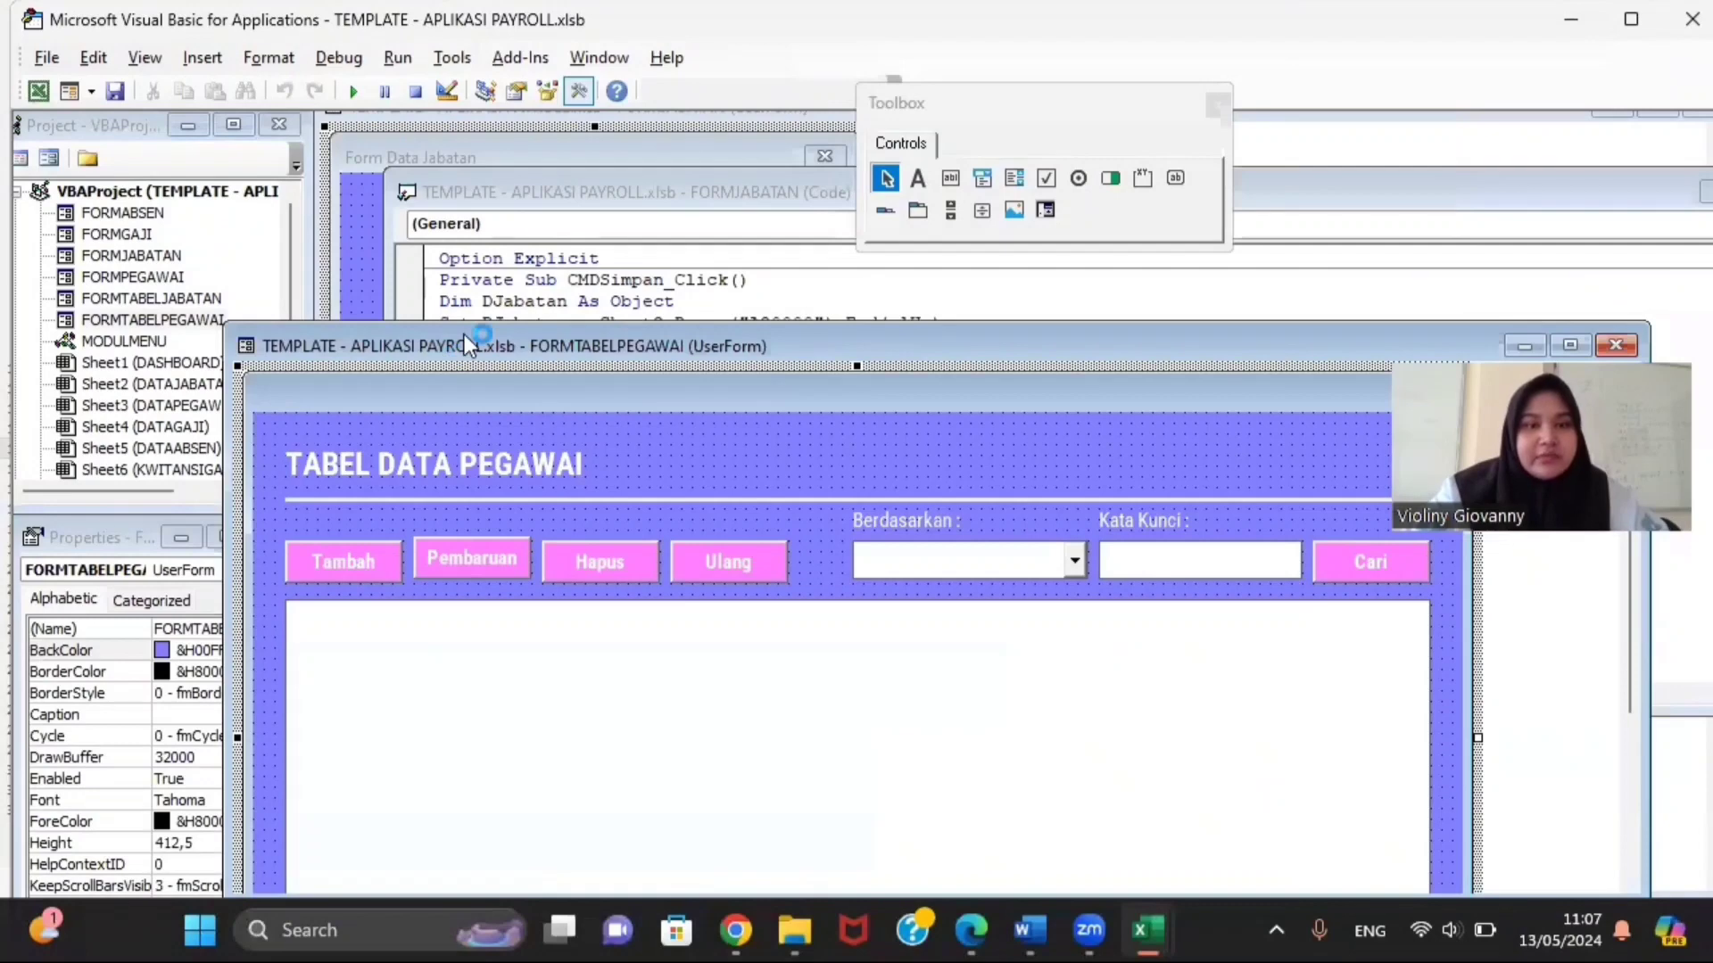
left_click_drag(464, 345, 557, 174)
left_click(988, 102)
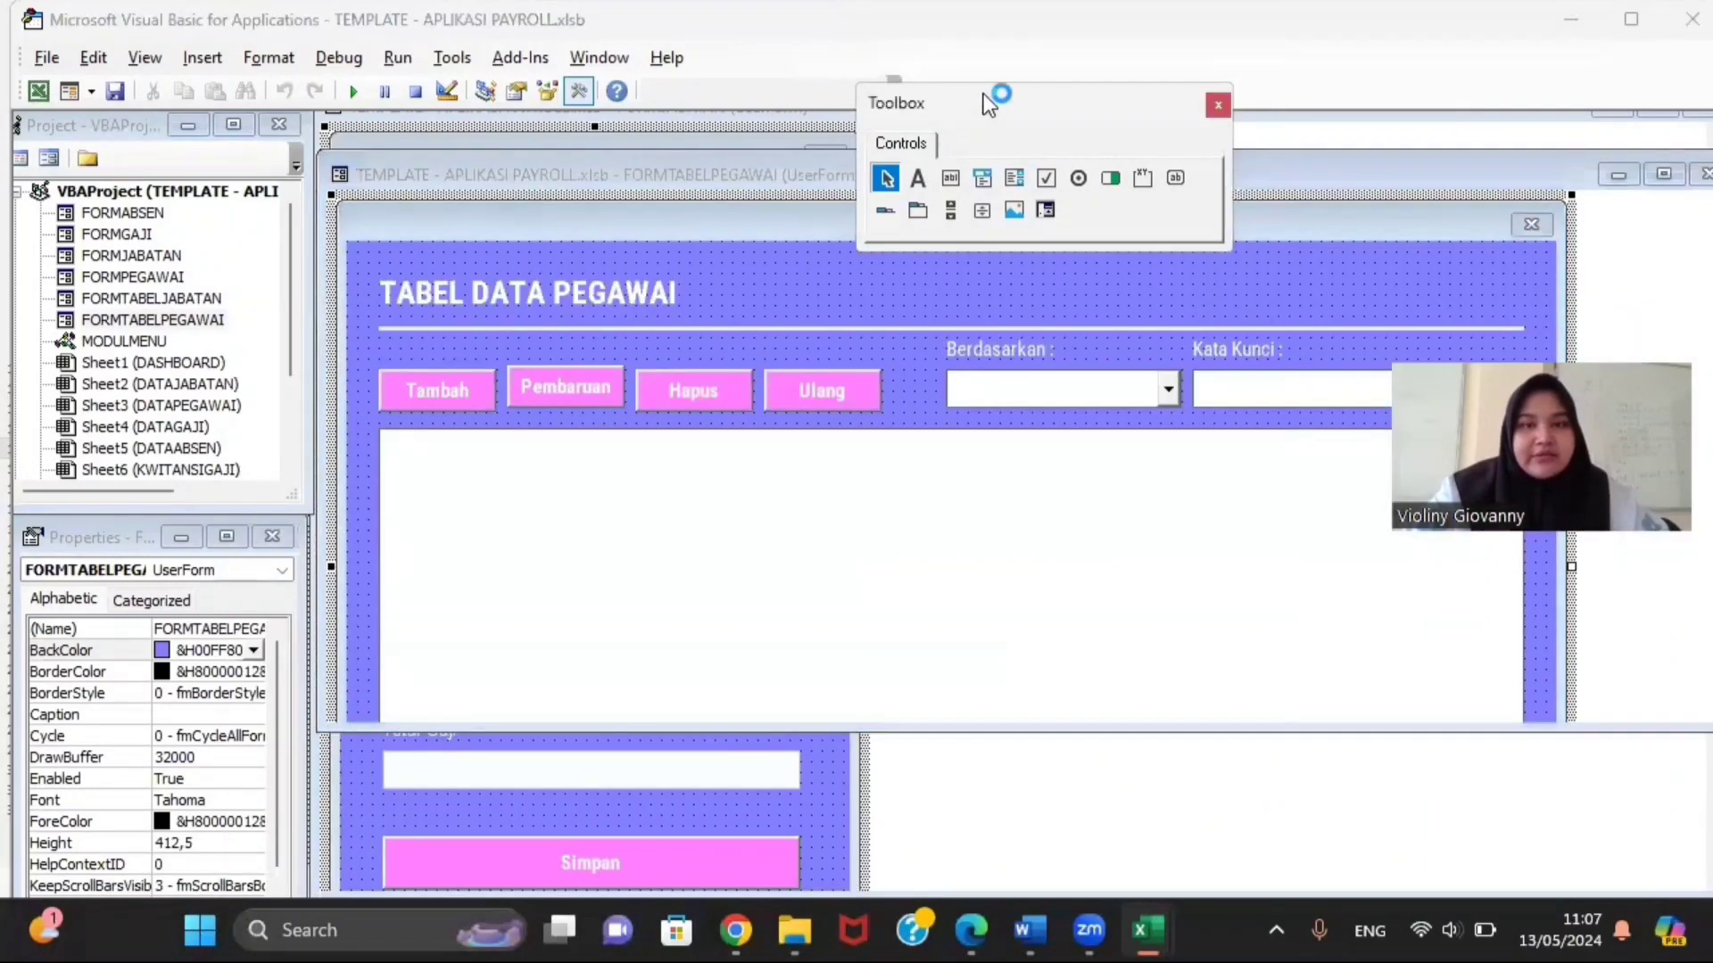
left_click_drag(989, 103, 1249, 38)
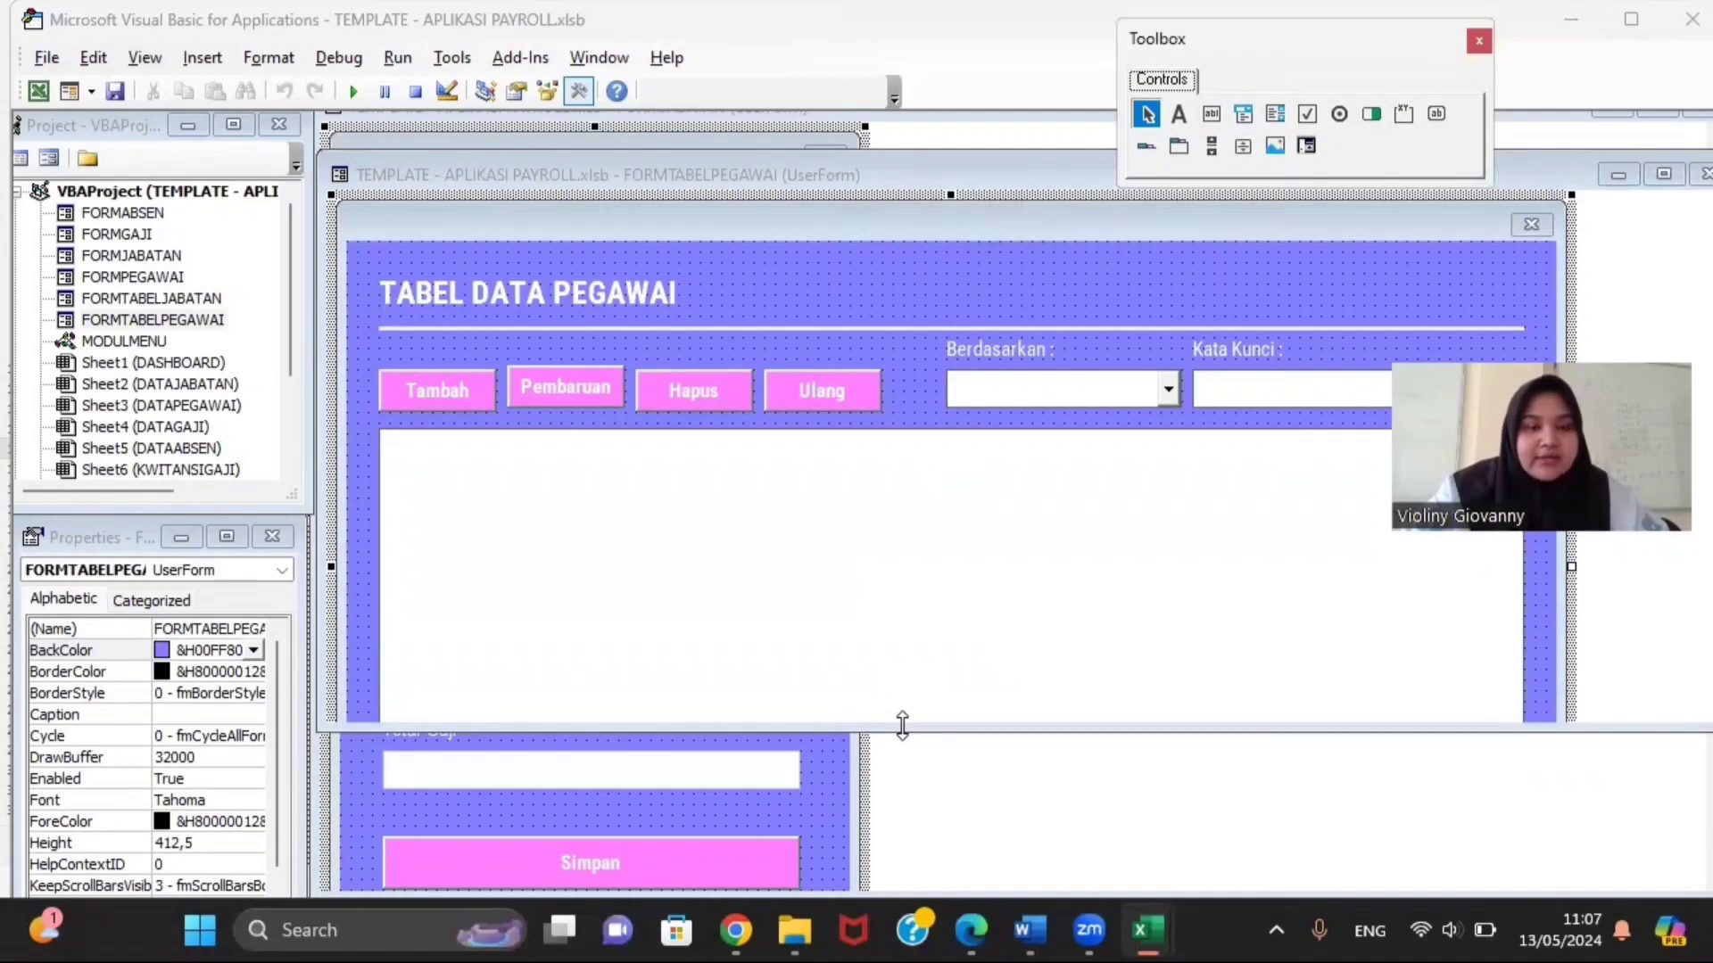
left_click_drag(902, 725, 901, 889)
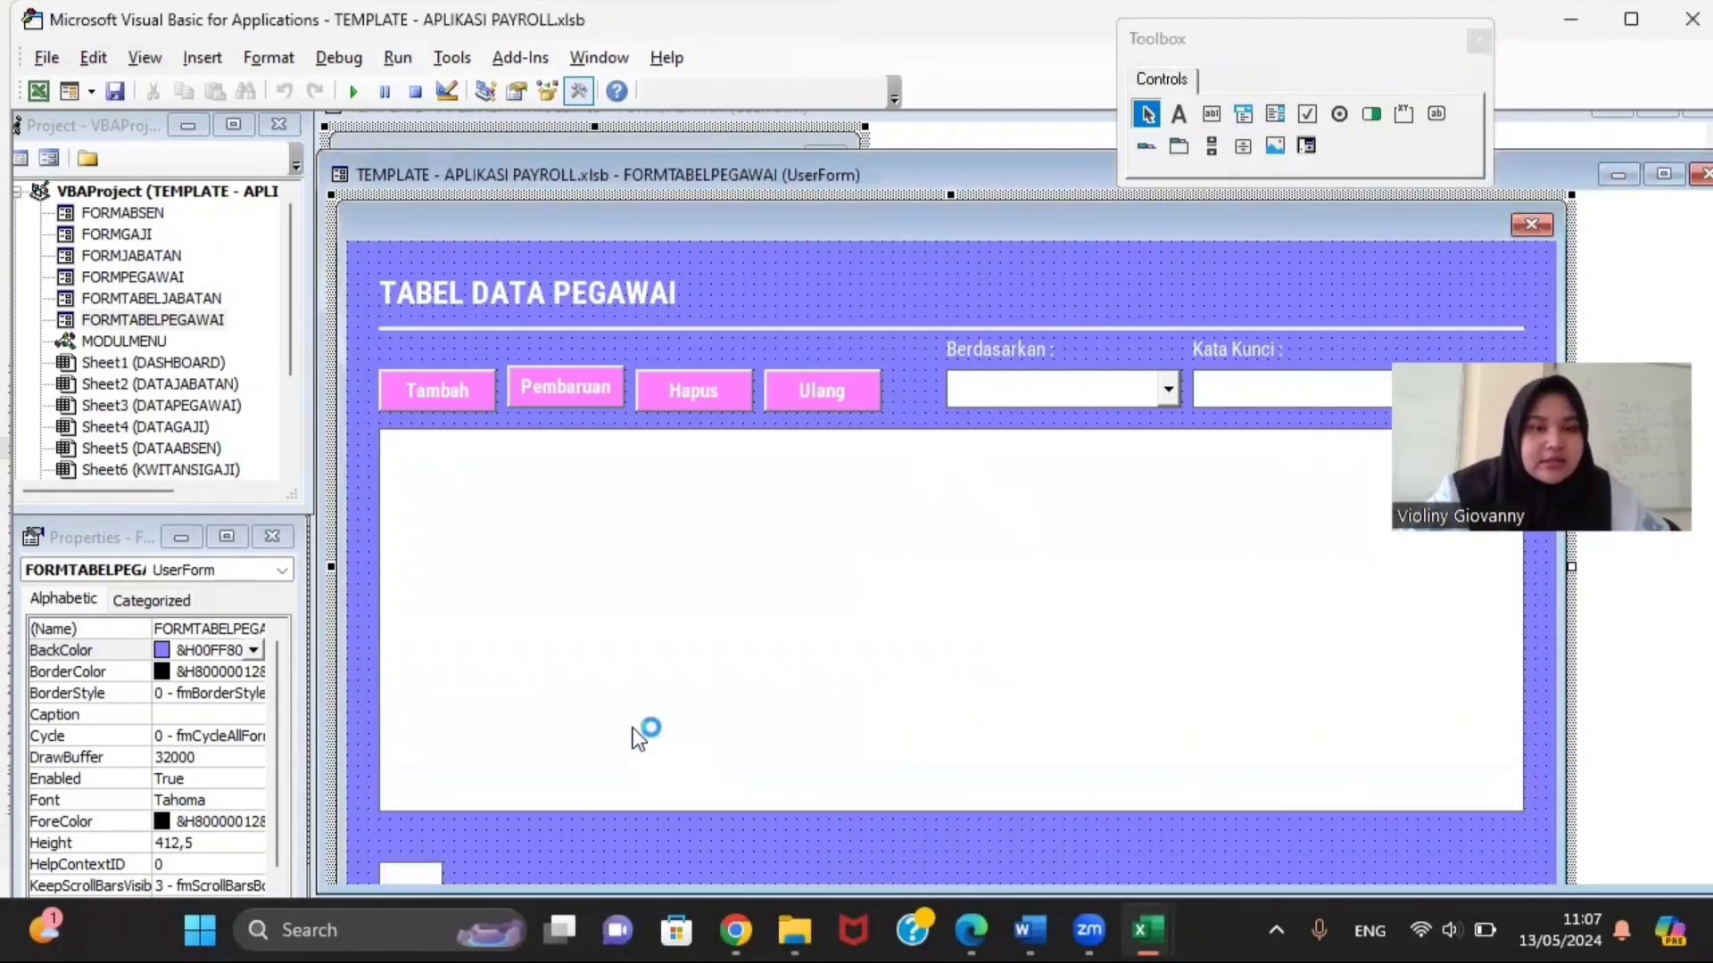
Step: Check the names of the Tambah (CMDADD), Pembaruan, Hapus (CMDDELETE) and Ulang buttons
left_click(436, 398)
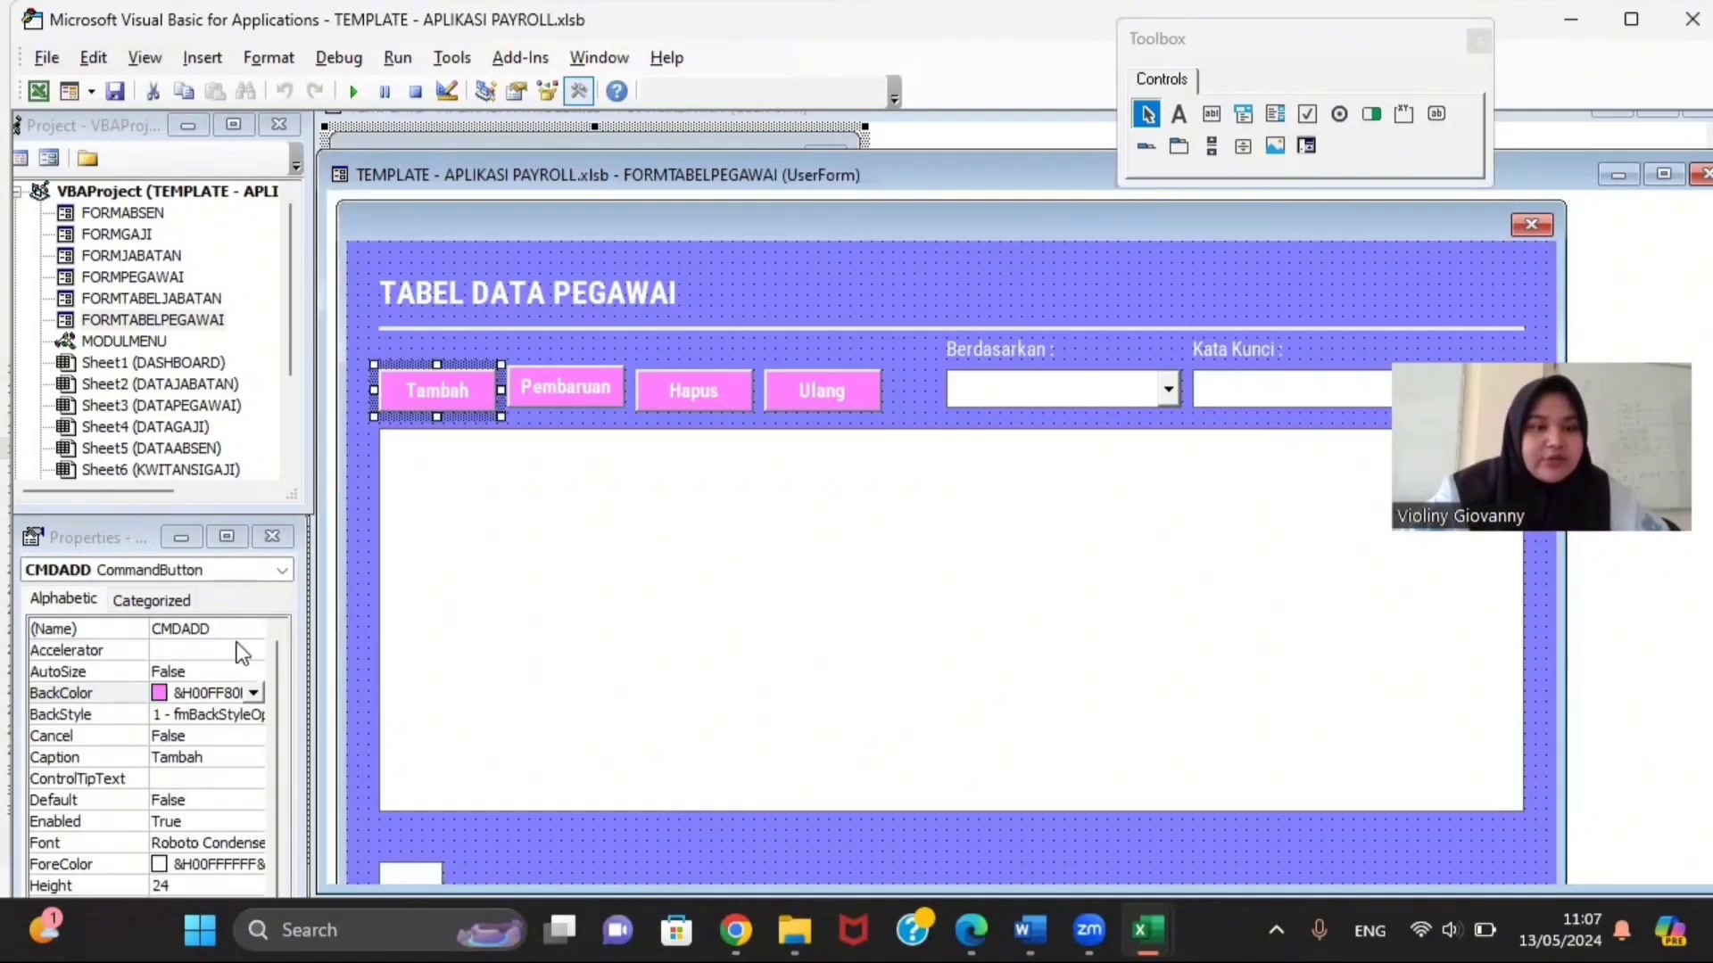
left_click(176, 631)
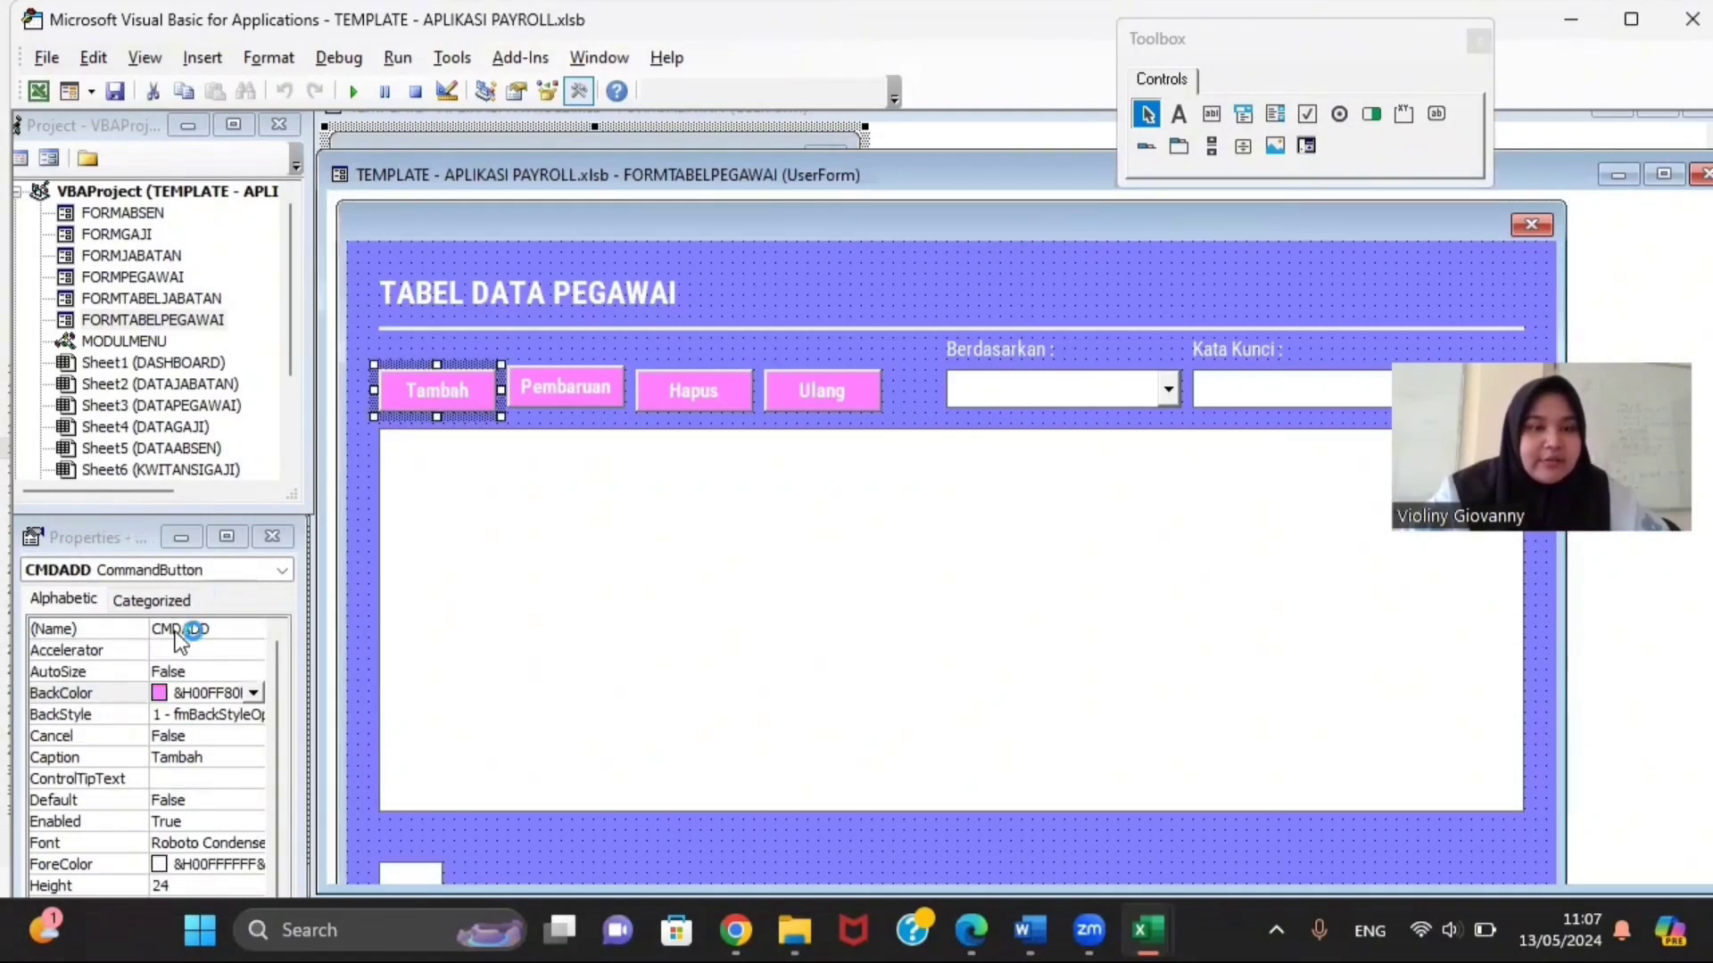
left_click(539, 391)
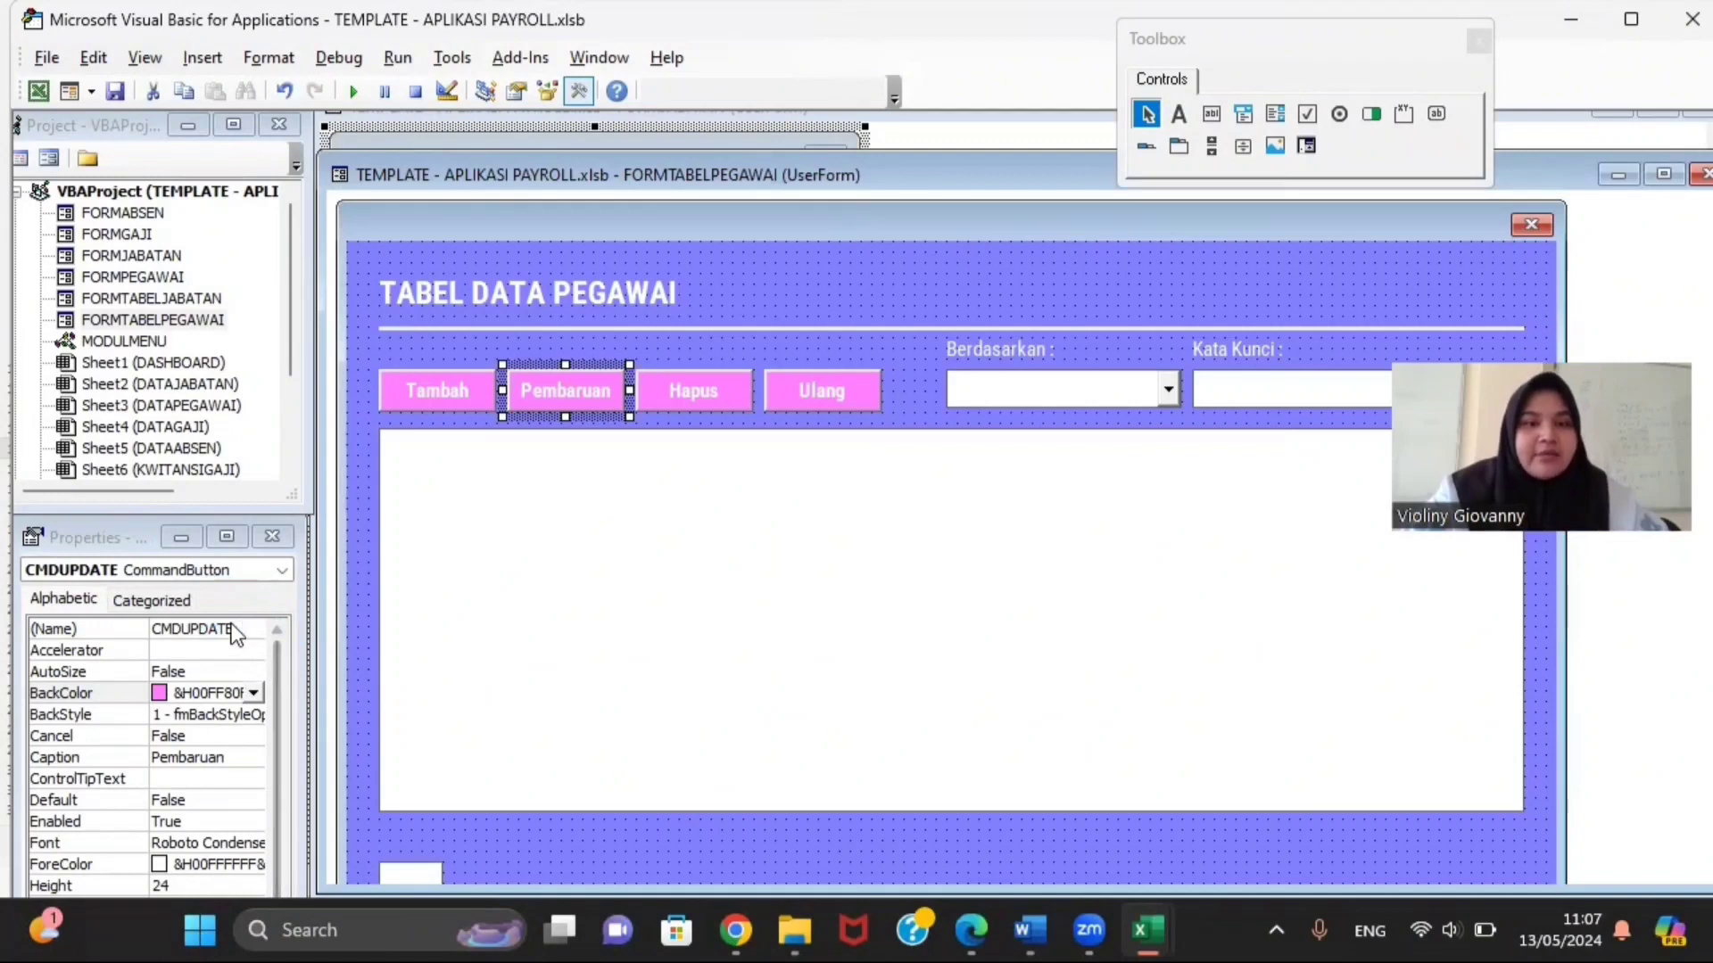
left_click(655, 399)
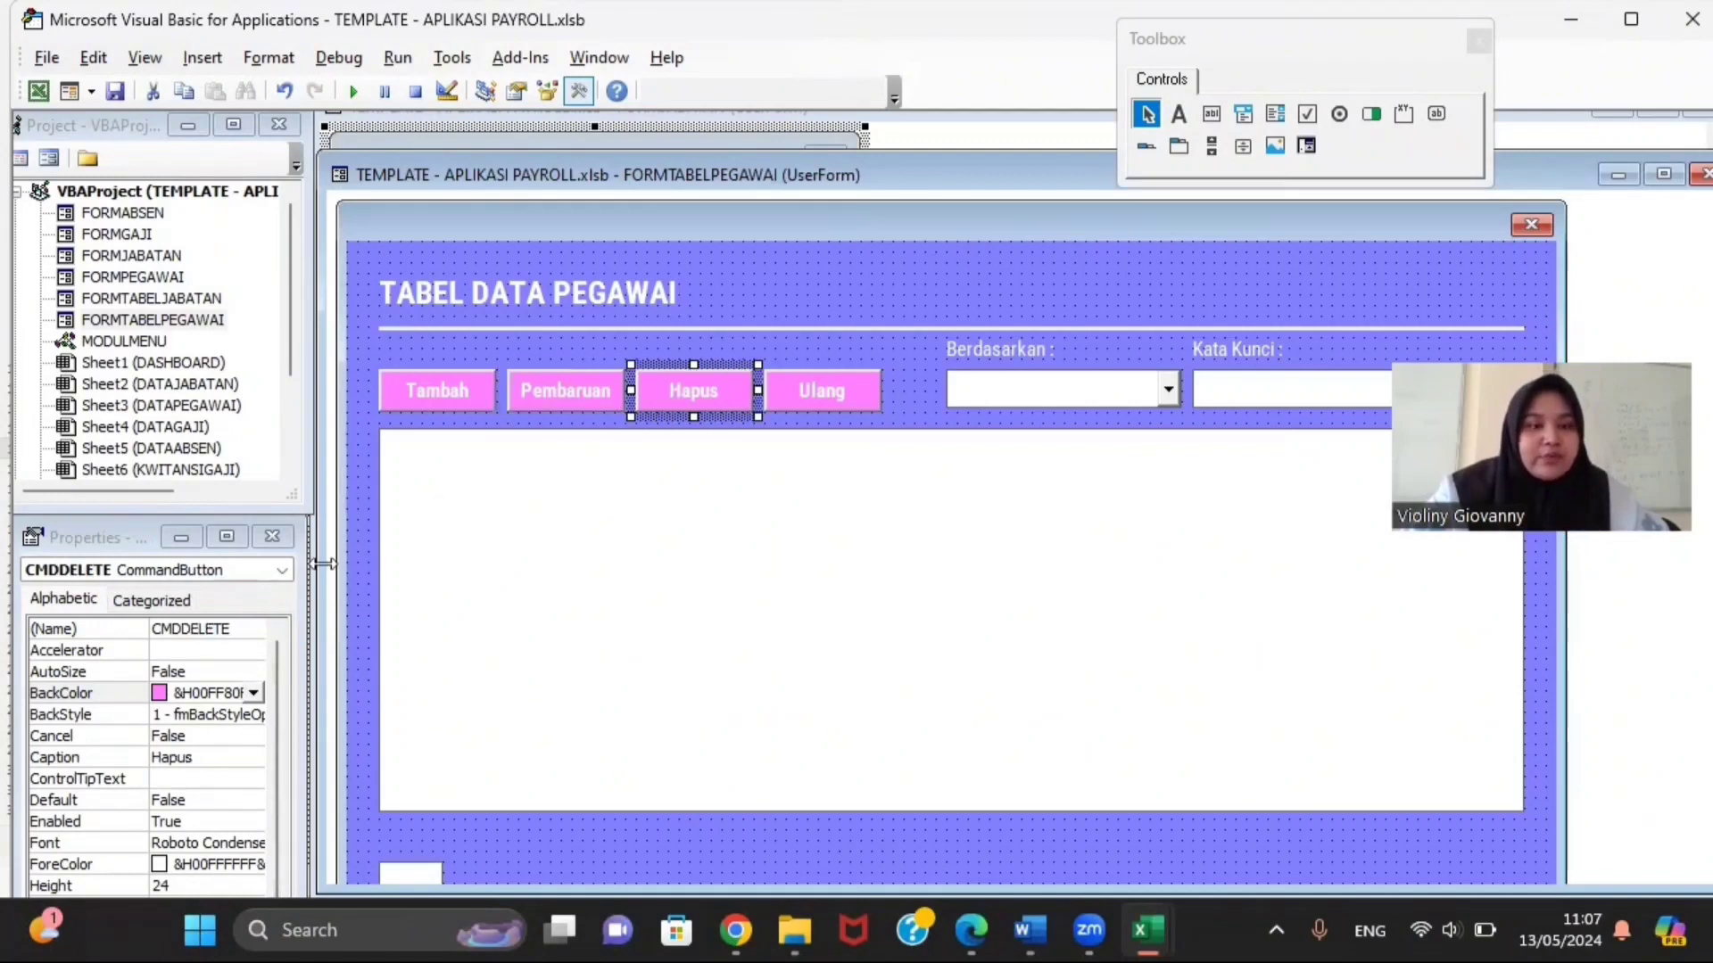
left_click(254, 627)
left_click(800, 400)
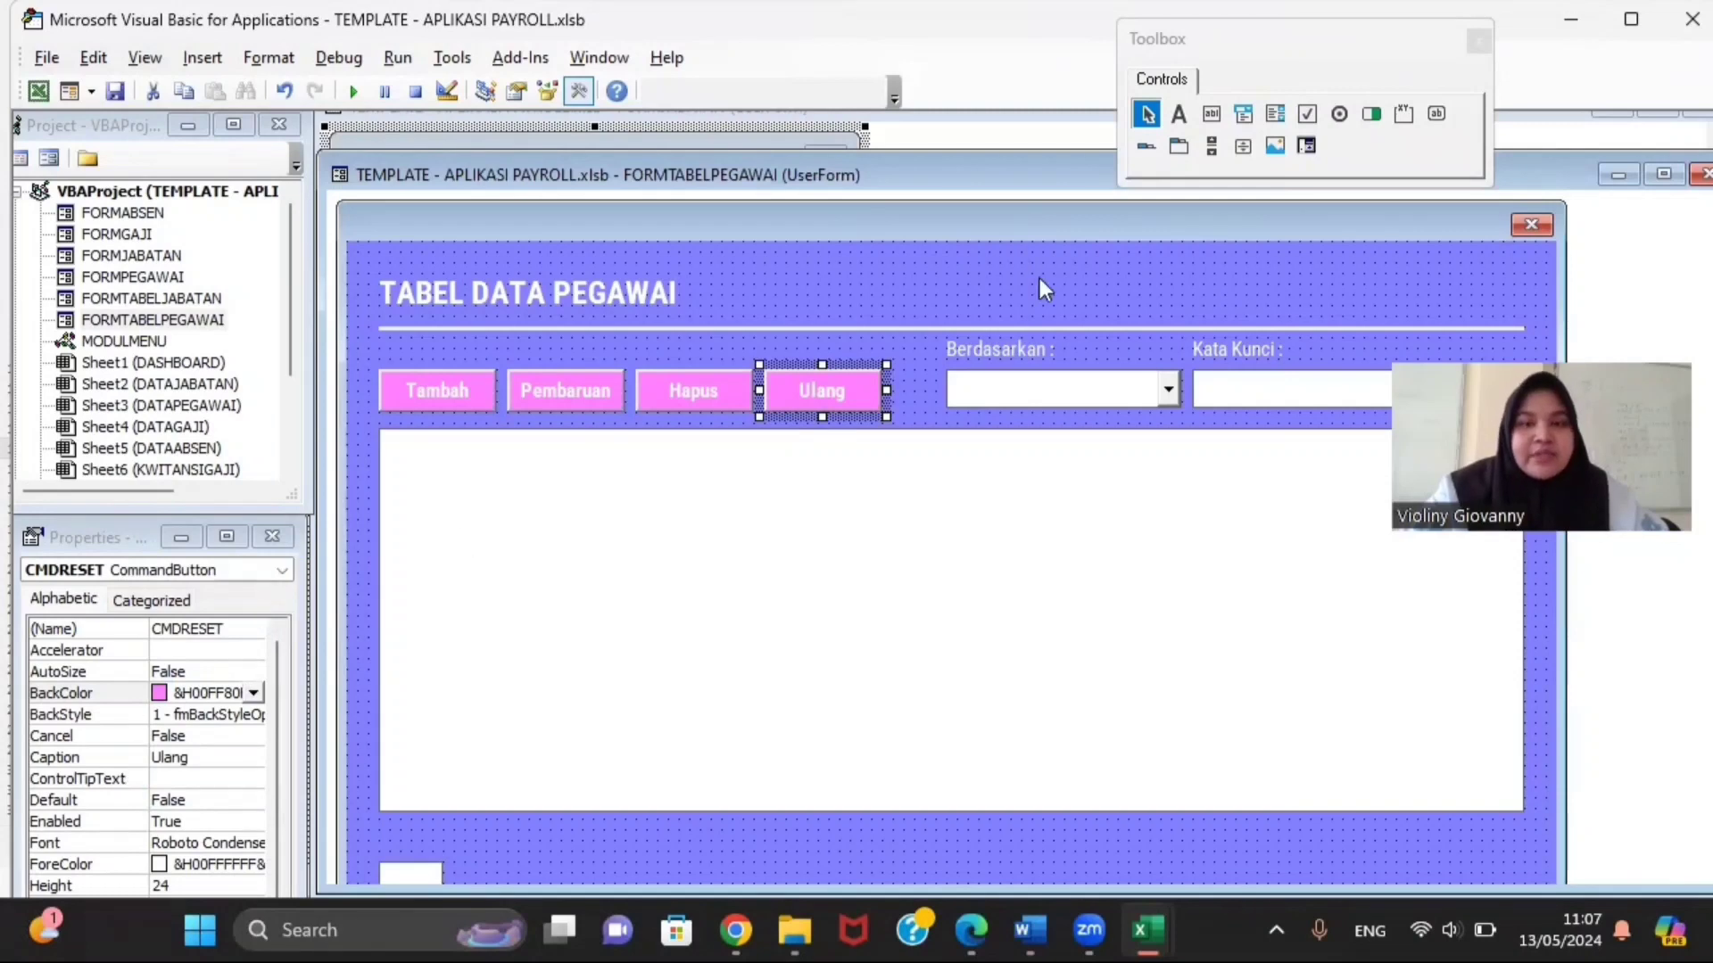
Step: Inspect the Berdasarkan combo, Kata Kunci box, data list, number box and Cari button properties
left_click(1026, 385)
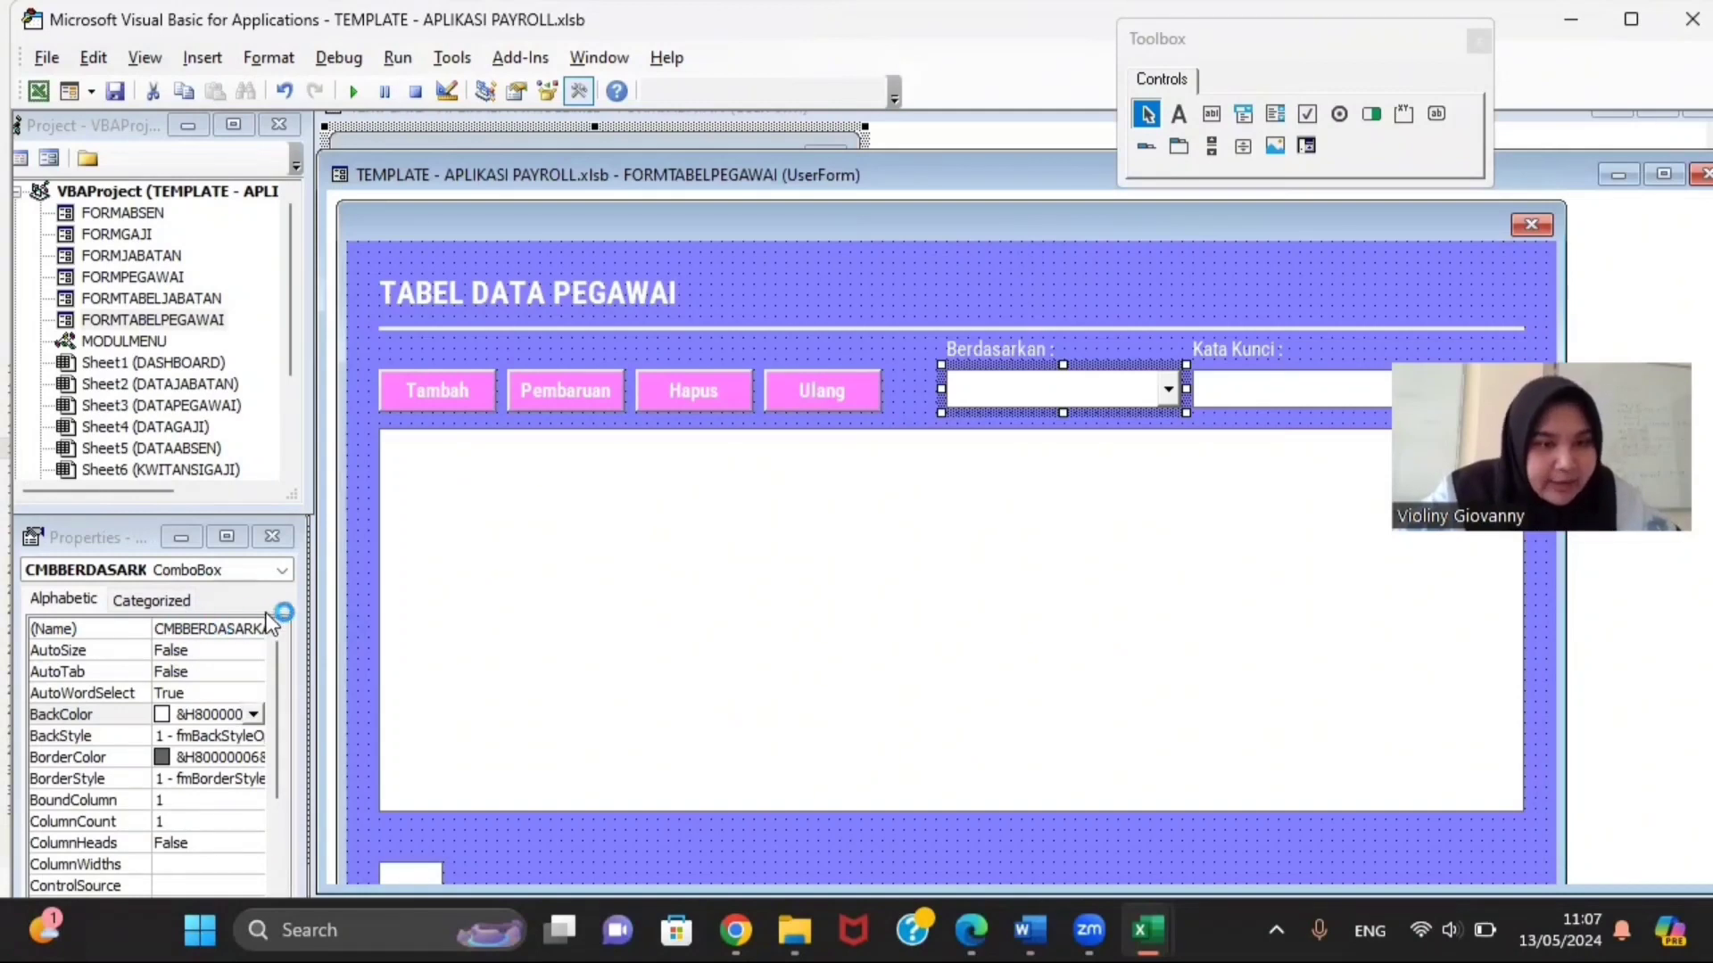
left_click(1227, 390)
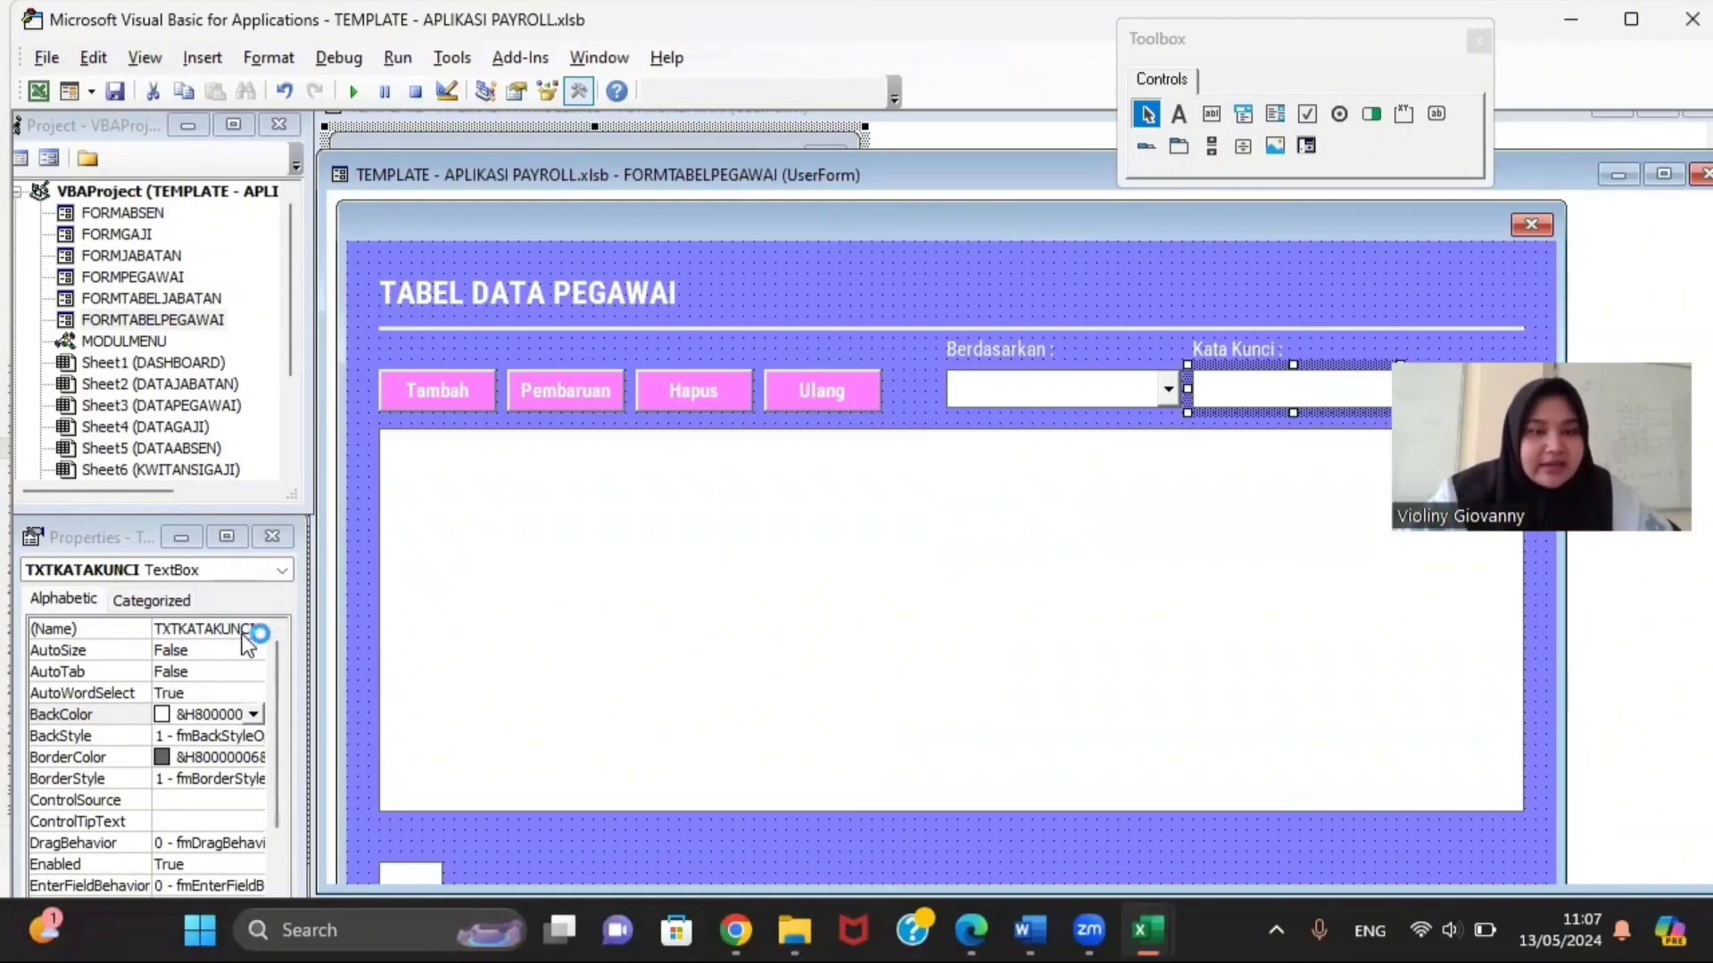
left_click(496, 566)
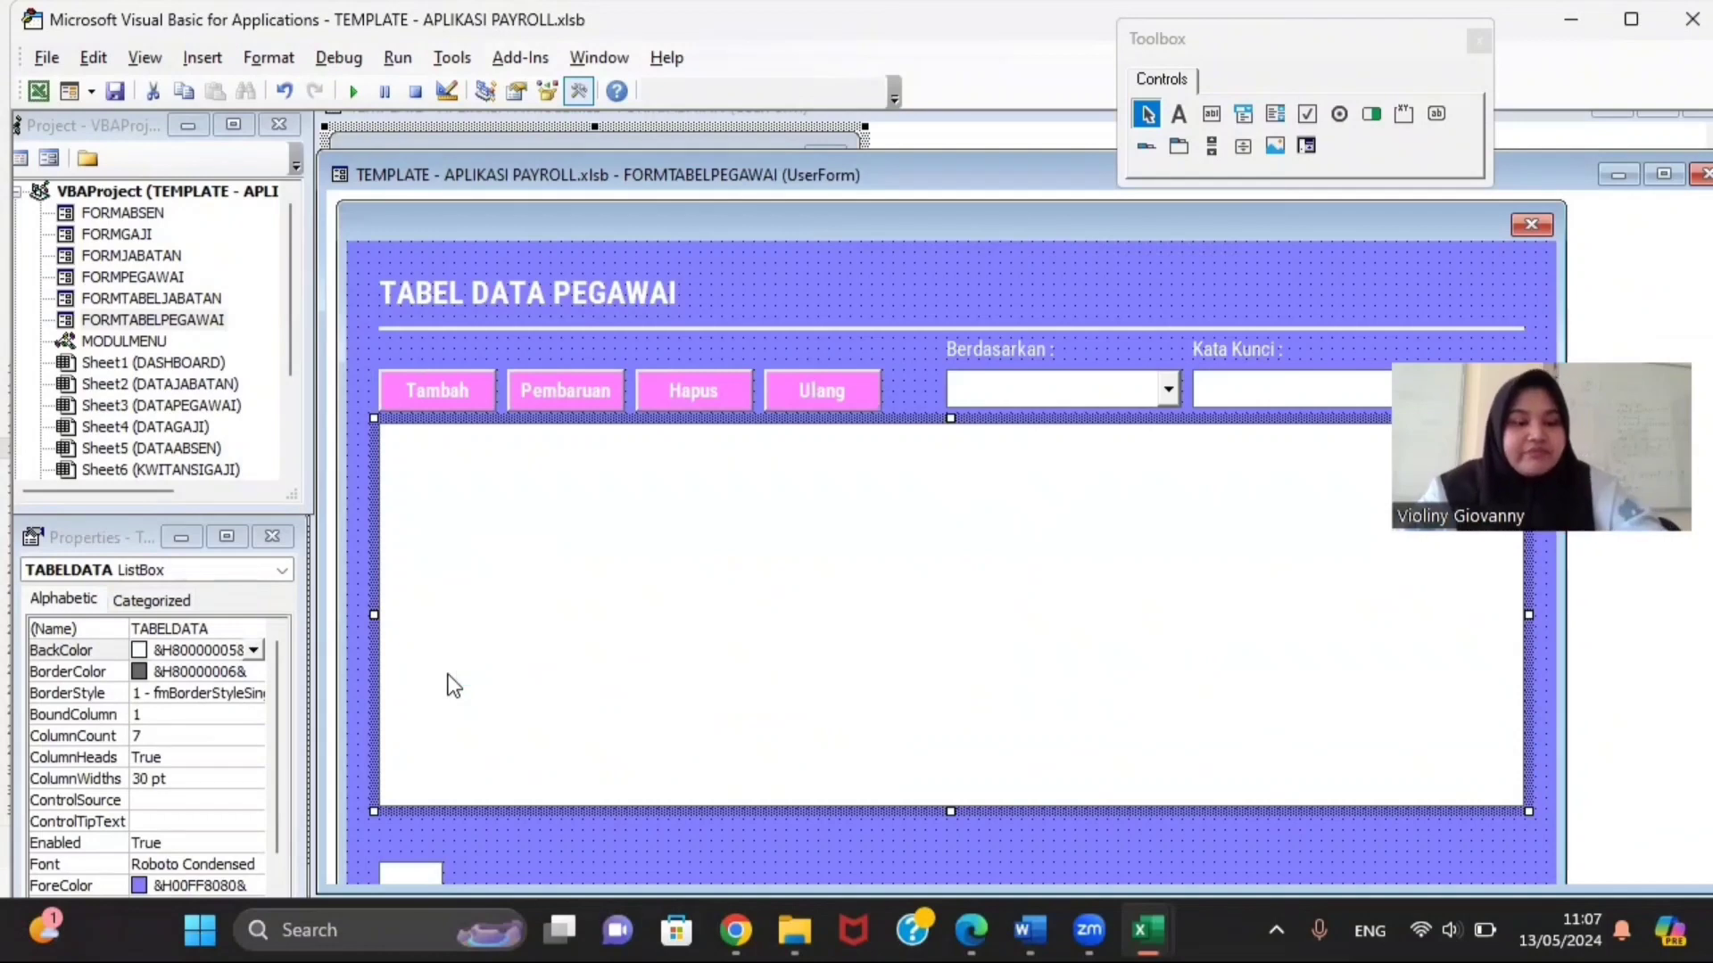
key("ctrl+z")
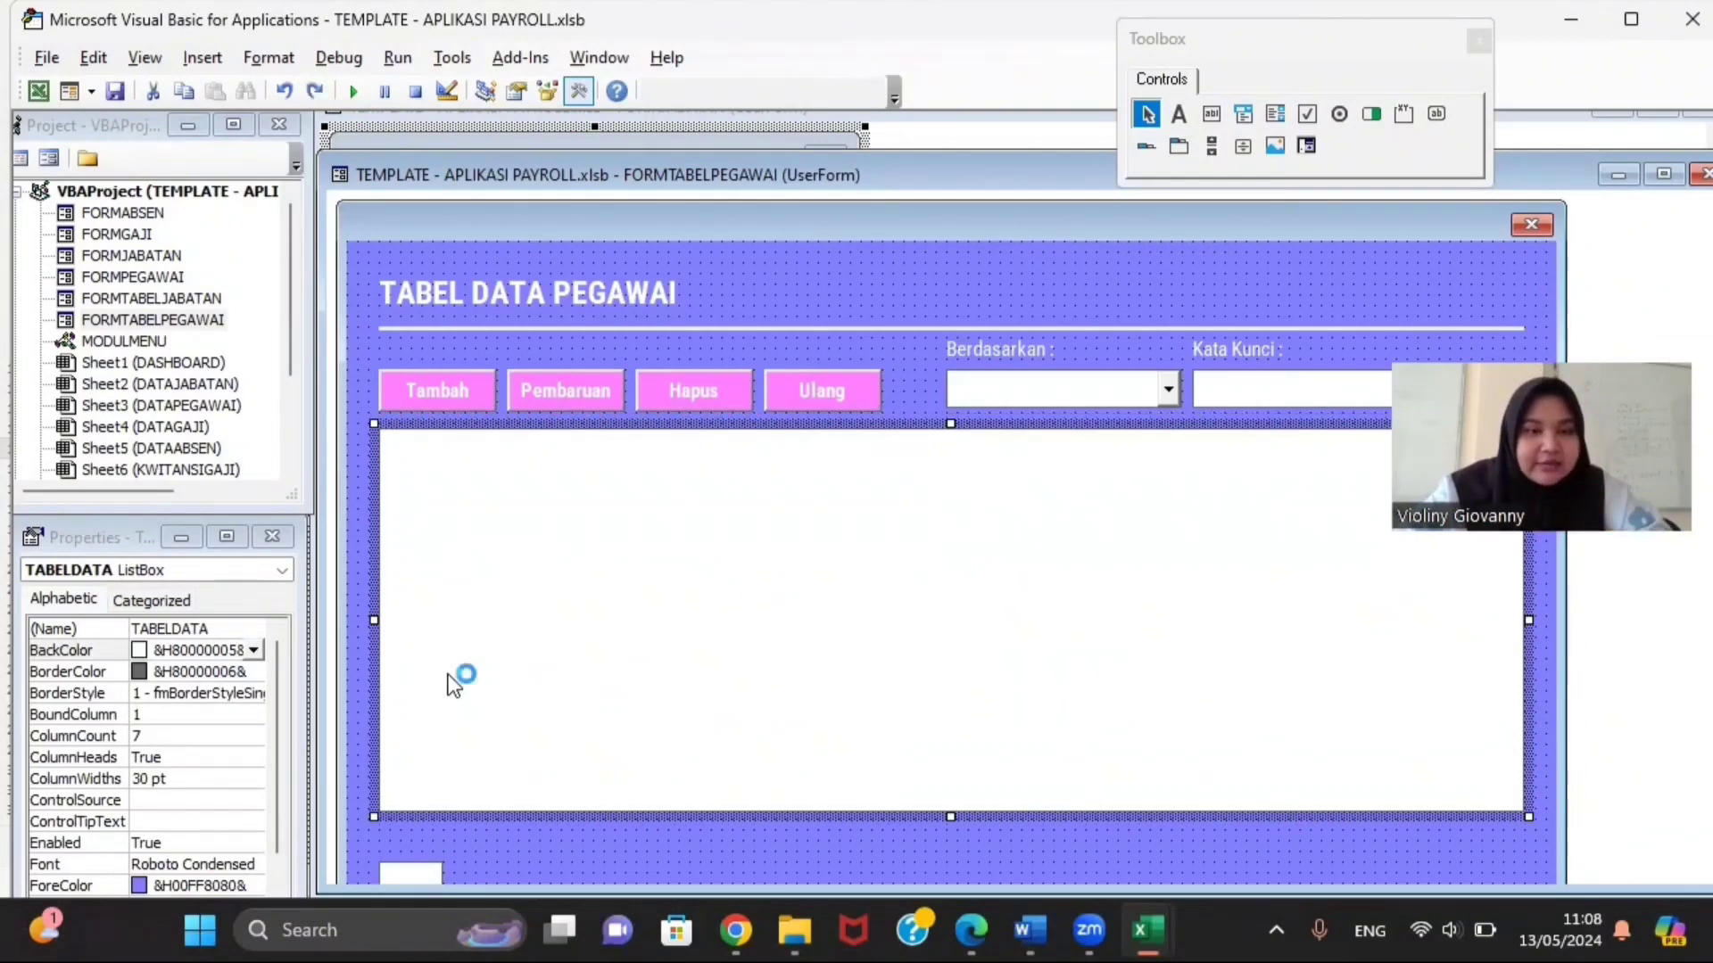
left_click(425, 870)
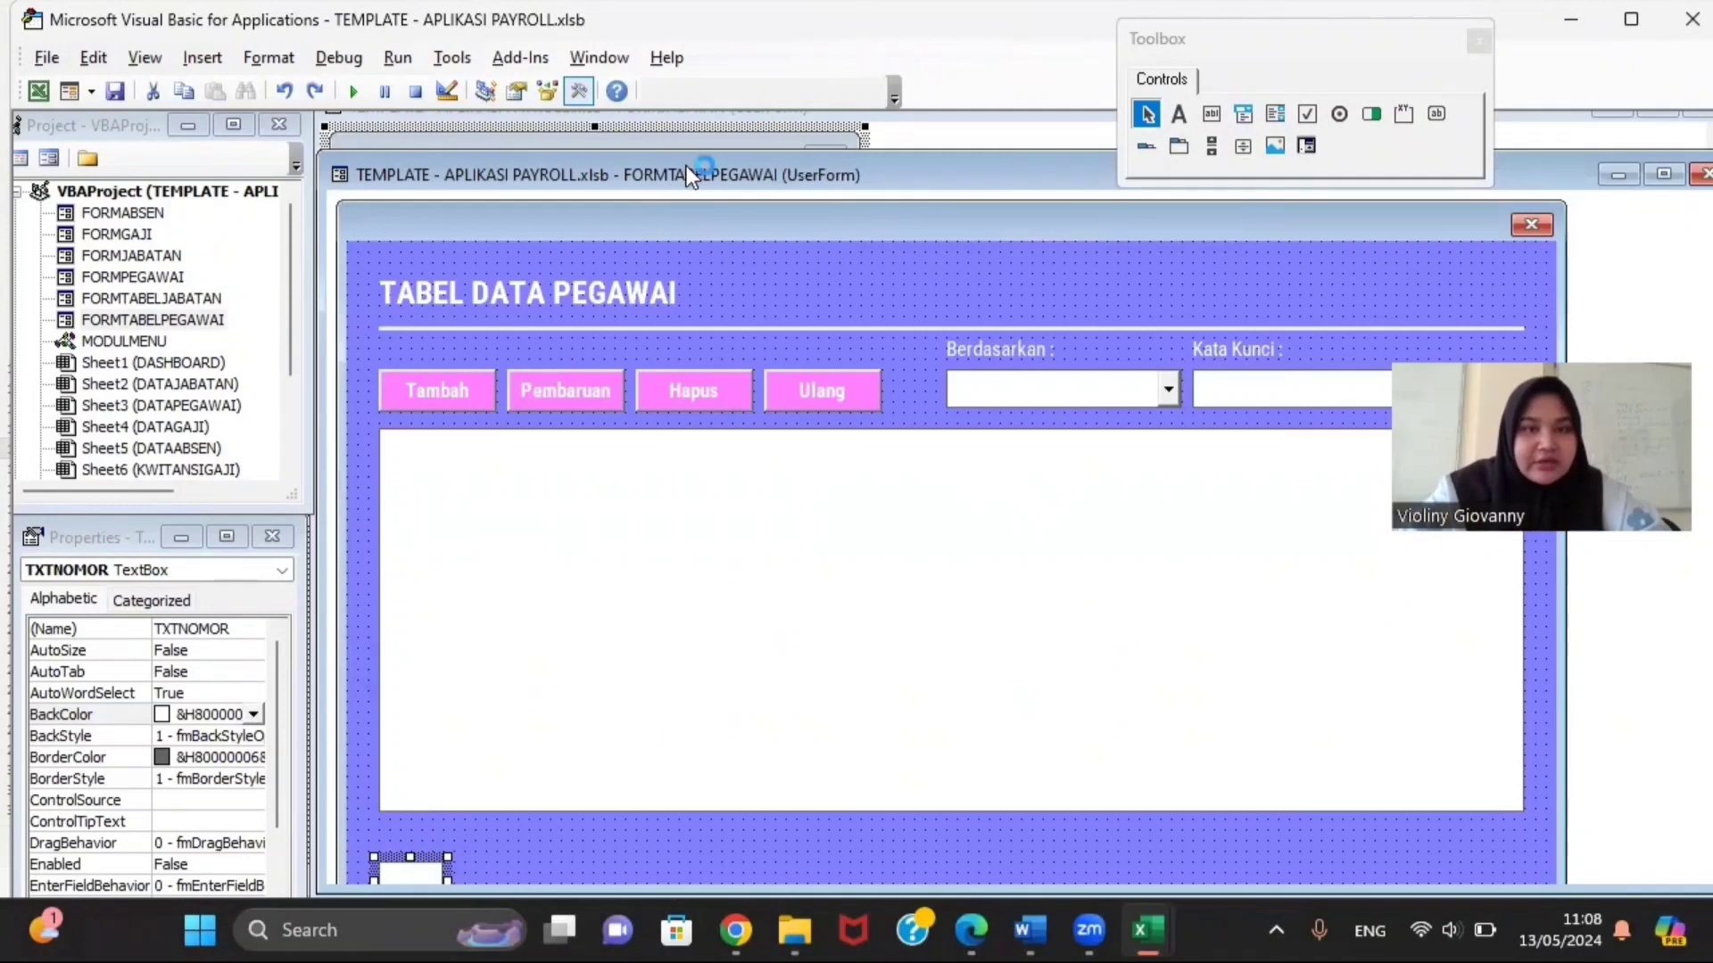
left_click_drag(687, 157, 698, 104)
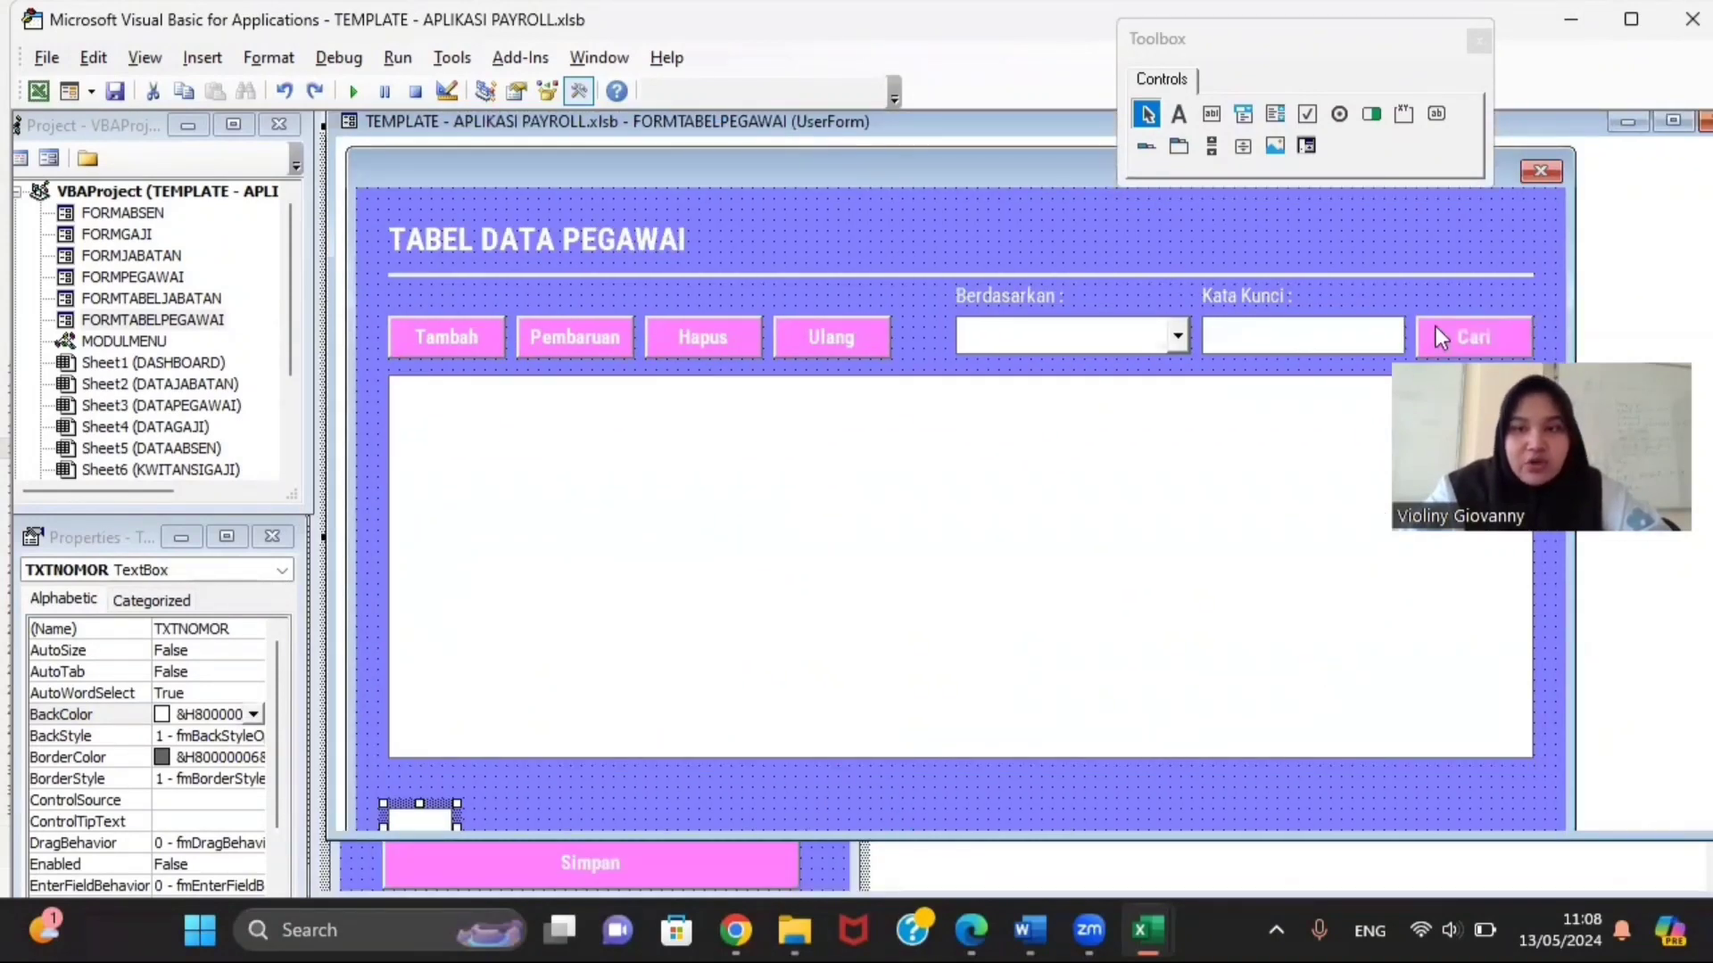
left_click(1470, 336)
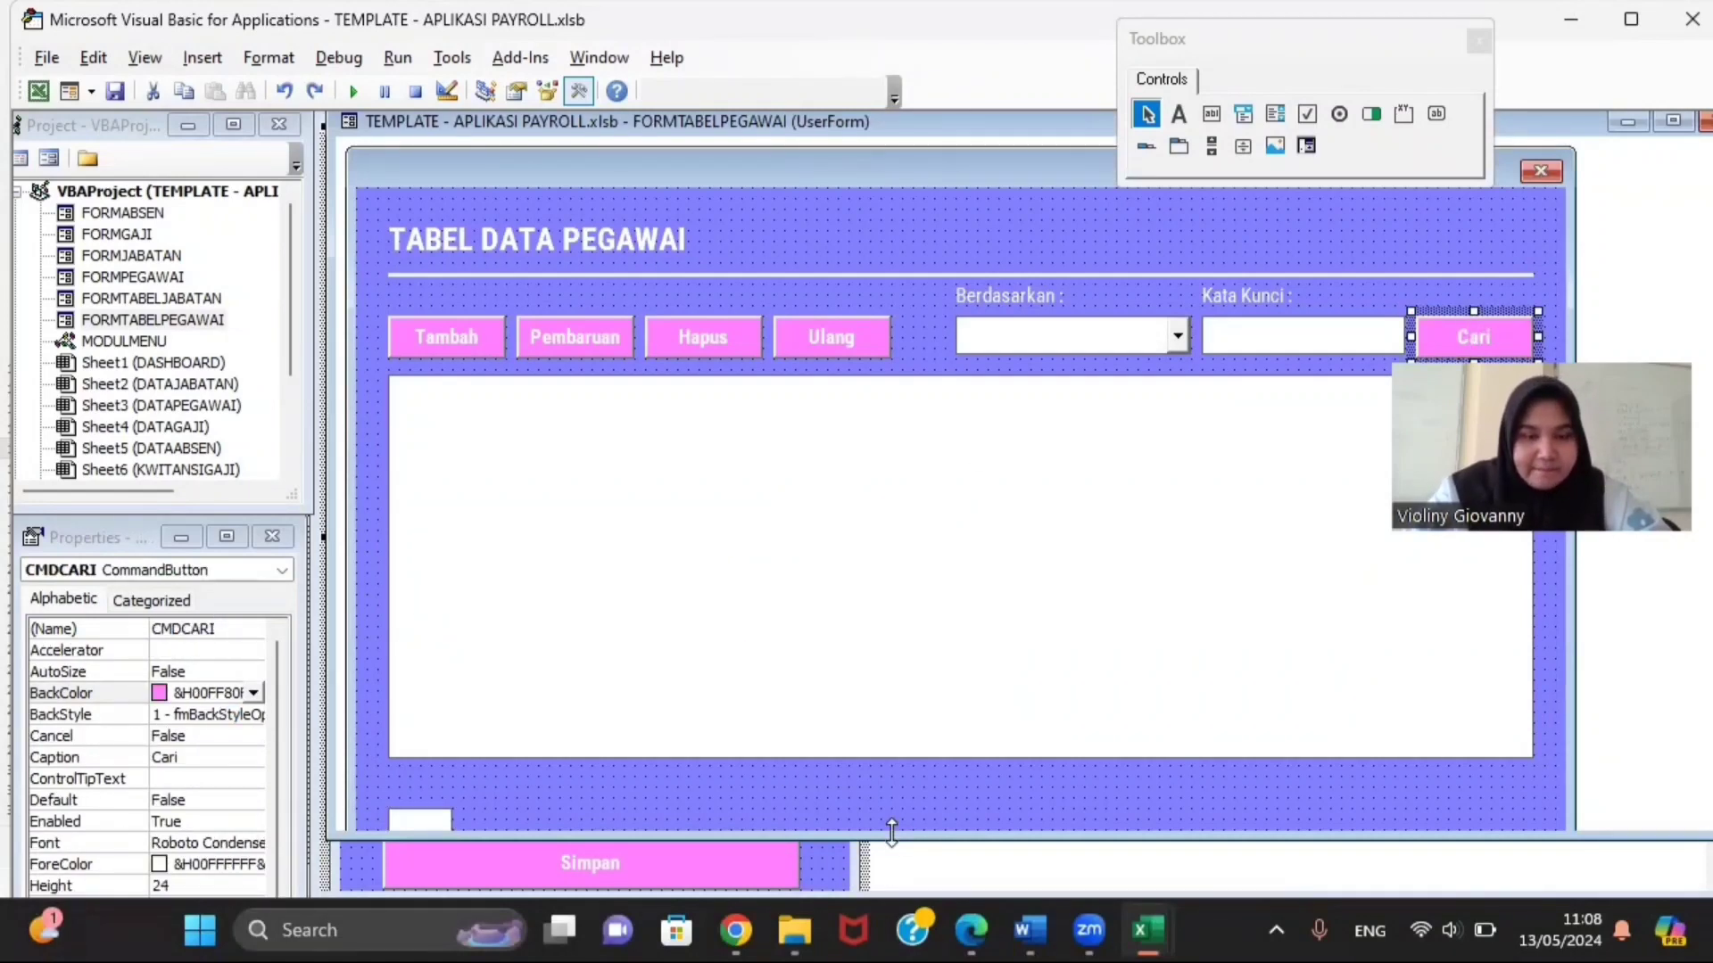
left_click_drag(892, 832, 892, 879)
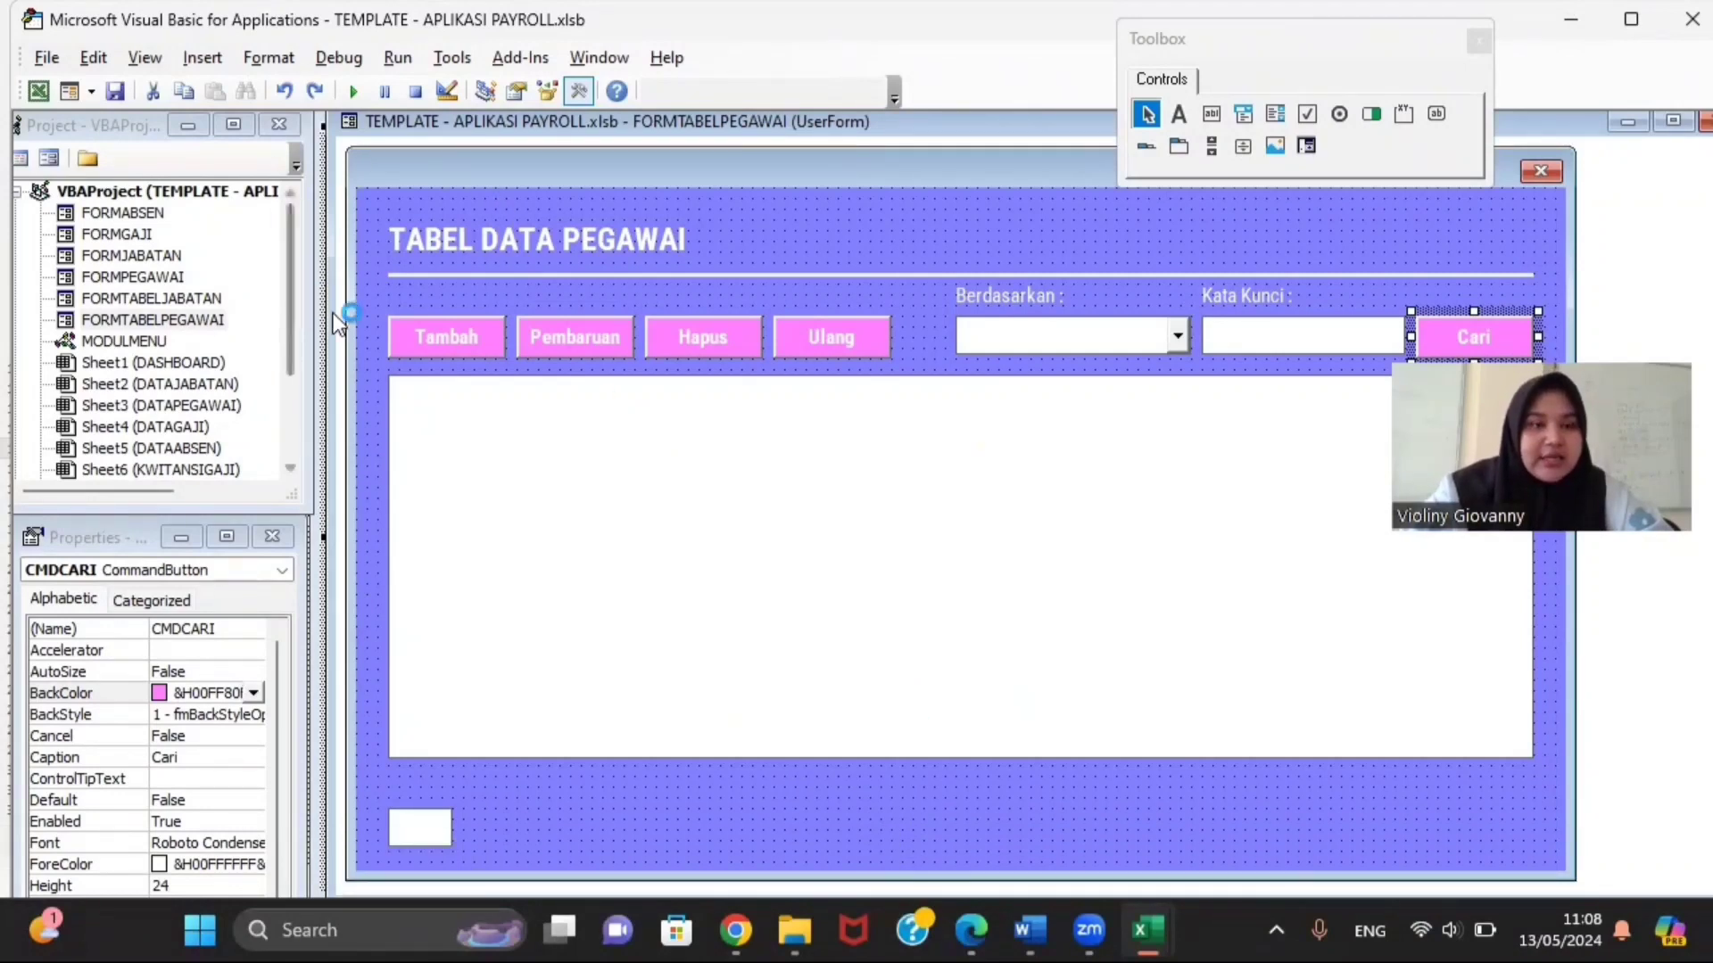
Step: View the FORMTABELPEGAWAI code, including the CMDCARI_Click AdvancedFilter search routine
right_click(214, 321)
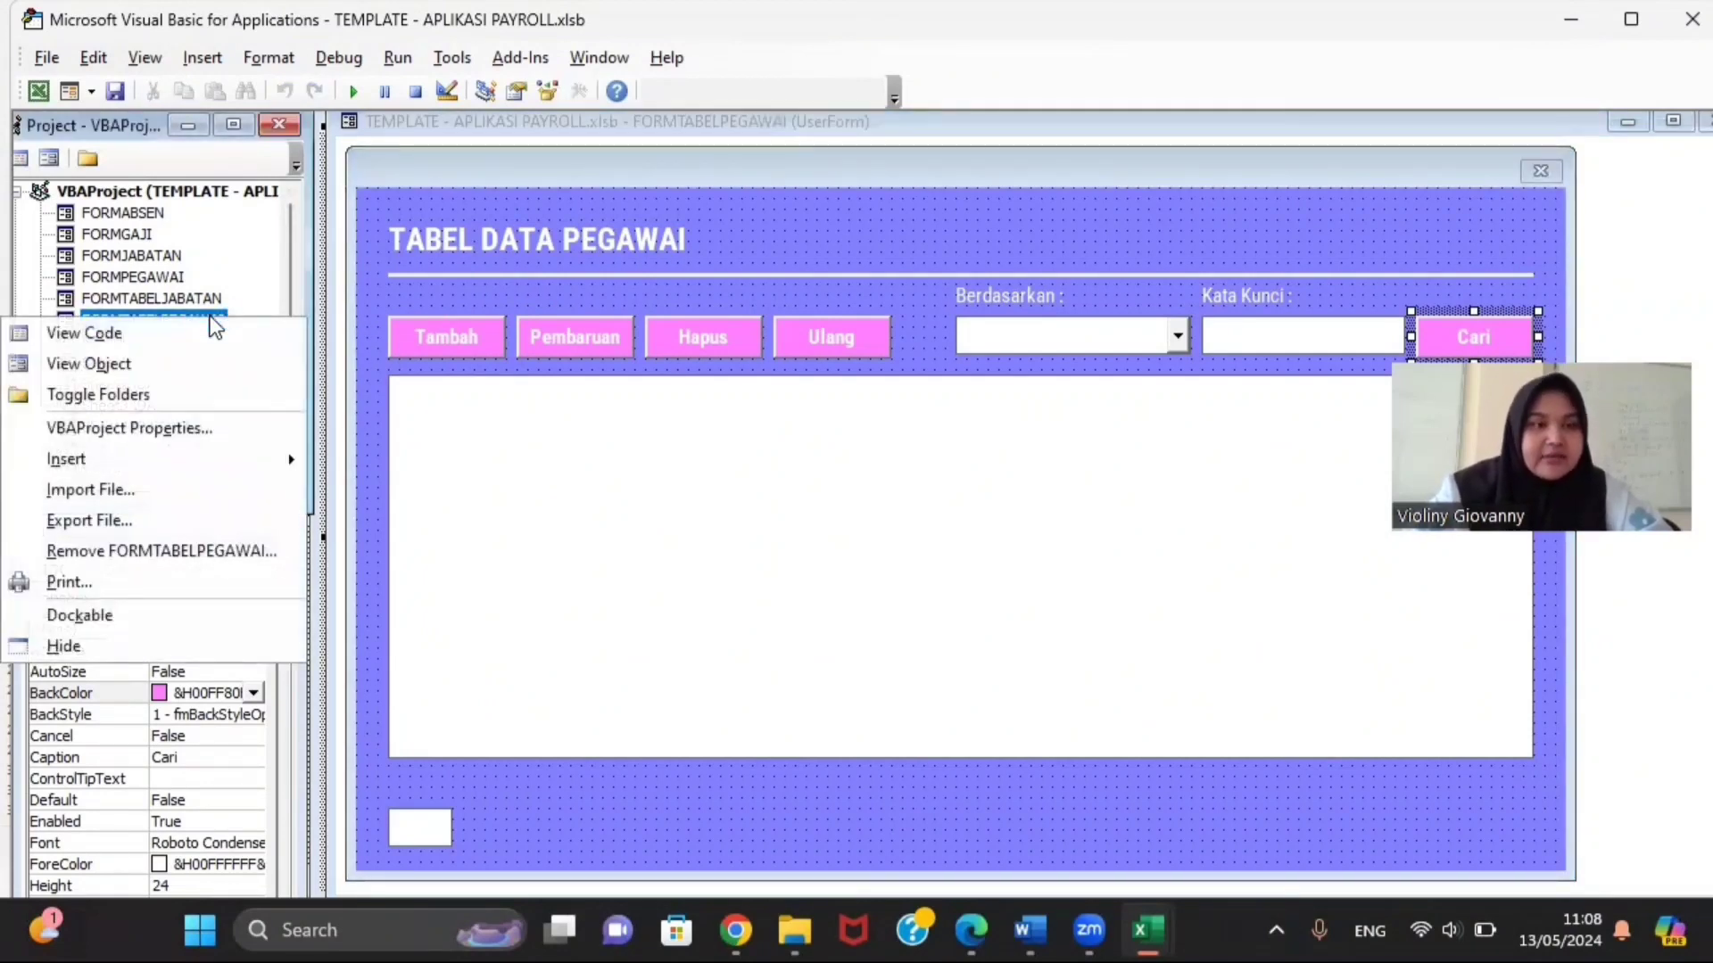
left_click(184, 325)
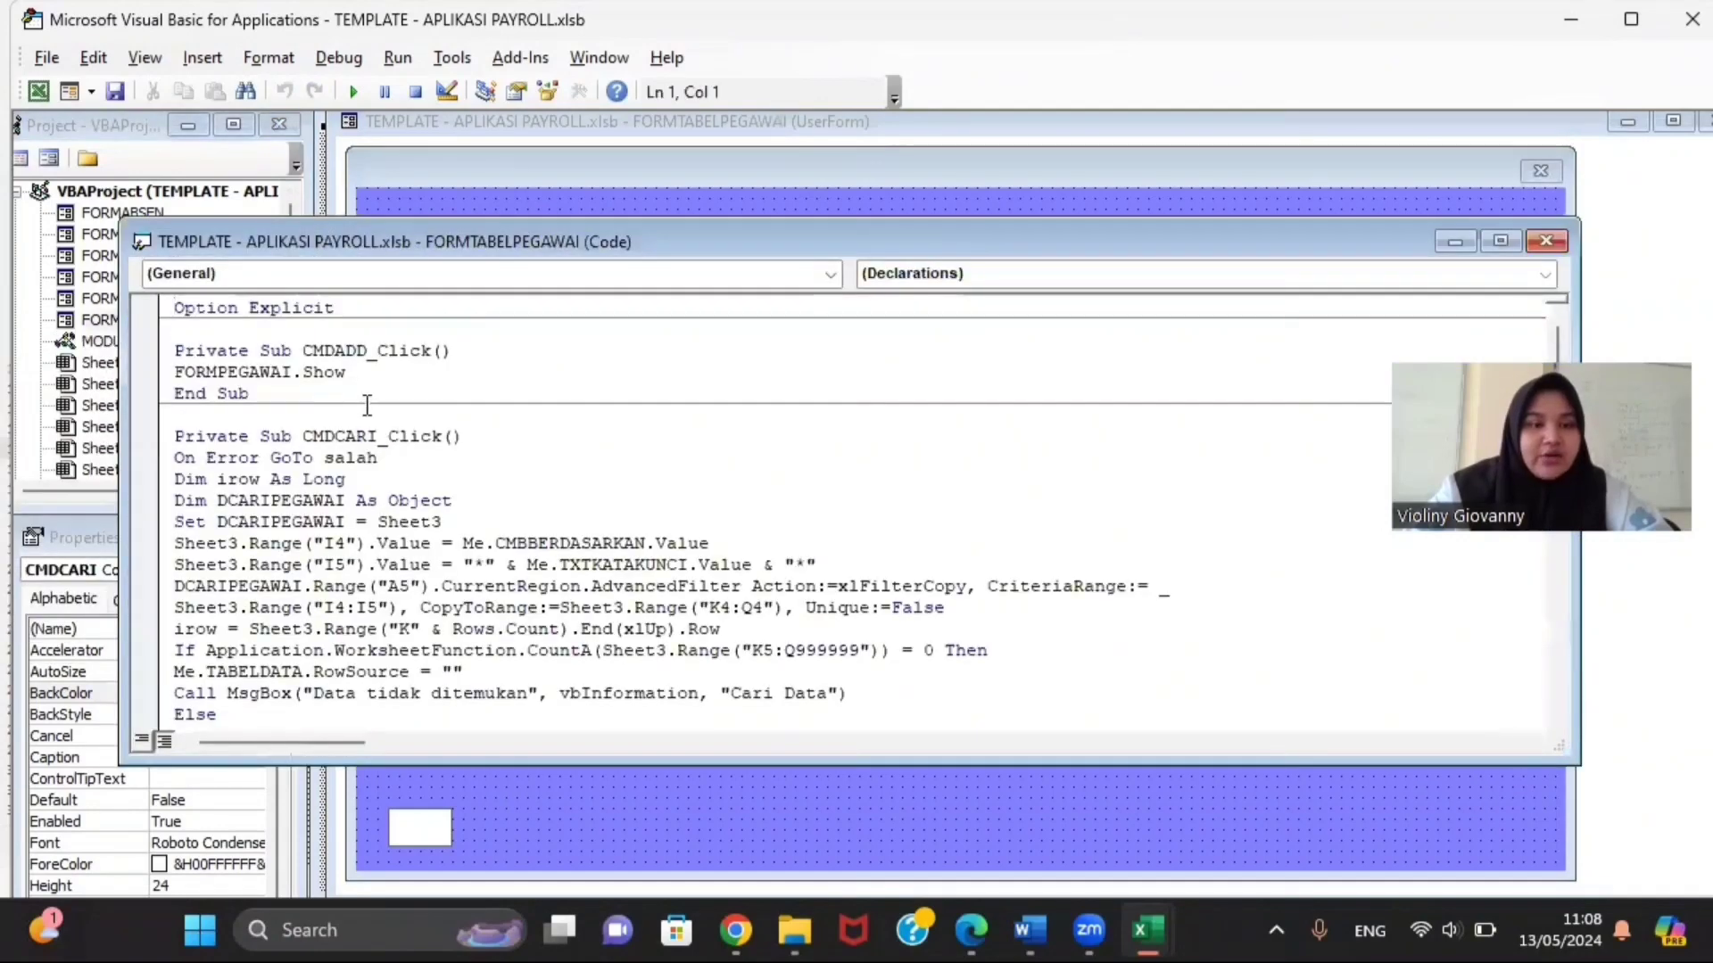
scroll(366, 404, "down", 3)
Step: Scroll through the CODING FORM TABEL PEGAWAI code listing in Word
mouse_move(794, 930)
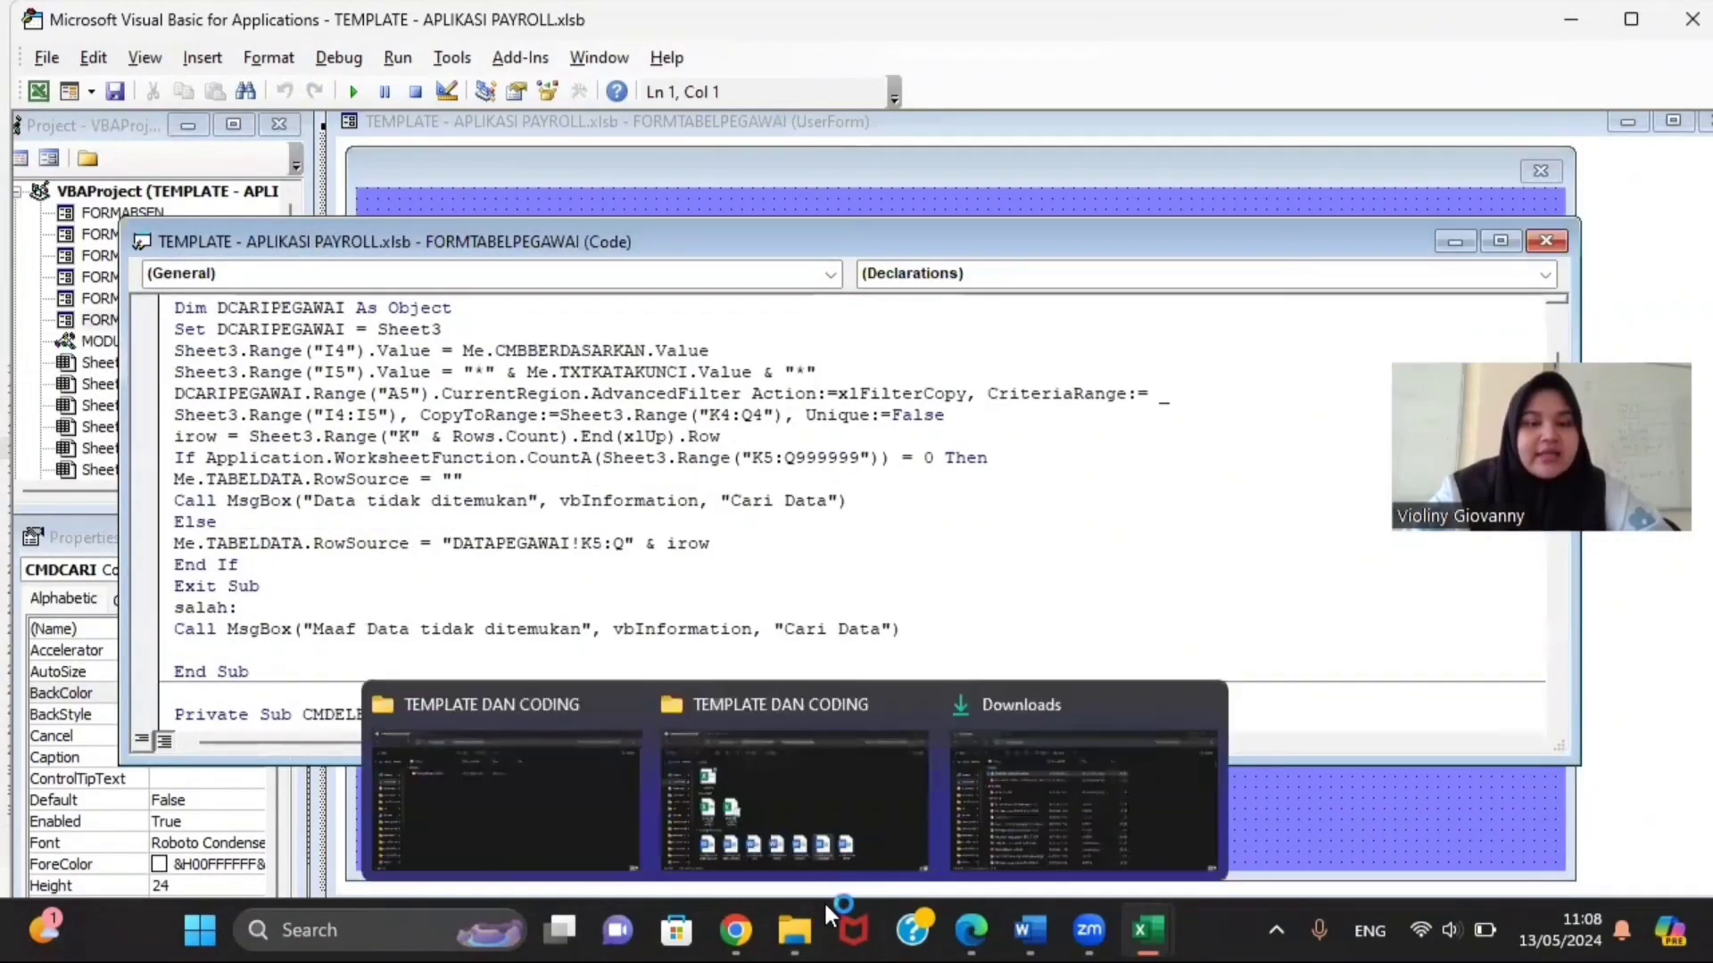
left_click(789, 849)
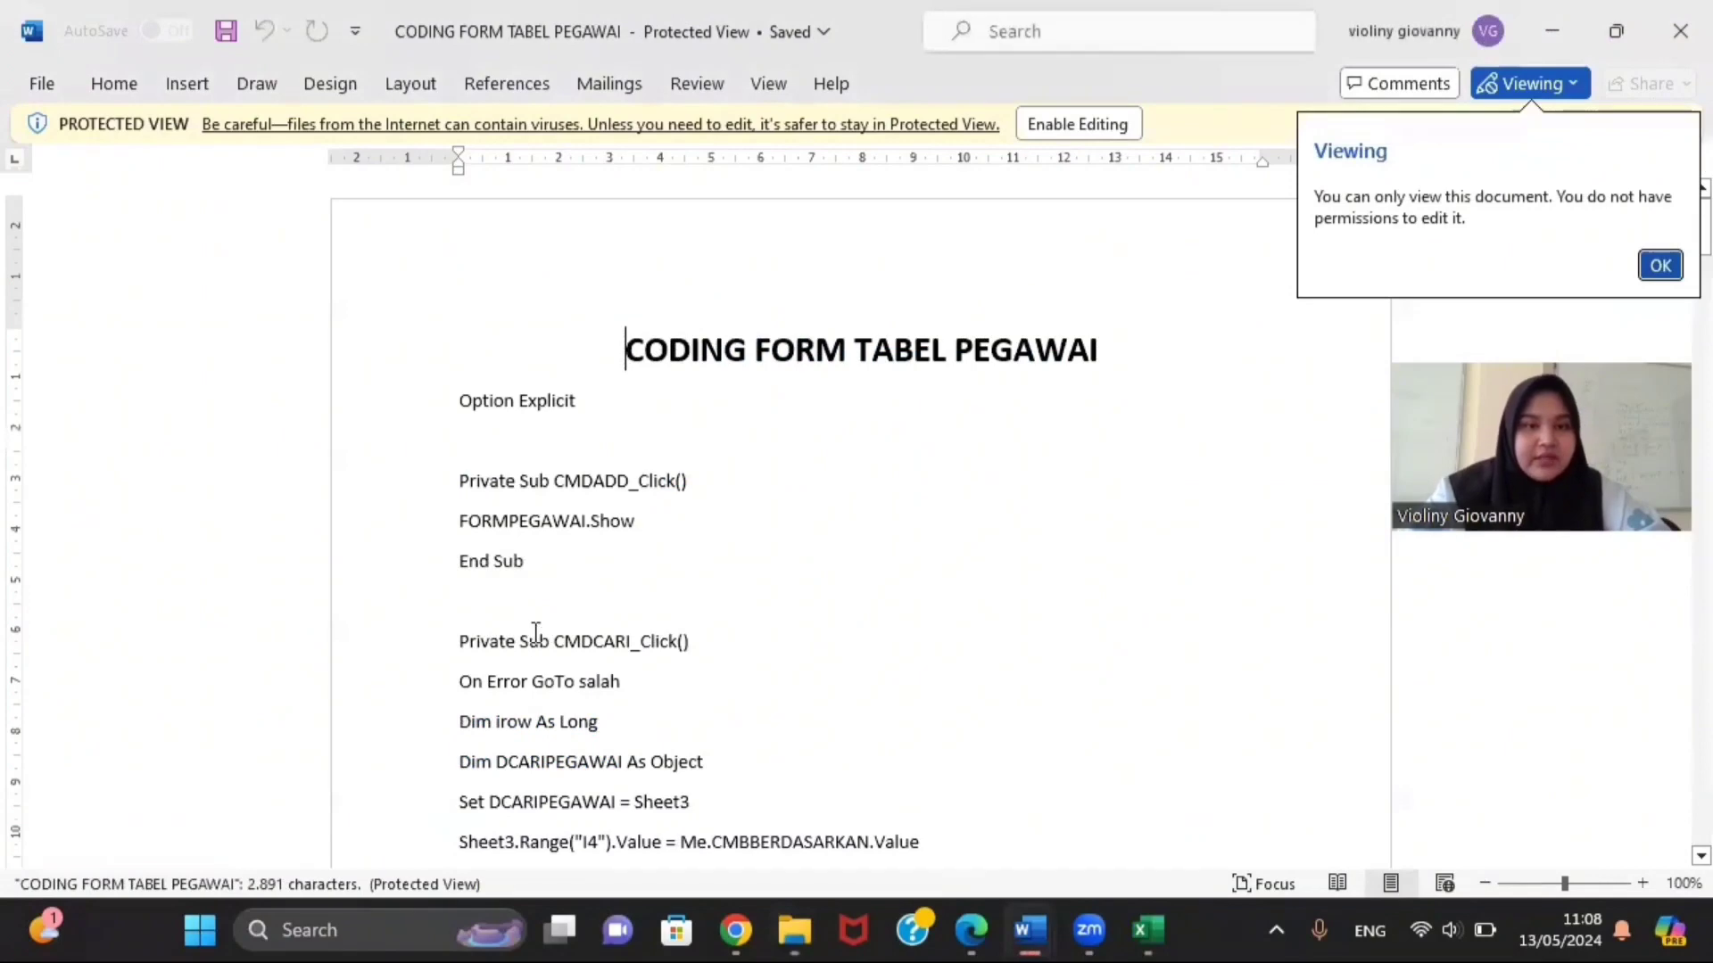
scroll(535, 635, "down", 10)
scroll(535, 635, "down", 15)
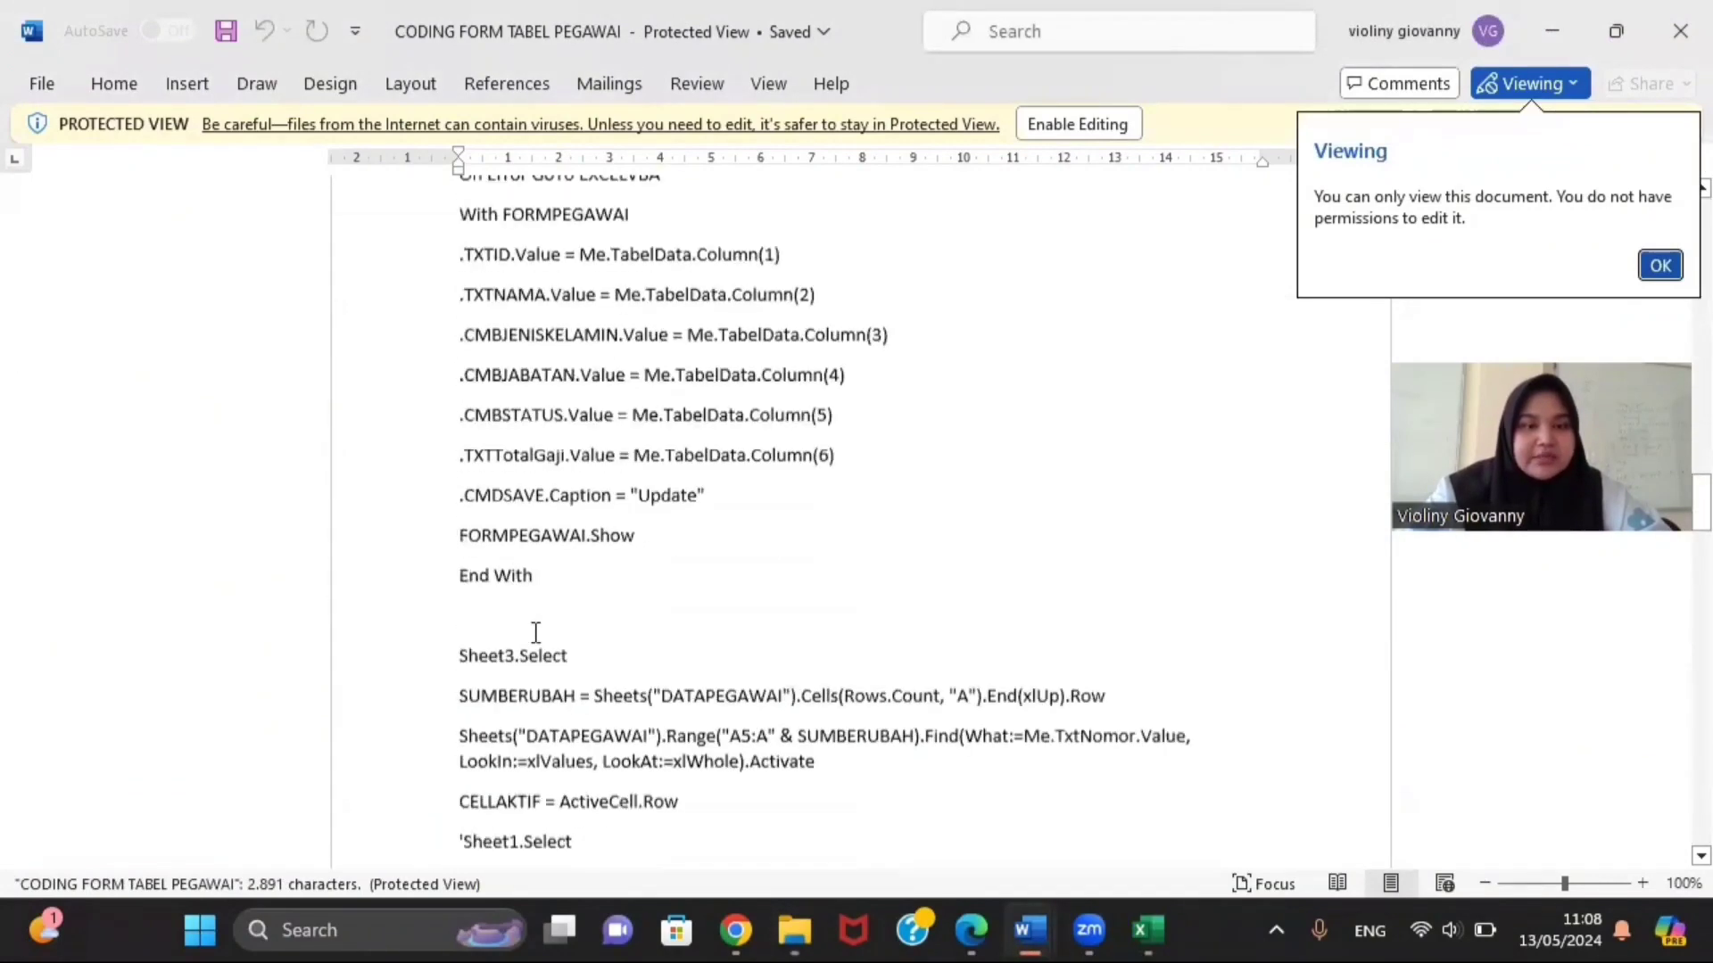
scroll(908, 777, "down", 10)
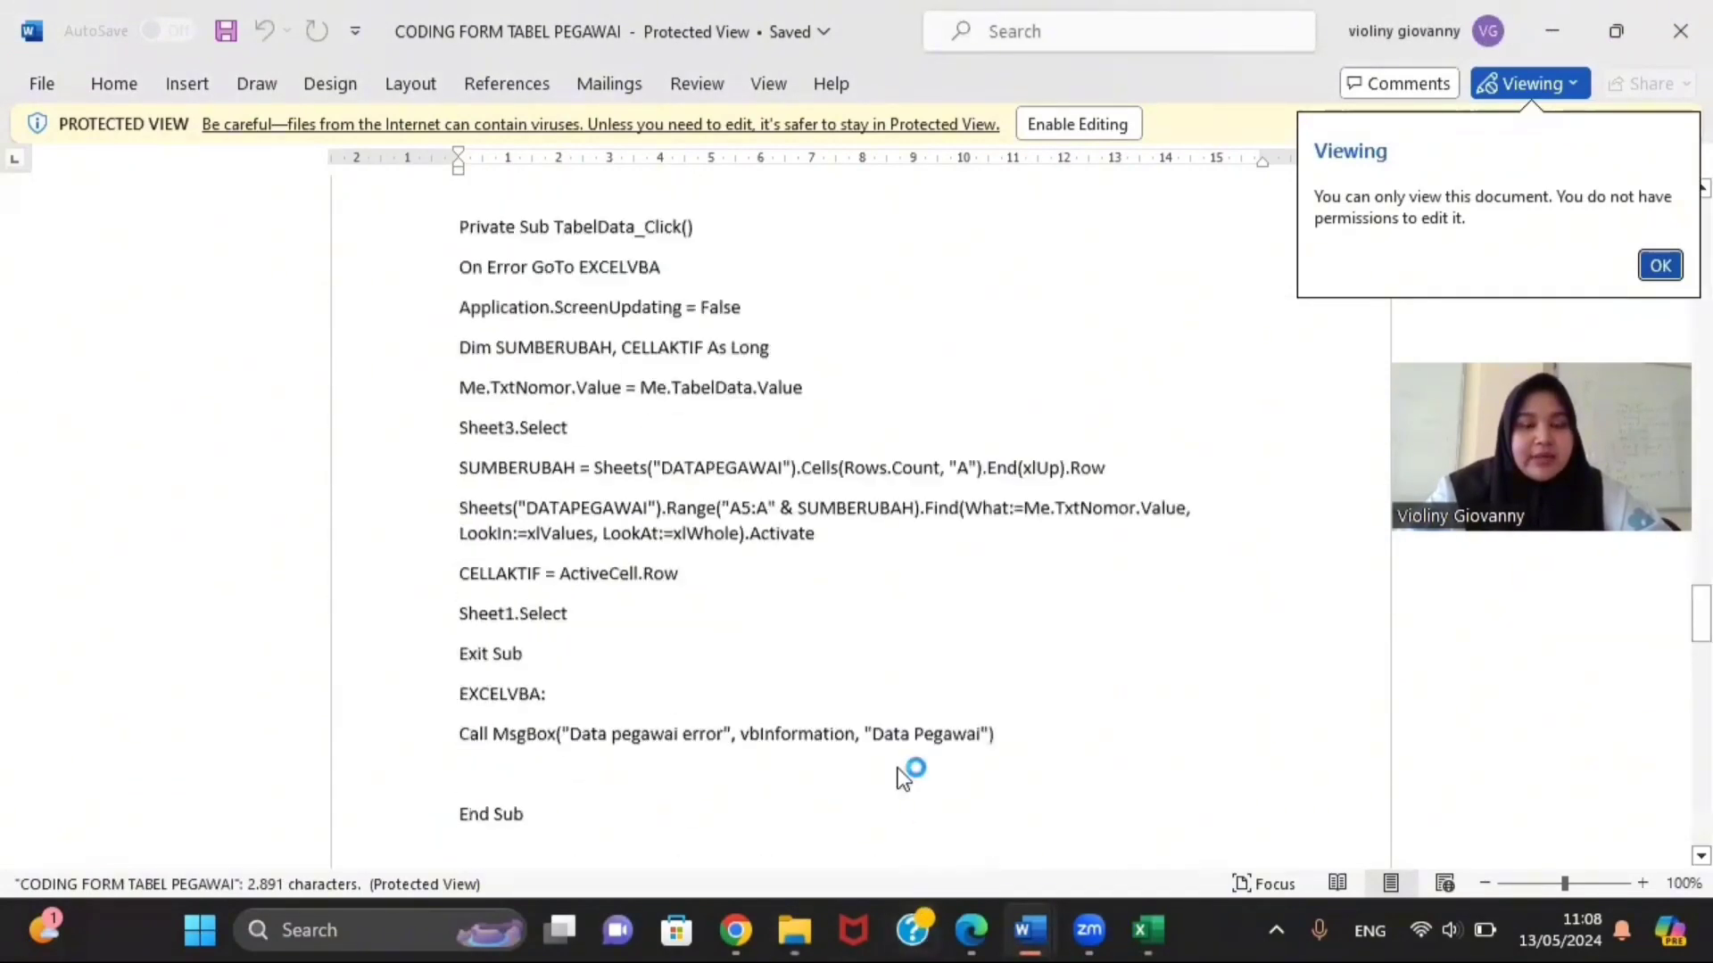
scroll(903, 778, "down", 2)
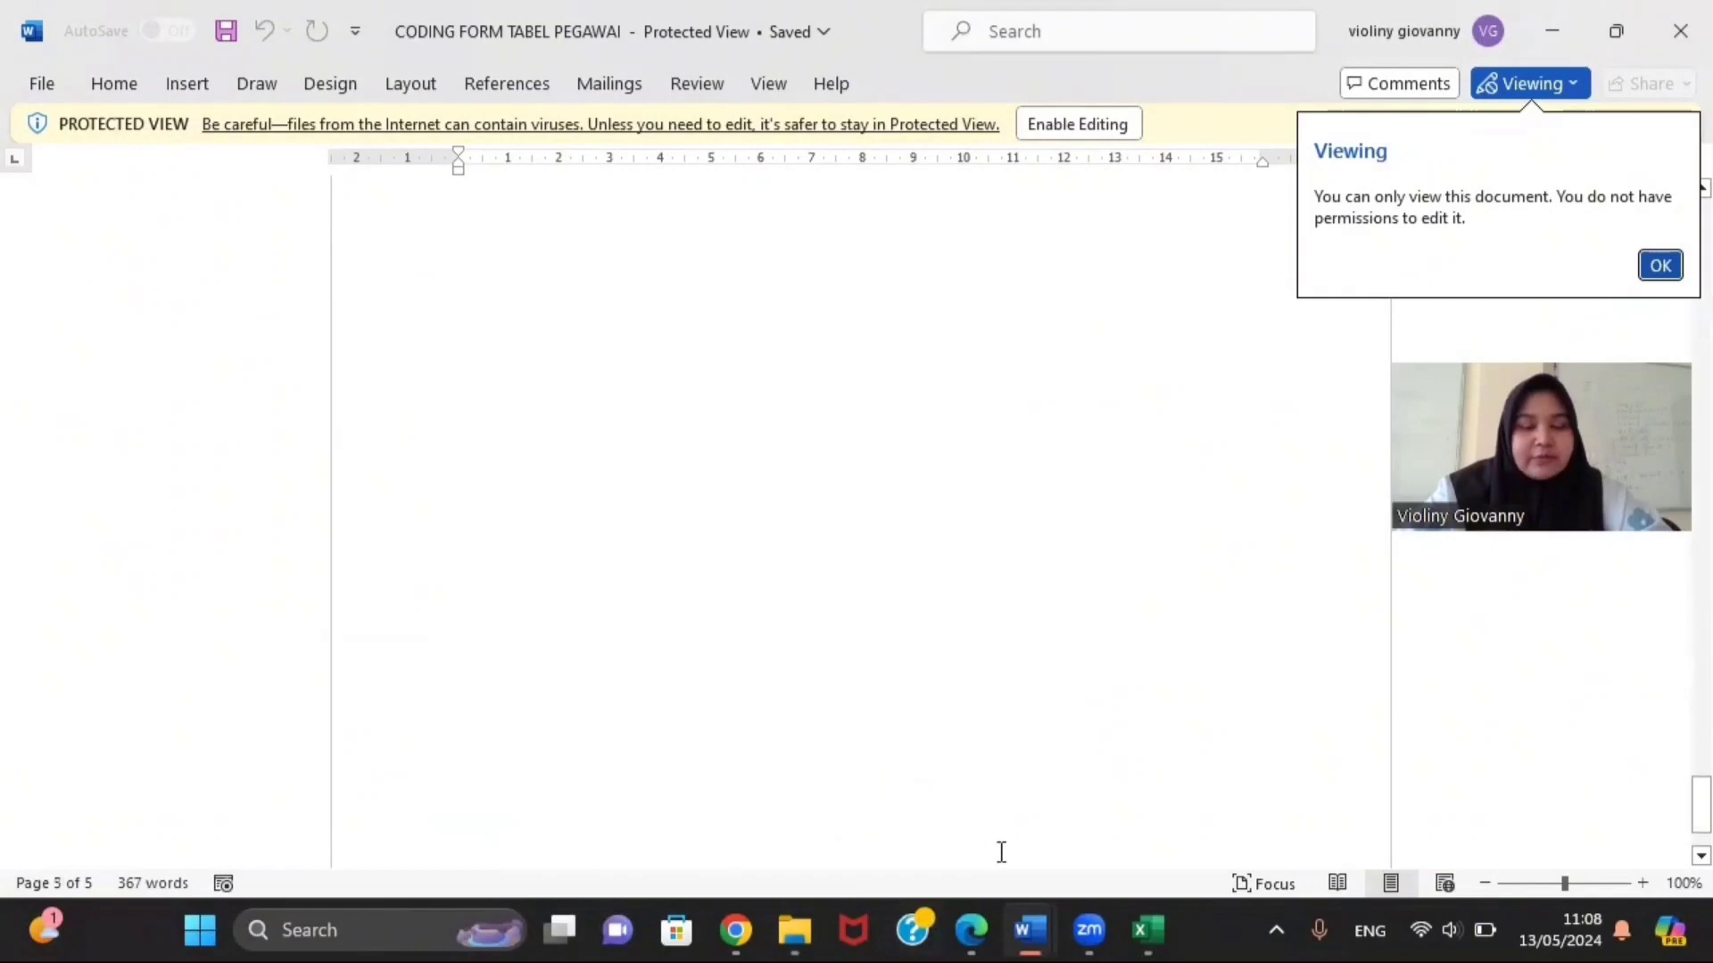
Step: Run the employee table form, pick the first of 17 rows, then close it
mouse_move(1158, 912)
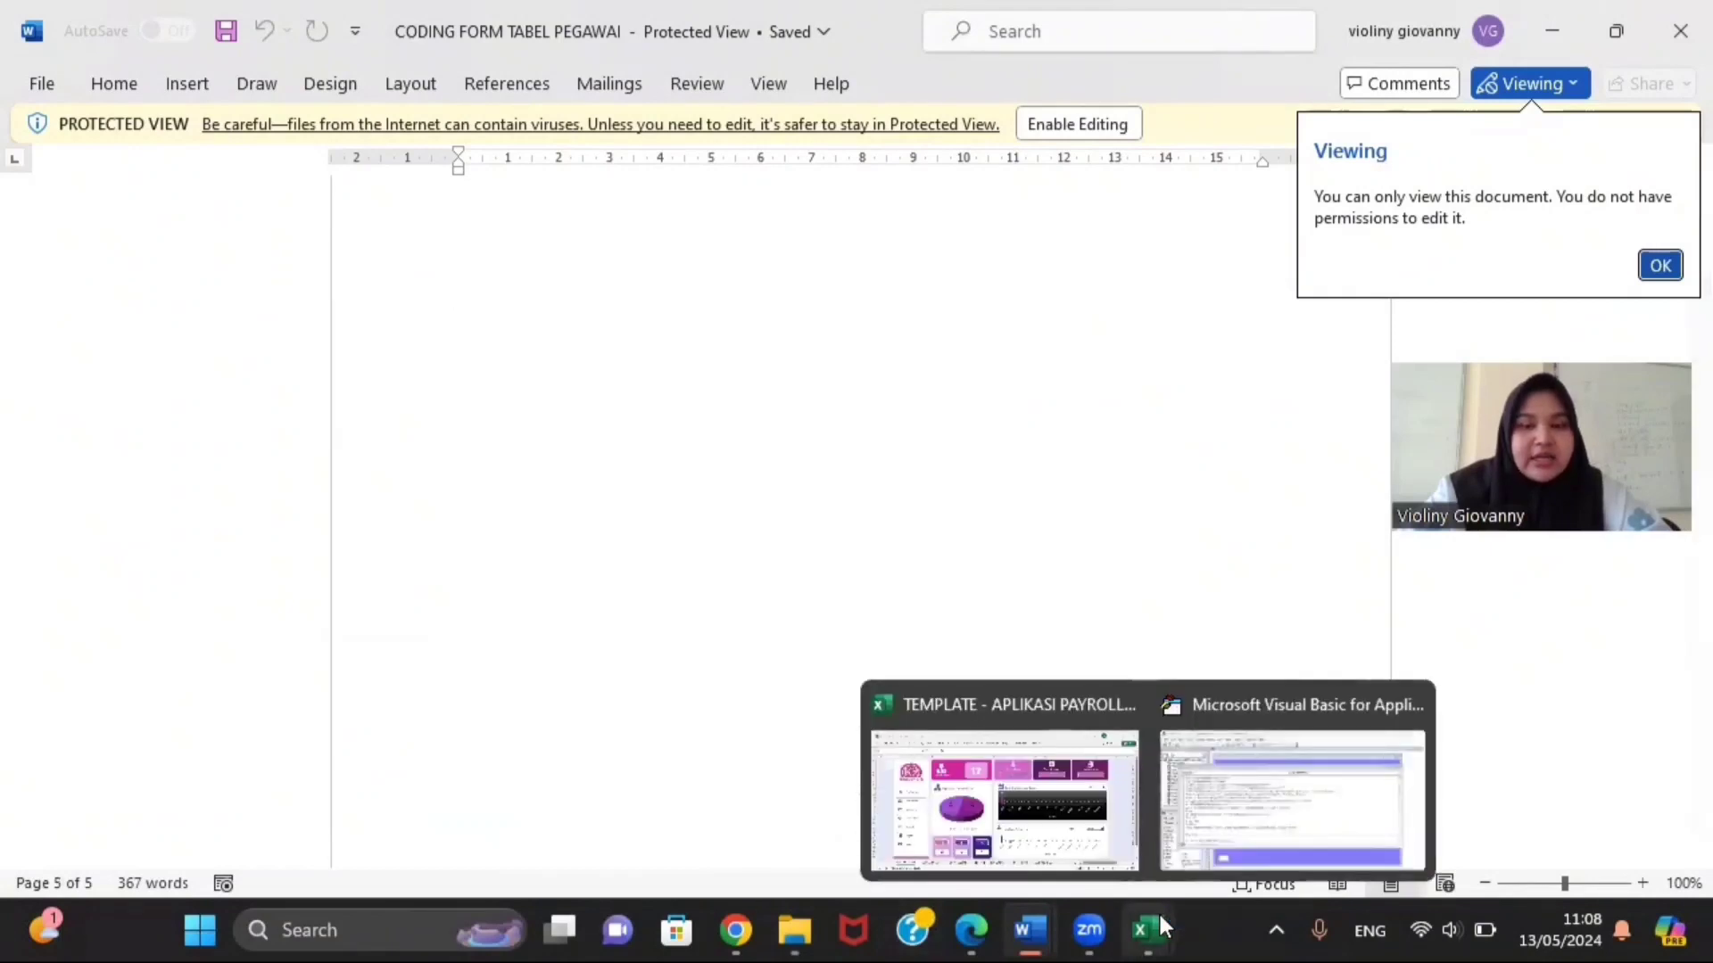
left_click(1203, 857)
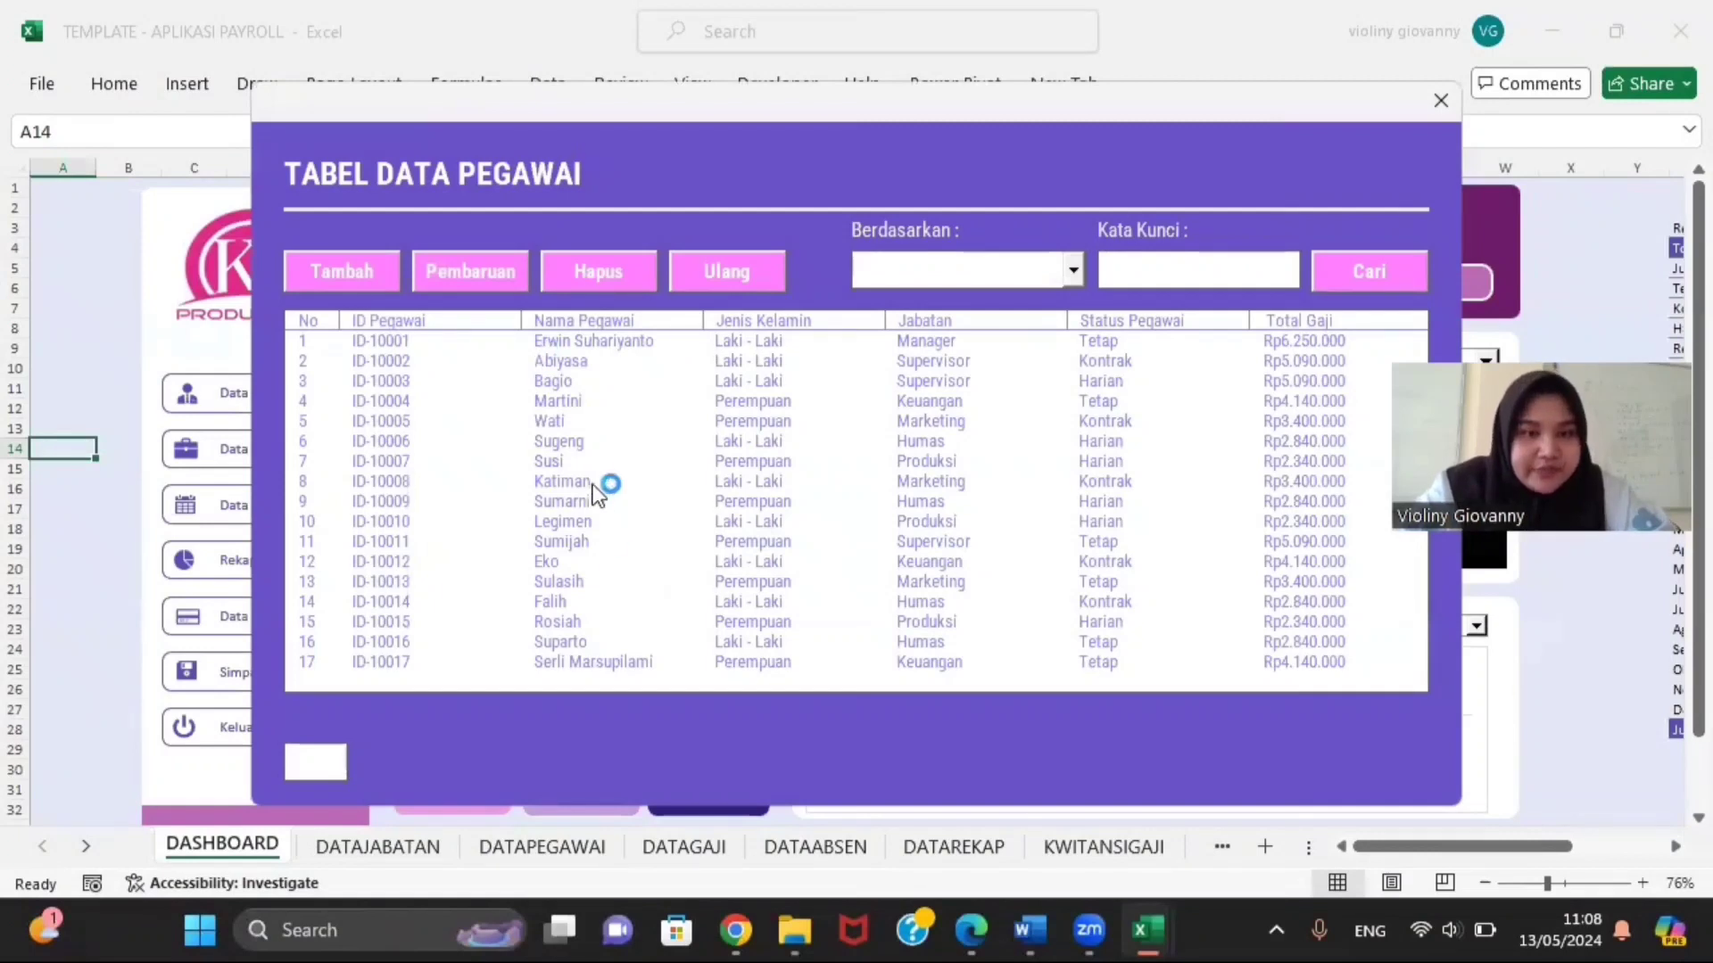
left_click(624, 348)
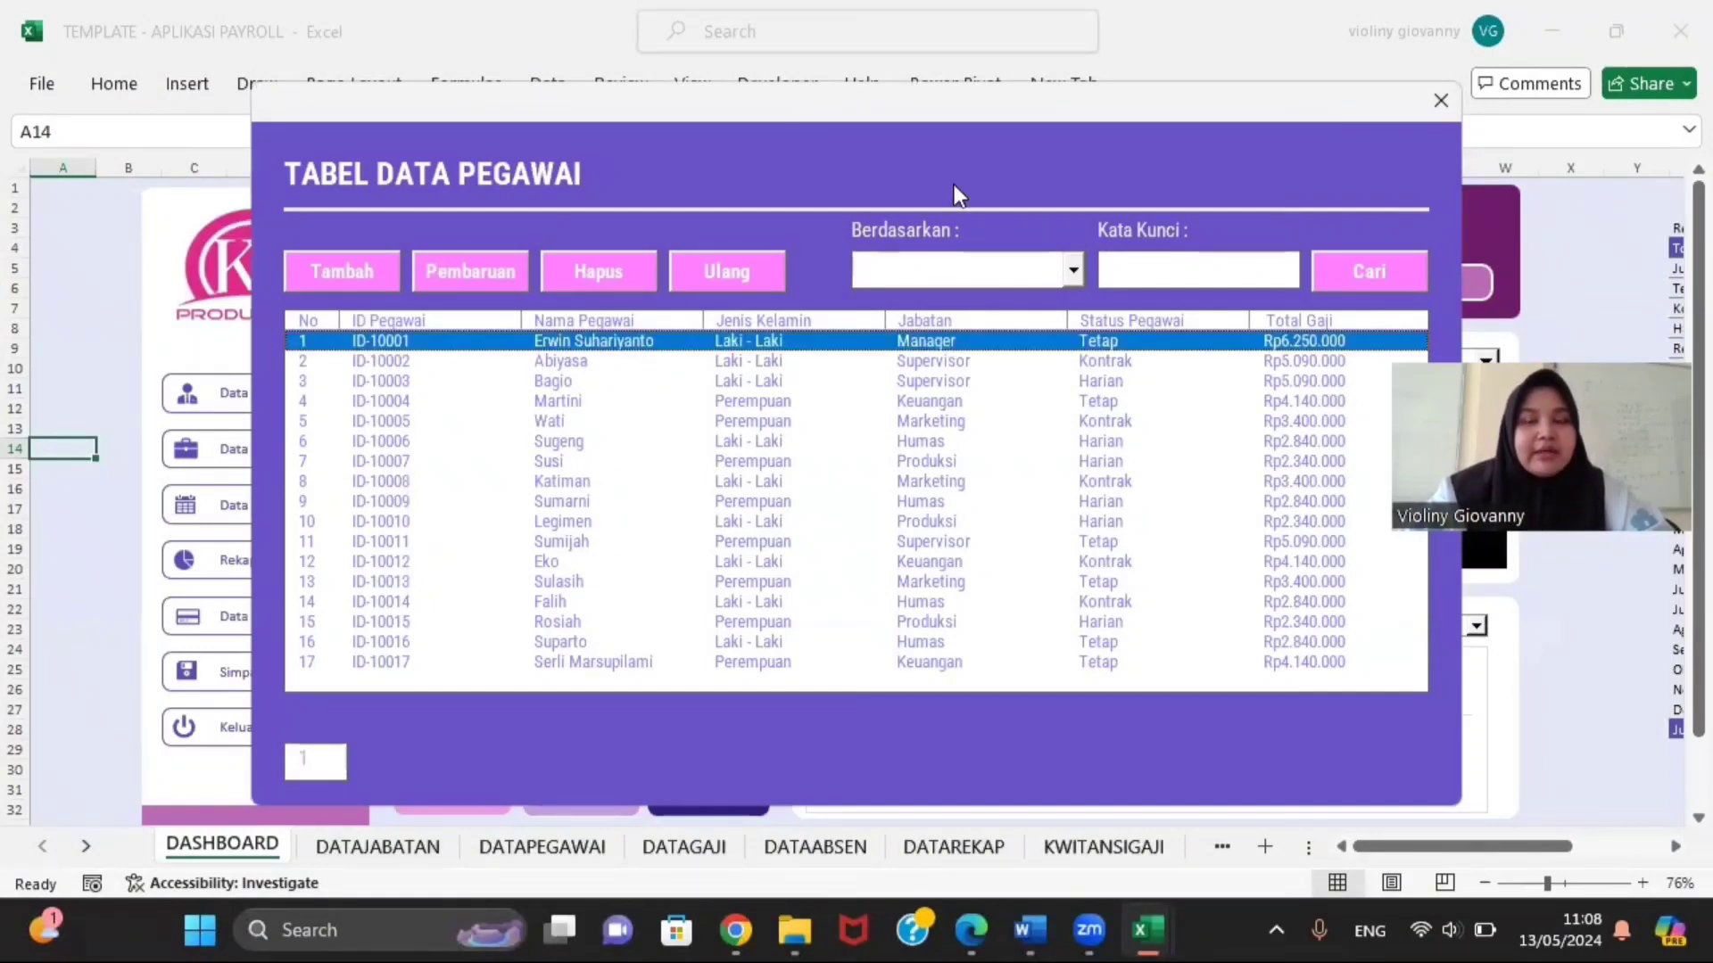
left_click(1441, 95)
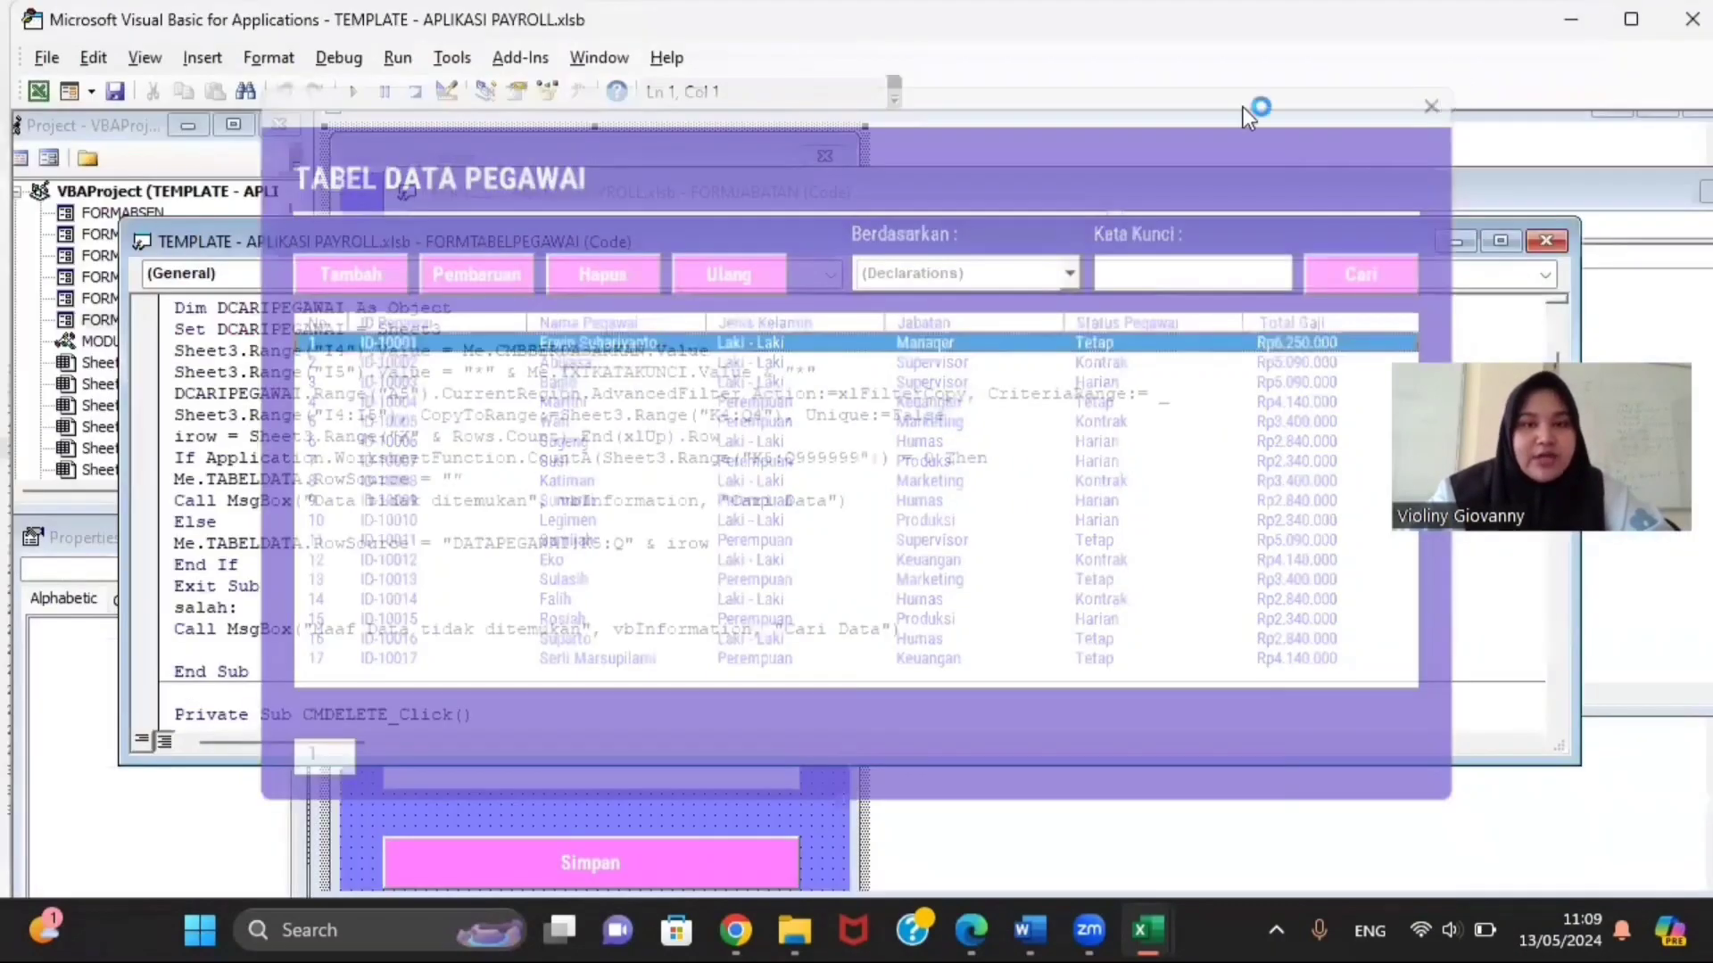
Step: Close the table form's code and open the FORMPEGAWAI design, enlarging its window
left_click(1539, 243)
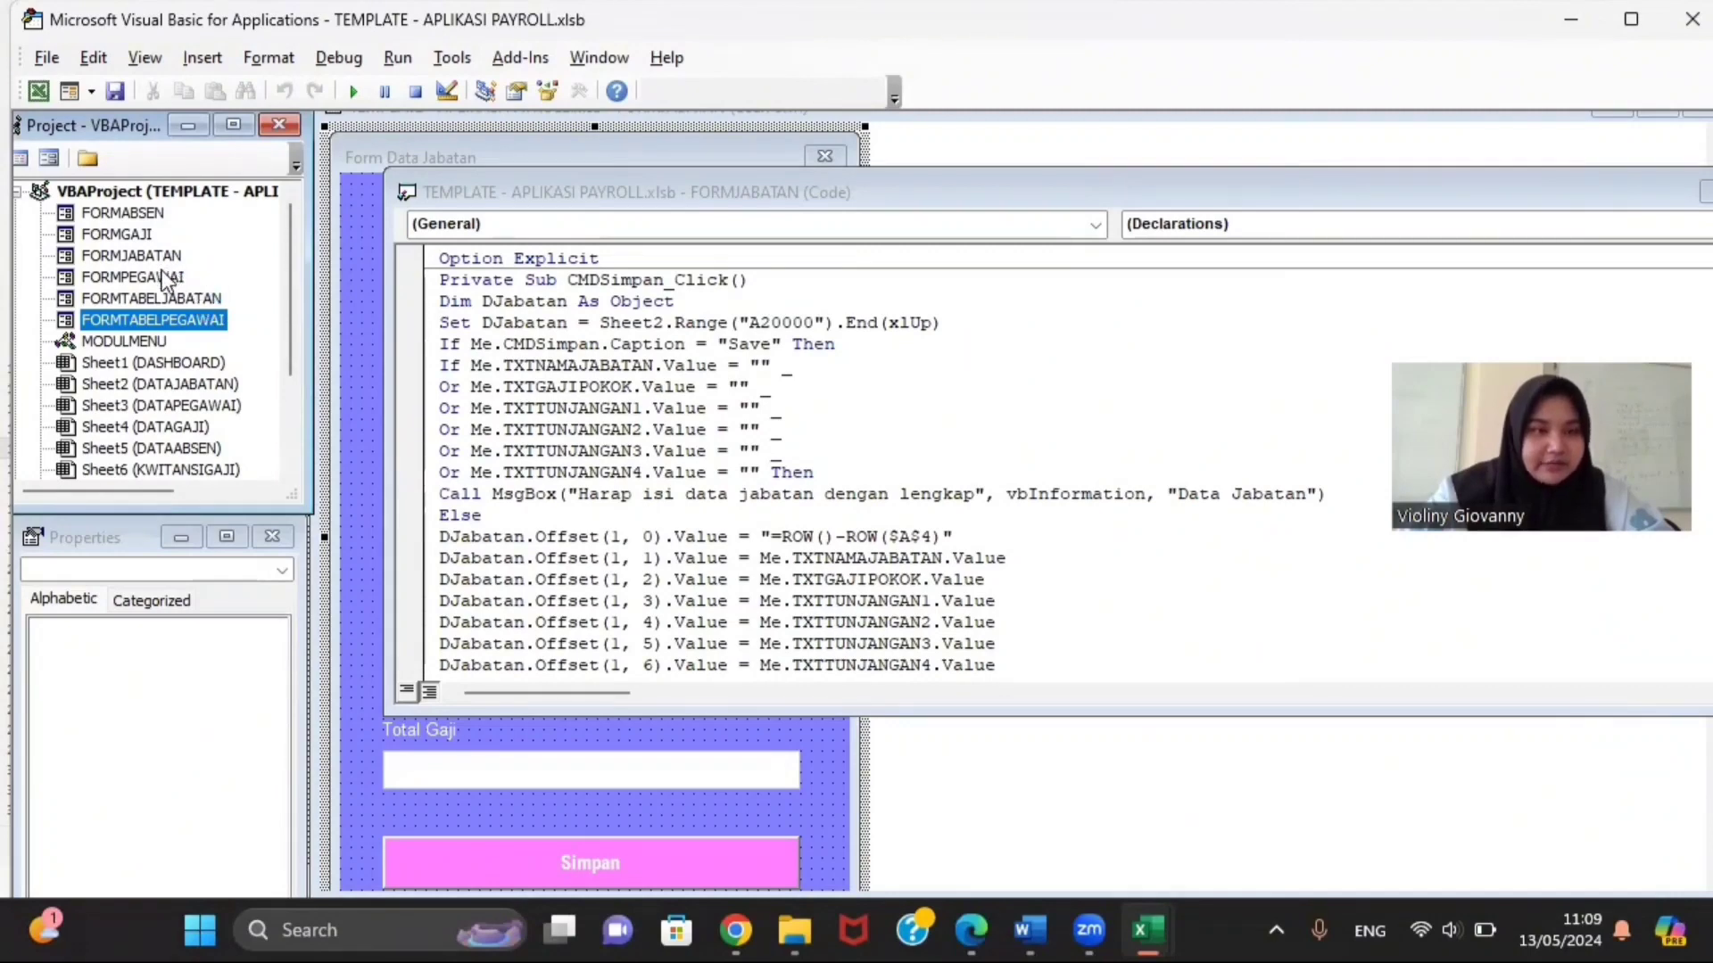
double_click(134, 277)
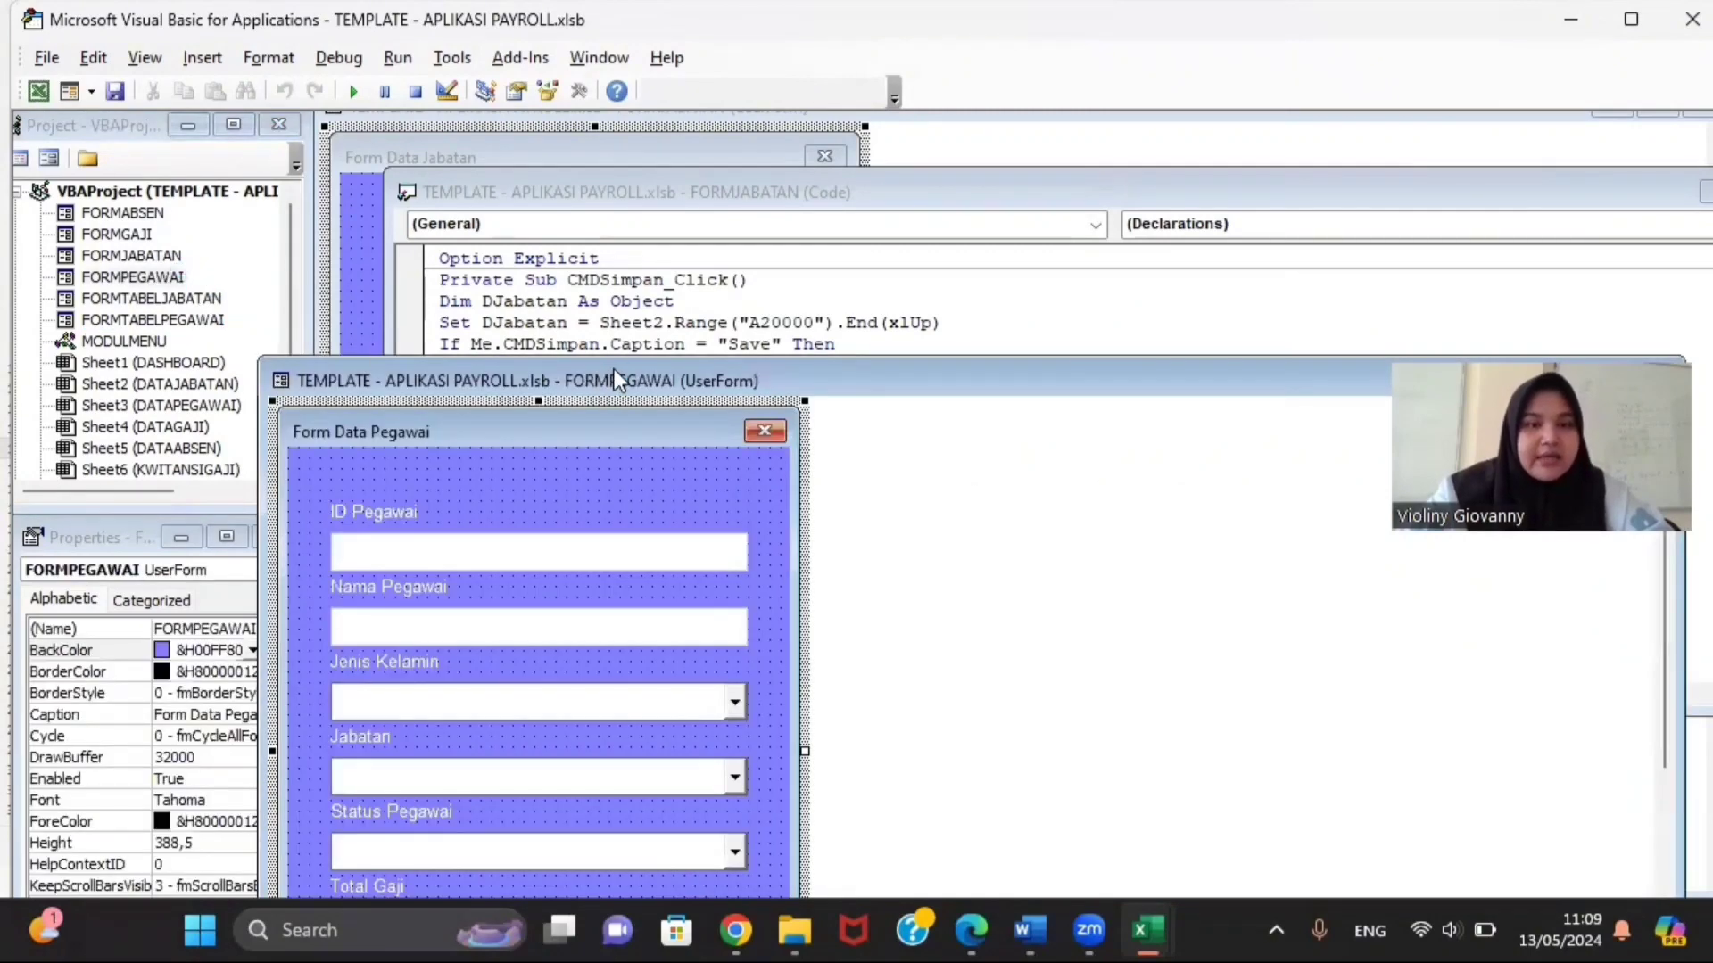
left_click_drag(626, 373, 707, 188)
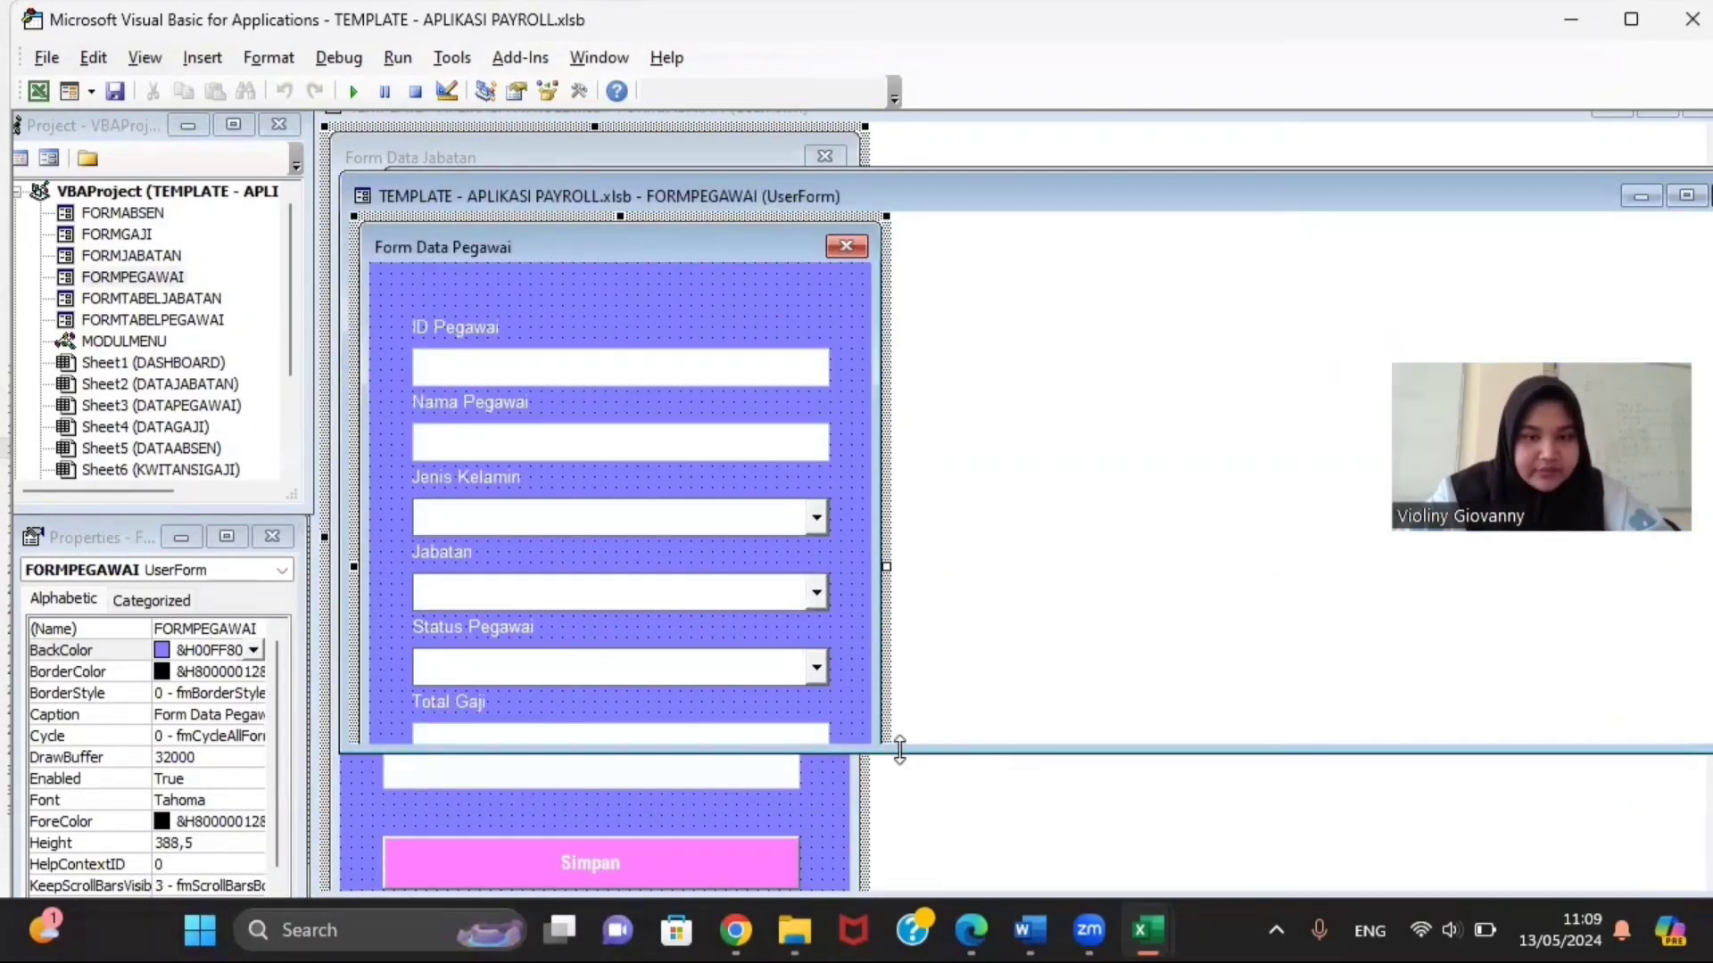
left_click_drag(902, 749, 899, 883)
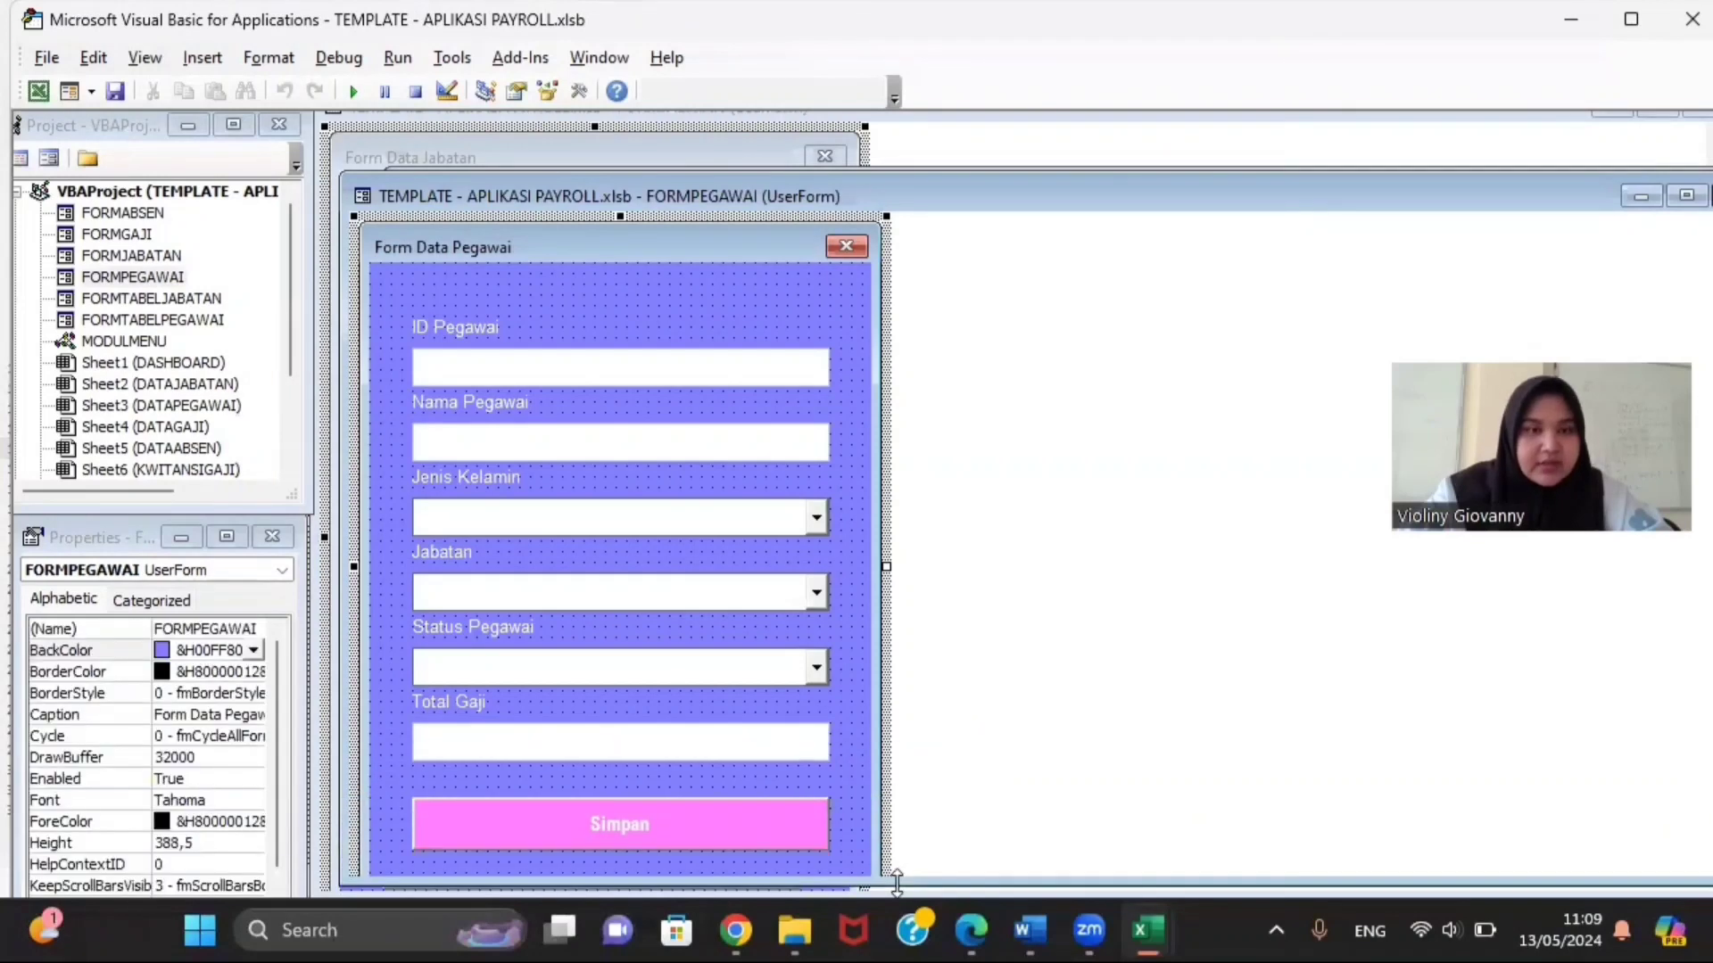
Step: Inspect the ID Pegawai, Nama Pegawai, Jenis Kelamin, Jabatan, Status Pegawai, Total Gaji and Simpan controls
left_click(678, 393)
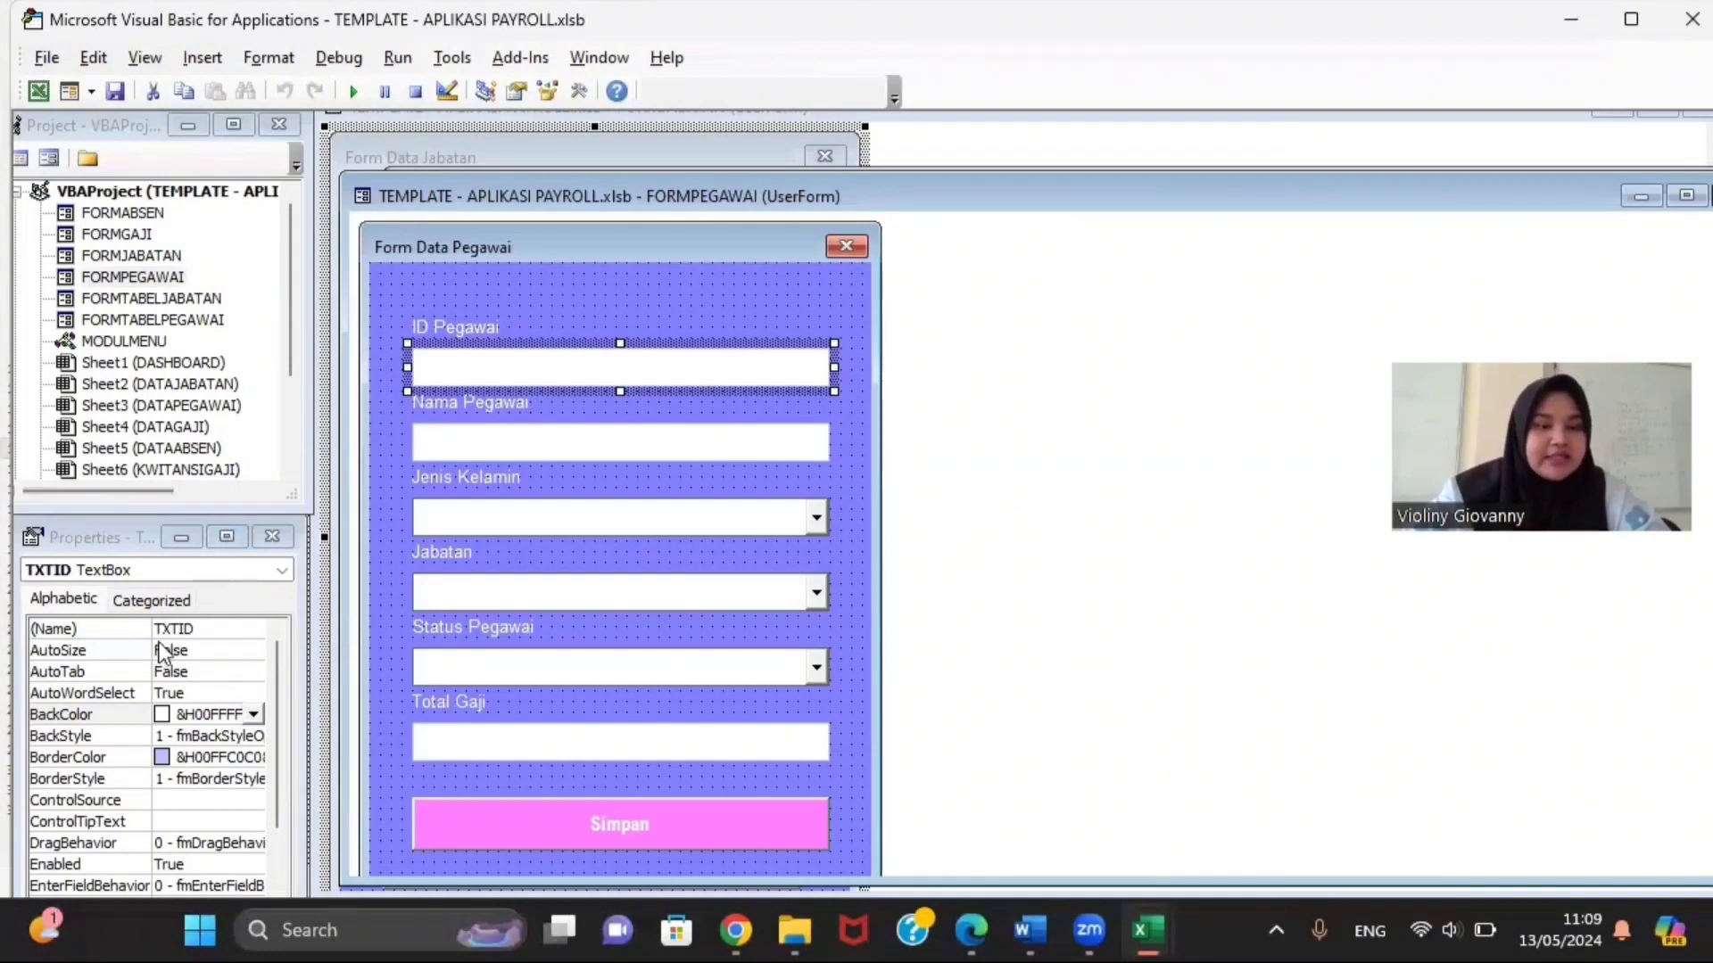
left_click(464, 439)
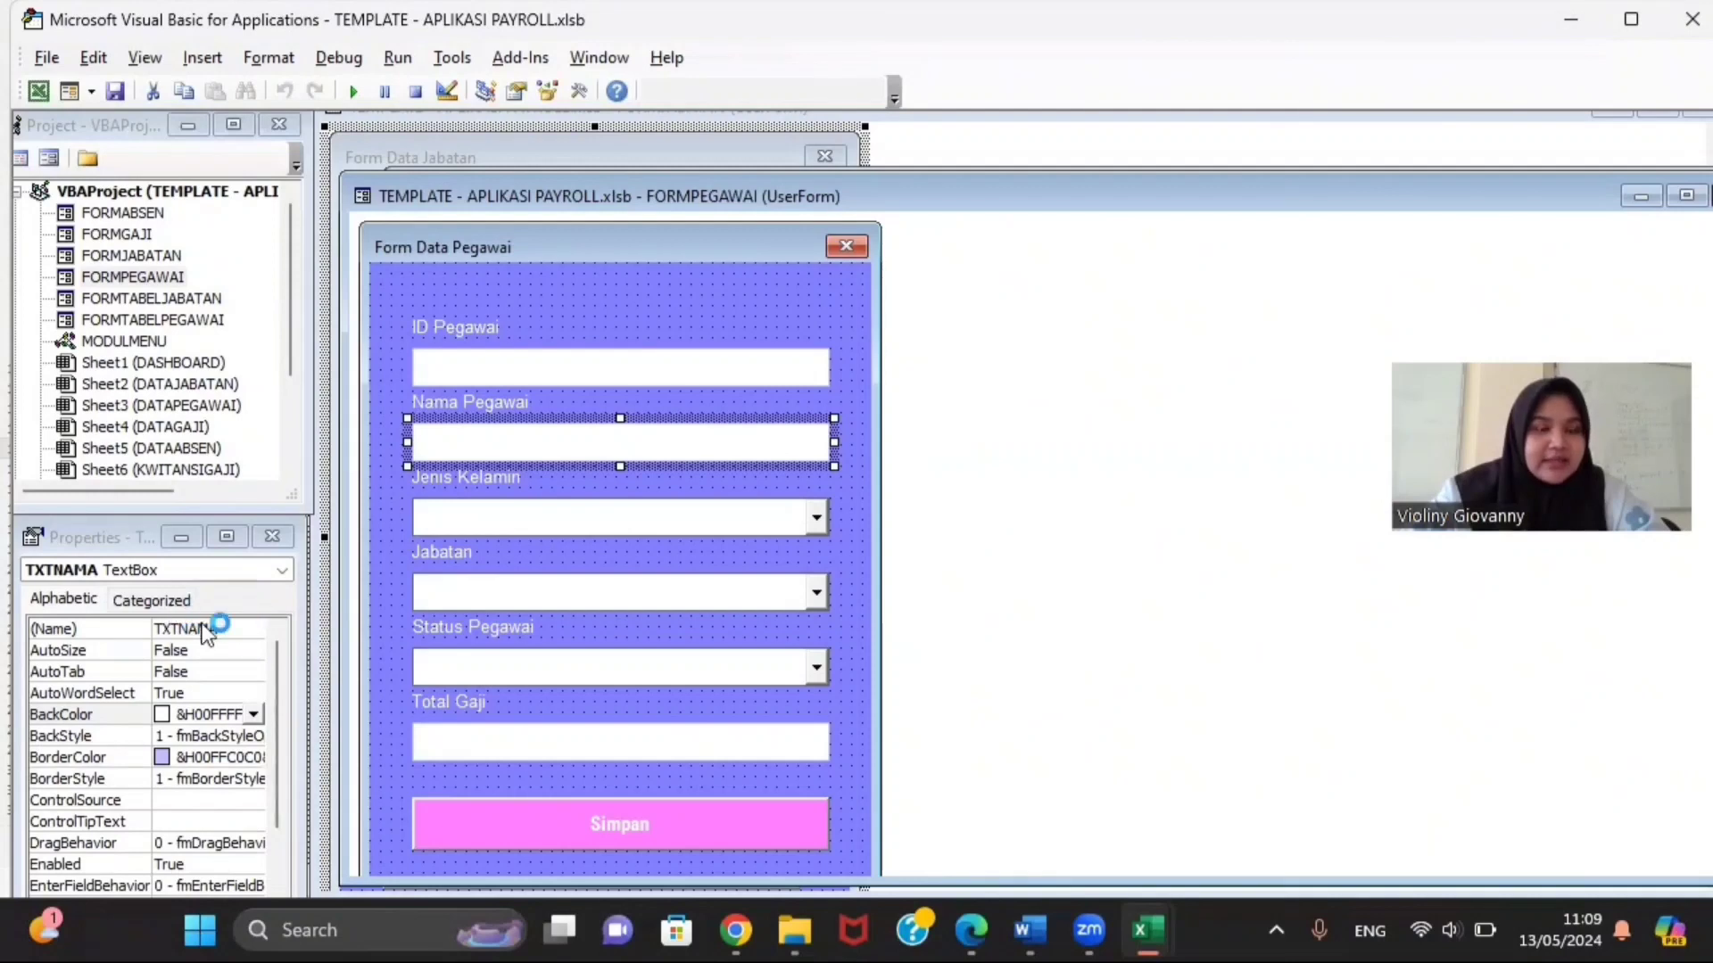
left_click(448, 522)
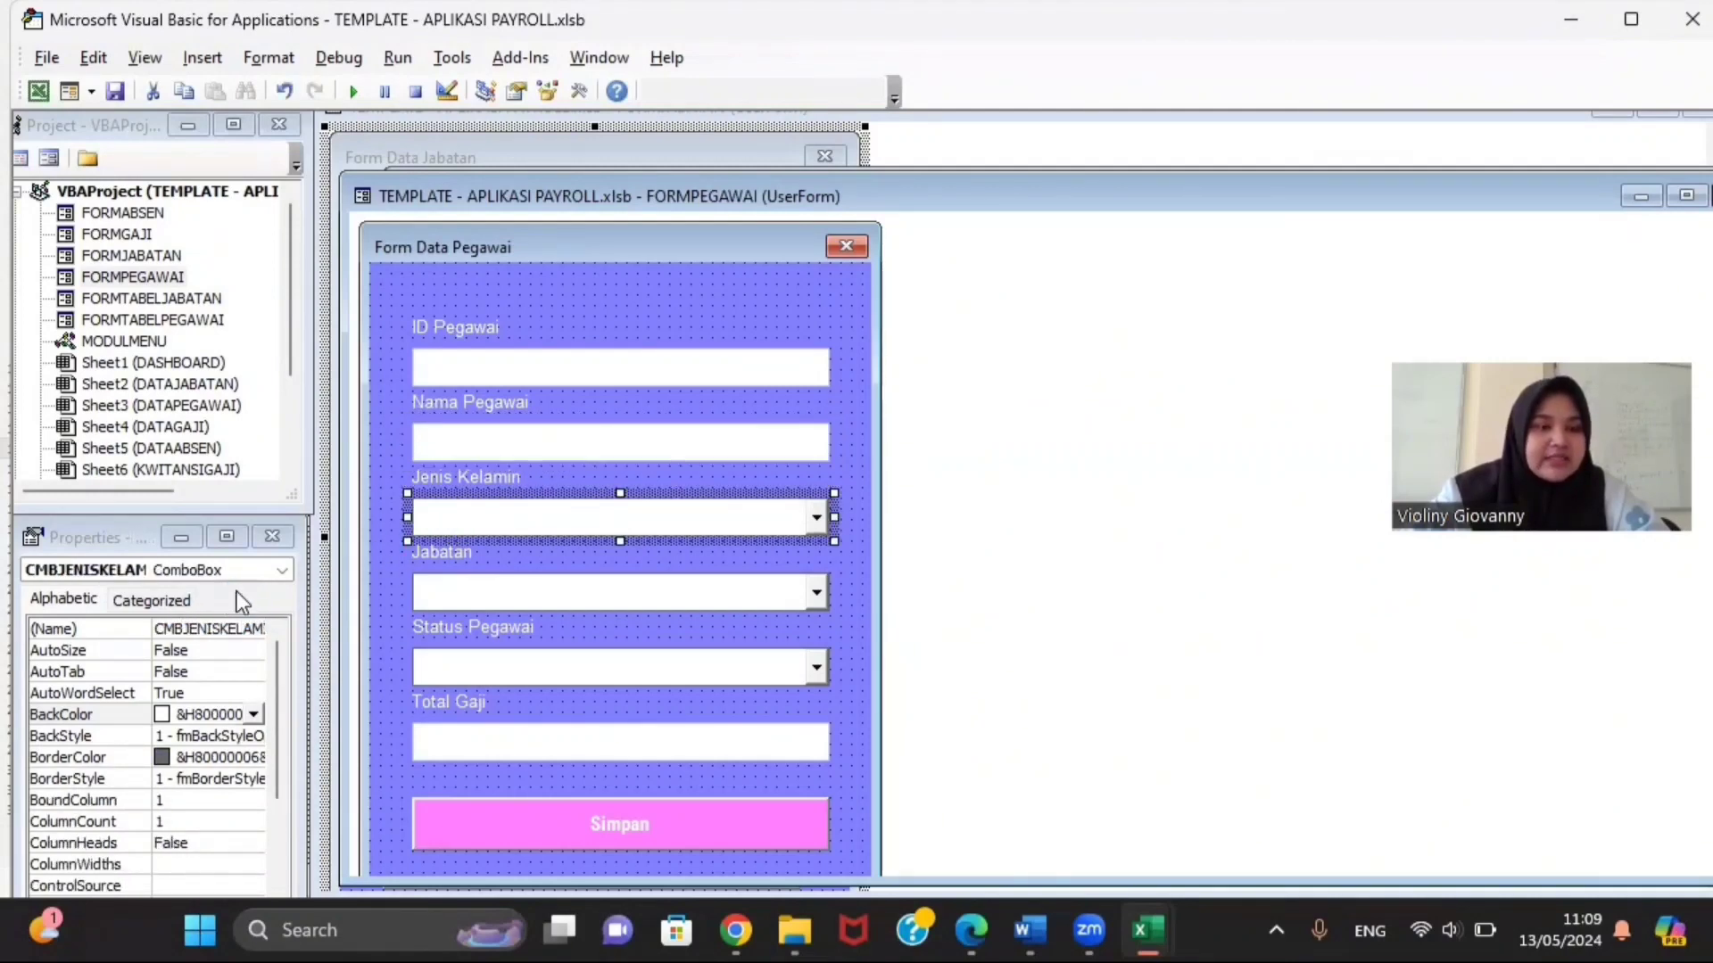
left_click(426, 600)
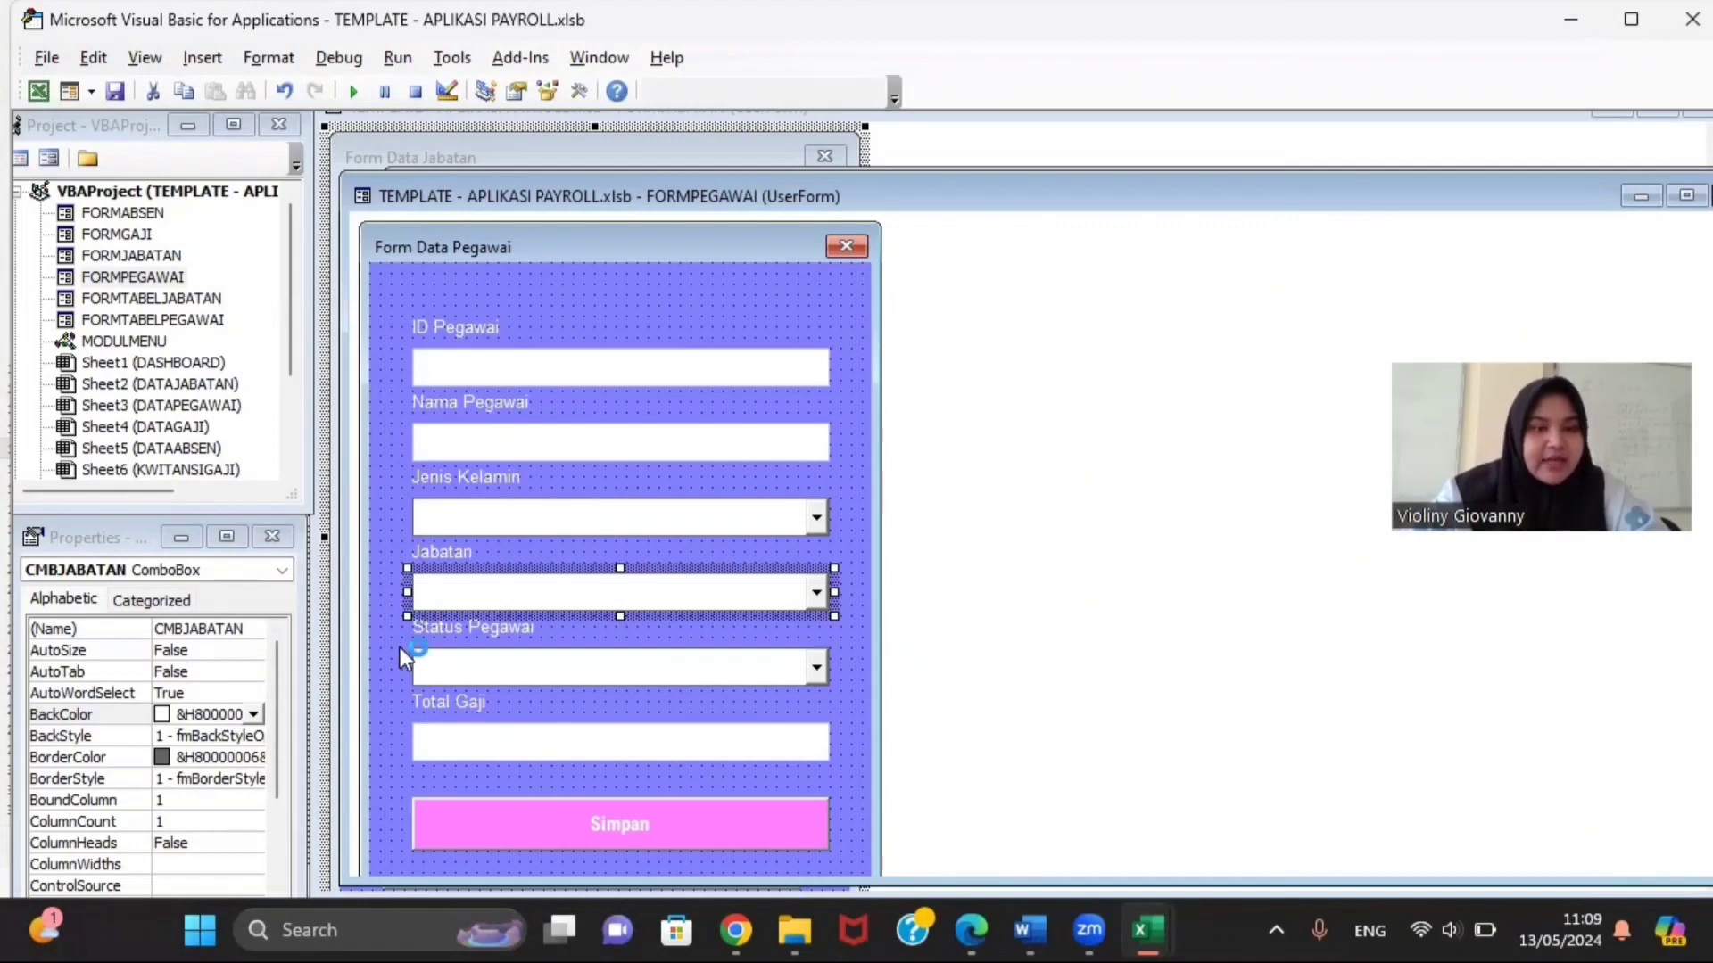
left_click(437, 658)
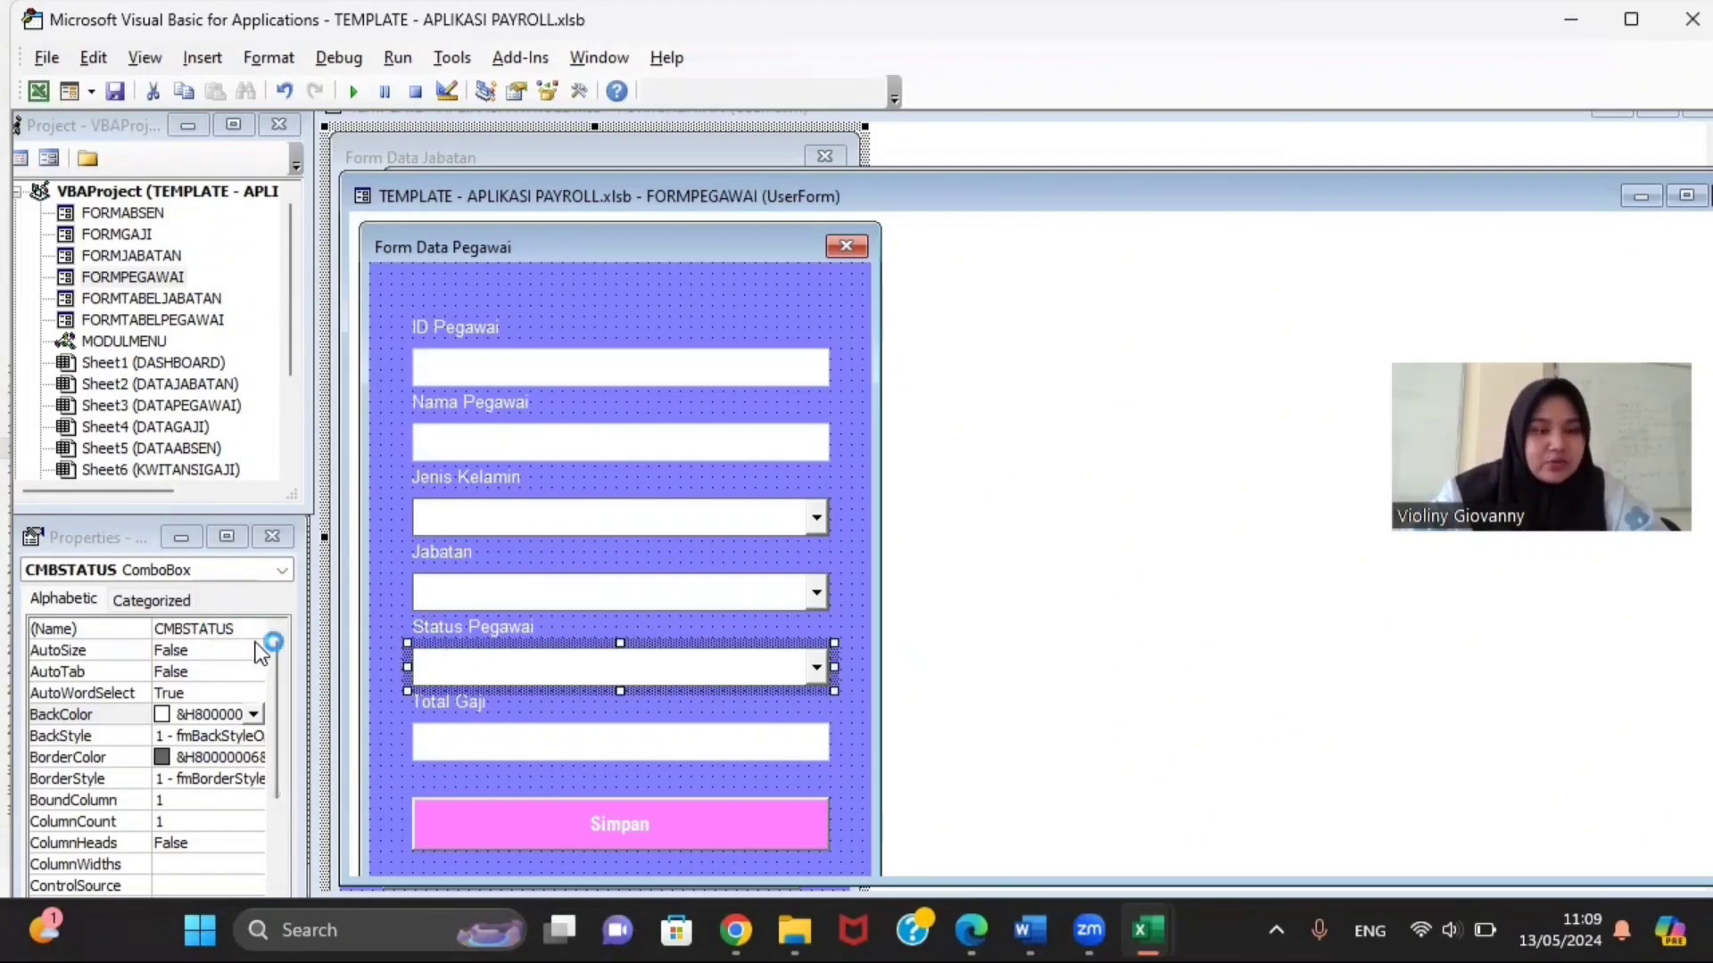
left_click(474, 749)
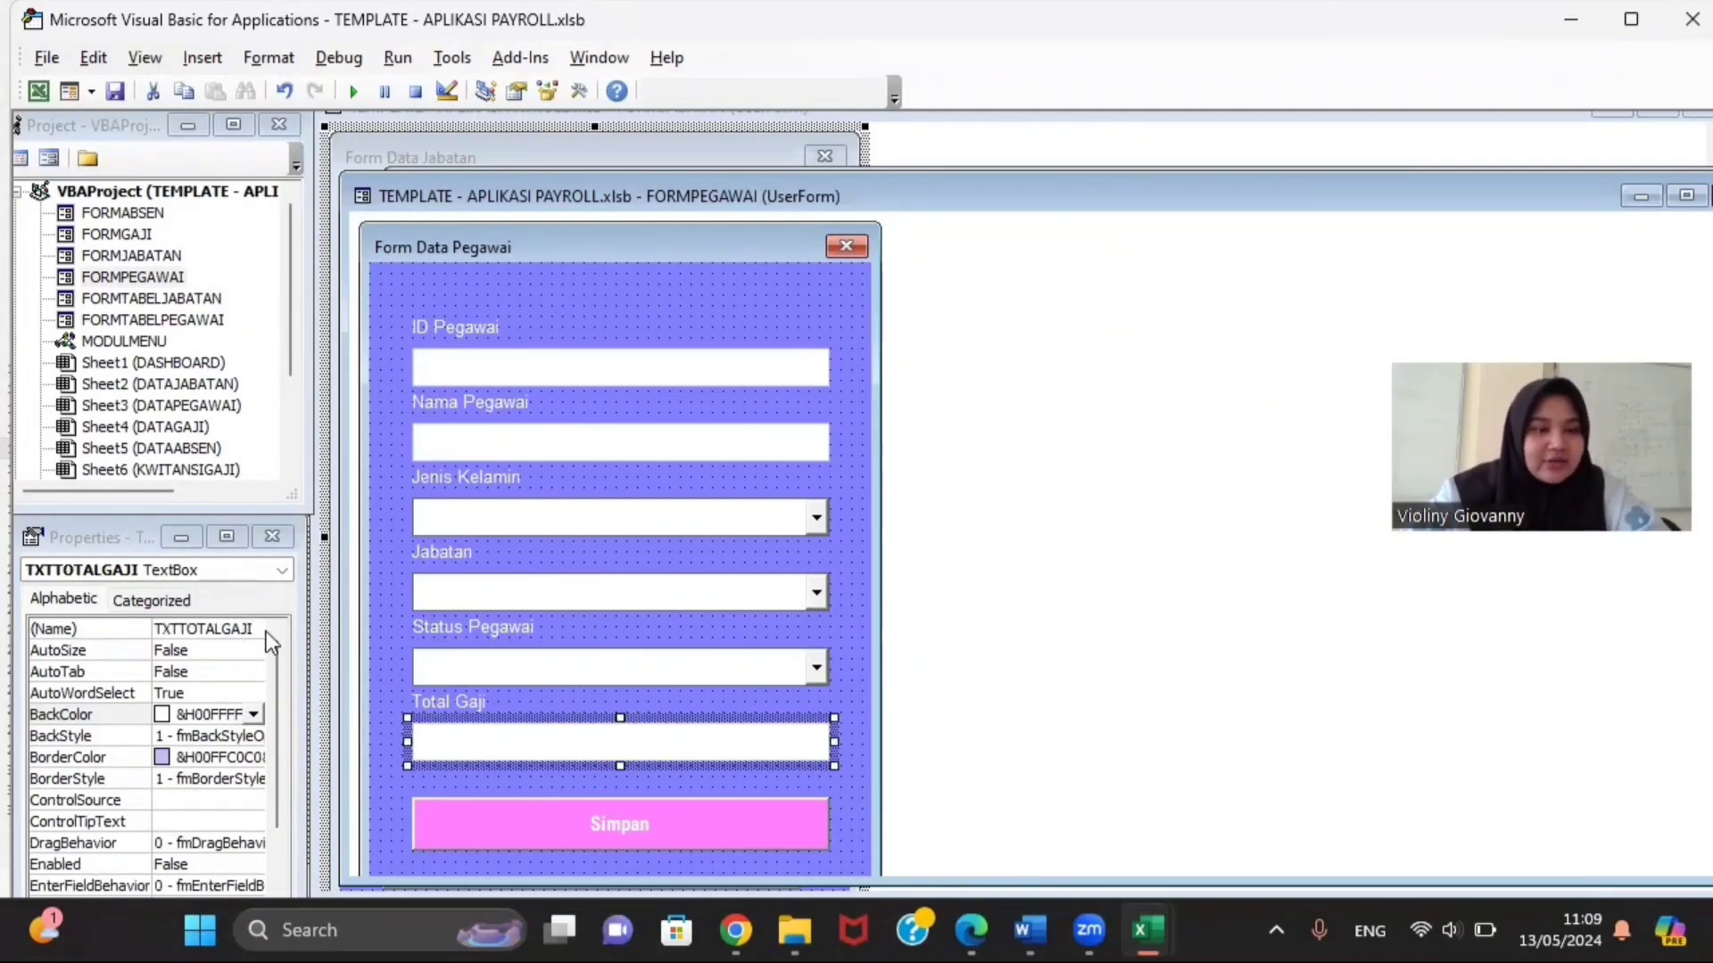
left_click(555, 827)
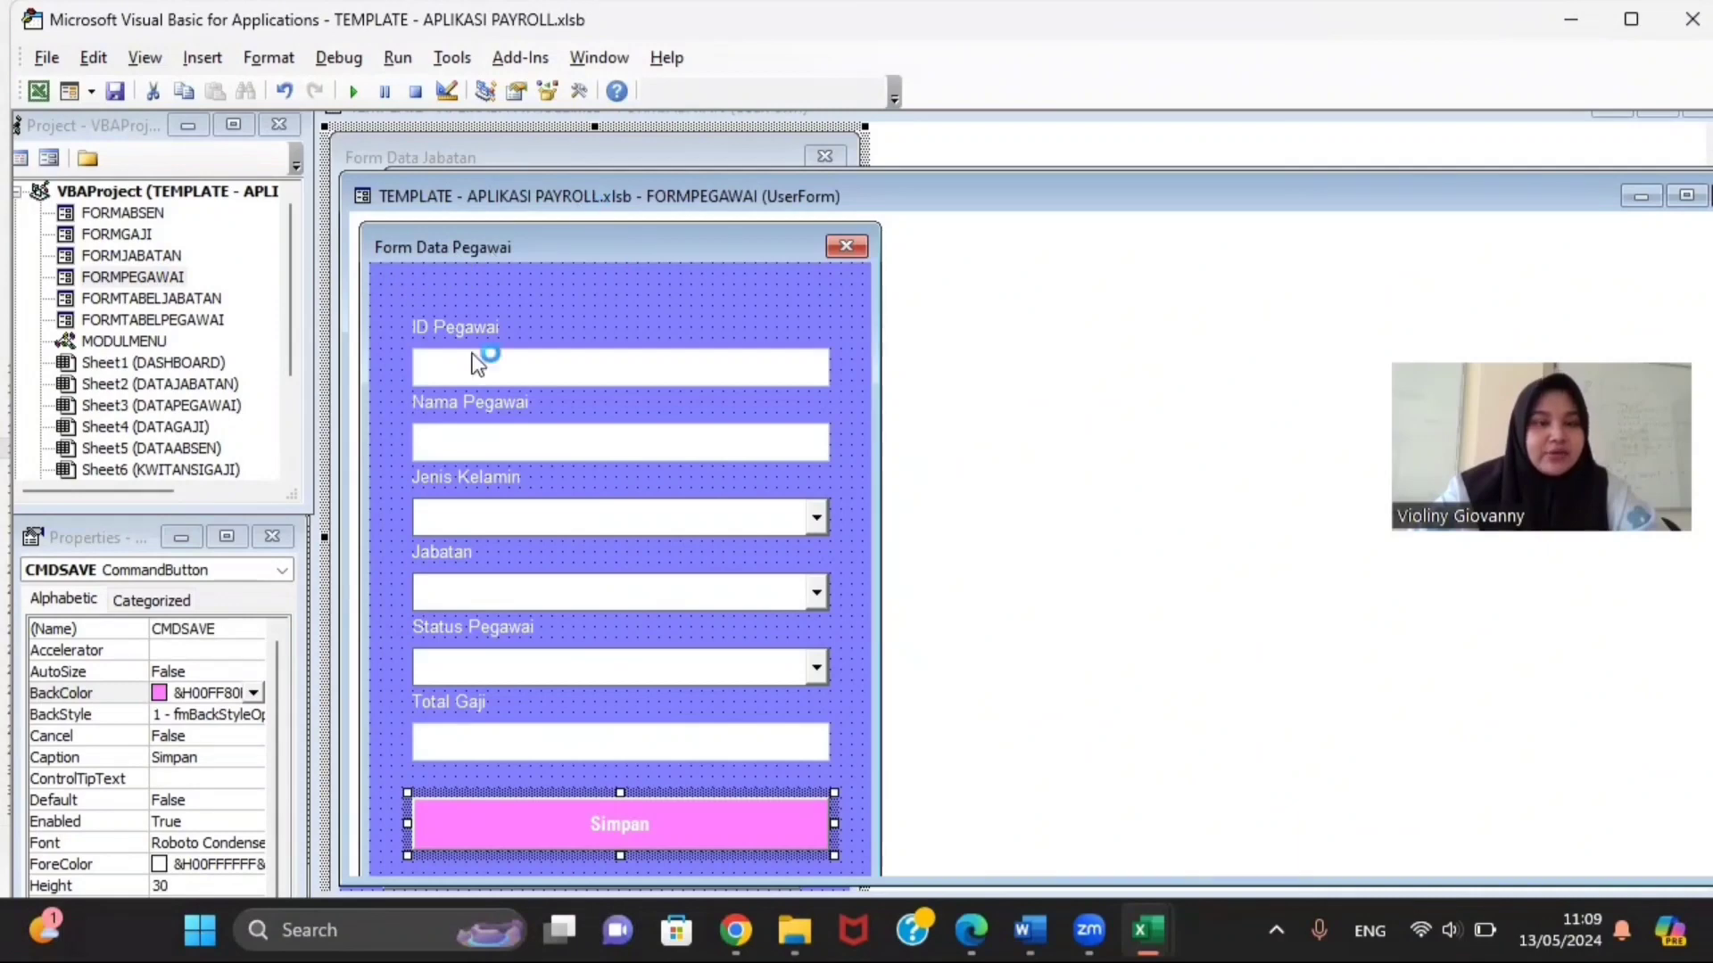
right_click(170, 277)
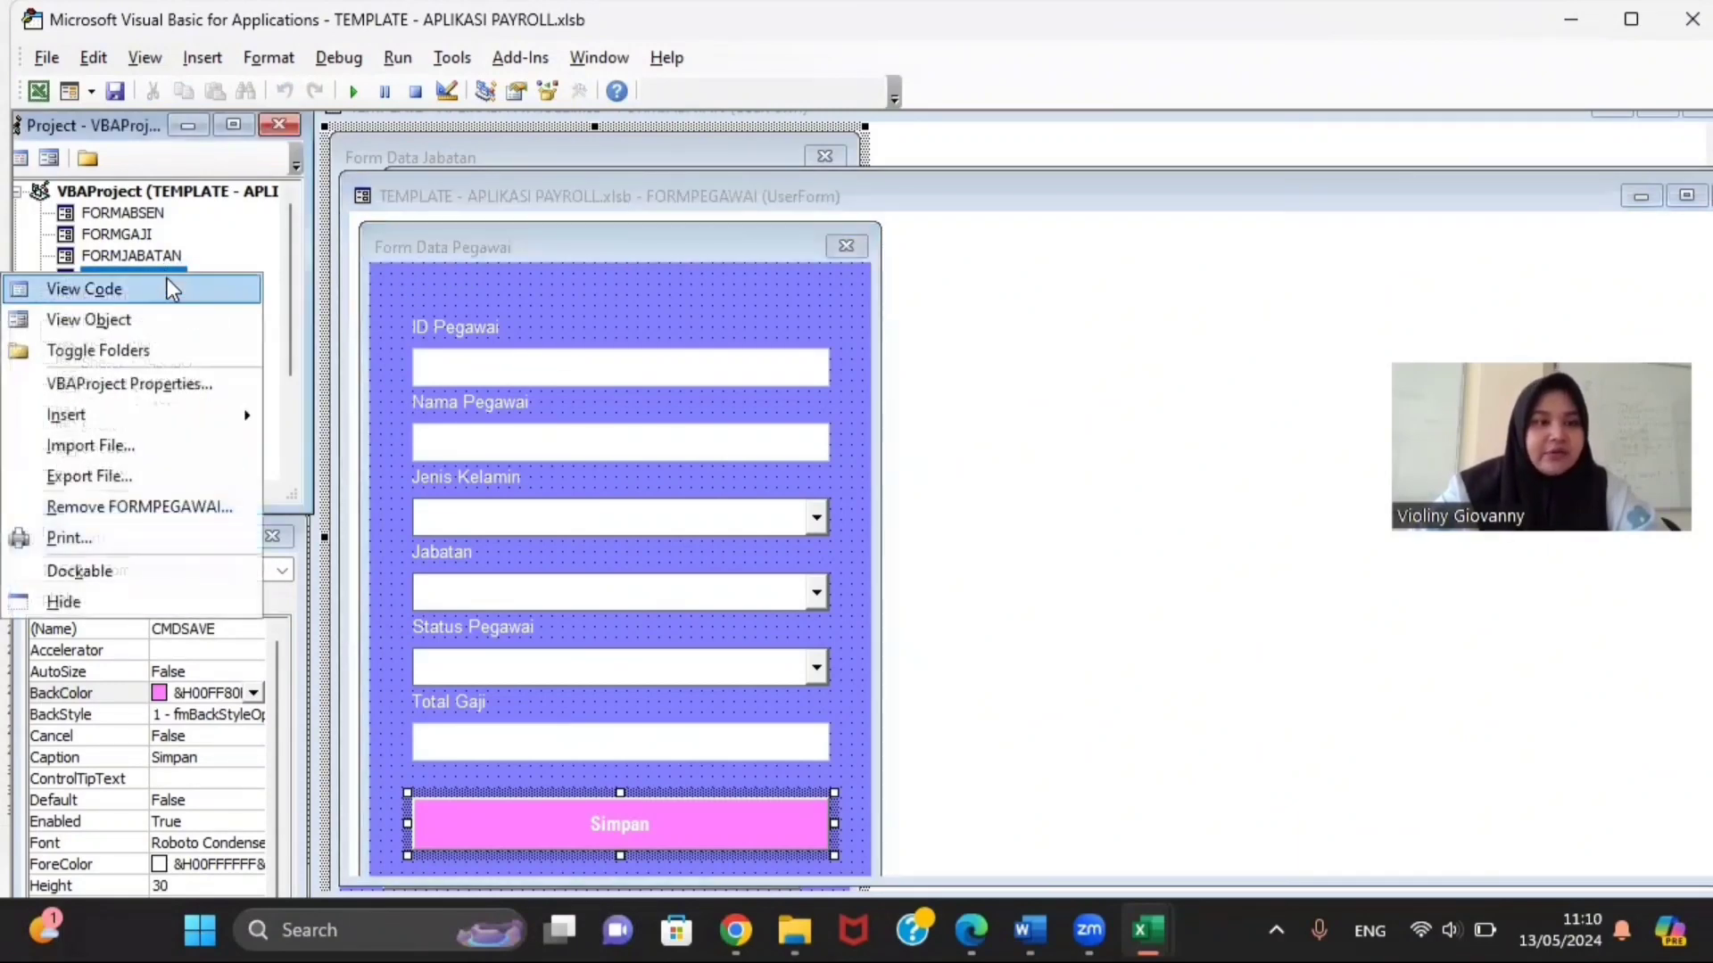
Step: Show the FORMPEGAWAI code window, then switch to the TEMPLATE DAN CODING folder
left_click(166, 288)
scroll(313, 530, "down", 1)
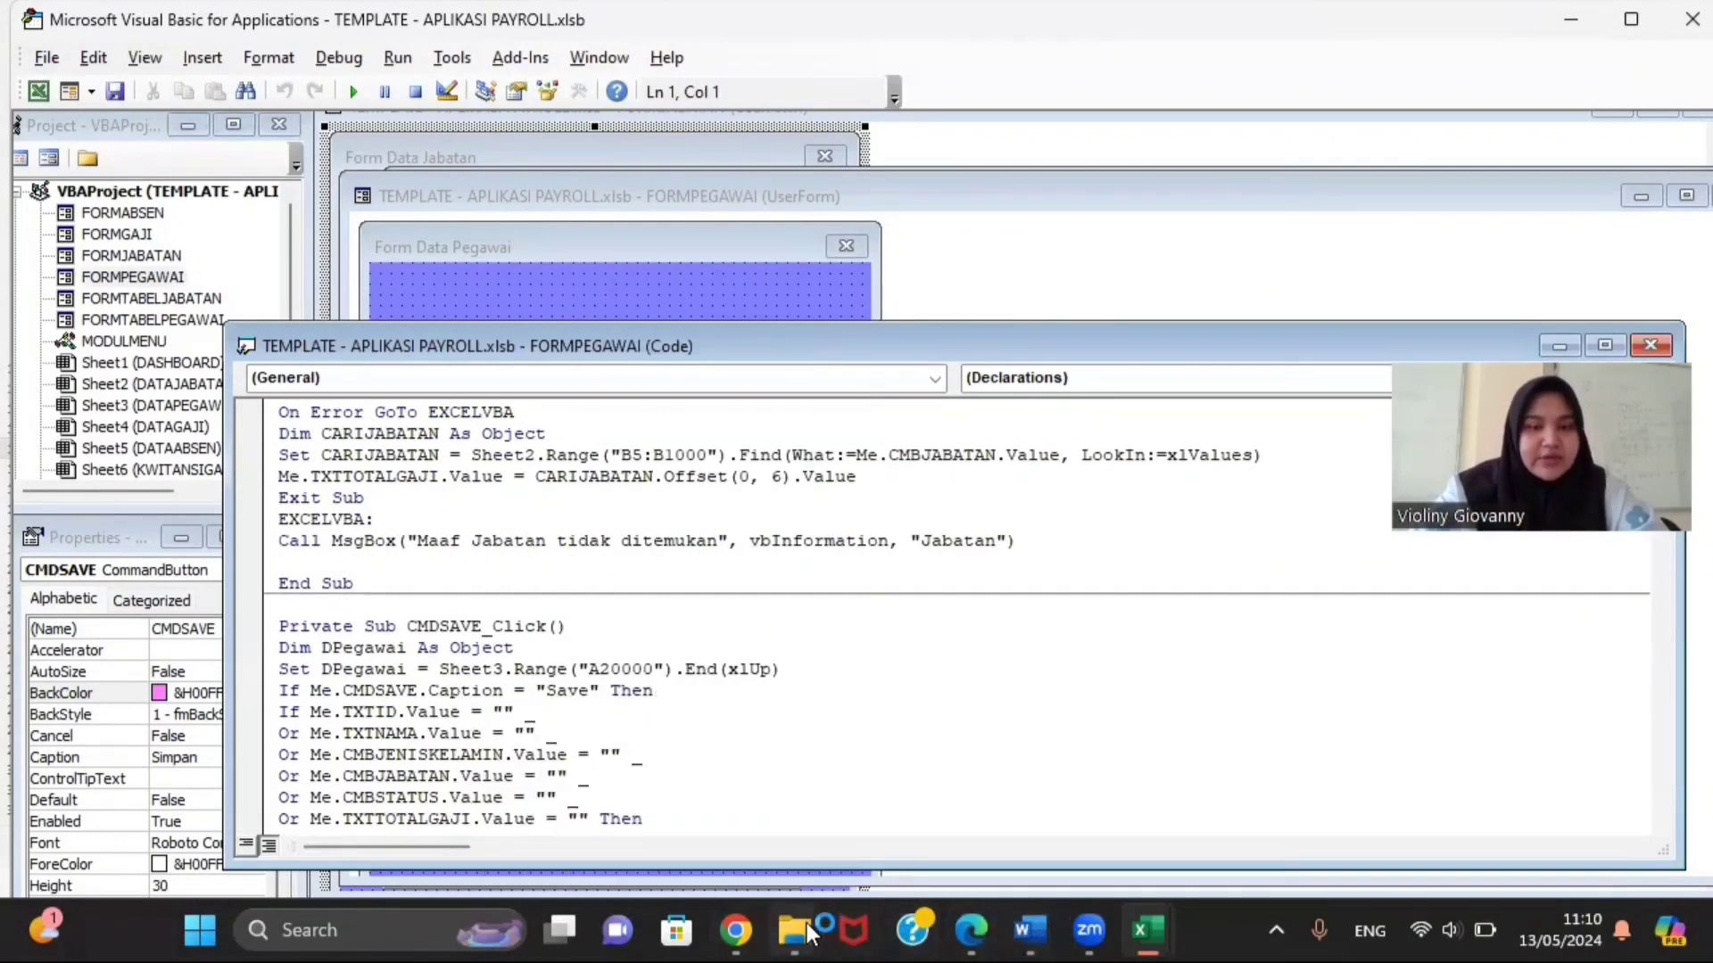
mouse_move(819, 933)
left_click(794, 852)
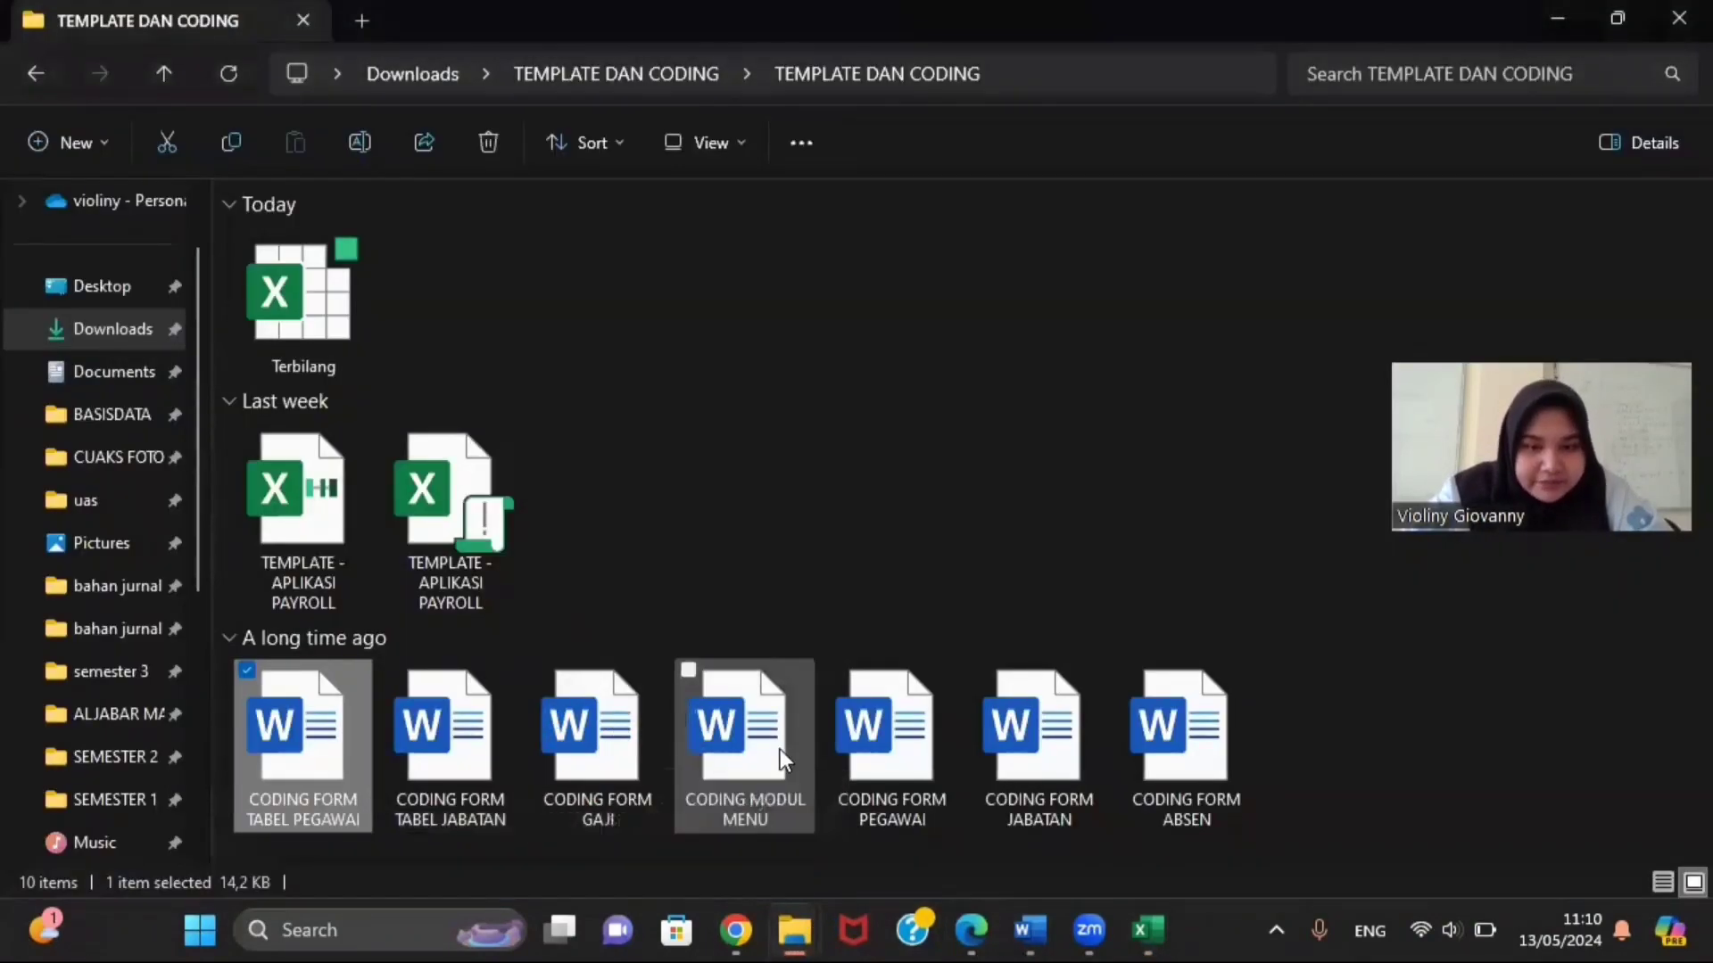
Step: Open CODING FORM PEGAWAI in Word and scroll to UserForm_Initialize
double_click(857, 714)
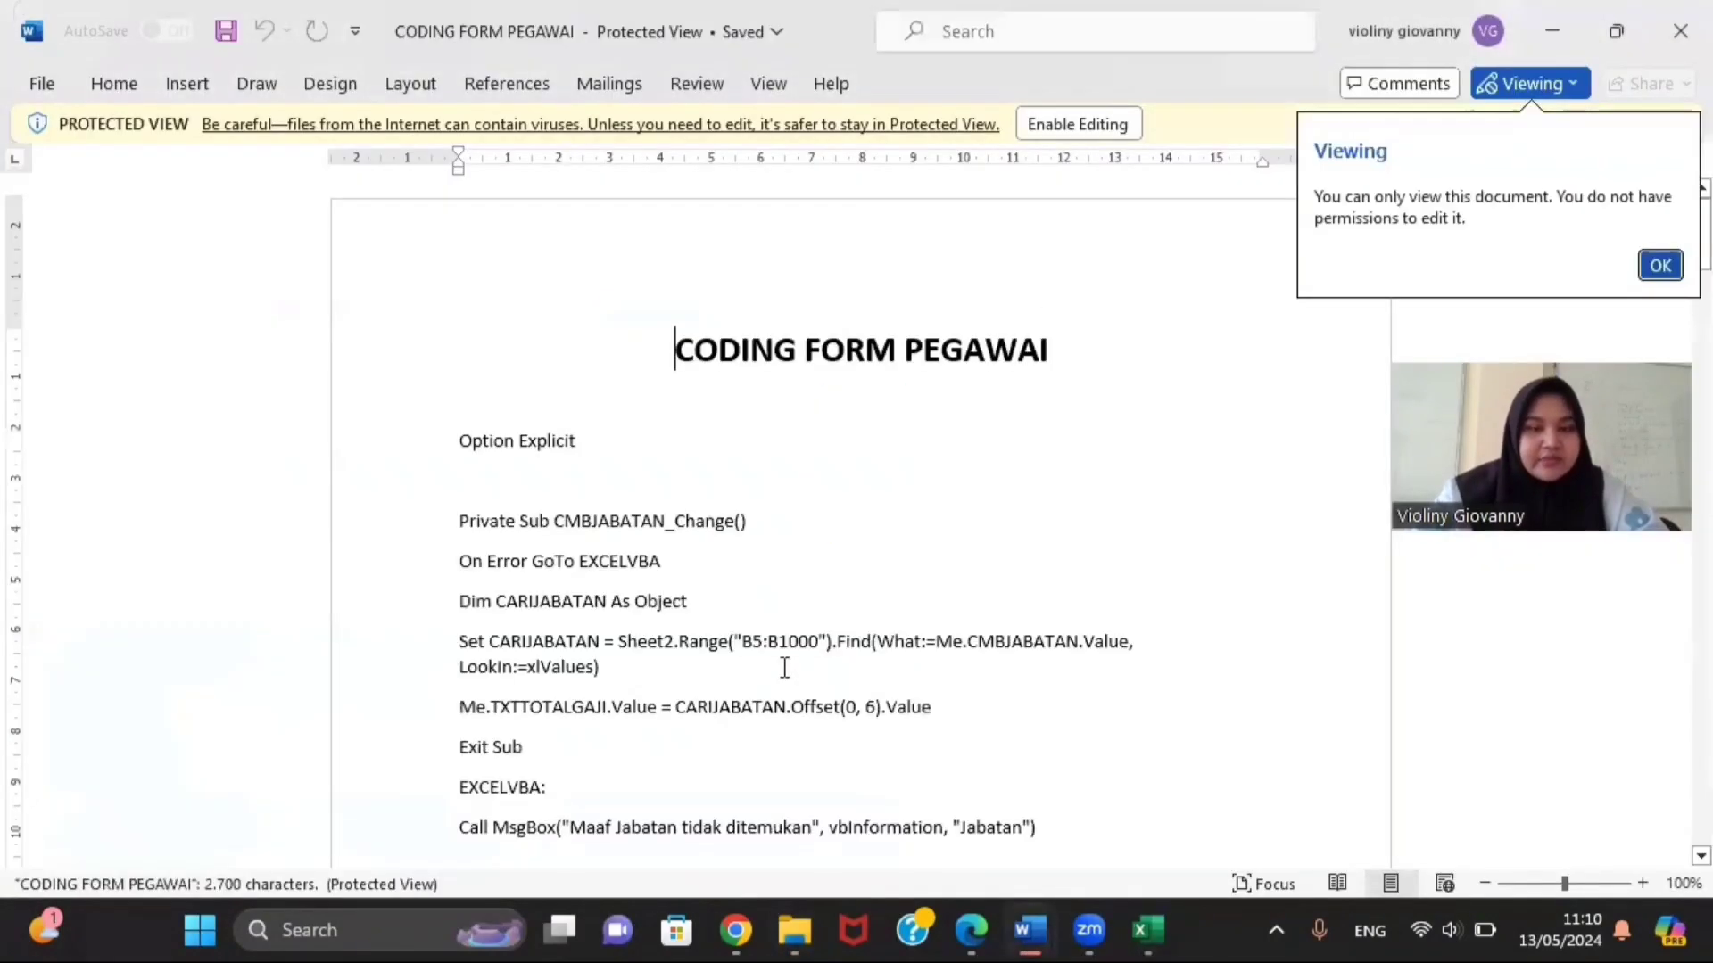
scroll(769, 606, "down", 20)
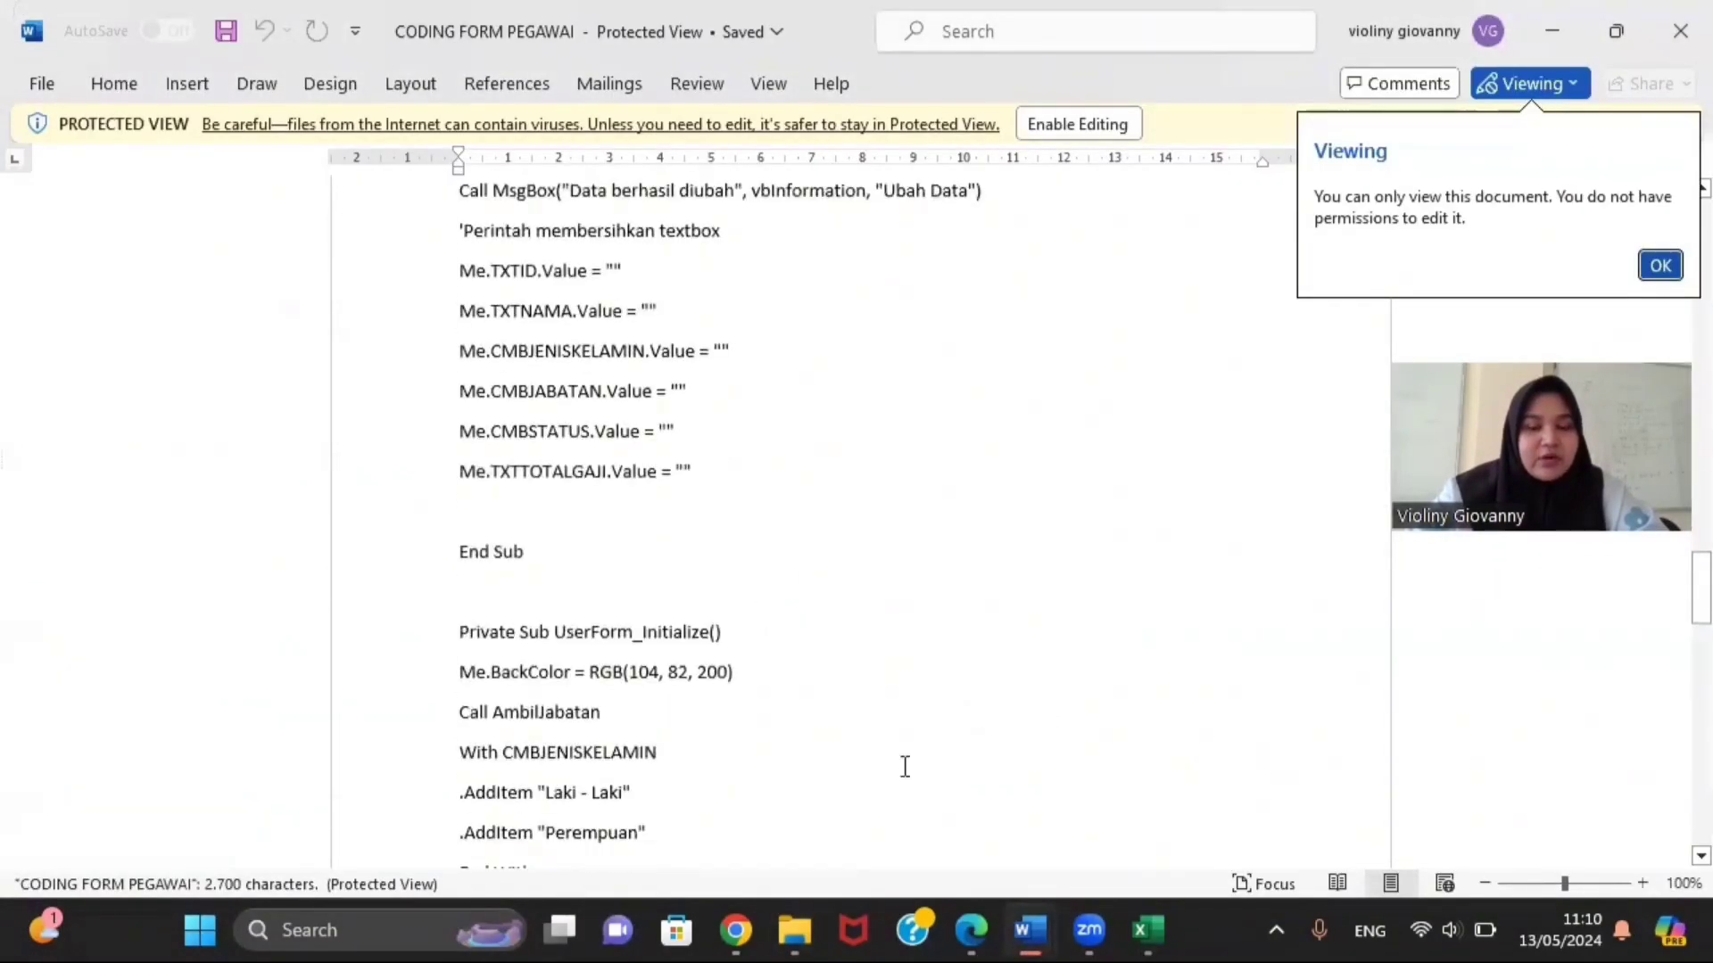
Step: Test-run the empty Form Data Pegawai, close it, and open FORMTABELPEGAWAI's design
mouse_move(1159, 941)
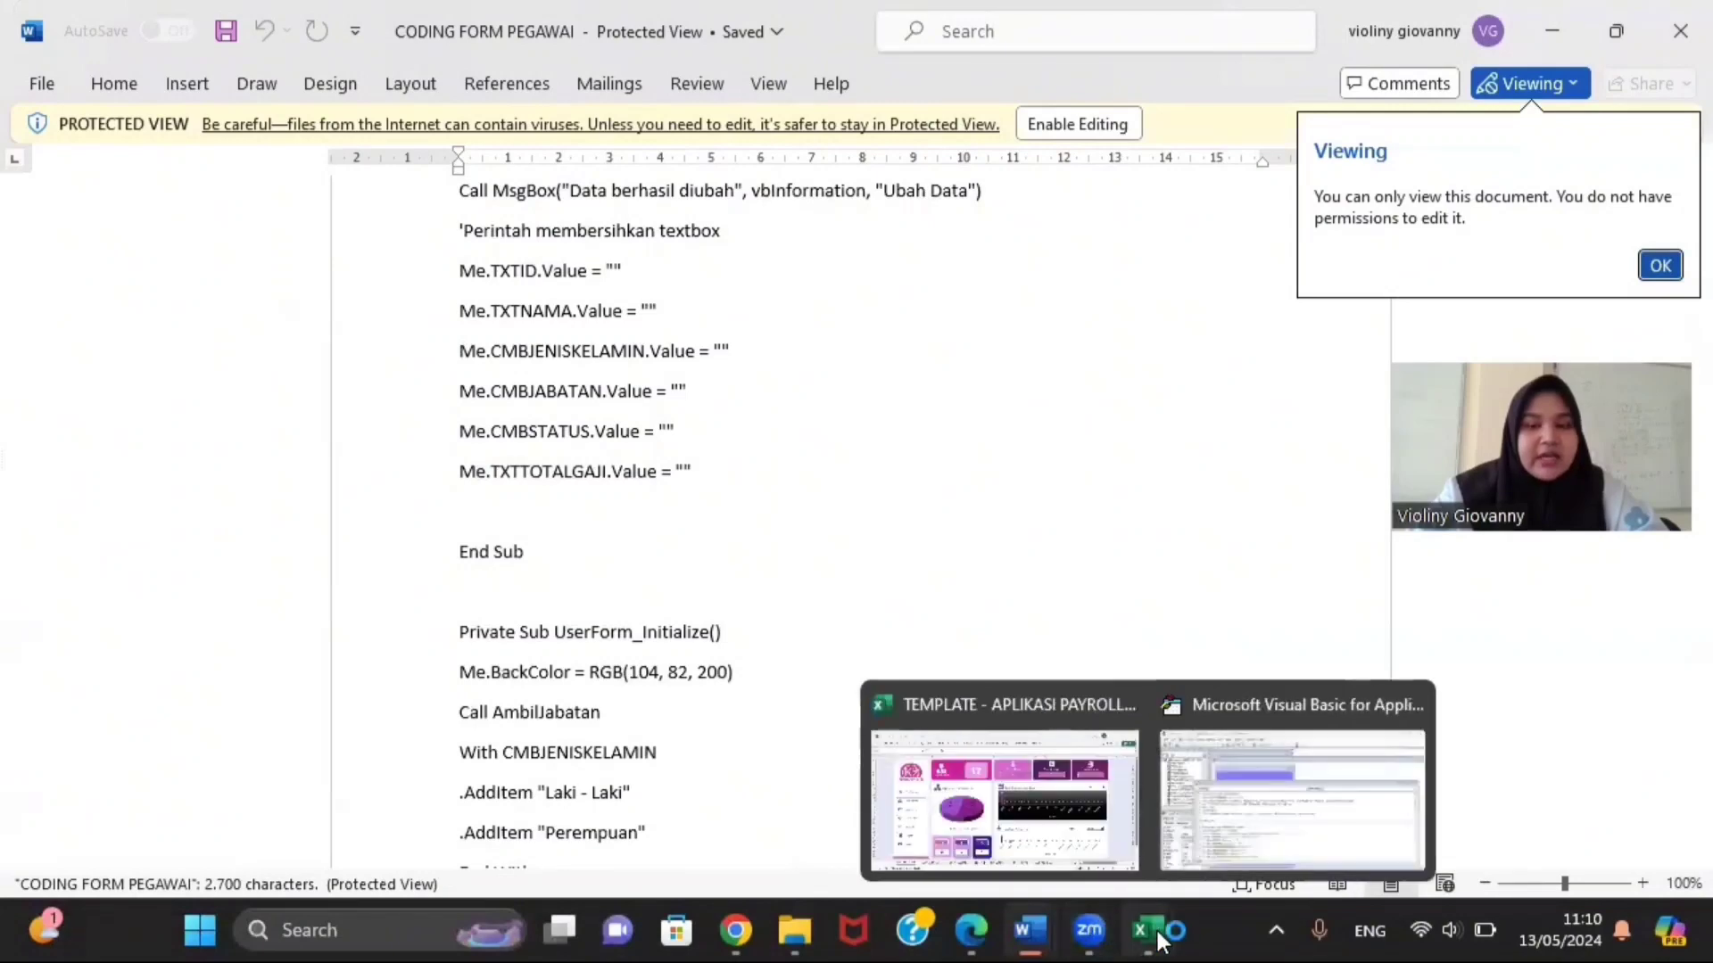
left_click(1208, 821)
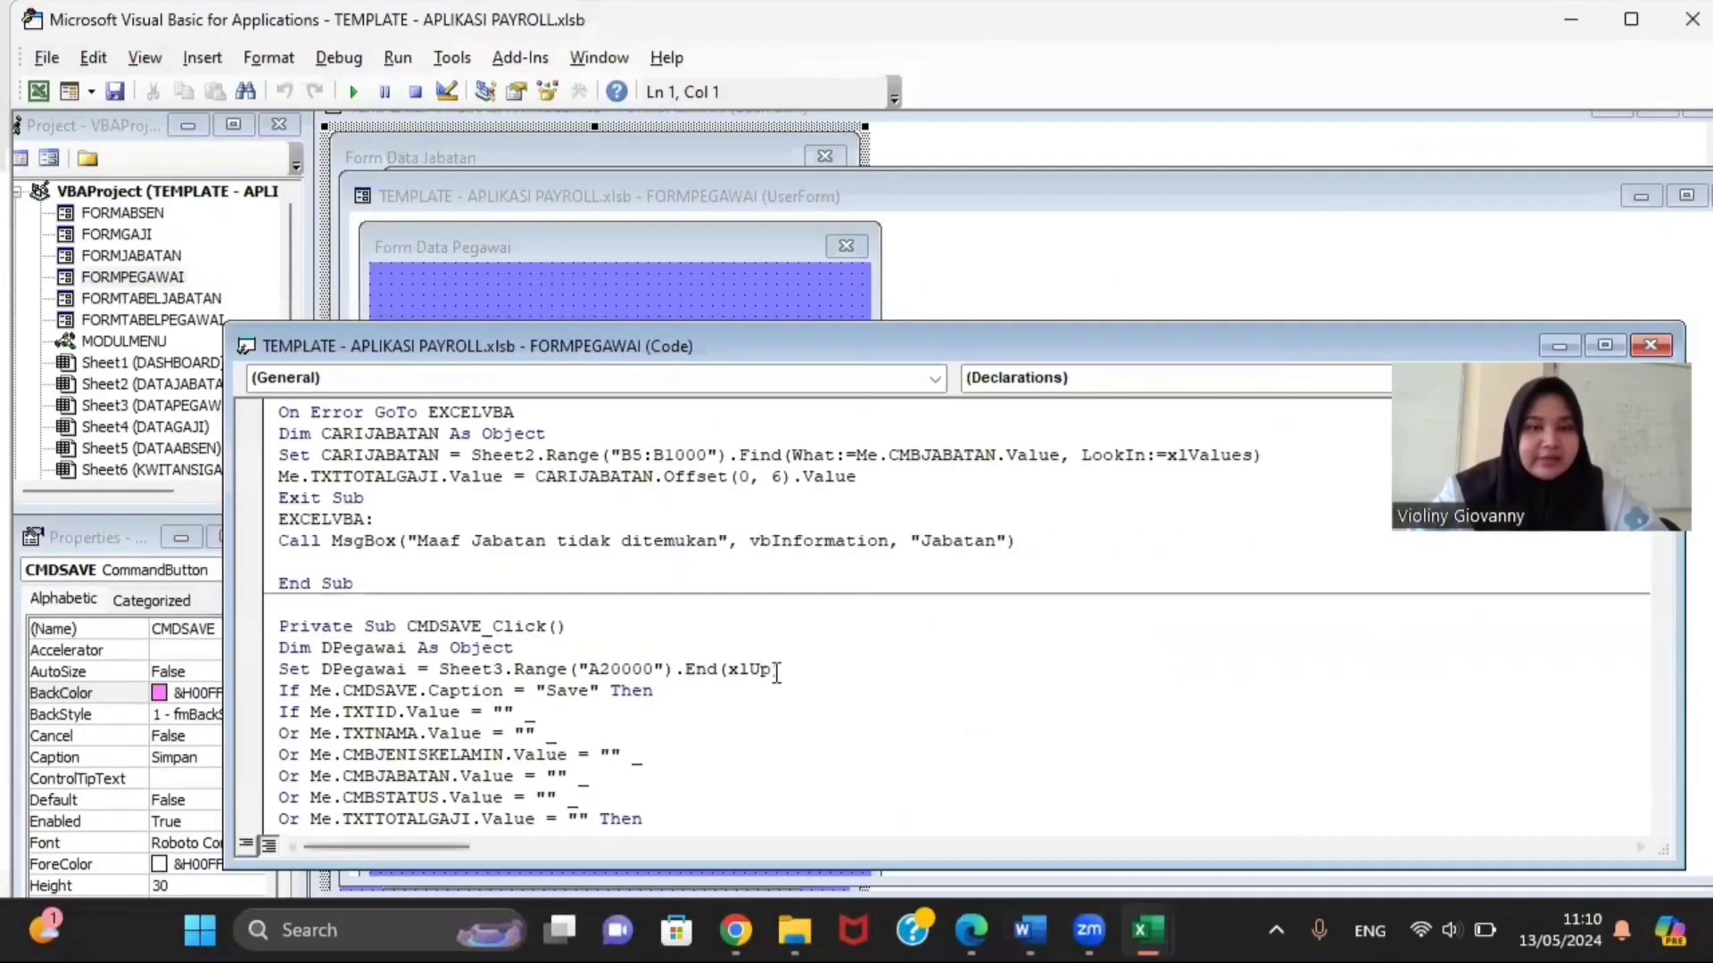
left_click(354, 92)
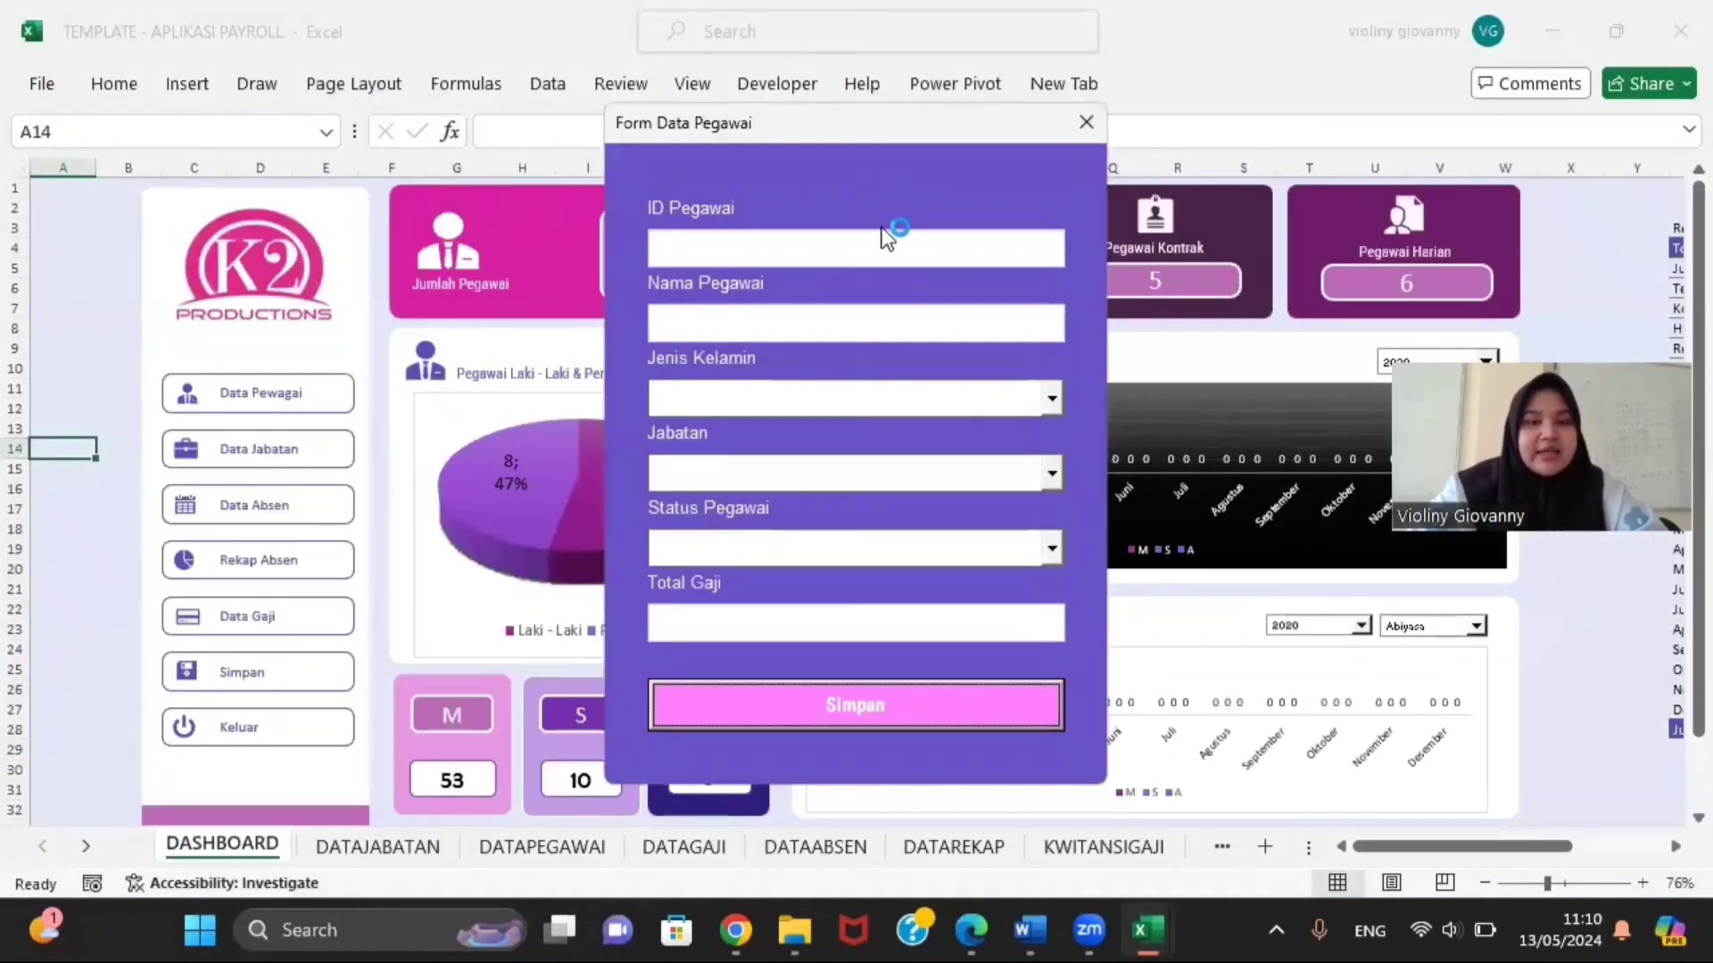
left_click(1073, 132)
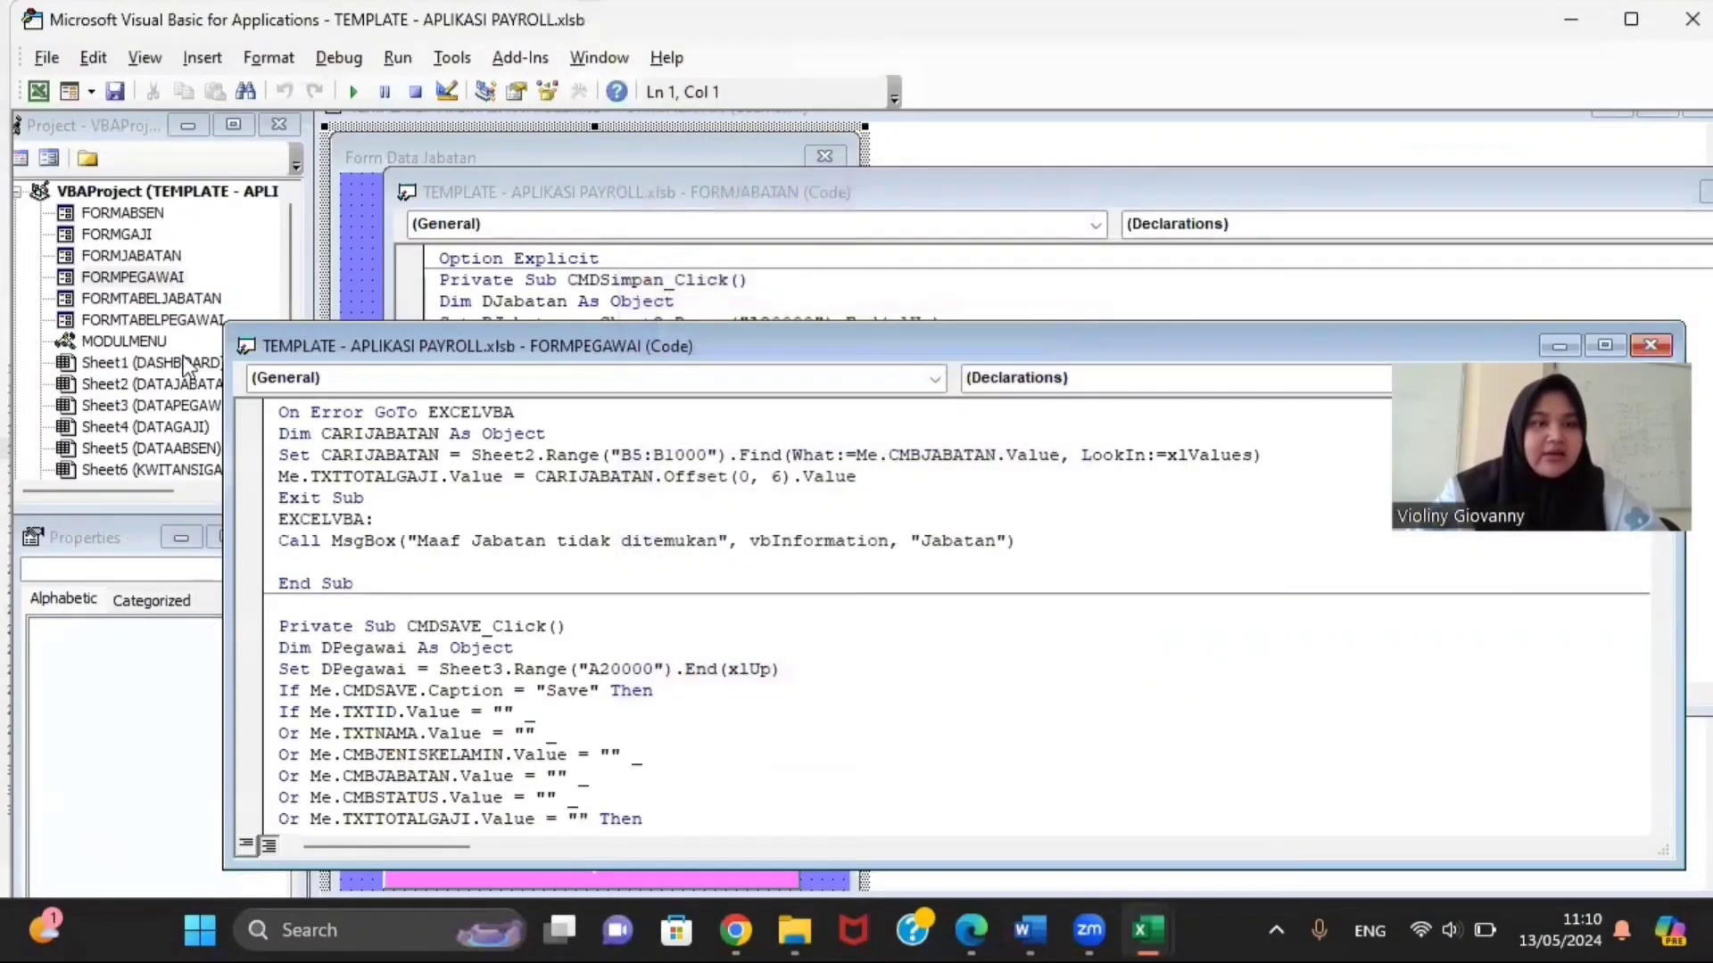
double_click(130, 321)
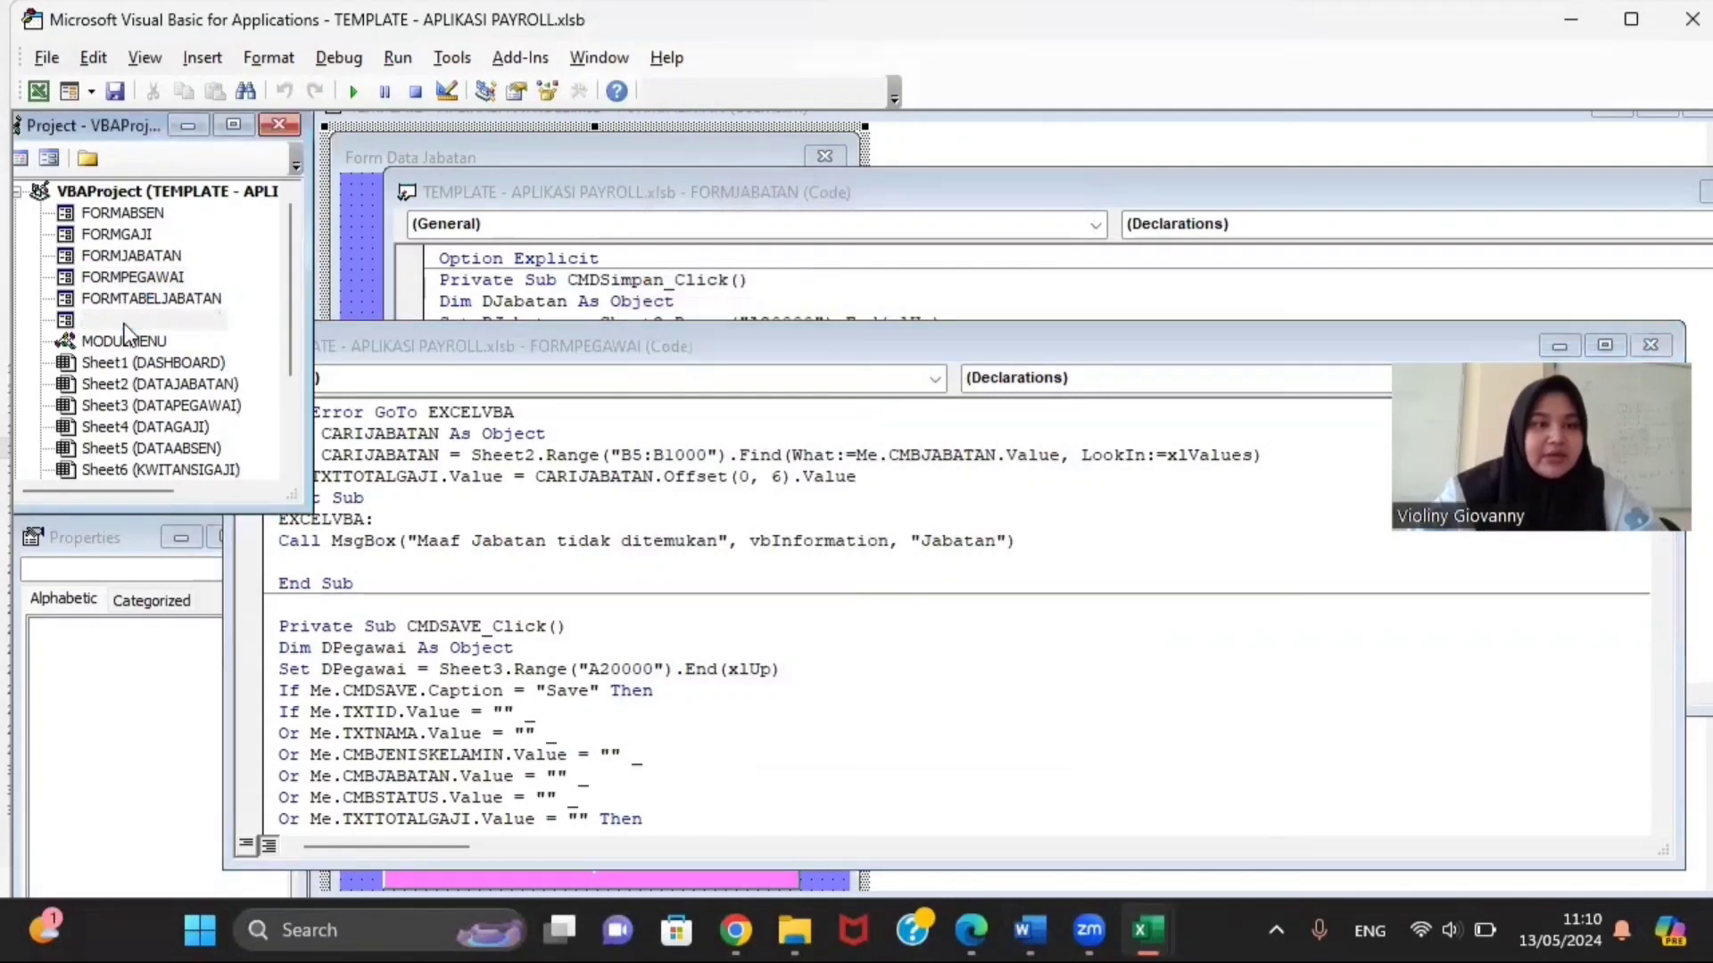
Step: Run the employee table form and open then close the blank add-employee form
left_click(346, 99)
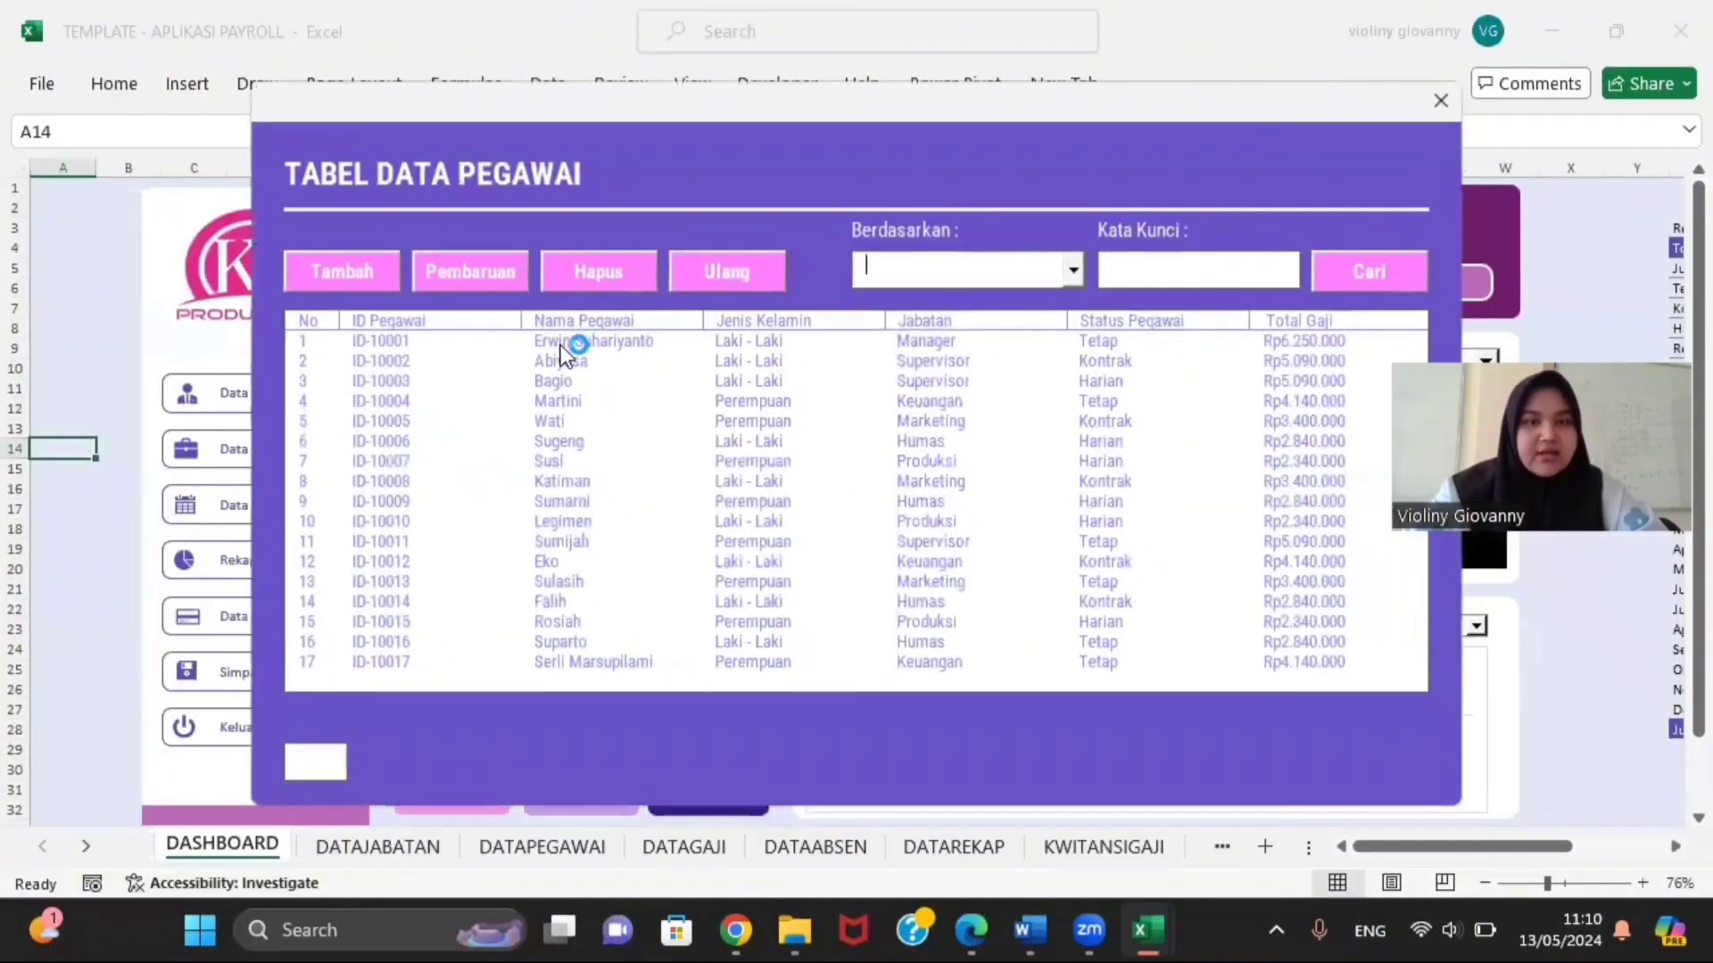
left_click(378, 279)
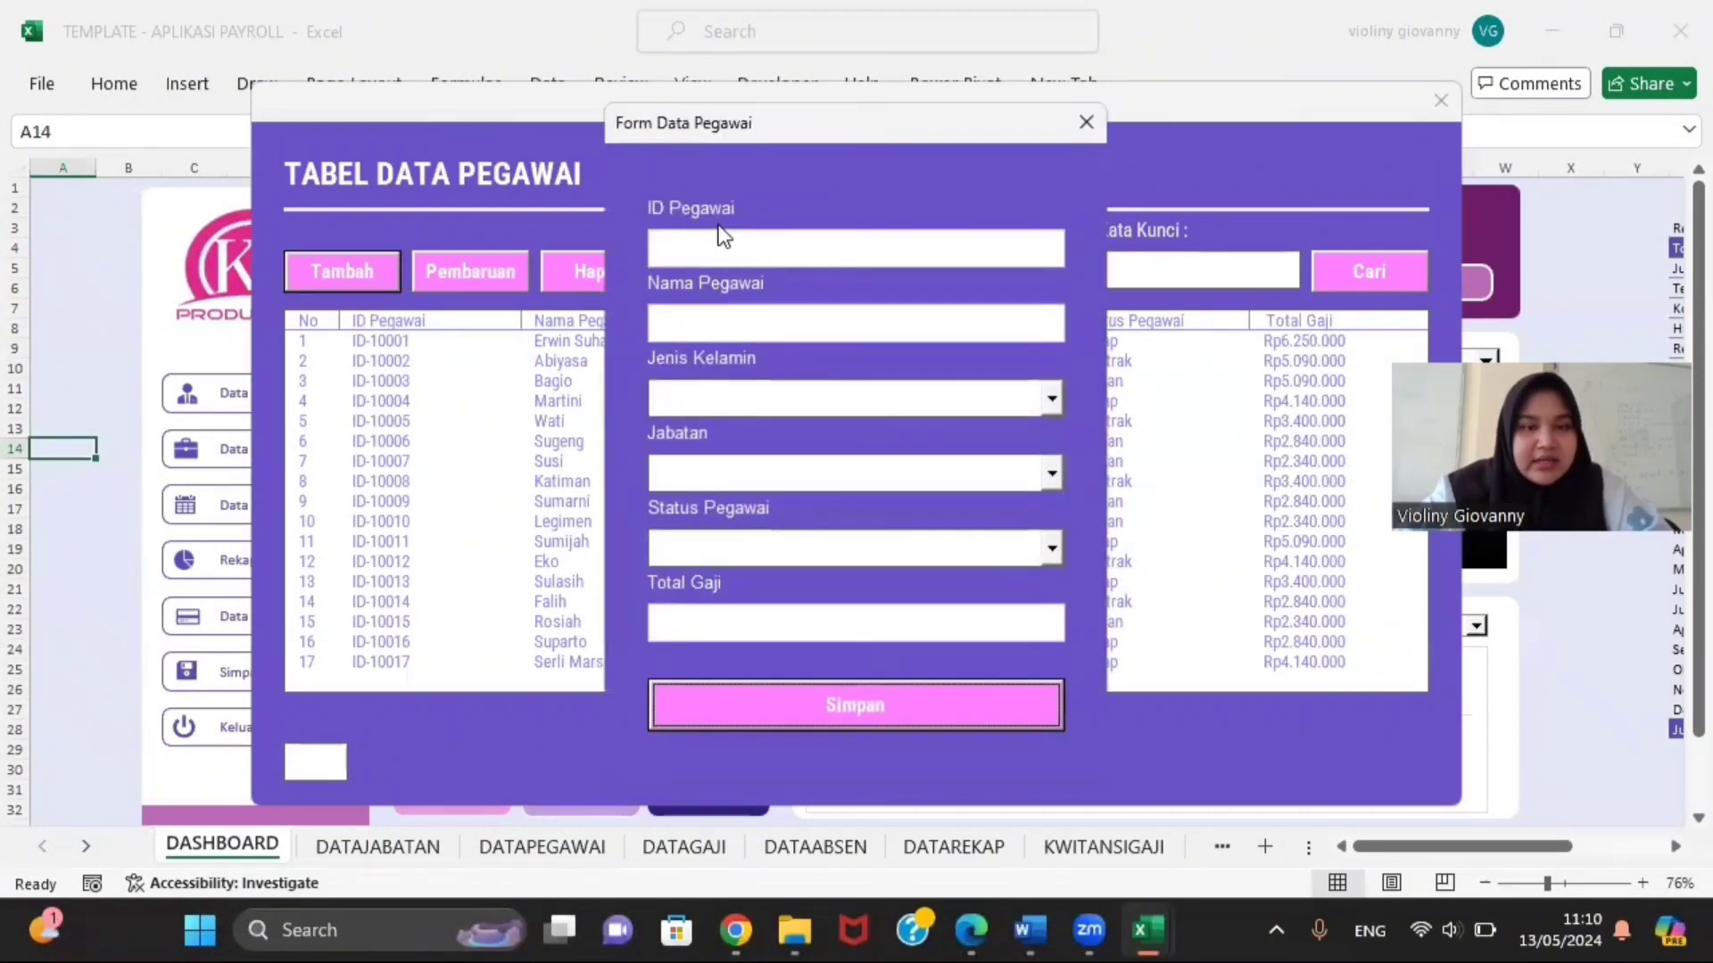
left_click(1082, 125)
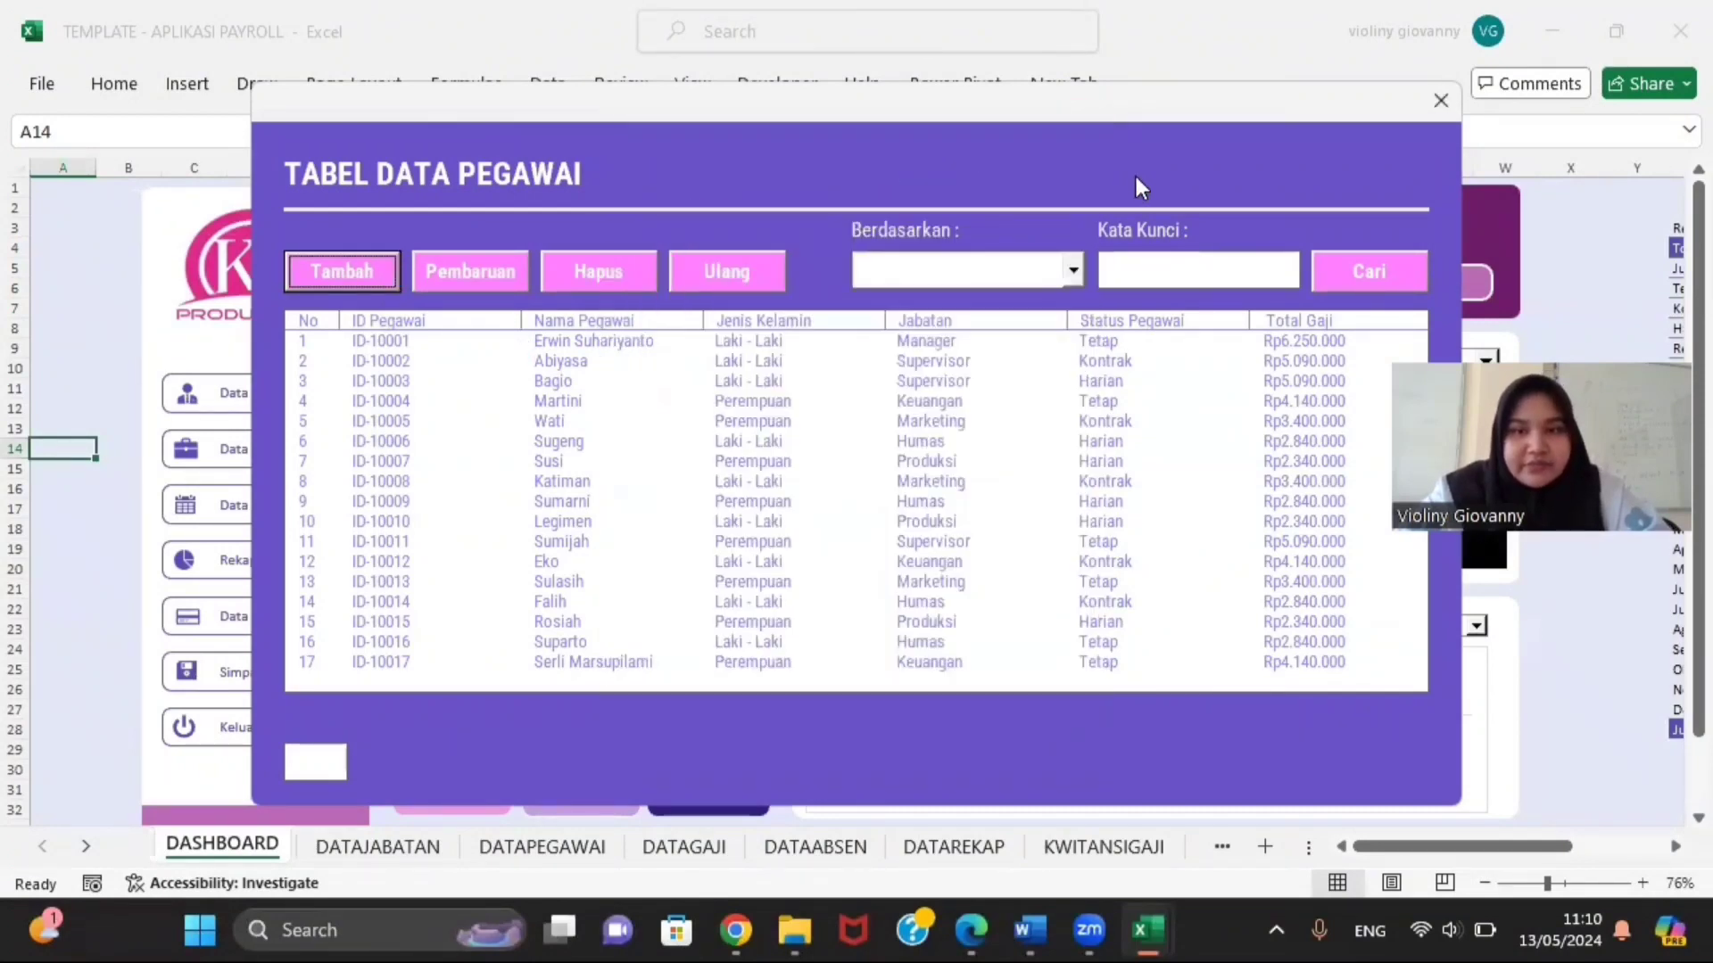
Step: Search by Nama Pegawai with keyword 'e', leaving only ID-10001, a Manager, and select it
left_click(1070, 271)
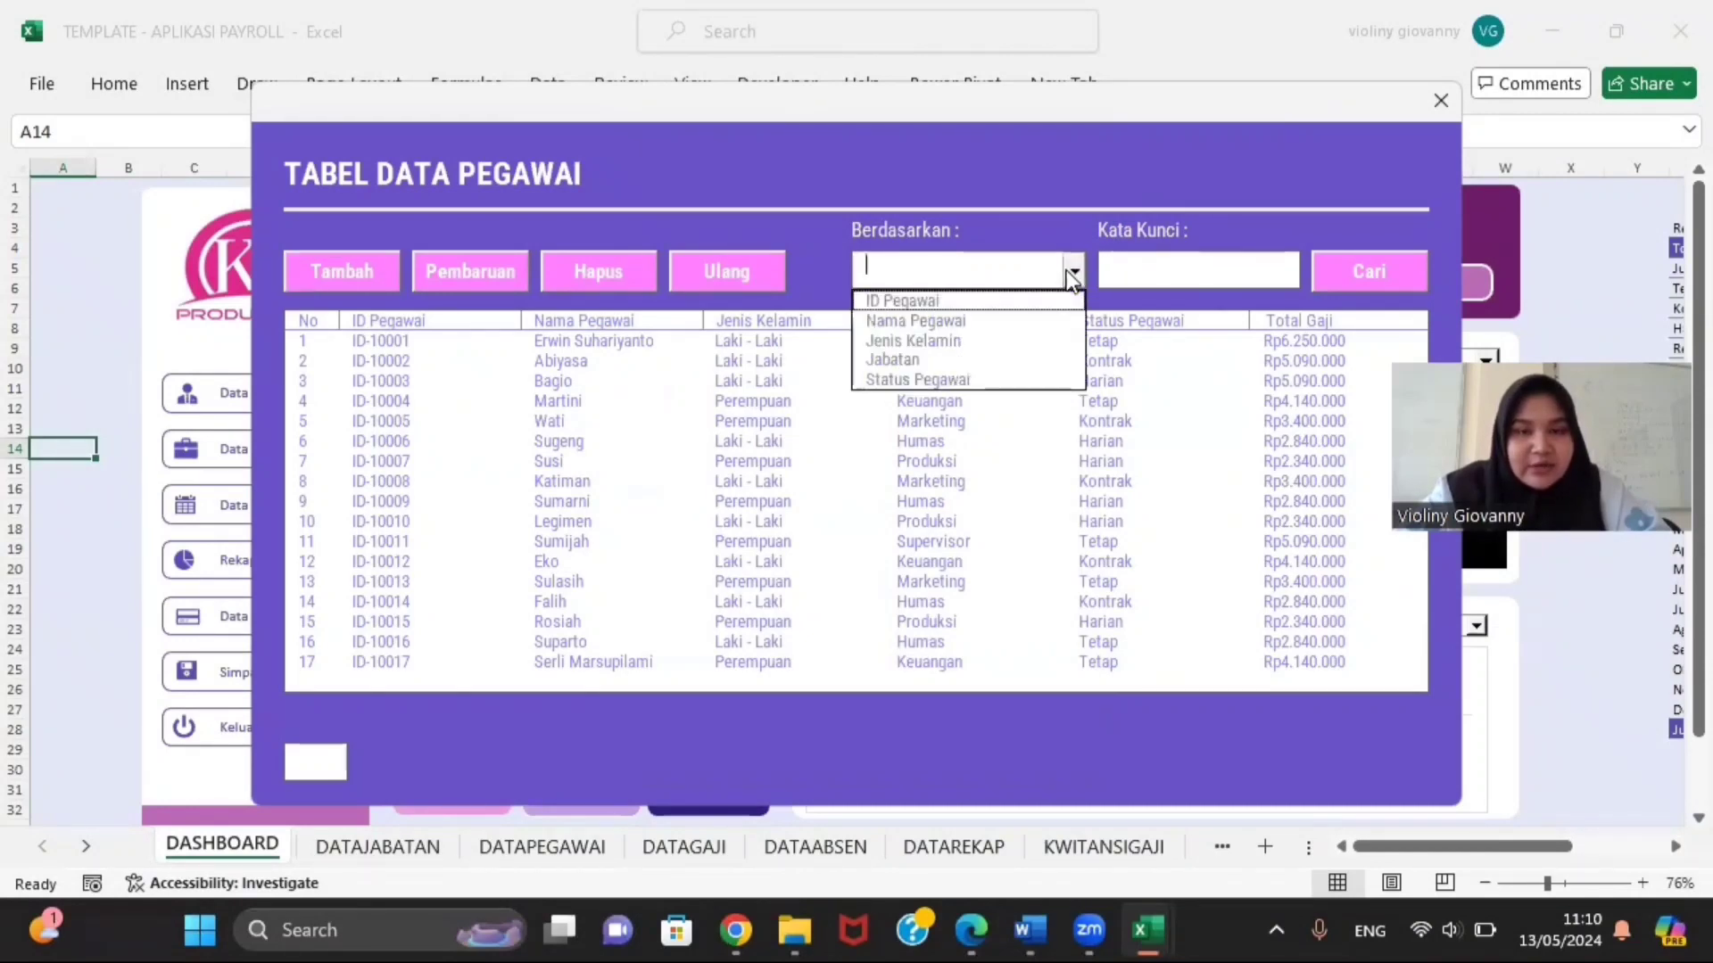
left_click(1027, 326)
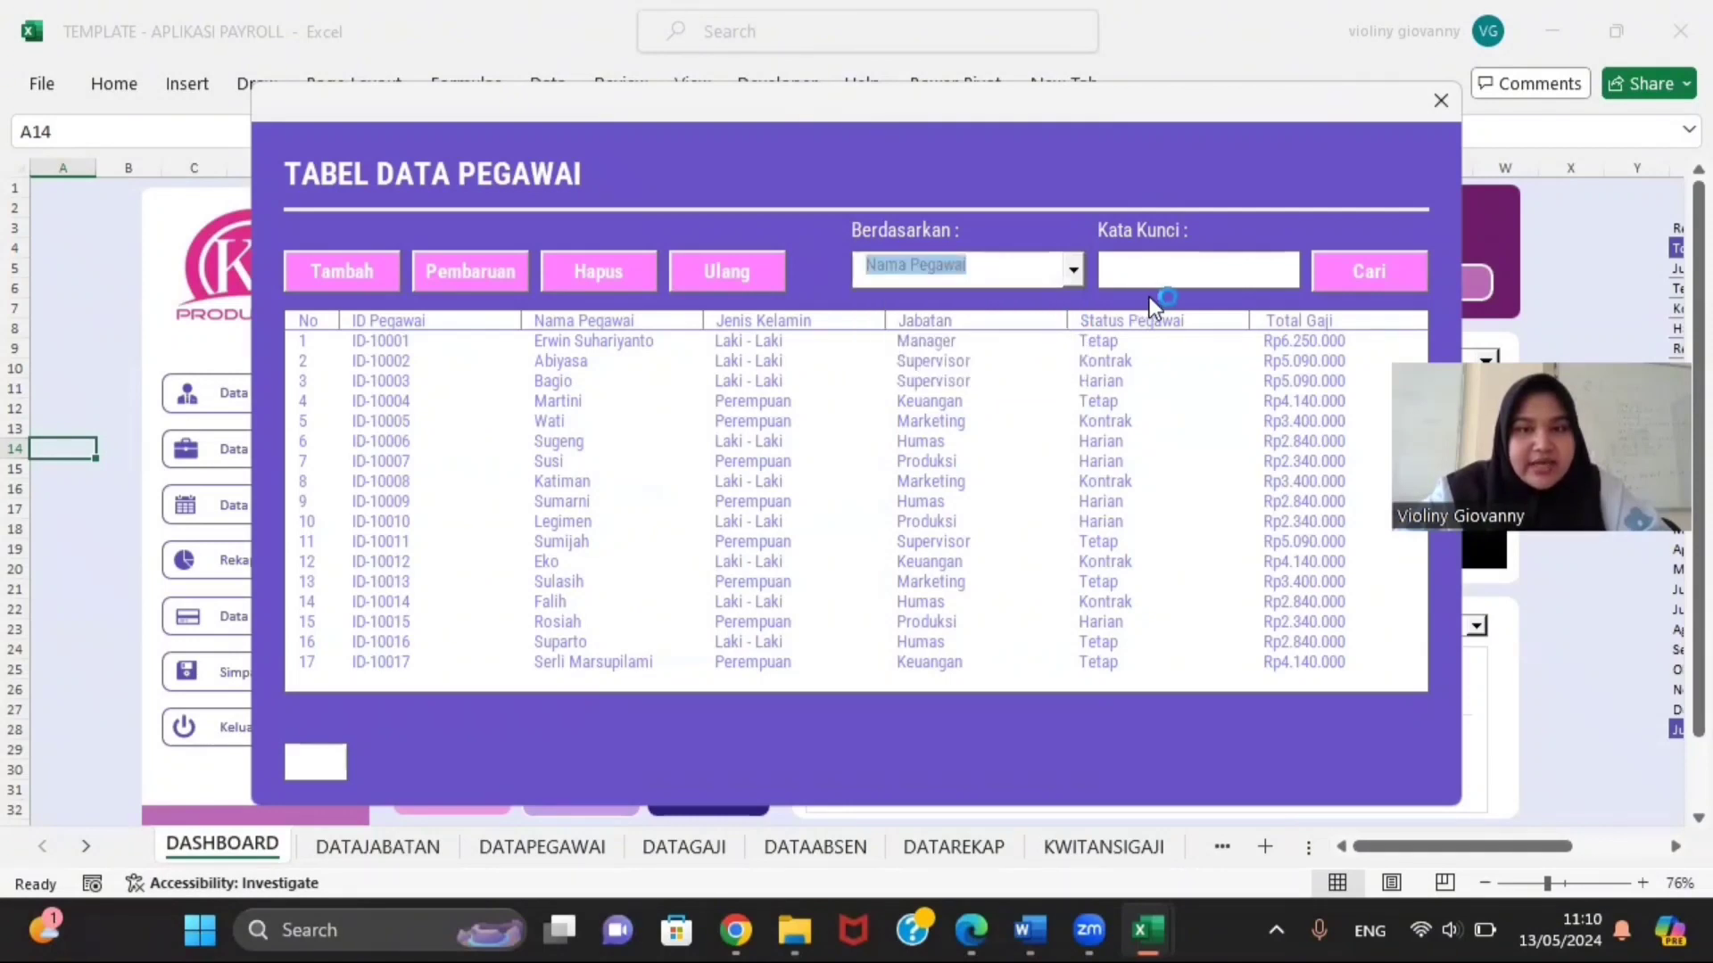
left_click(1154, 258)
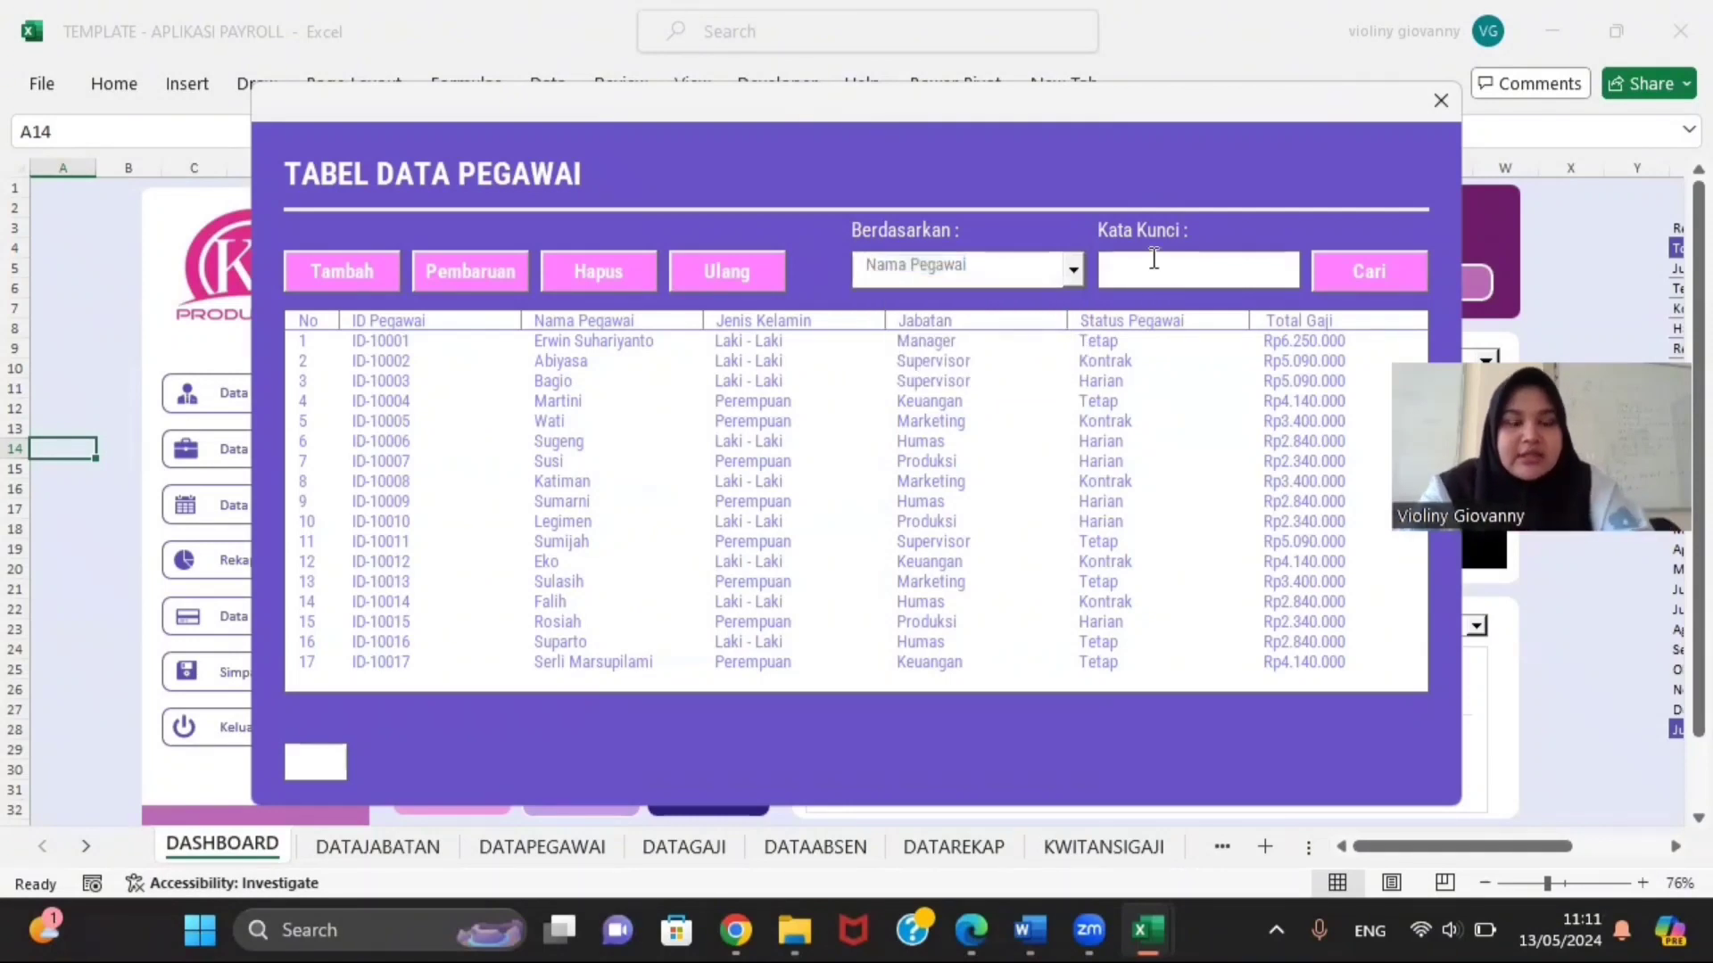
type("e")
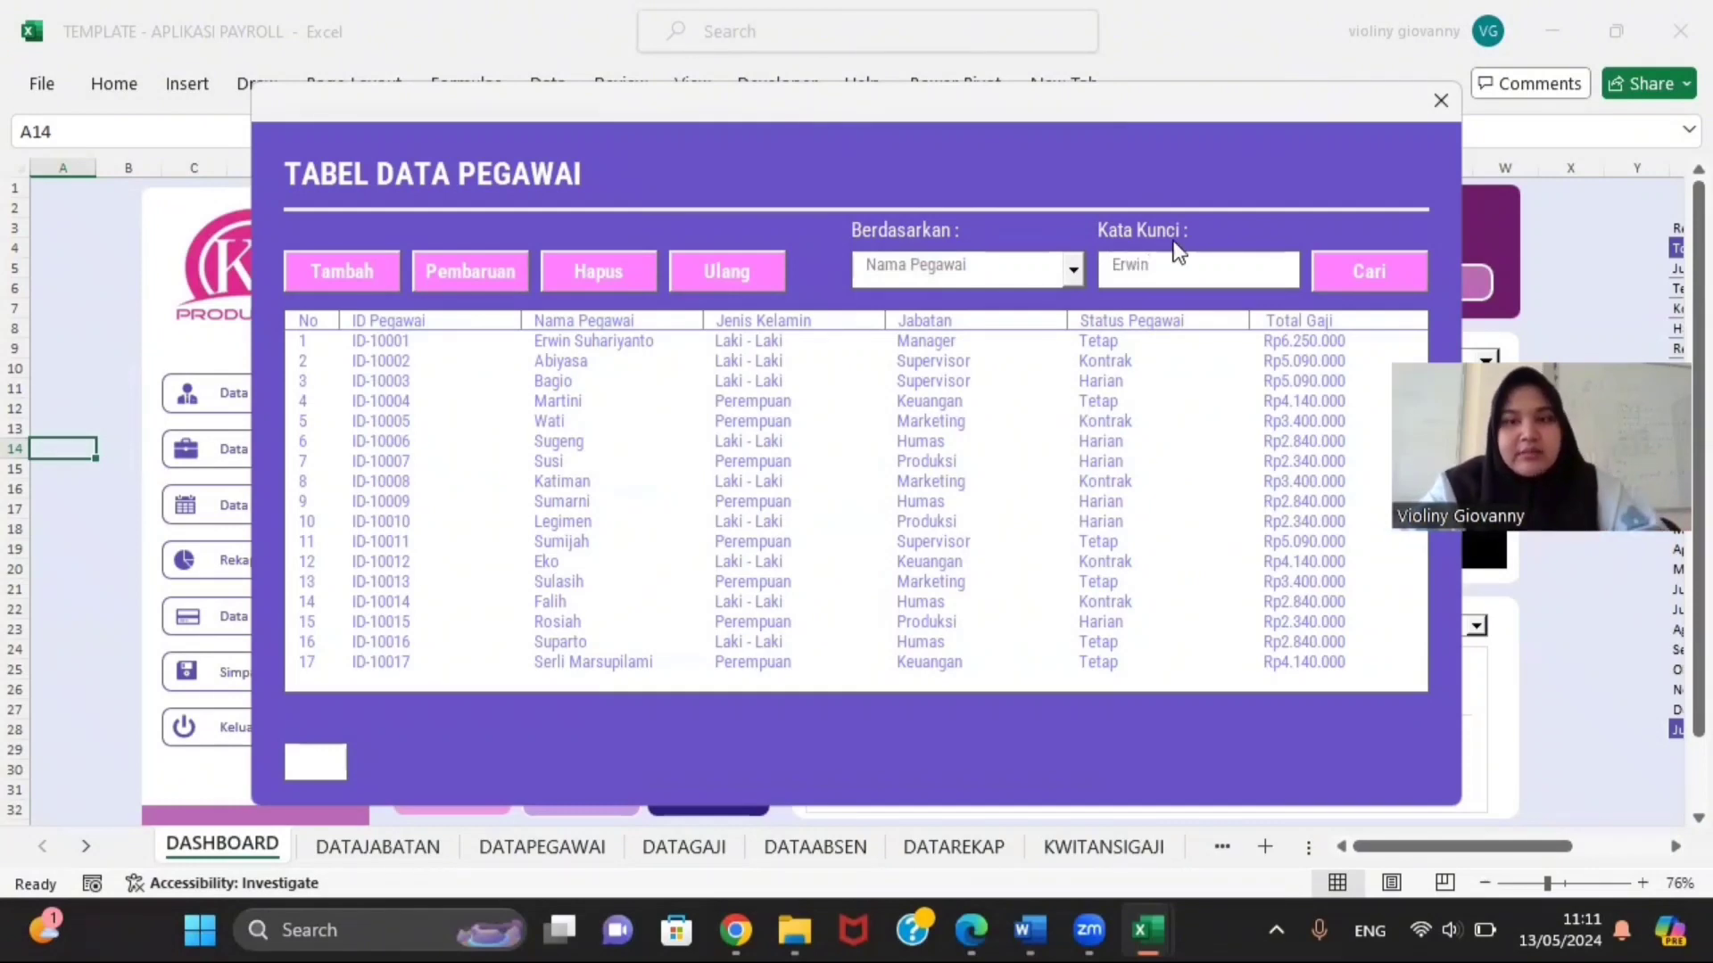
left_click(1356, 265)
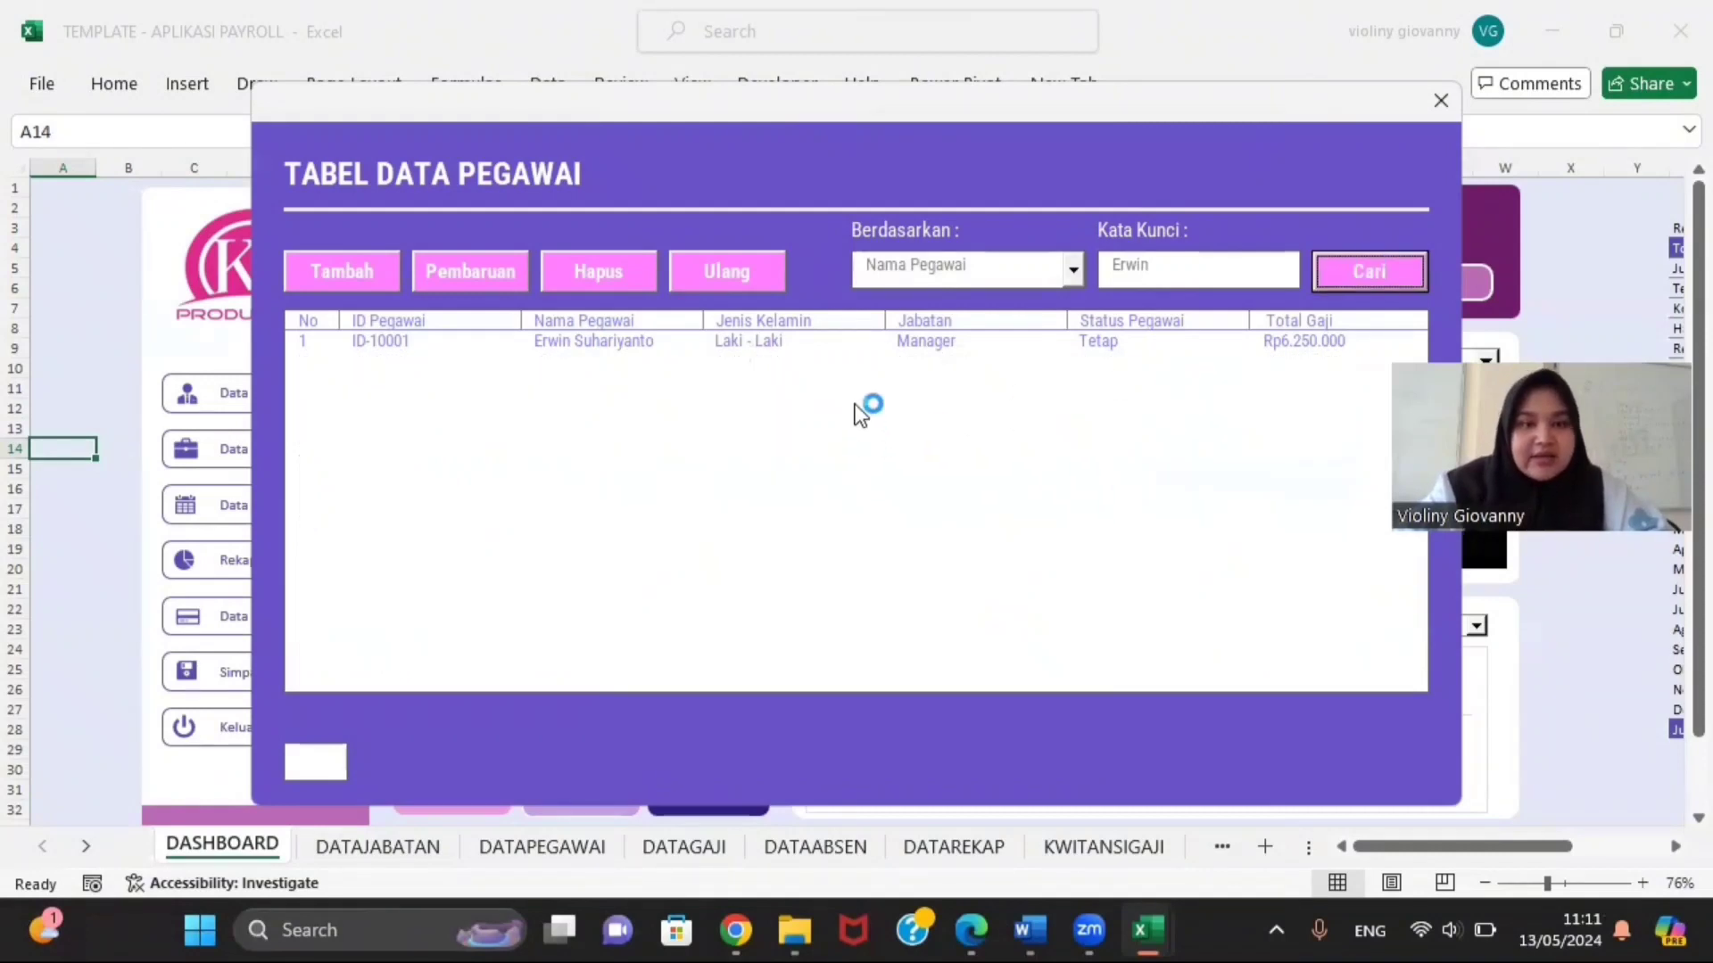
left_click(889, 343)
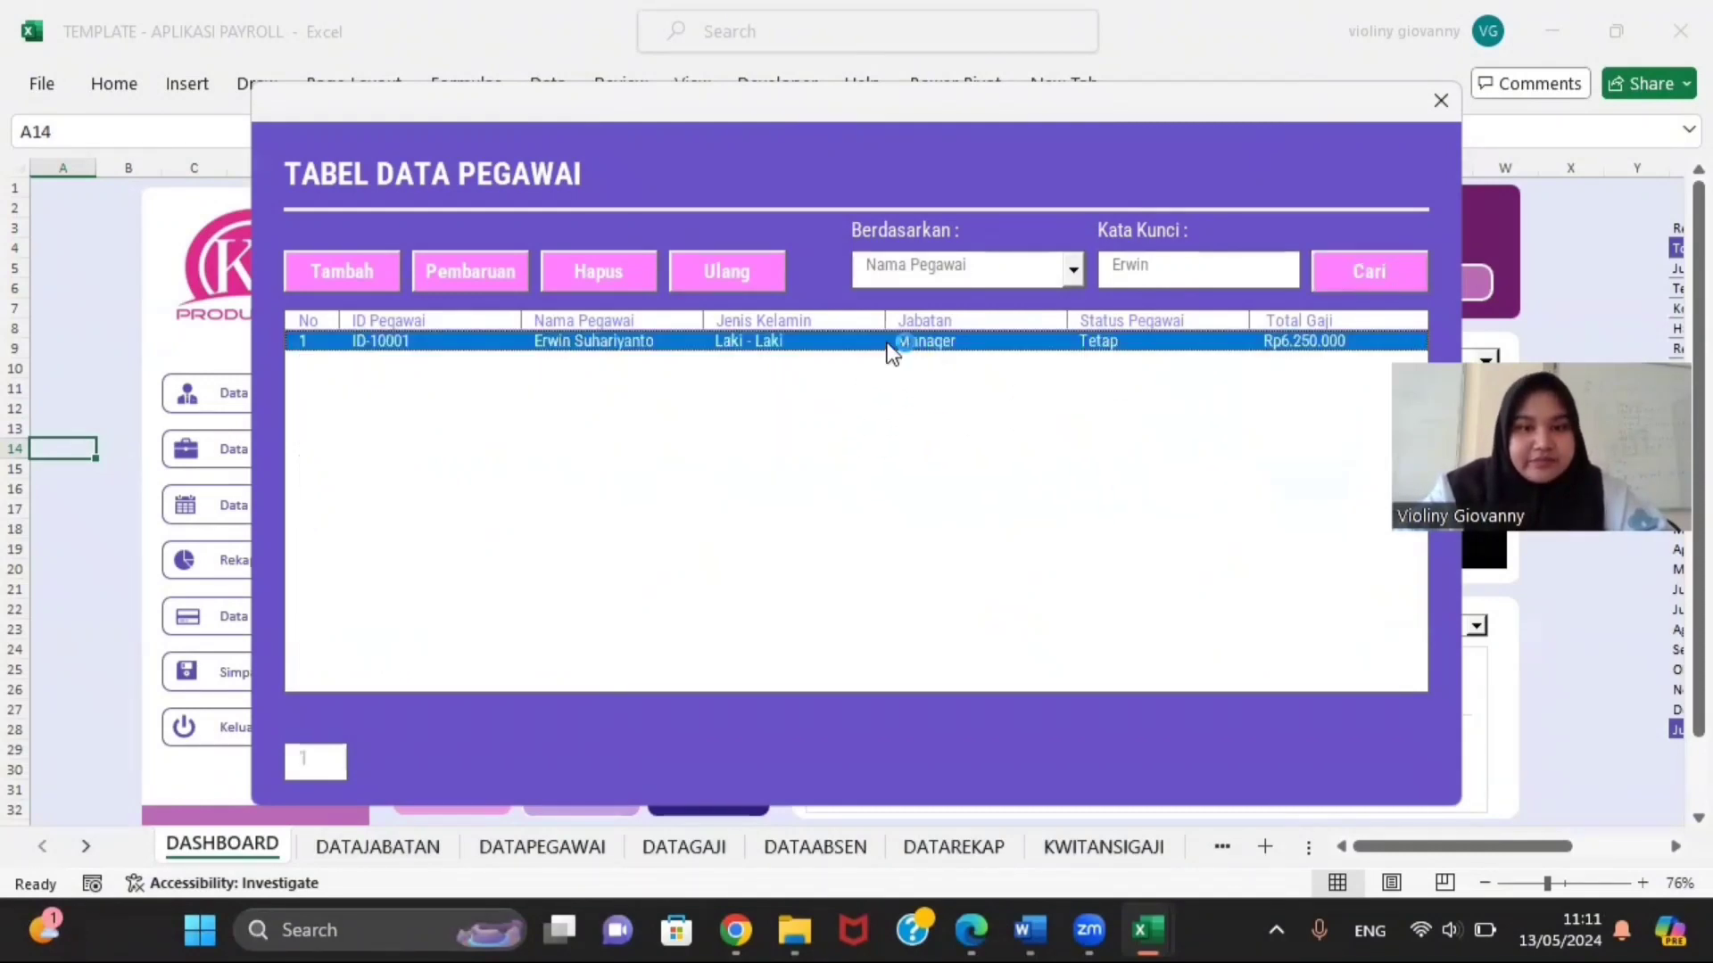
left_click(385, 280)
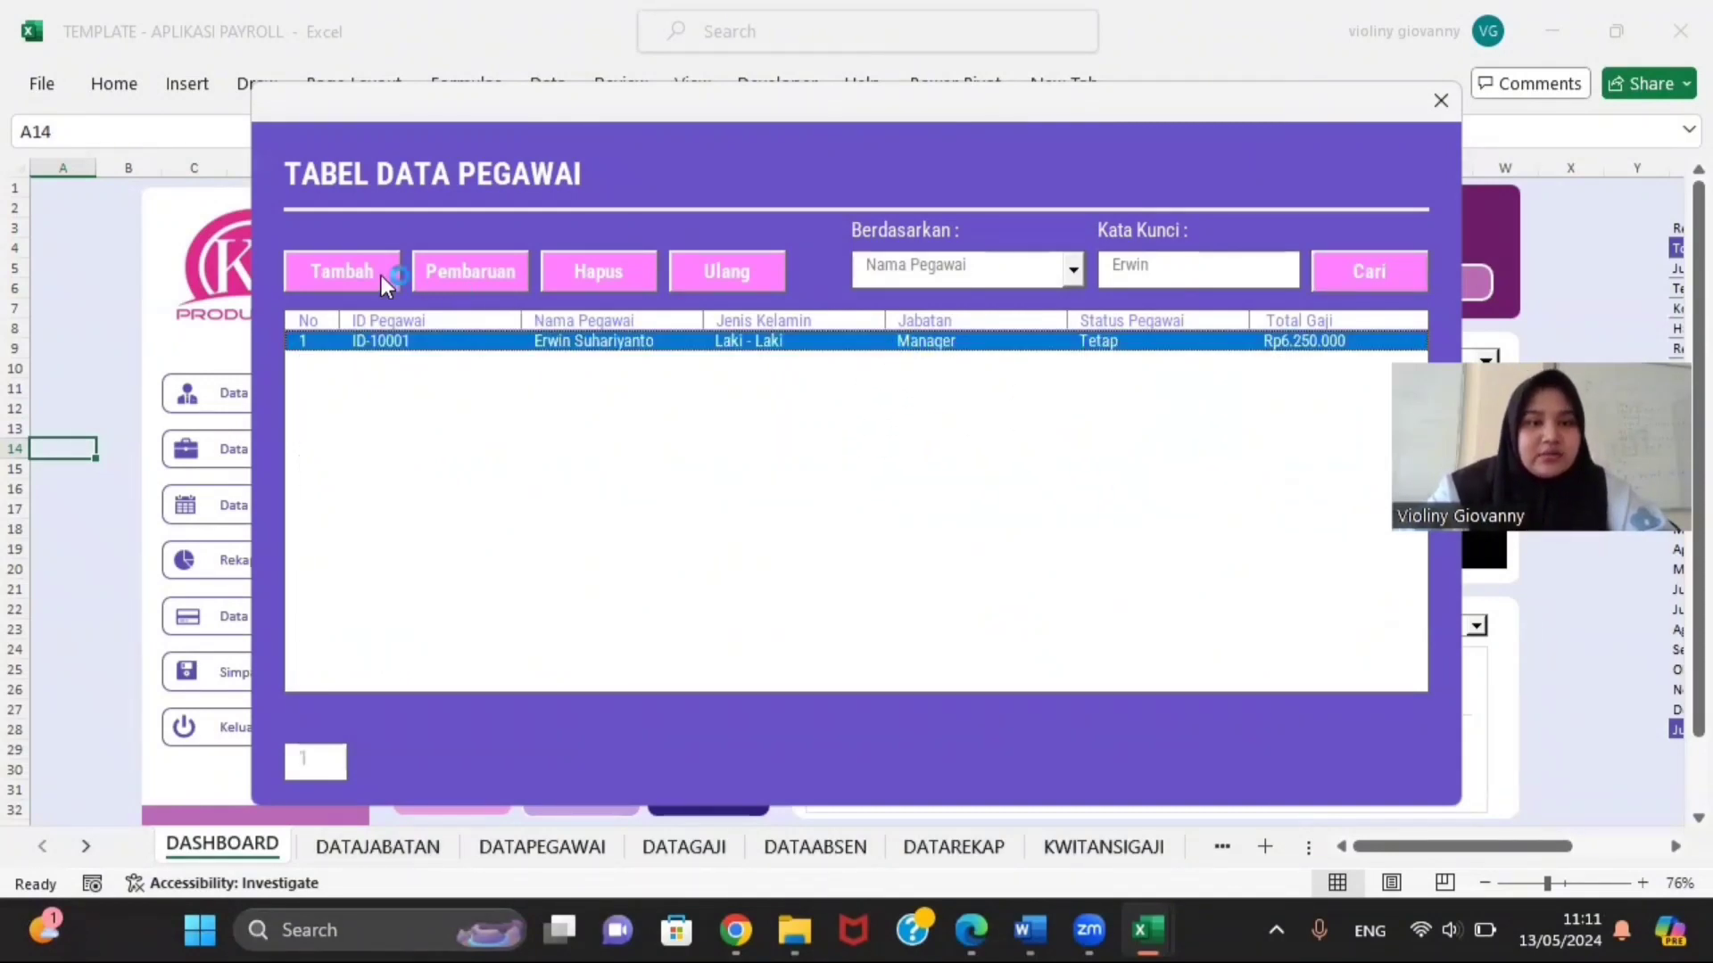
Step: Search by ID Pegawai for ID-100 and dismiss both error messages, restoring all 17 rows
left_click(1068, 276)
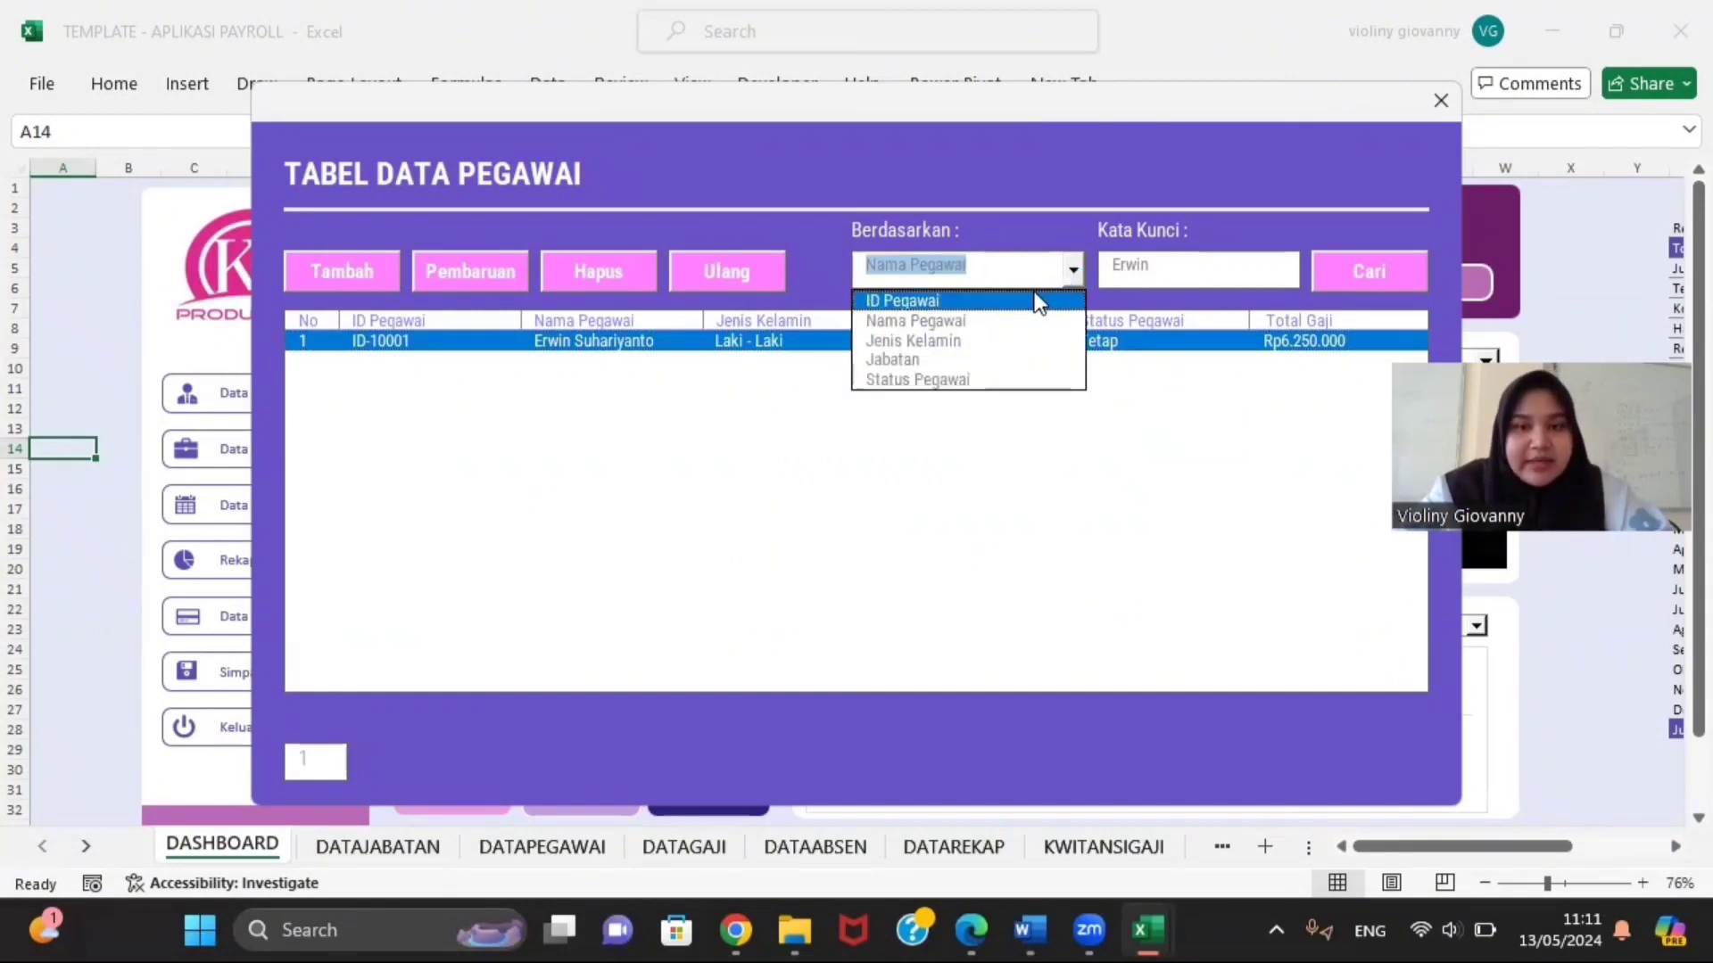
left_click(1040, 301)
left_click(1274, 280)
key("BackSpace")
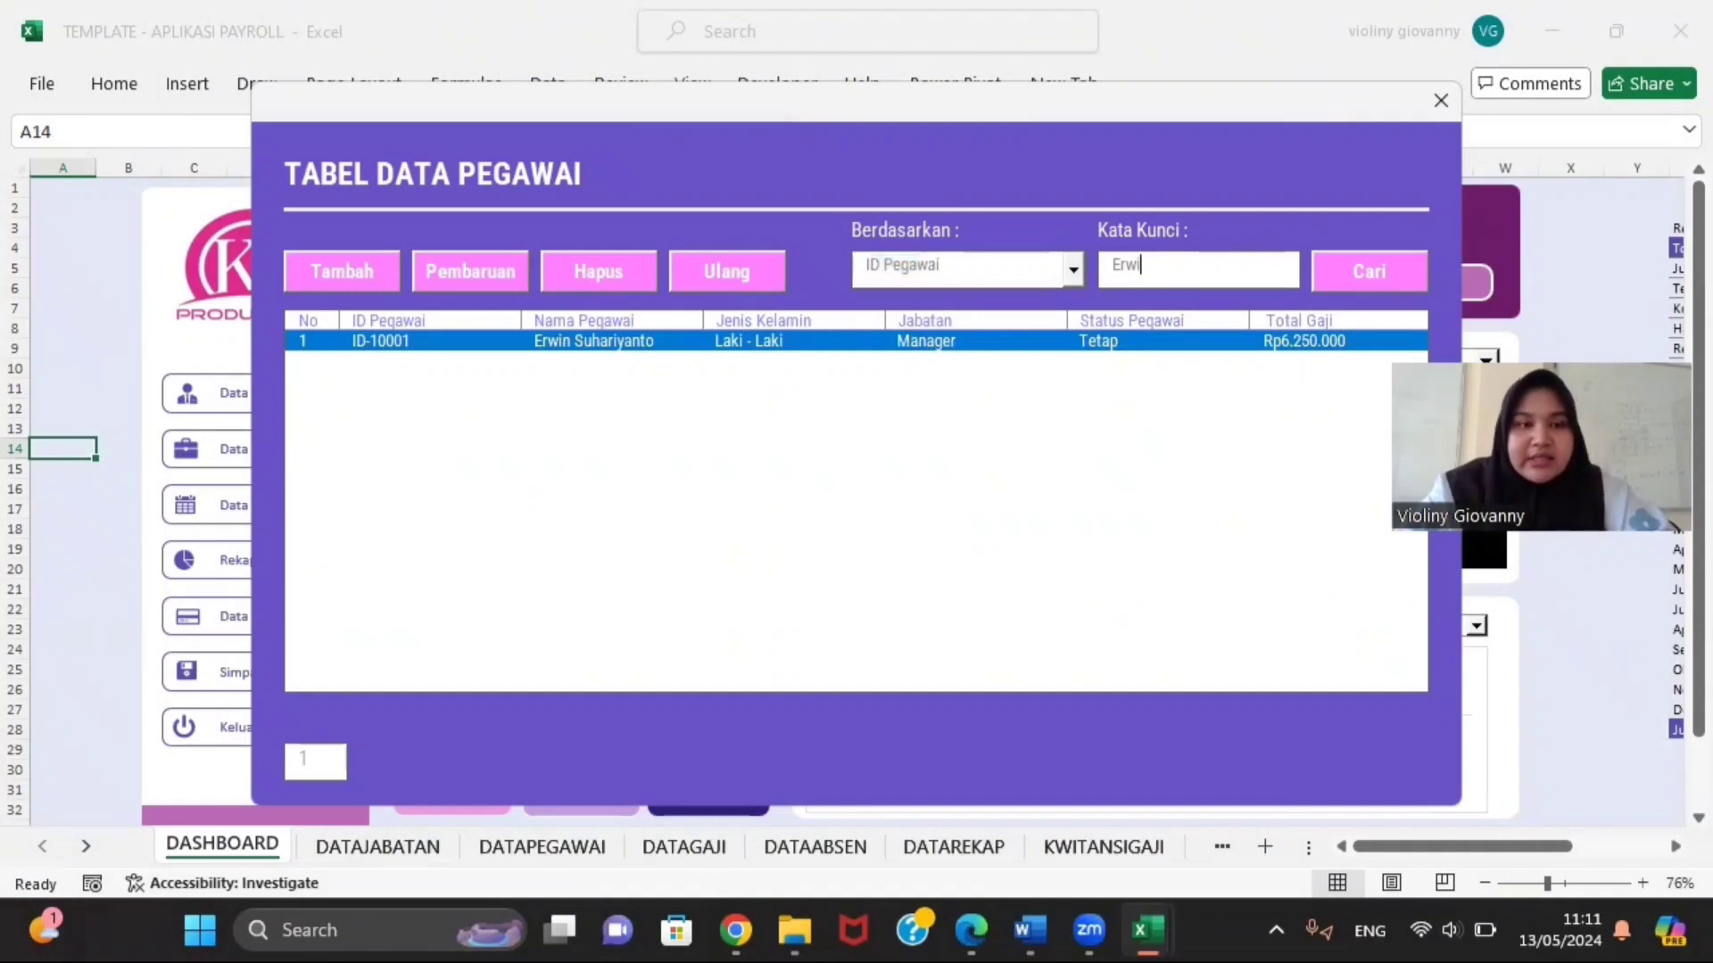
key("BackSpace")
key("BackSpace")
key("BackSpace")
key("BackSpace")
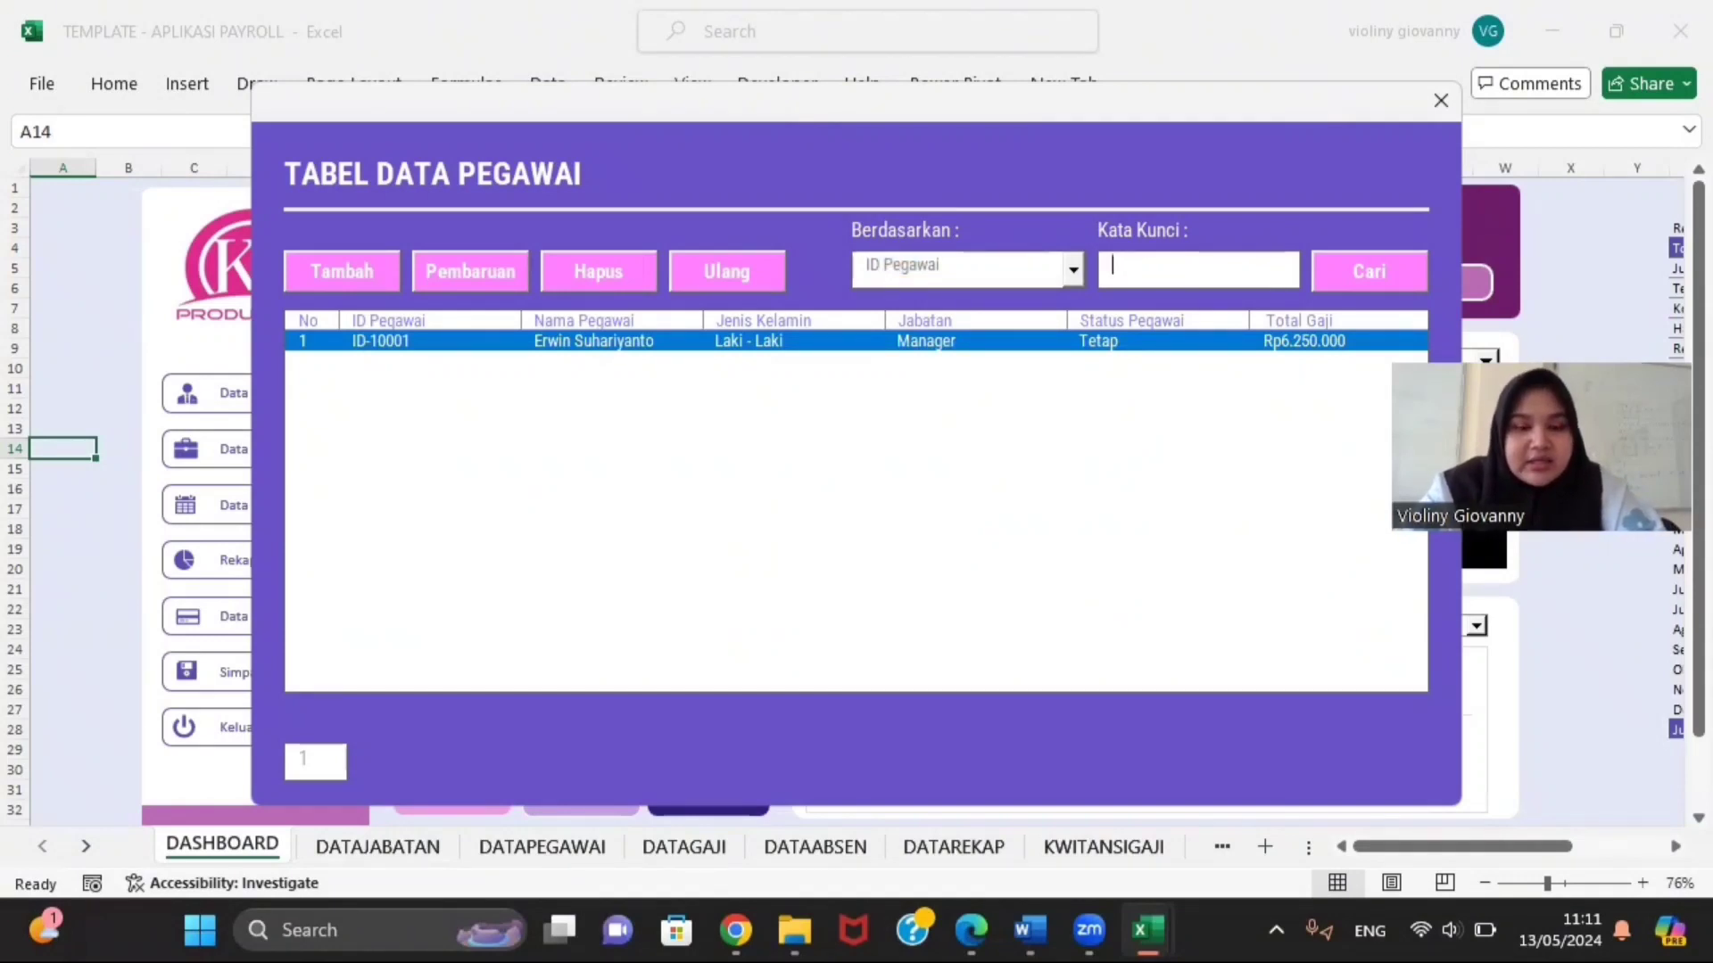
type("ID")
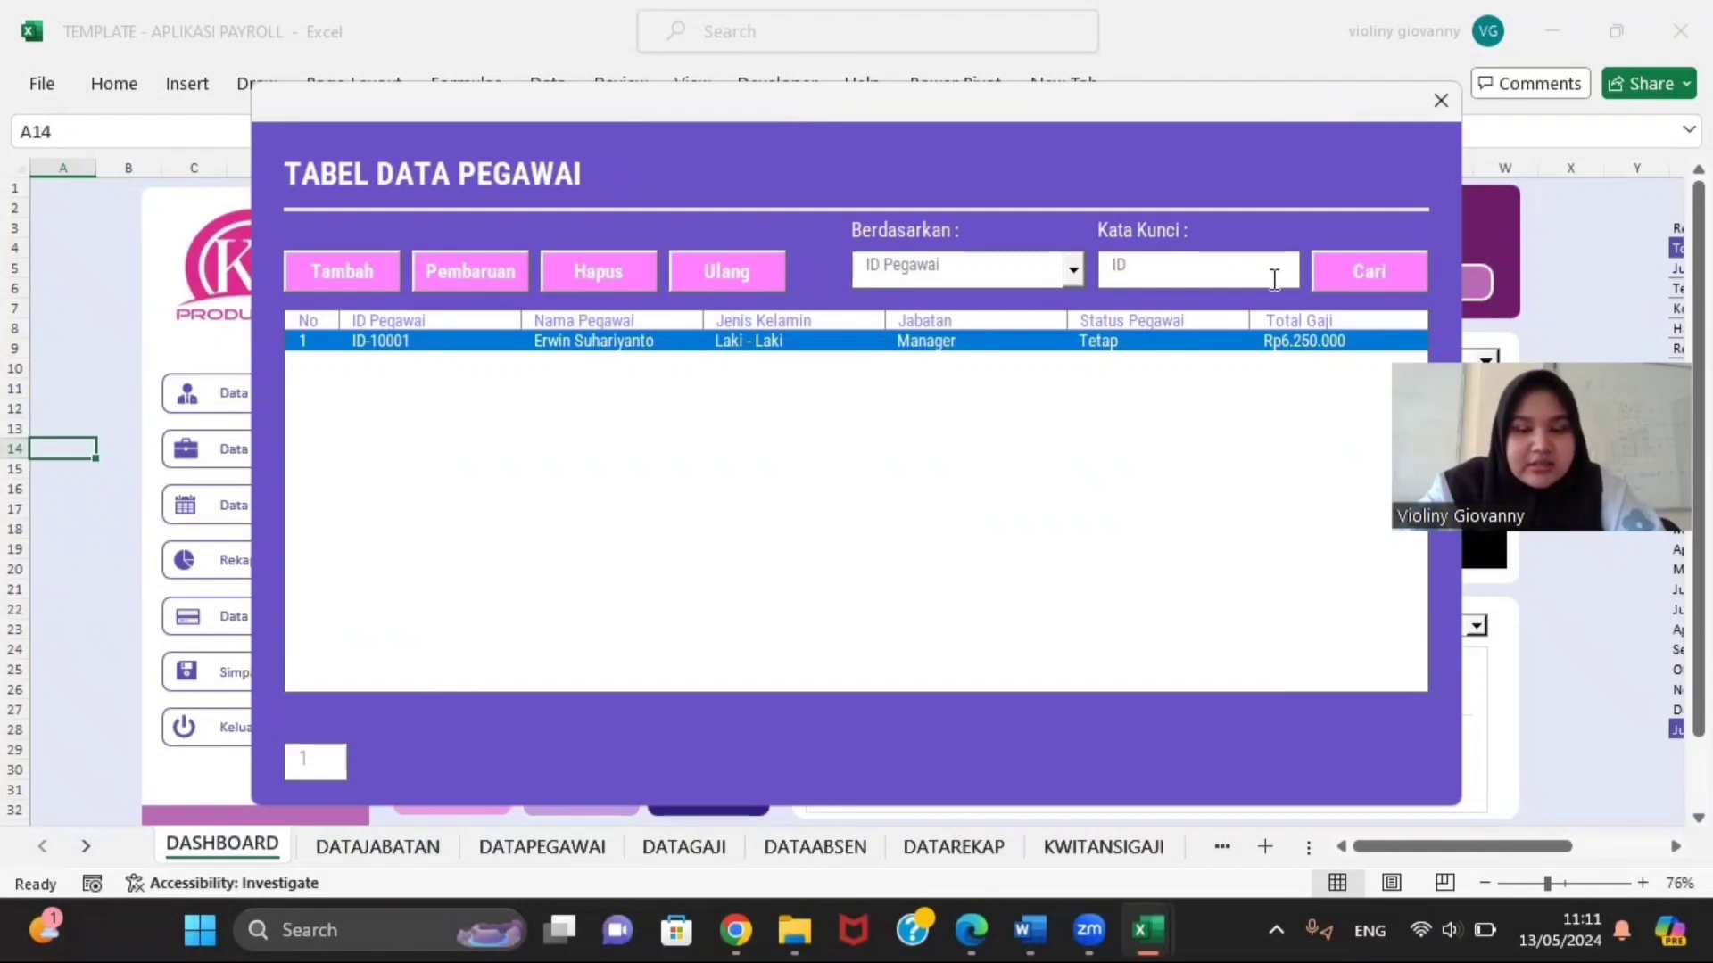
type("-100")
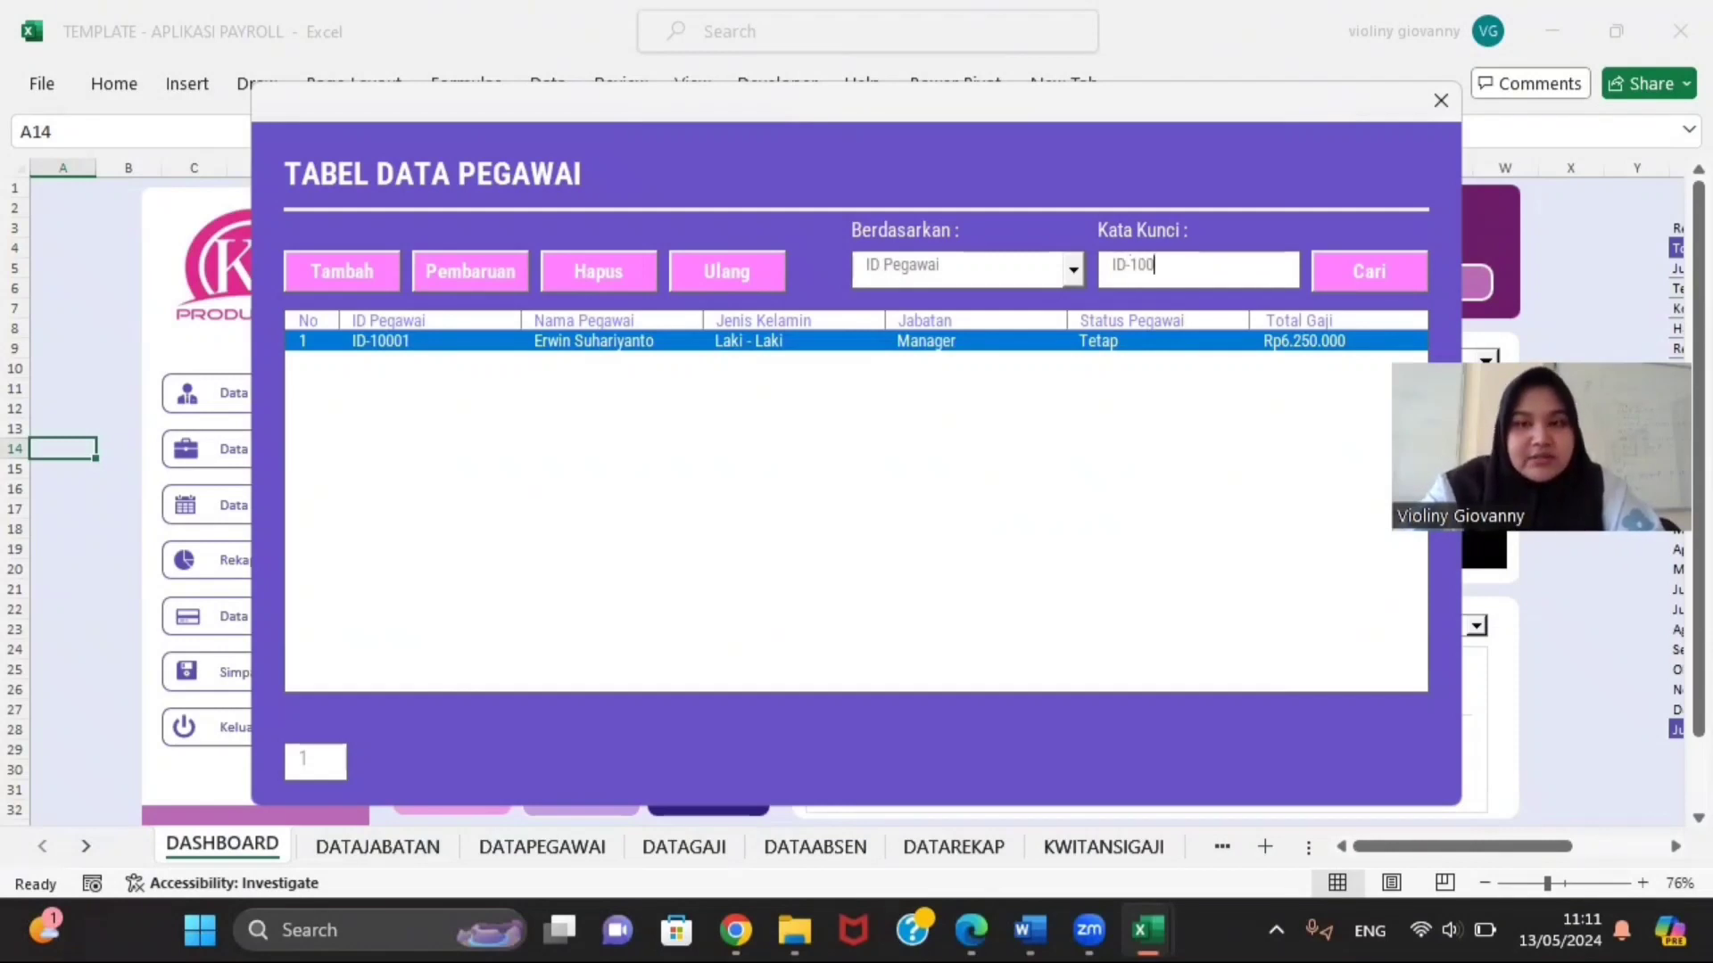
left_click(1352, 270)
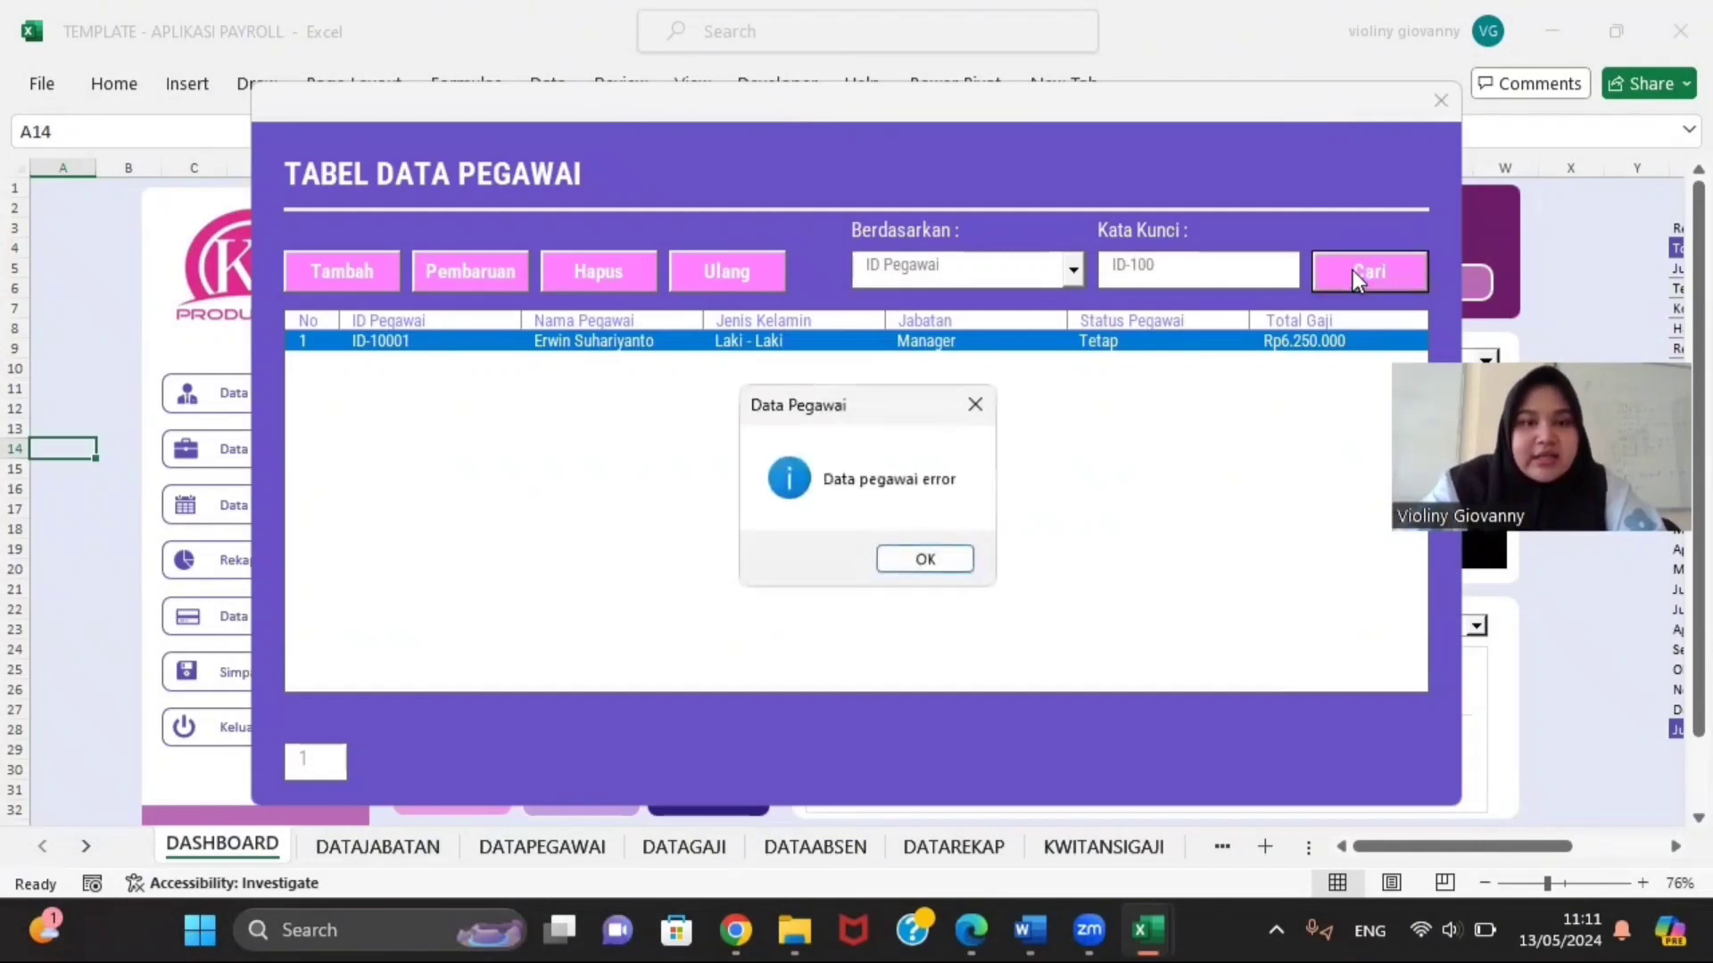
left_click(935, 556)
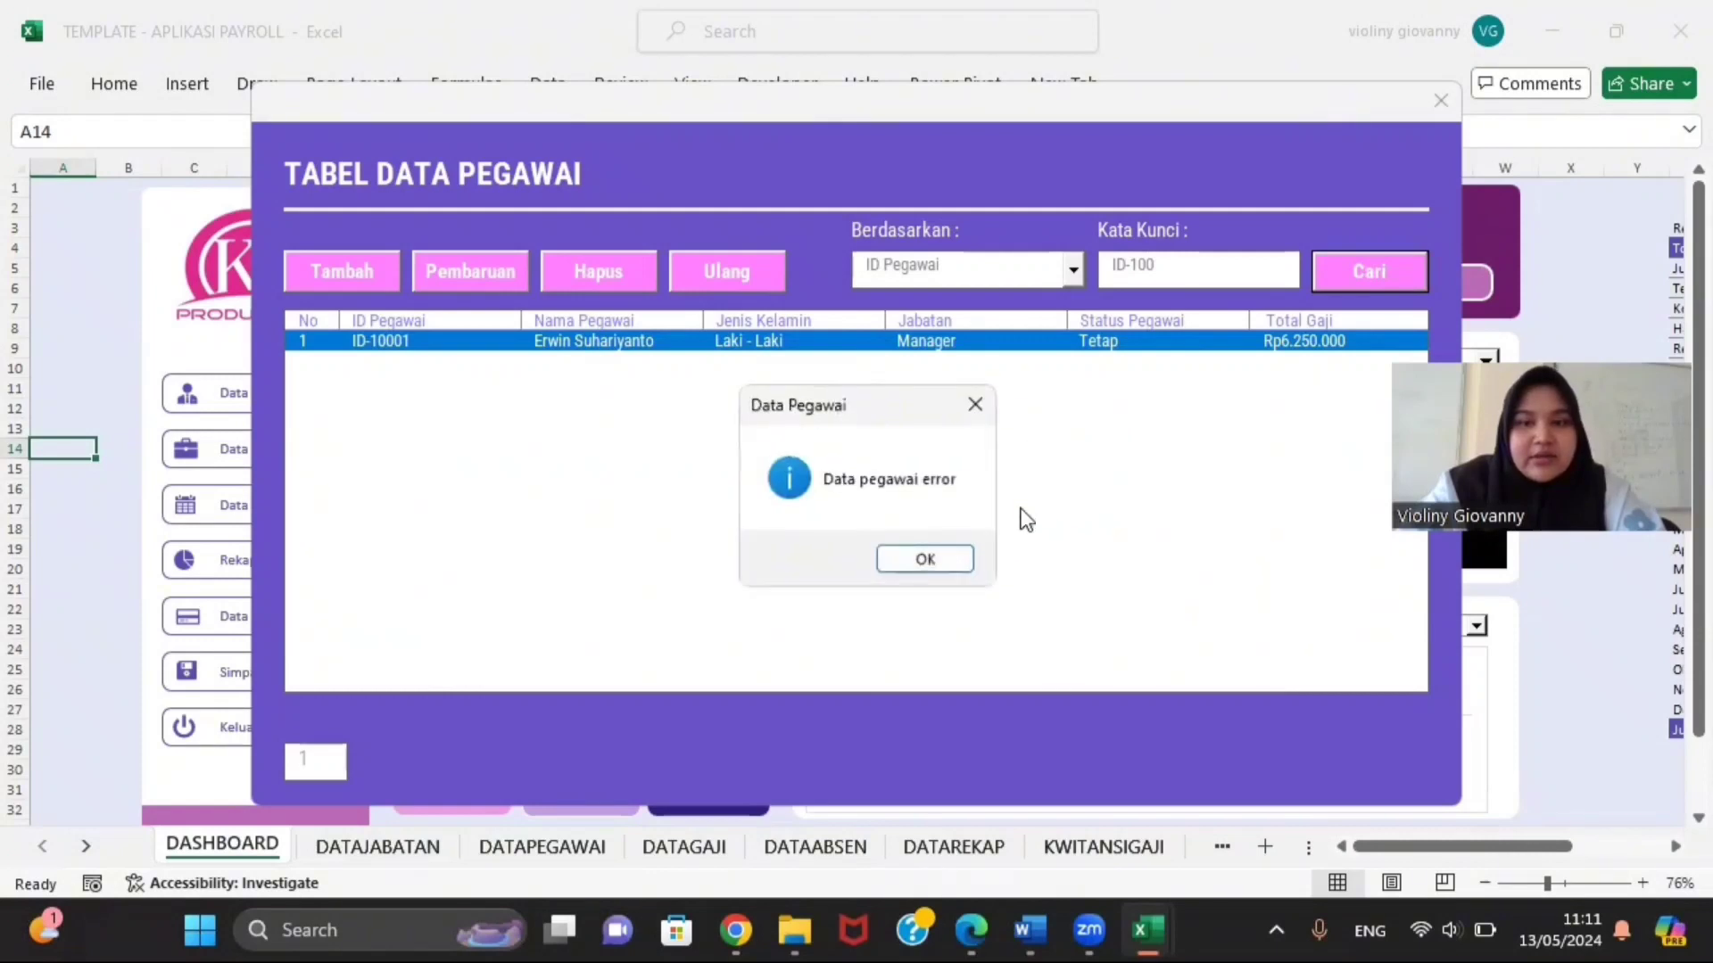
left_click(940, 549)
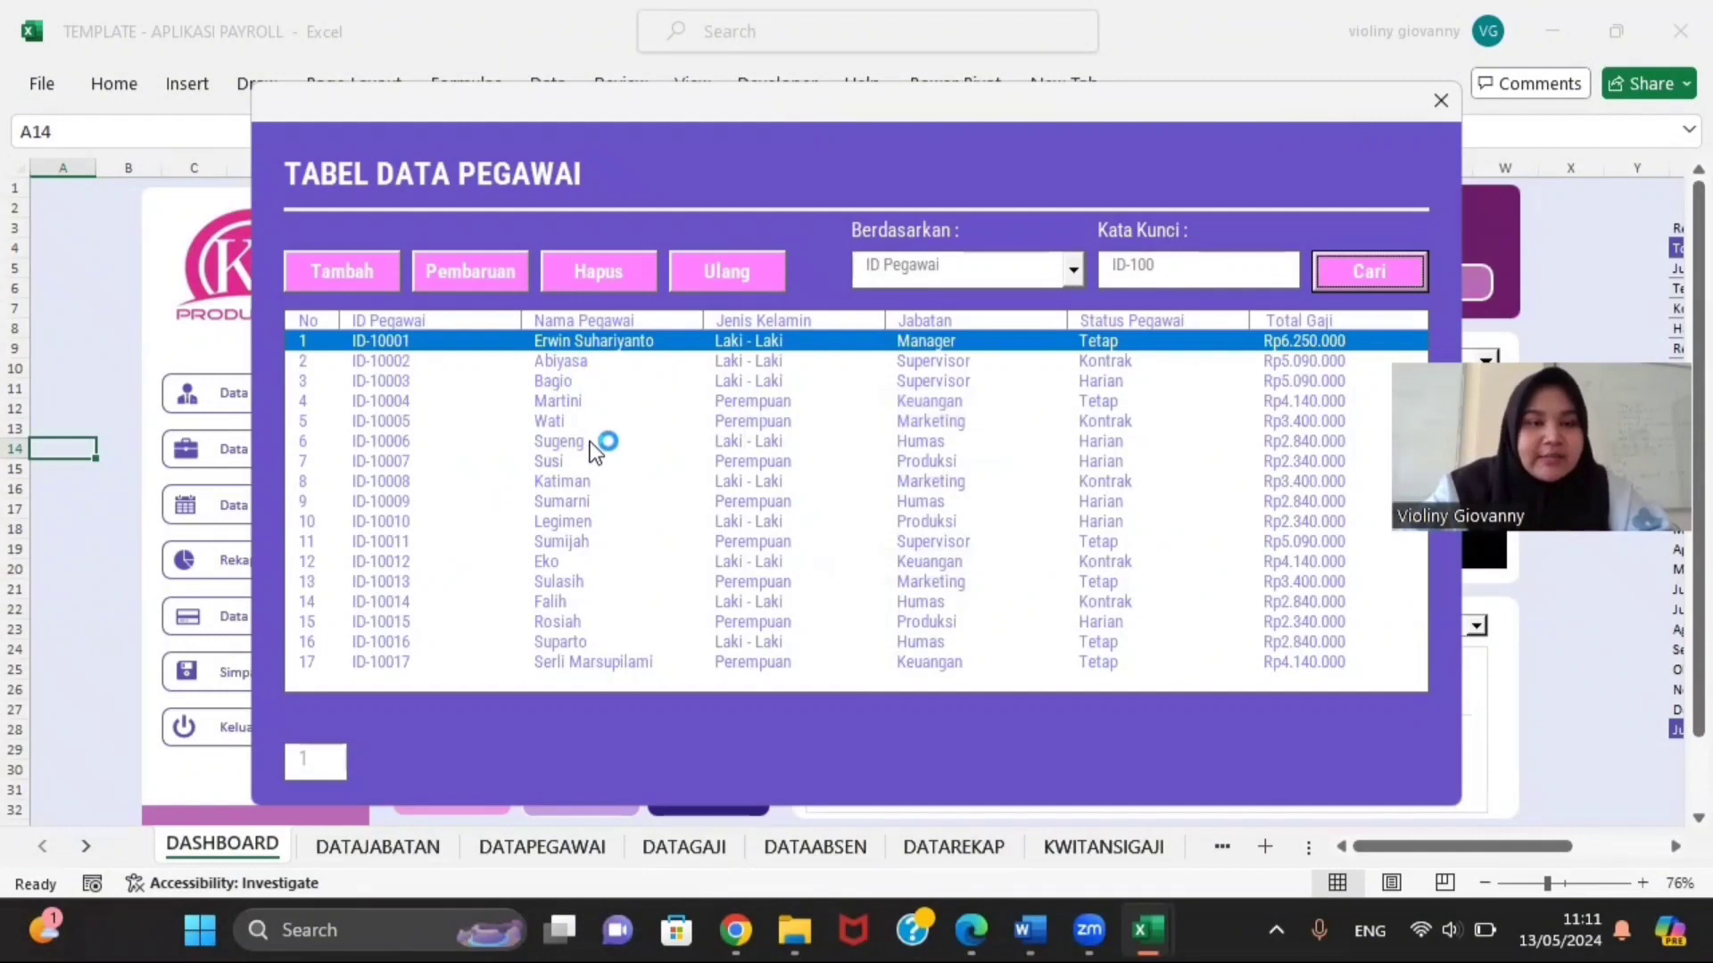
Step: Open a blank Form Data Pegawai with the cursor in ID Pegawai
left_click(350, 278)
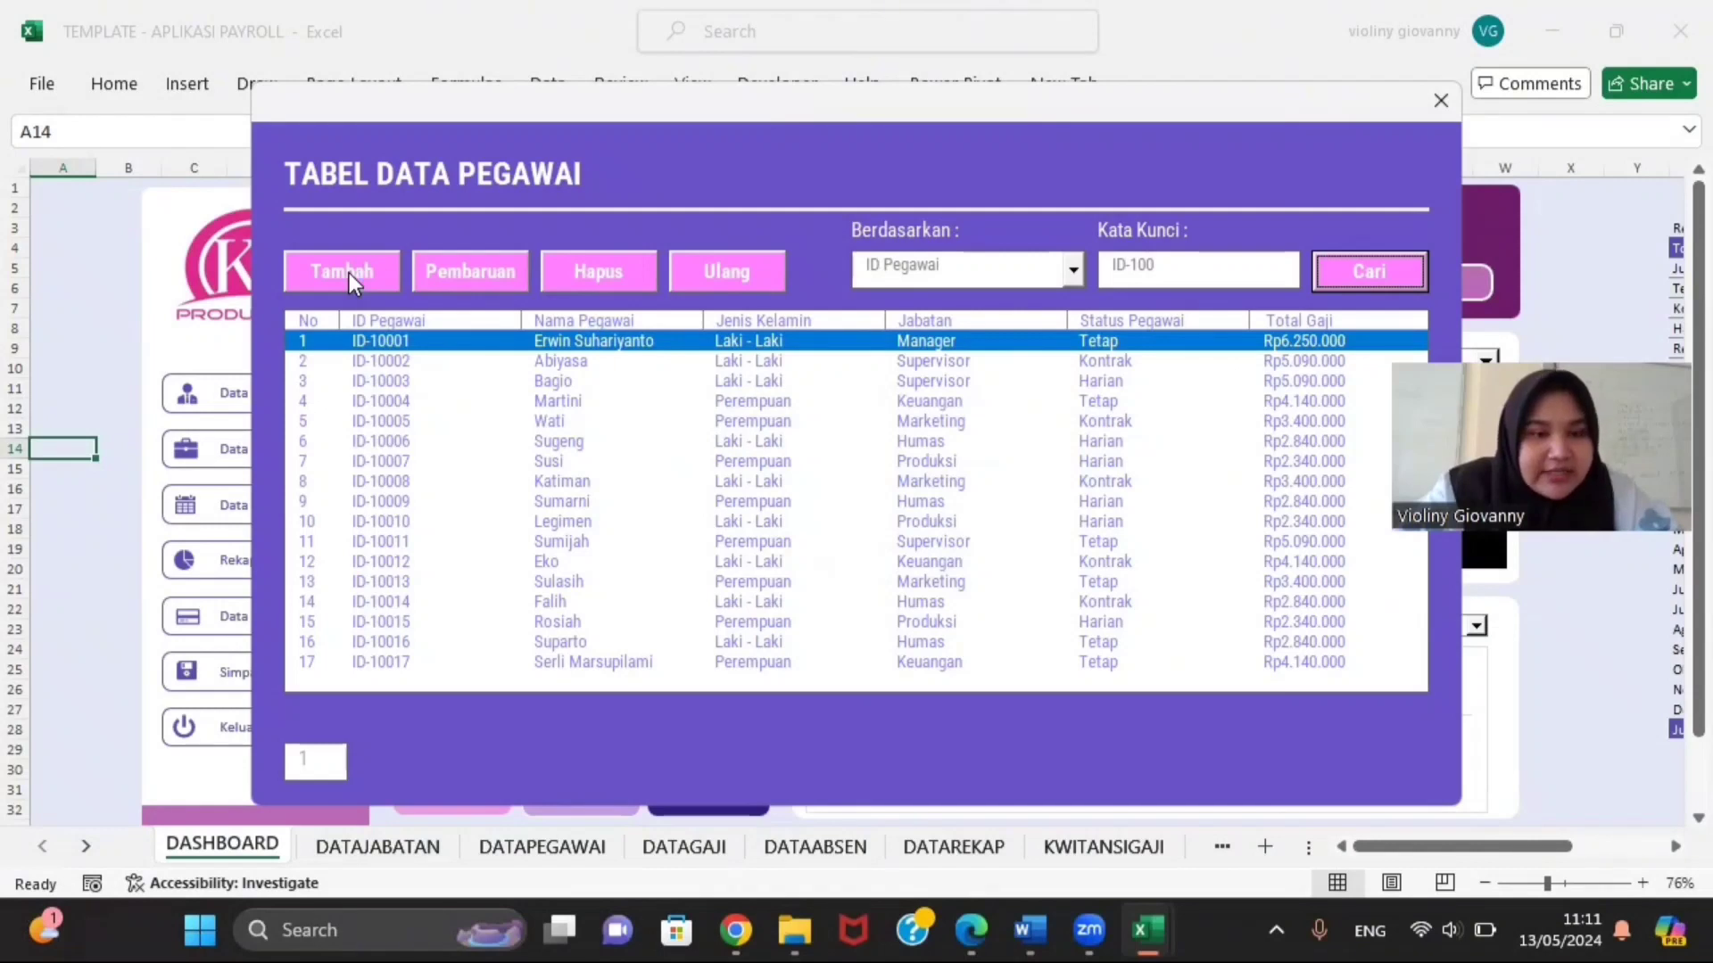
left_click(349, 273)
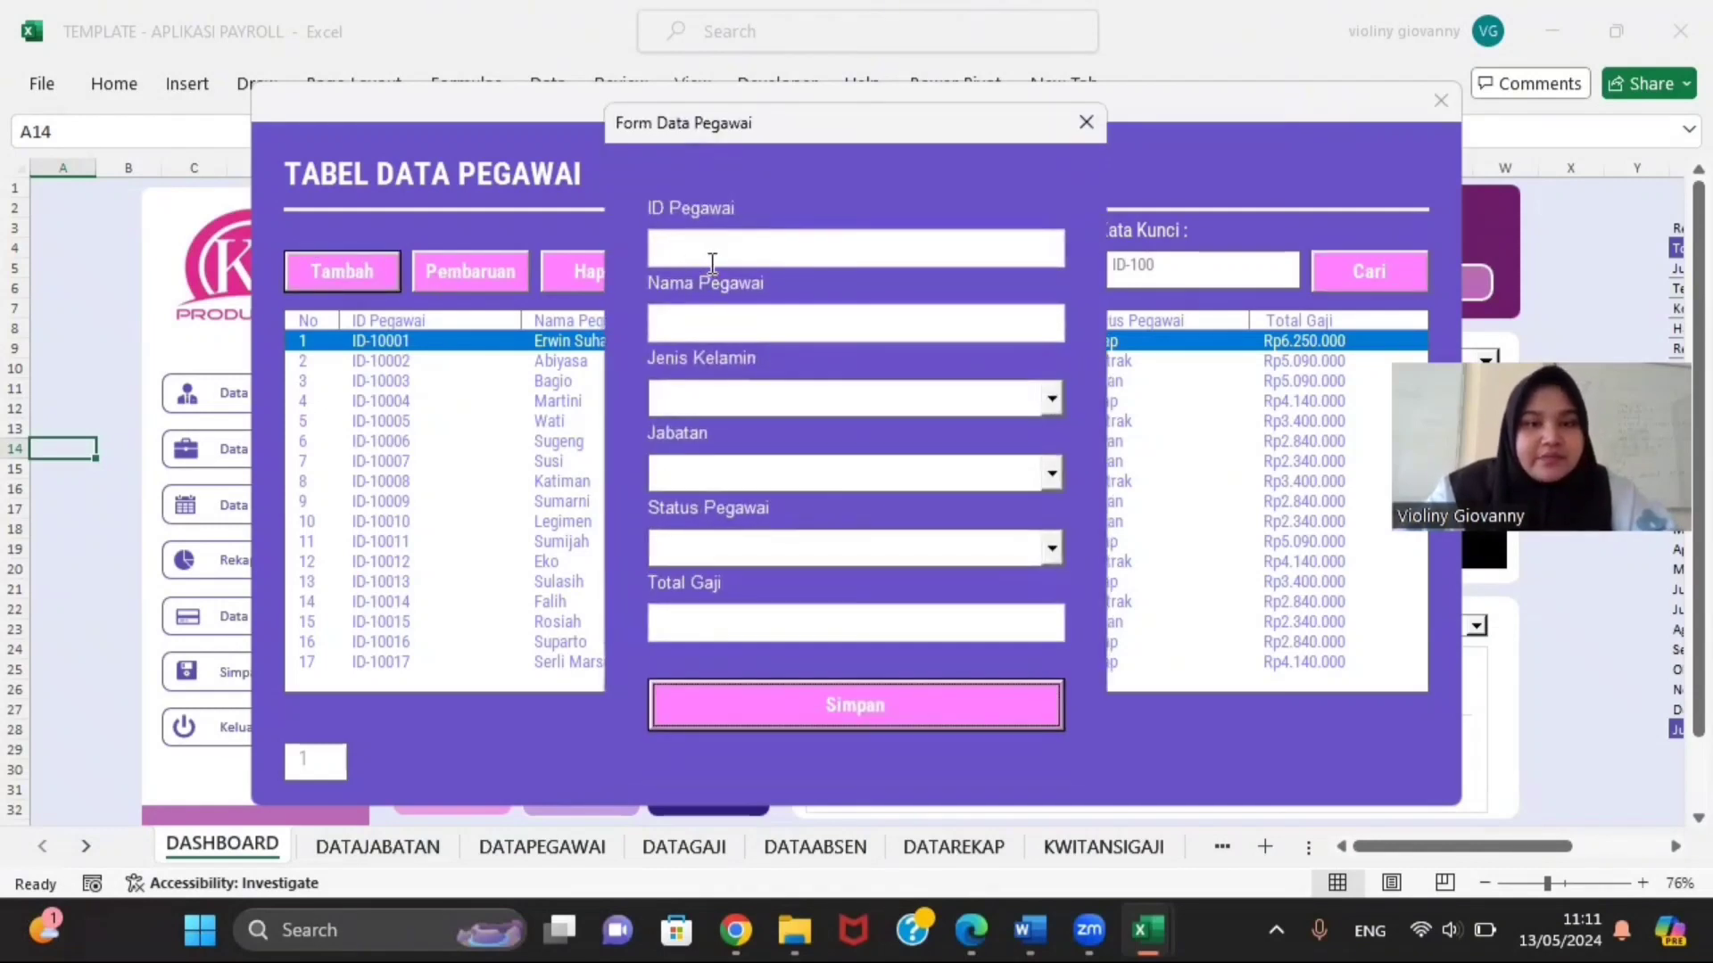
left_click(713, 264)
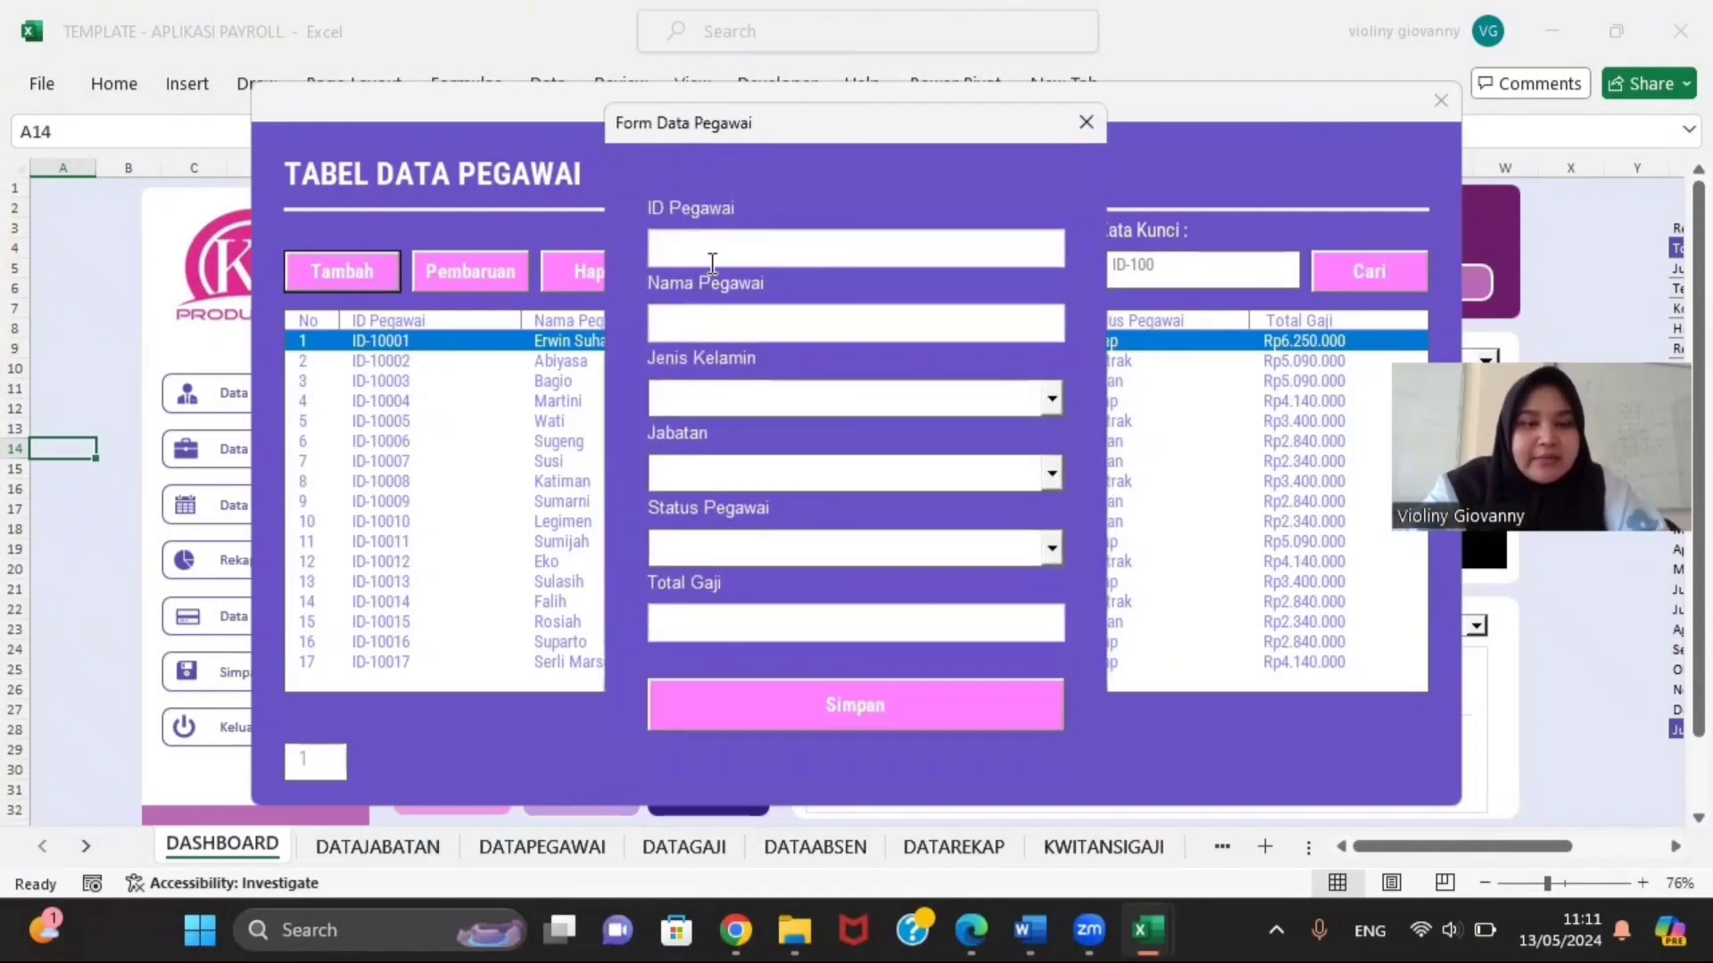
Step: Enter employee ID-10018 with the name Kelompok 2 in the Form Data Pegawai
type("ID")
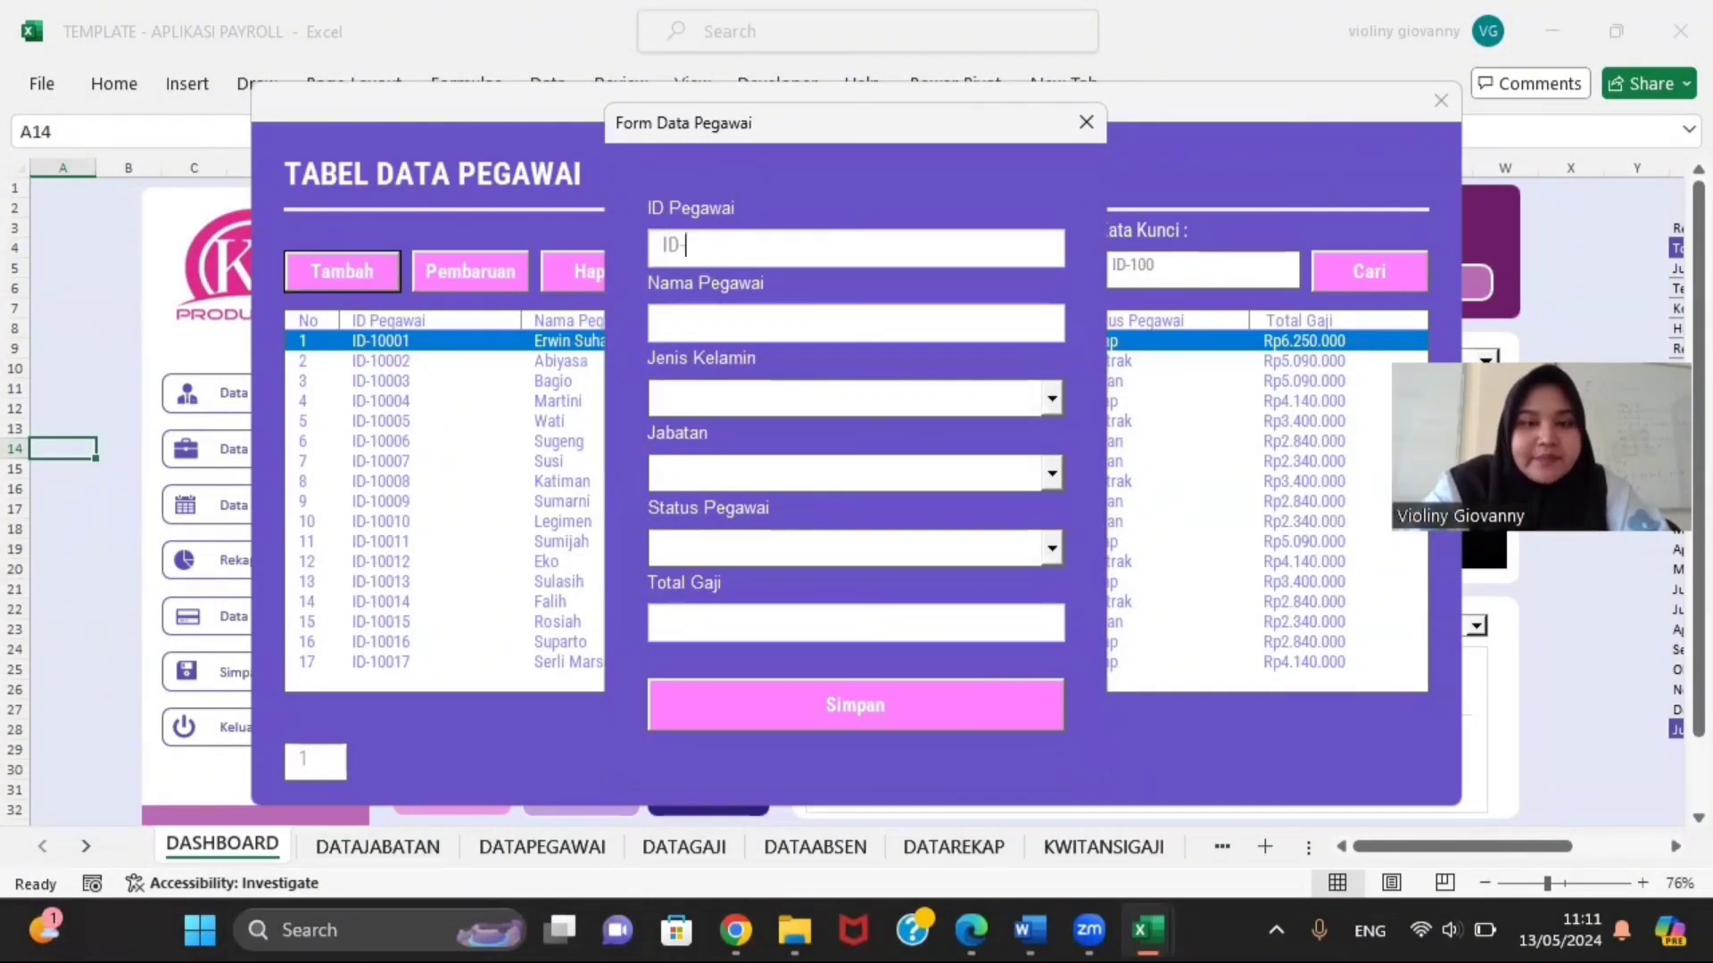
type("-1000")
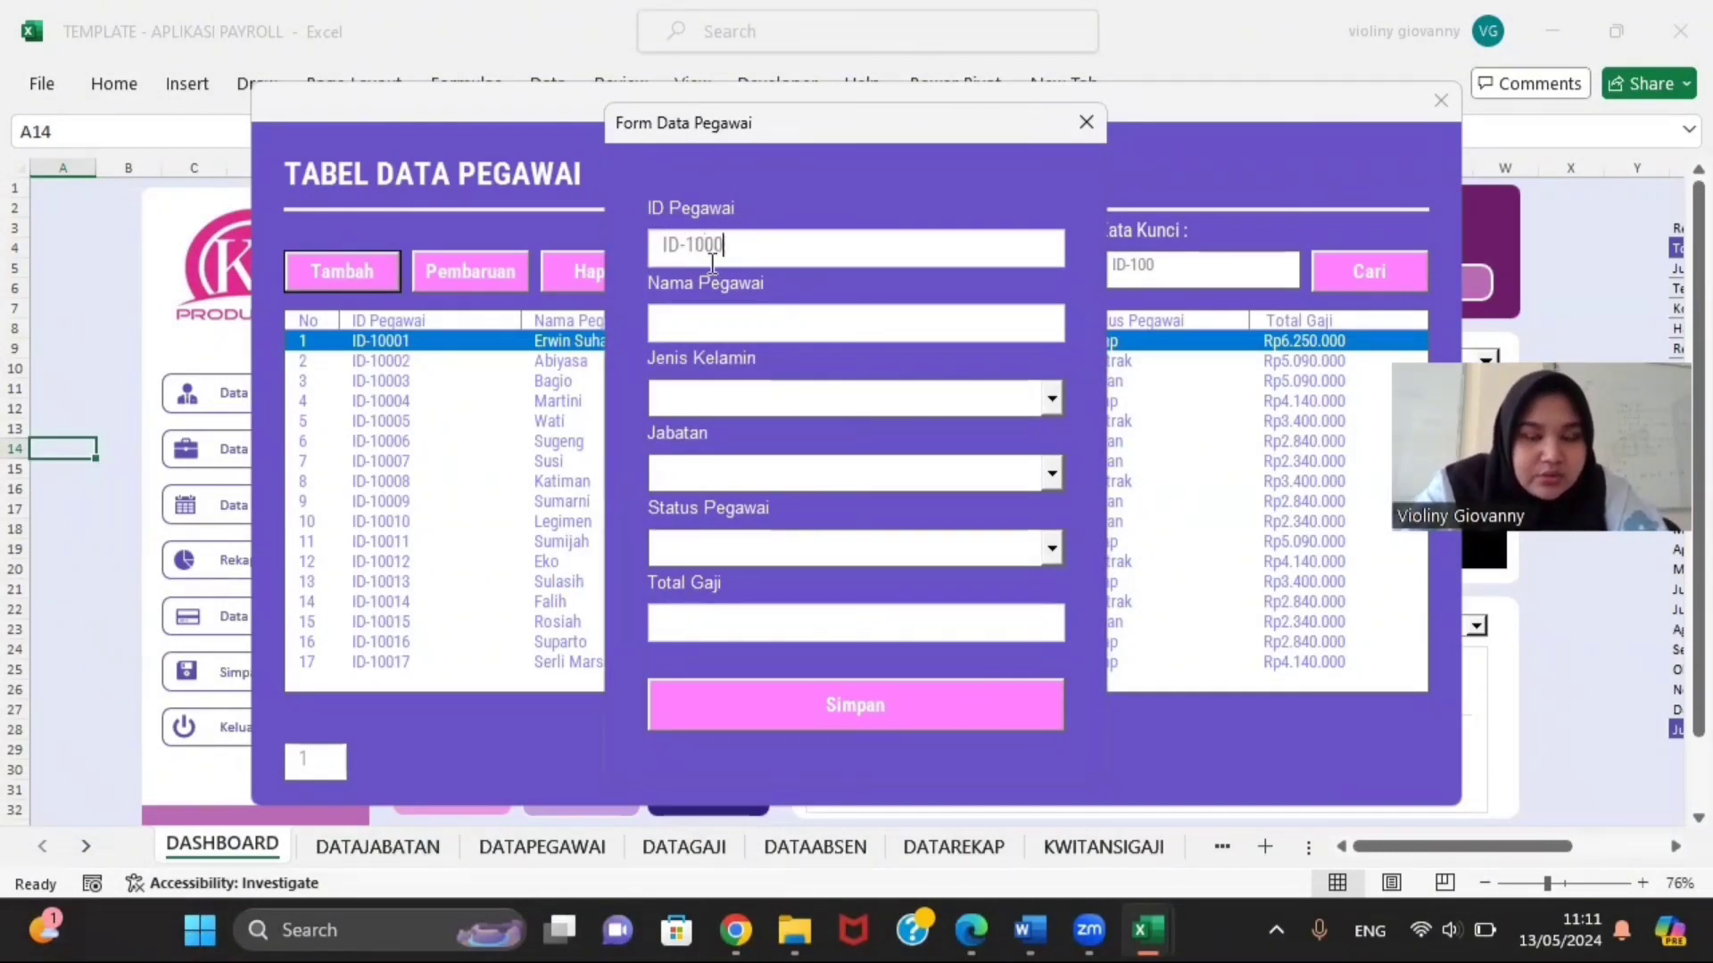
key("BackSpace")
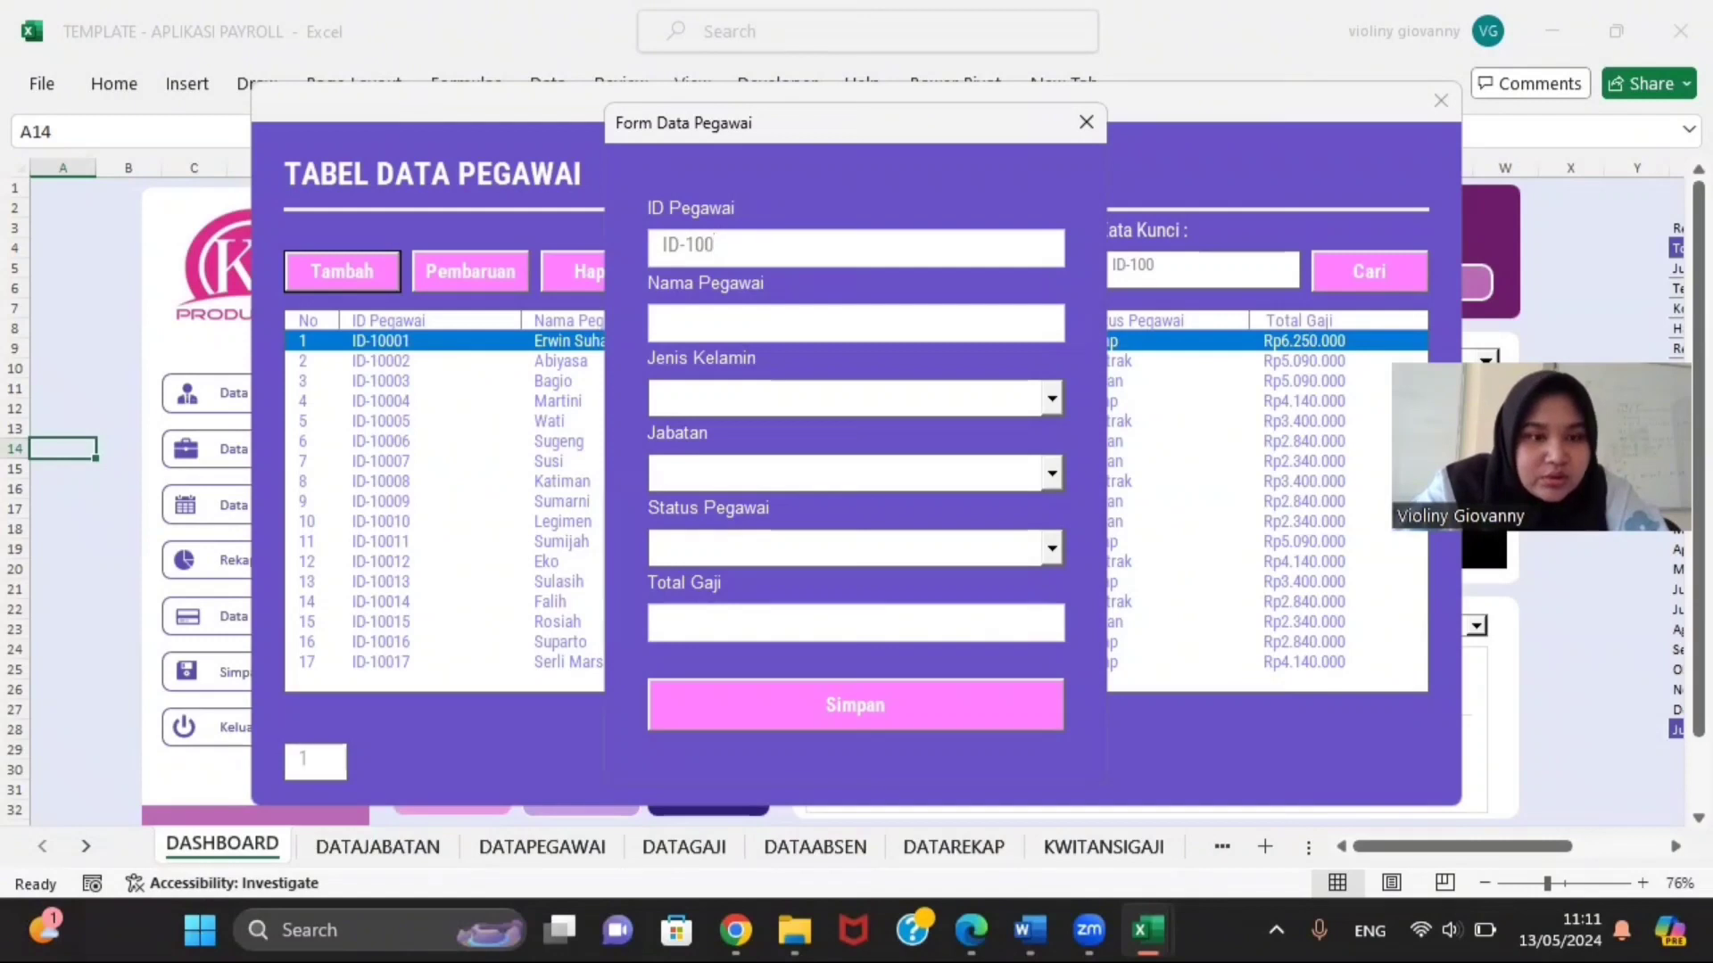
type("18")
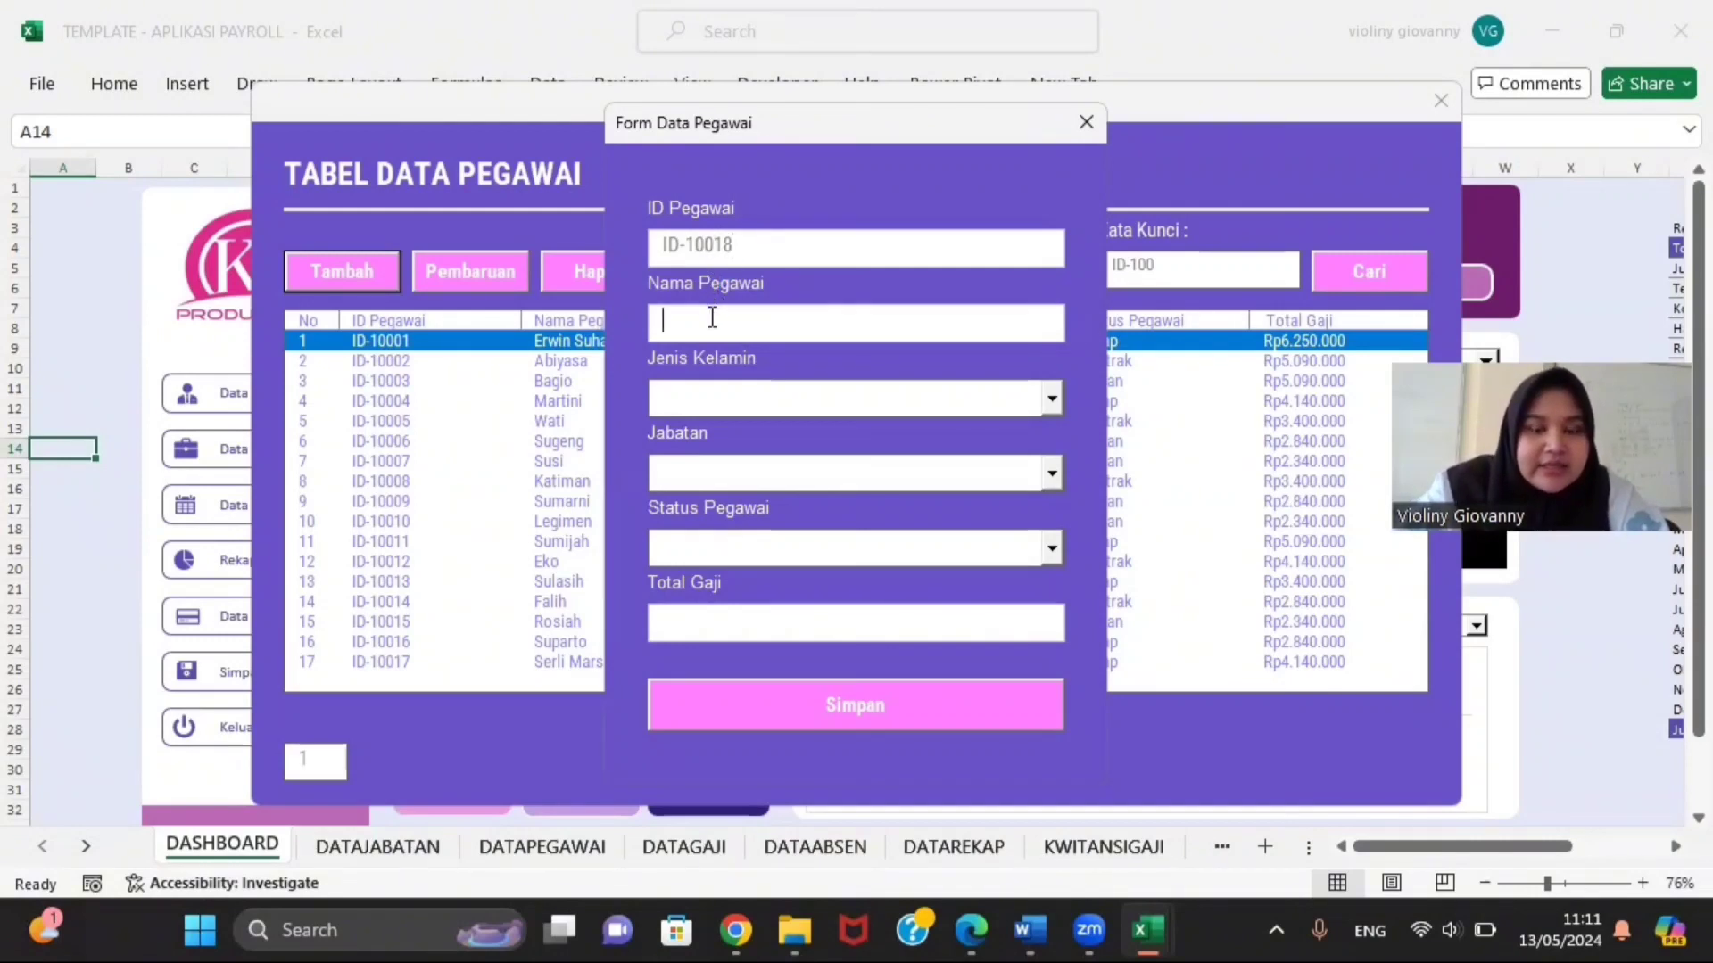
type("Ke")
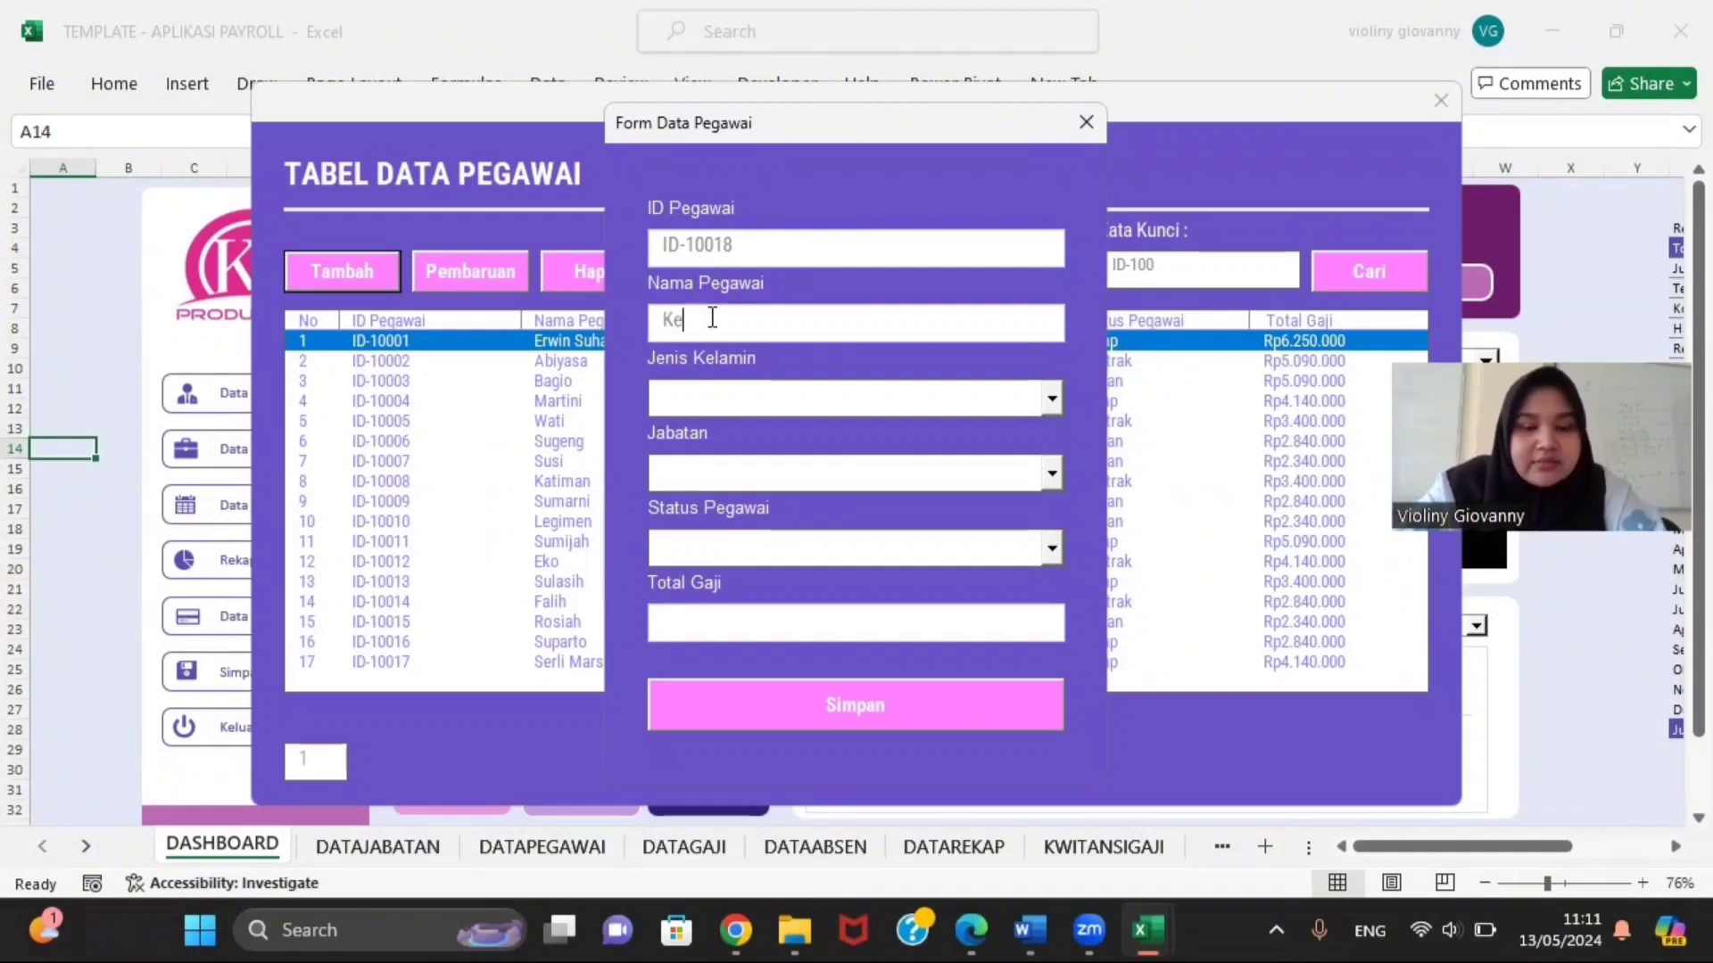
type("lompo")
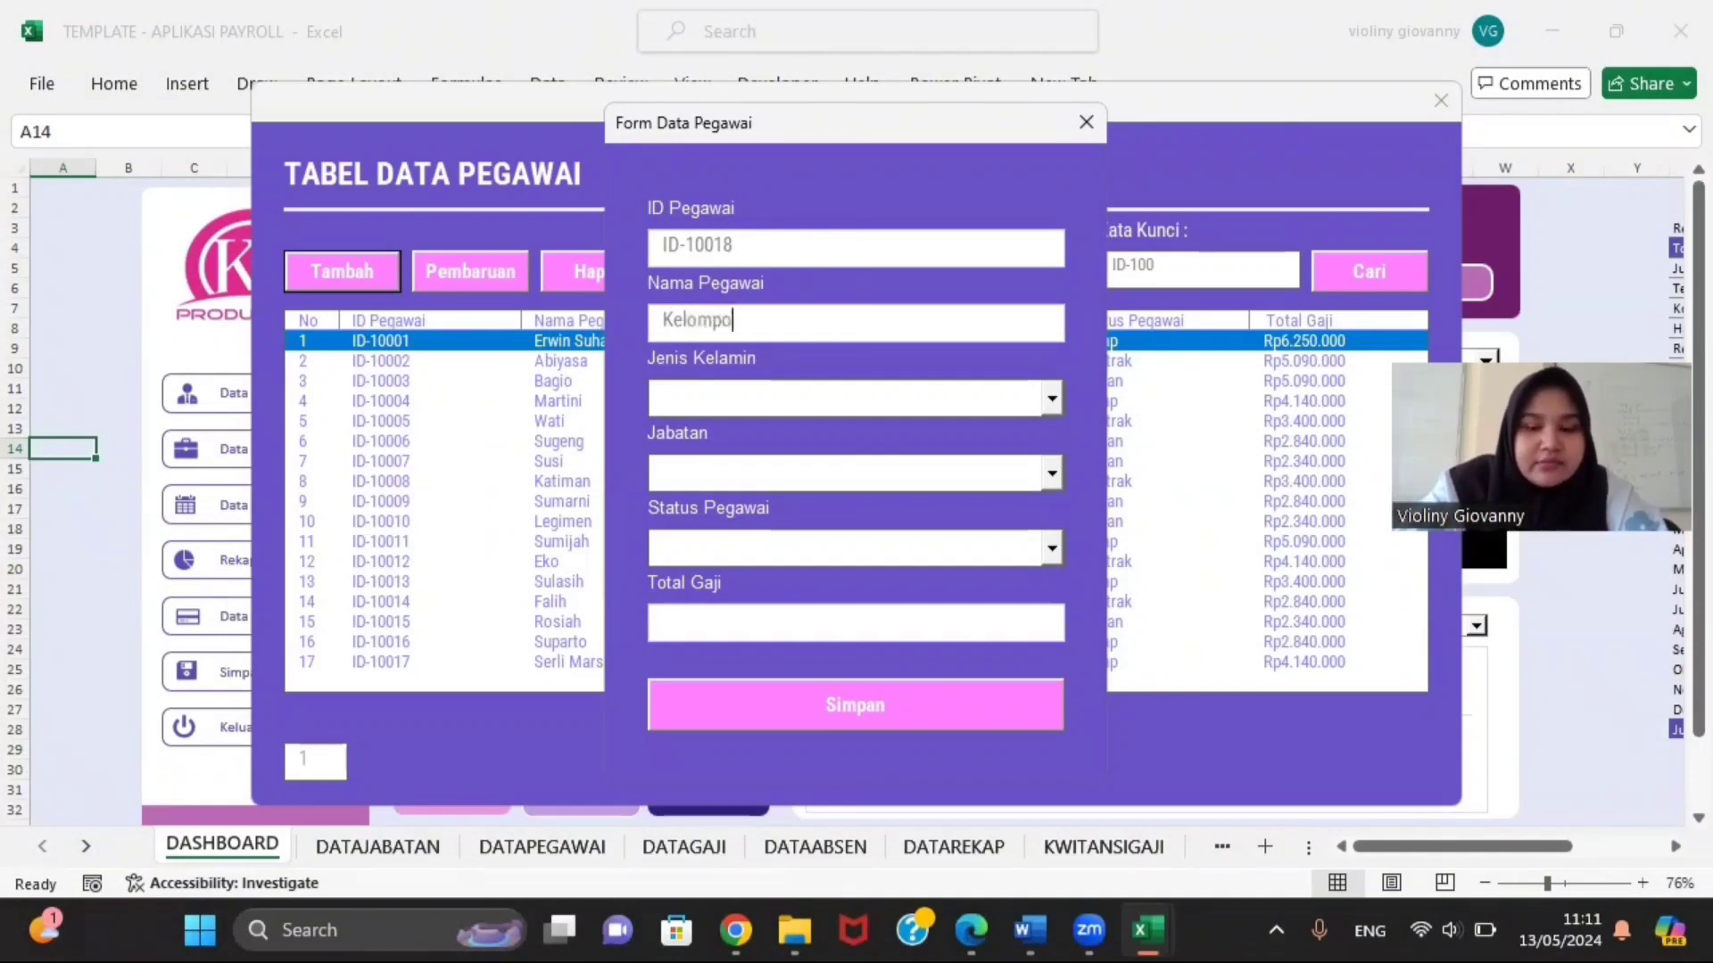
type("k 2")
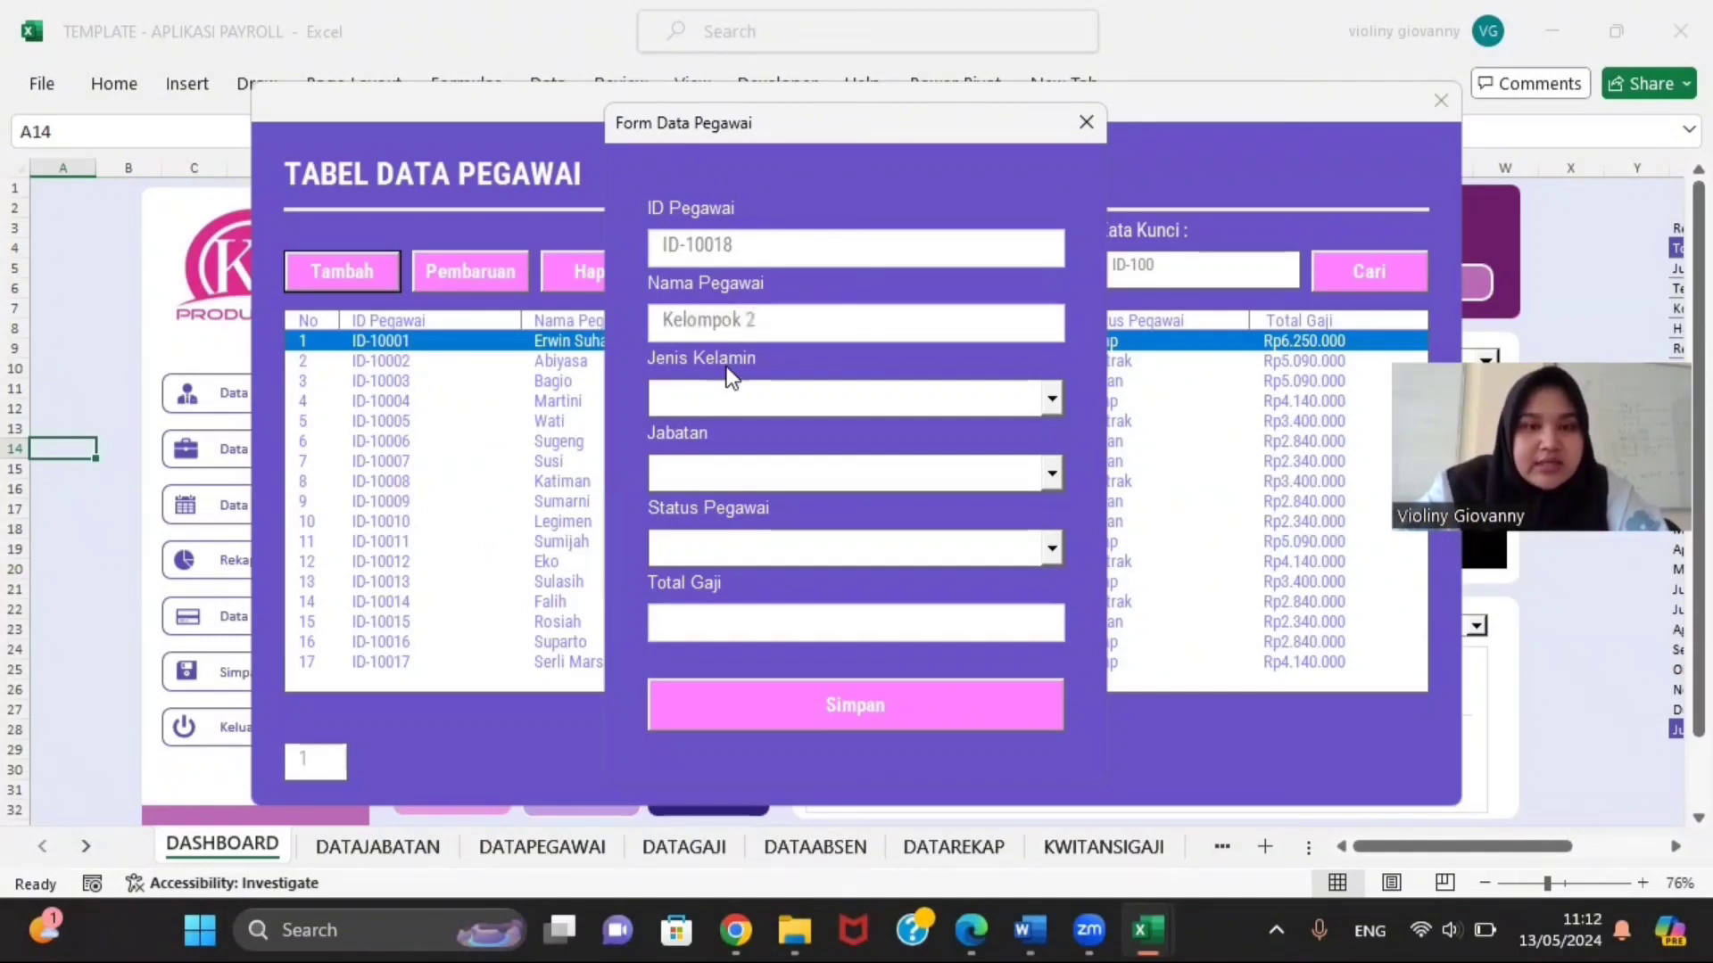
Step: Set gender Perempuan, position Manager and status Tetap, then save the record
left_click(1051, 398)
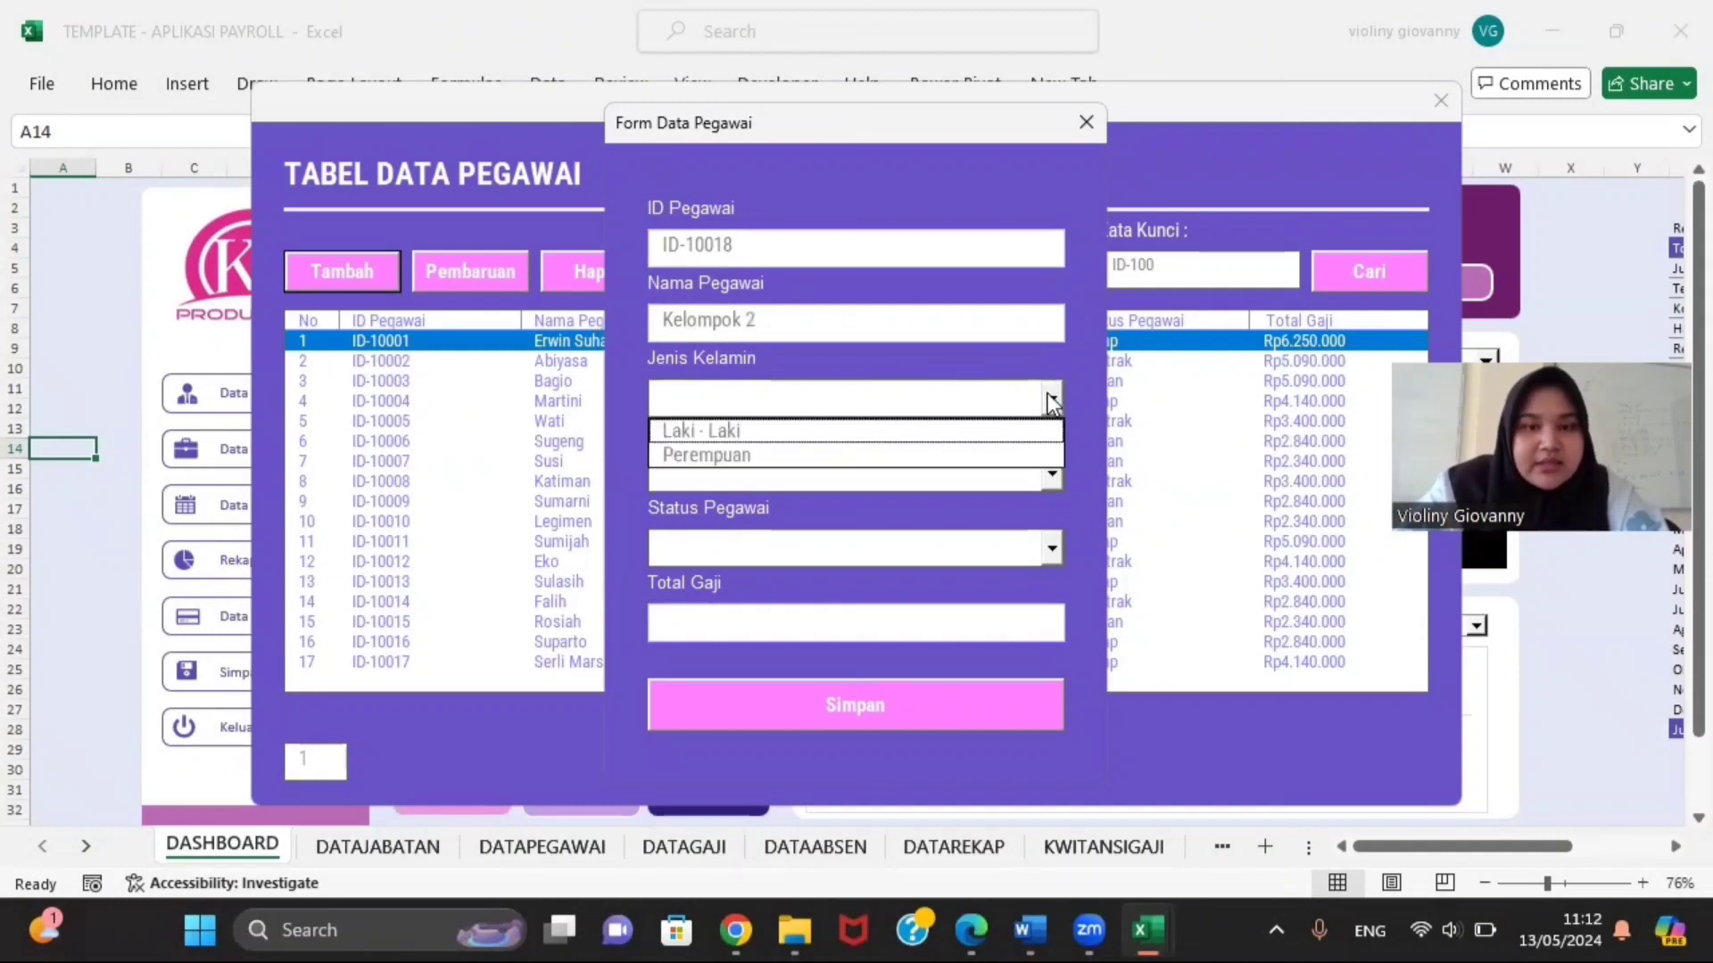
left_click(990, 456)
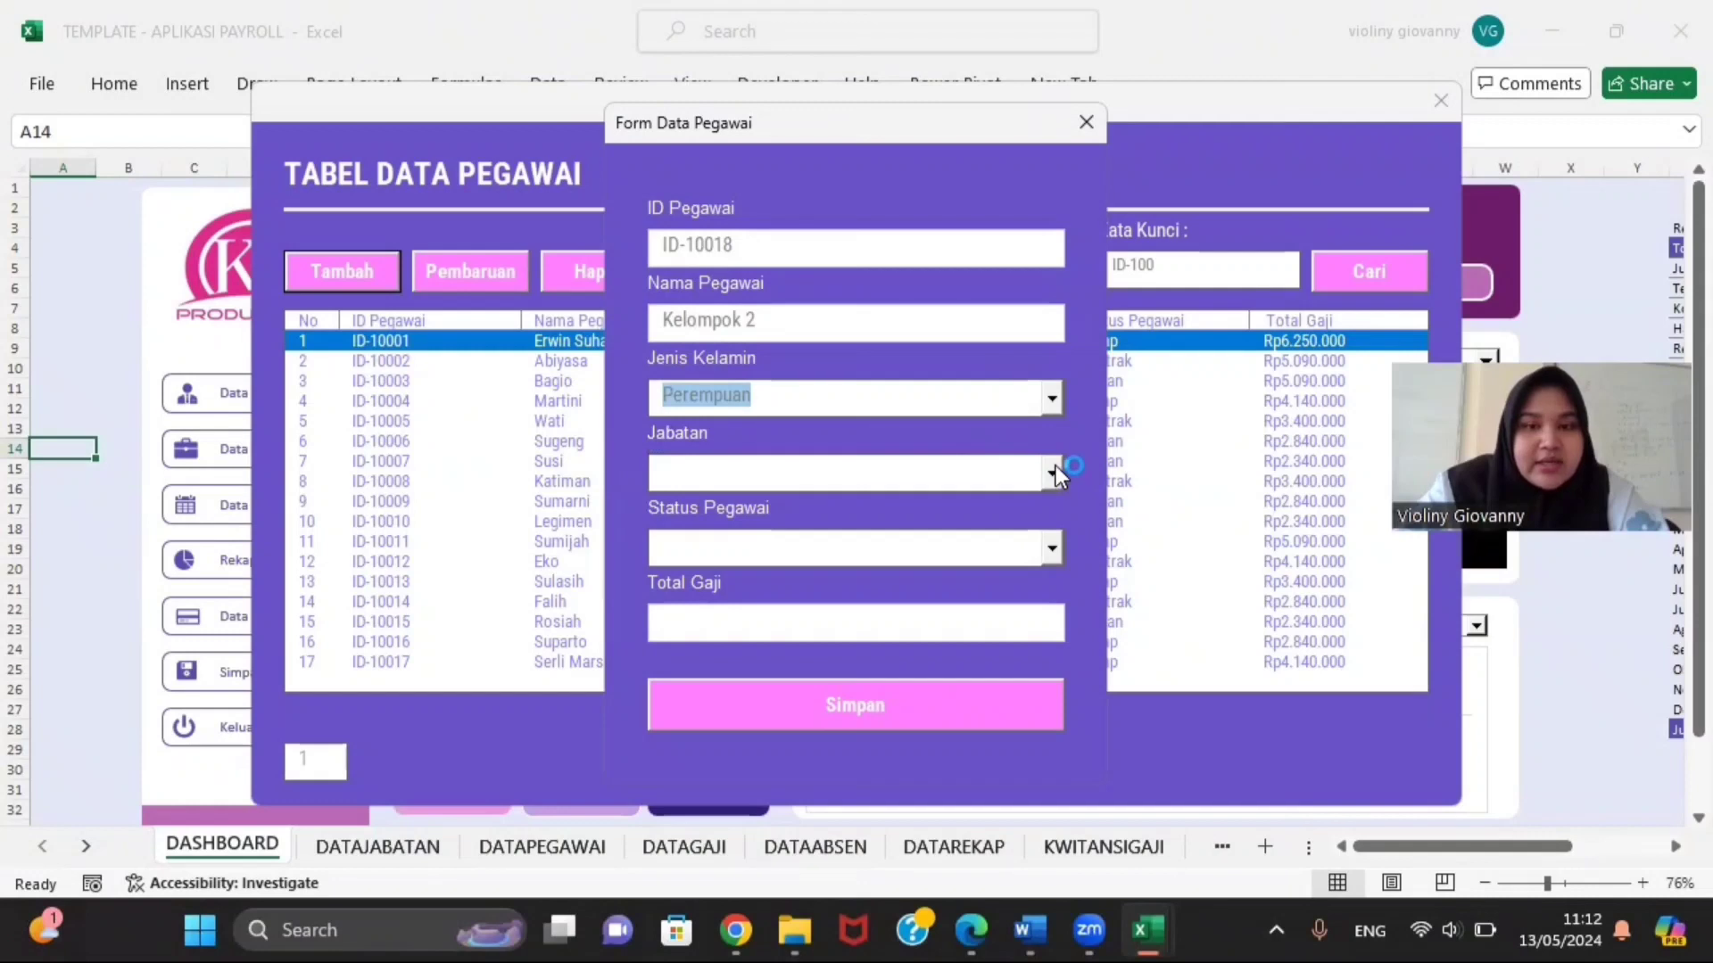
left_click(1056, 467)
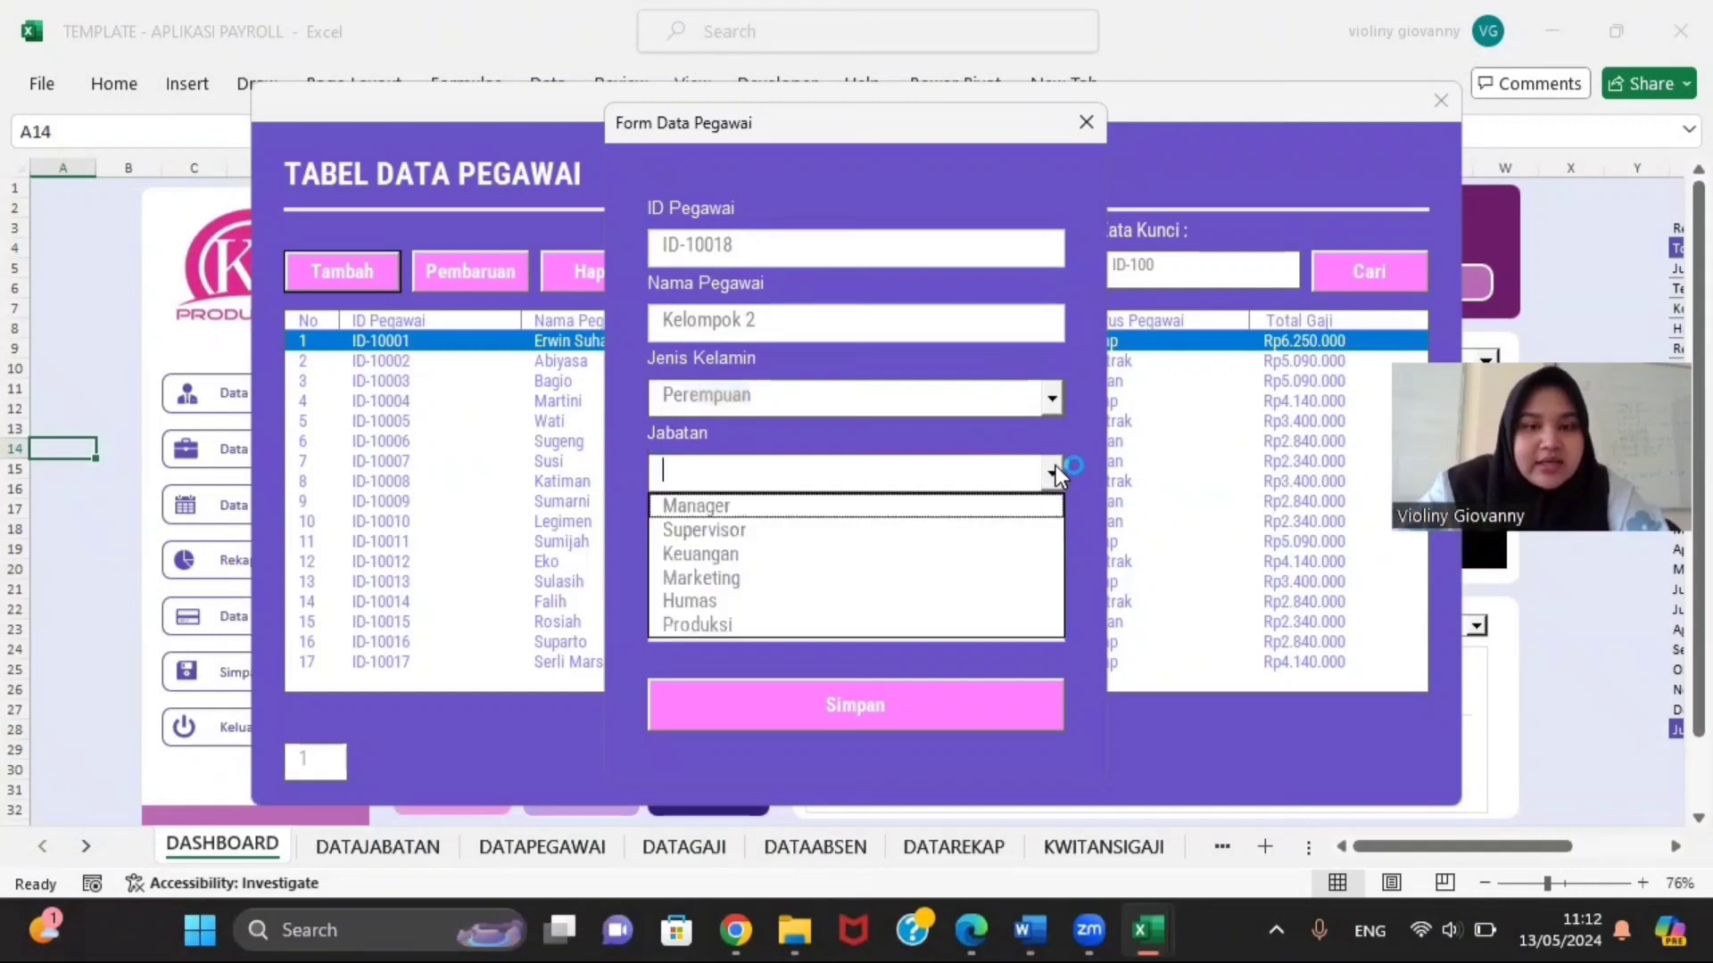
left_click(981, 506)
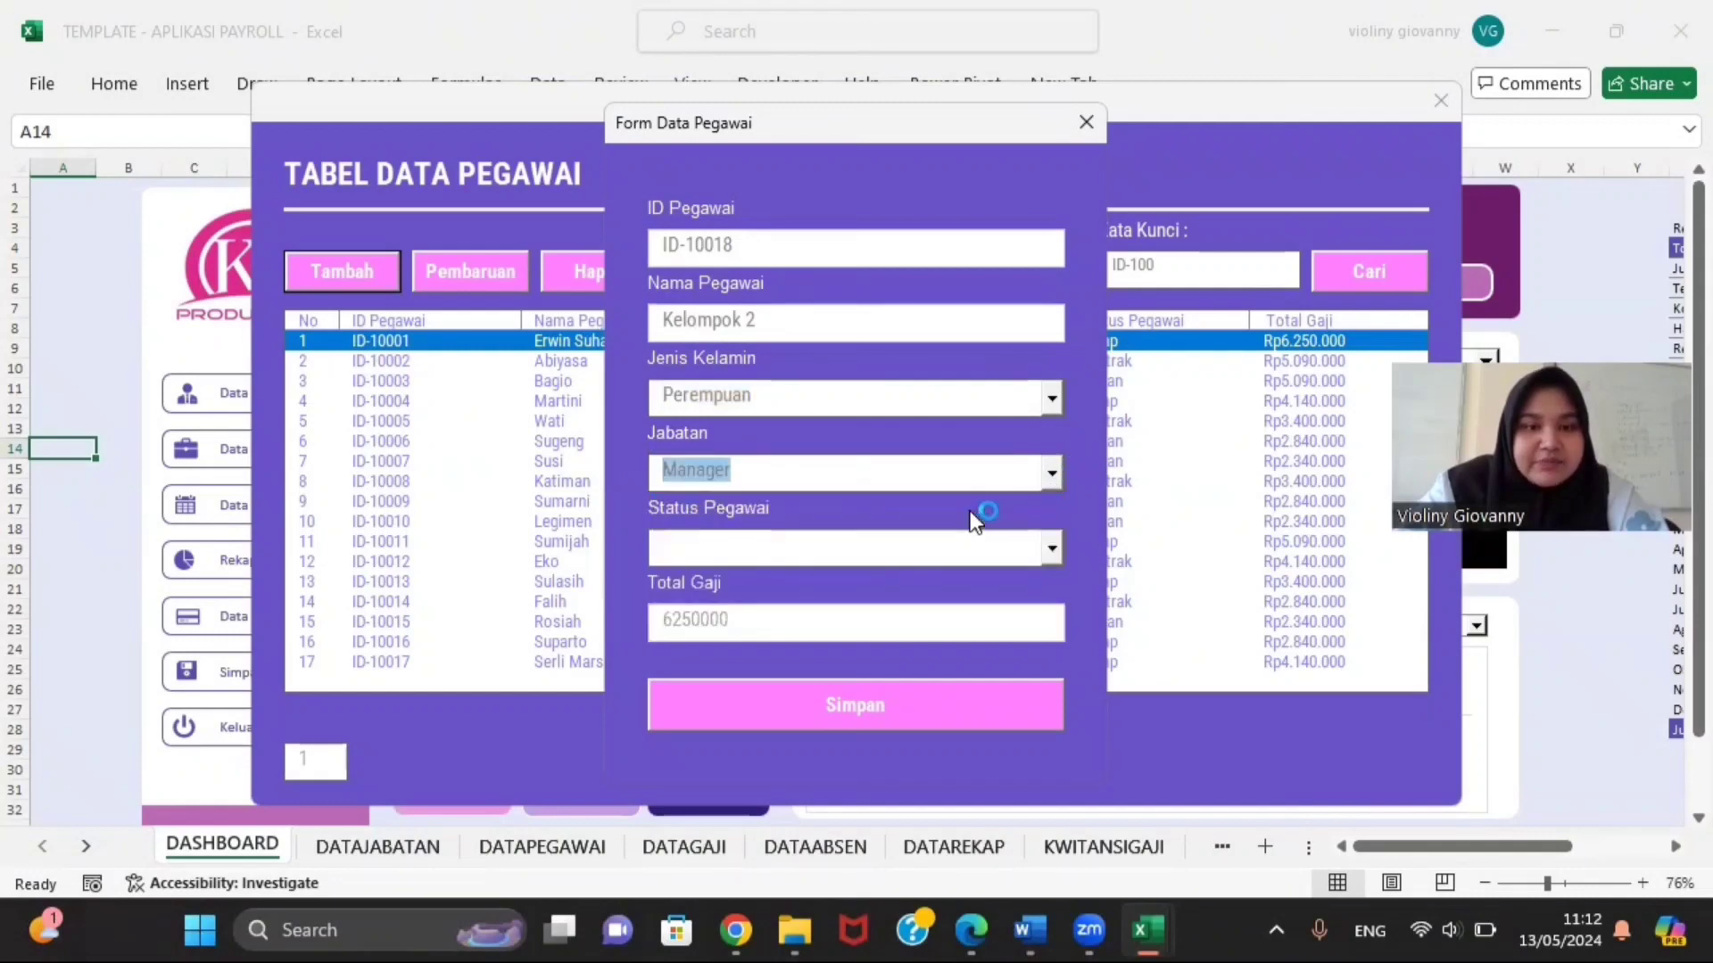
left_click(1056, 549)
left_click(982, 586)
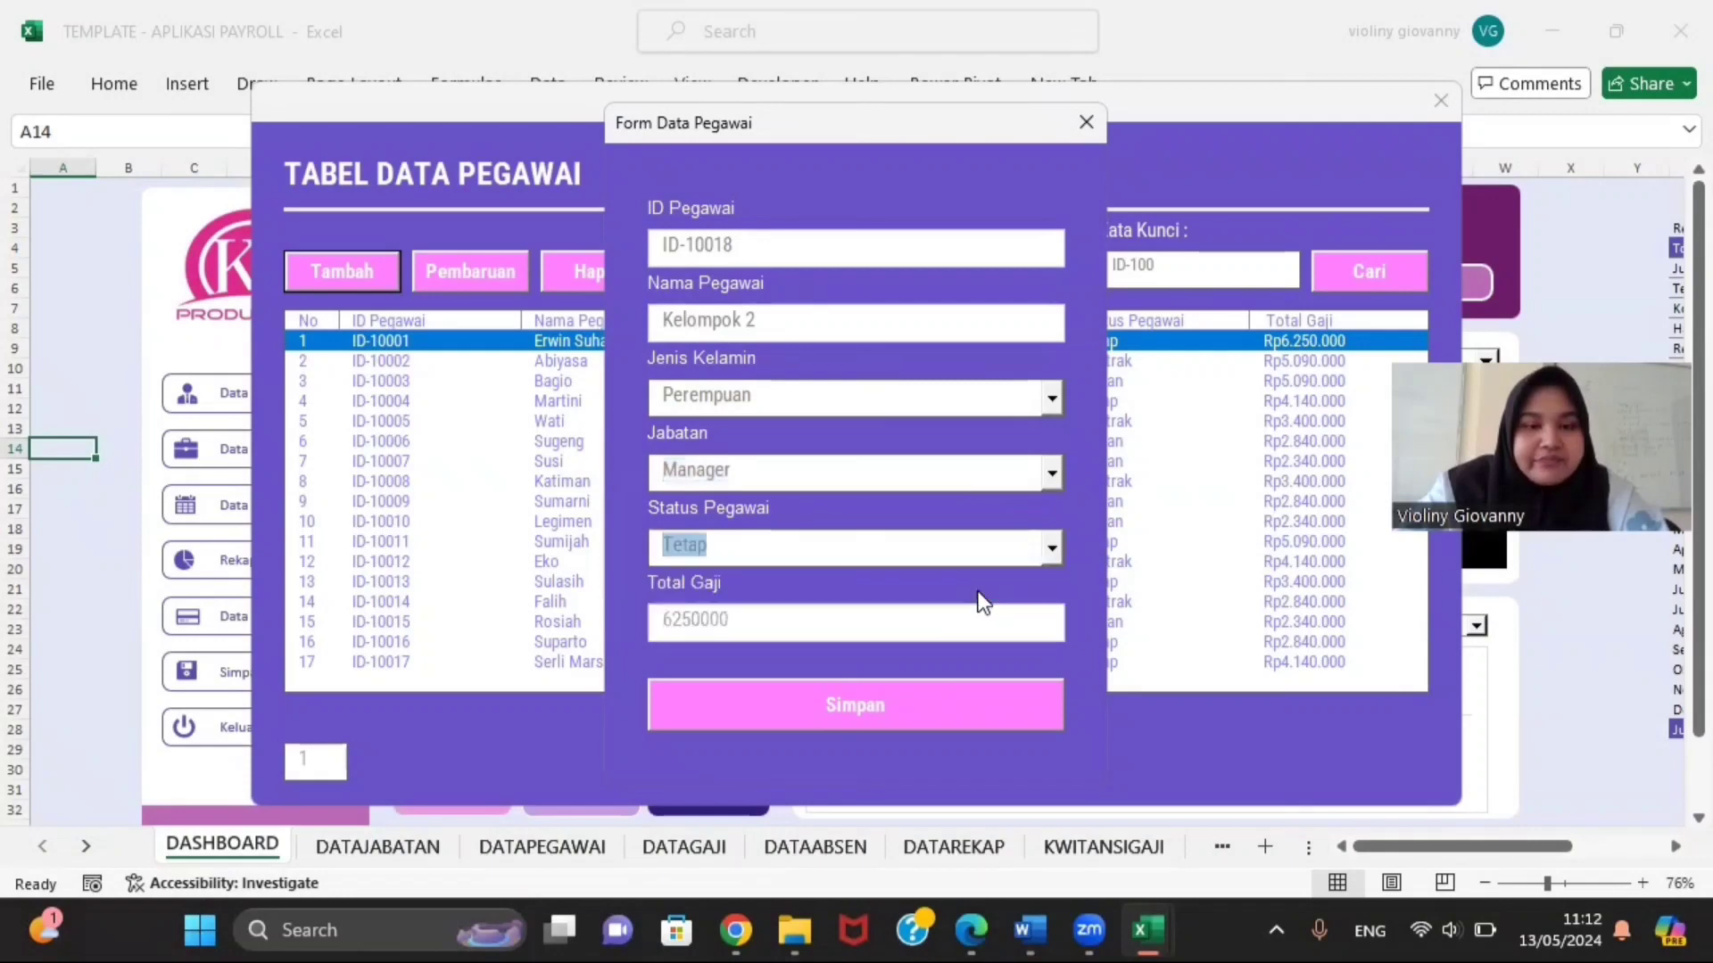
left_click(854, 709)
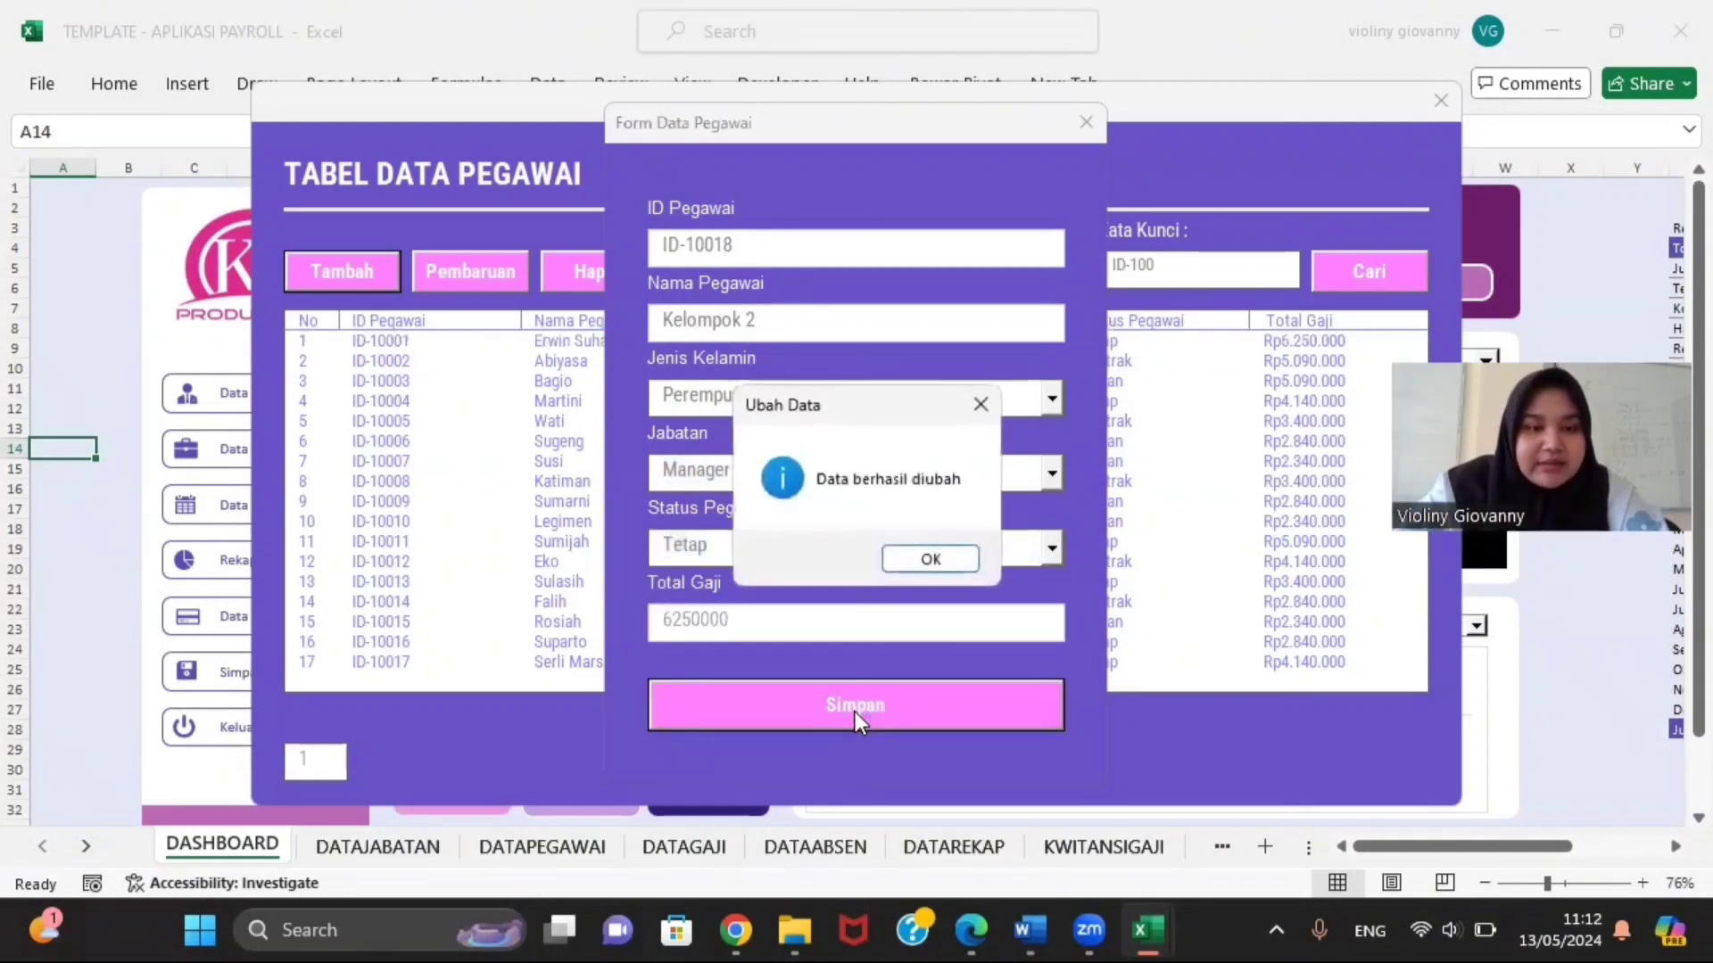
Step: Acknowledge 'Data berhasil diubah', refresh the employee table, and select the Kelompok 2 row
left_click(928, 559)
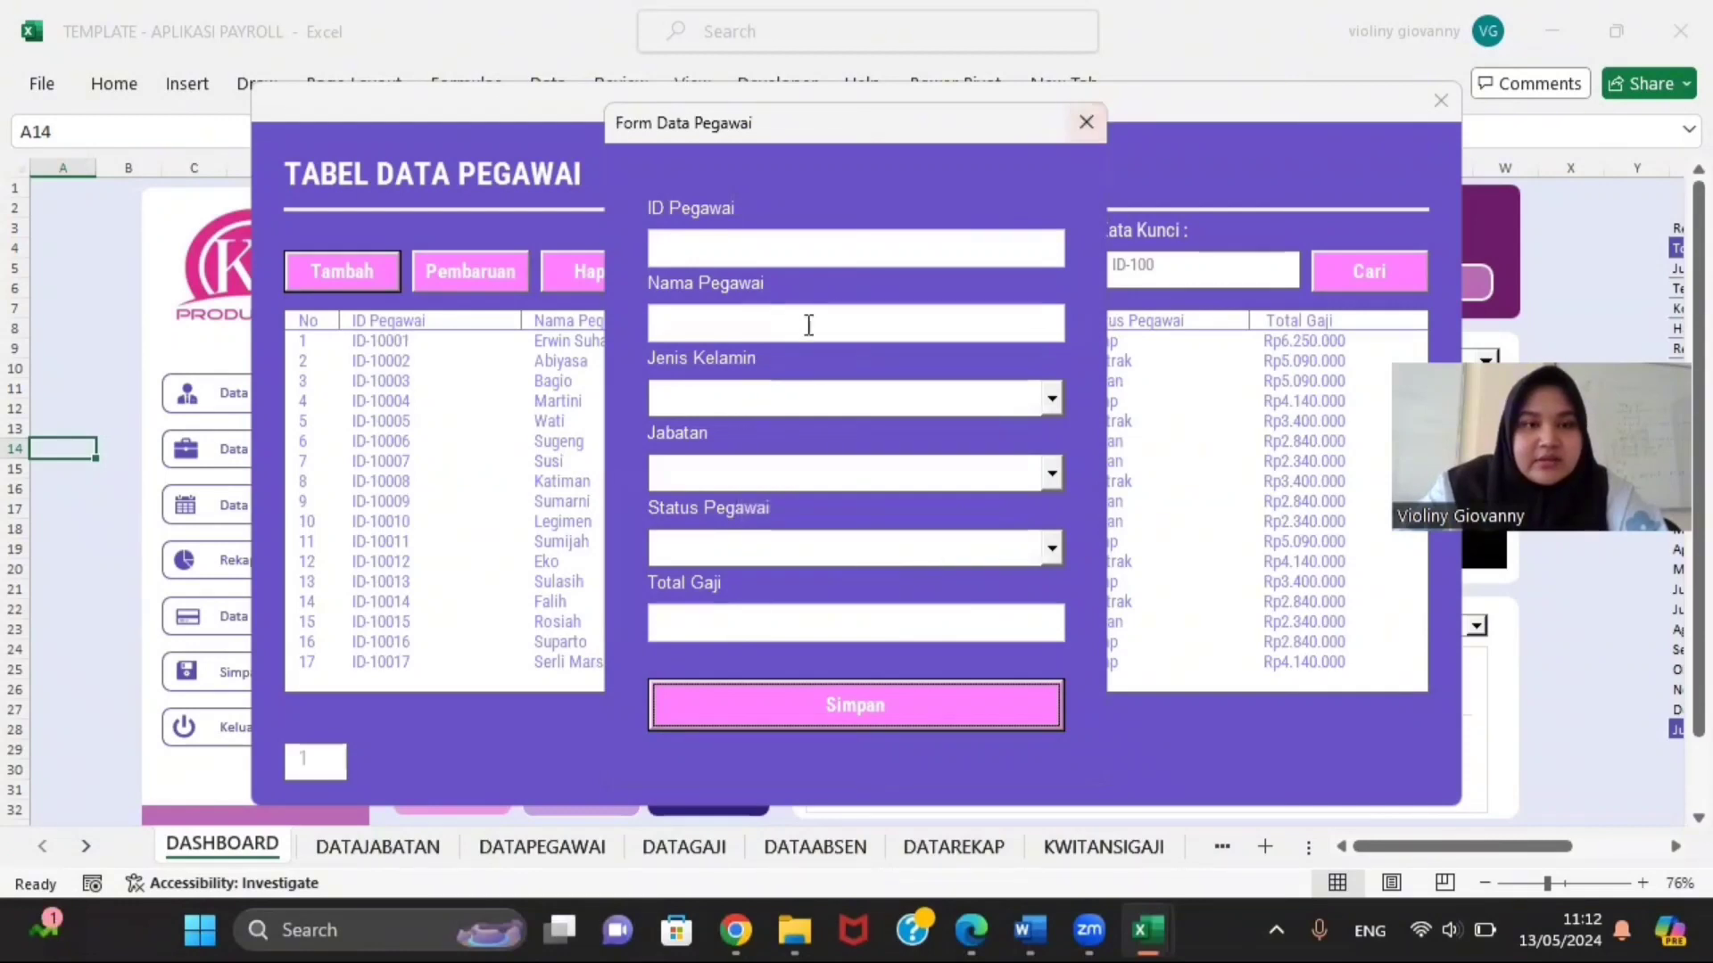
left_click(1079, 120)
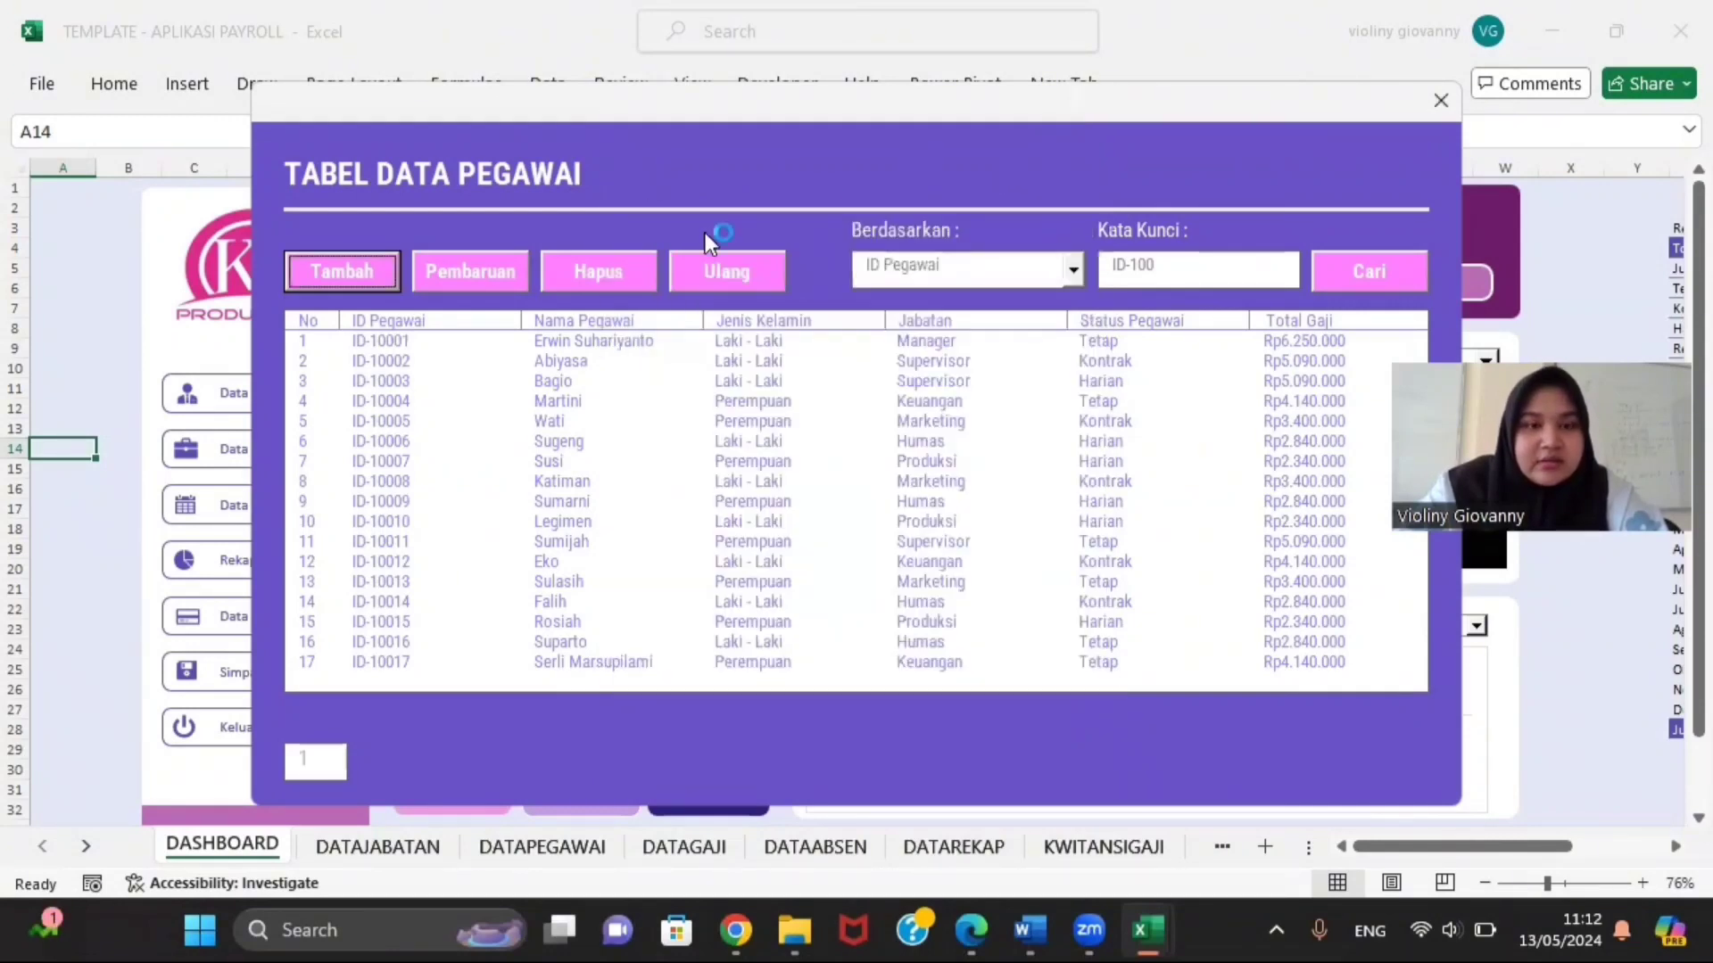
left_click(681, 276)
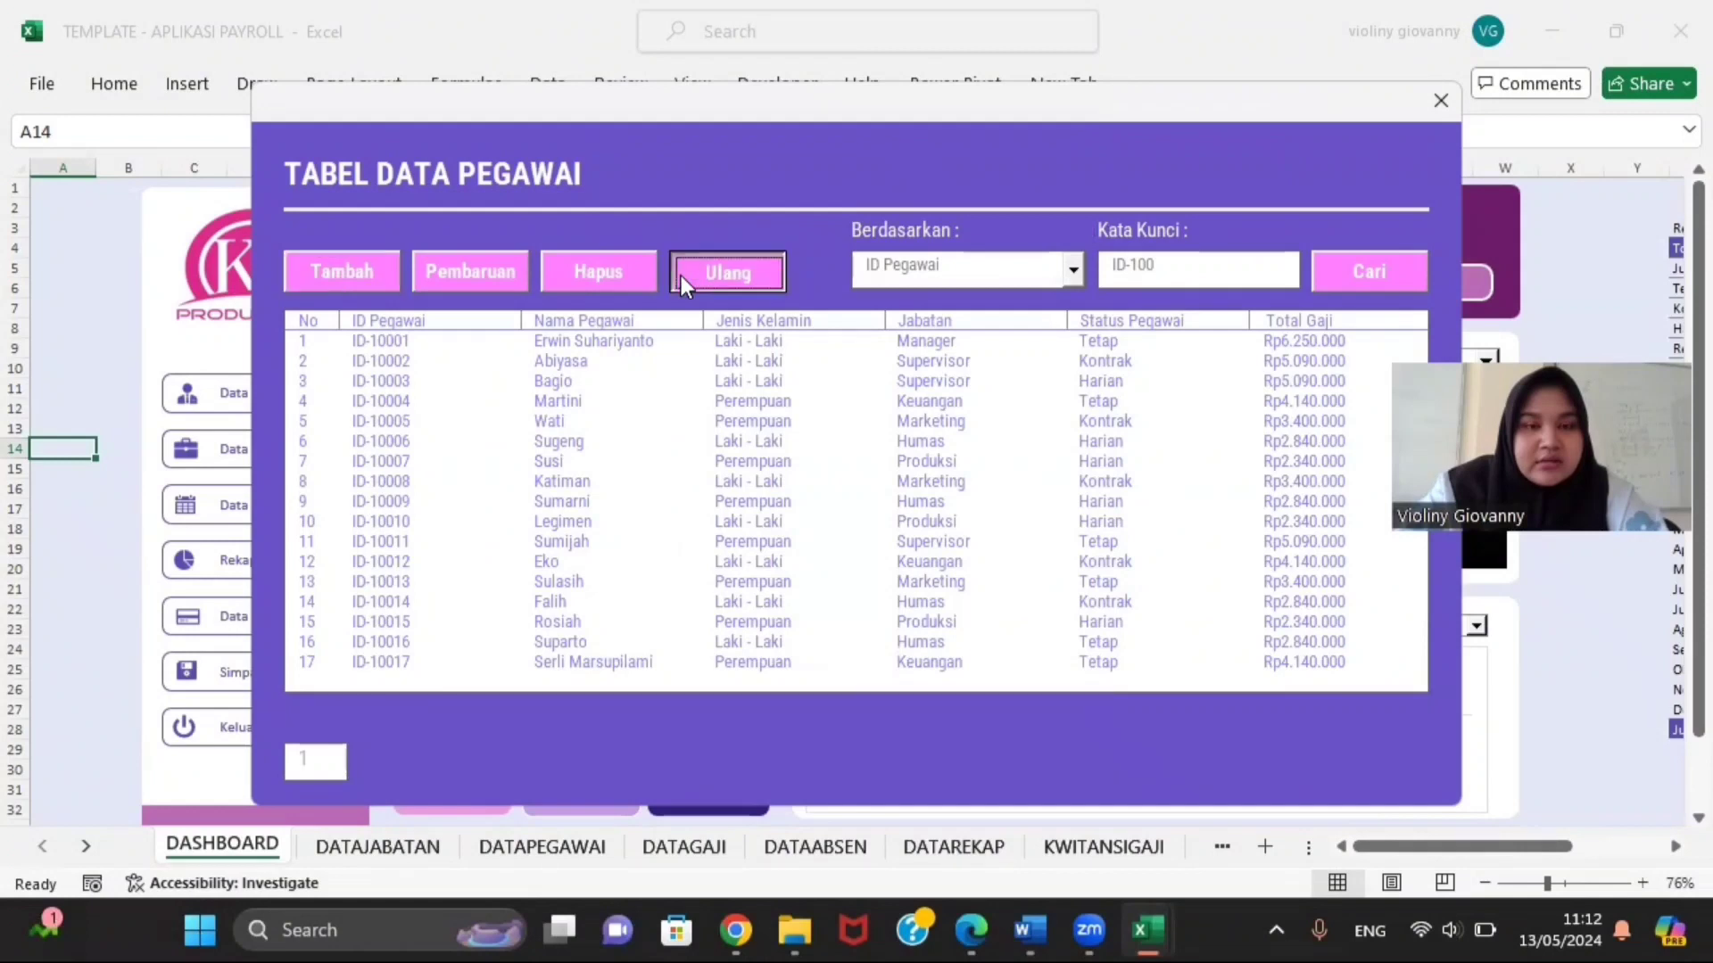
left_click(506, 278)
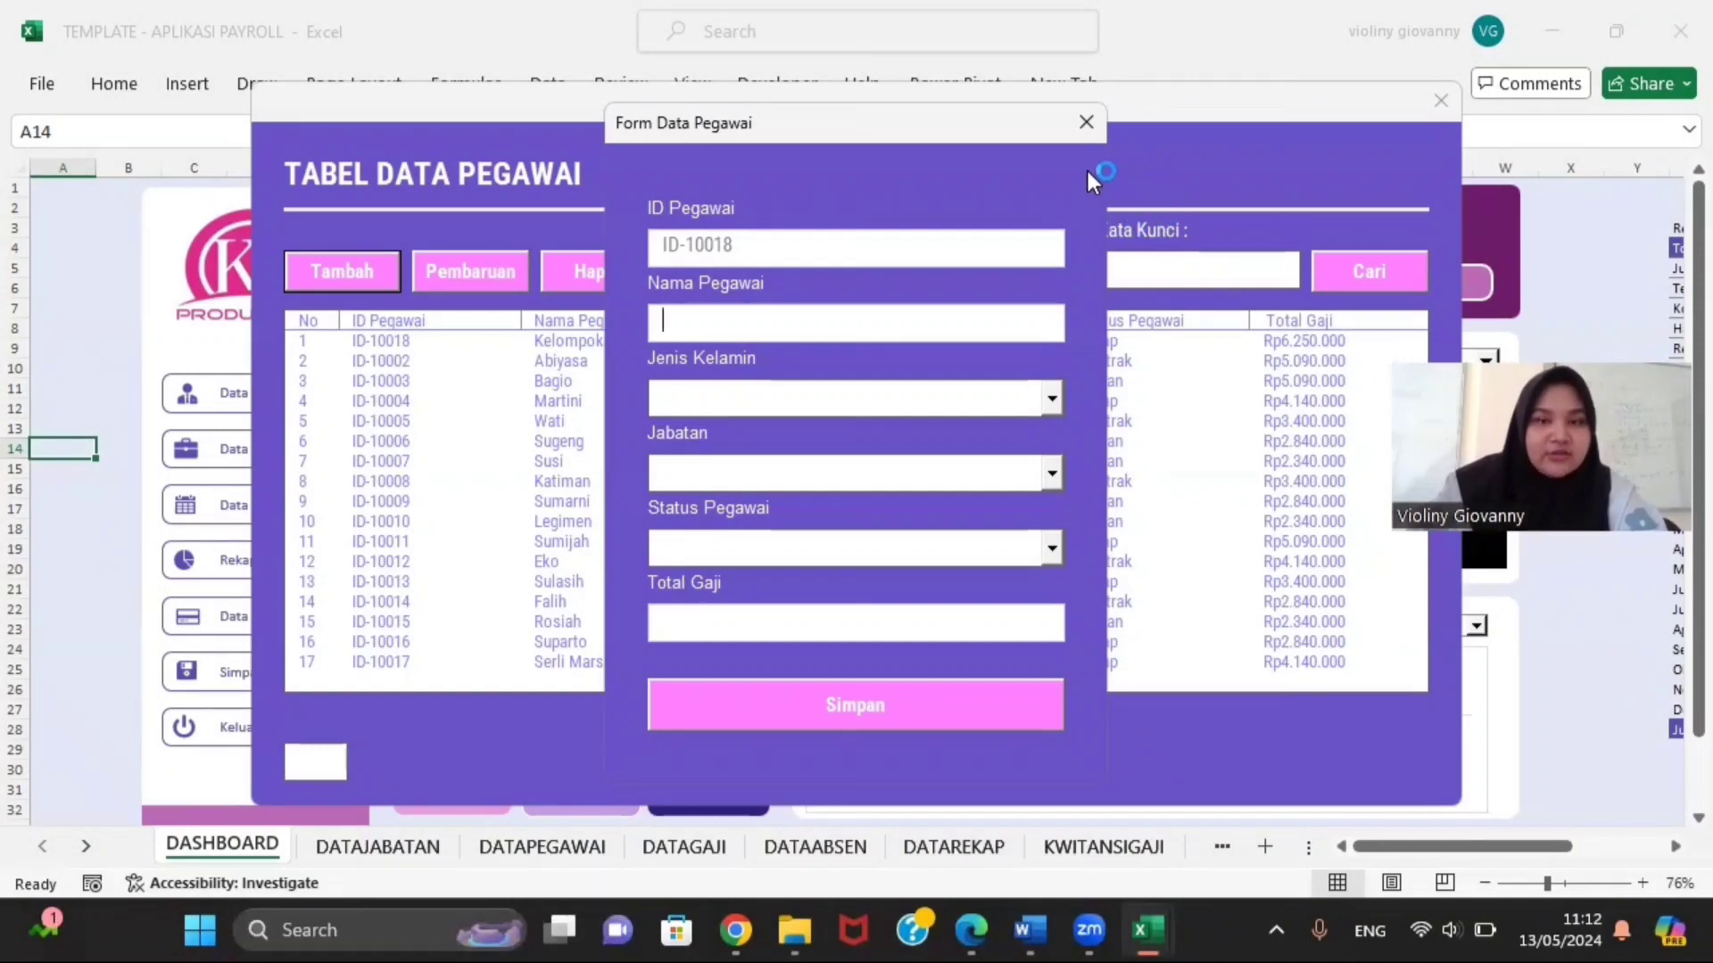
left_click(1077, 136)
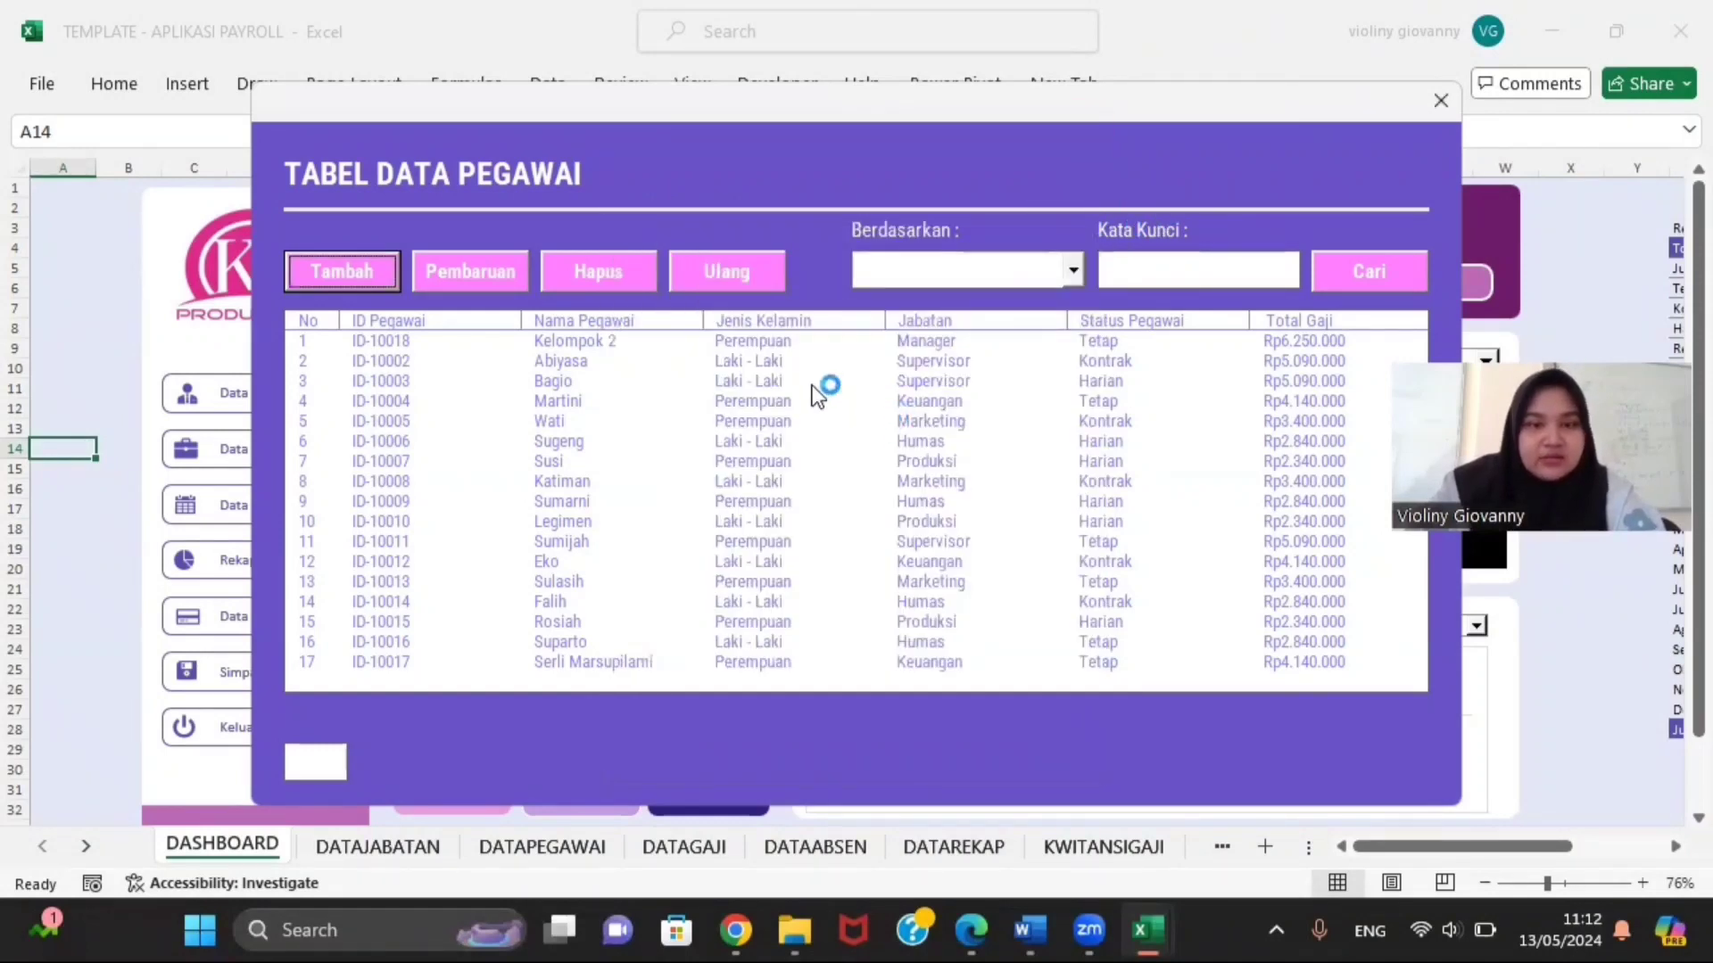
left_click(721, 337)
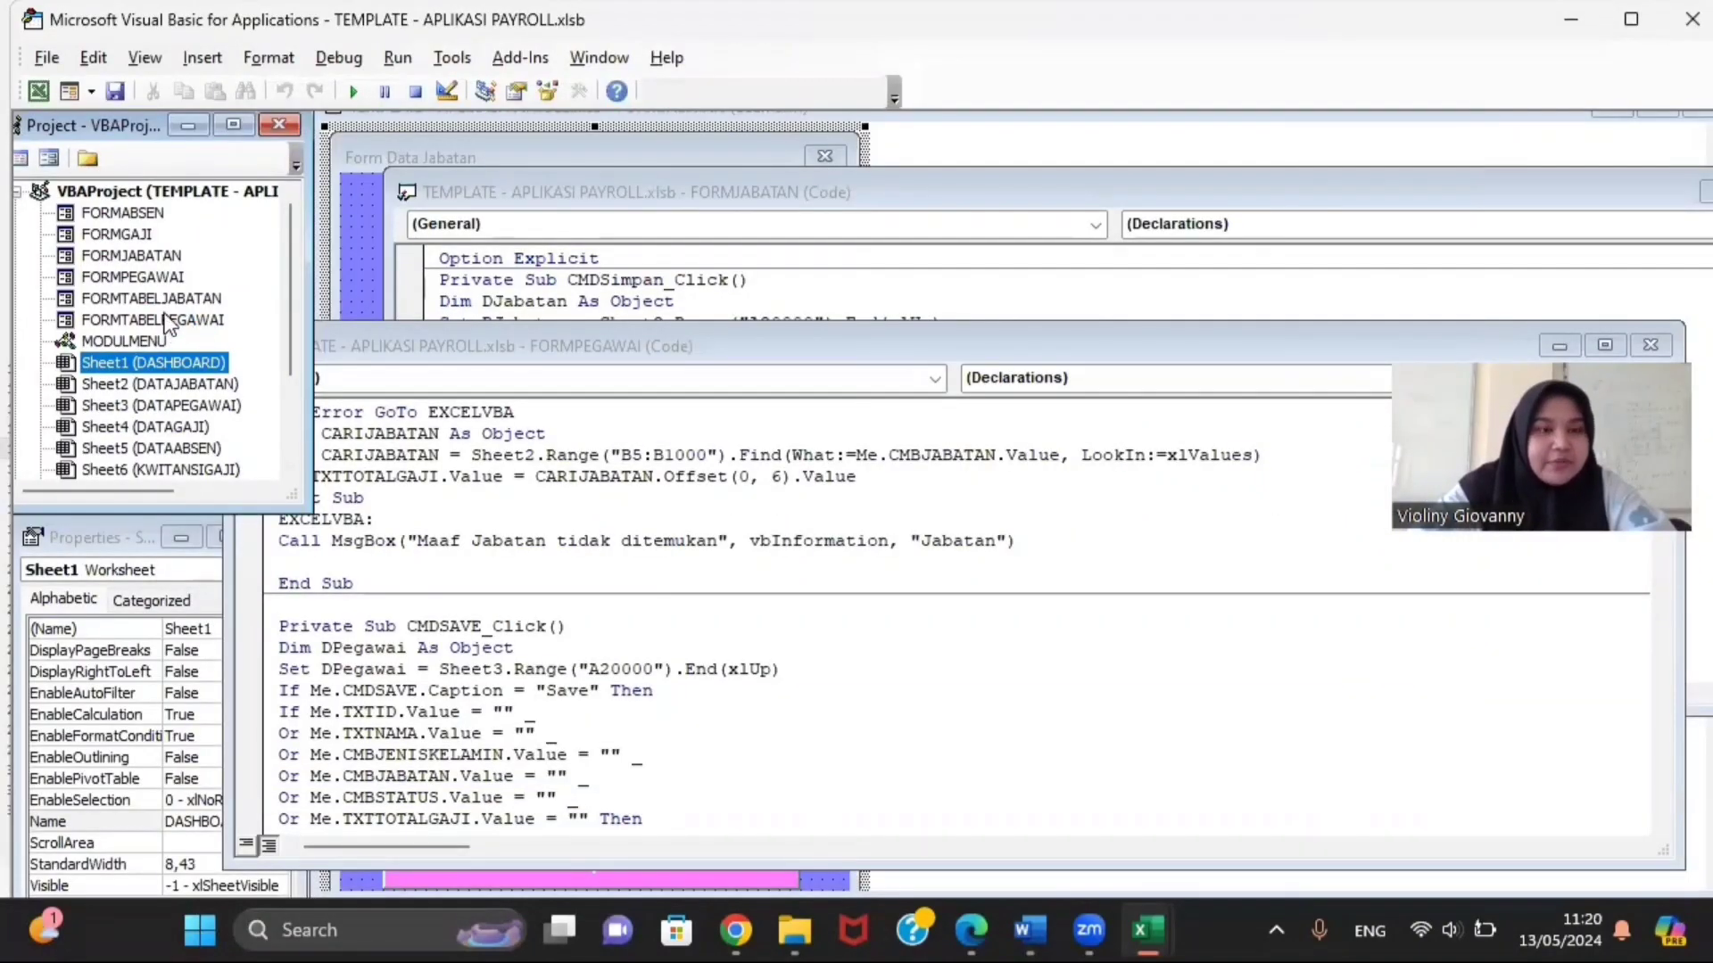
Step: Open the FORMGAJI design window and enlarge it to show all fields
double_click(130, 236)
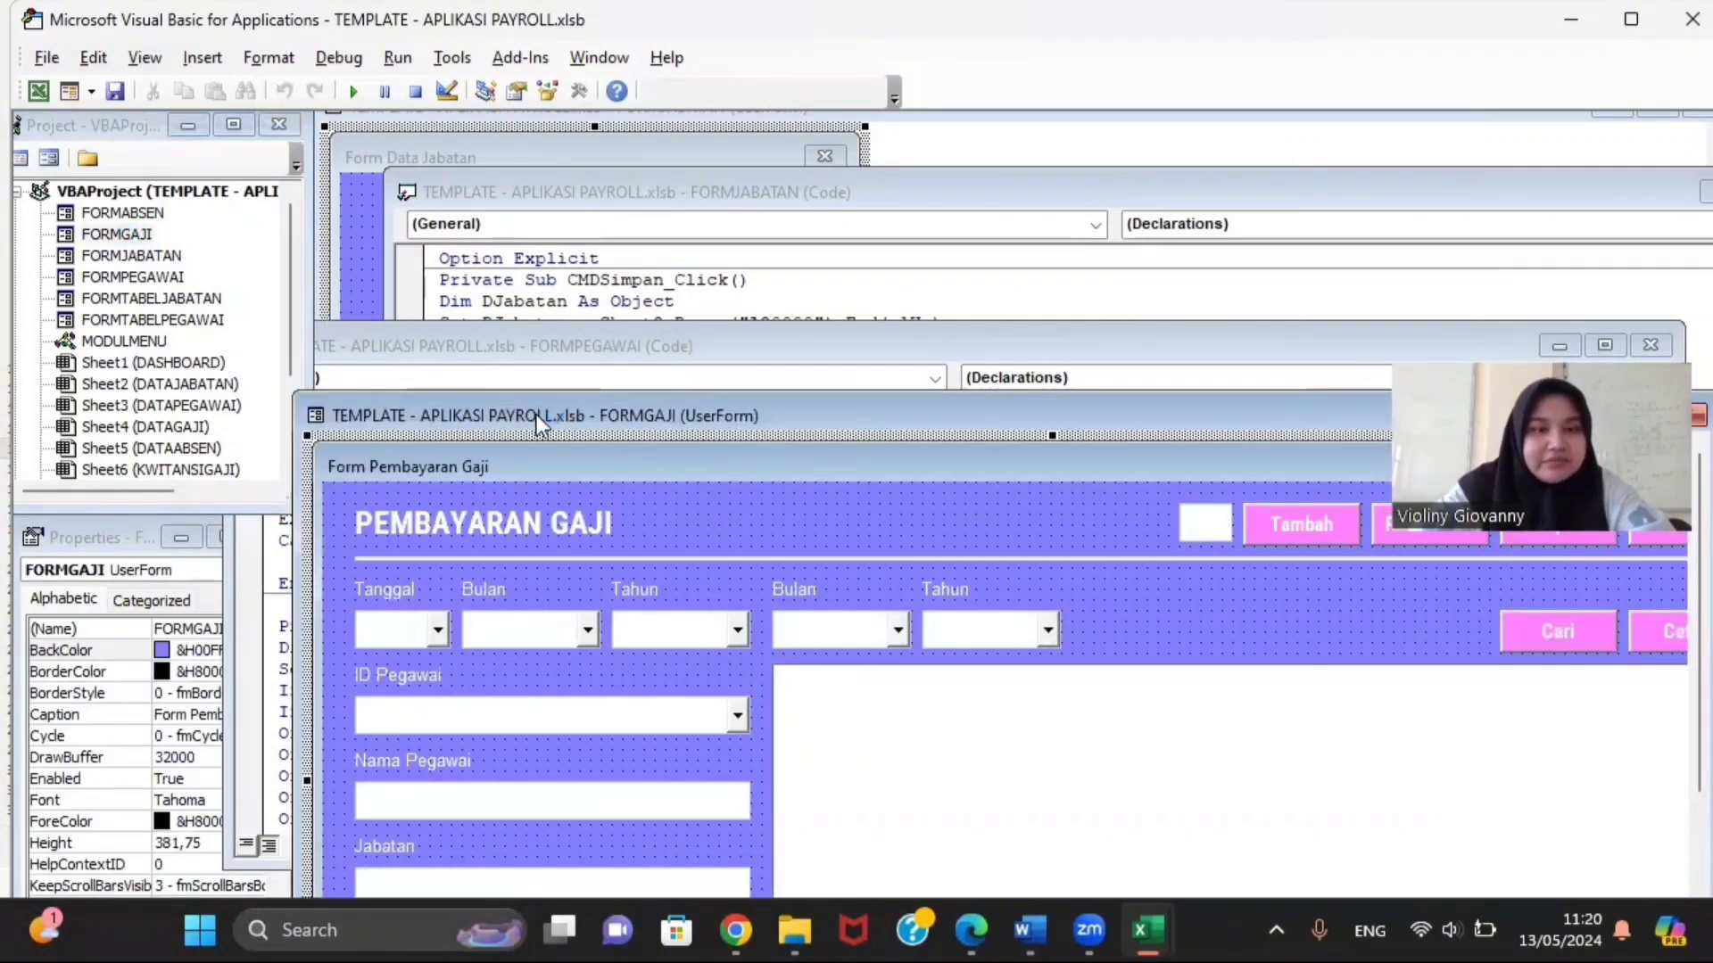
left_click_drag(536, 415, 549, 133)
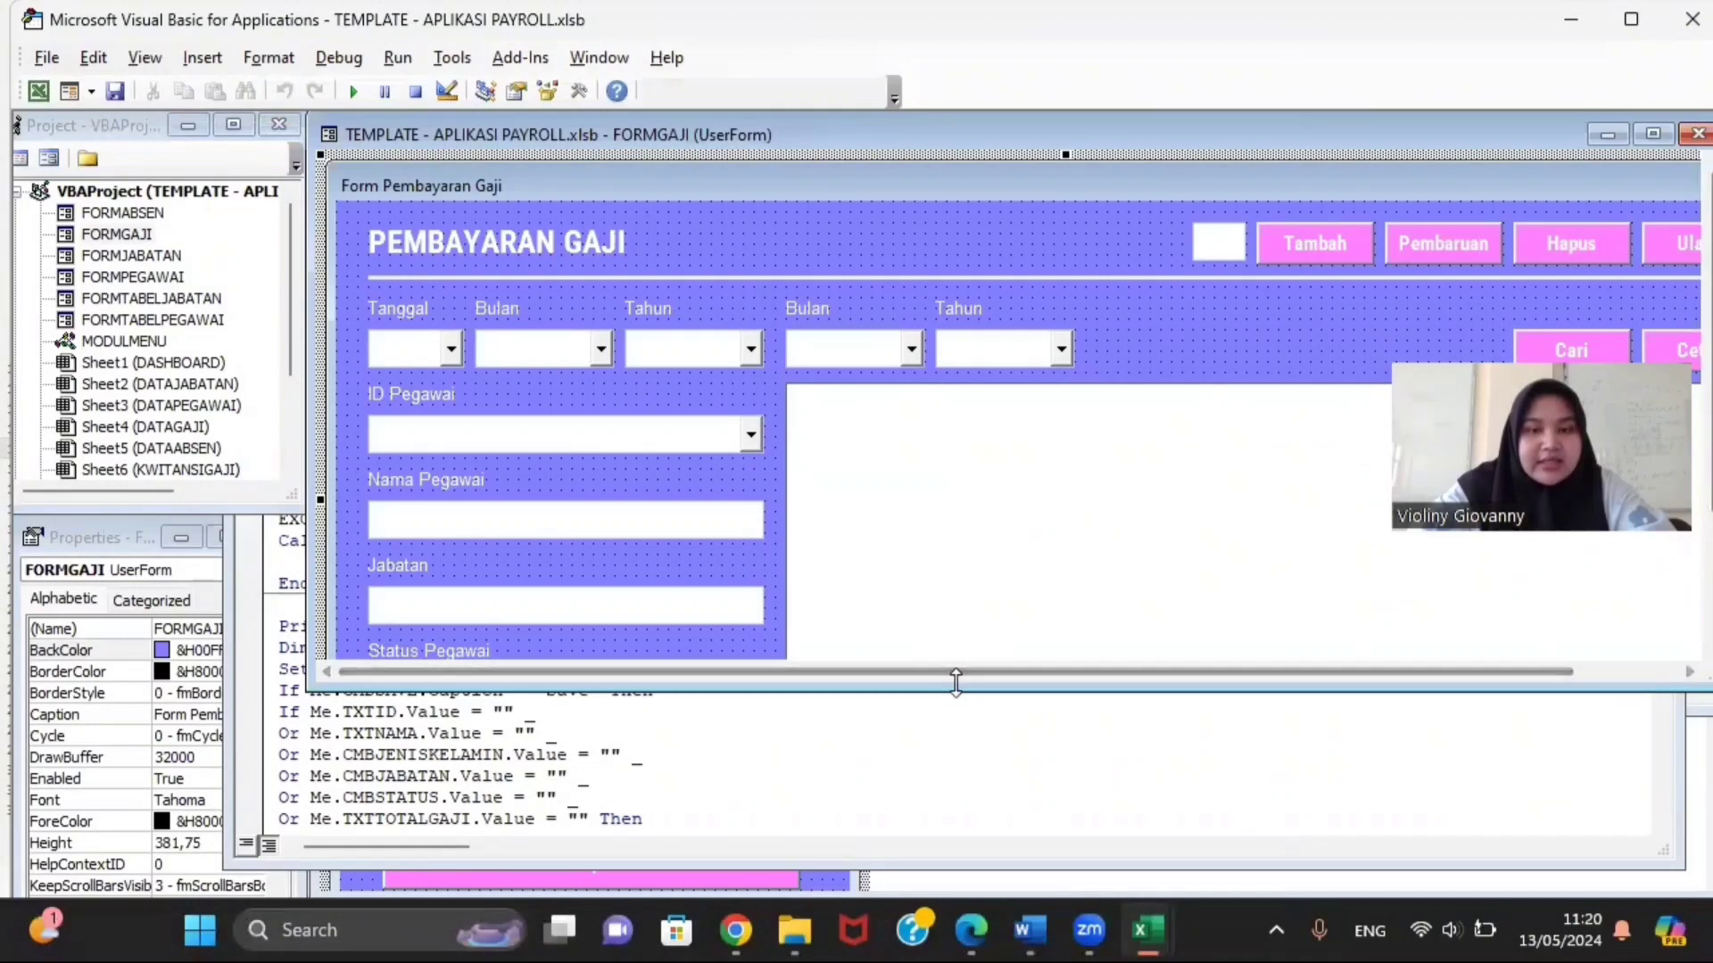
left_click_drag(955, 683, 958, 892)
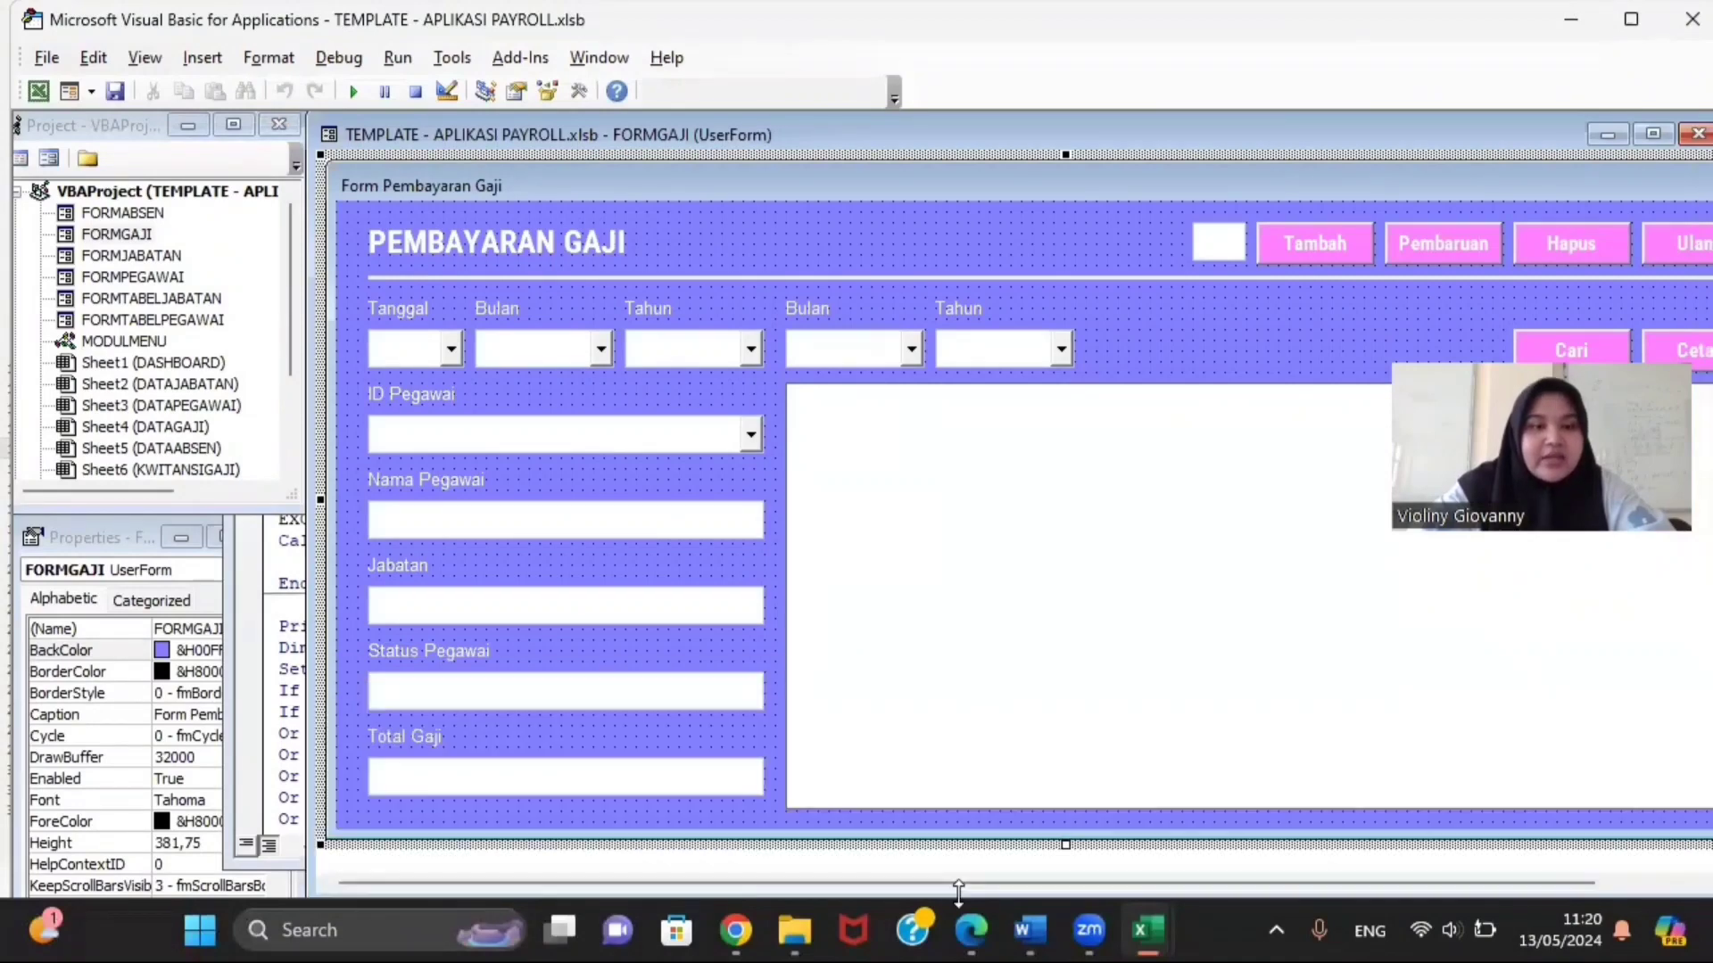
left_click(405, 351)
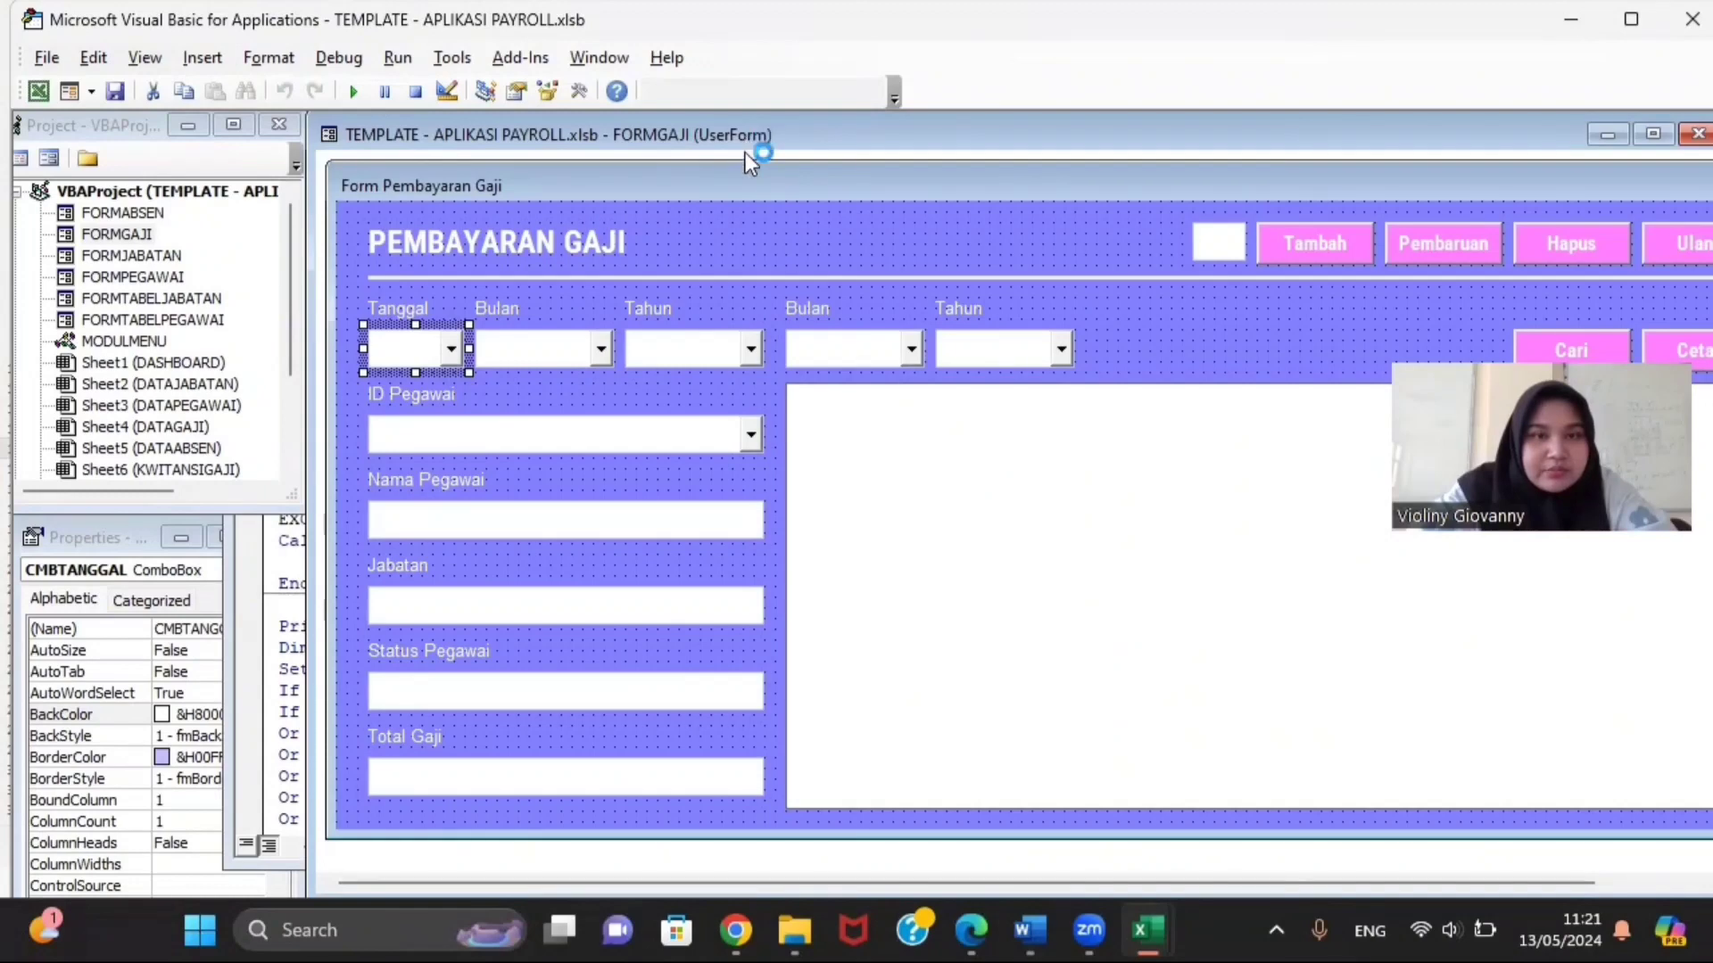
Step: Close the FORMPEGAWAI code window and maximize the FORMGAJI design
left_click_drag(745, 149, 554, 471)
left_click_drag(669, 345, 666, 325)
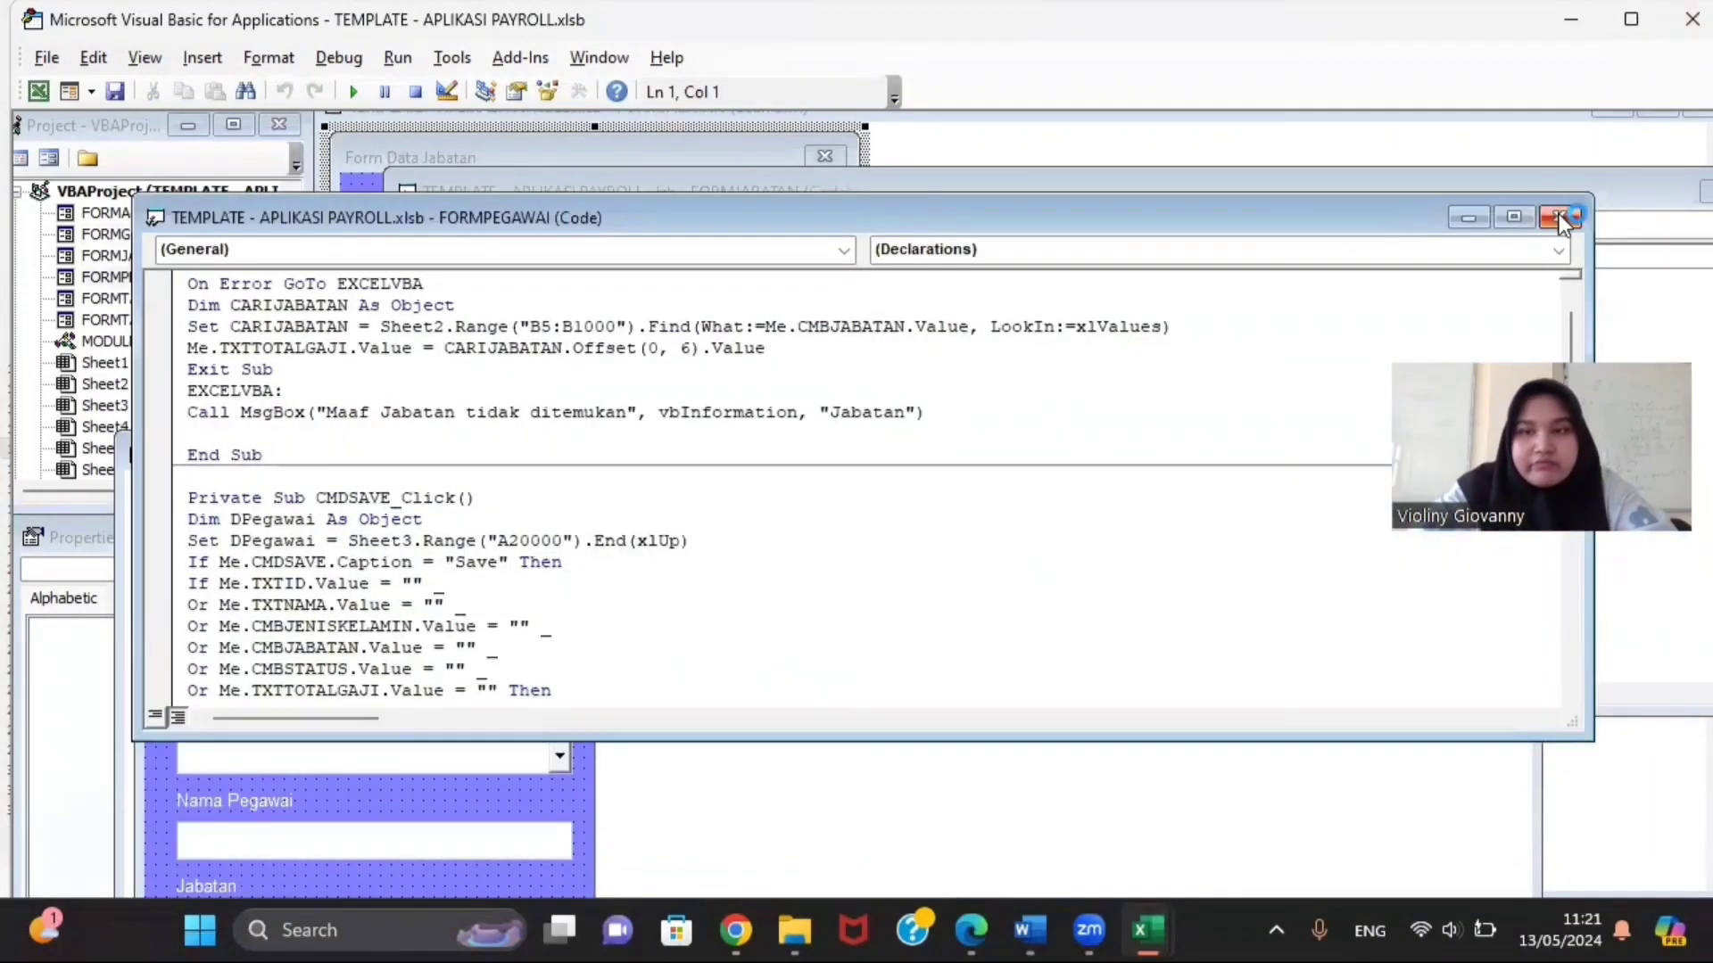
left_click(1558, 213)
left_click(1077, 502)
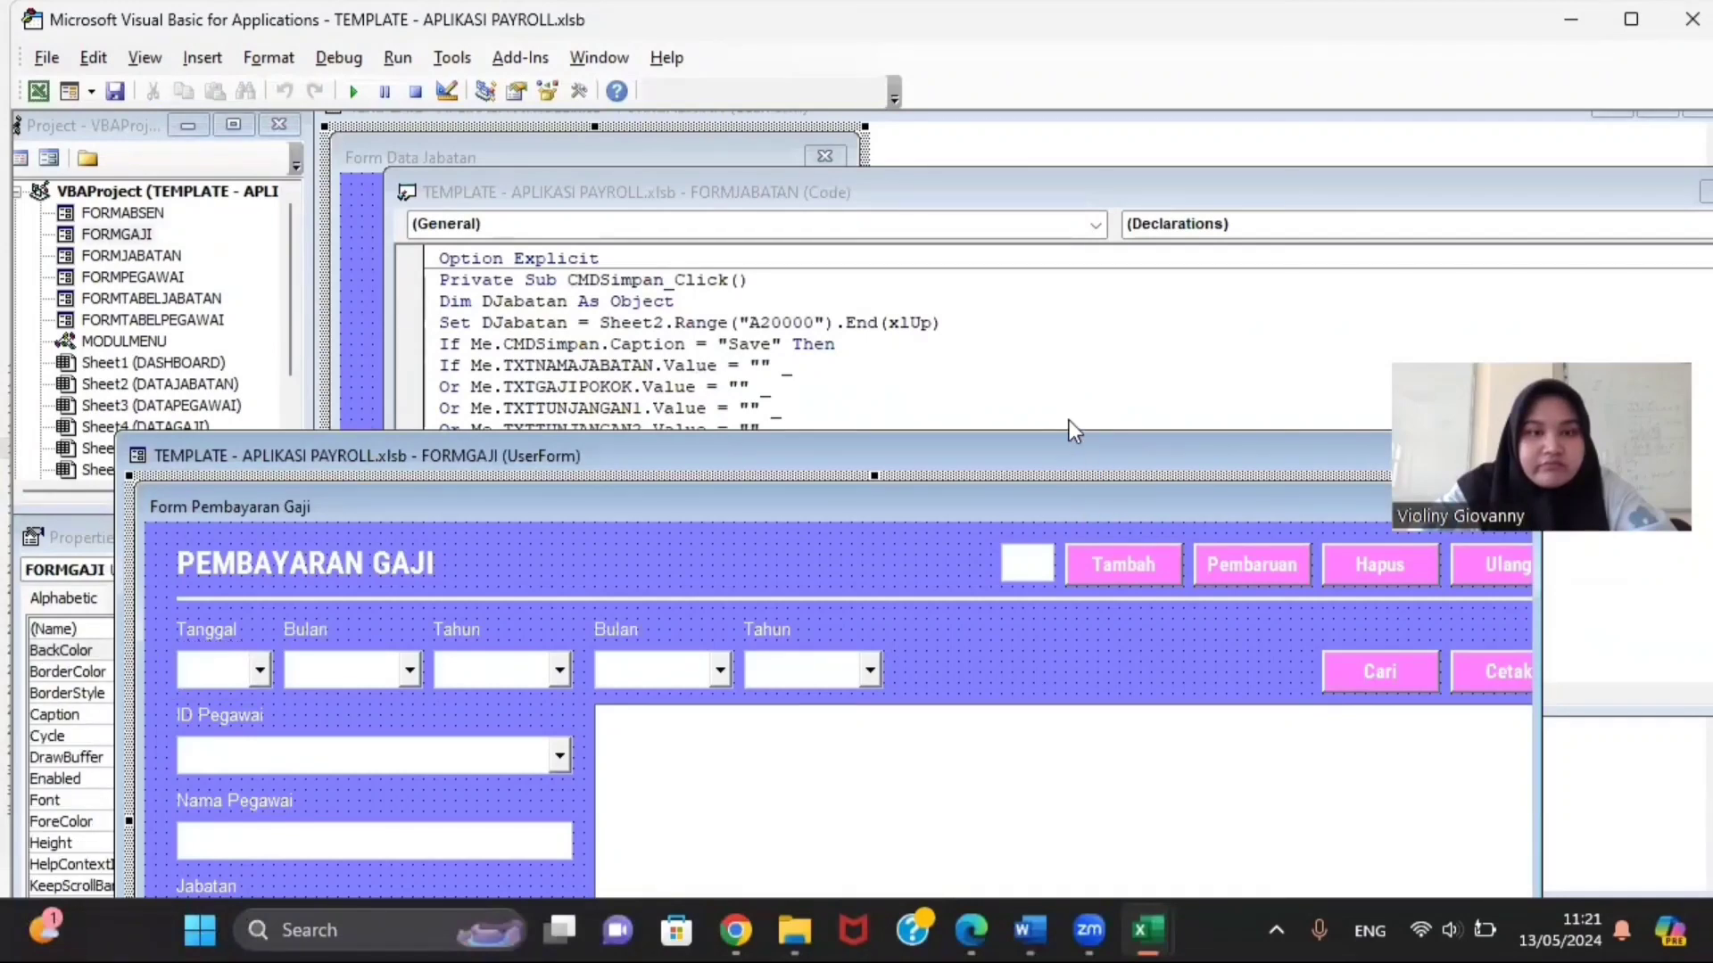
double_click(1070, 453)
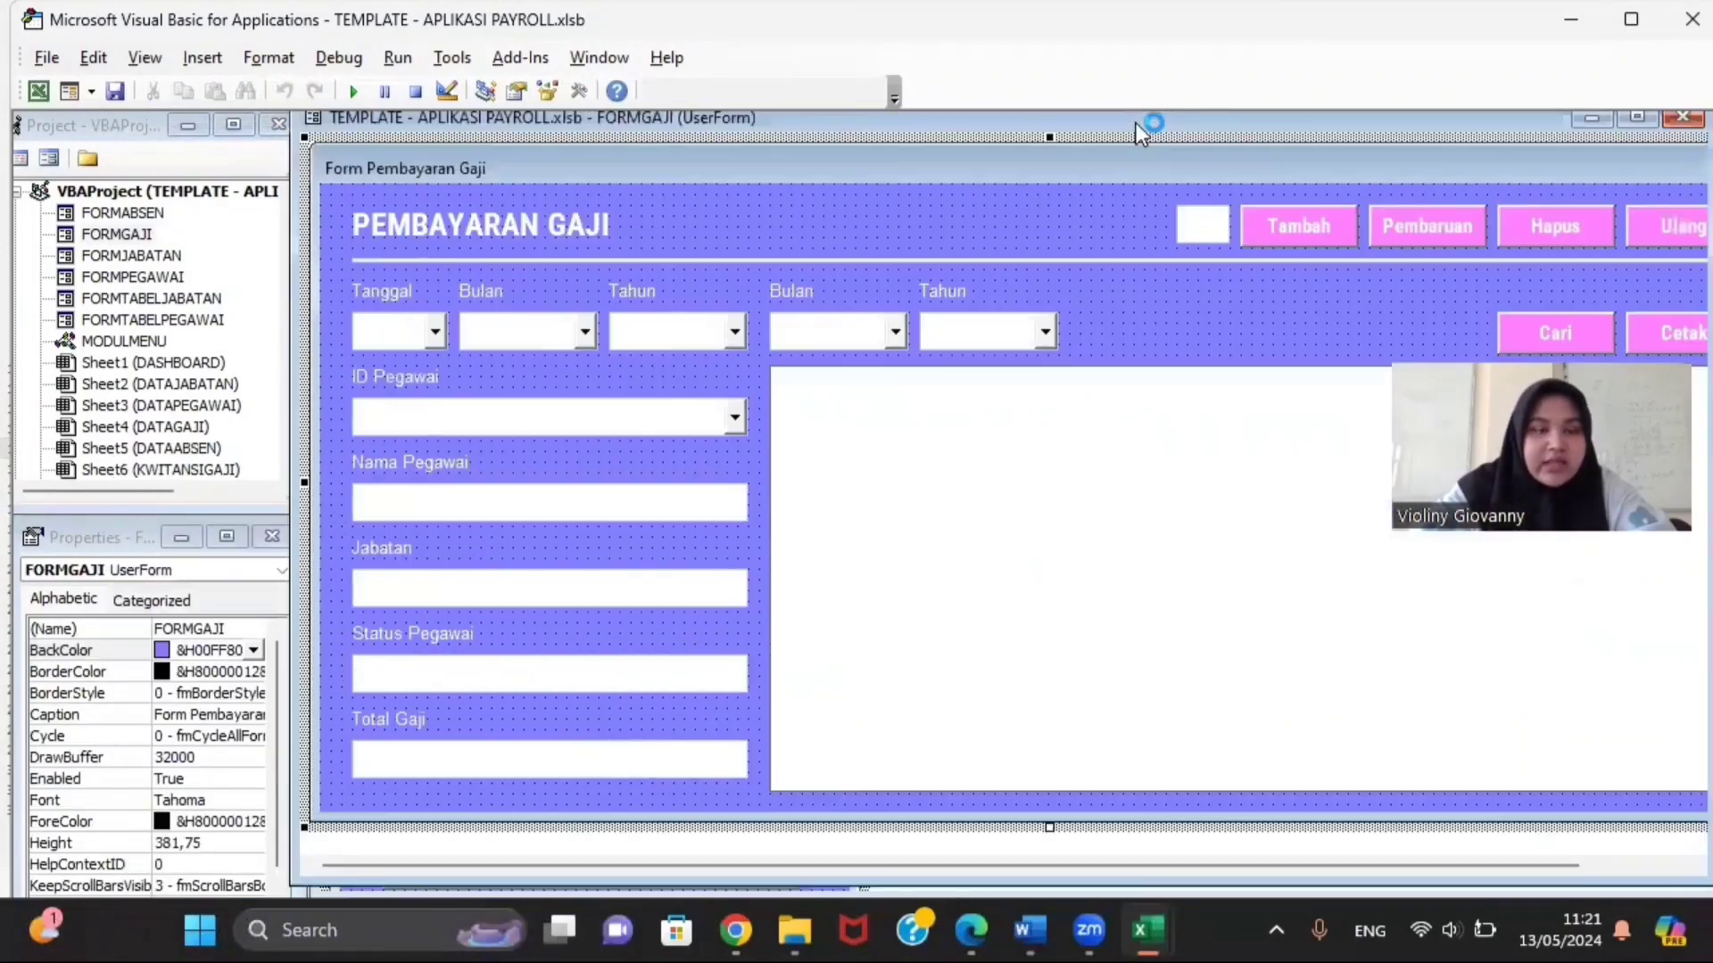
Step: Check the names of the Tanggal, Bulan and Tahun dropdowns on FORMGAJI
left_click(371, 343)
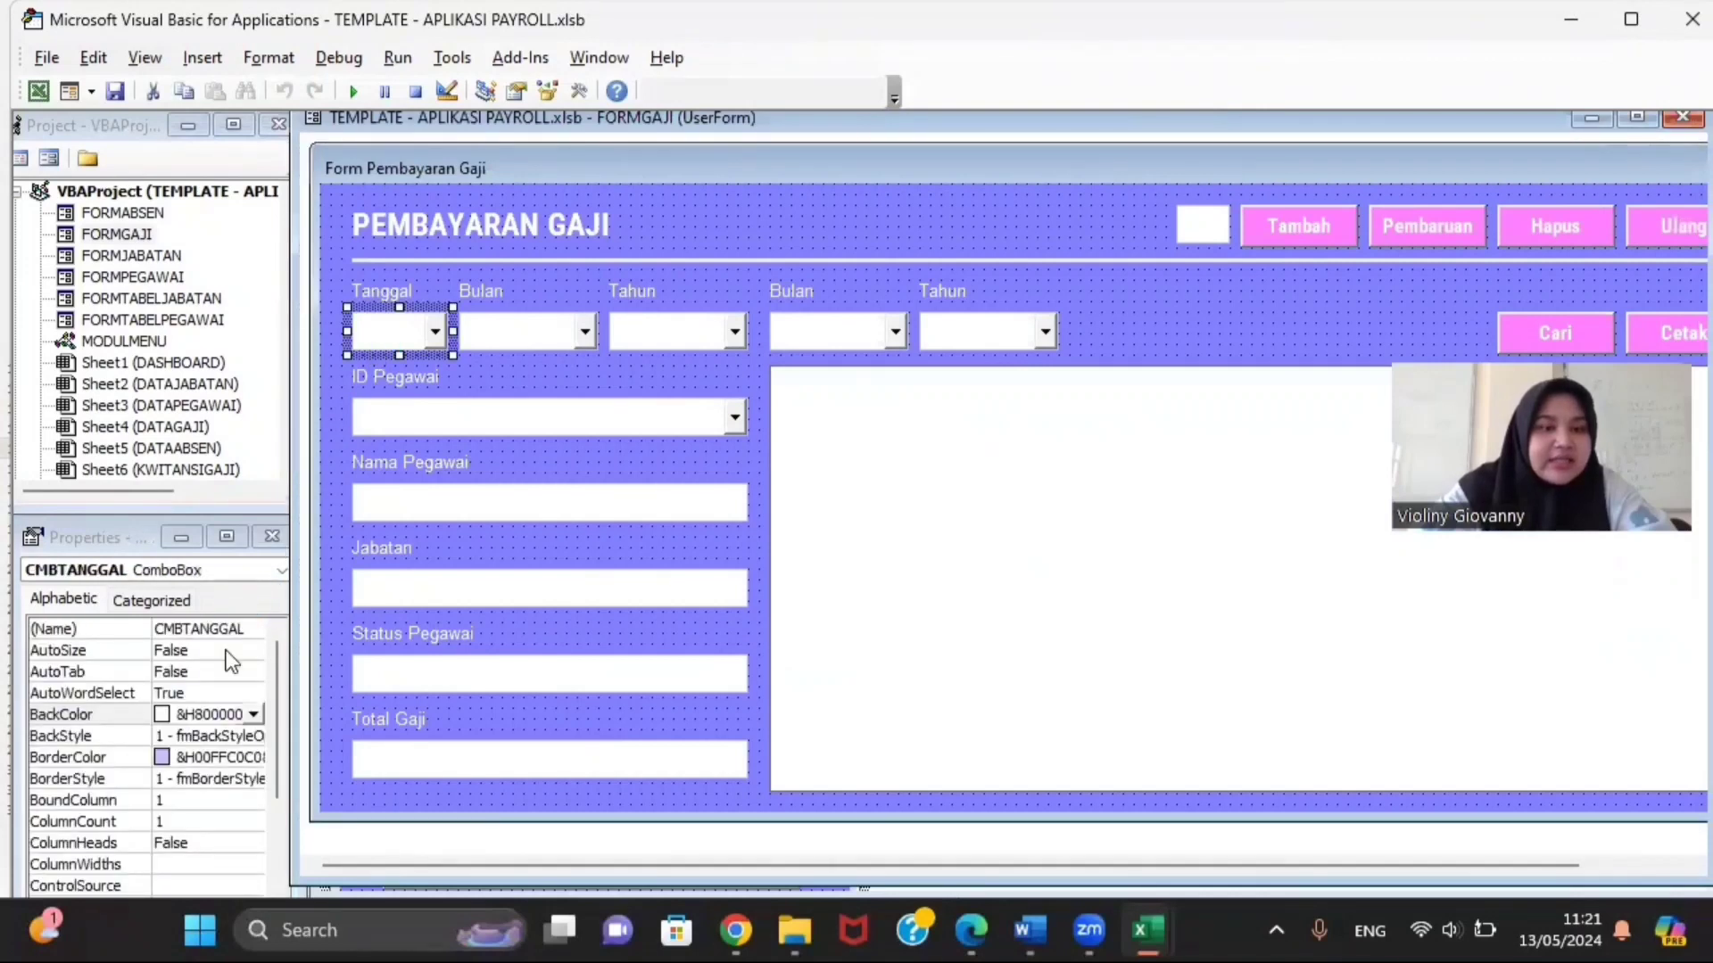
left_click(489, 340)
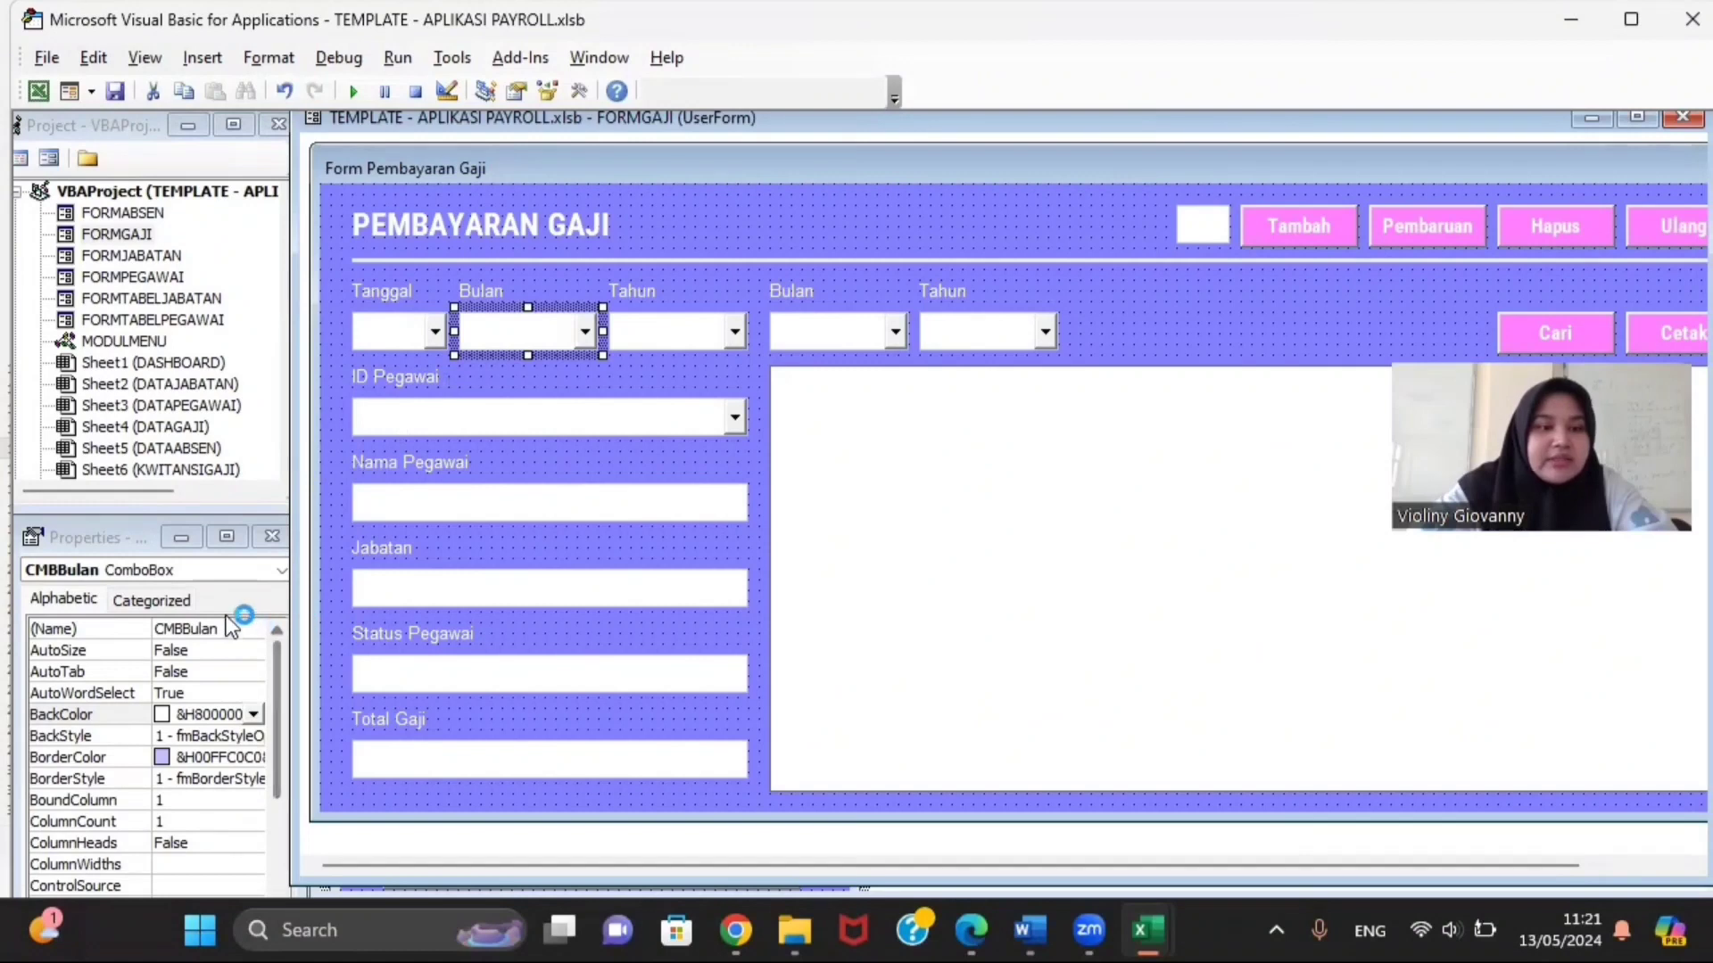
left_click(656, 328)
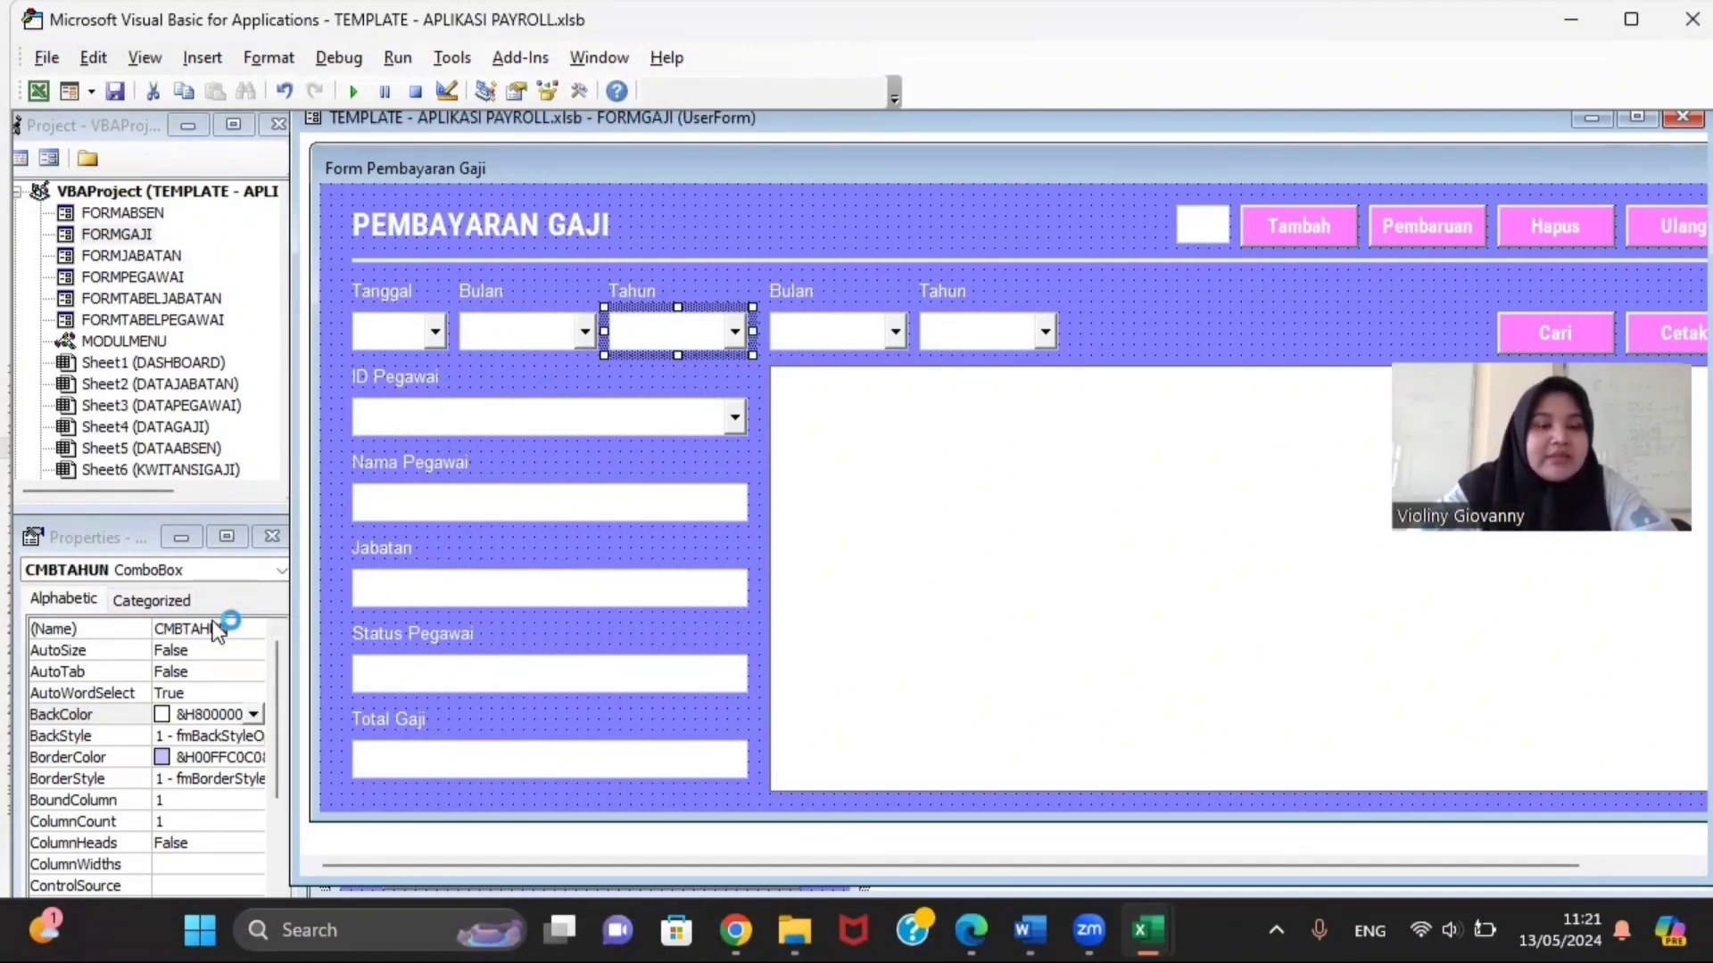
left_click(785, 330)
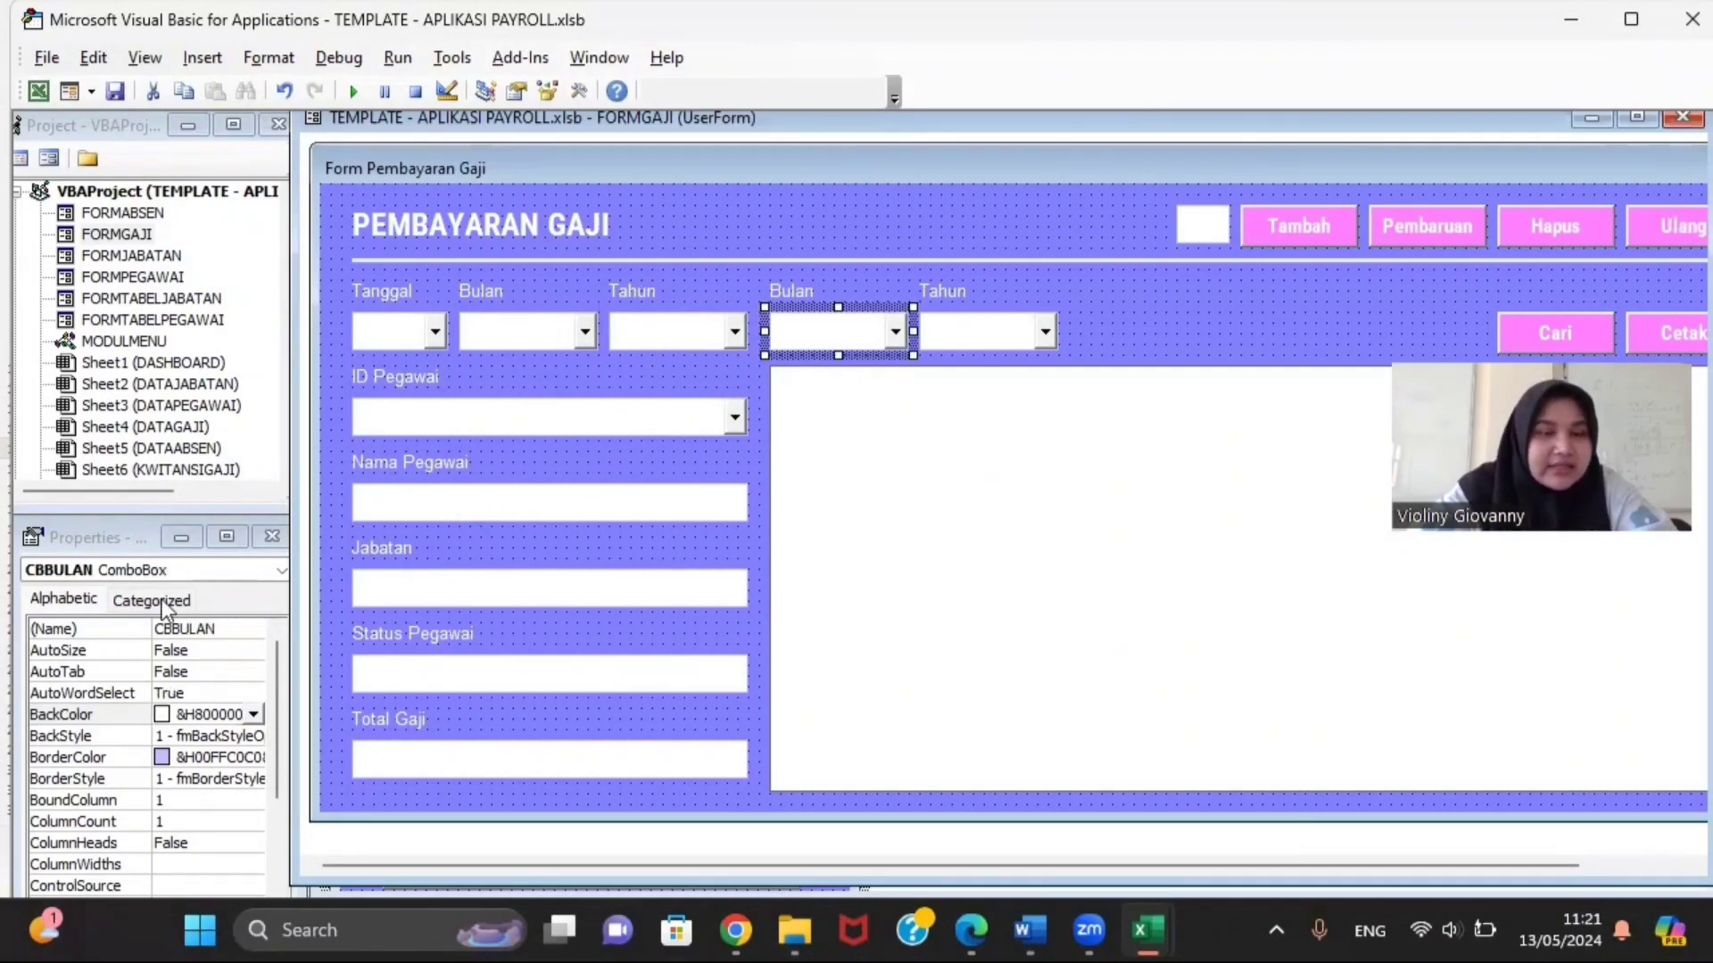
left_click(972, 326)
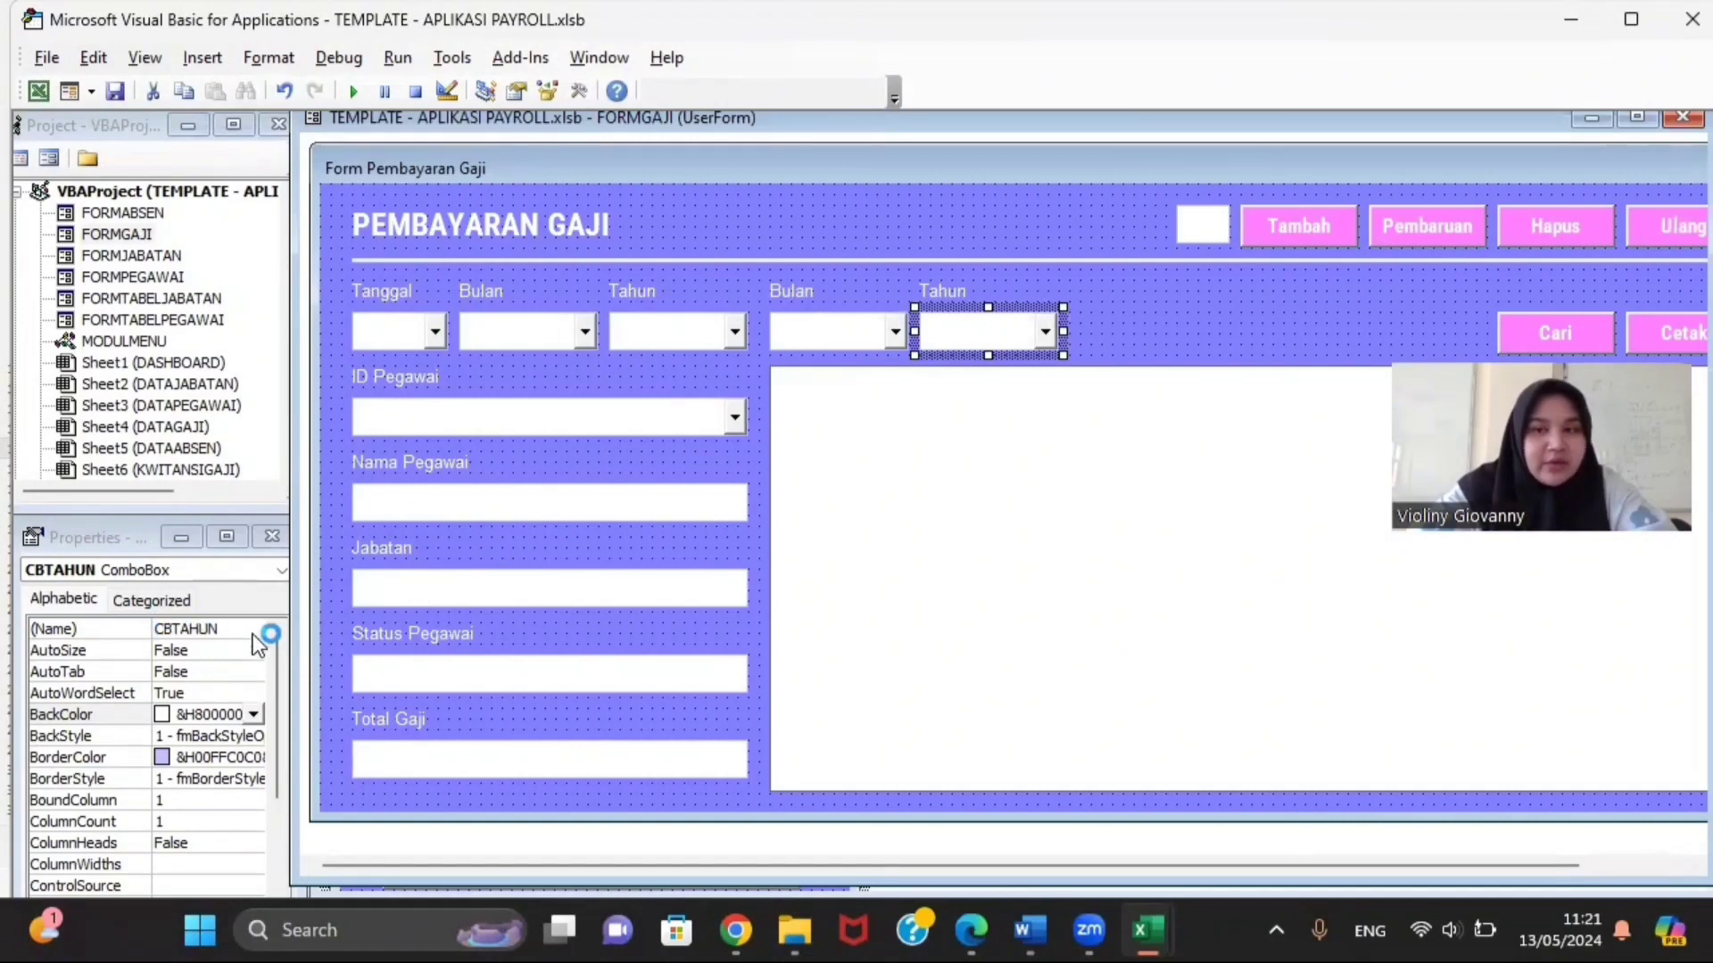
Step: Check the TXTNOMOR, Tambah, Pembaruan and Hapus names, then widen the designer to show everything
left_click(1191, 223)
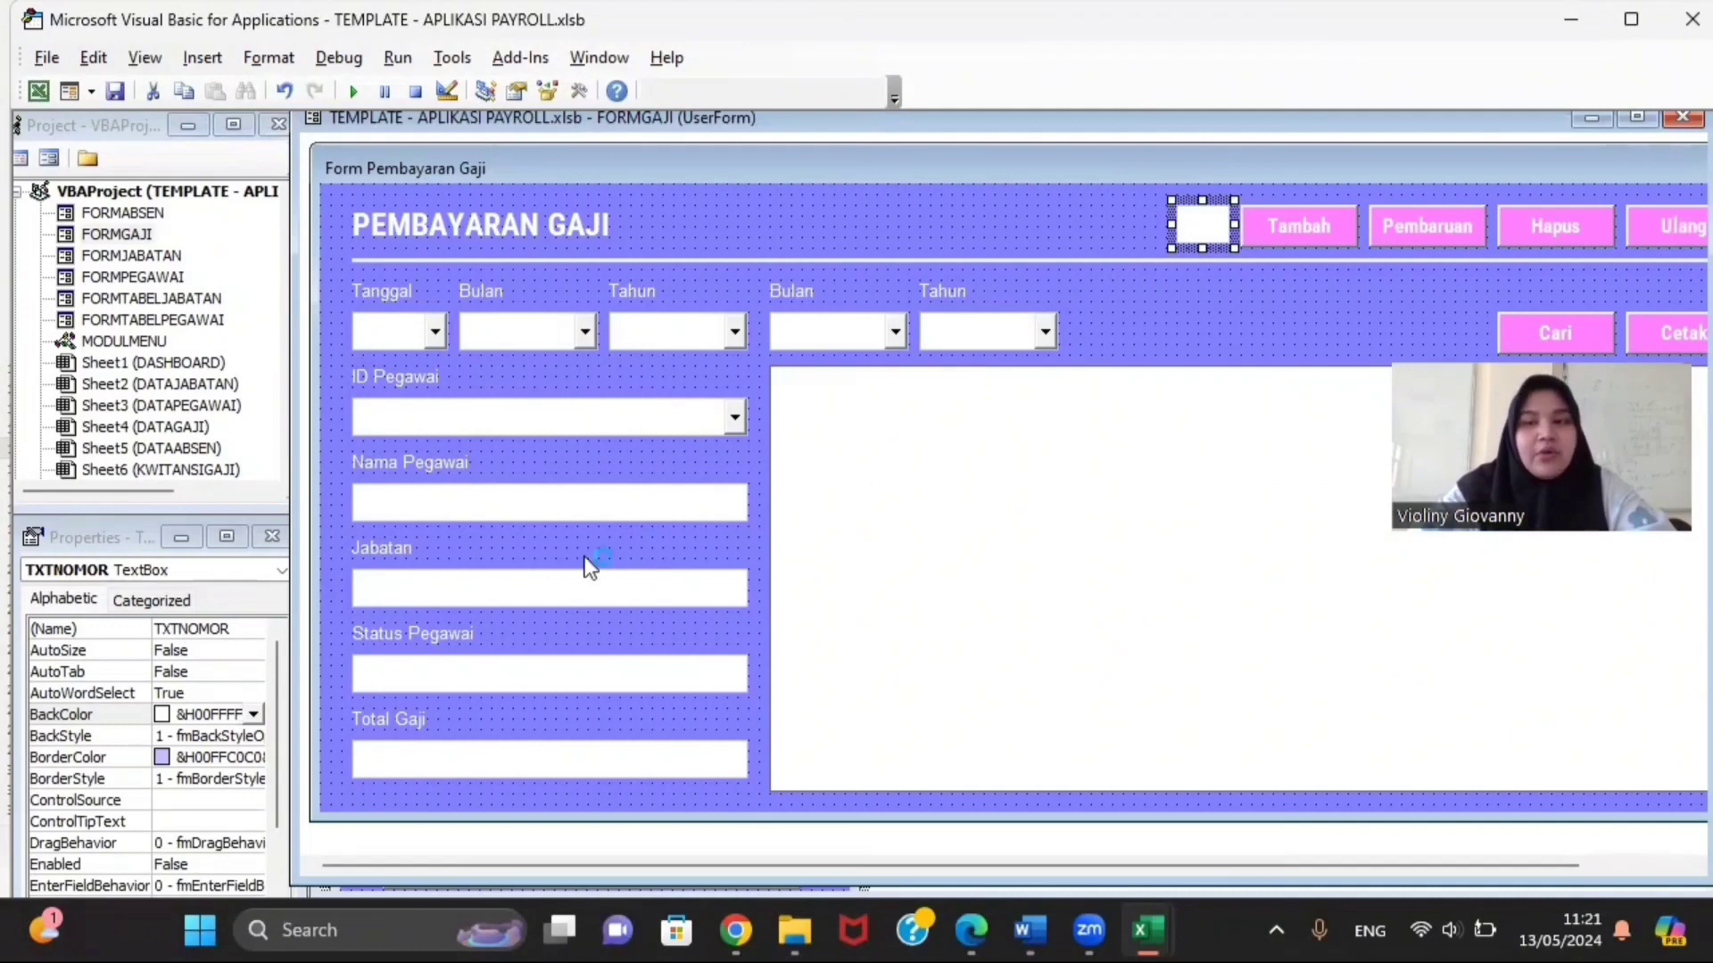
left_click(1295, 232)
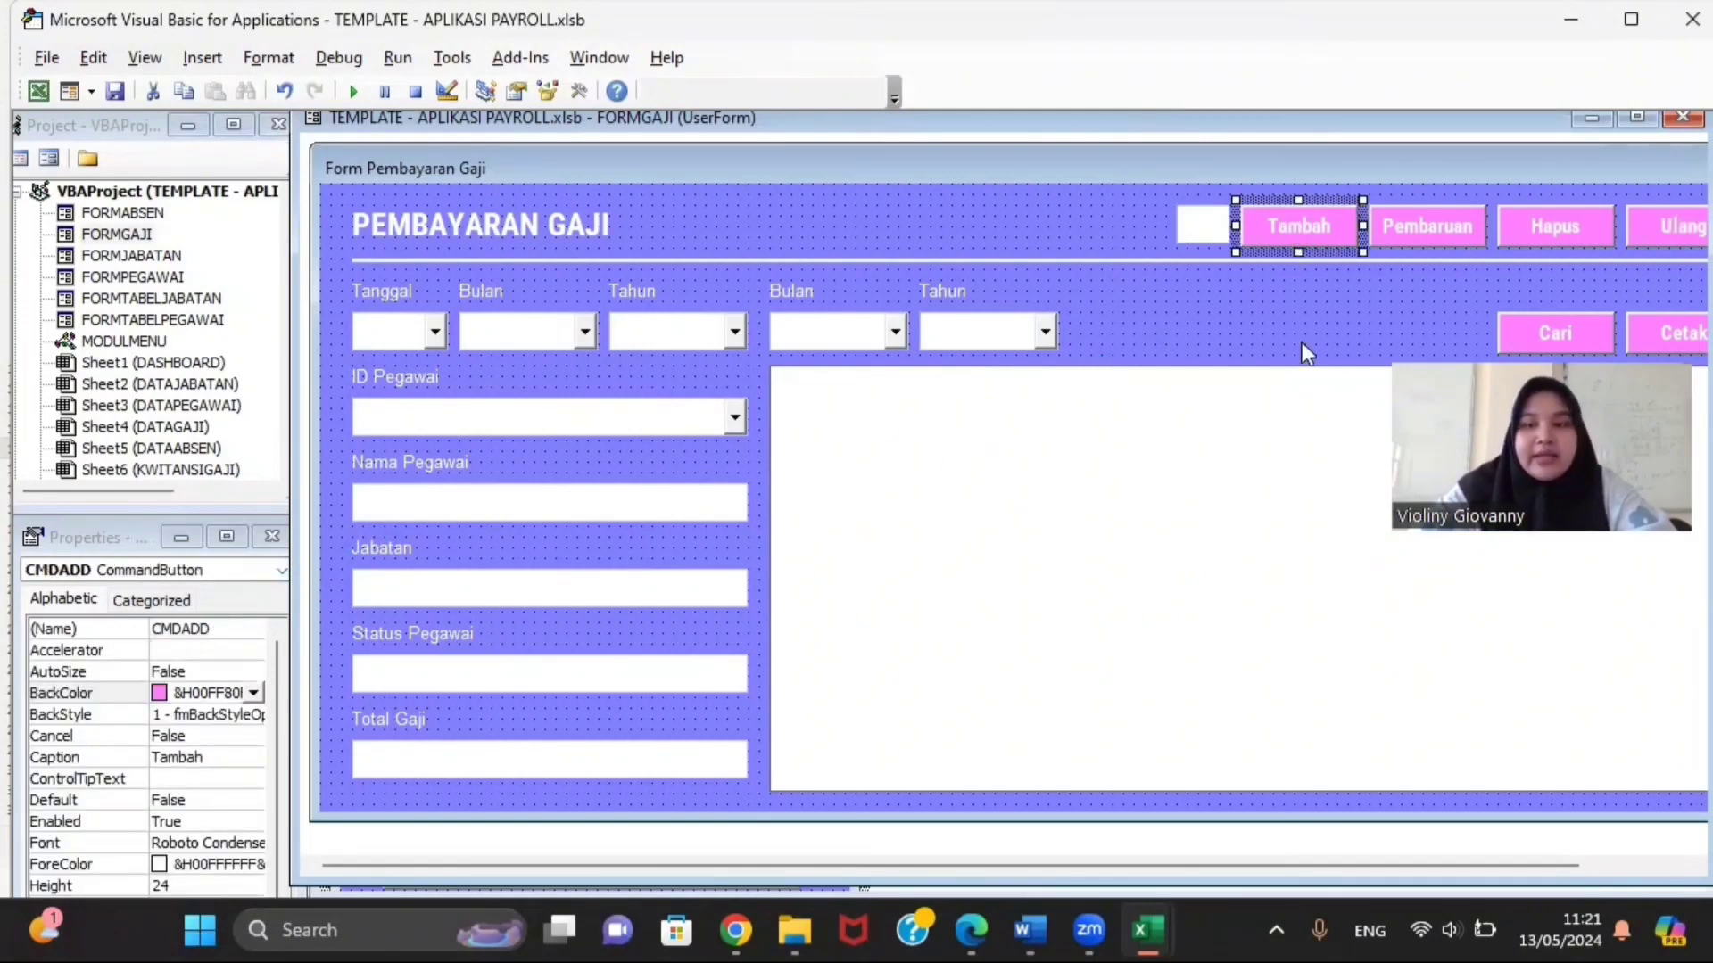
left_click(1446, 222)
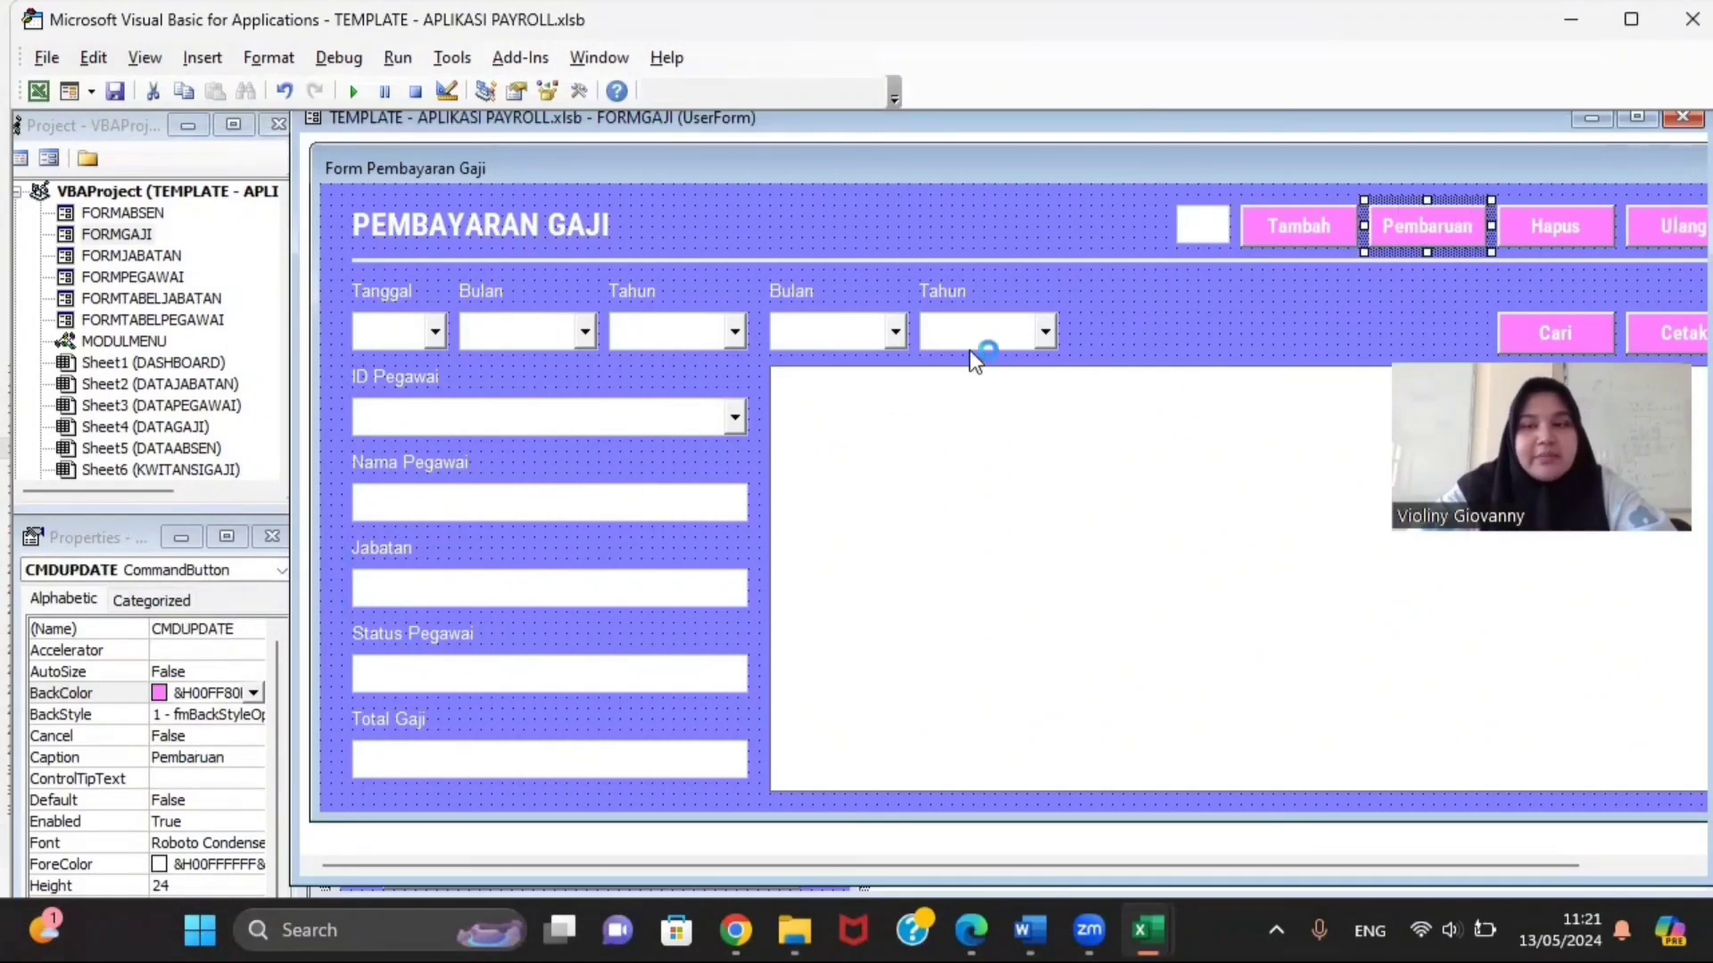
left_click(1538, 213)
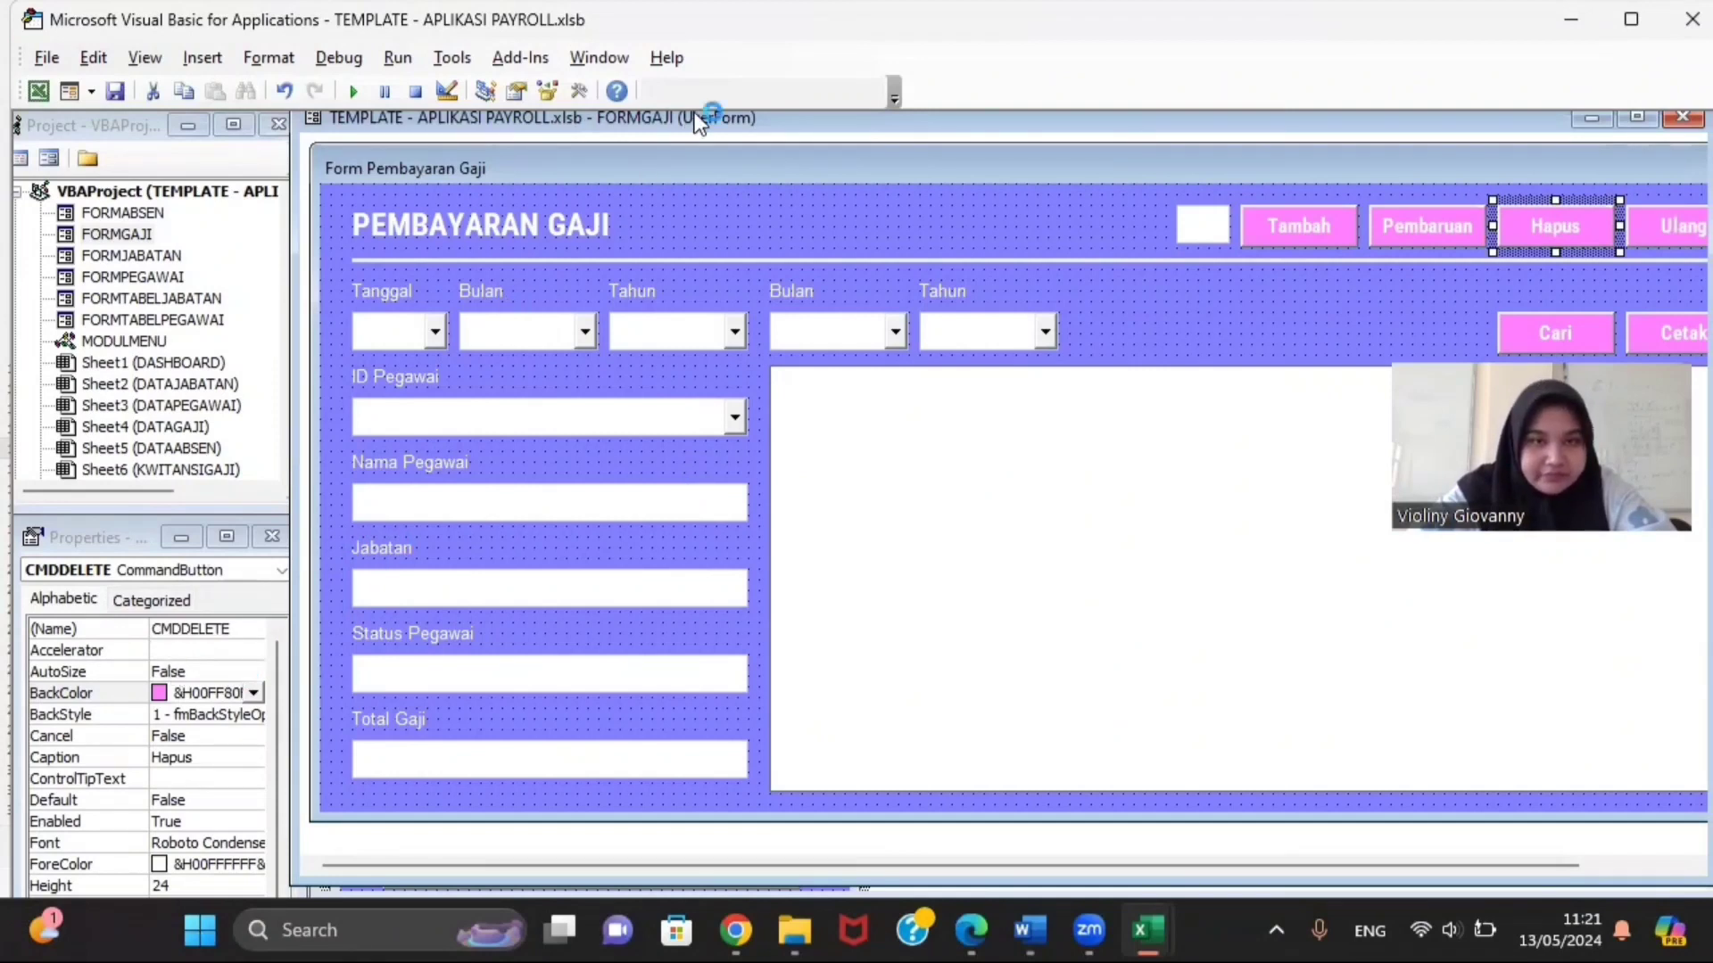
double_click(673, 121)
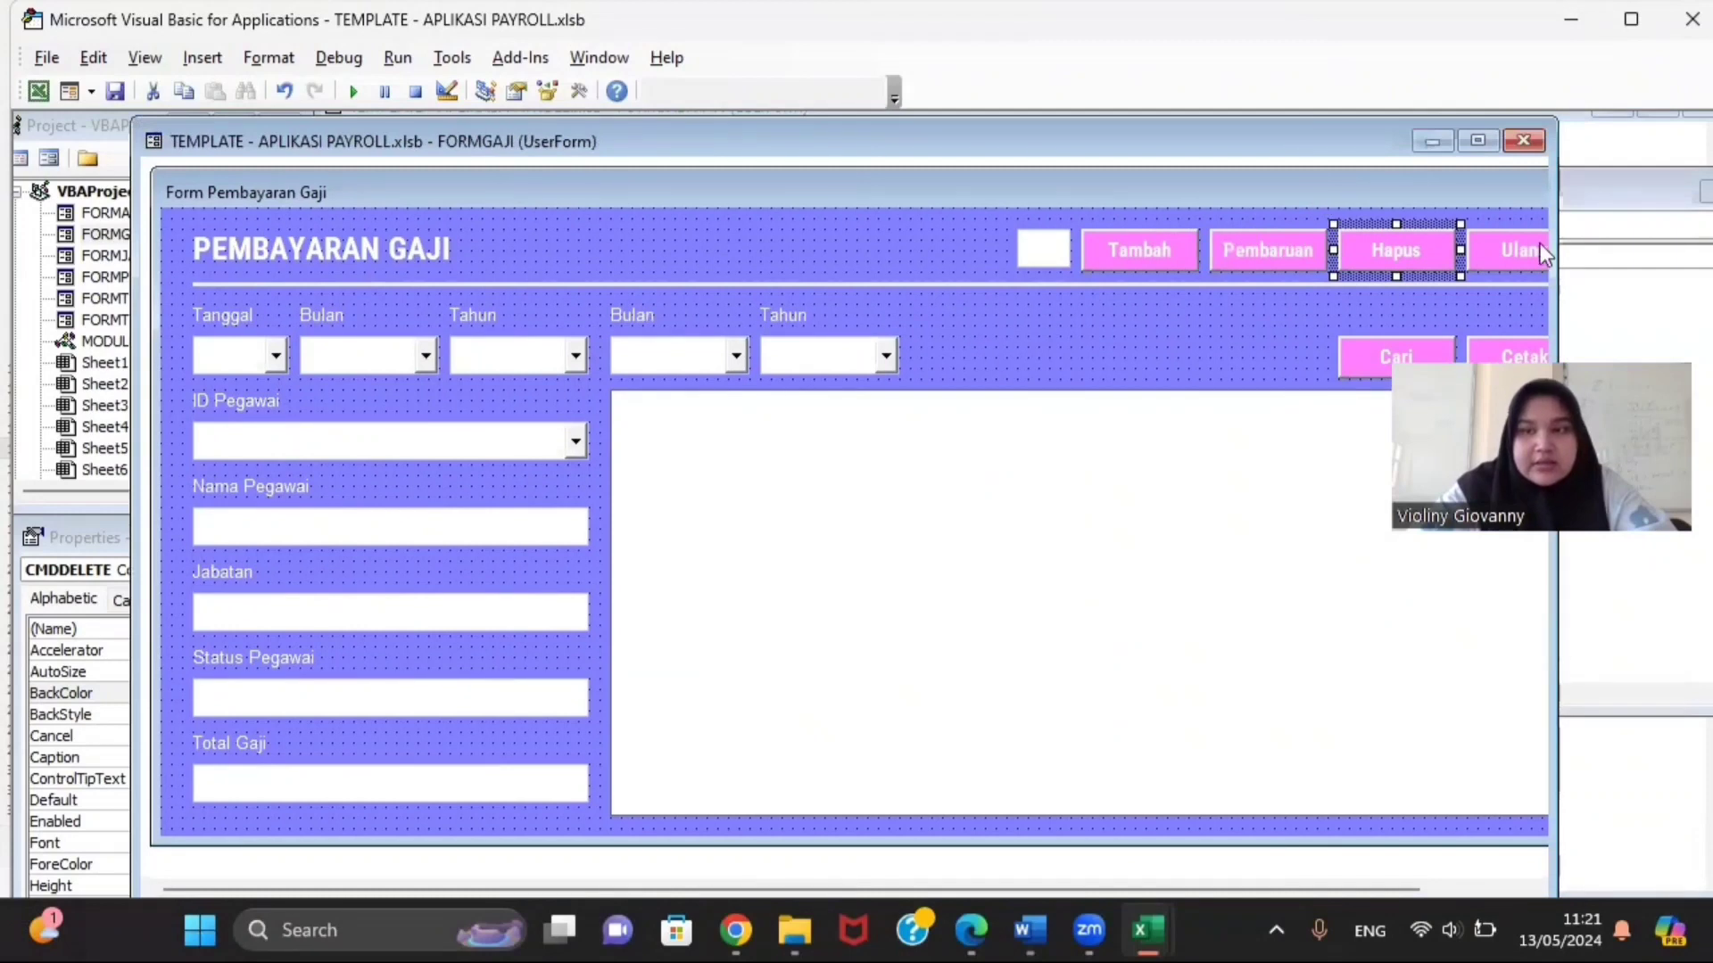
left_click_drag(1553, 250, 1643, 251)
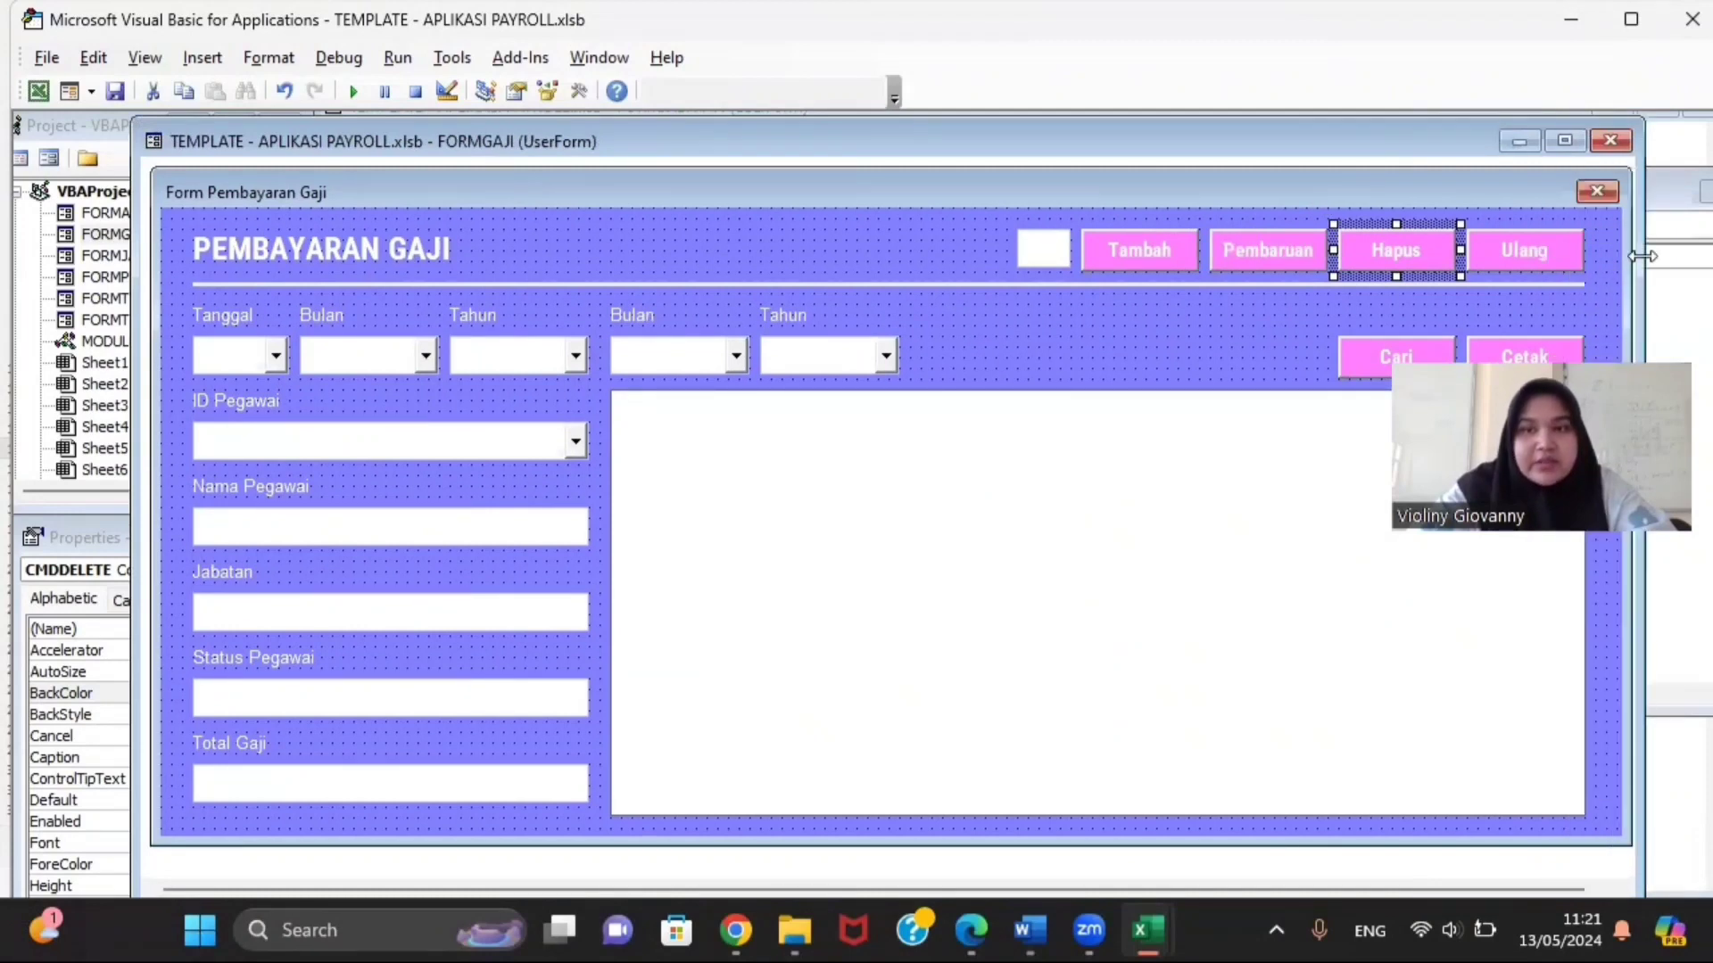
Step: Check the names of the Ulang, Cari and Cetak buttons and the ID Pegawai dropdown
left_click(1511, 244)
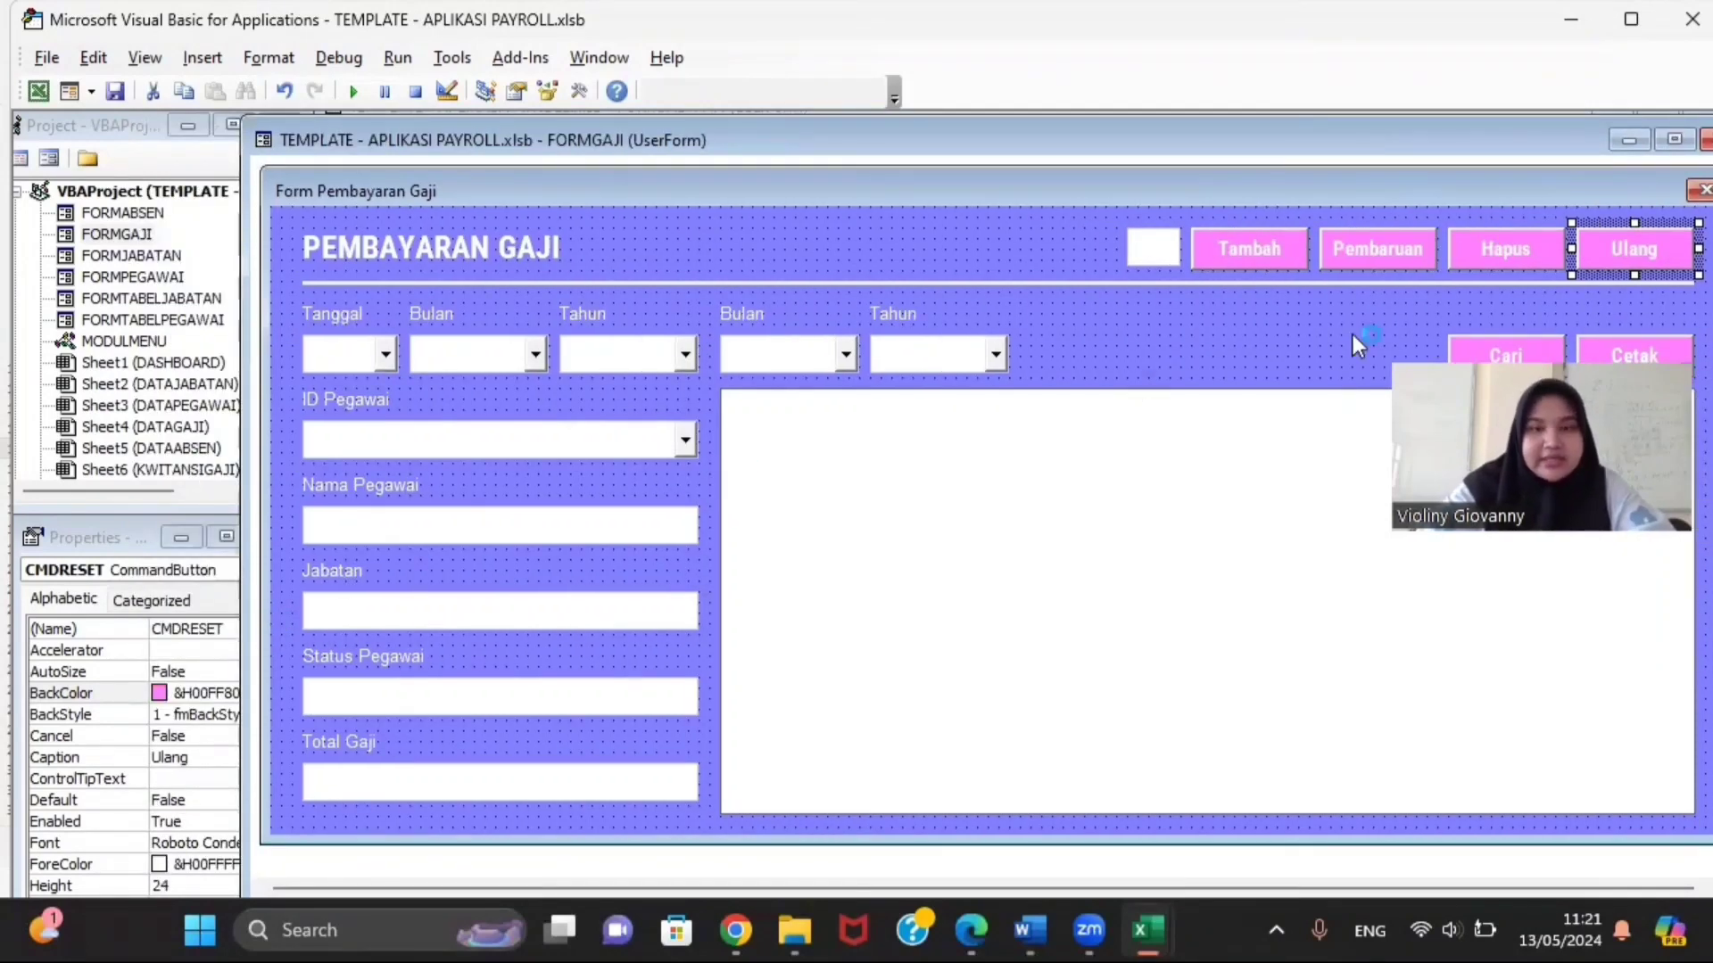
left_click(1506, 350)
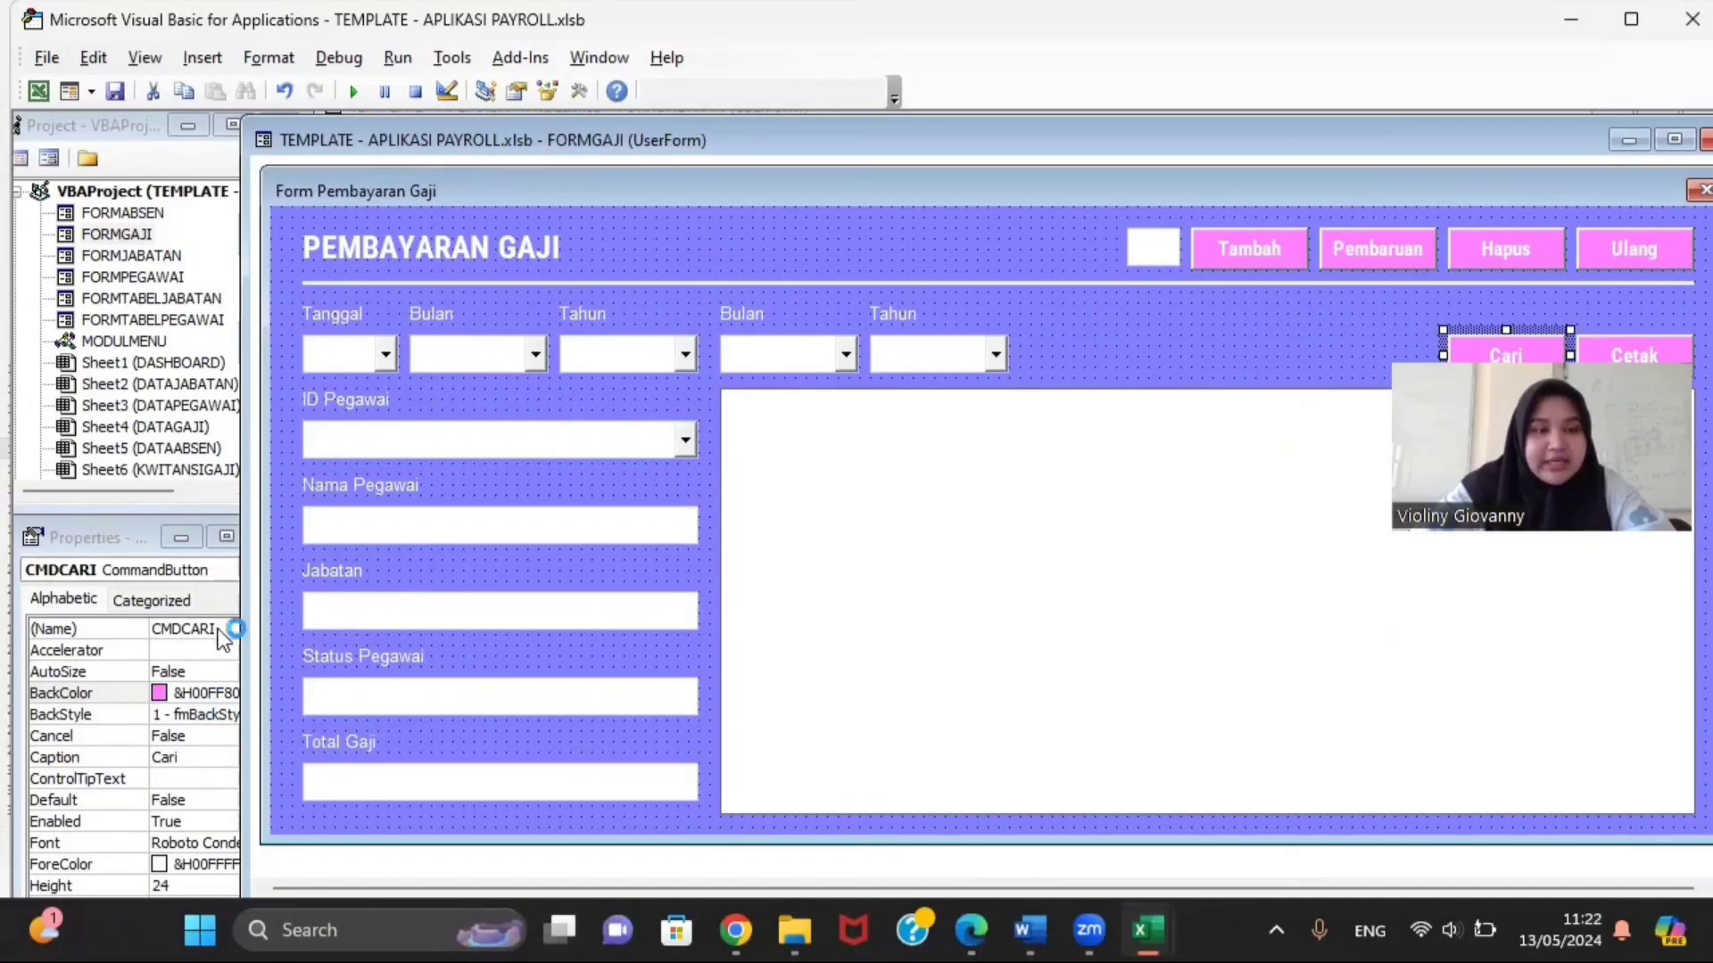
left_click(1624, 342)
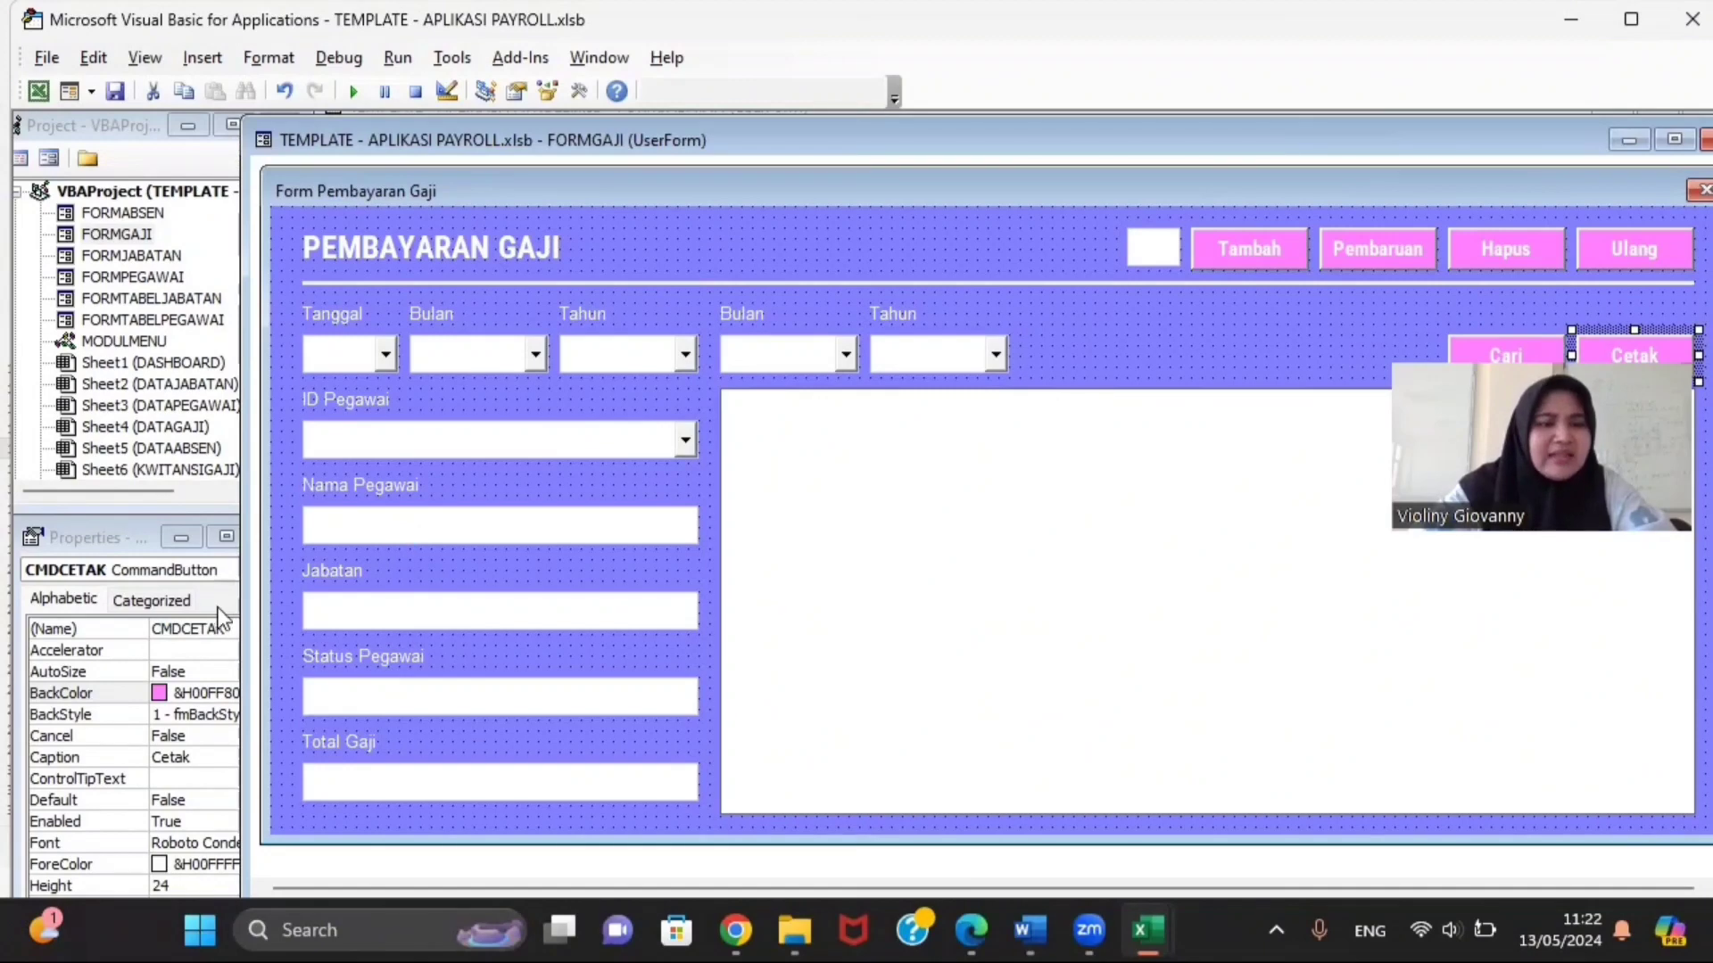
left_click(413, 444)
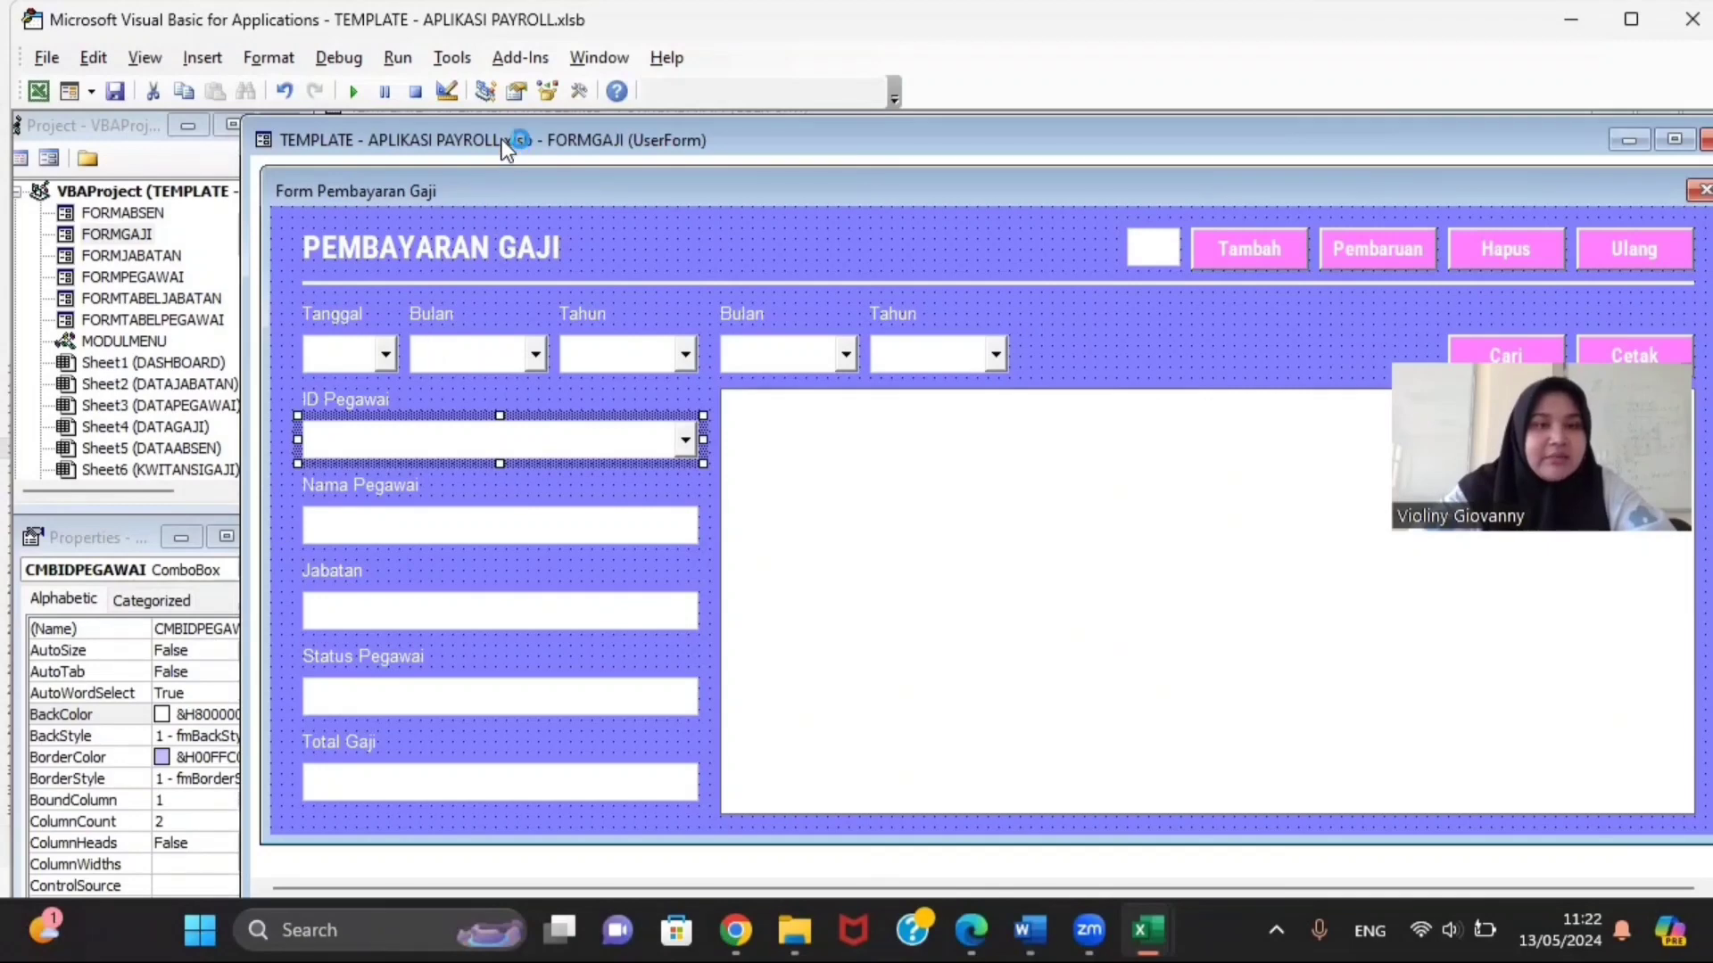
Step: Check the Nama Pegawai, Jabatan, Status Pegawai, Total Gaji (TXTTOTALGAJI) and data list names
left_click_drag(506, 147, 571, 153)
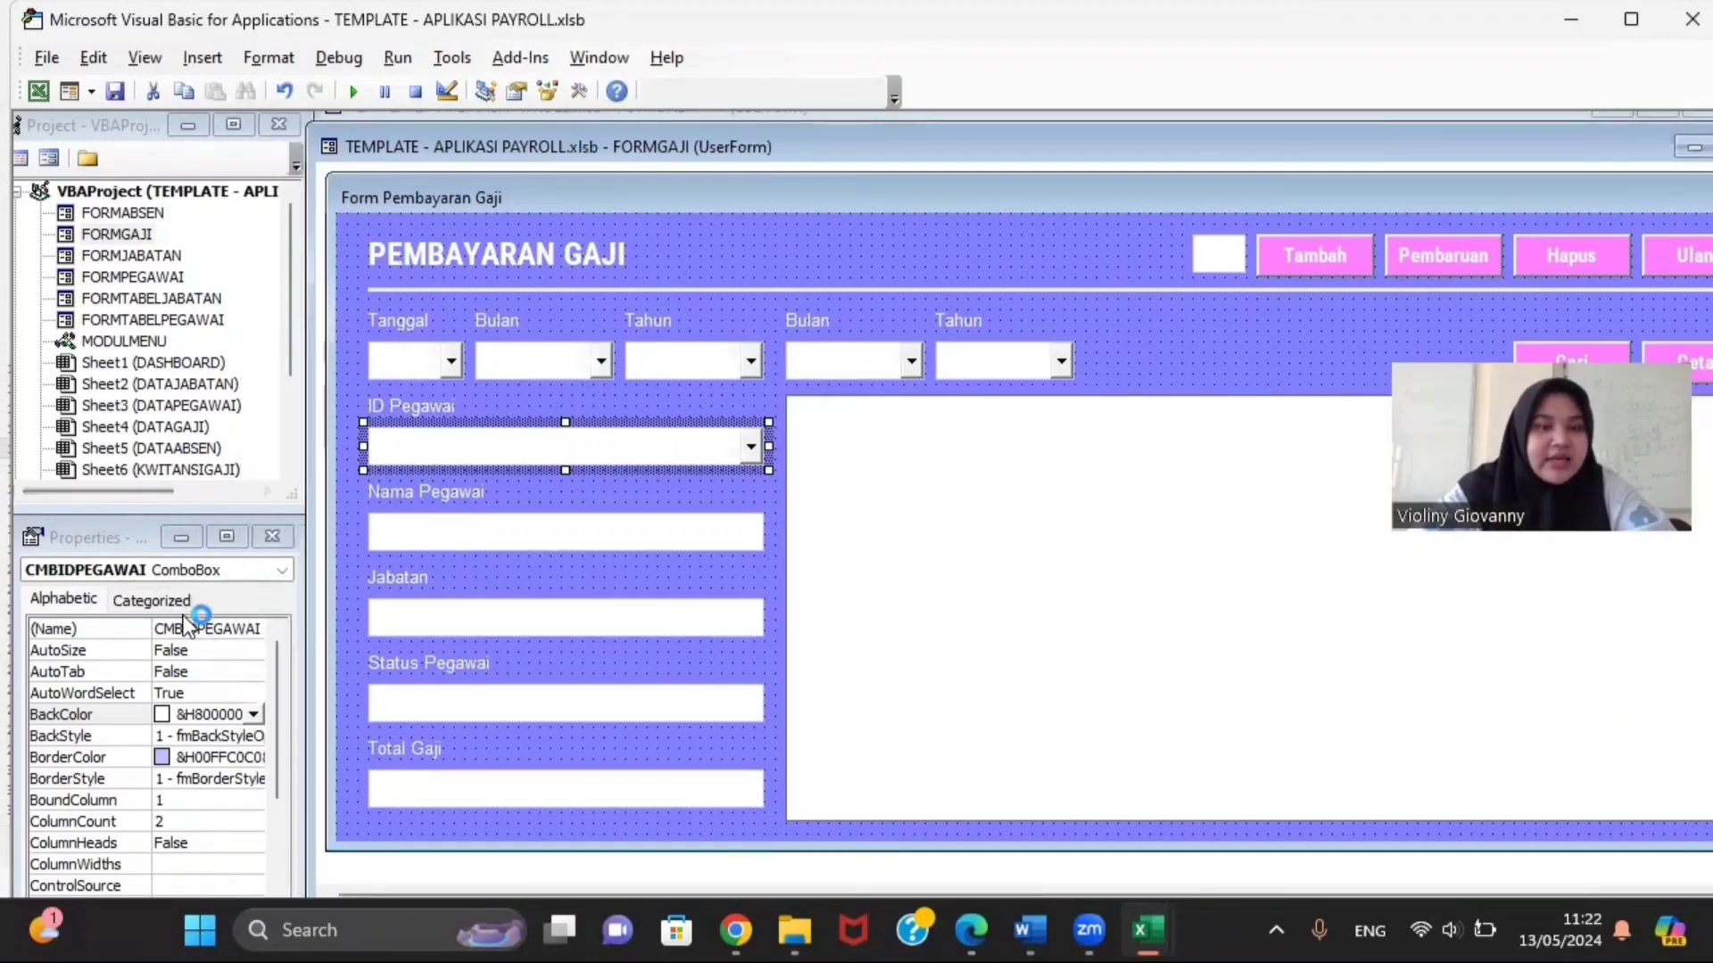
left_click(446, 538)
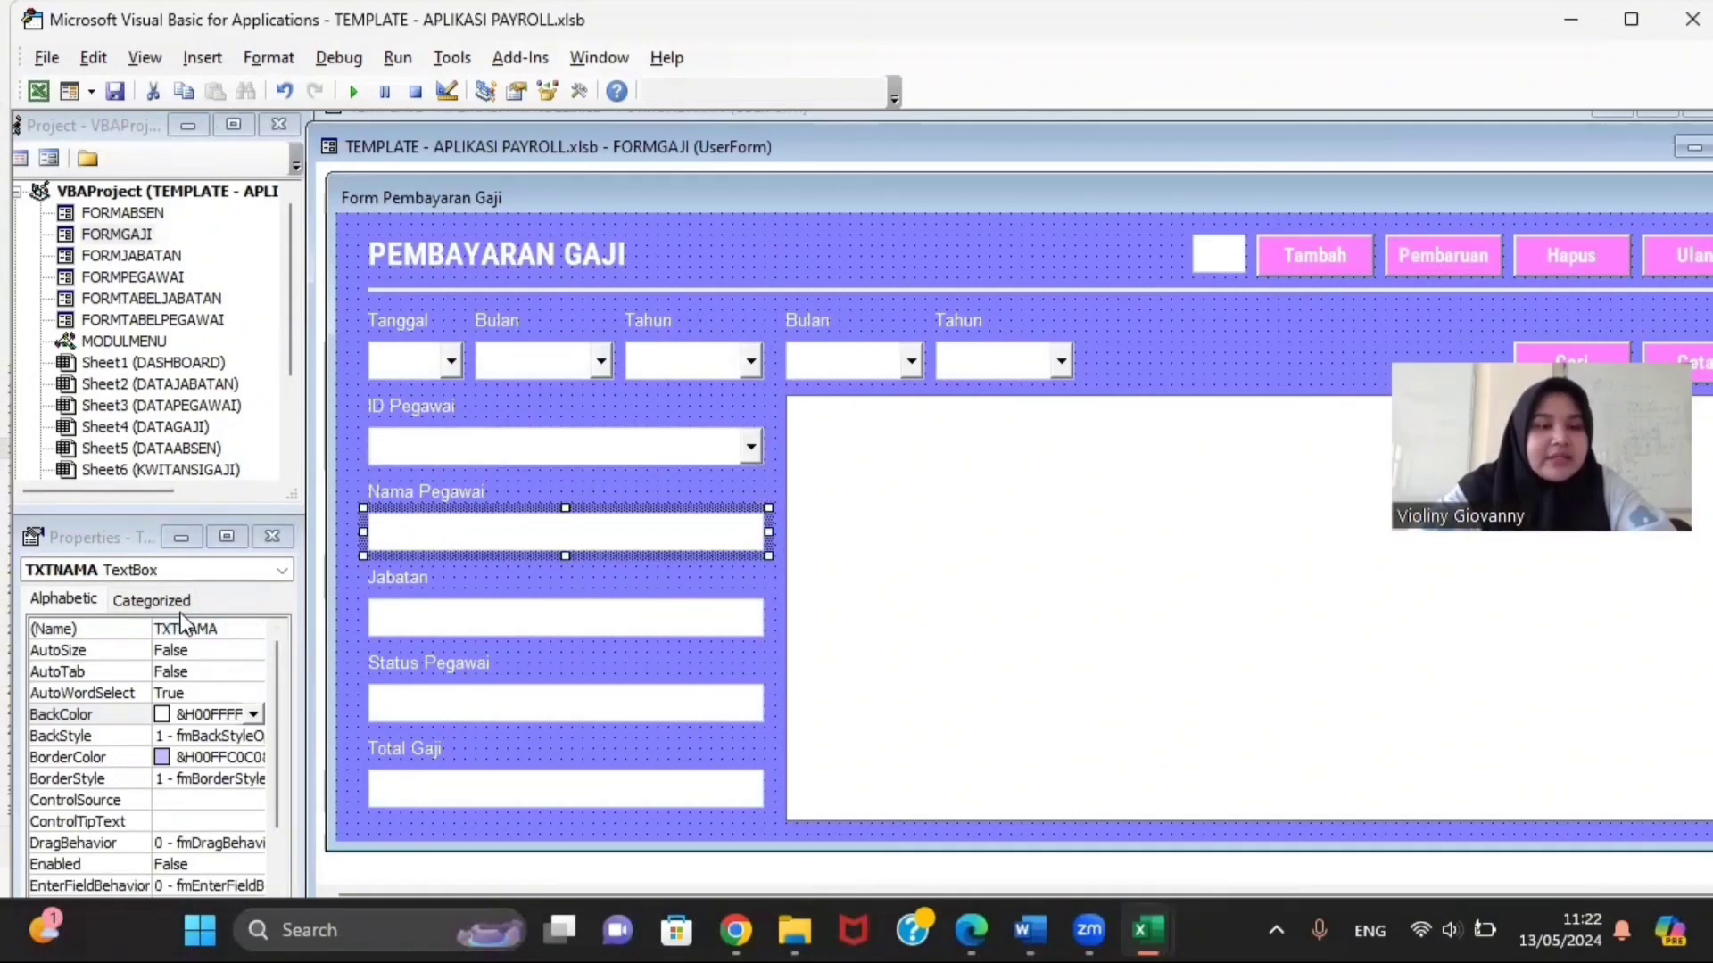
left_click(393, 614)
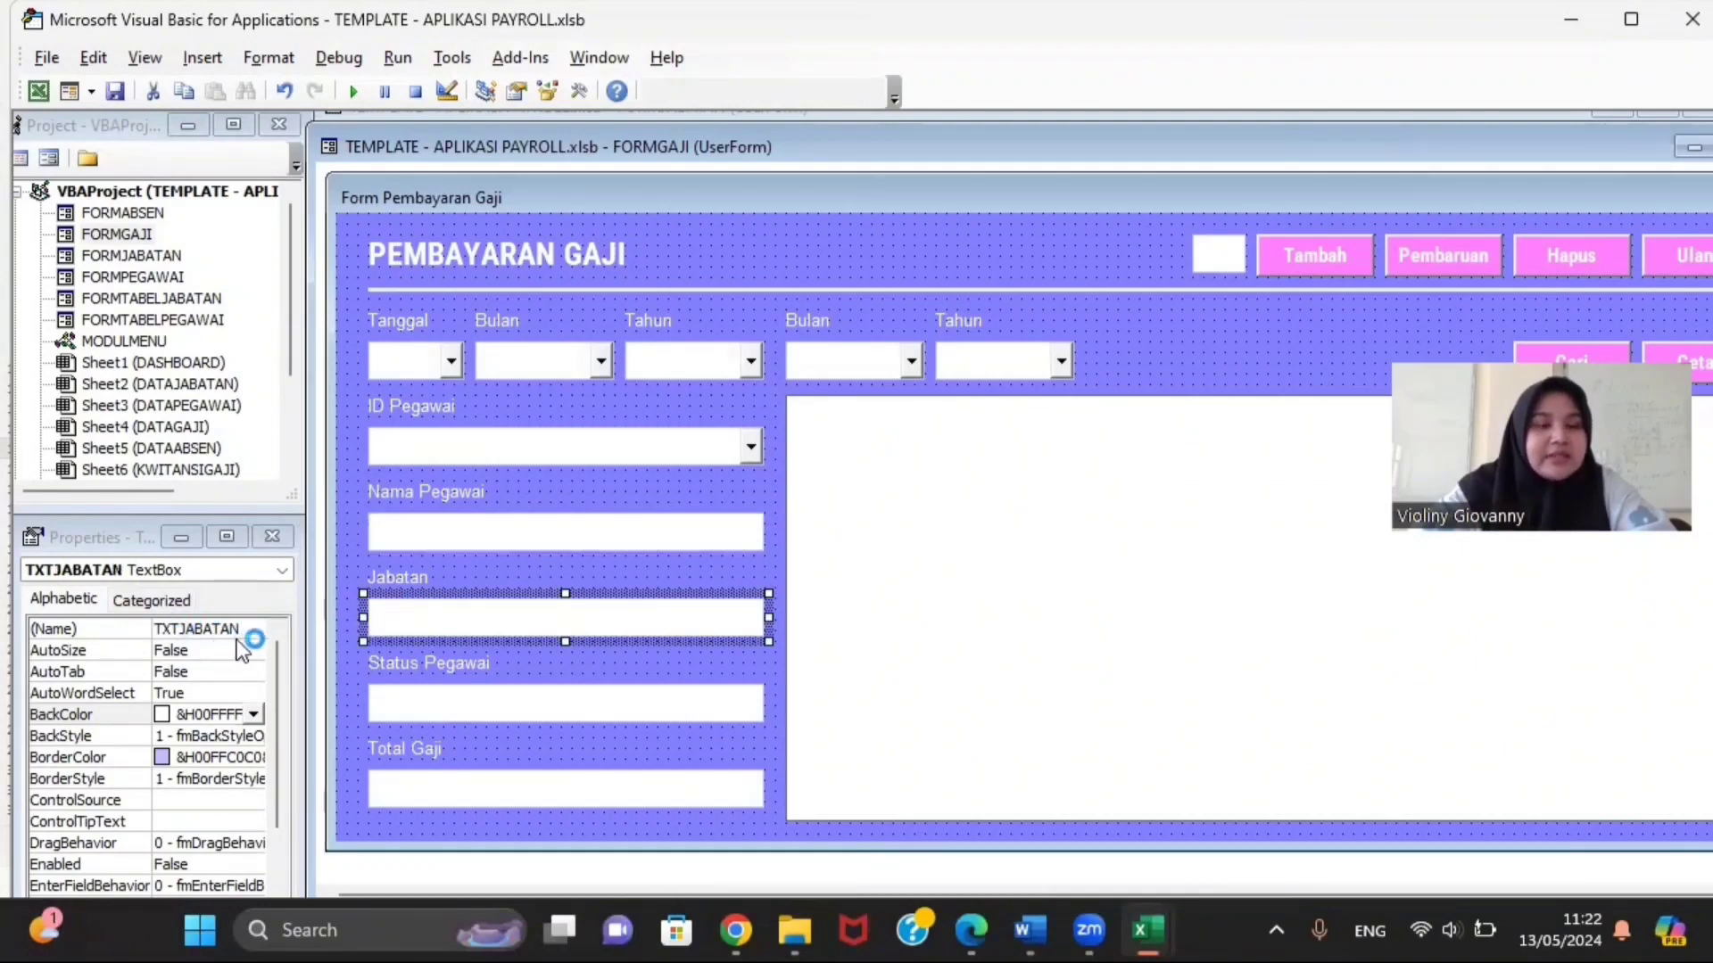
left_click(398, 718)
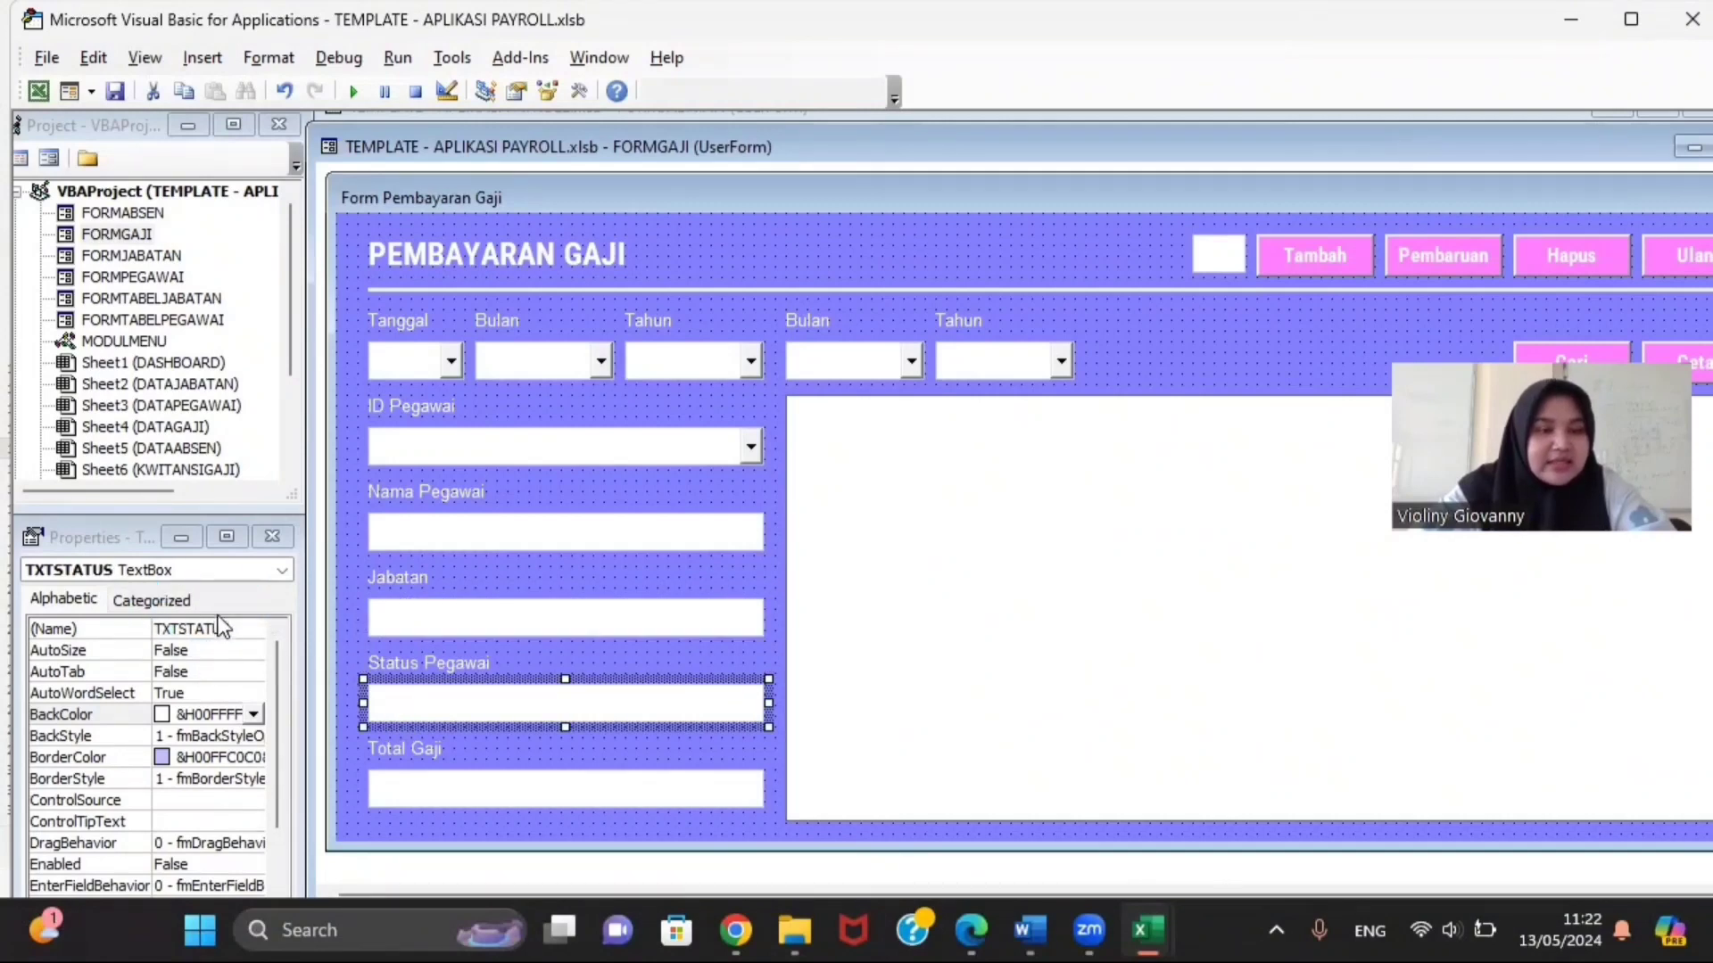
left_click(427, 797)
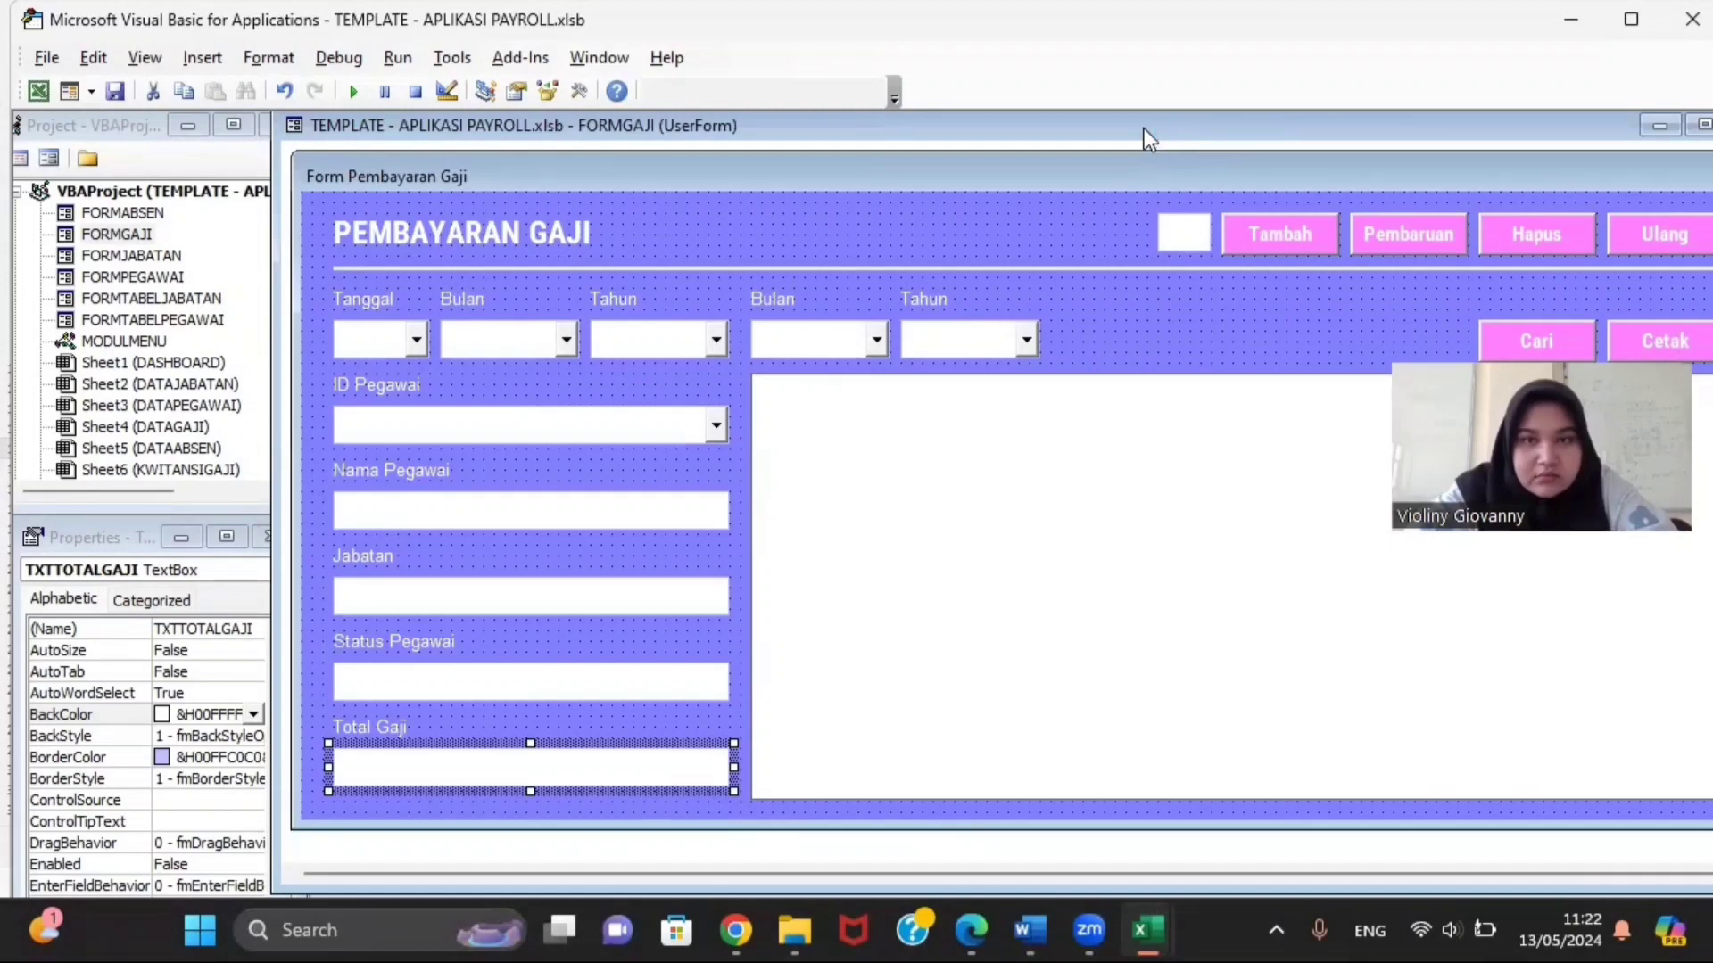
left_click_drag(1138, 130, 999, 127)
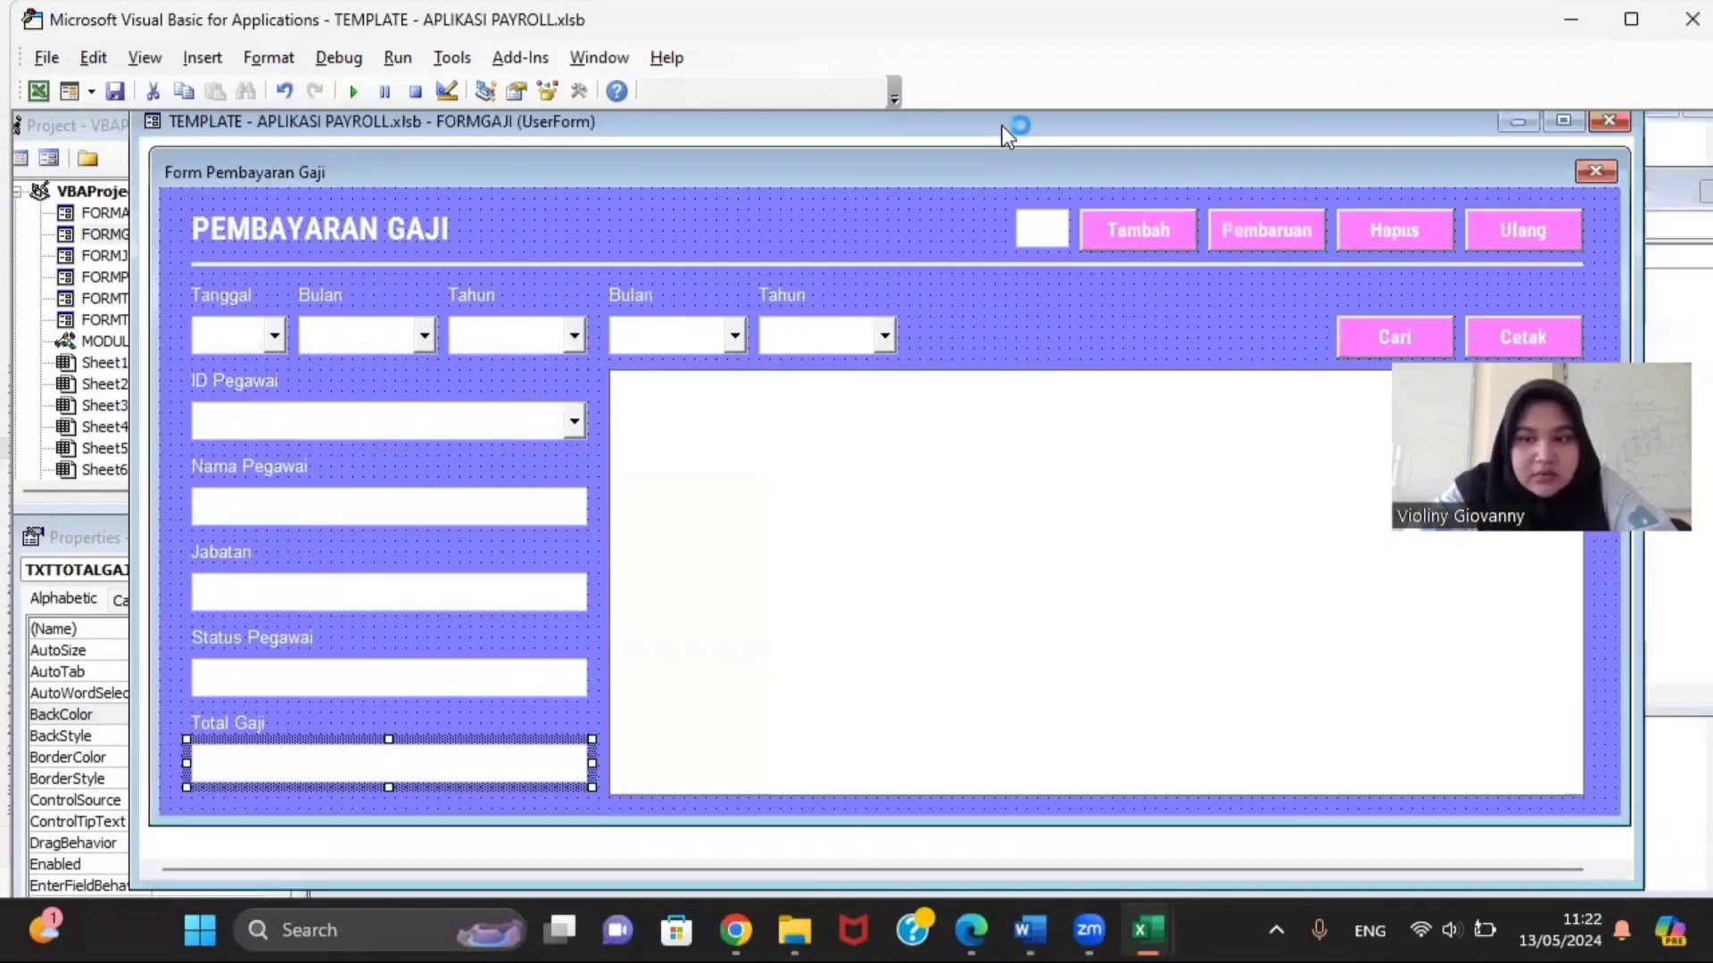
left_click(914, 522)
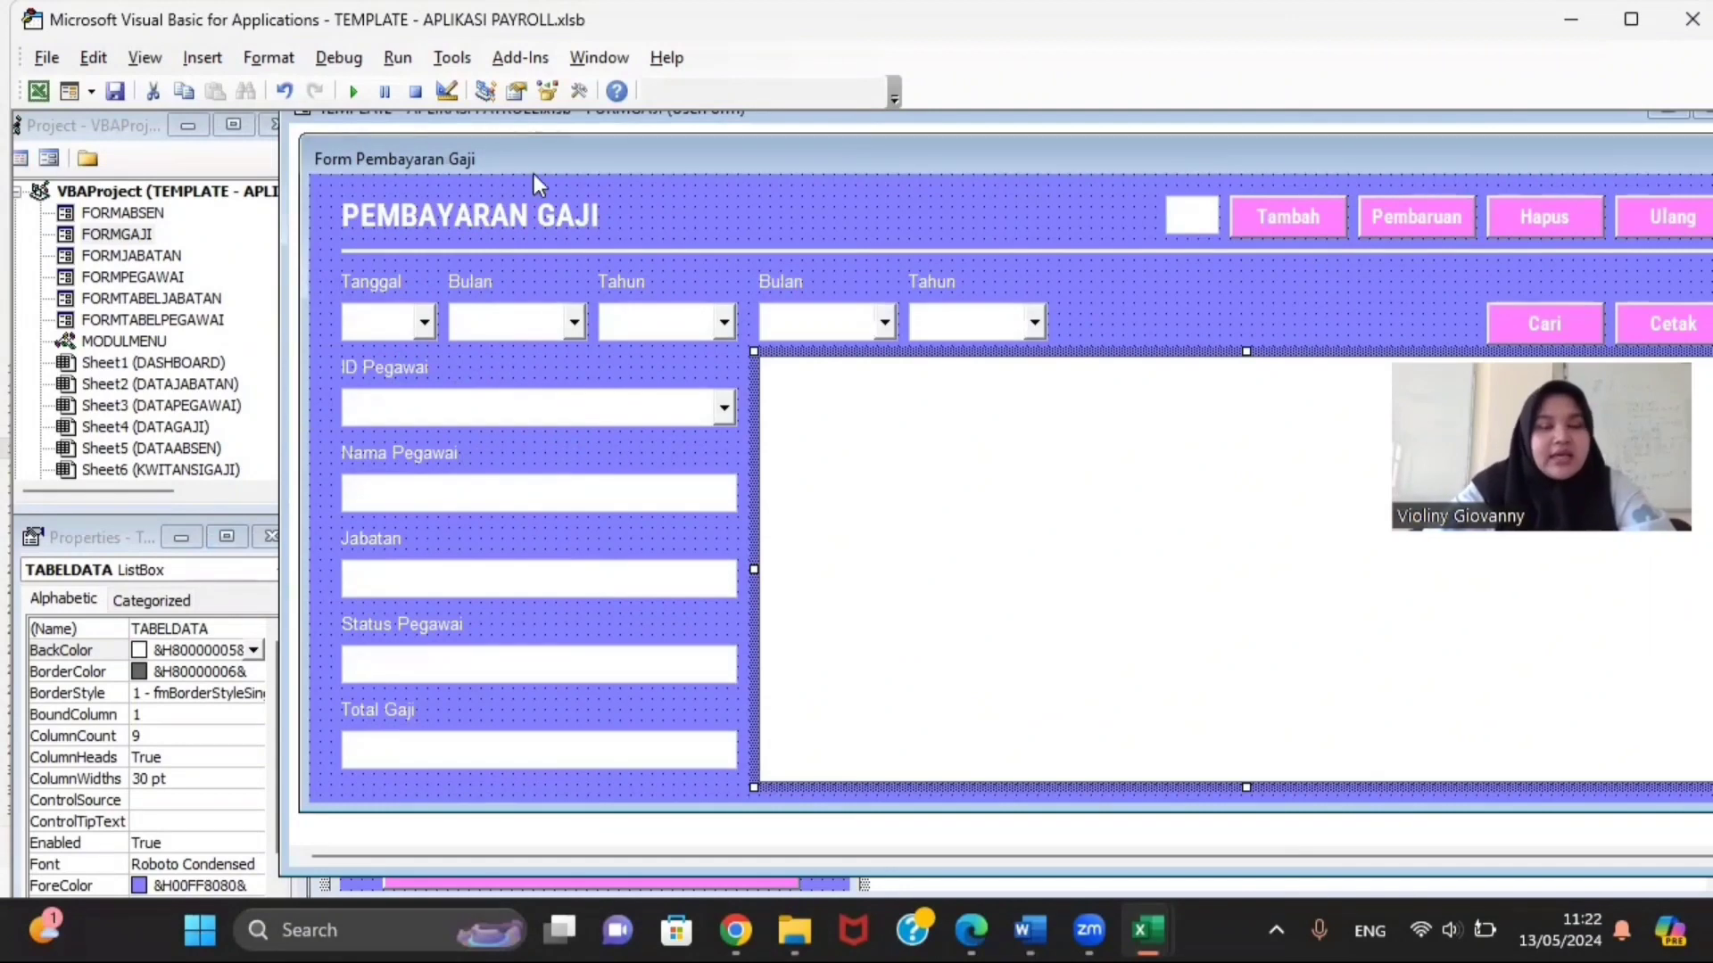
Step: Open the FORMGAJI code via View Code and bring up the TEMPLATE DAN CODING folder
right_click(123, 230)
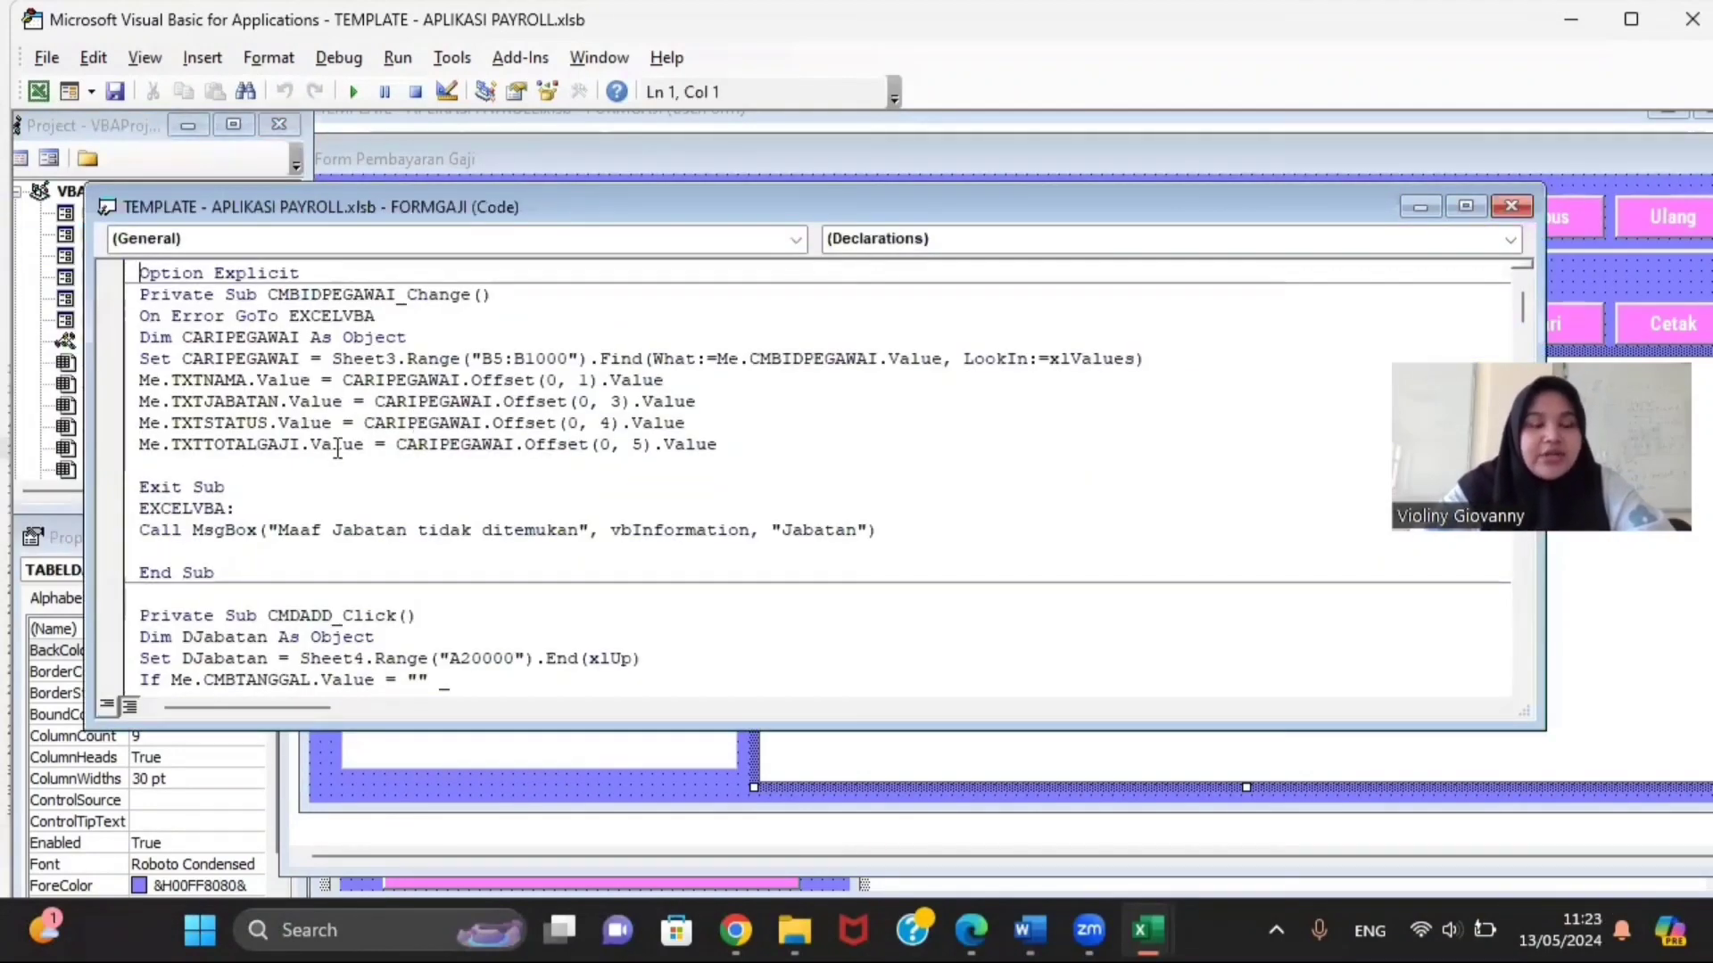
mouse_move(794, 930)
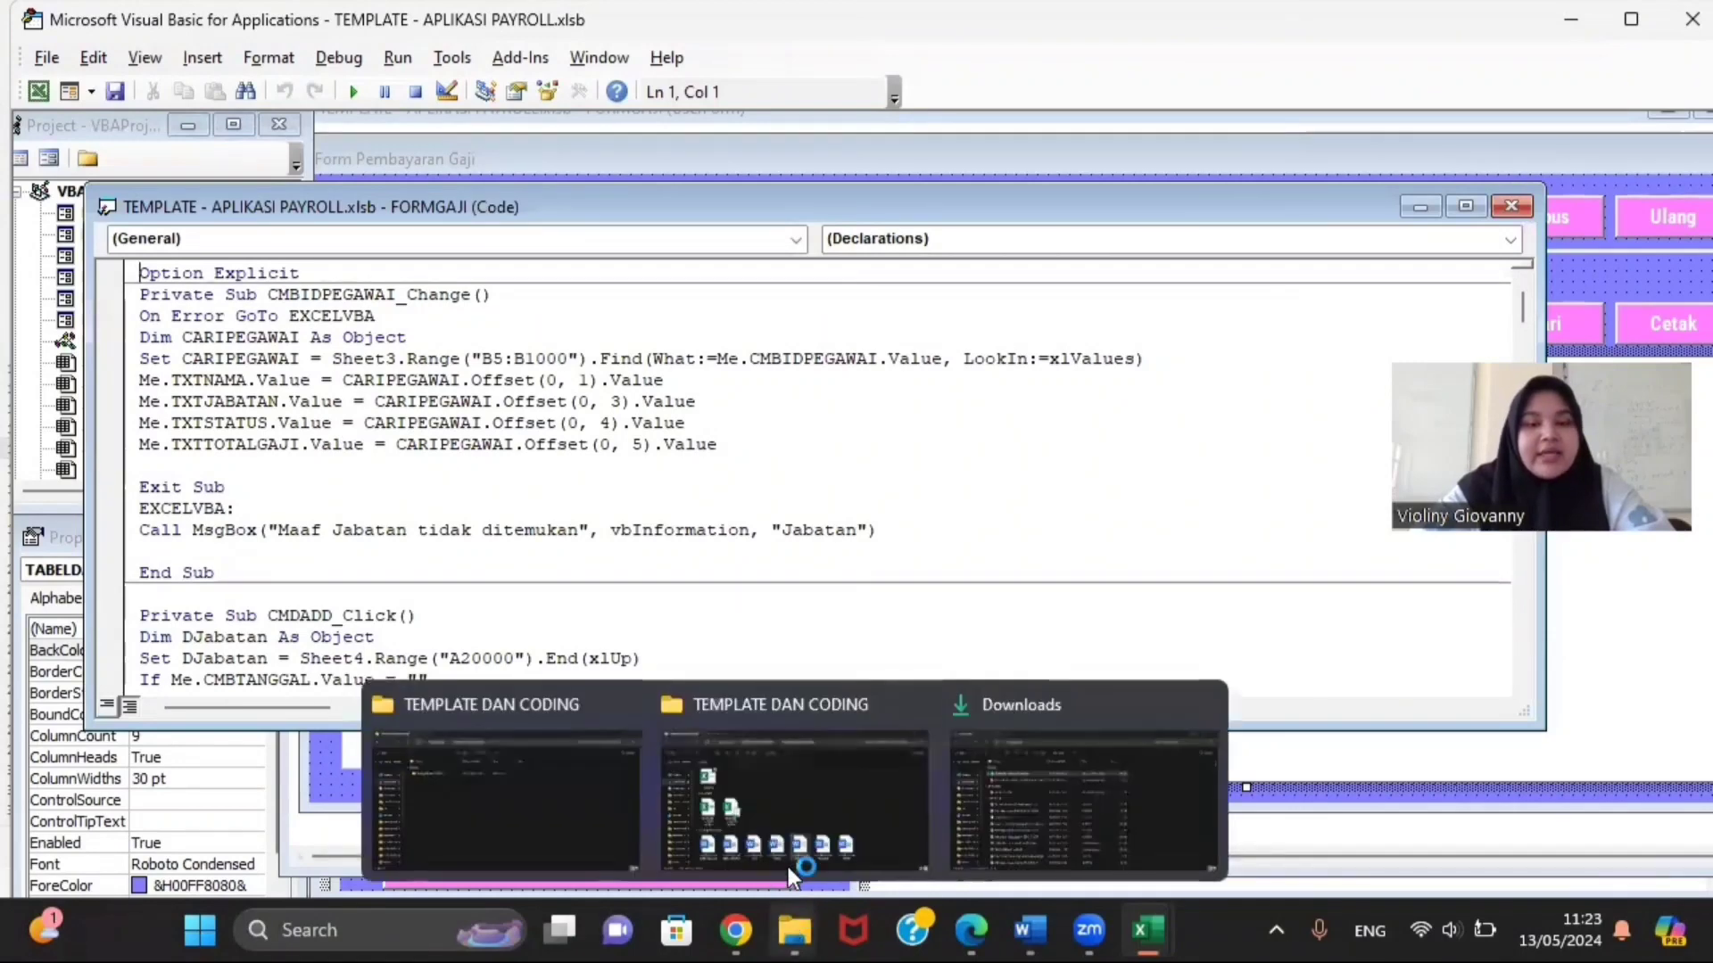
left_click(785, 844)
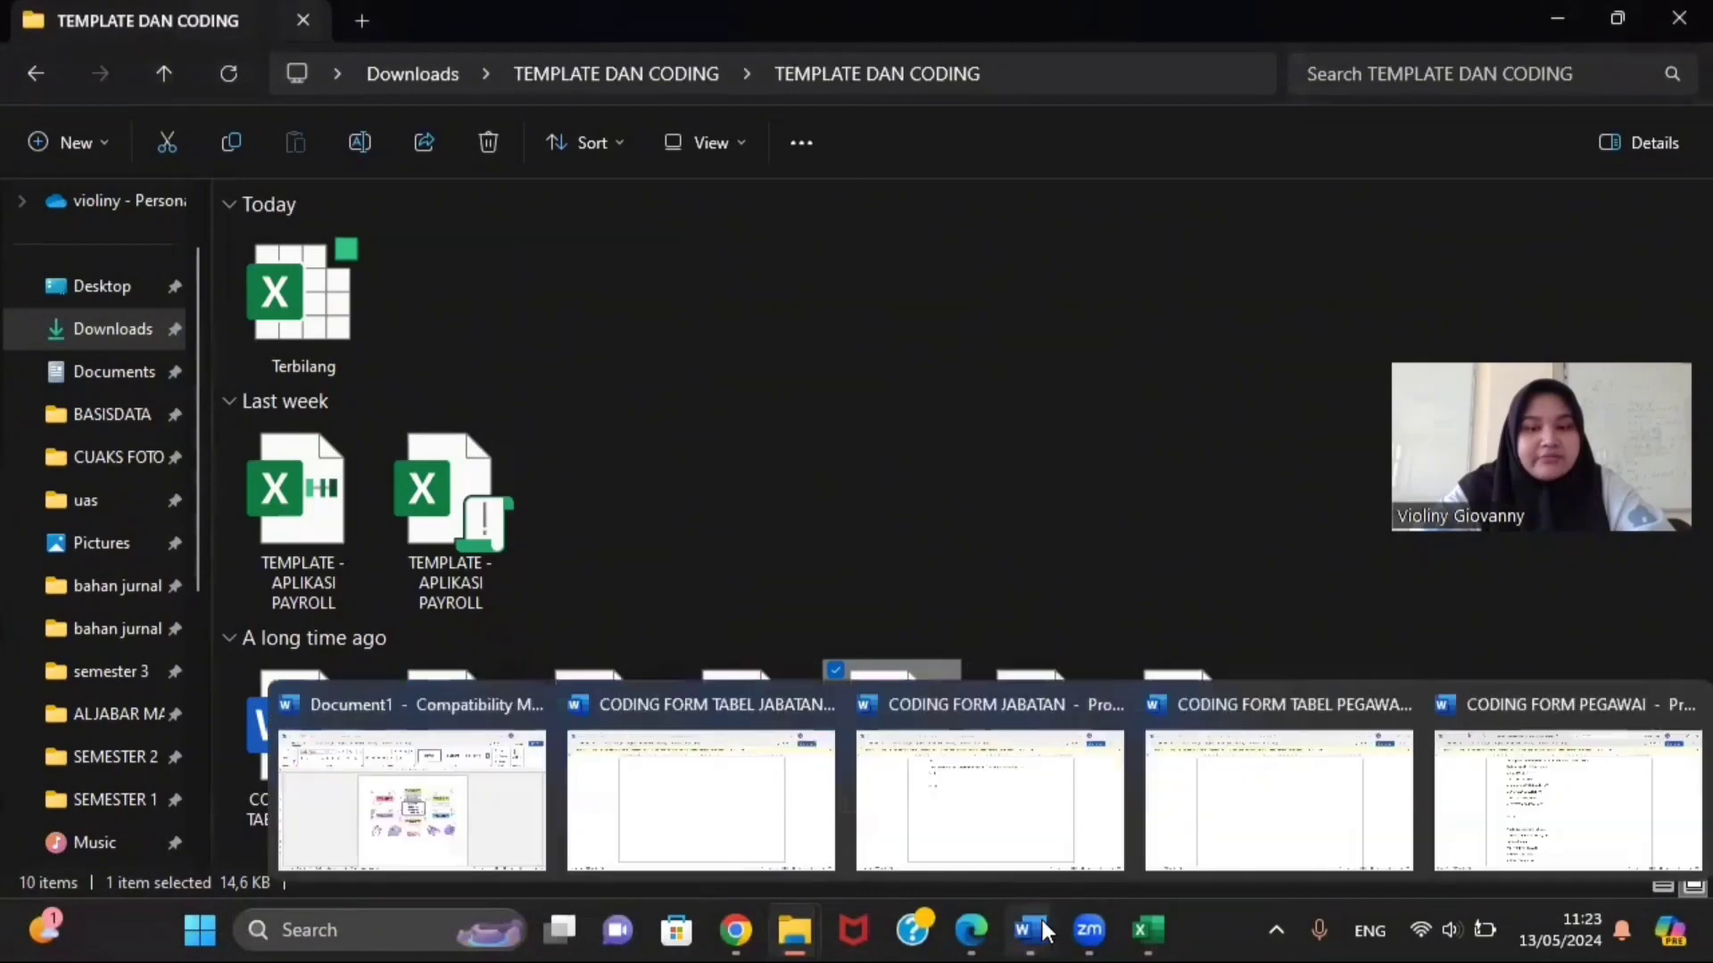
mouse_move(1148, 931)
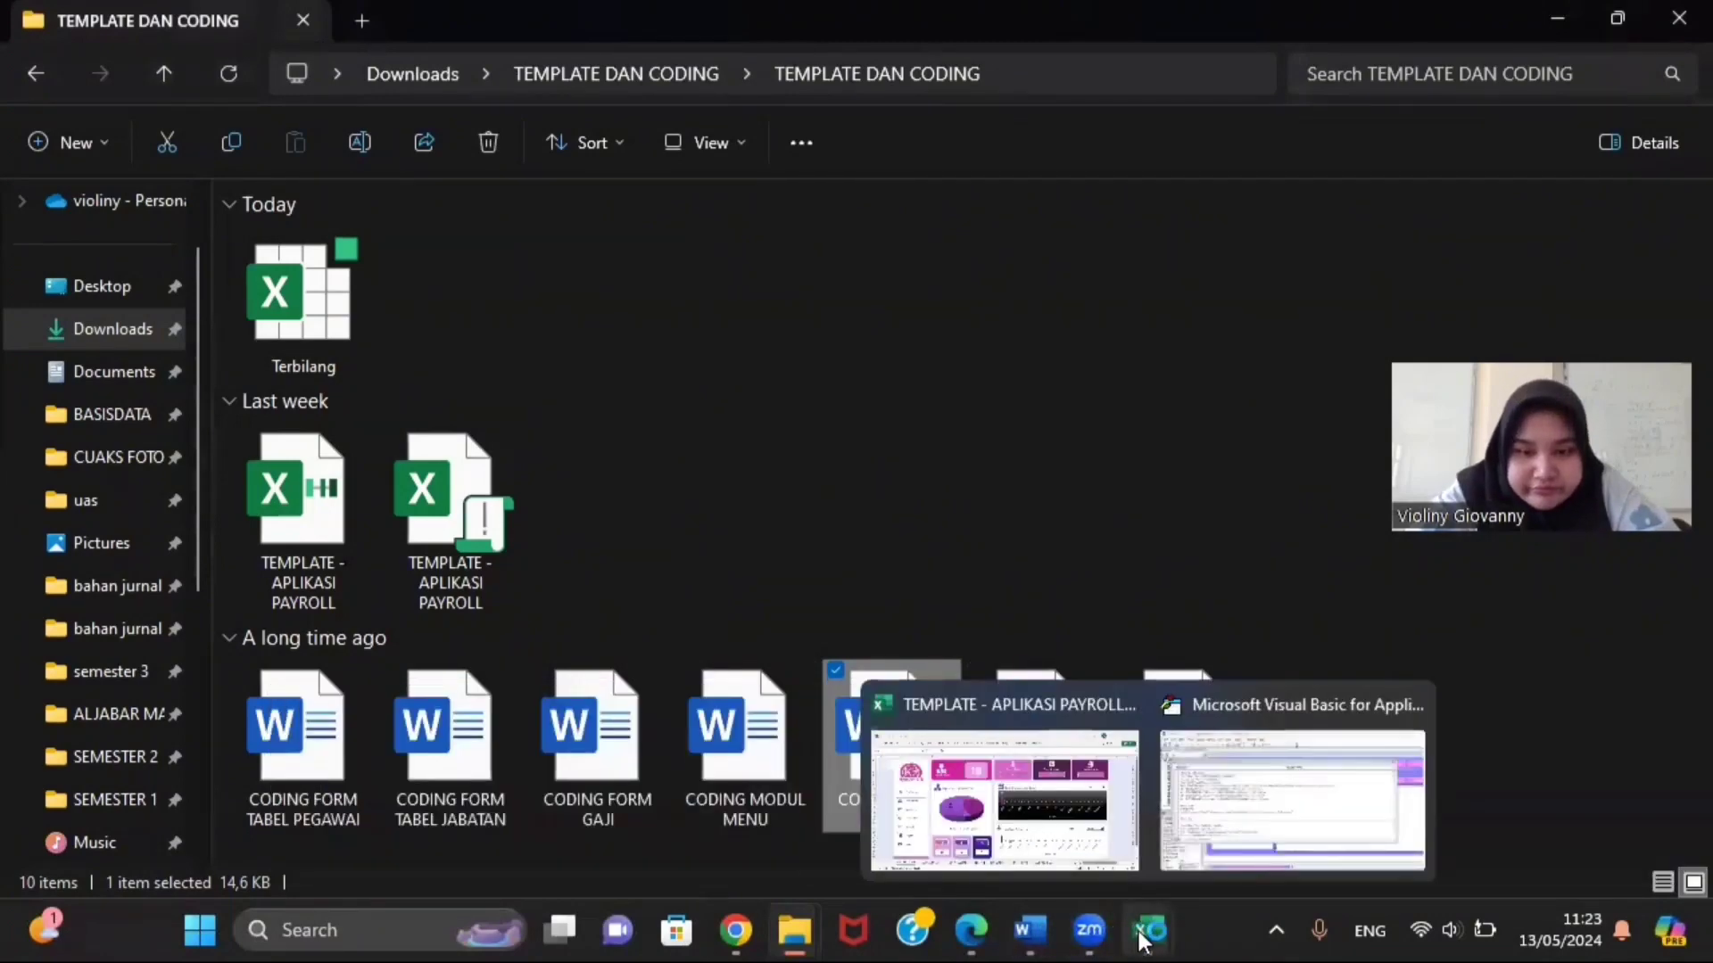
left_click(1206, 846)
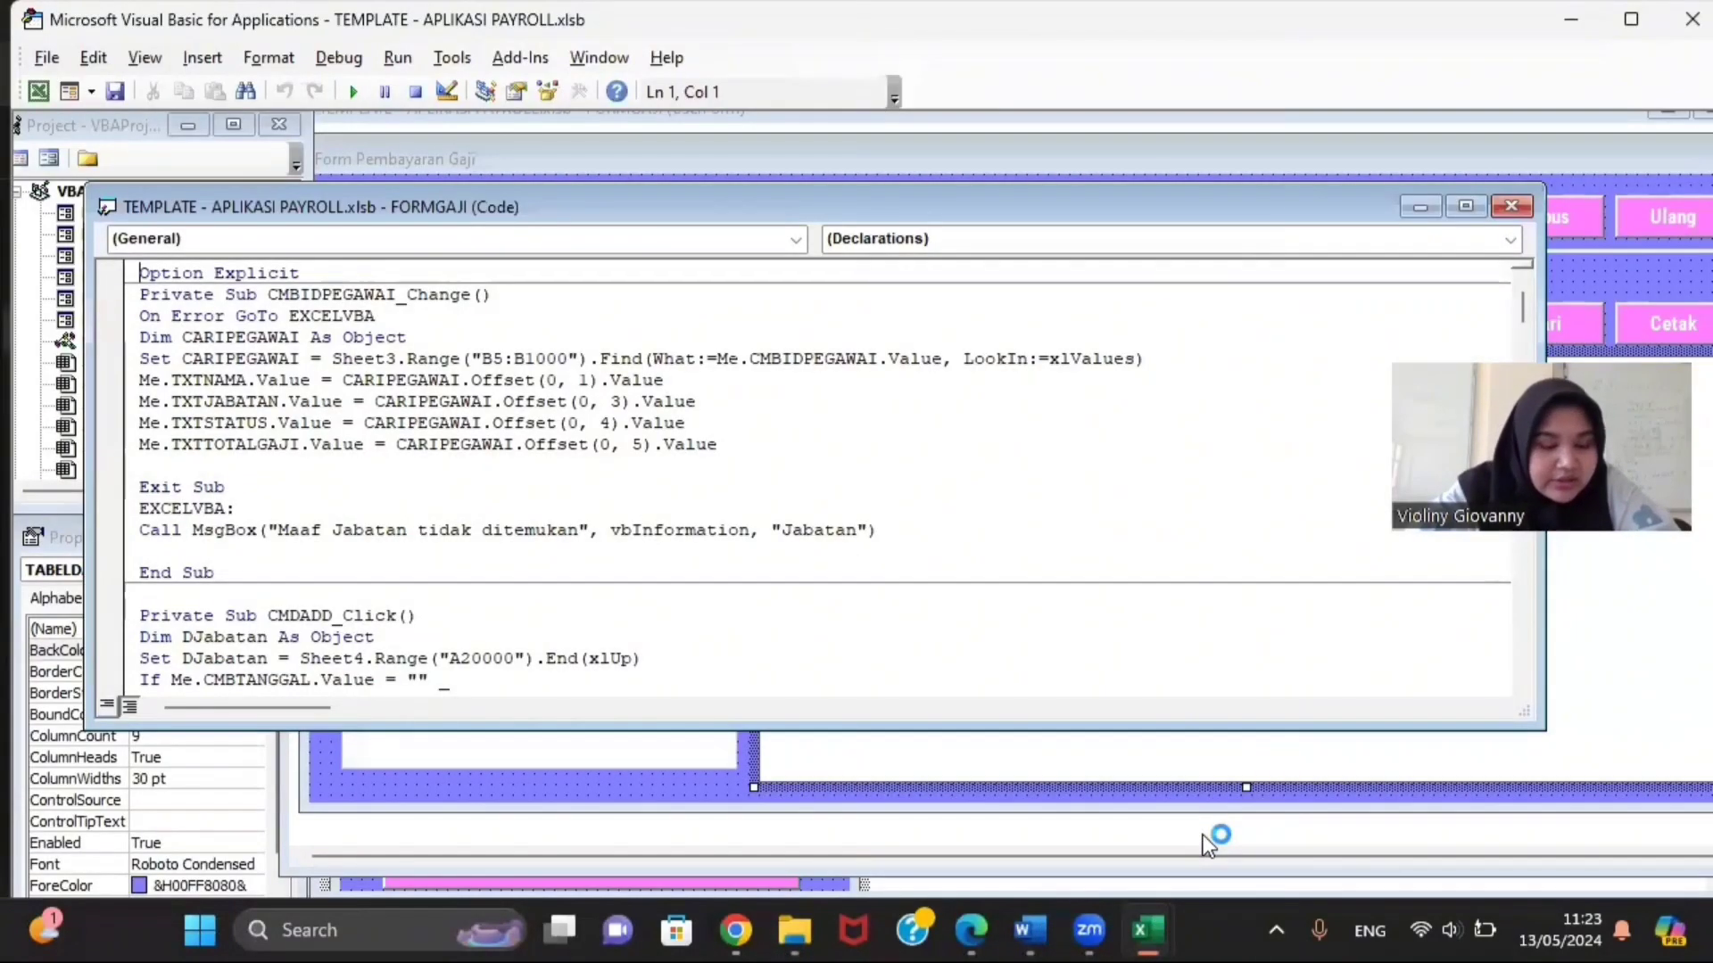
mouse_move(1148, 931)
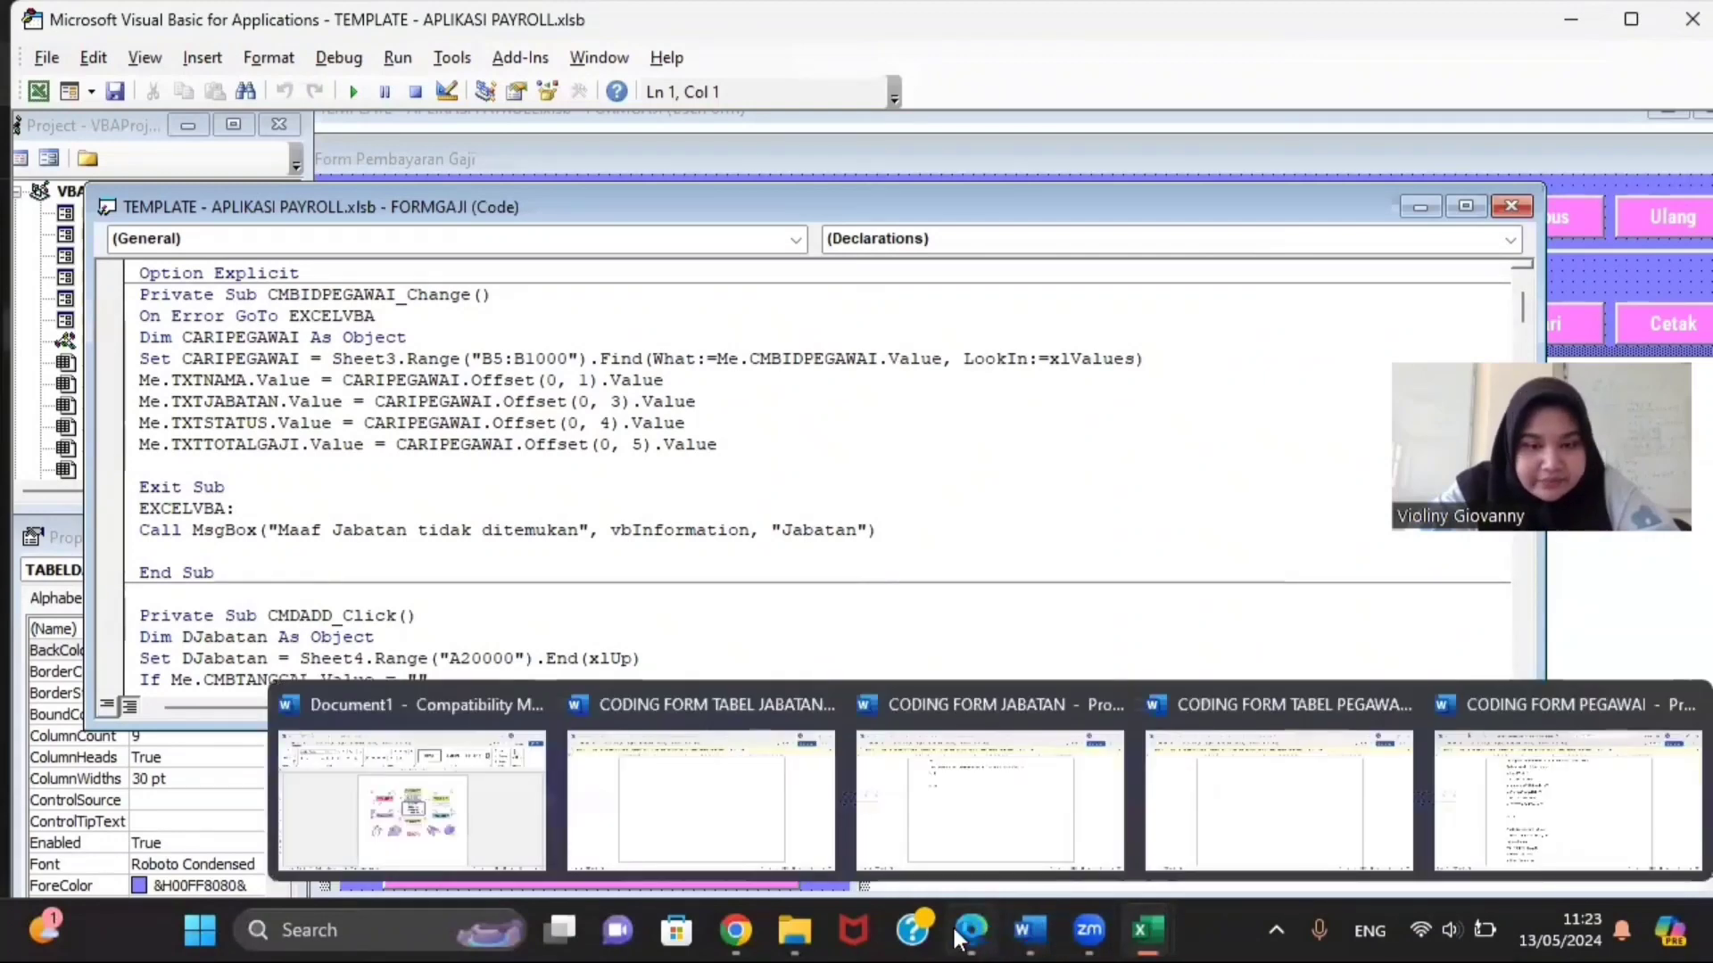
mouse_move(796, 930)
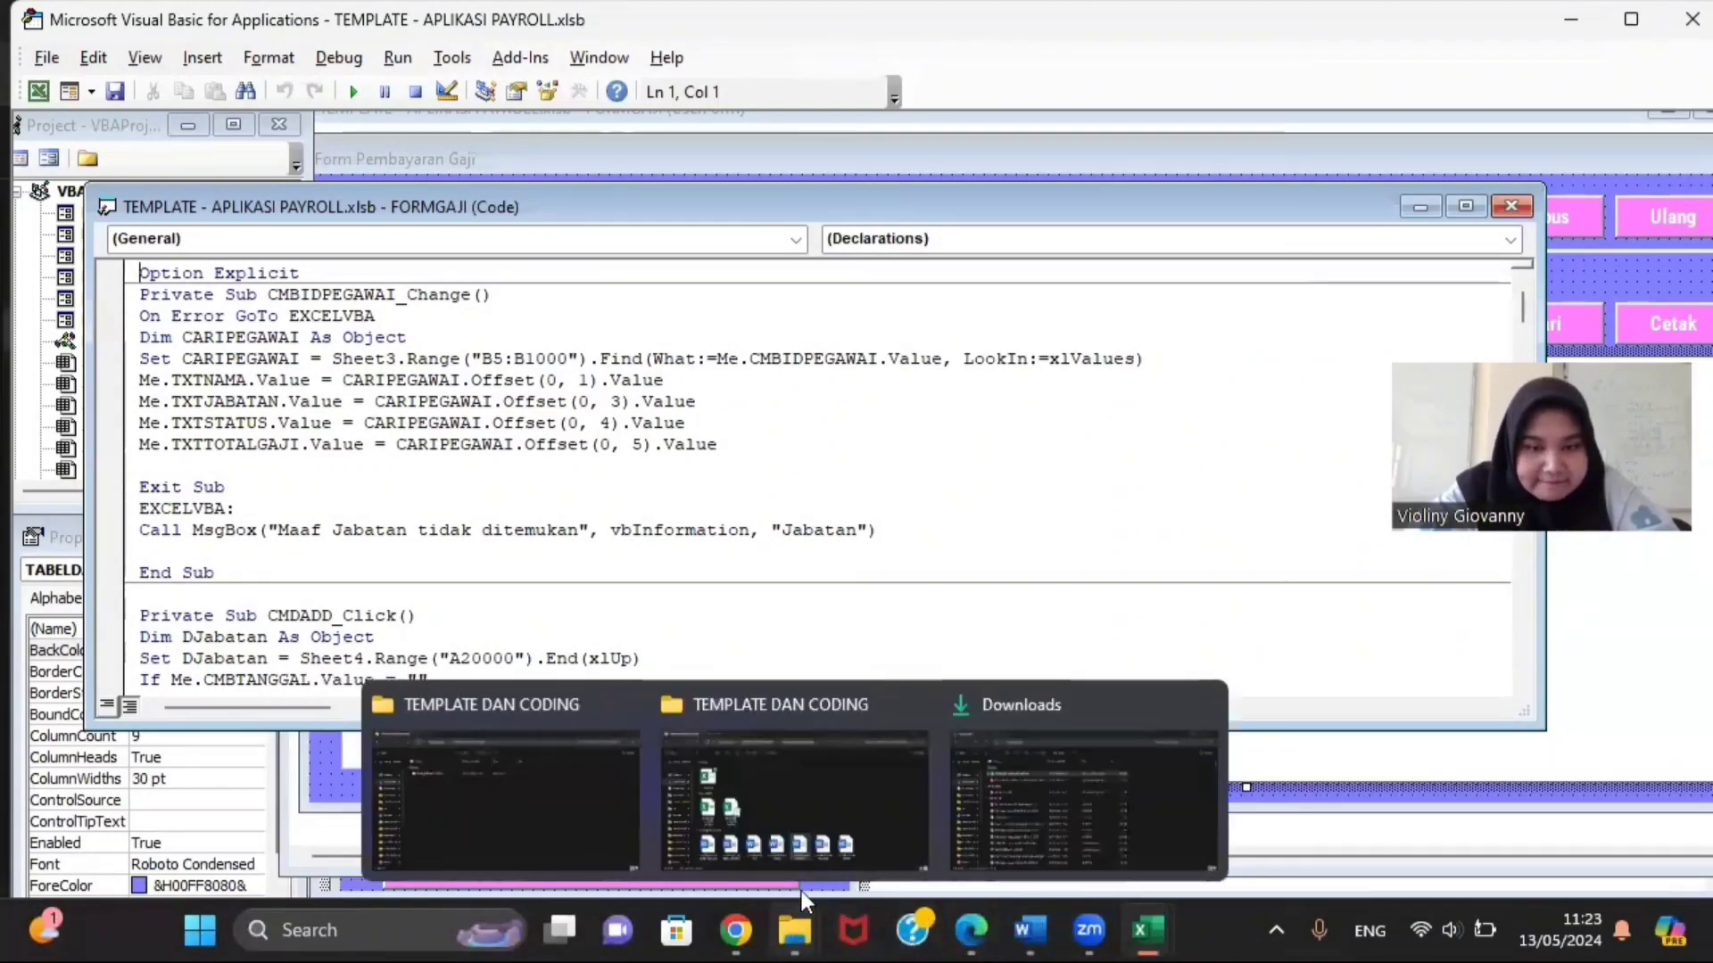
left_click(803, 798)
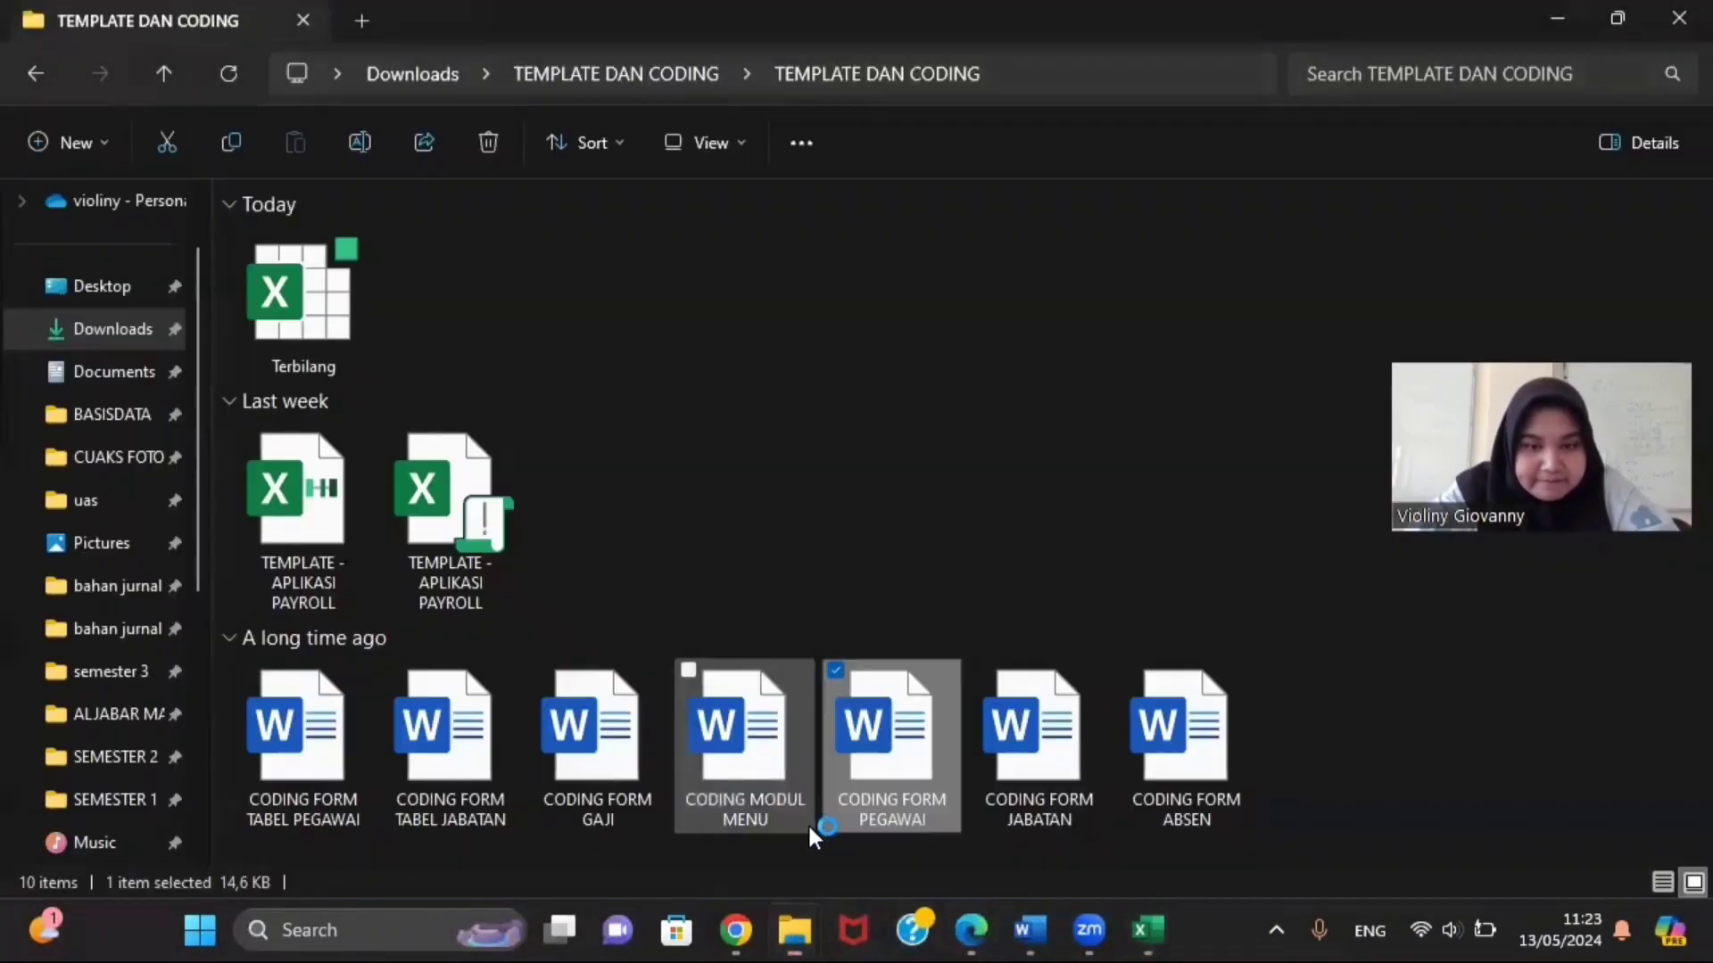
Step: Open and scroll CODING FORM GAJI in Word, then return to the FORMGAJI code
left_click(619, 765)
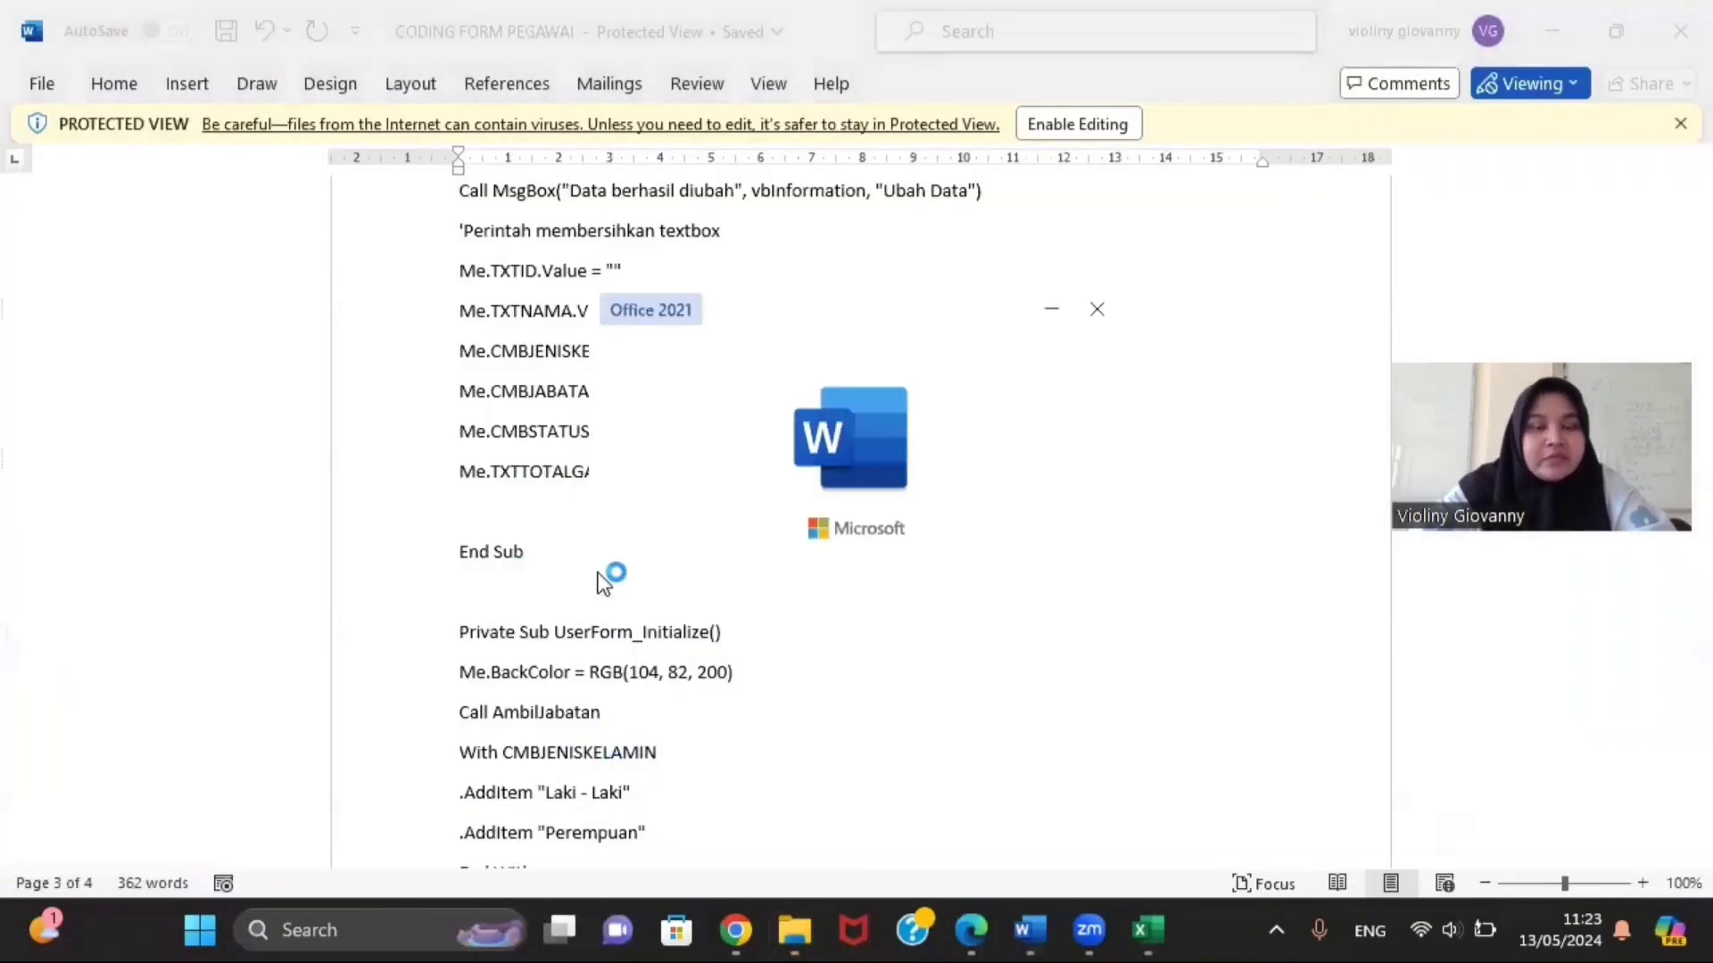
scroll(655, 439, "down", 15)
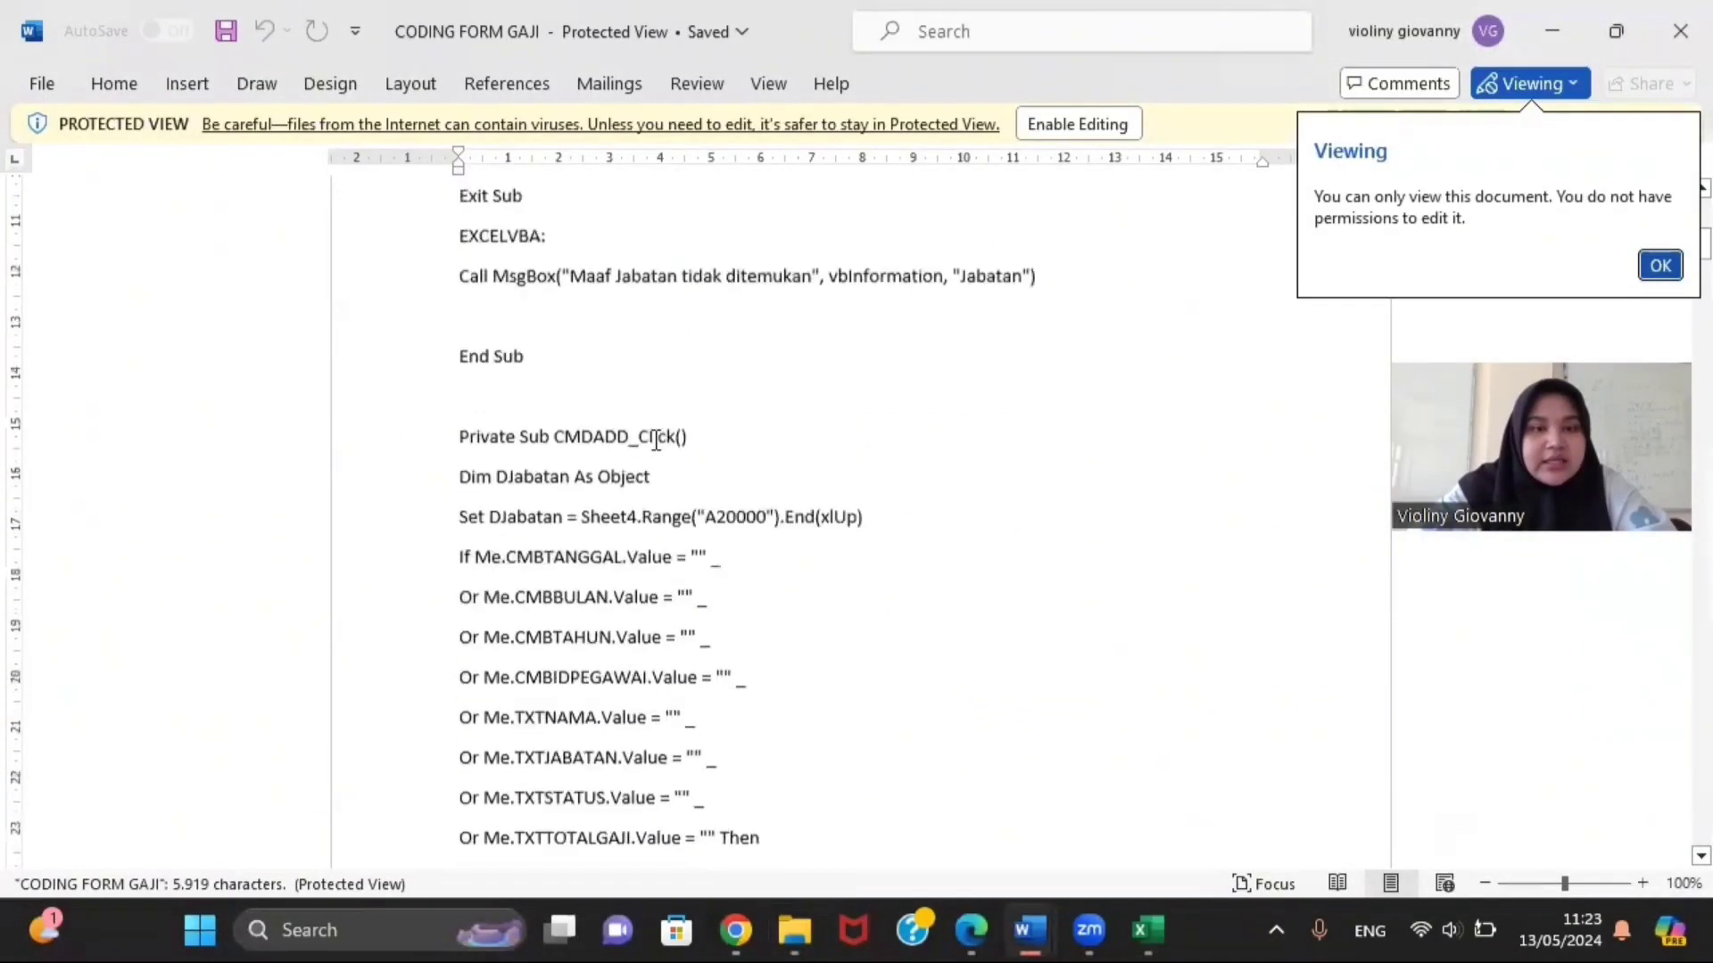
scroll(656, 439, "down", 12)
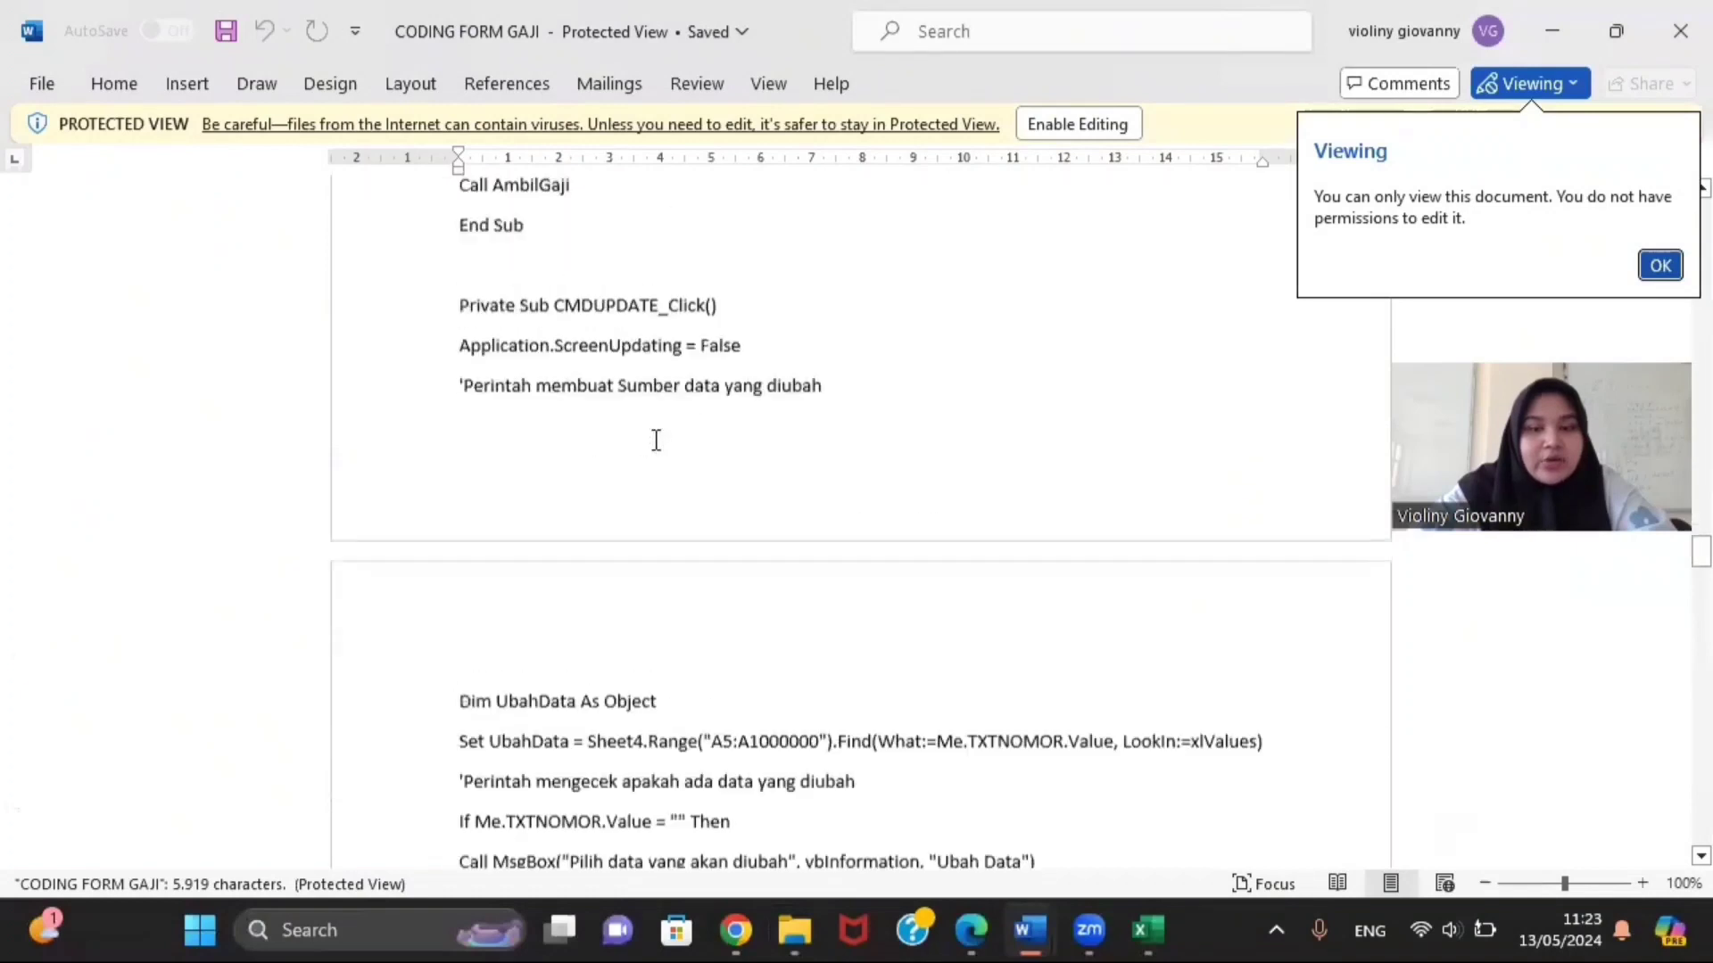
mouse_move(1159, 932)
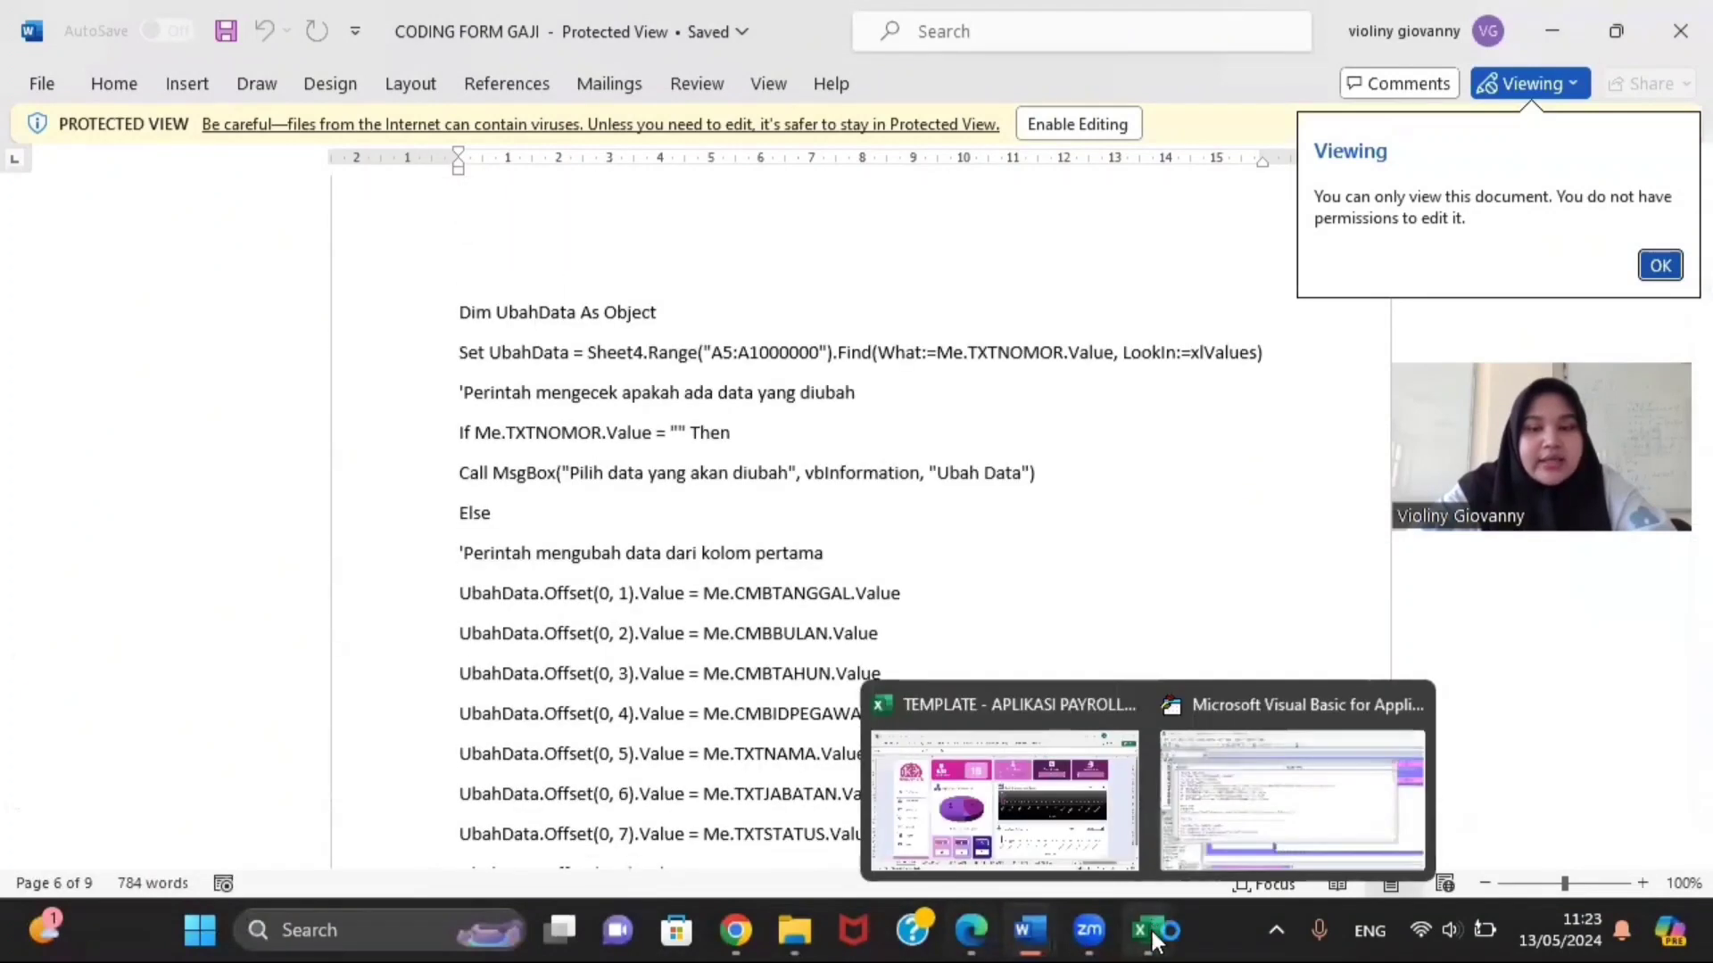
left_click(1197, 849)
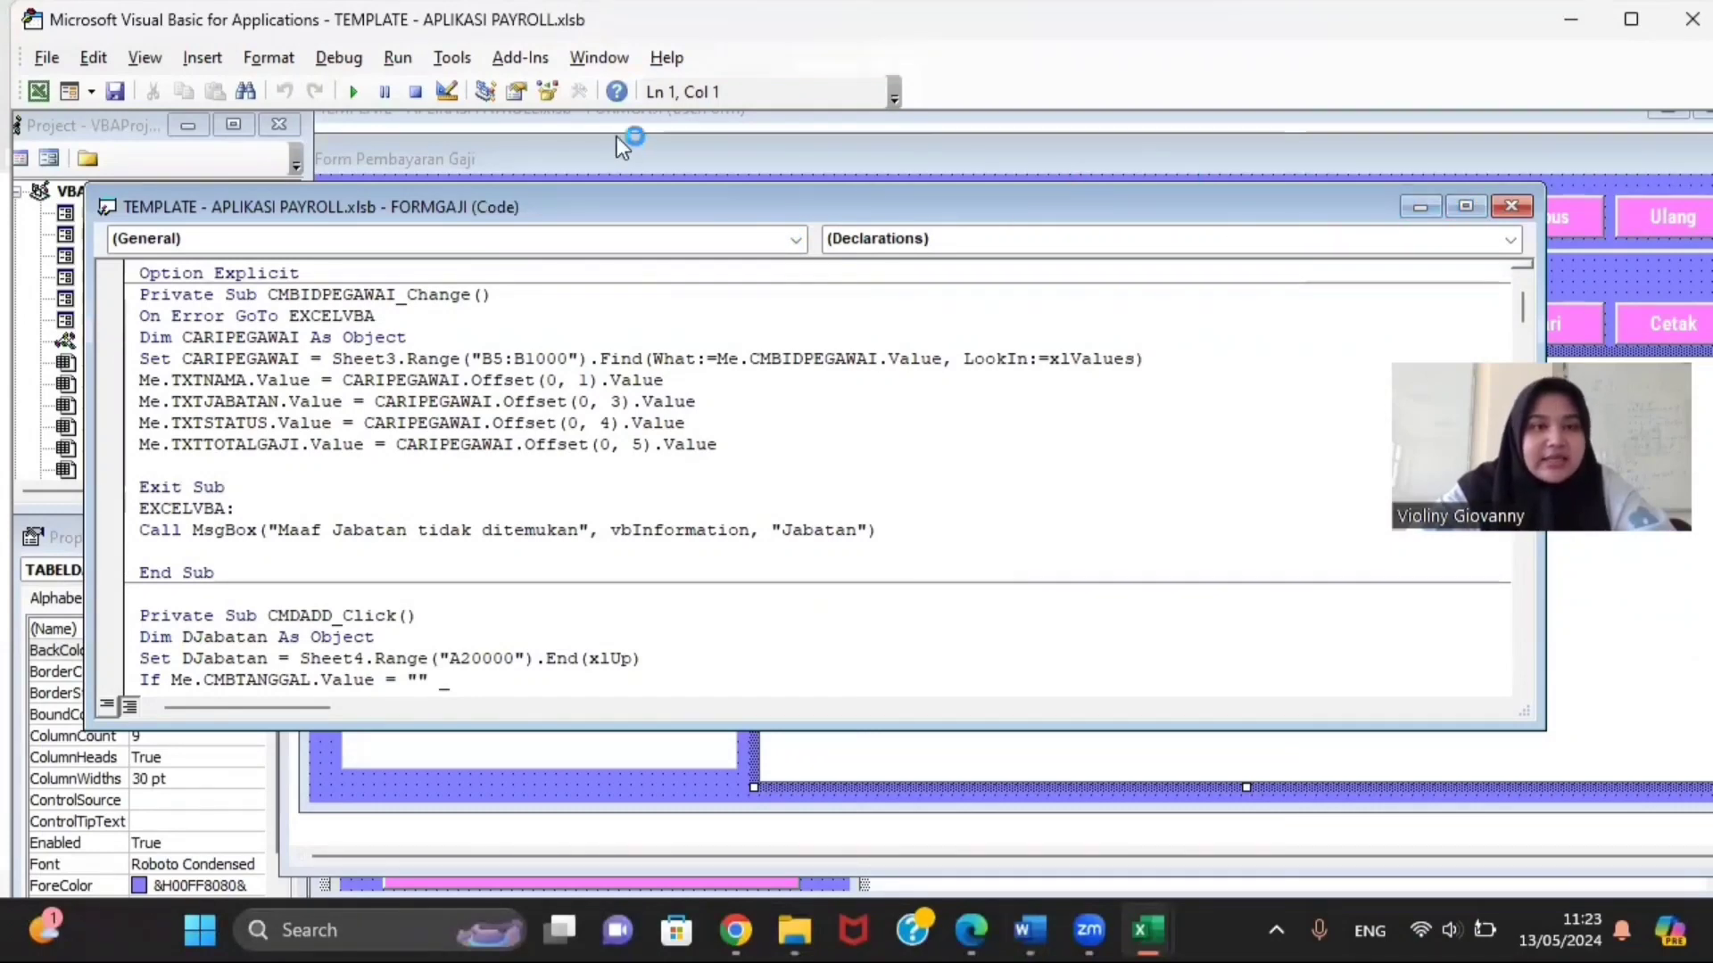
Step: Run the salary form and load the February 2020 payment record
left_click(349, 93)
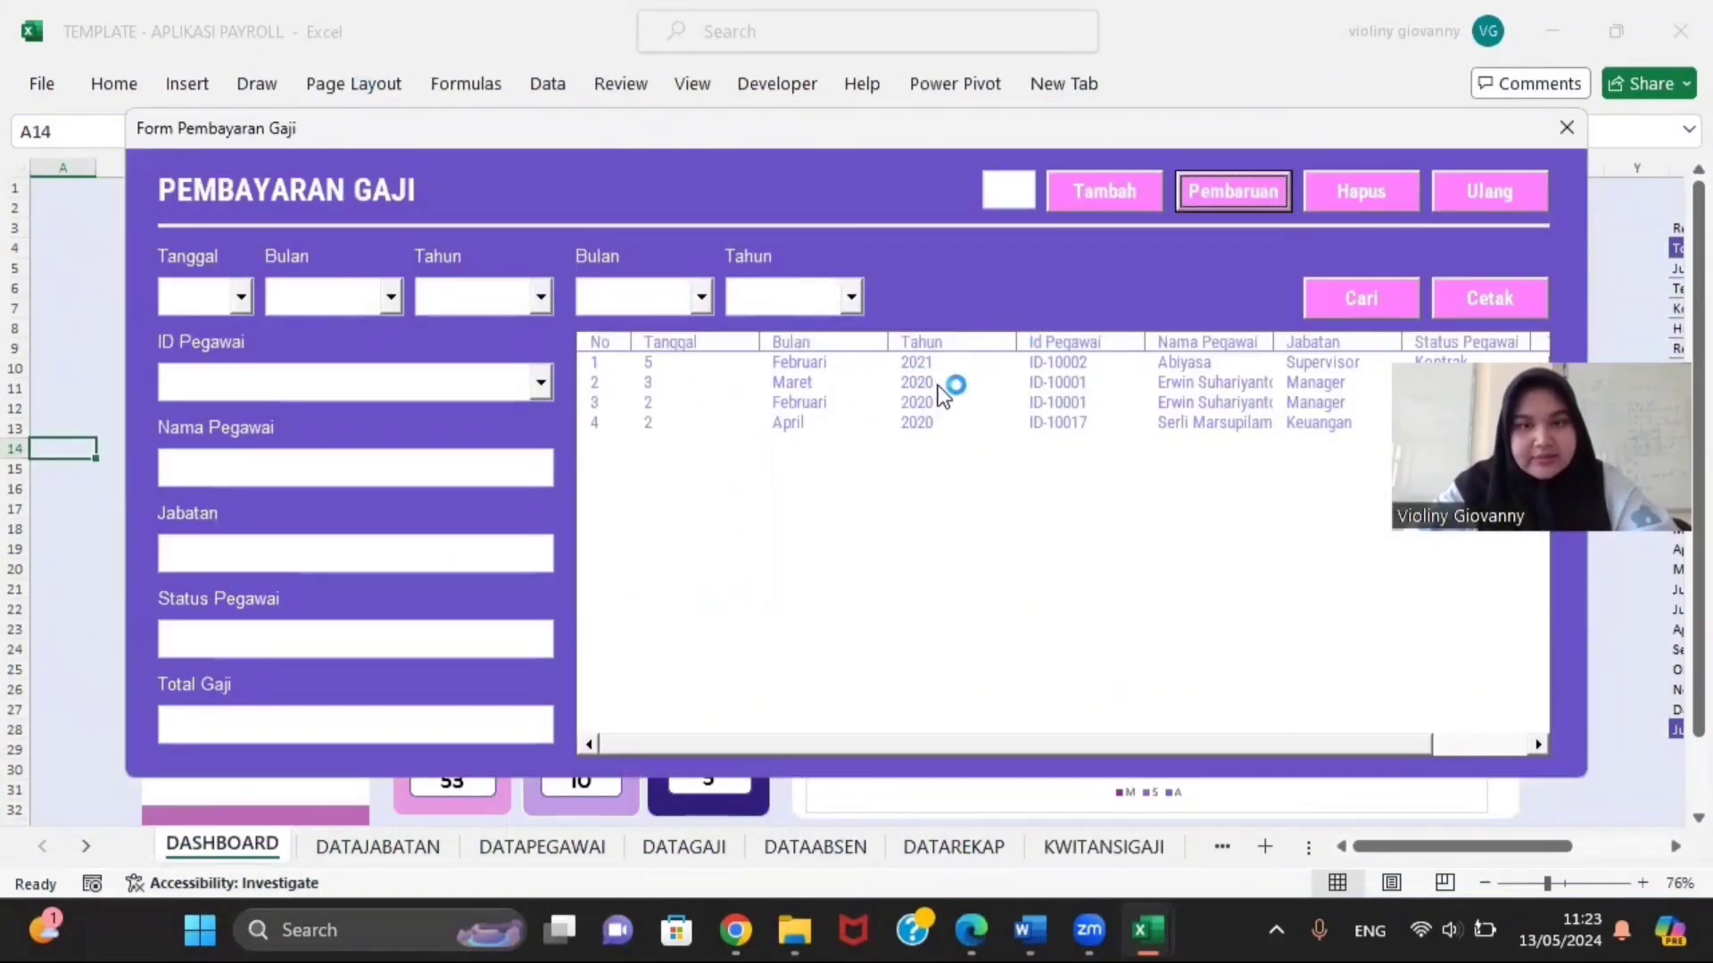
left_click(925, 385)
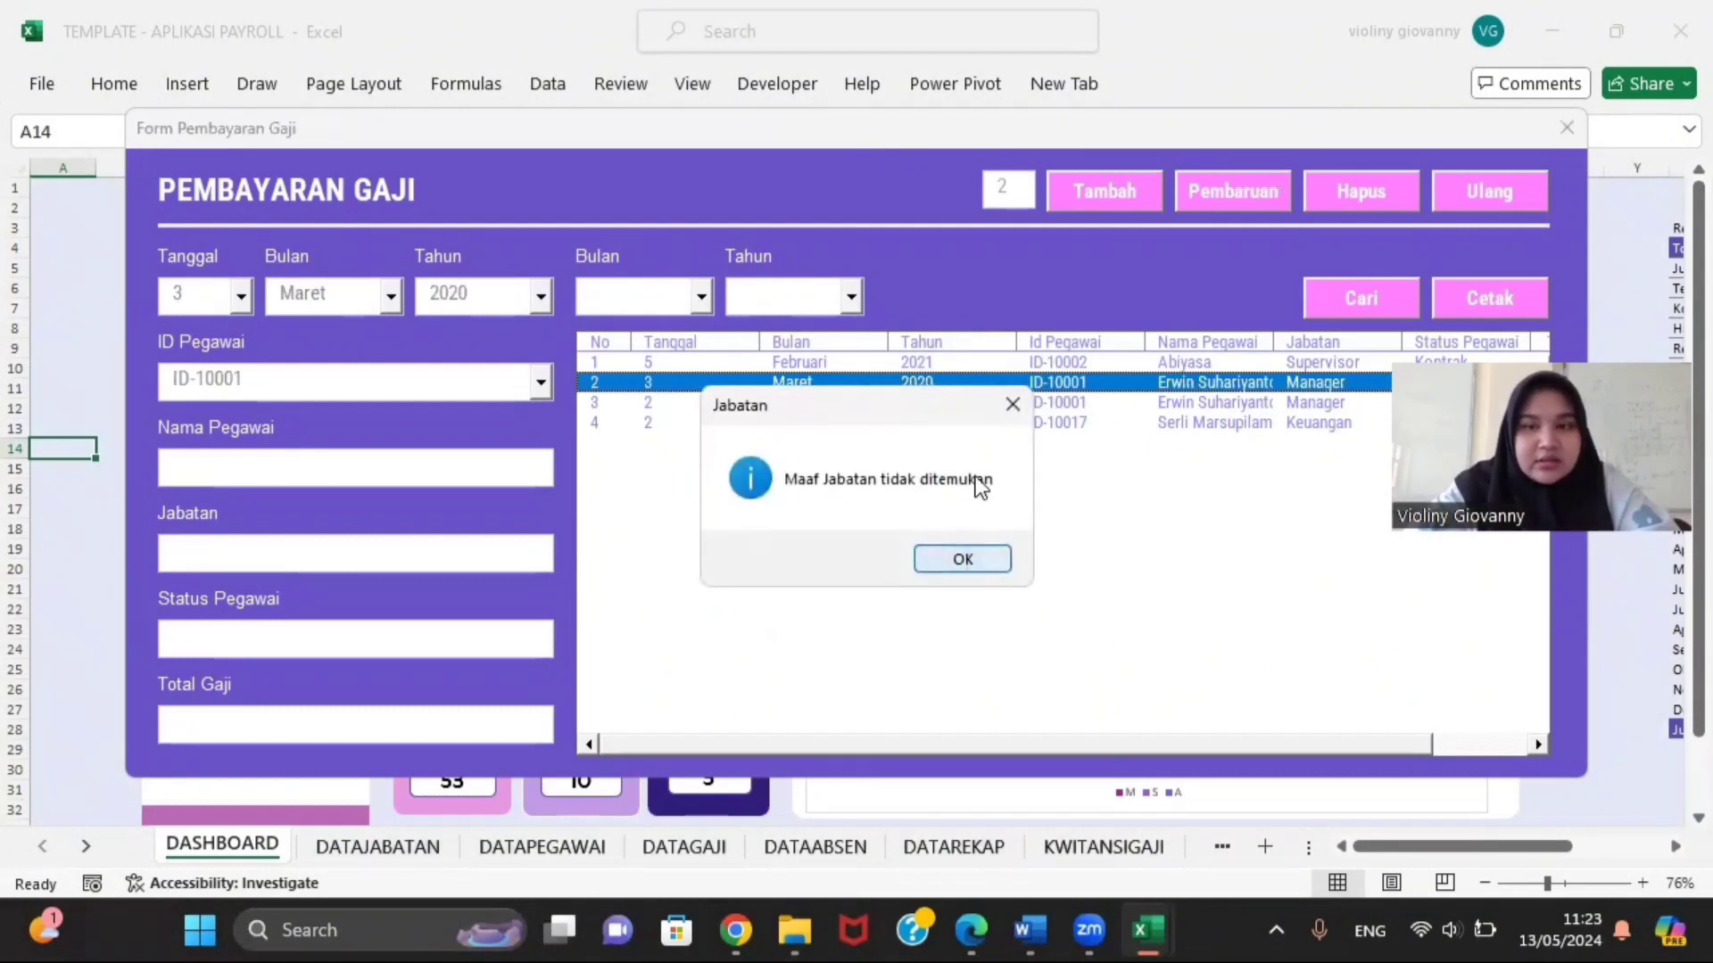
left_click(981, 559)
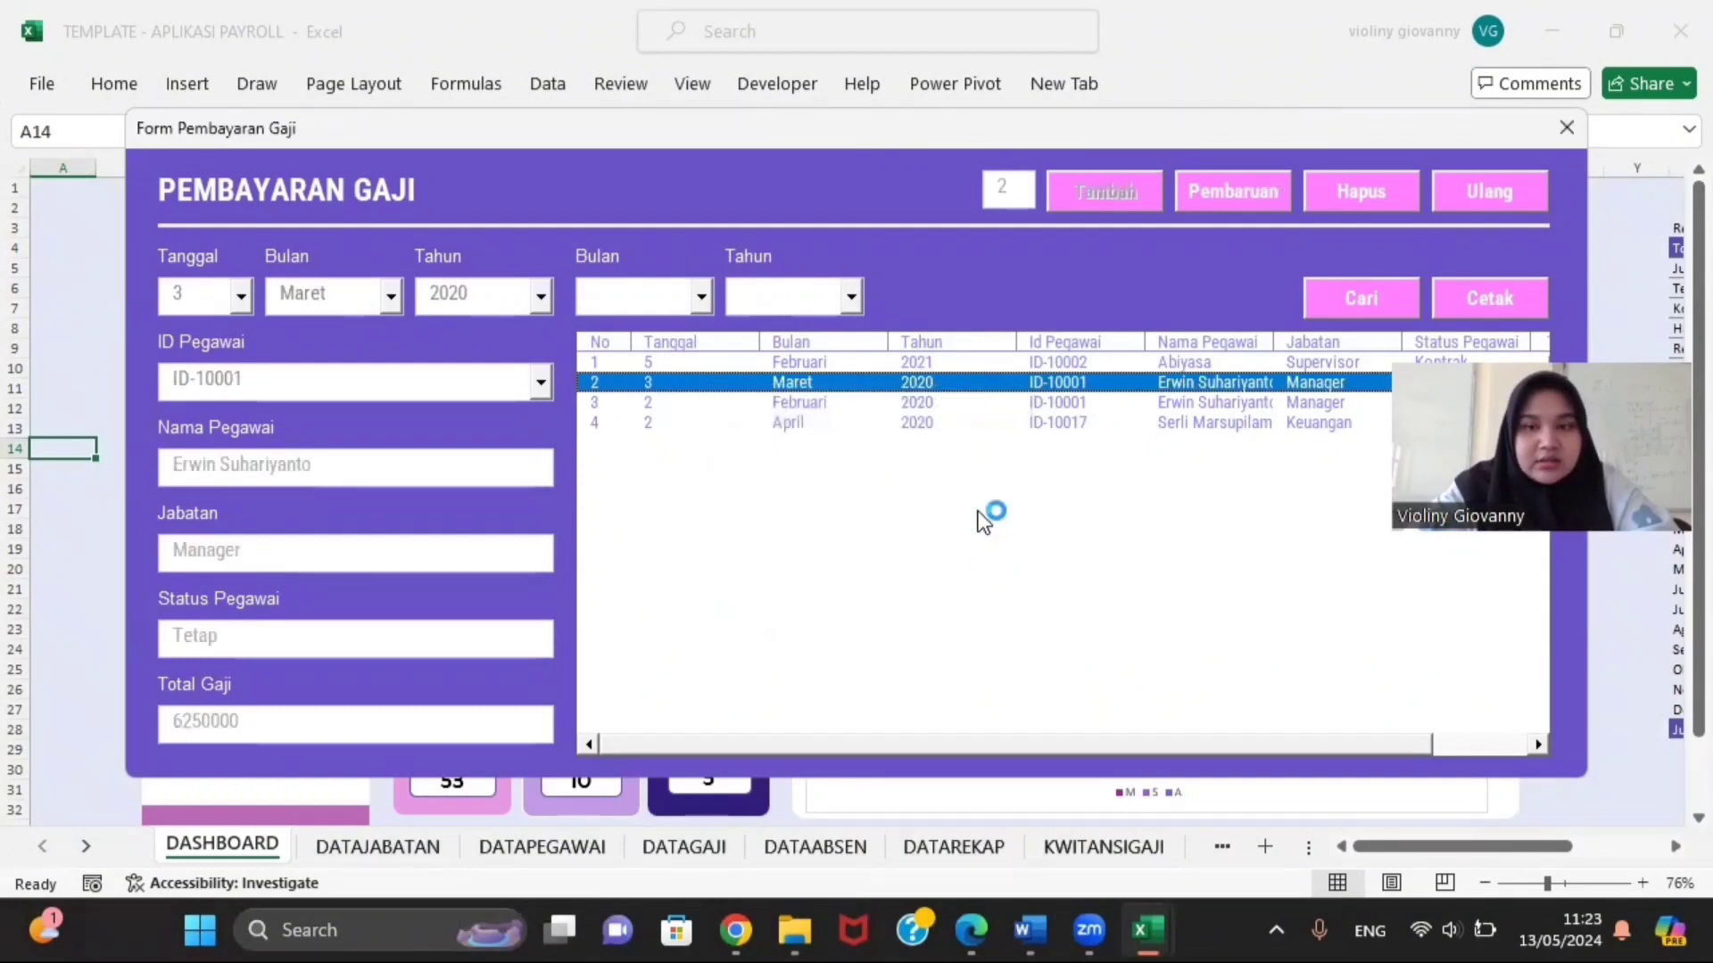
left_click(1035, 403)
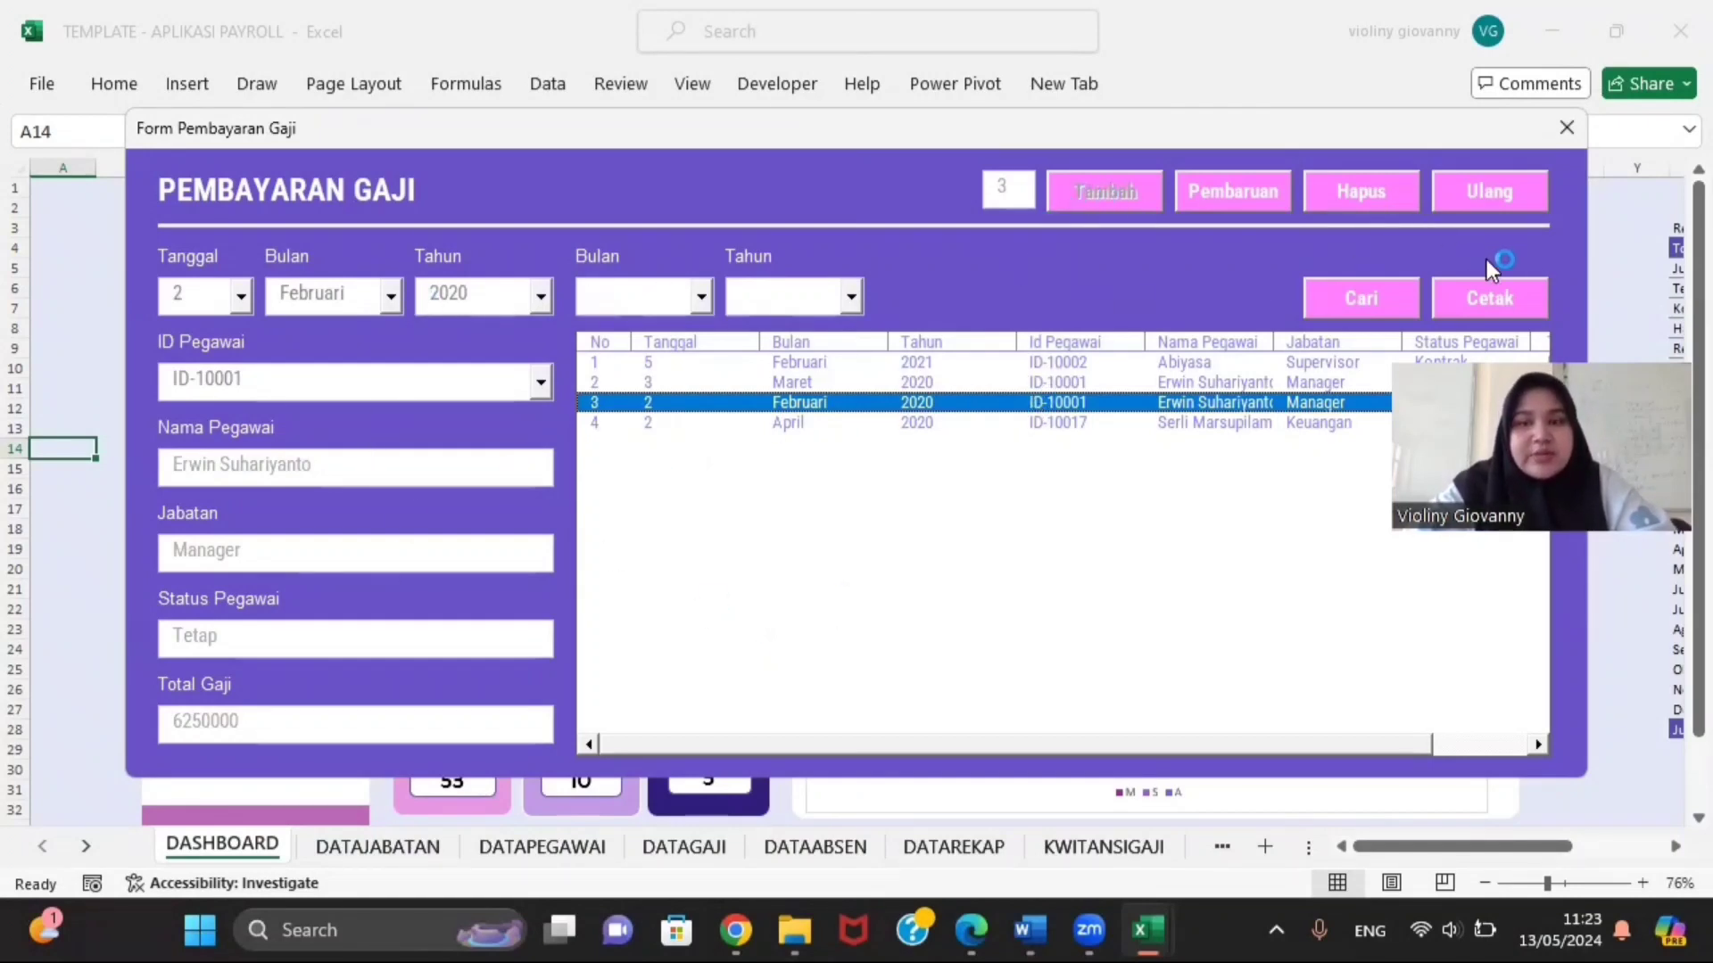
Step: Preview the SLIP GAJI totalling 6.250.000 with Terbilang, then close the print preview
left_click(1524, 299)
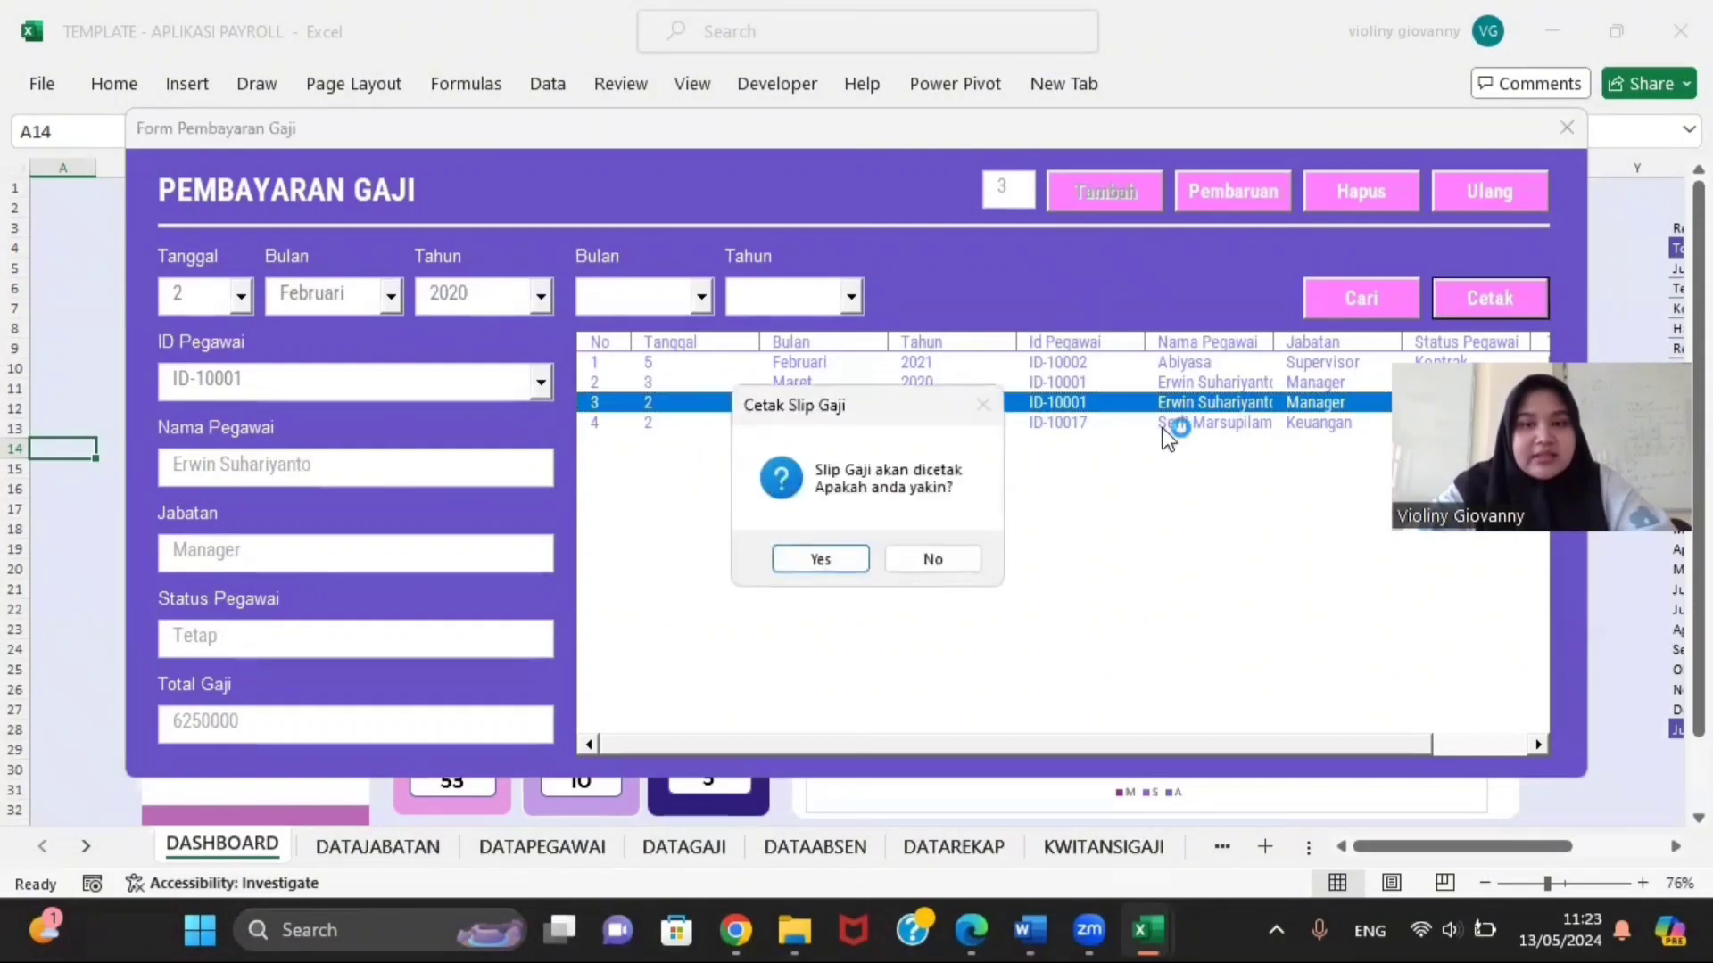
left_click(842, 557)
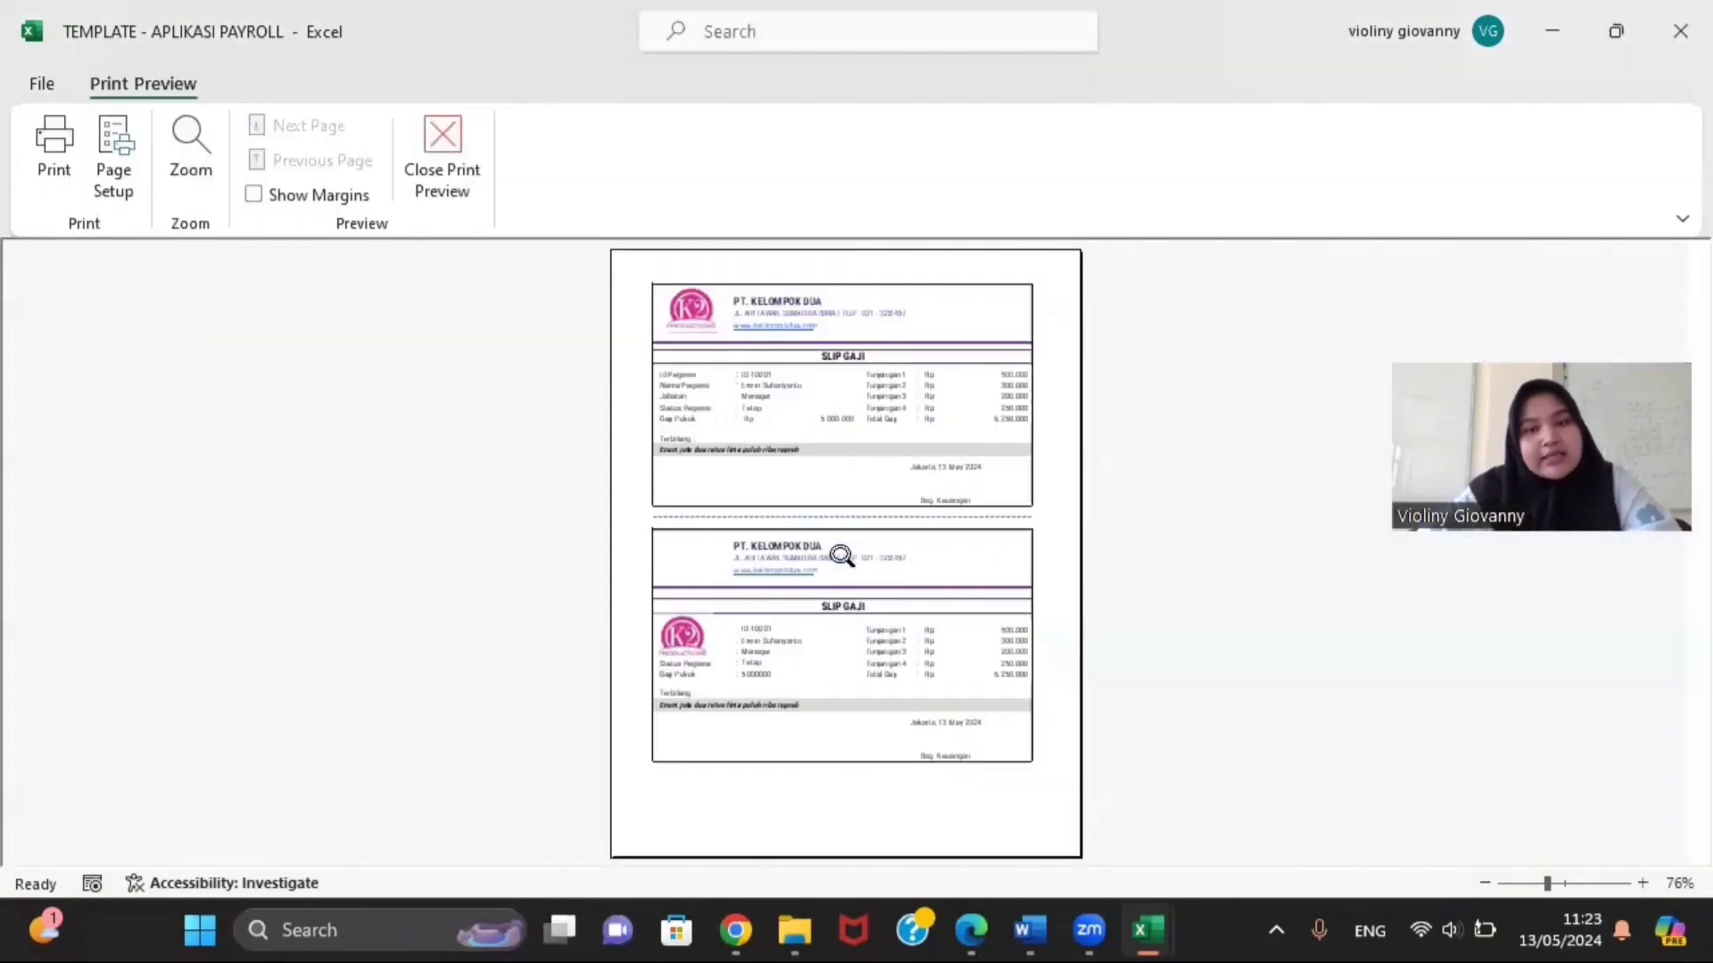
left_click(768, 330)
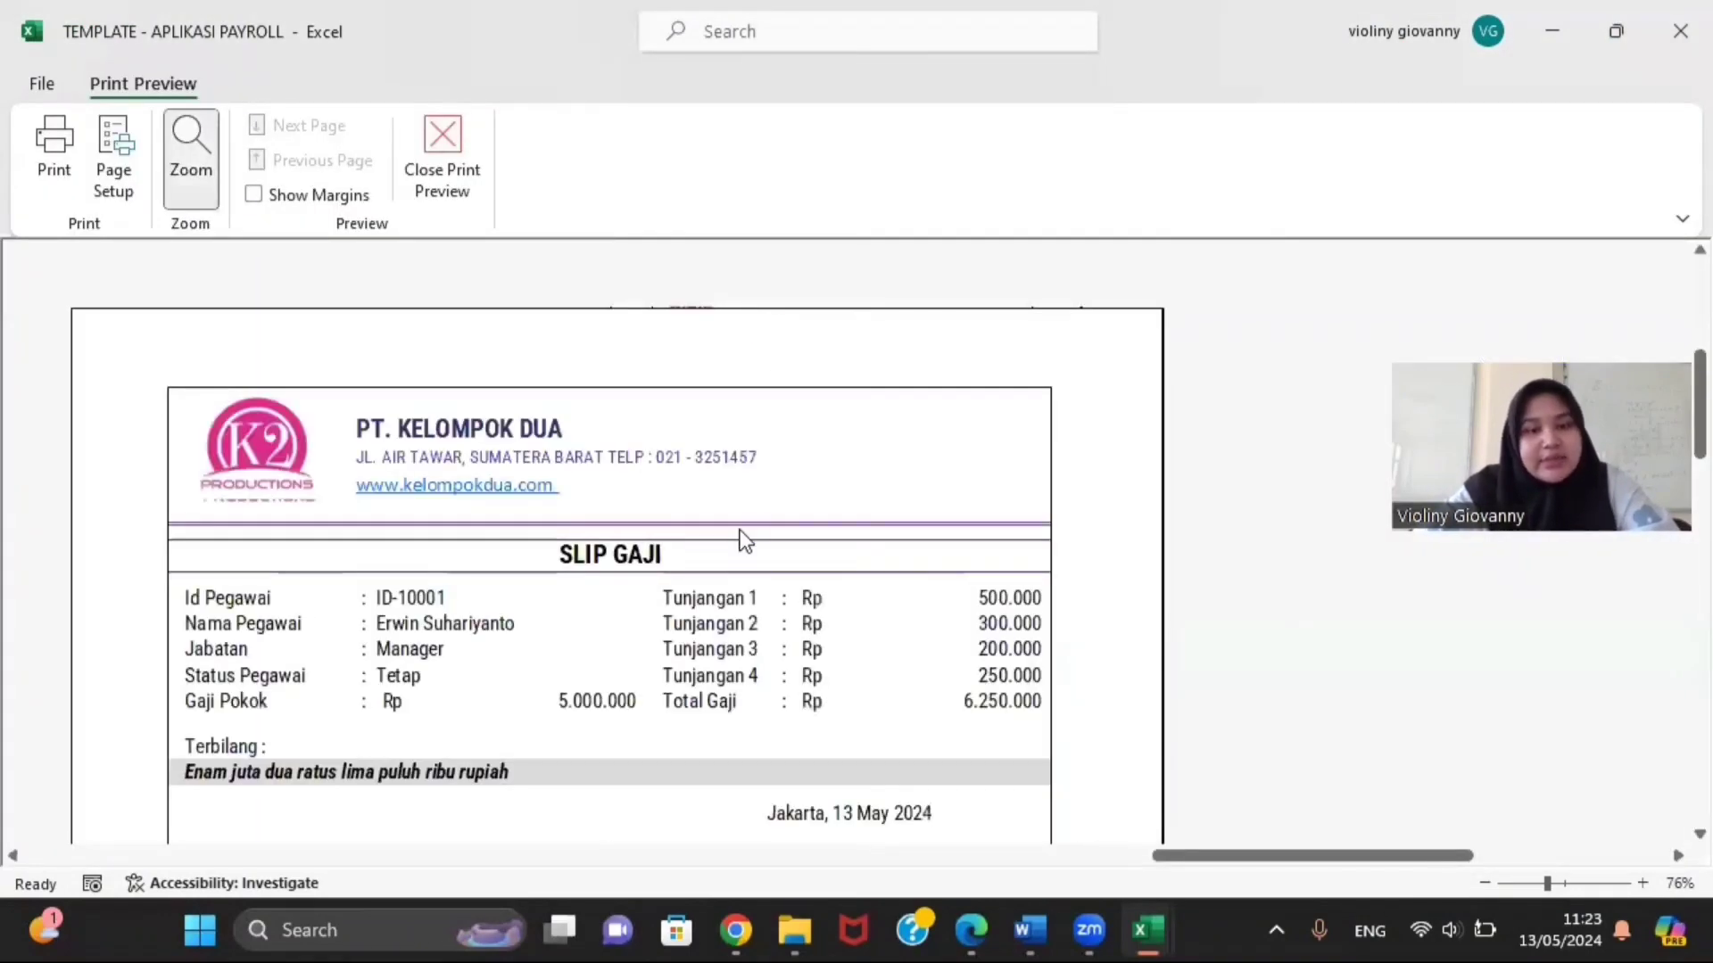
scroll(746, 539, "down", 2)
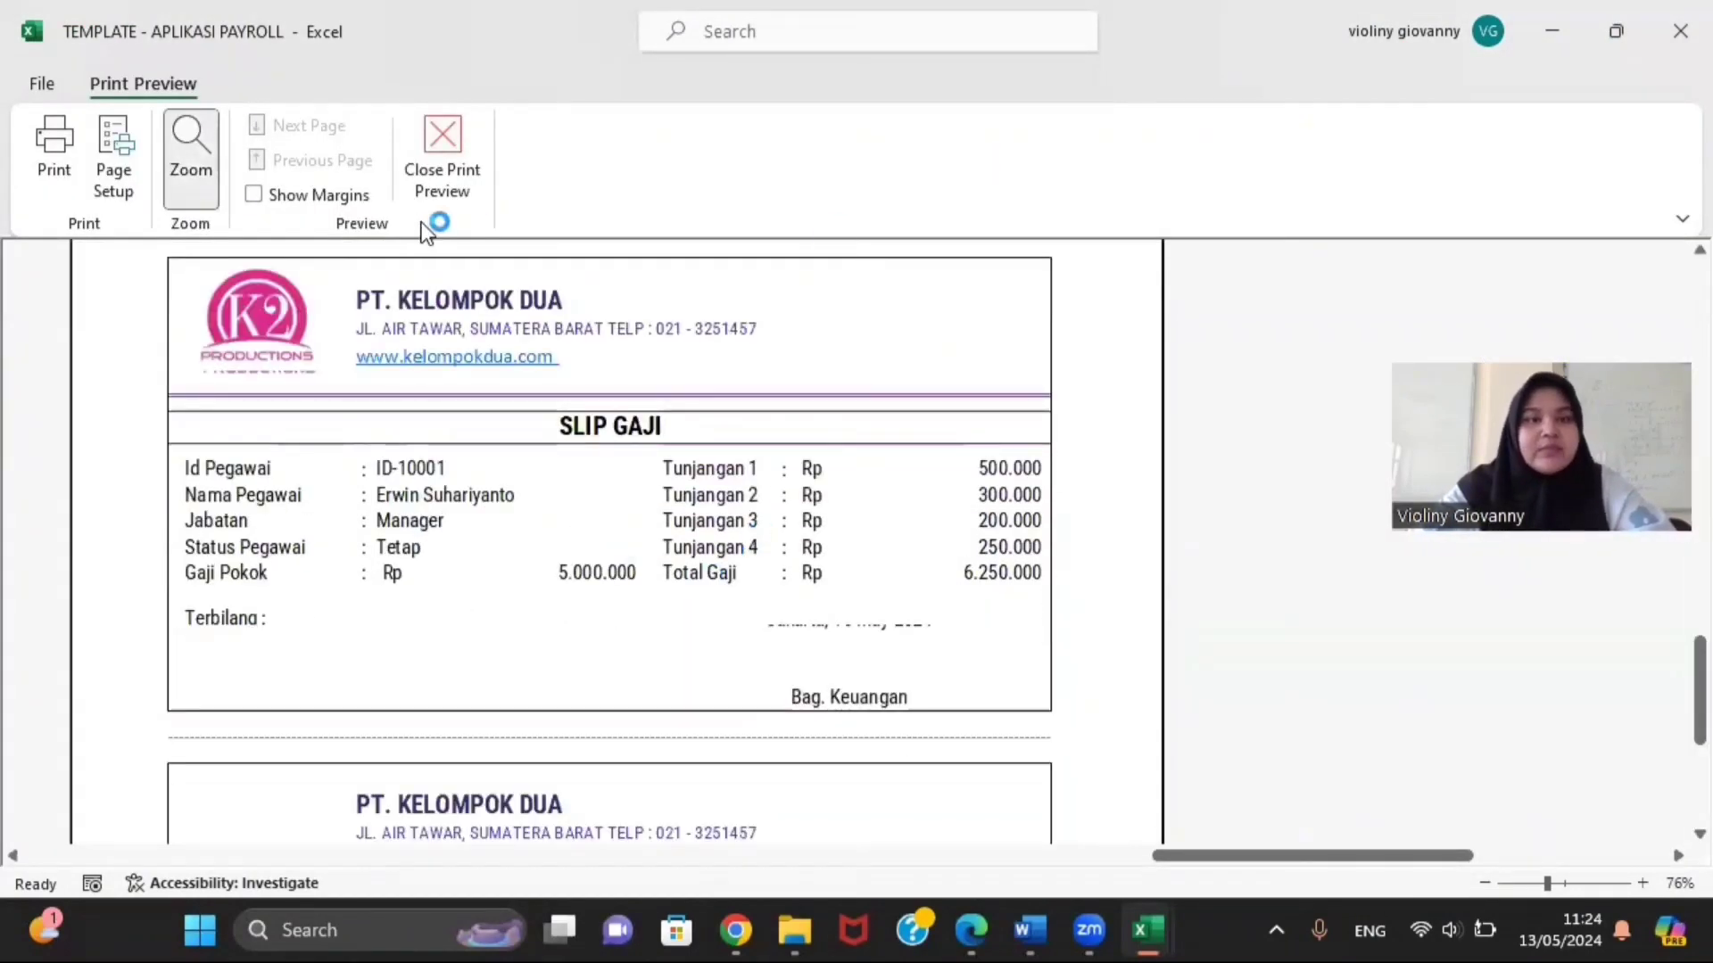
left_click(436, 140)
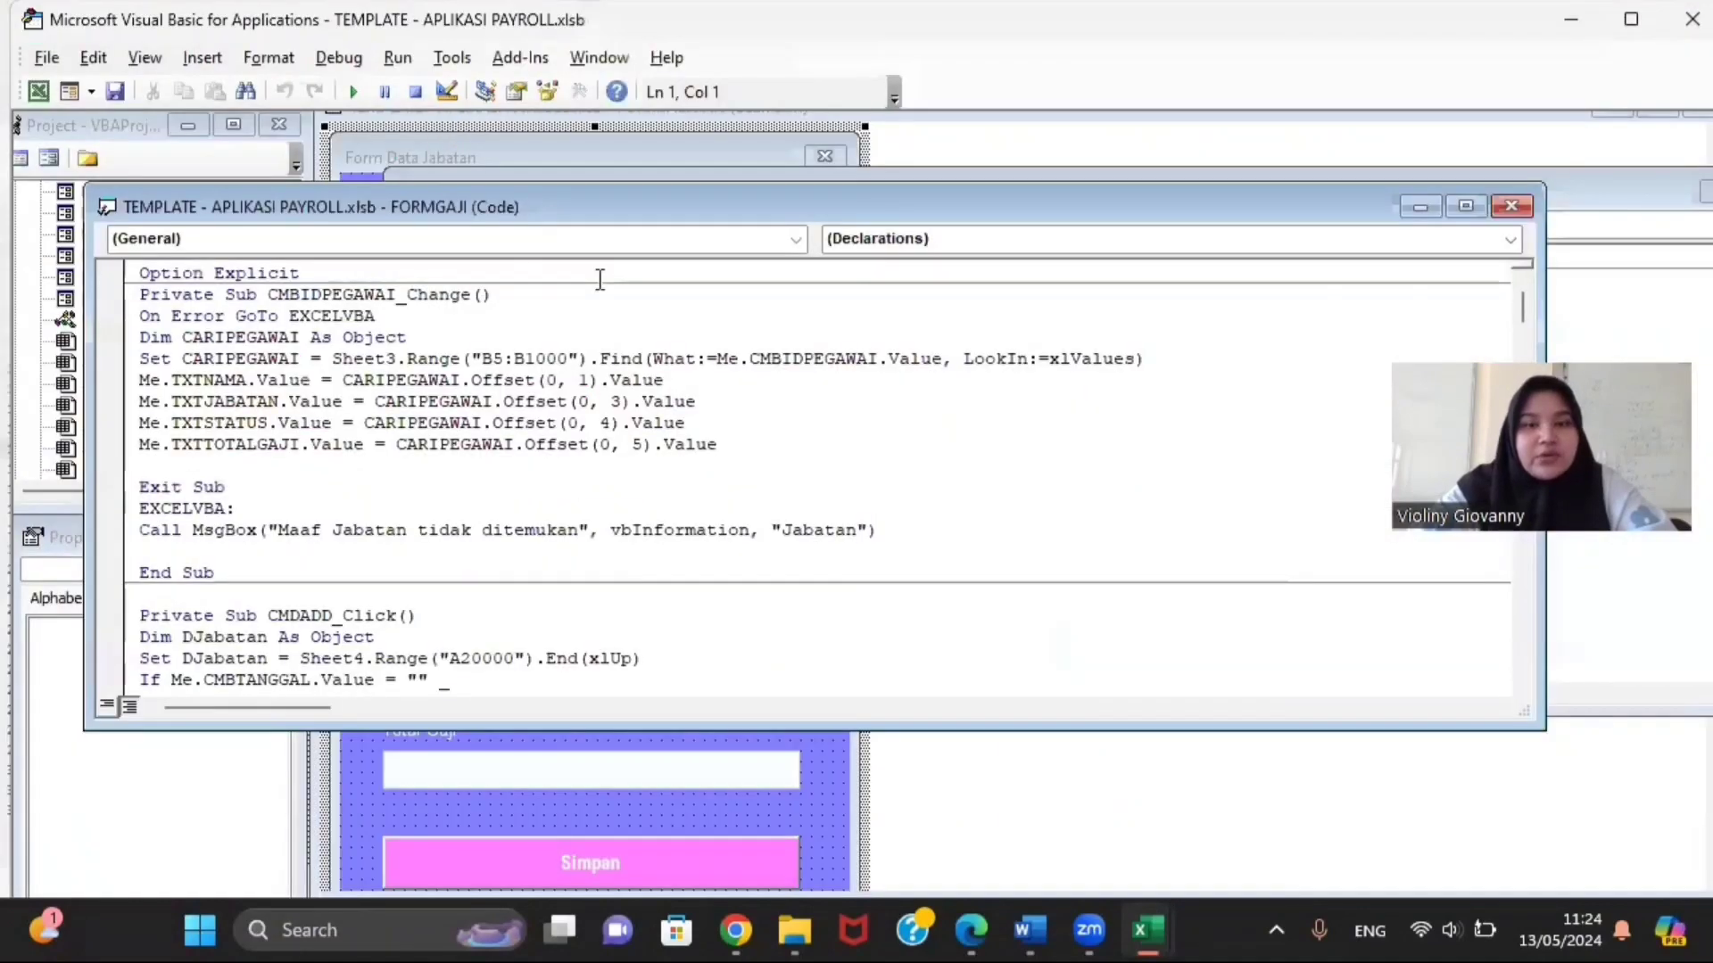
Step: Close the salary form and FORMGAJI code, then open the FORMABSEN design enlarged
left_click(362, 98)
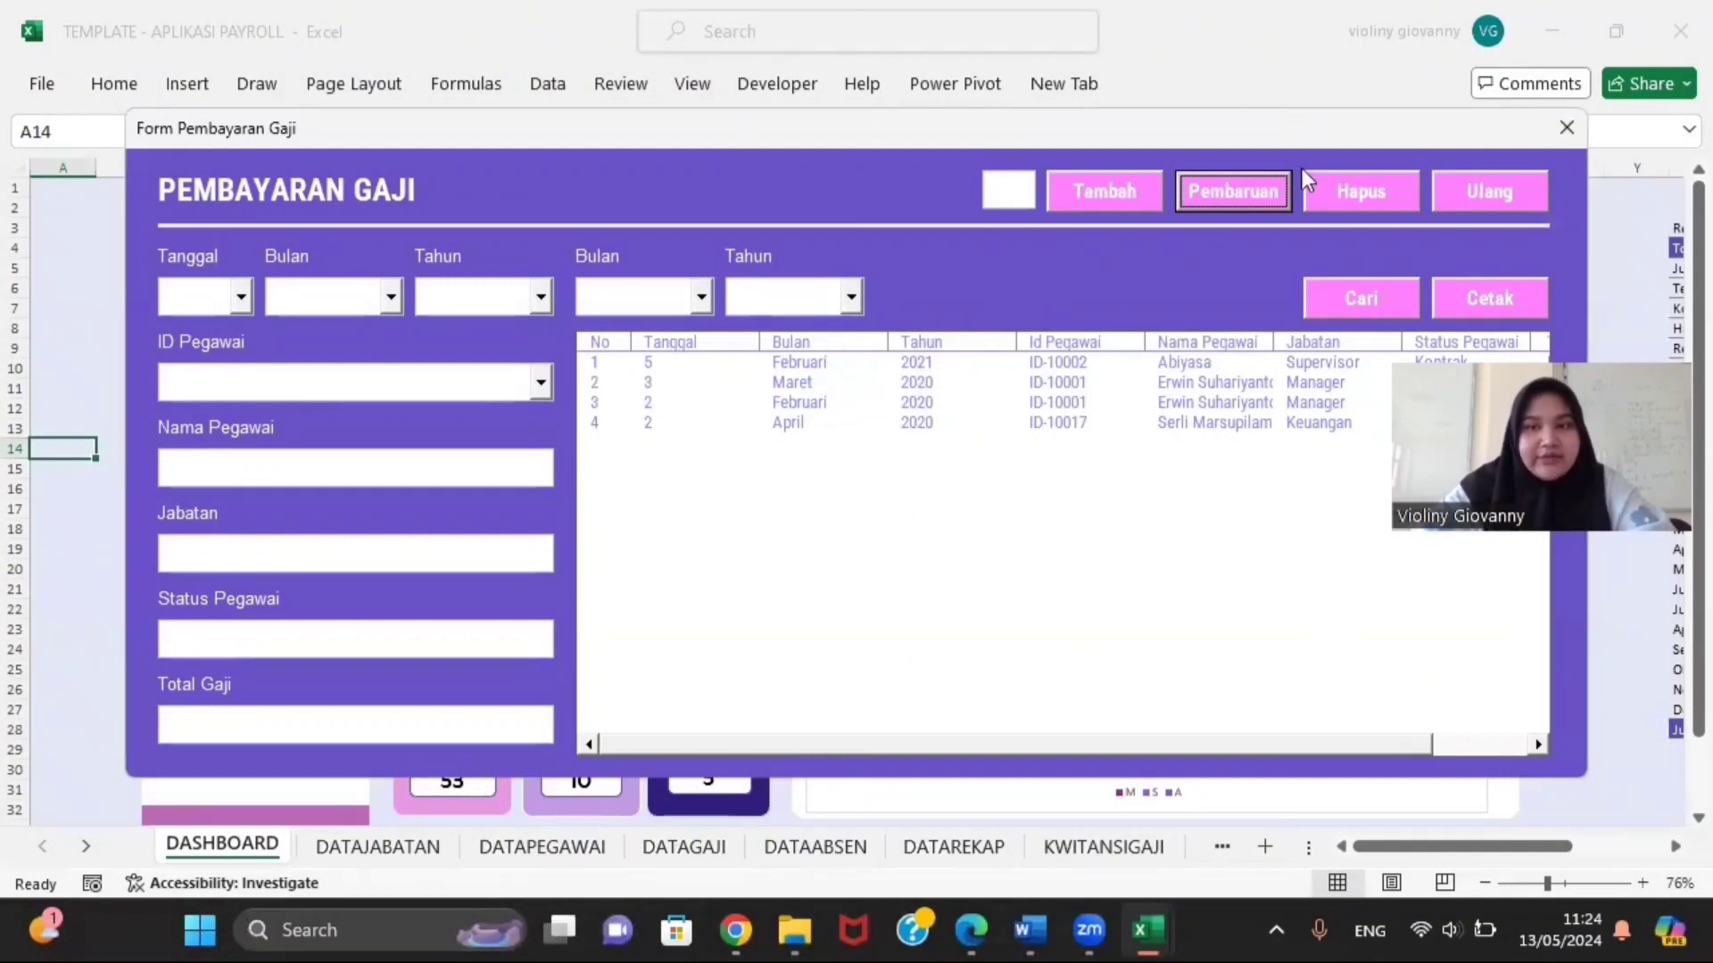
left_click(1564, 126)
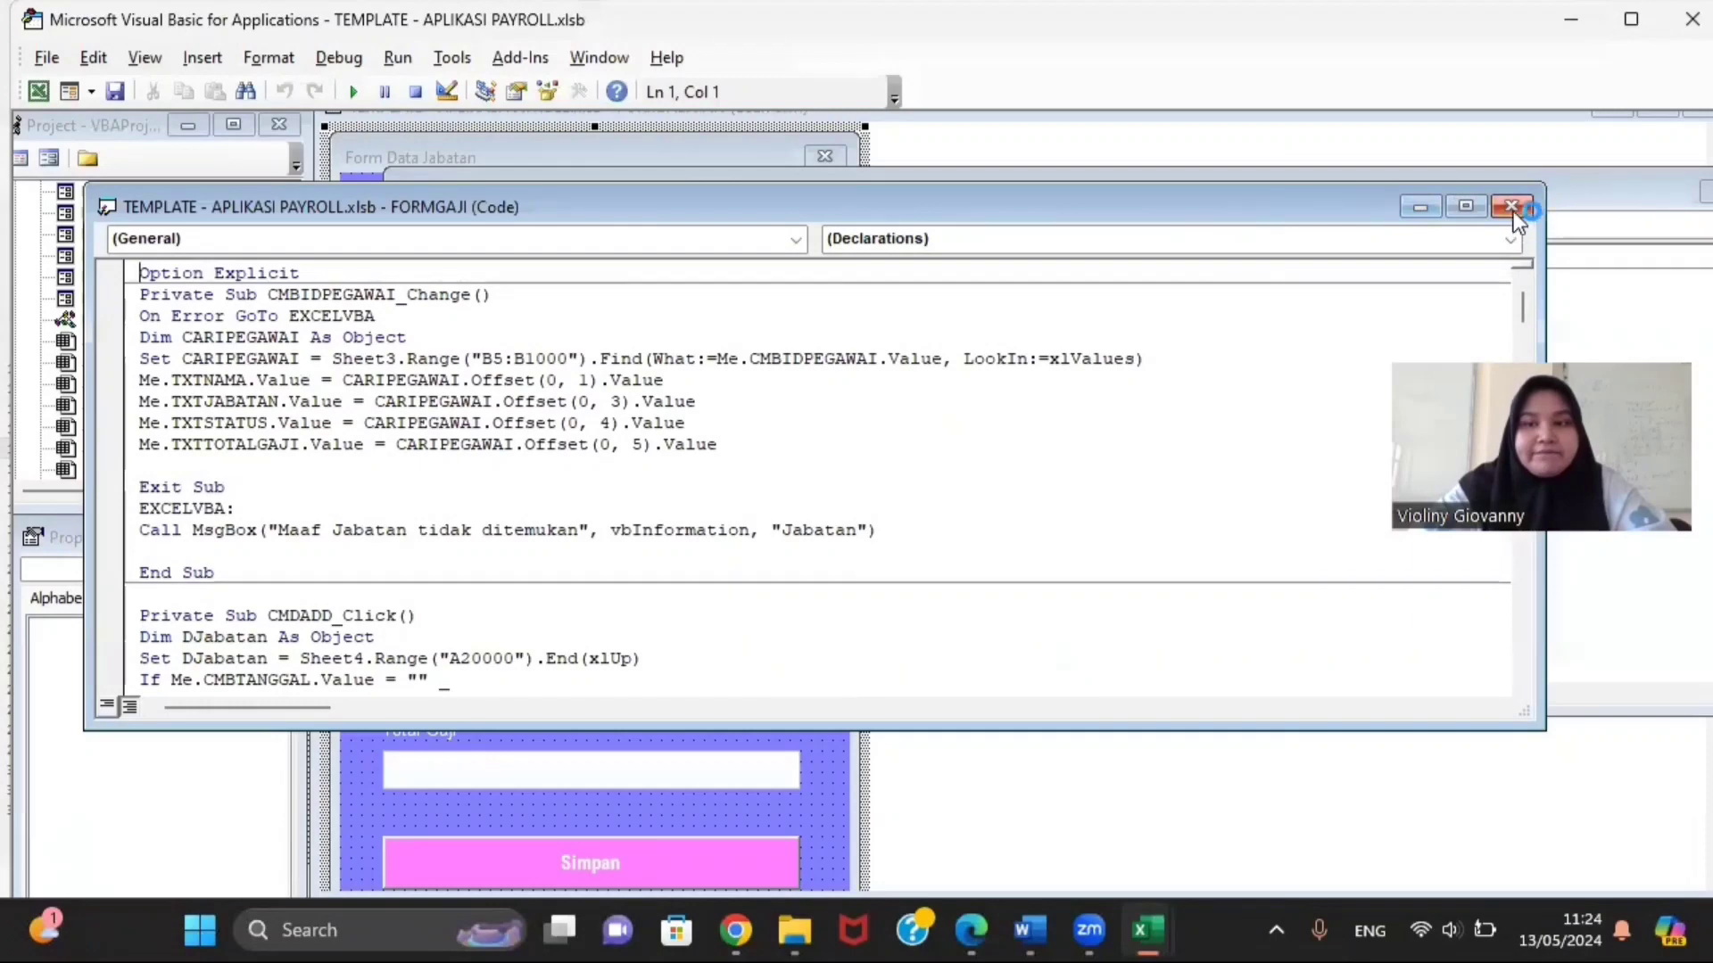
left_click(1514, 209)
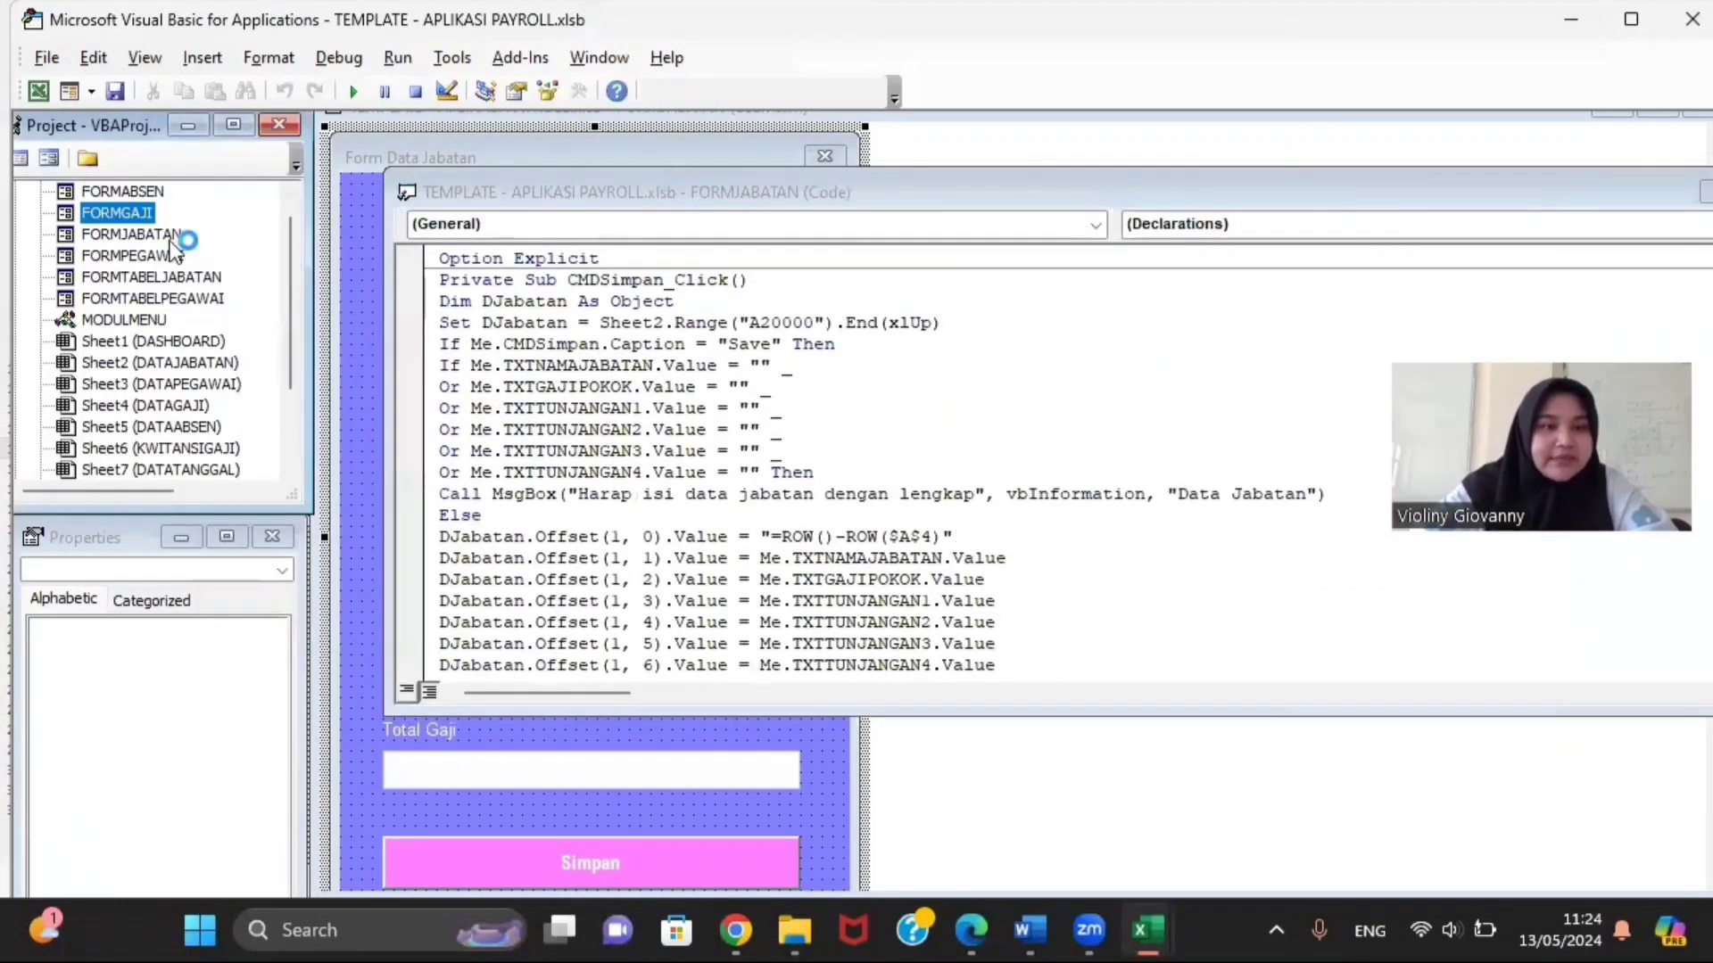
double_click(146, 192)
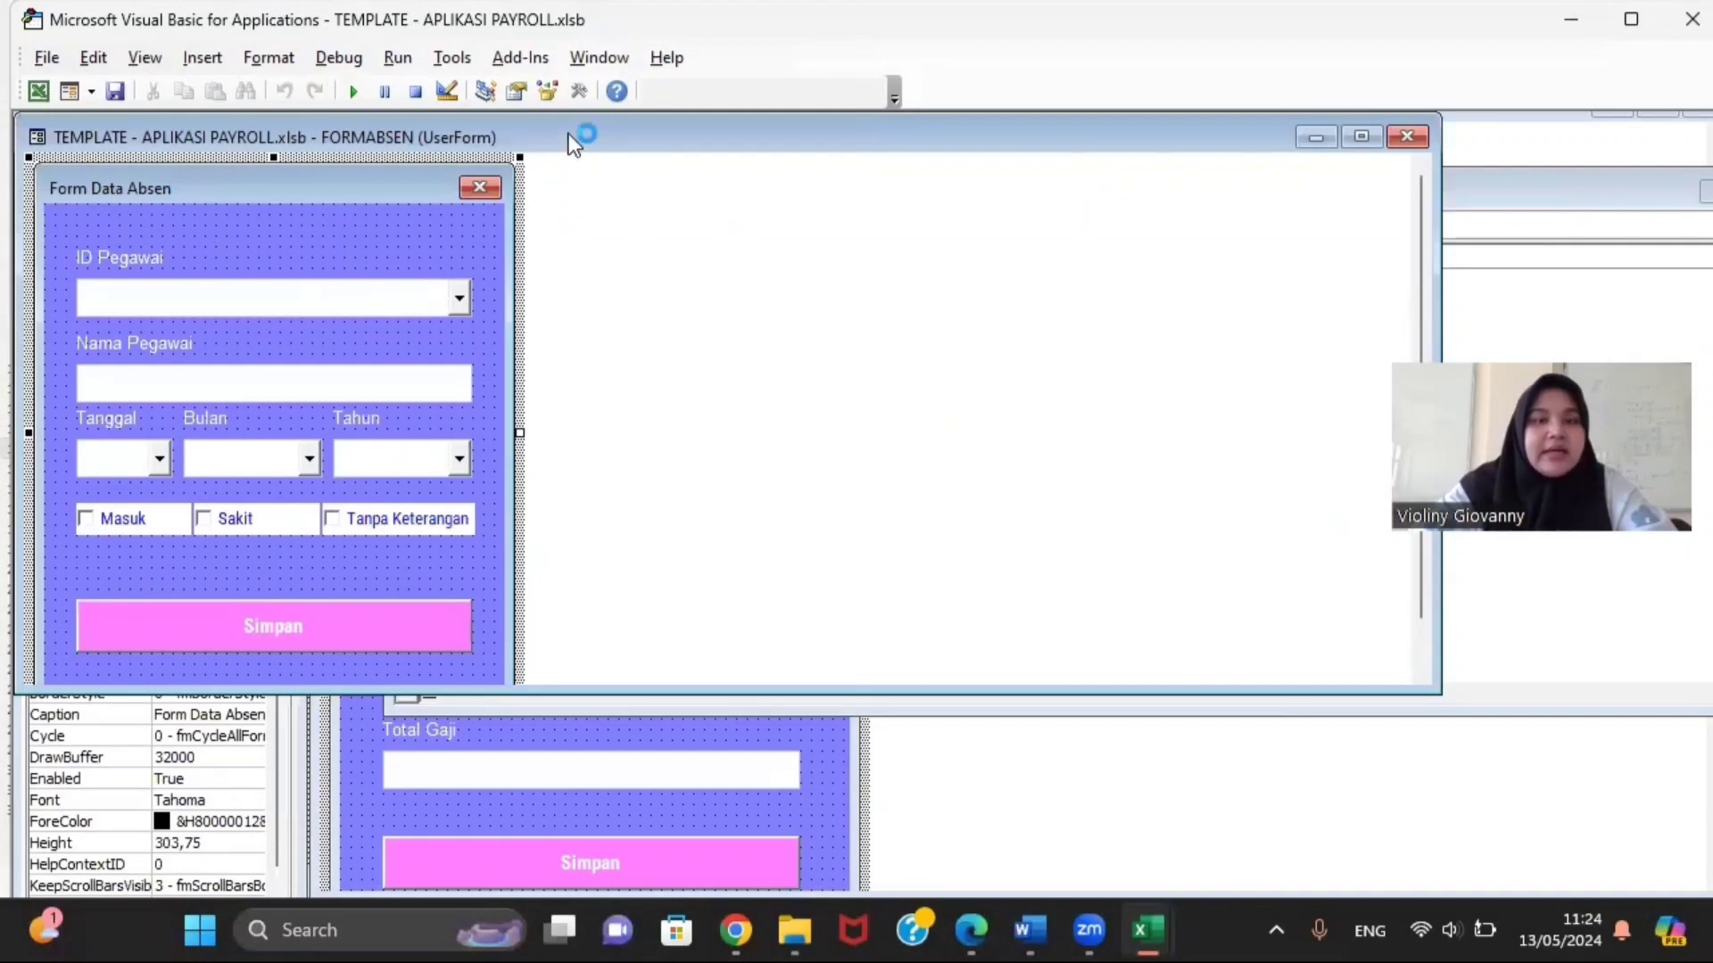
left_click_drag(578, 145, 823, 125)
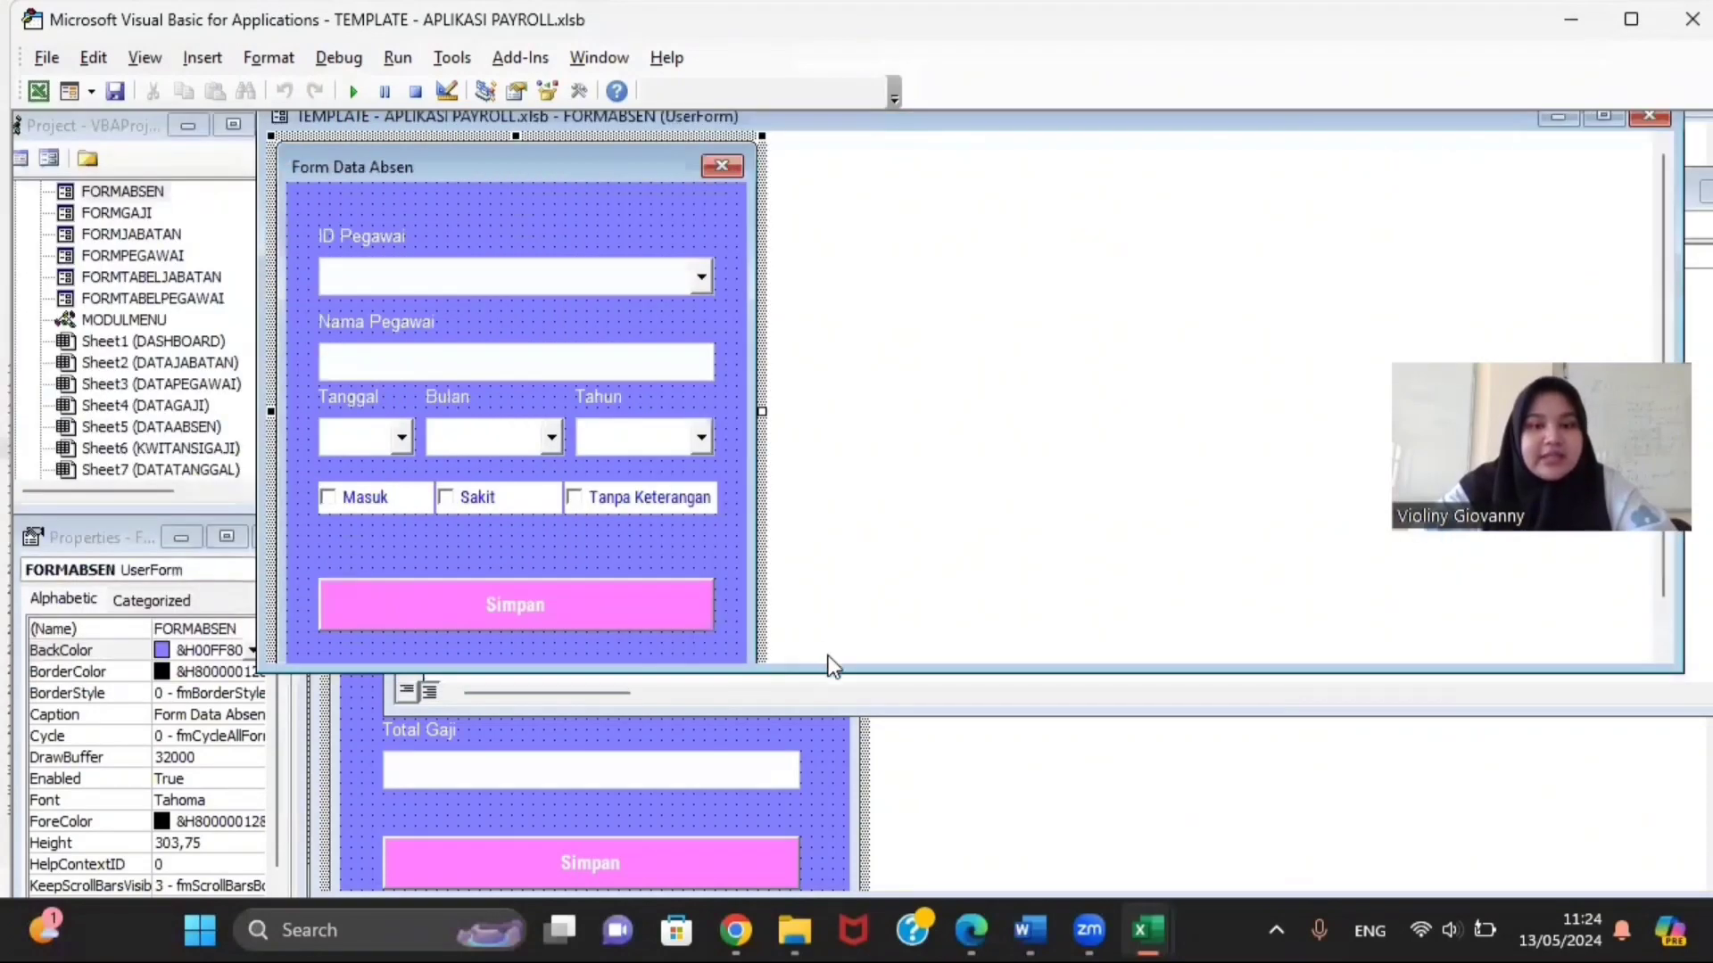
left_click_drag(846, 665, 878, 814)
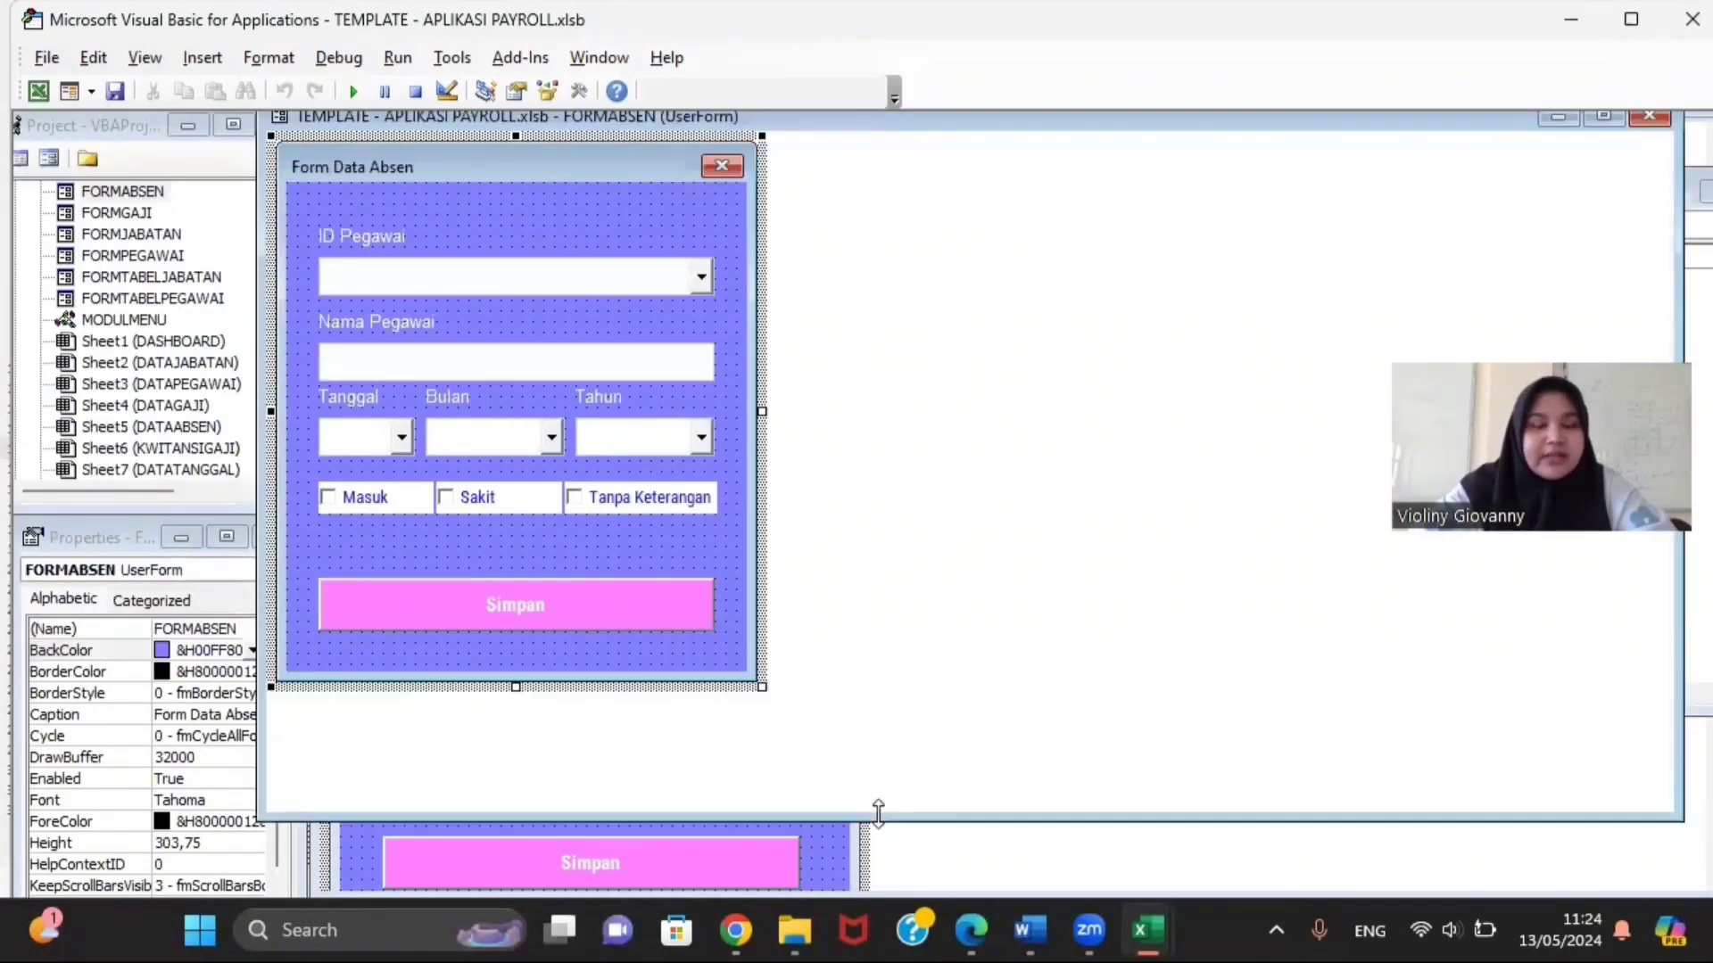
Step: Check the names of the ID Pegawai, Nama Pegawai, Tanggal, Bulan and Tahun fields
left_click(543, 279)
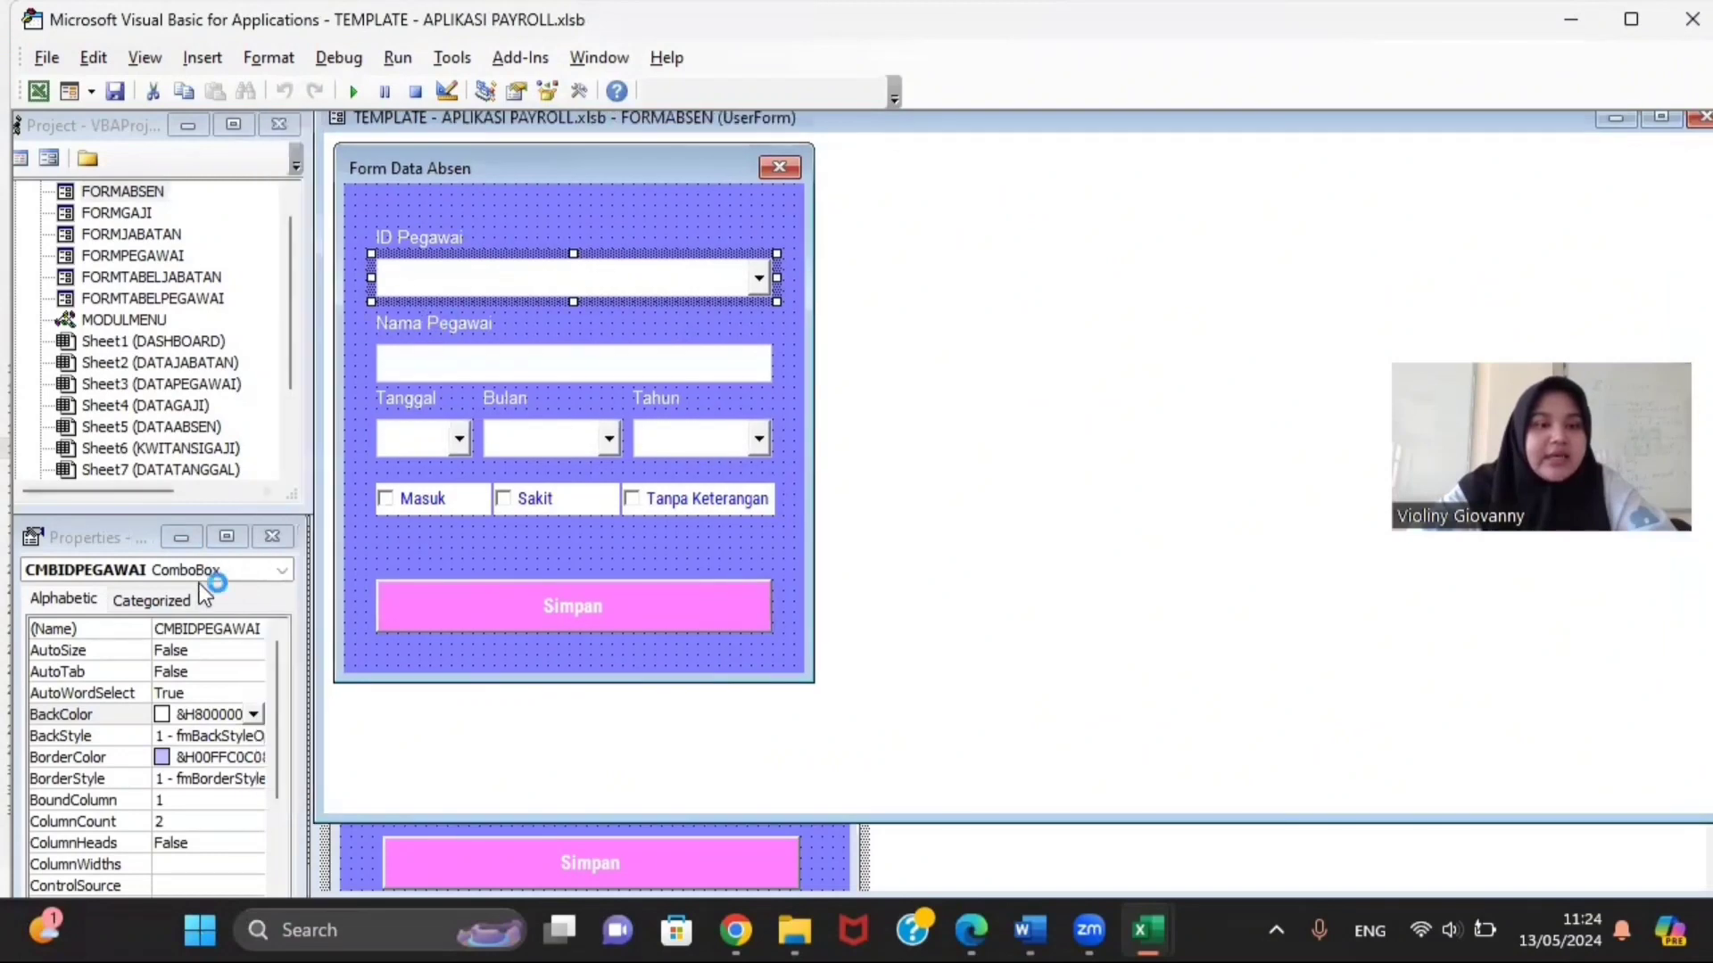
left_click(480, 357)
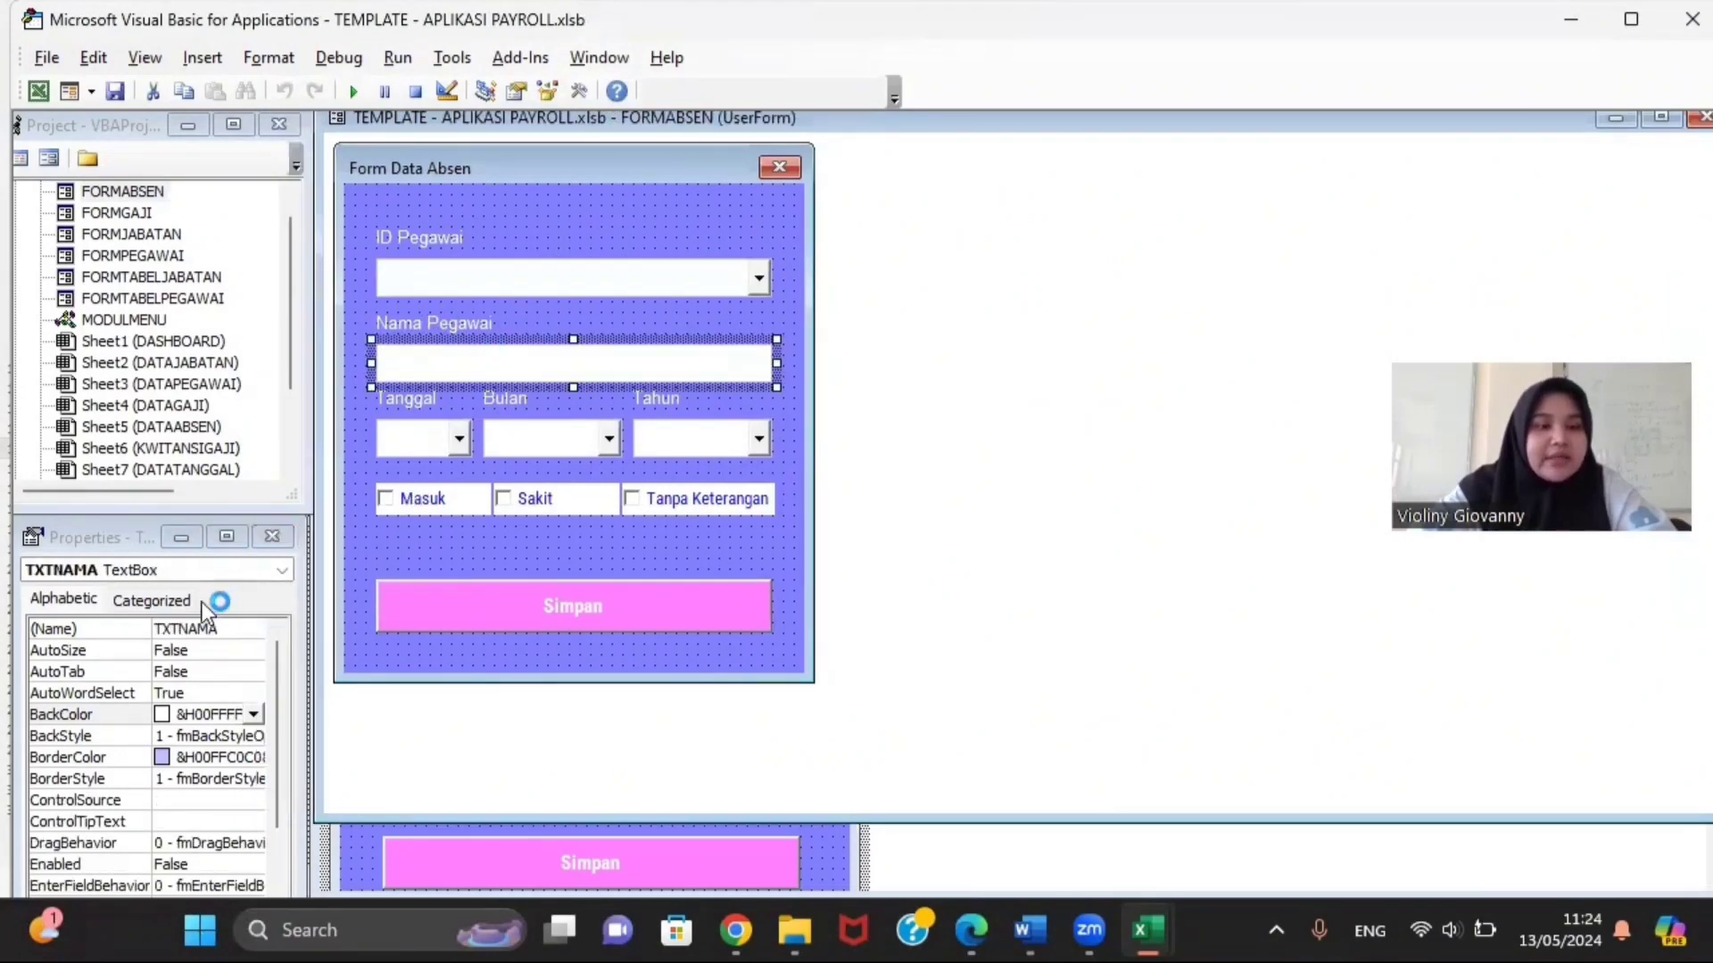
left_click(395, 436)
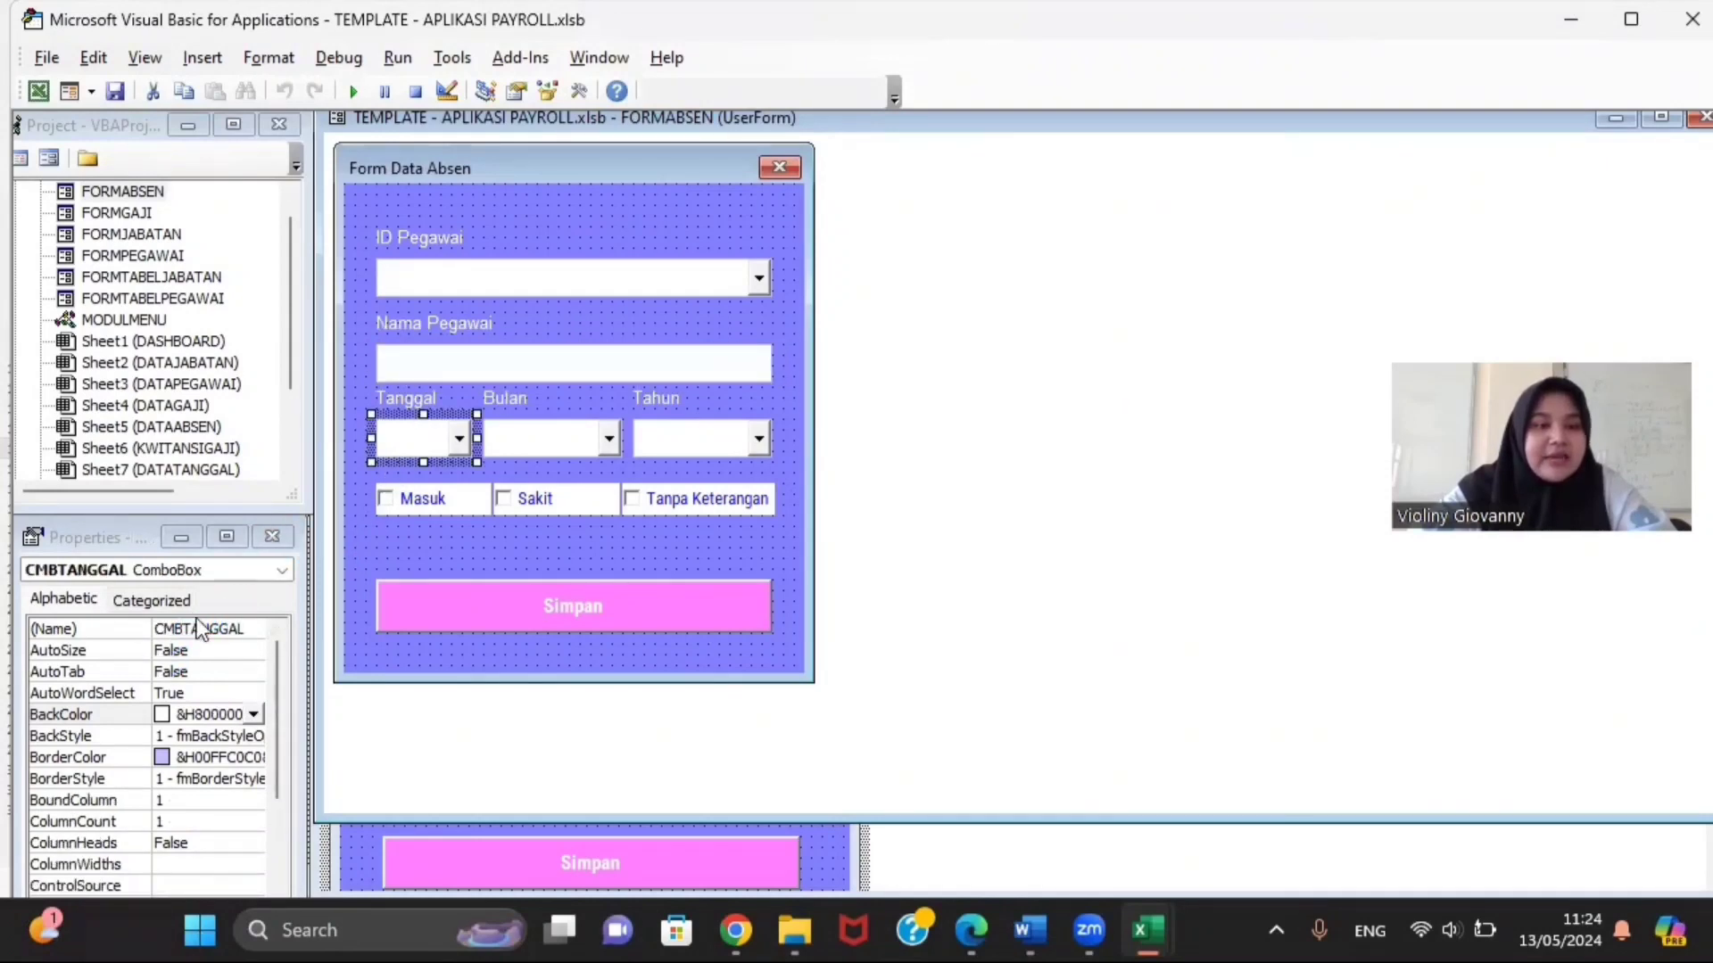
left_click(520, 464)
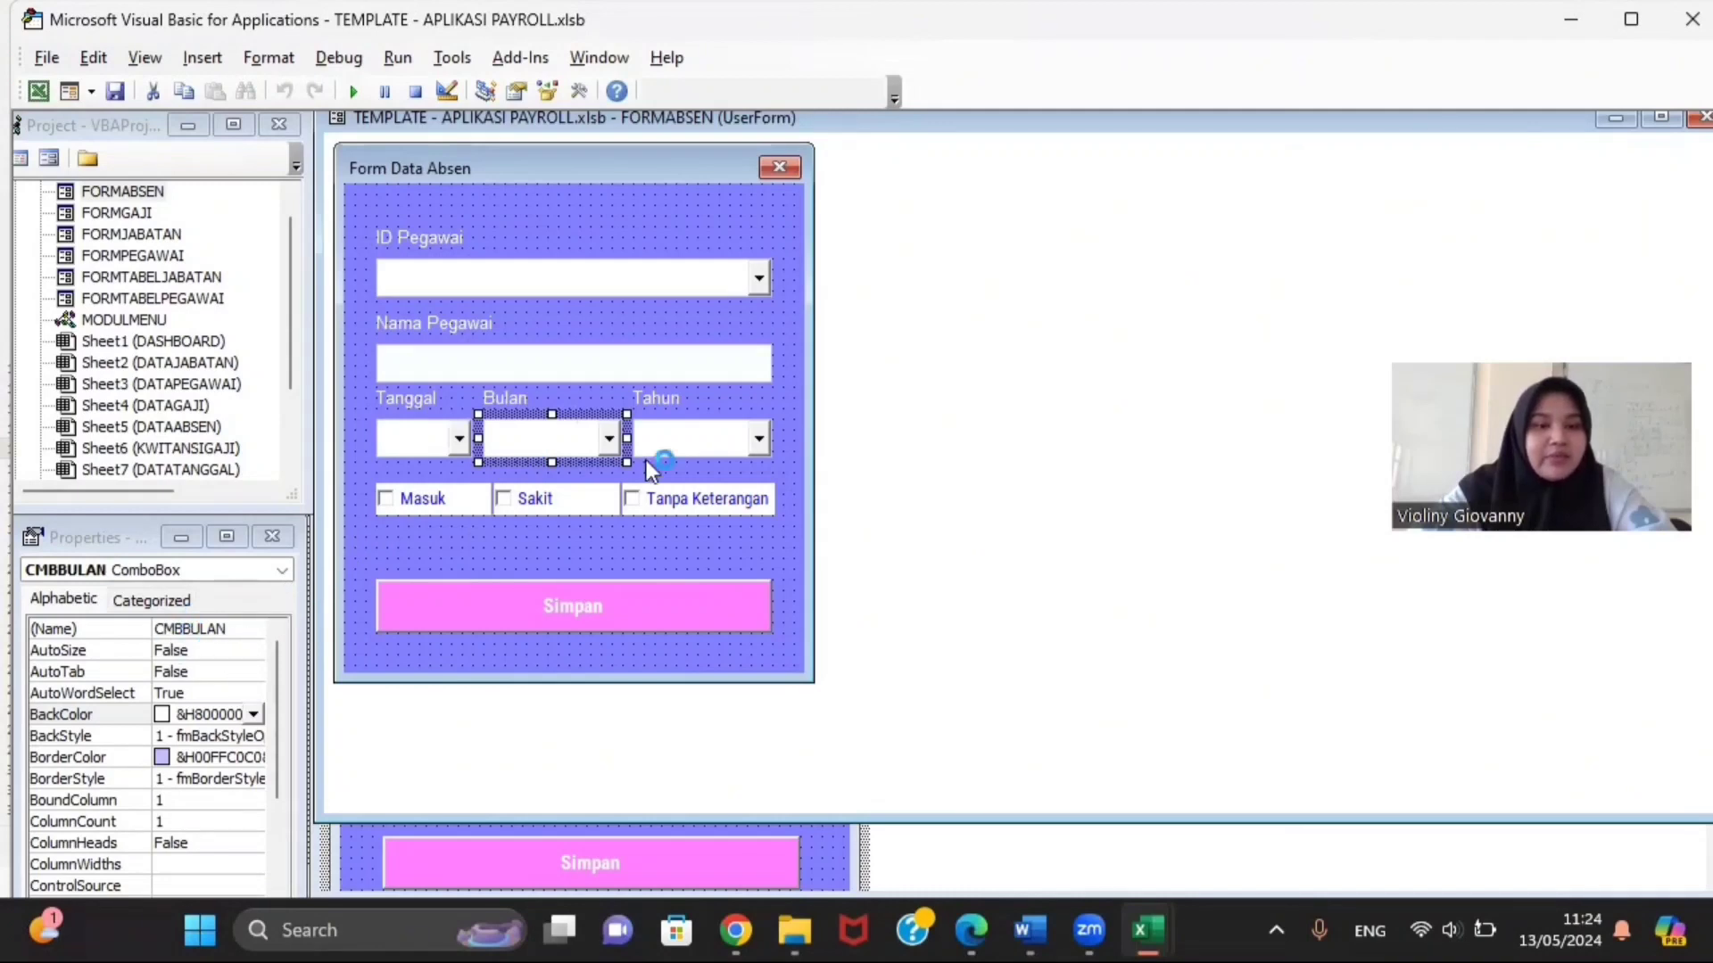
left_click(671, 452)
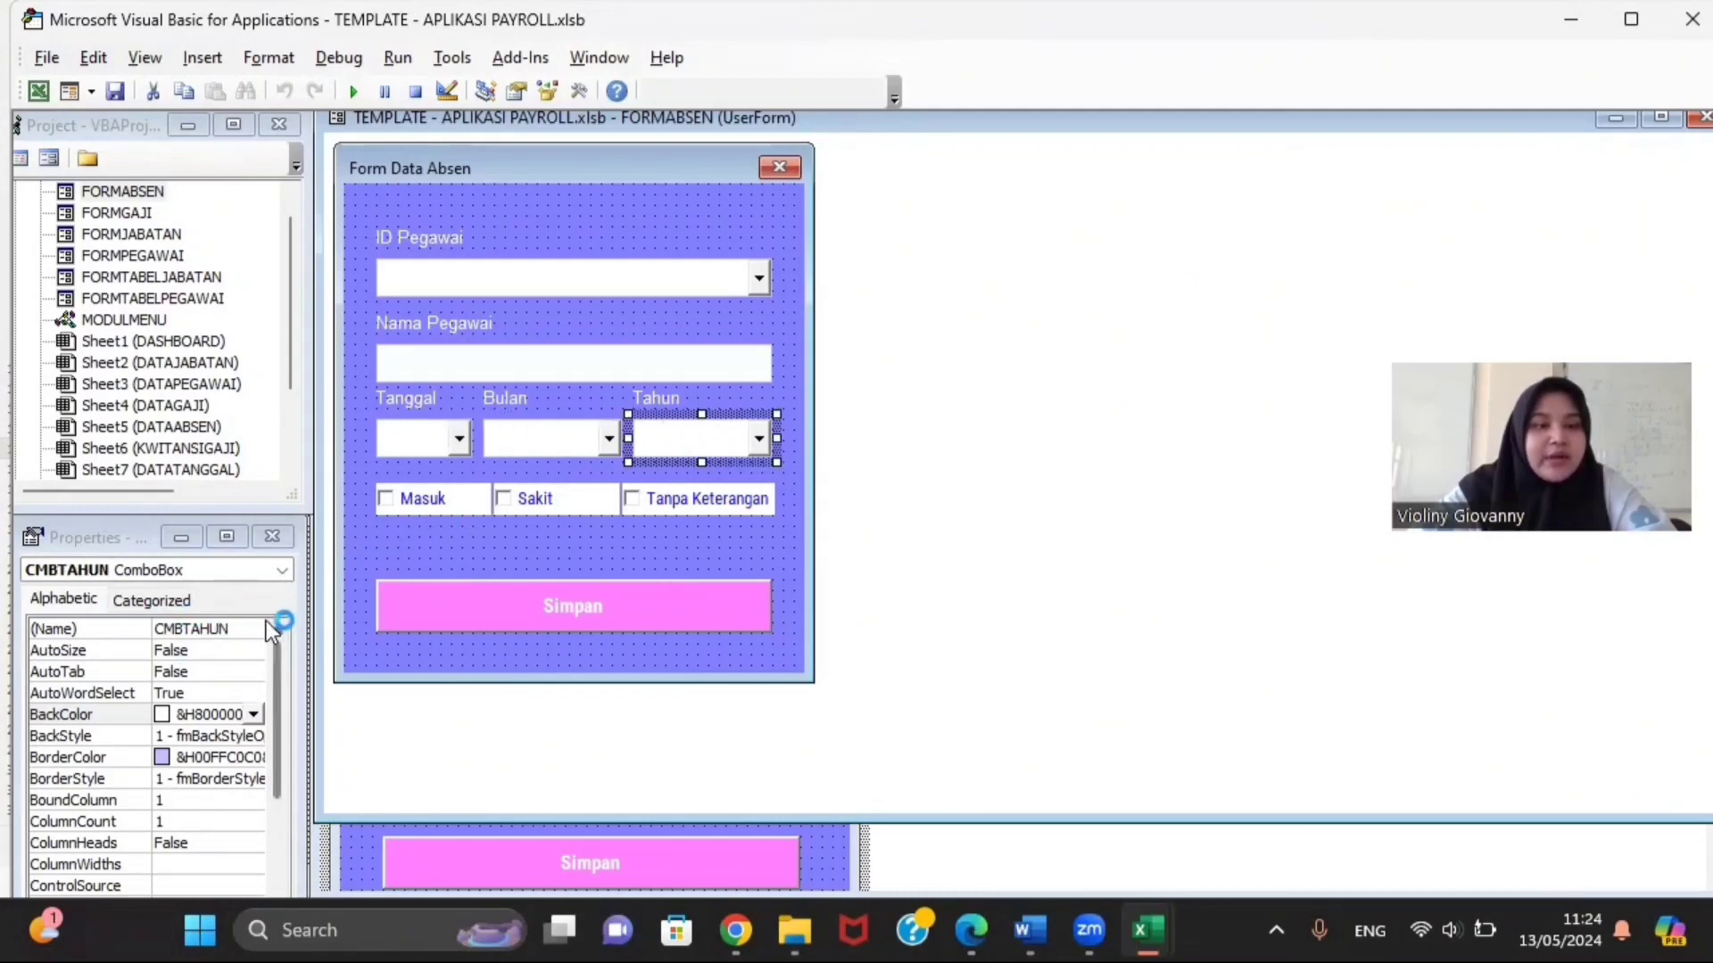
Step: Check the names of the Masuk, Sakit, Tanpa Keterangan checkboxes and the Simpan button
left_click(389, 506)
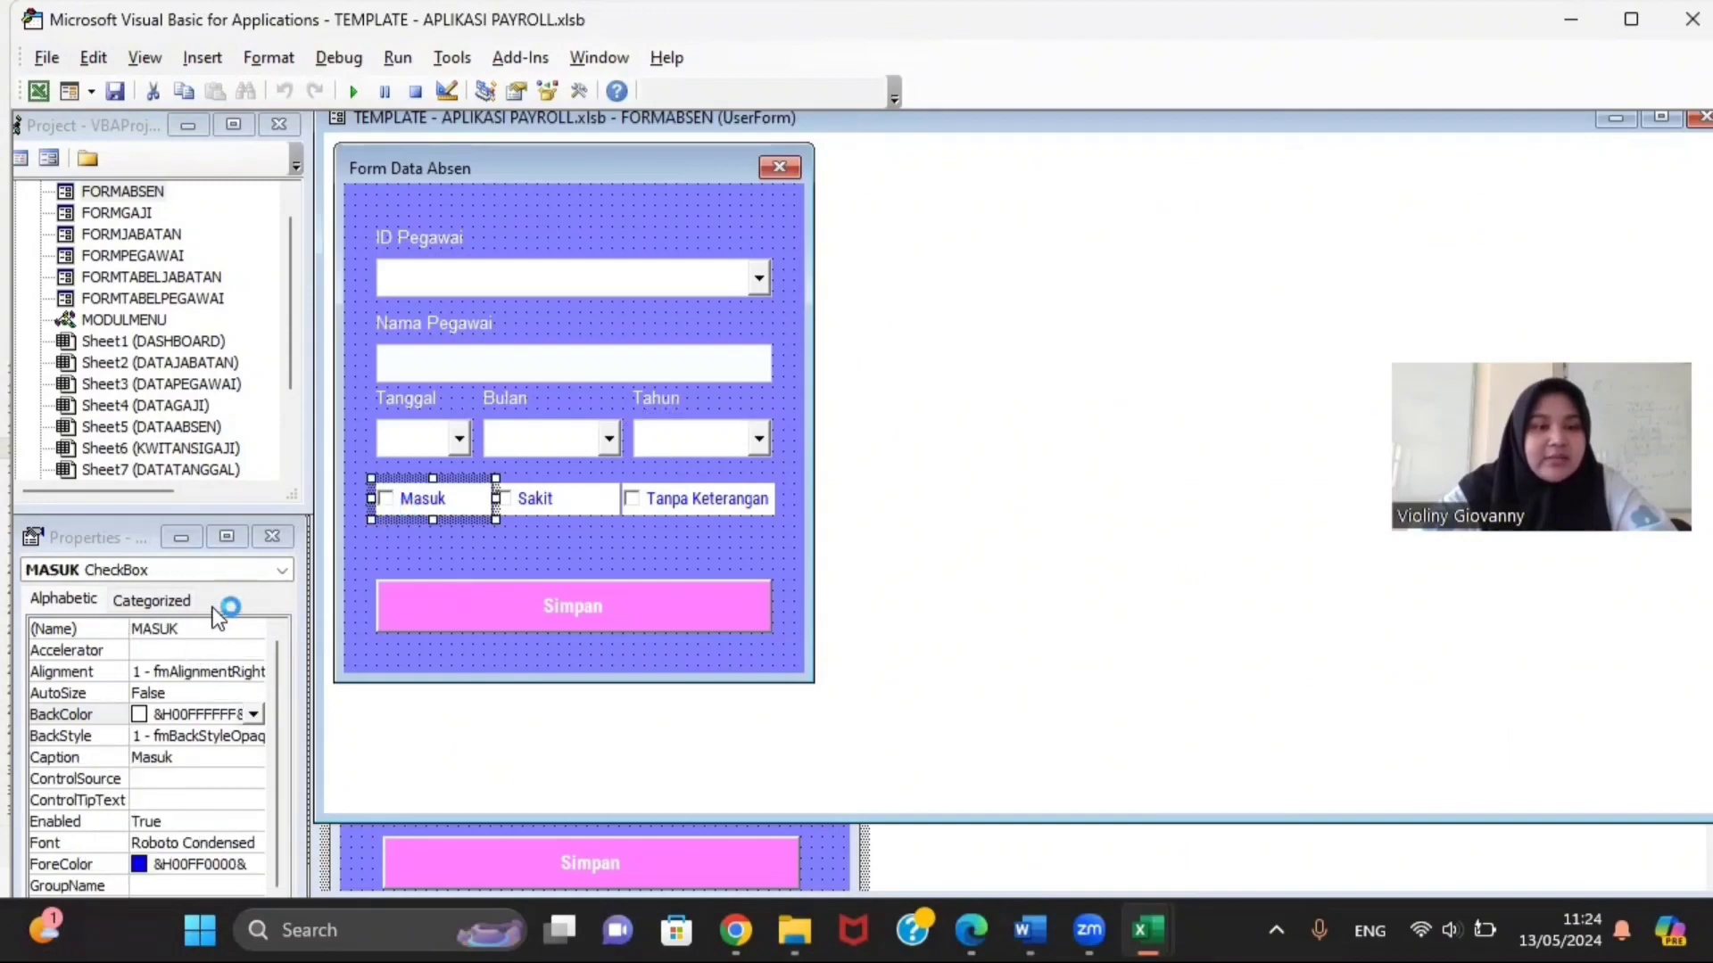
left_click(528, 508)
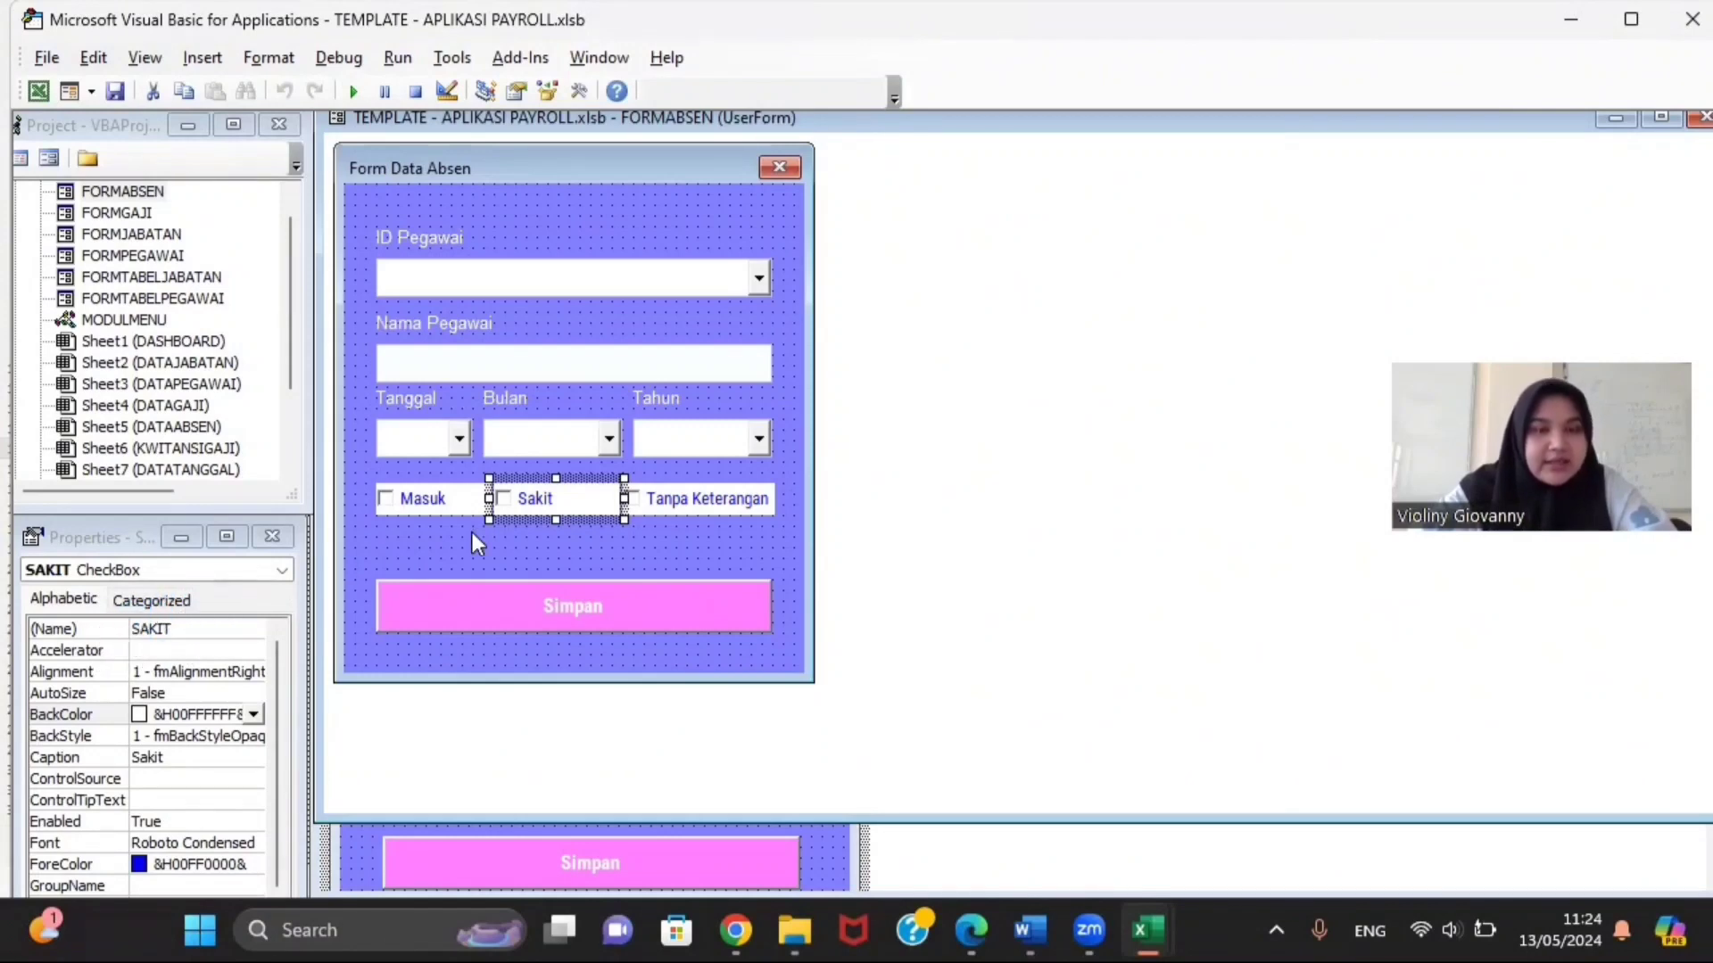
left_click(675, 492)
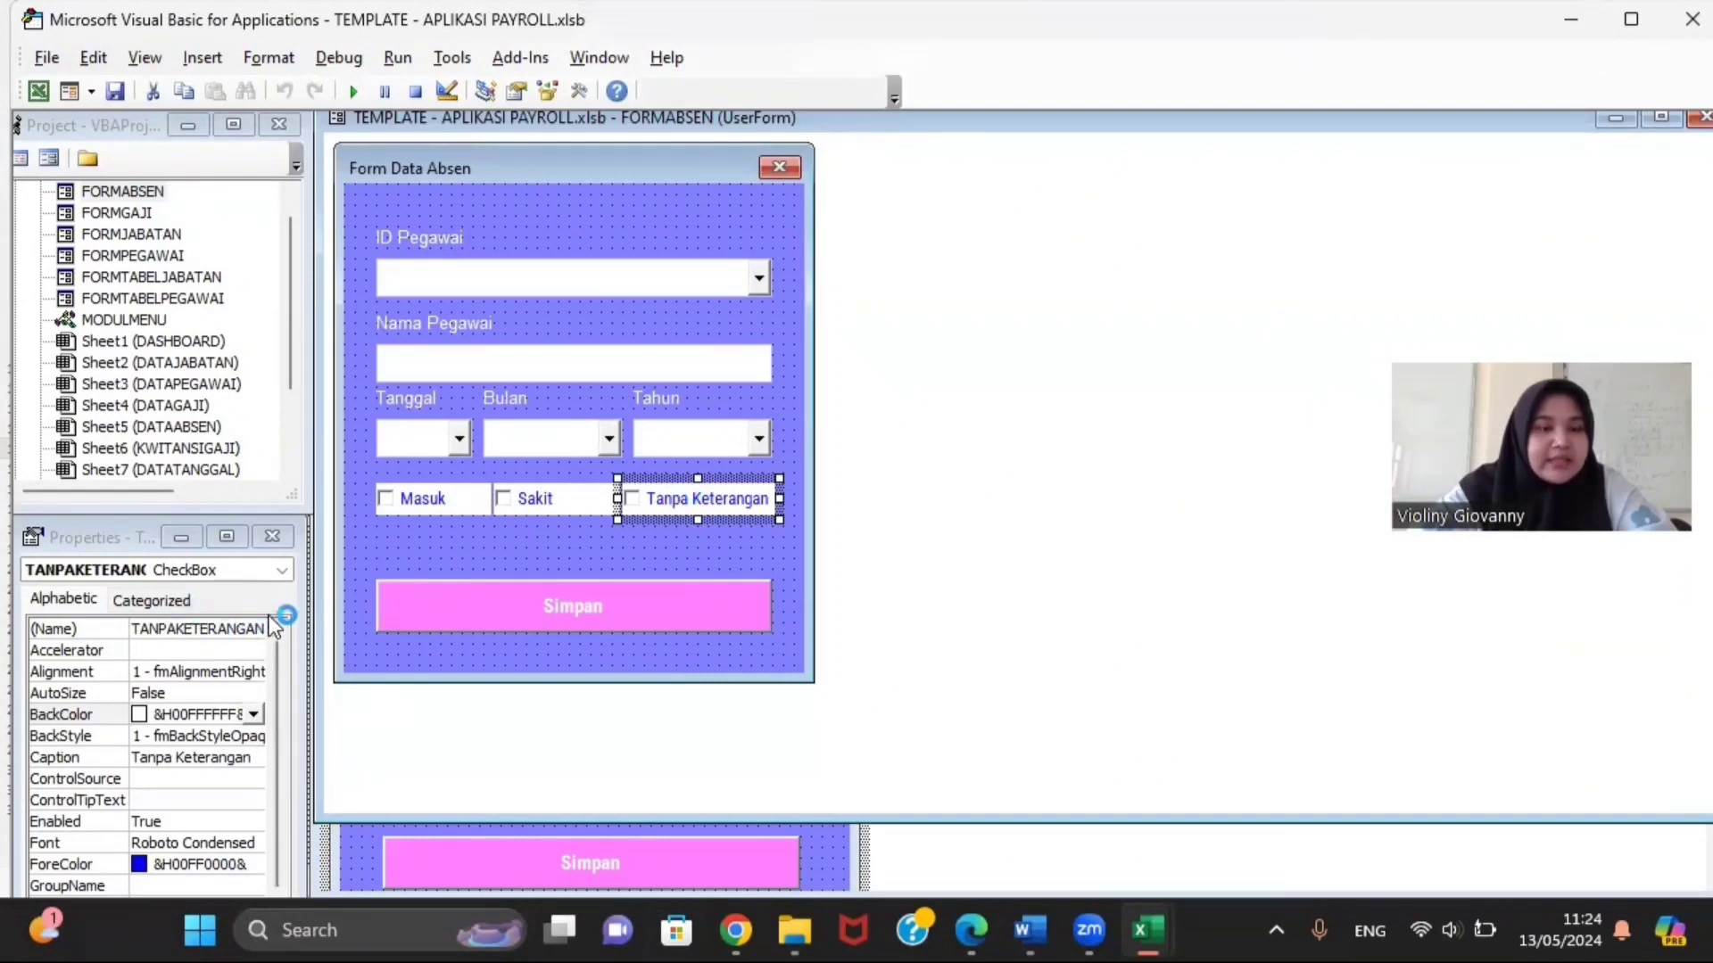
left_click(451, 585)
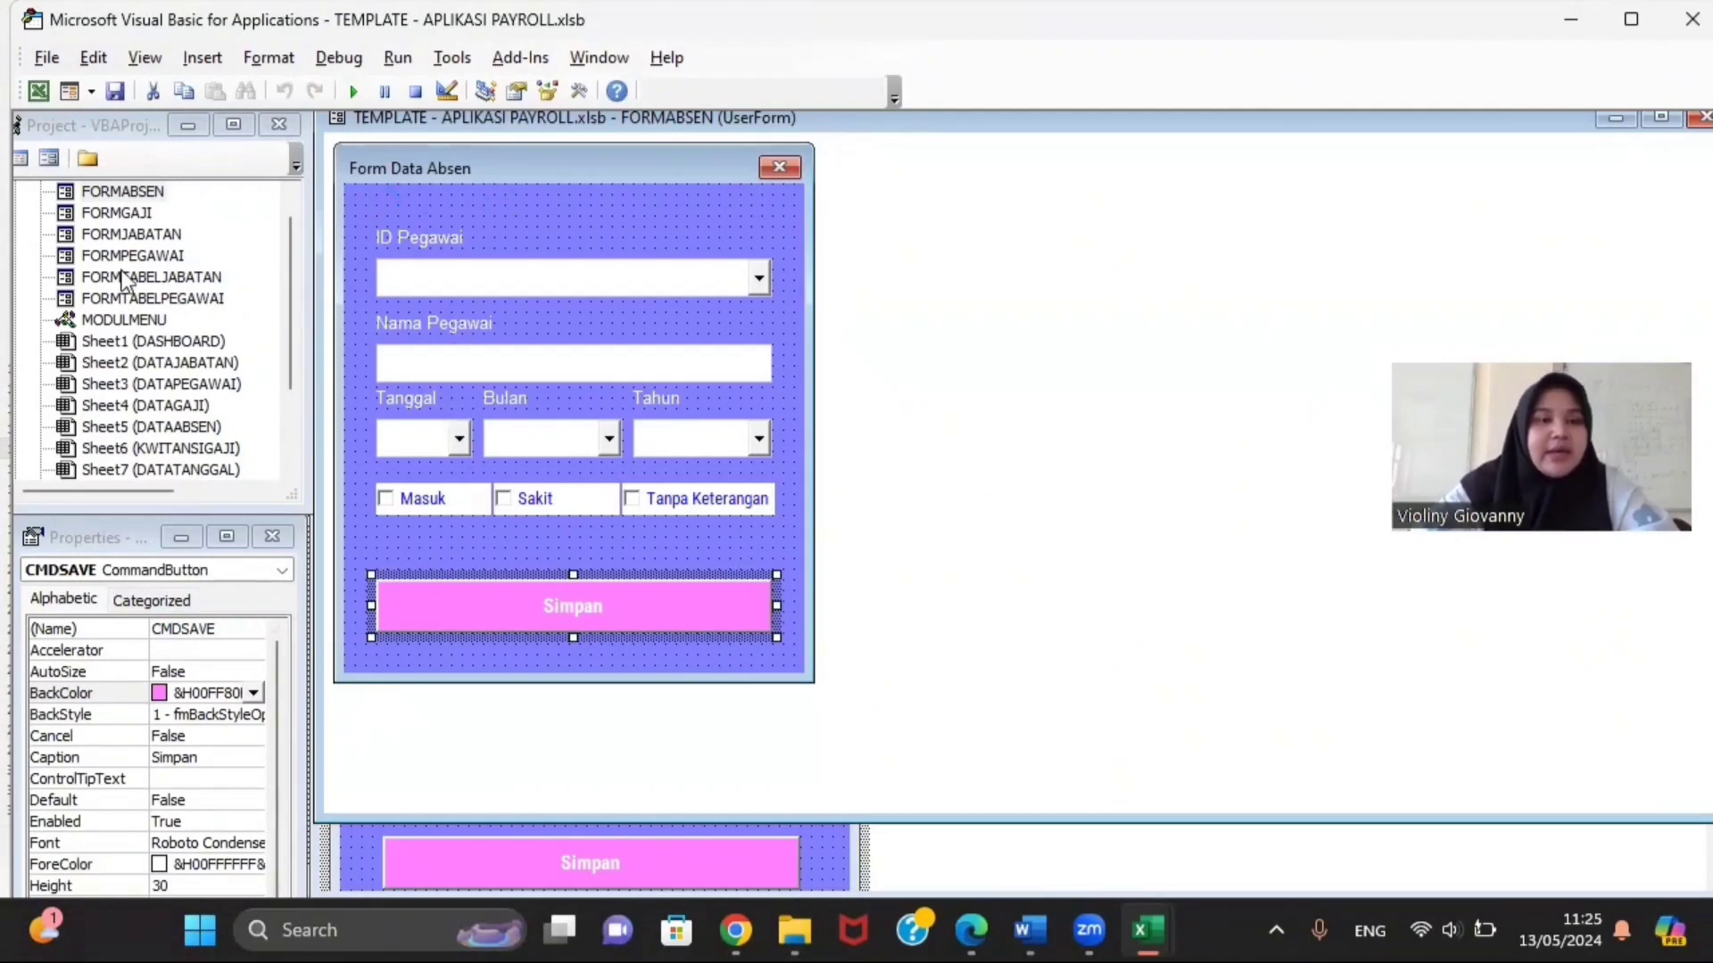
right_click(144, 193)
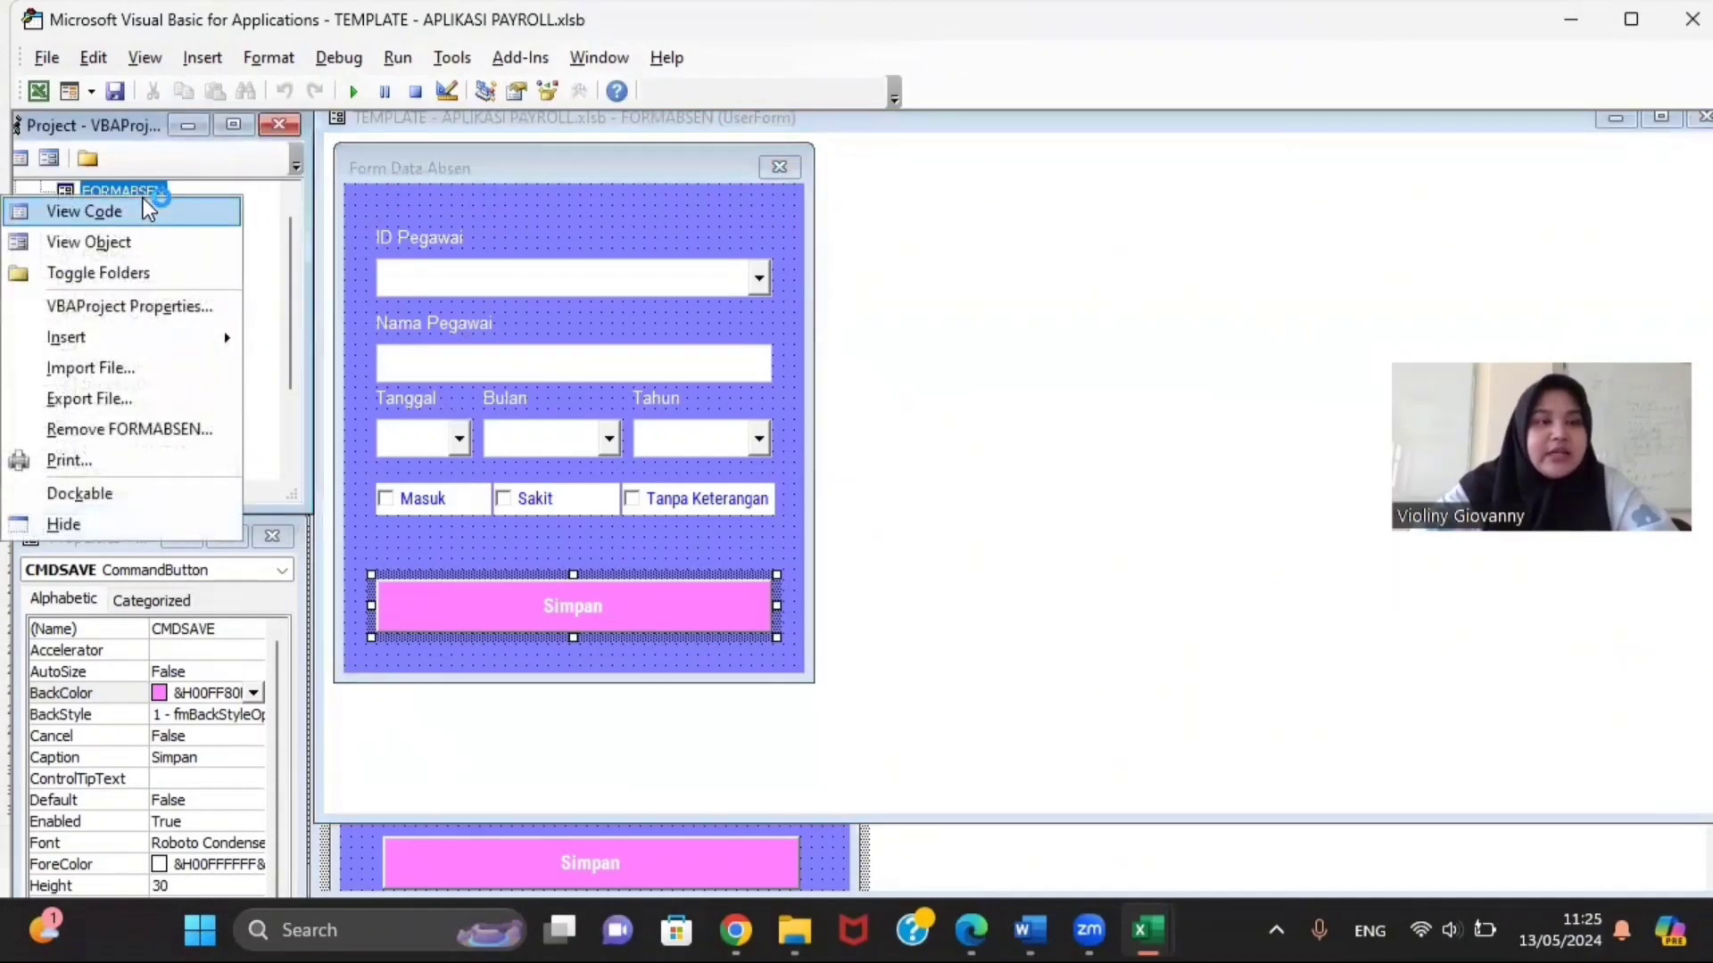
Step: Open the FORMABSEN code and bring up the TEMPLATE DAN CODING folder
left_click(143, 210)
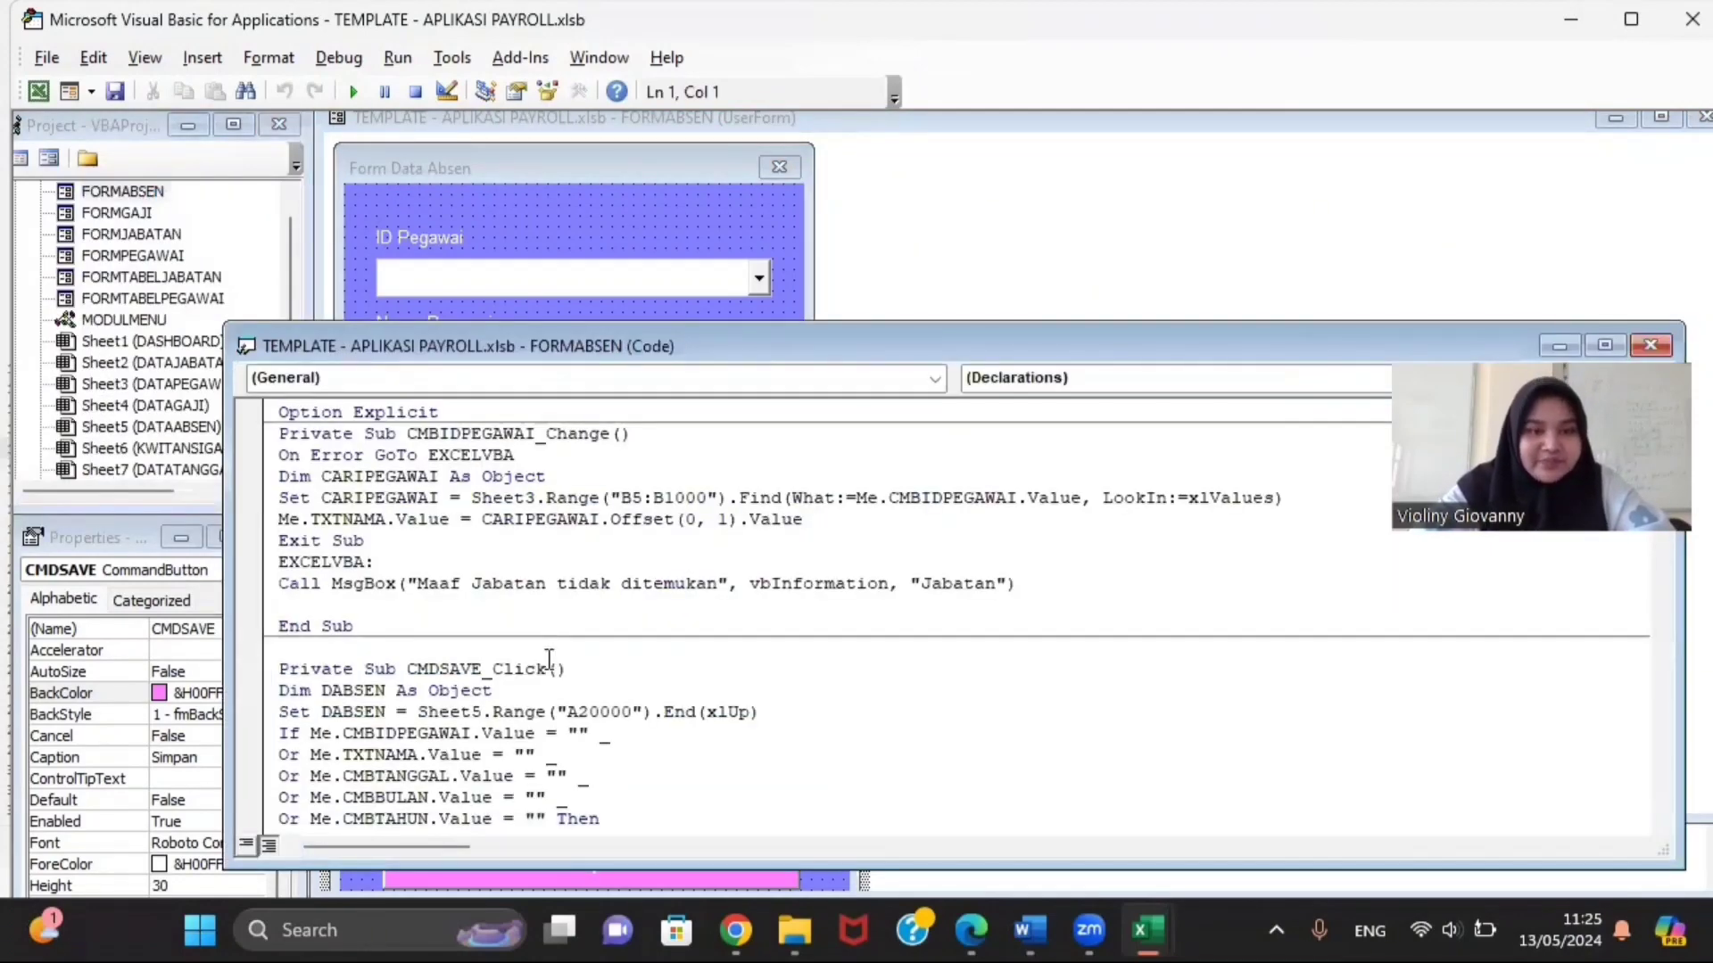
mouse_move(777, 918)
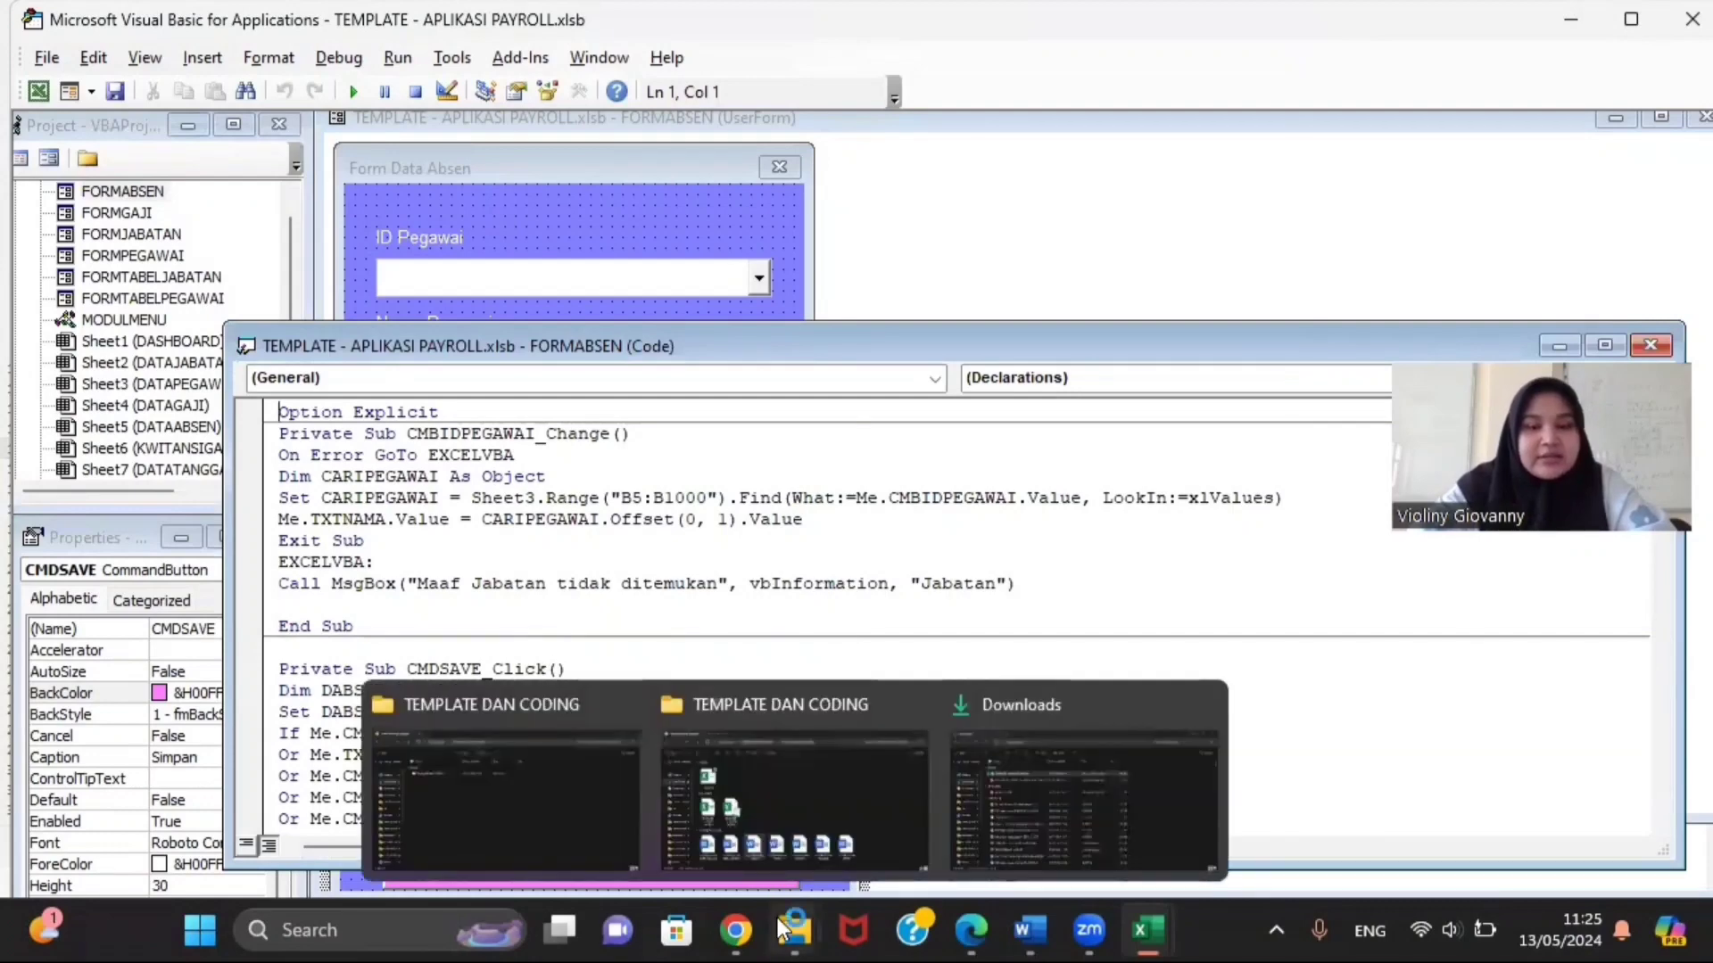
left_click(764, 841)
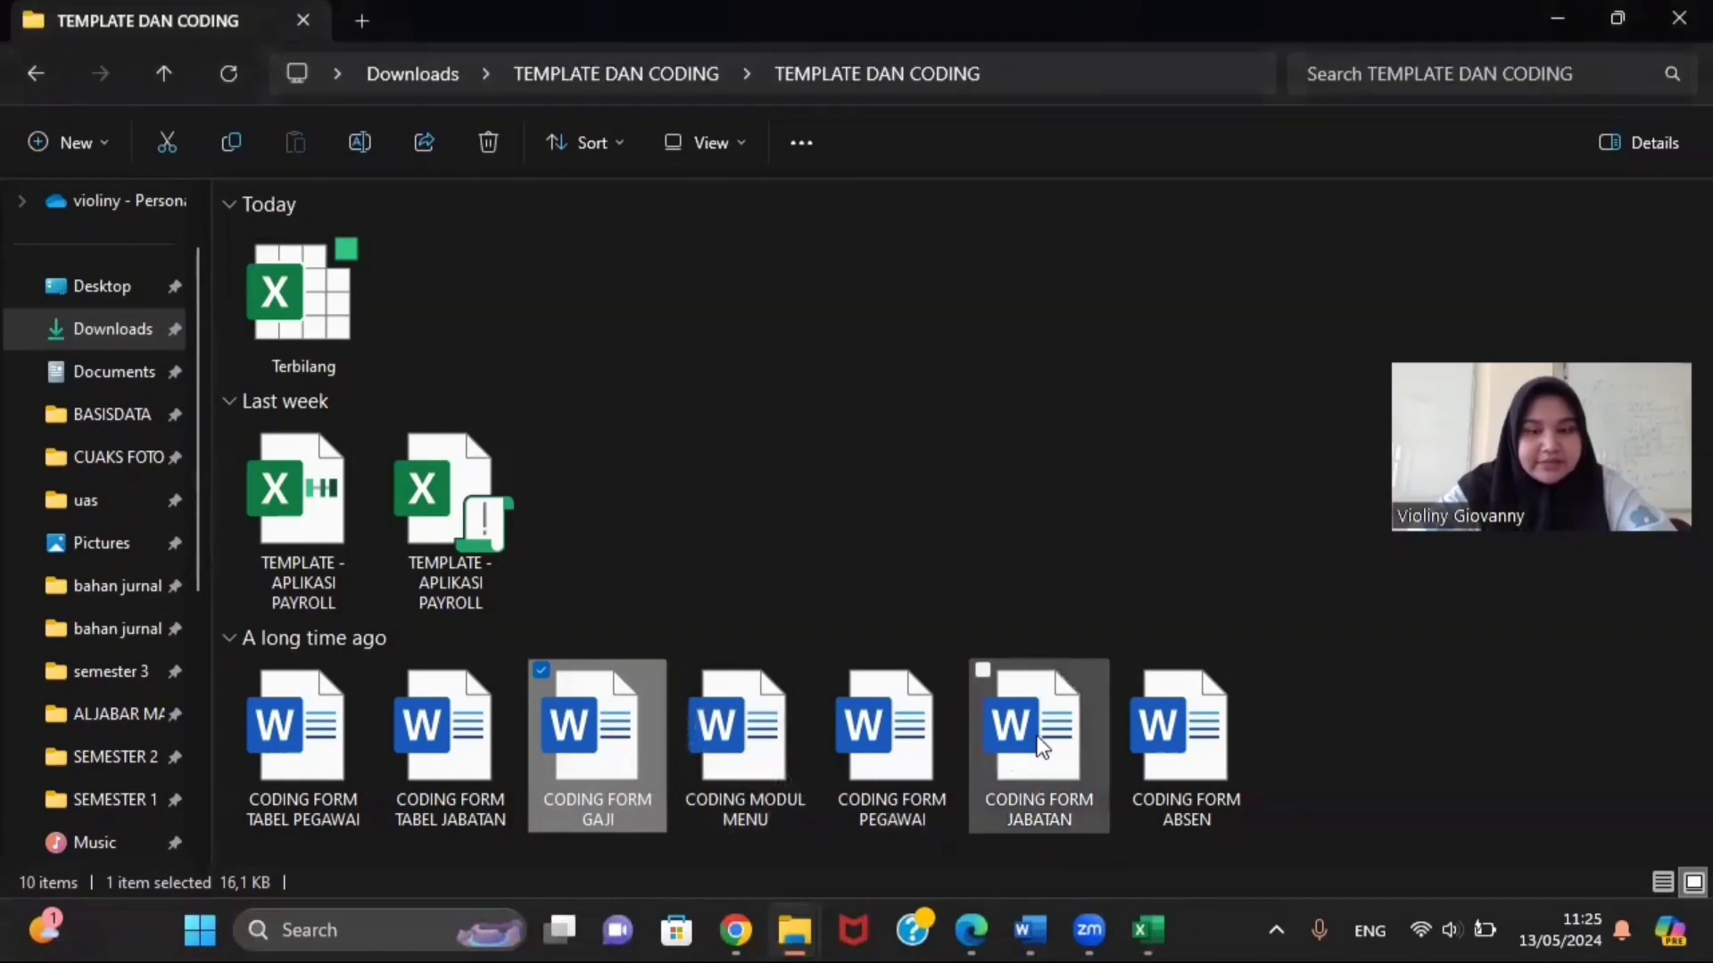
Step: Open and scroll CODING FORM ABSEN in Word, then return to the VBA editor
left_click(1184, 741)
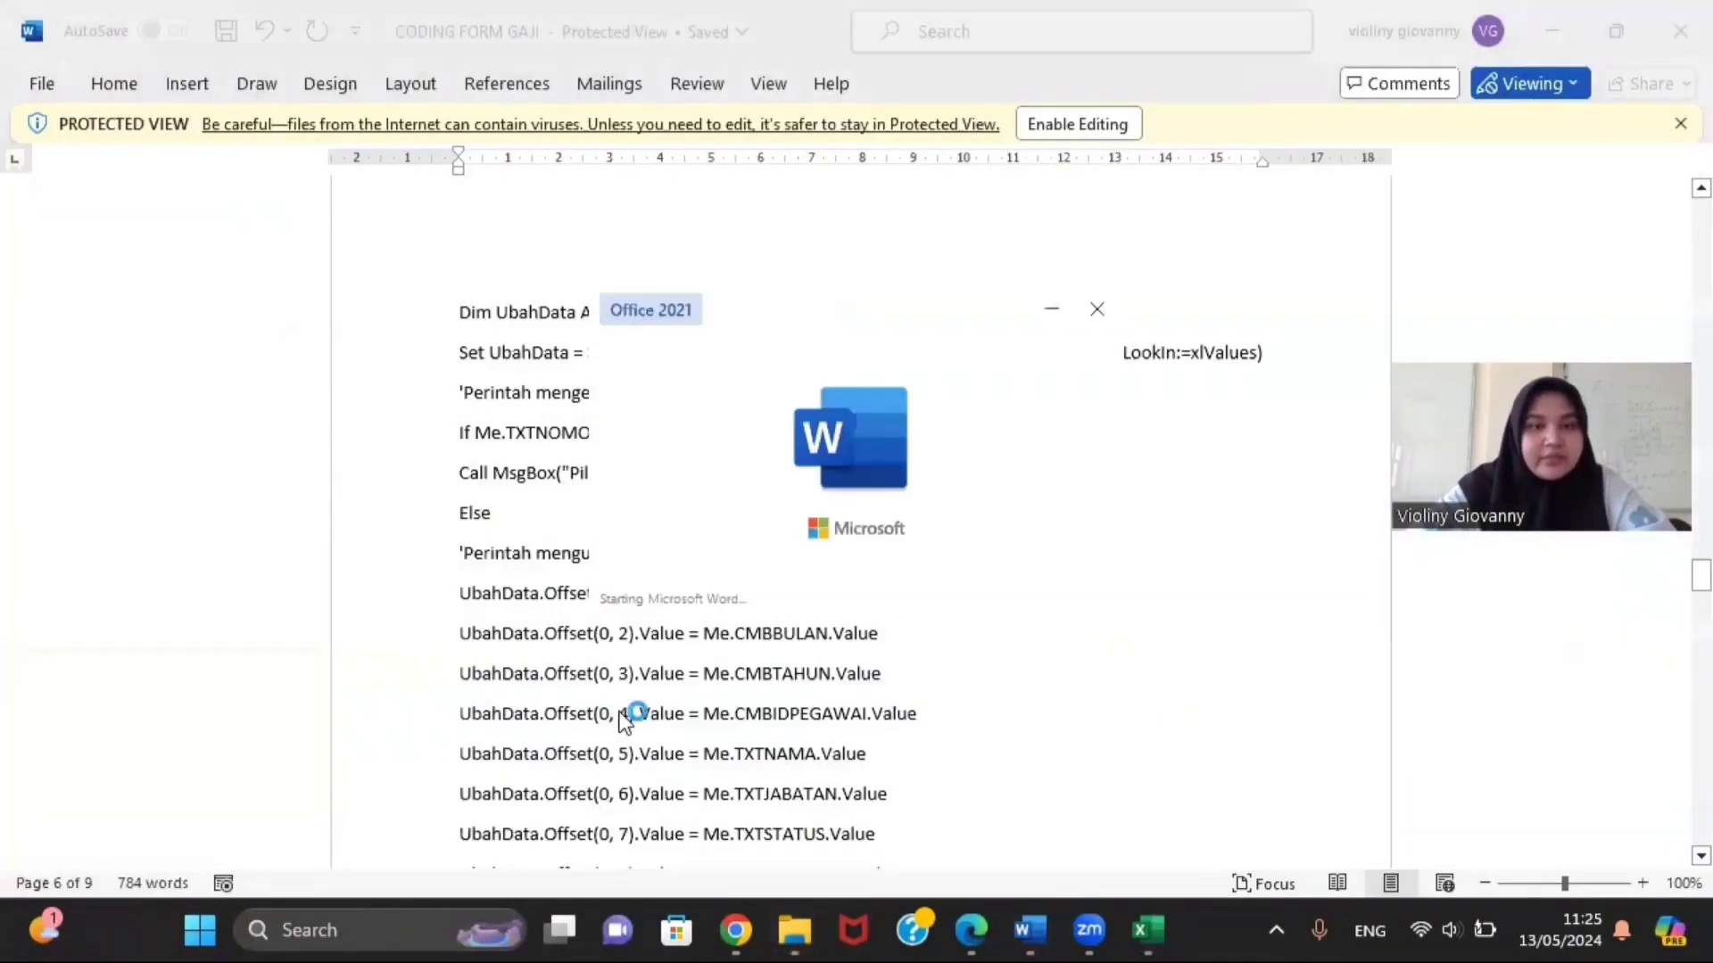
scroll(665, 554, "down", 10)
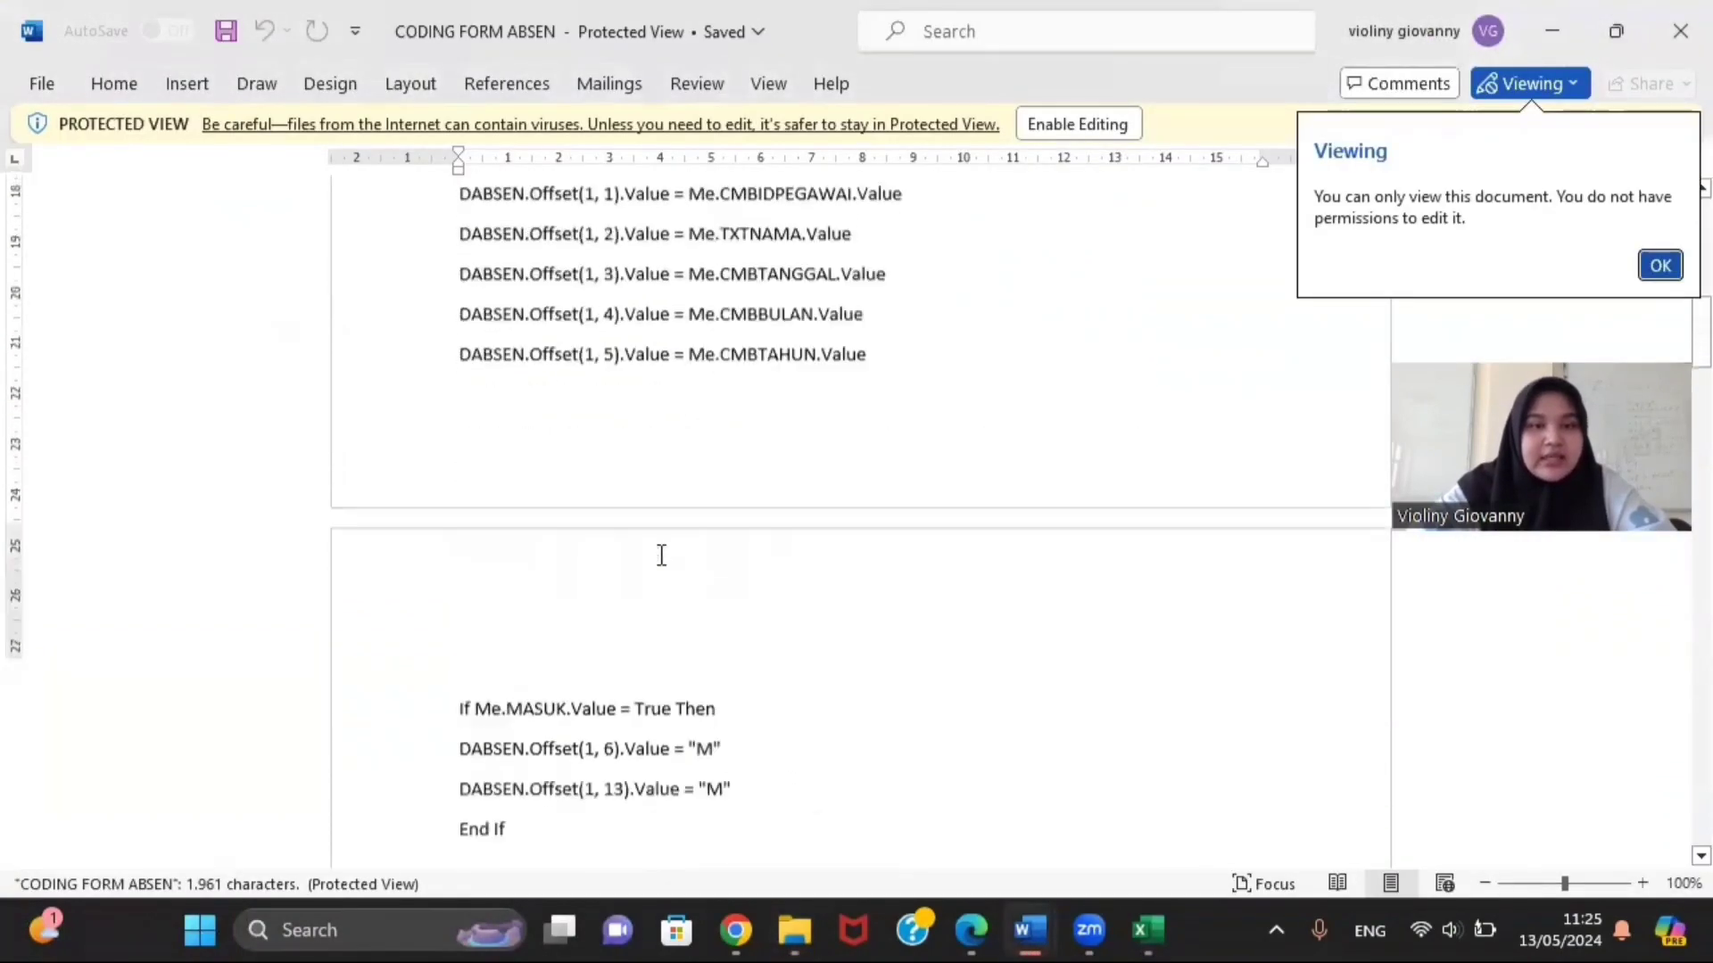
scroll(661, 555, "down", 5)
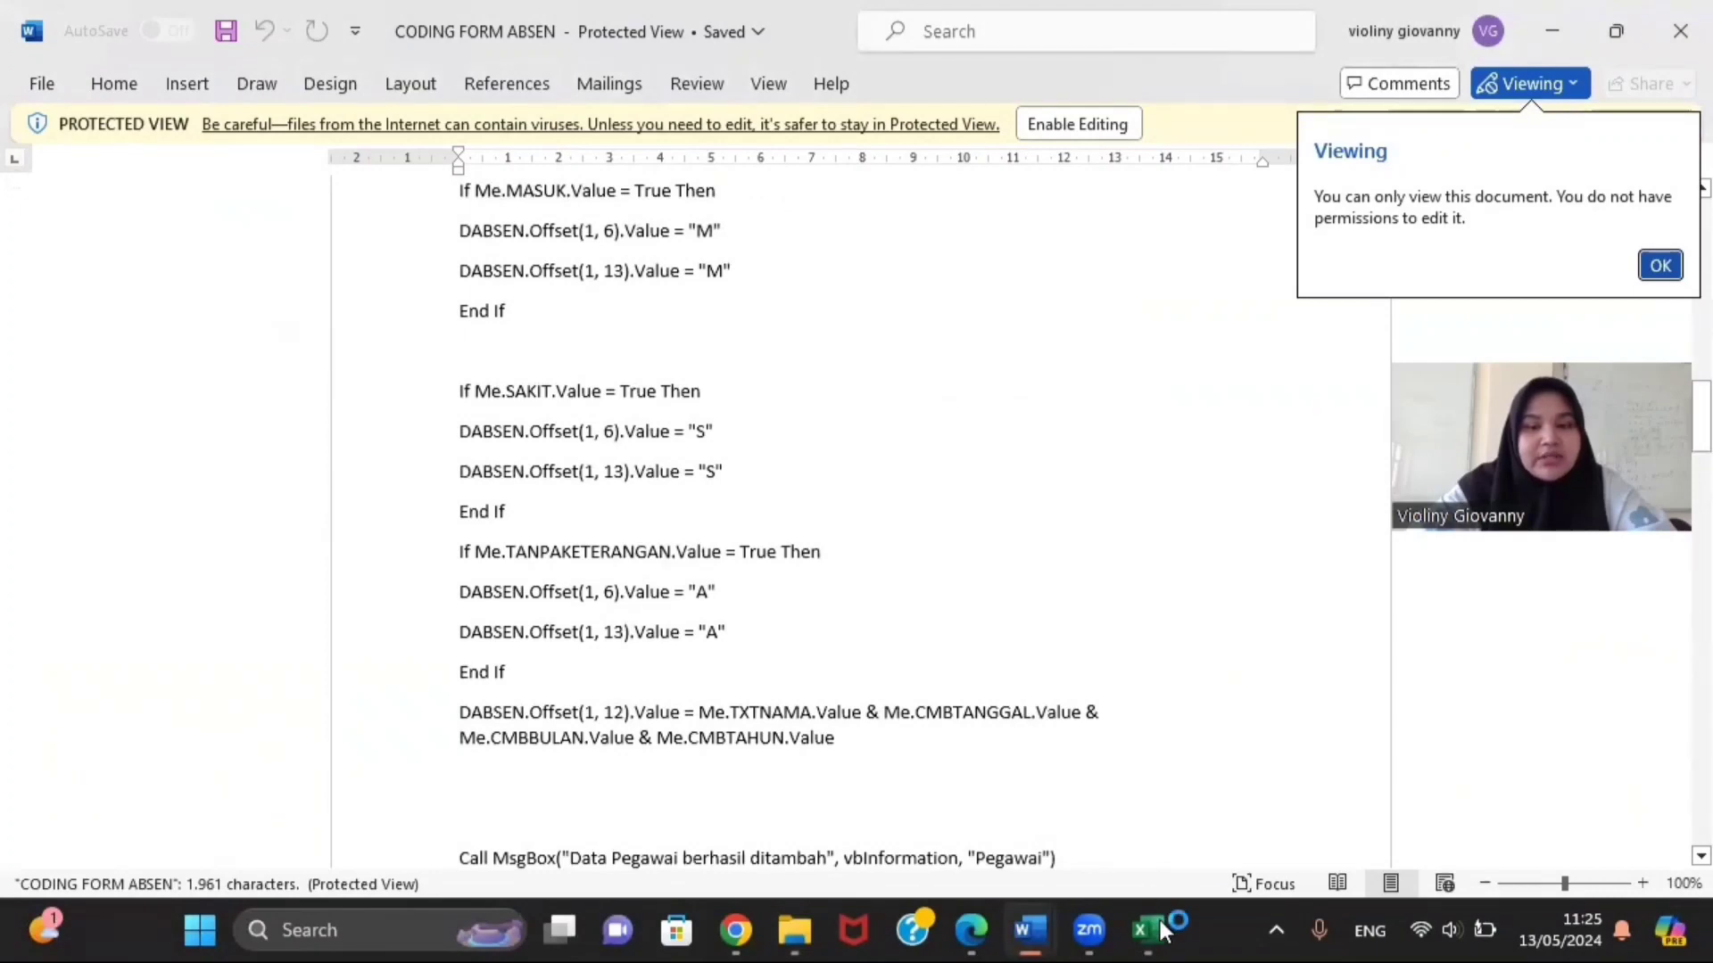
mouse_move(1147, 930)
left_click(1218, 856)
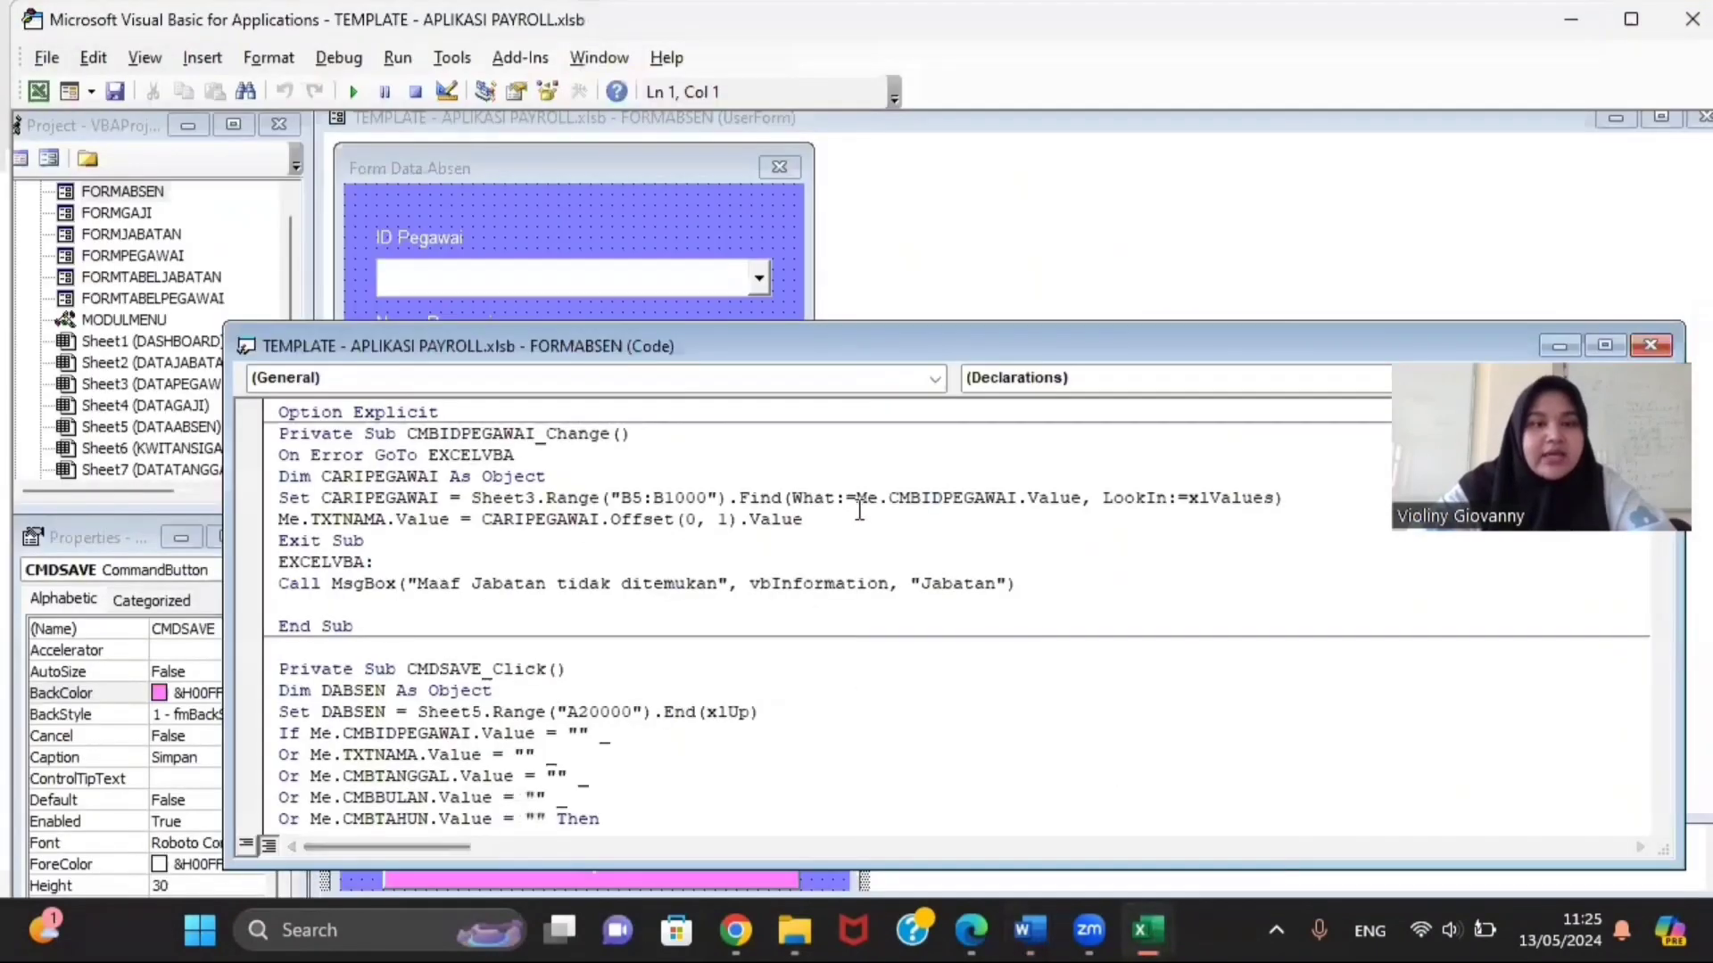
Step: Run Form Data Absen and save an employee's Masuk entry dated 4 Maret 2021
left_click(363, 91)
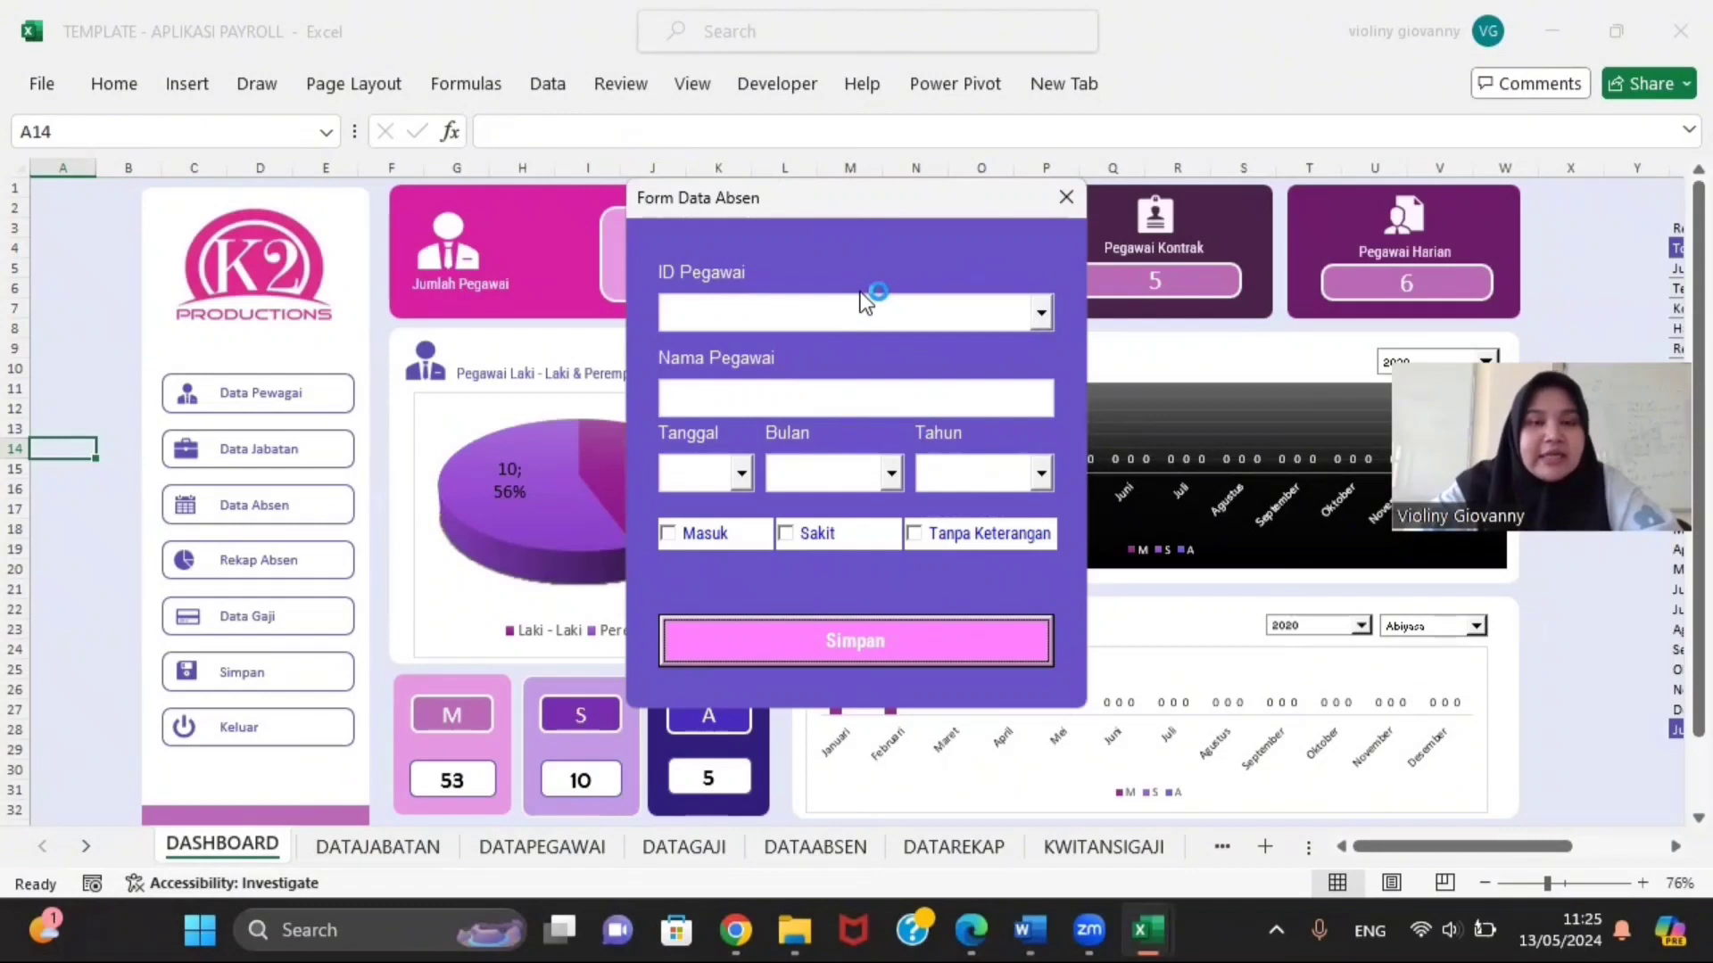
left_click(1043, 313)
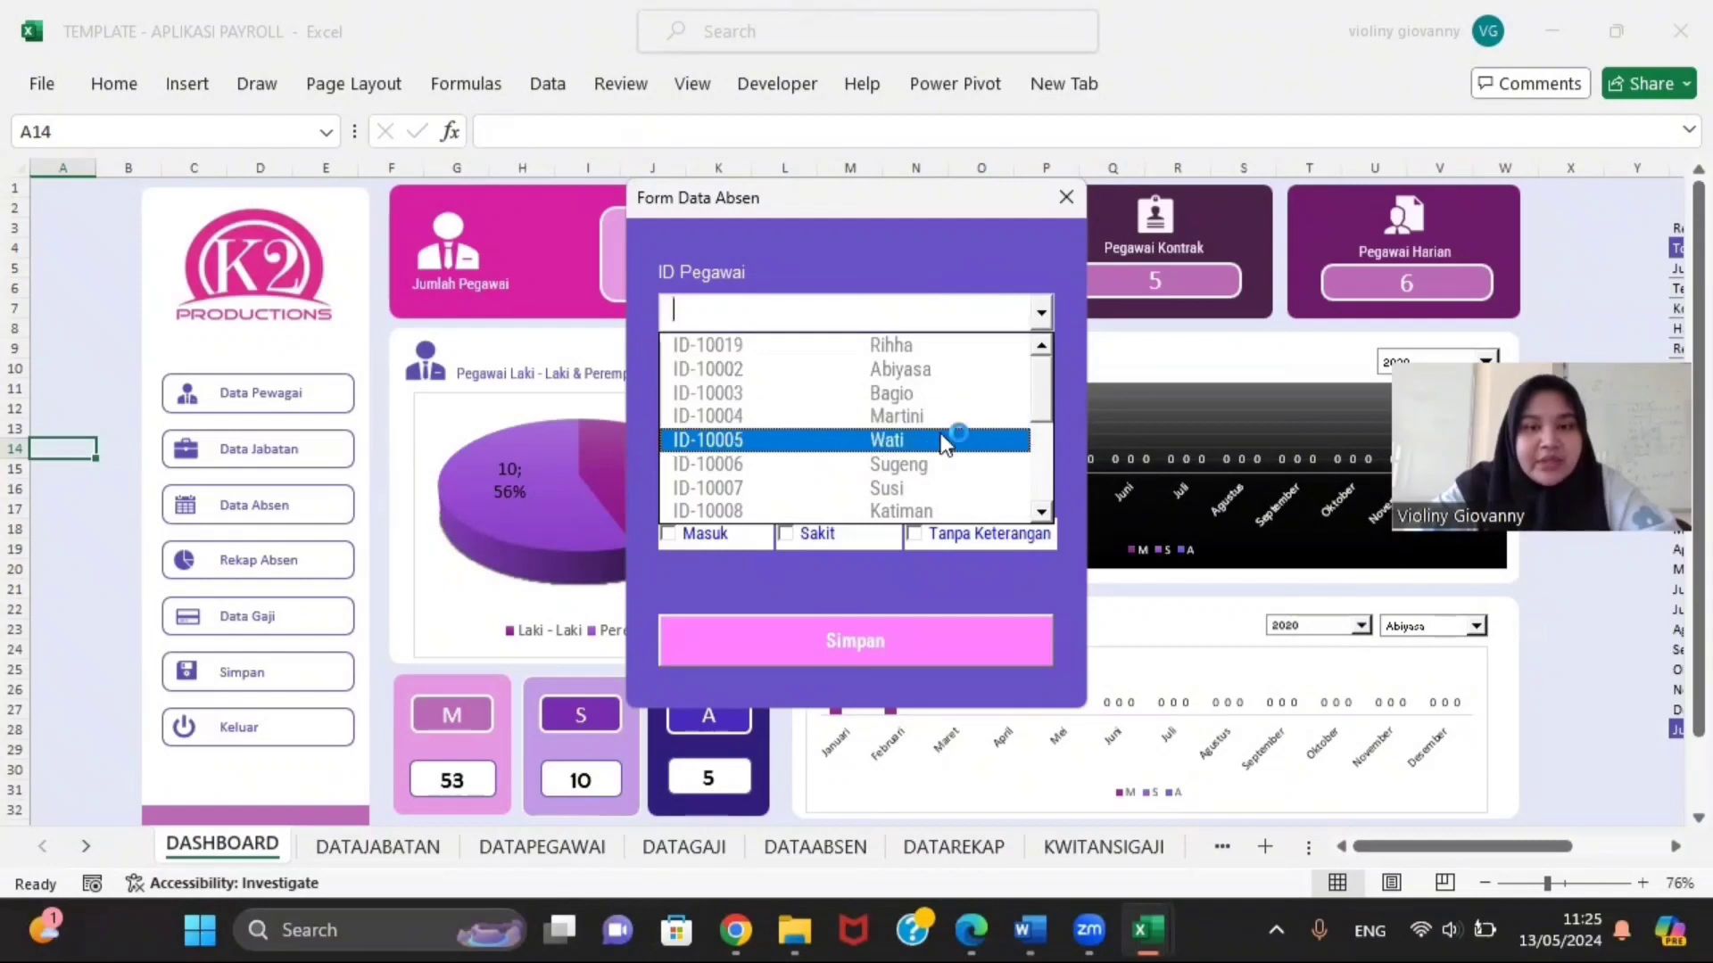
left_click(963, 413)
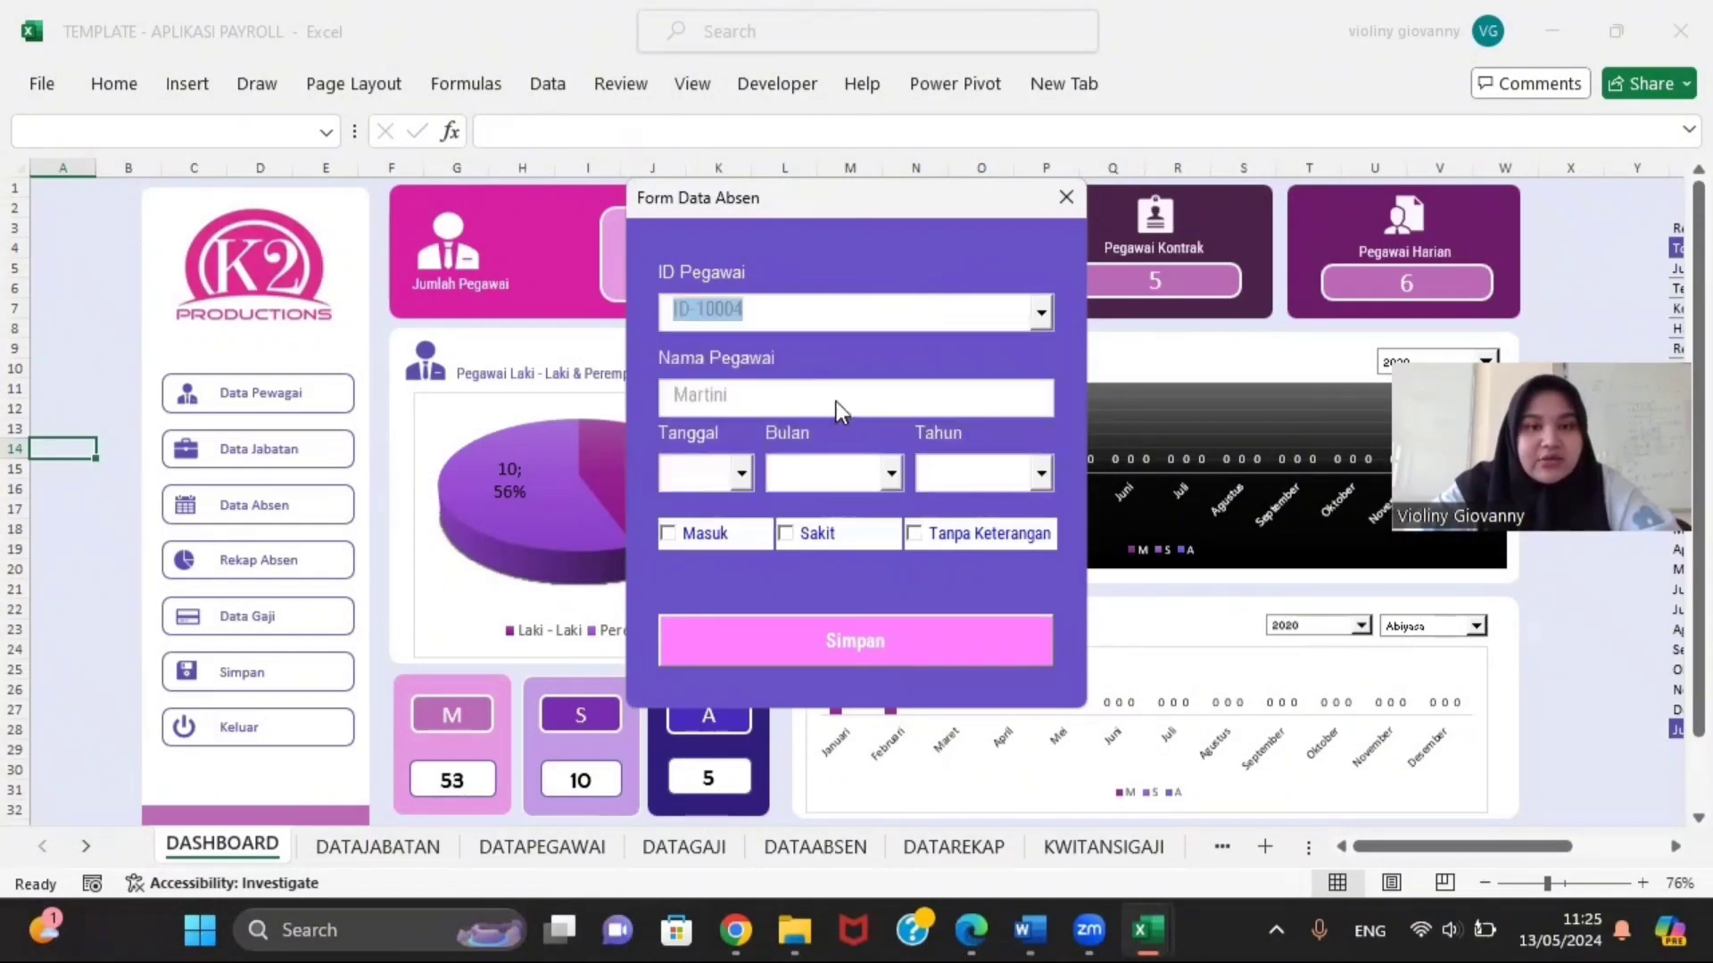
left_click(742, 473)
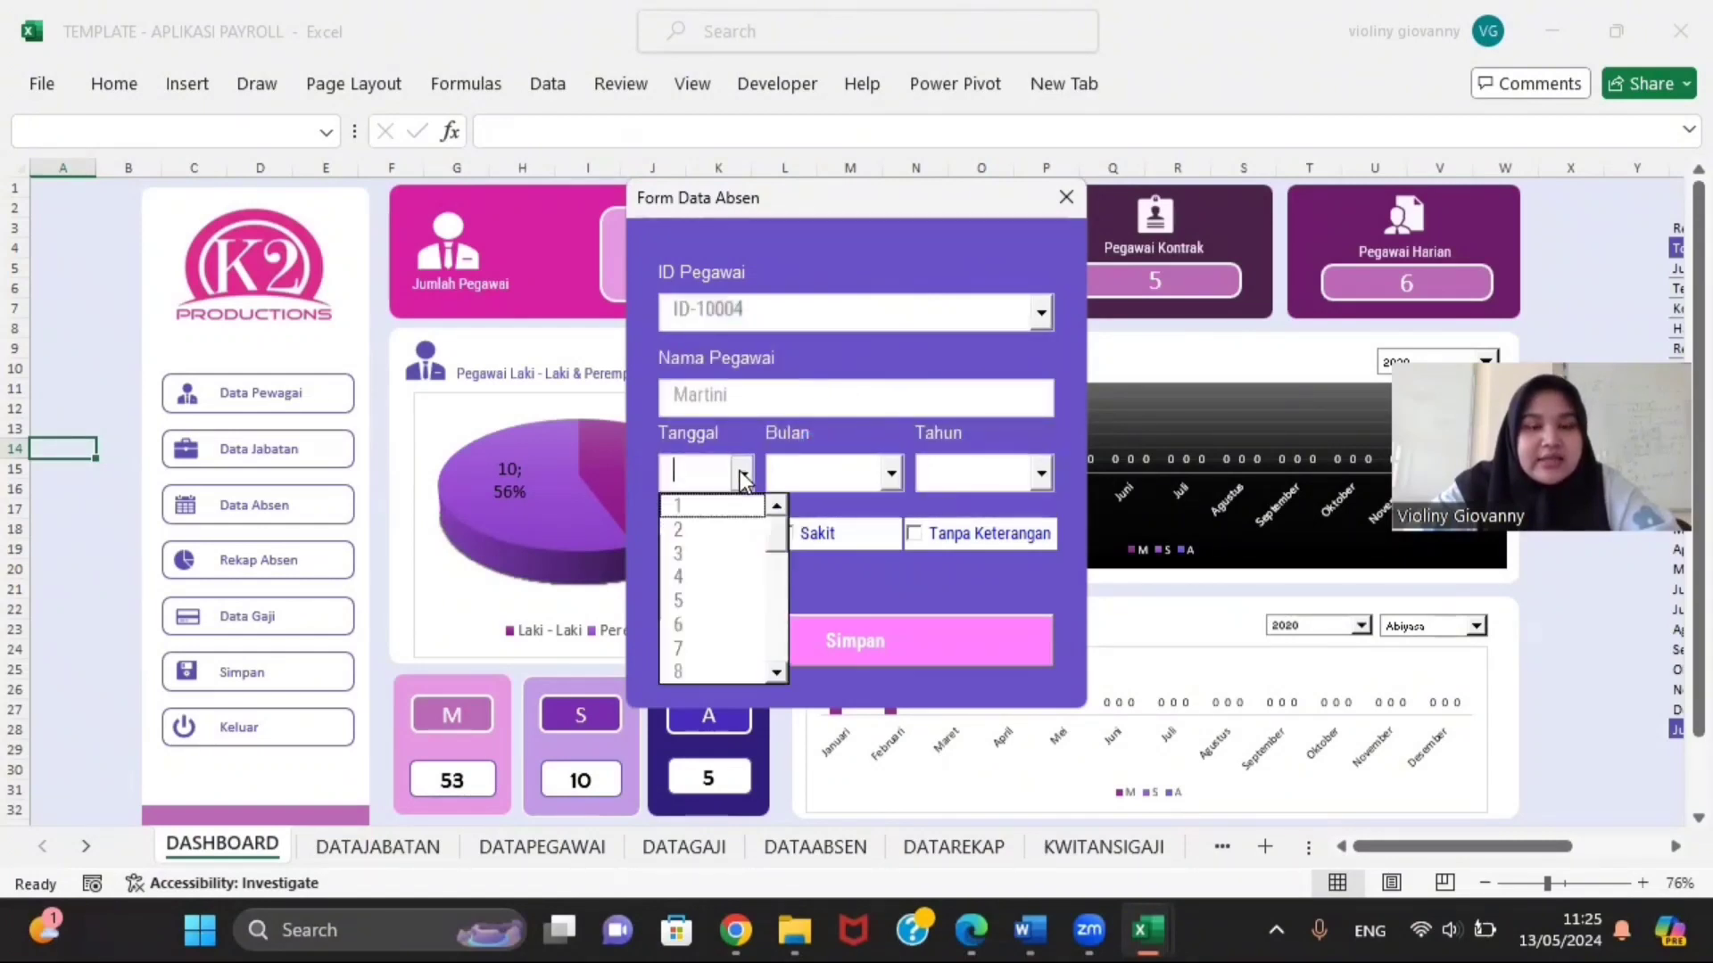
left_click(704, 580)
left_click(888, 476)
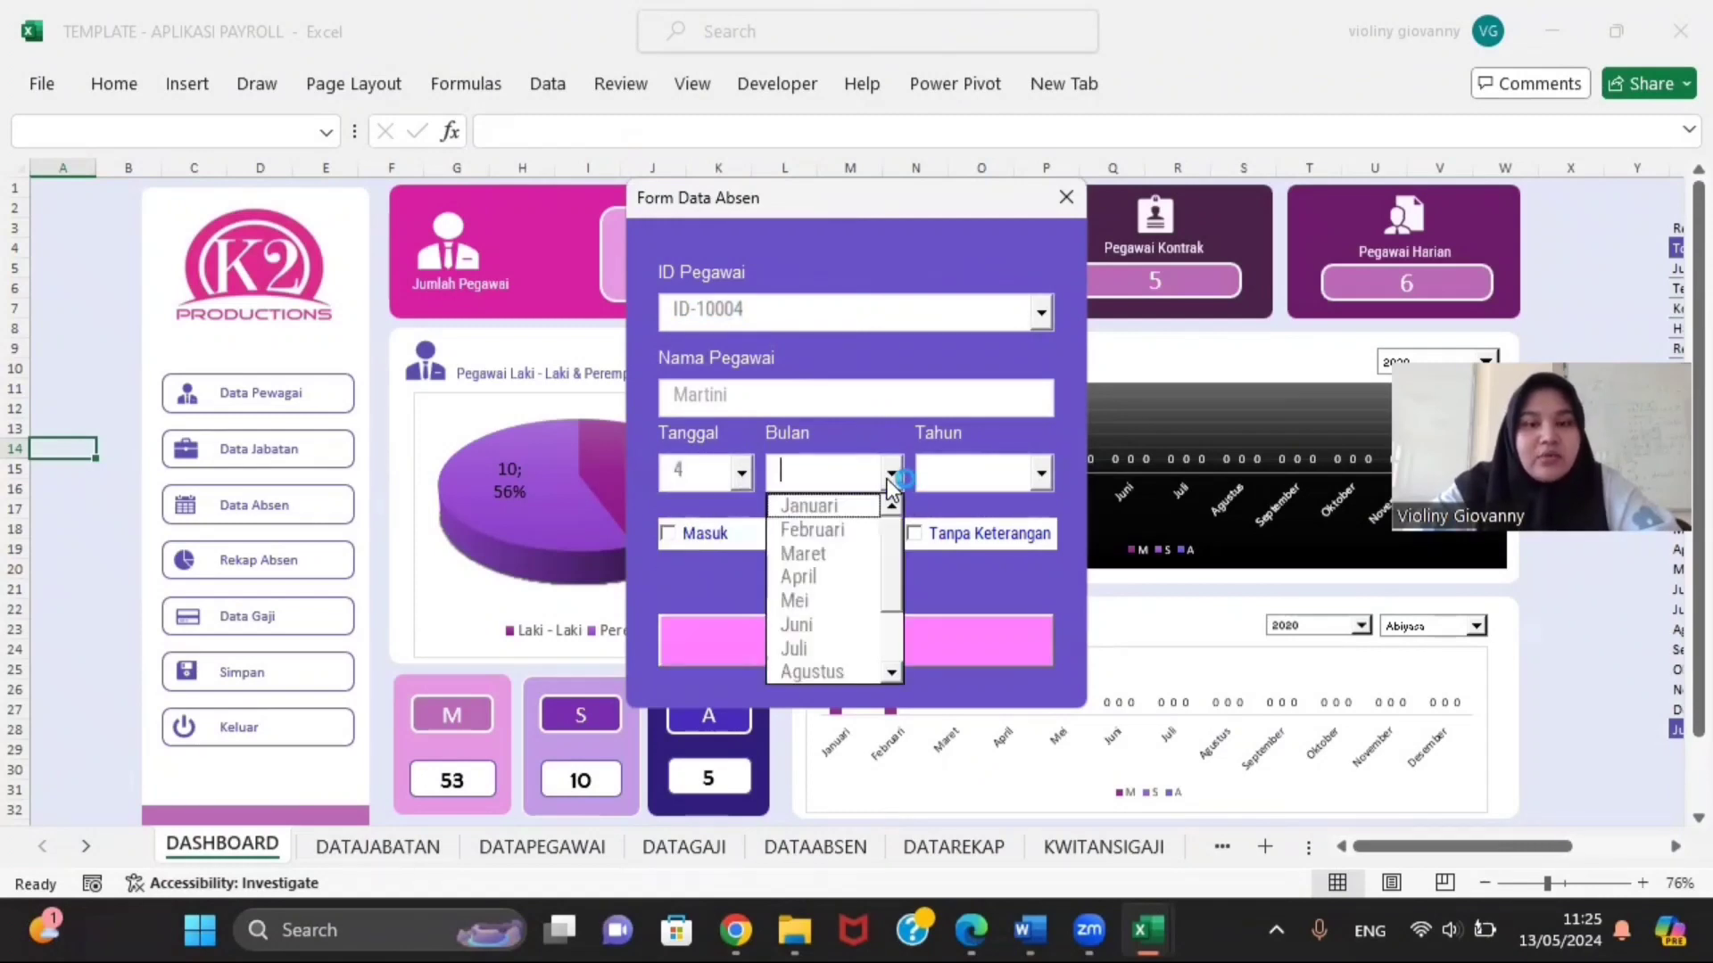
left_click(825, 554)
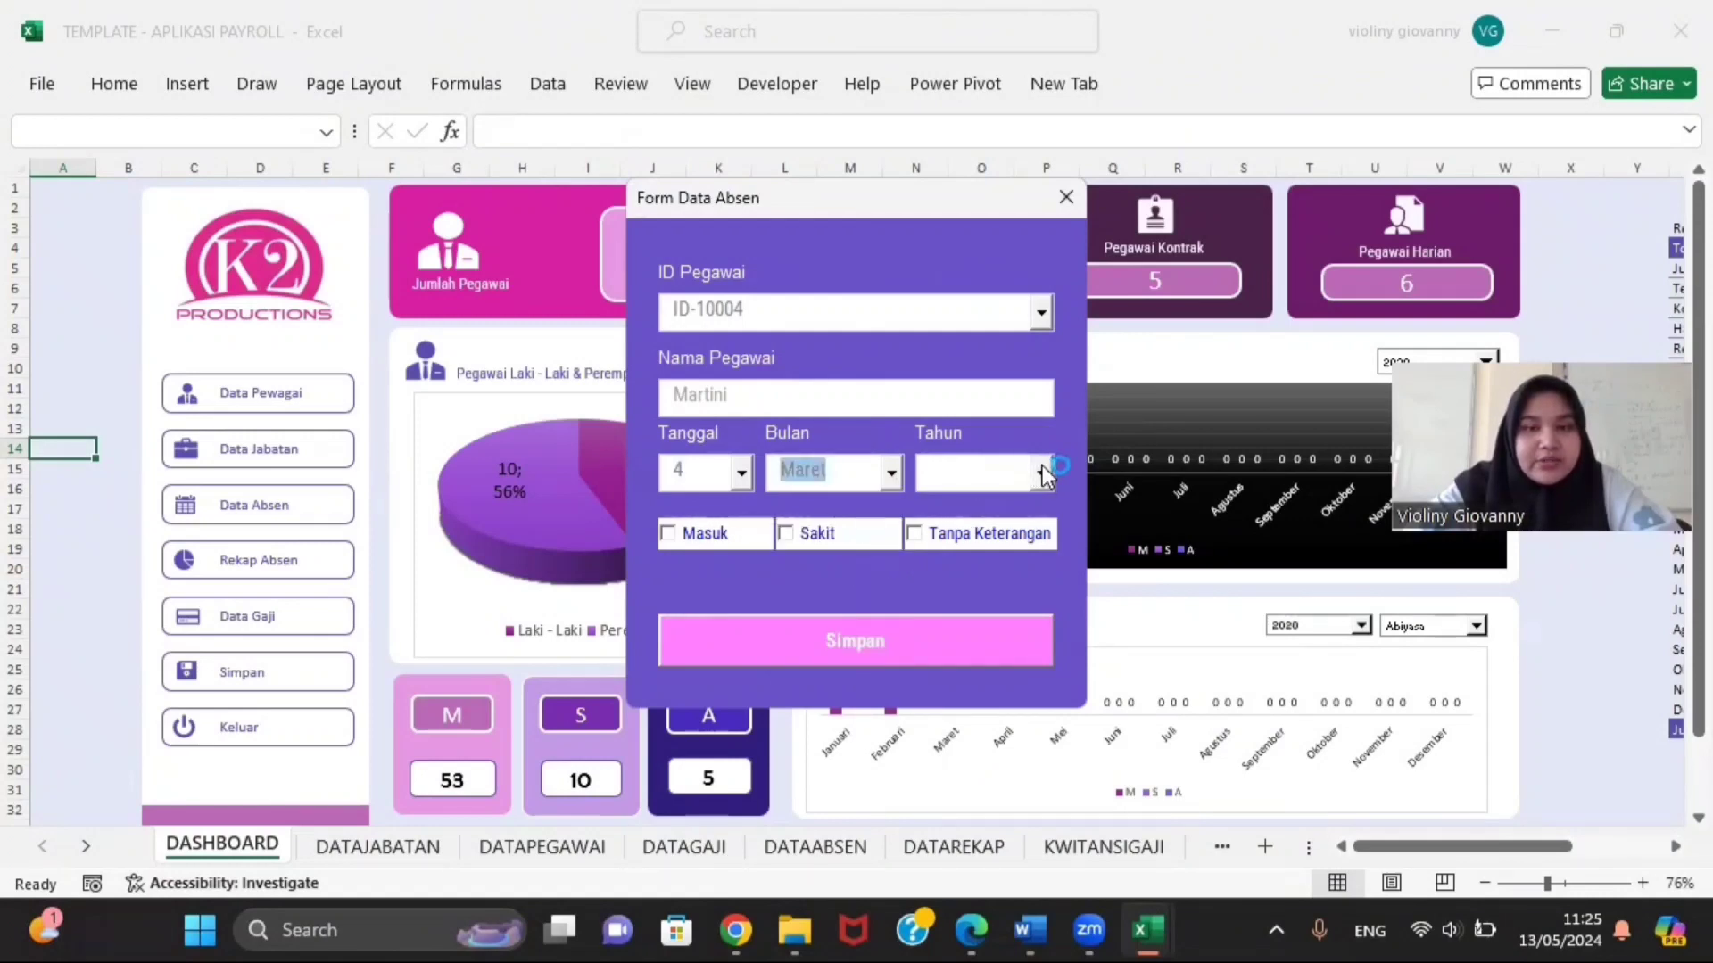
left_click(1040, 473)
left_click(979, 536)
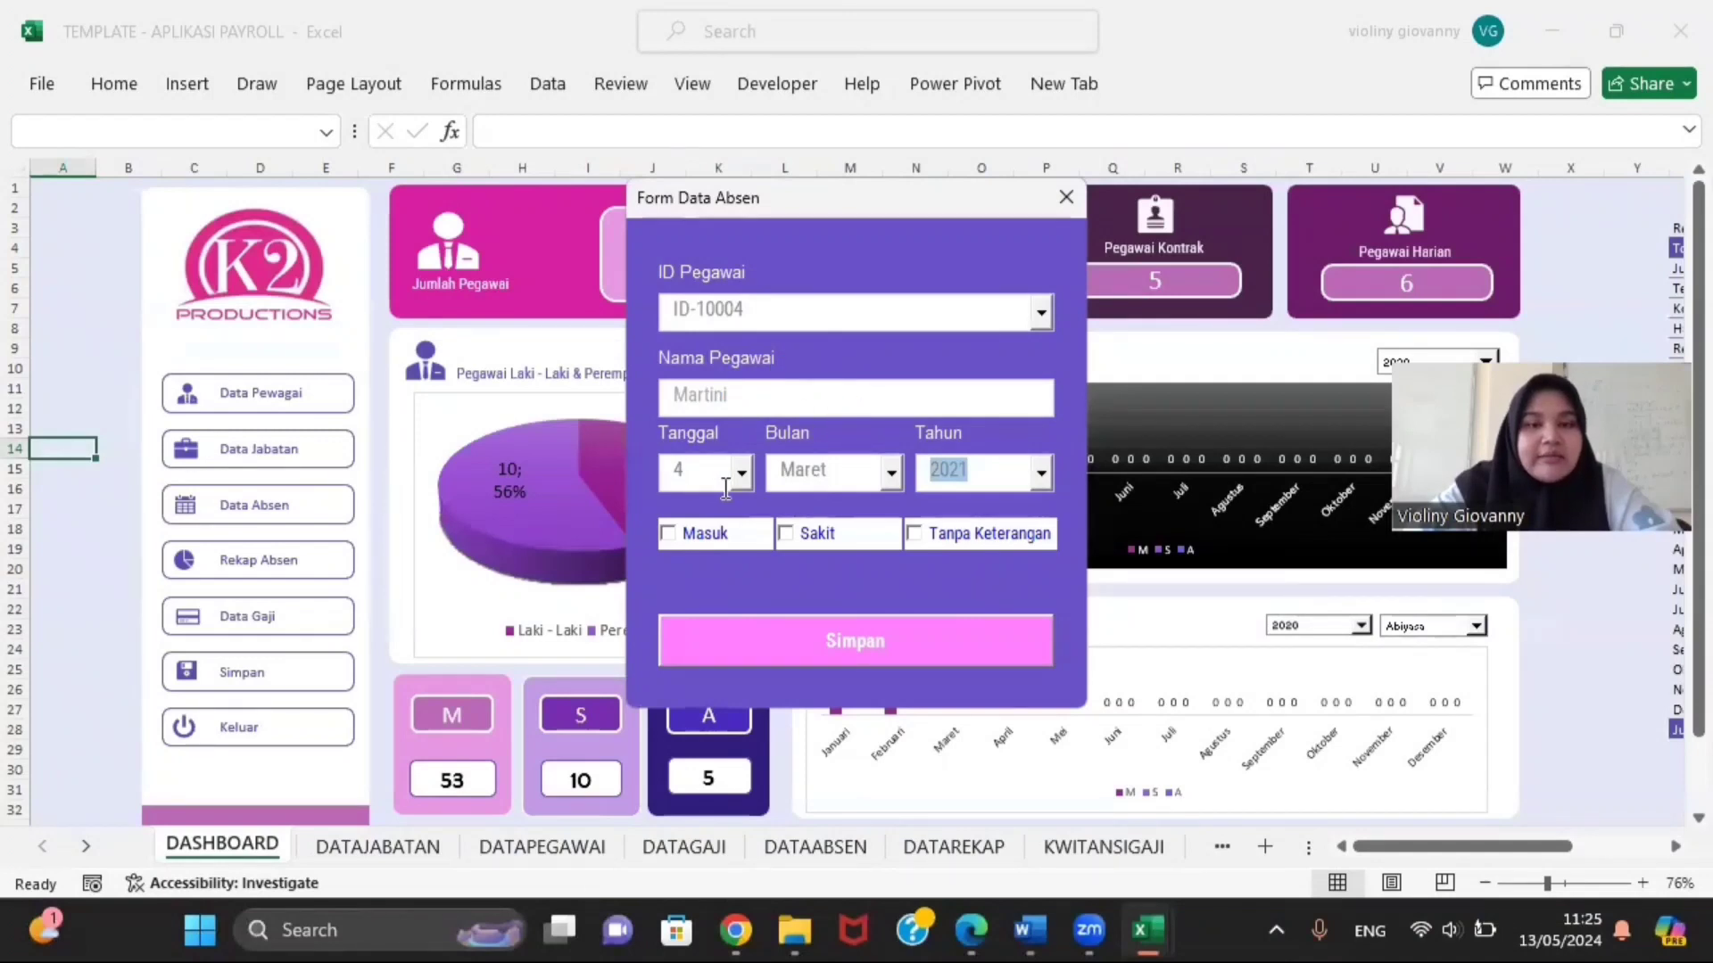
left_click(666, 536)
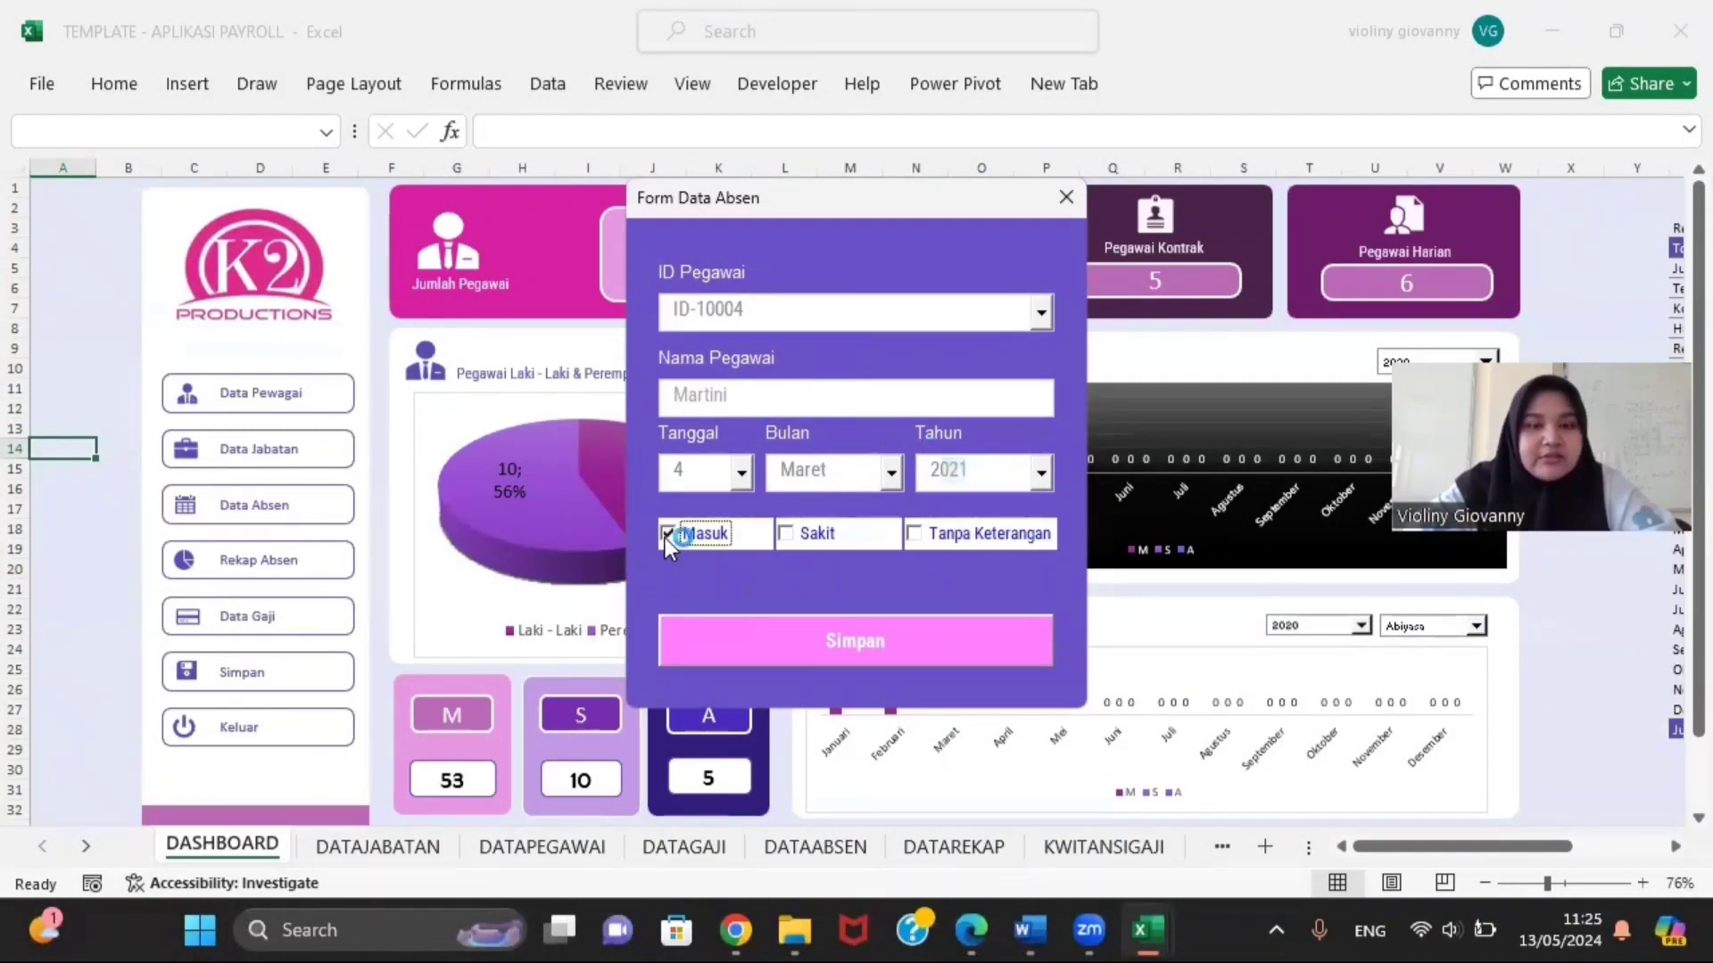
left_click(753, 626)
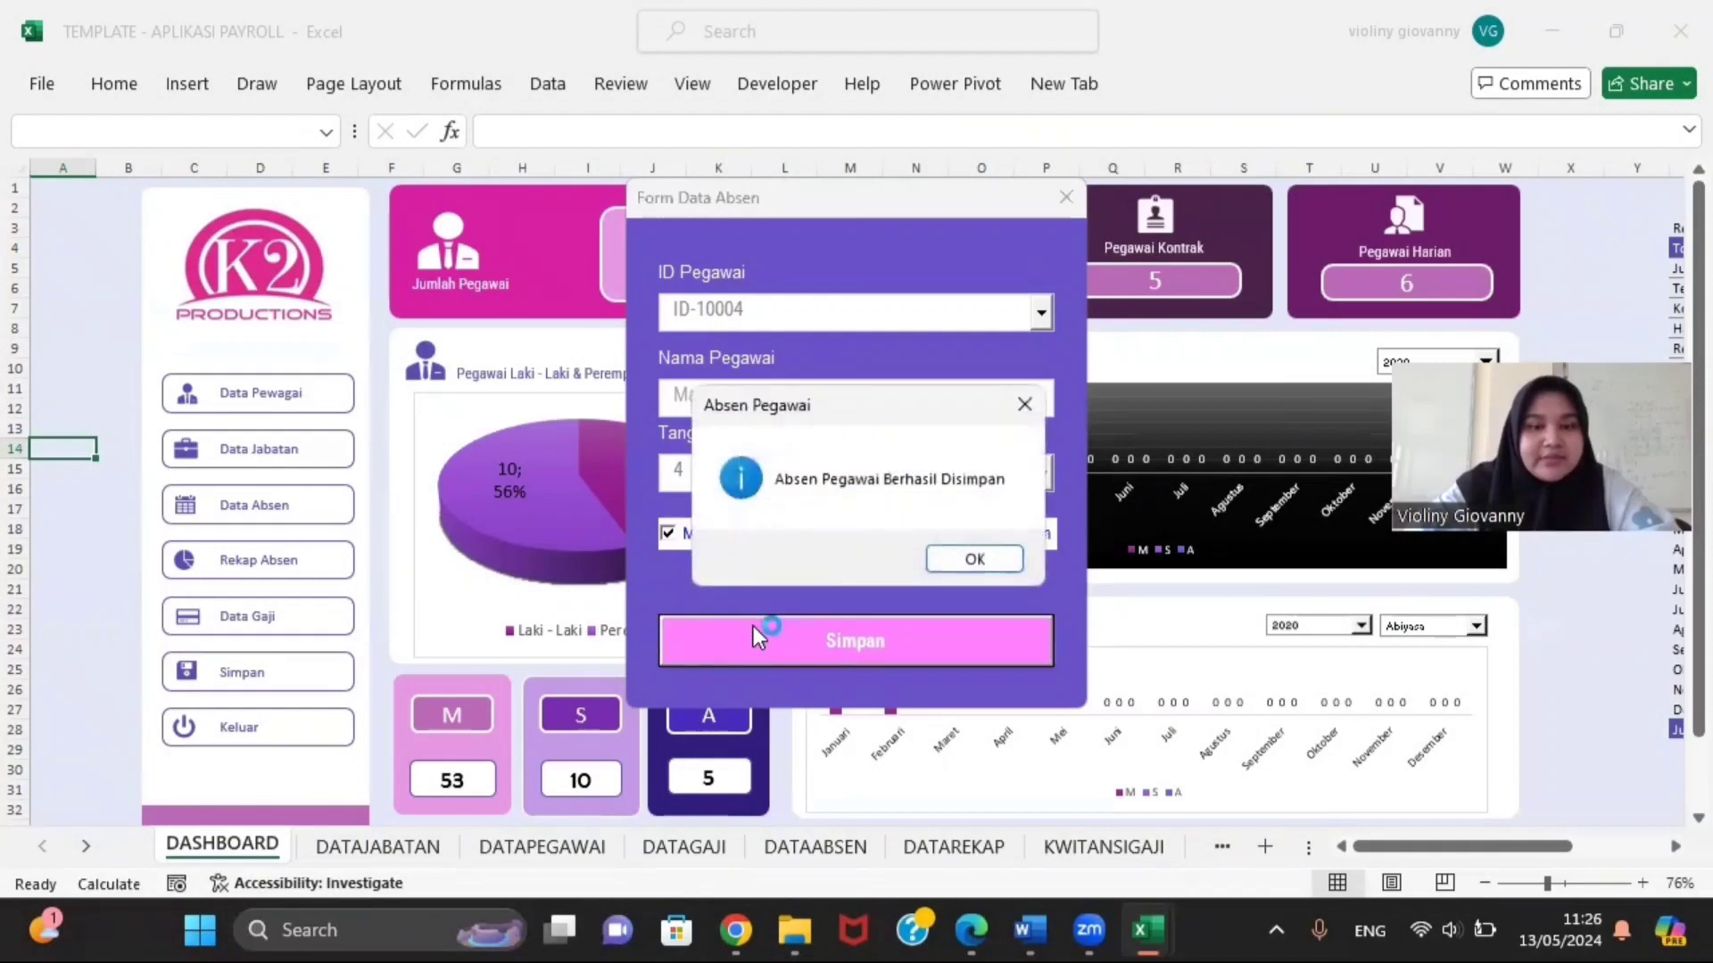
left_click(975, 560)
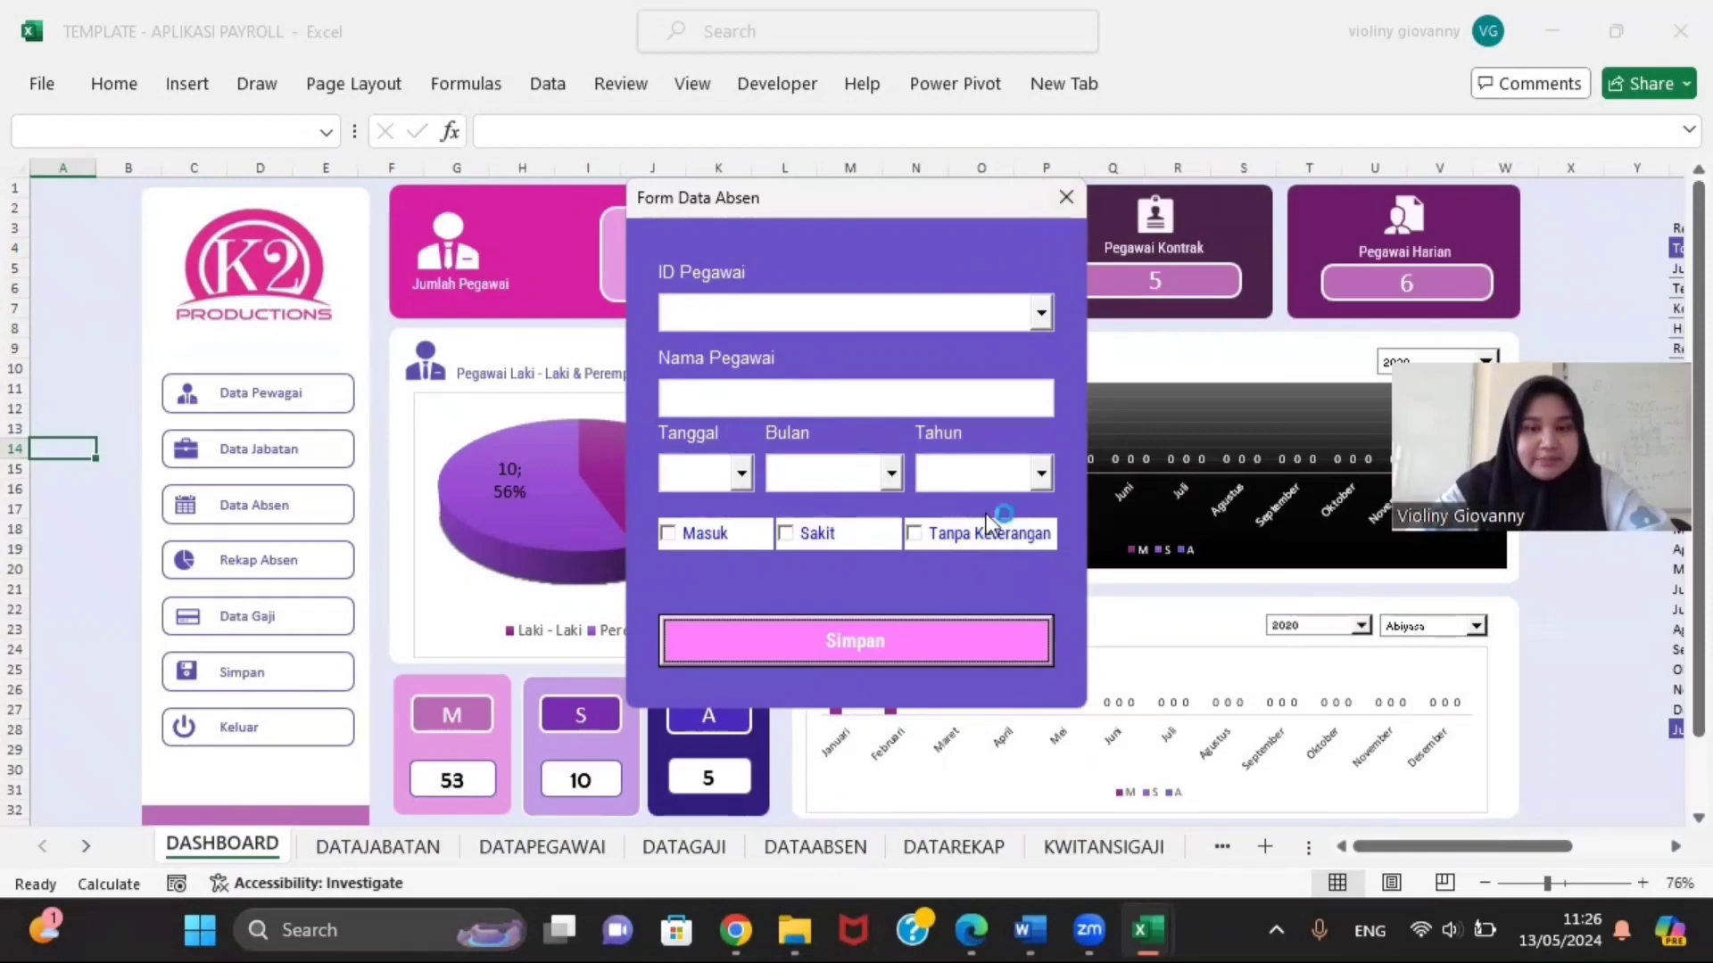
Step: Close the running attendance form and the FORMABSEN code, then open MODULMENU's code
left_click(1049, 195)
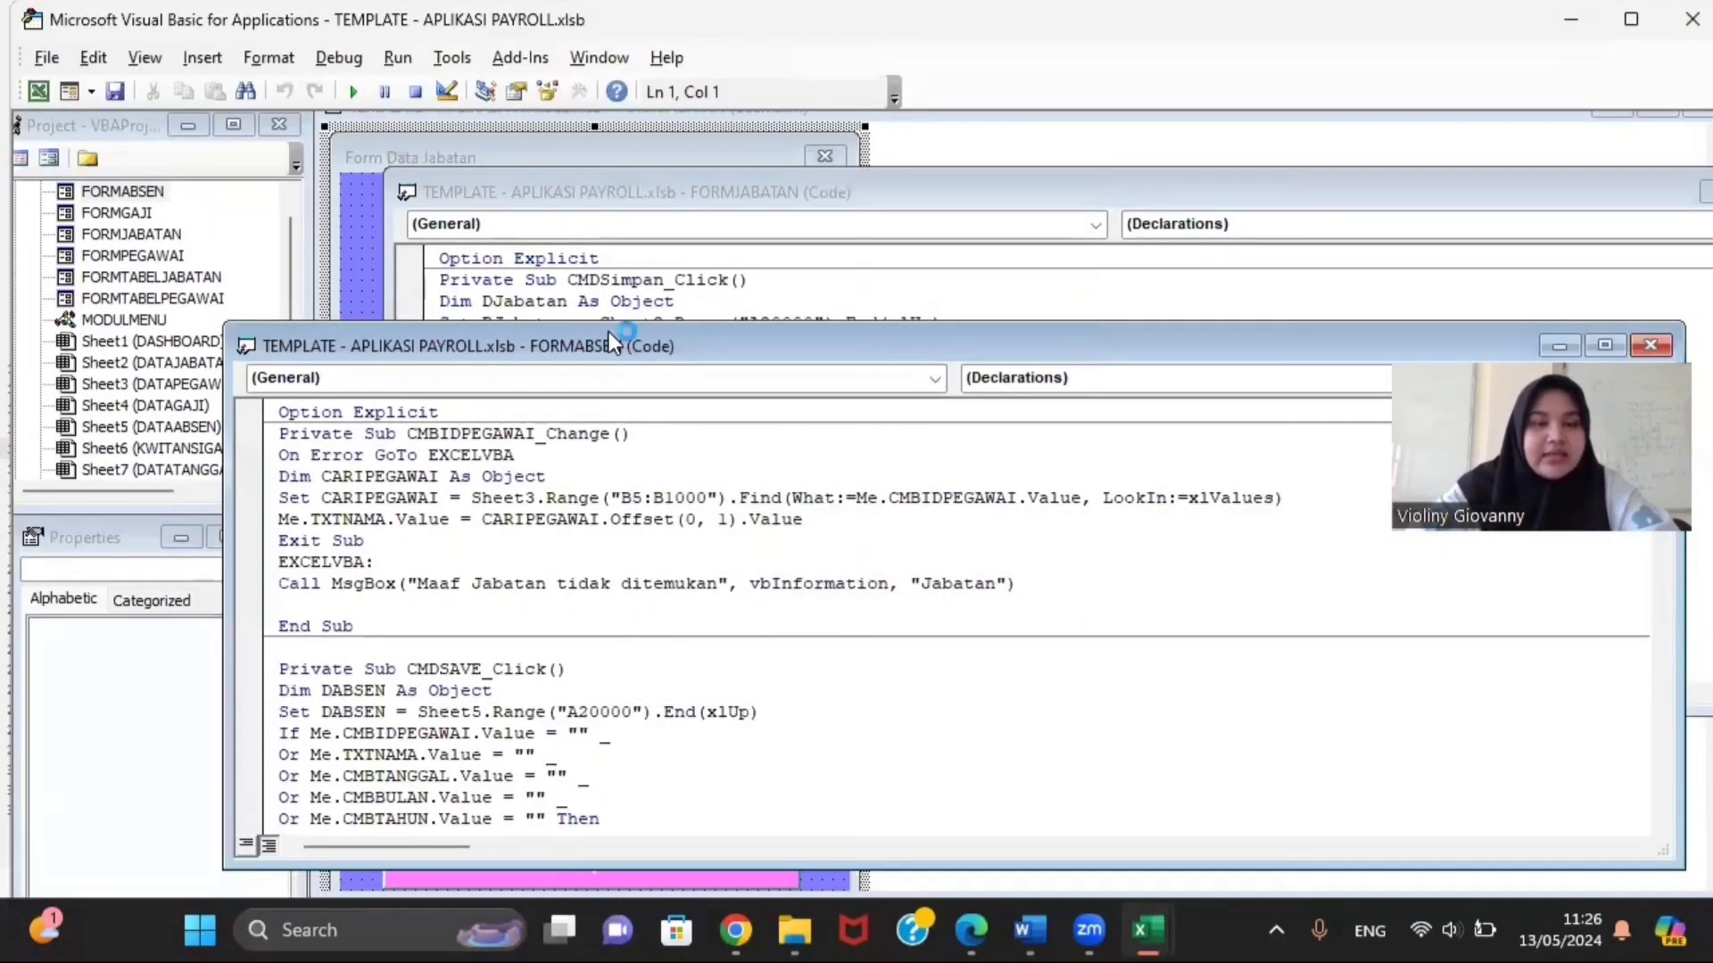
left_click(1652, 346)
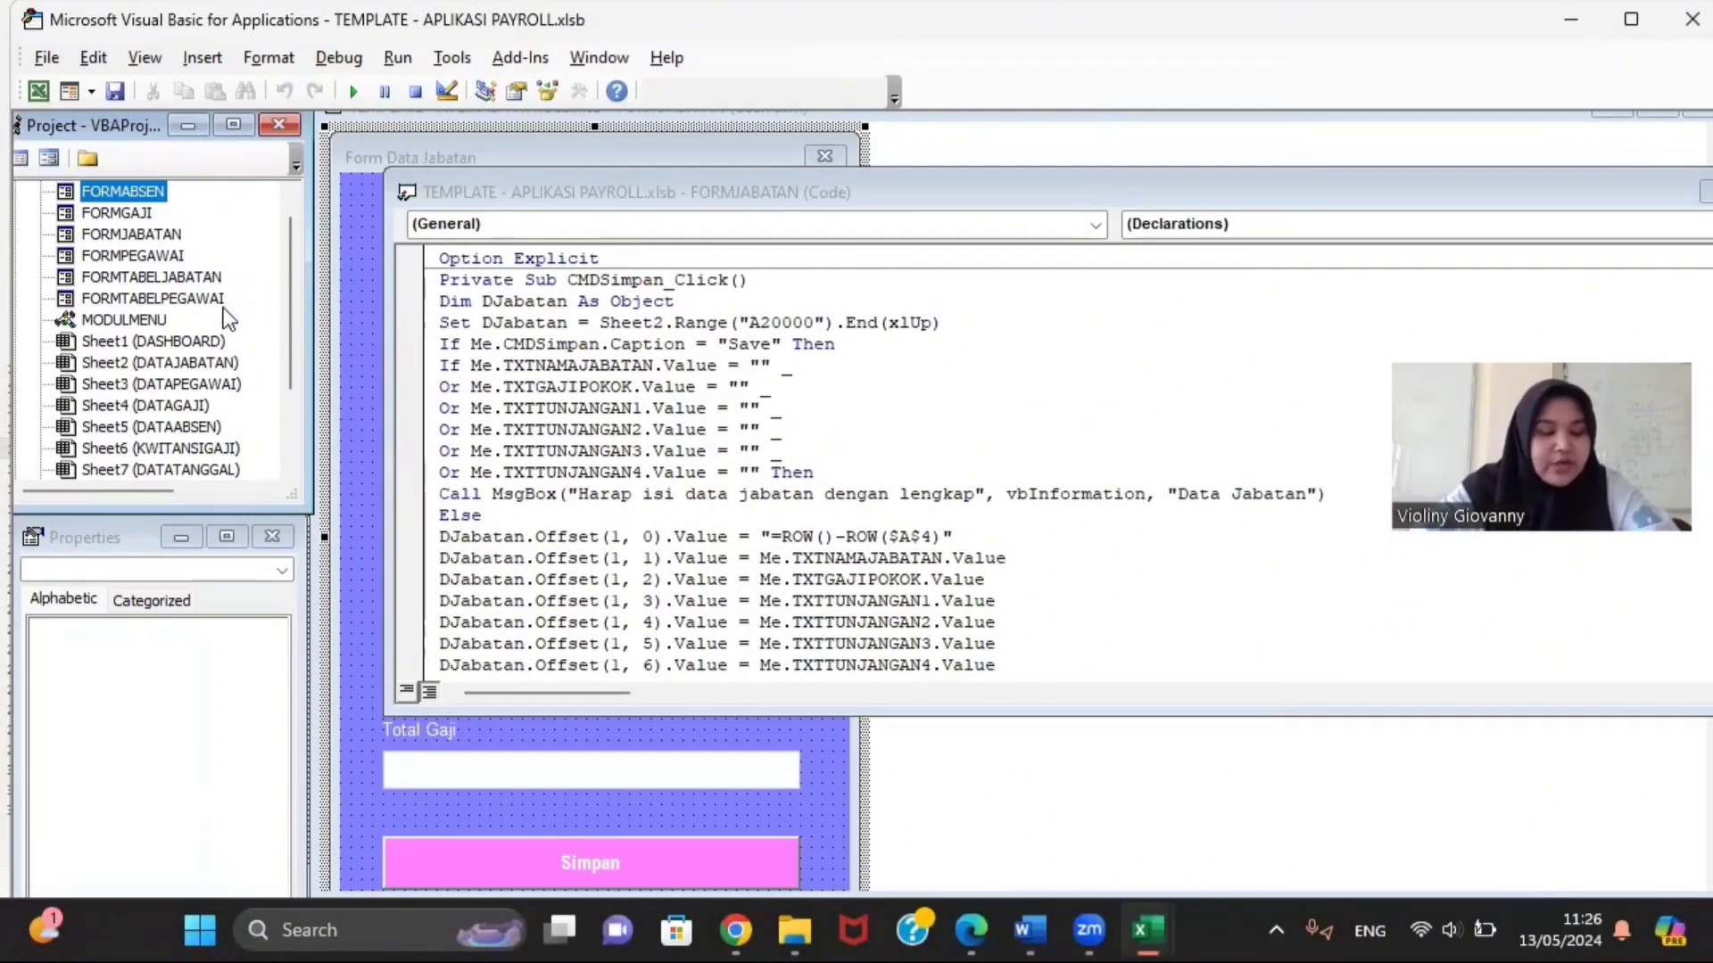
double_click(140, 320)
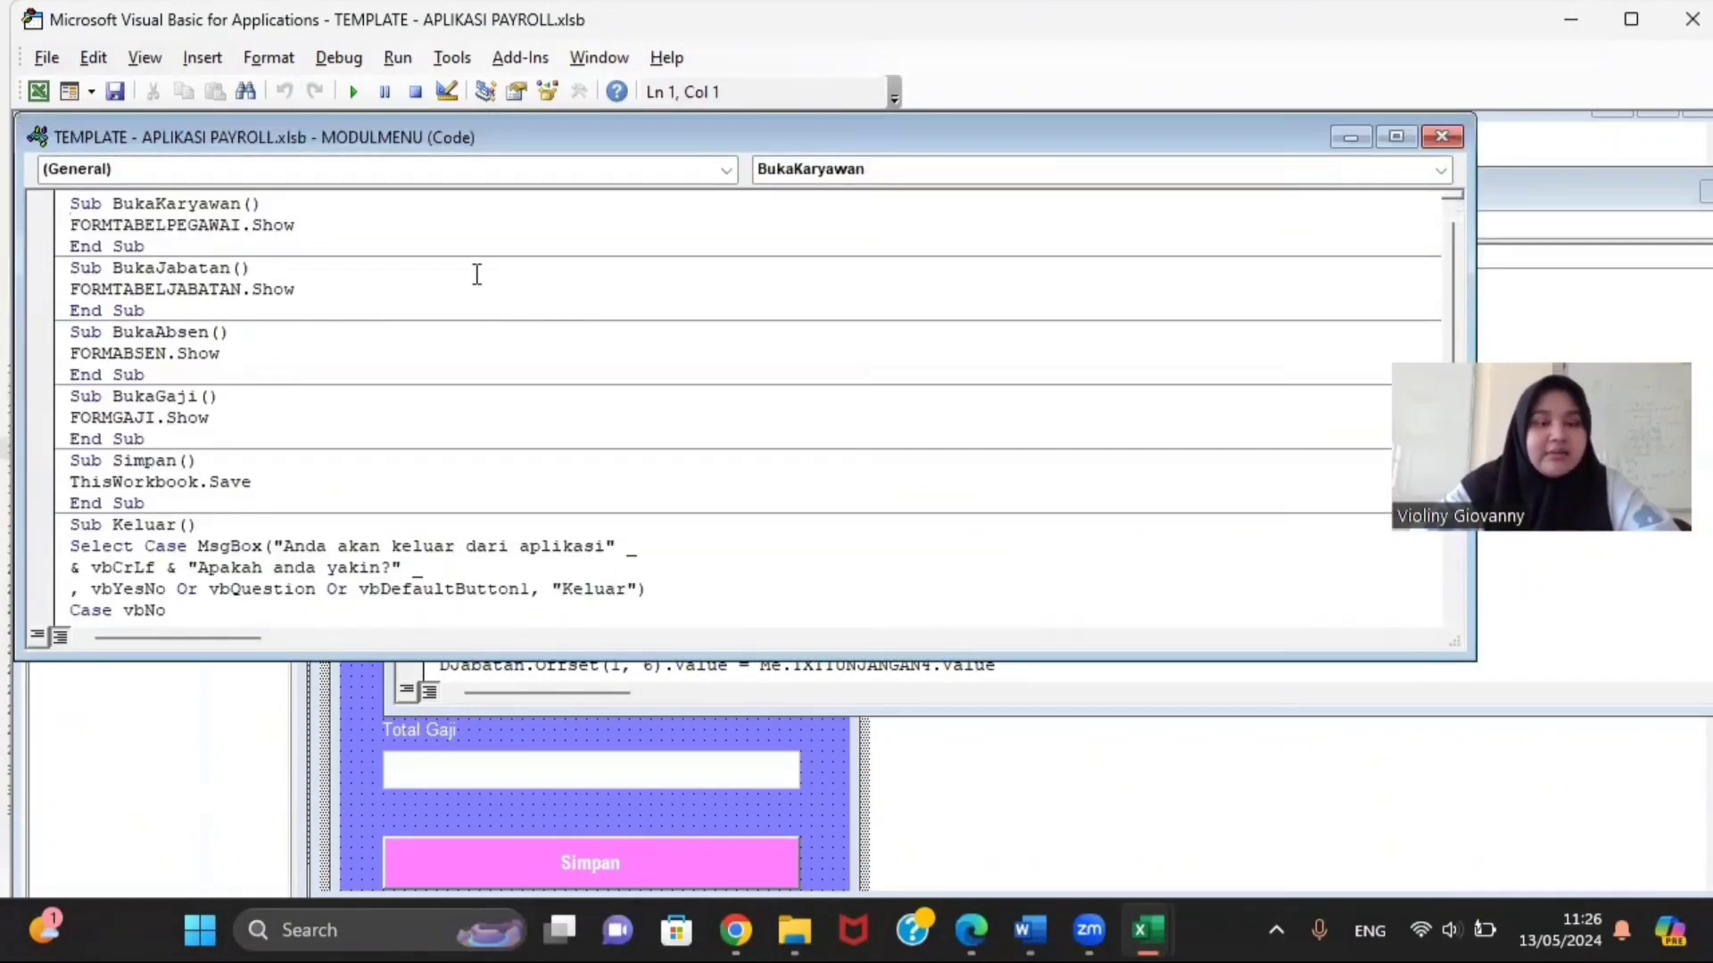
mouse_move(794, 930)
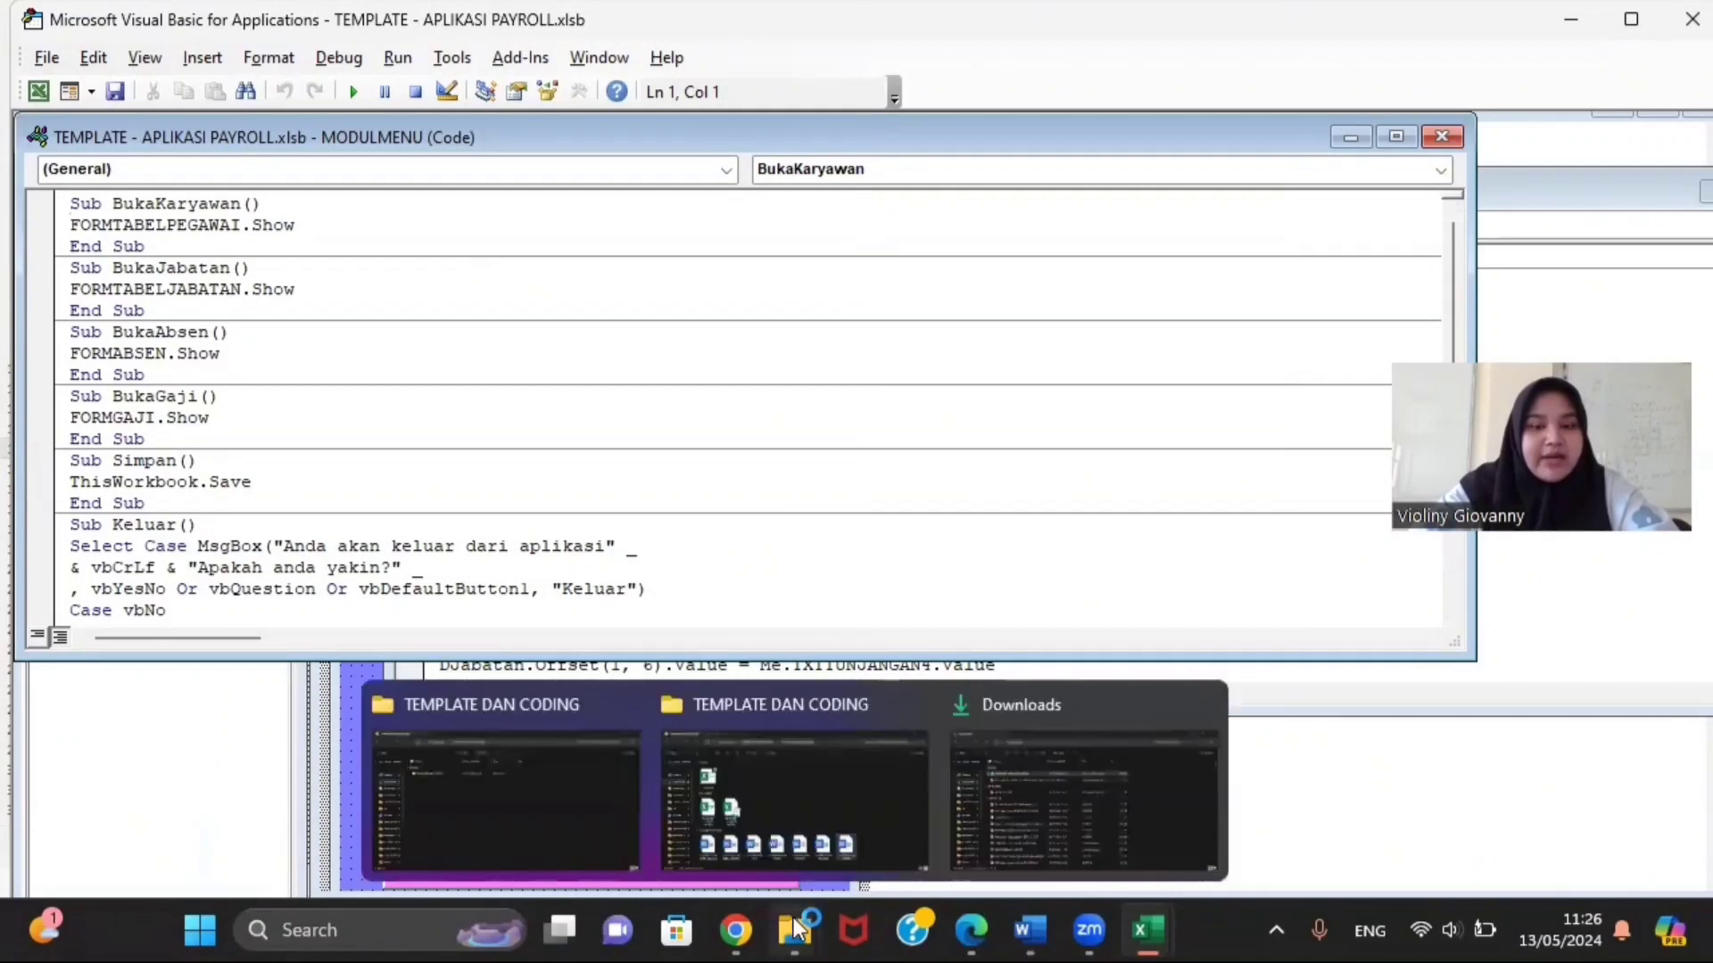
left_click(769, 780)
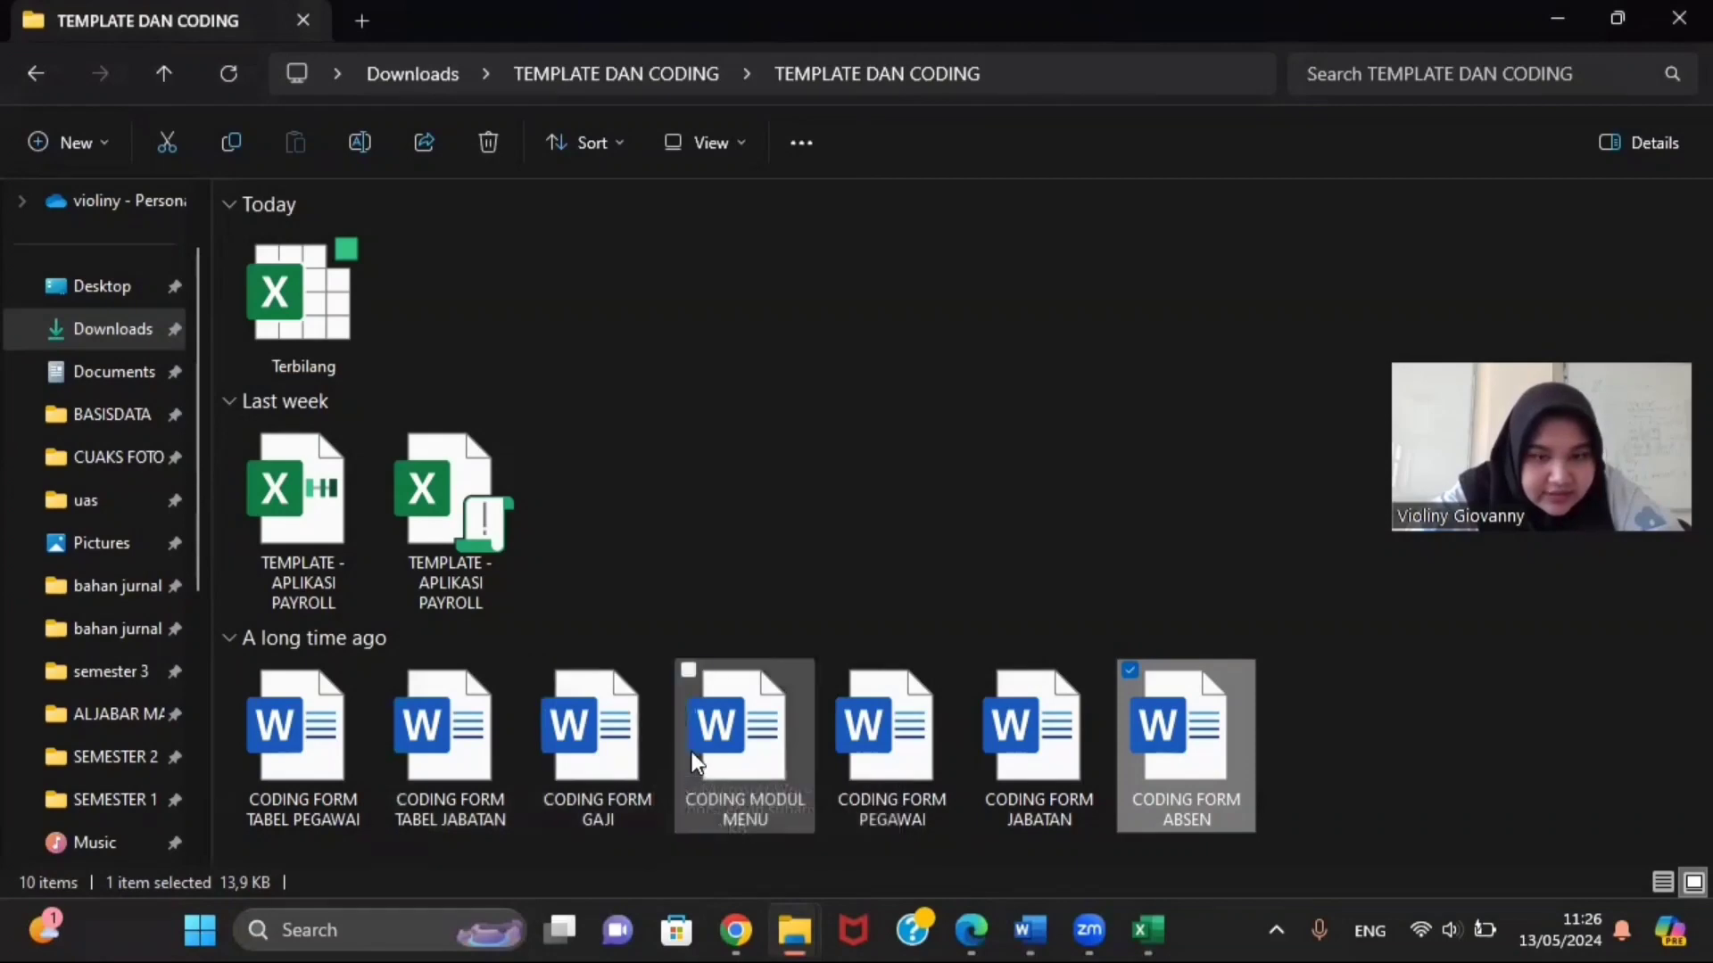
left_click(745, 733)
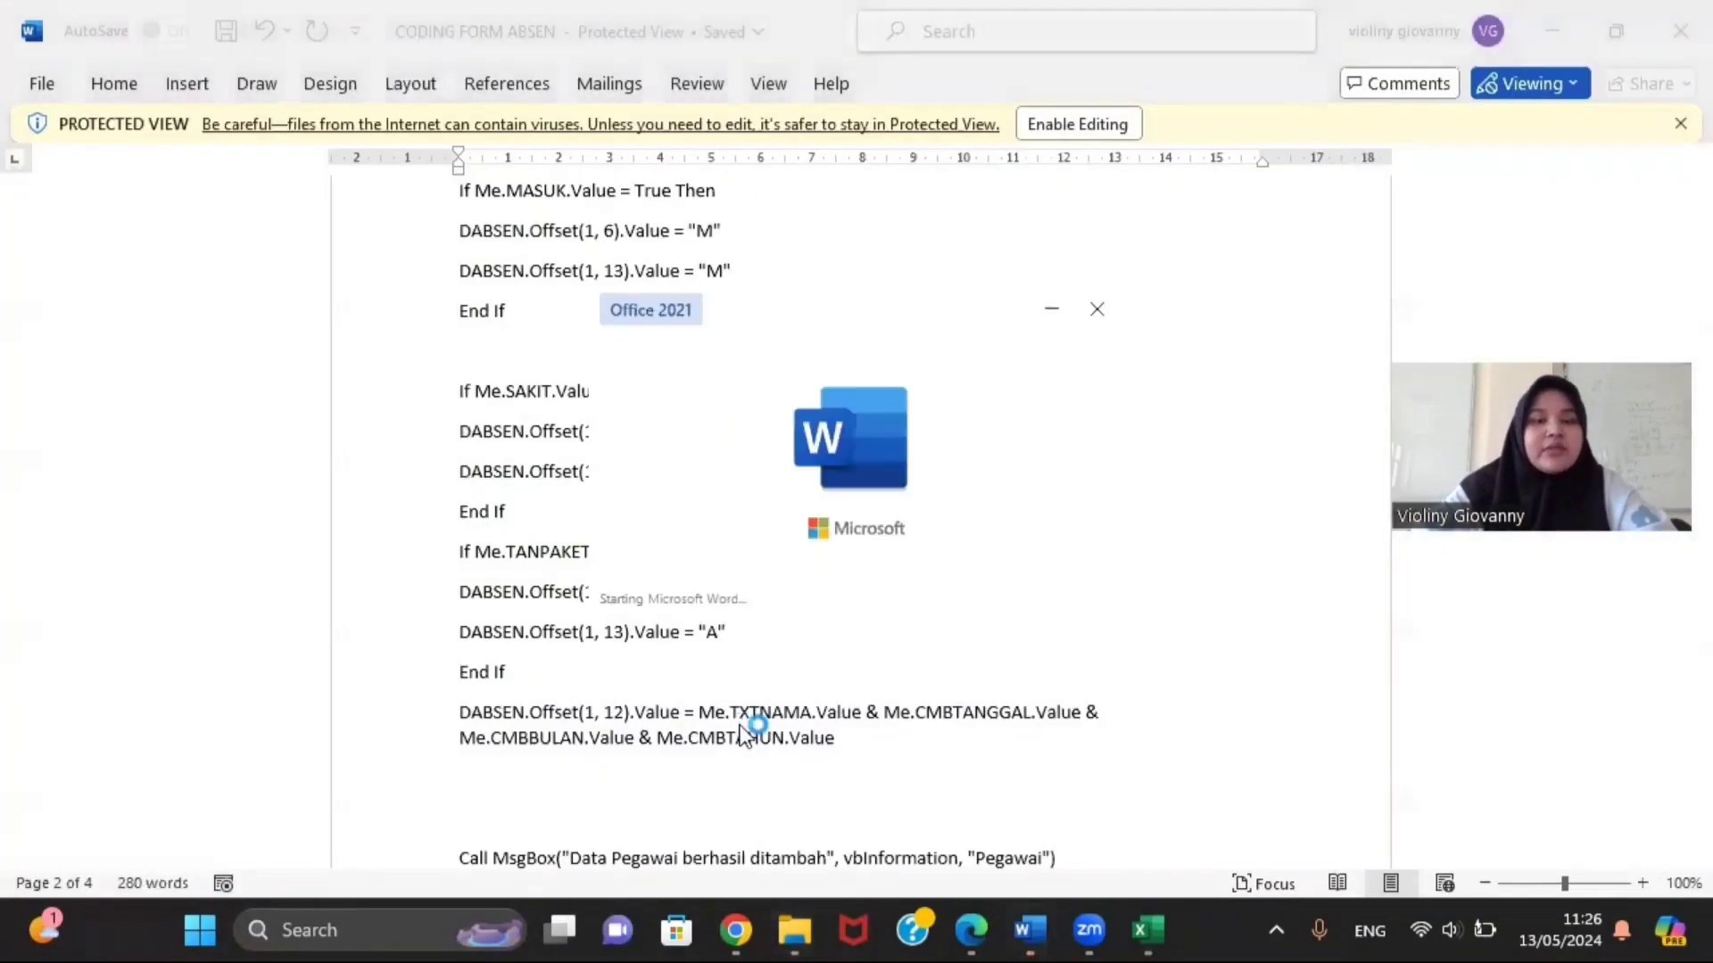
scroll(741, 571, "down", 15)
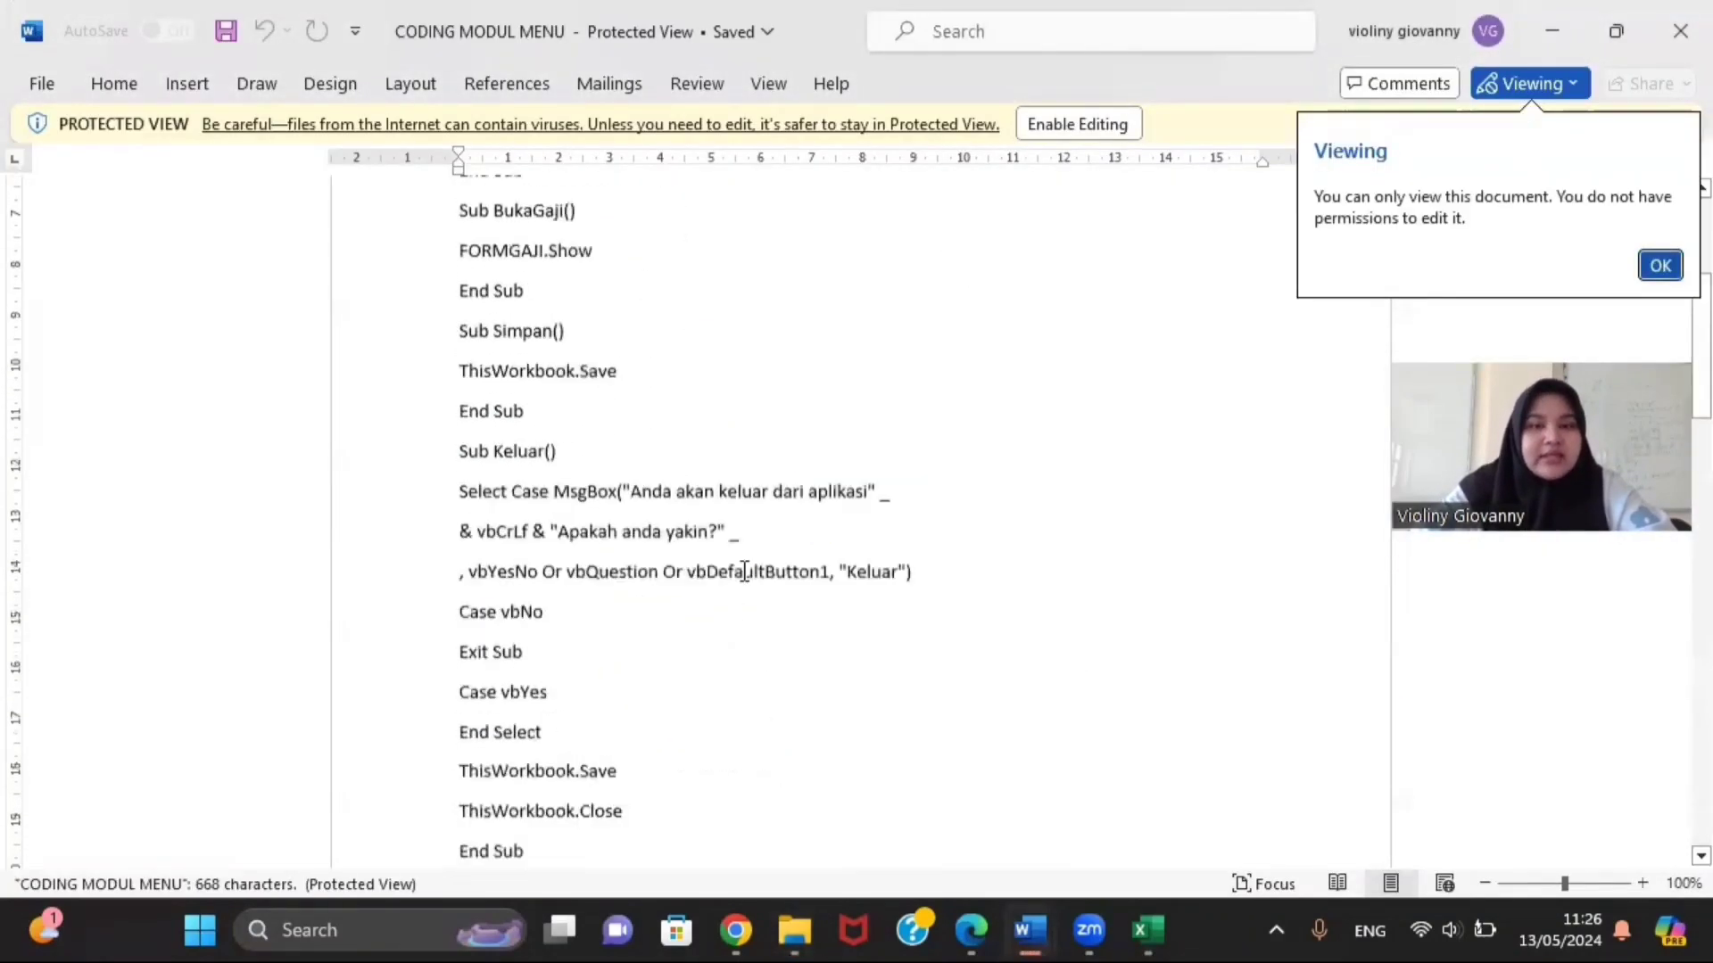
scroll(743, 571, "up", 2)
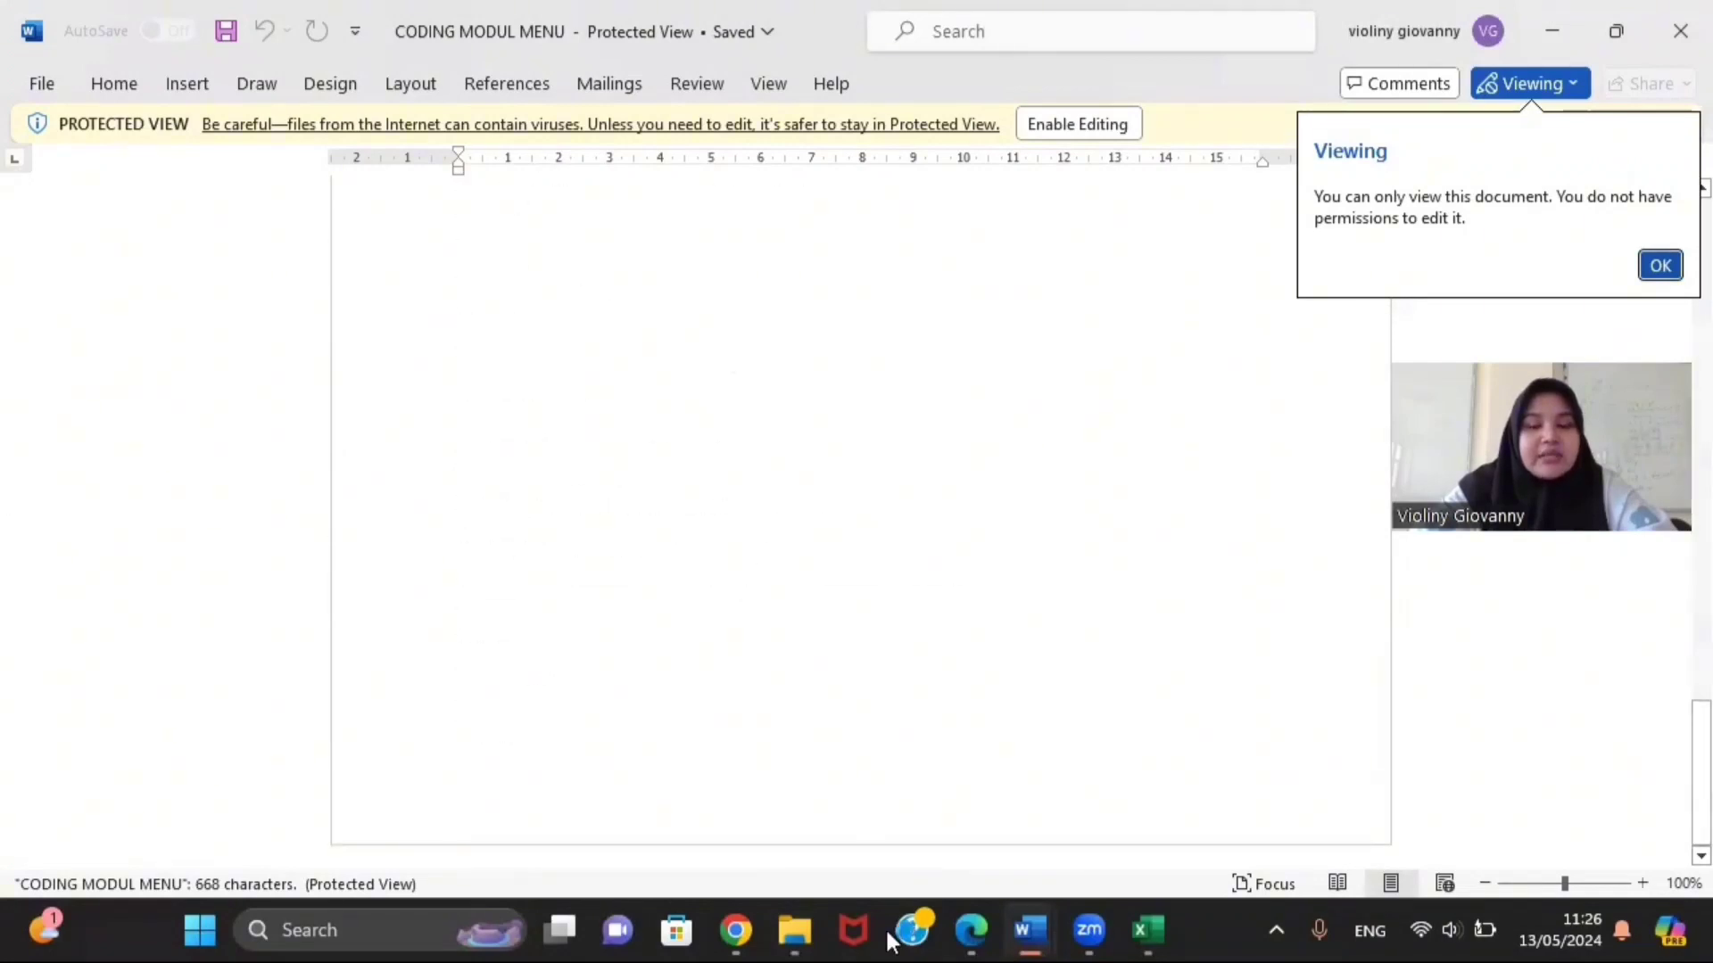
mouse_move(1140, 926)
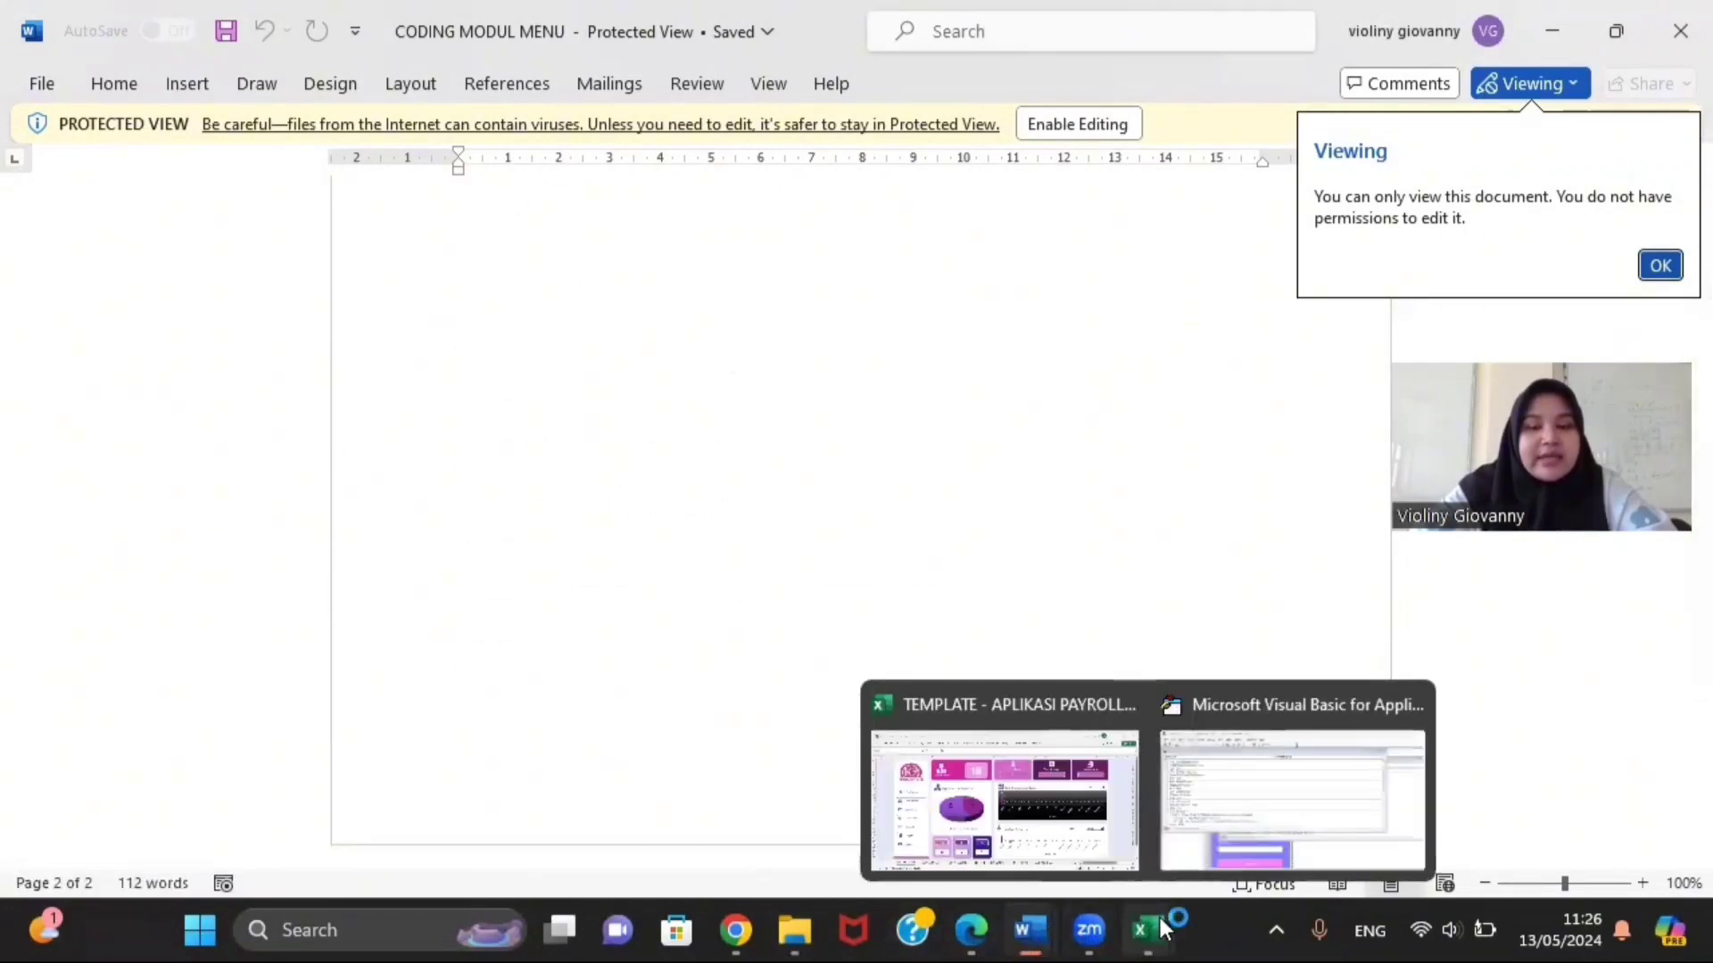
left_click(1179, 888)
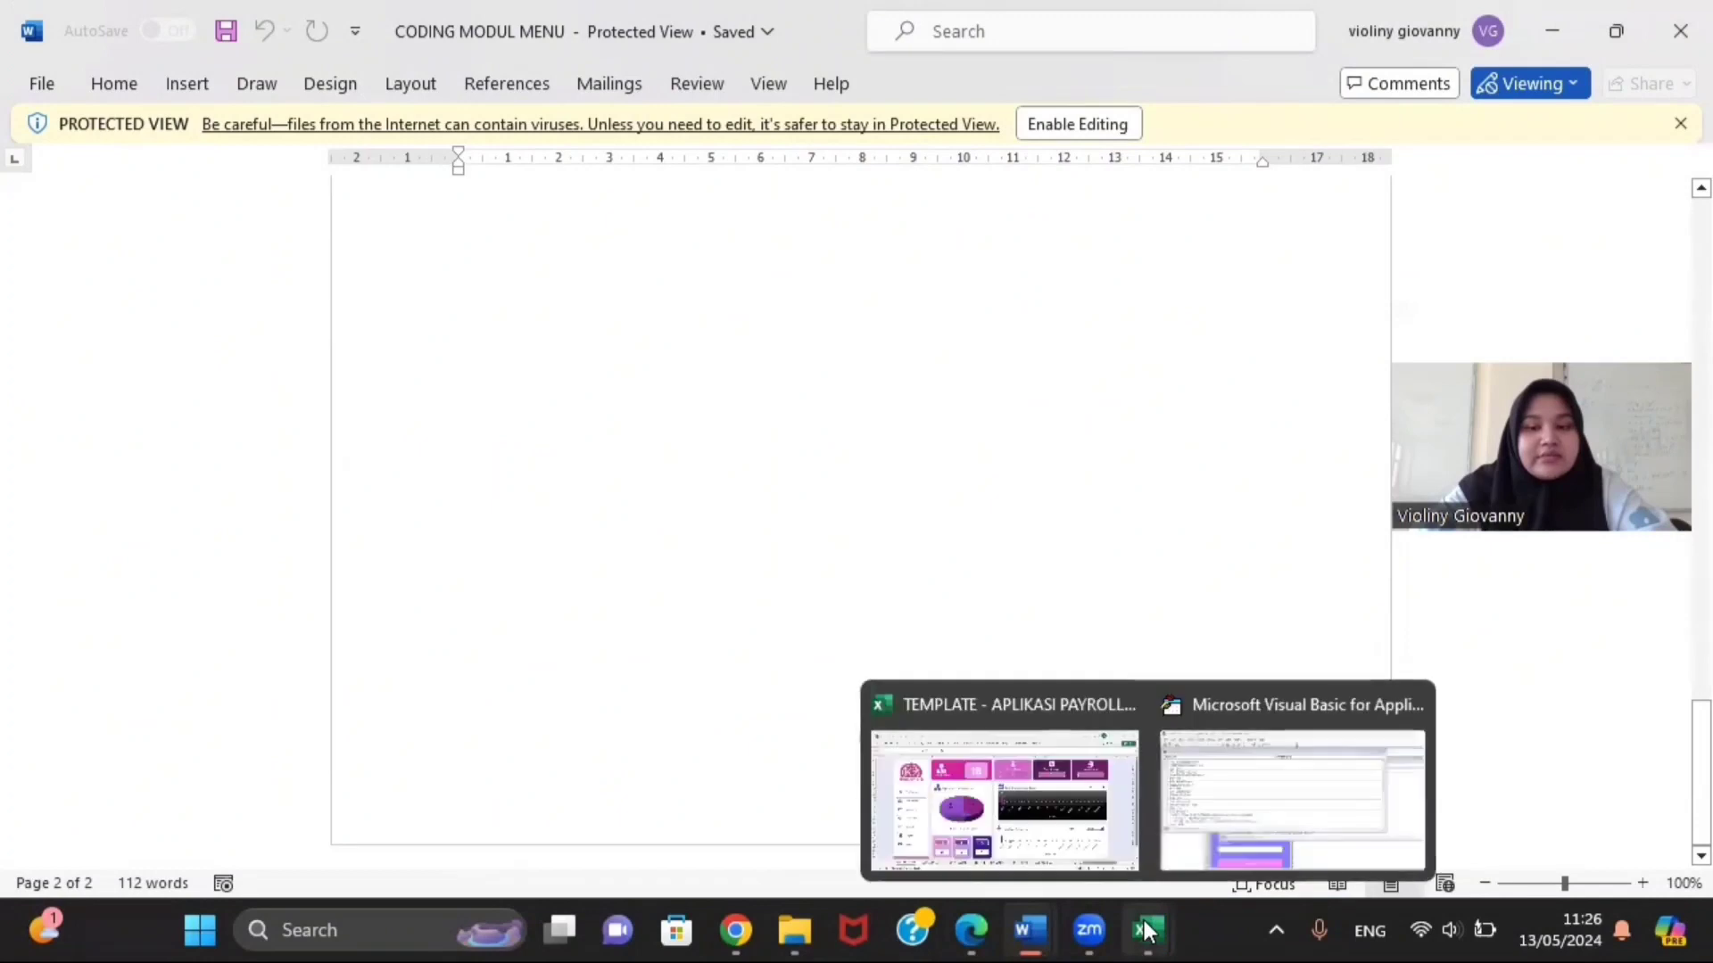
left_click(1193, 825)
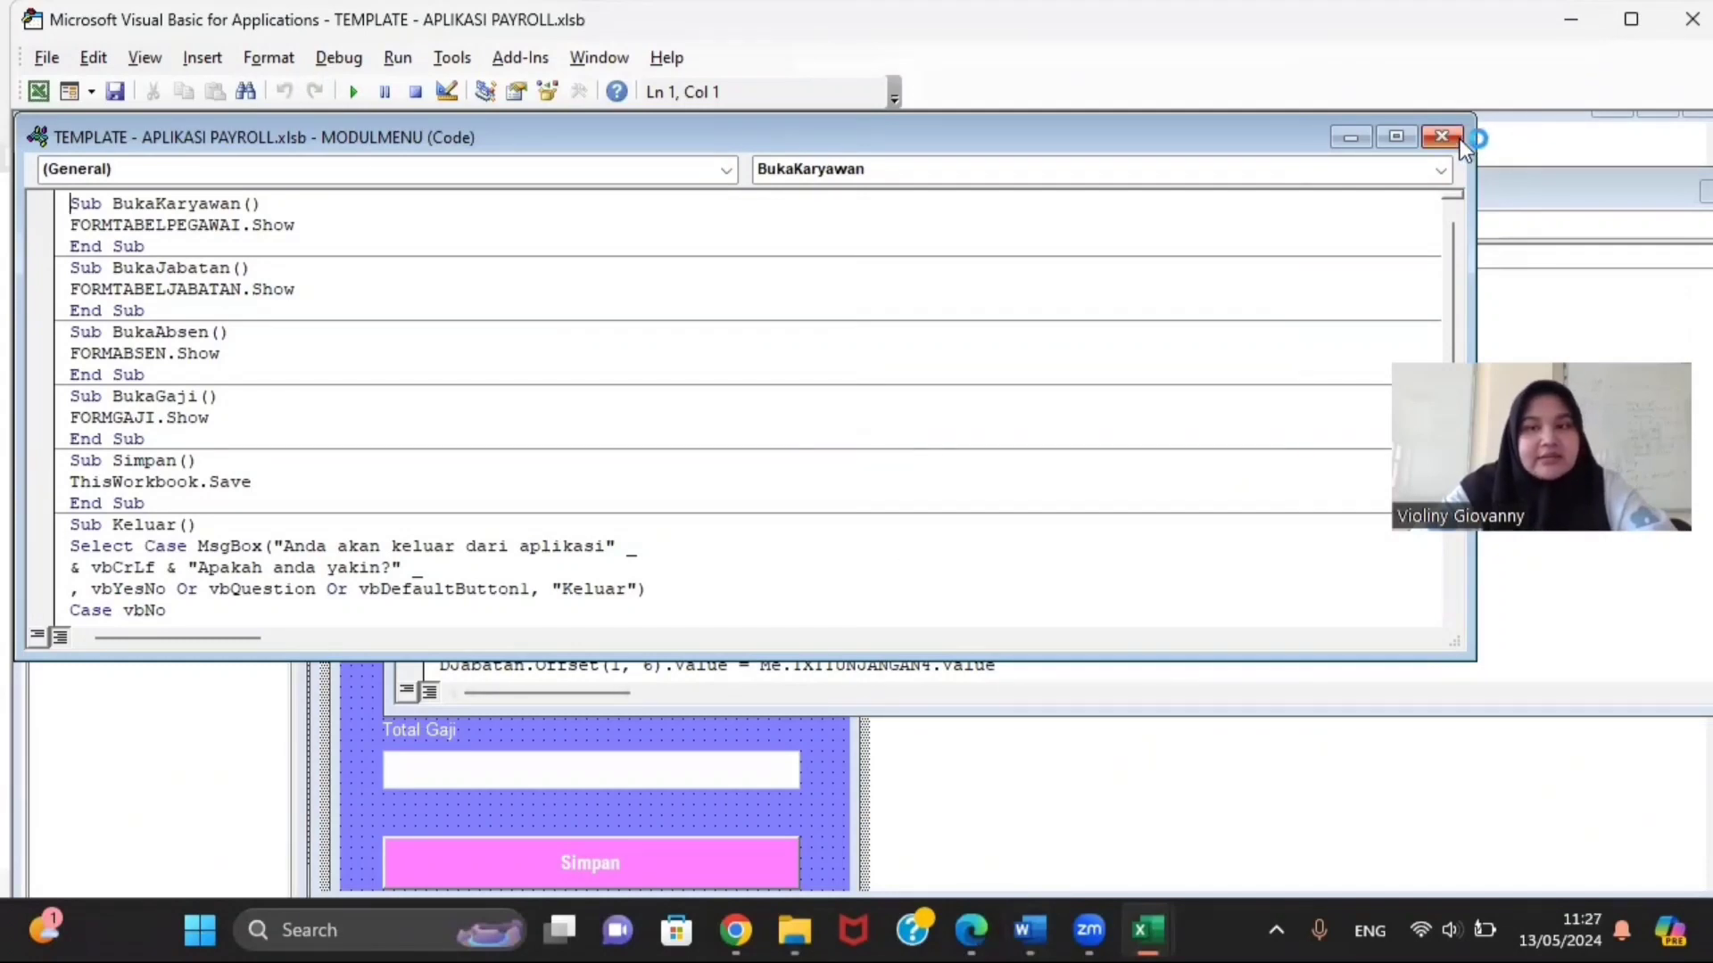
Step: Close MODULMENU, go to the KWITANSIGAJI sheet and inspect A16's =terbilang(H13) formula
left_click(1434, 139)
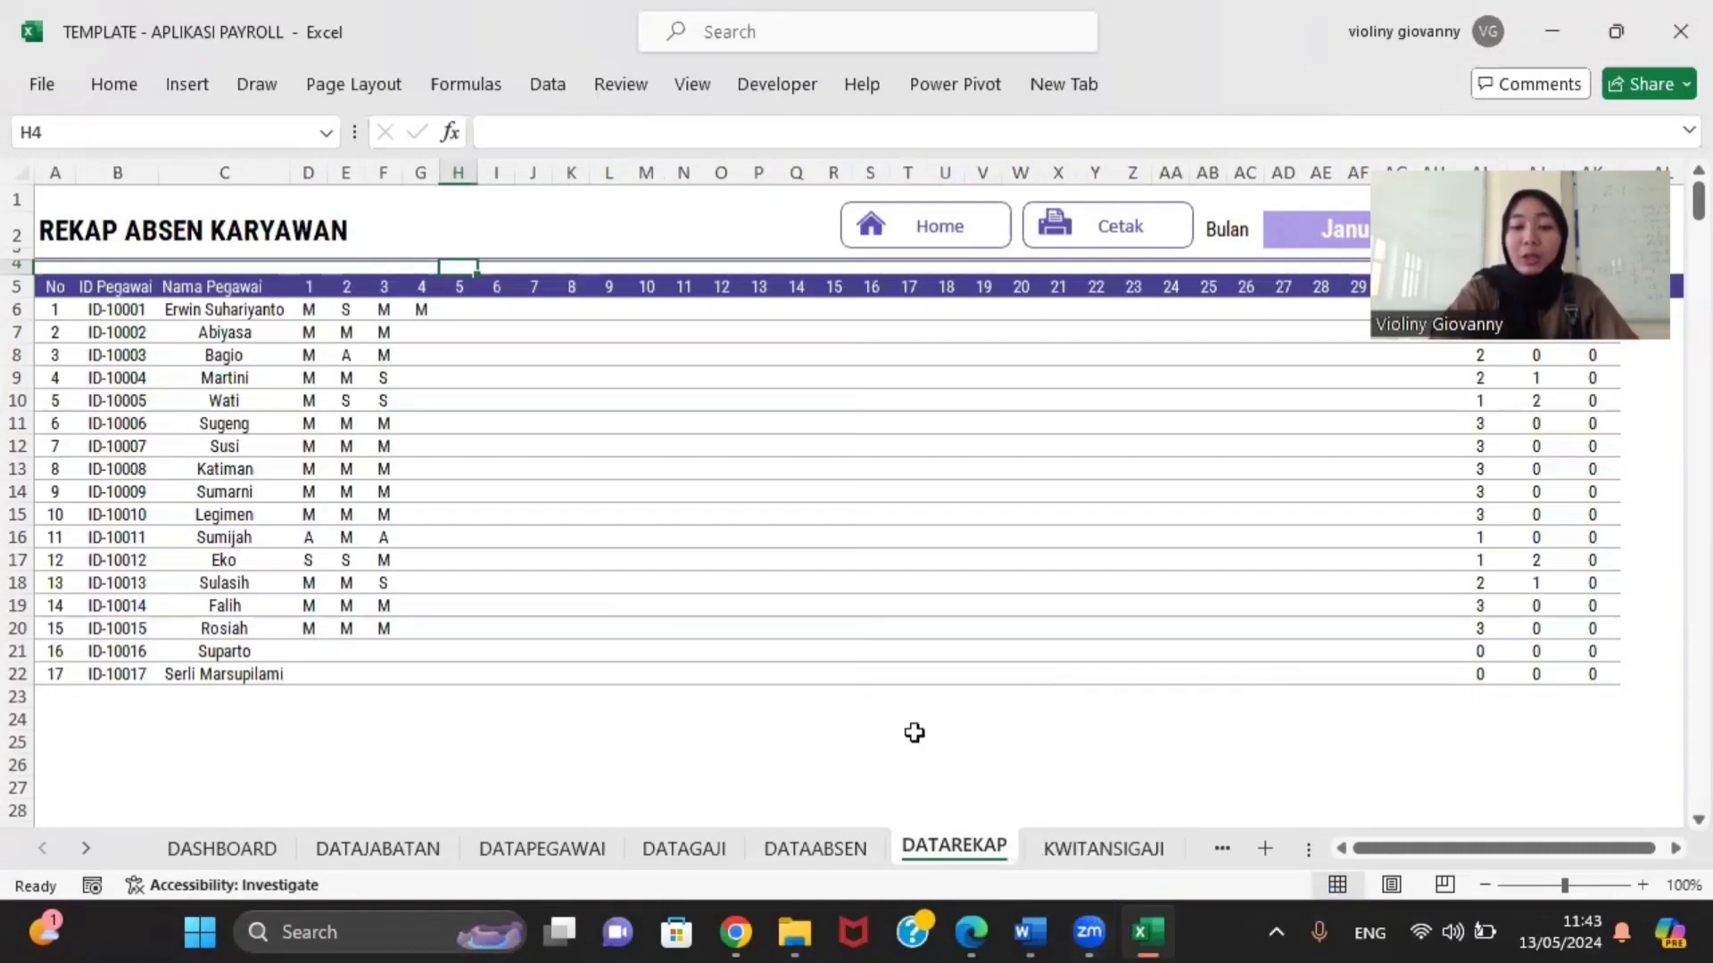
left_click_drag(914, 732, 1147, 838)
left_click(1147, 839)
left_click(980, 849)
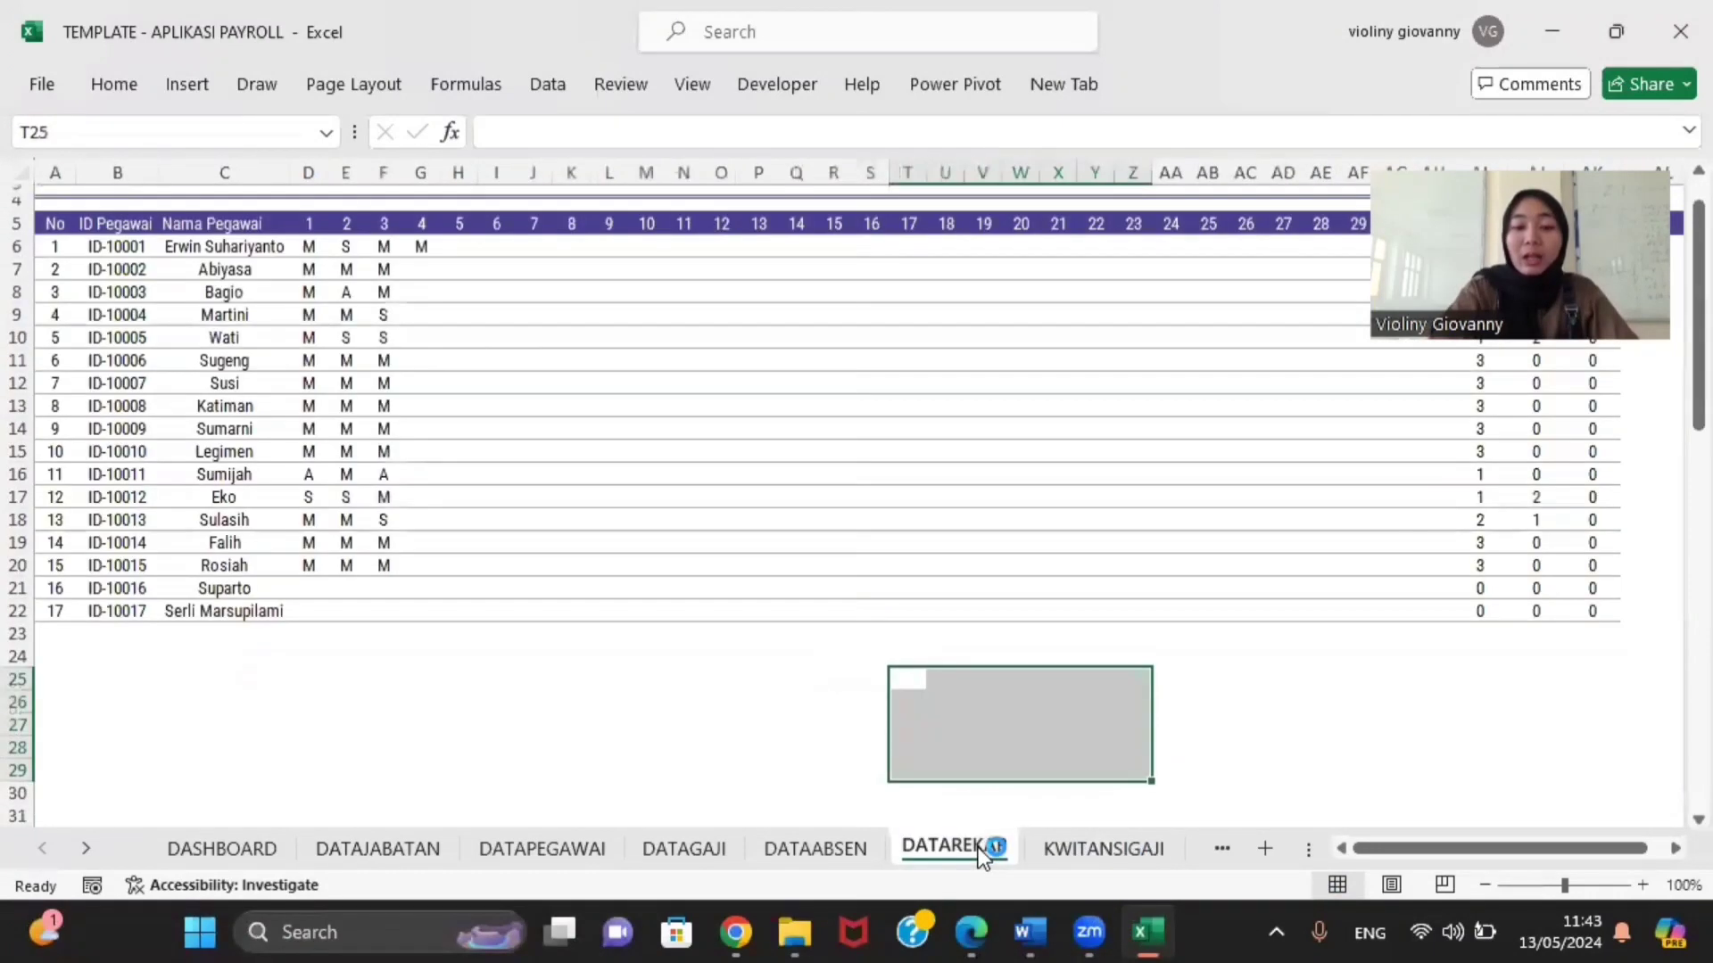
left_click(799, 858)
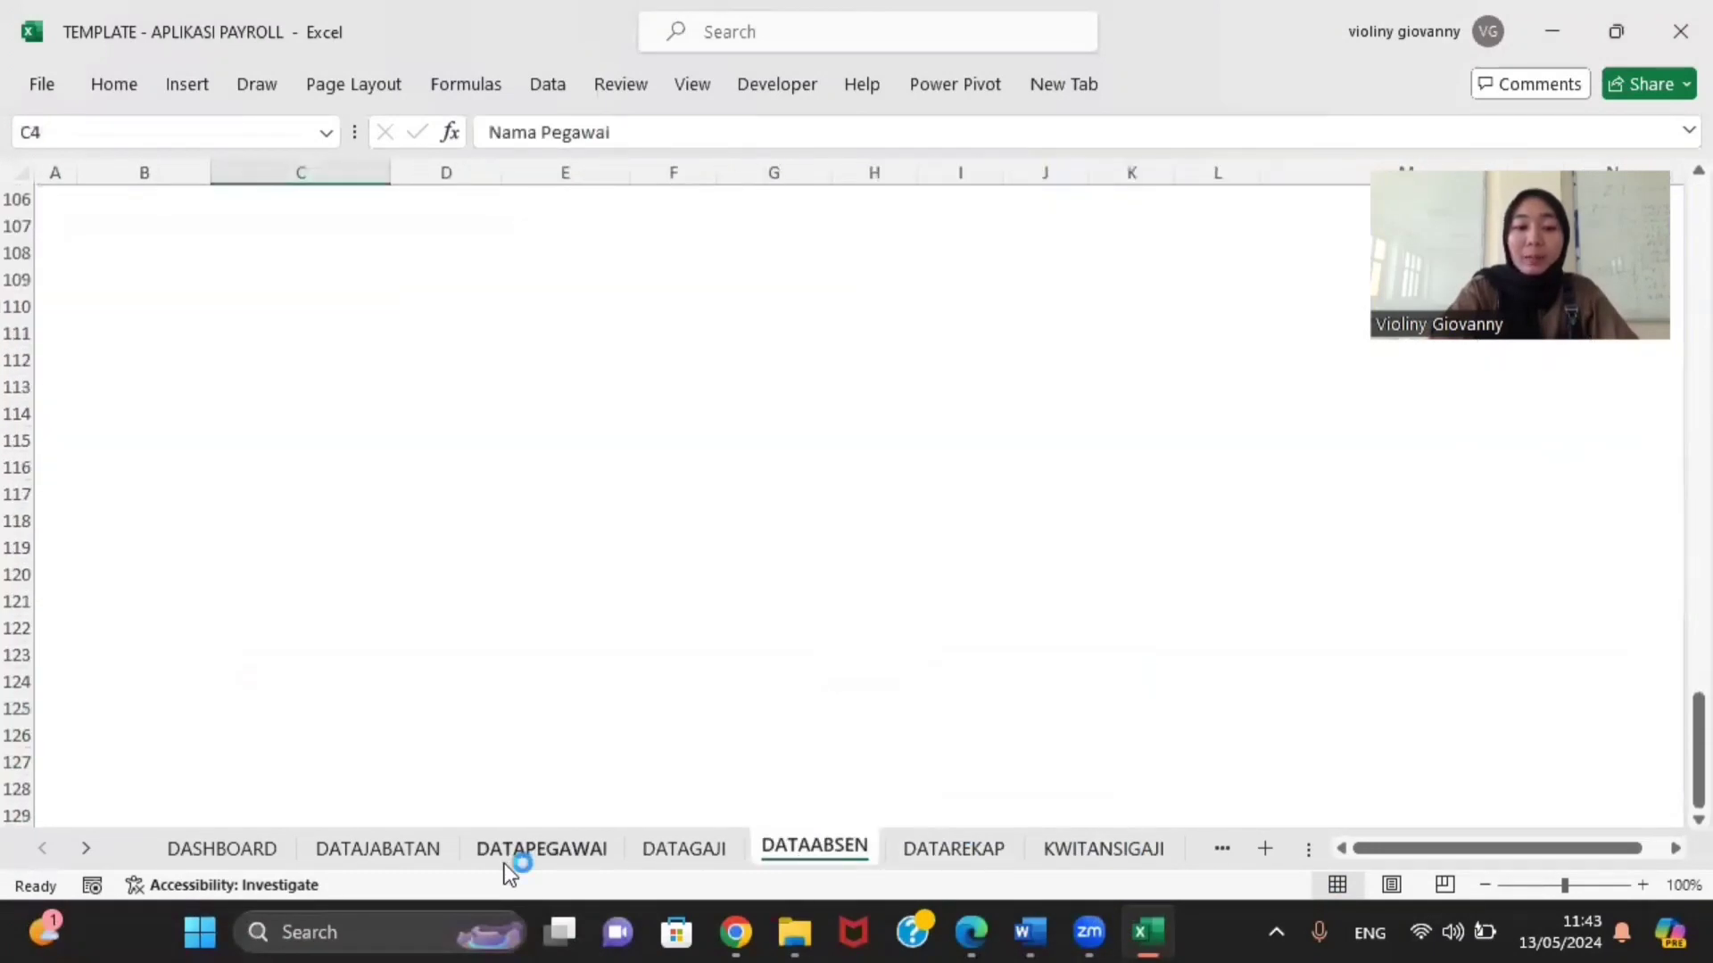
left_click(505, 863)
left_click(1088, 858)
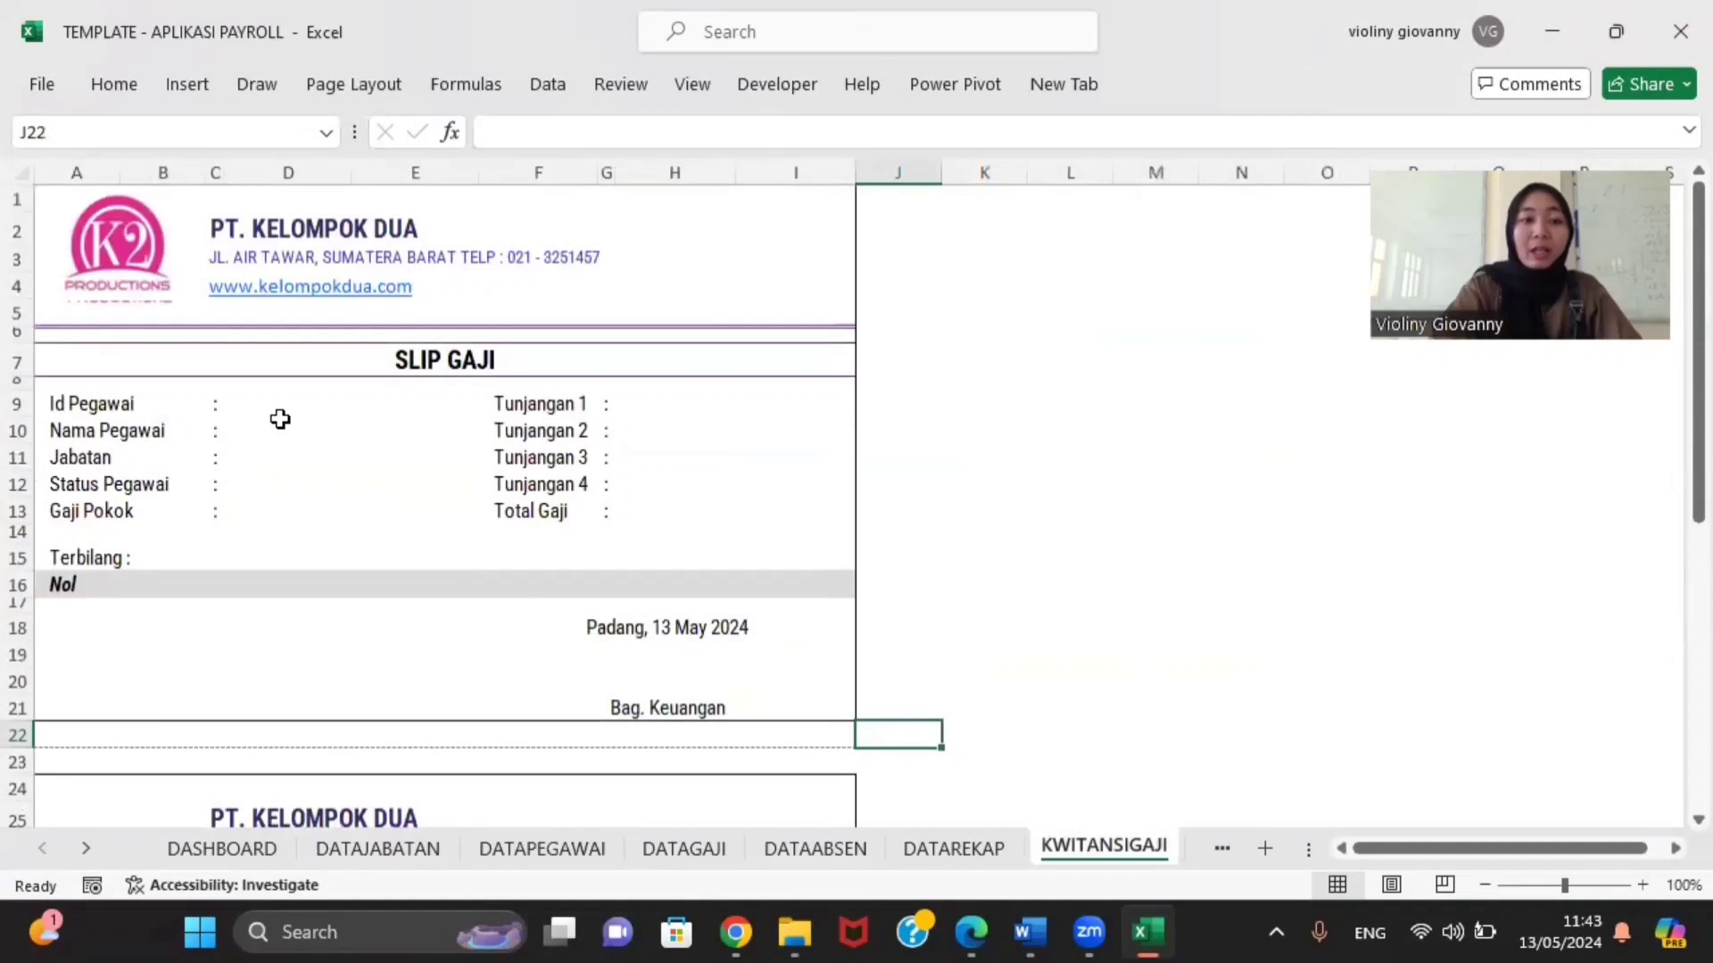
left_click(103, 583)
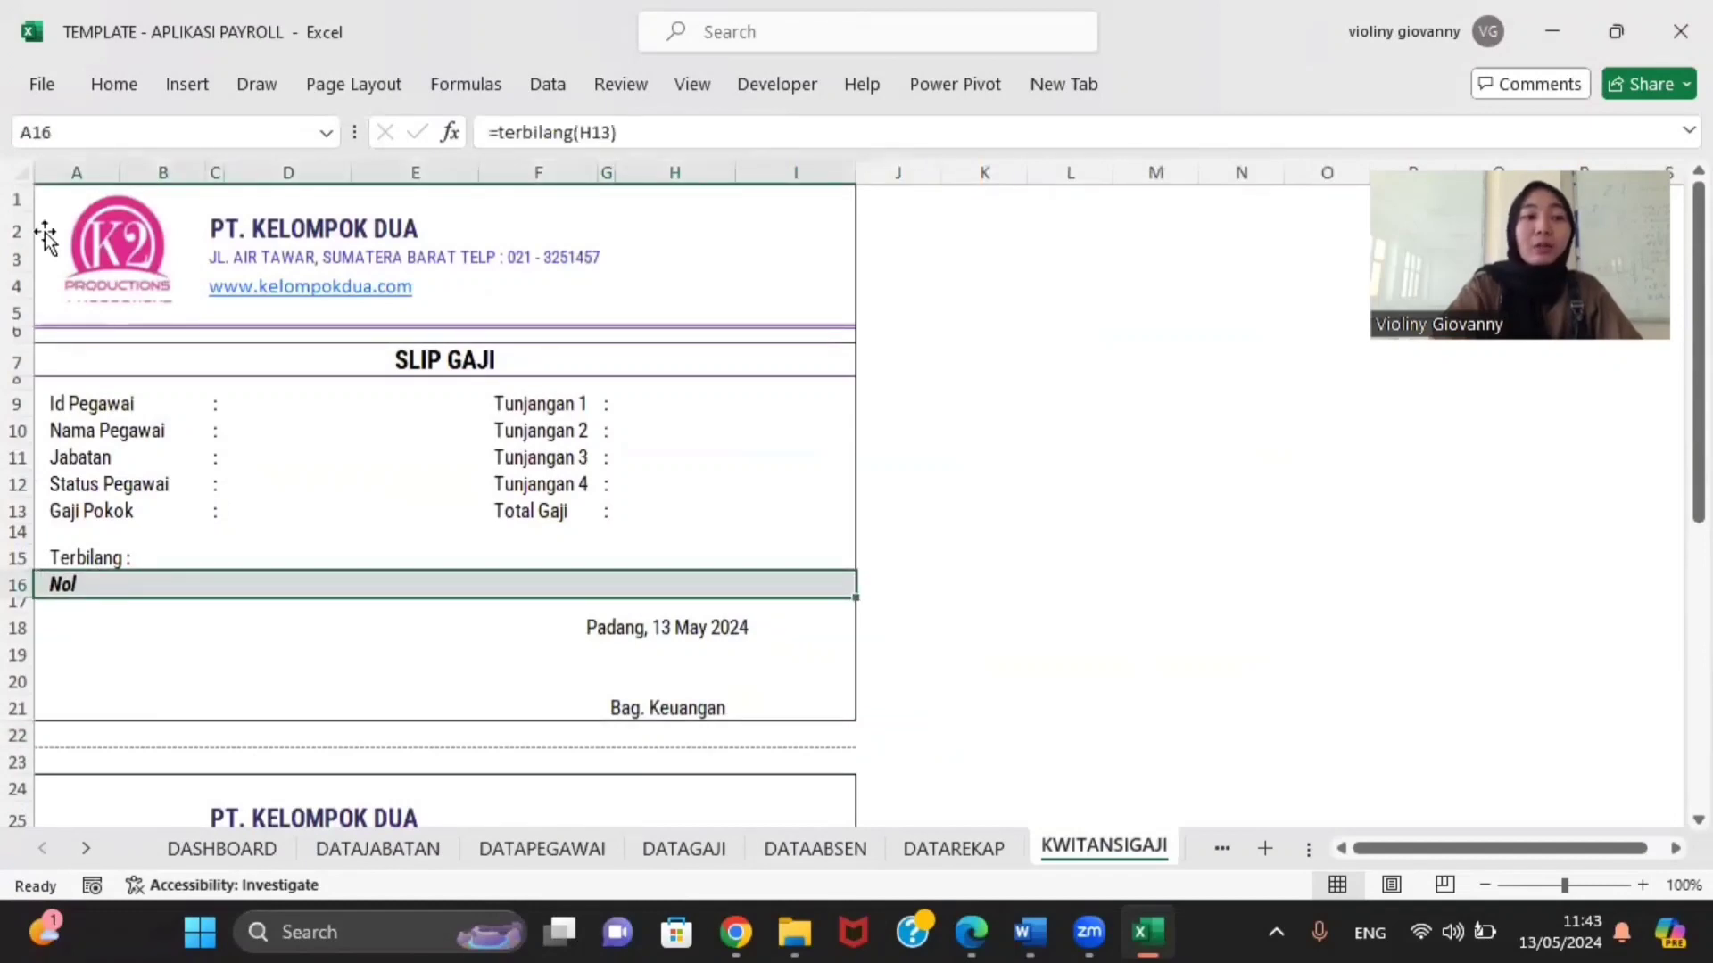
Step: Open the Add-ins page of Excel Options and the Manage Excel Add-ins dialog
left_click(36, 90)
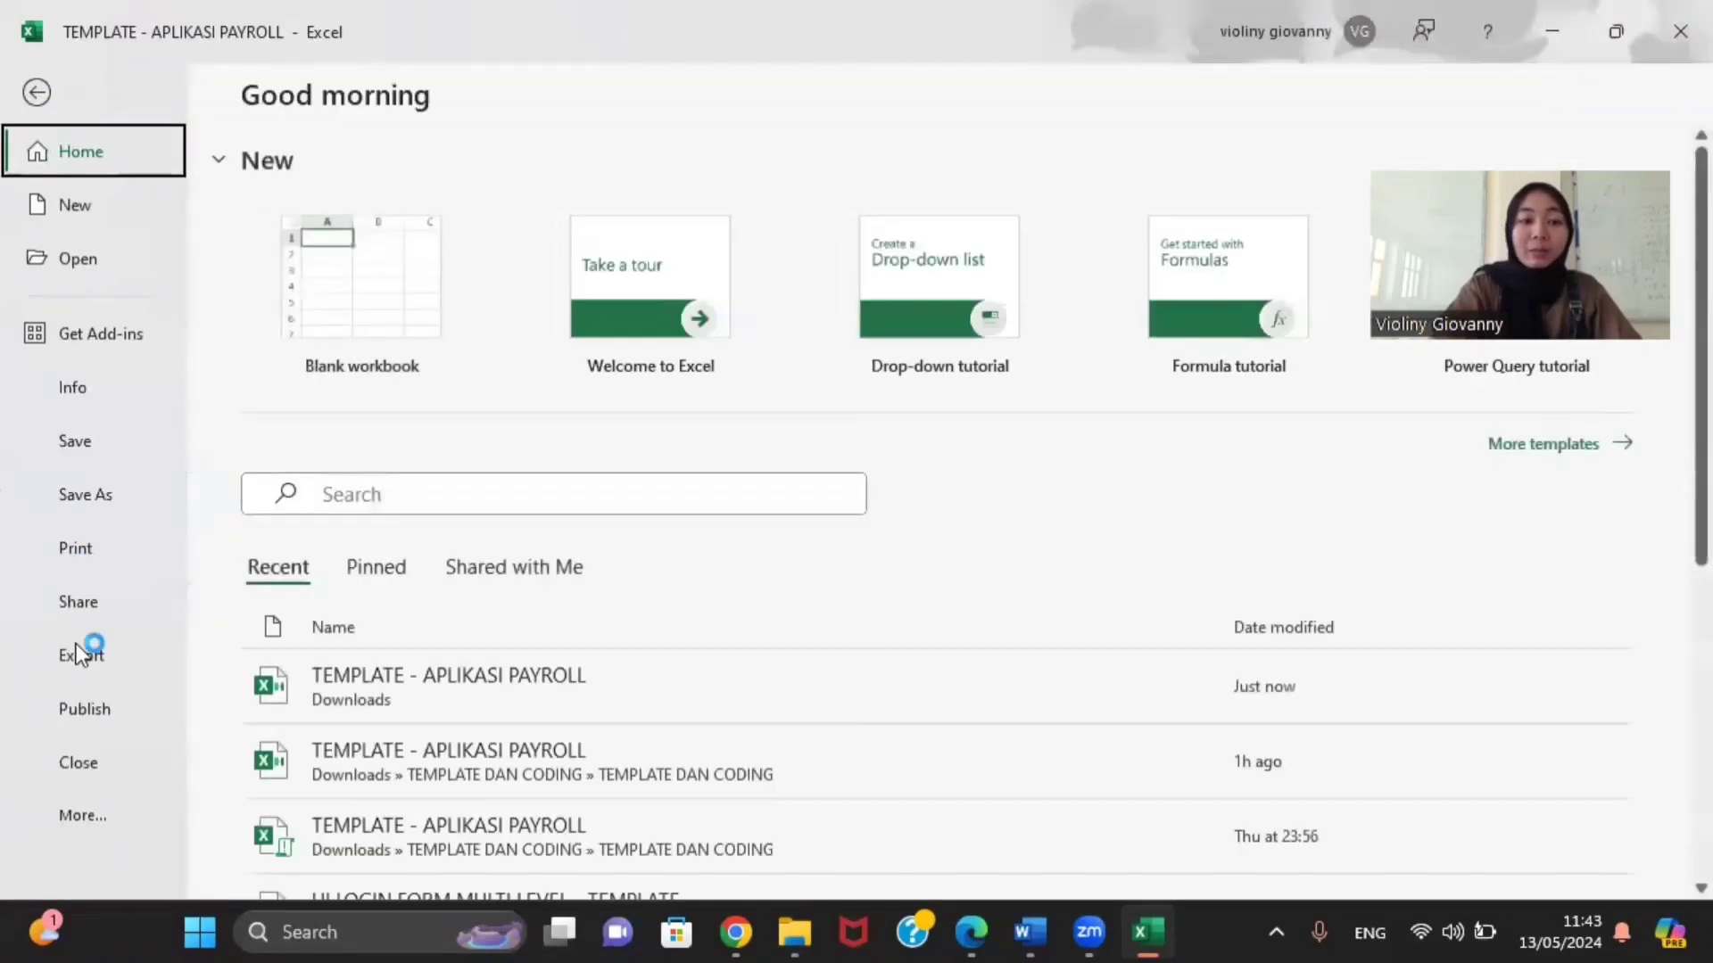
left_click(89, 815)
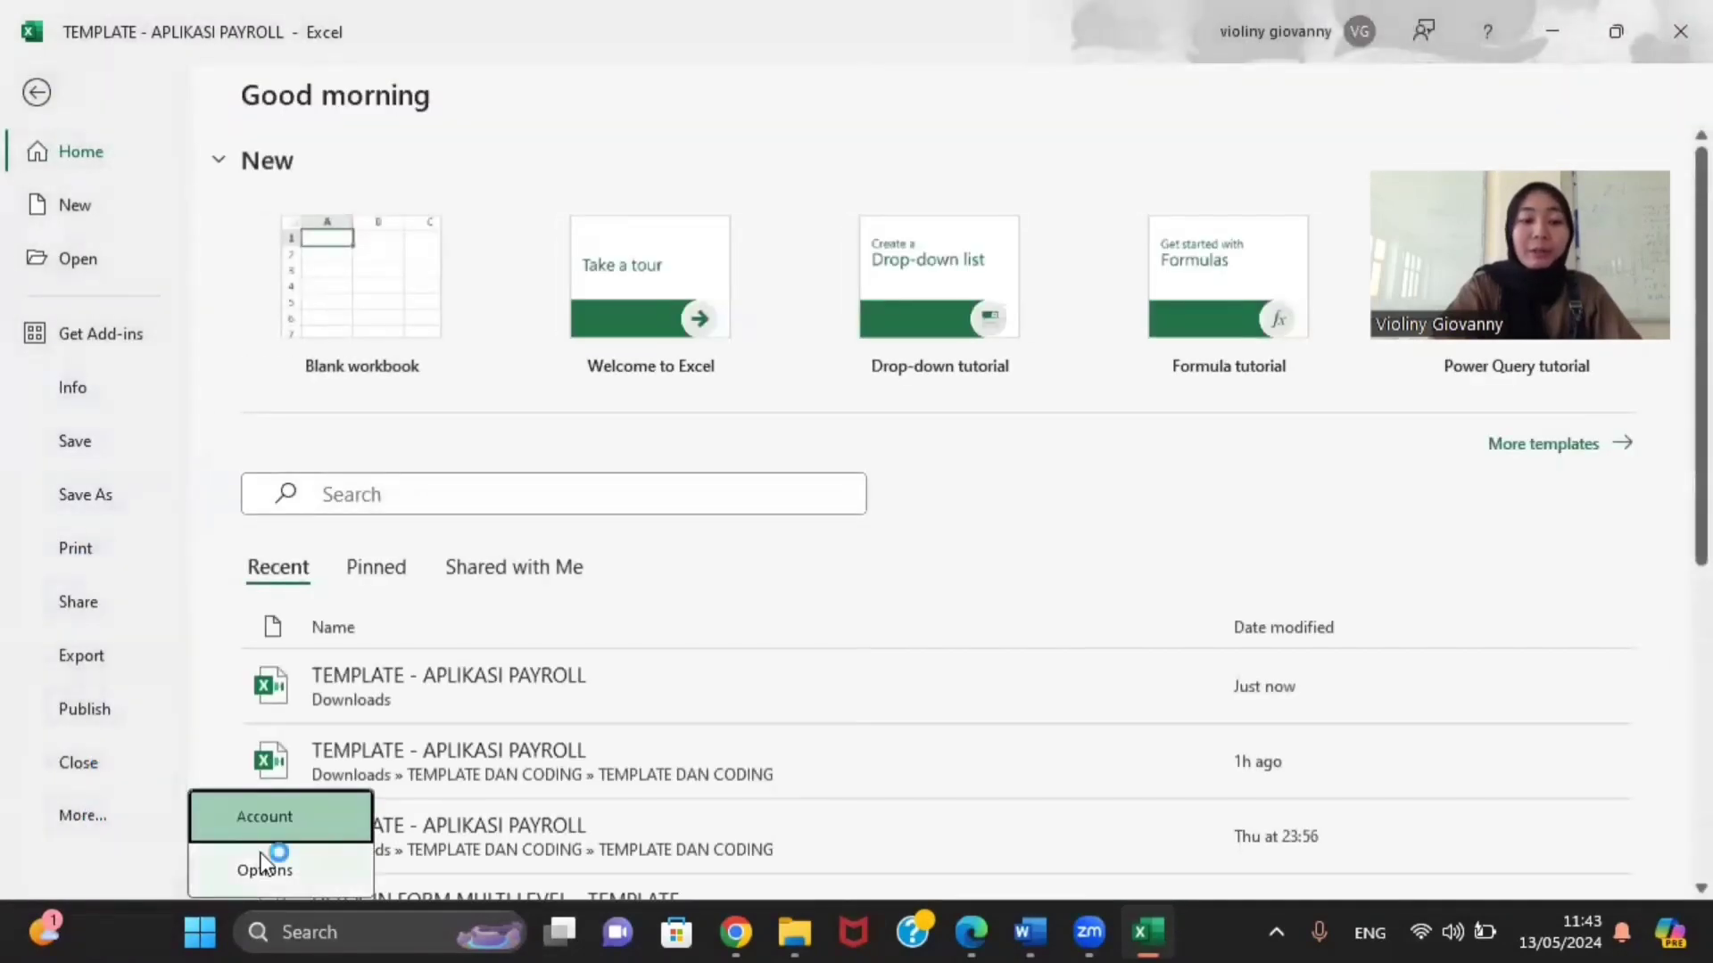
left_click(260, 856)
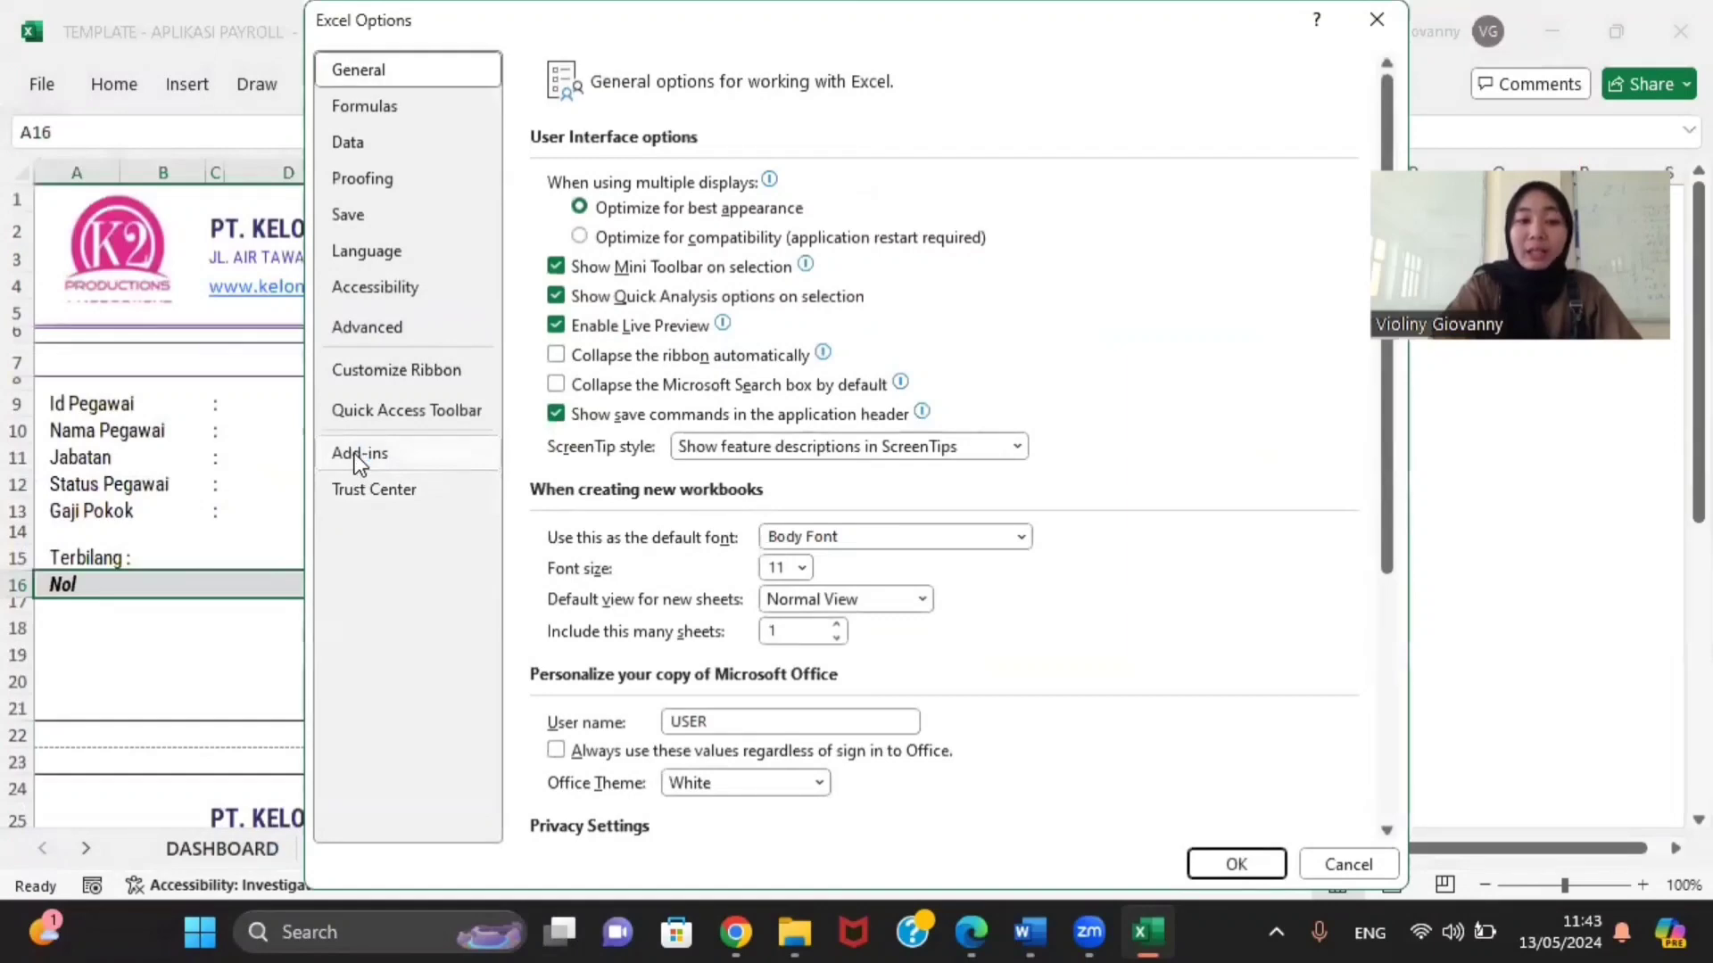
left_click(355, 453)
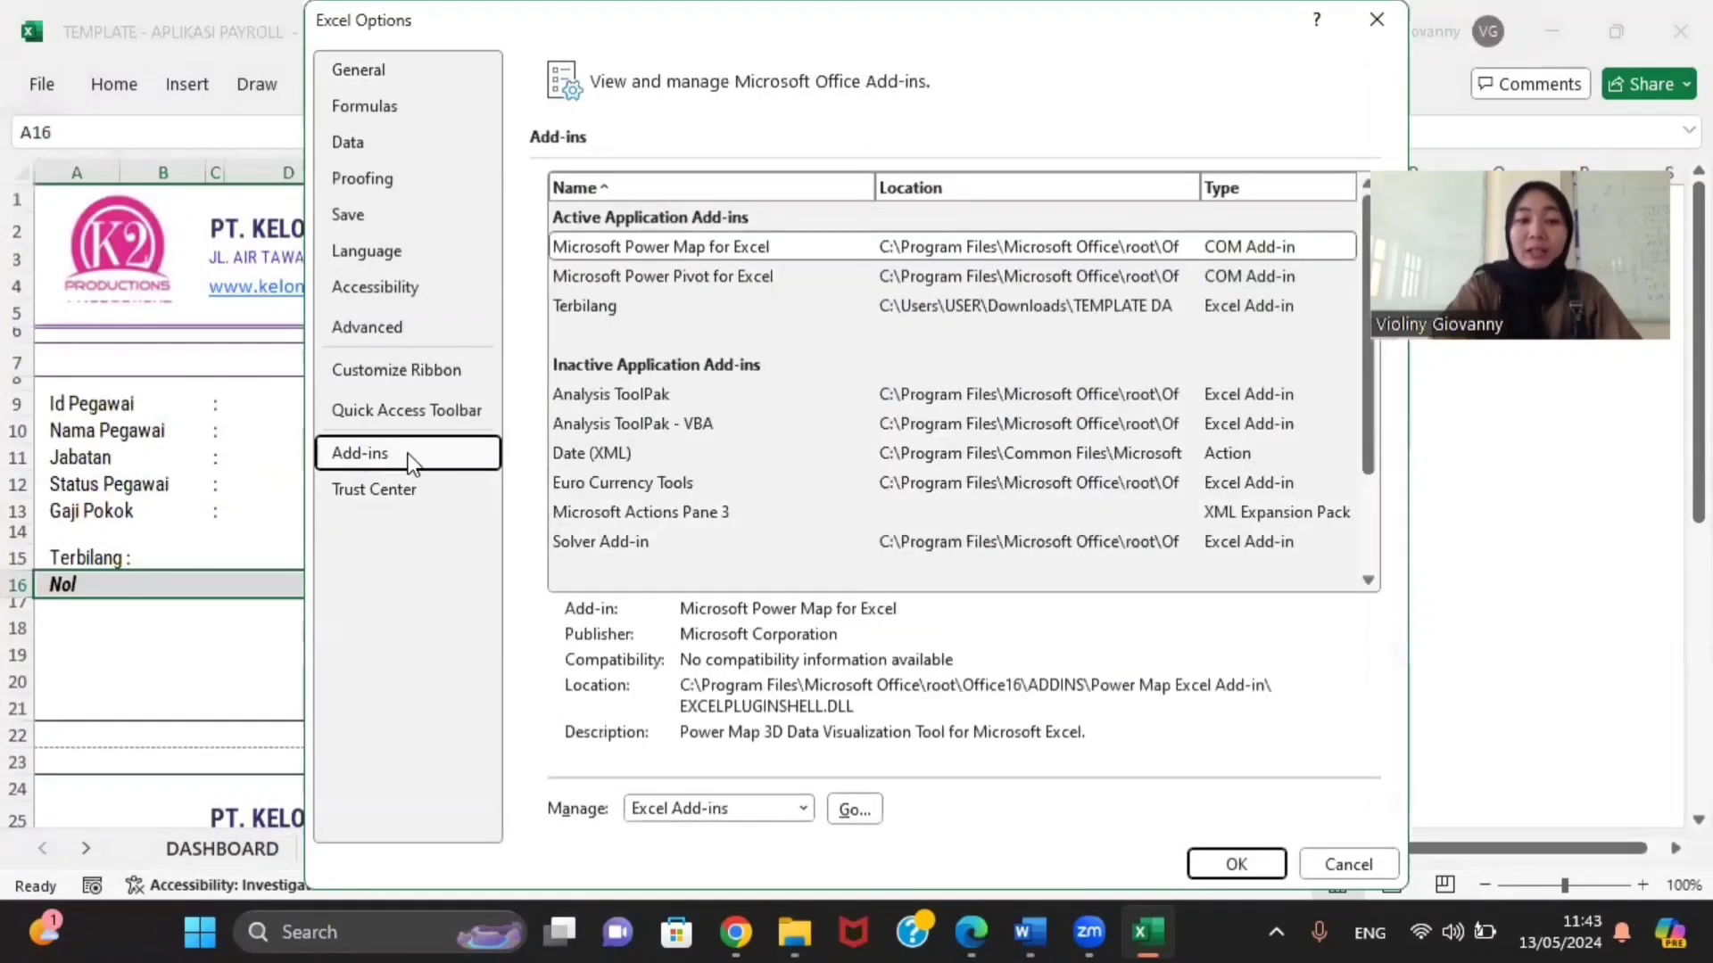
left_click(849, 810)
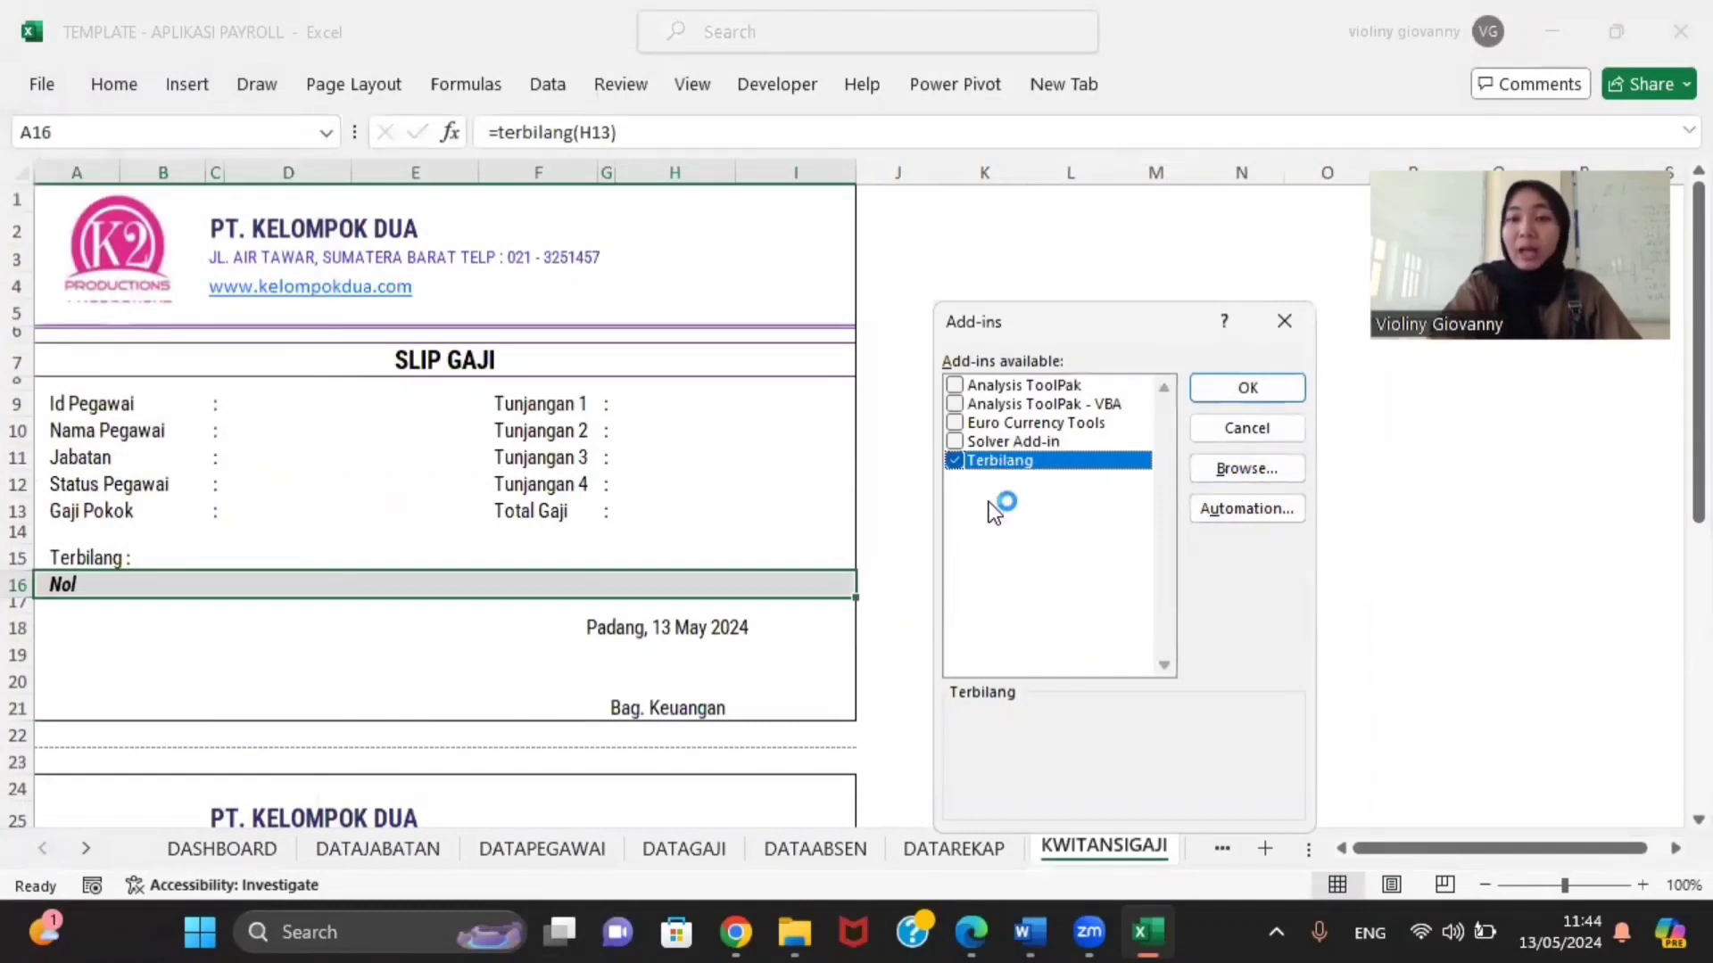
Step: Browse to Downloads\TEMPLATE DAN CODING and load the Terbilang add-in file
left_click(1231, 465)
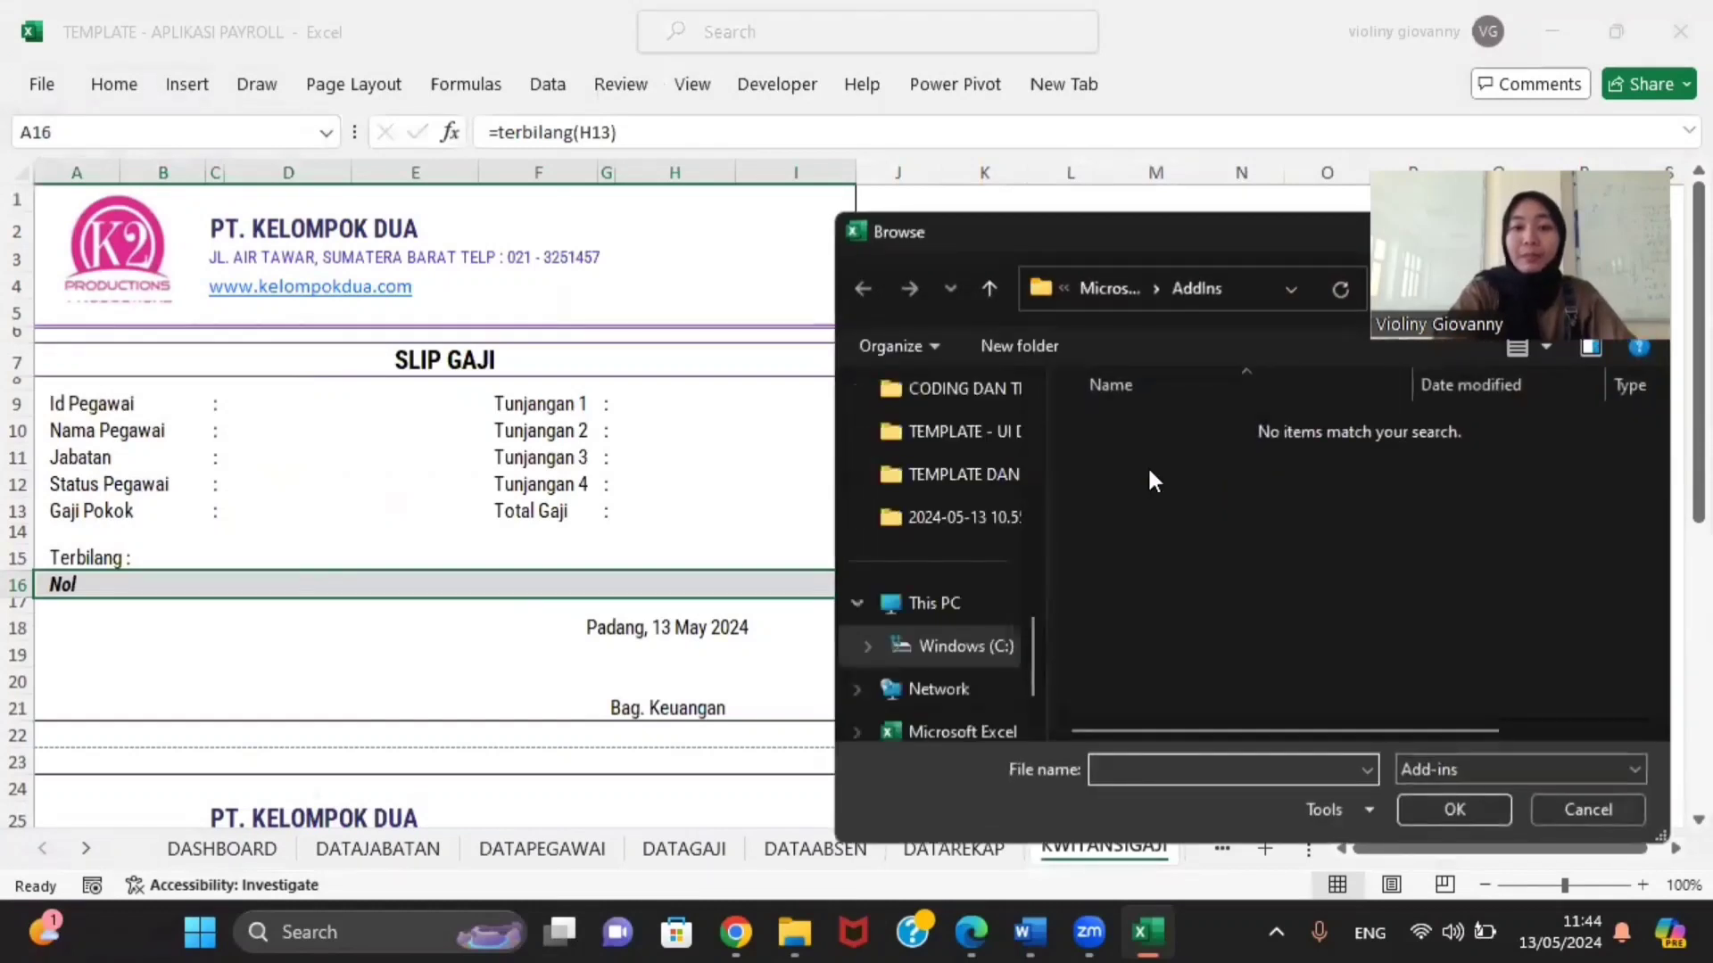
scroll(946, 499, "up", 8)
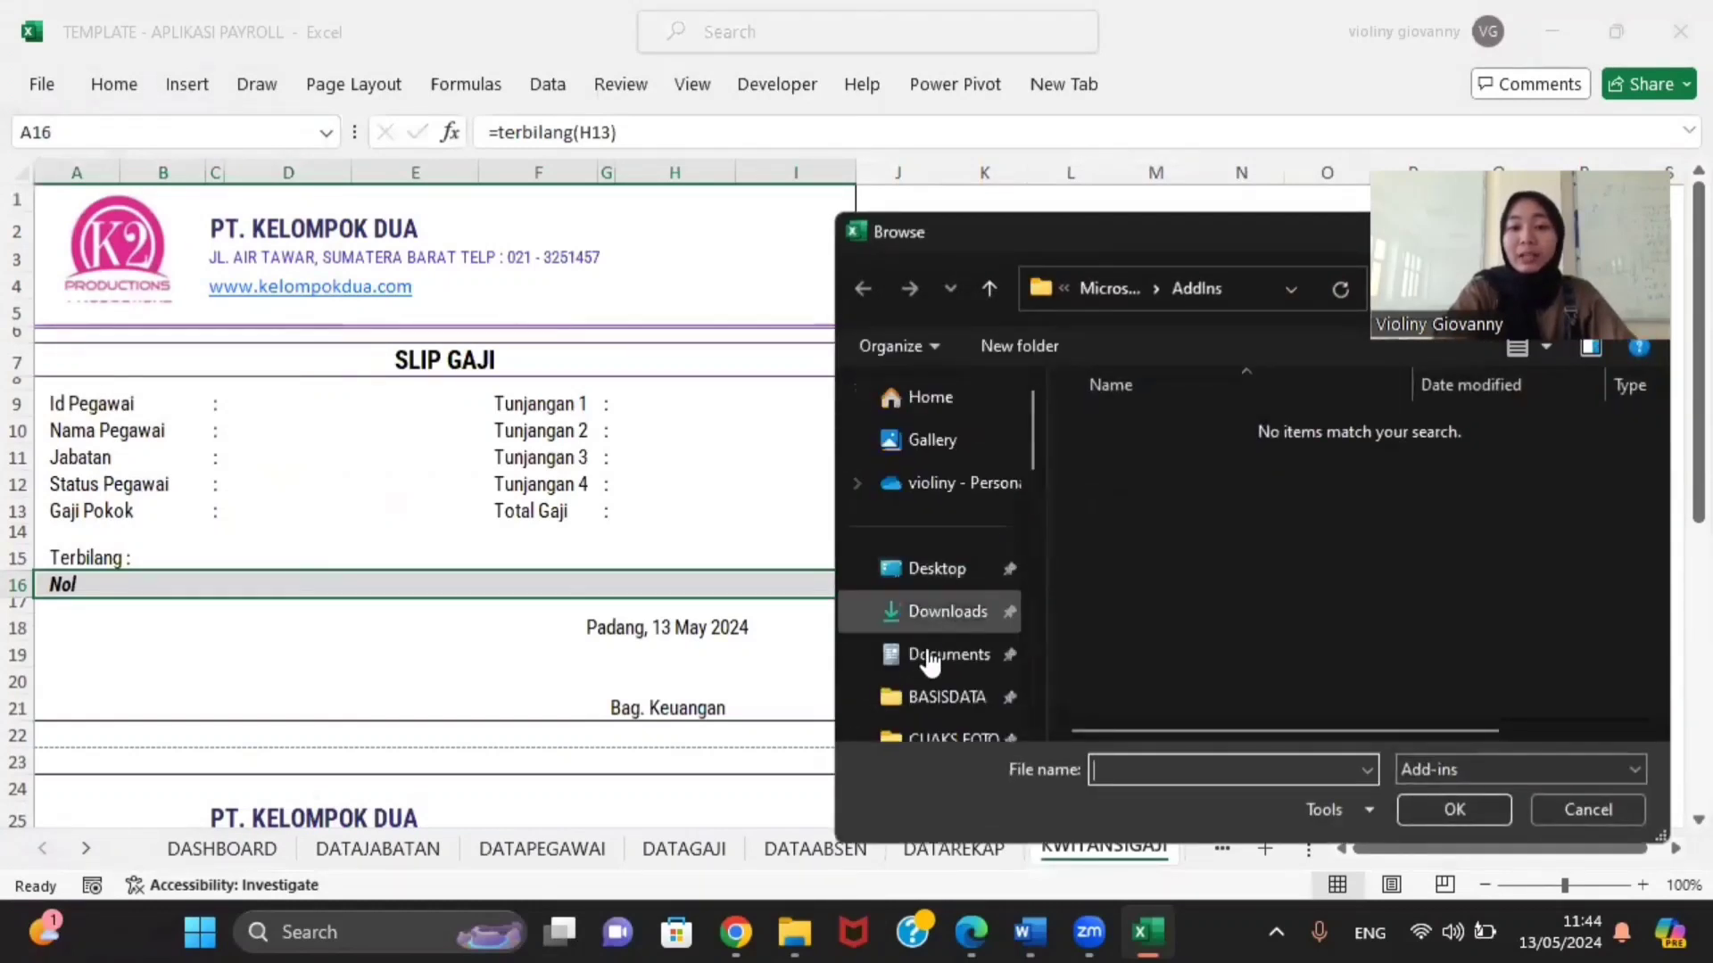
left_click(932, 616)
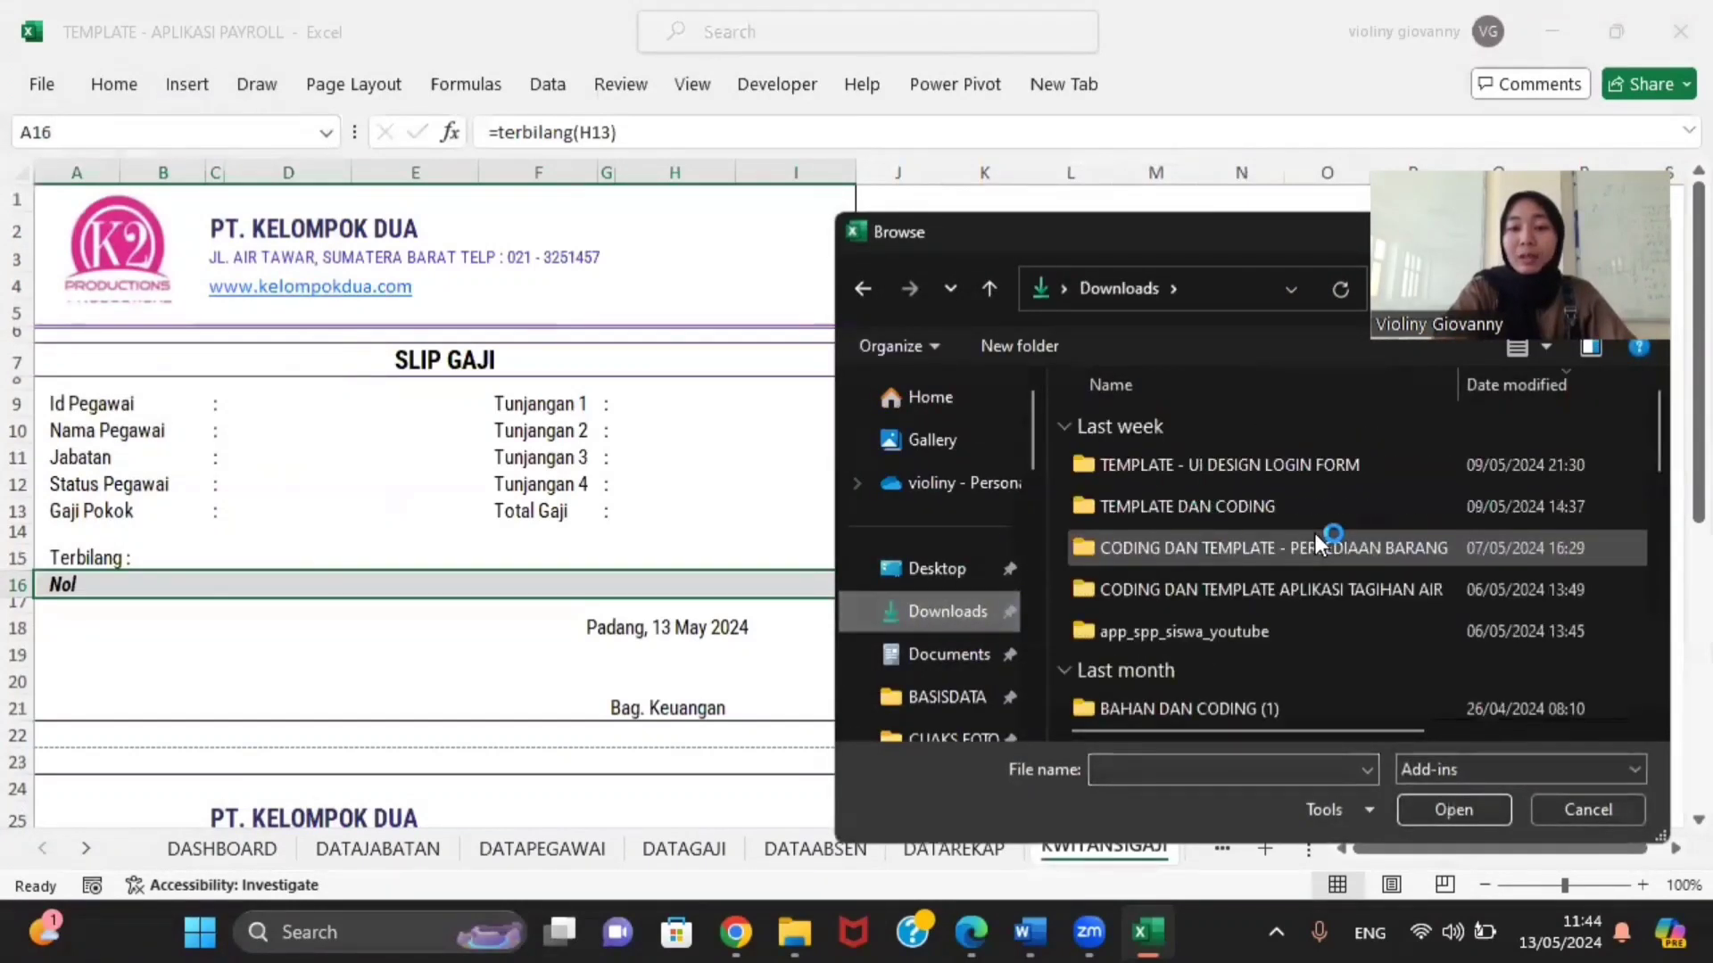
double_click(1265, 512)
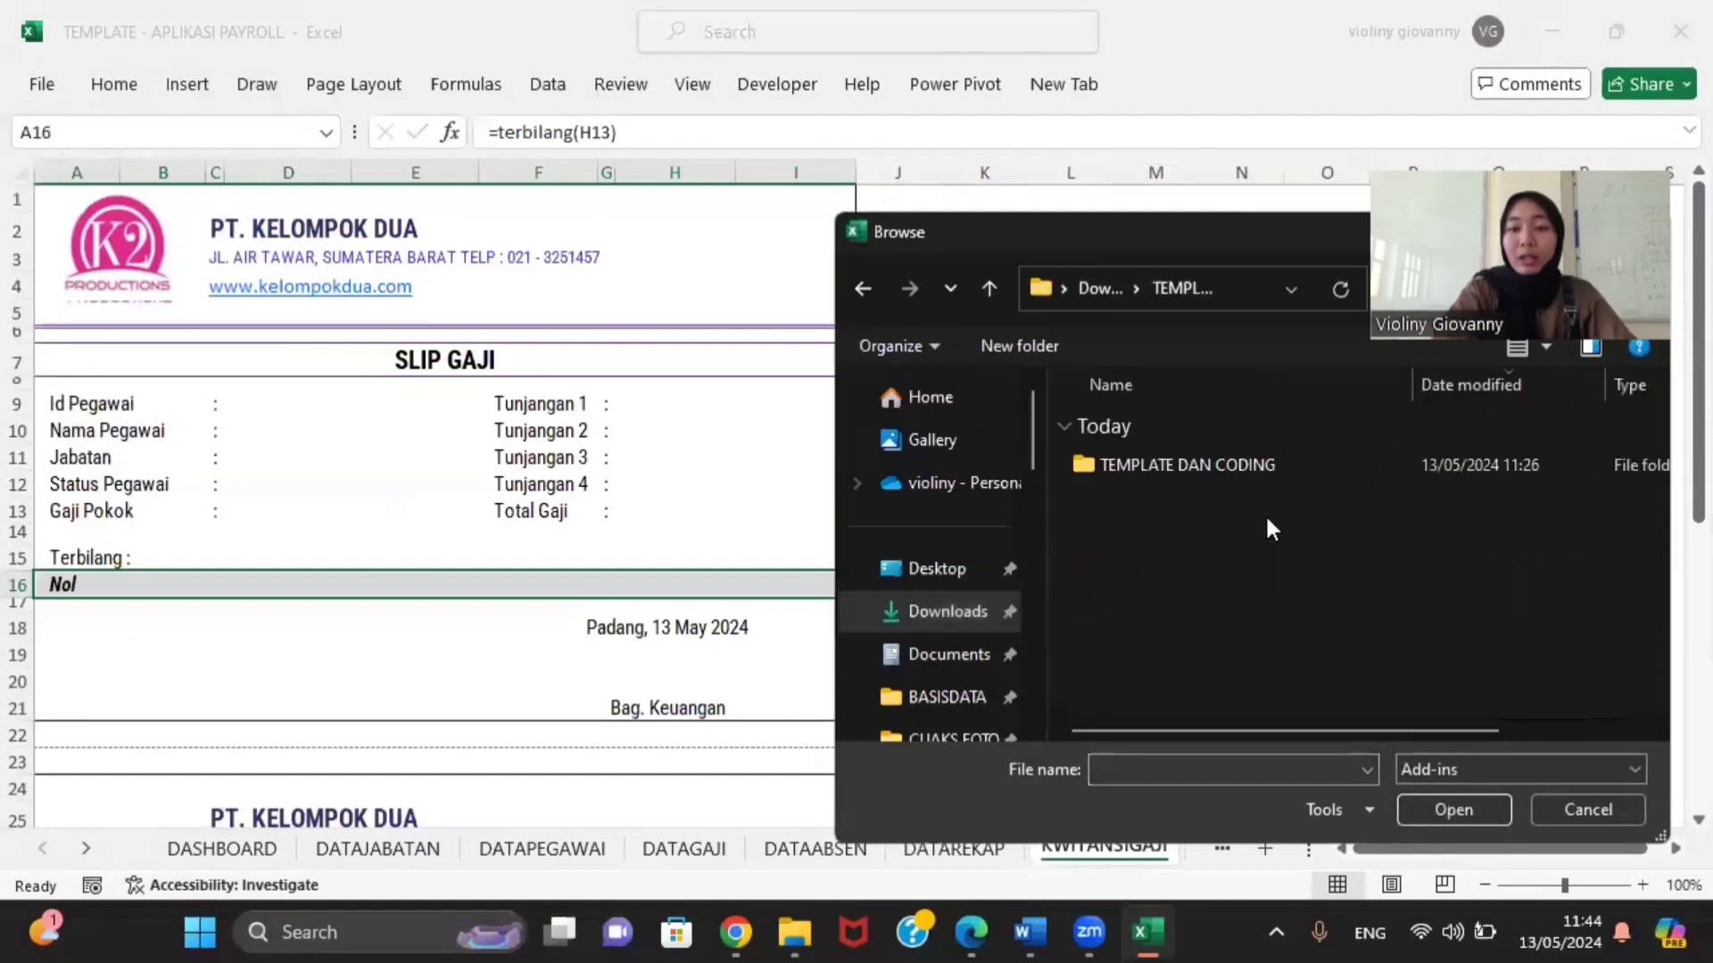
double_click(1175, 458)
left_click(1147, 462)
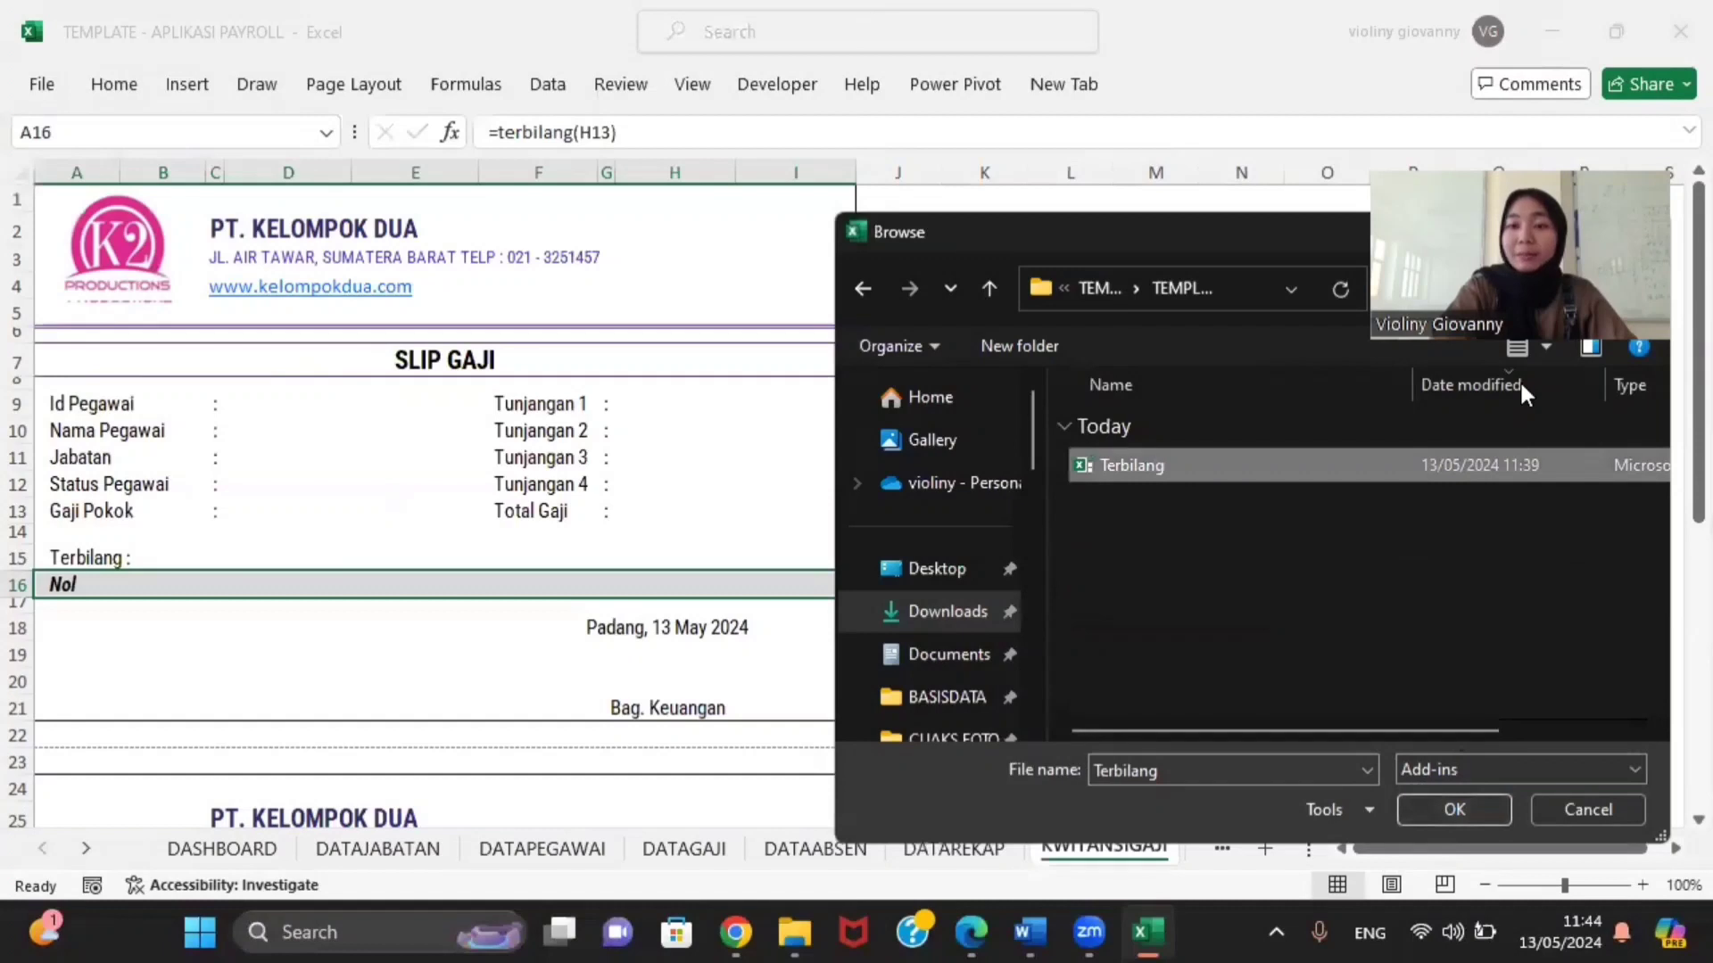
left_click_drag(1520, 295, 1499, 466)
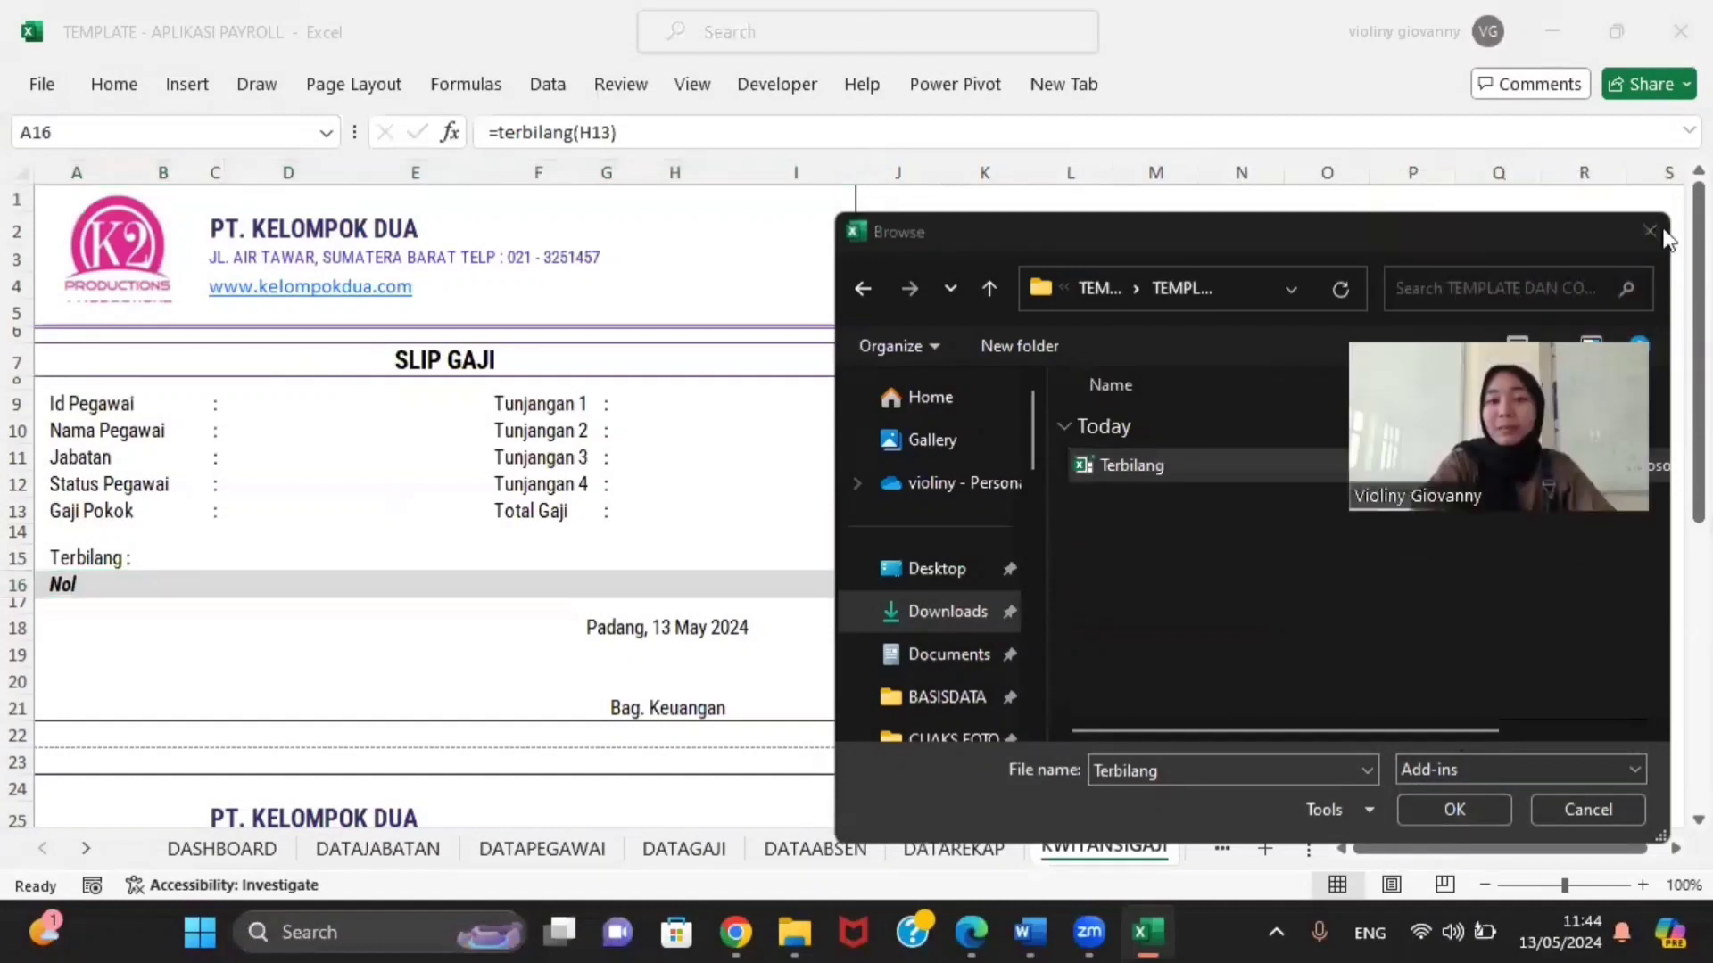
double_click(1160, 463)
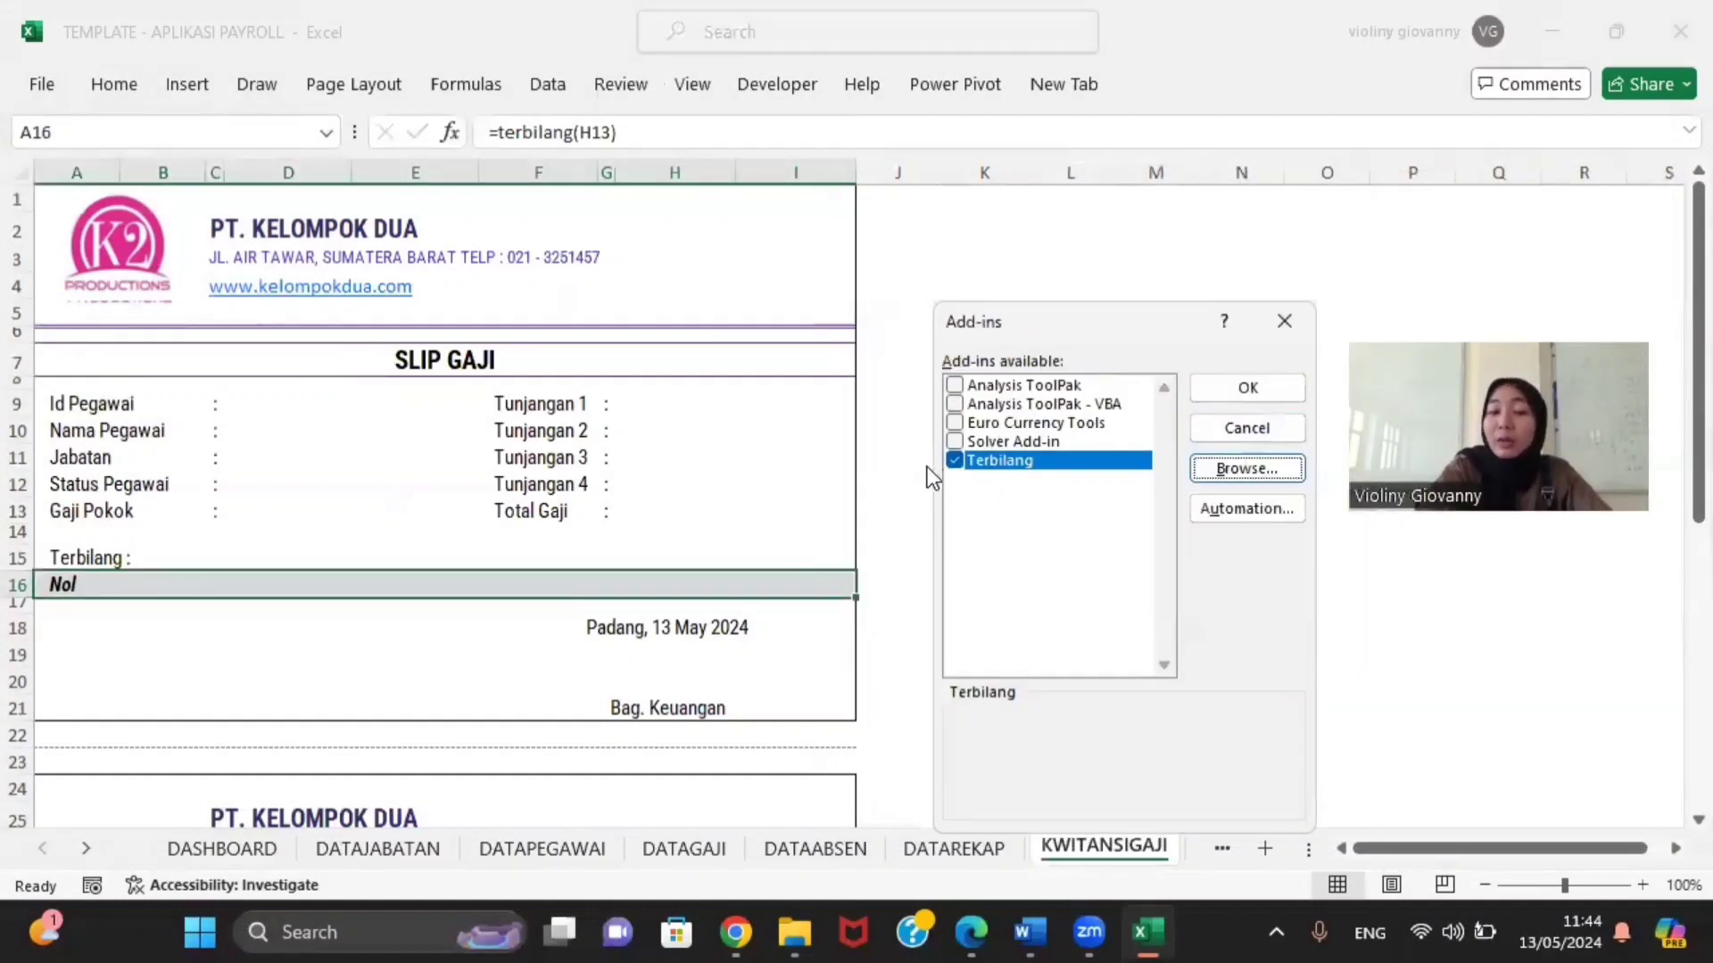
Step: Confirm the Add-ins dialog, then enter the employee's ID and name in D9 and D10
left_click(1206, 390)
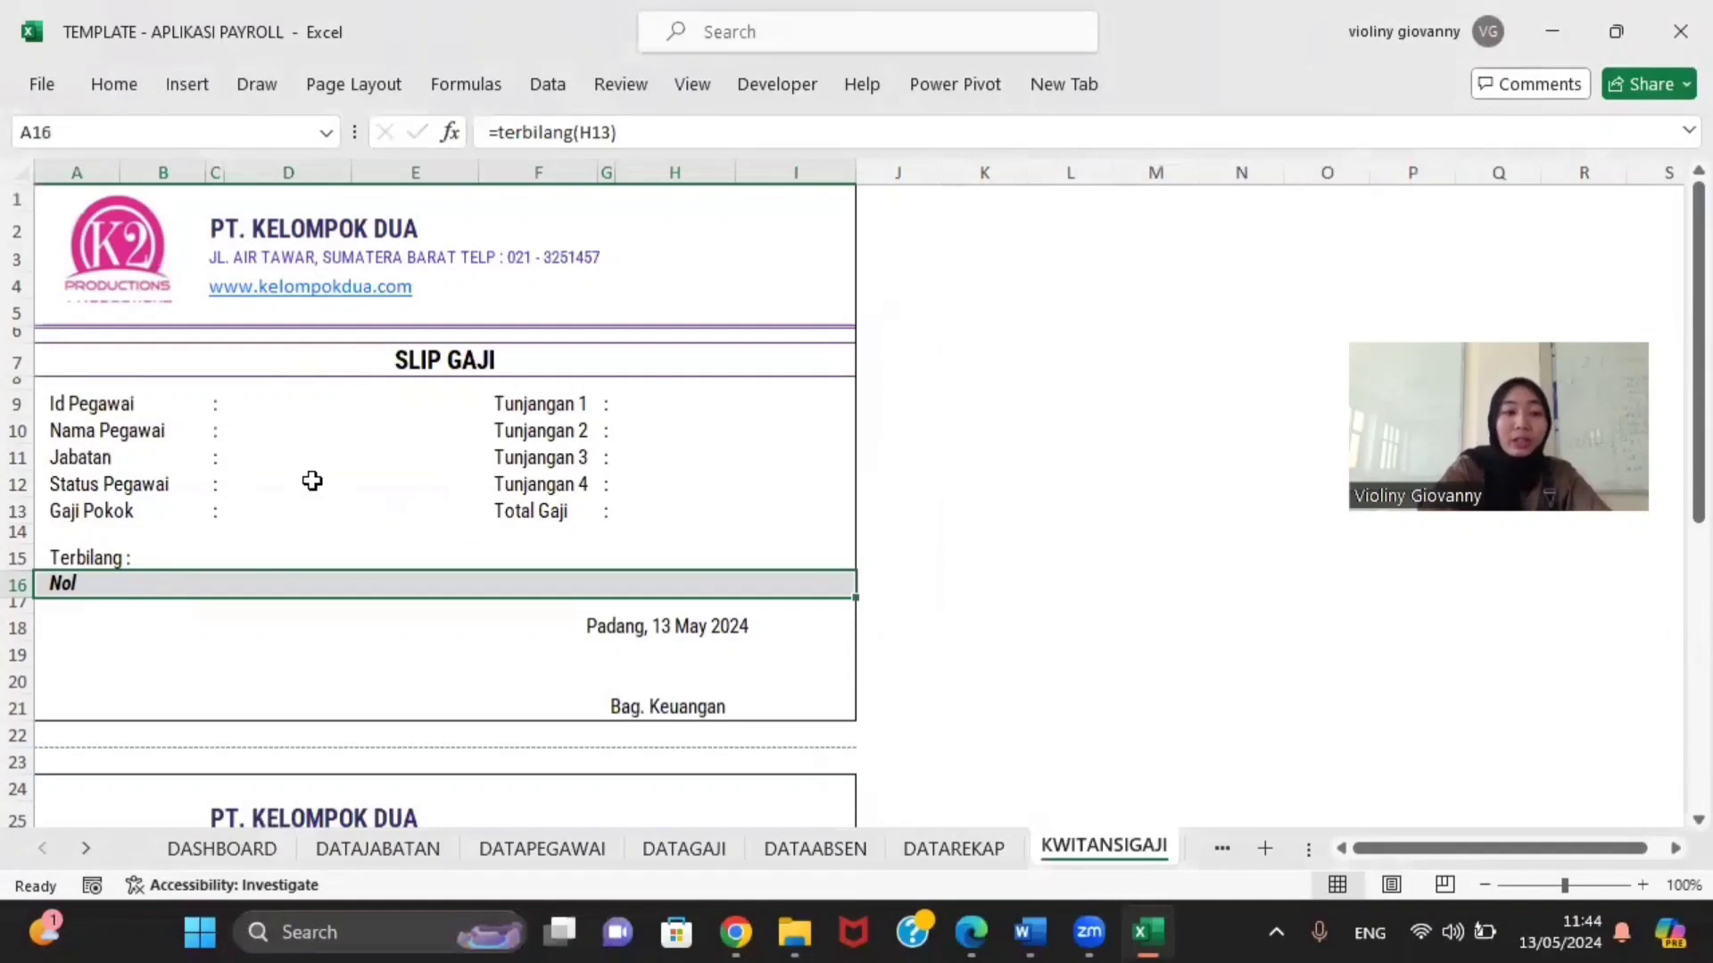
left_click(259, 409)
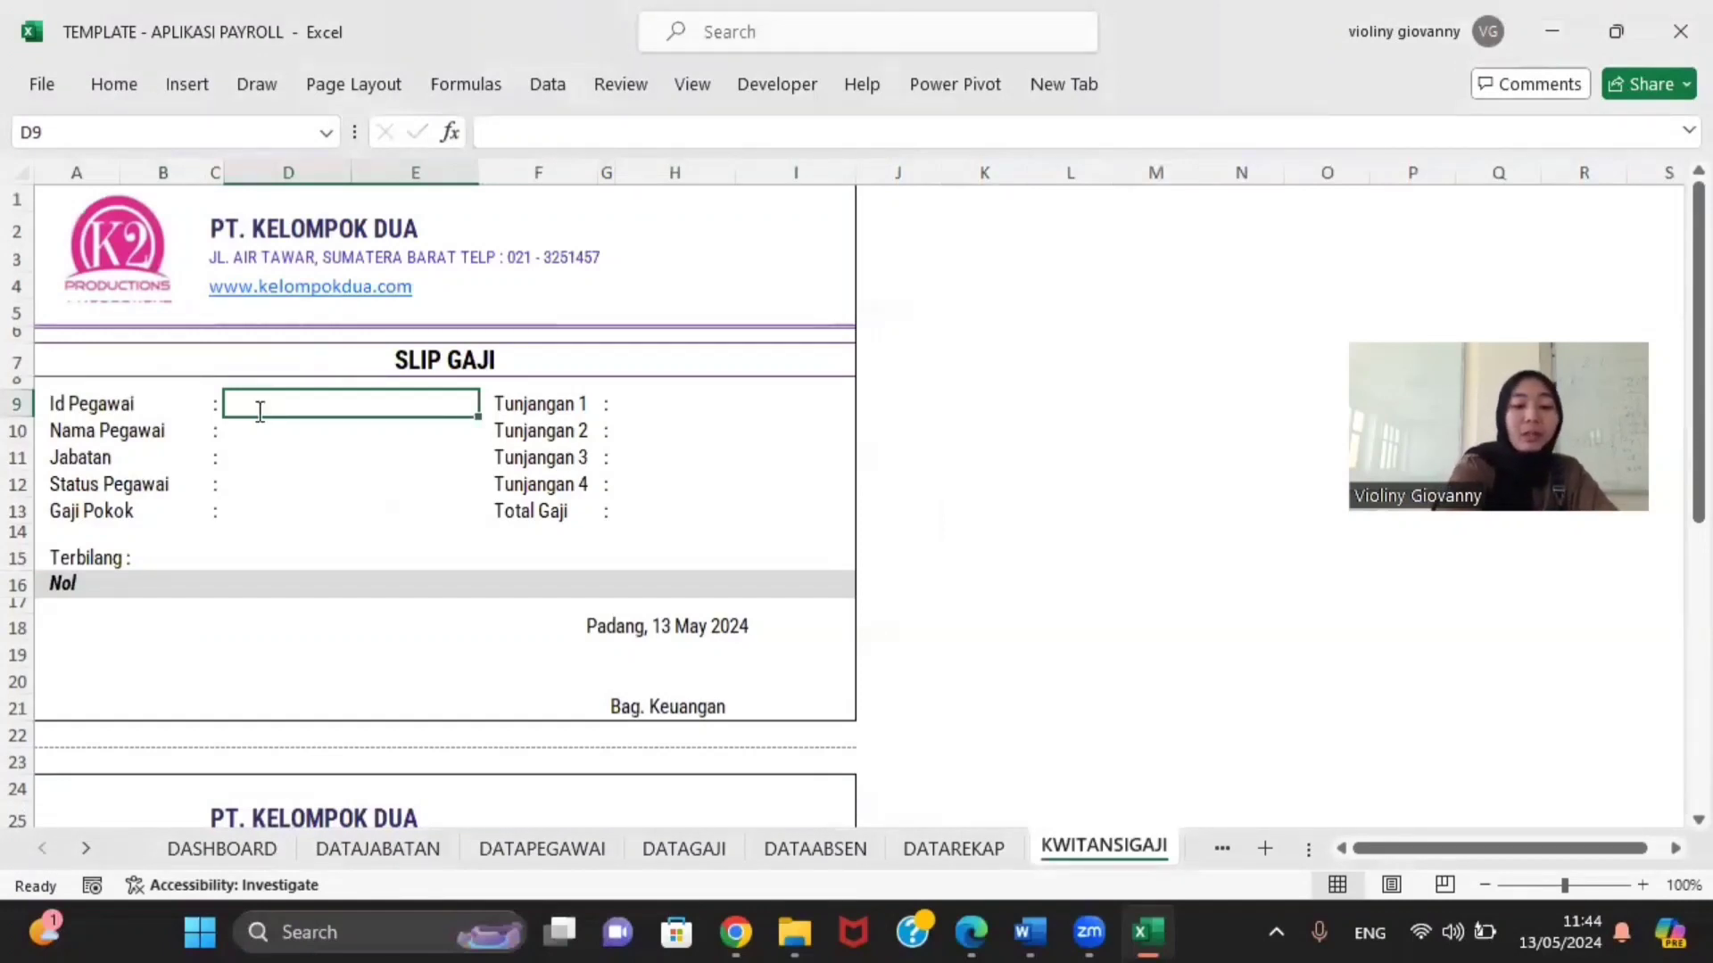
type("ID-10017")
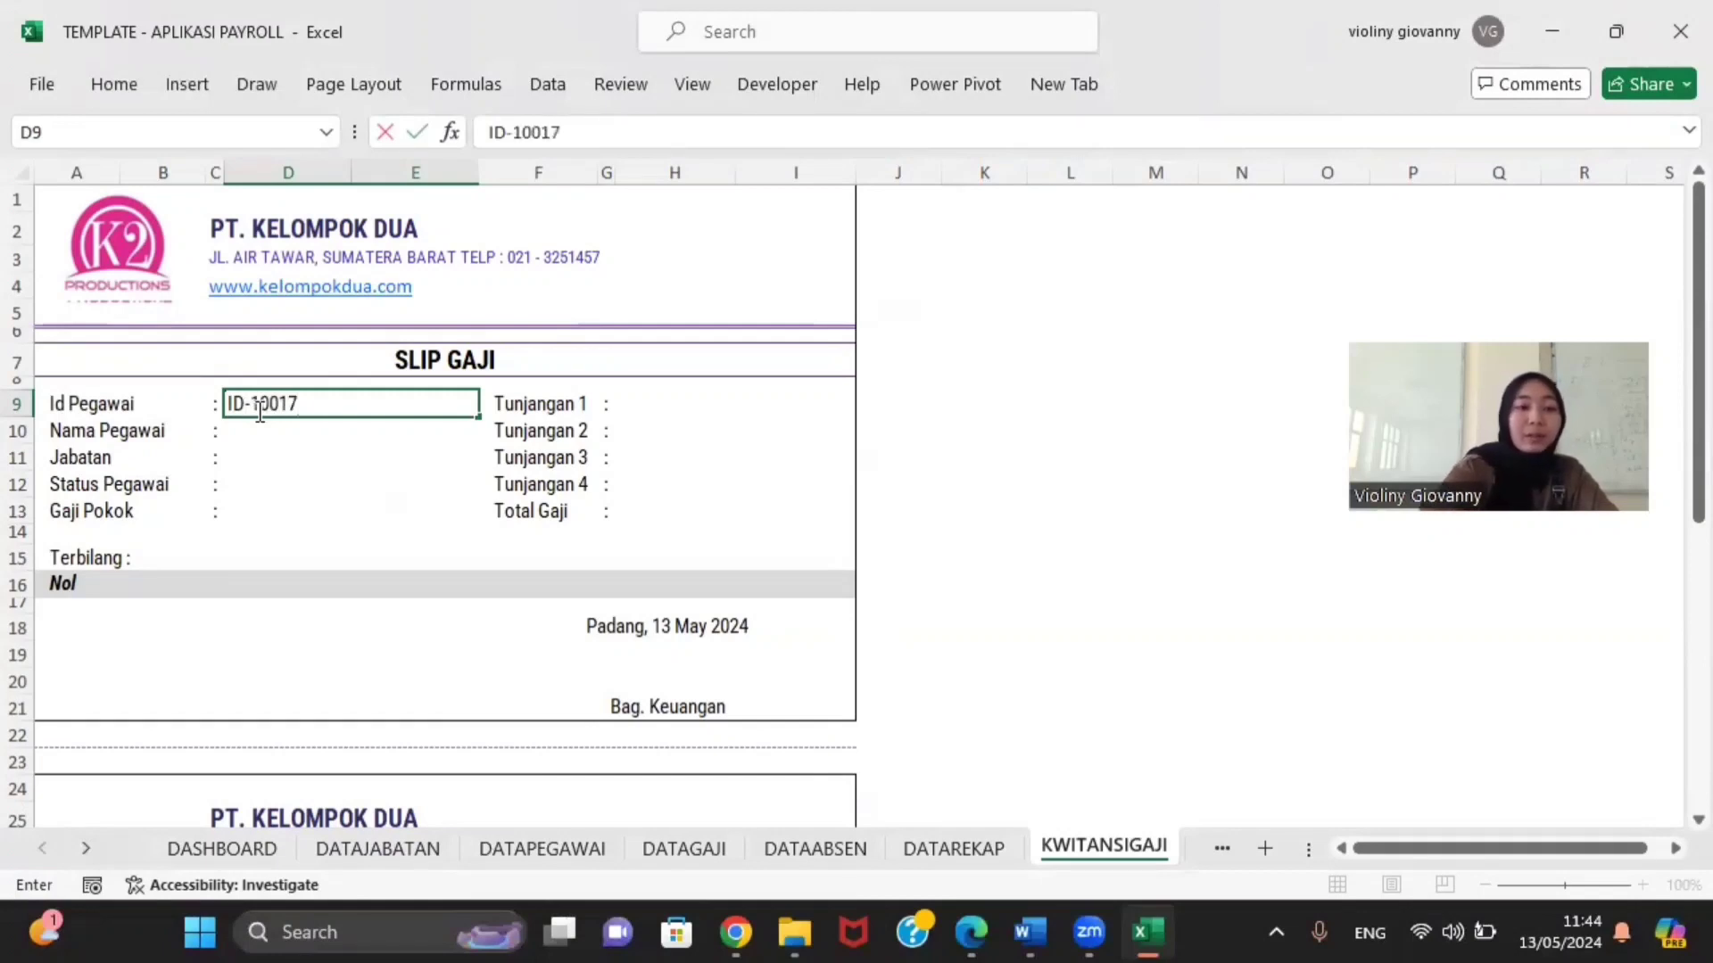
key("Return")
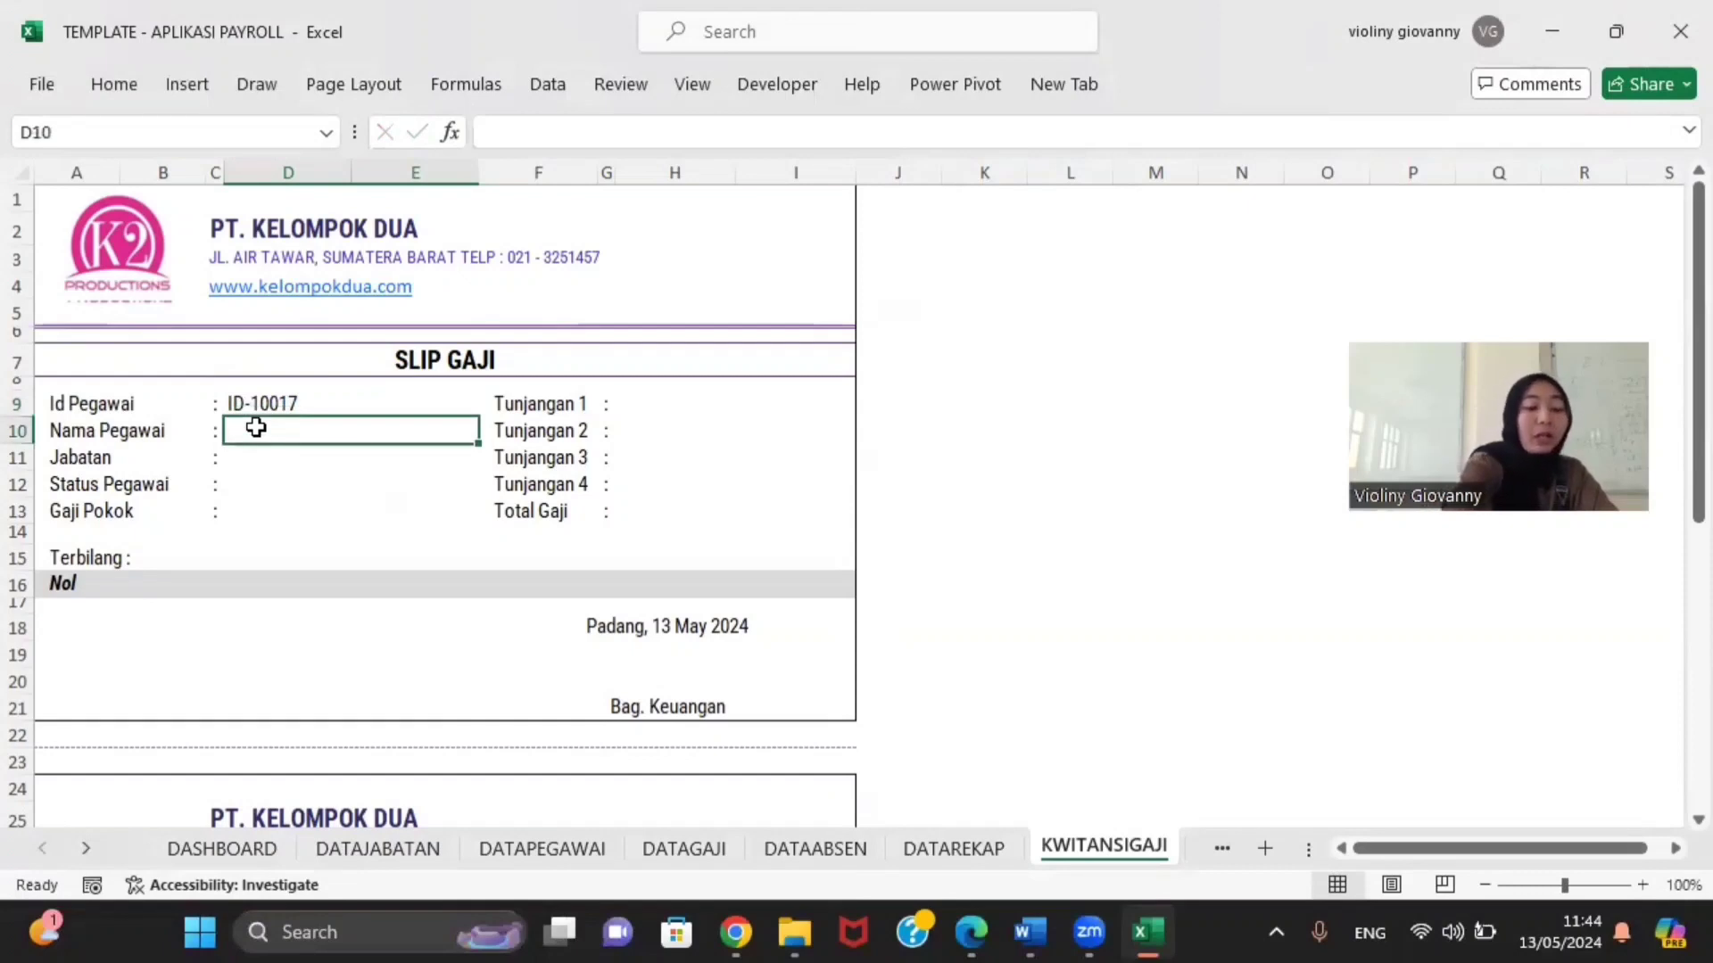
type("Serli")
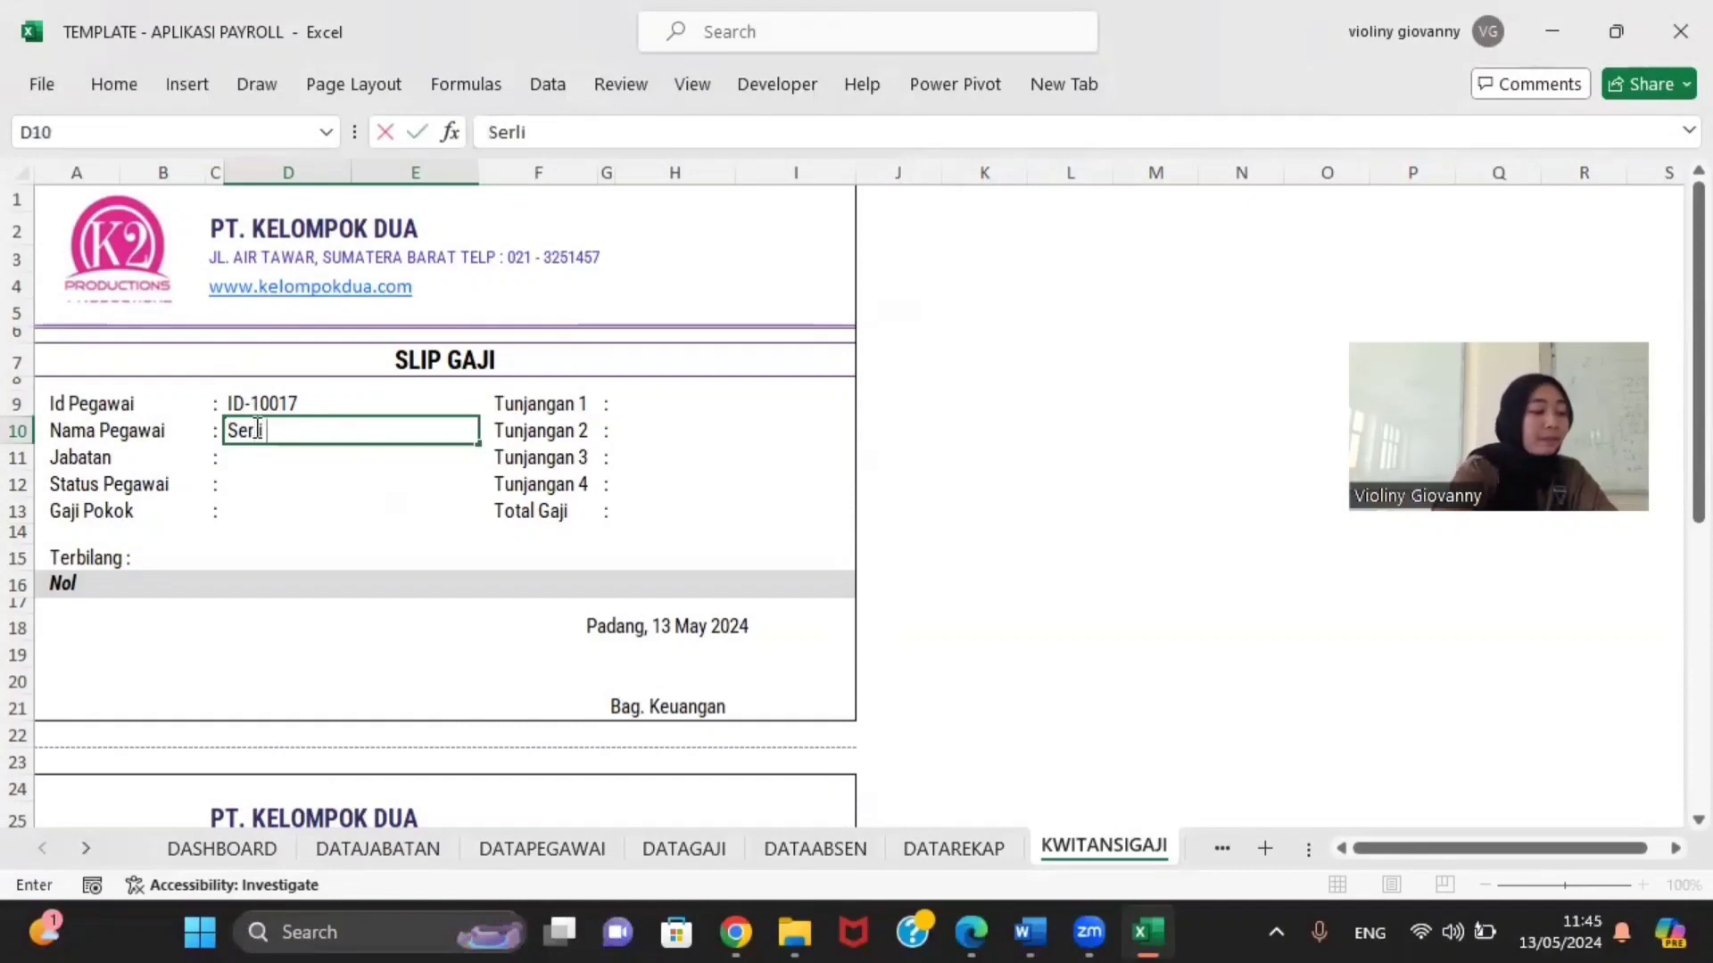
type("Marsupilami")
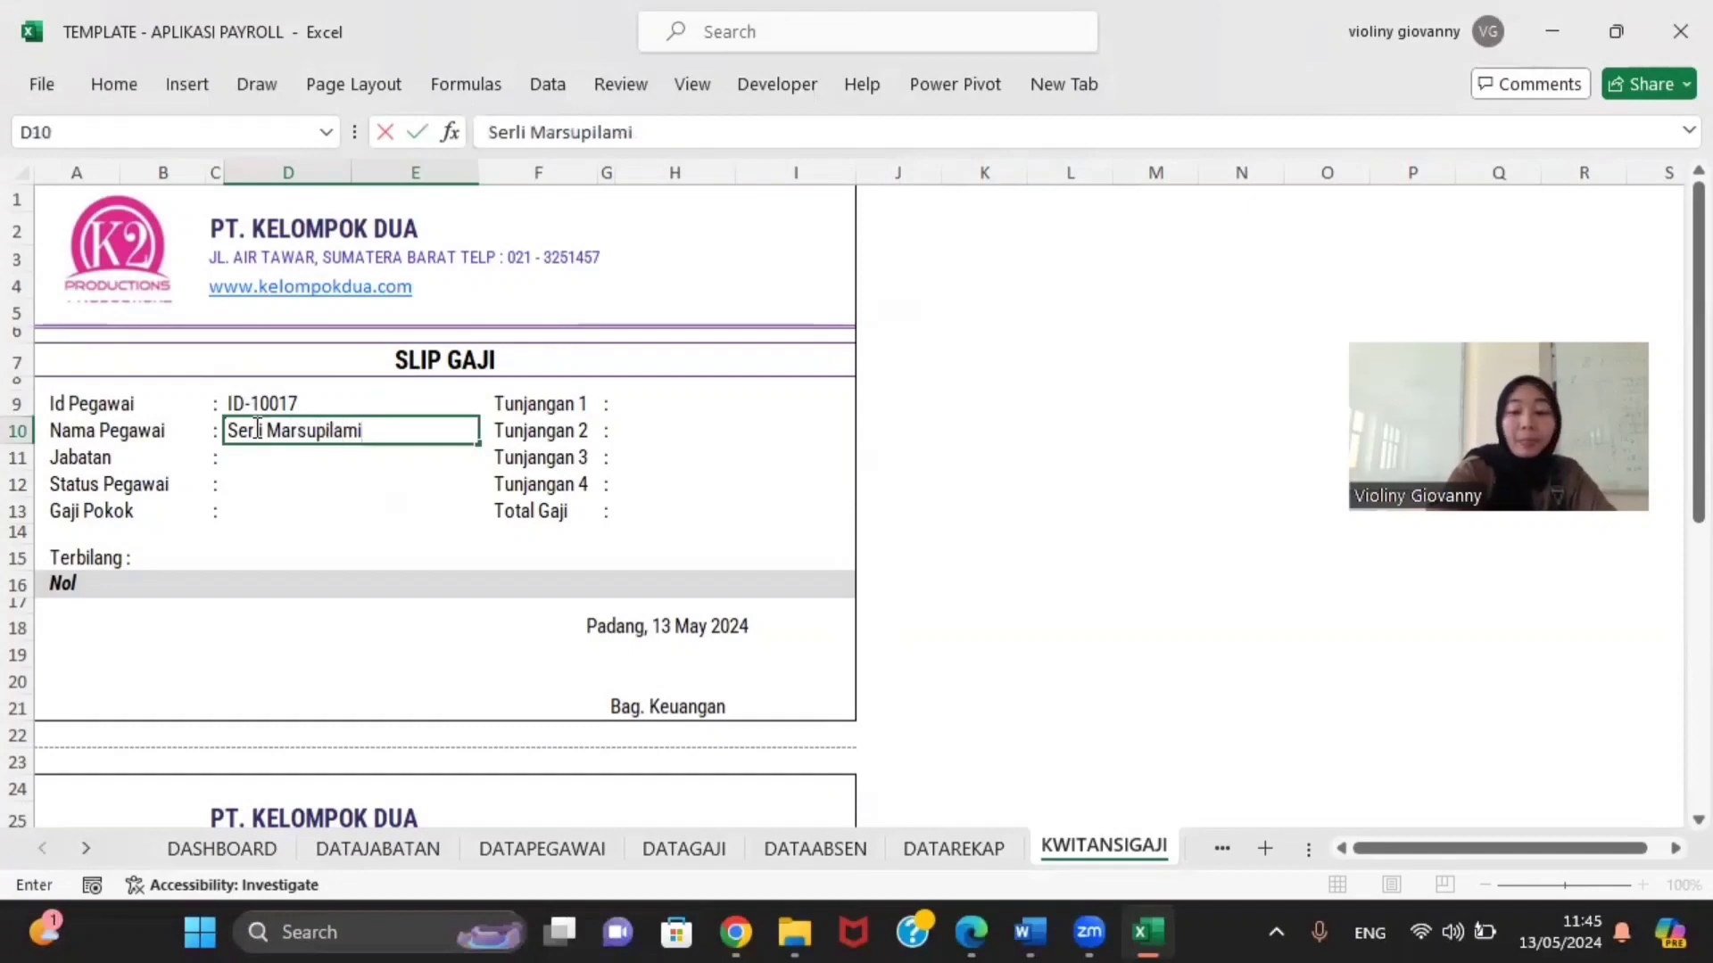
key("Return")
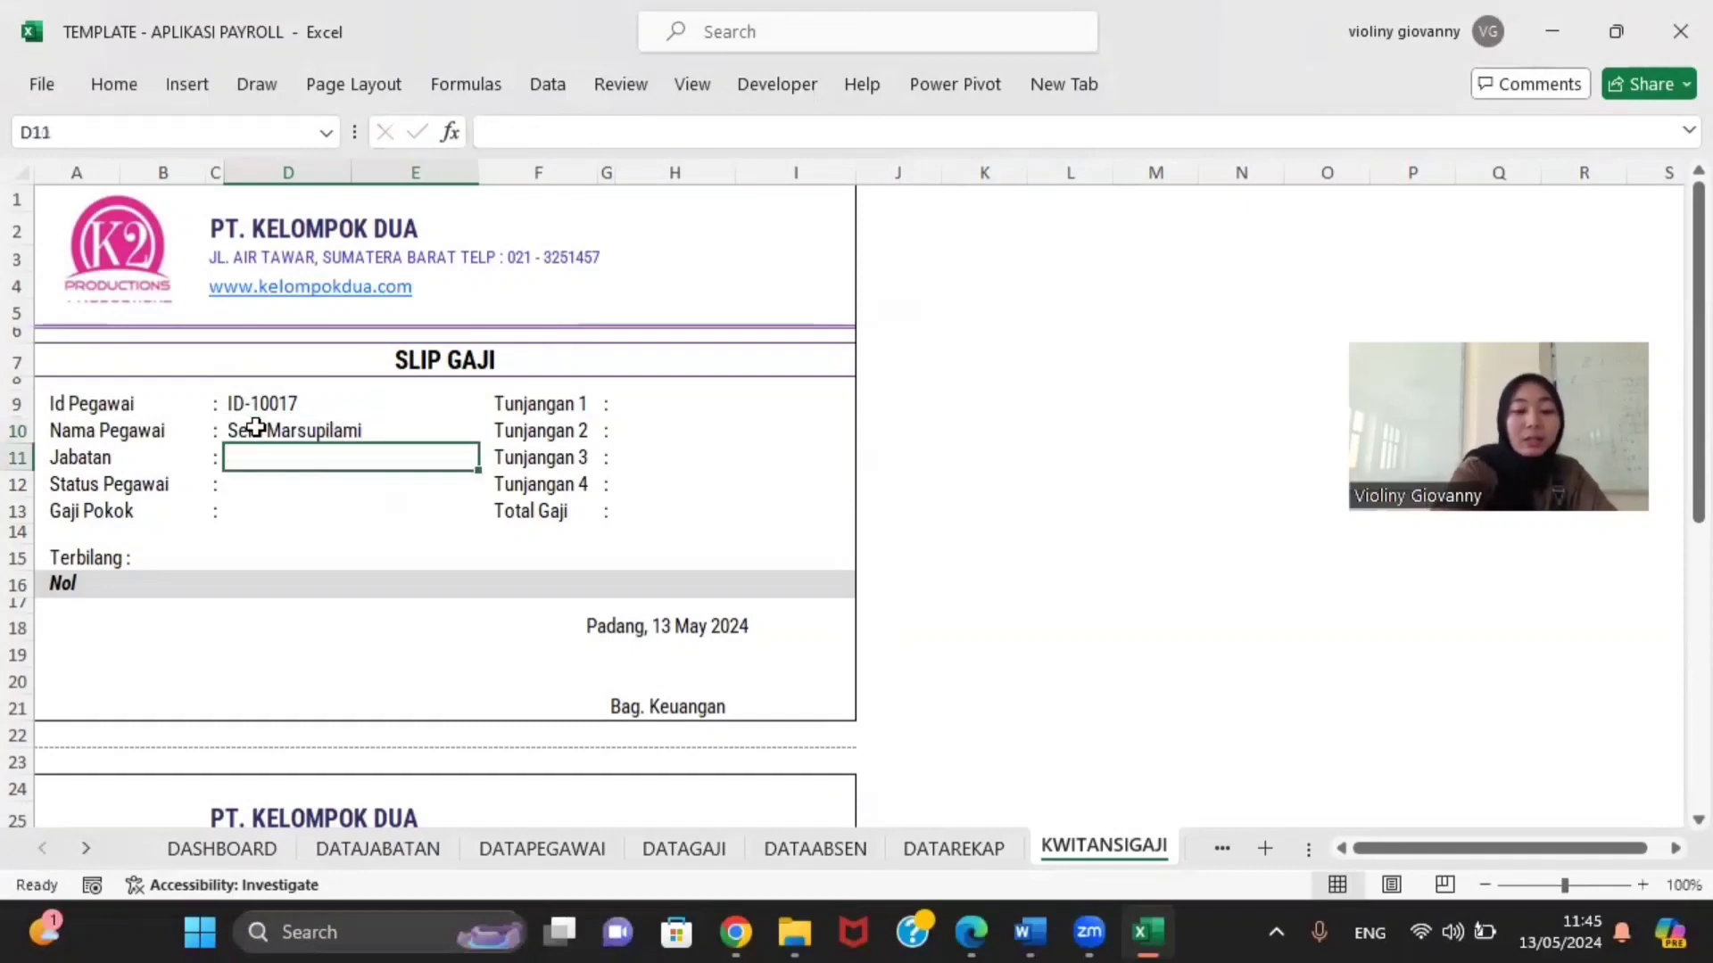
Step: Enter position Keuangan, status Tetap and total 4.140.000 in H13 so Terbilang spells it out
type("Ke")
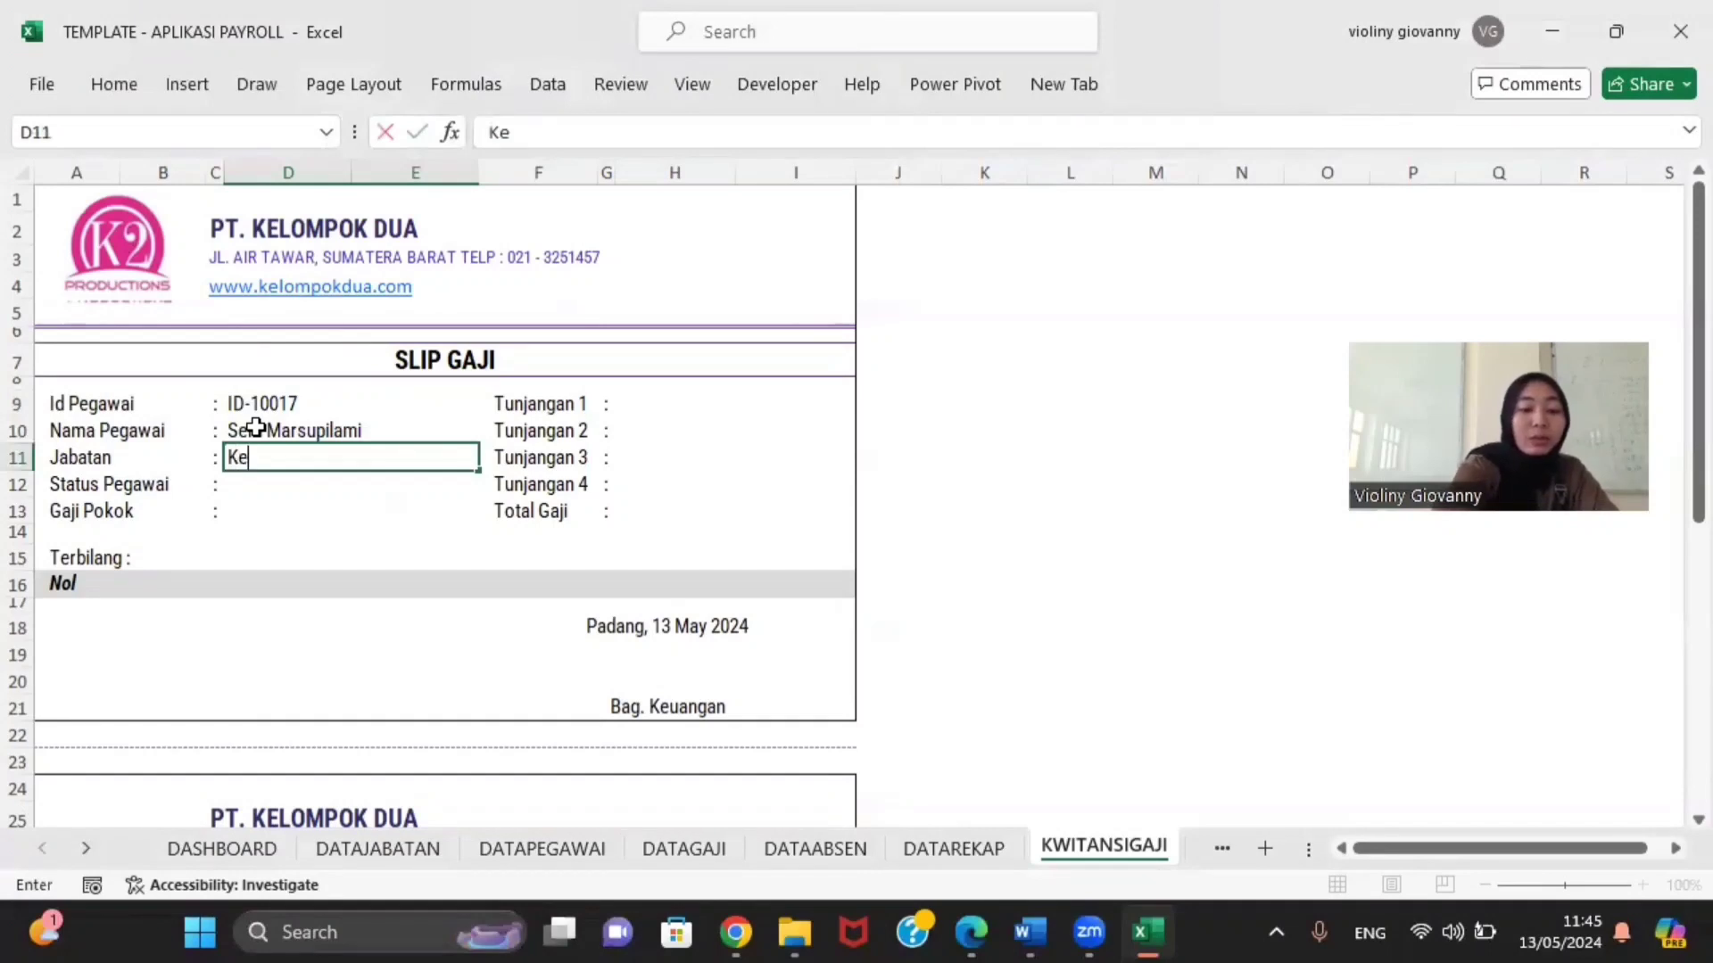
type("uangam")
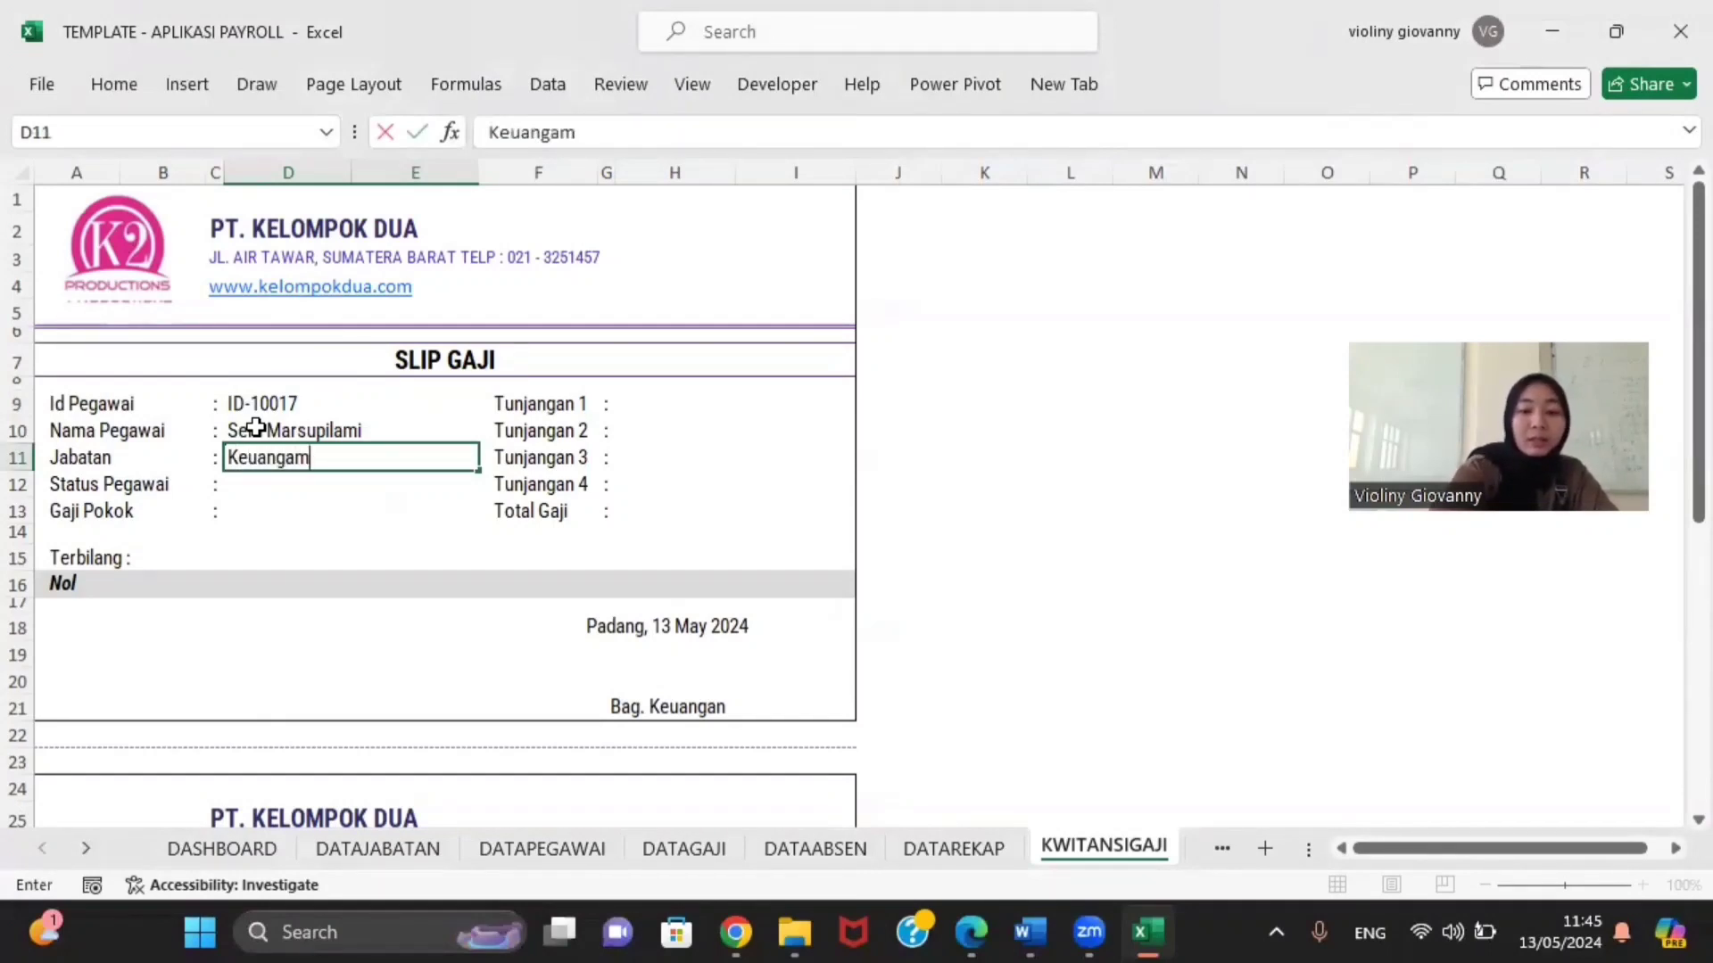
key("BackSpace")
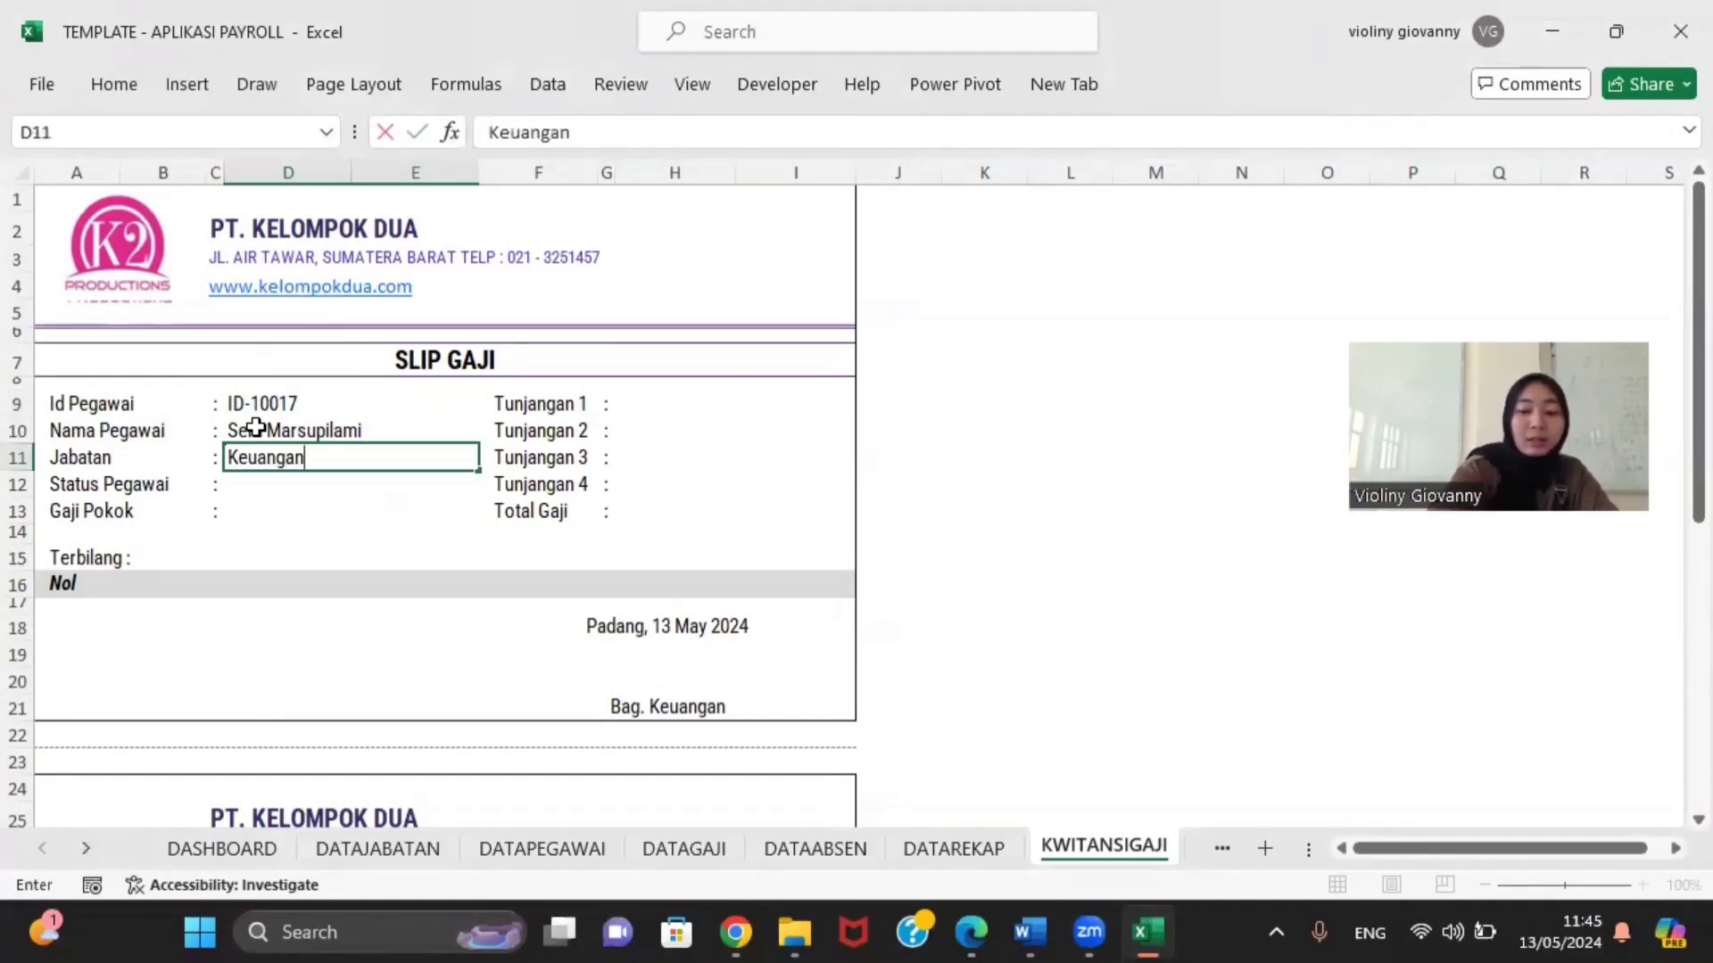
key("Return")
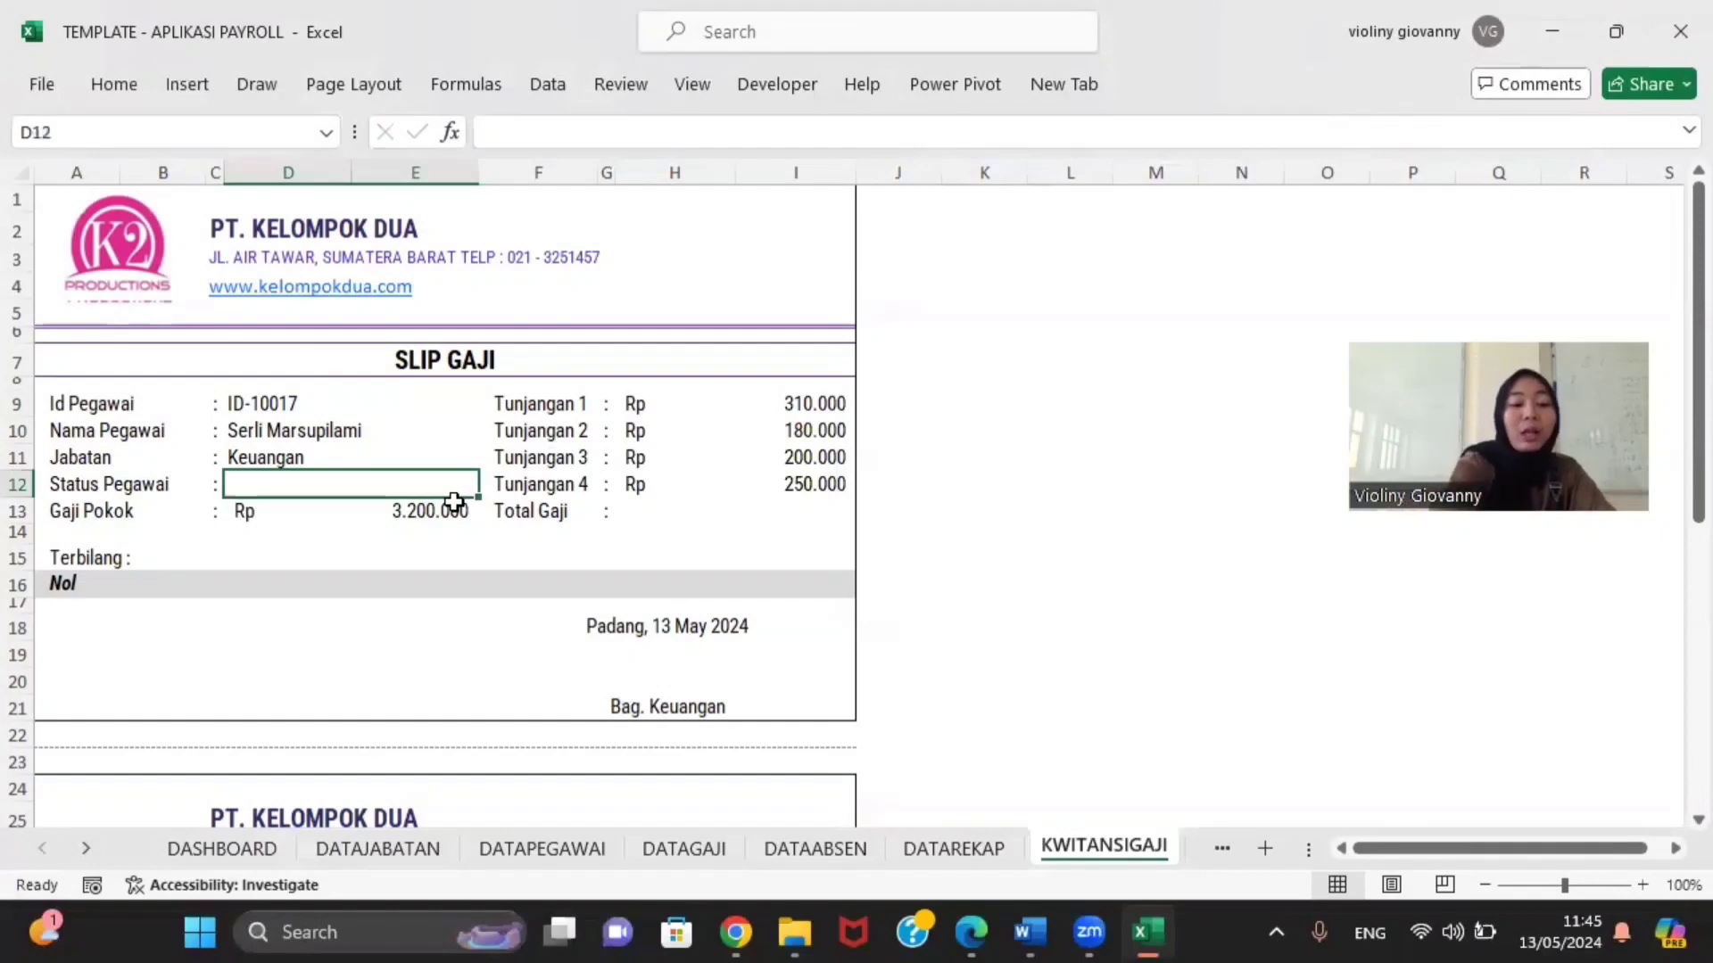
type("Tetap")
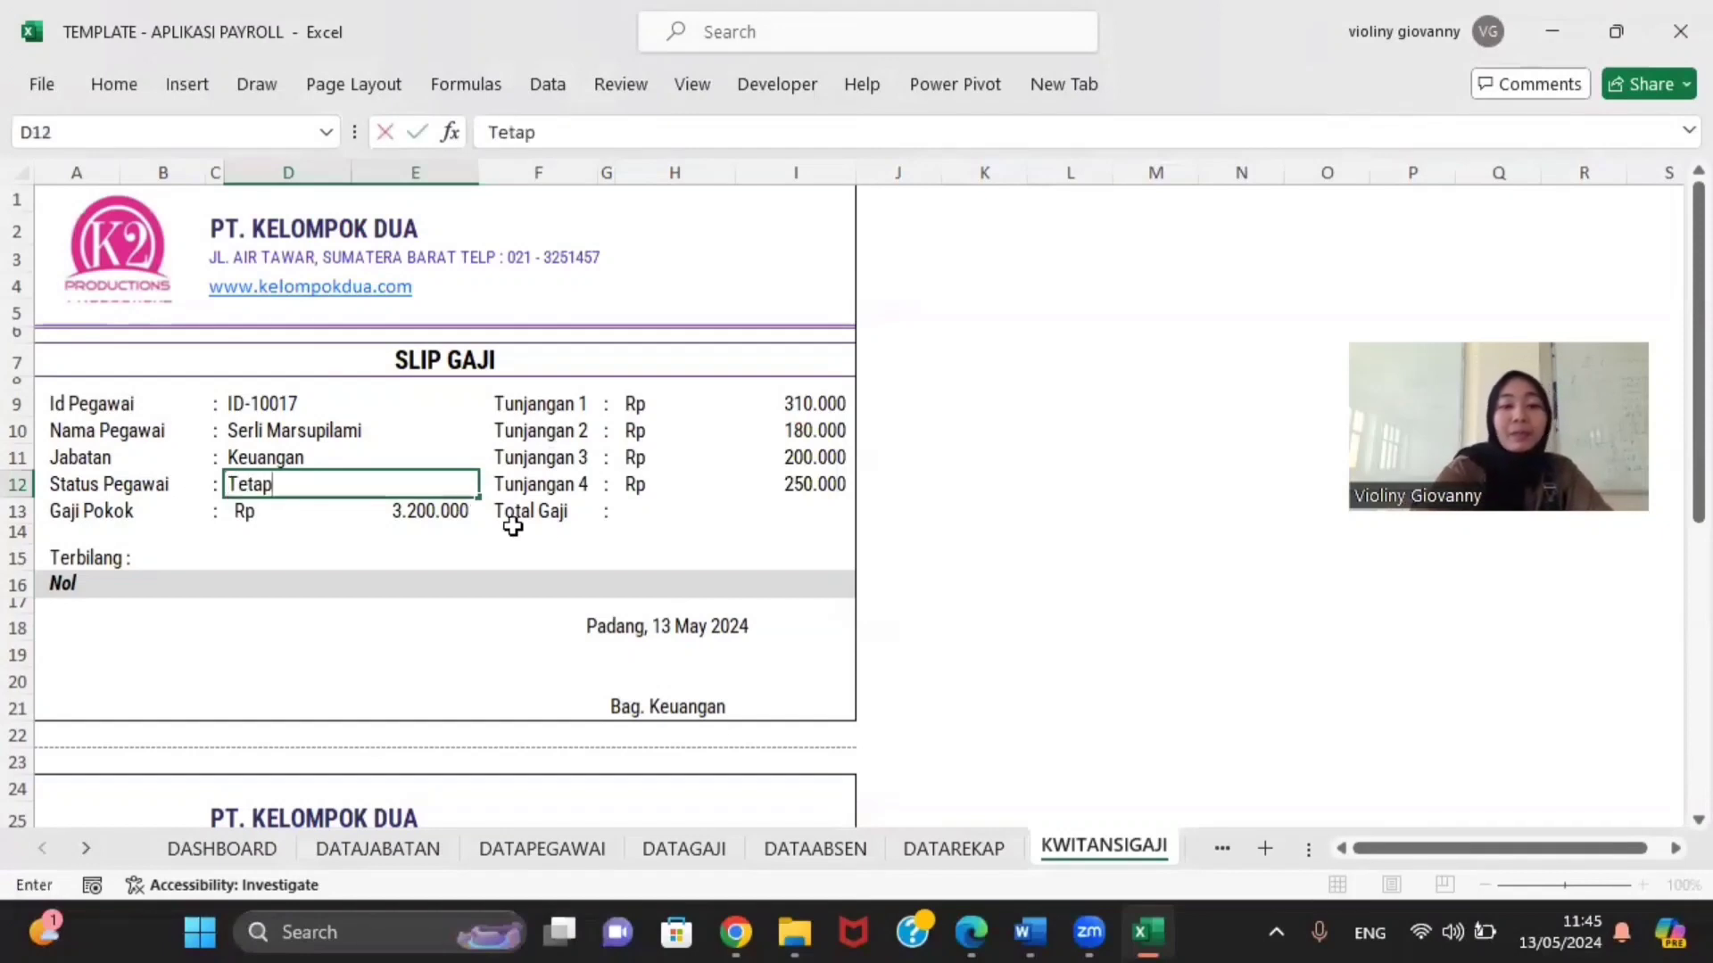
left_click(677, 518)
type("4.140.000")
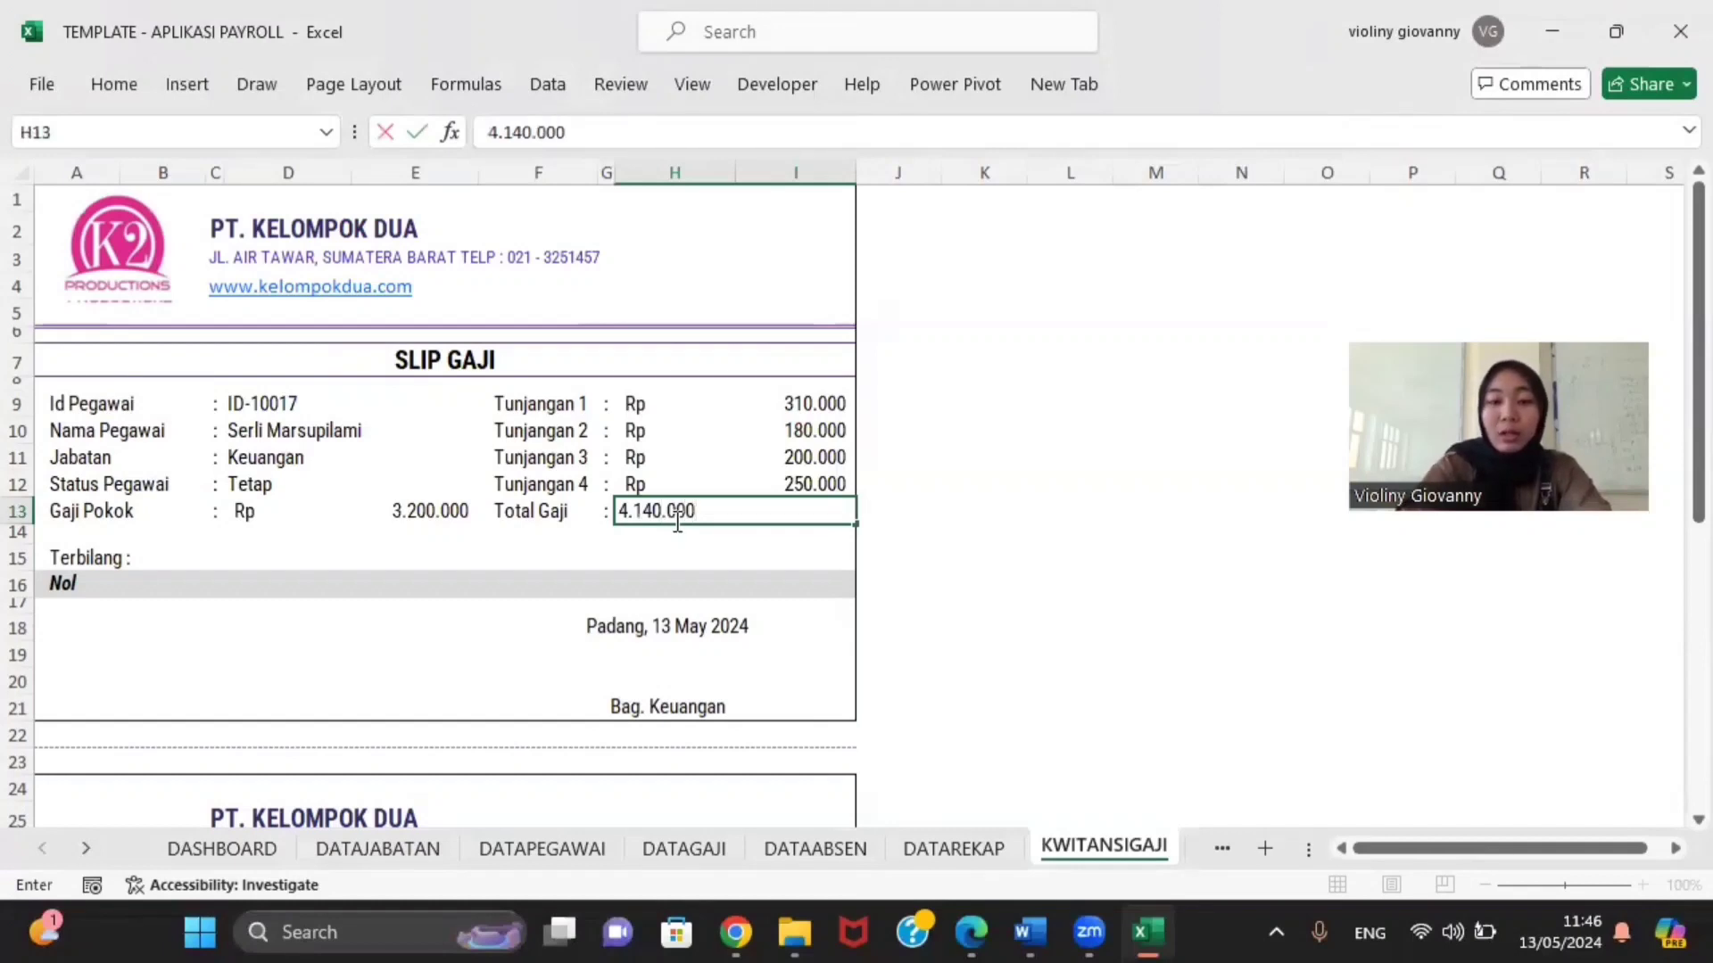
key("Return")
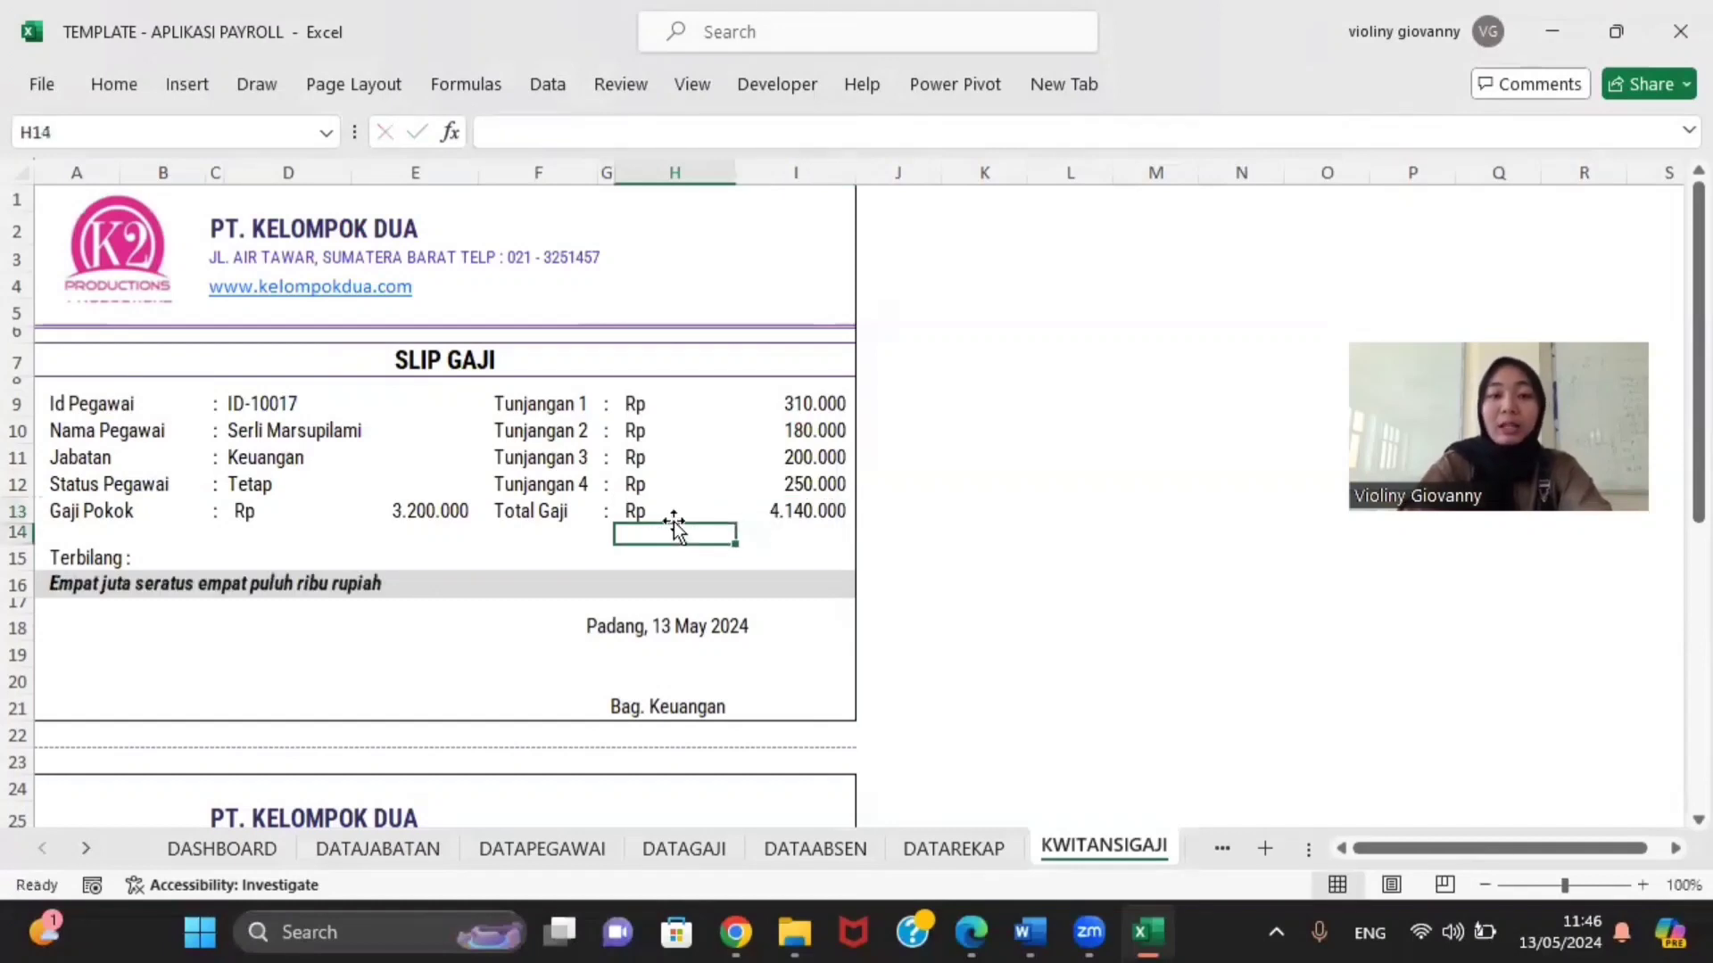
scroll(444, 628, "down", 1)
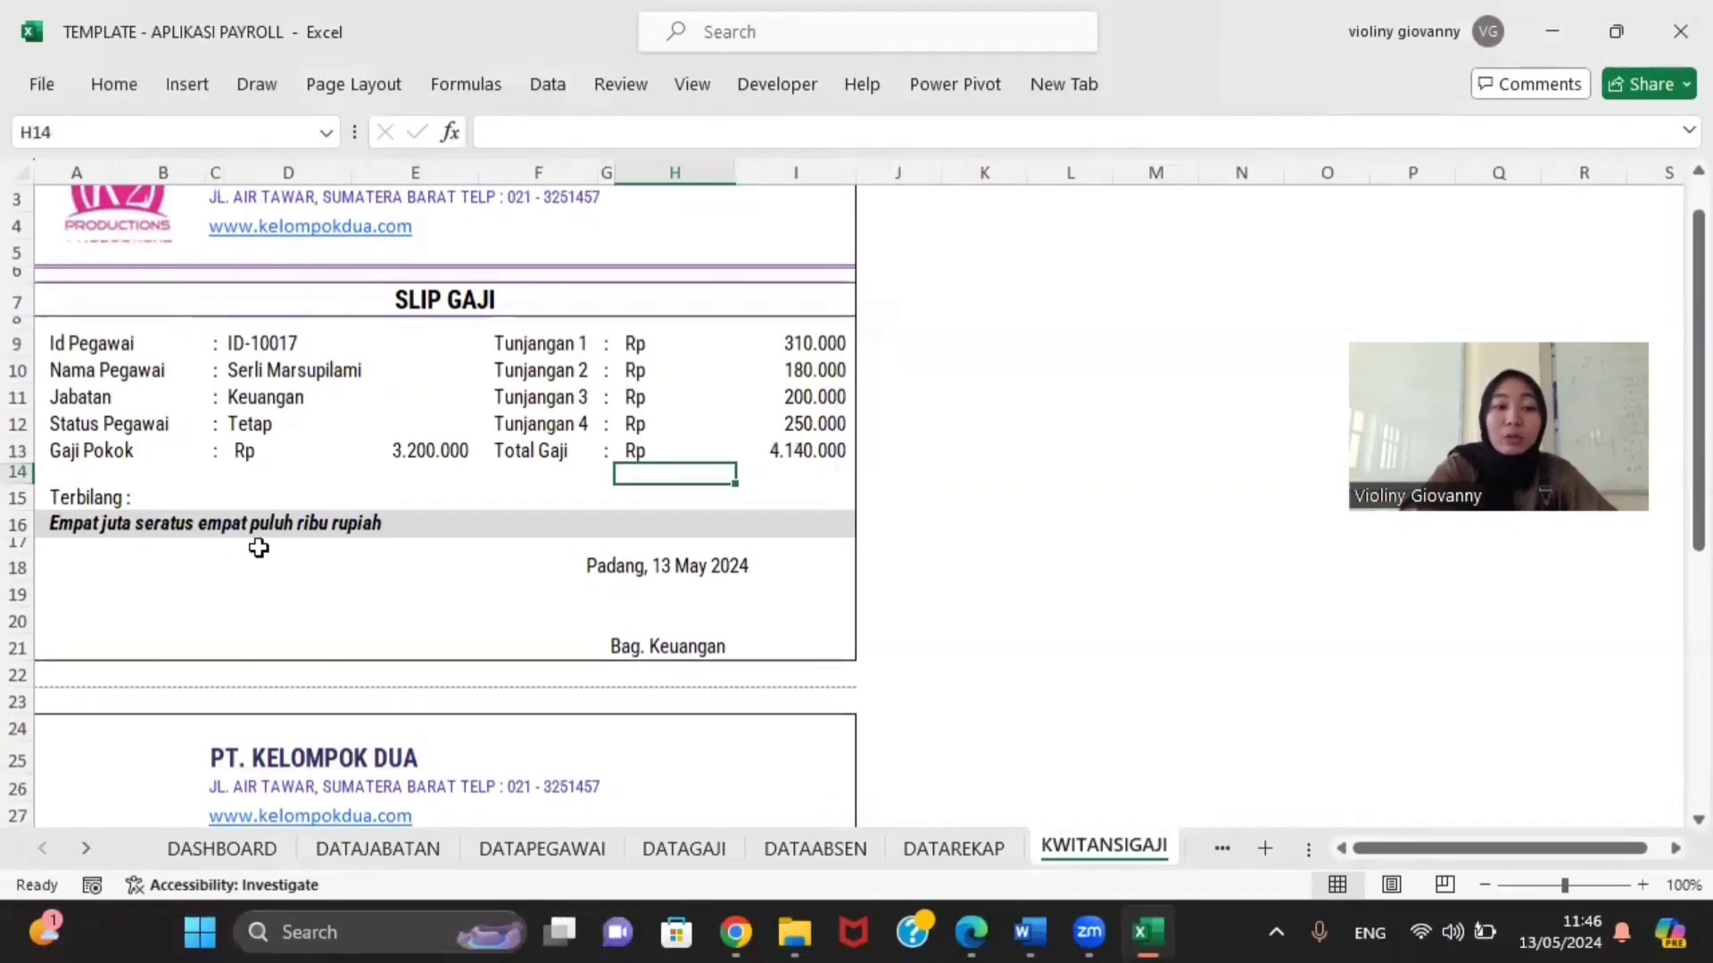
scroll(382, 561, "down", 7)
scroll(382, 561, "up", 8)
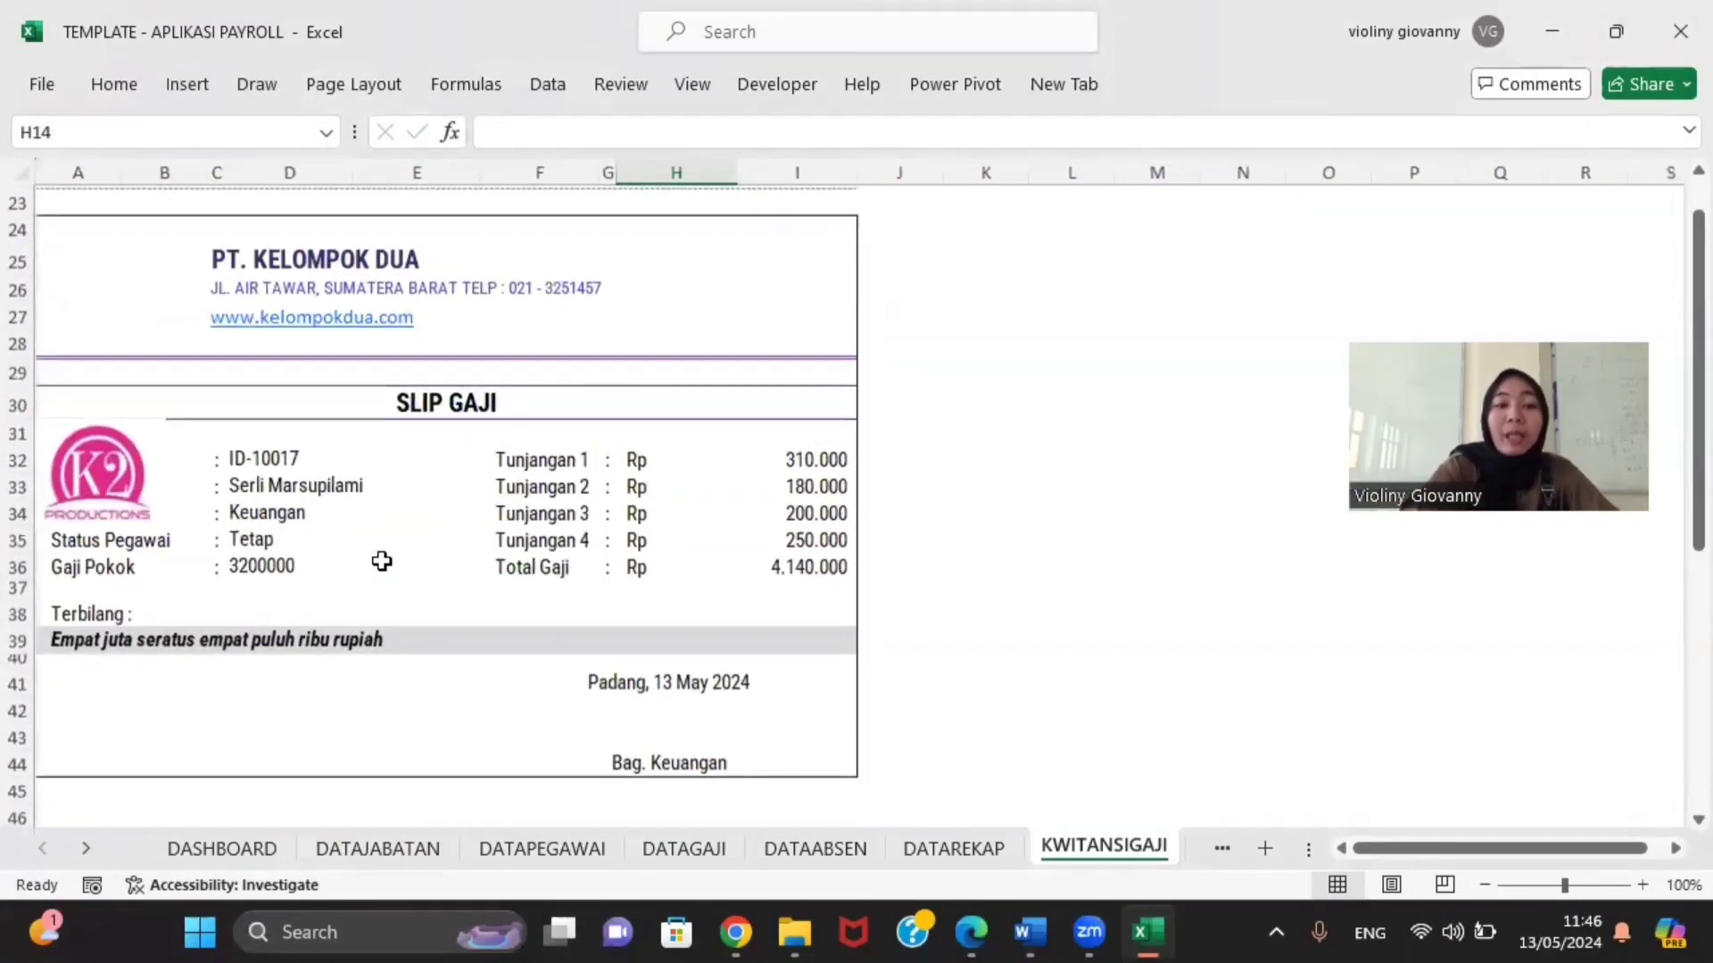
scroll(374, 461, "down", 6)
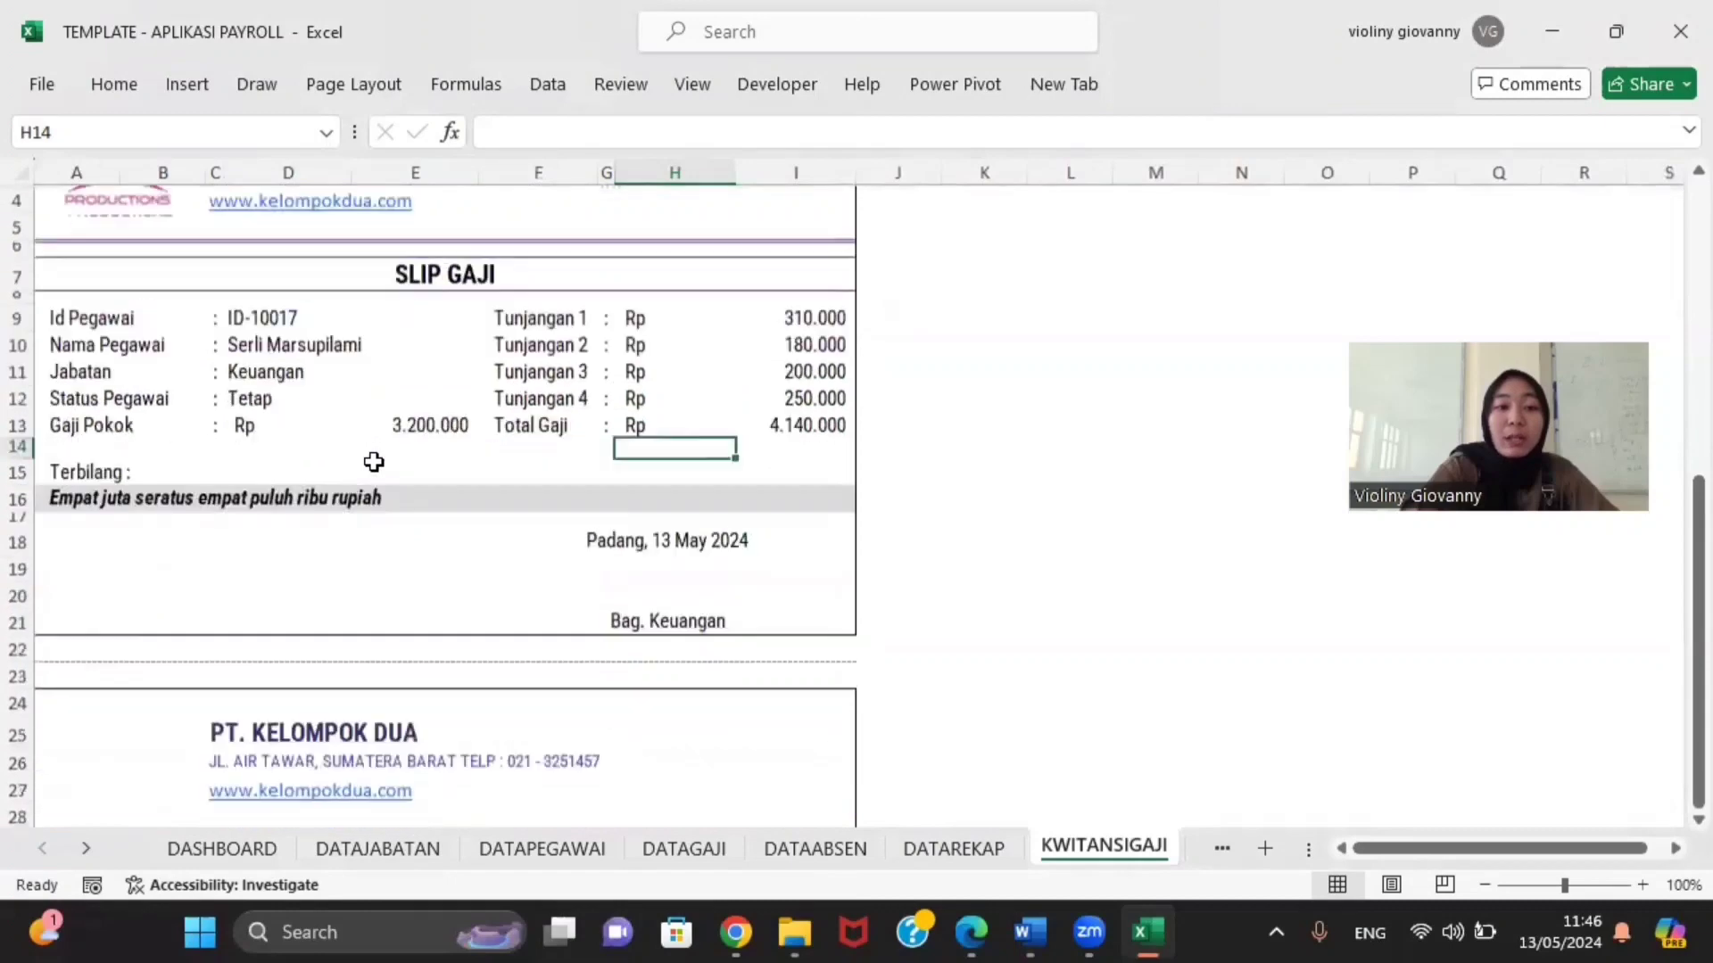
scroll(291, 456, "up", 5)
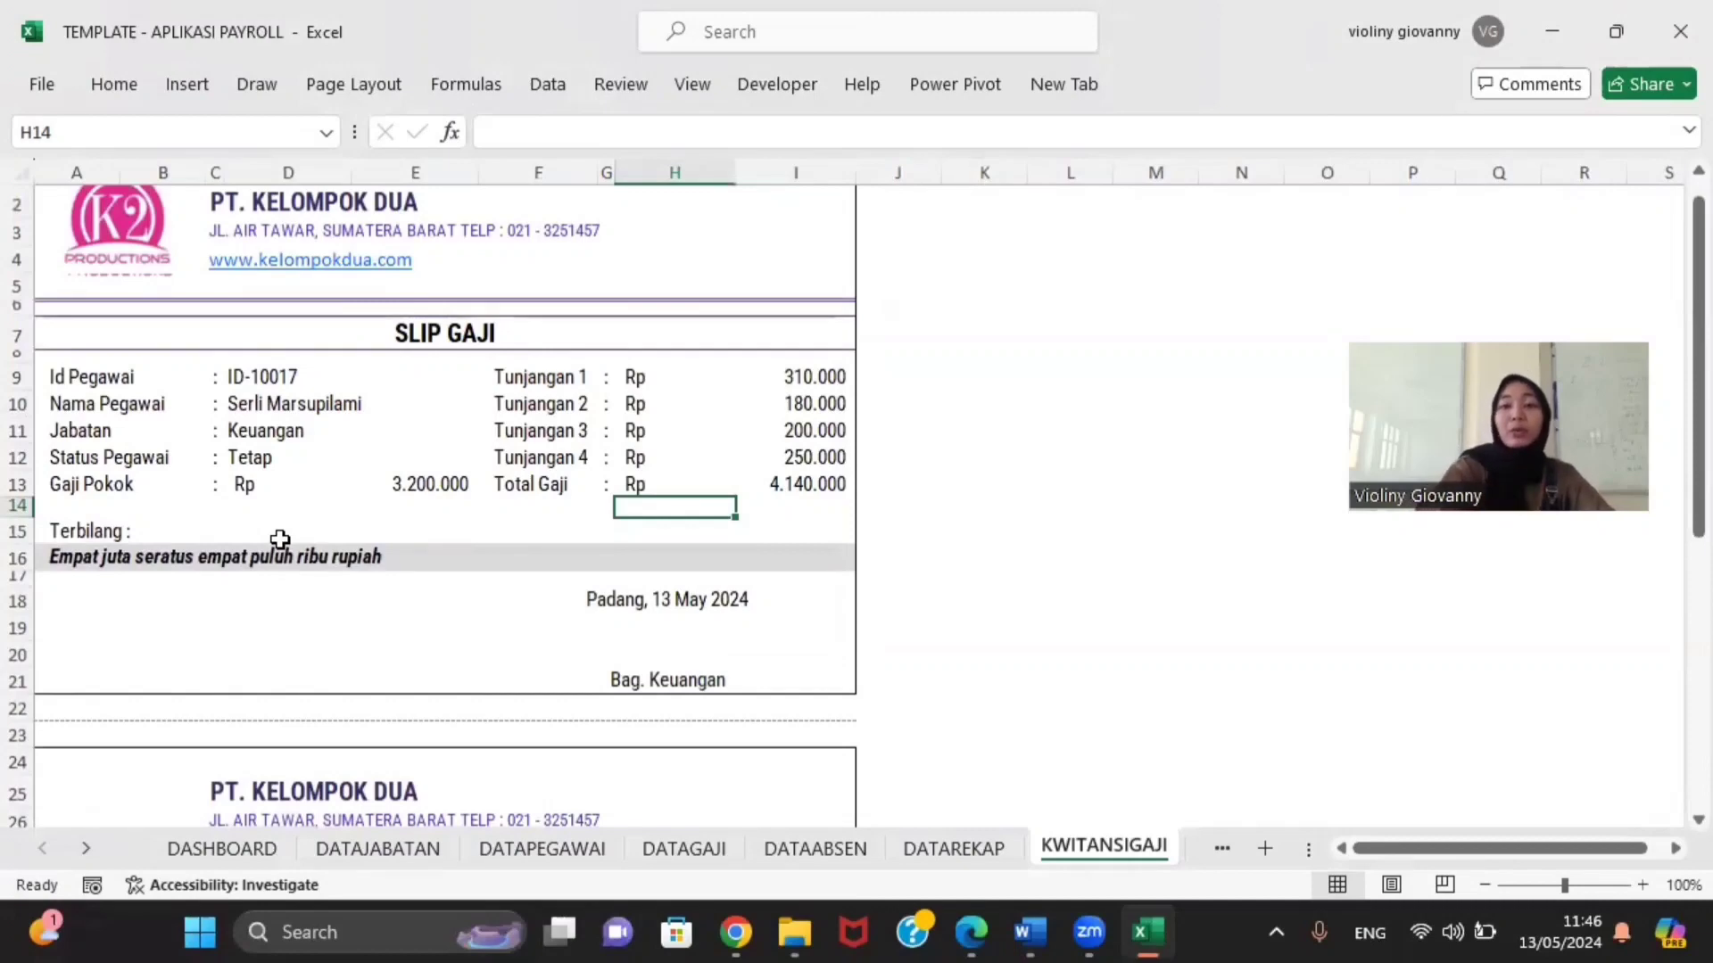
scroll(280, 539, "down", 6)
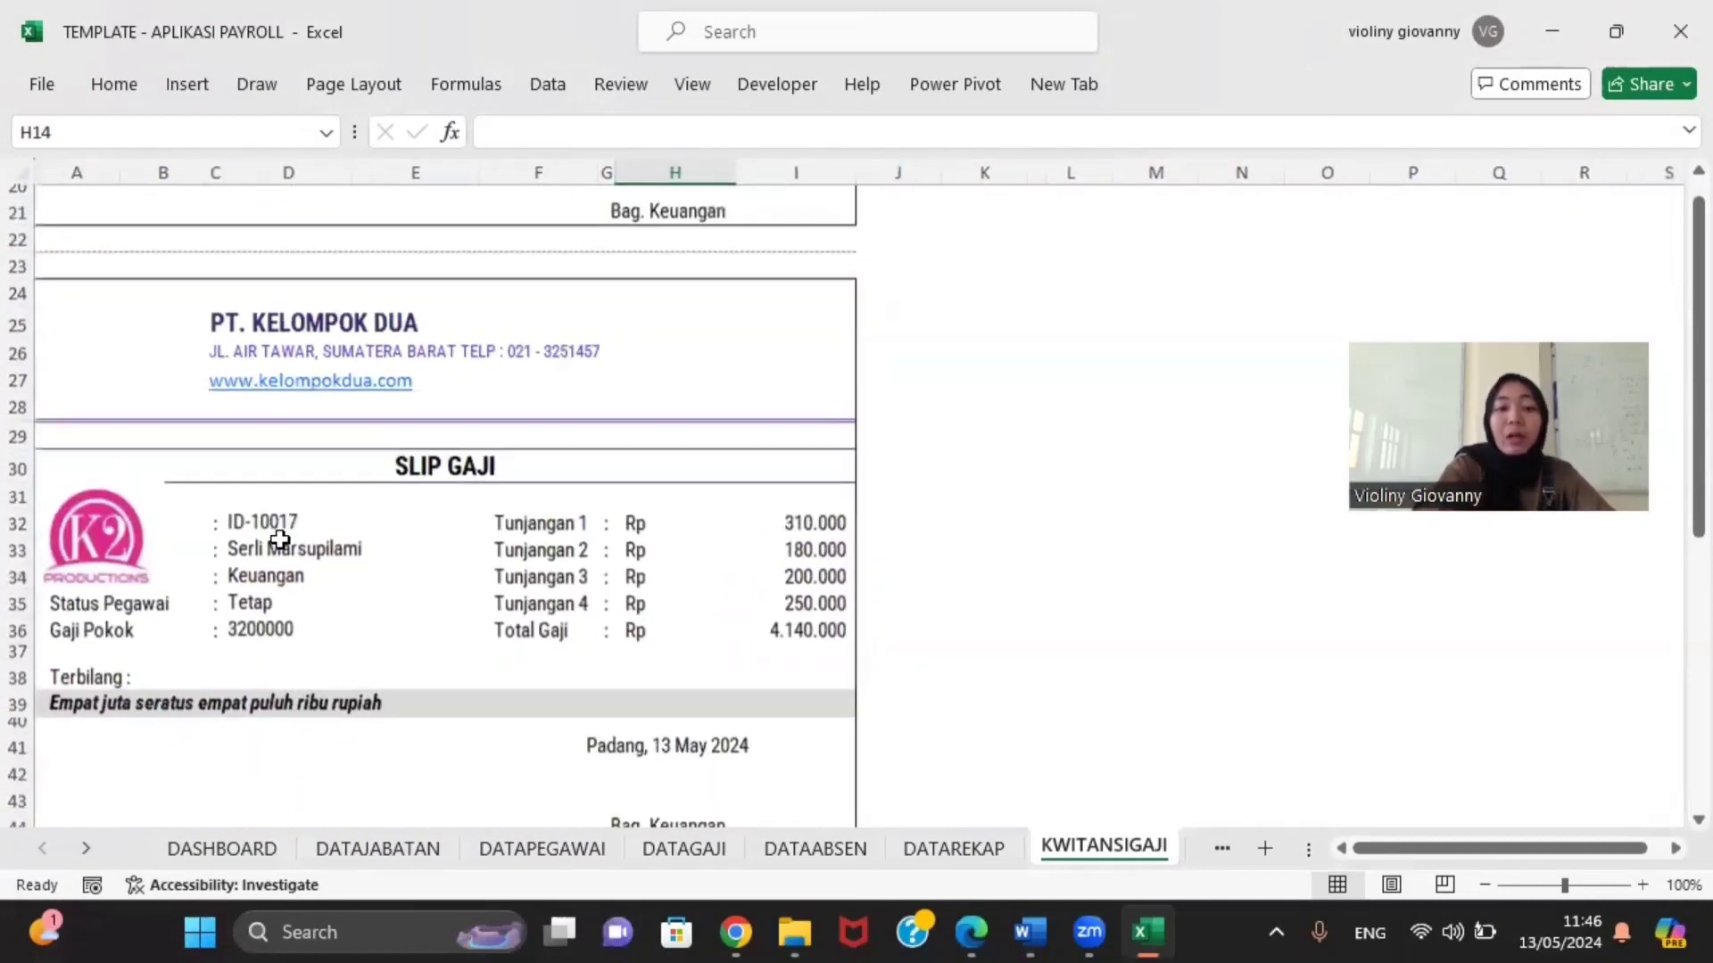
scroll(280, 539, "down", 1)
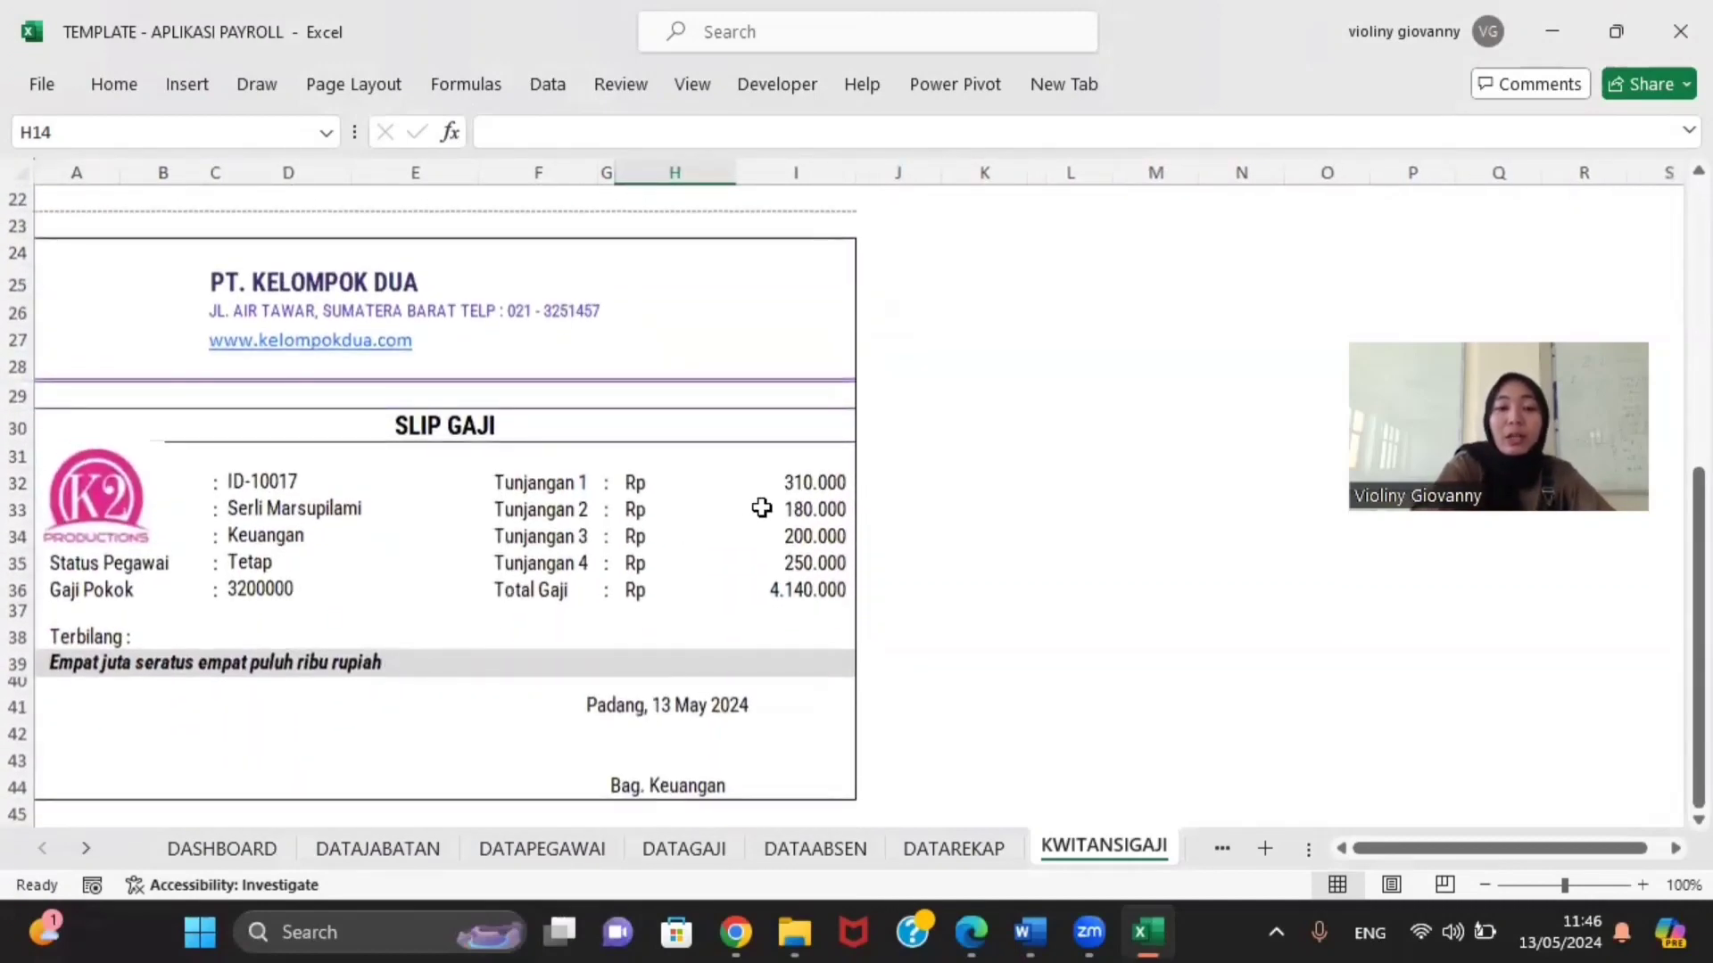
scroll(647, 524, "up", 7)
scroll(574, 576, "down", 3)
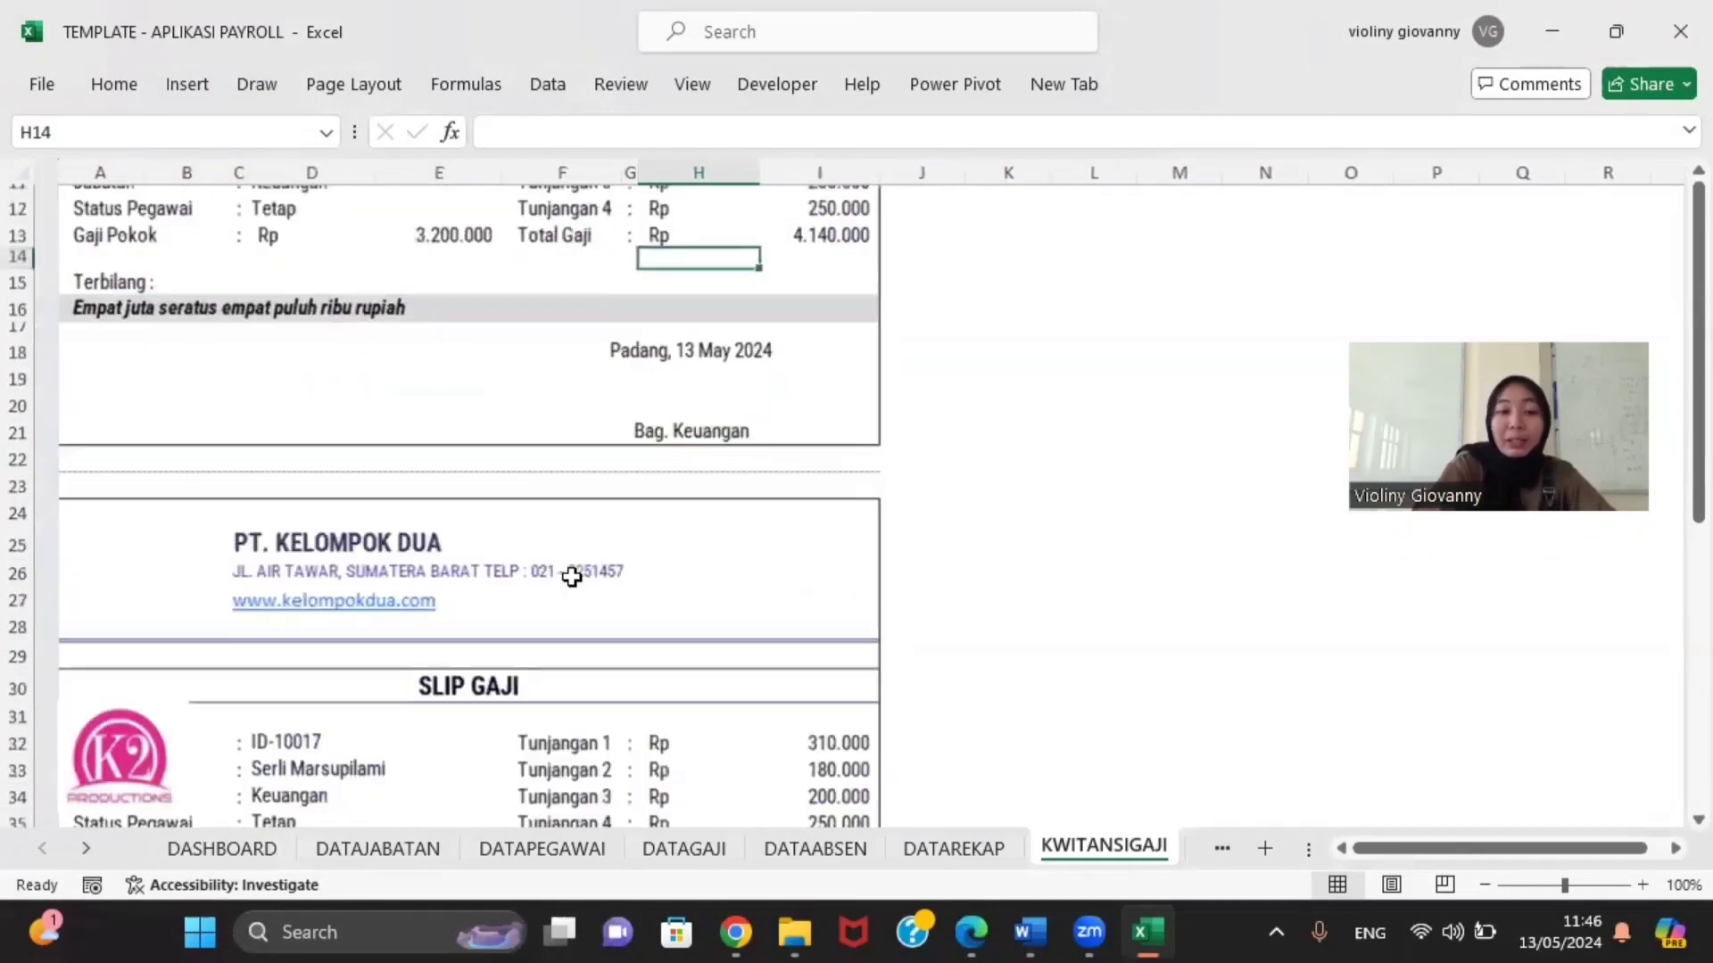
scroll(571, 577, "down", 7)
scroll(580, 502, "up", 3)
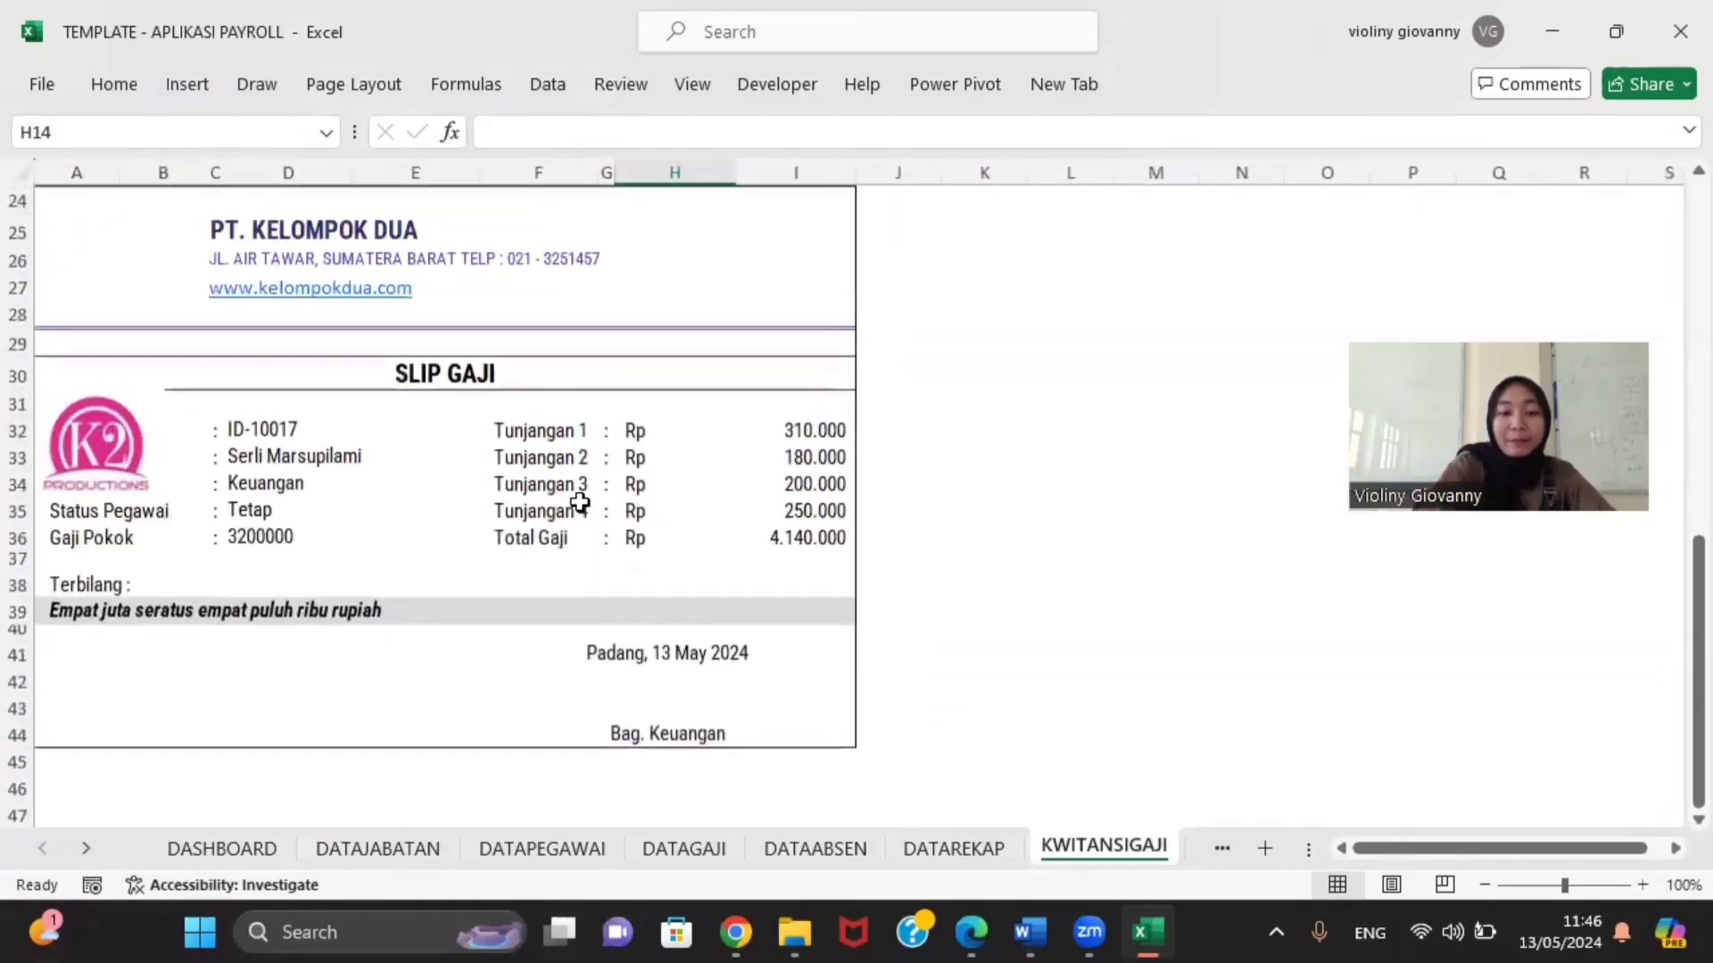
scroll(580, 502, "up", 2)
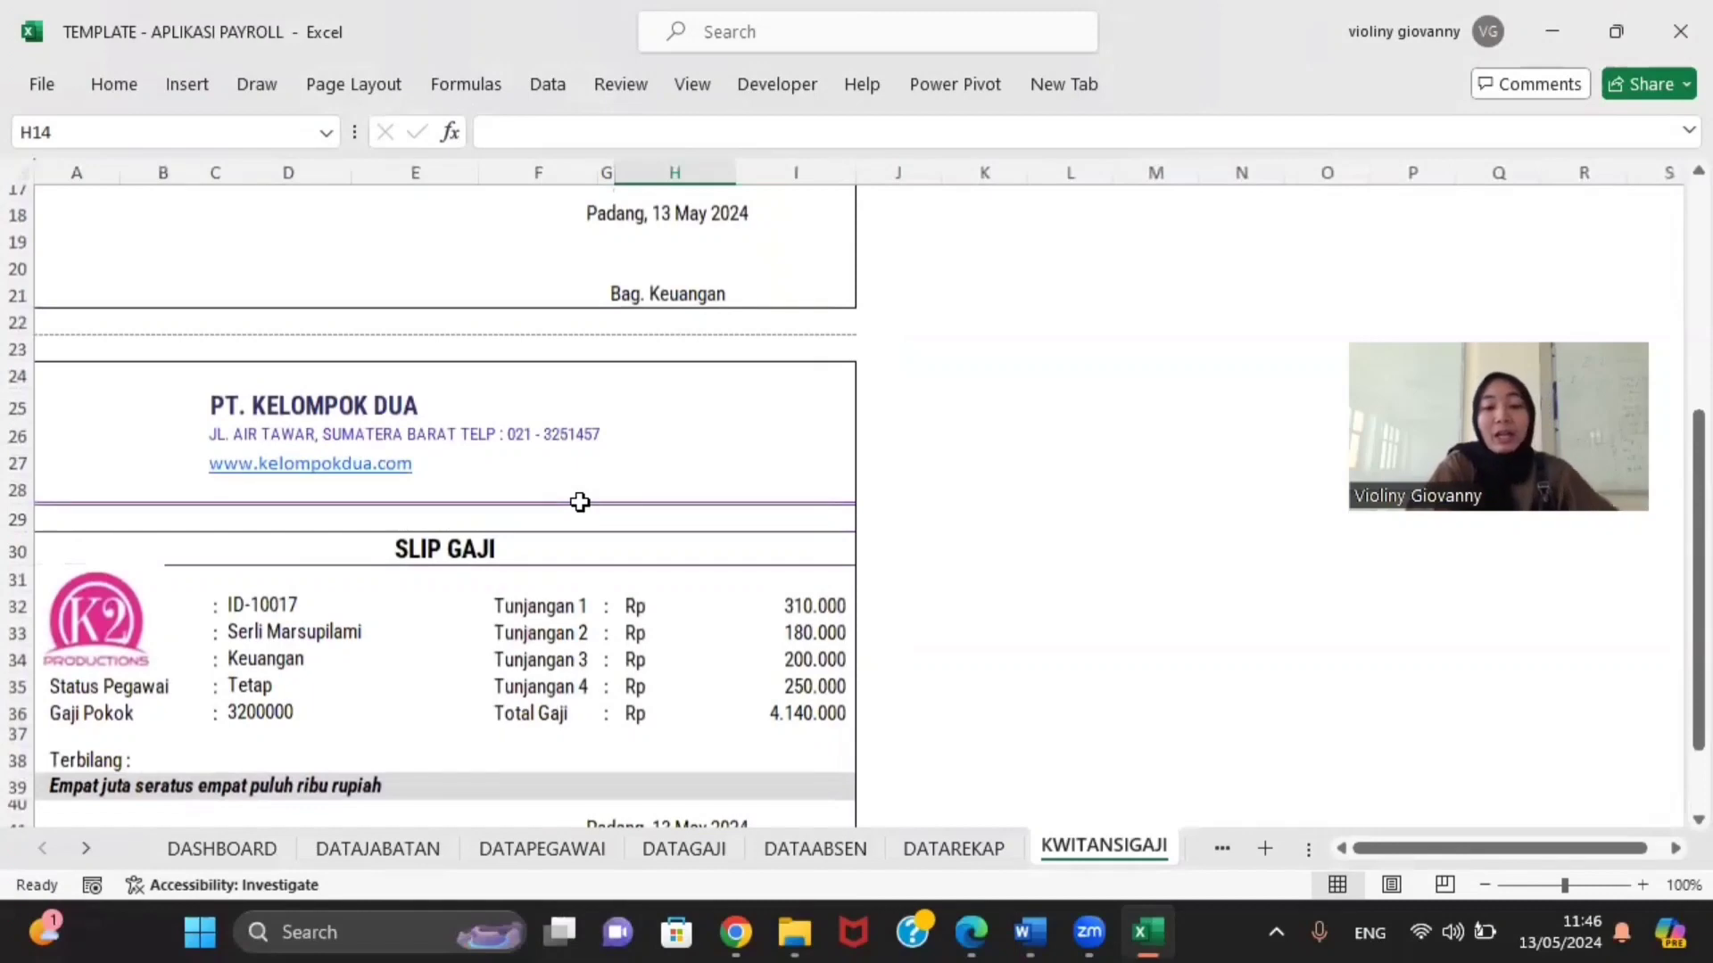
Step: Open the DATAREKAP recap sheet and inspect the numbering formula in A6
left_click(968, 850)
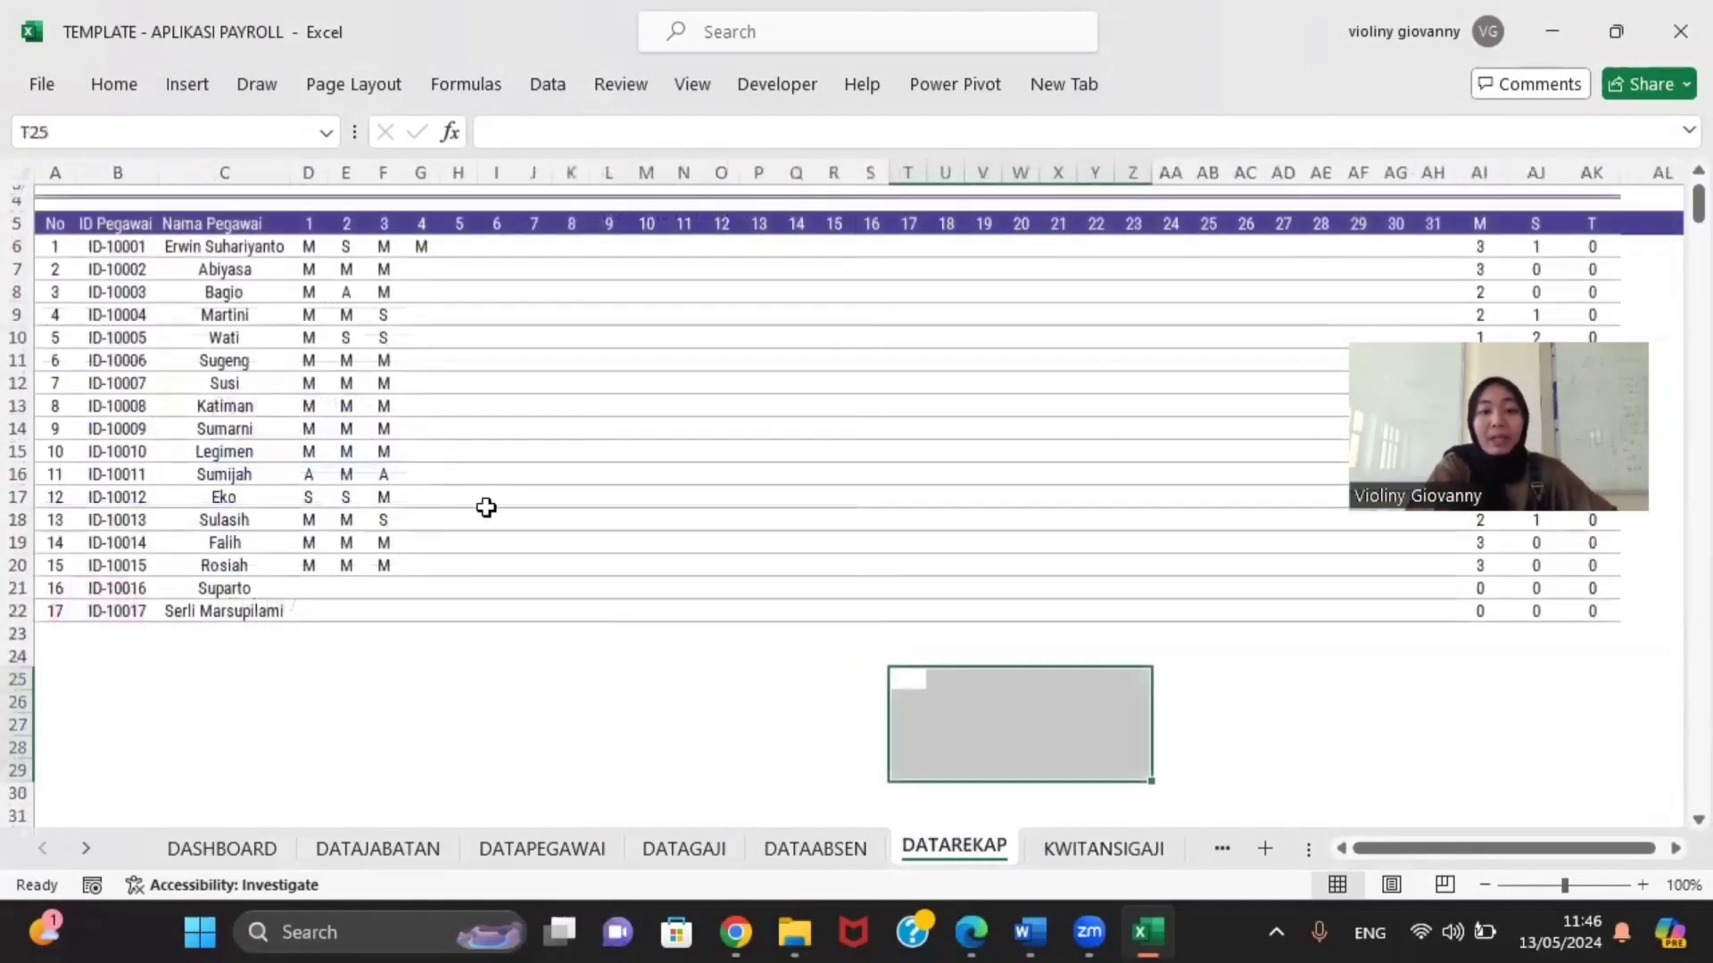
left_click(475, 685)
scroll(470, 463, "up", 1)
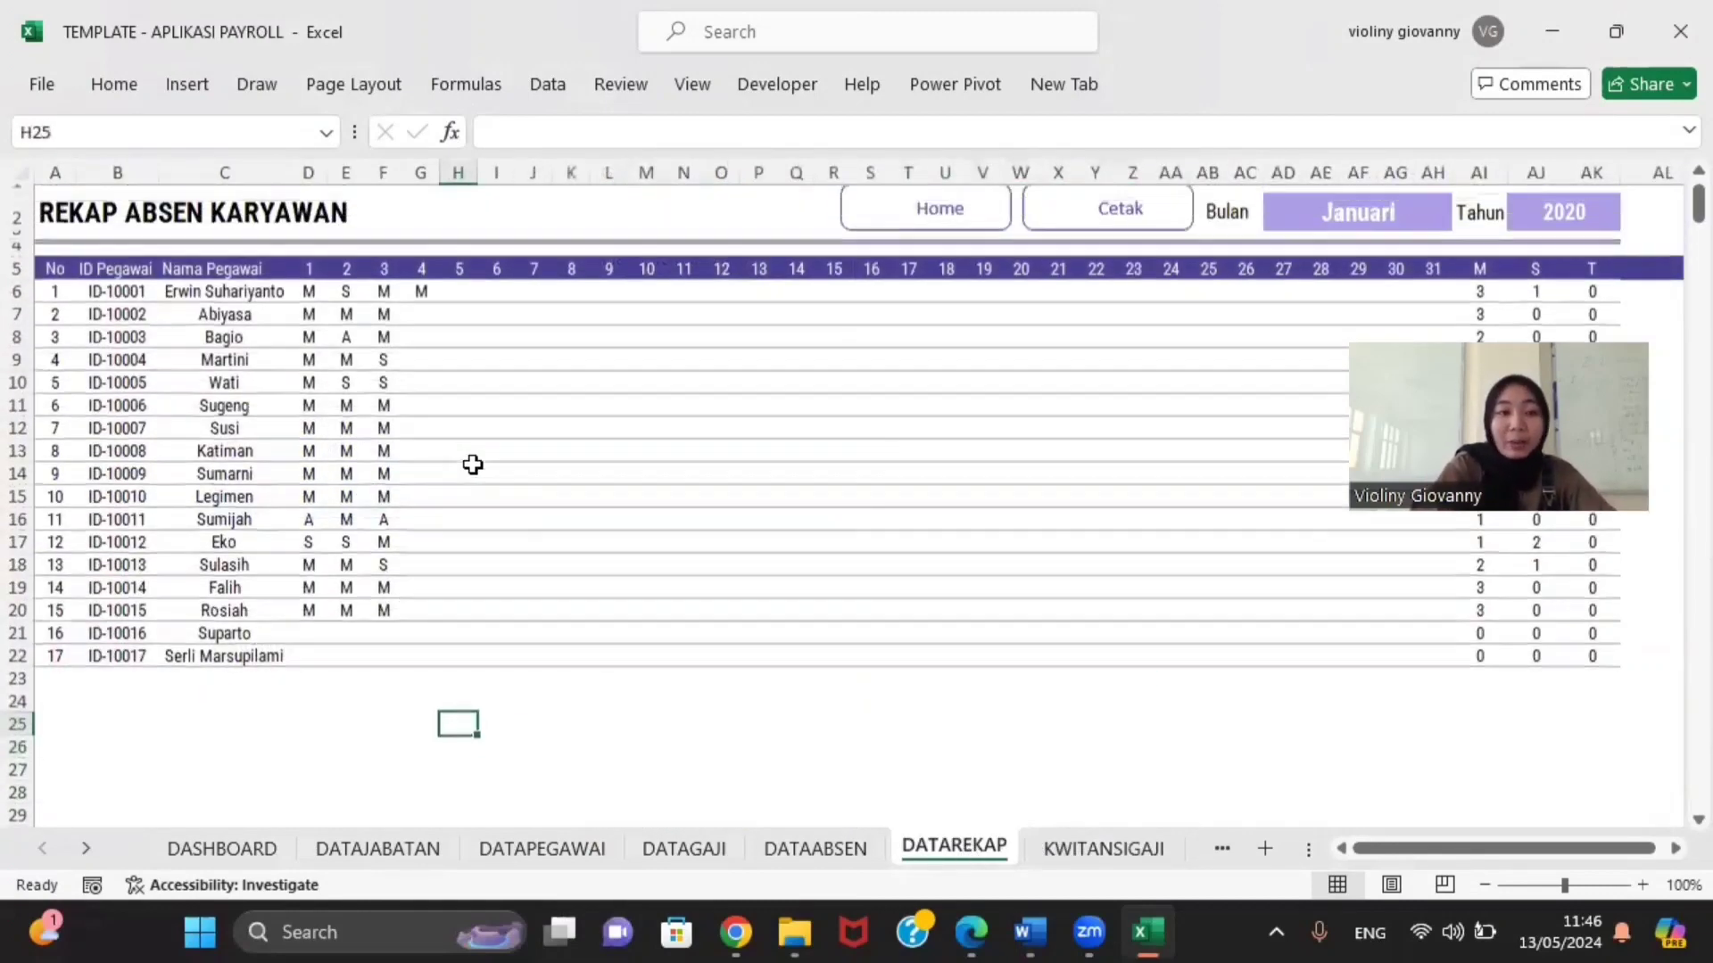
left_click(59, 313)
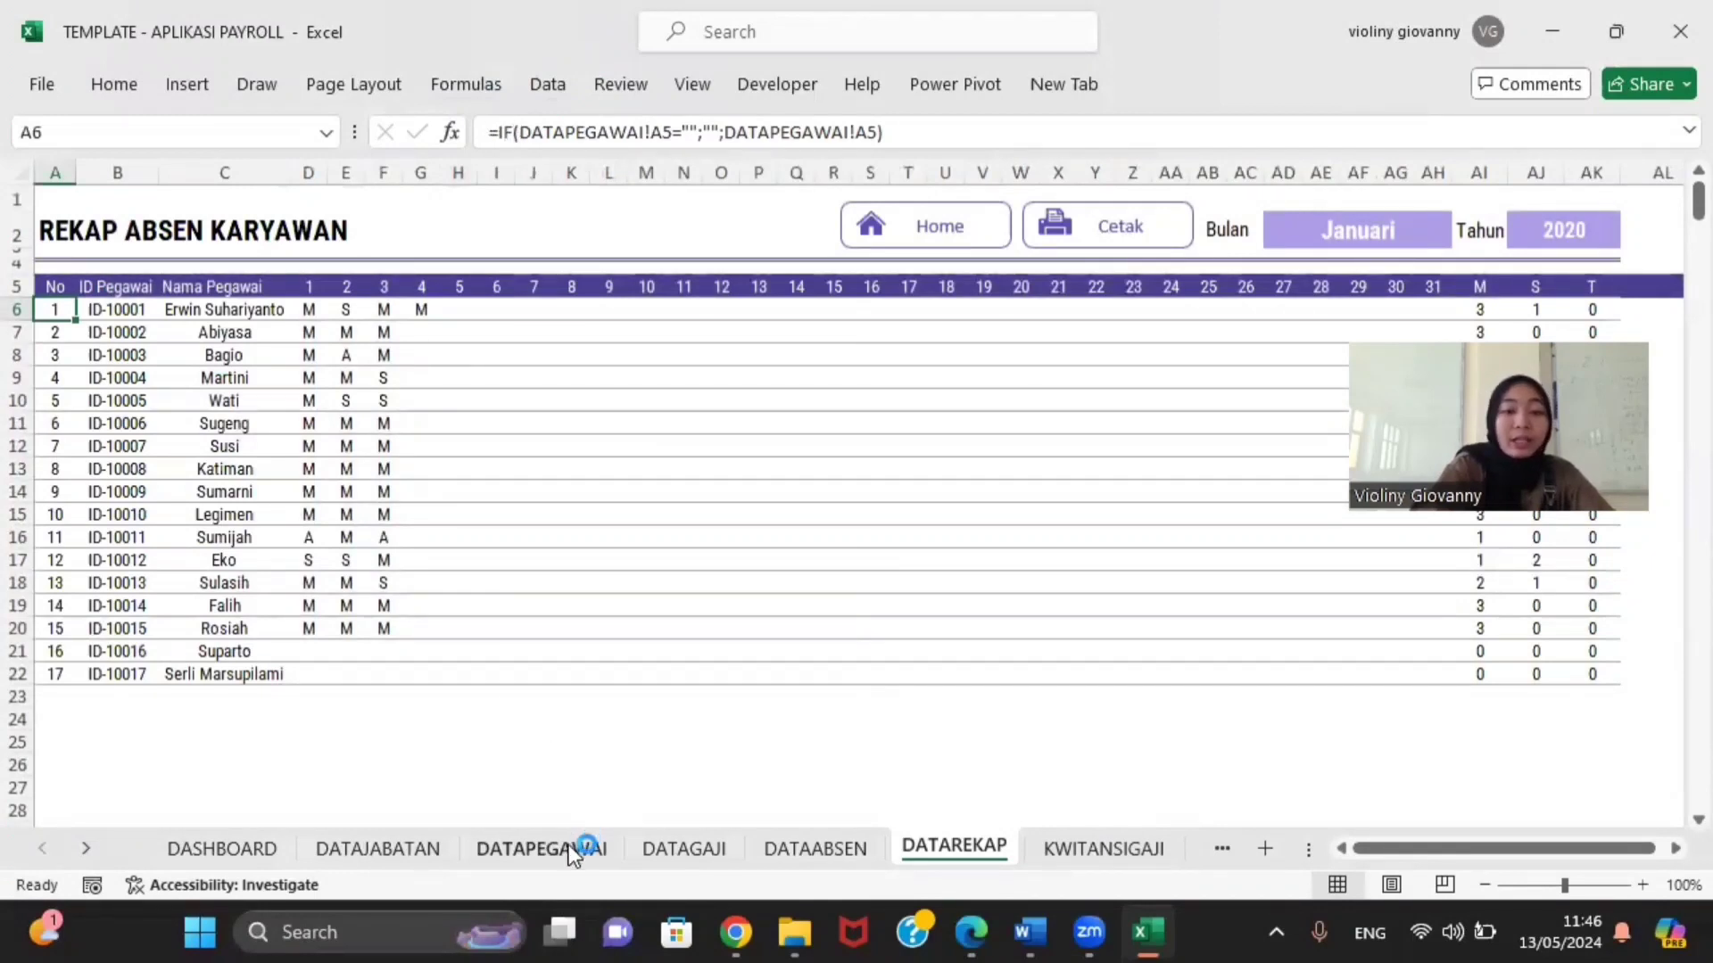
Step: Compare the DATAPEGAWAI employee numbering with the DATAREKAP recap numbering
left_click(513, 858)
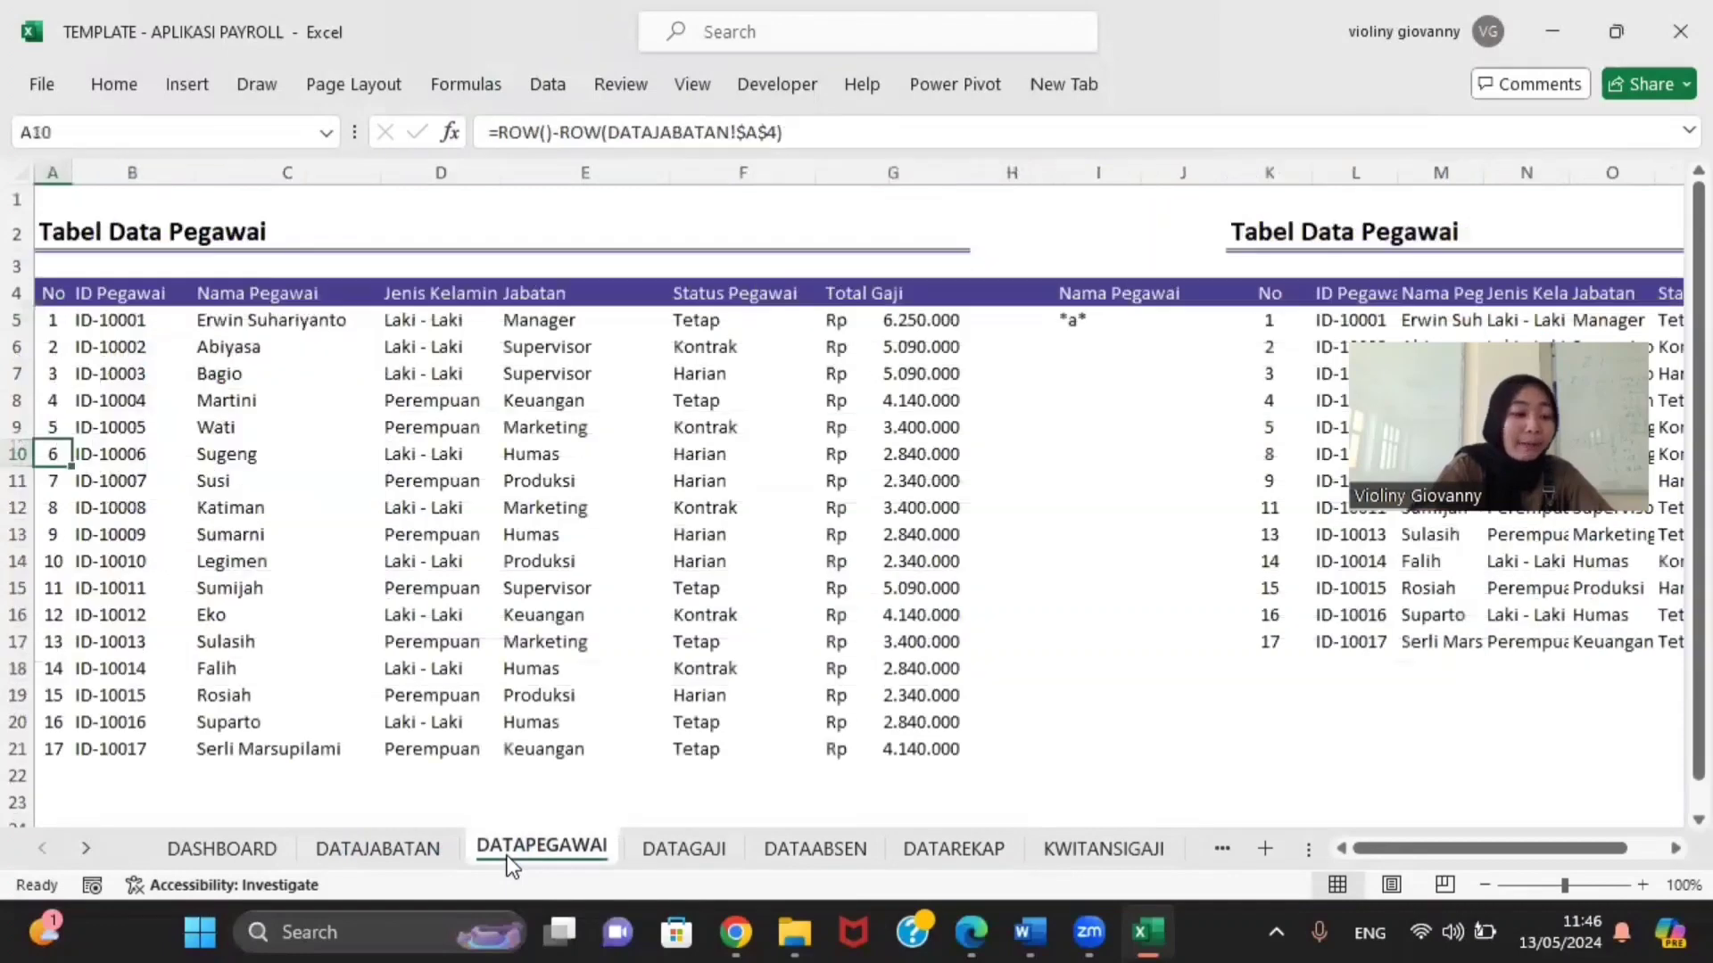
left_click(58, 324)
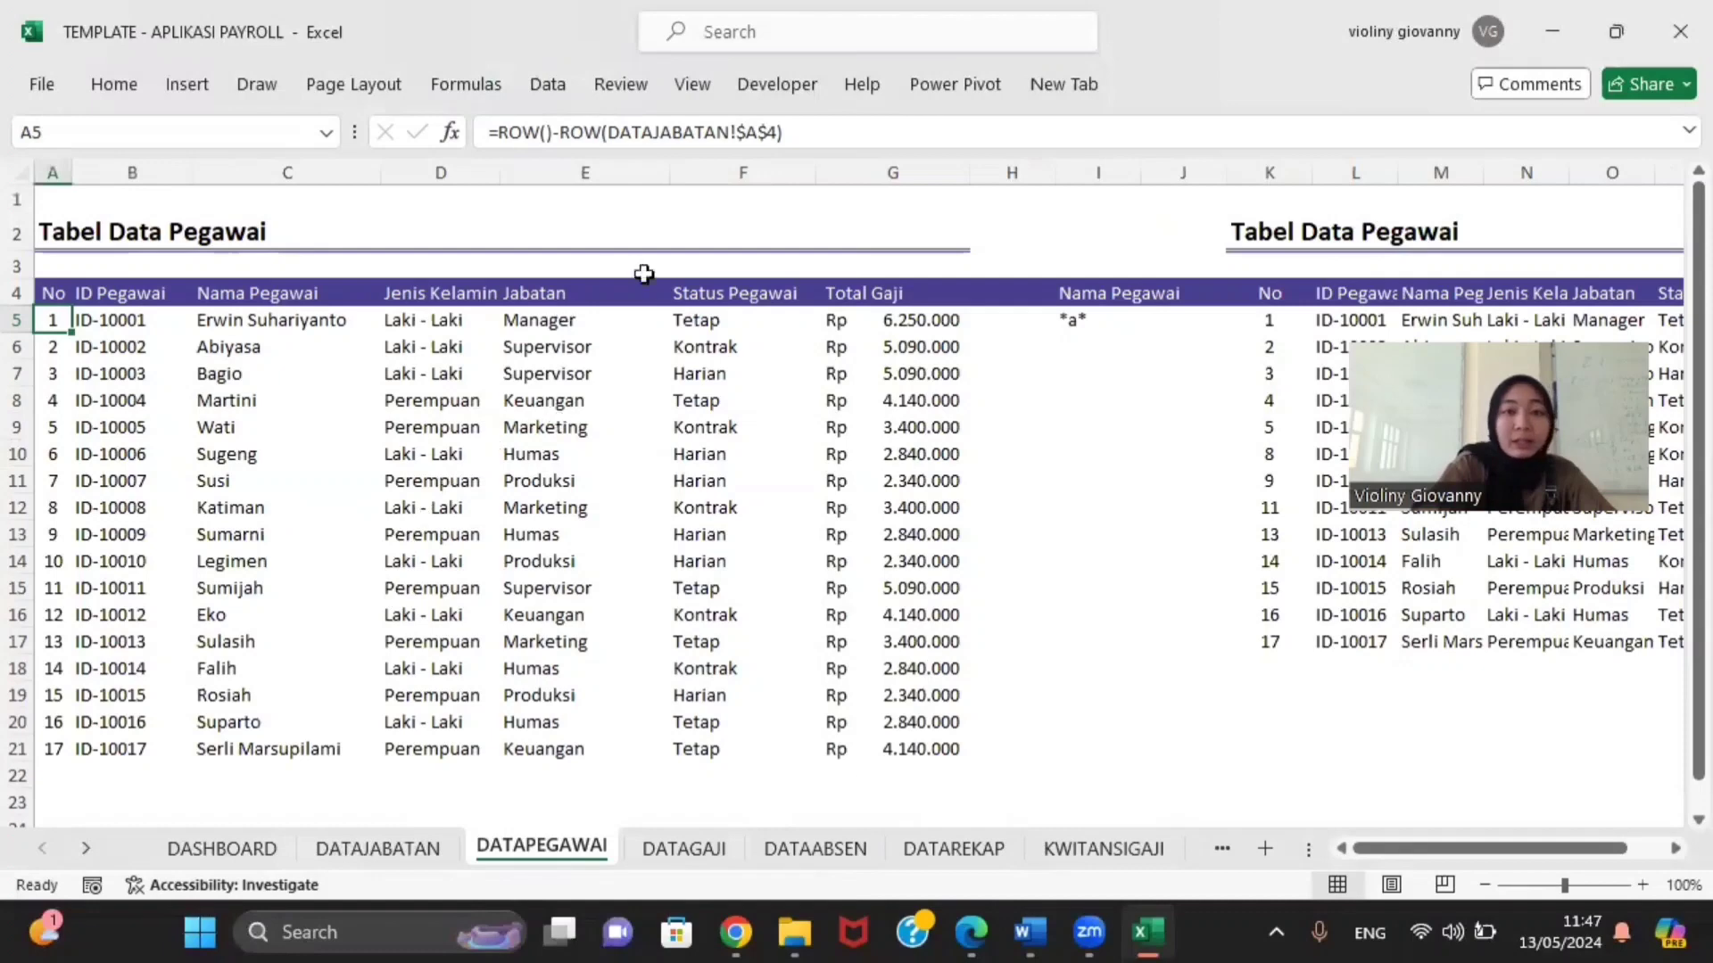
left_click(841, 854)
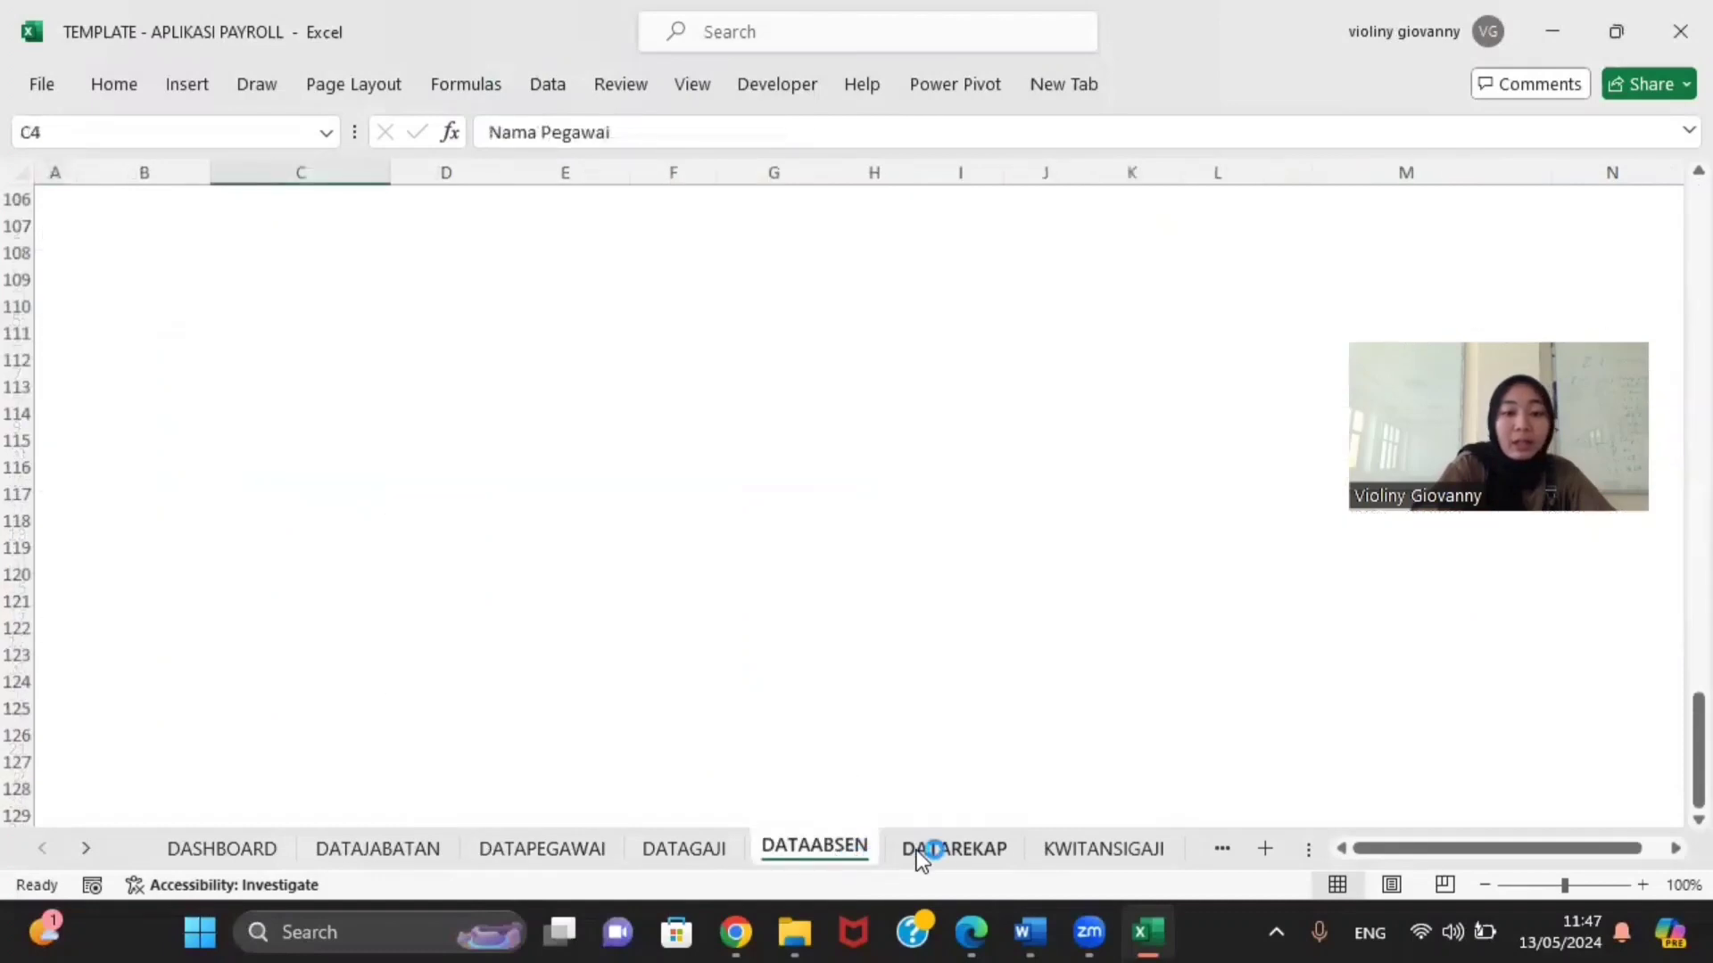
left_click(919, 858)
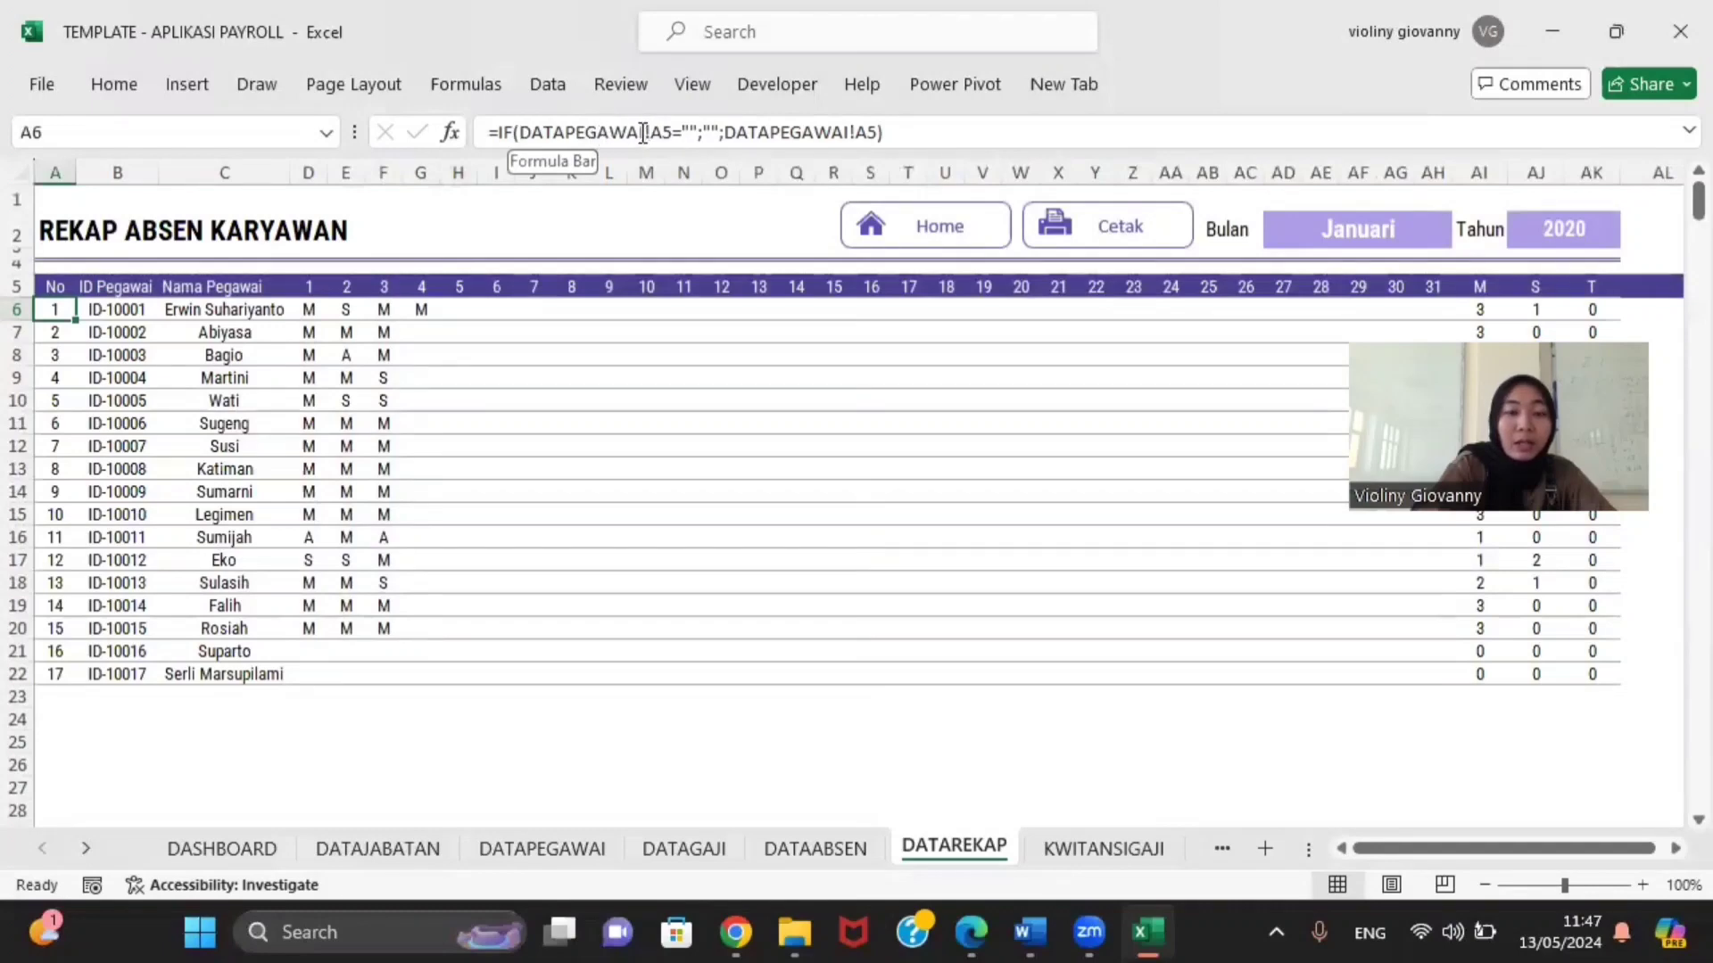
left_click(497, 850)
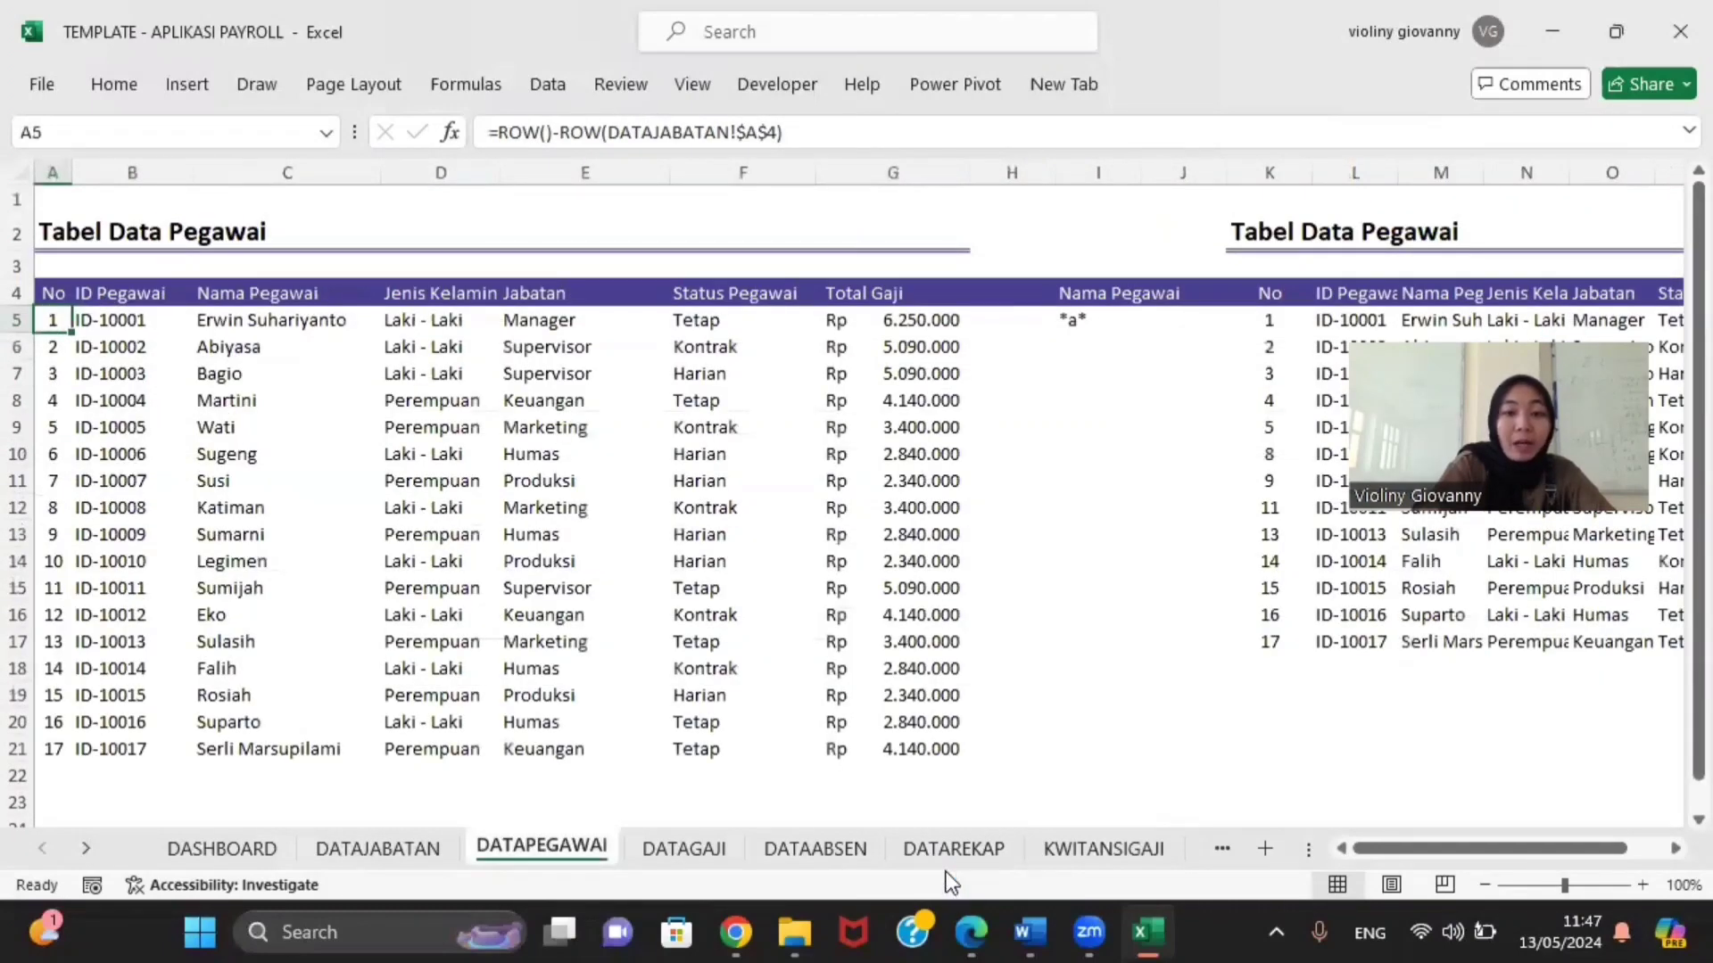
left_click(936, 843)
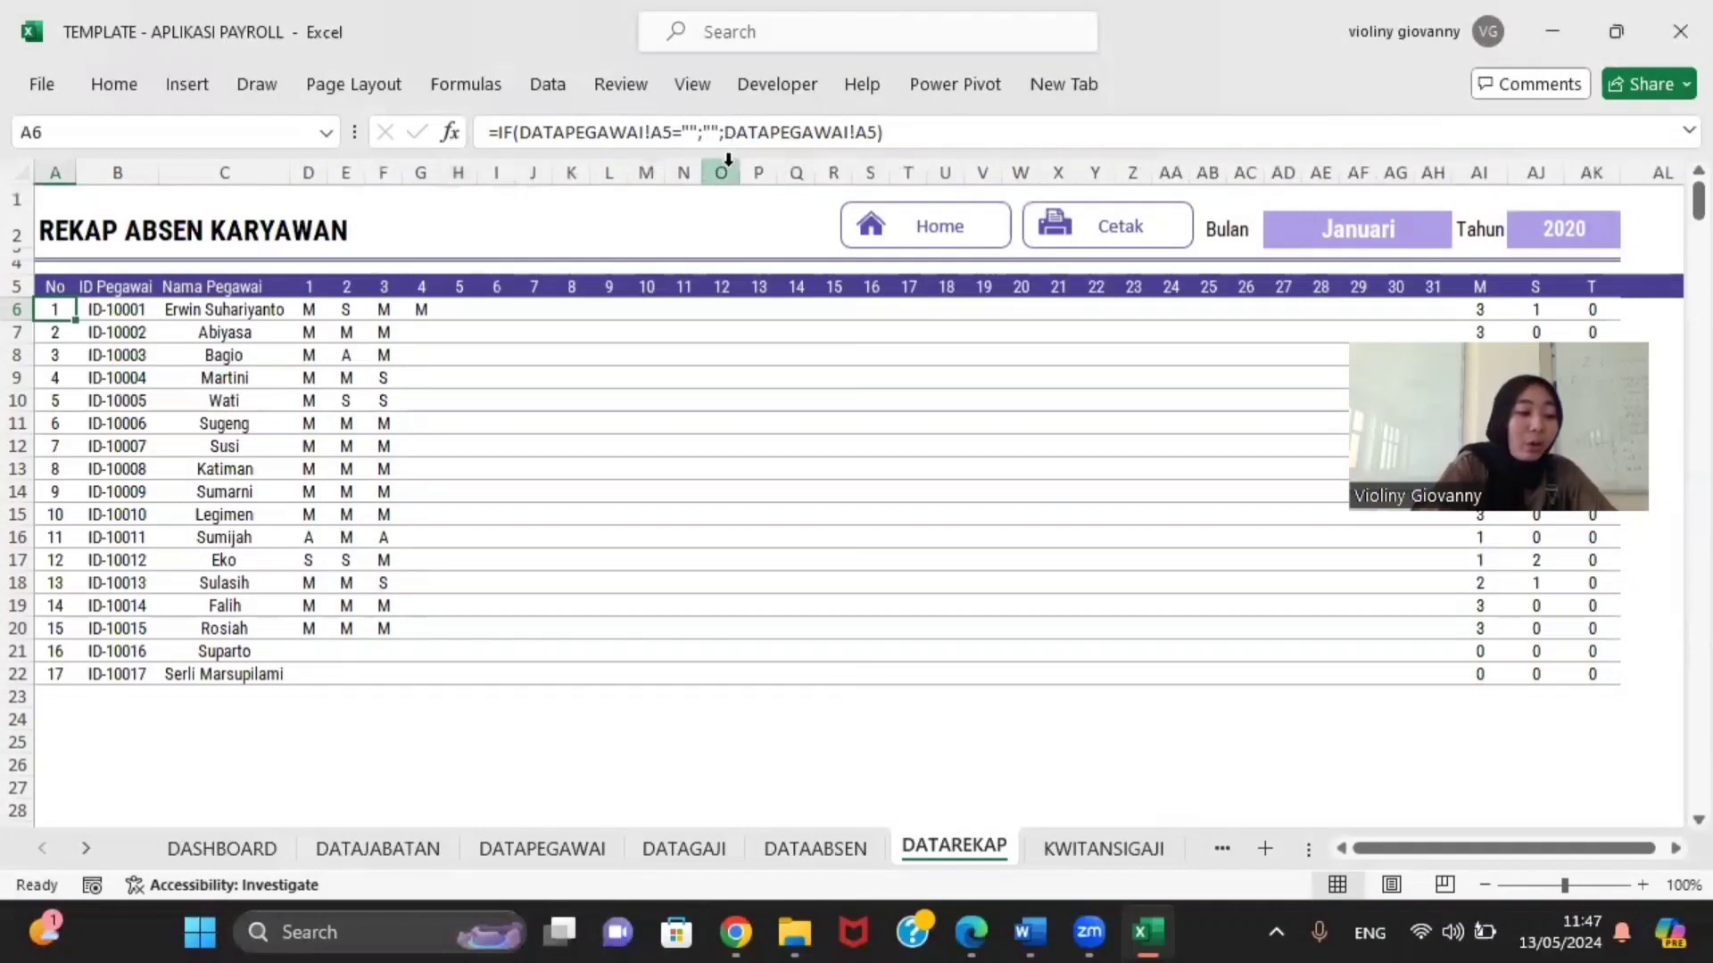
left_click(565, 848)
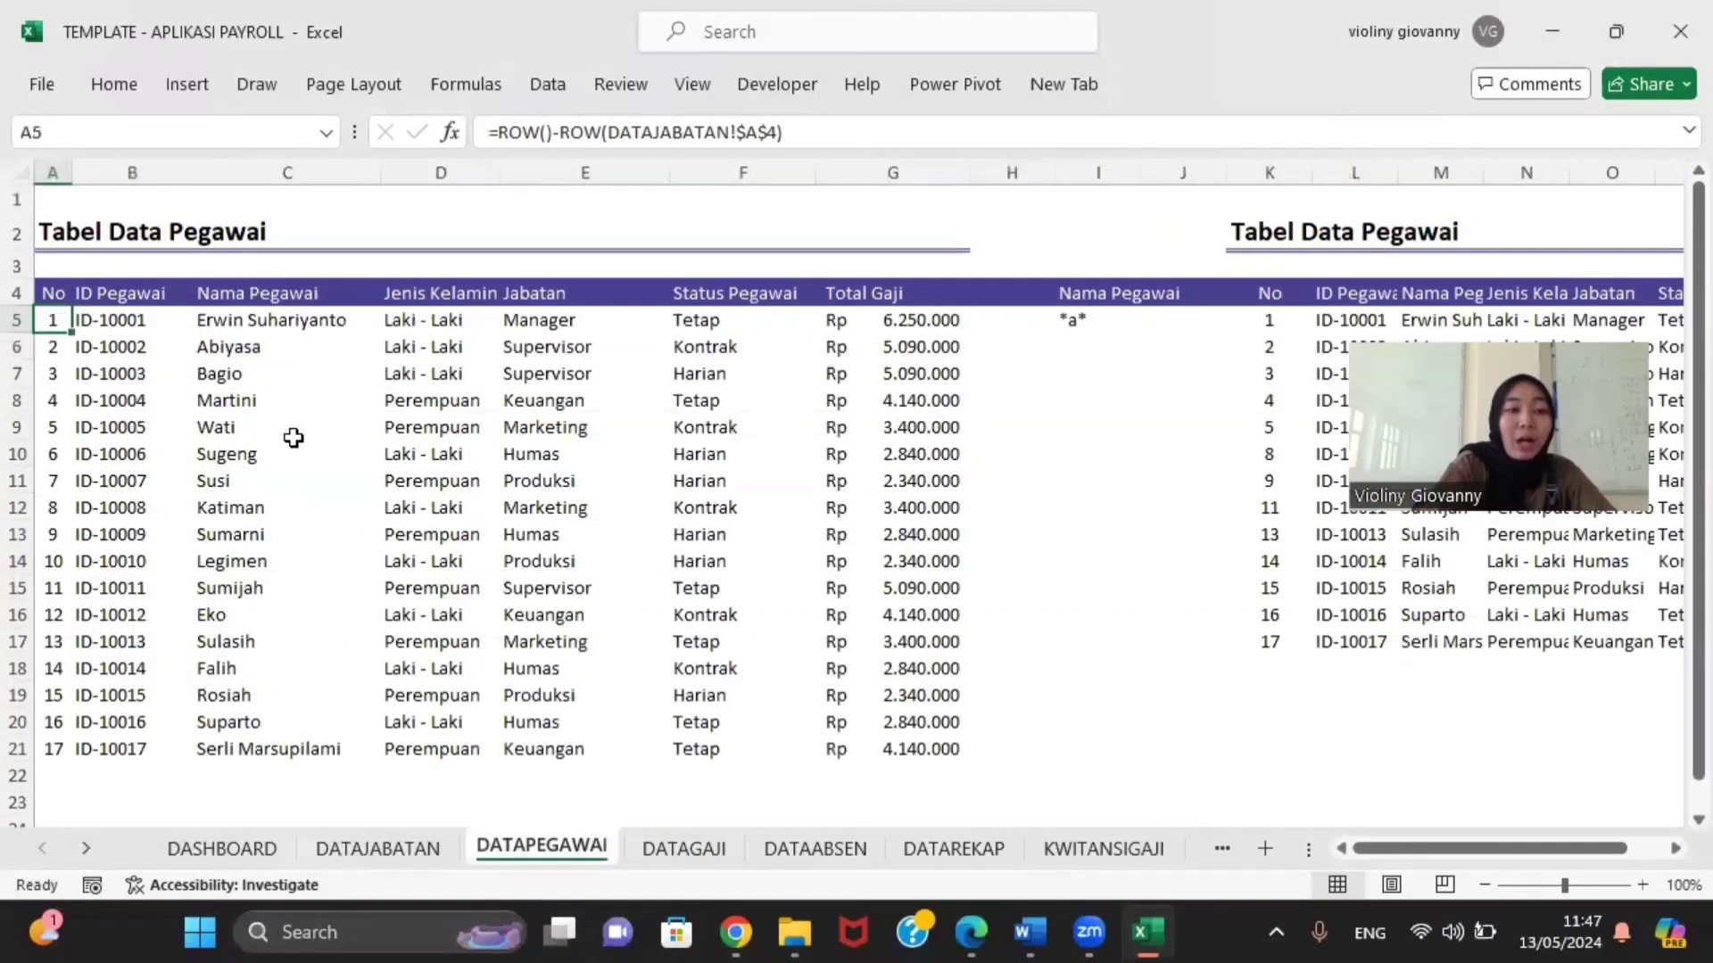
left_click(953, 849)
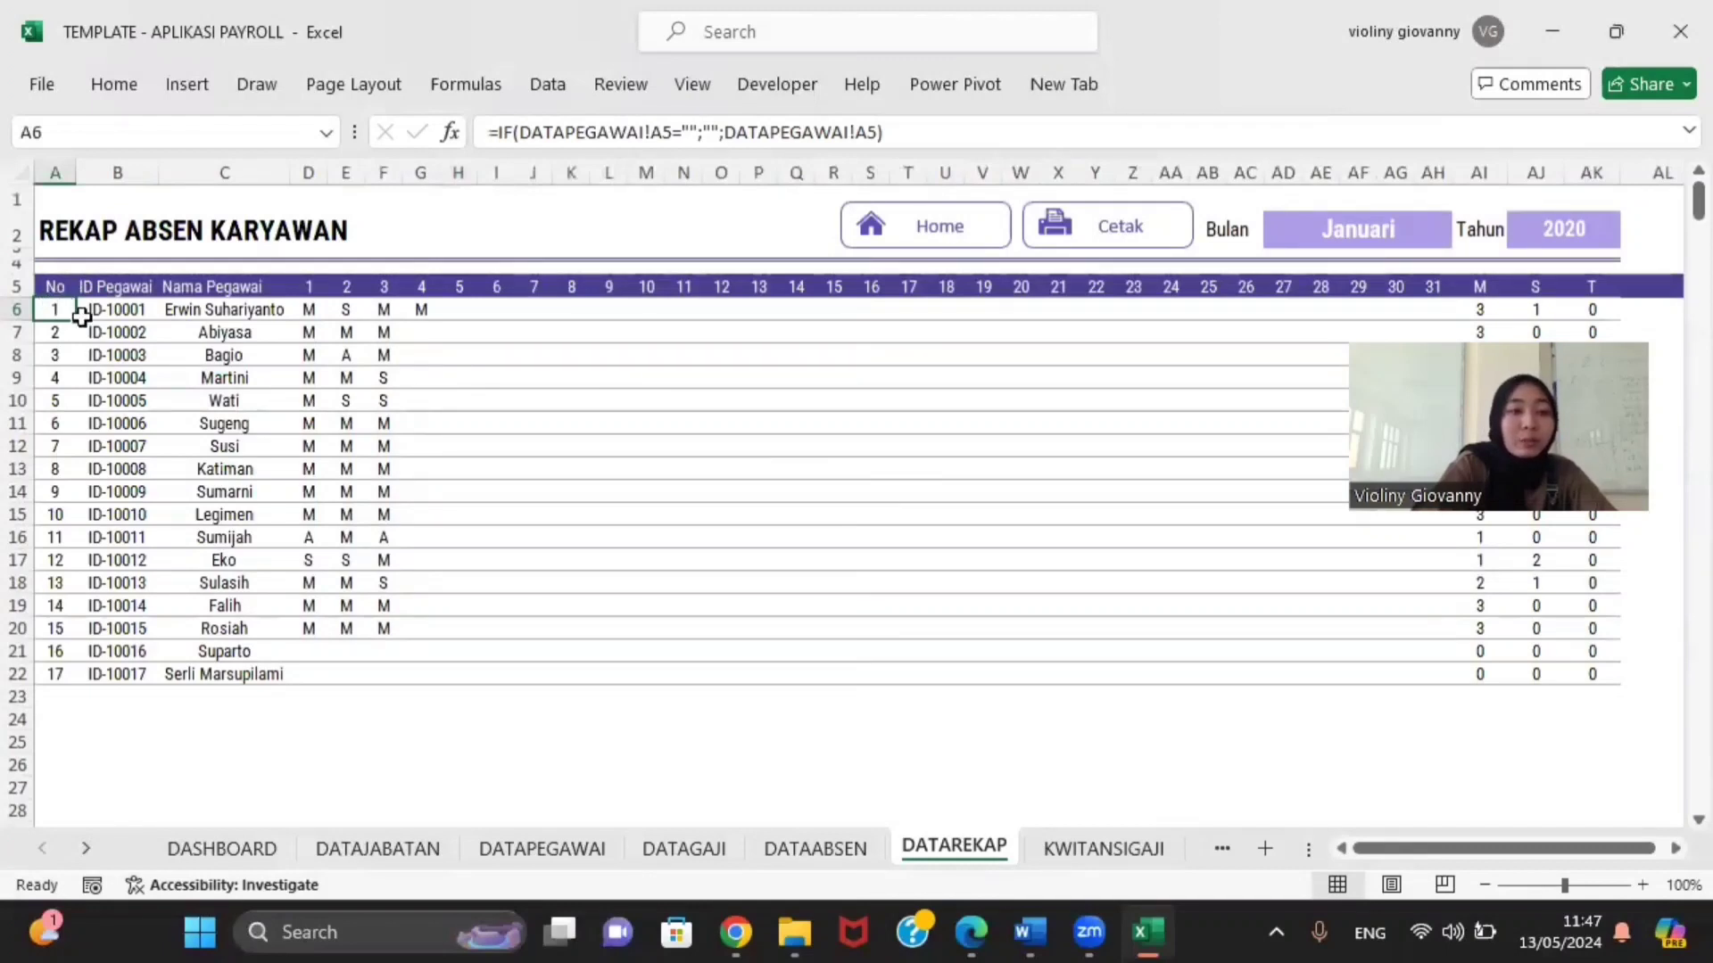
Step: Copy the =IF(DATAPEGAWAI!A5…) numbering formula from A6 down to A22
left_click_drag(73, 325, 62, 676)
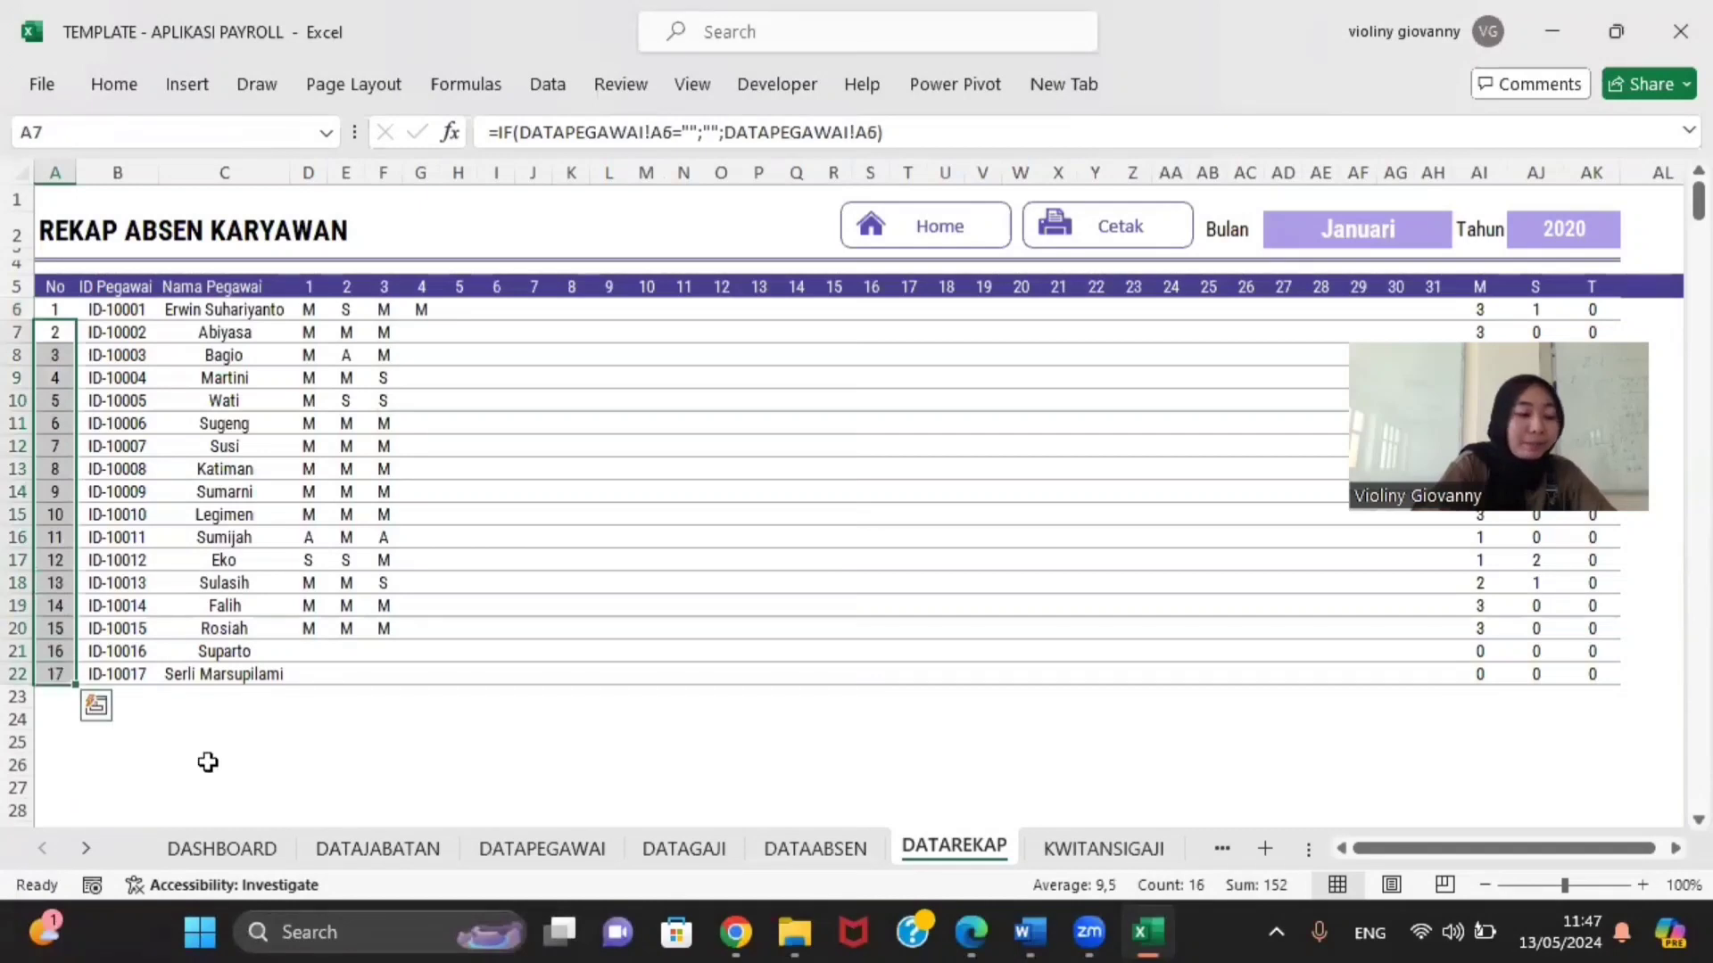
left_click(208, 762)
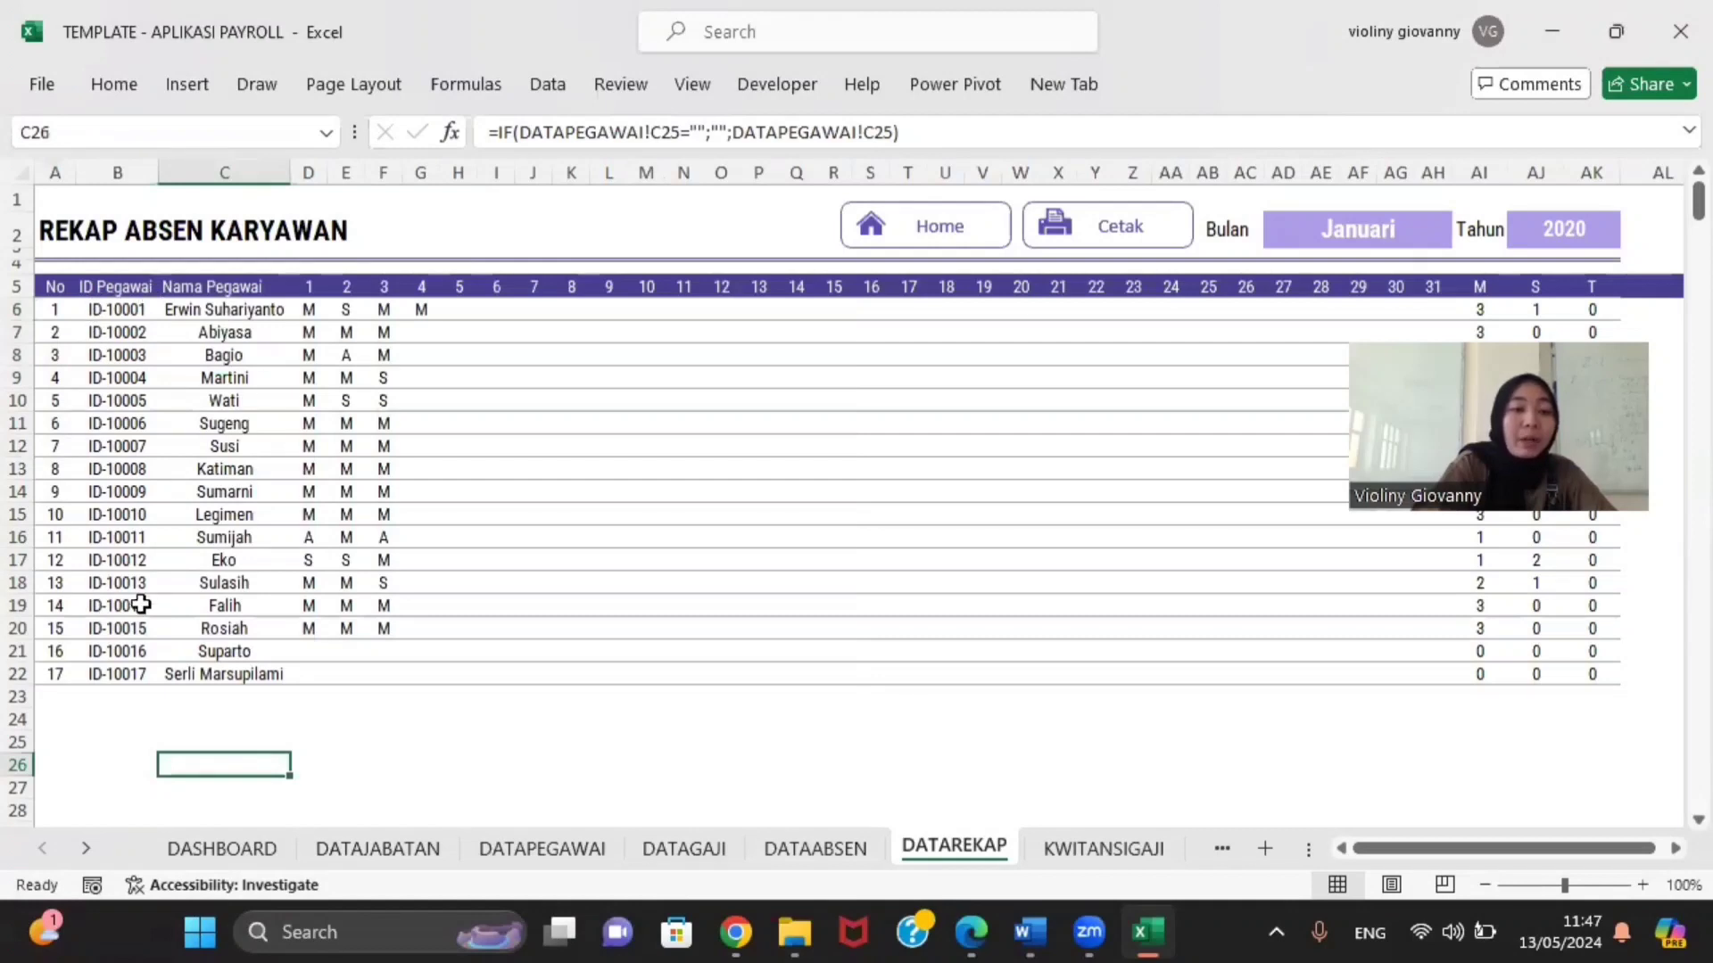
left_click(53, 311)
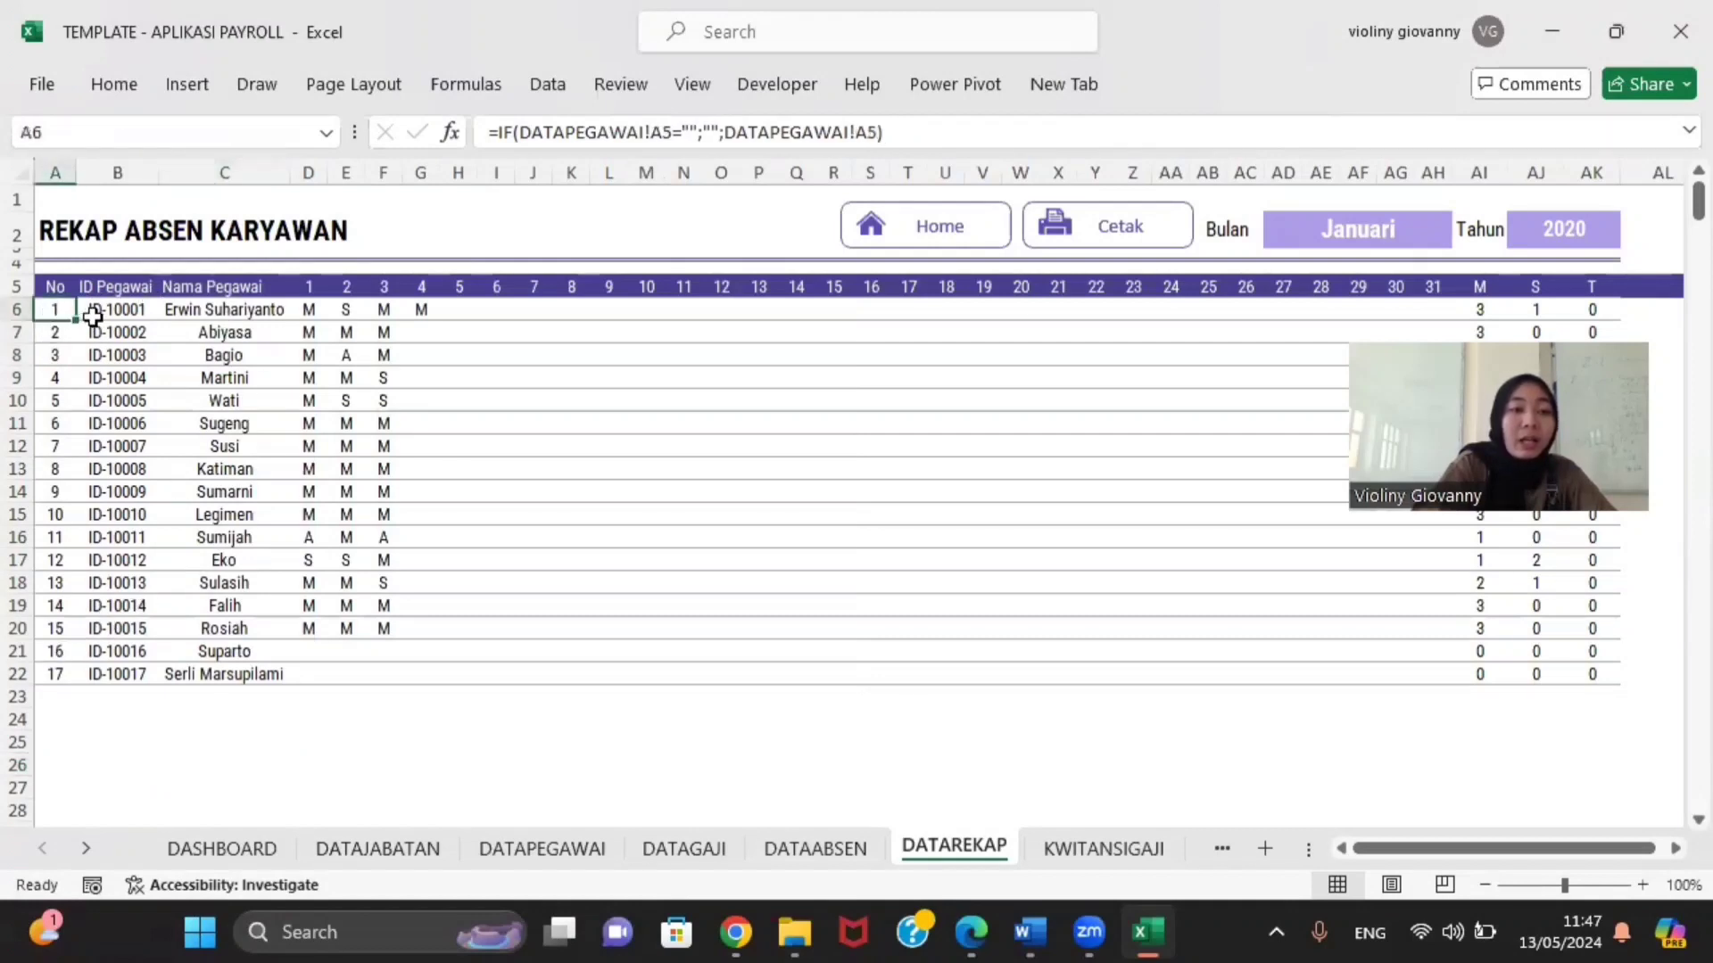
left_click_drag(77, 321, 286, 691)
left_click(345, 718)
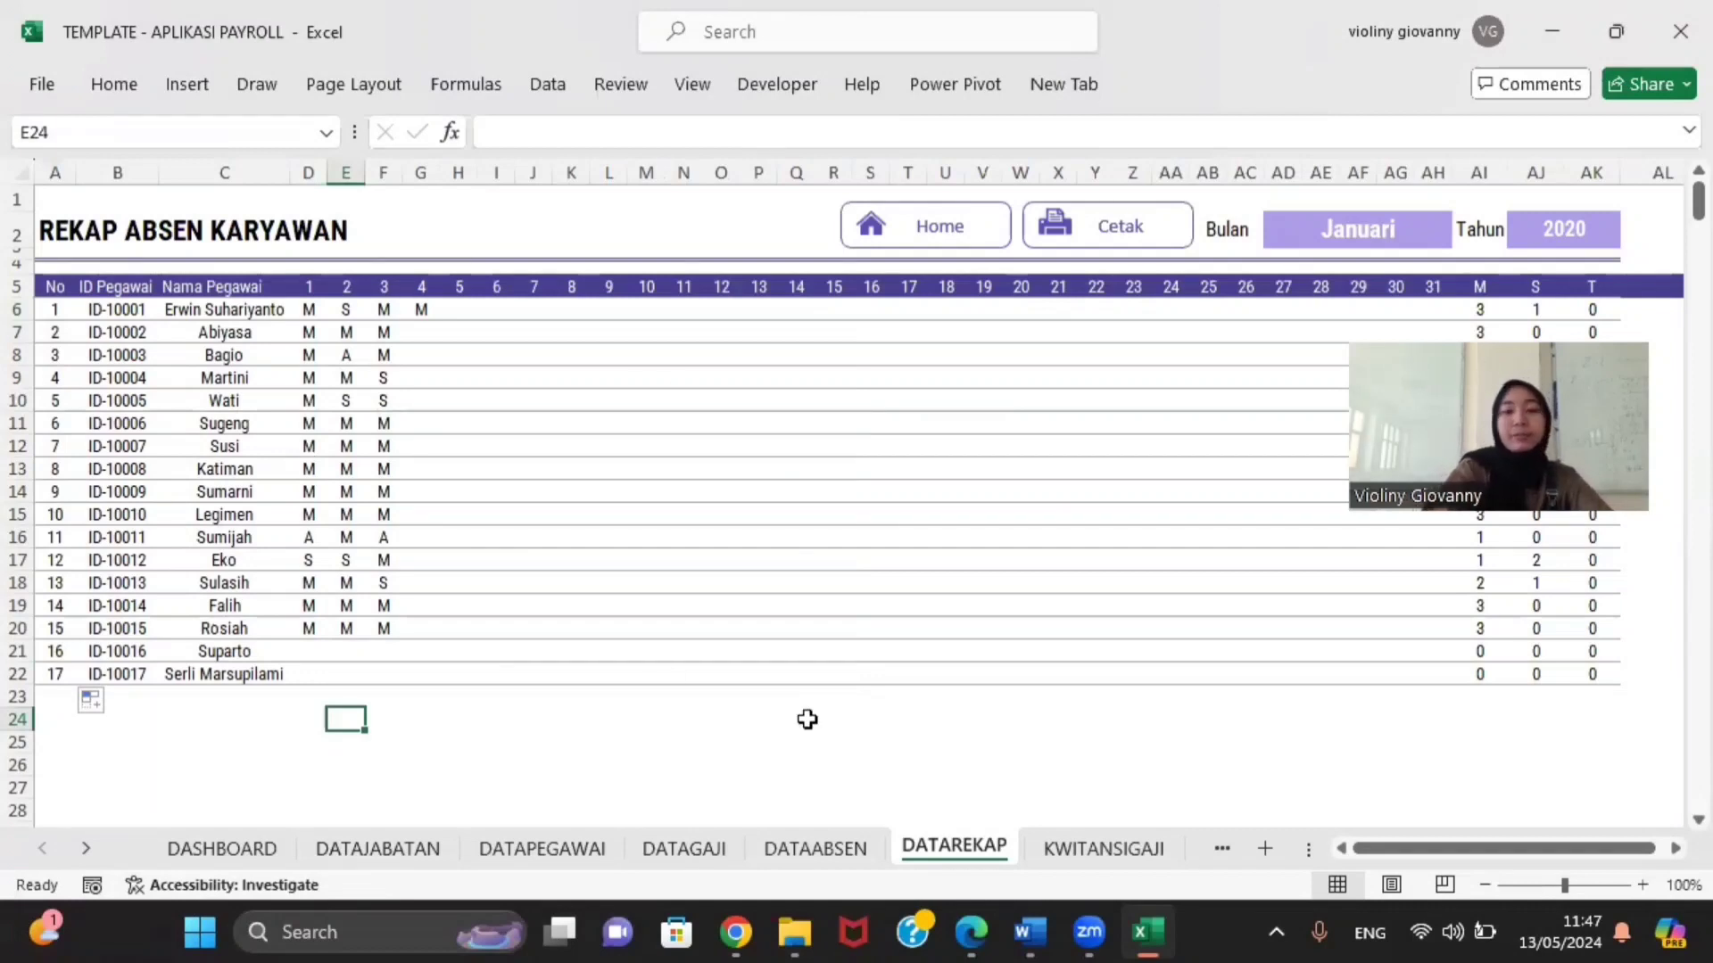
left_click(826, 845)
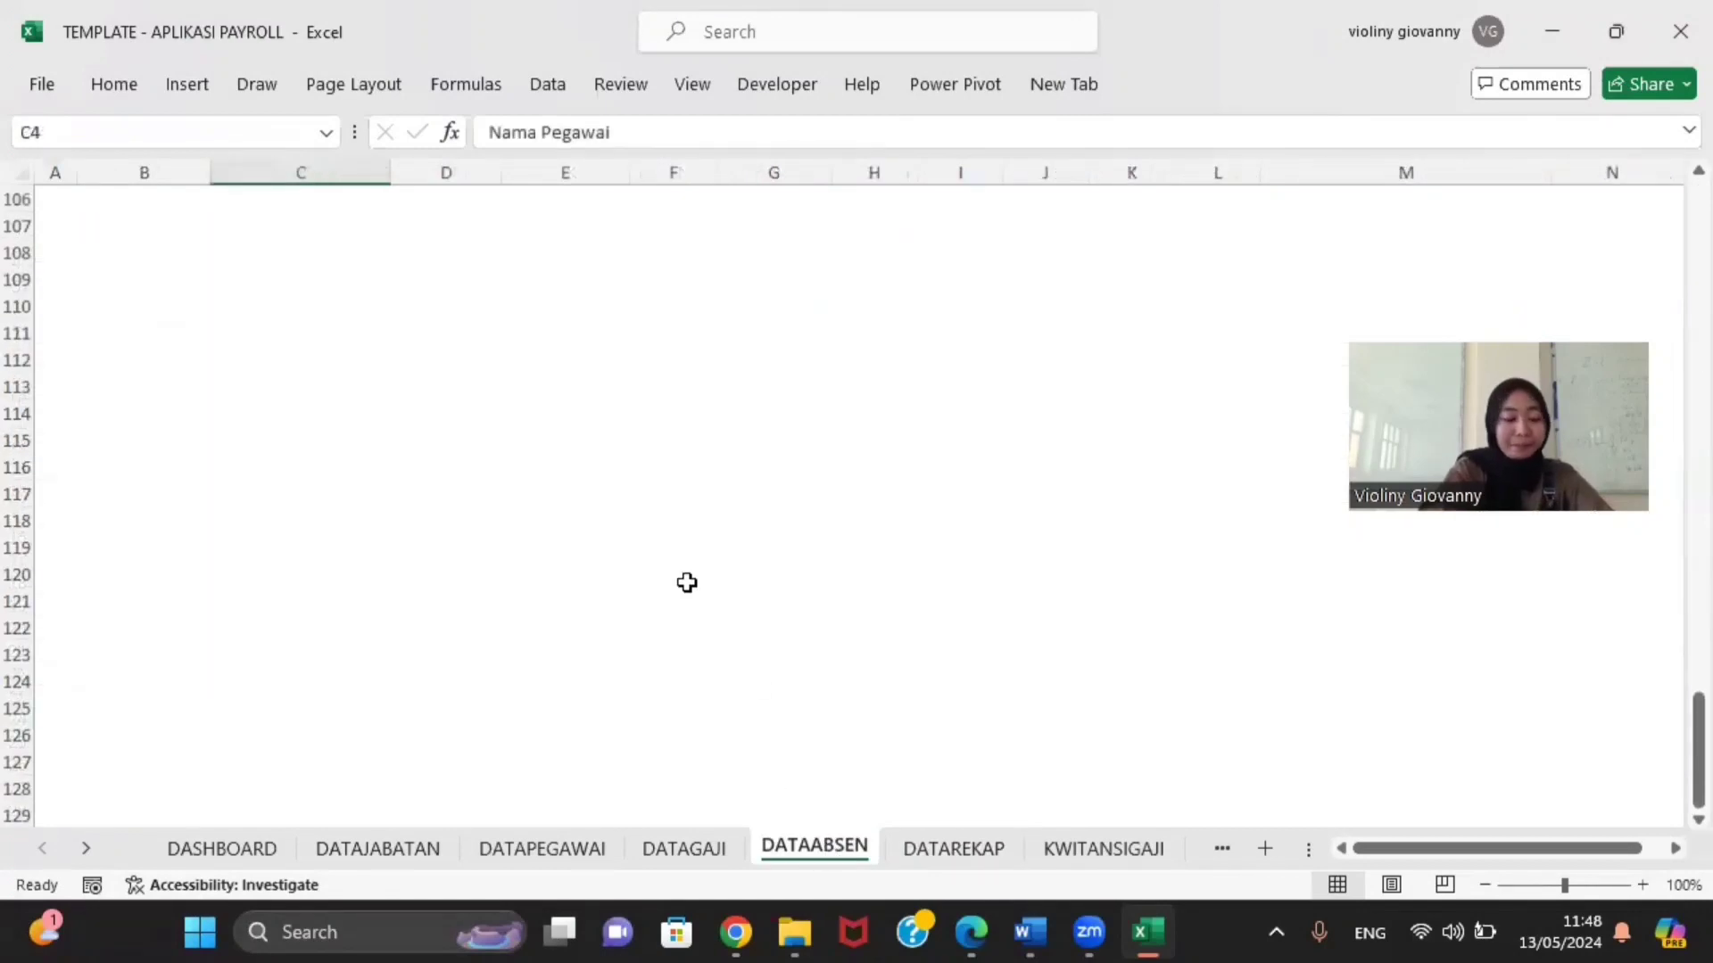
scroll(646, 393, "up", 18)
scroll(645, 393, "up", 17)
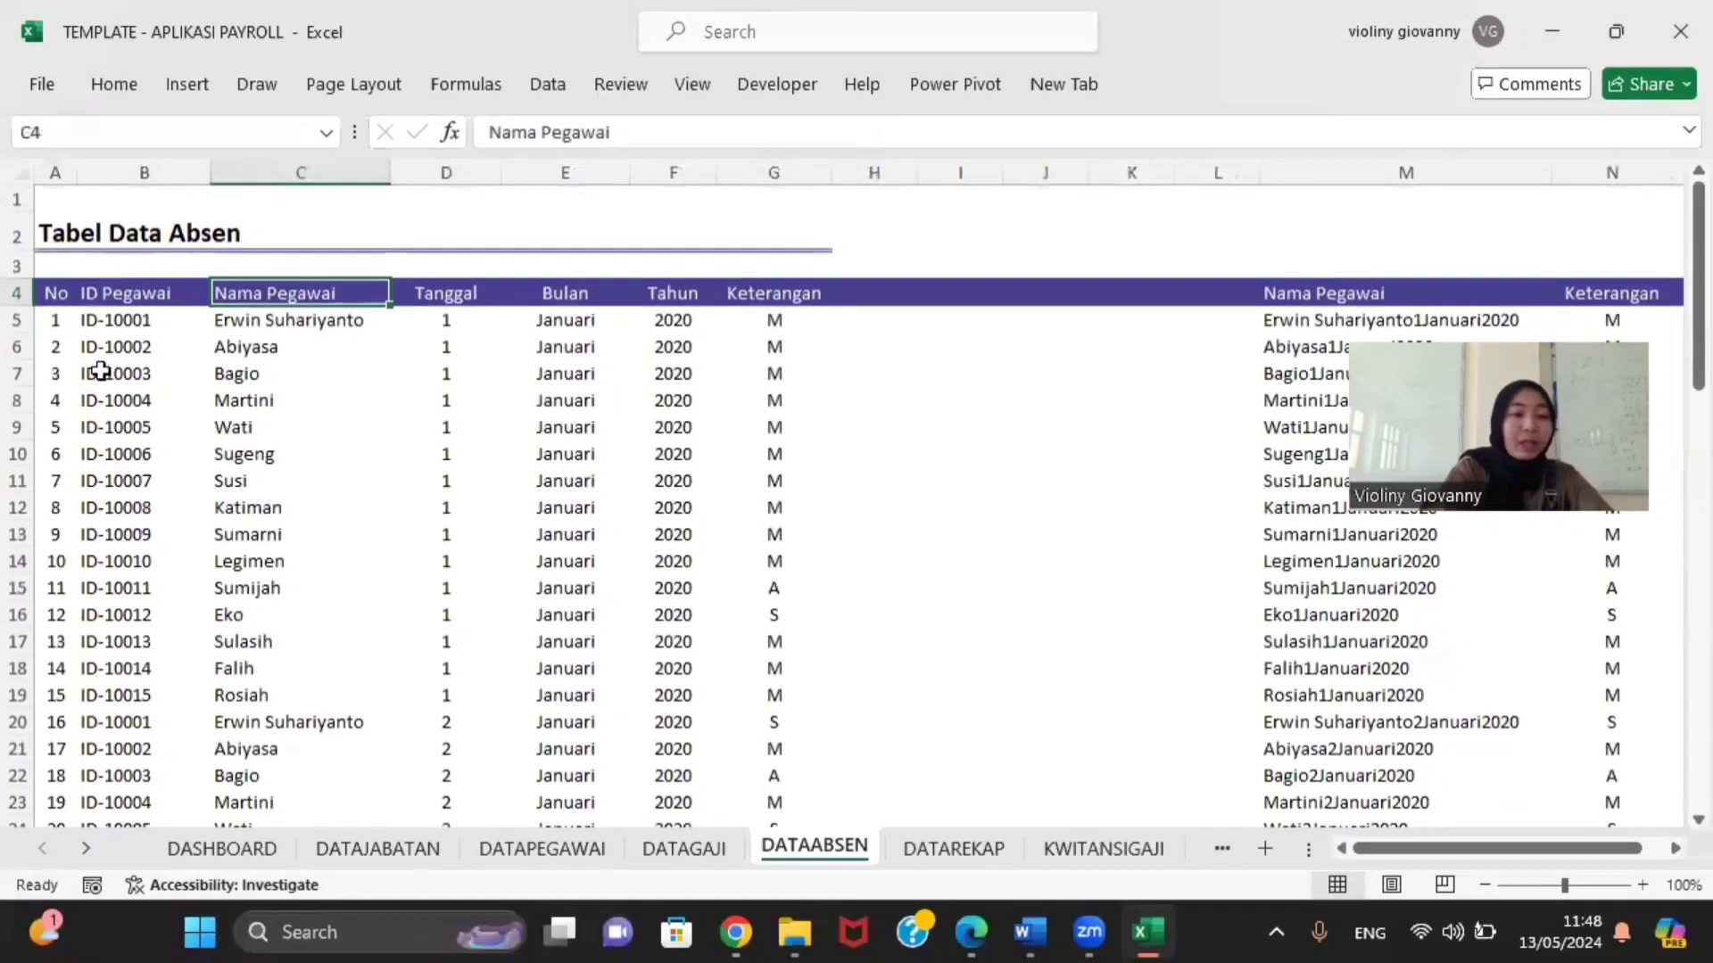
left_click(52, 322)
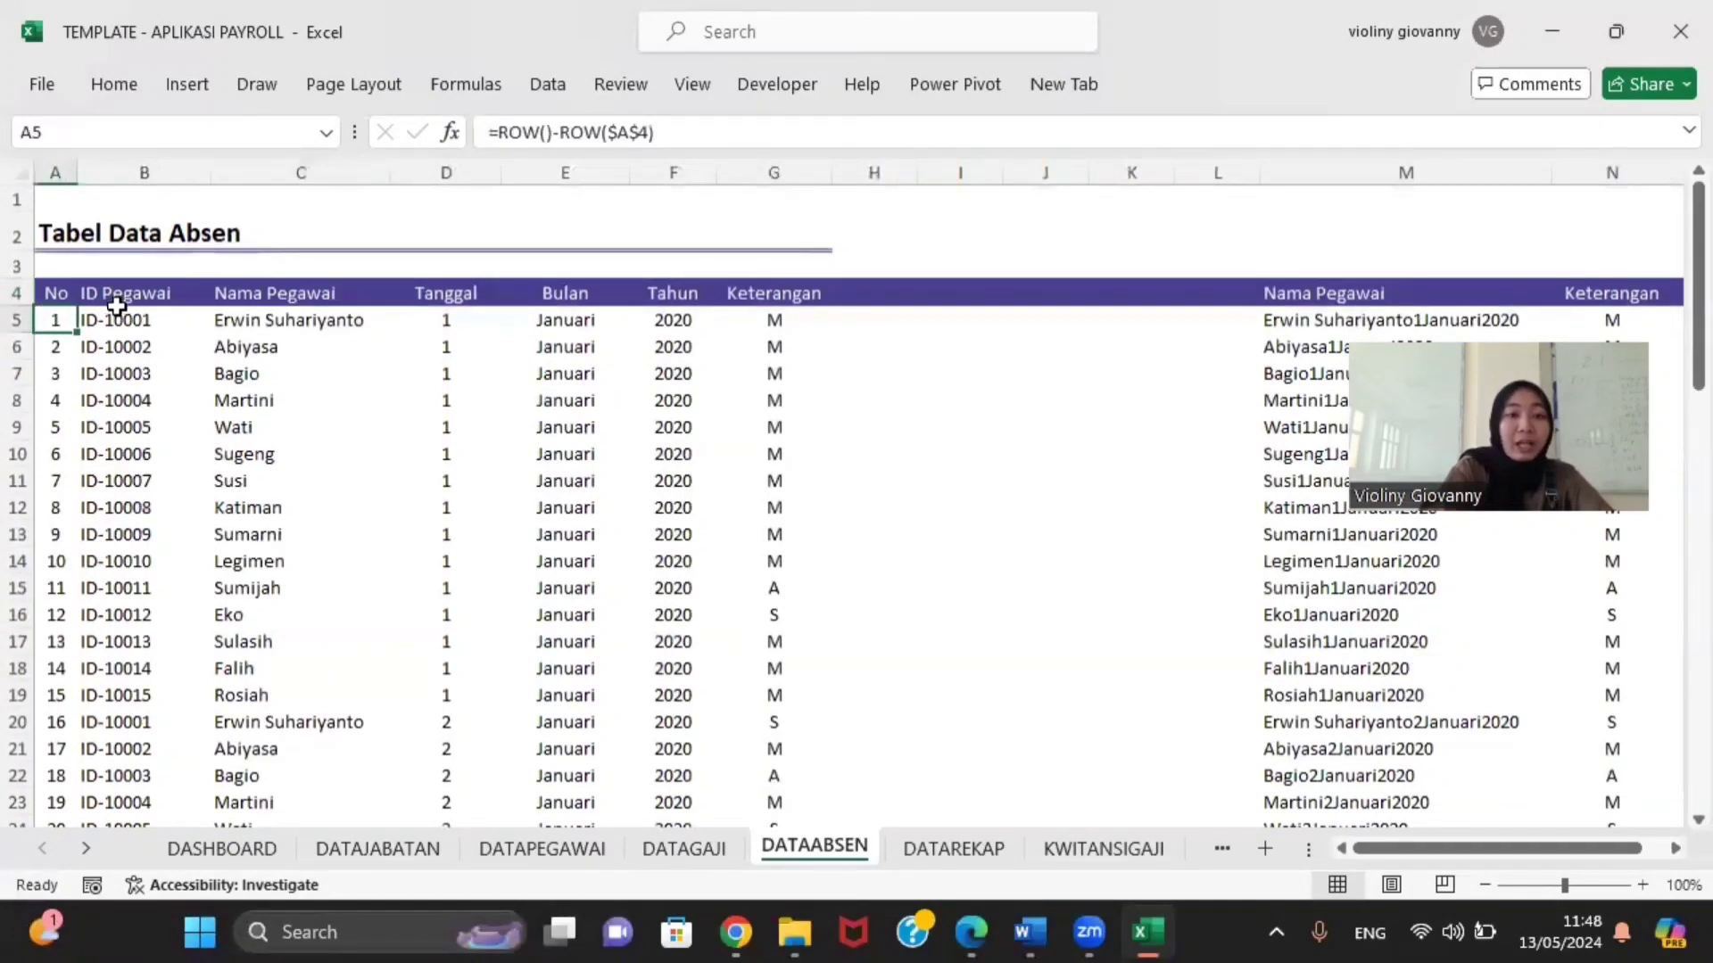
left_click(114, 343)
left_click(57, 325)
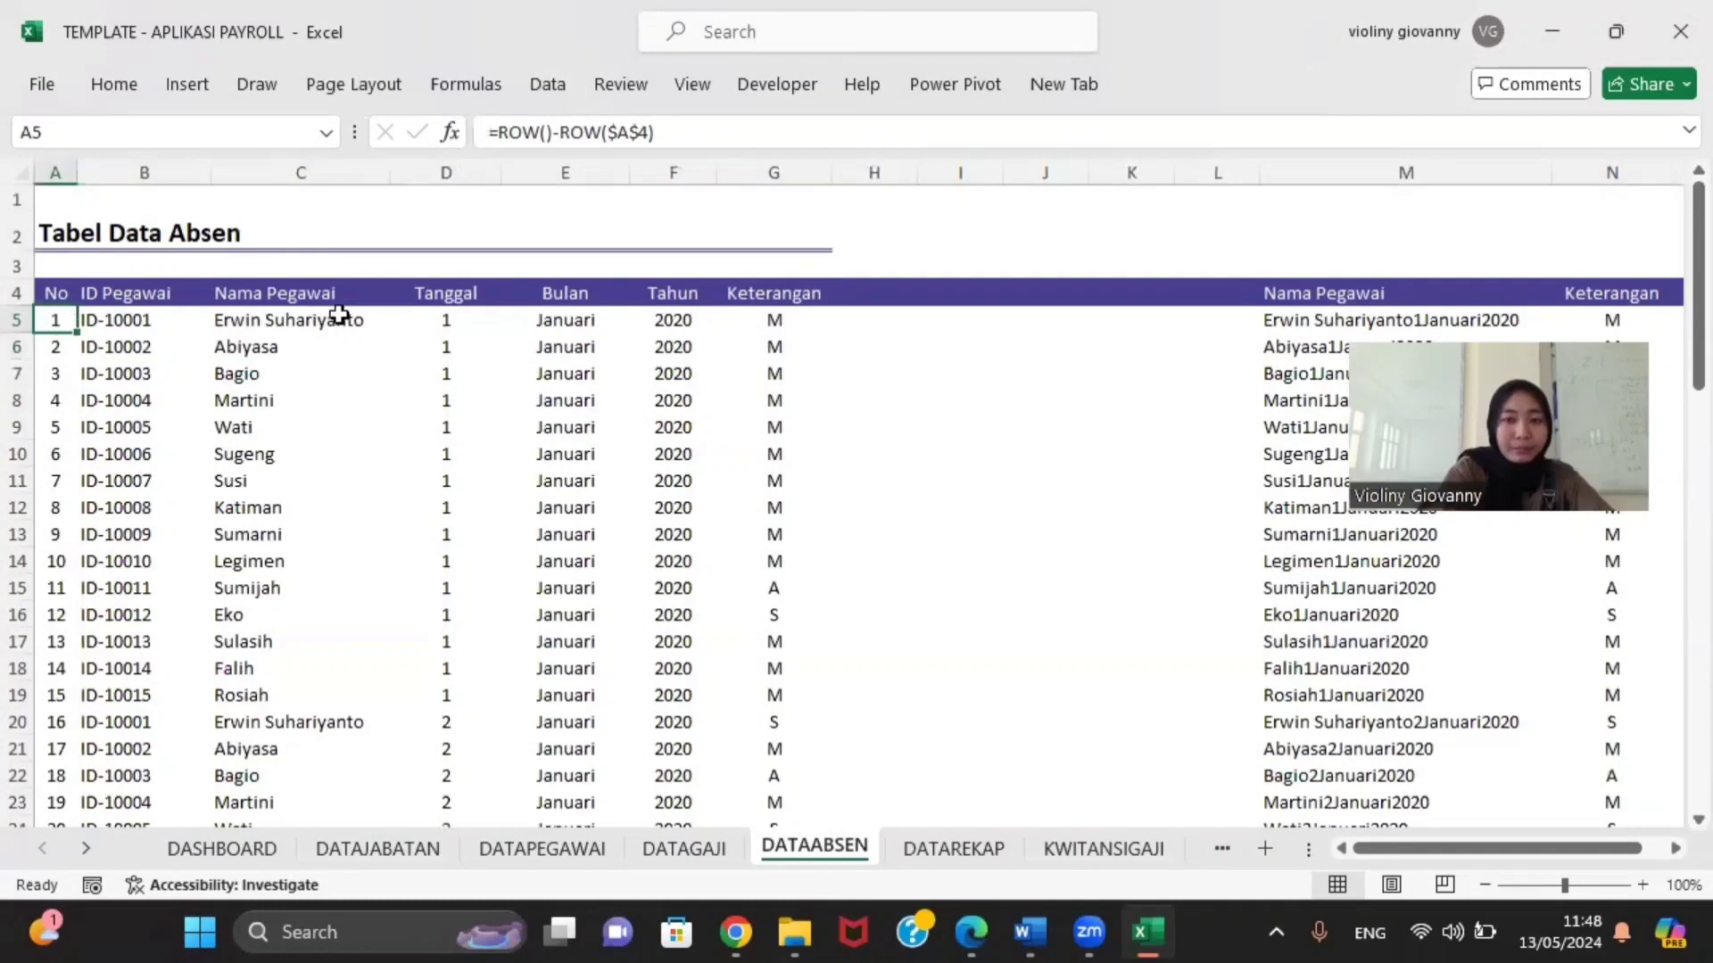
left_click(930, 841)
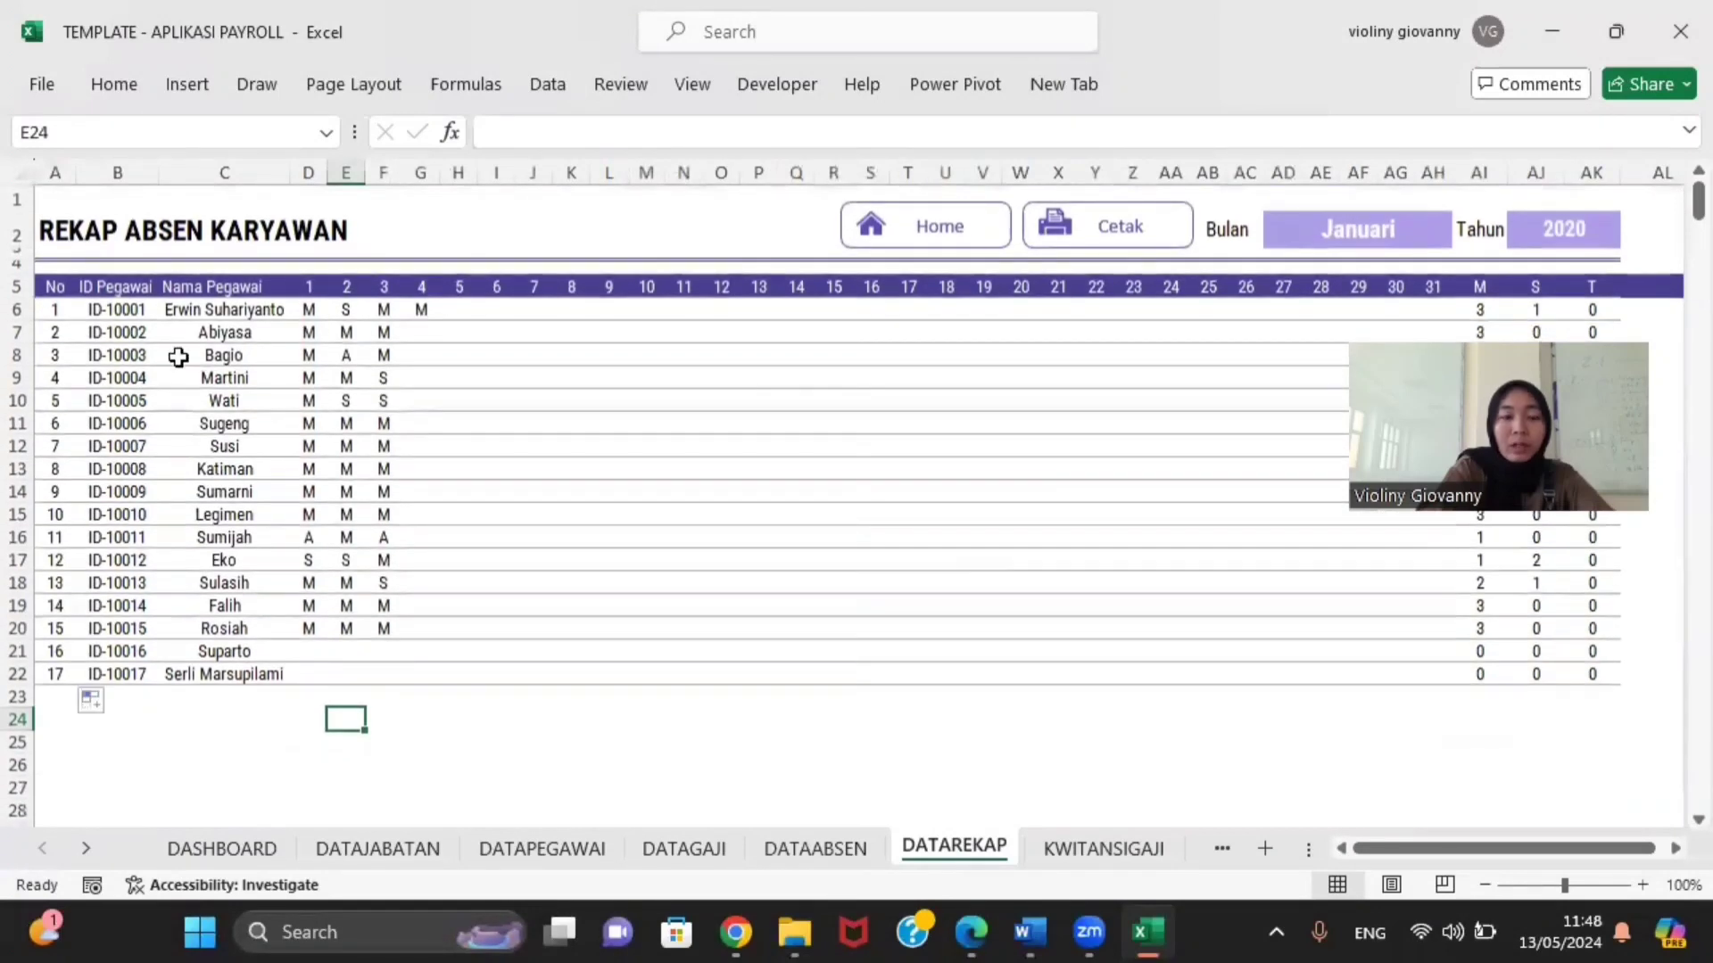
left_click(110, 310)
left_click(45, 310)
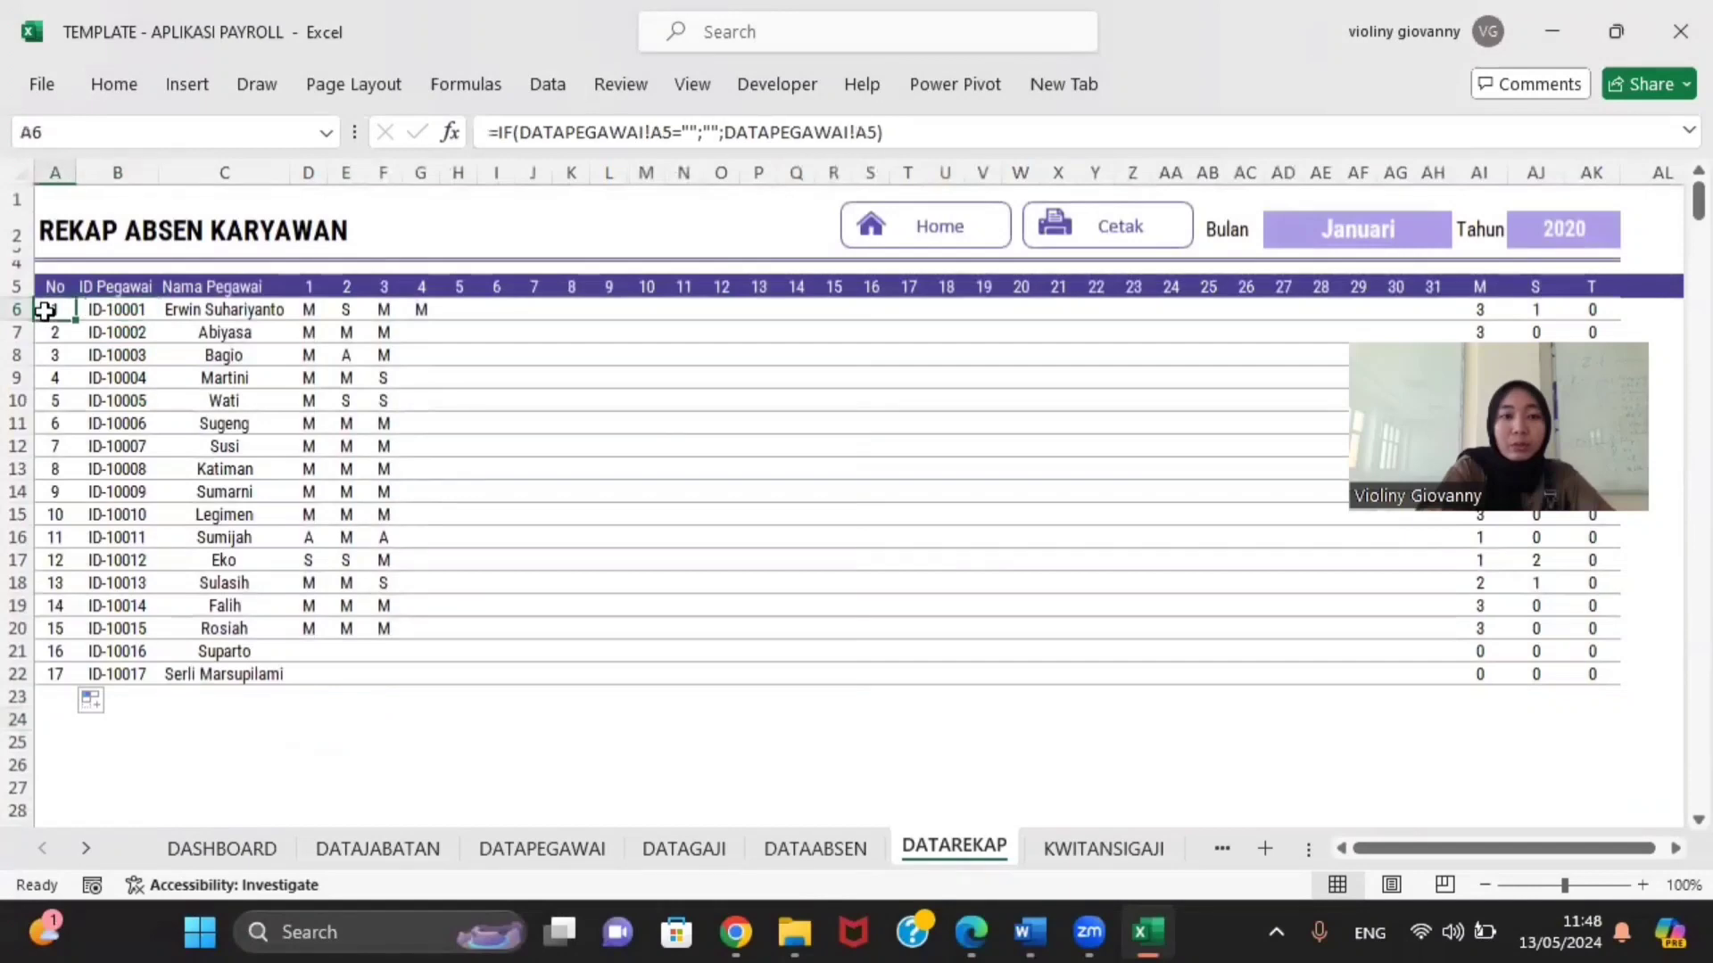
left_click(751, 840)
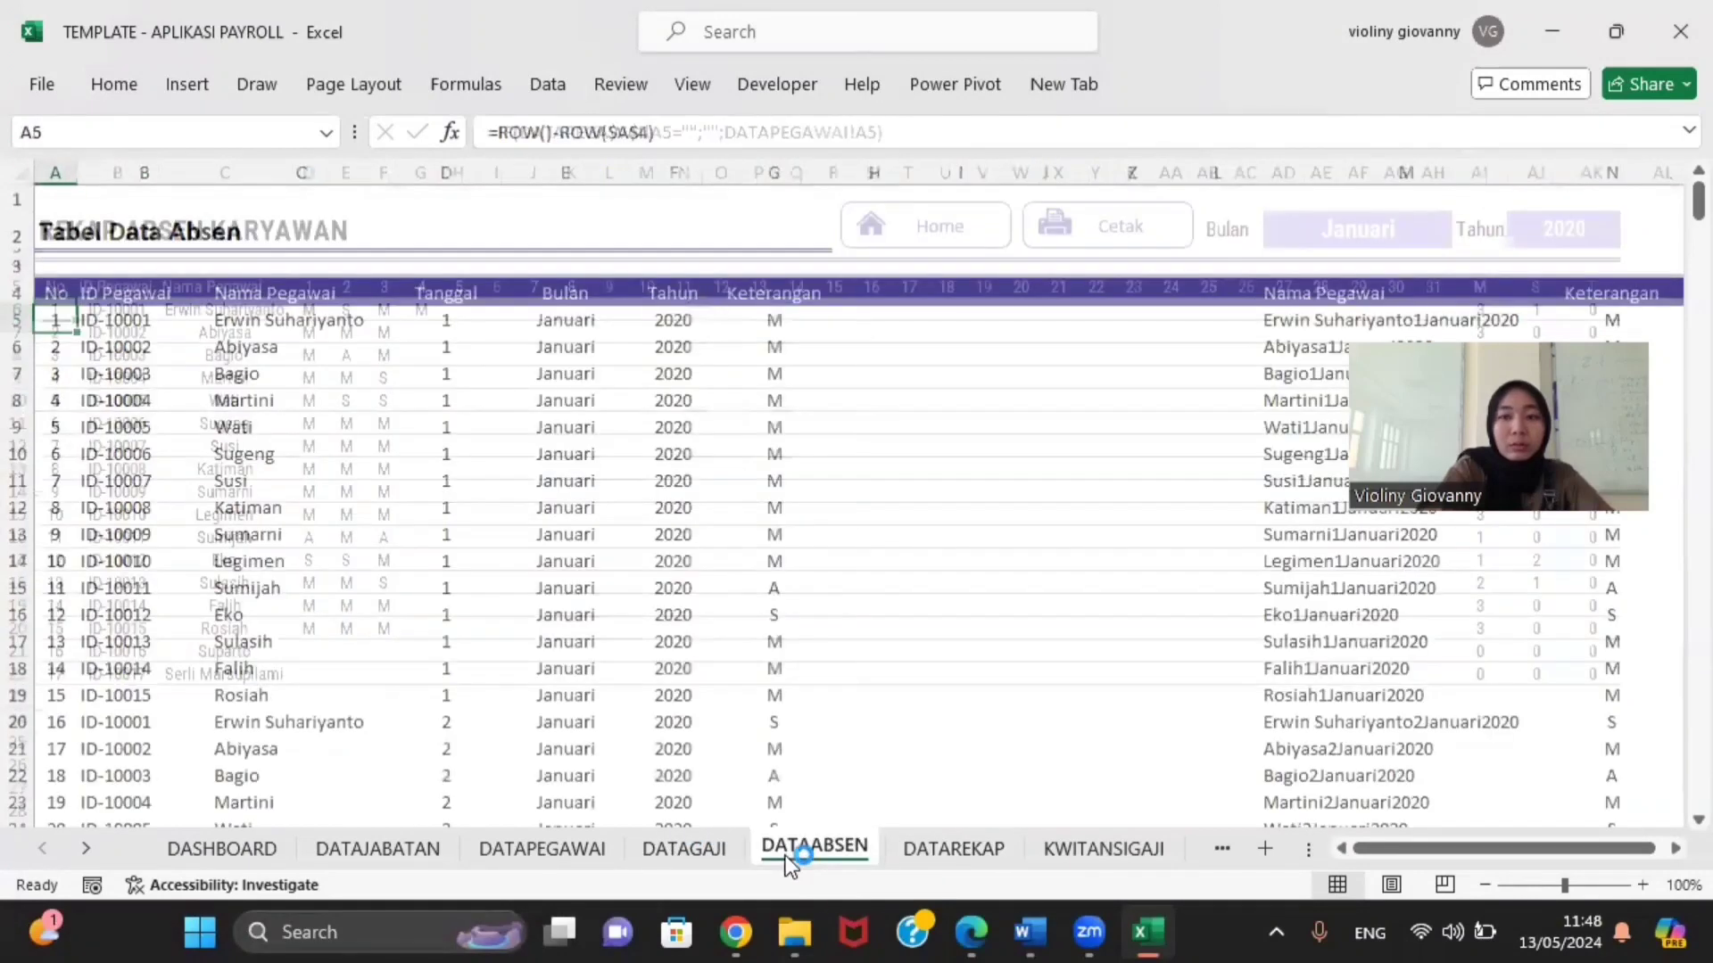
left_click(960, 855)
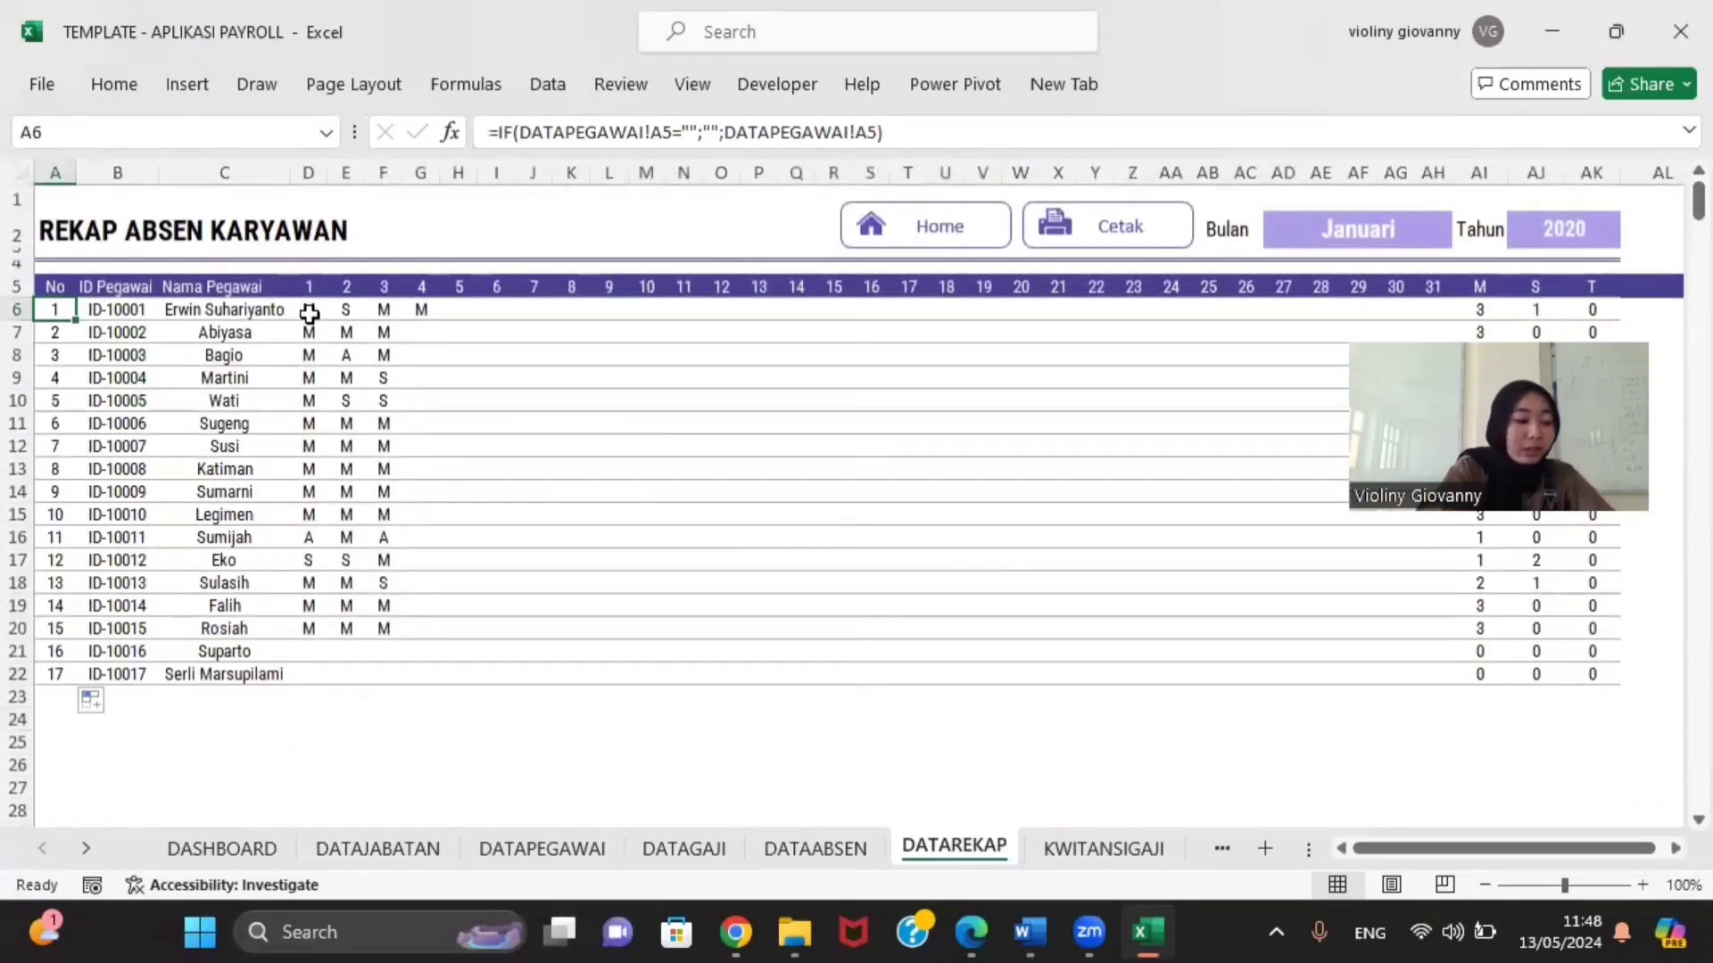
left_click(256, 307)
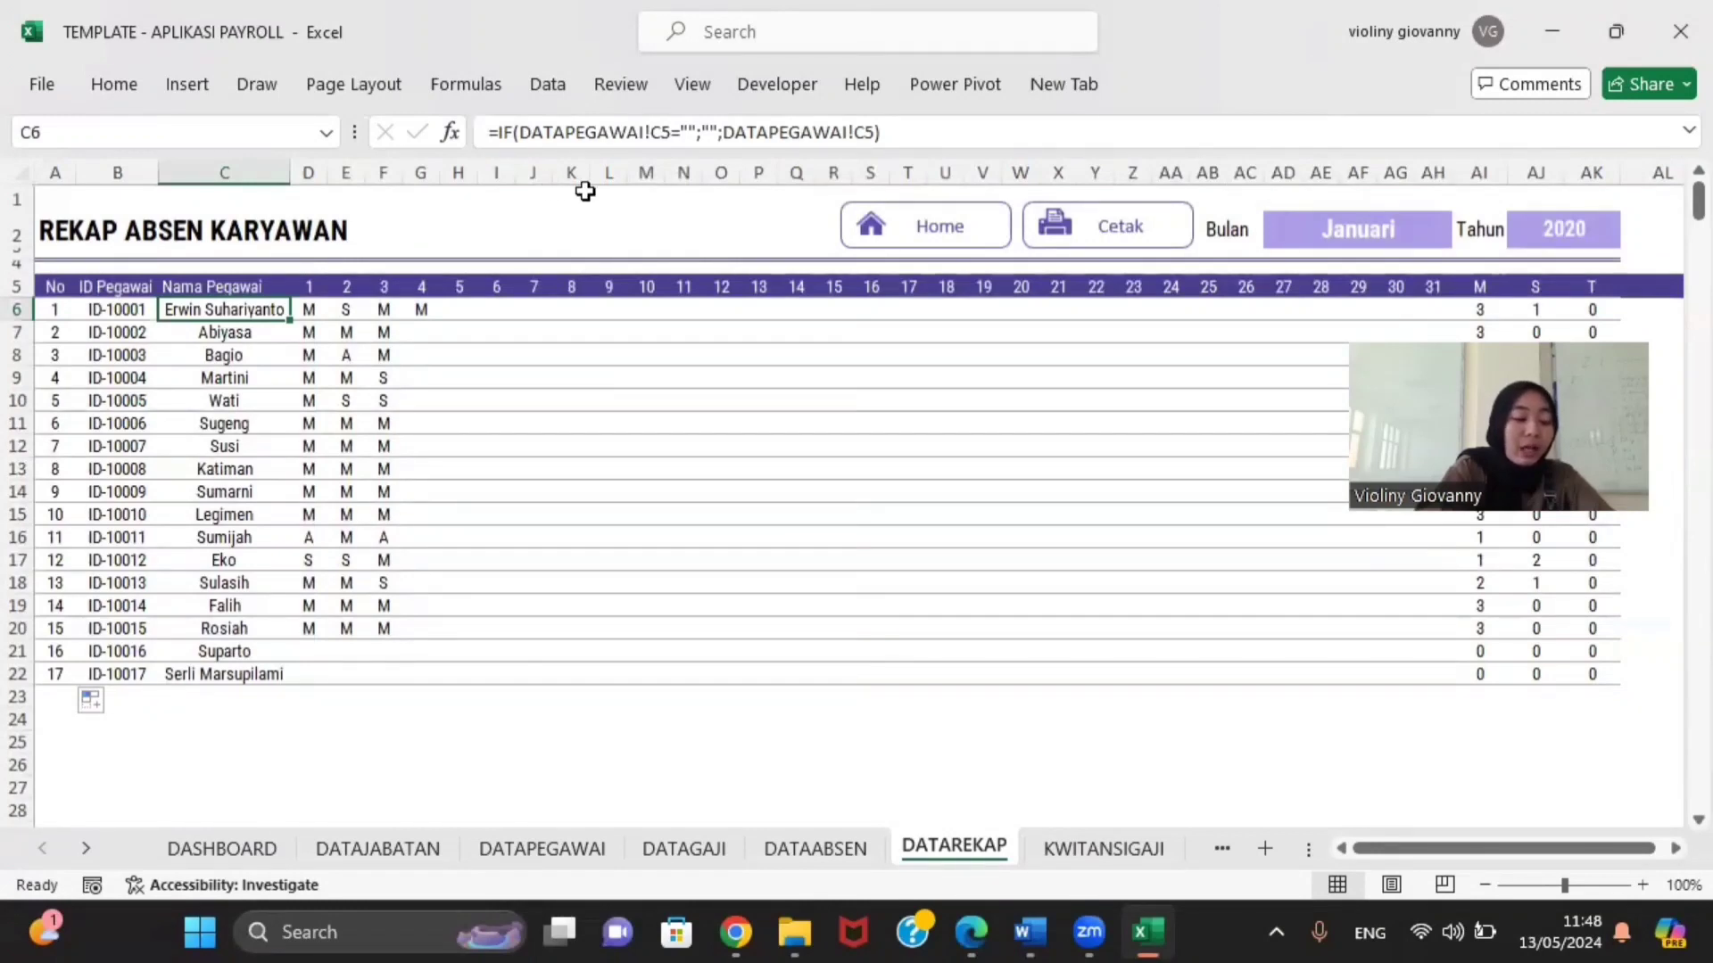
left_click(317, 312)
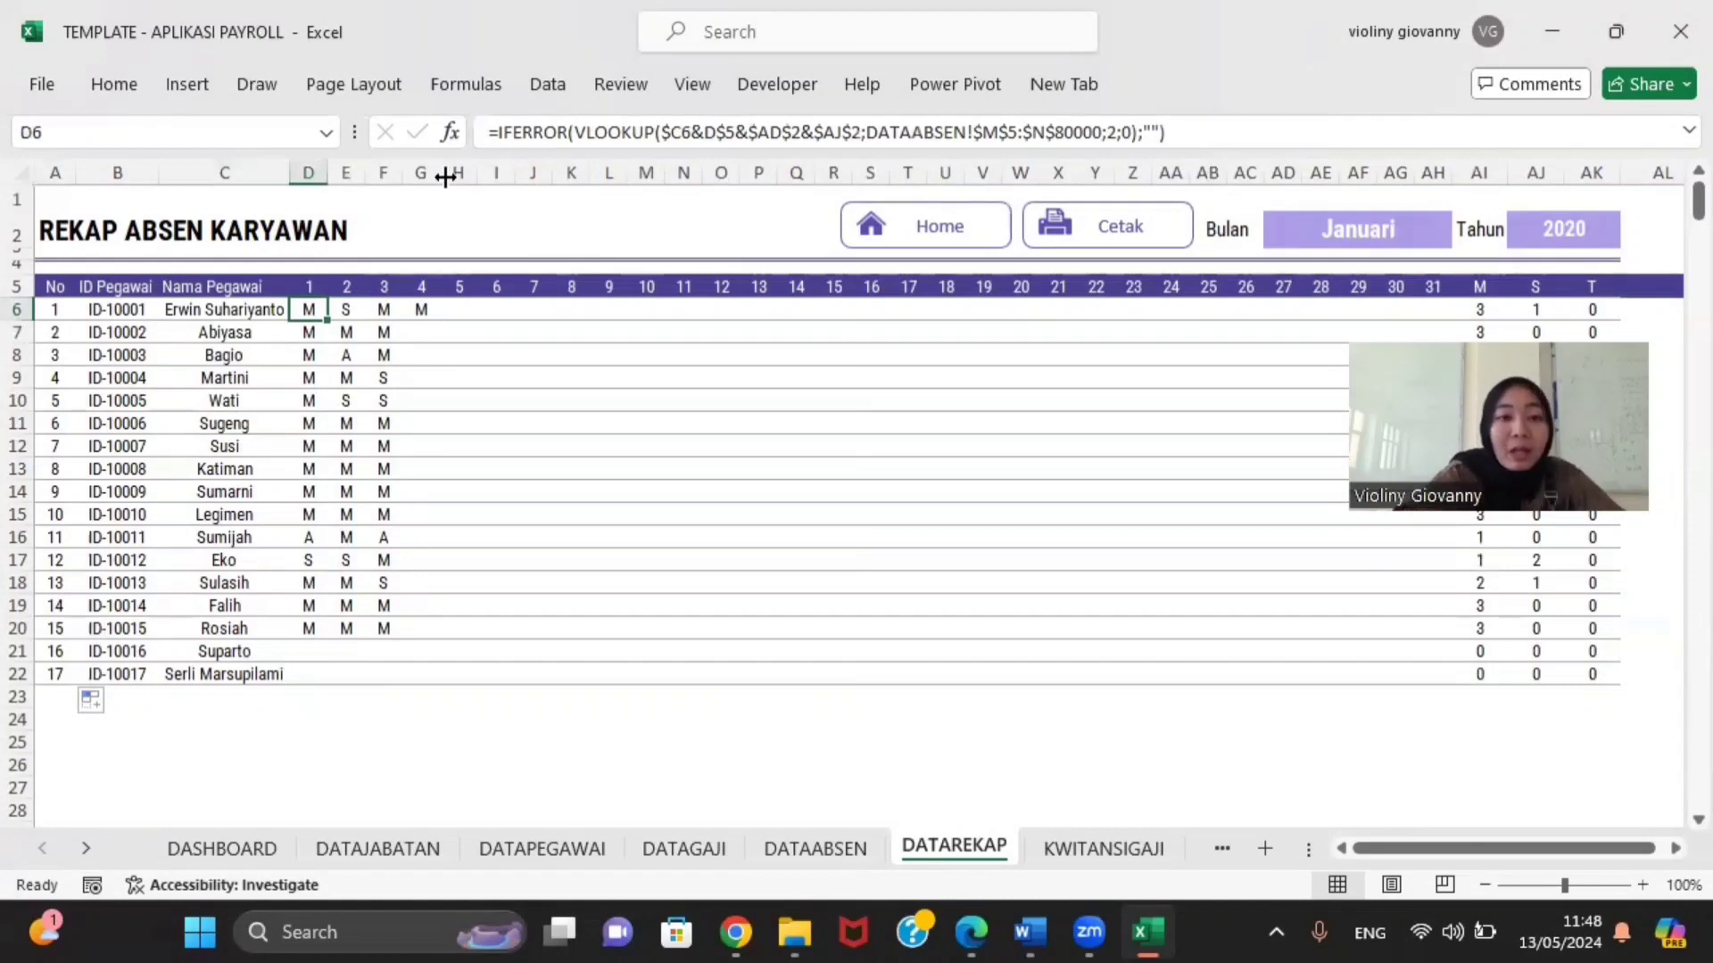
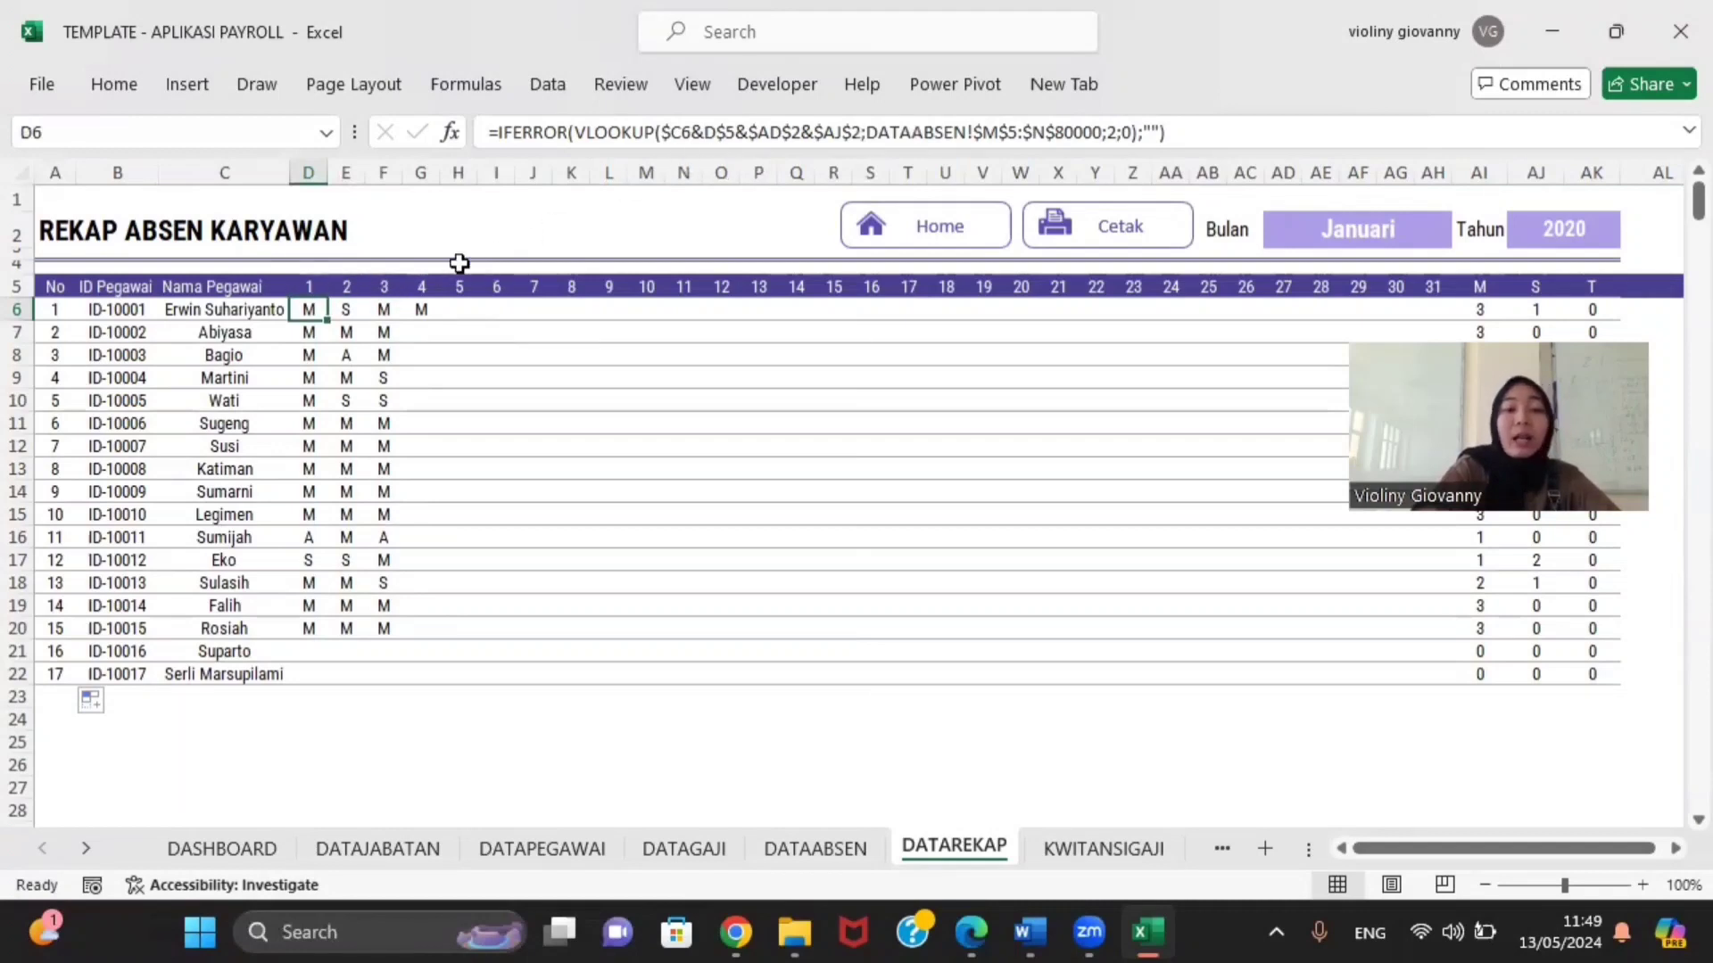
Step: Inspect D6's attendance lookup formula and the Januari month and 2020 year cells it references
left_click(307, 285)
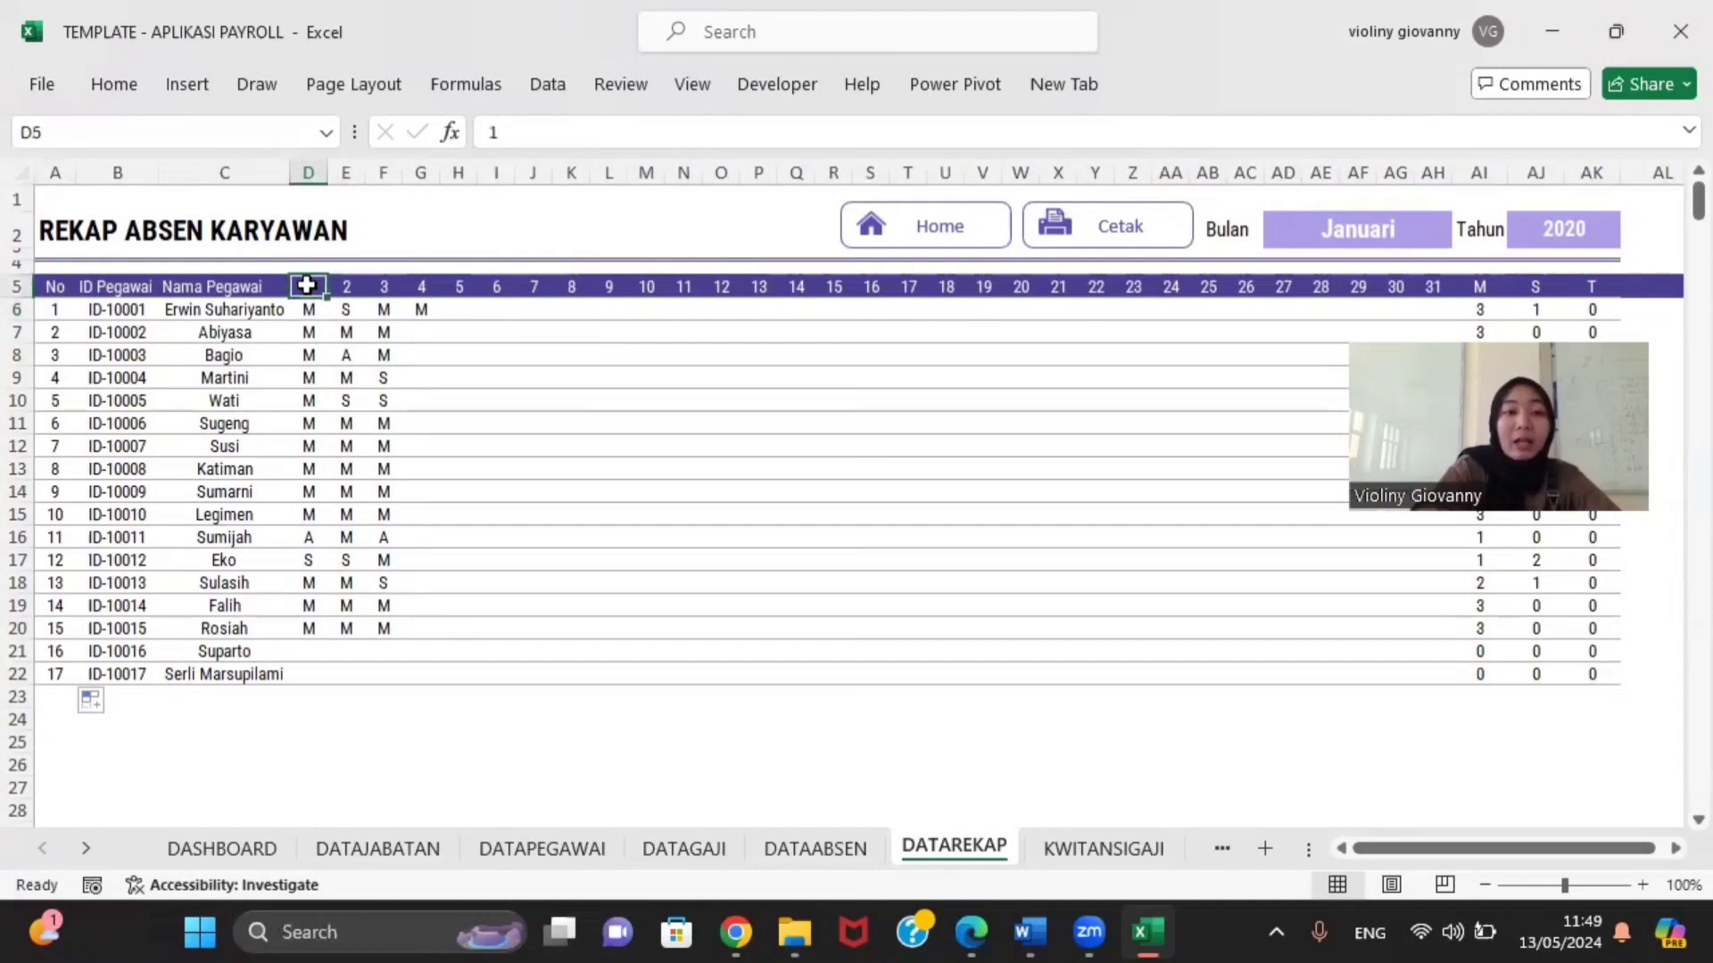
left_click(307, 310)
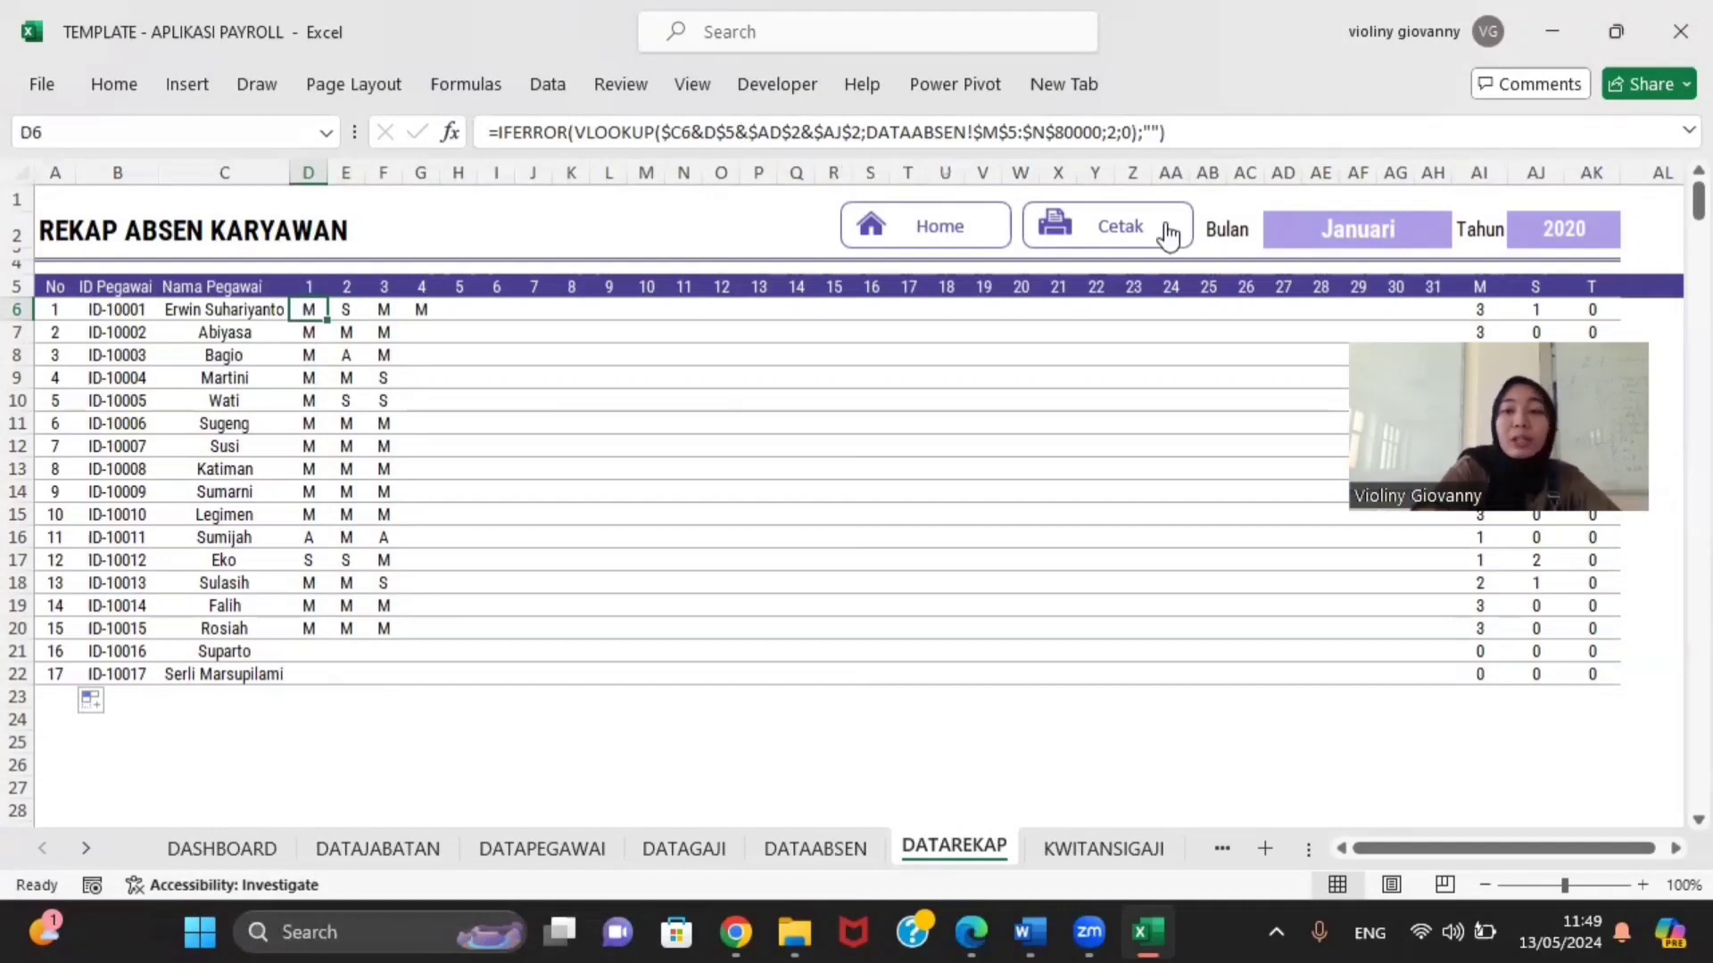
left_click(1309, 229)
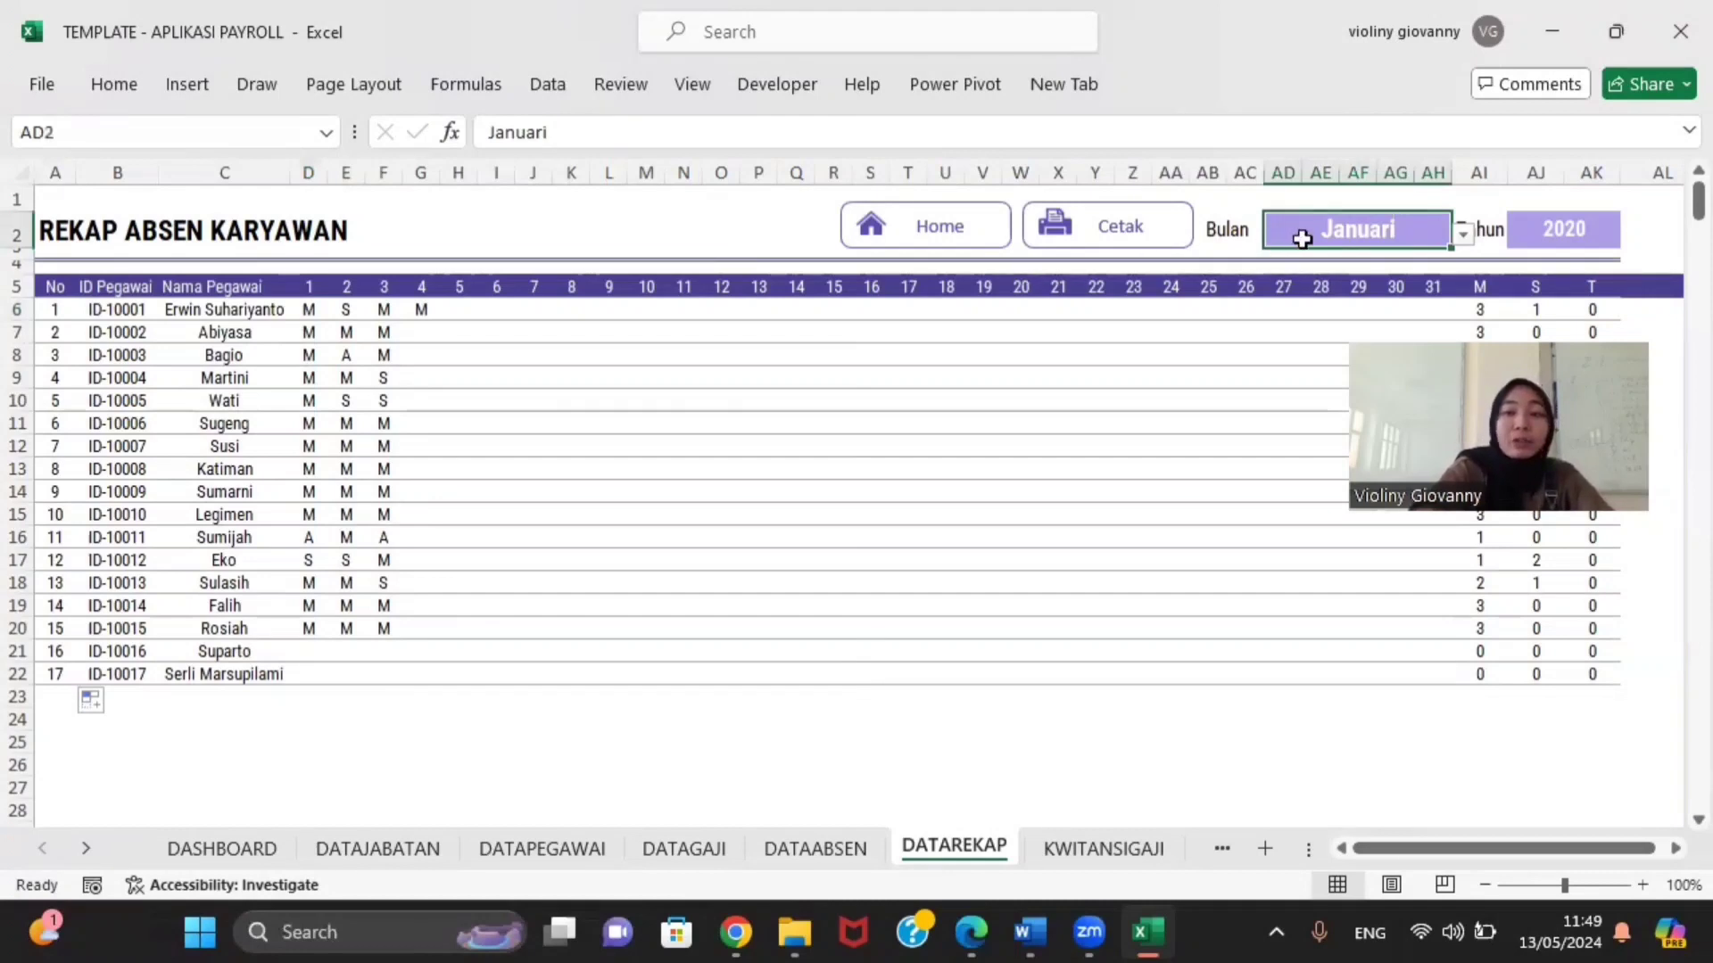
left_click(320, 310)
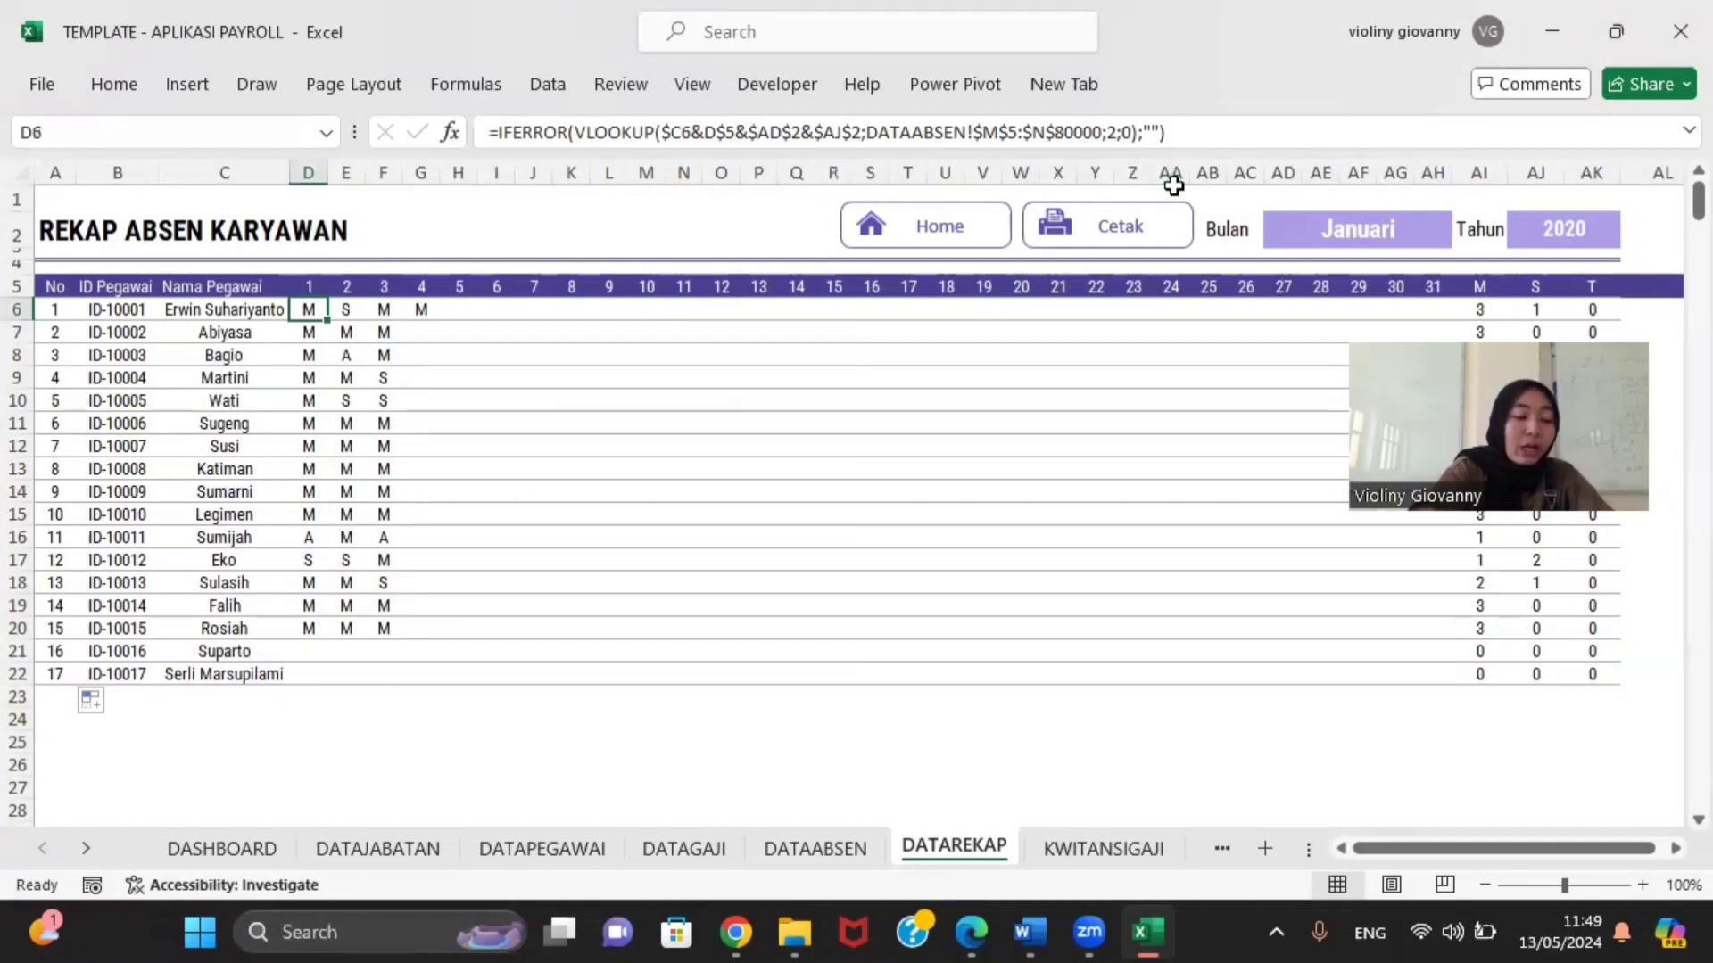
left_click(1528, 229)
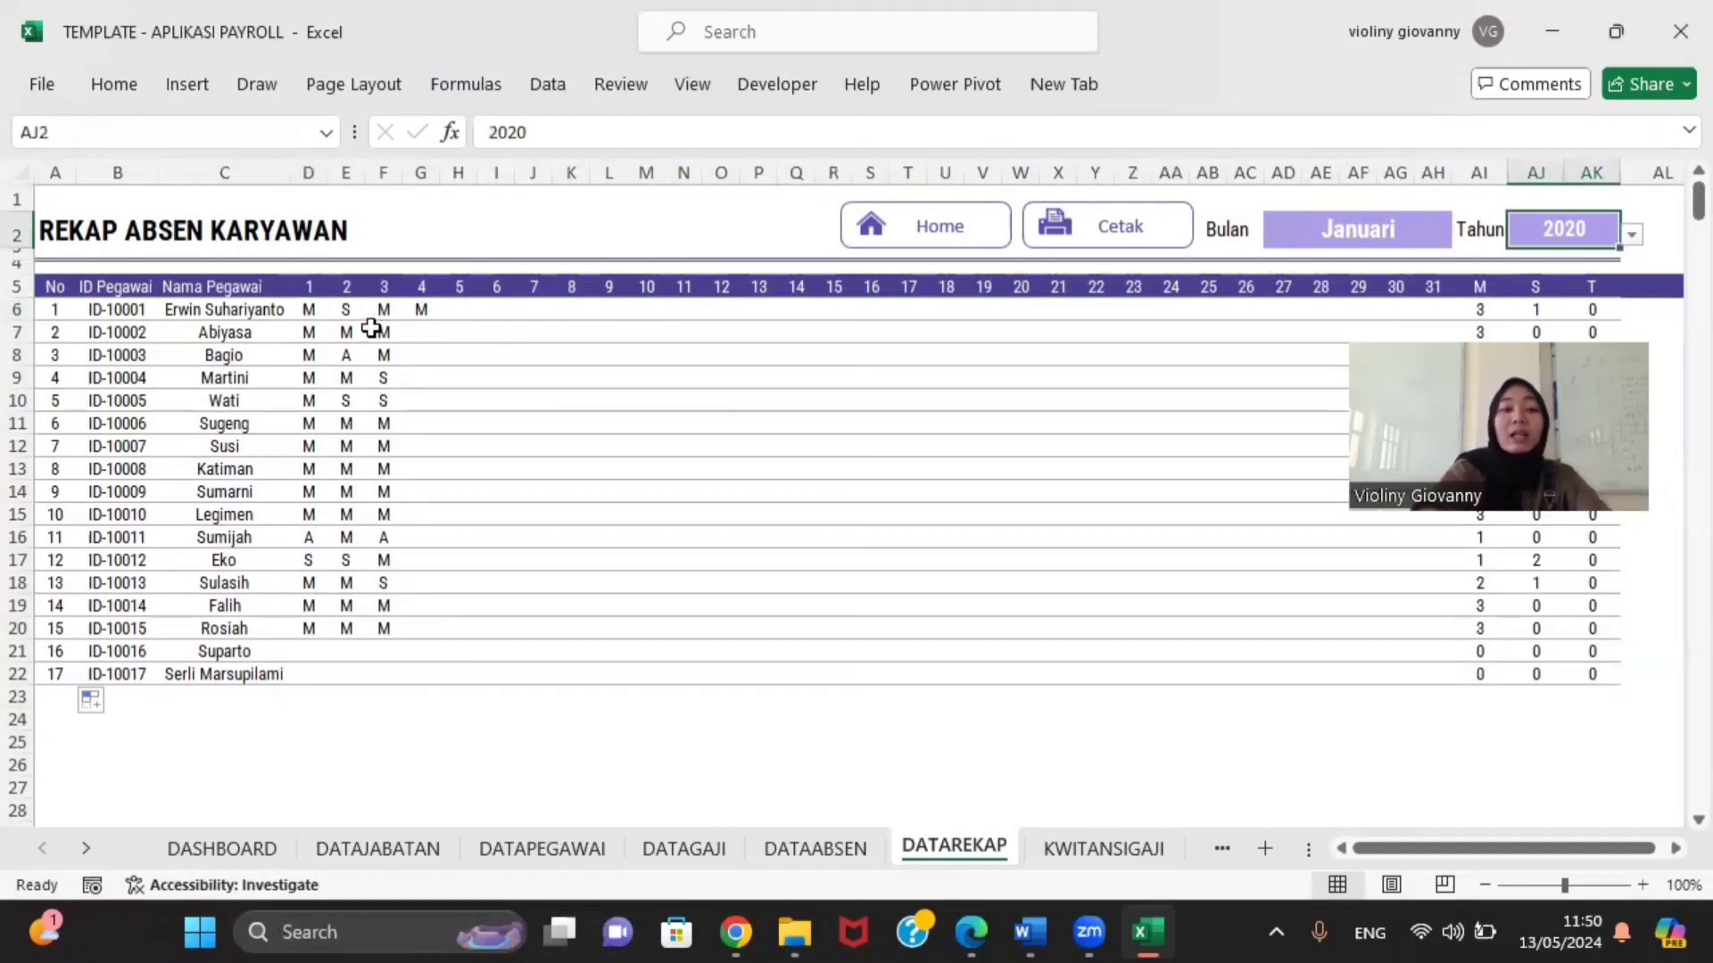
left_click(304, 311)
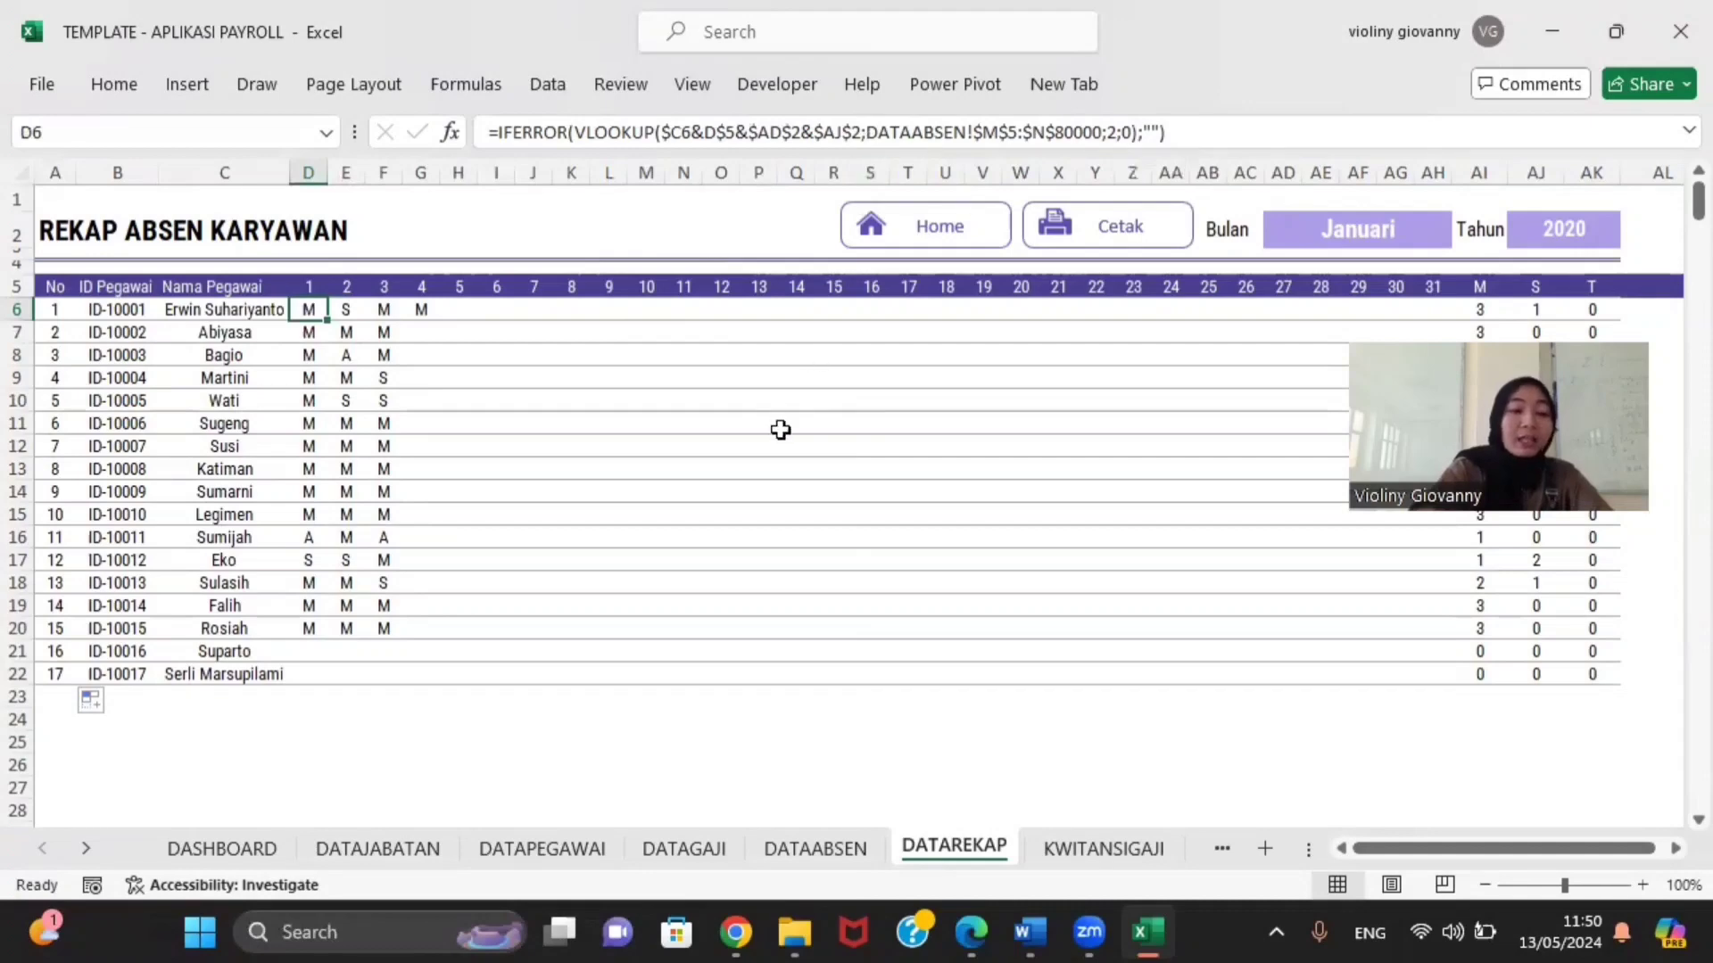
Step: On DATAABSEN, examine the name-day-month-year lookup keys in column M
left_click(751, 850)
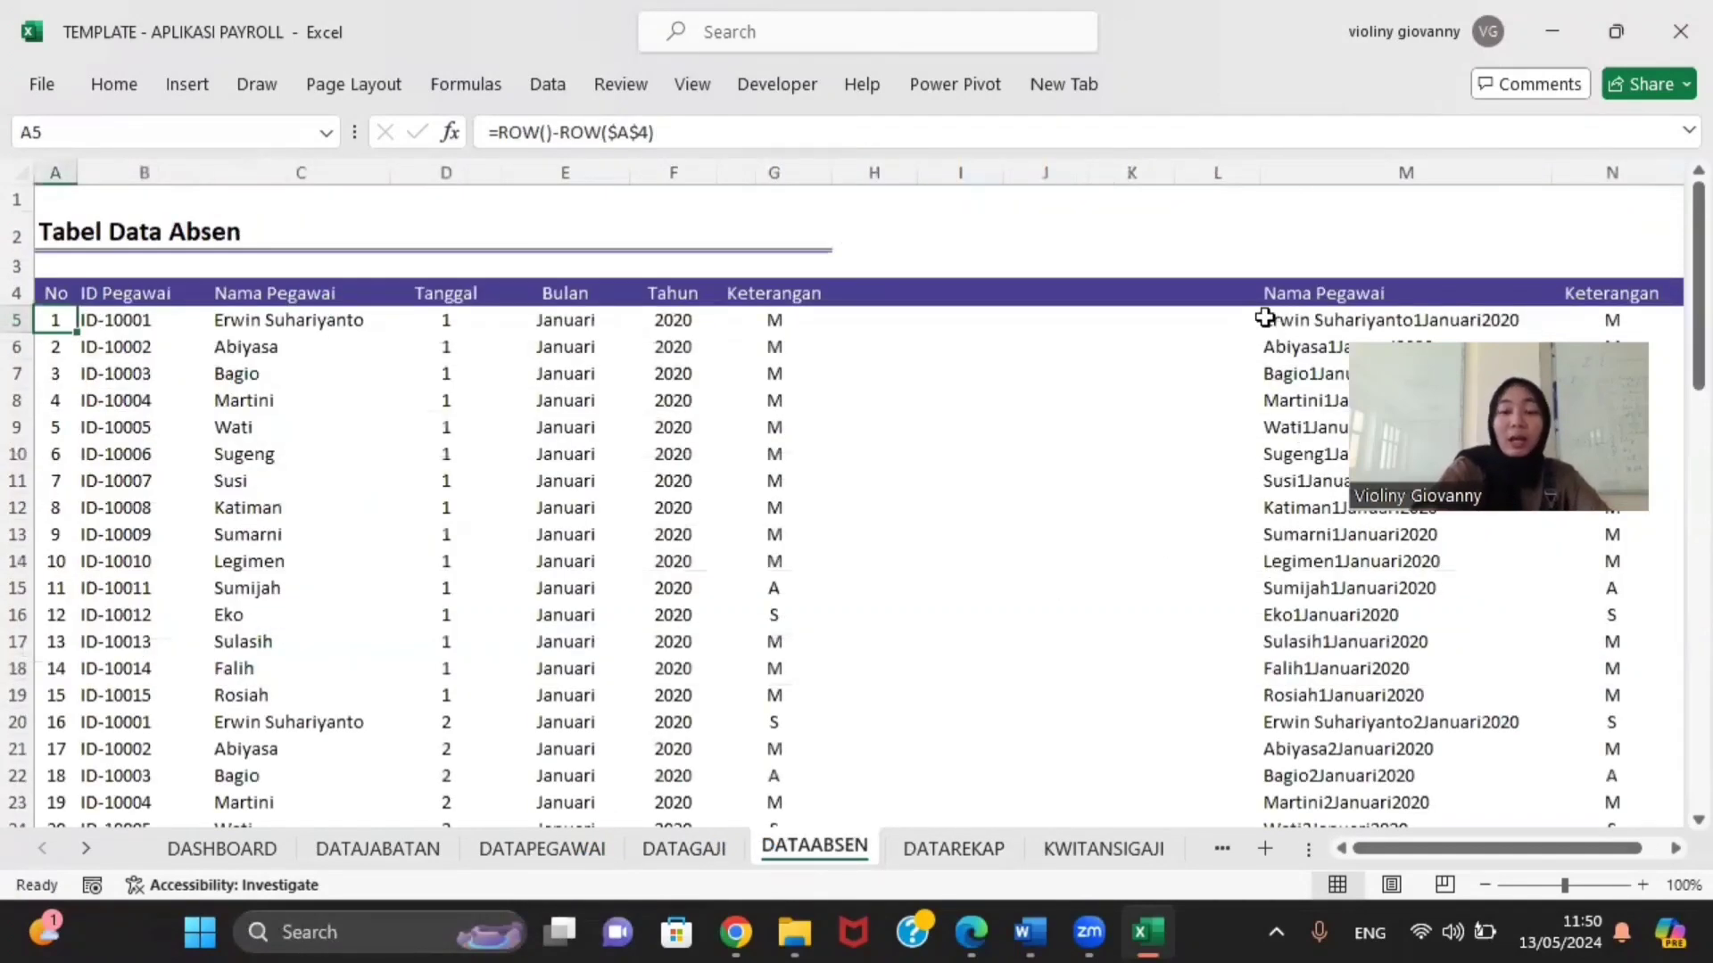
mouse_move(1265, 318)
left_mouse_down()
mouse_move(1288, 840)
mouse_move(1312, 536)
mouse_move(1288, 344)
mouse_move(1262, 287)
left_mouse_up()
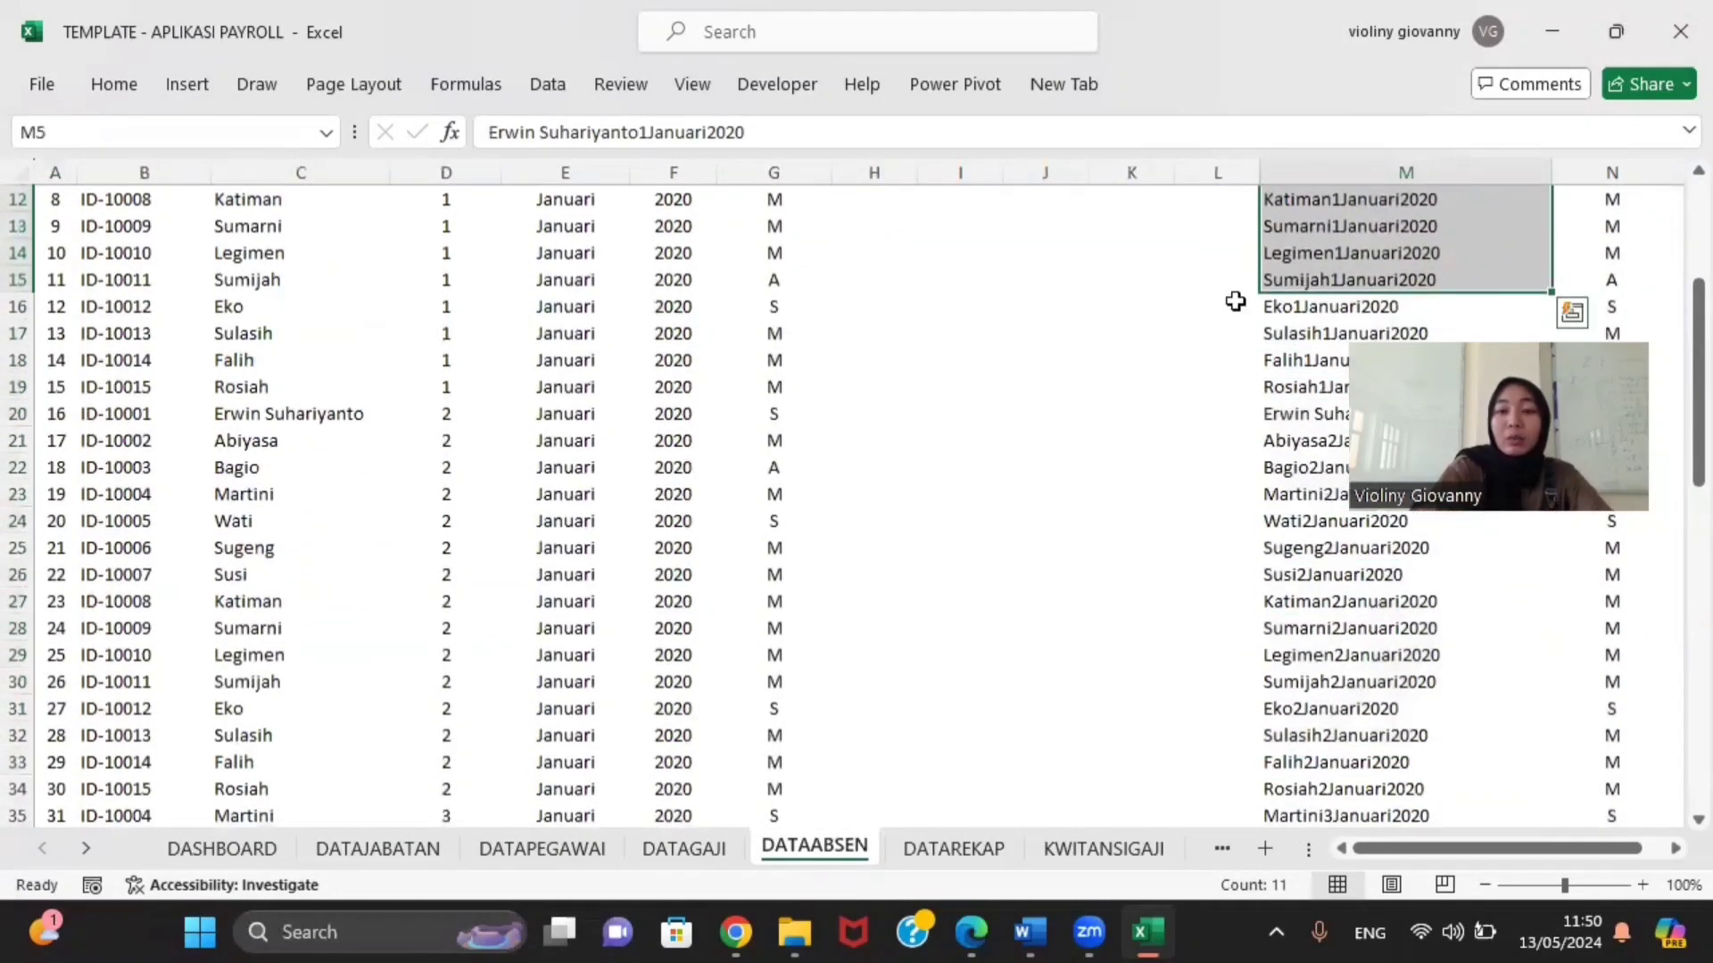
left_click(1021, 368)
scroll(1265, 290, "up", 4)
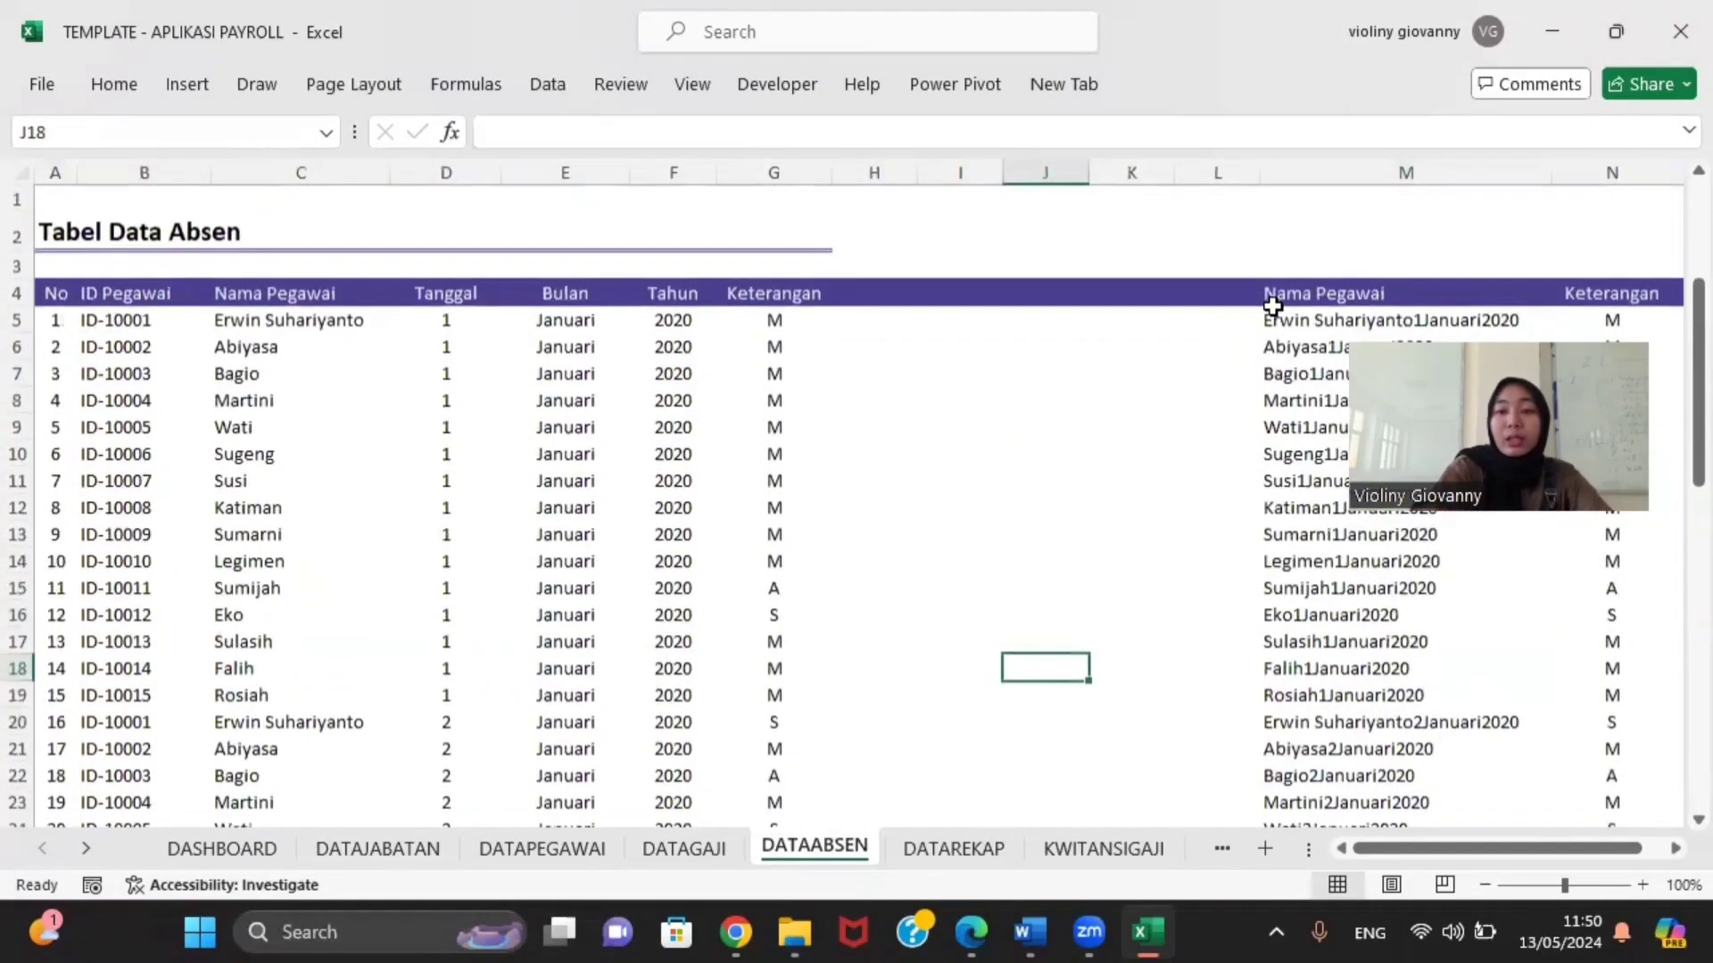
left_click_drag(1264, 319, 1314, 382)
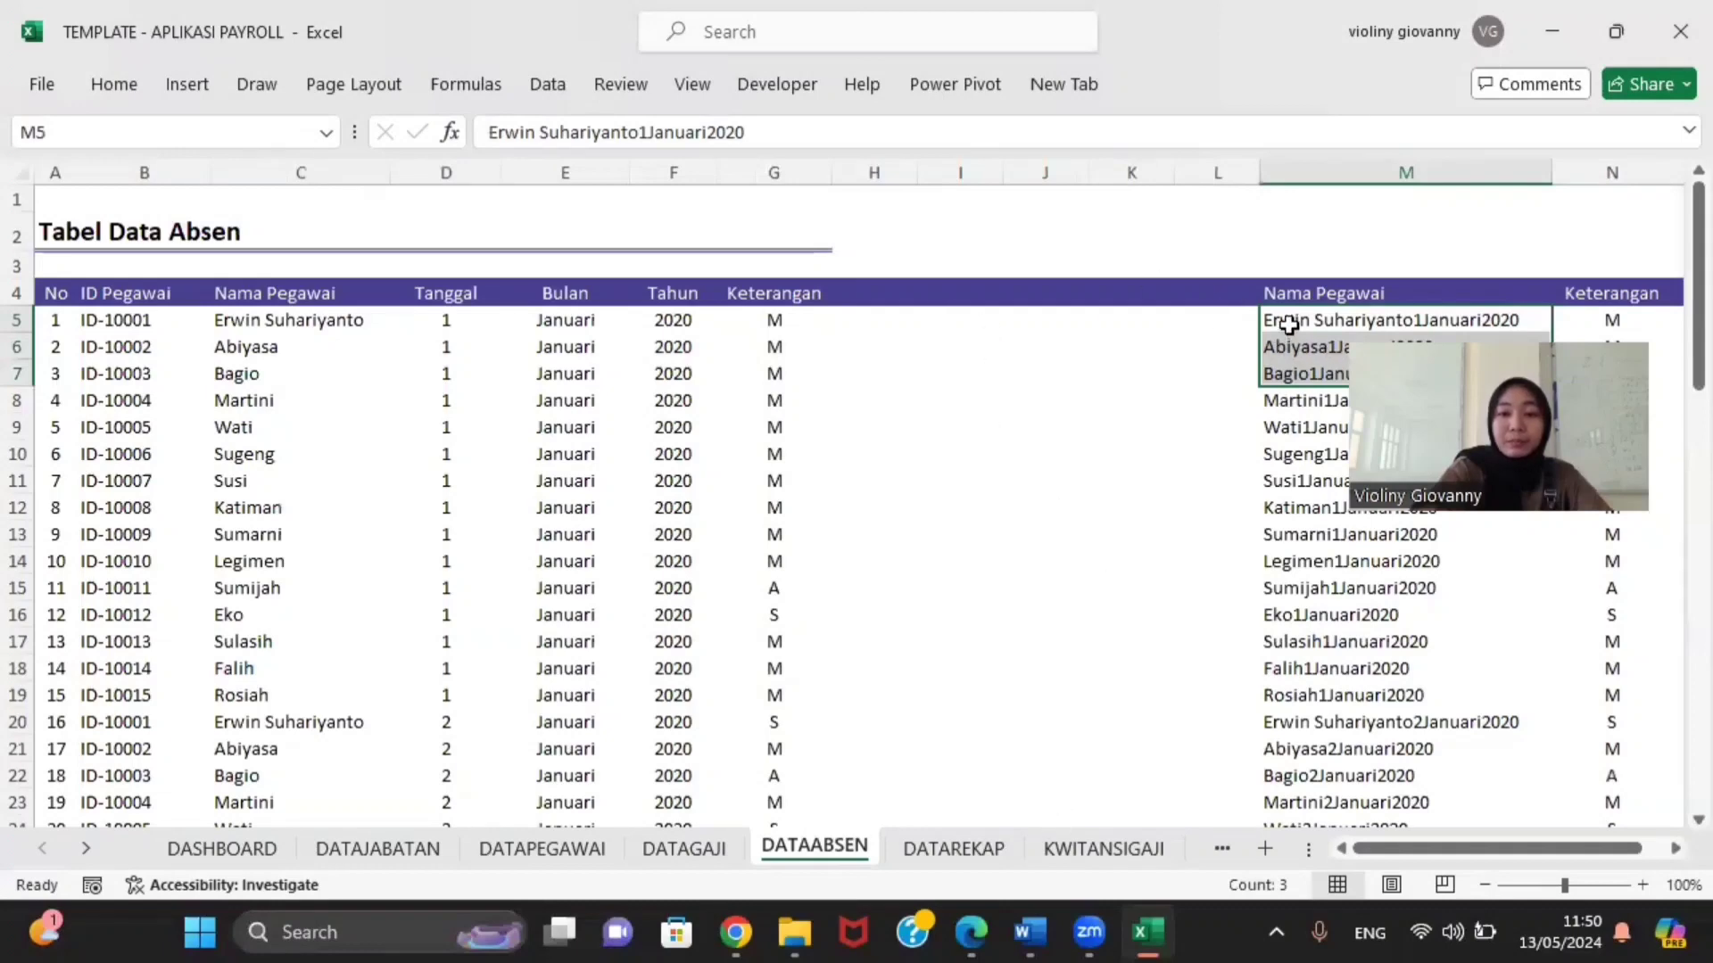
left_click(1288, 323)
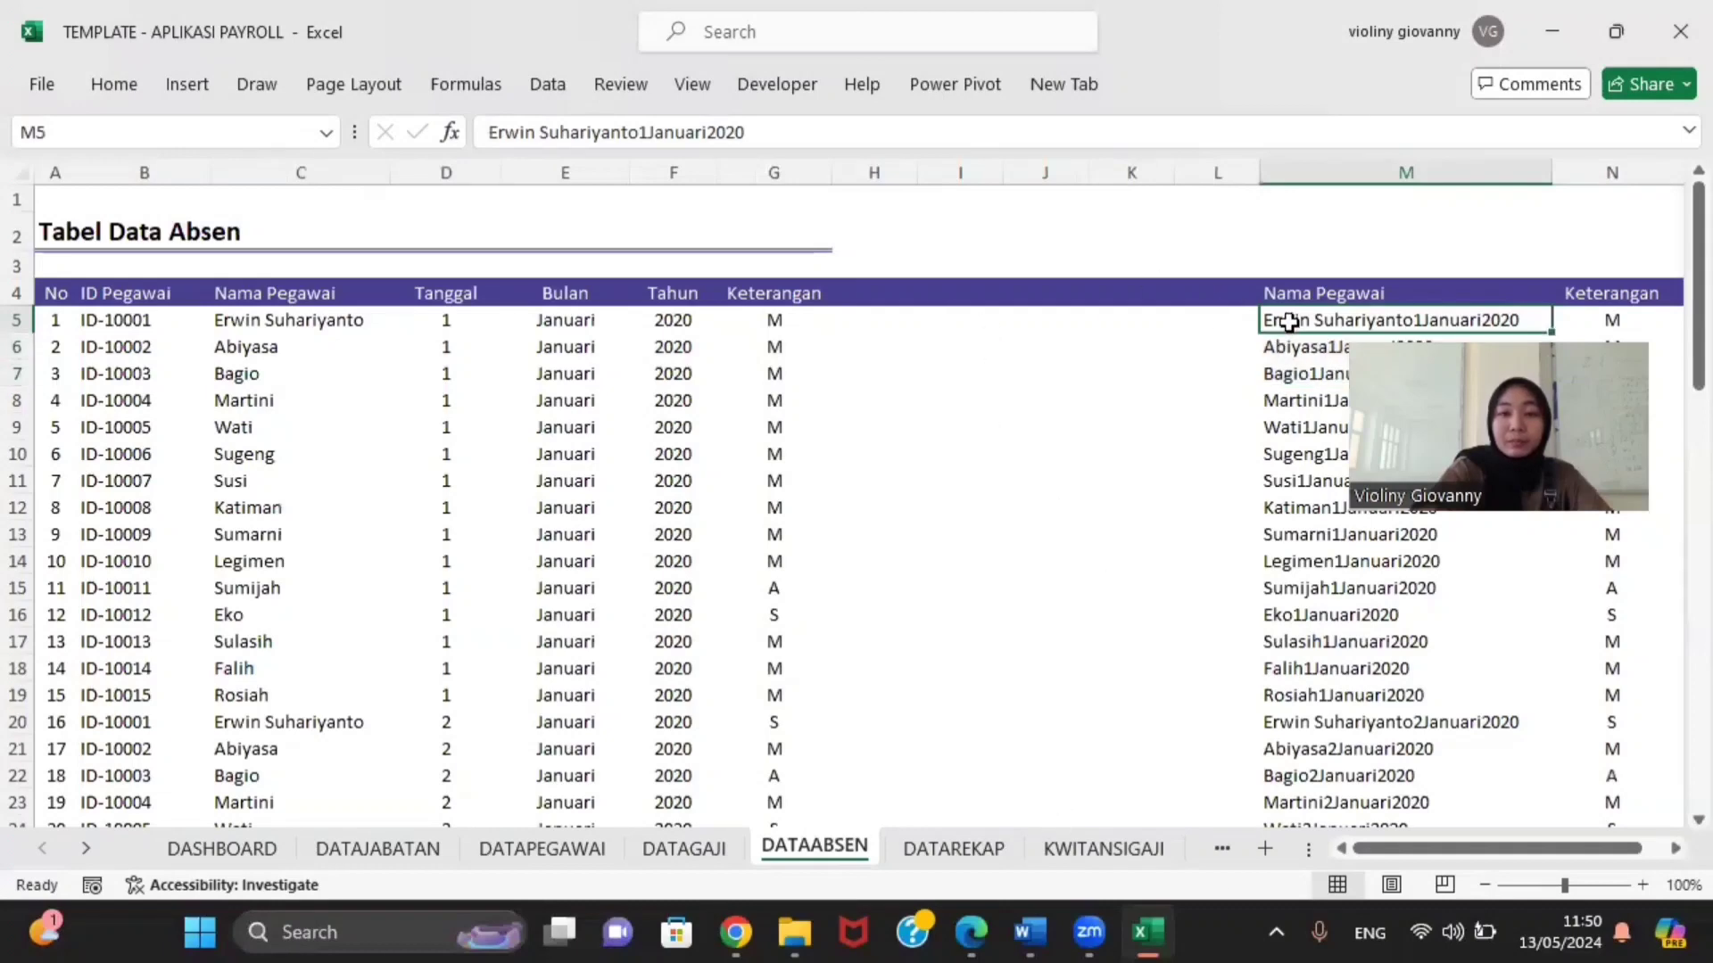
Step: Back on DATAREKAP, fill D6's VLOOKUP attendance formula through D6:G21
left_click(968, 850)
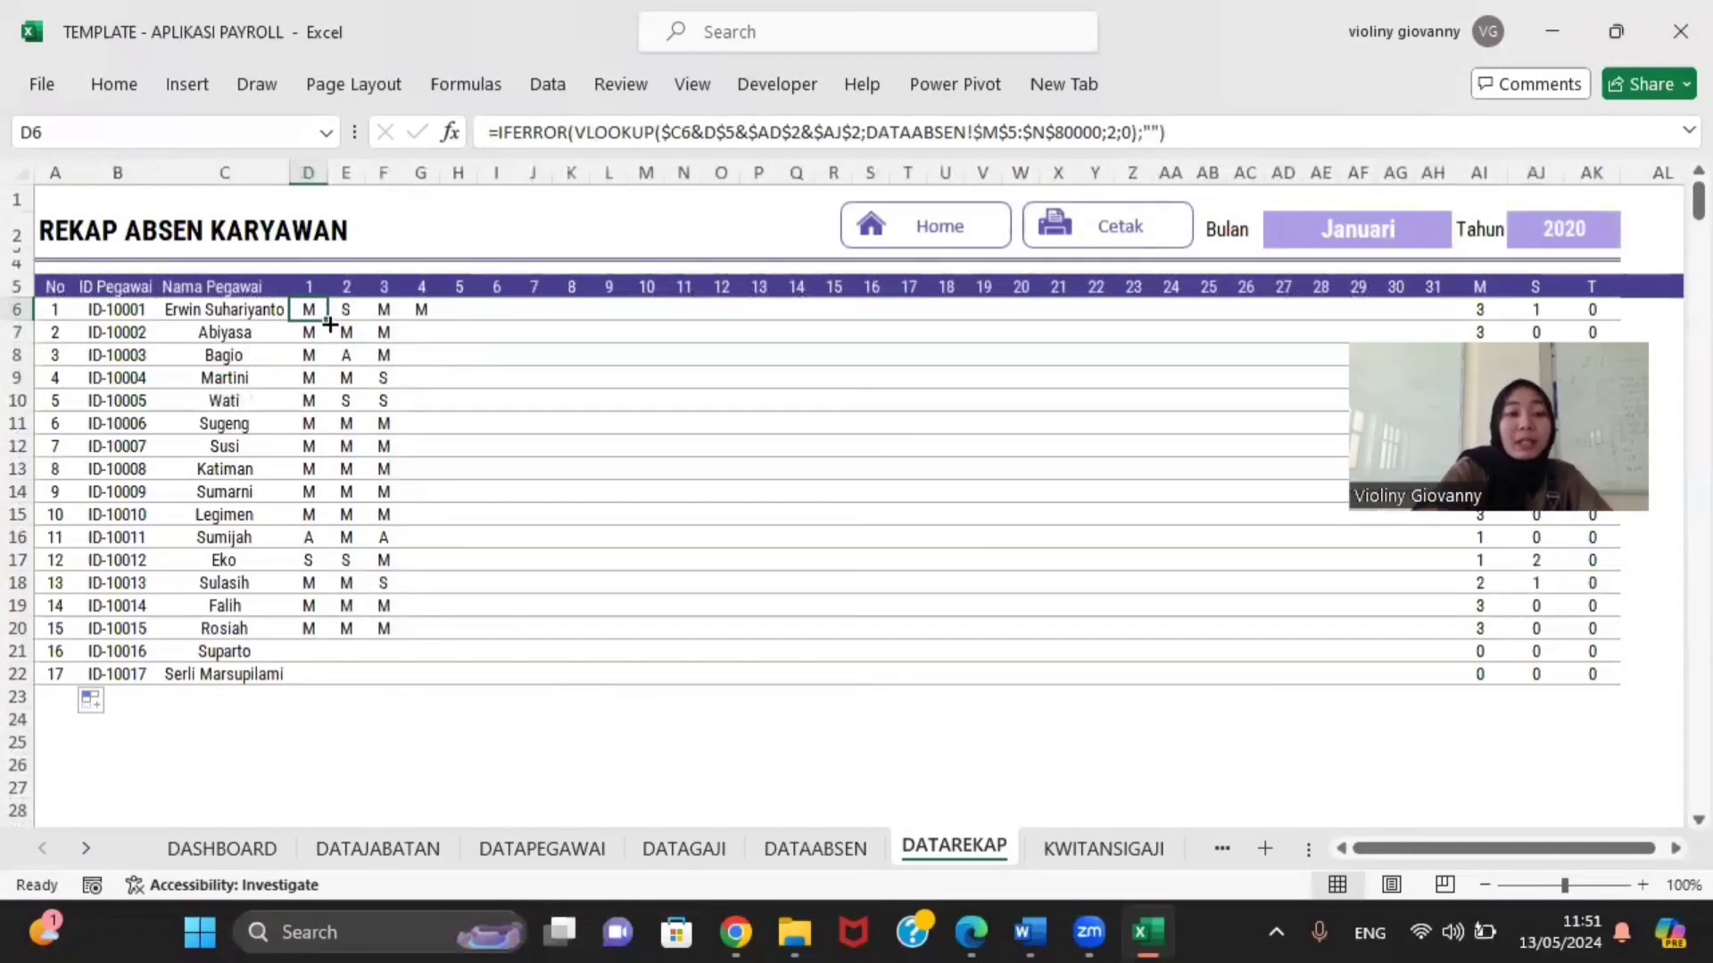
left_click_drag(330, 325, 433, 651)
left_click(386, 808)
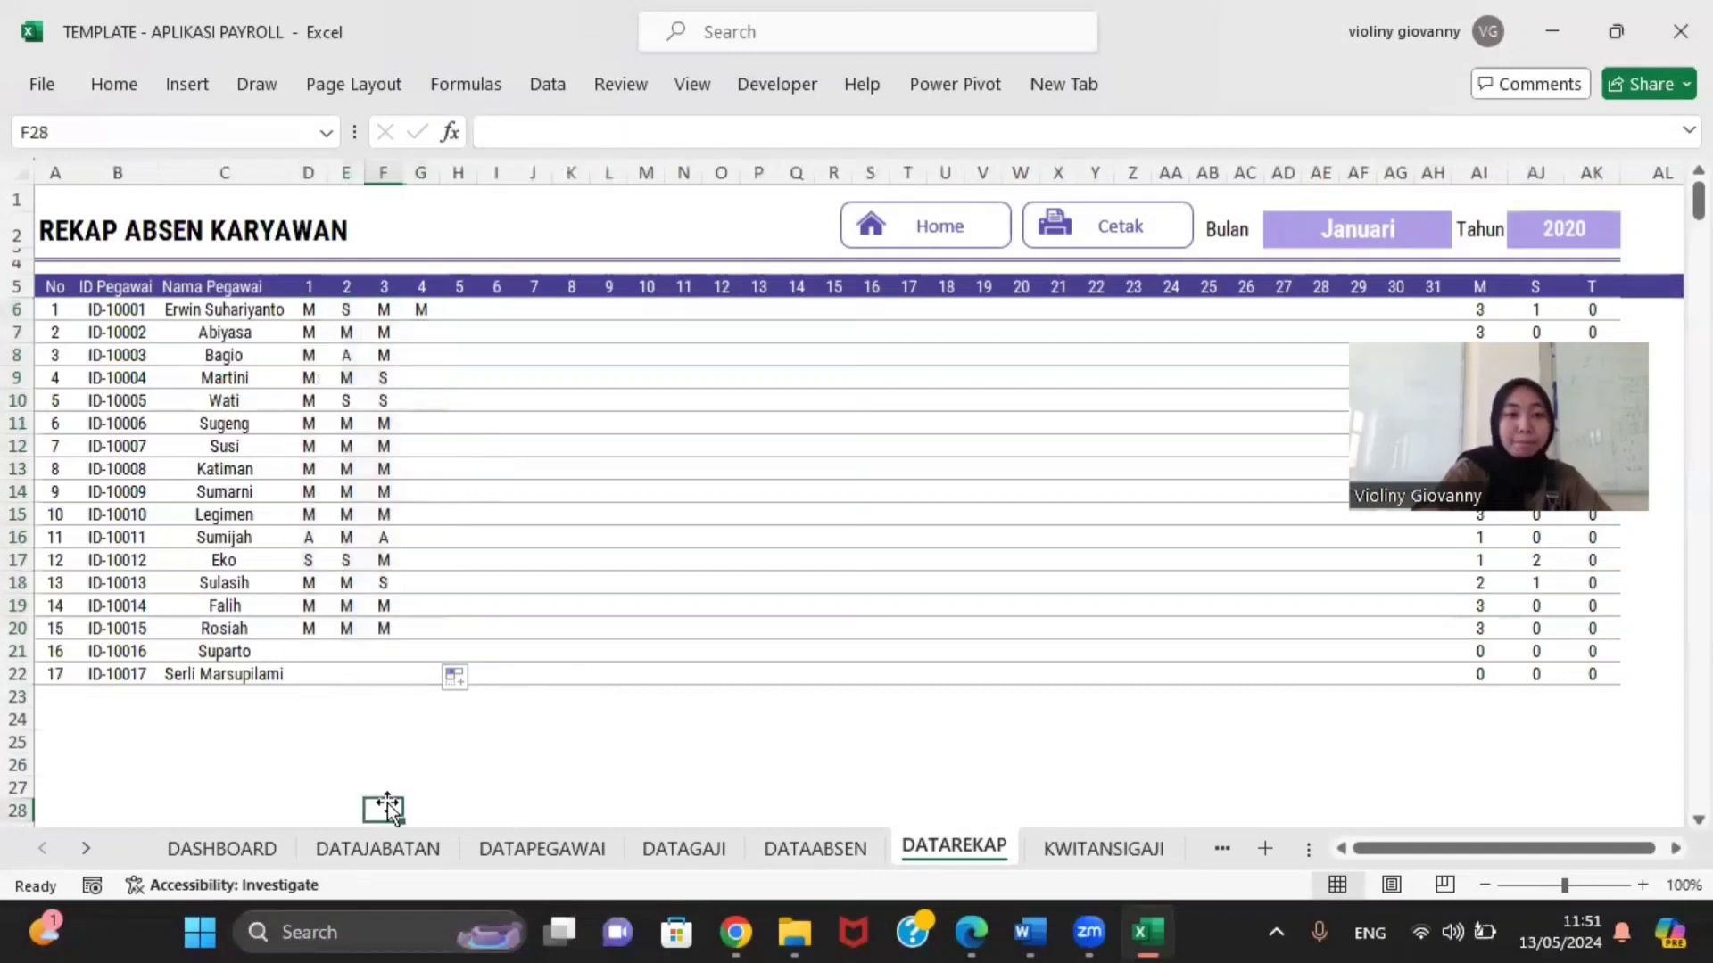
scroll(868, 757, "right", 4)
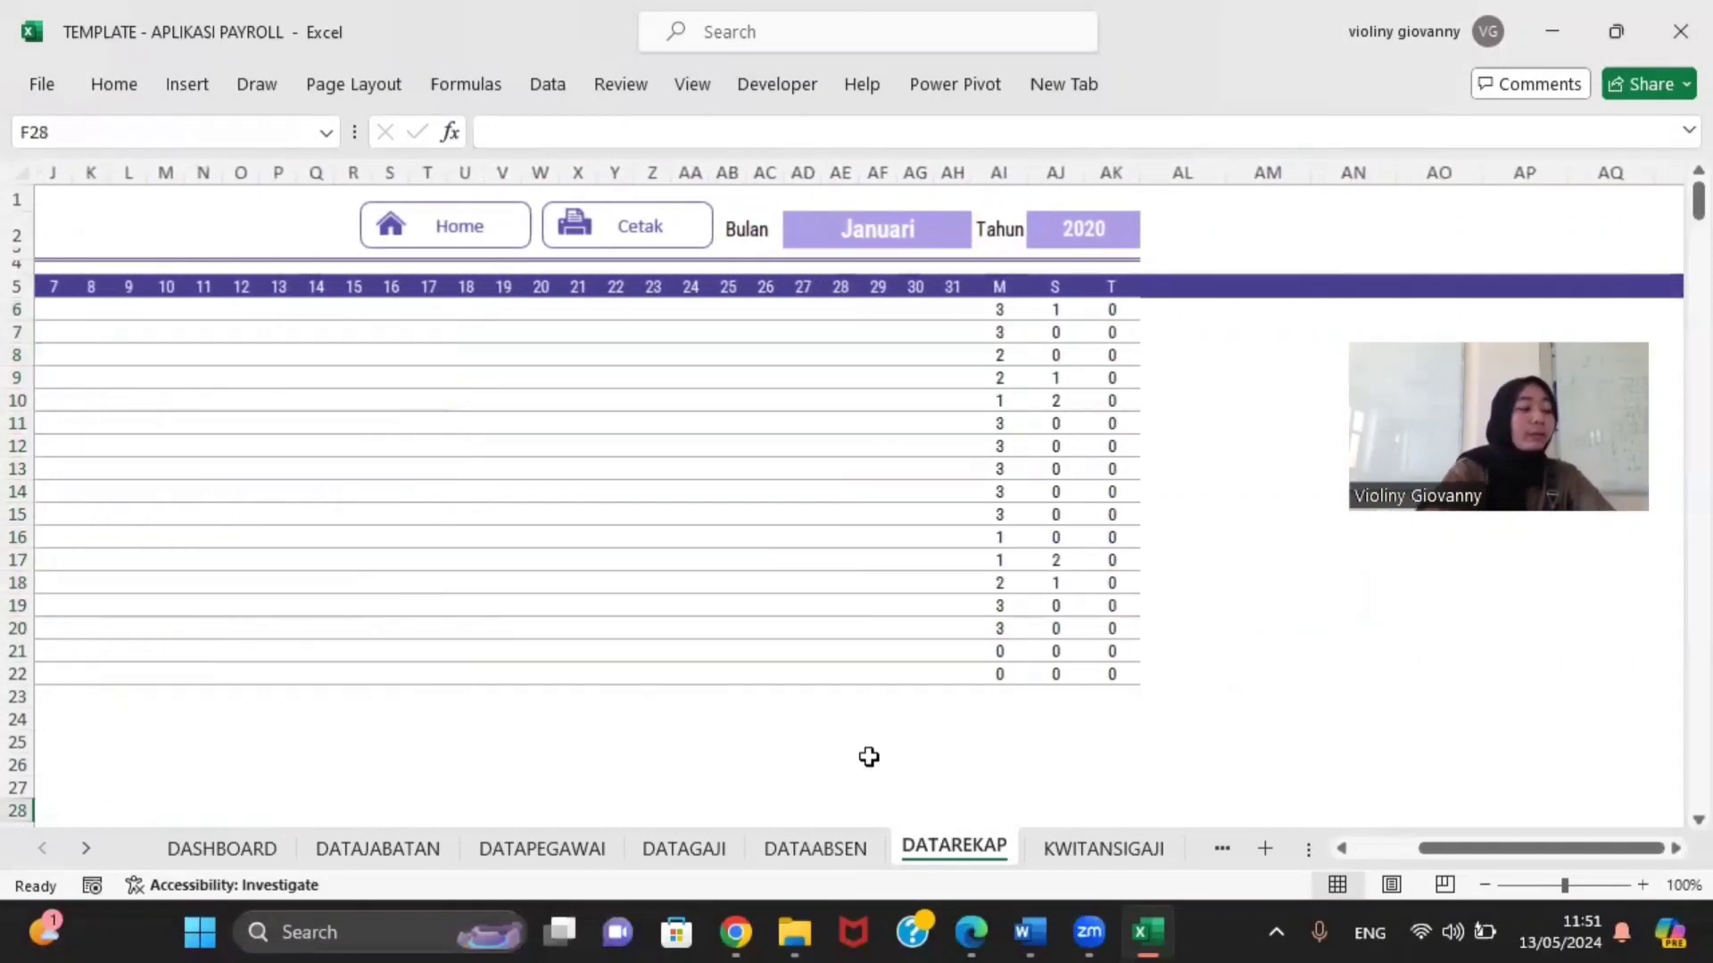
scroll(956, 656, "up", 2)
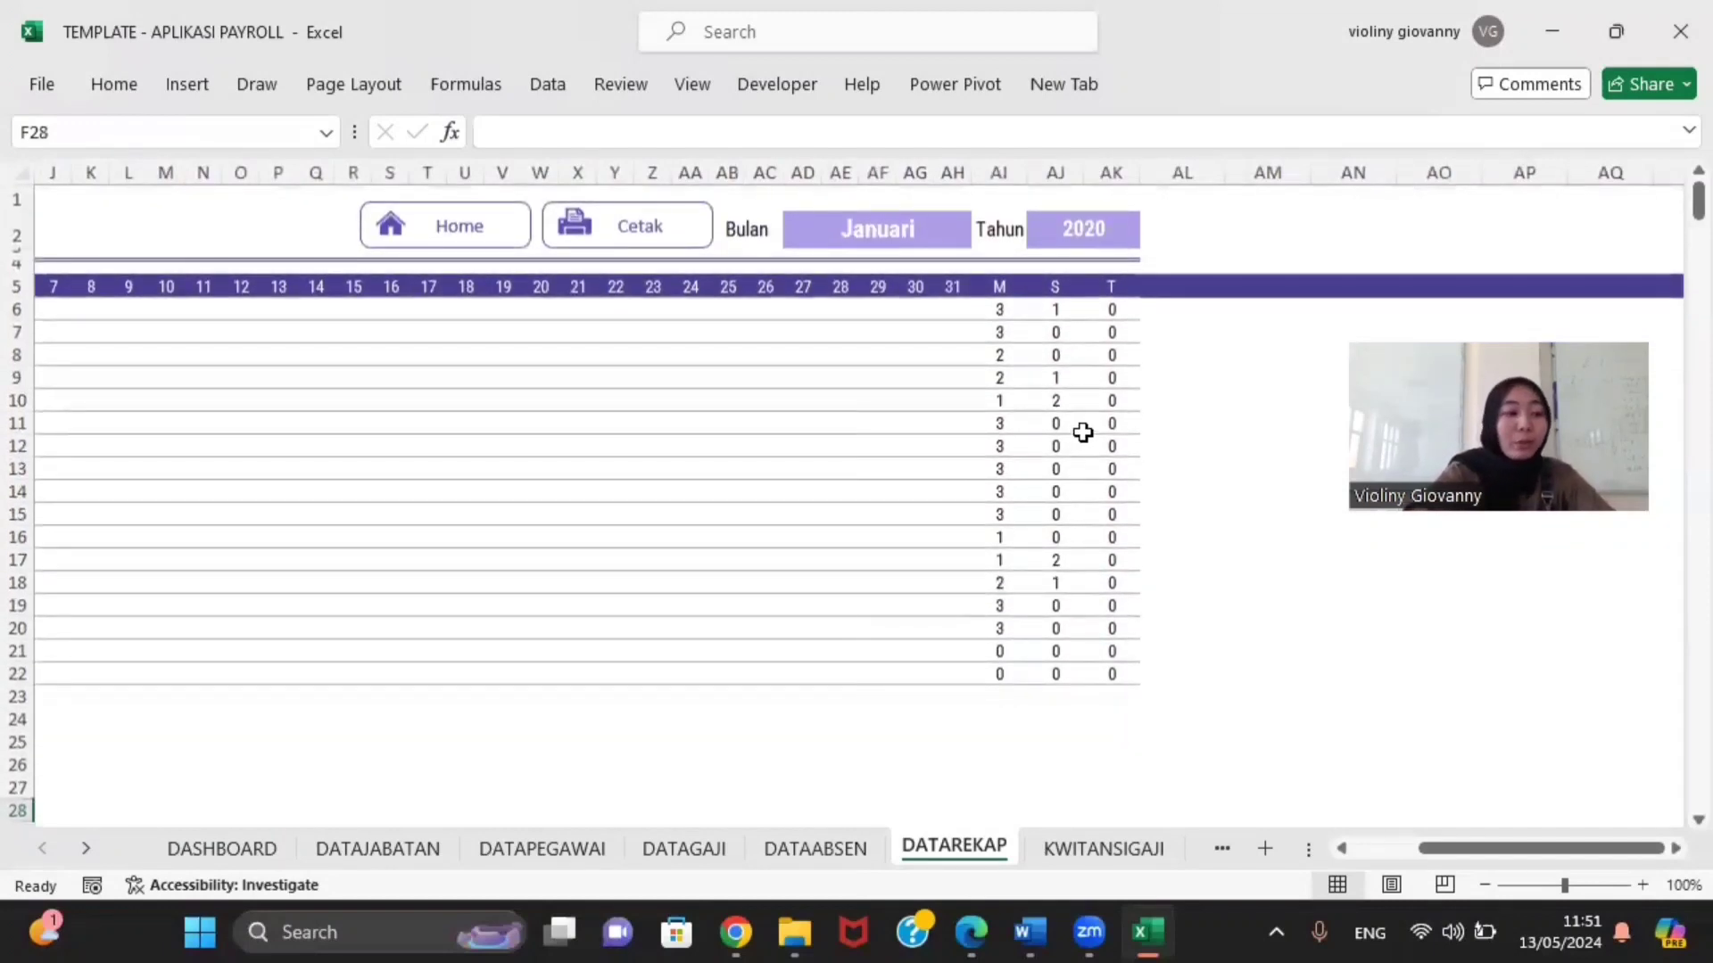
left_click(999, 288)
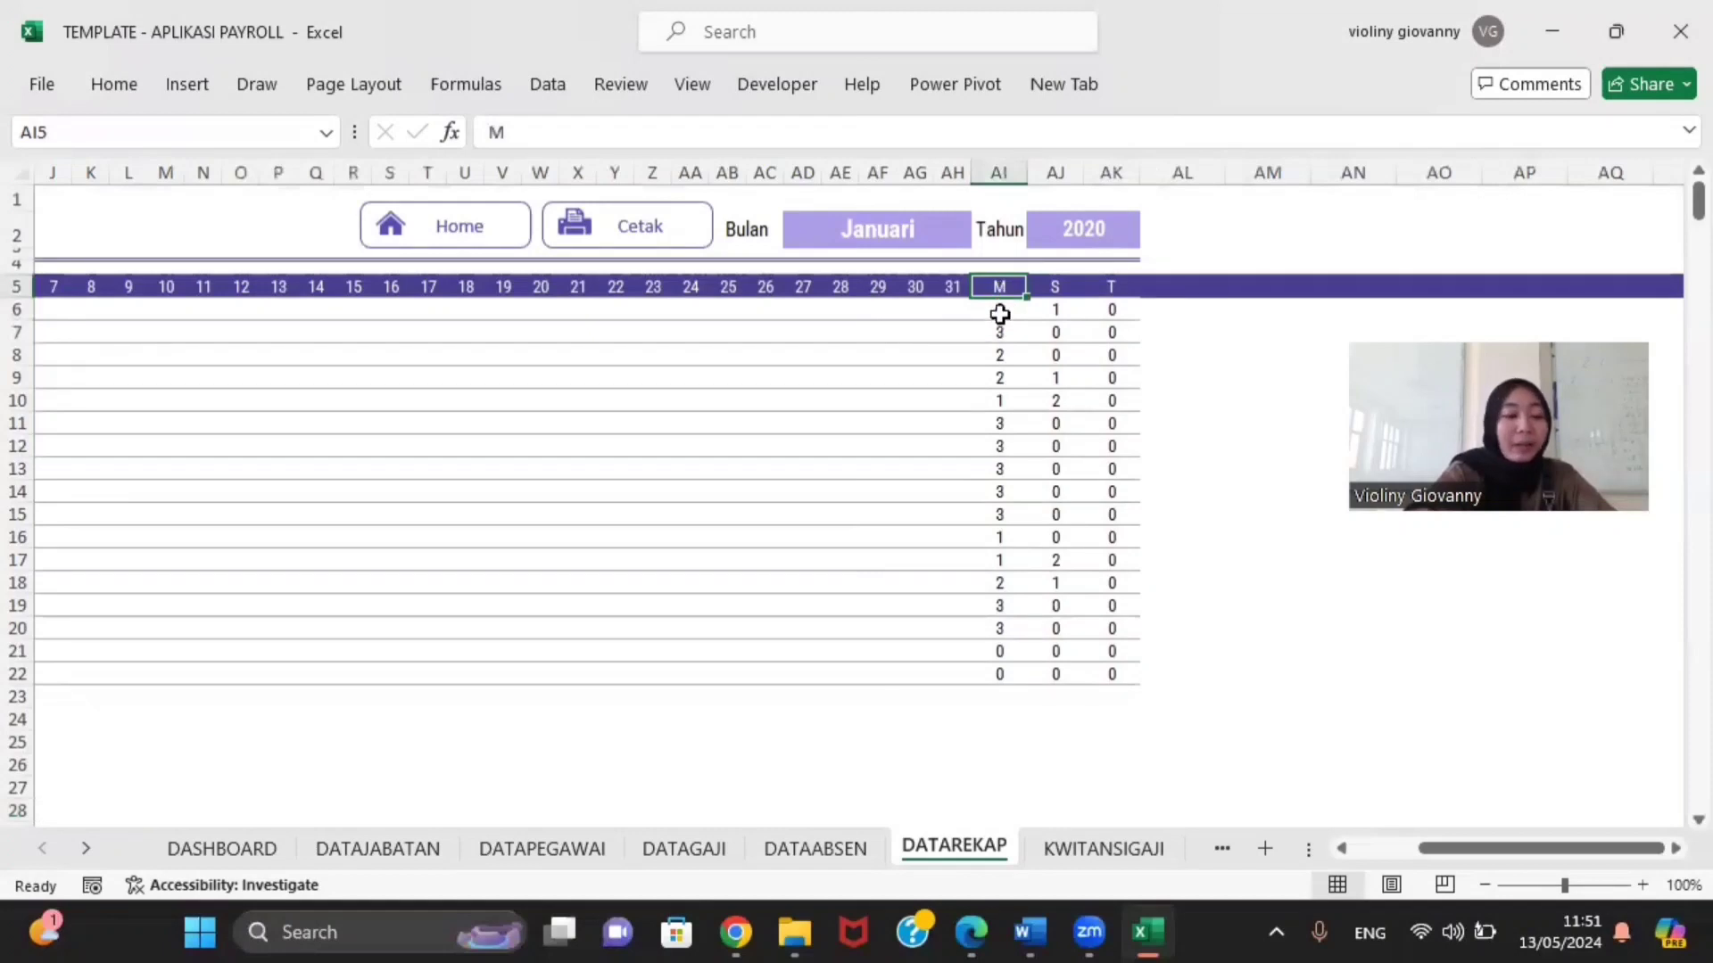
left_click(999, 310)
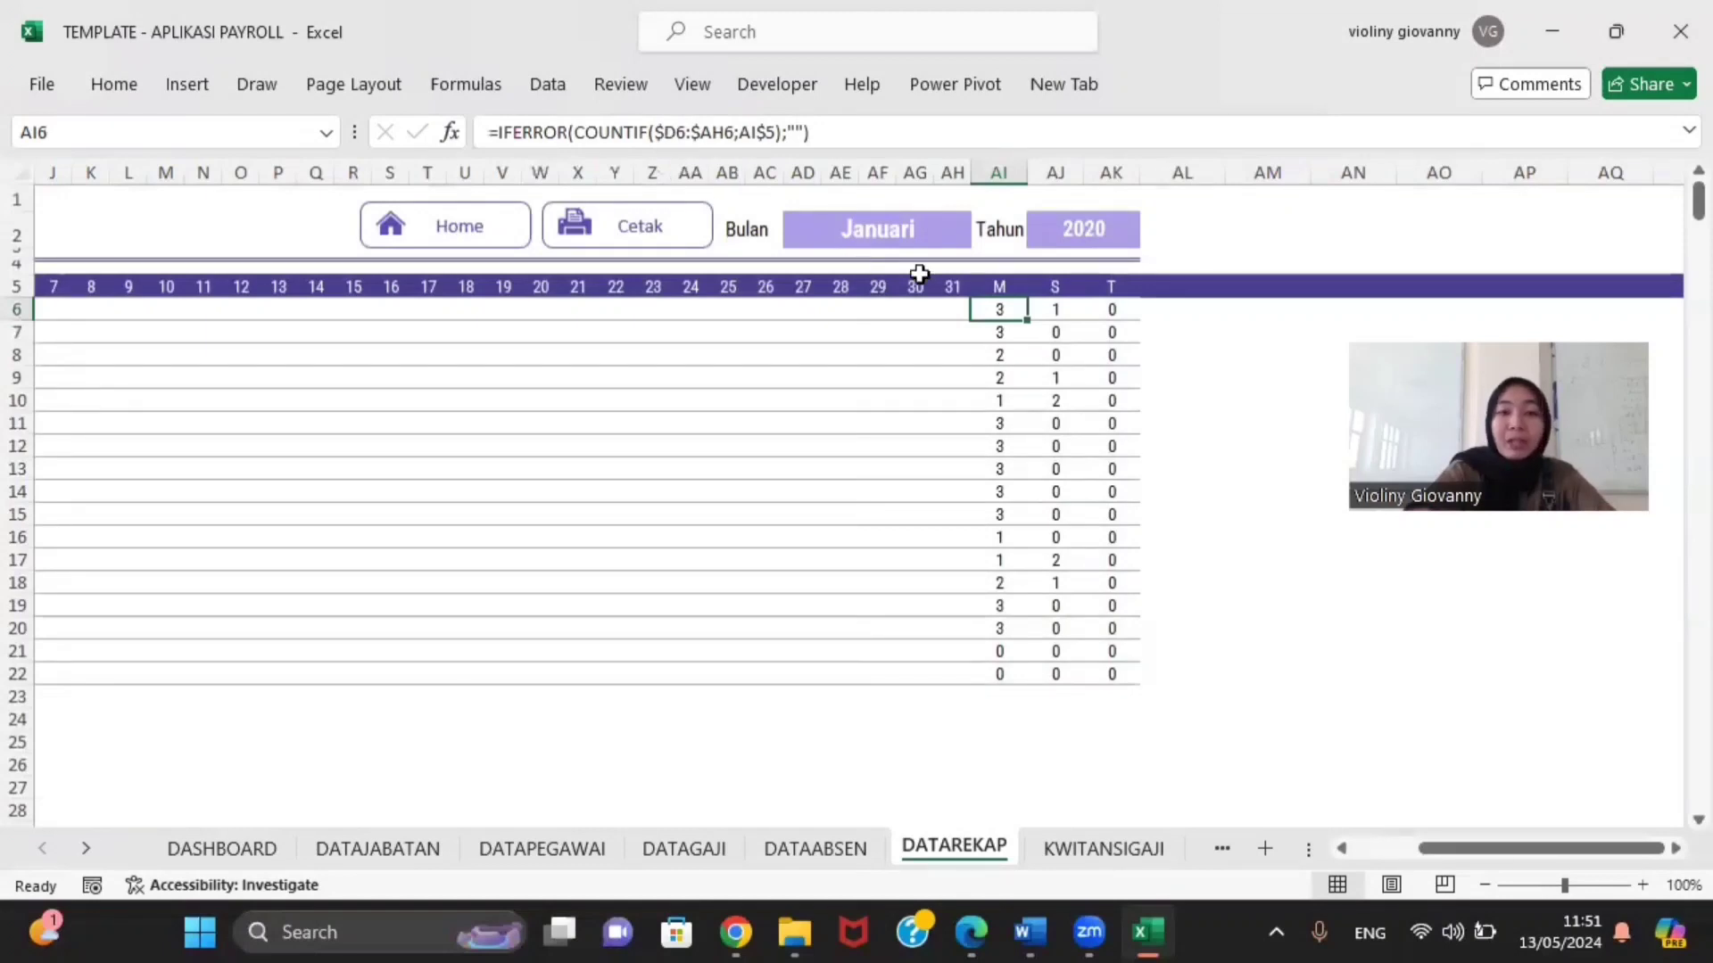
left_click(1007, 282)
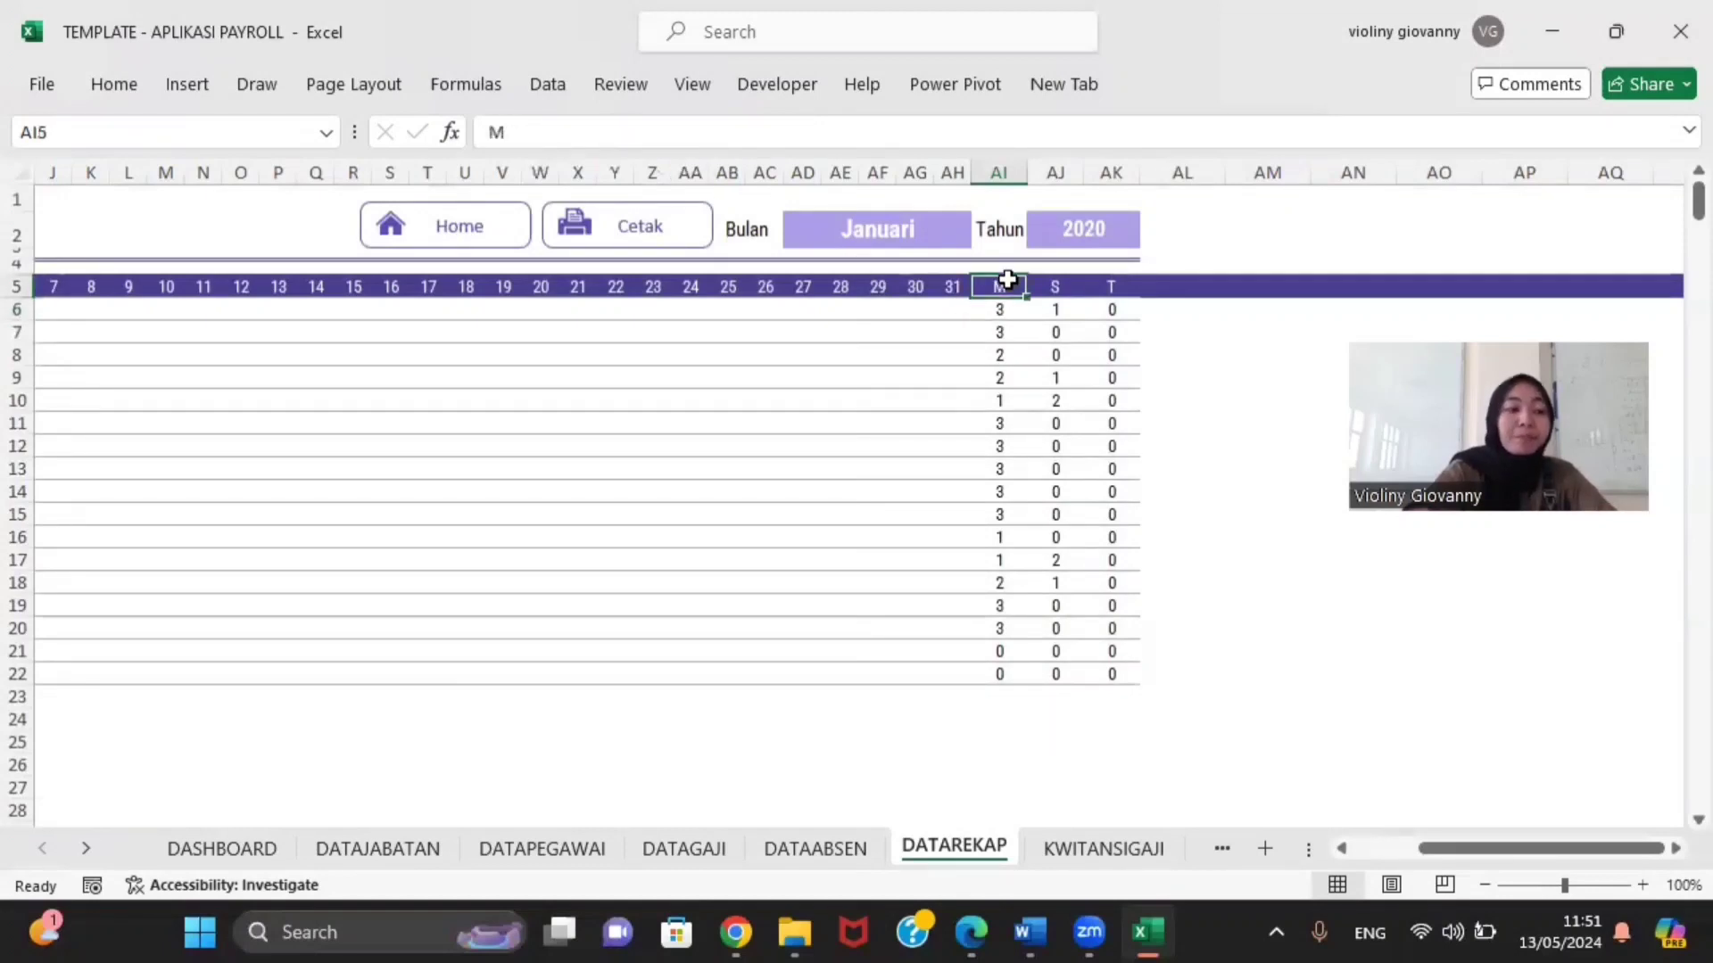
left_click(1000, 326)
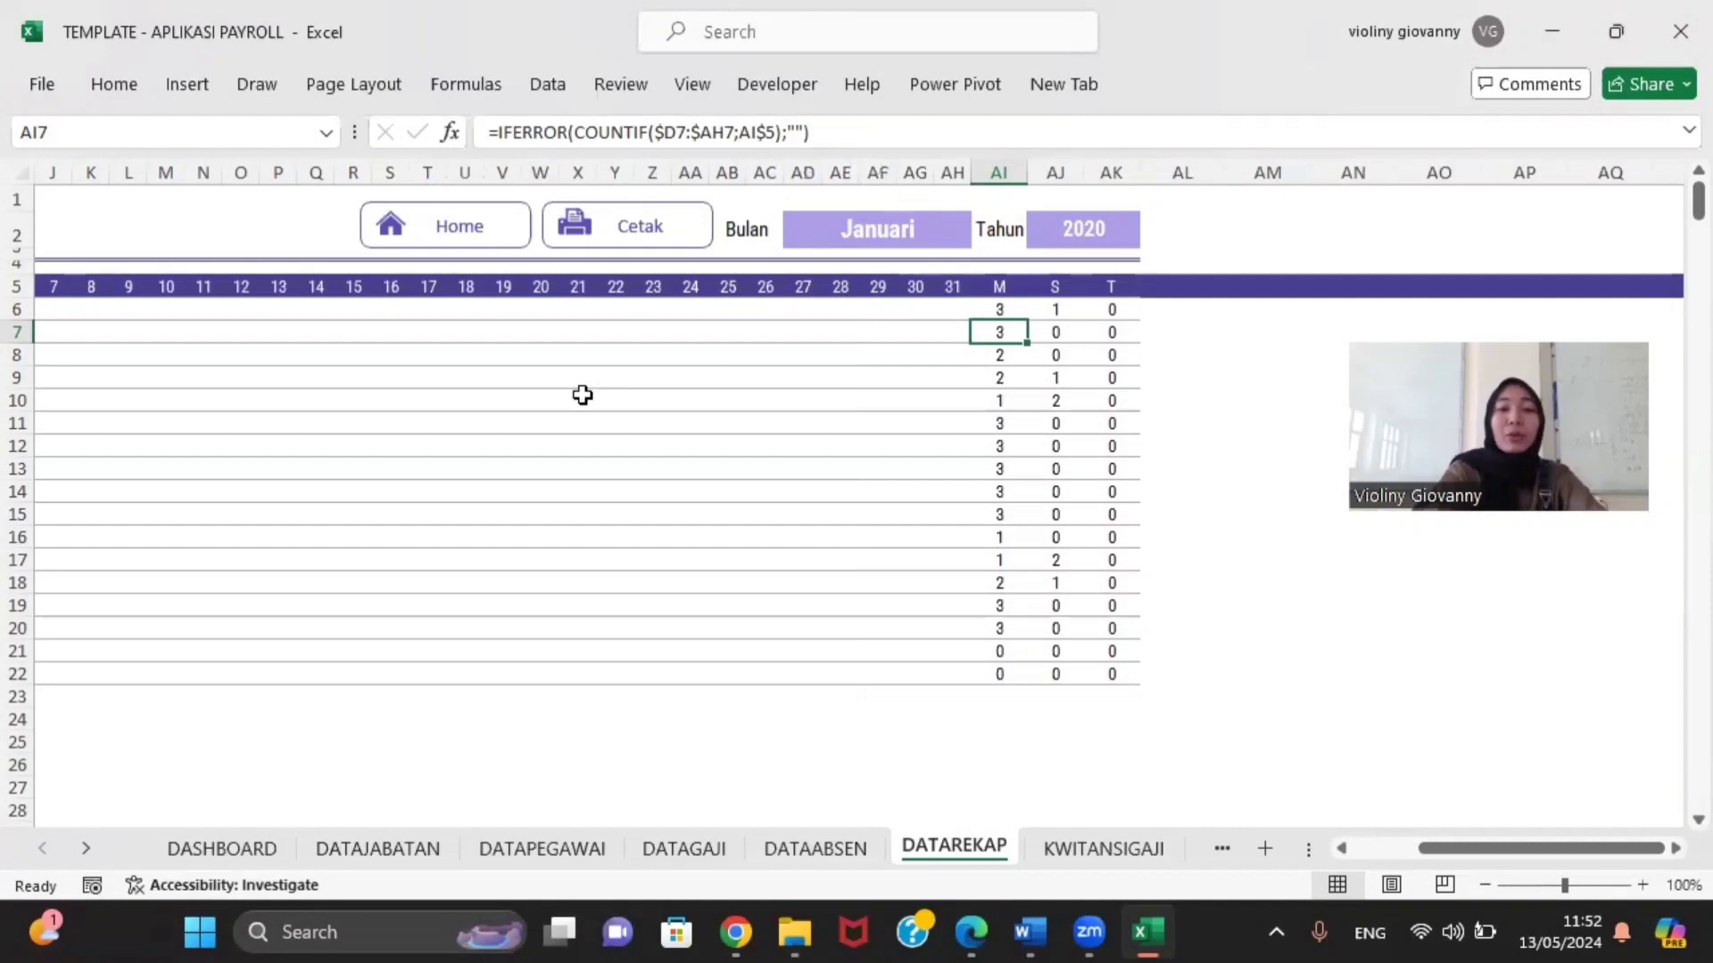
scroll(581, 393, "left", 5)
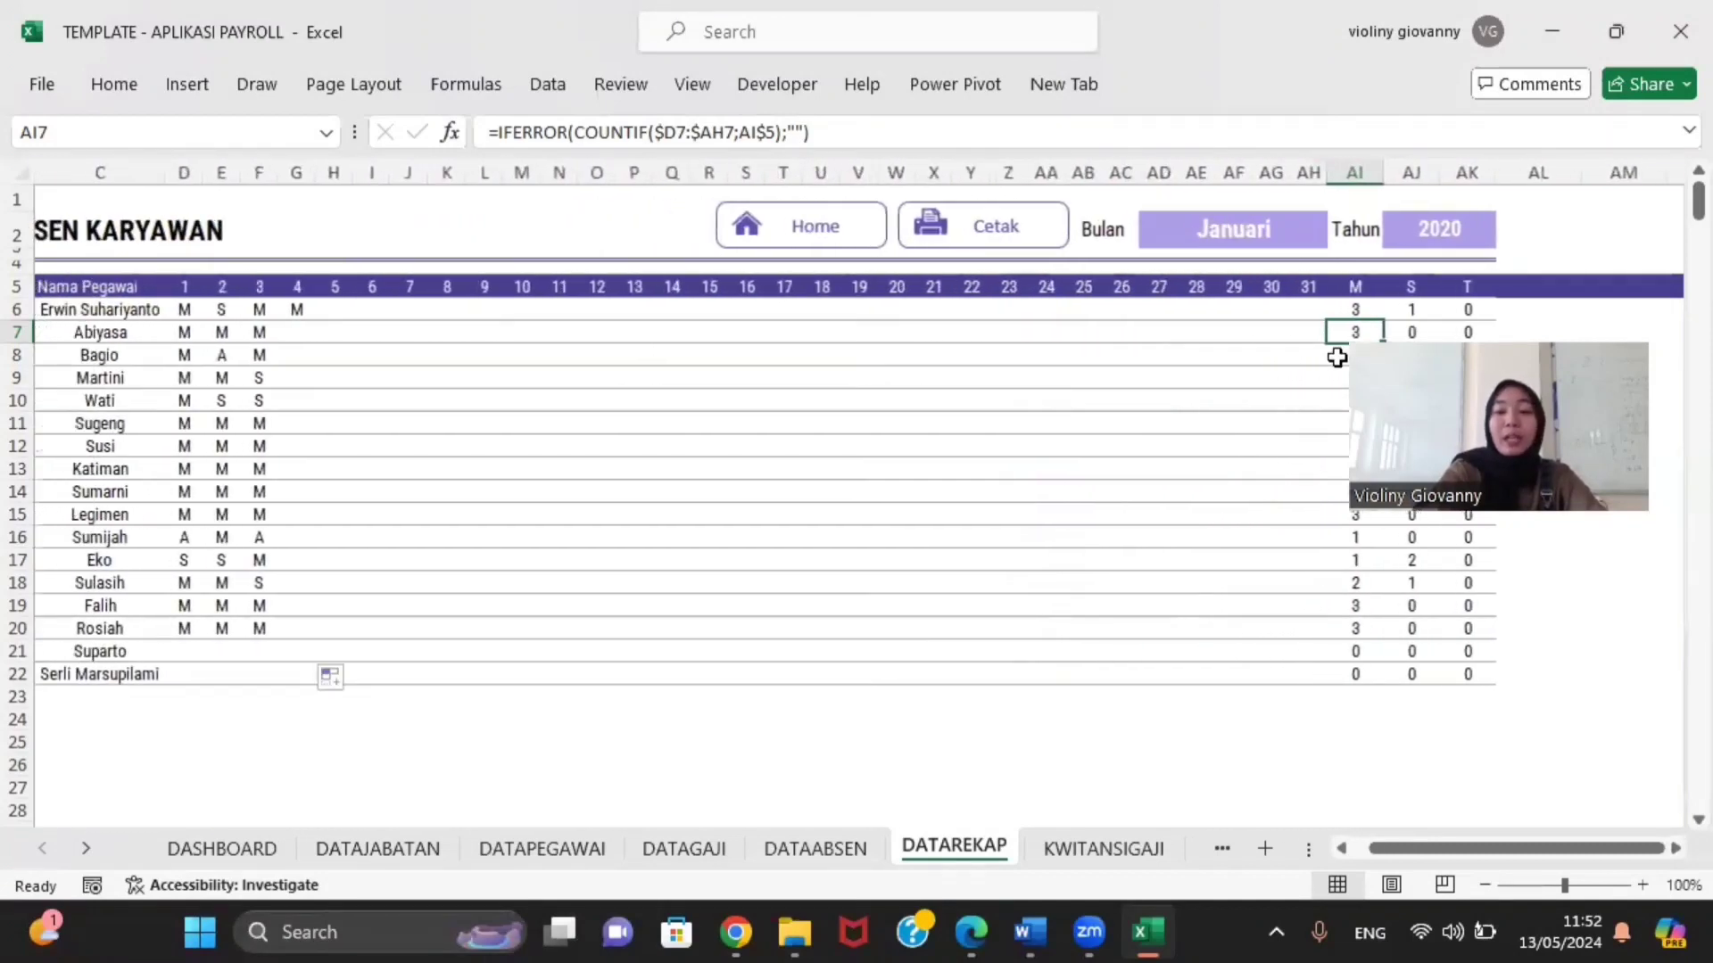
Step: Copy the AI6 attendance count formulas down to row 22
left_click(1365, 310)
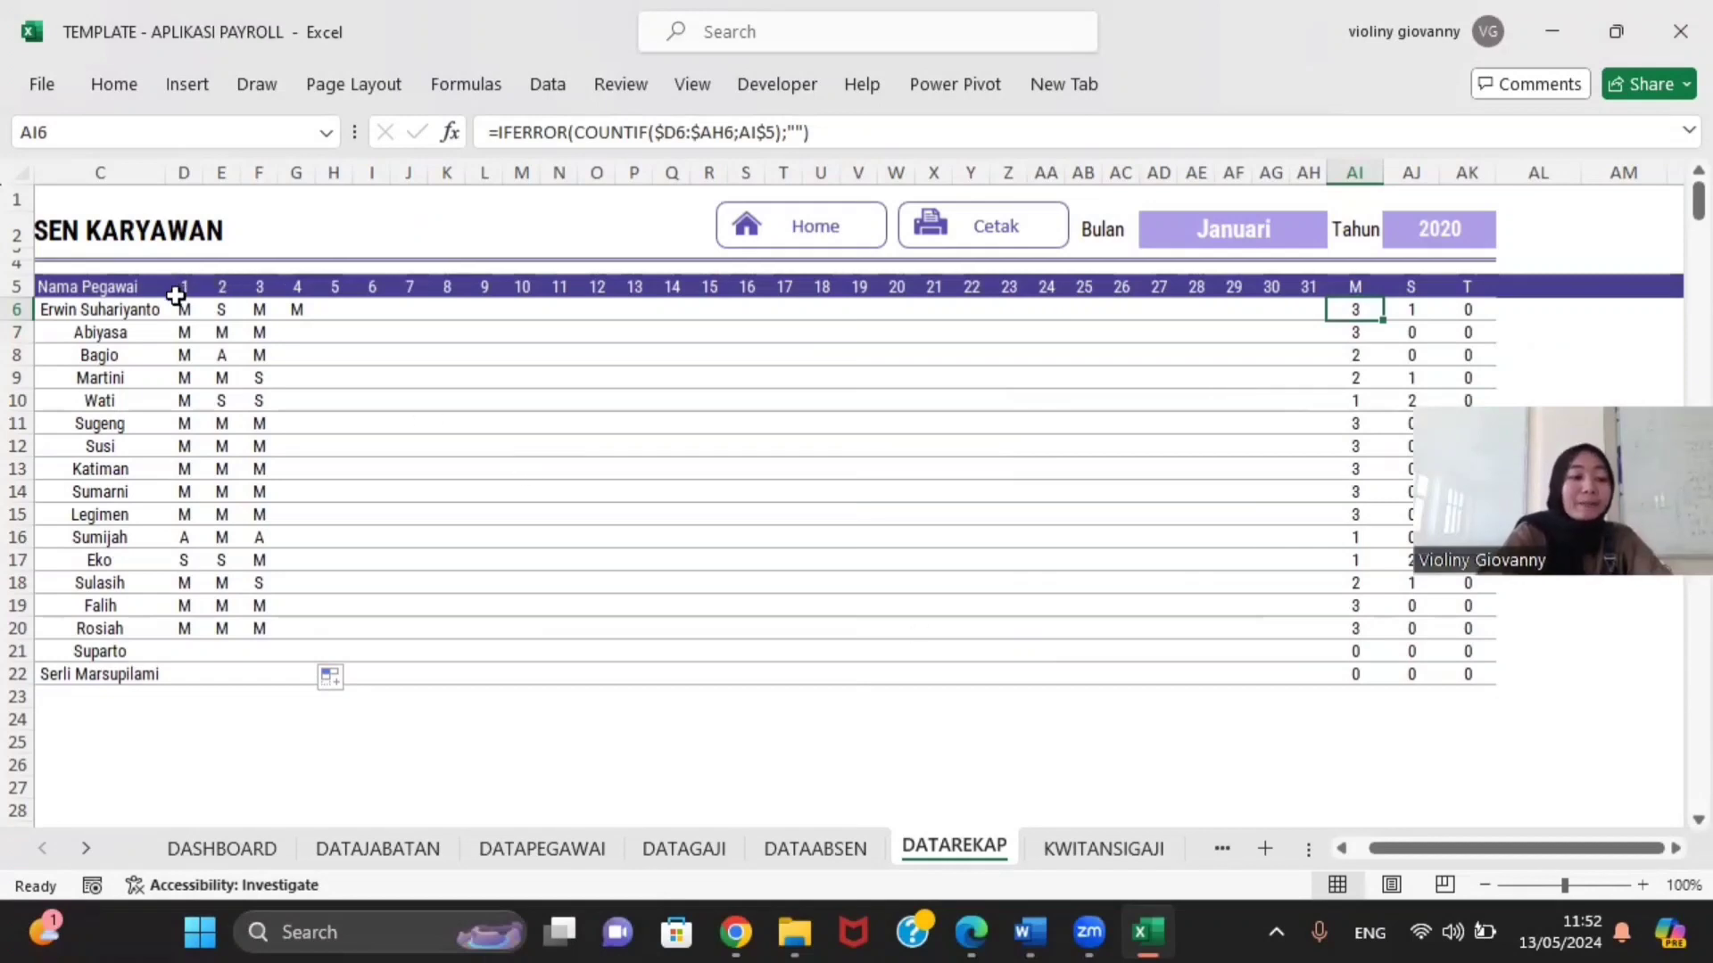
left_click_drag(170, 285, 1315, 296)
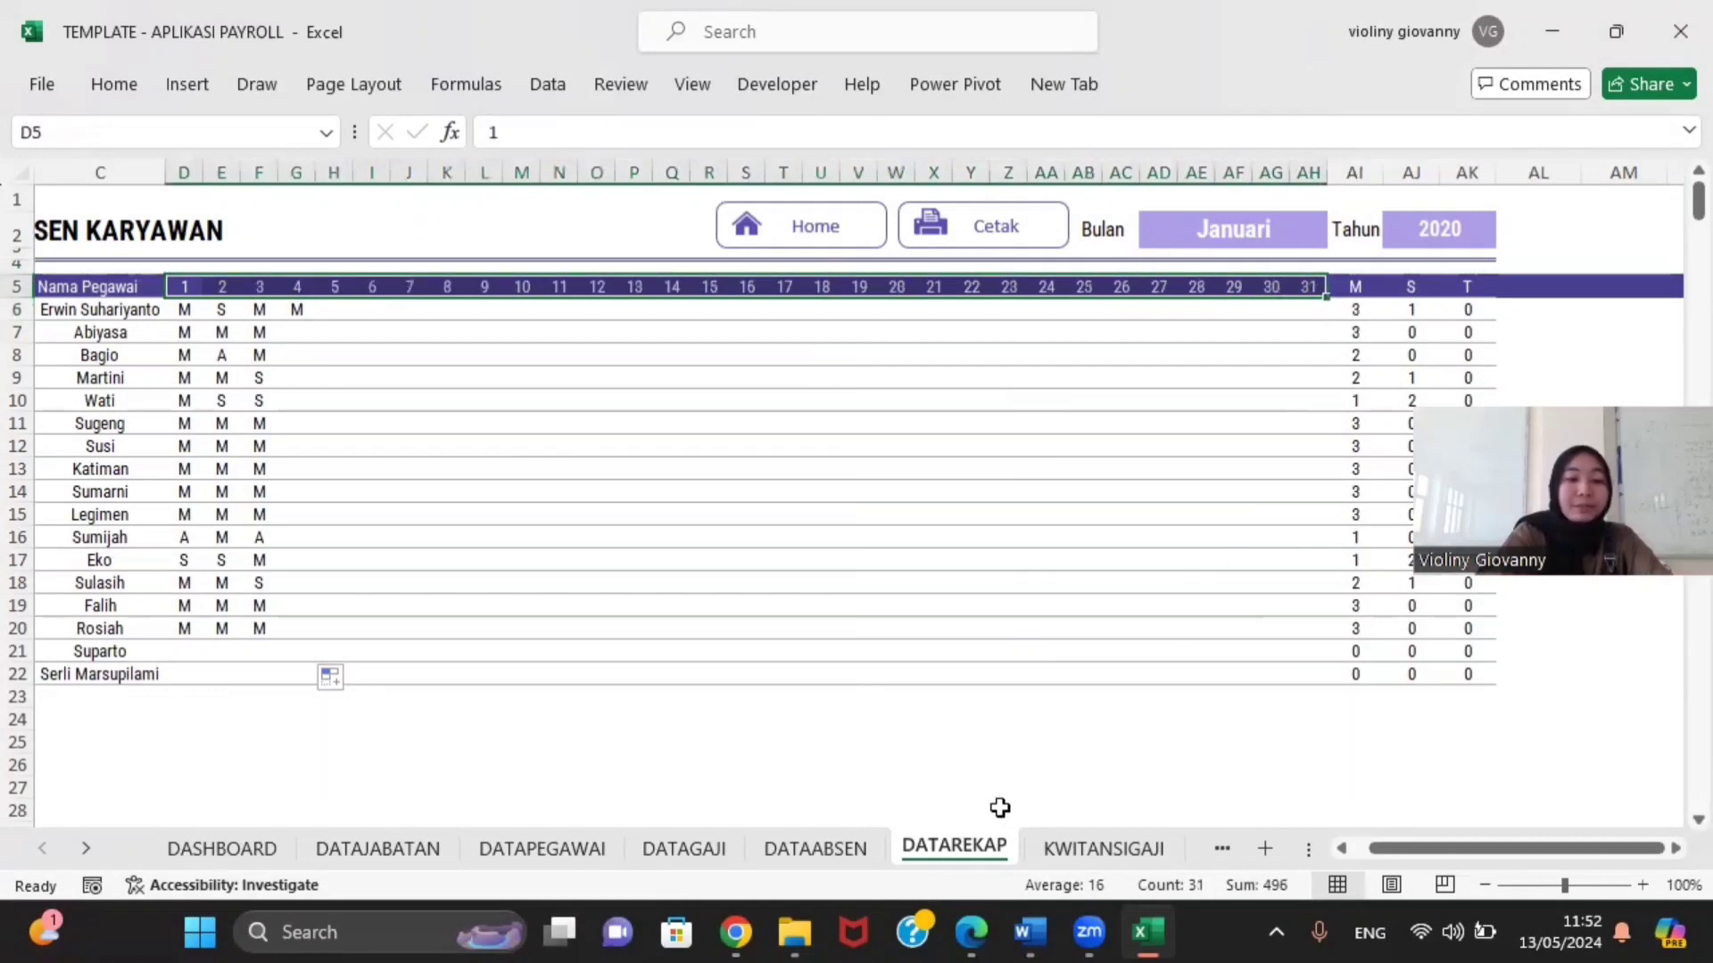
left_click(990, 764)
left_click(1360, 308)
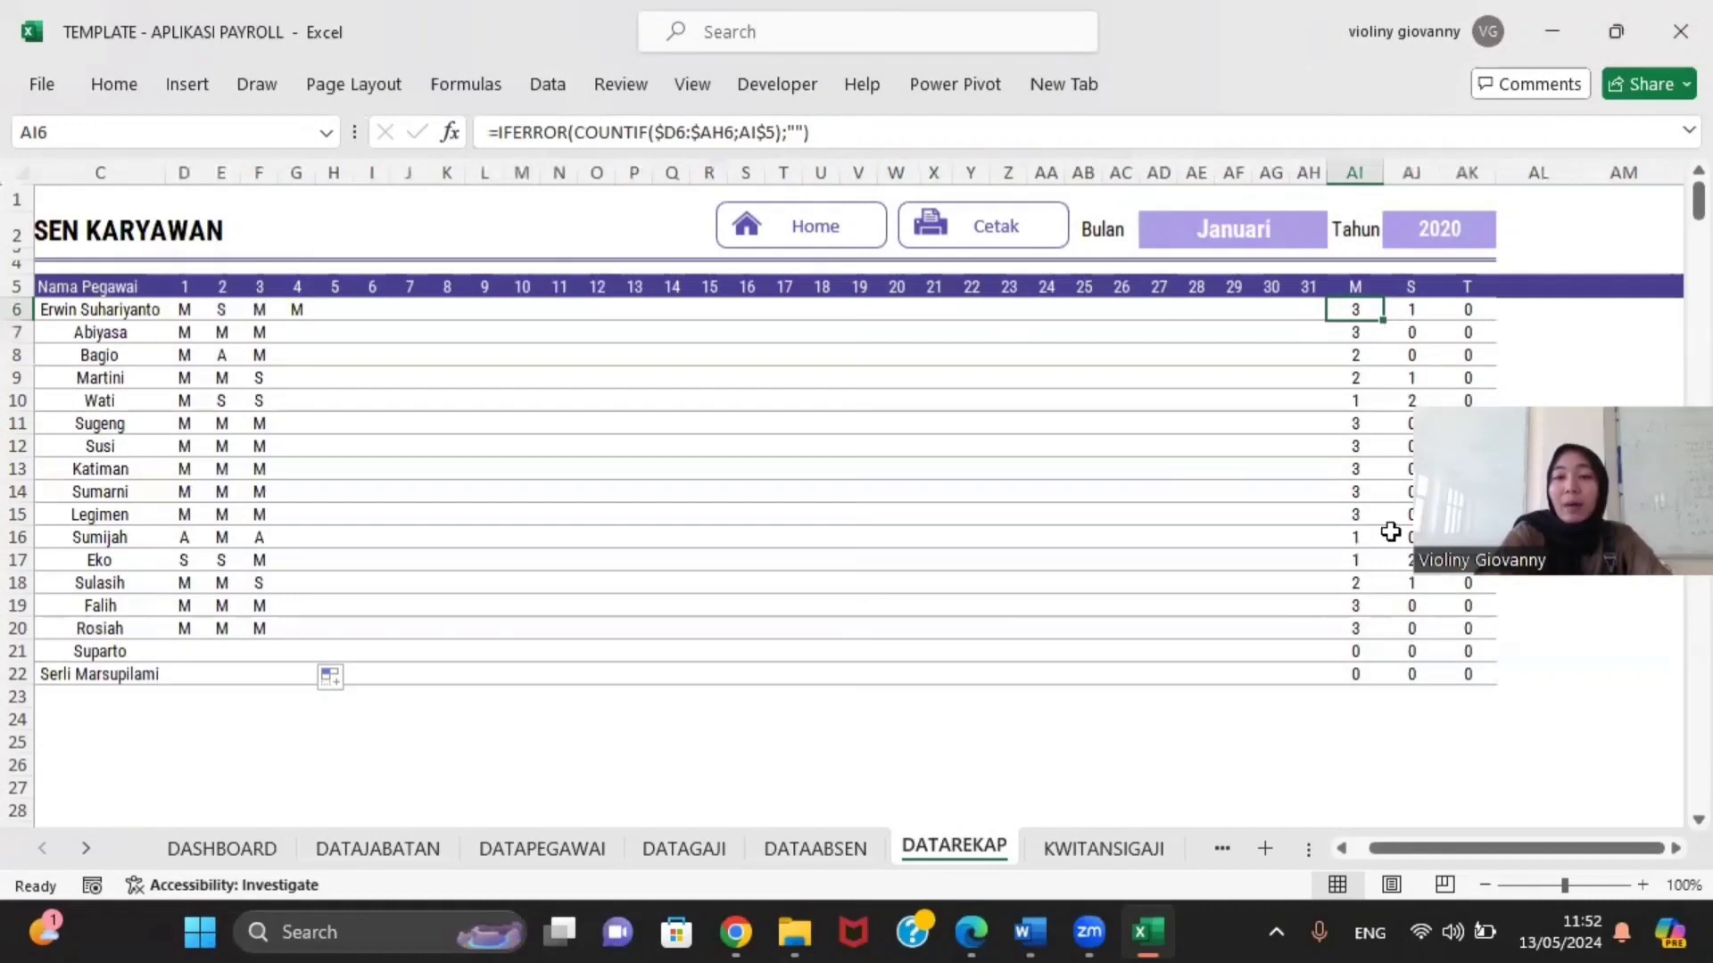
left_click_drag(1389, 324, 1496, 686)
left_click(828, 779)
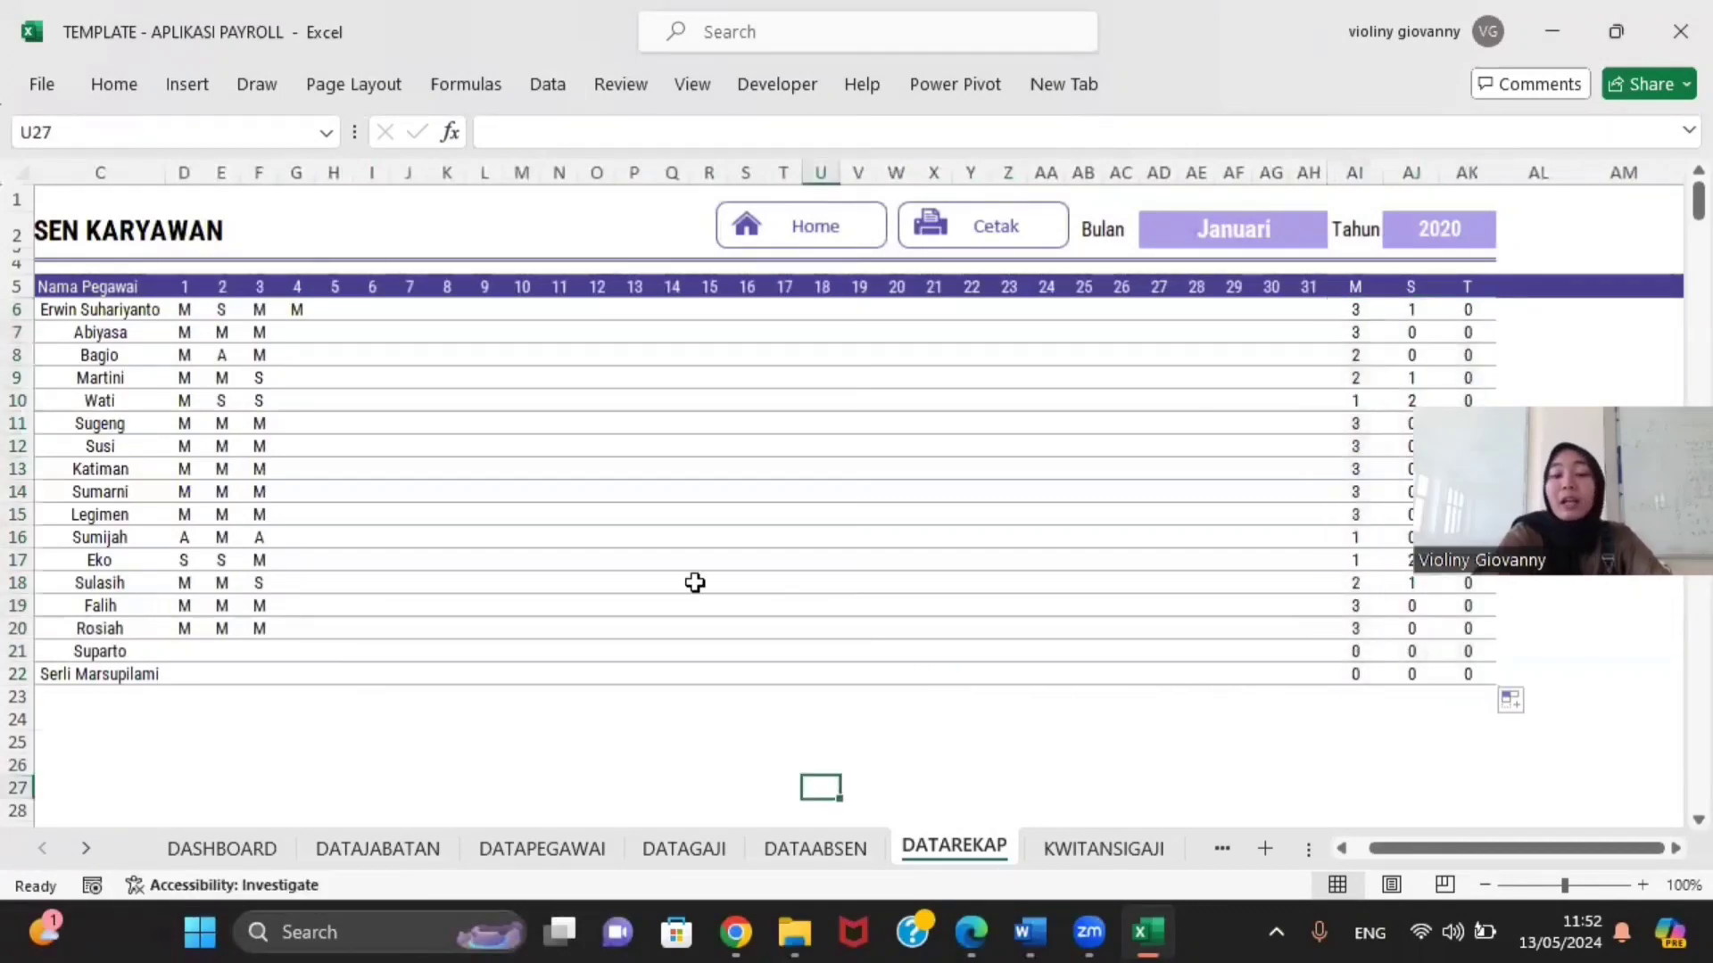
Step: Review the filled recap and switch to the DASHBOARD sheet
scroll(693, 580, "down", 3, "ctrl")
scroll(561, 540, "up", 3, "ctrl")
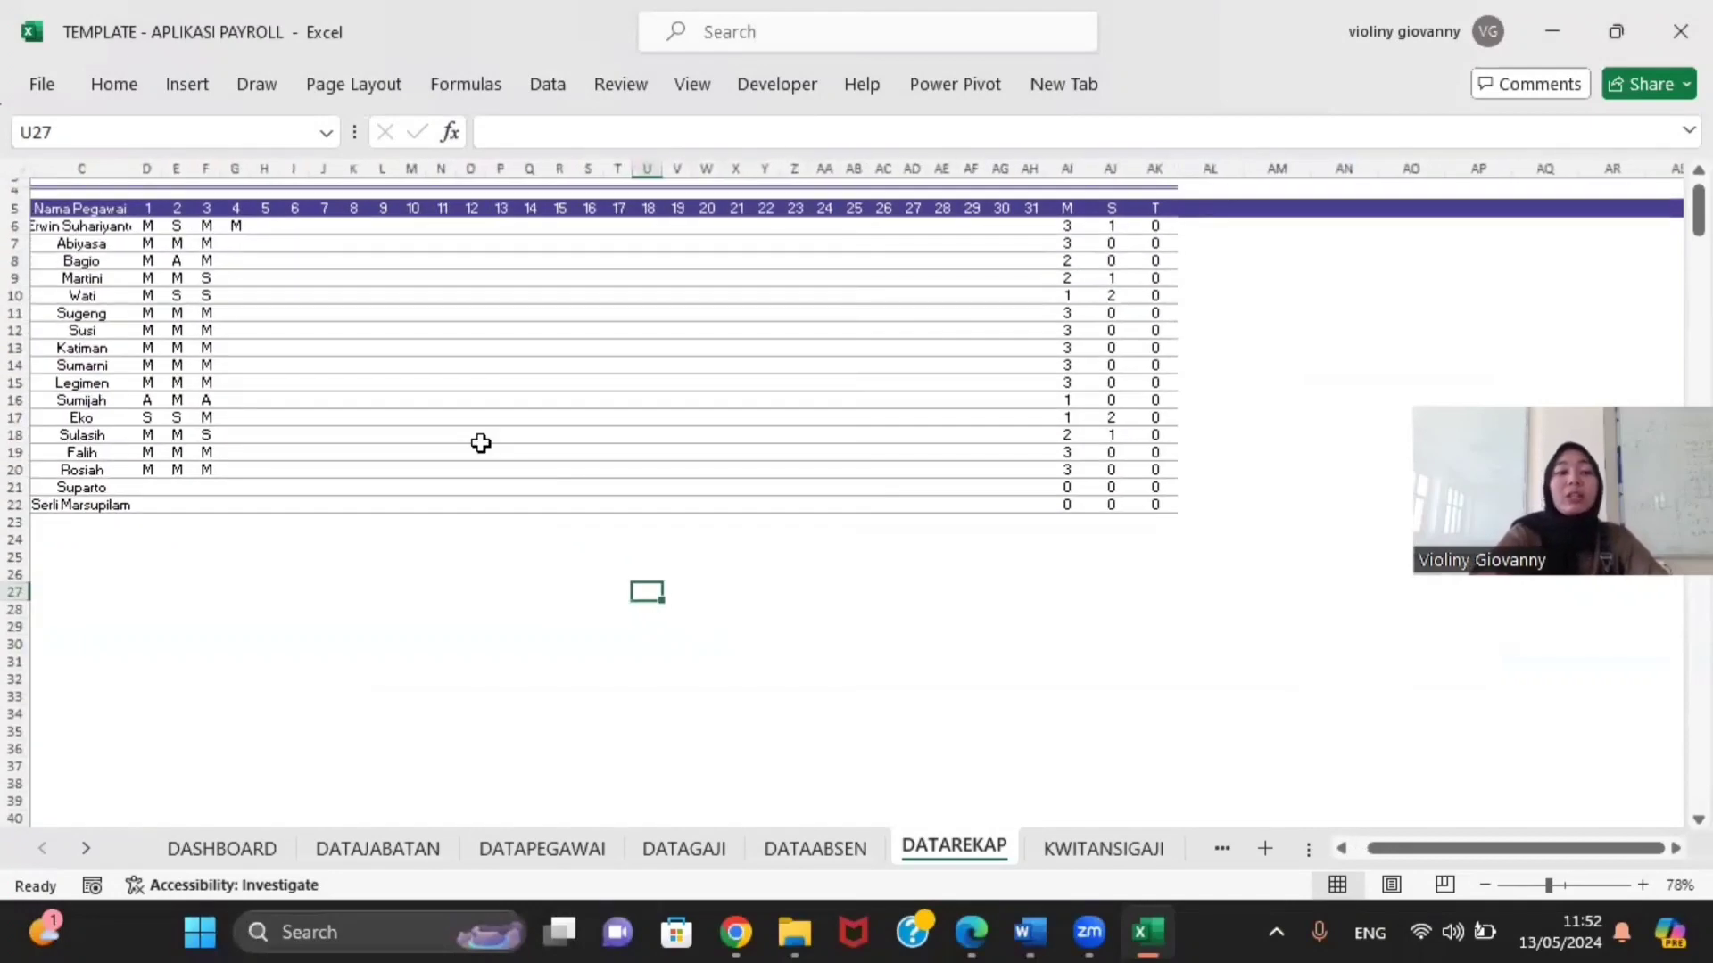
scroll(600, 443, "left", 3)
scroll(600, 444, "up", 1)
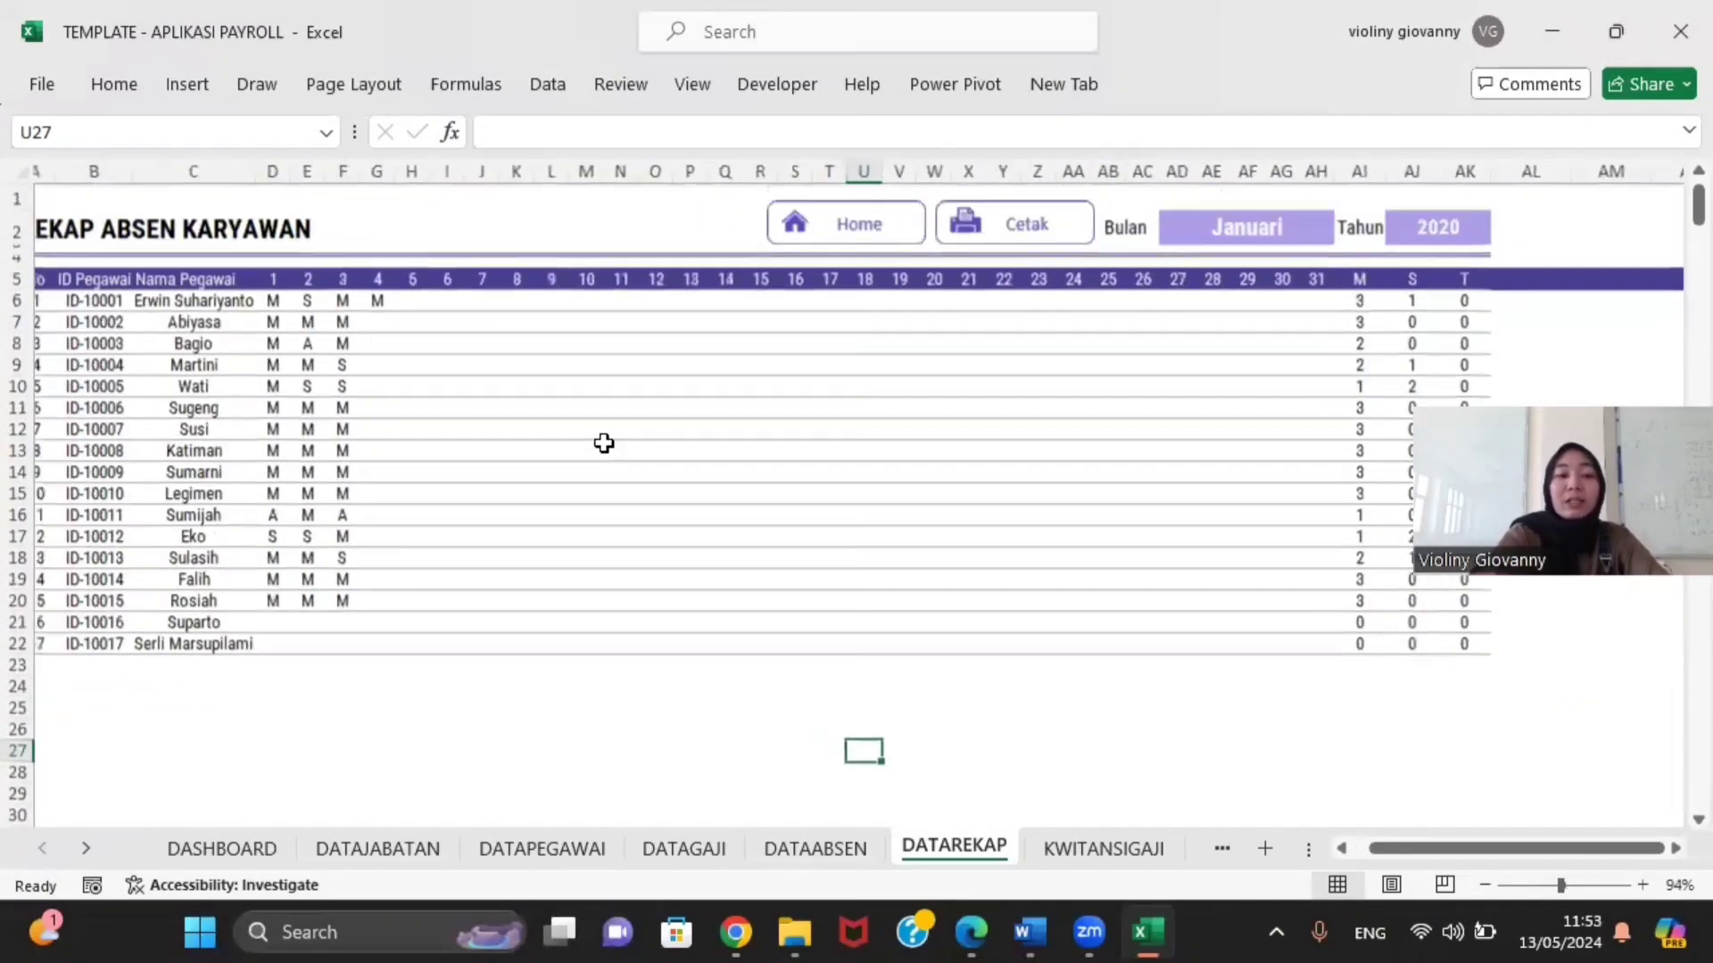
scroll(604, 443, "right", 1)
scroll(604, 443, "left", 1)
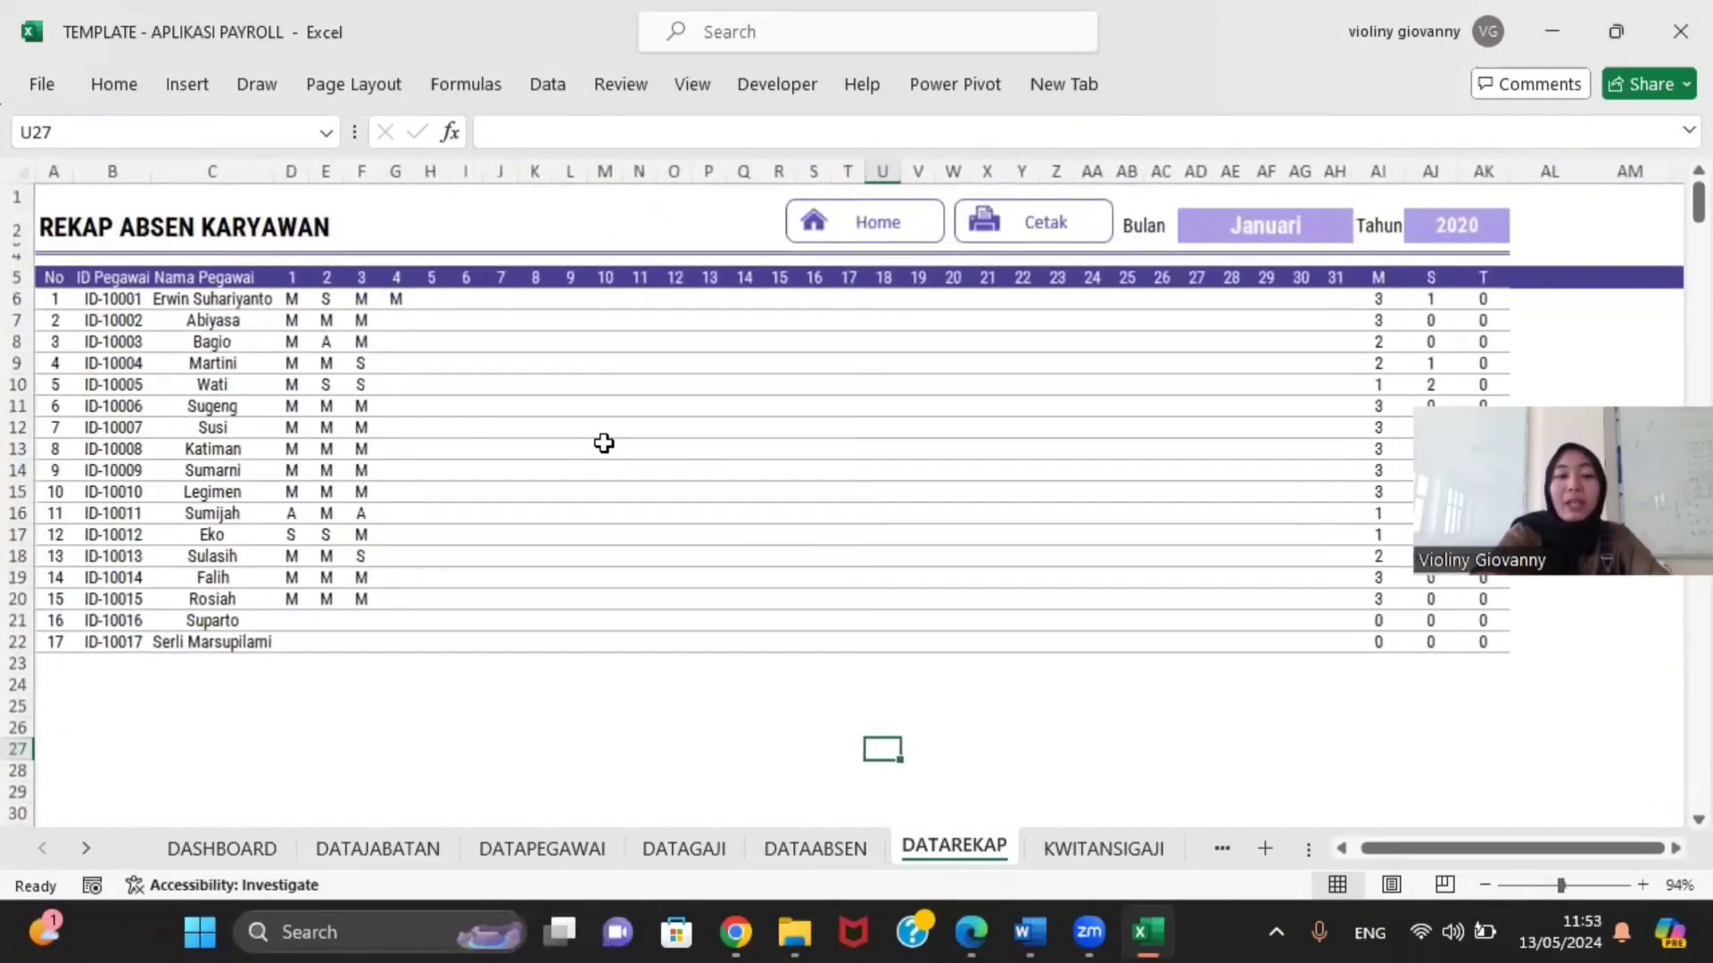
scroll(604, 443, "down", 1)
scroll(604, 443, "up", 1)
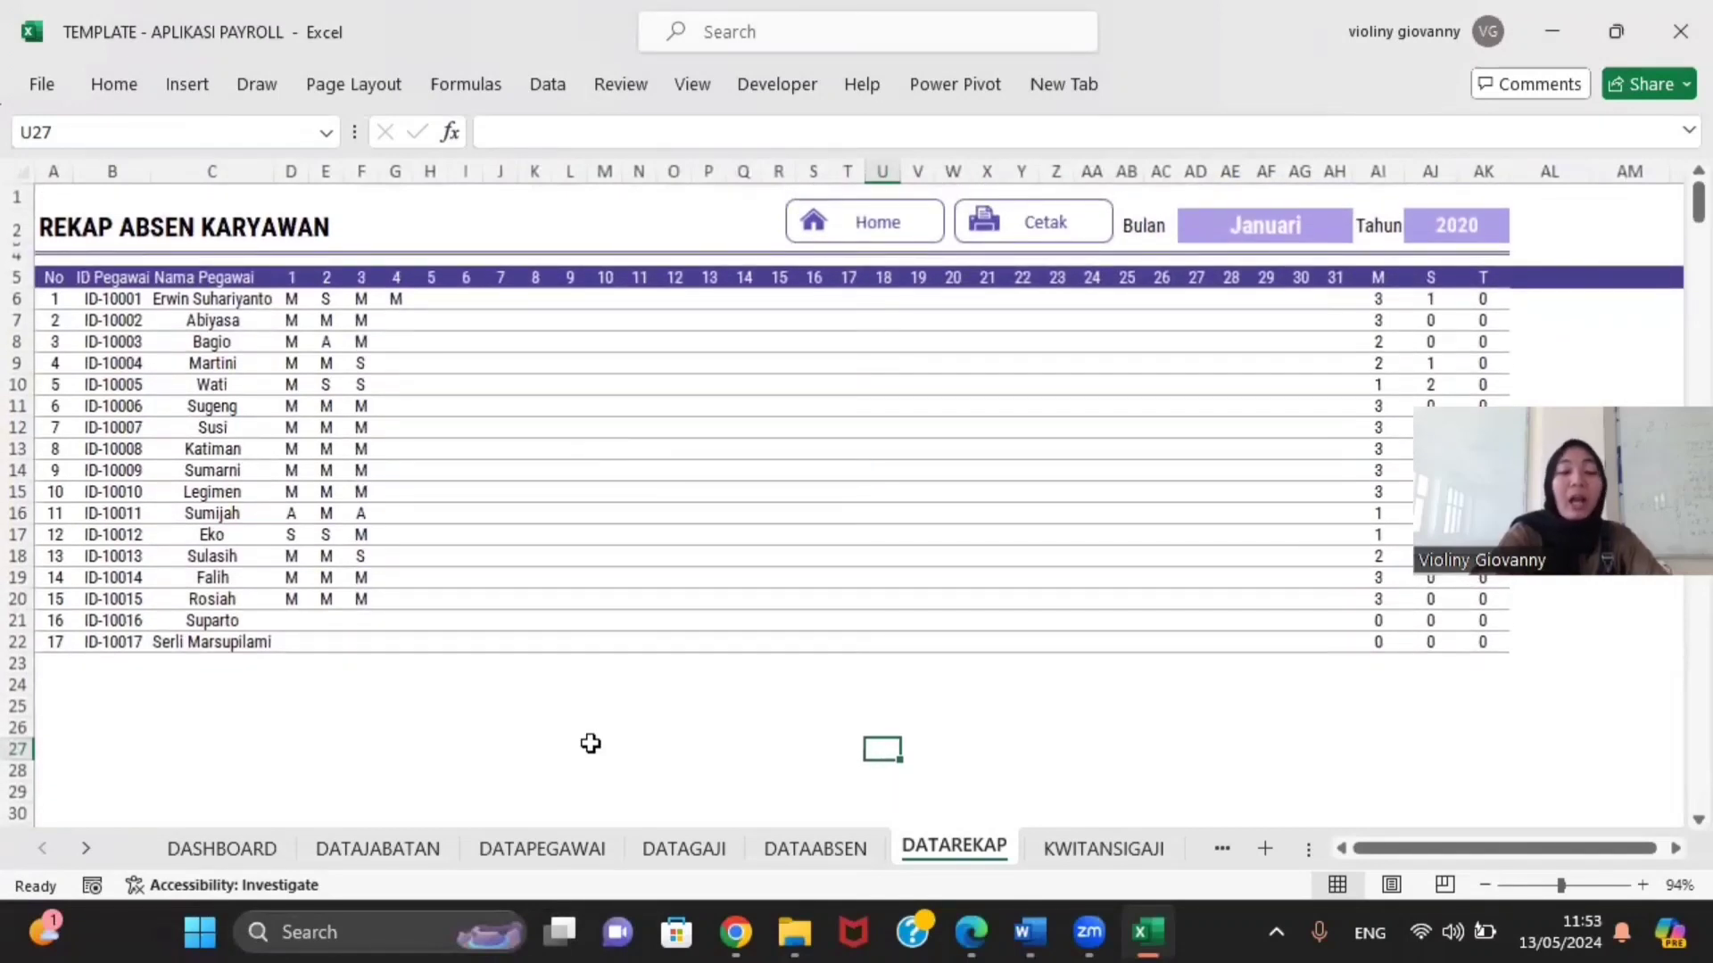
left_click(207, 858)
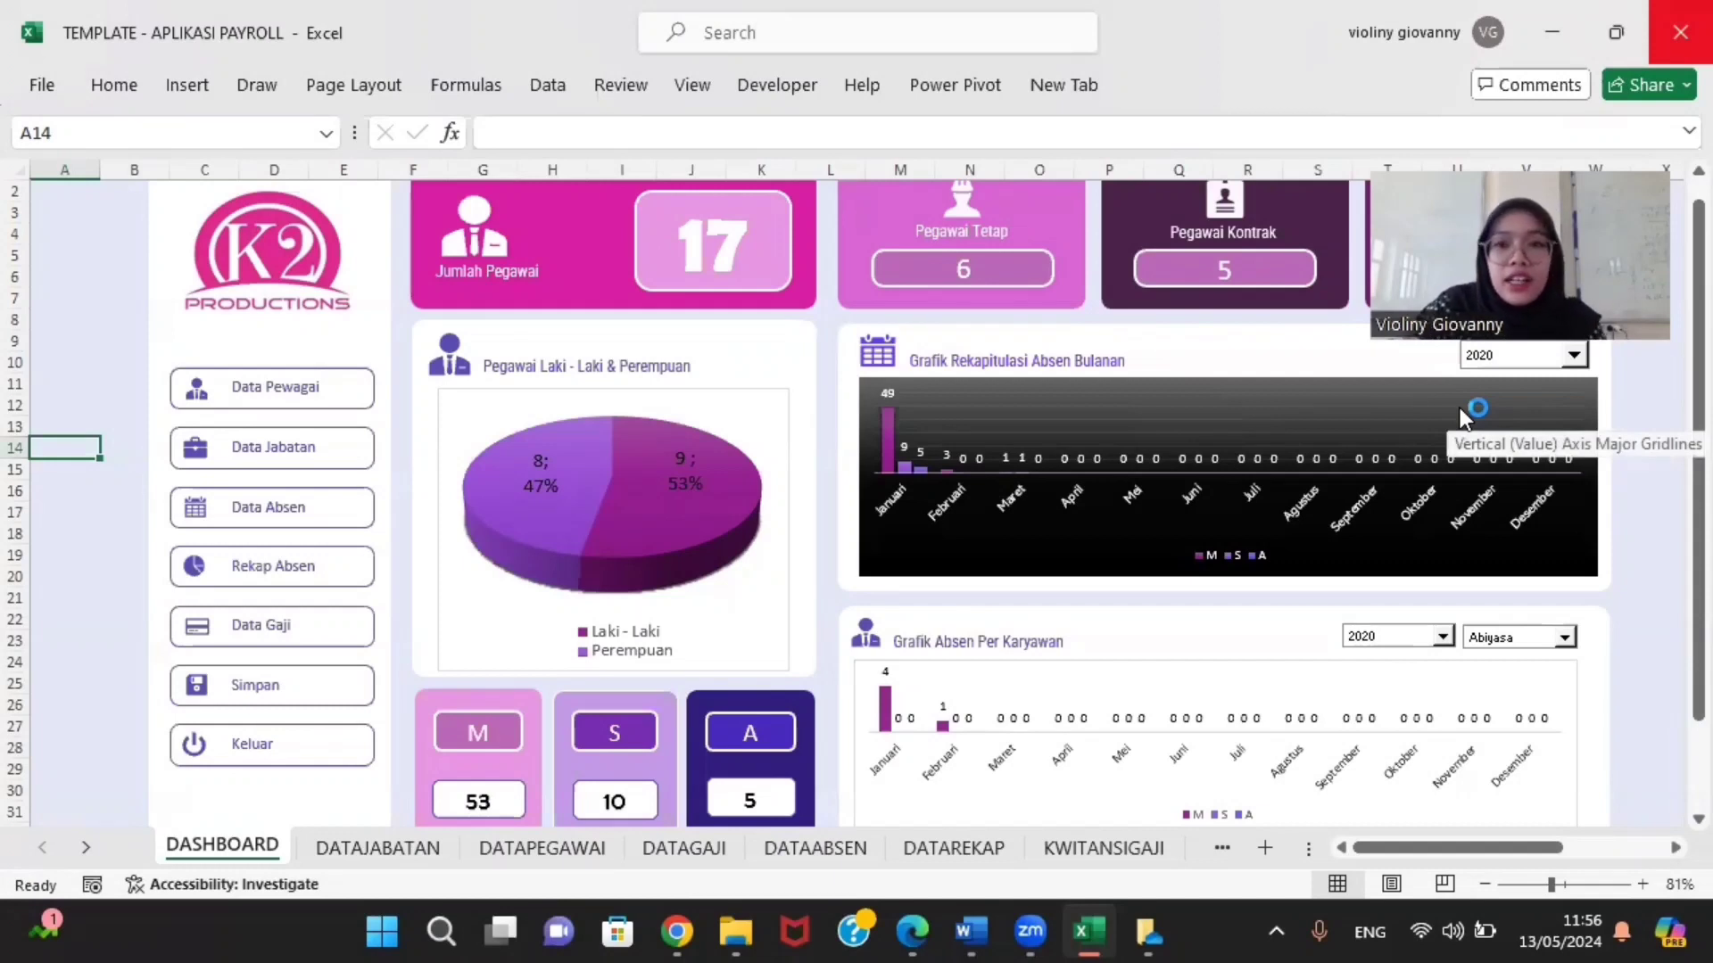
mouse_move(570, 439)
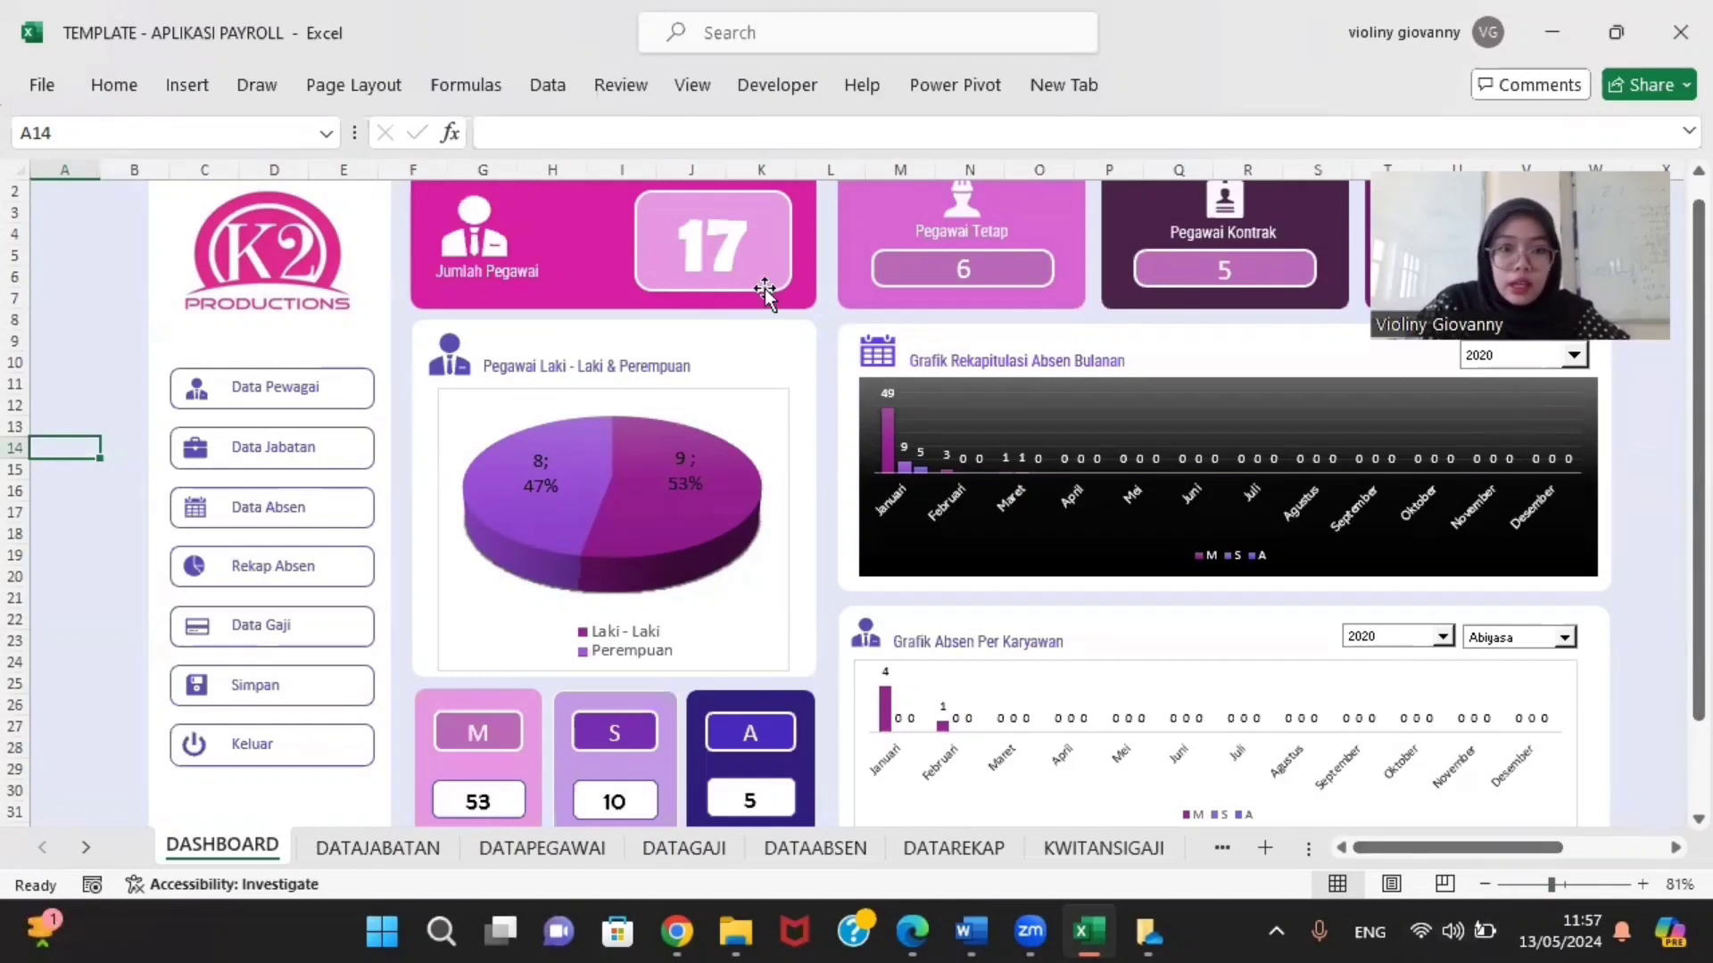
left_click(768, 259)
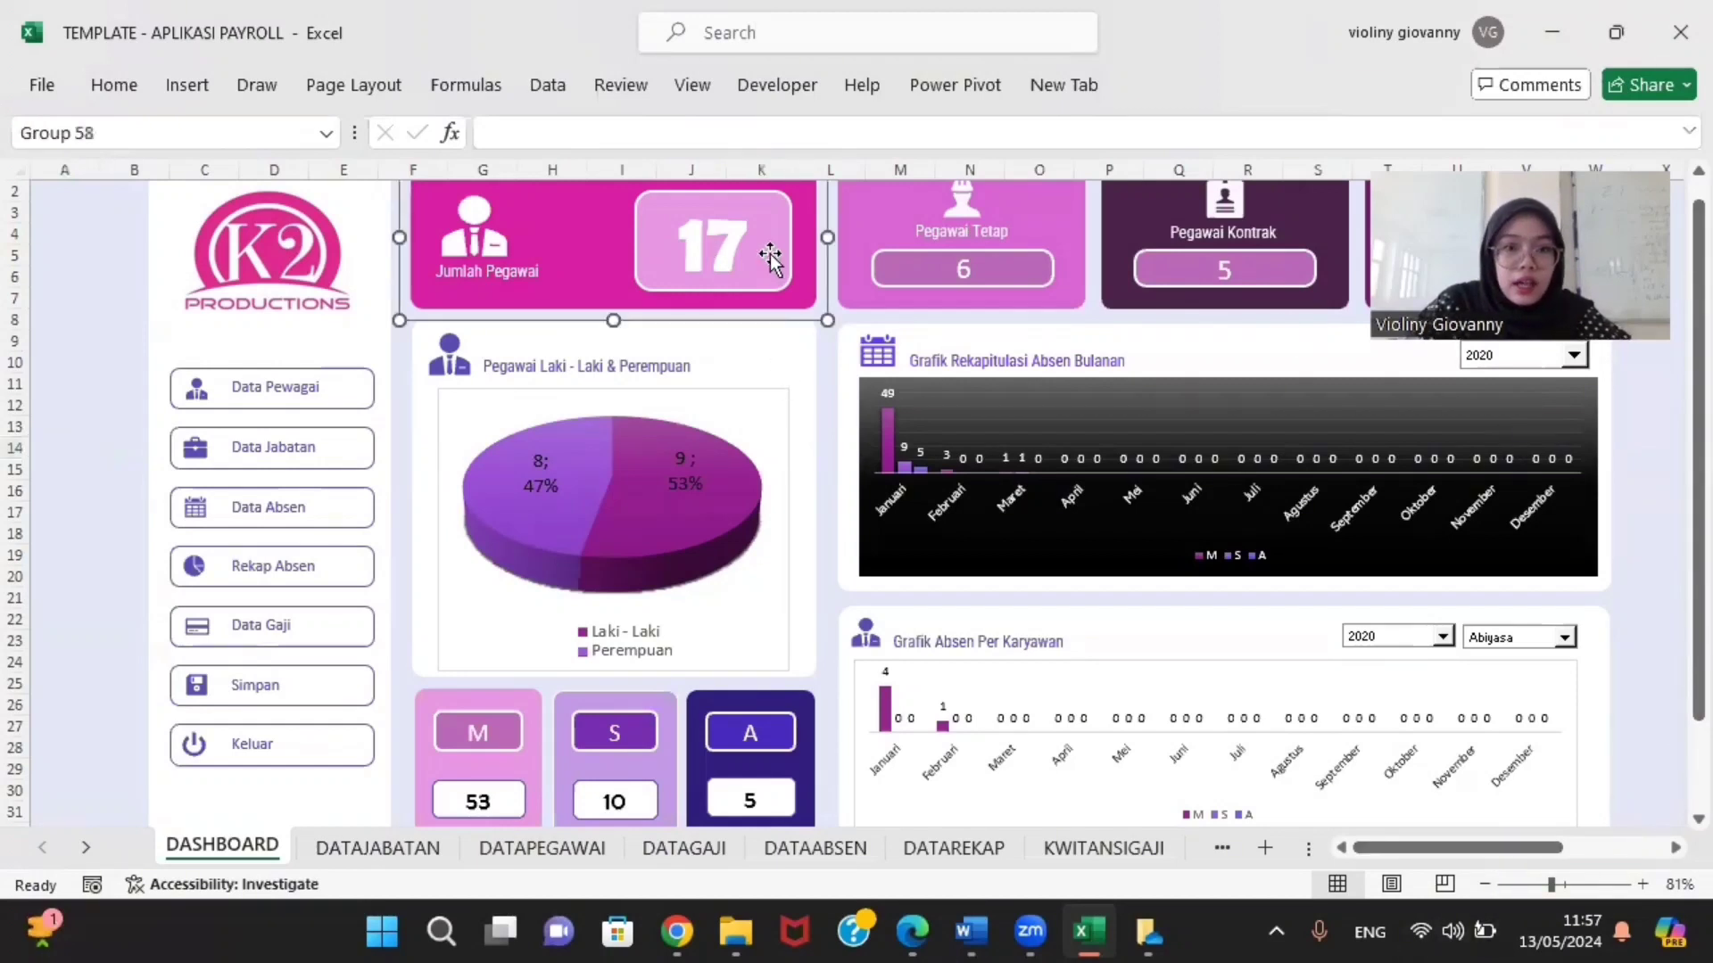
left_click(688, 234)
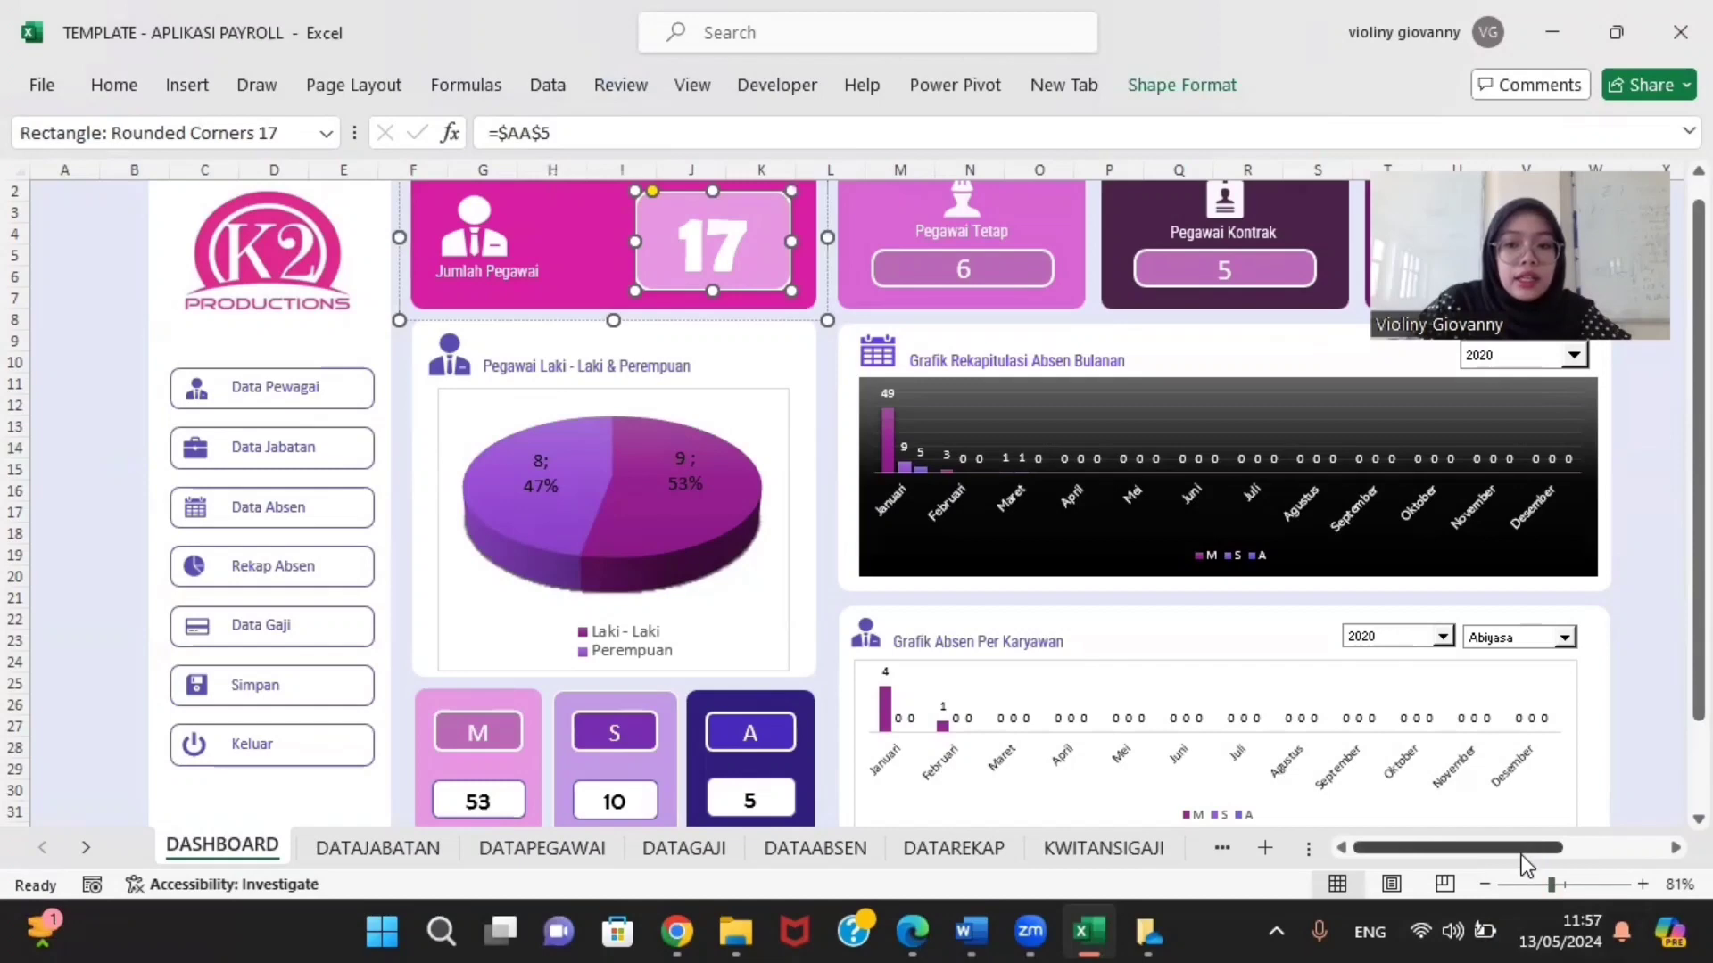
left_click_drag(1522, 852, 1627, 855)
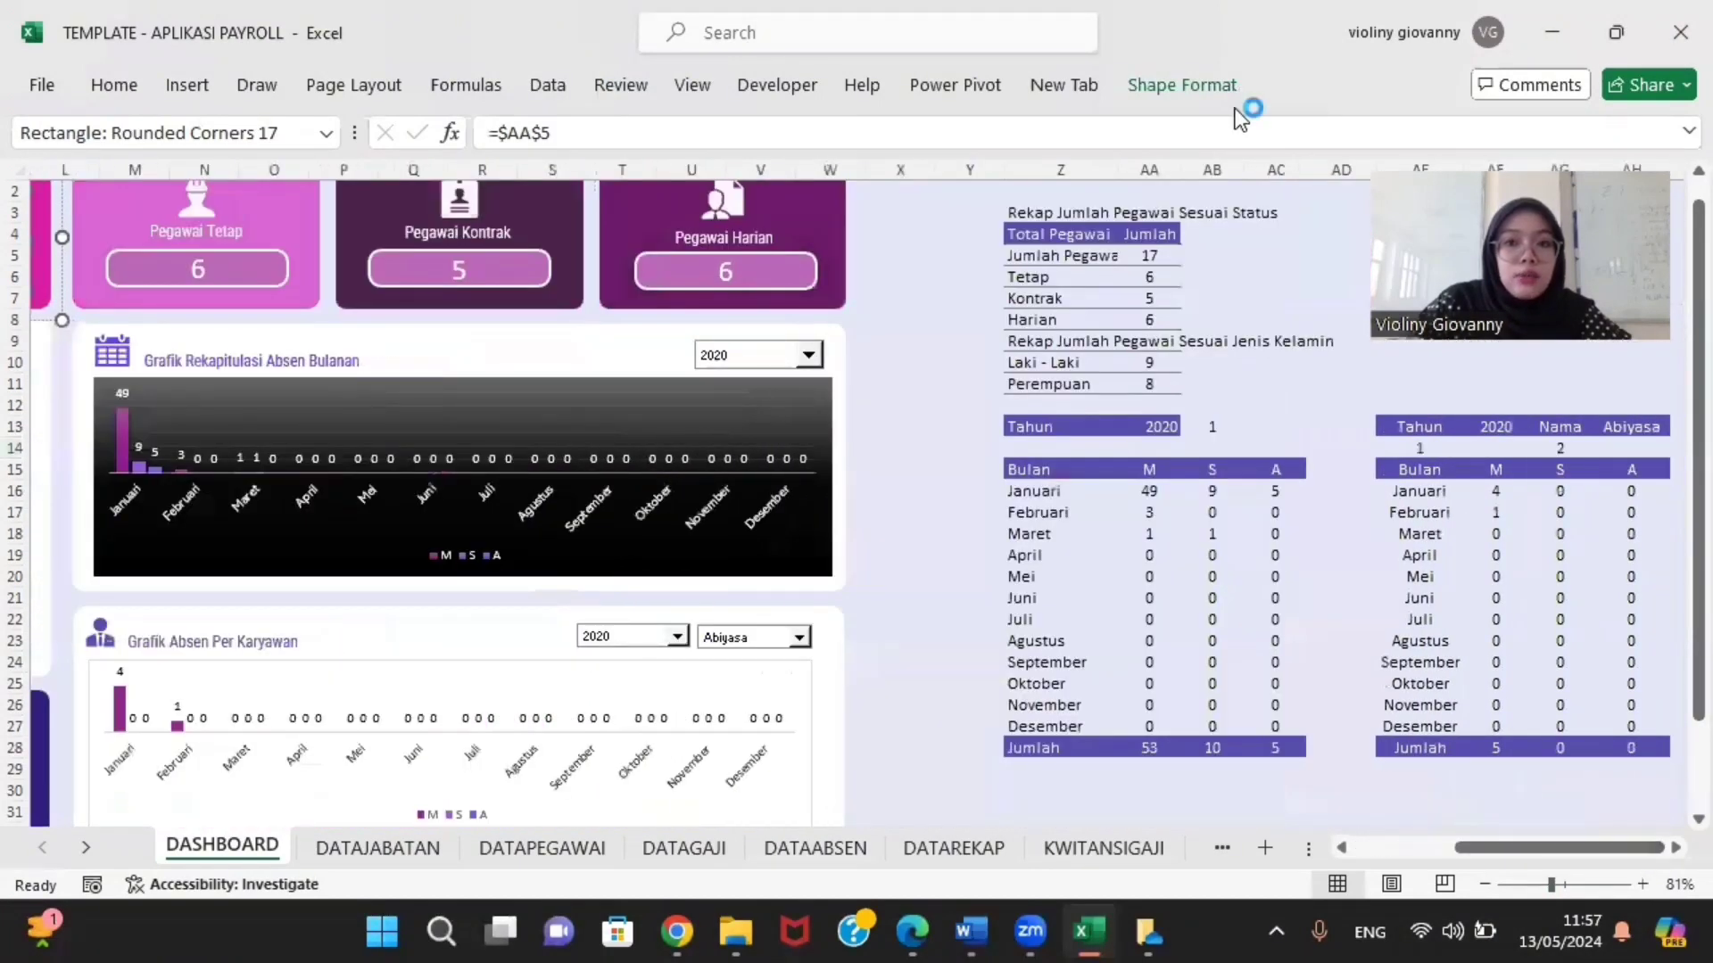
left_click(1154, 261)
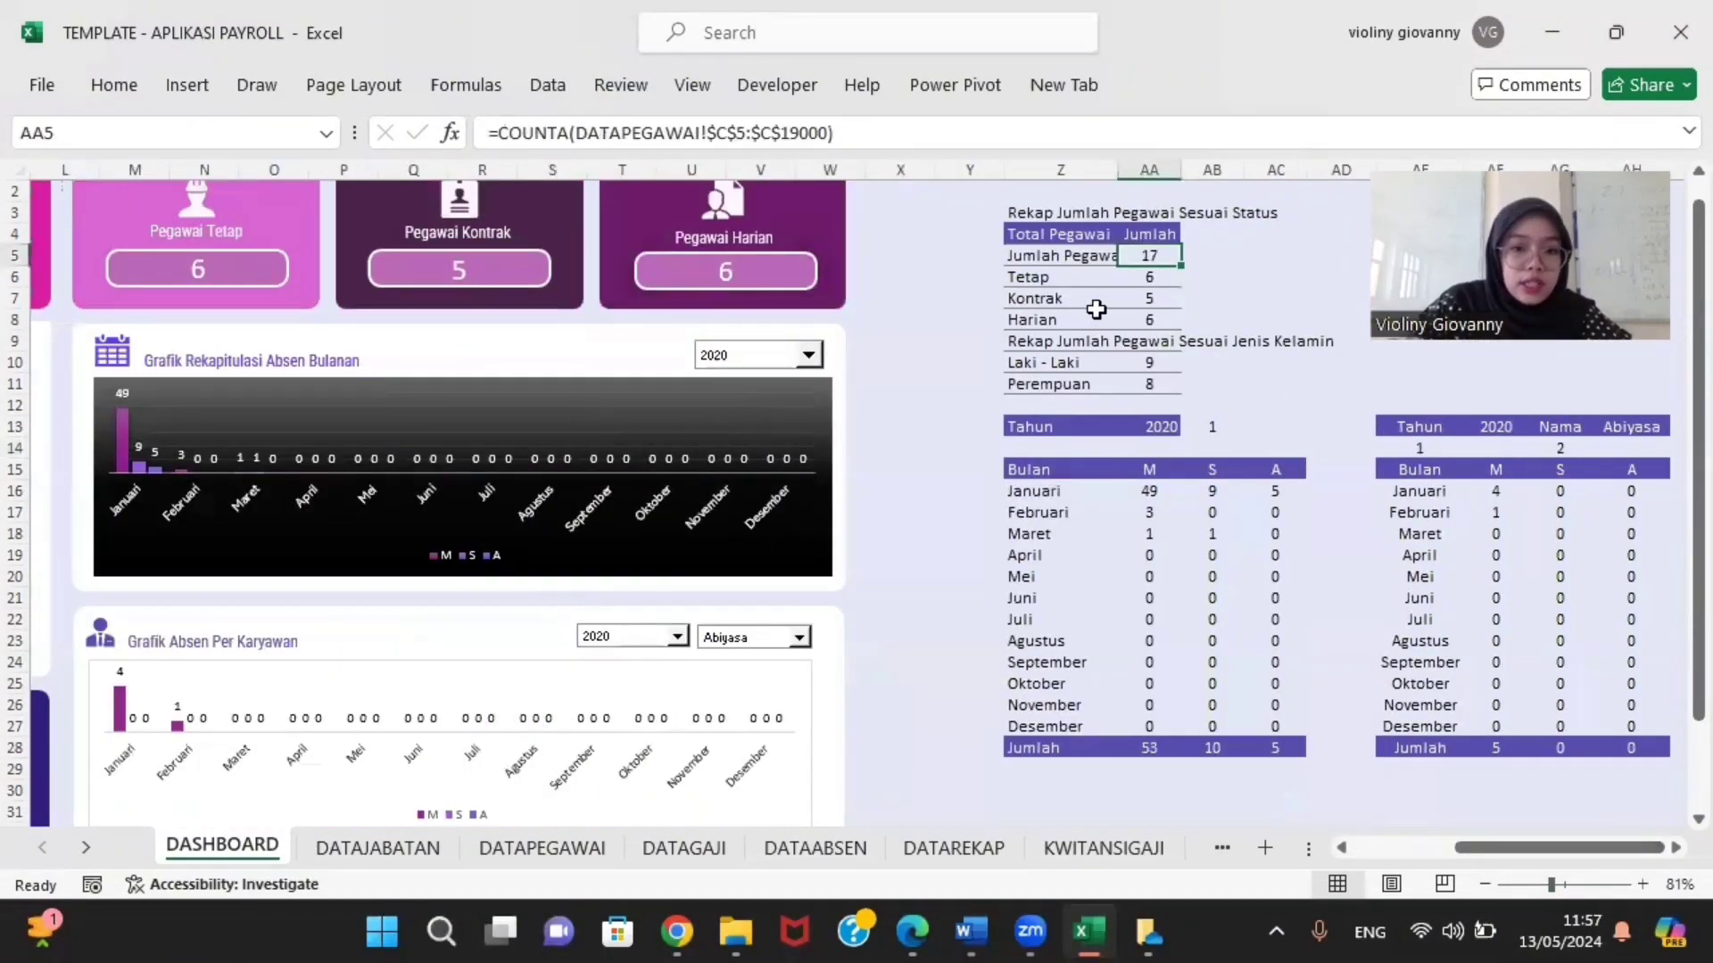
left_click_drag(1472, 853, 1370, 849)
left_click(663, 257)
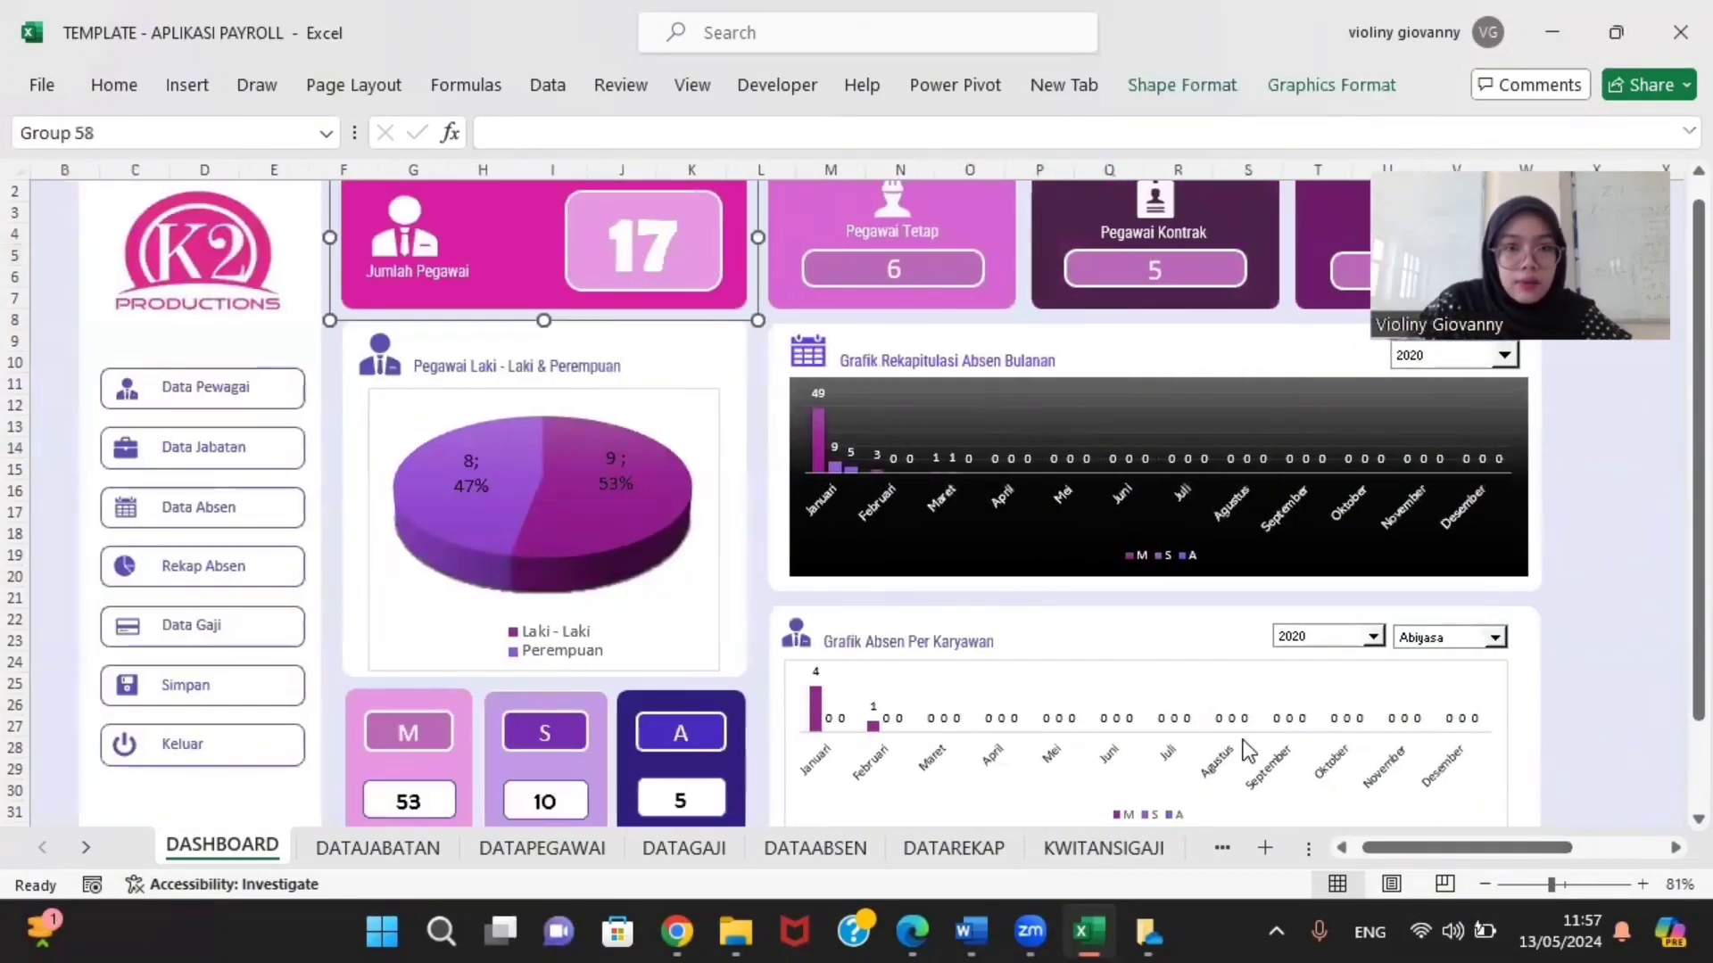
left_click(602, 258)
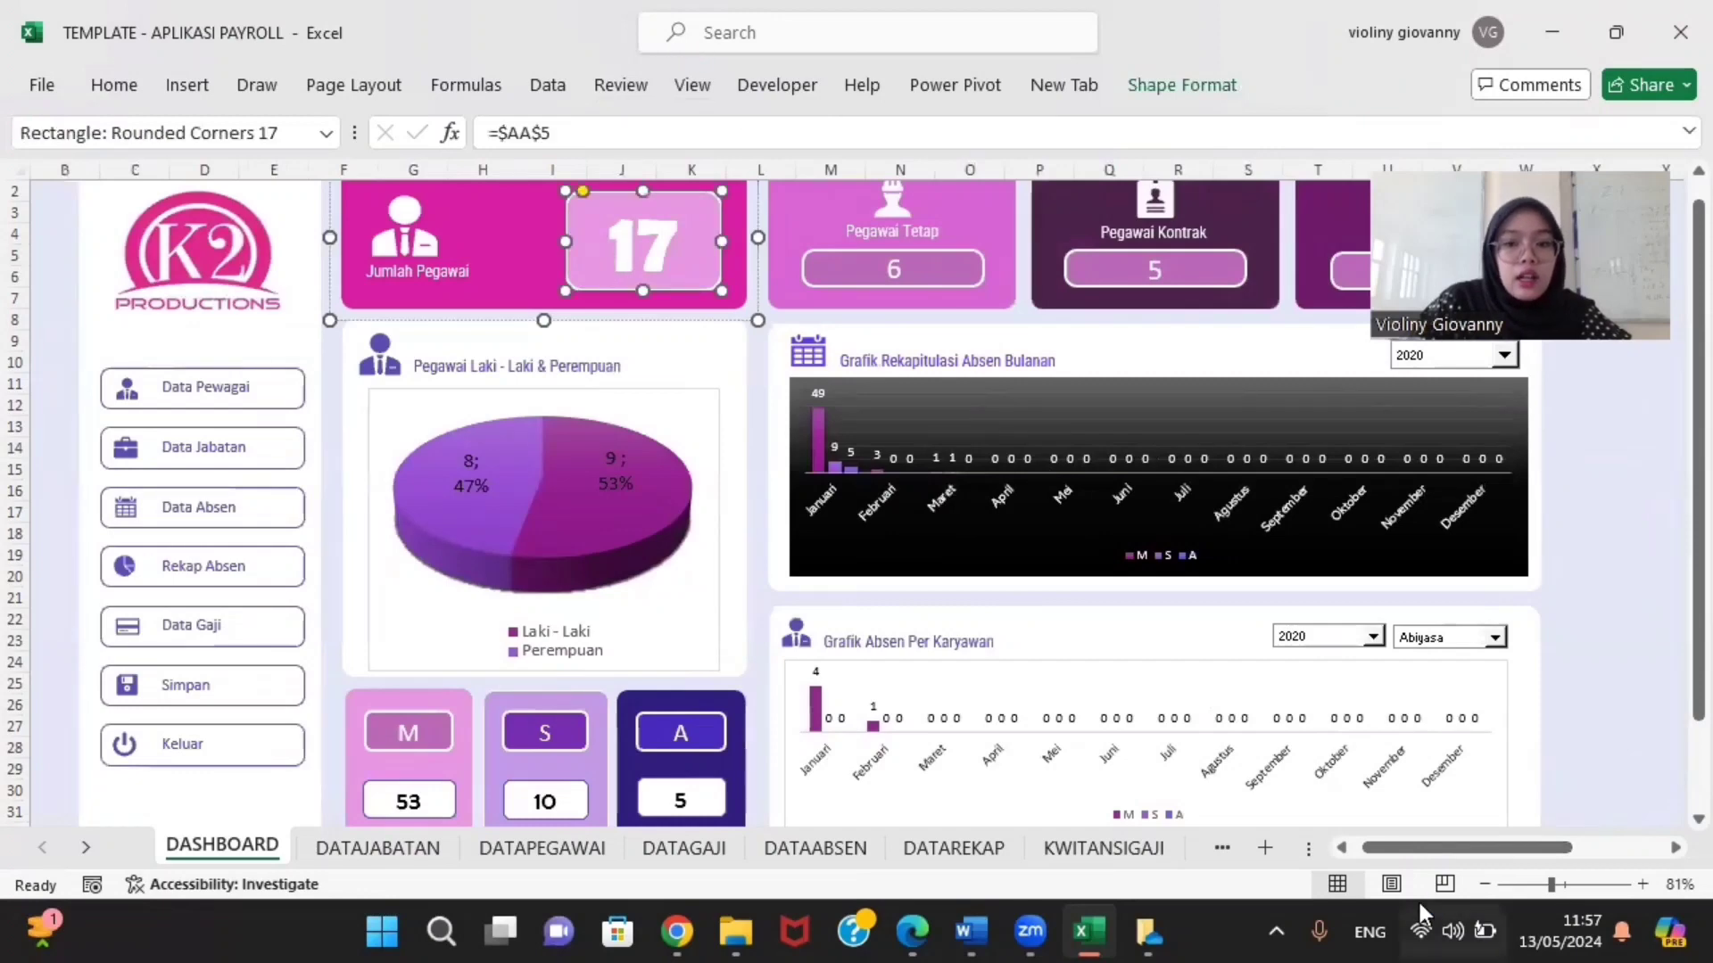
left_click_drag(1481, 846, 1577, 843)
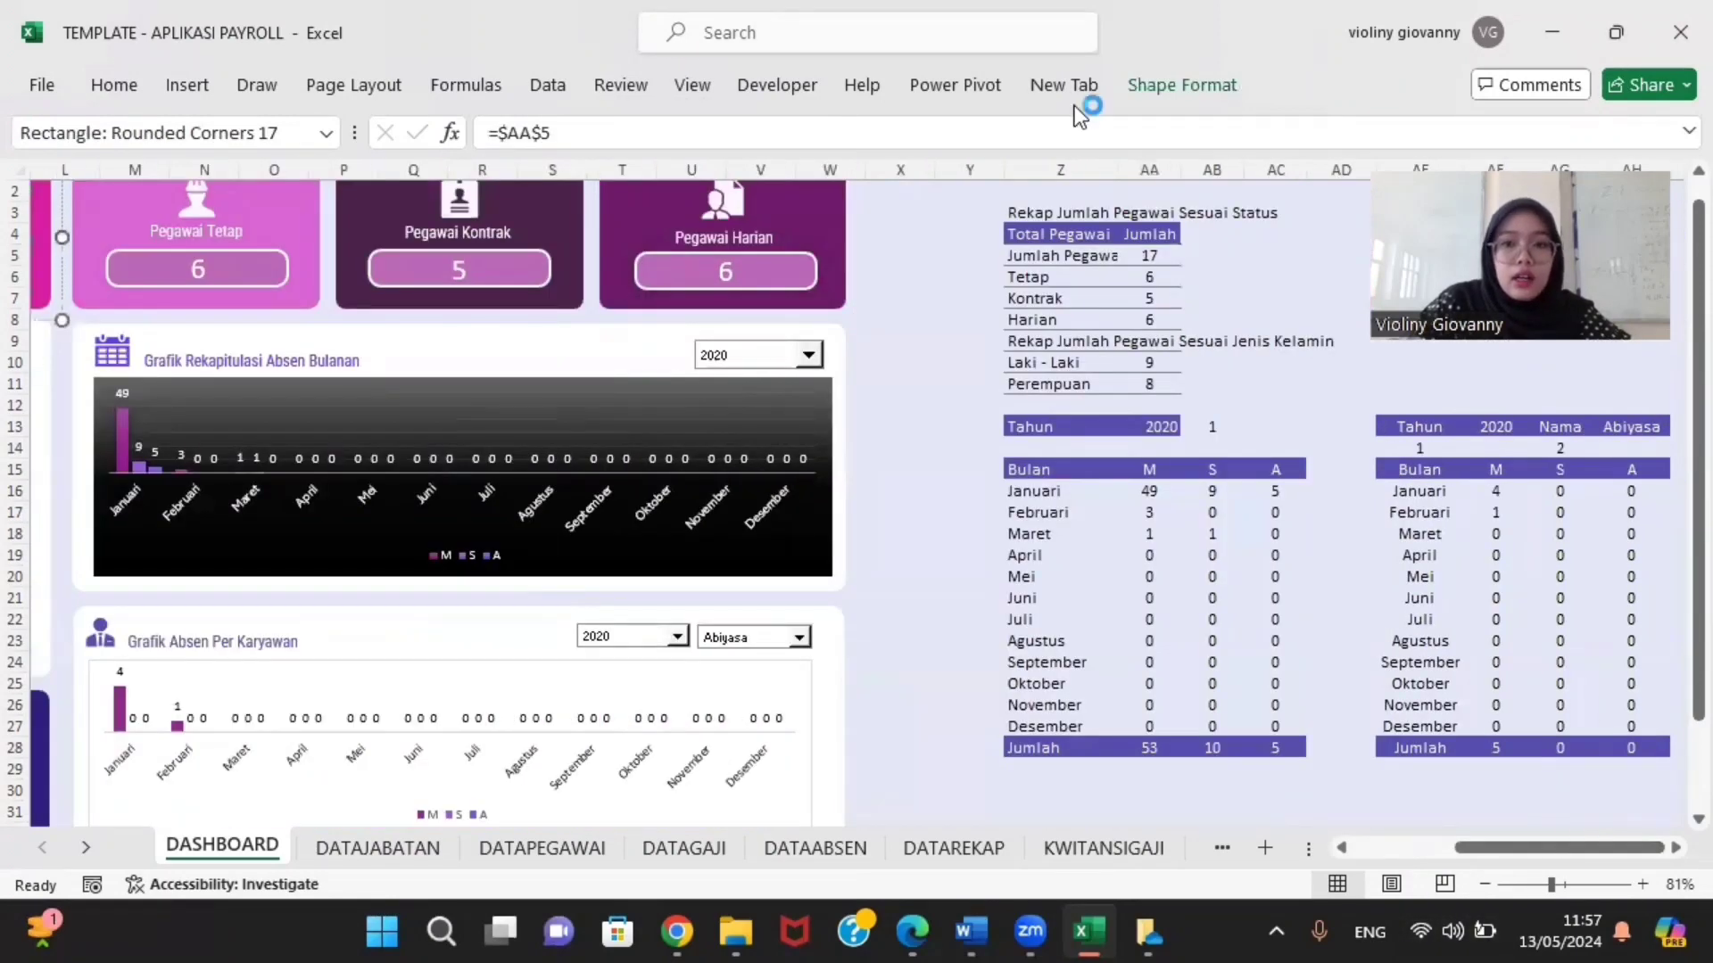
left_click(1160, 258)
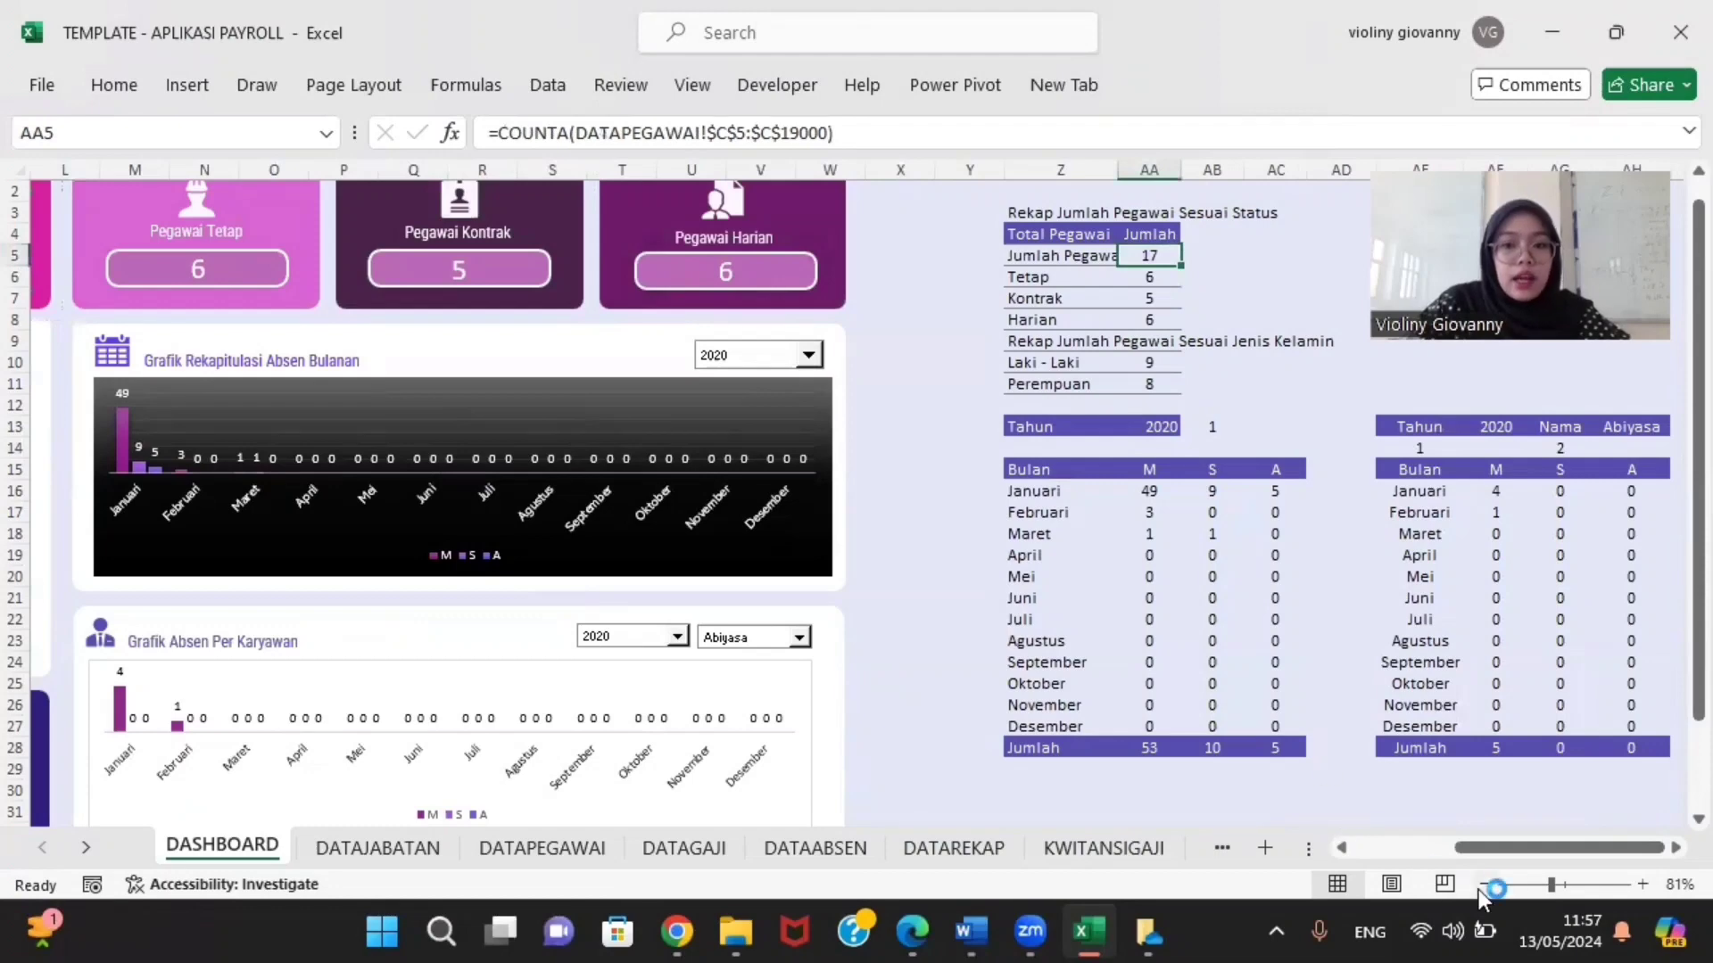
left_click_drag(1488, 848, 1406, 858)
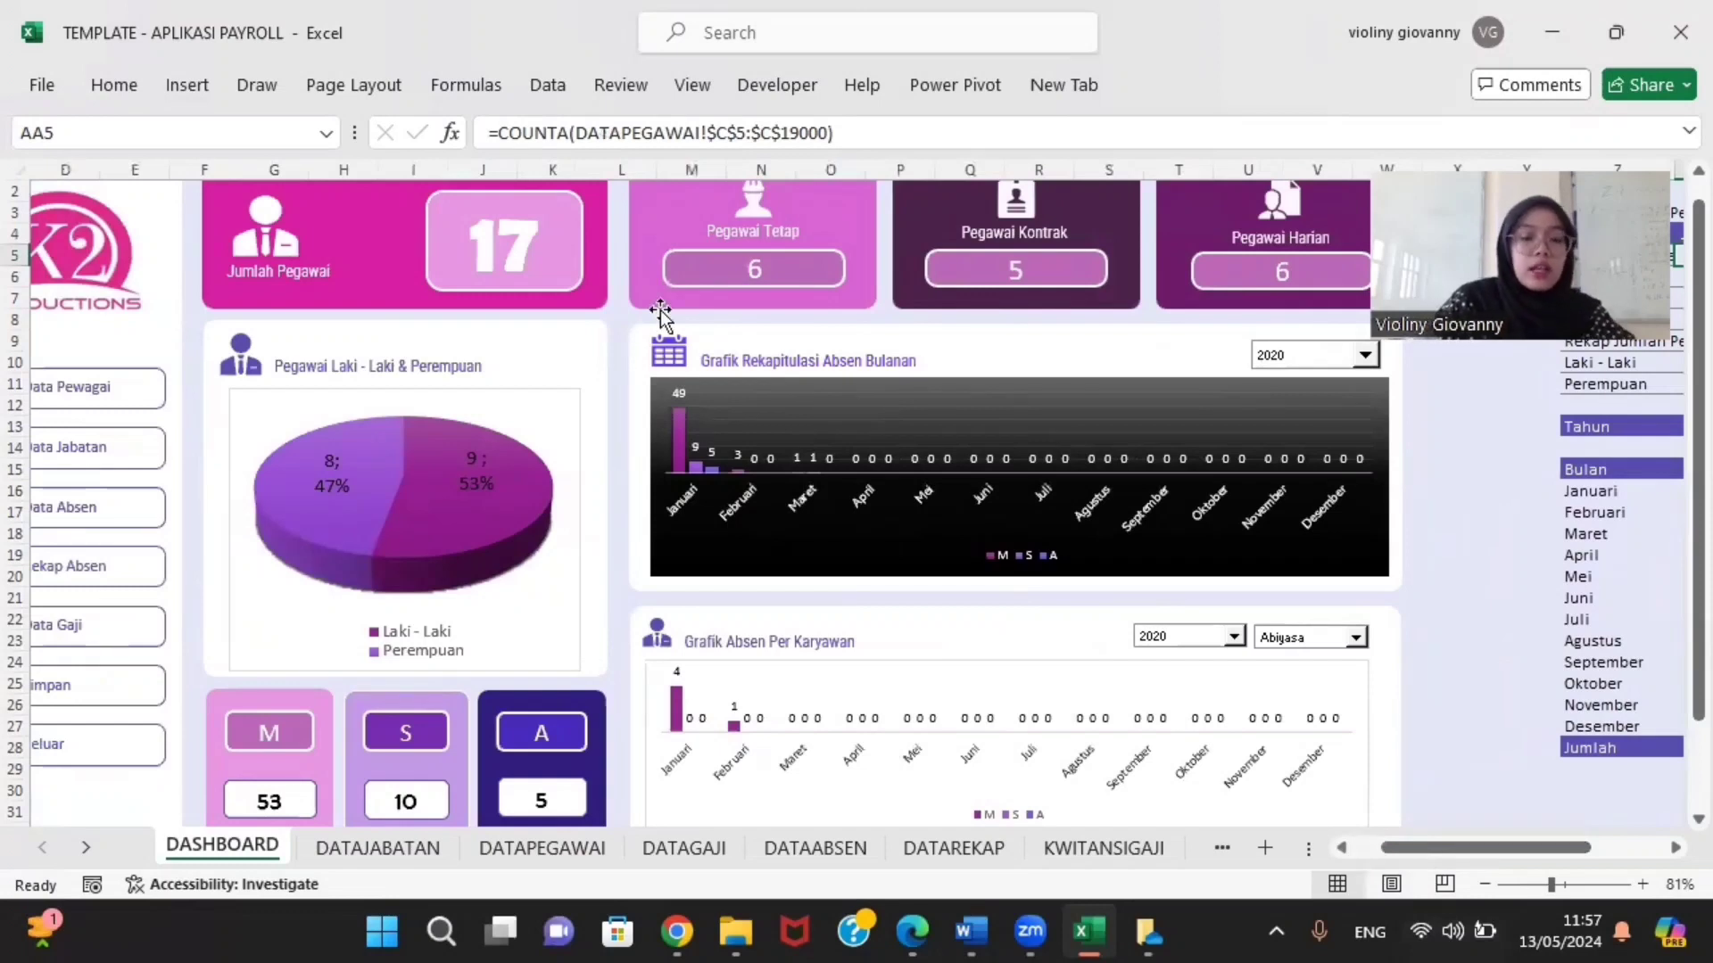
scroll(660, 312, "left", 3)
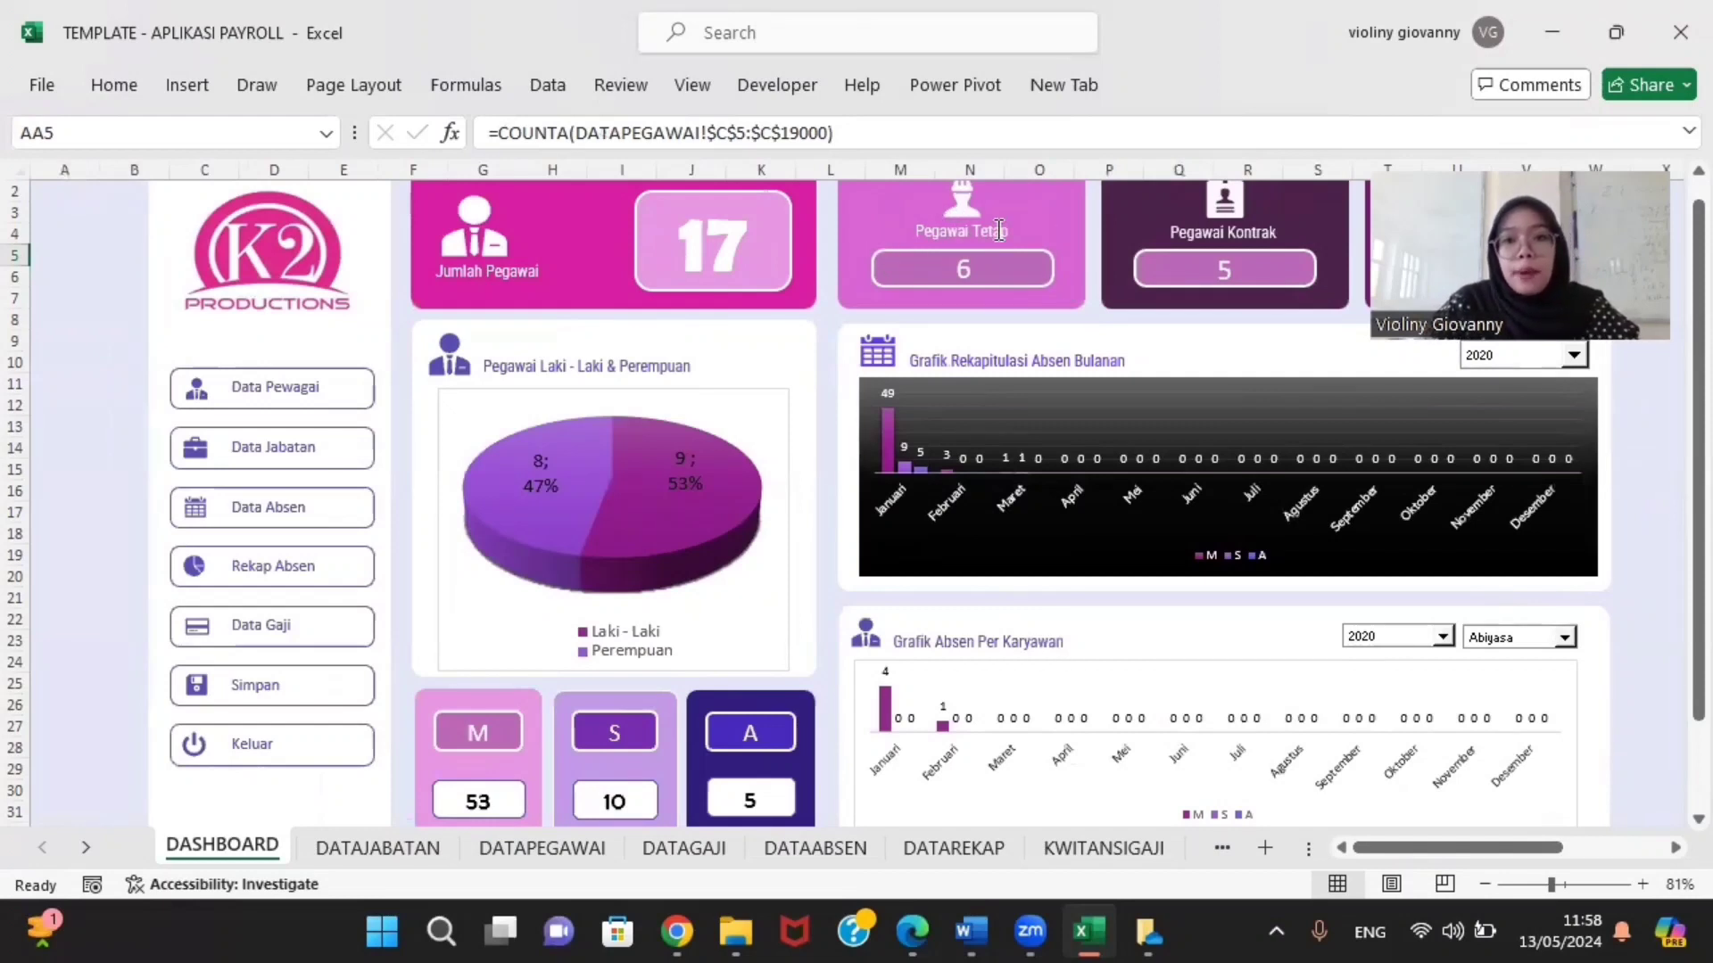
left_click(983, 277)
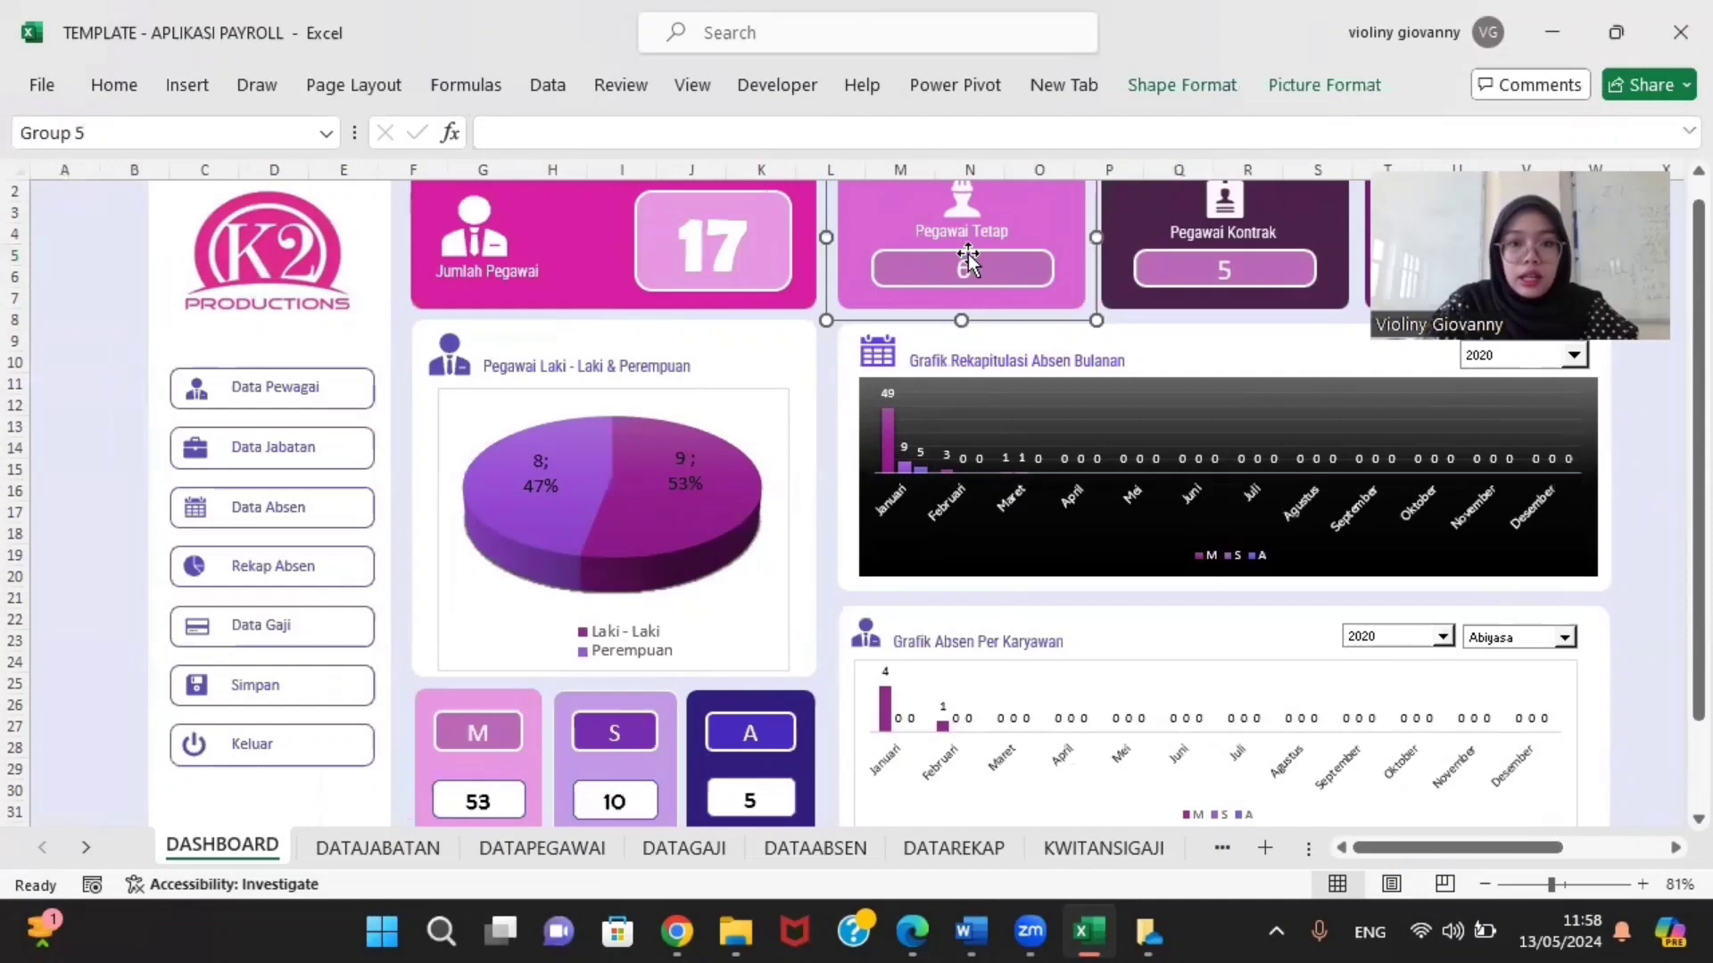
left_click(968, 260)
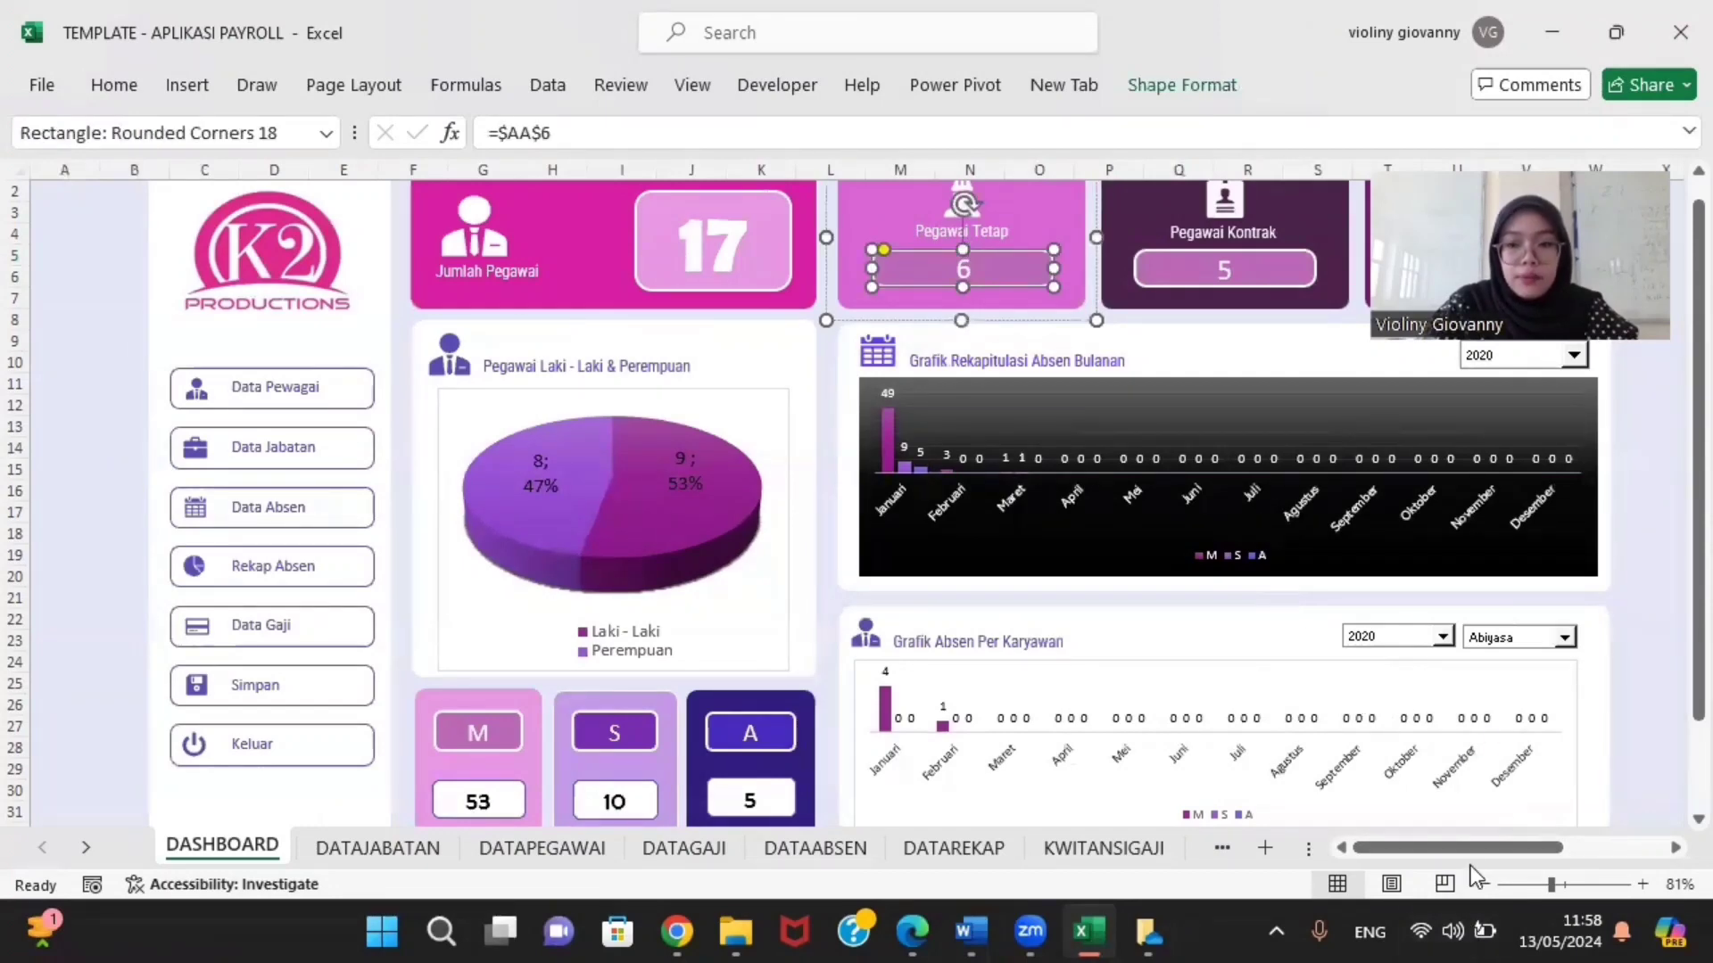
left_click_drag(1470, 853, 1600, 855)
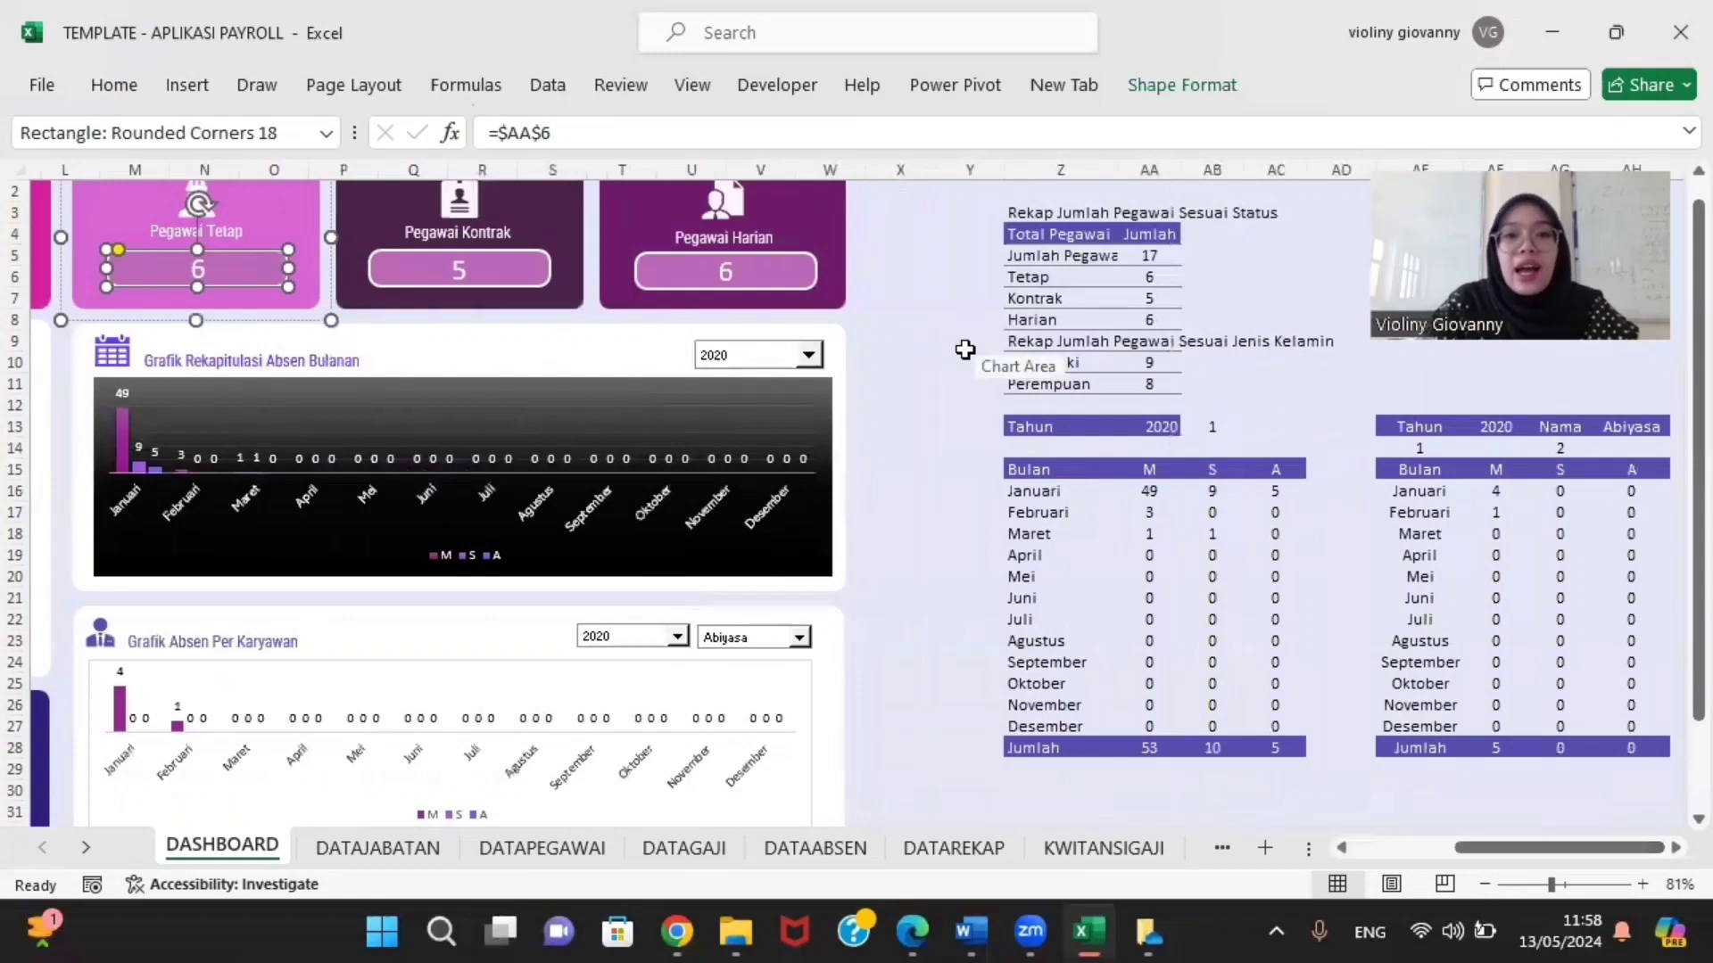
left_click(1142, 278)
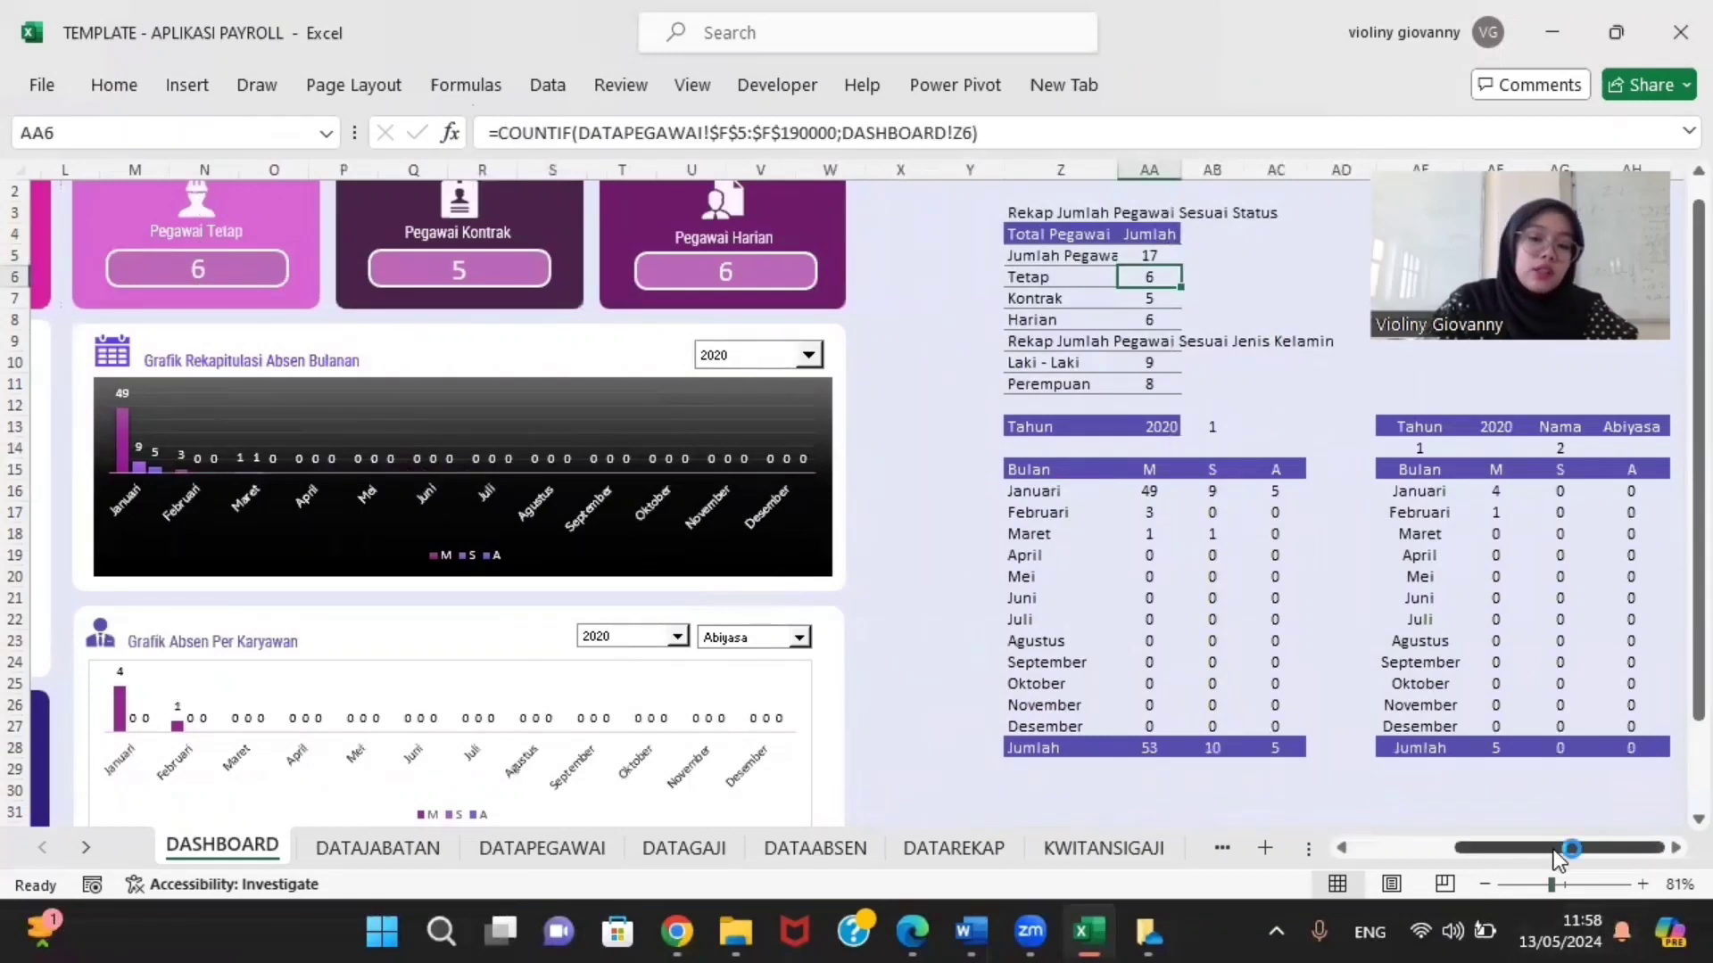
left_click_drag(1557, 858, 1472, 858)
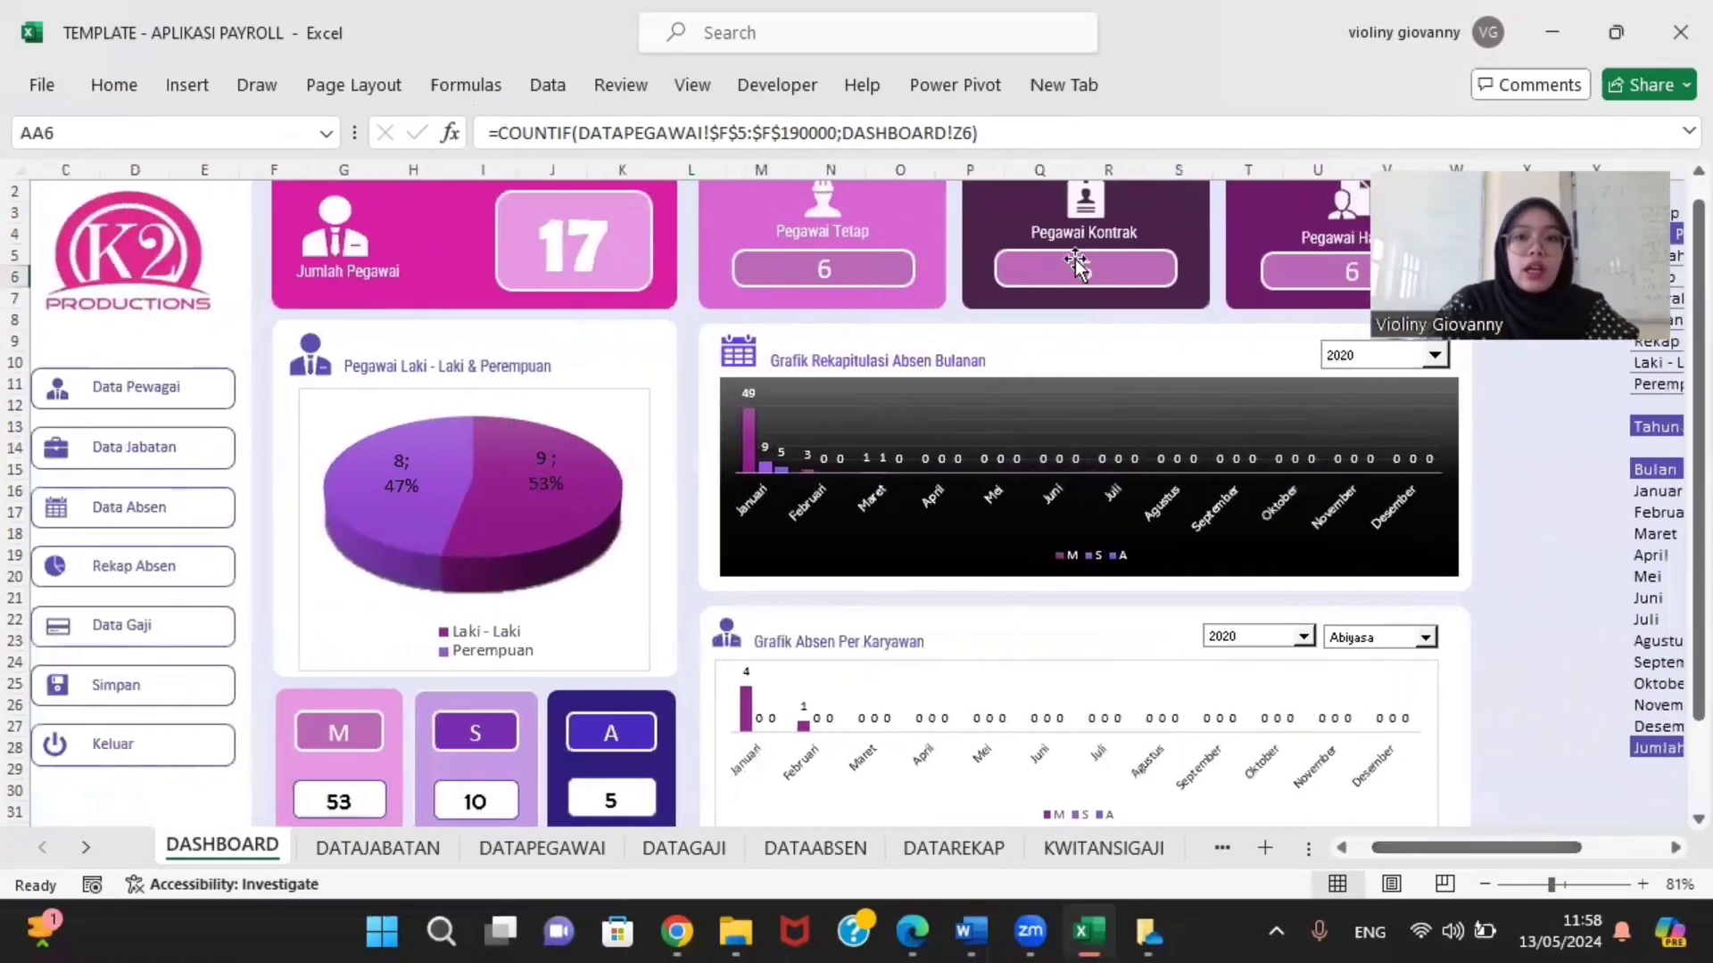
left_click(1110, 274)
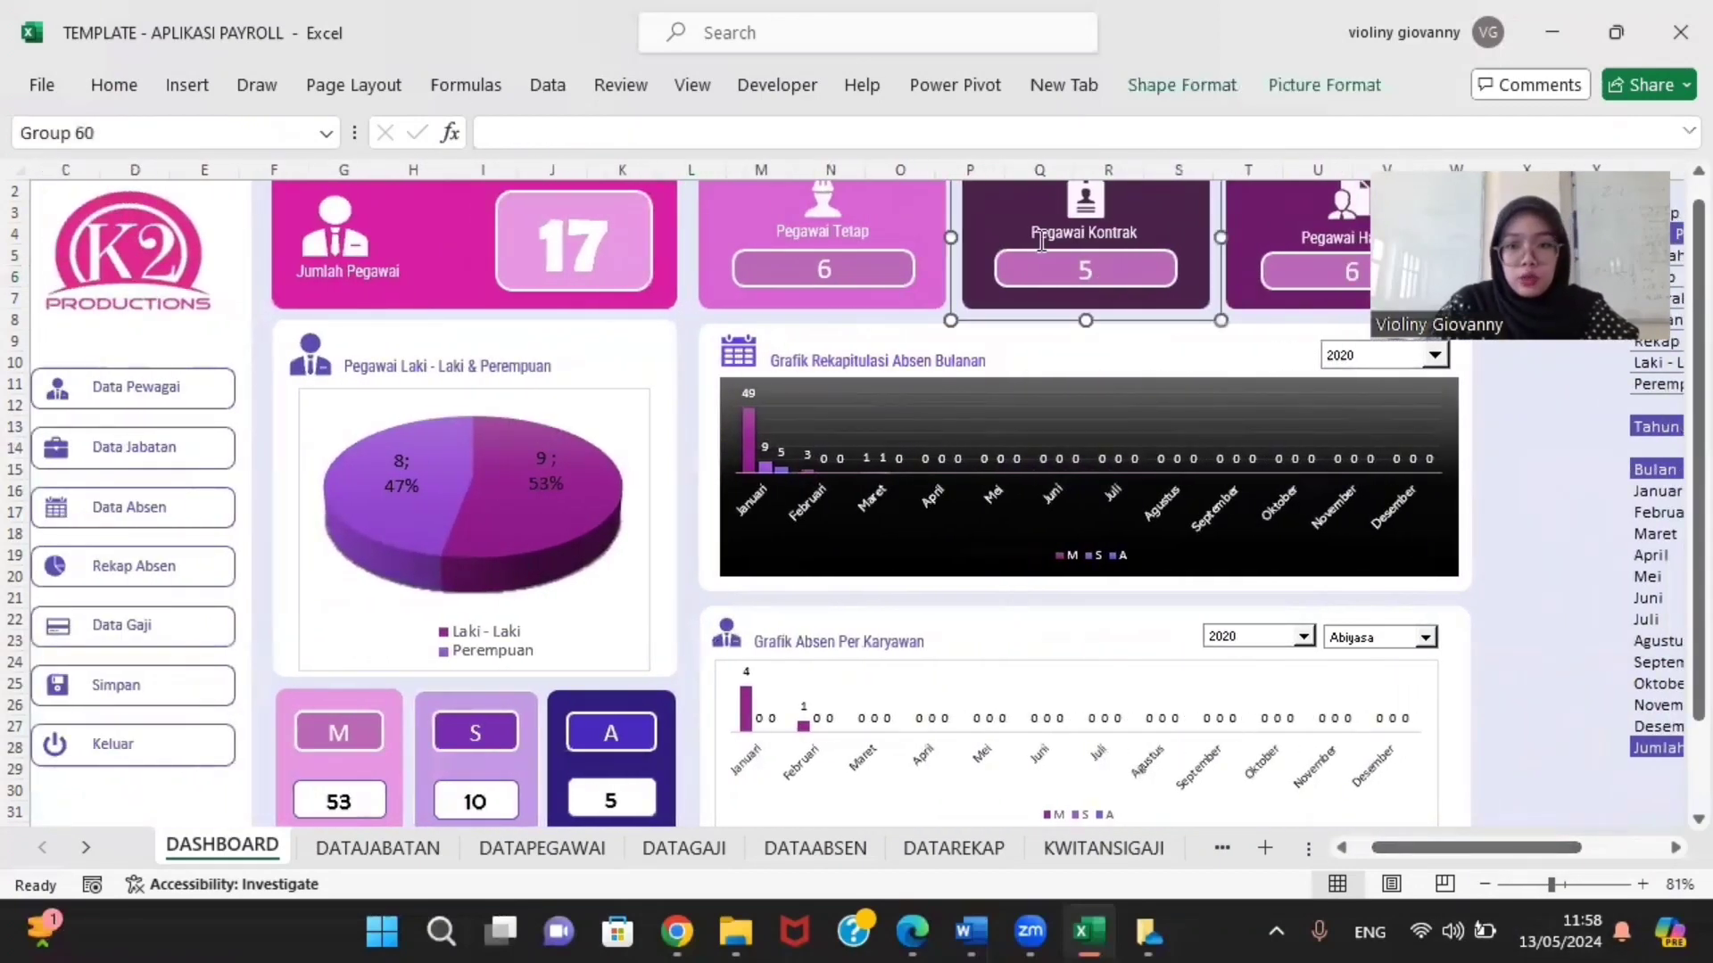
left_click(1088, 279)
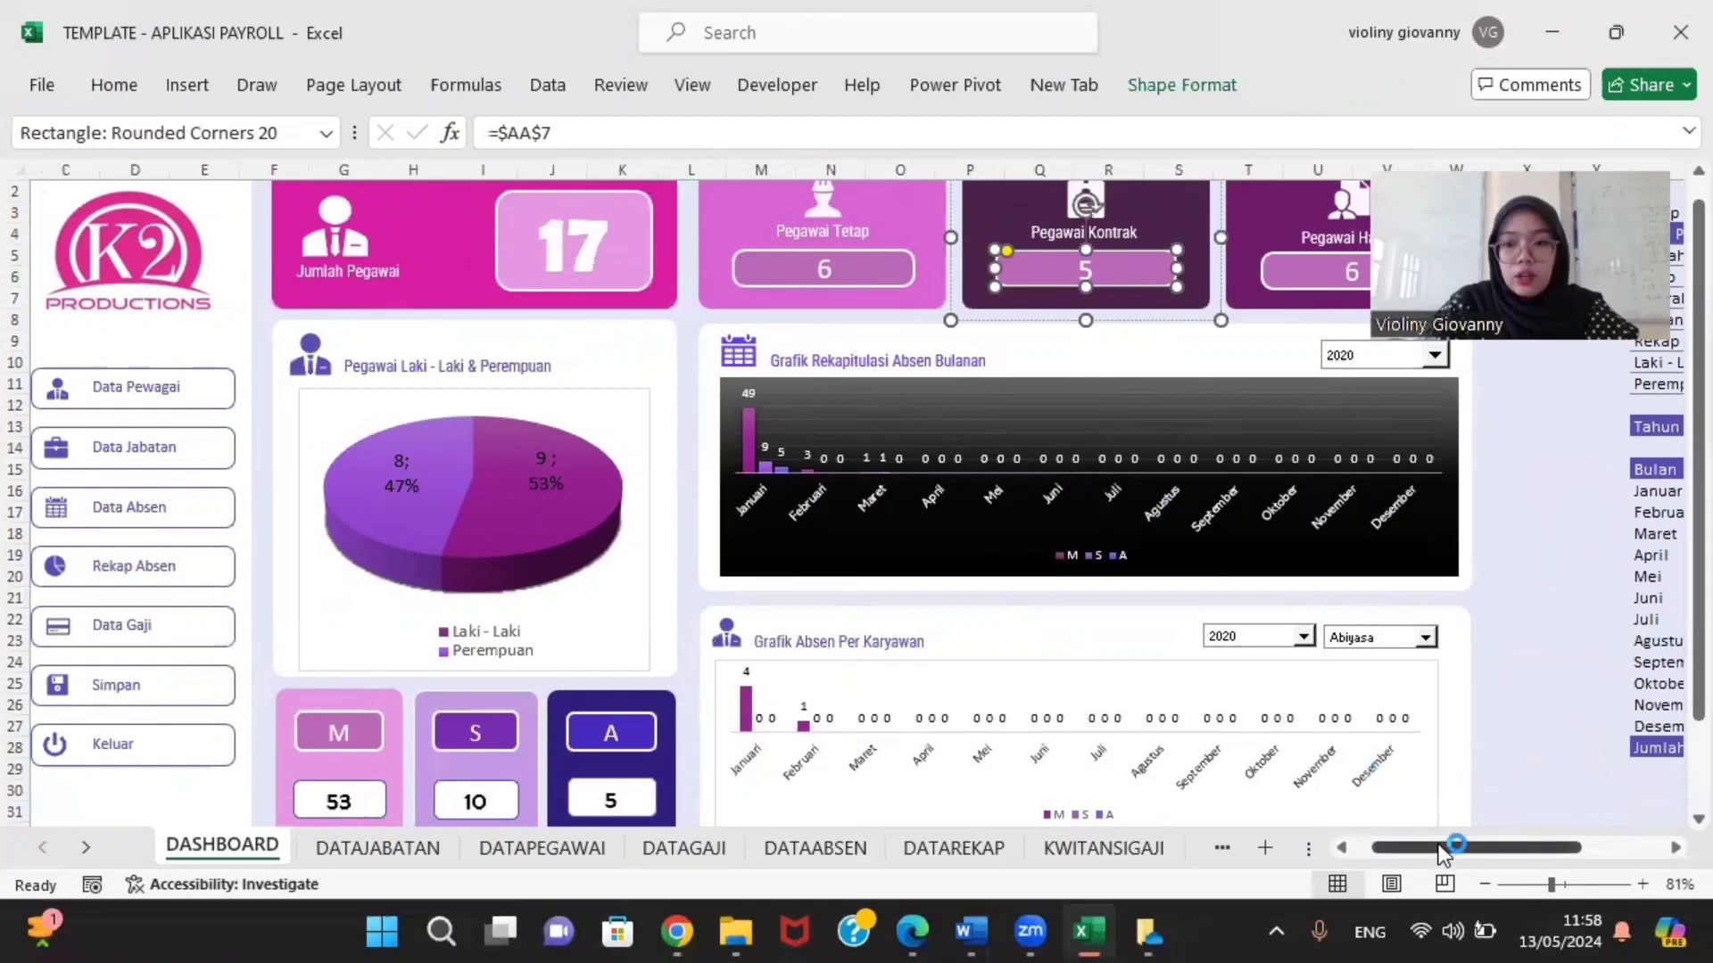
left_click_drag(1509, 843, 1581, 843)
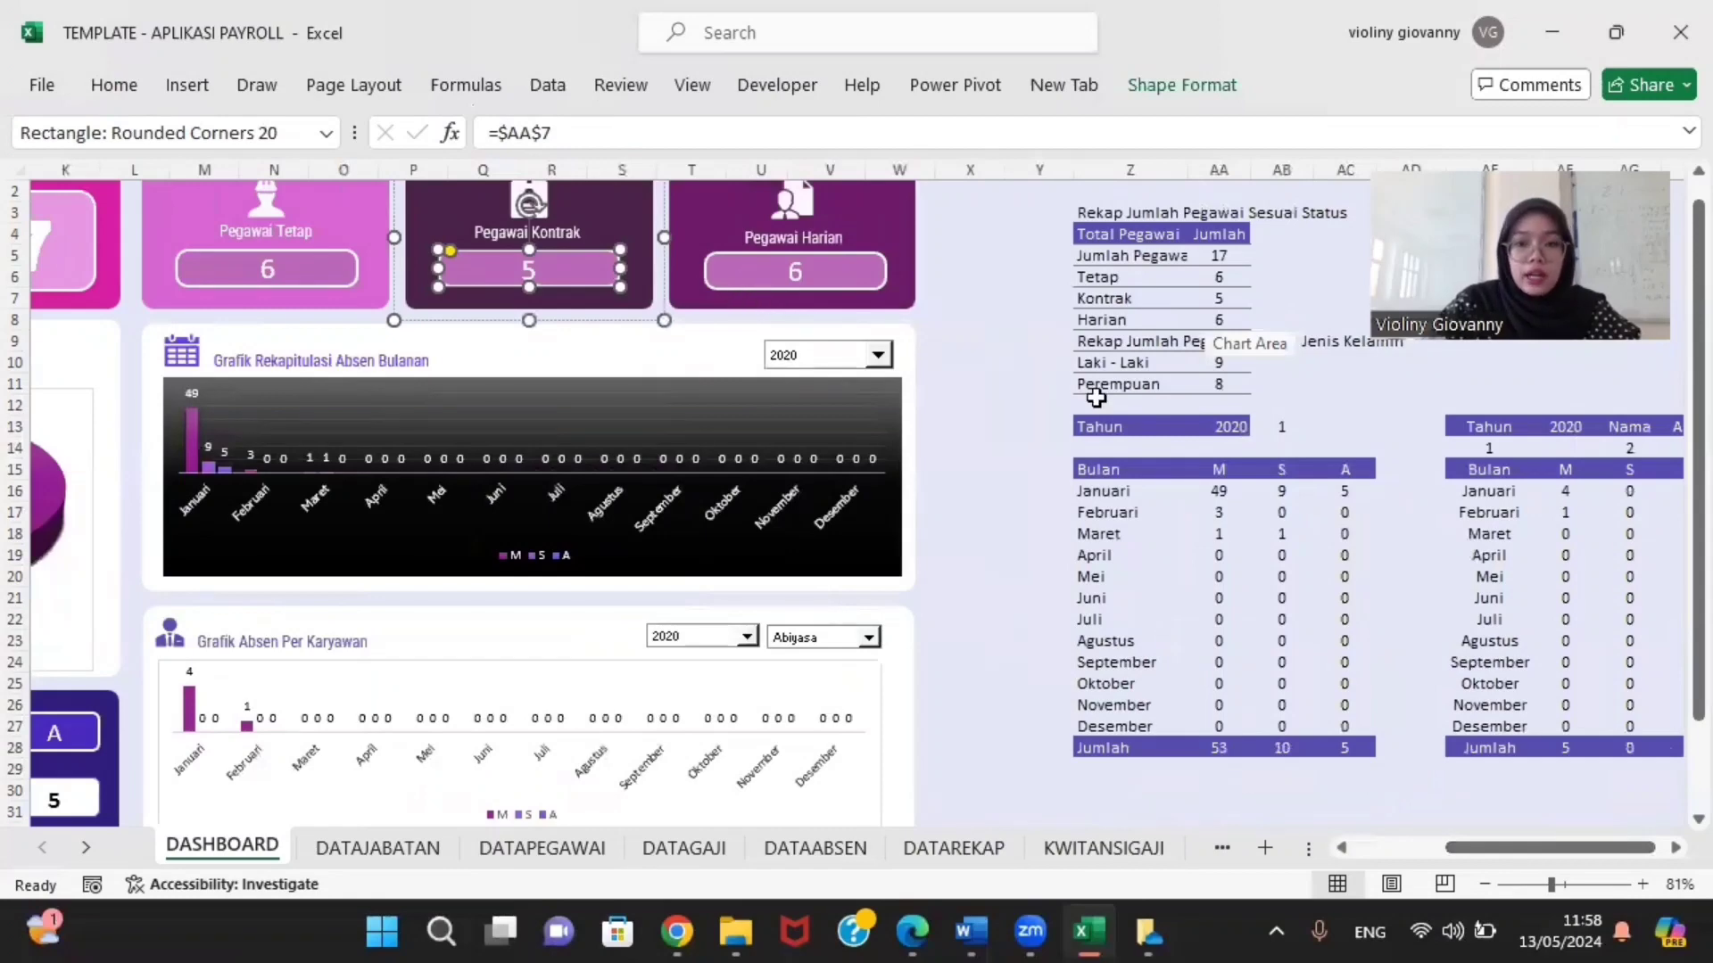
left_click_drag(1514, 849, 1427, 858)
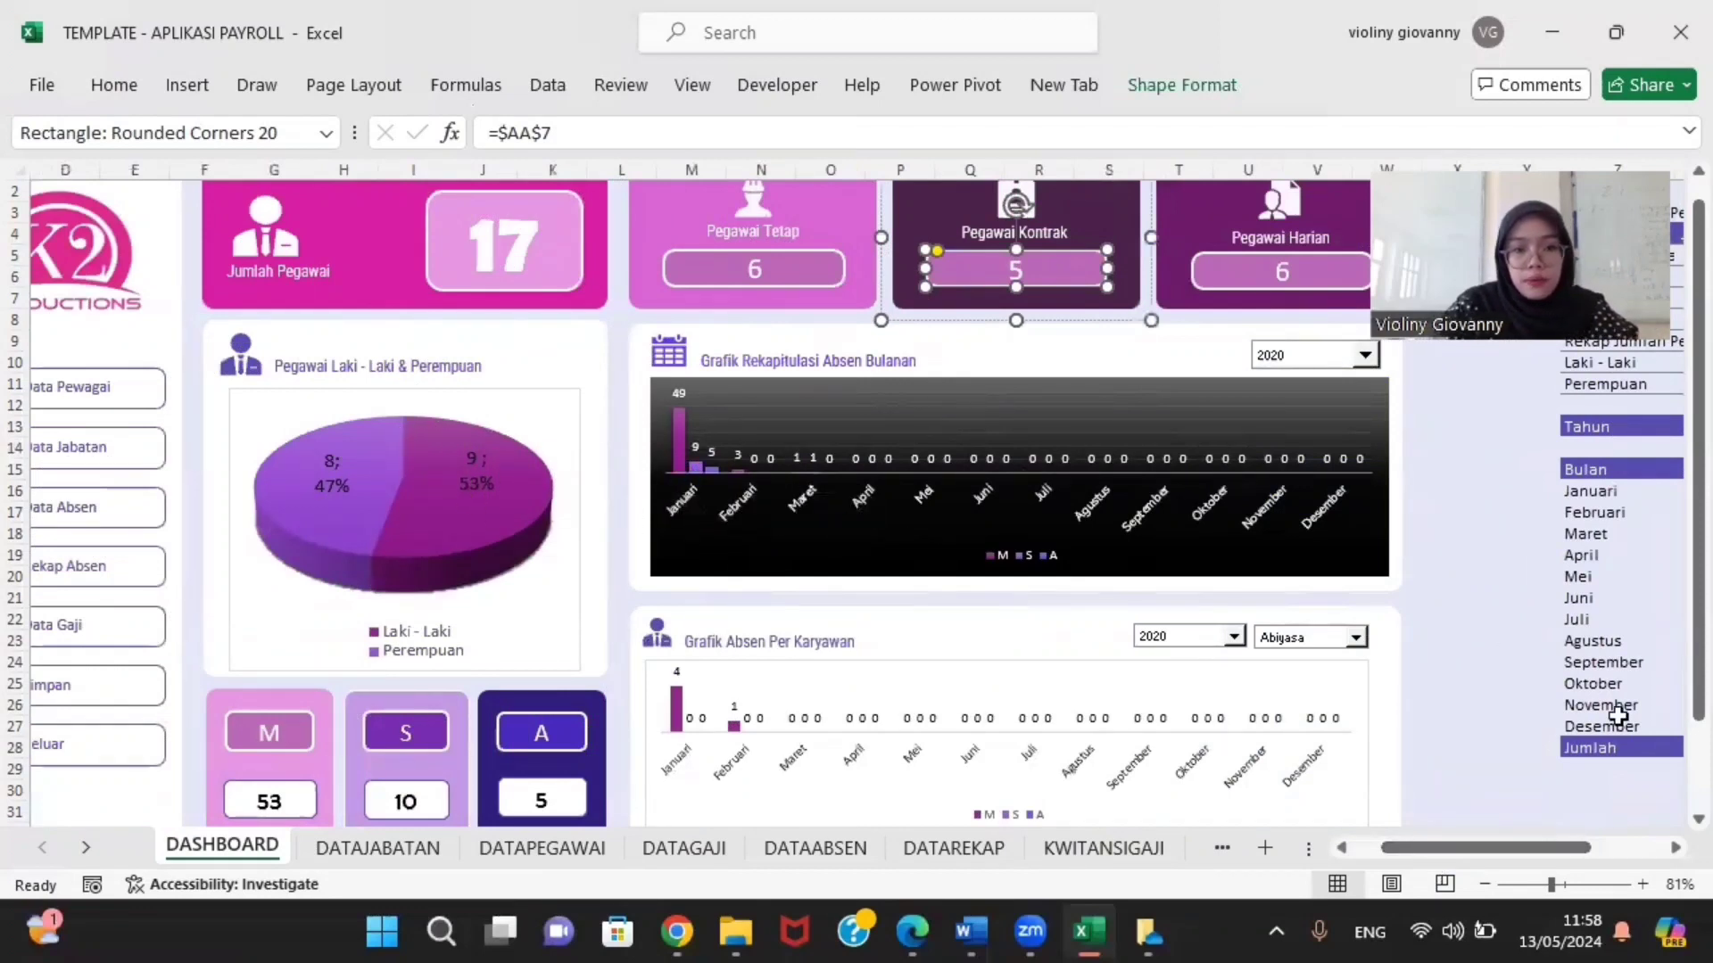
left_click_drag(1516, 843, 1488, 843)
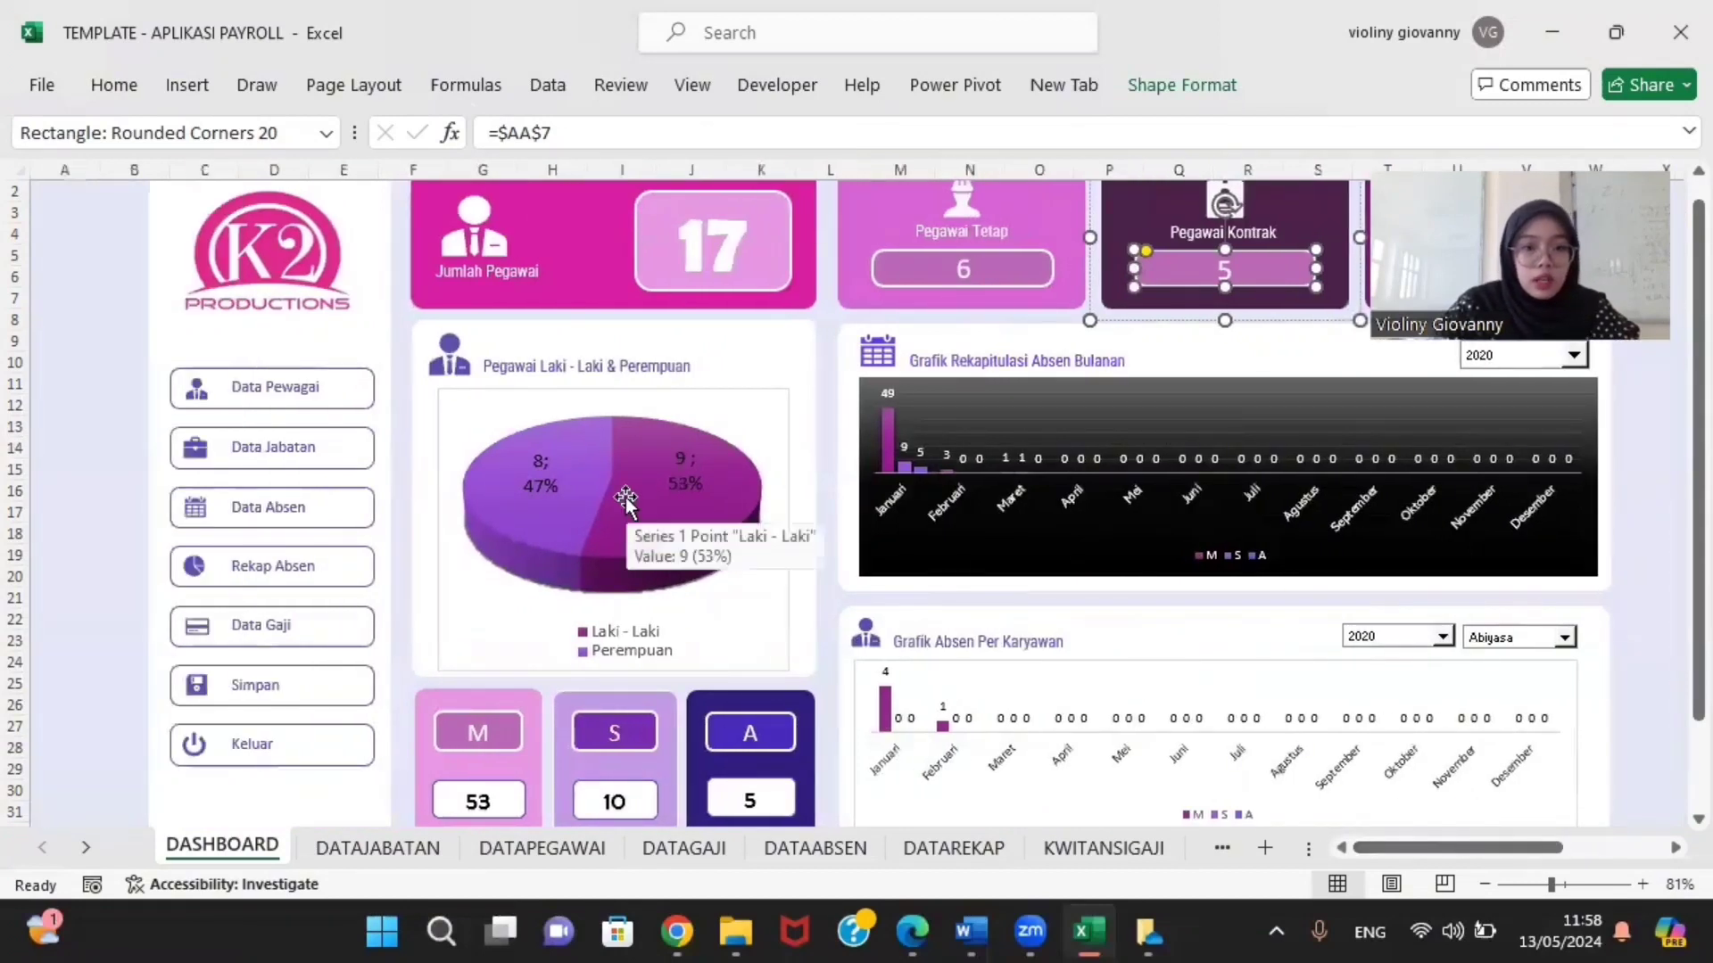
left_click(616, 535)
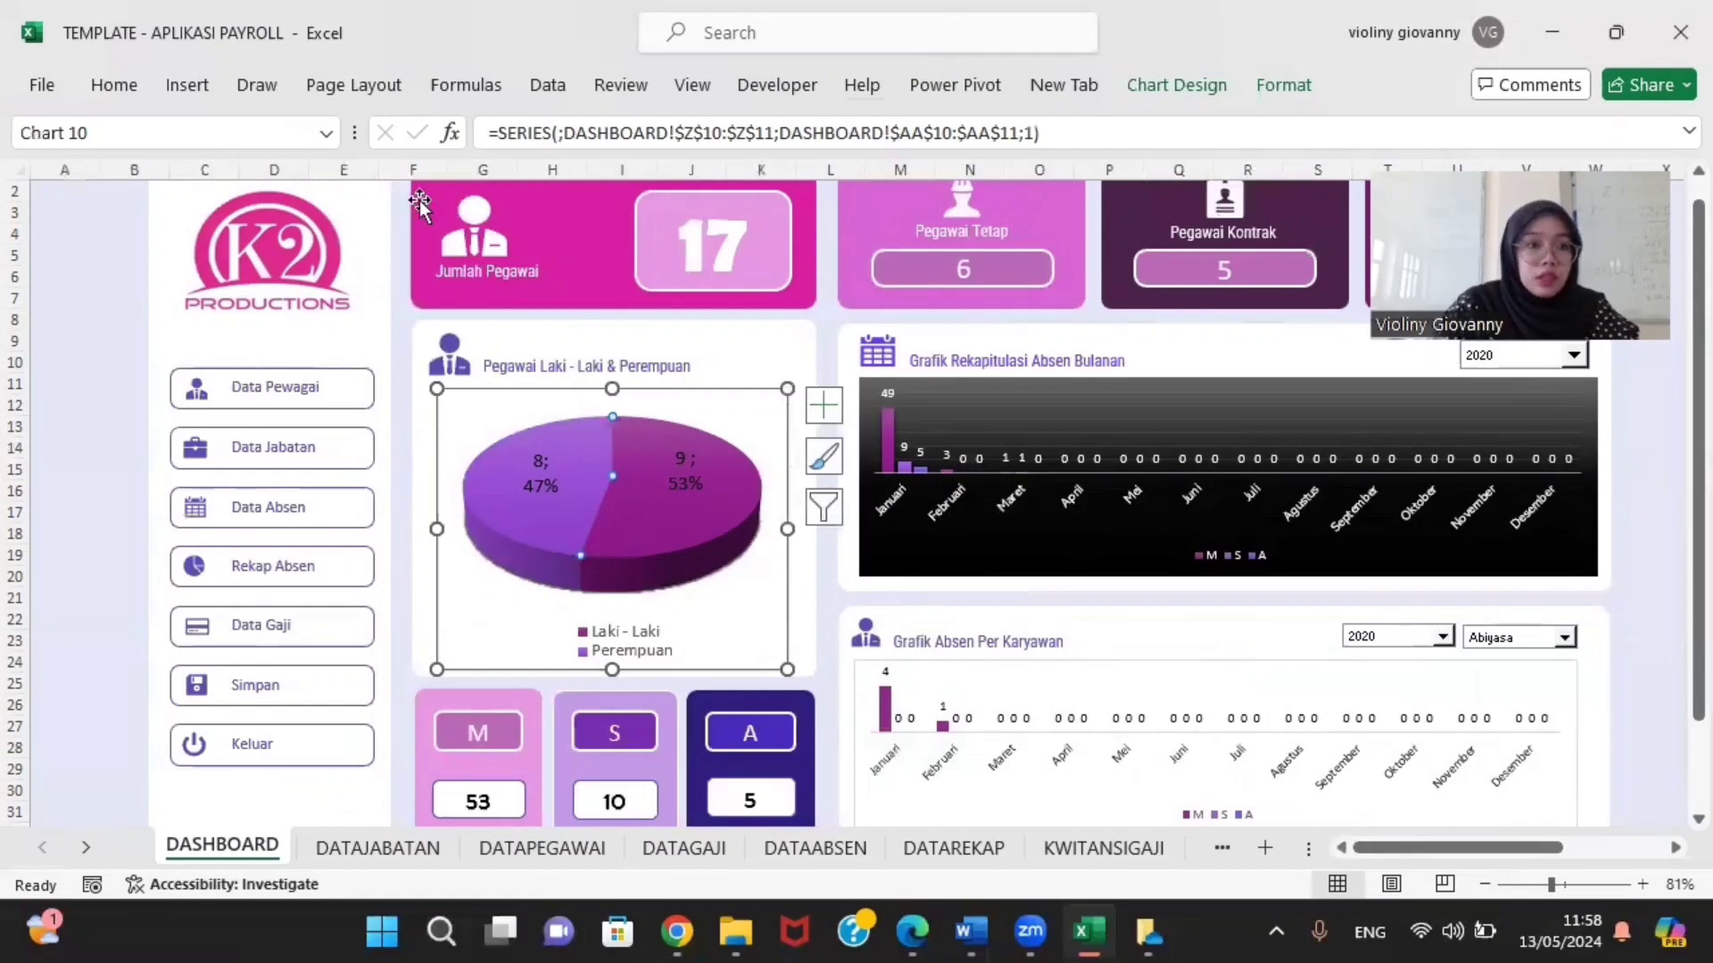
Step: Browse the pie chart types without inserting, then select the Grafik Rekapitulasi Absen Bulanan chart
left_click(186, 84)
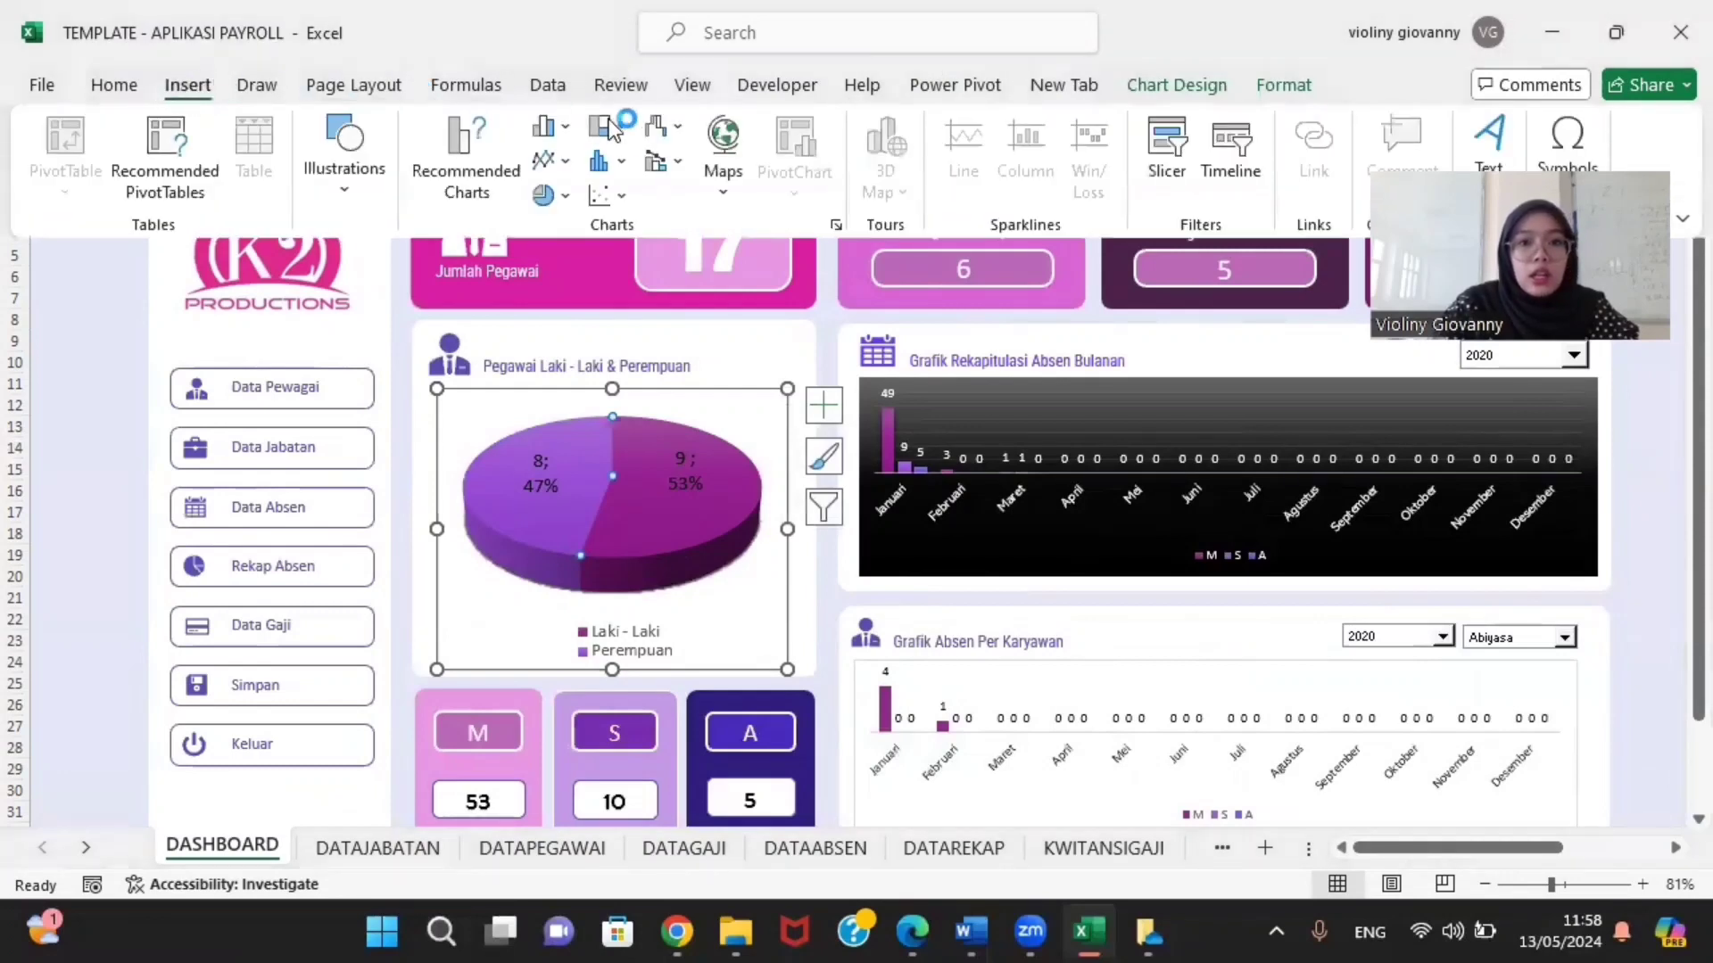
left_click(563, 198)
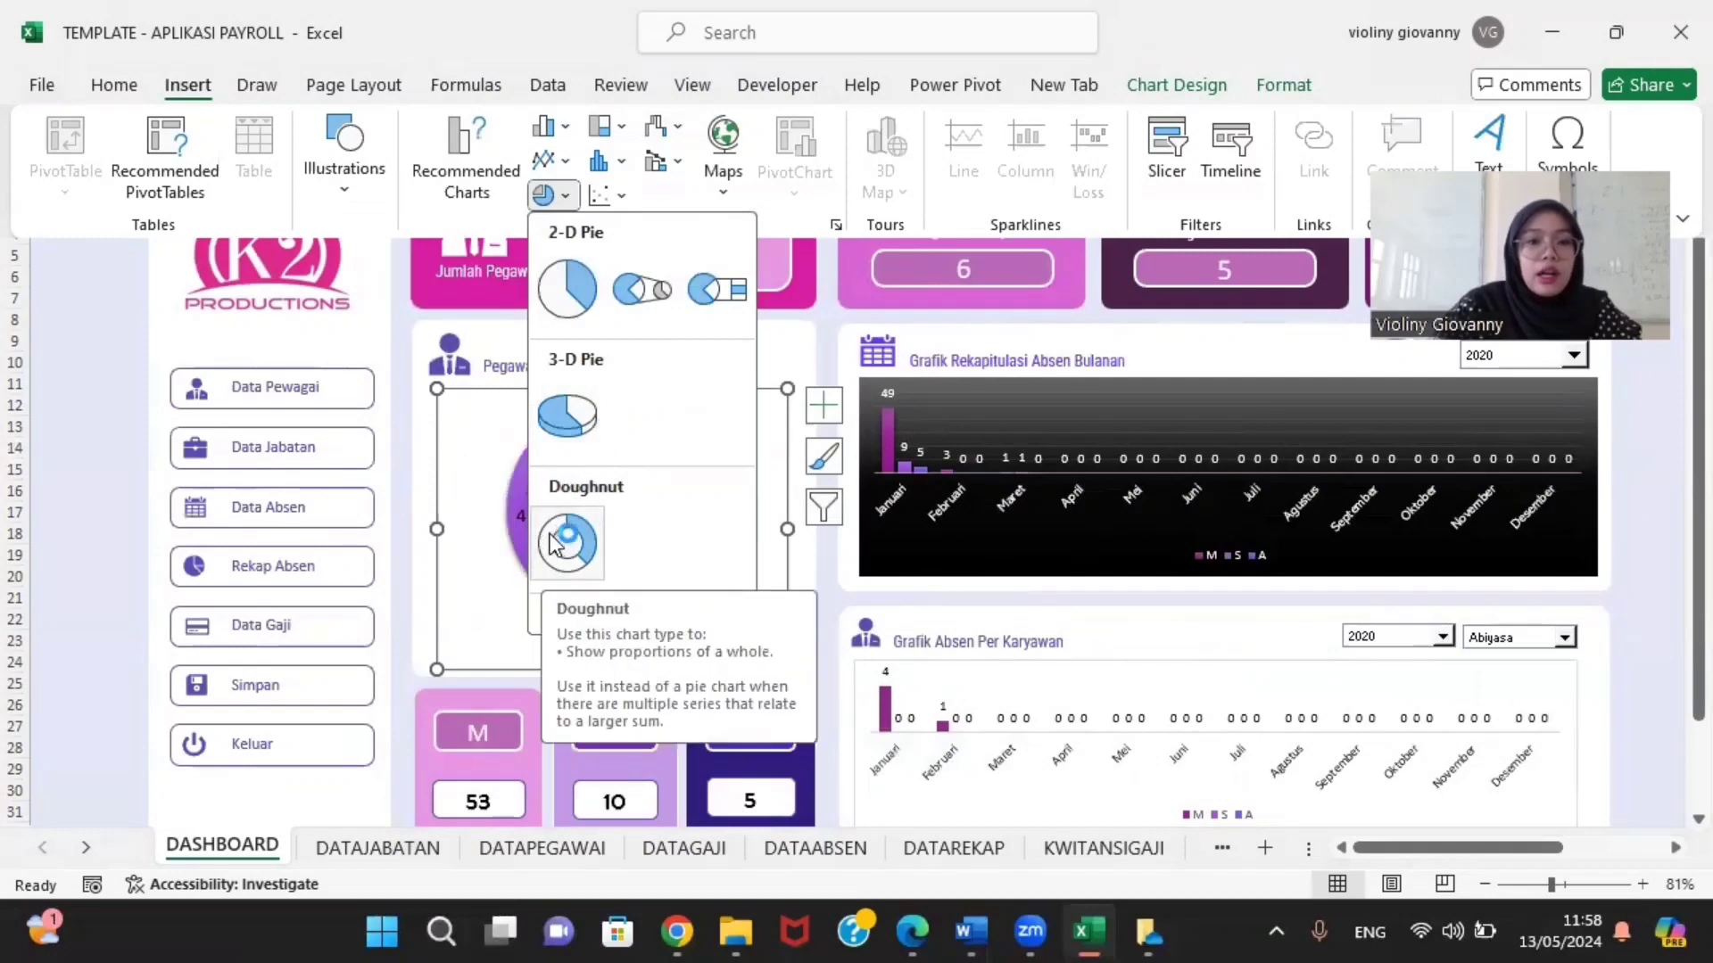
left_click(6, 380)
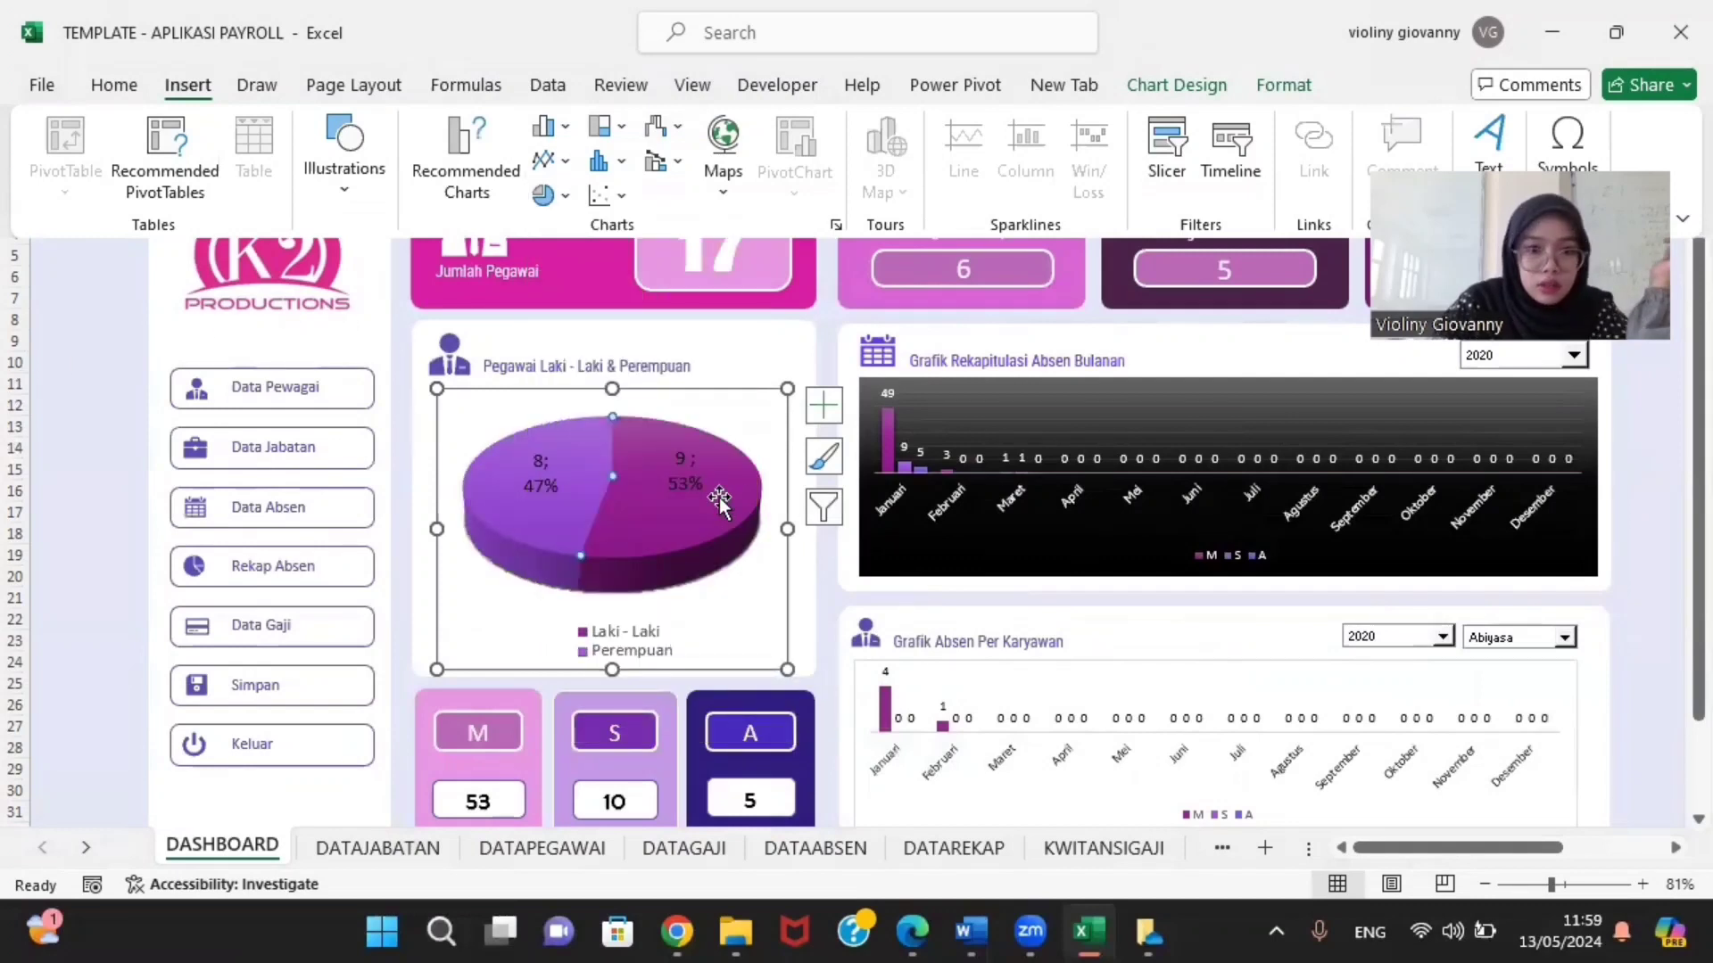
left_click(563, 487)
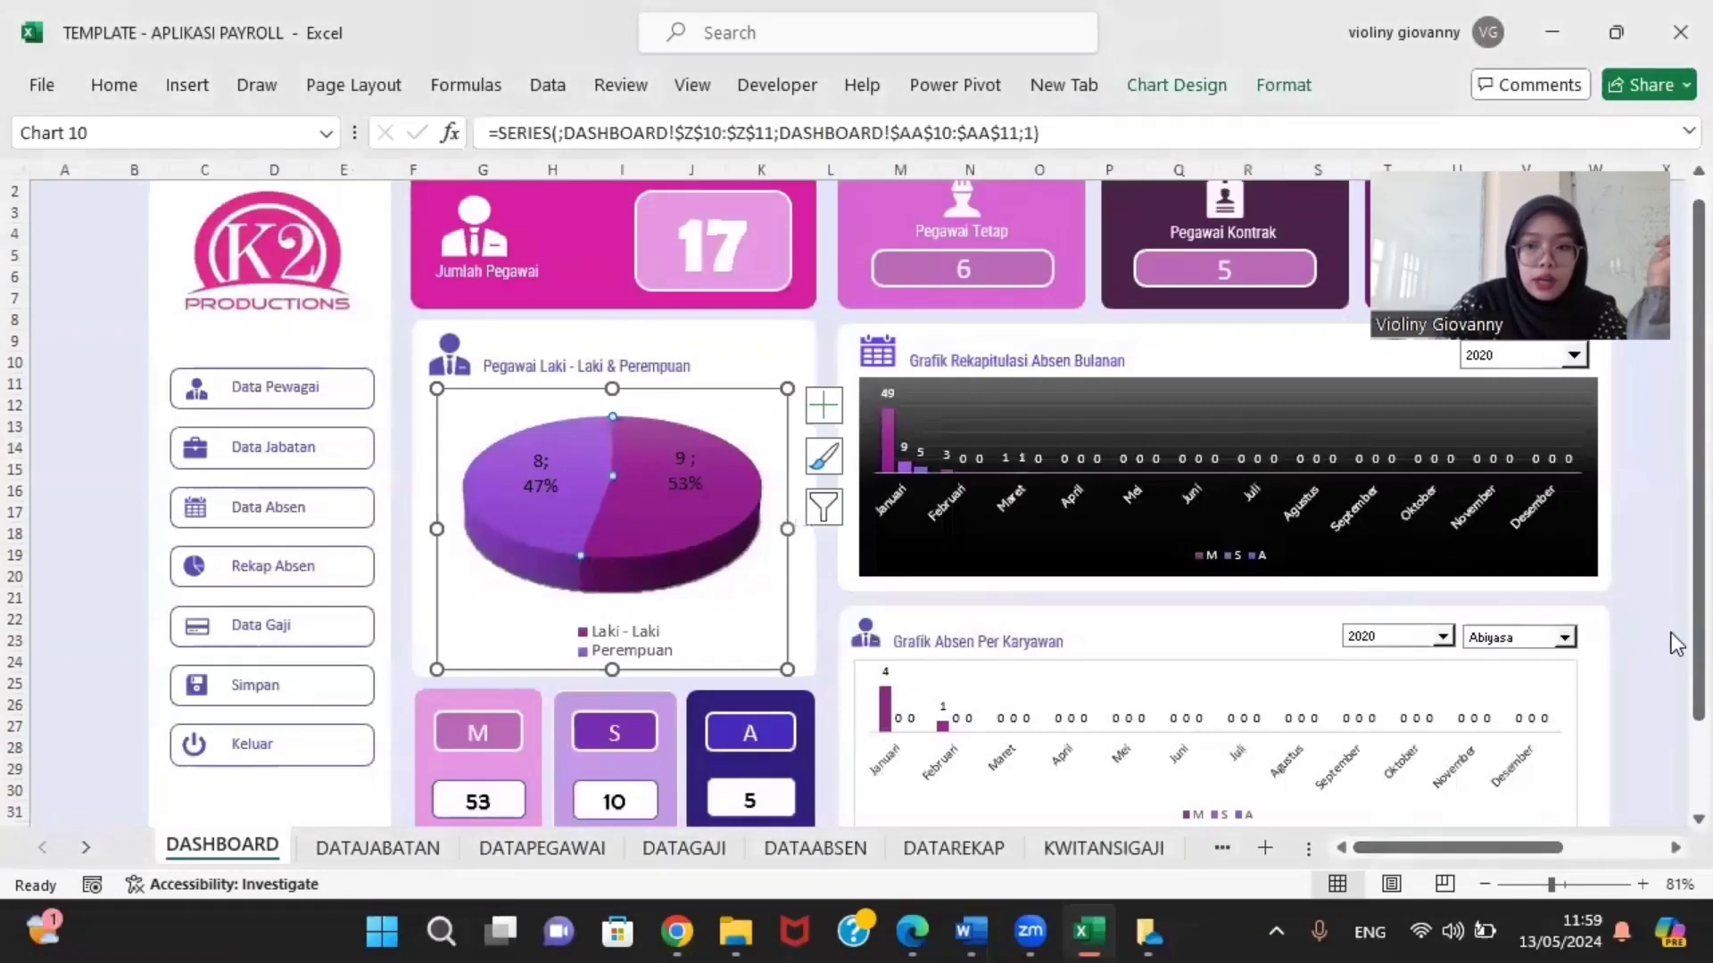
left_click(1650, 533)
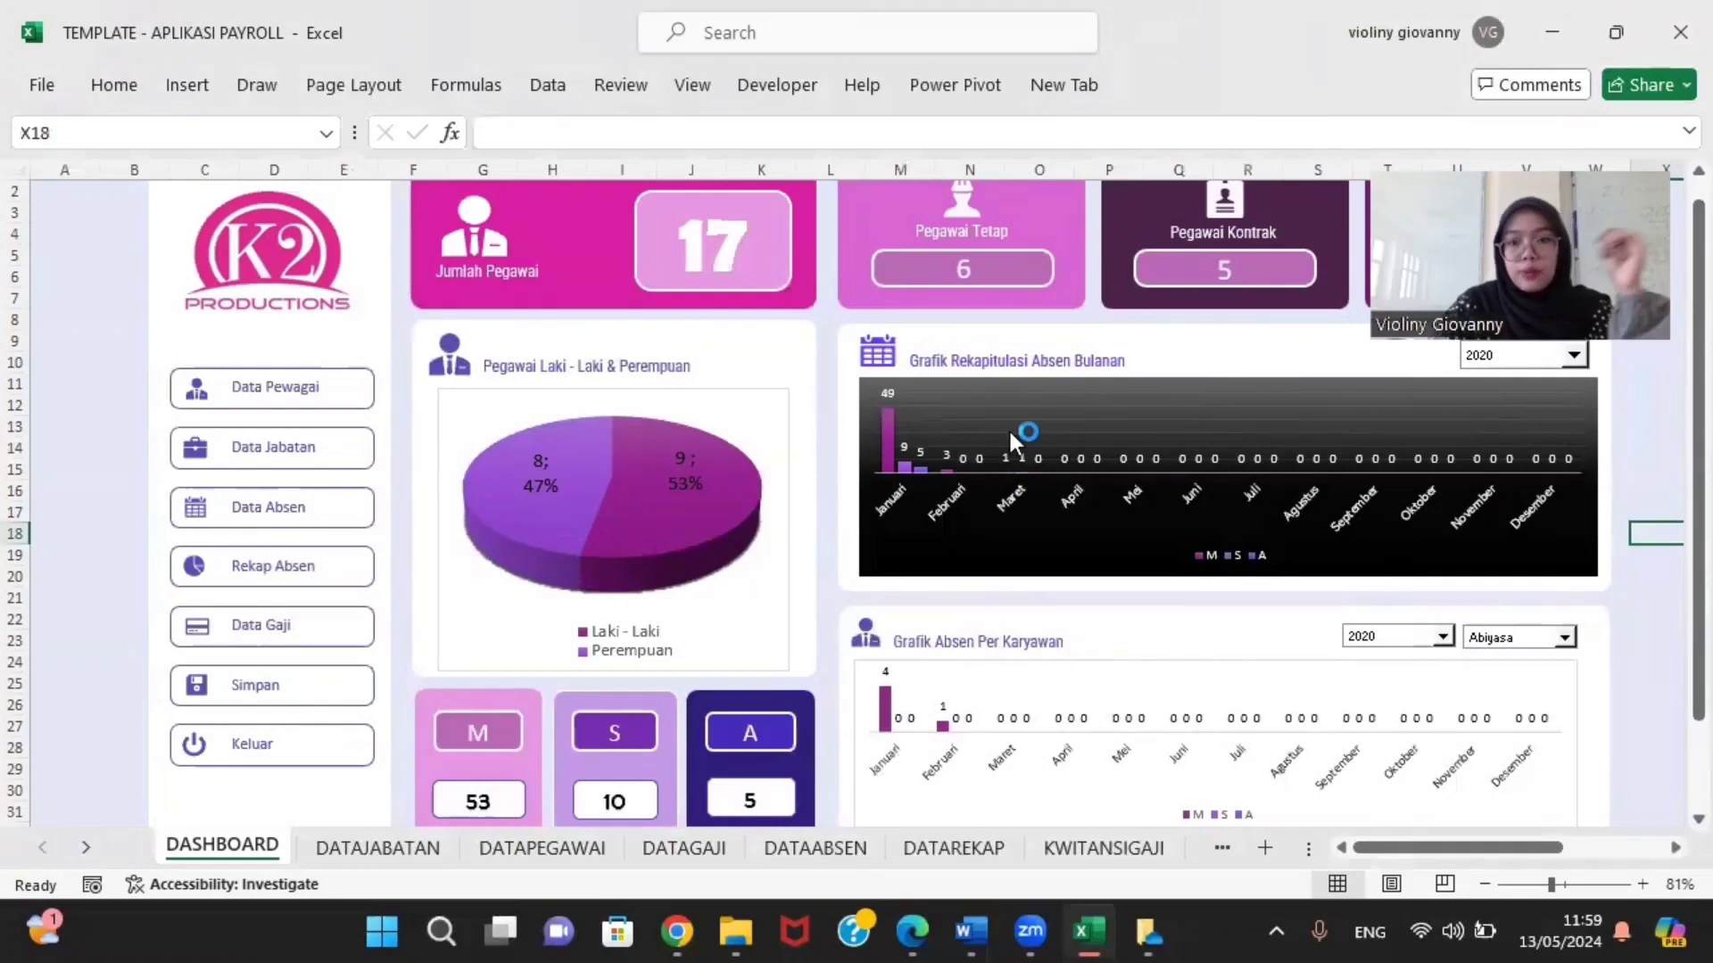
left_click(1214, 427)
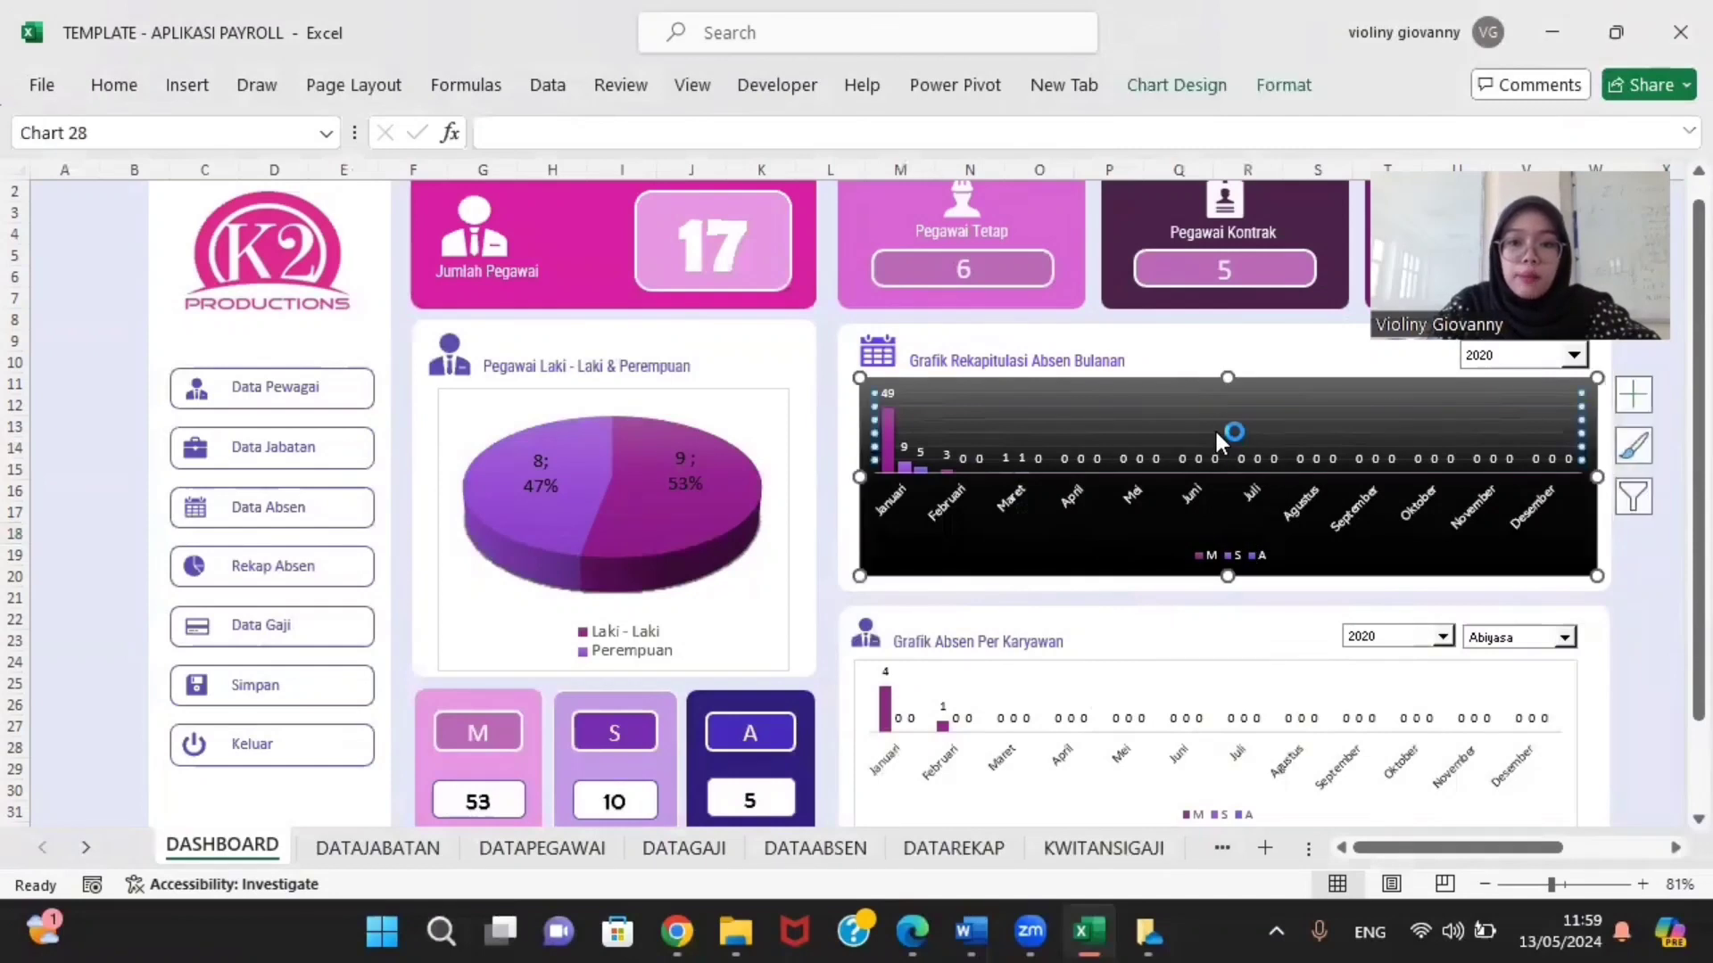
left_click(186, 87)
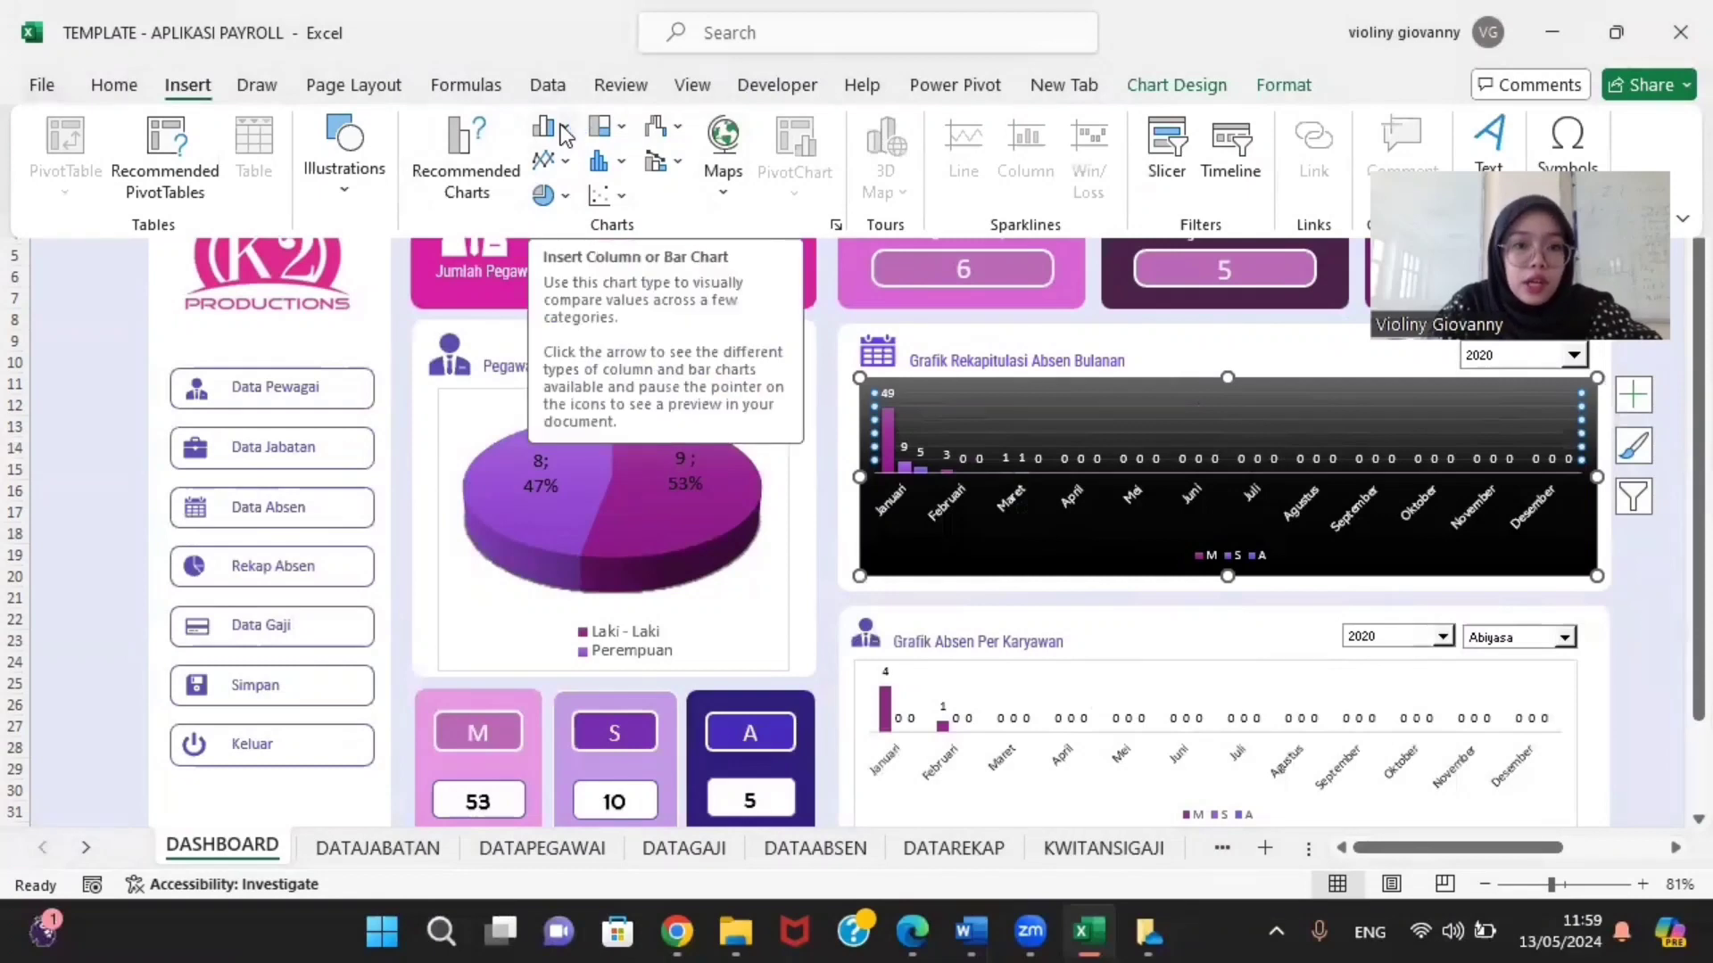
left_click(660, 128)
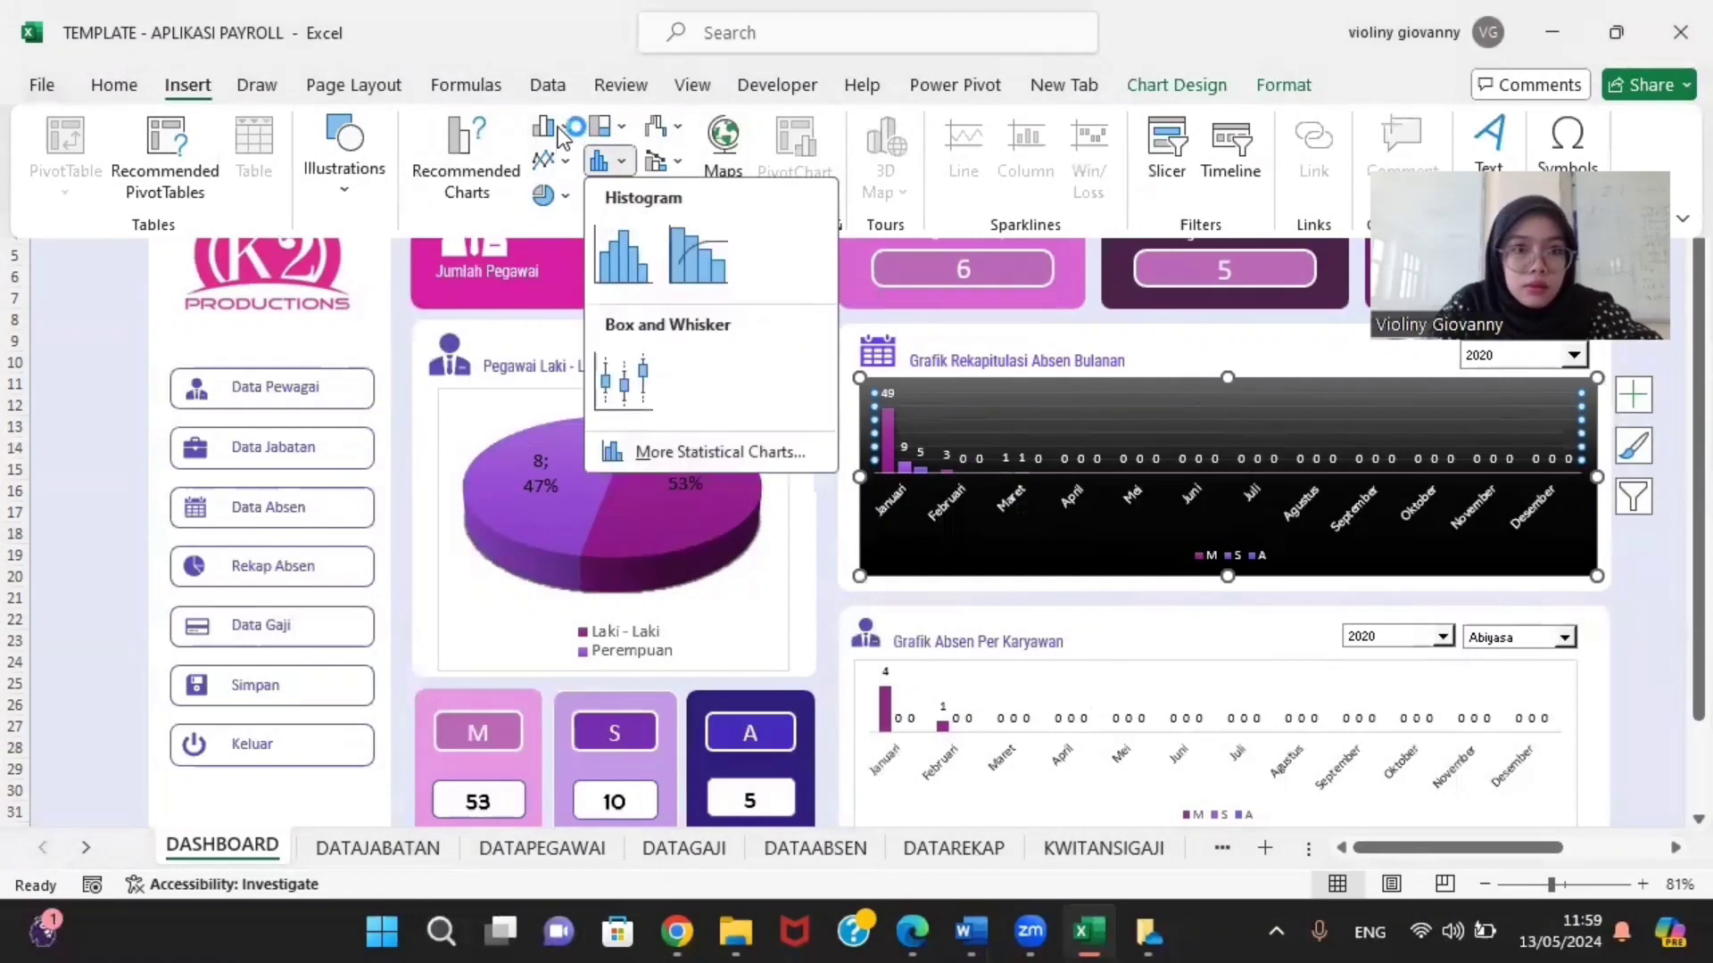
left_click(561, 129)
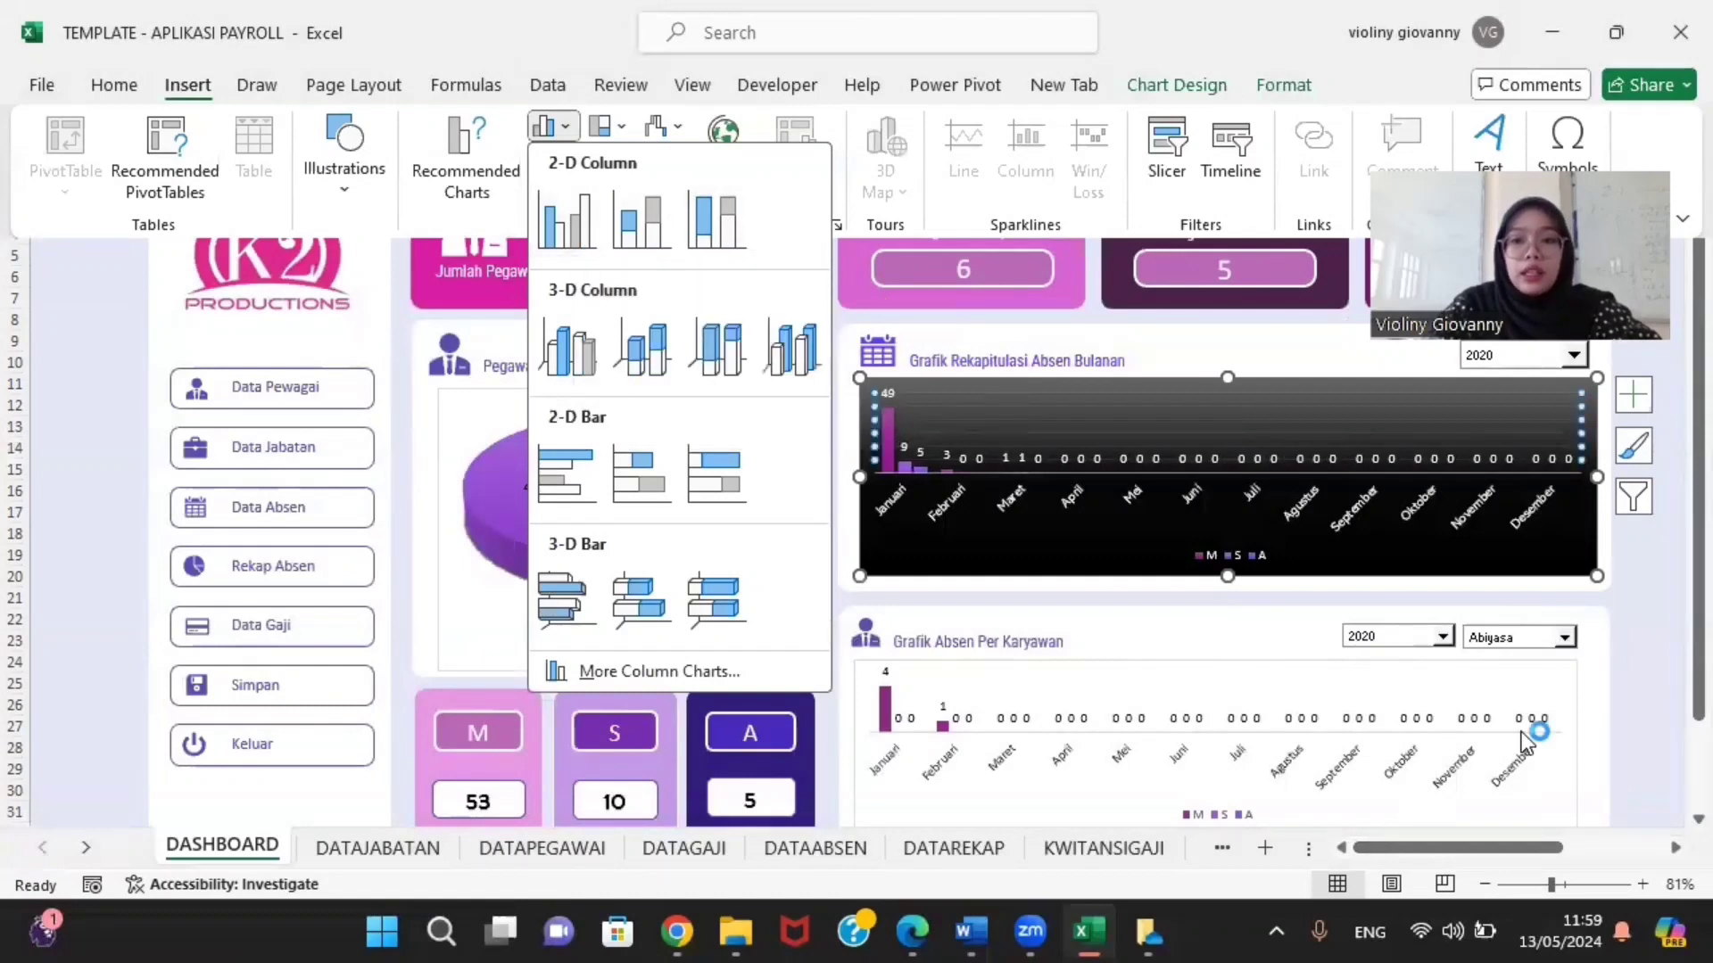
left_click(1636, 608)
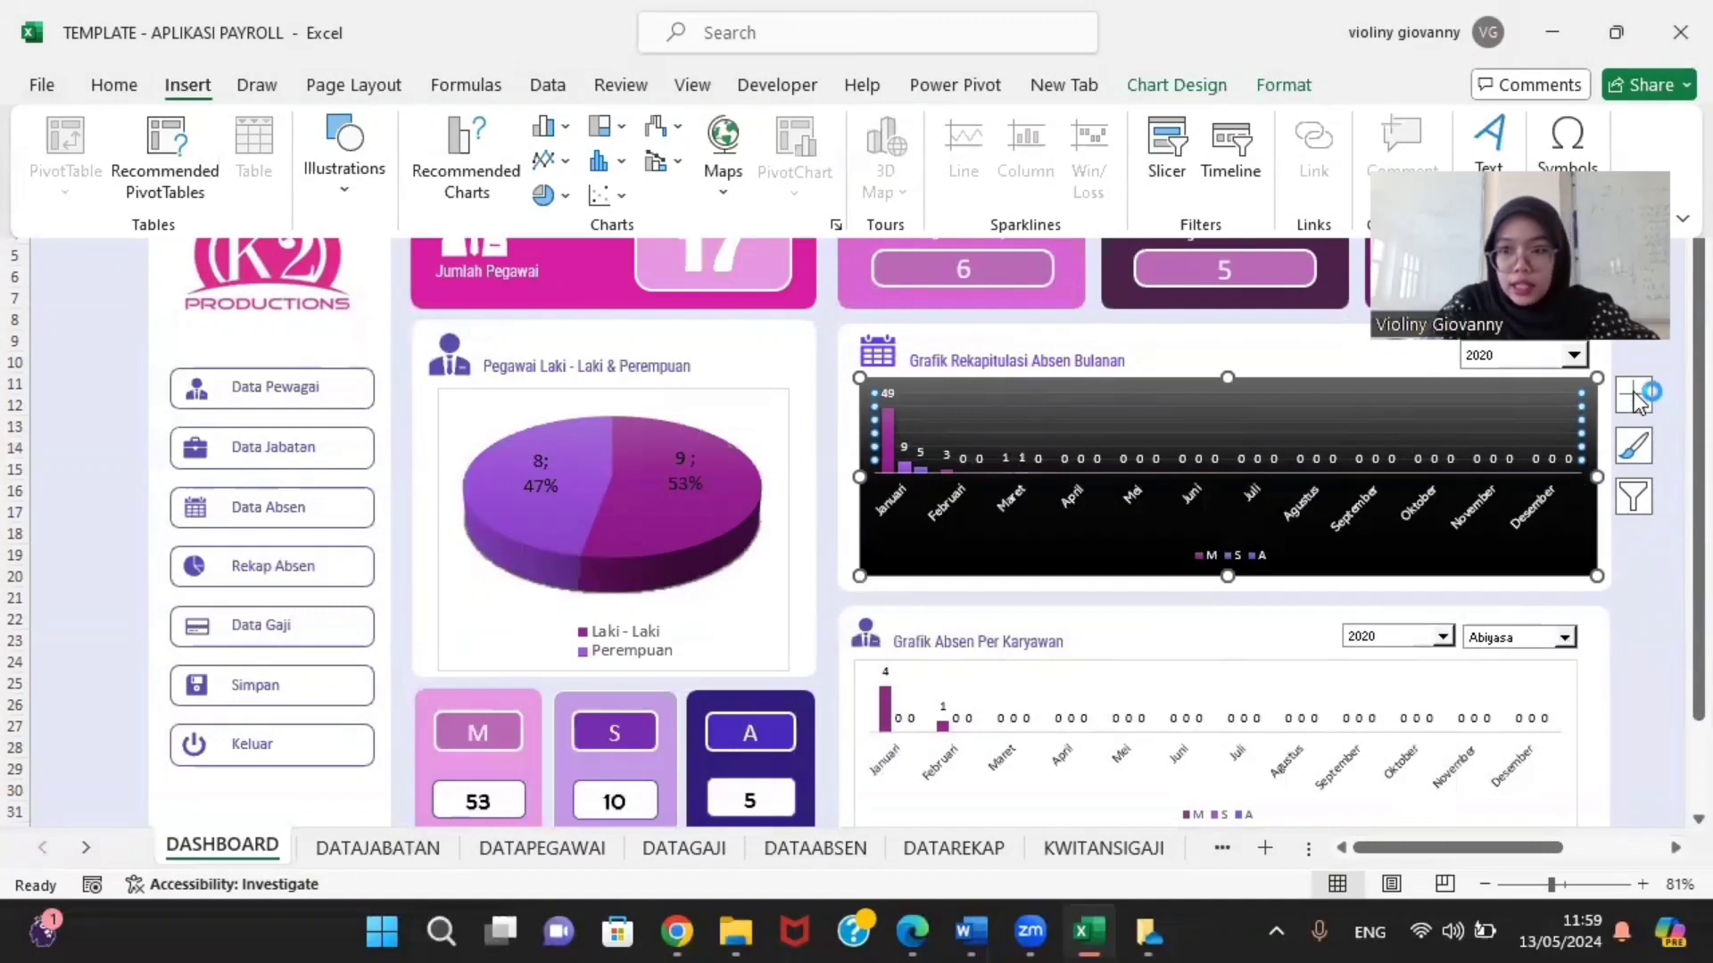
mouse_move(1698, 572)
left_mouse_down()
mouse_move(1670, 582)
mouse_move(1670, 603)
mouse_move(1670, 572)
left_mouse_up()
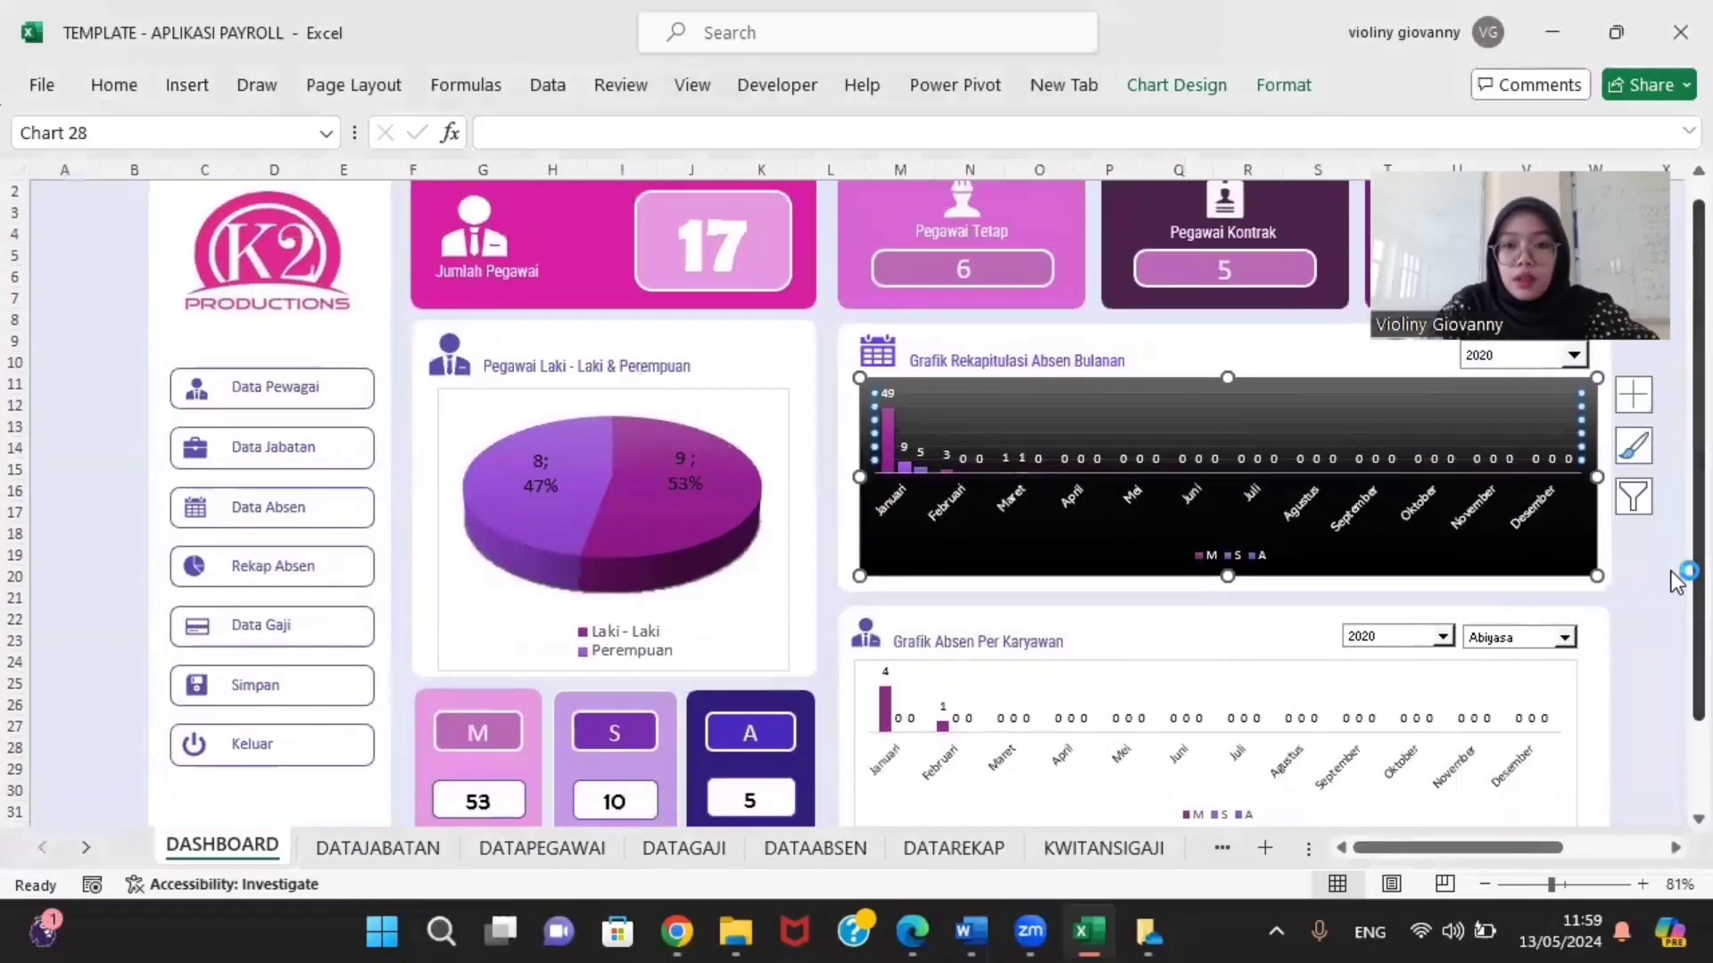
left_click_drag(1699, 547, 1698, 636)
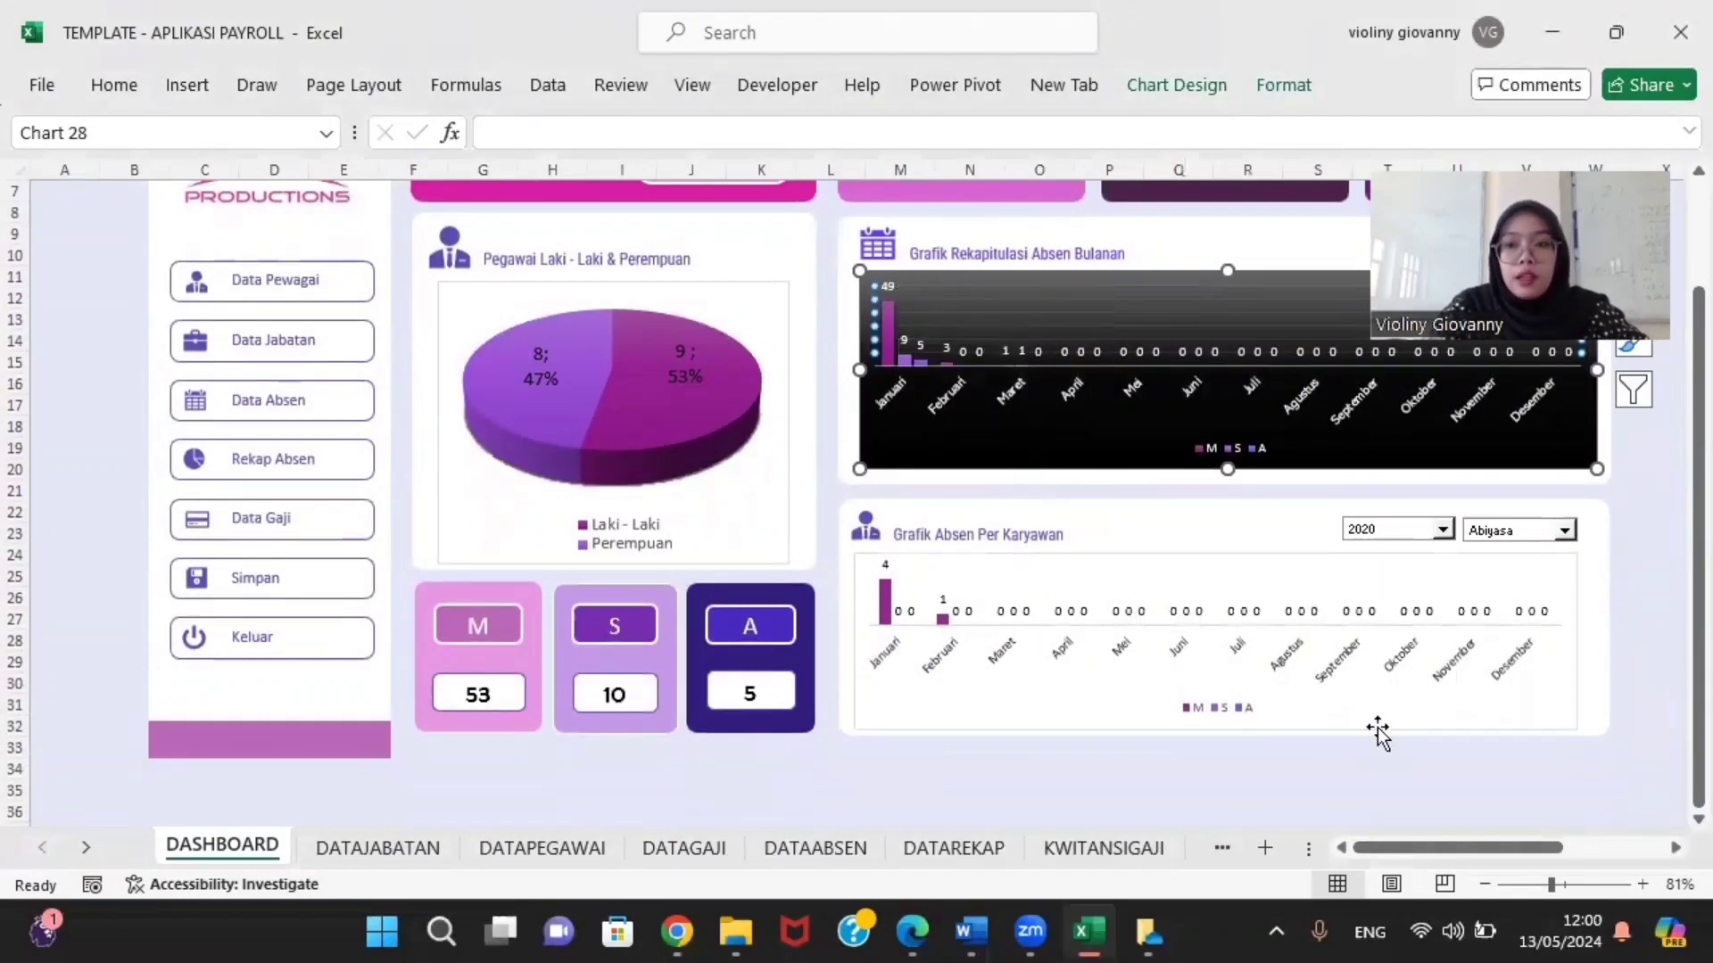
left_click_drag(1675, 536, 1670, 393)
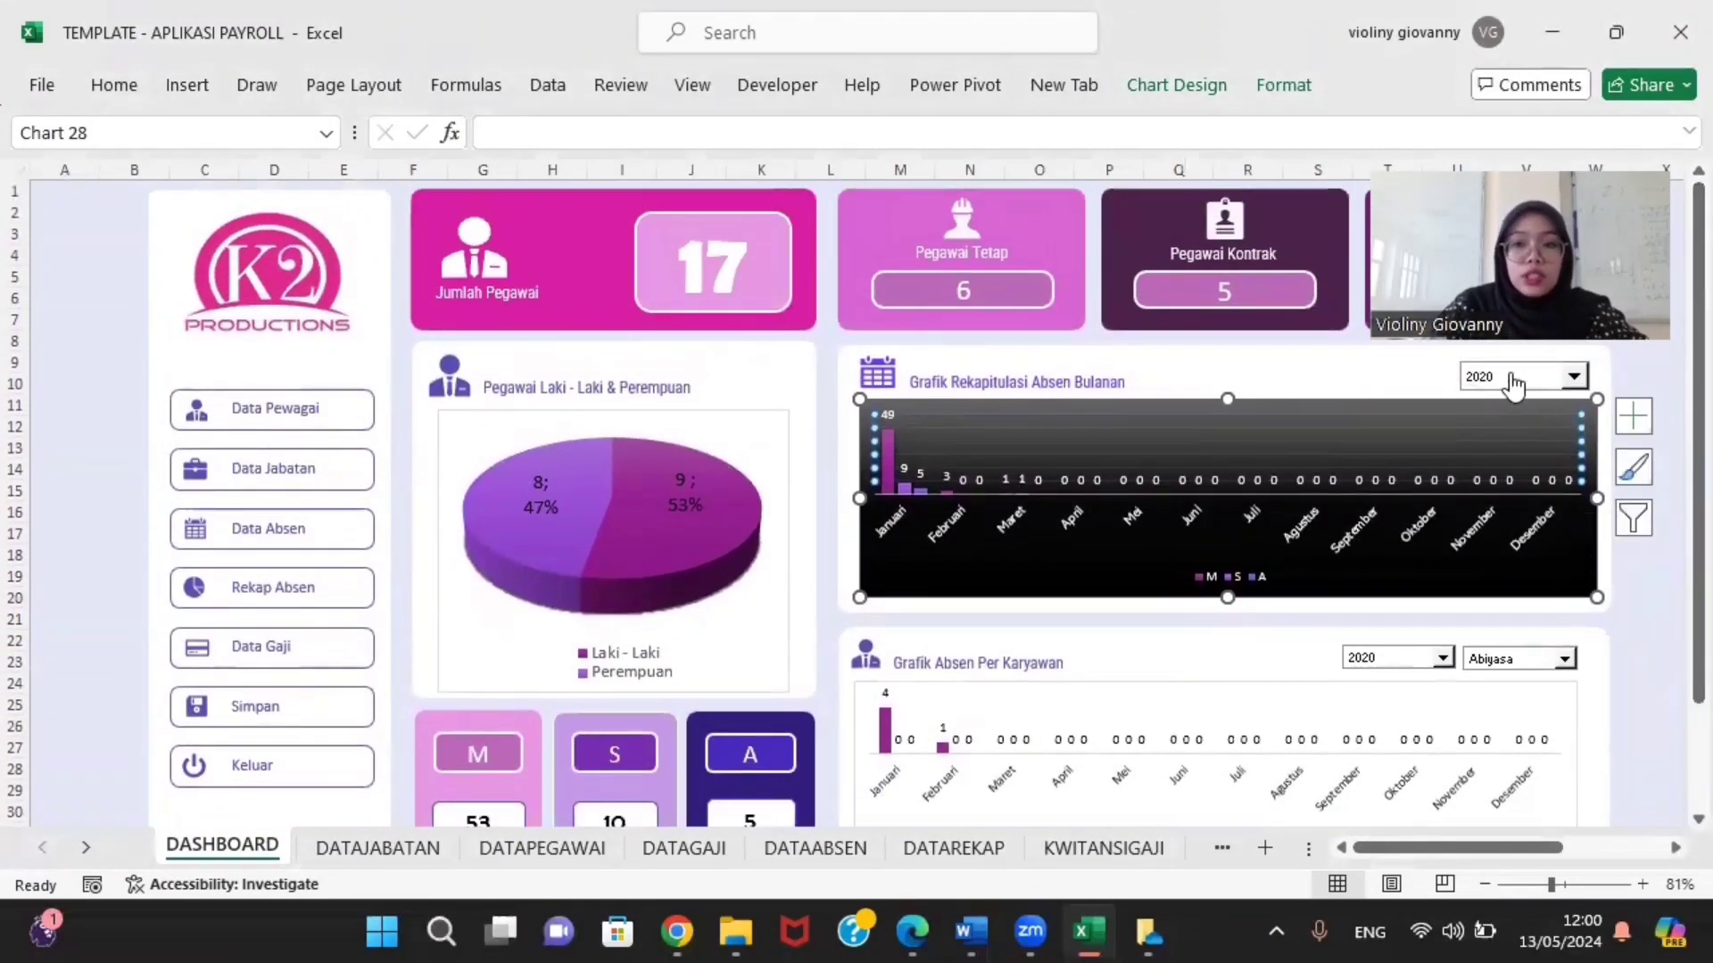
Step: Draw a Combo Box form control beside the Grafik Rekapitulasi Absen Bulanan title
left_click(772, 82)
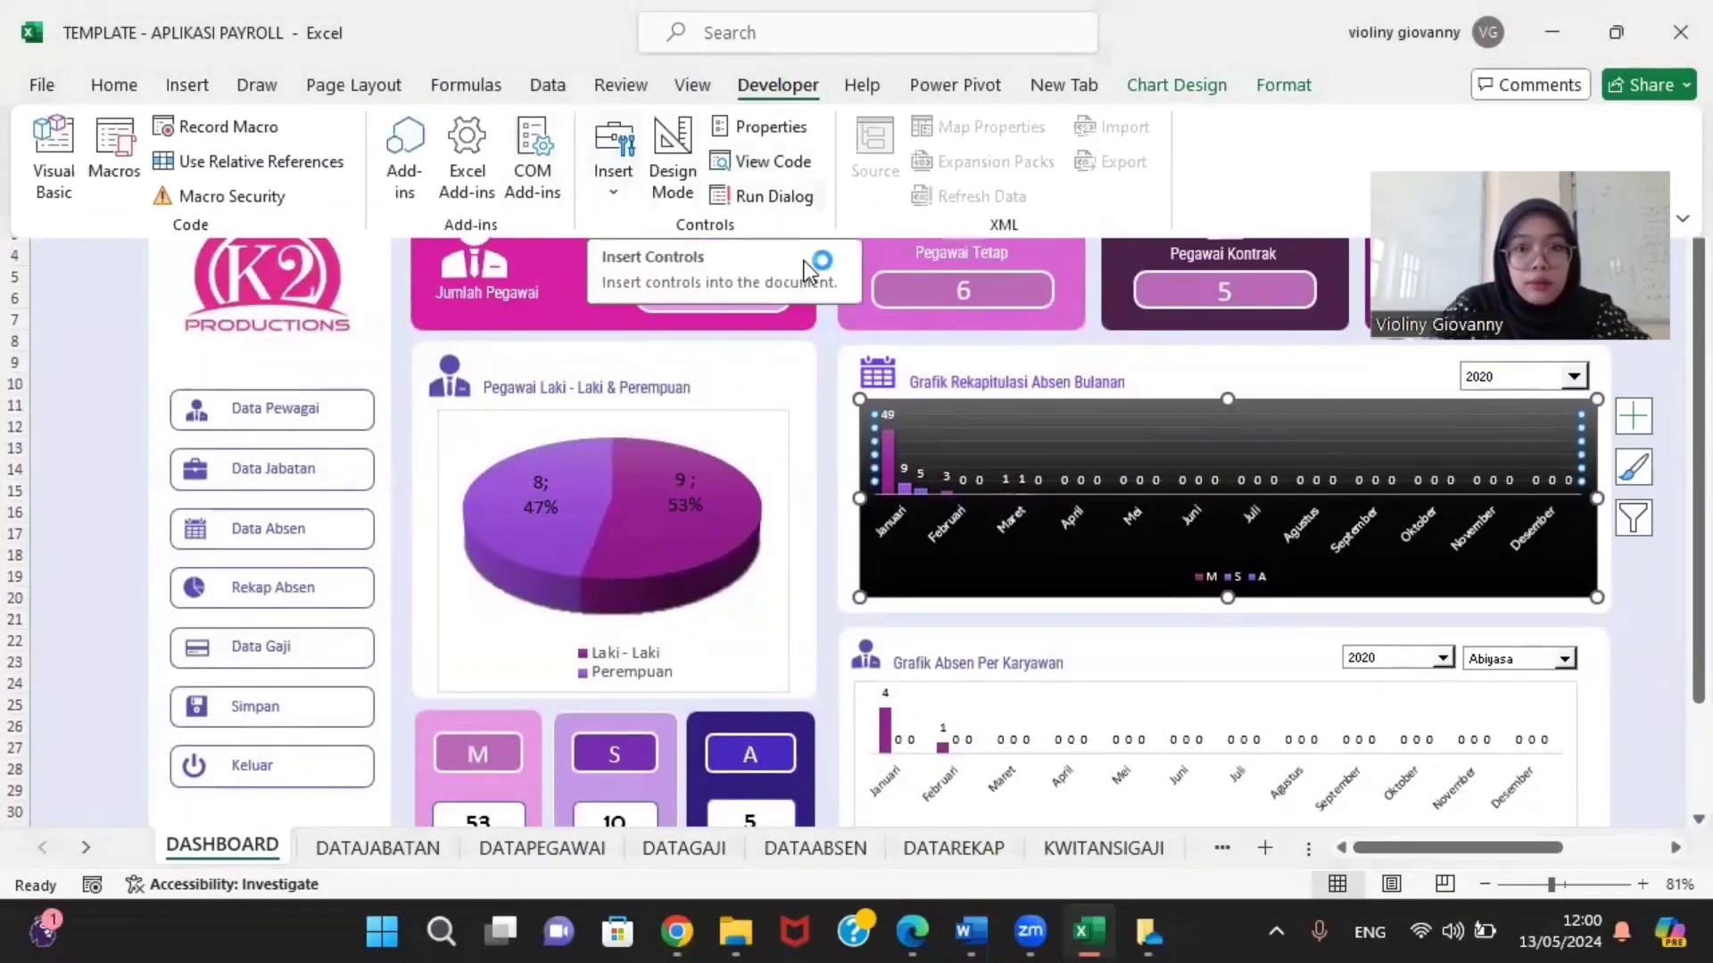
left_click(613, 195)
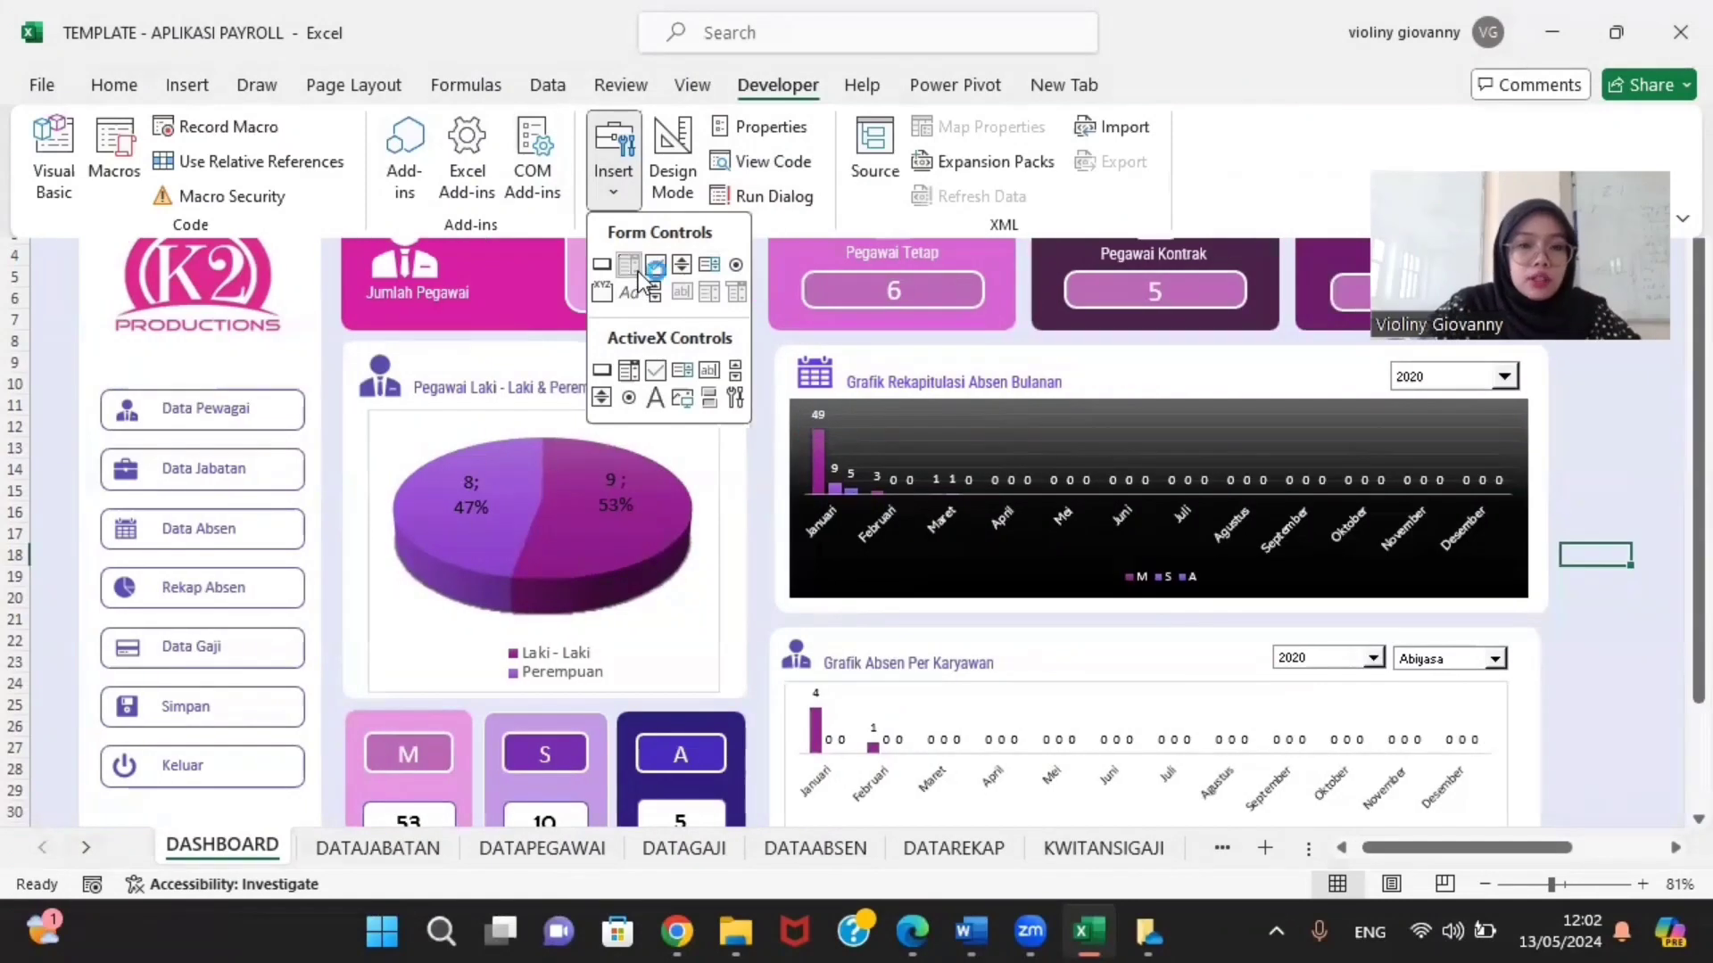
left_click(637, 271)
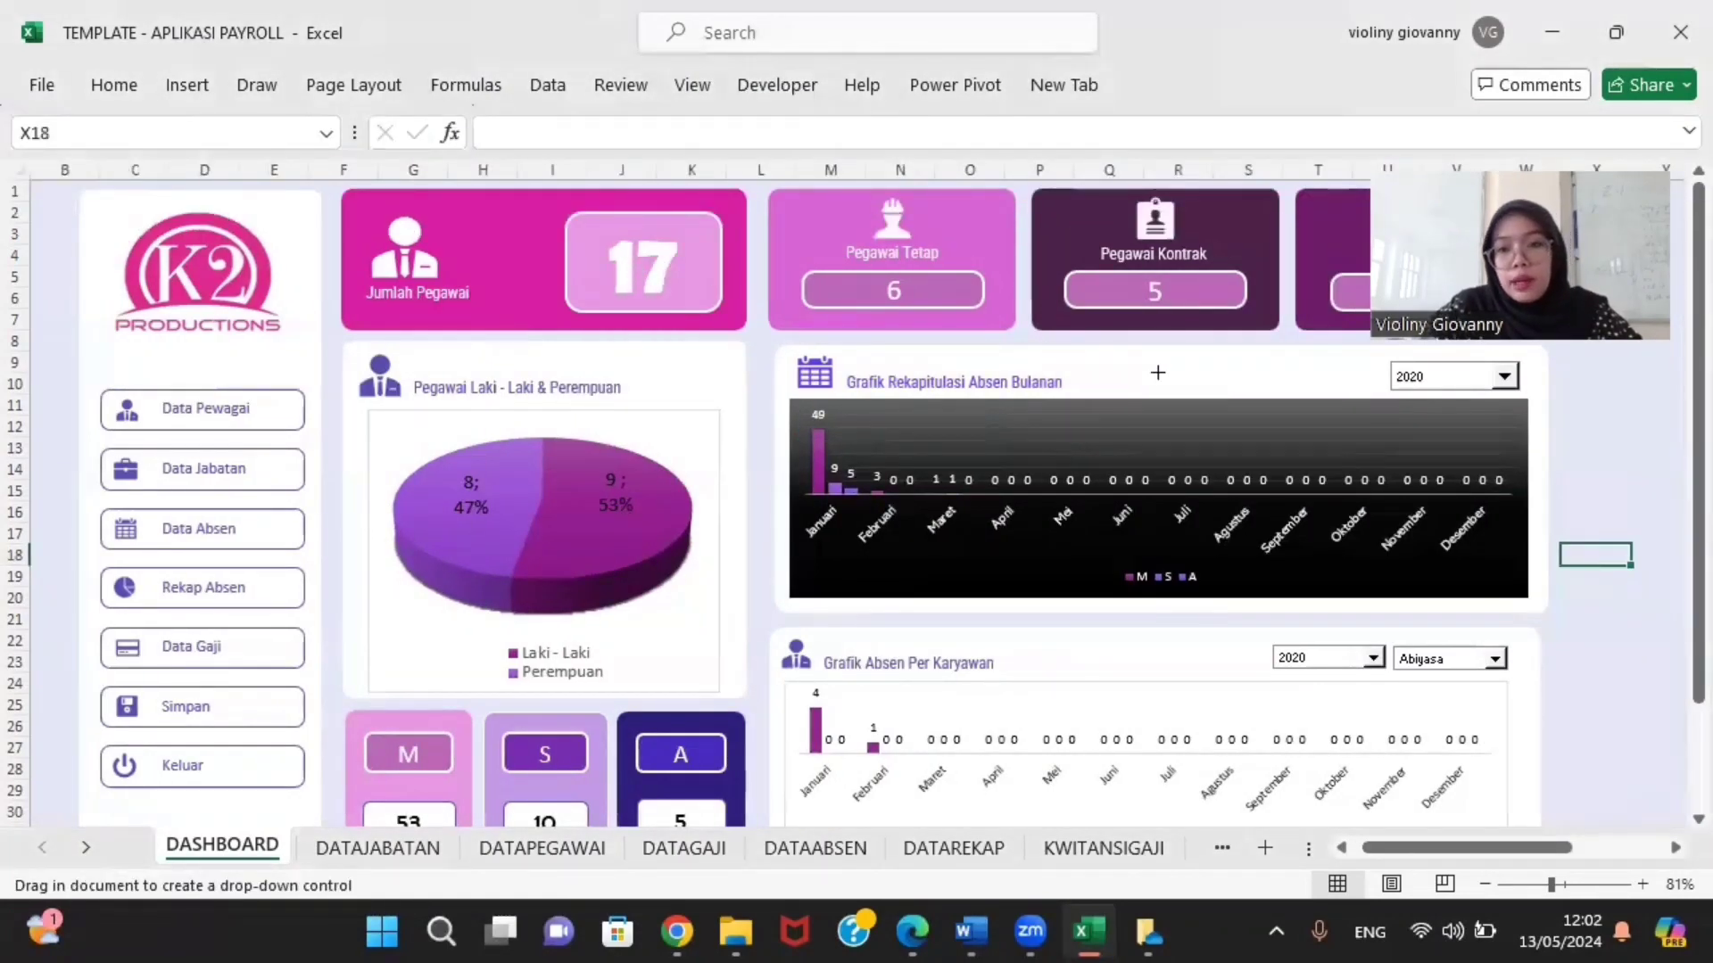
left_click_drag(1158, 373, 1223, 392)
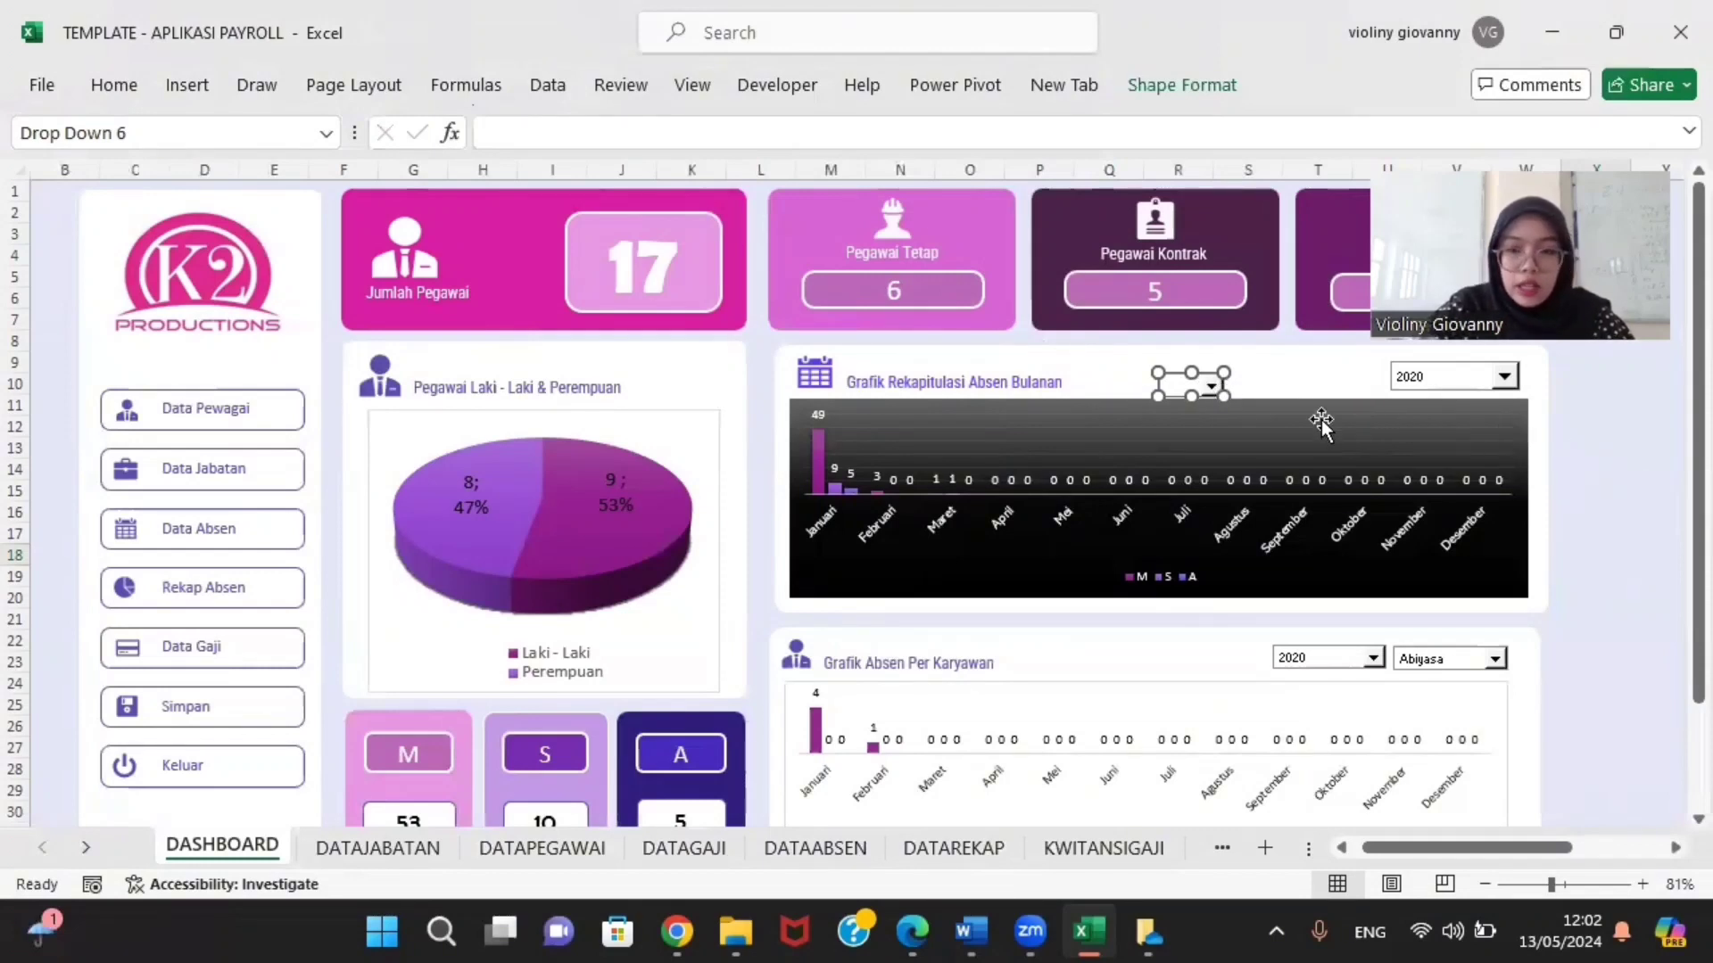
right_click(1188, 385)
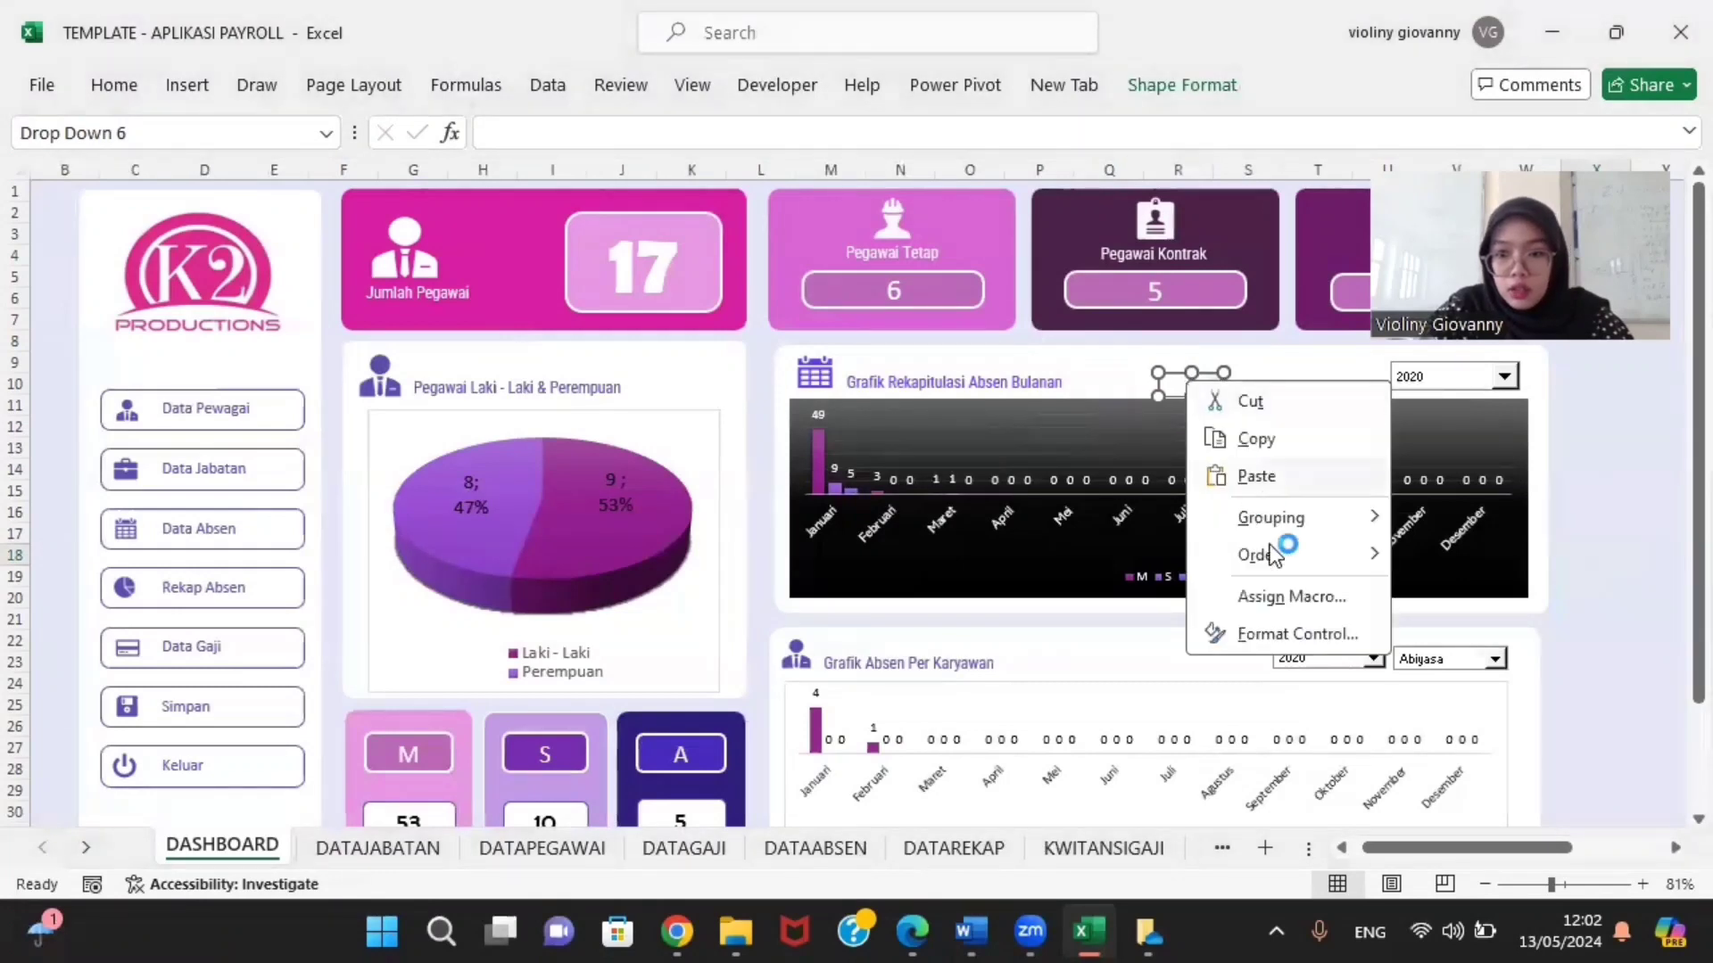
left_click(1343, 639)
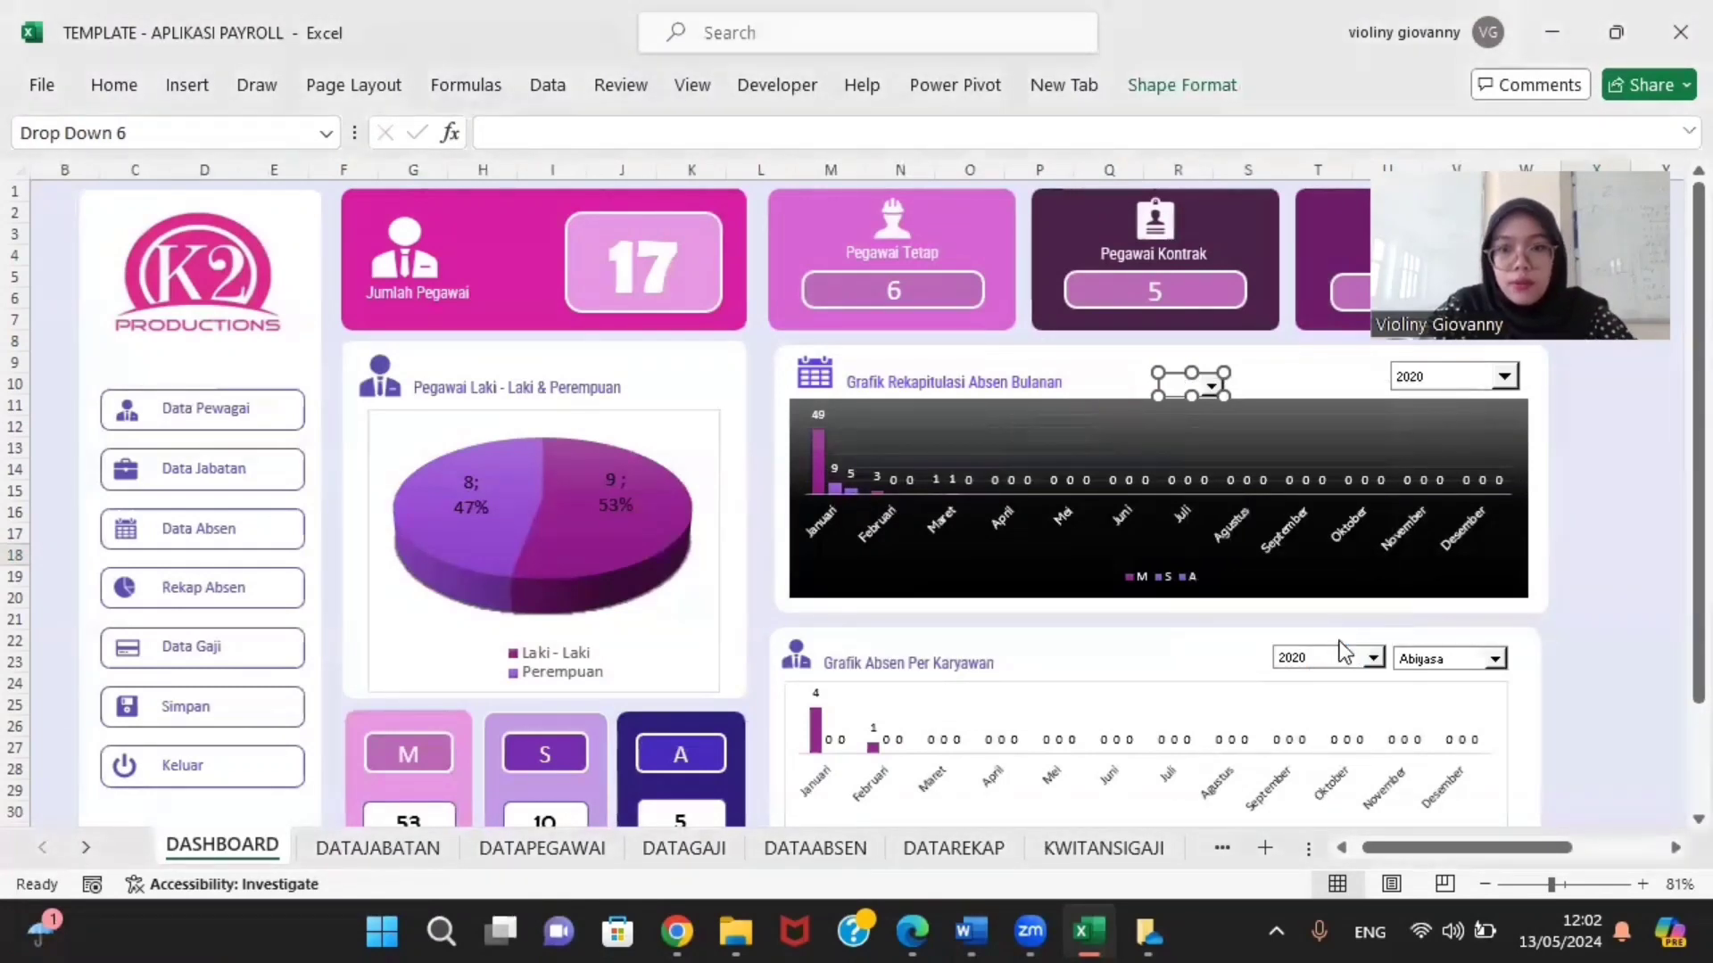
left_click(1033, 394)
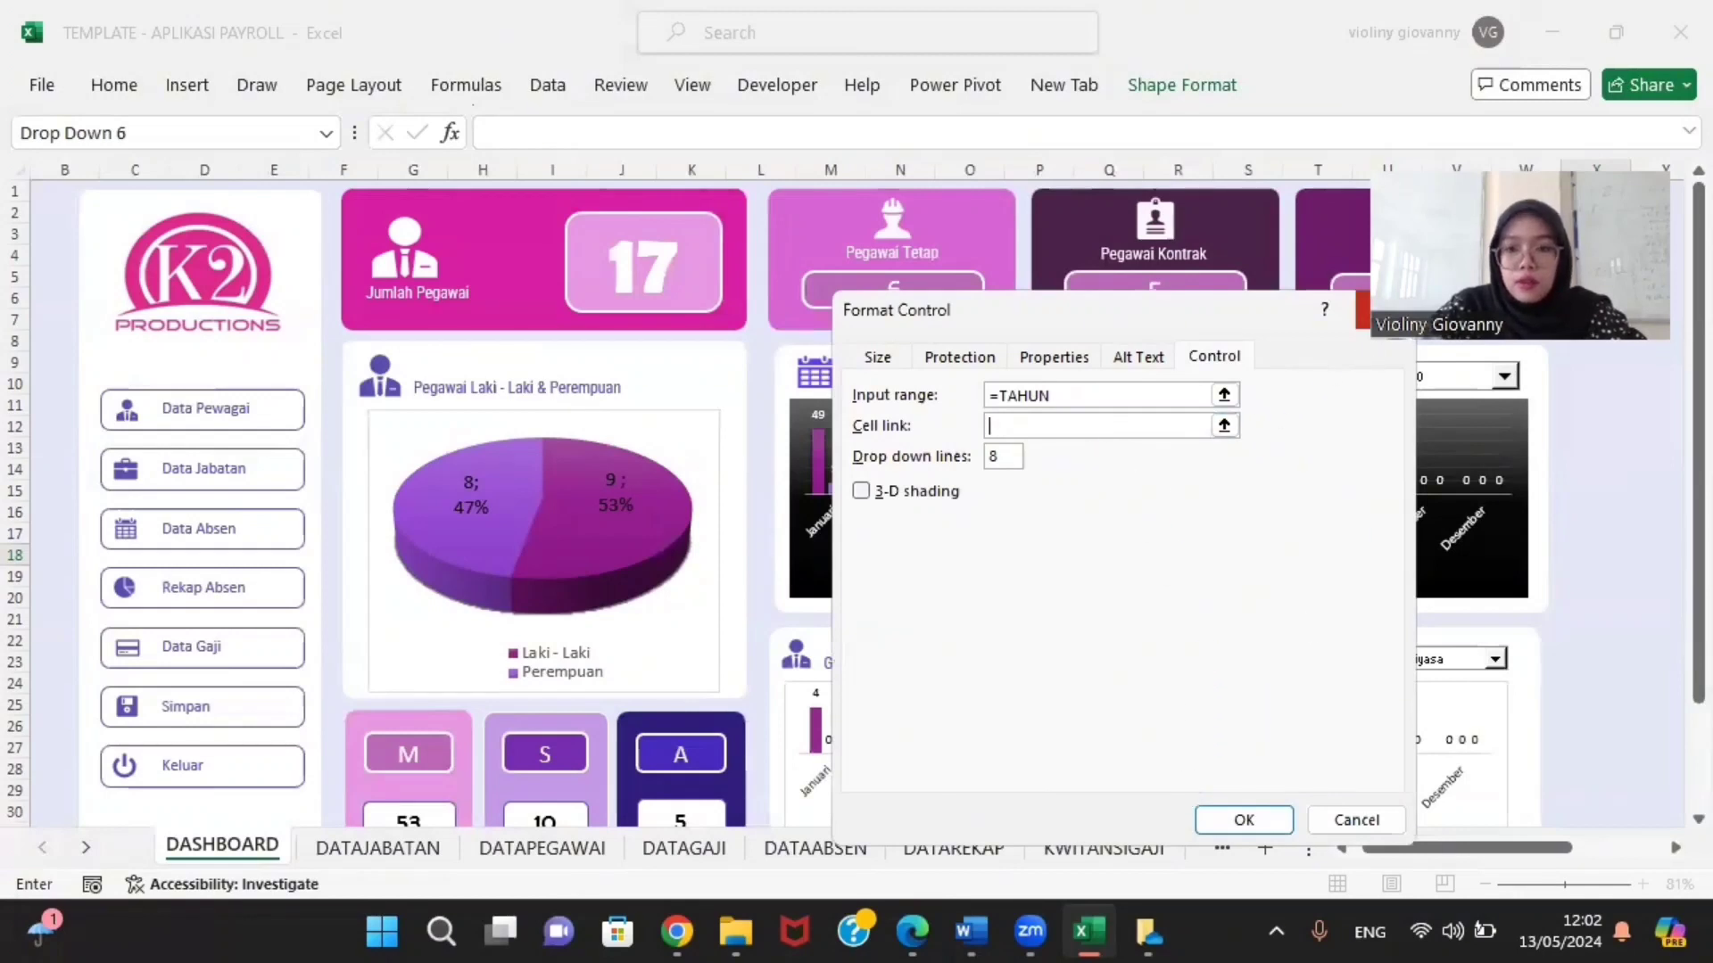
left_click(1386, 310)
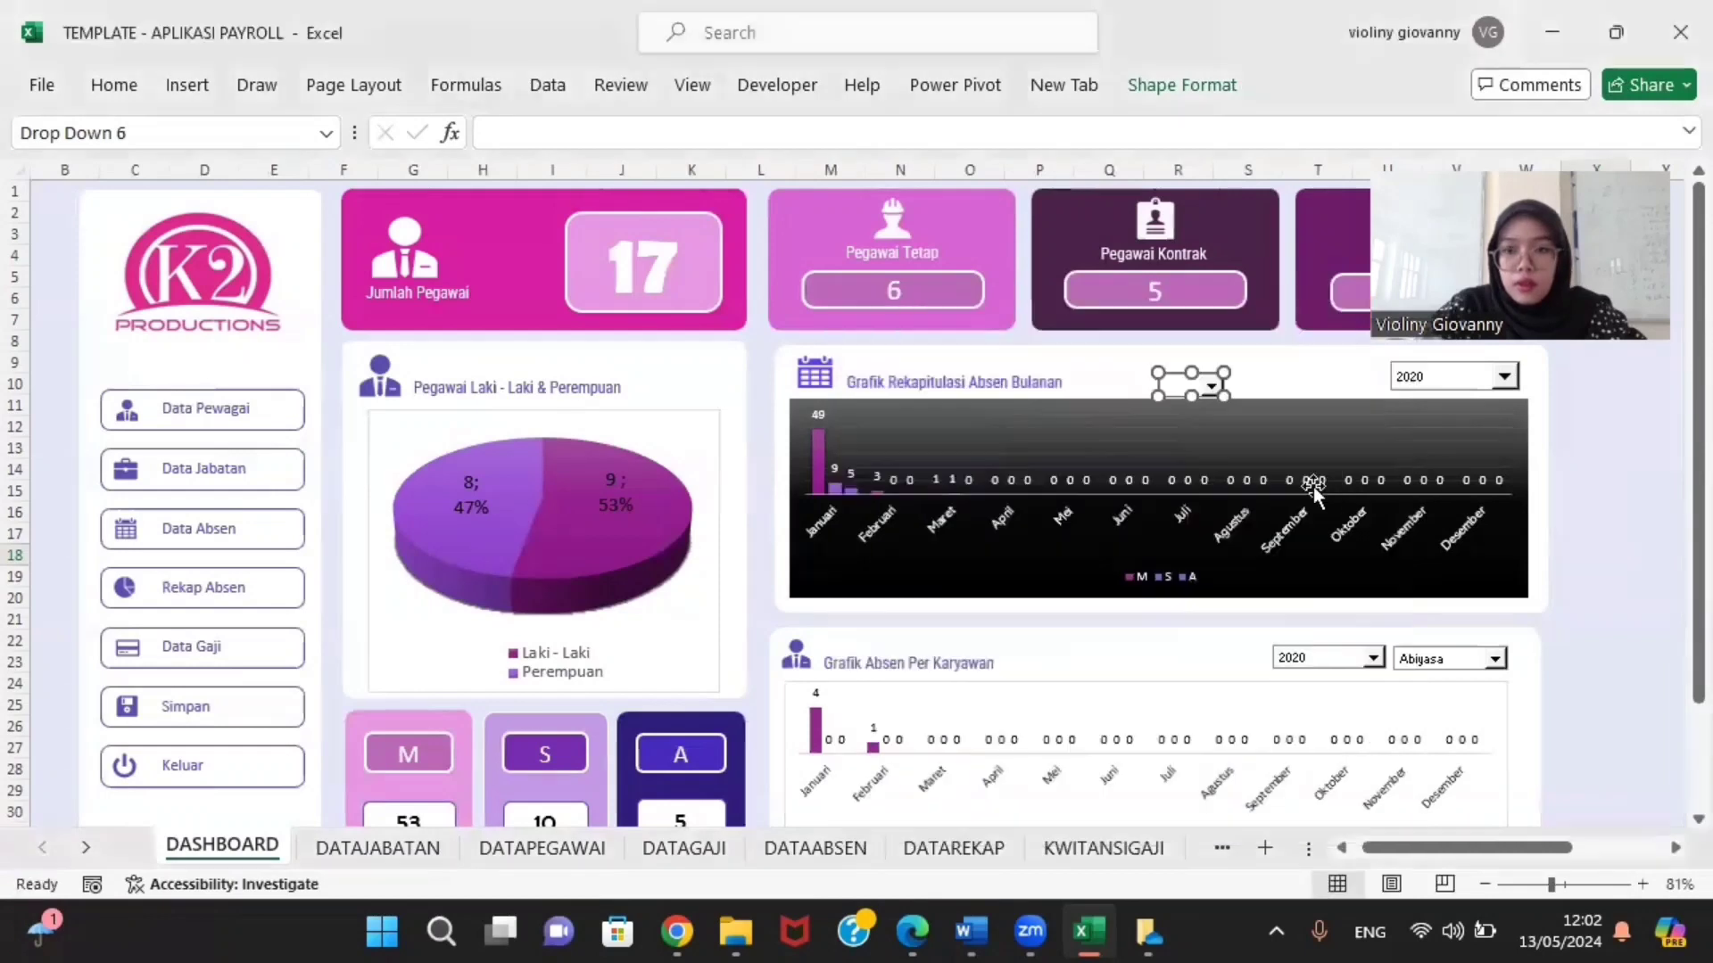
right_click(1178, 383)
left_click(1292, 637)
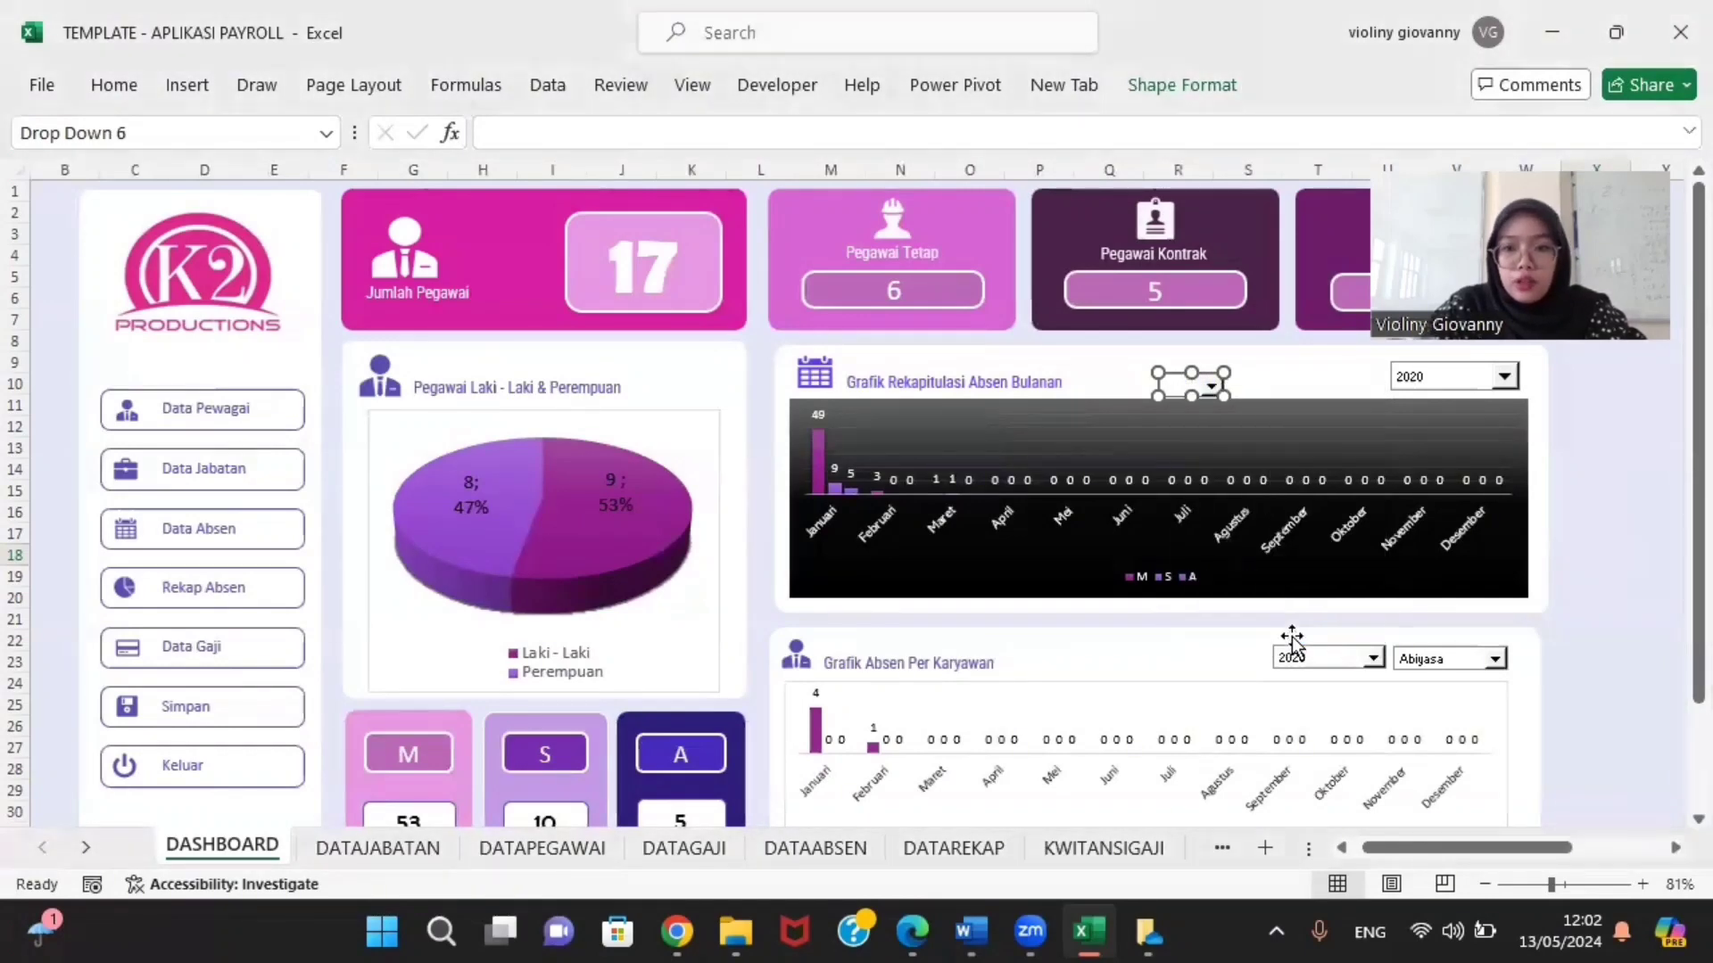
left_click(1071, 392)
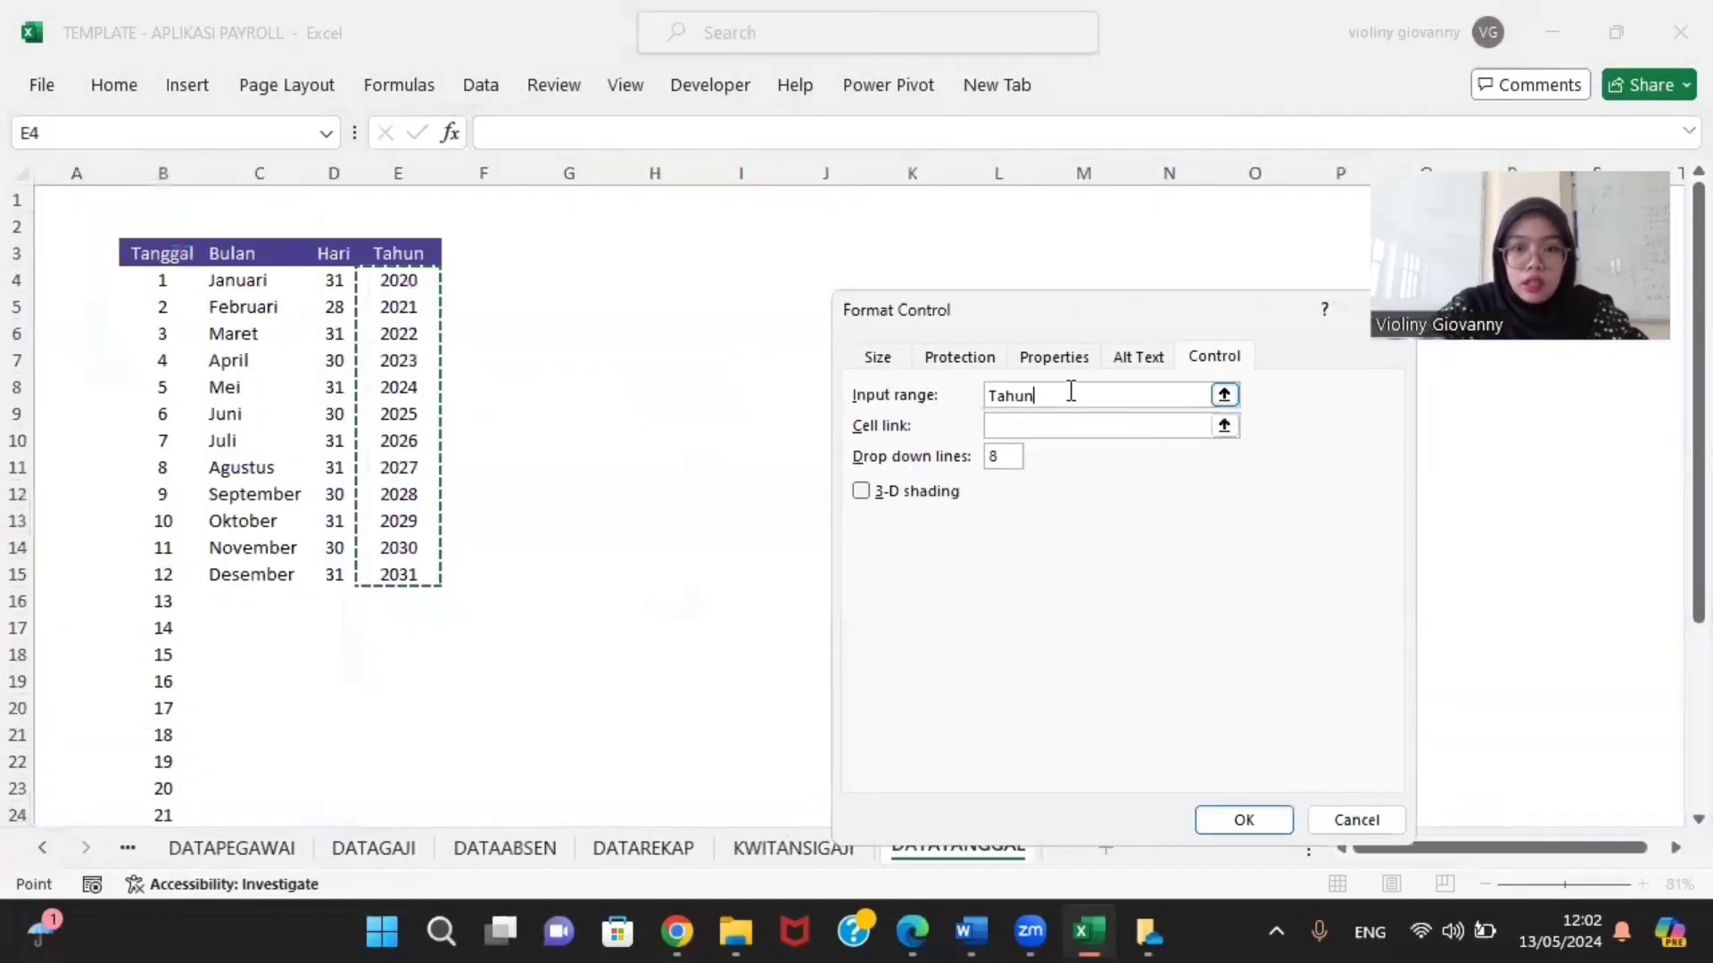
key("BackSpace")
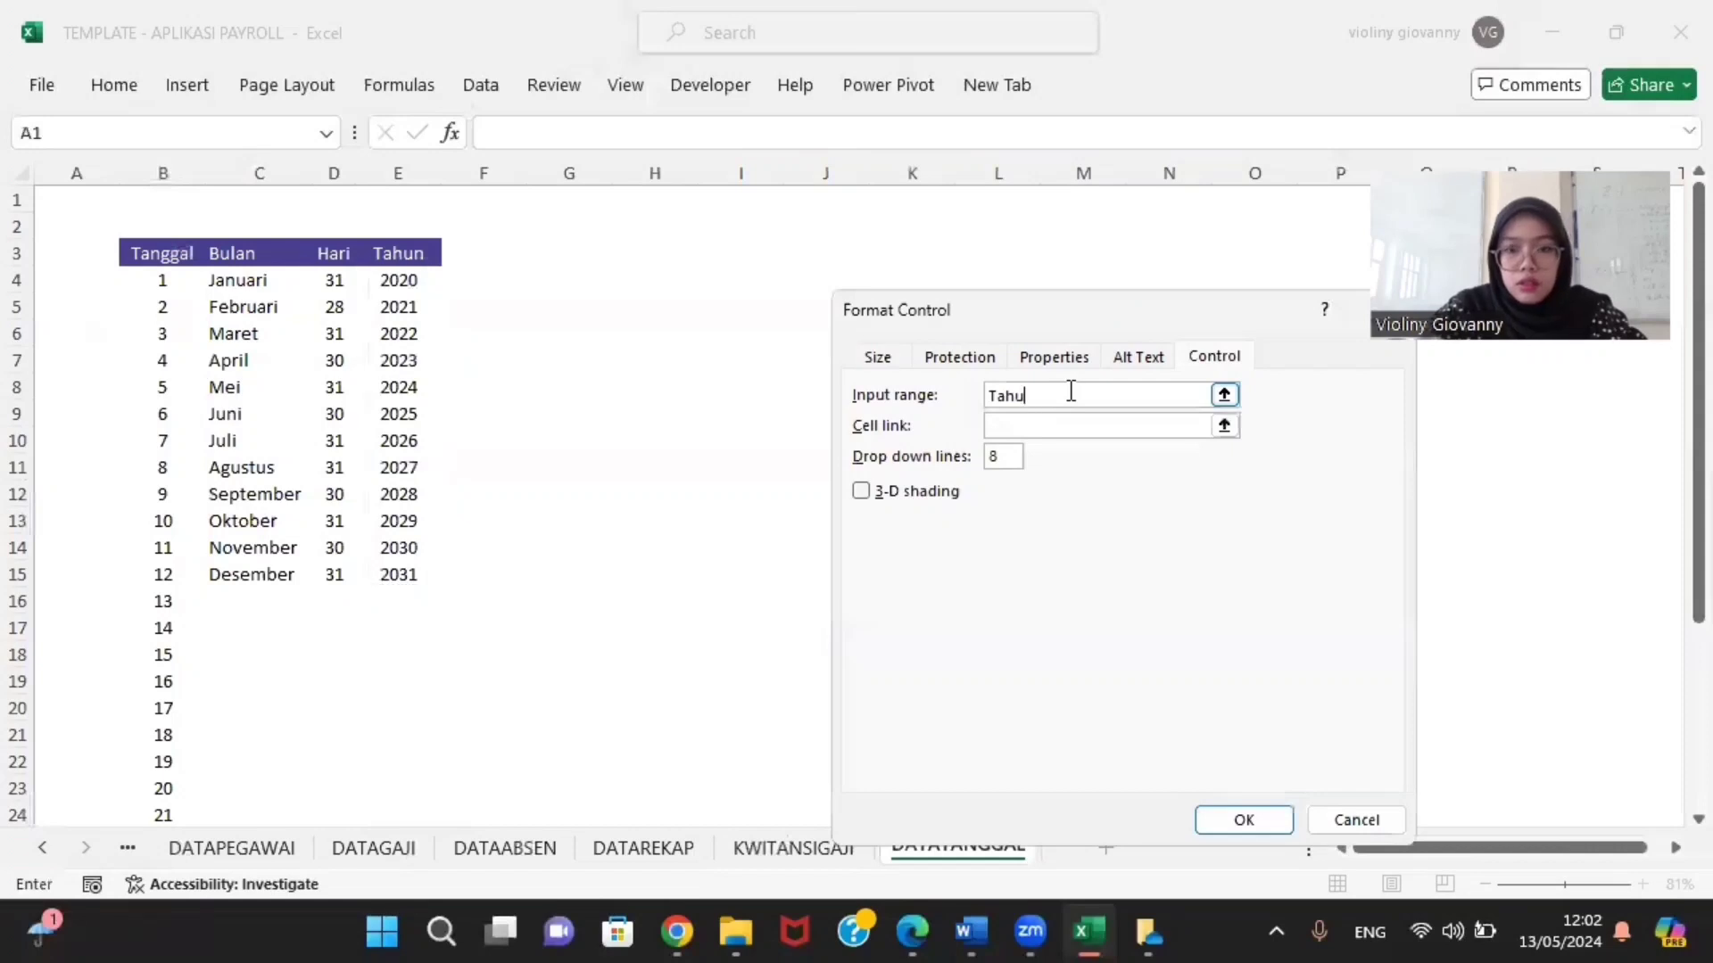
type("=")
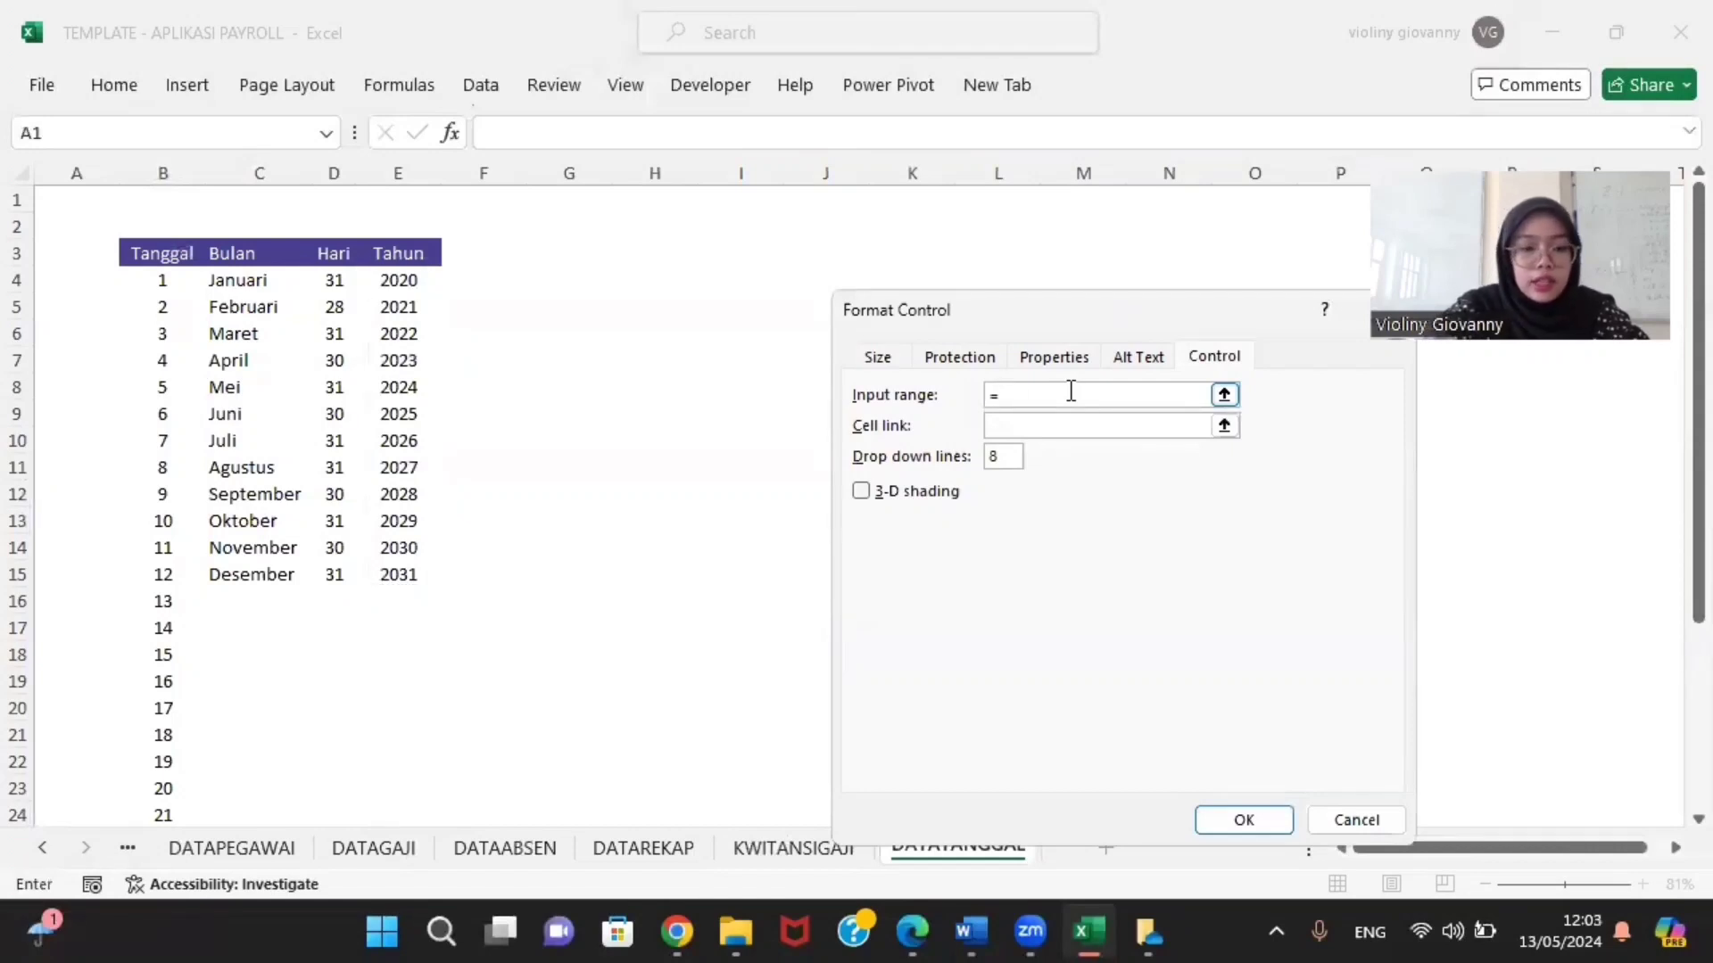
type("TAHUN")
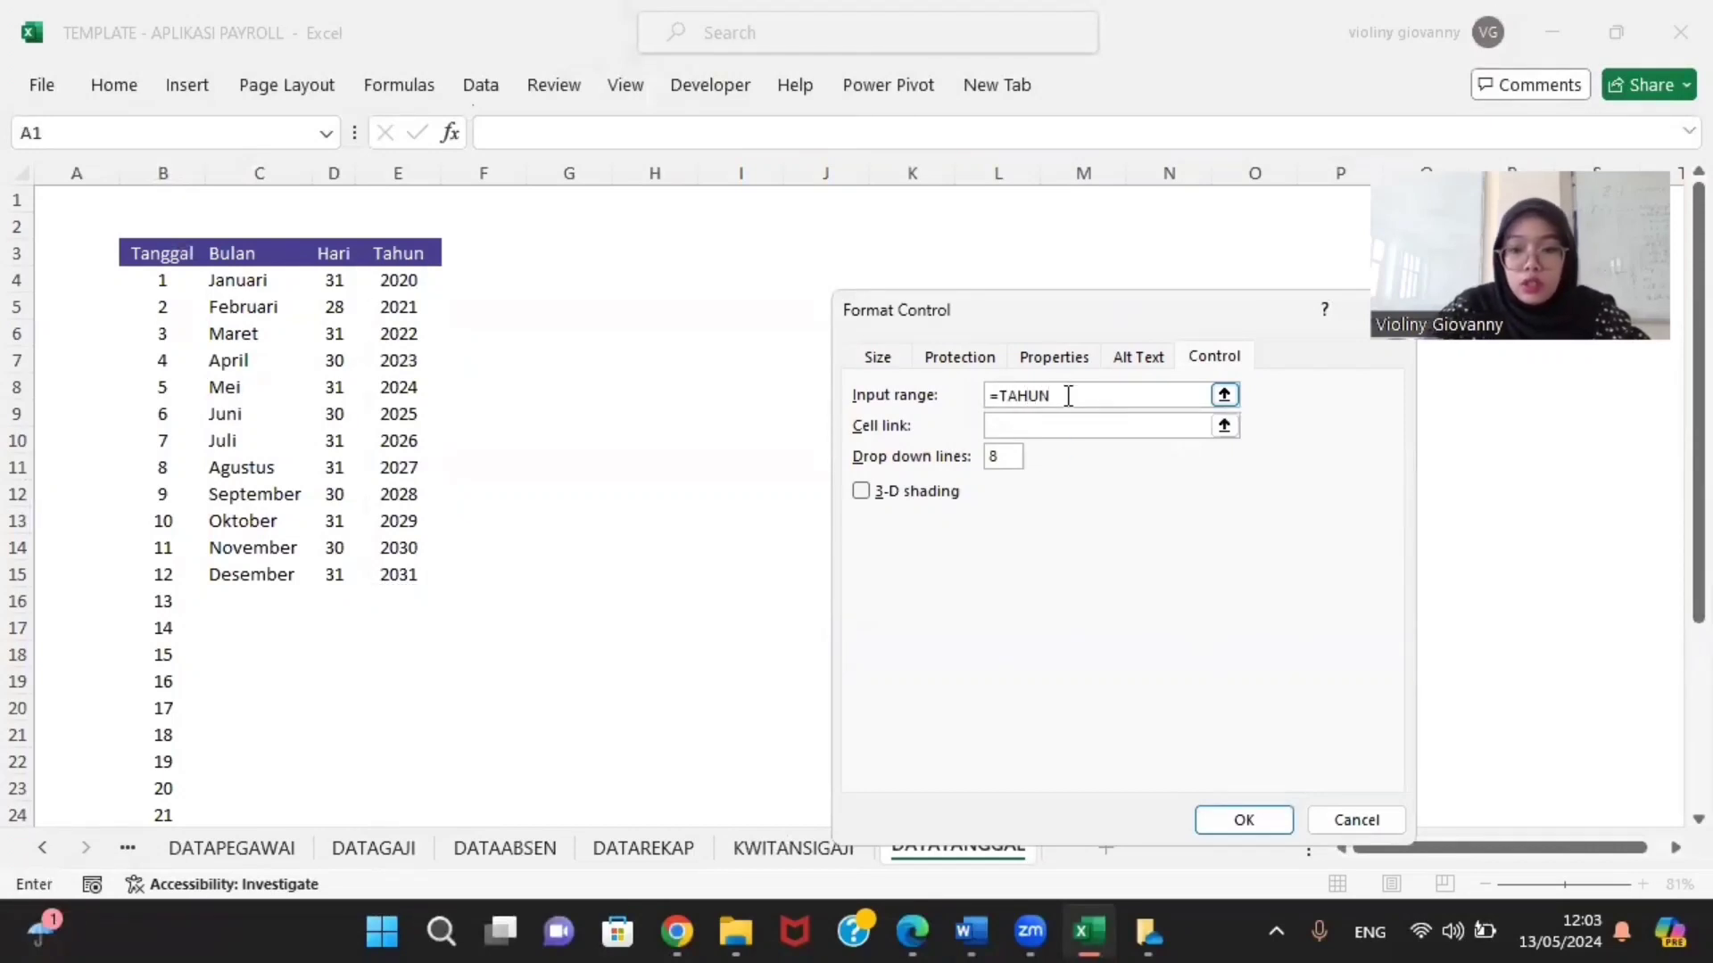
mouse_move(1089, 941)
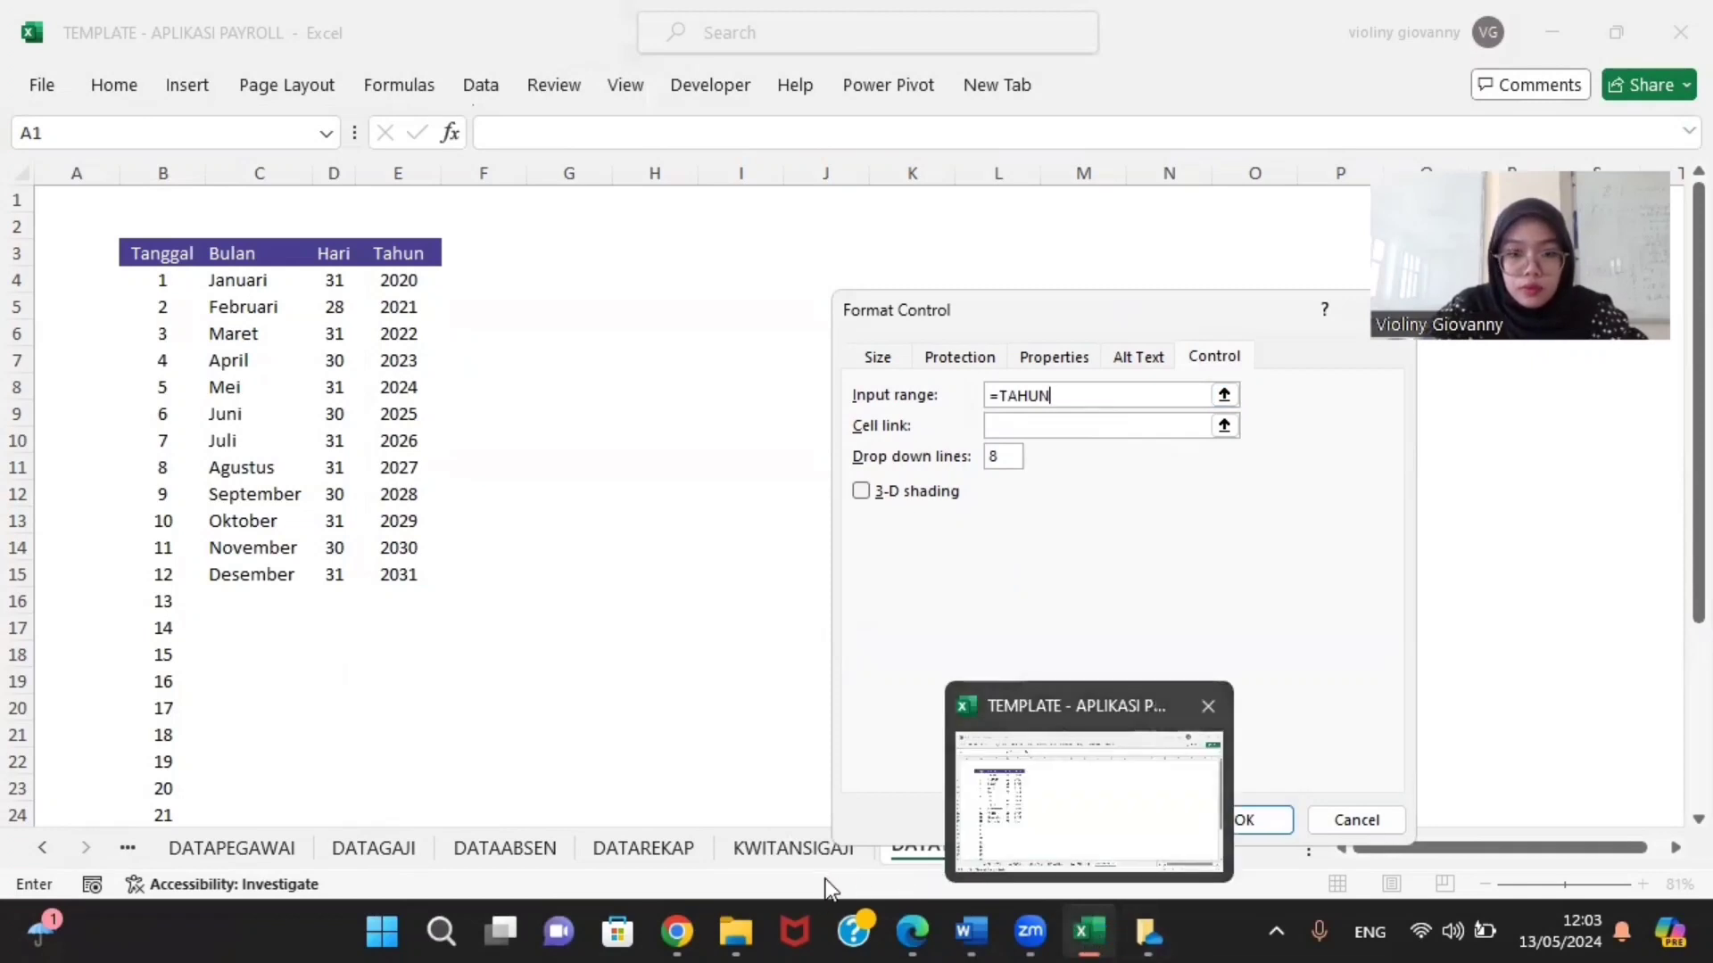
left_click(36, 852)
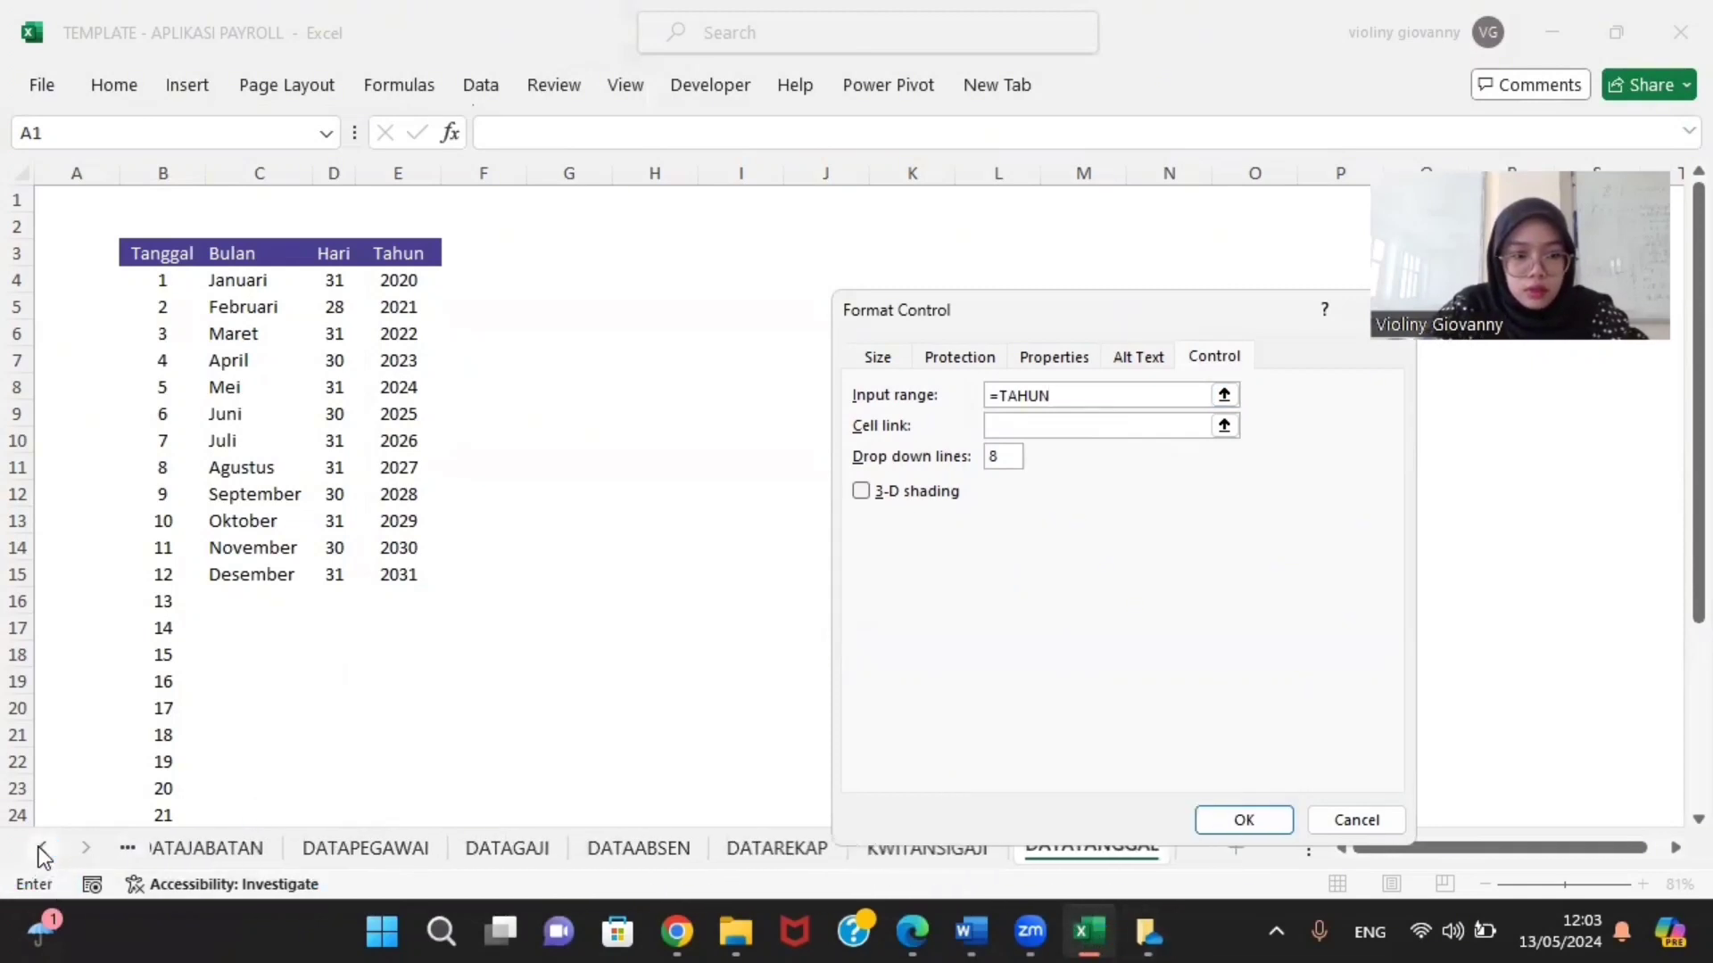
left_click(36, 852)
left_click(228, 843)
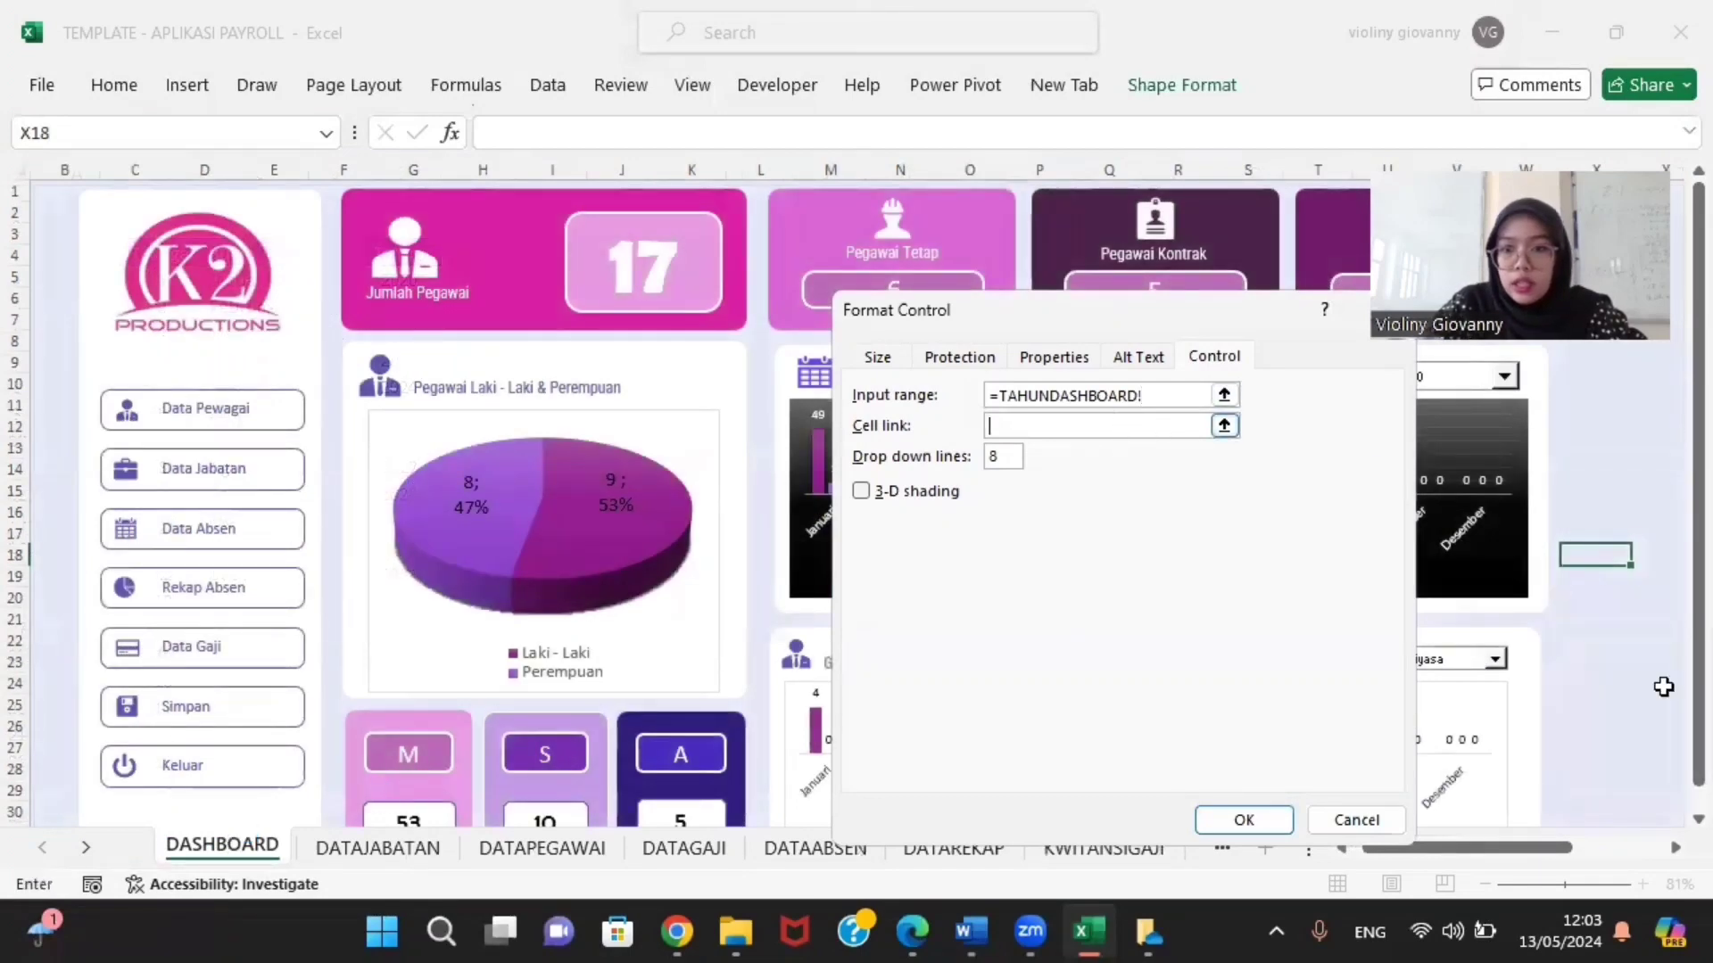
left_click_drag(1567, 848, 1677, 848)
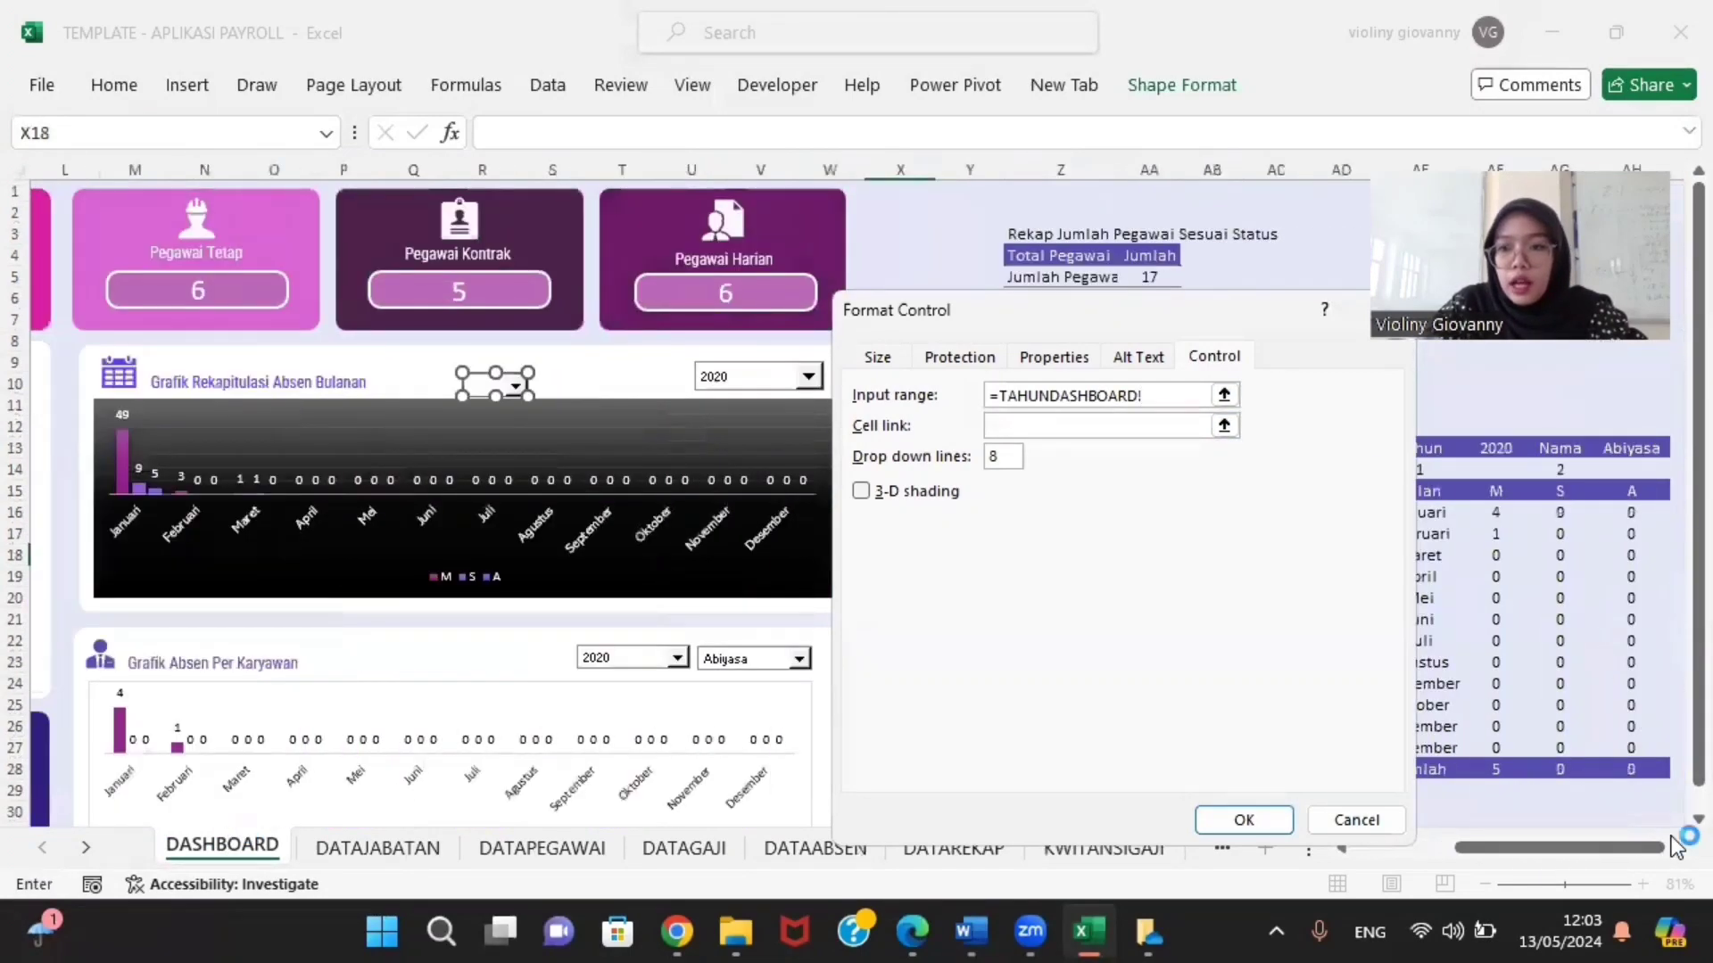
left_click(1698, 819)
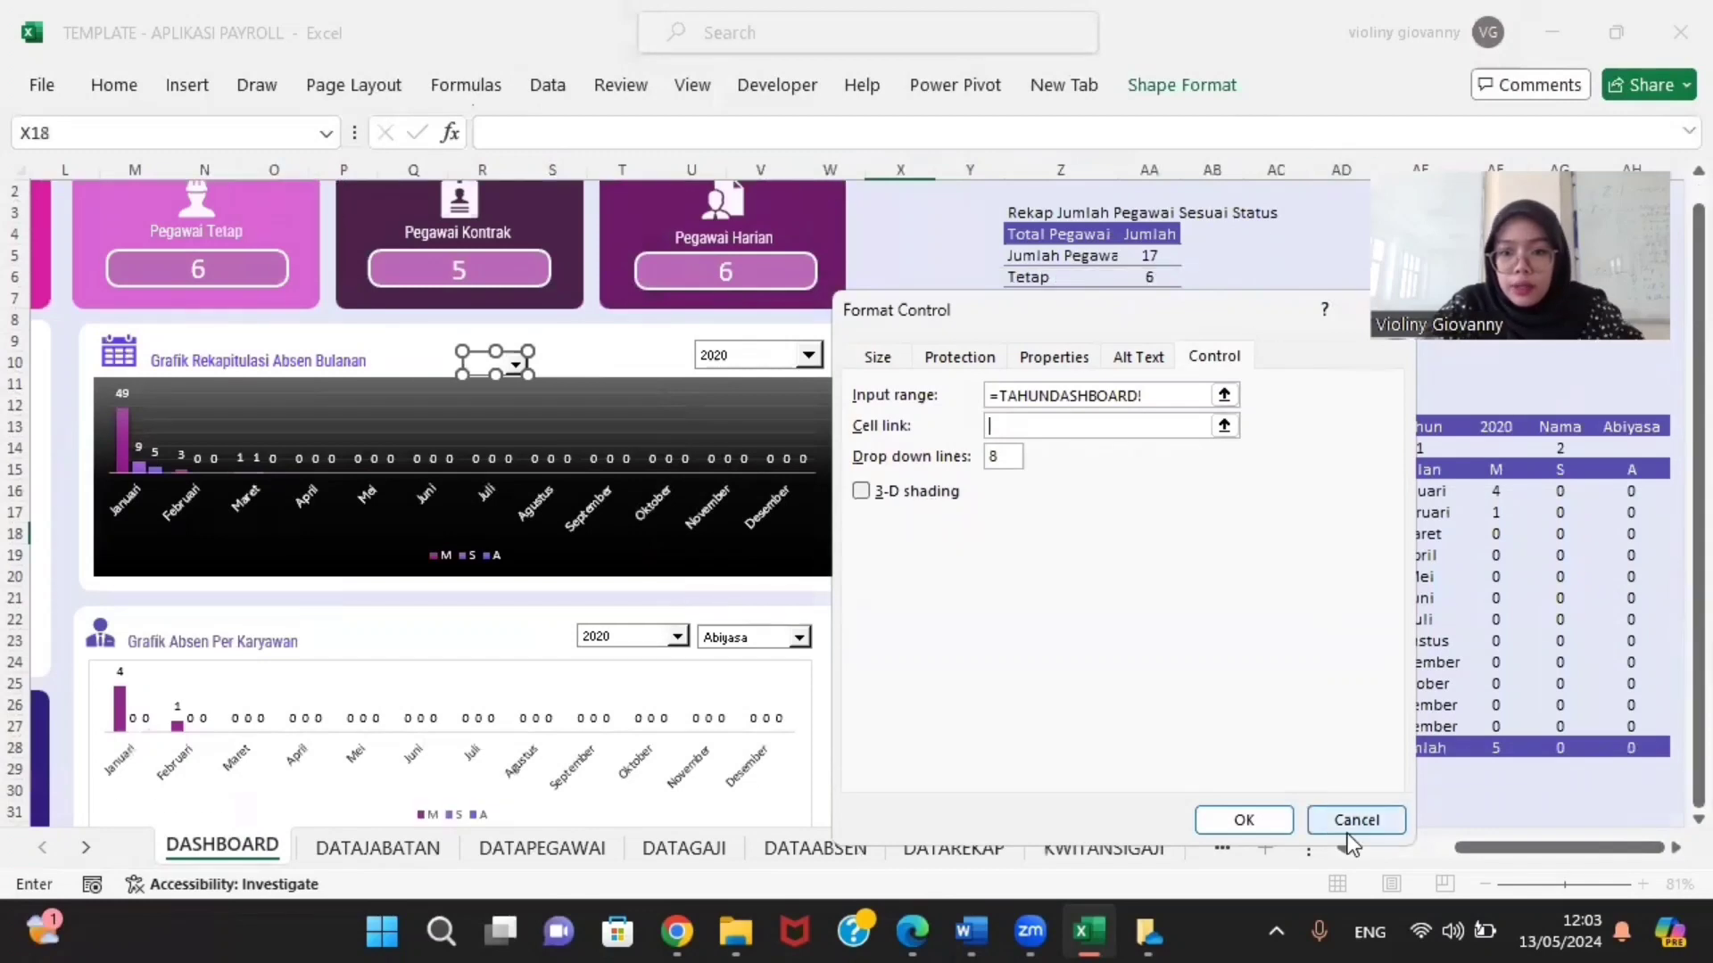
left_click(1358, 832)
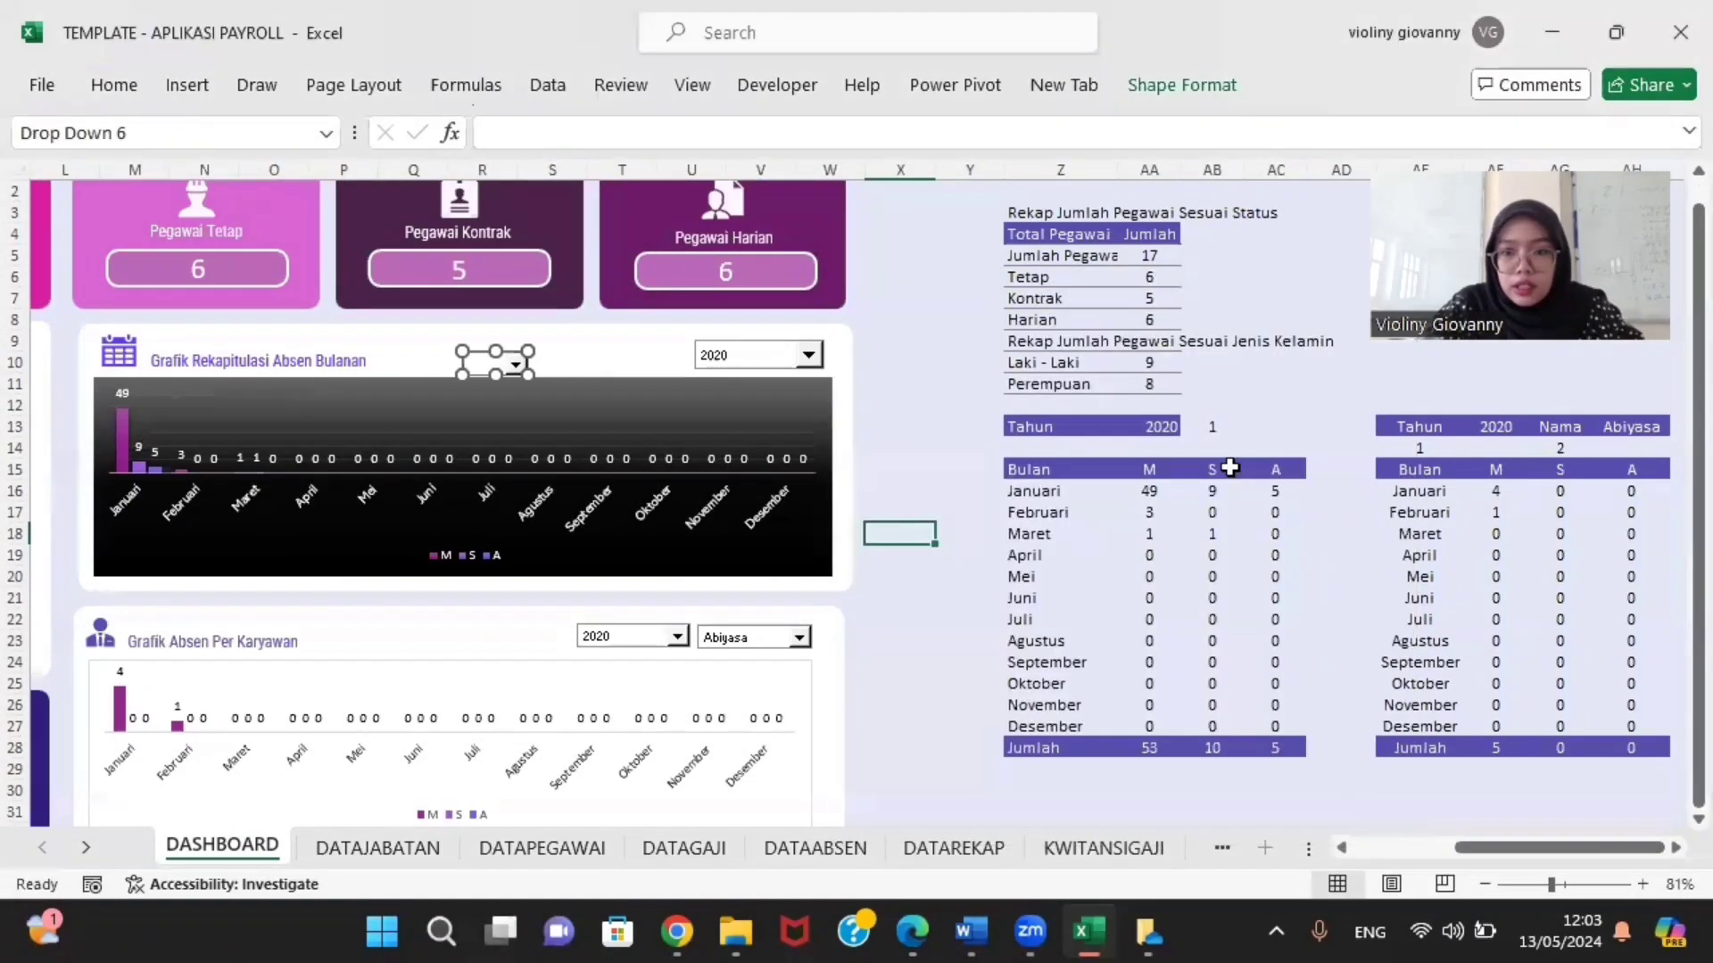
left_click(1214, 422)
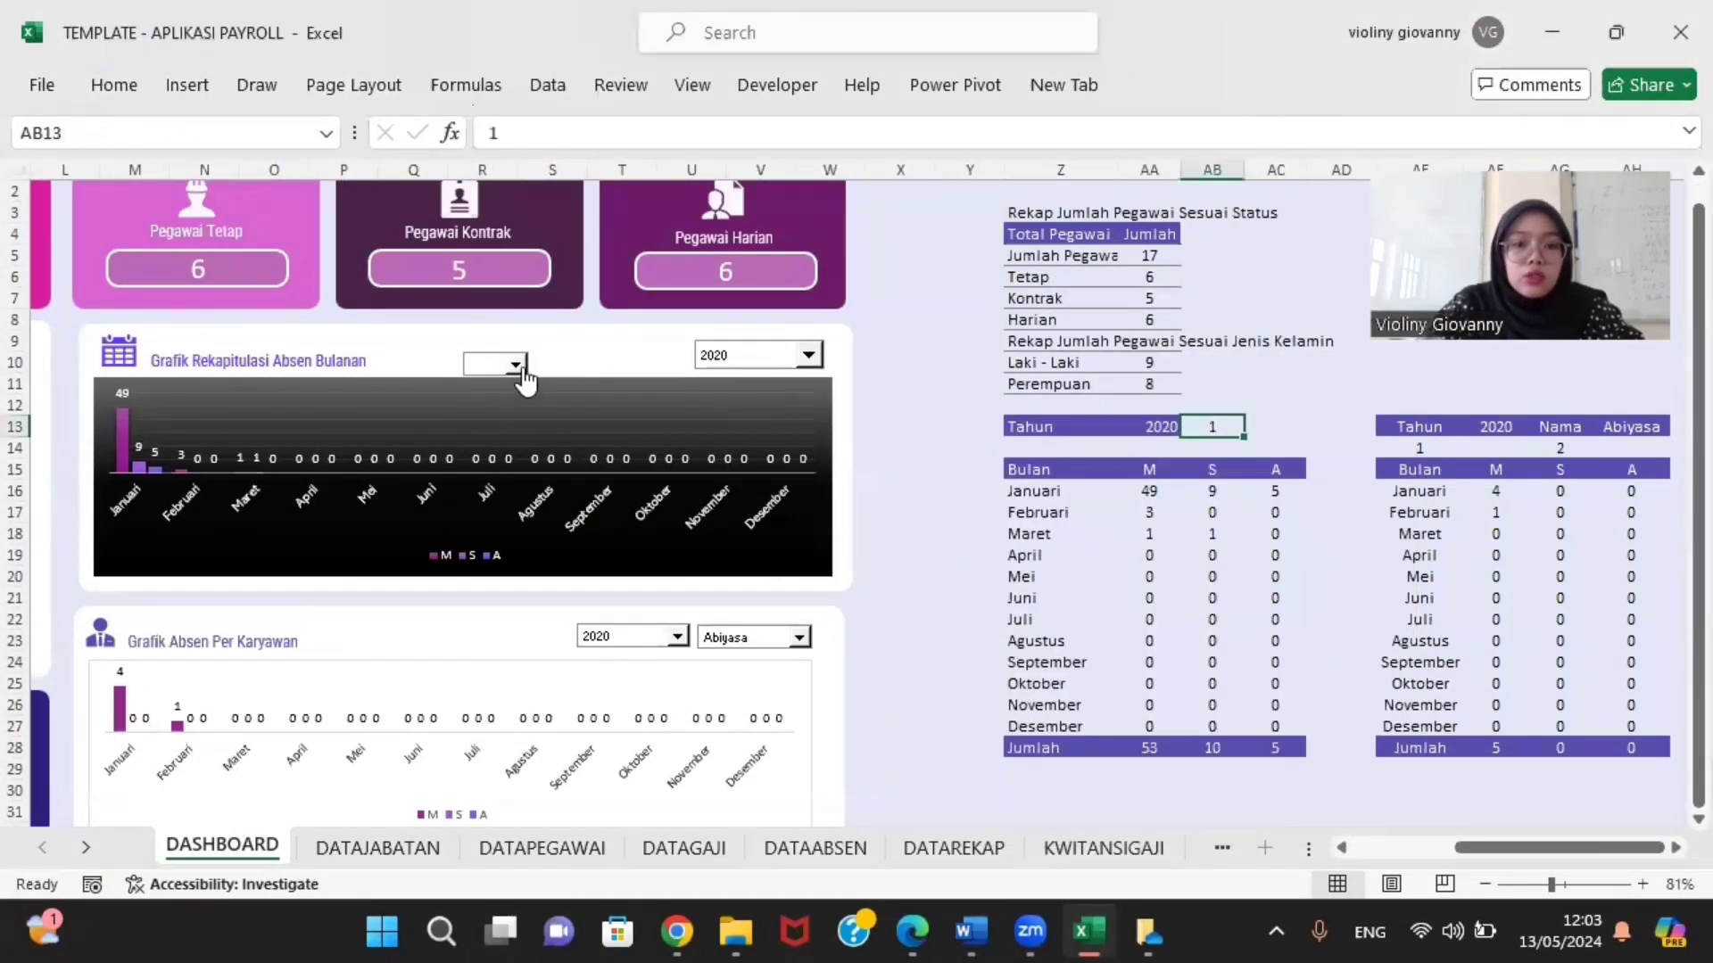
left_click(482, 366)
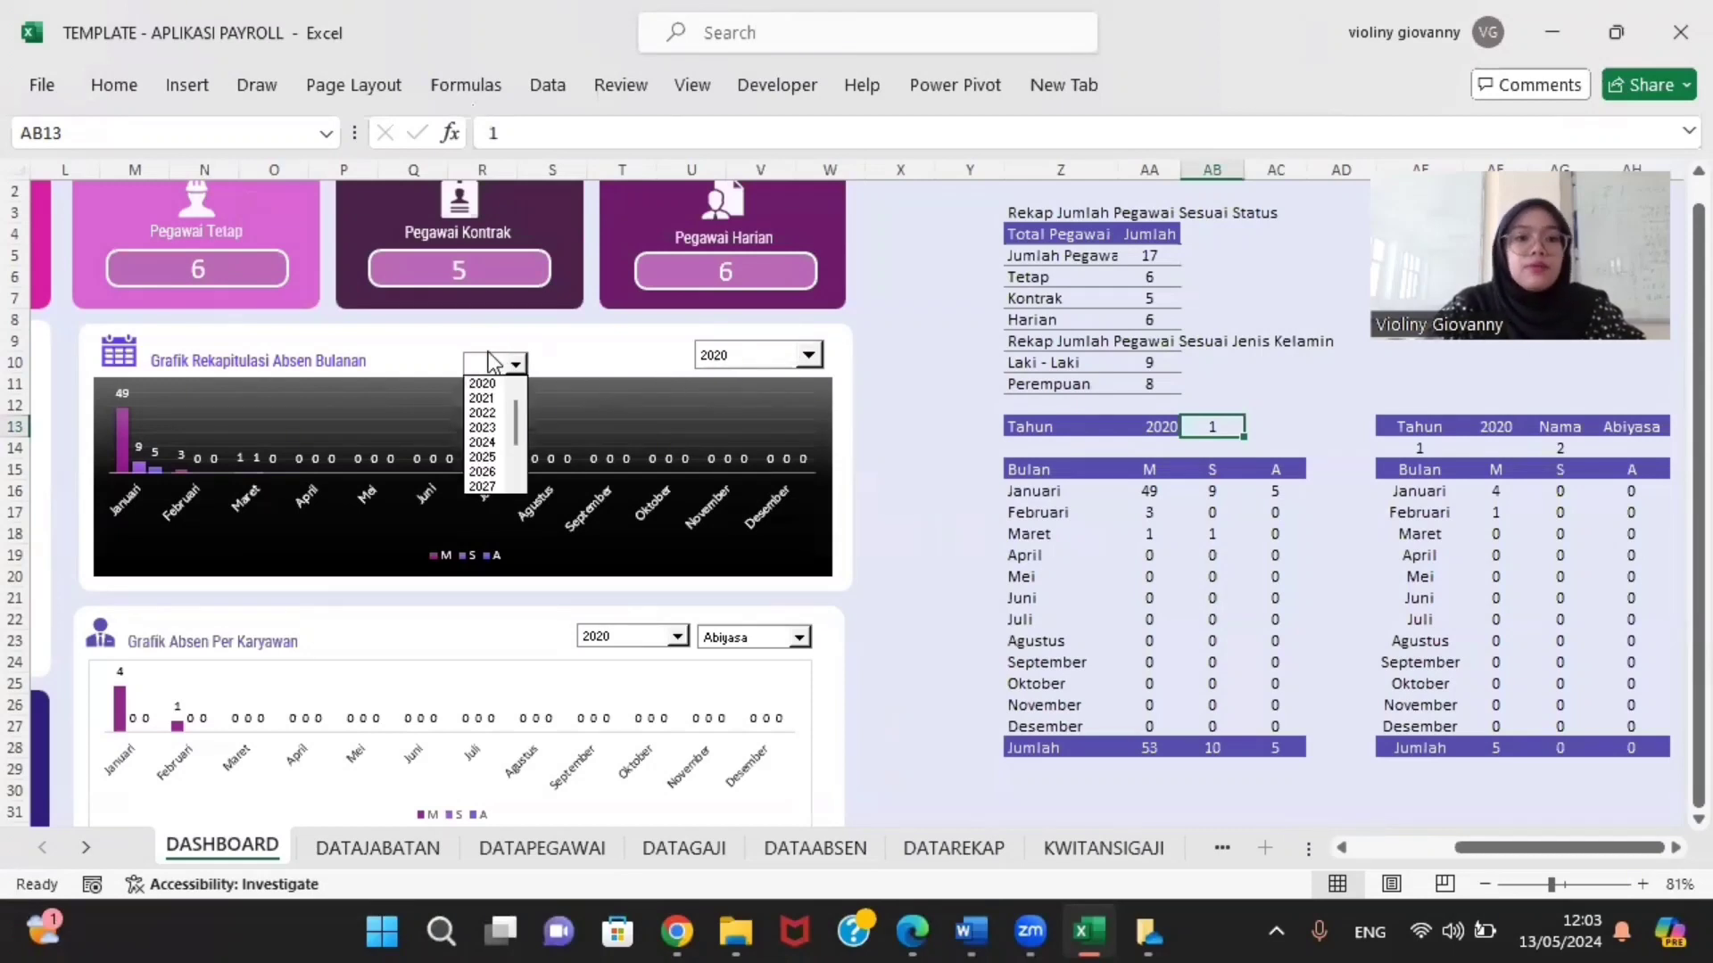
left_click(491, 362)
left_click(495, 362)
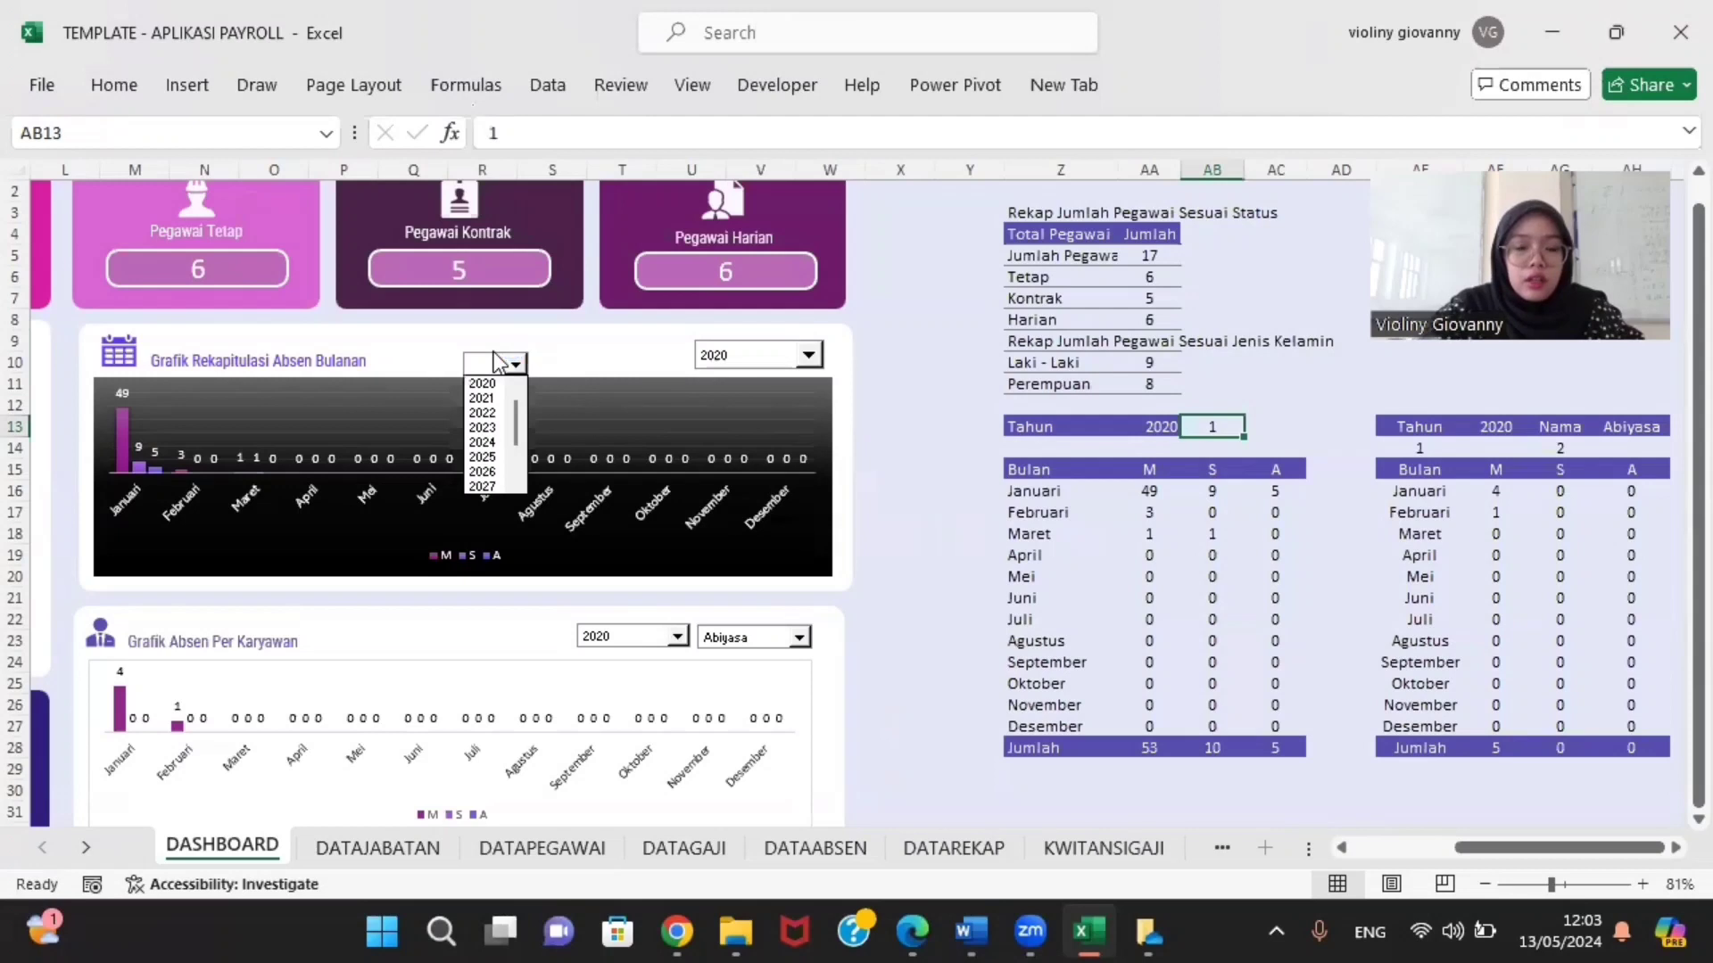
left_click(1518, 854)
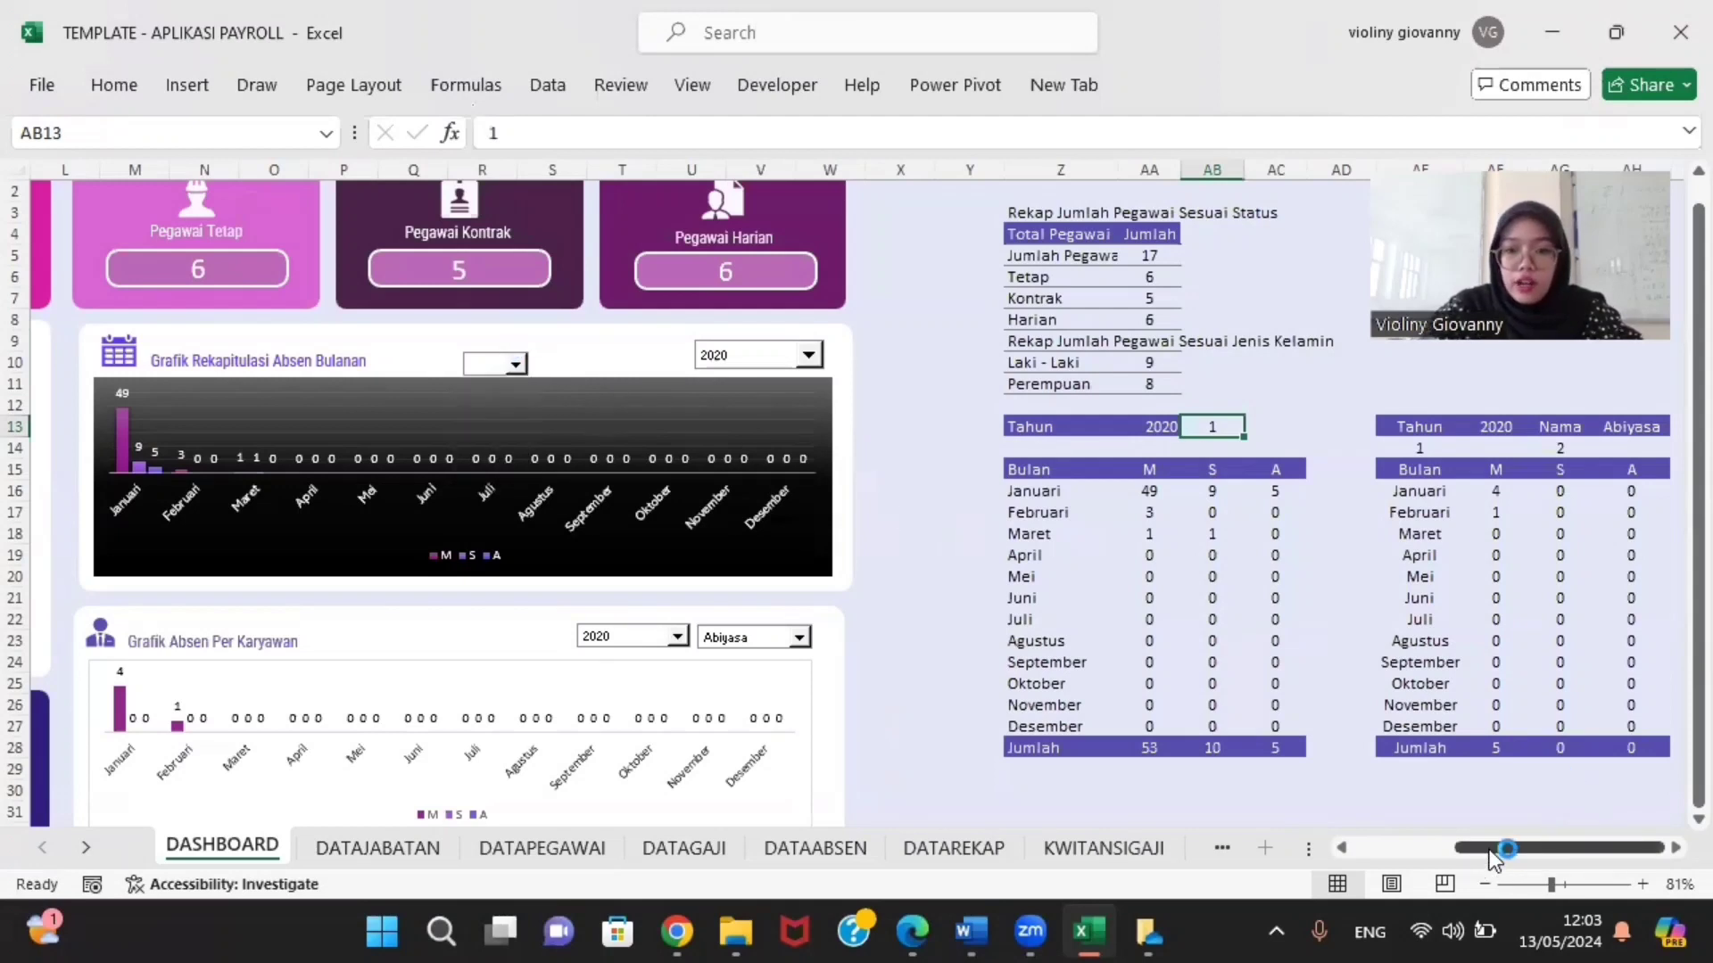
left_click_drag(1495, 858, 1406, 851)
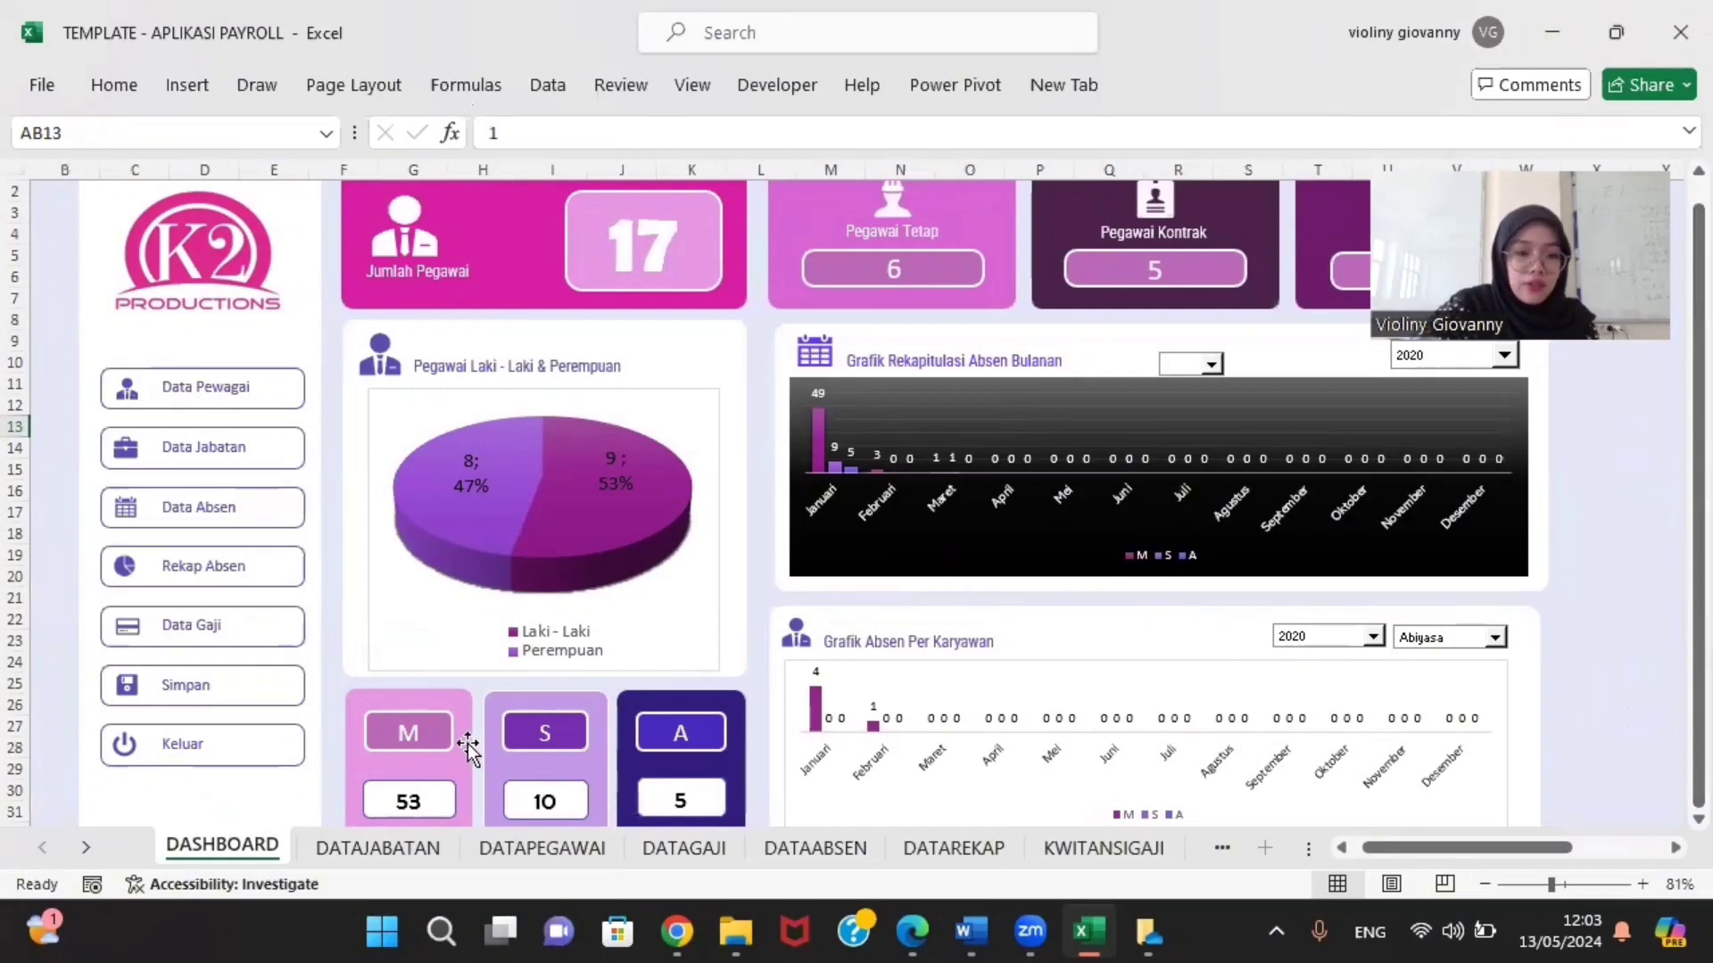
left_click(421, 808)
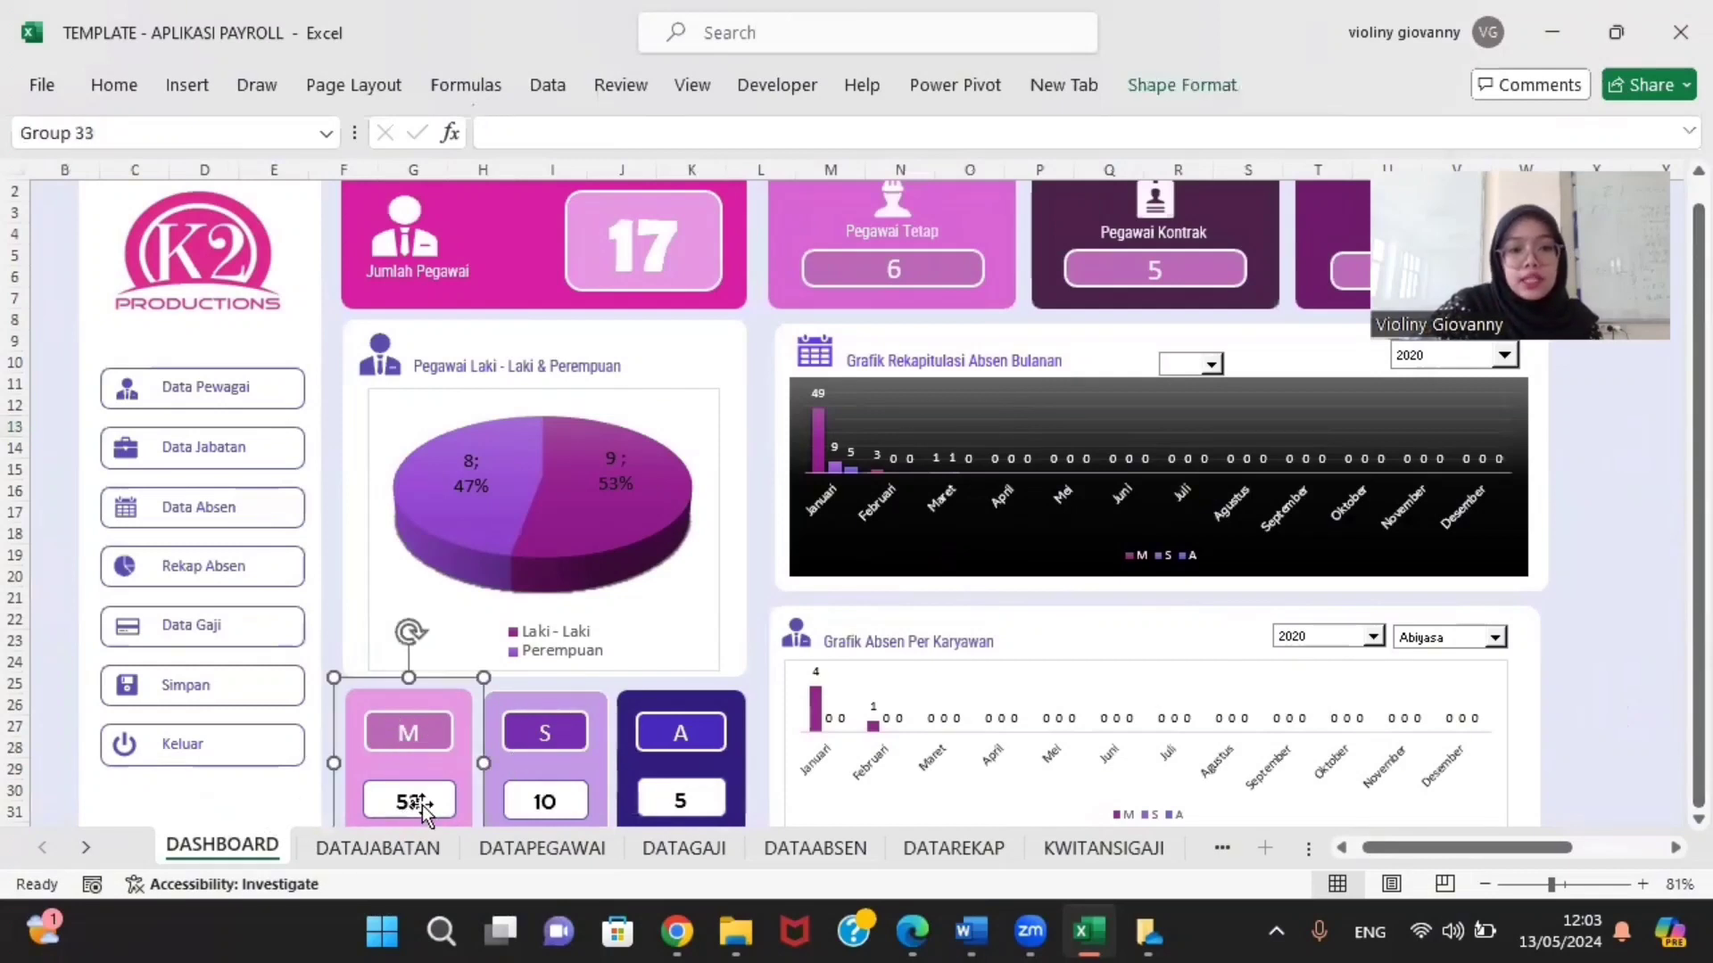
left_click(421, 805)
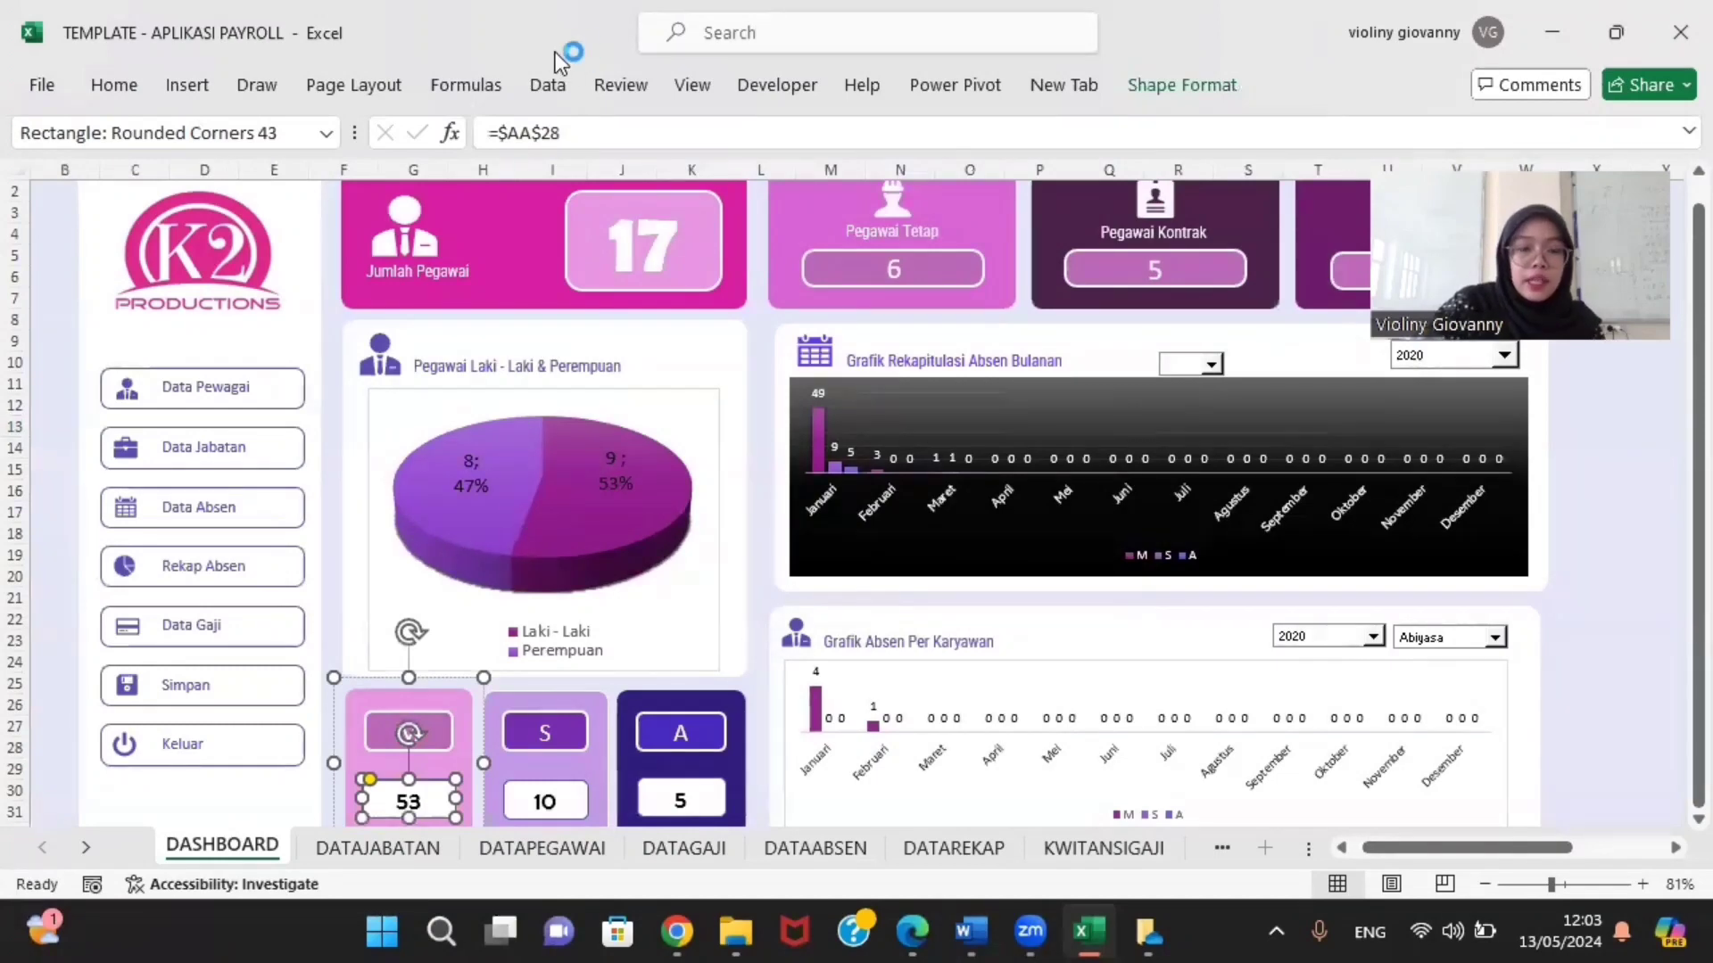
left_click_drag(1502, 851, 1597, 855)
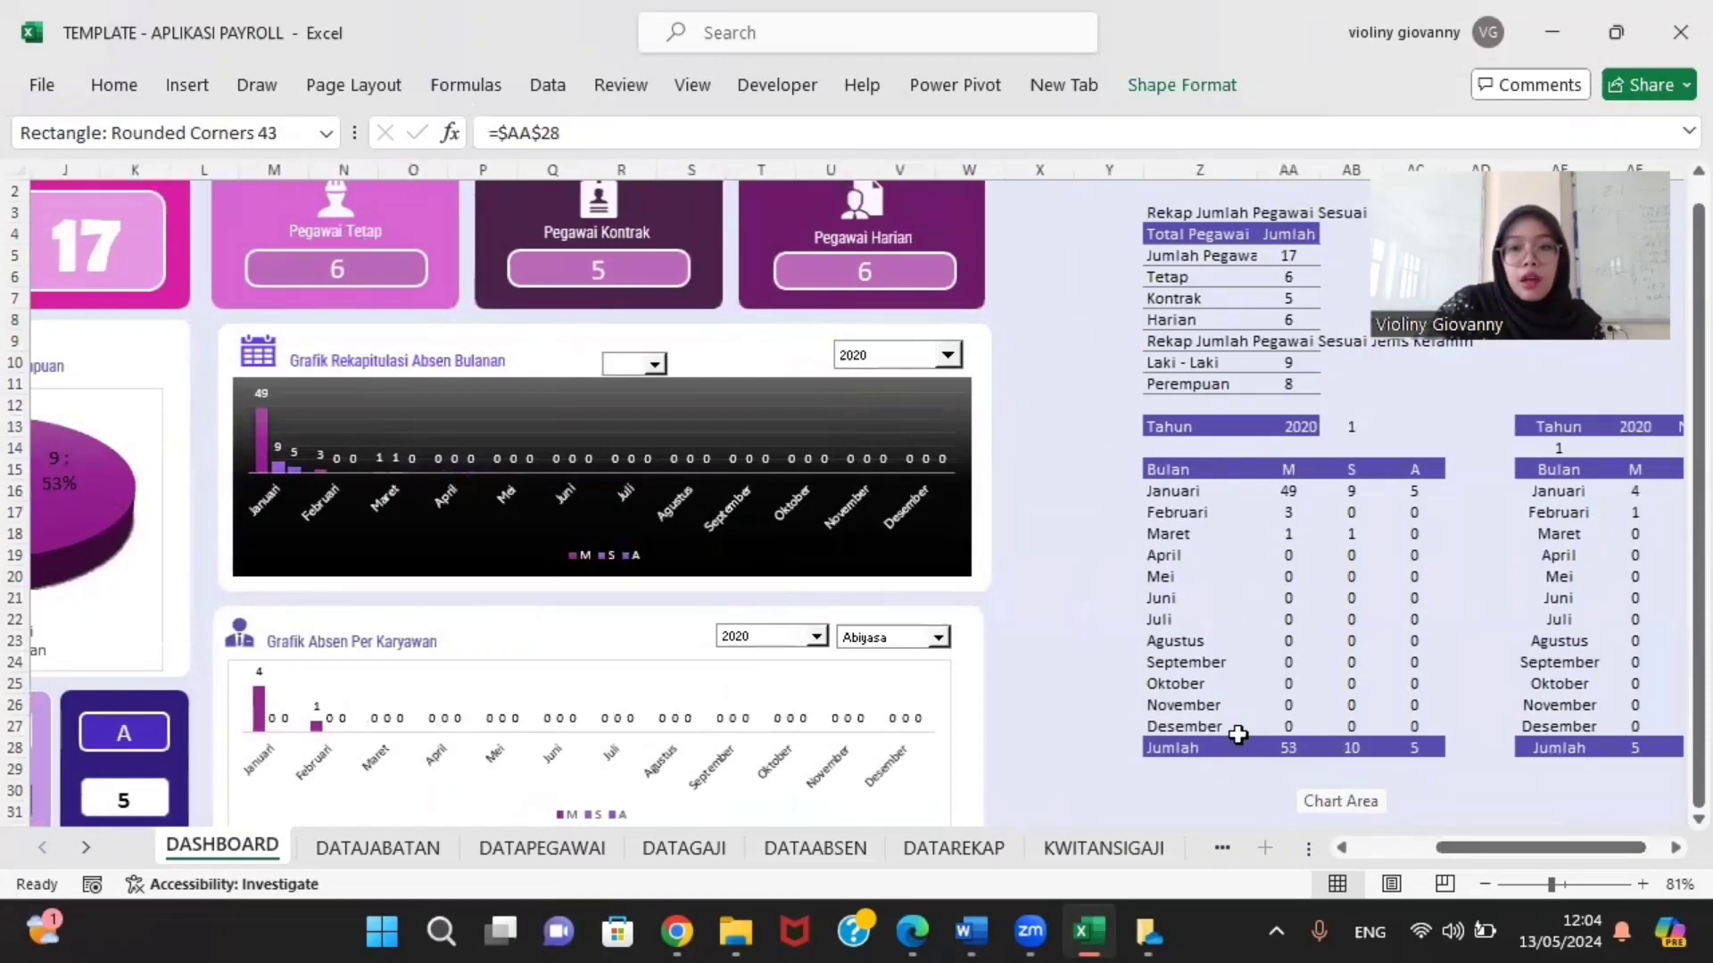
left_click_drag(1505, 838, 1412, 843)
left_click(1149, 747)
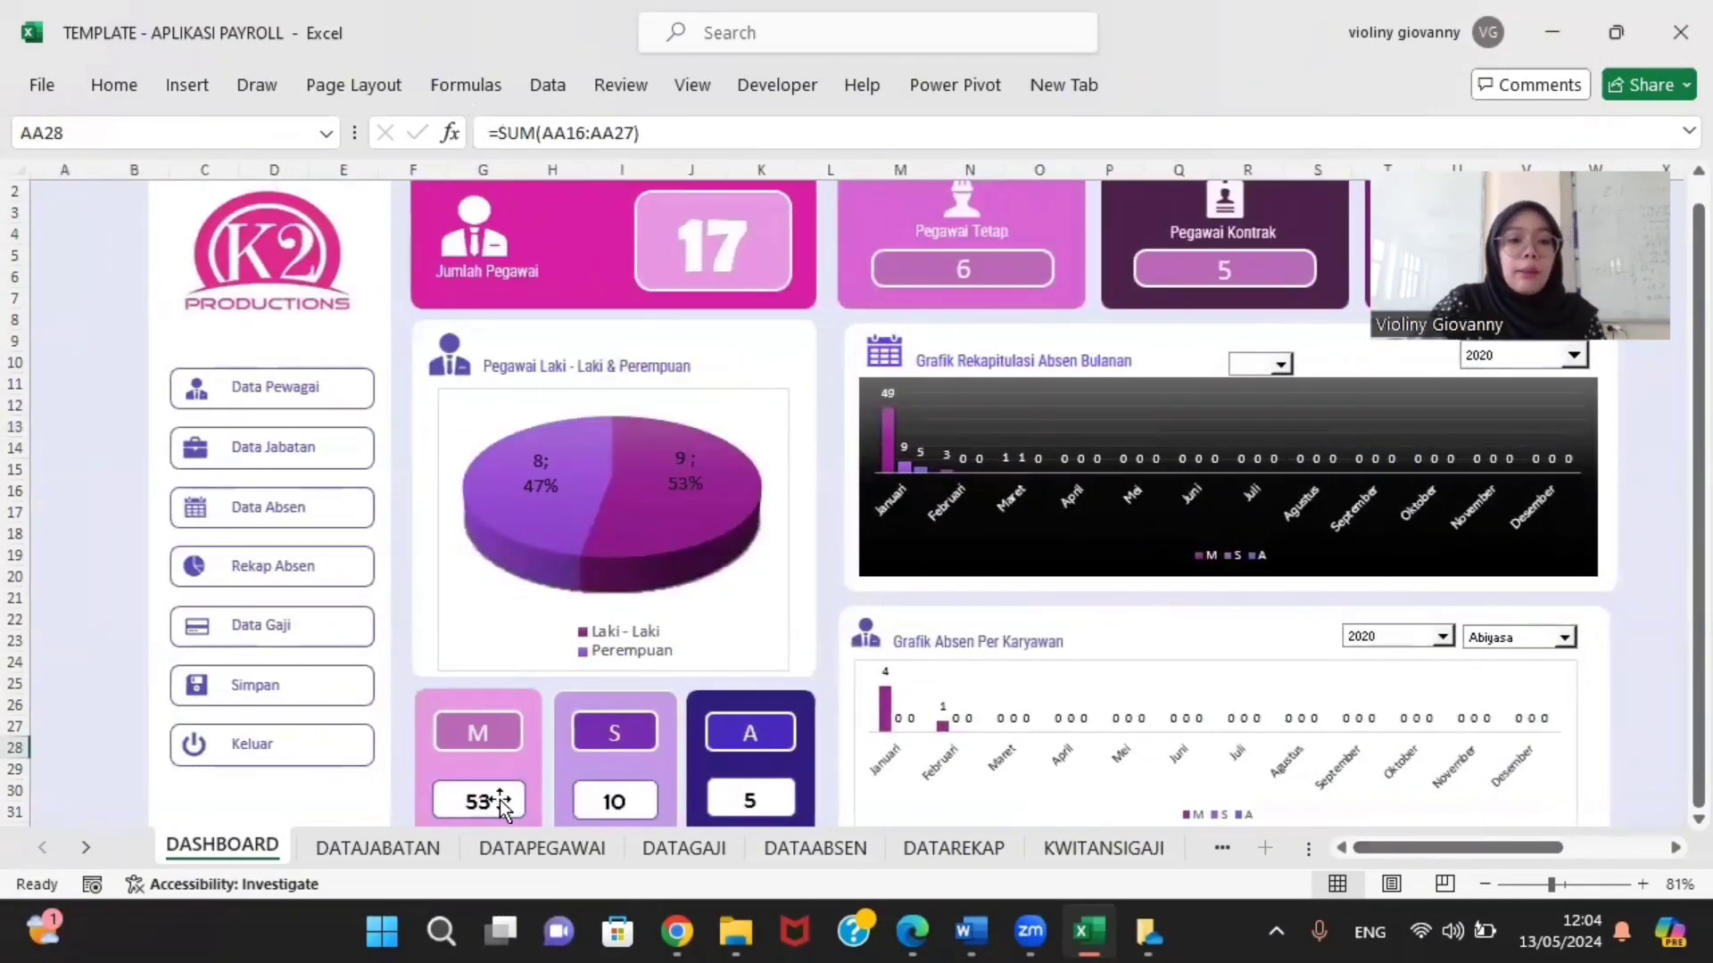
left_click(606, 807)
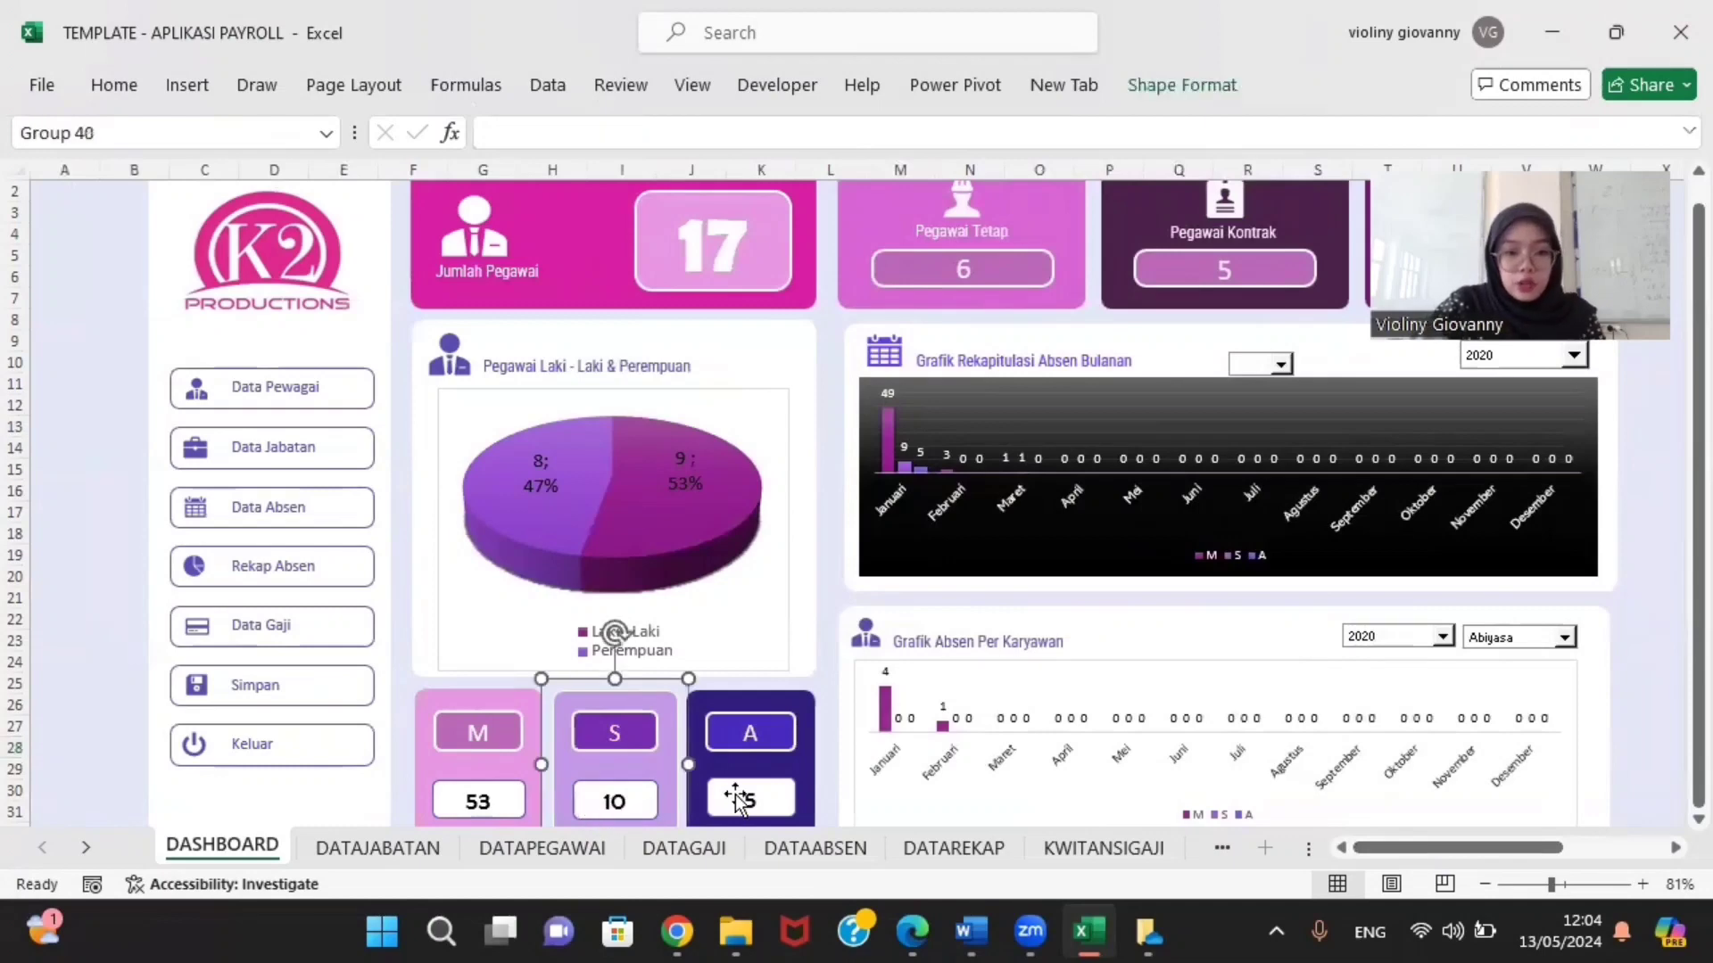
left_click(614, 801)
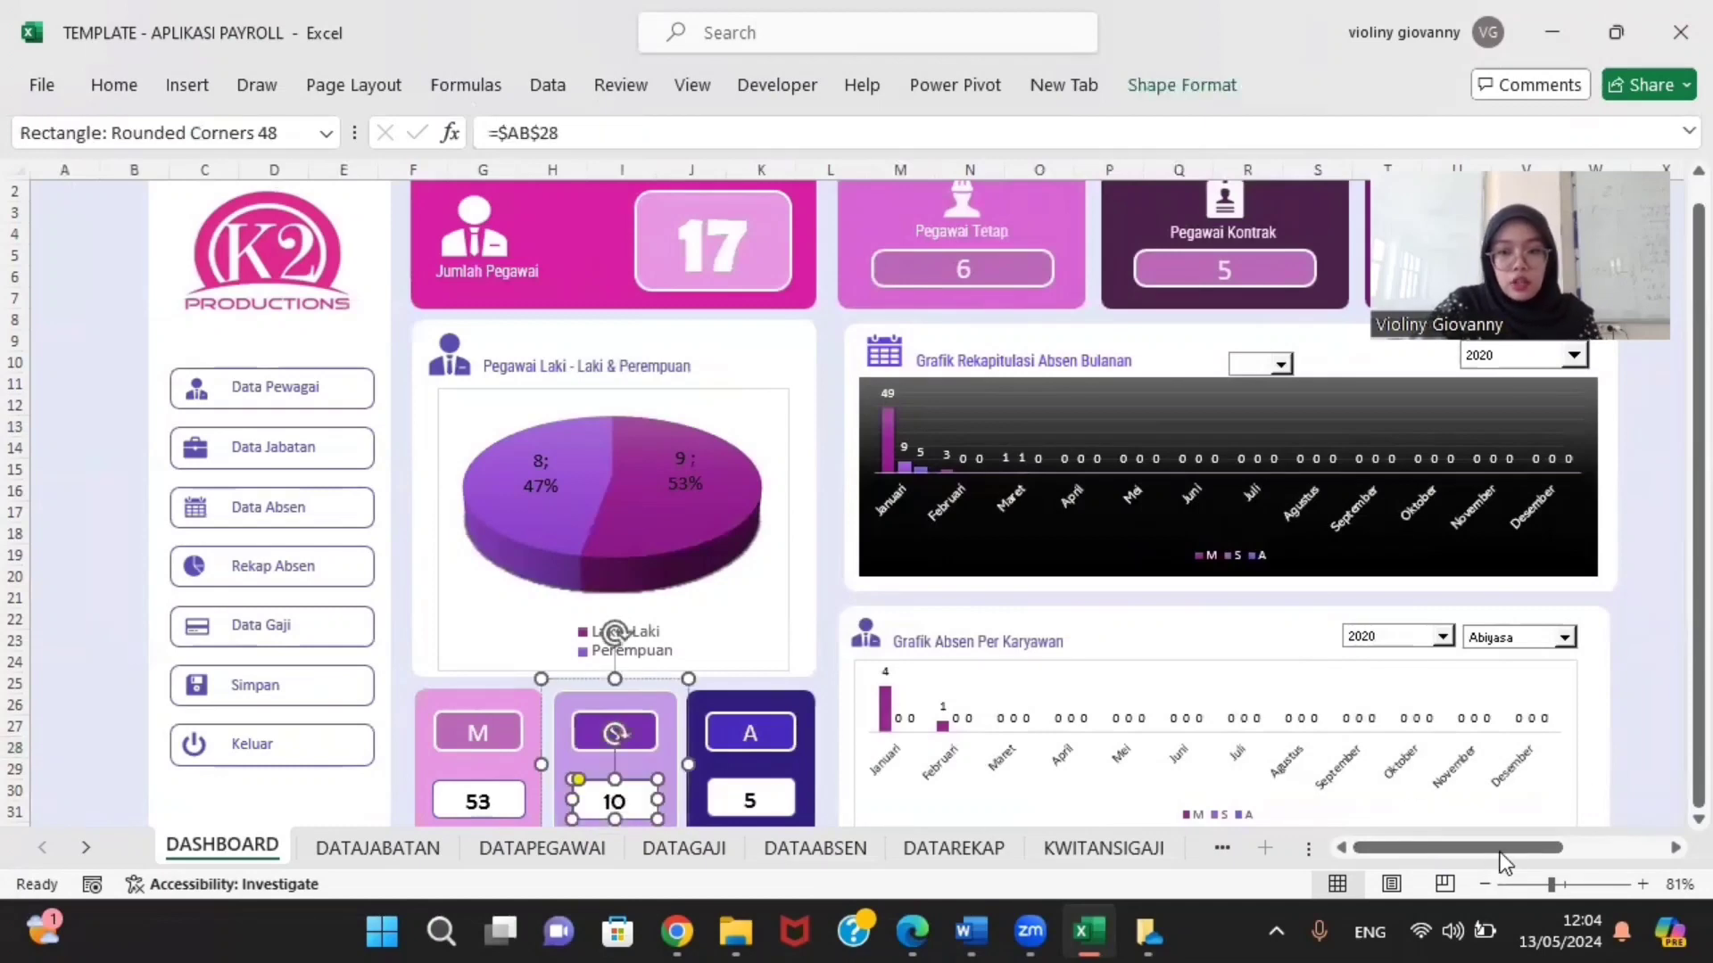
left_click_drag(1503, 853, 1585, 853)
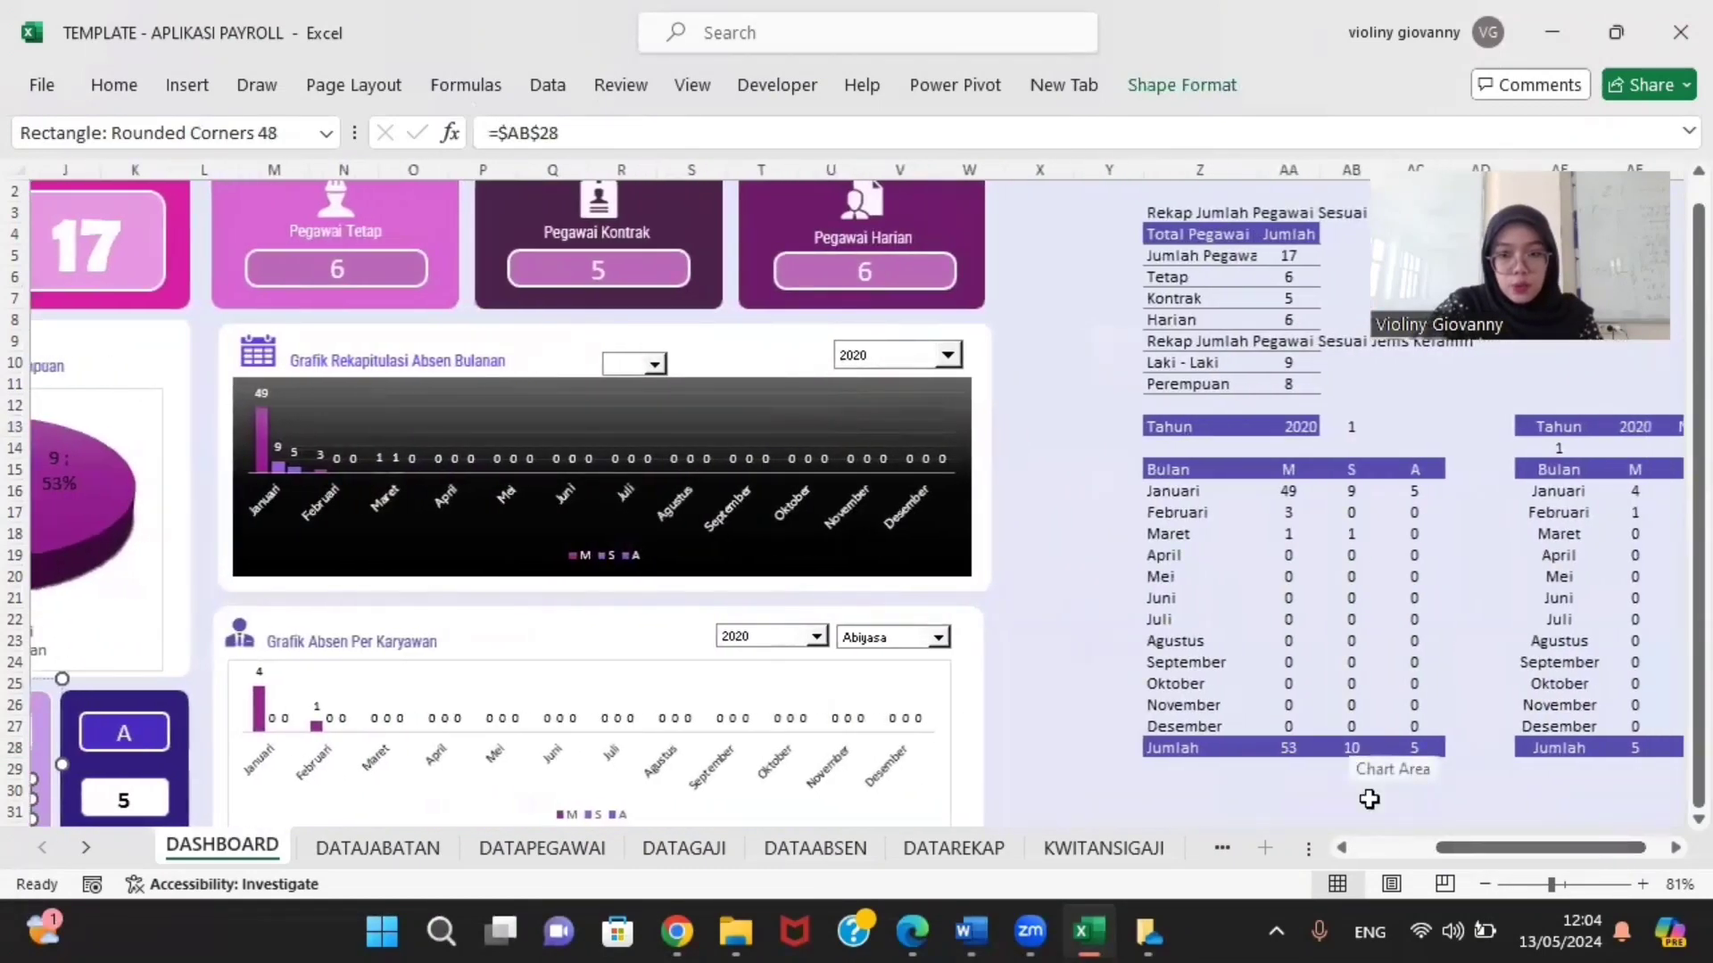
left_click(1353, 751)
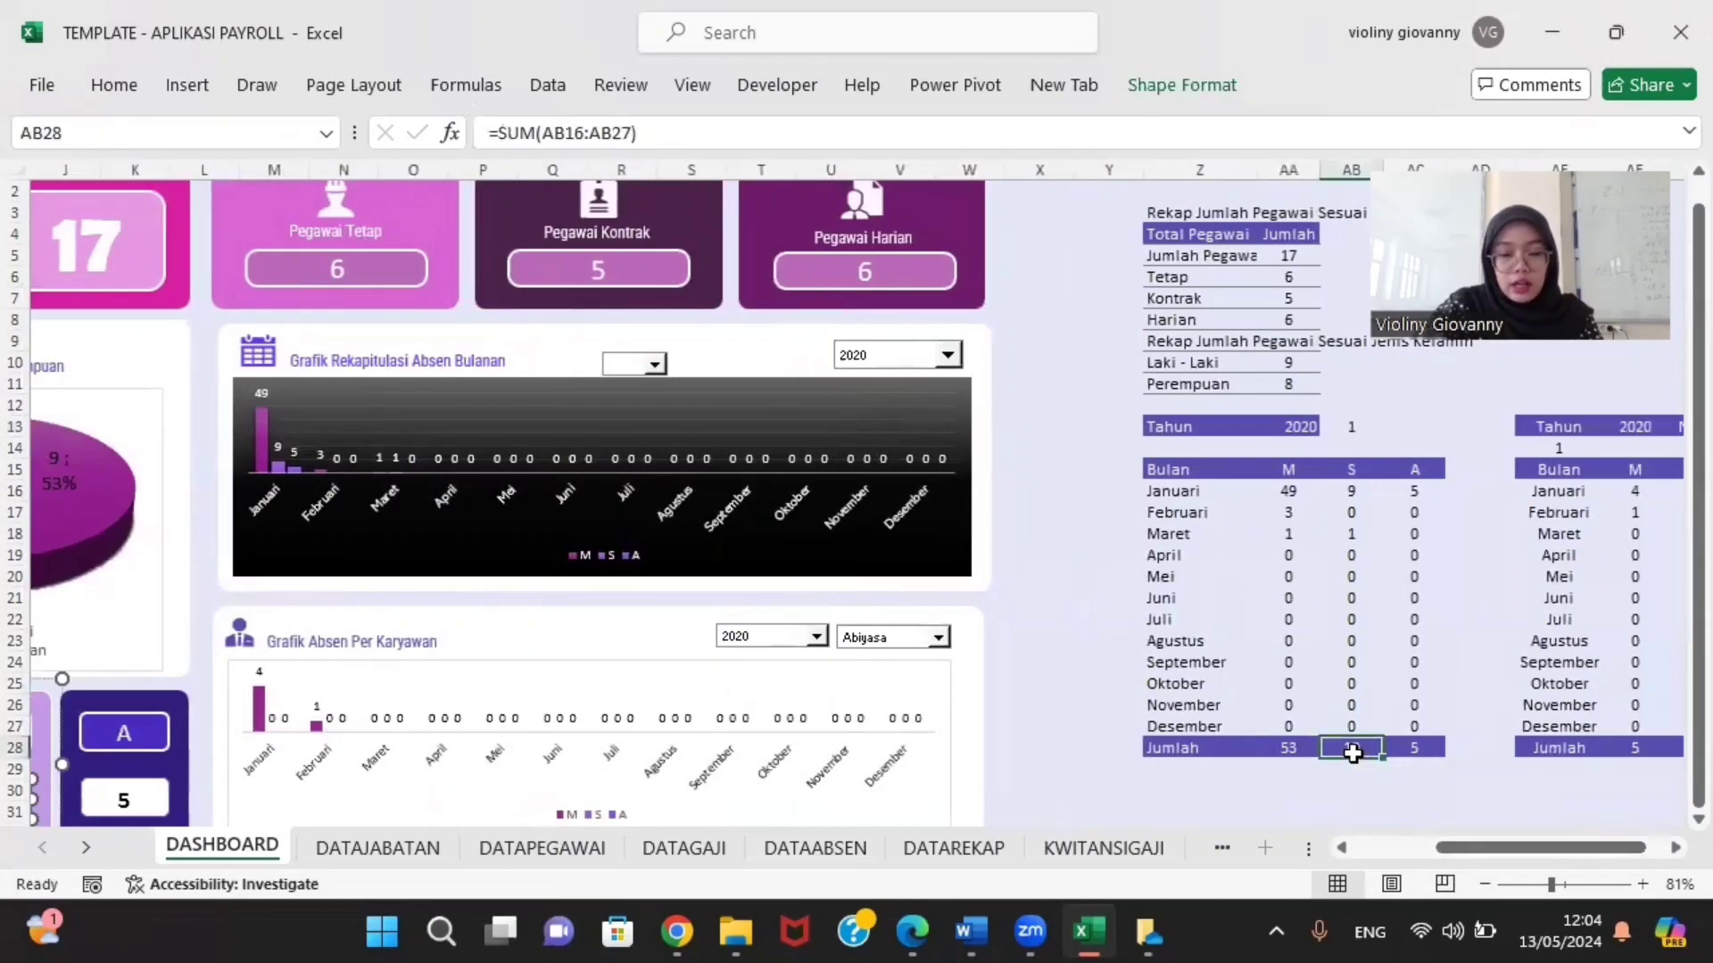
left_click_drag(1467, 849, 1383, 852)
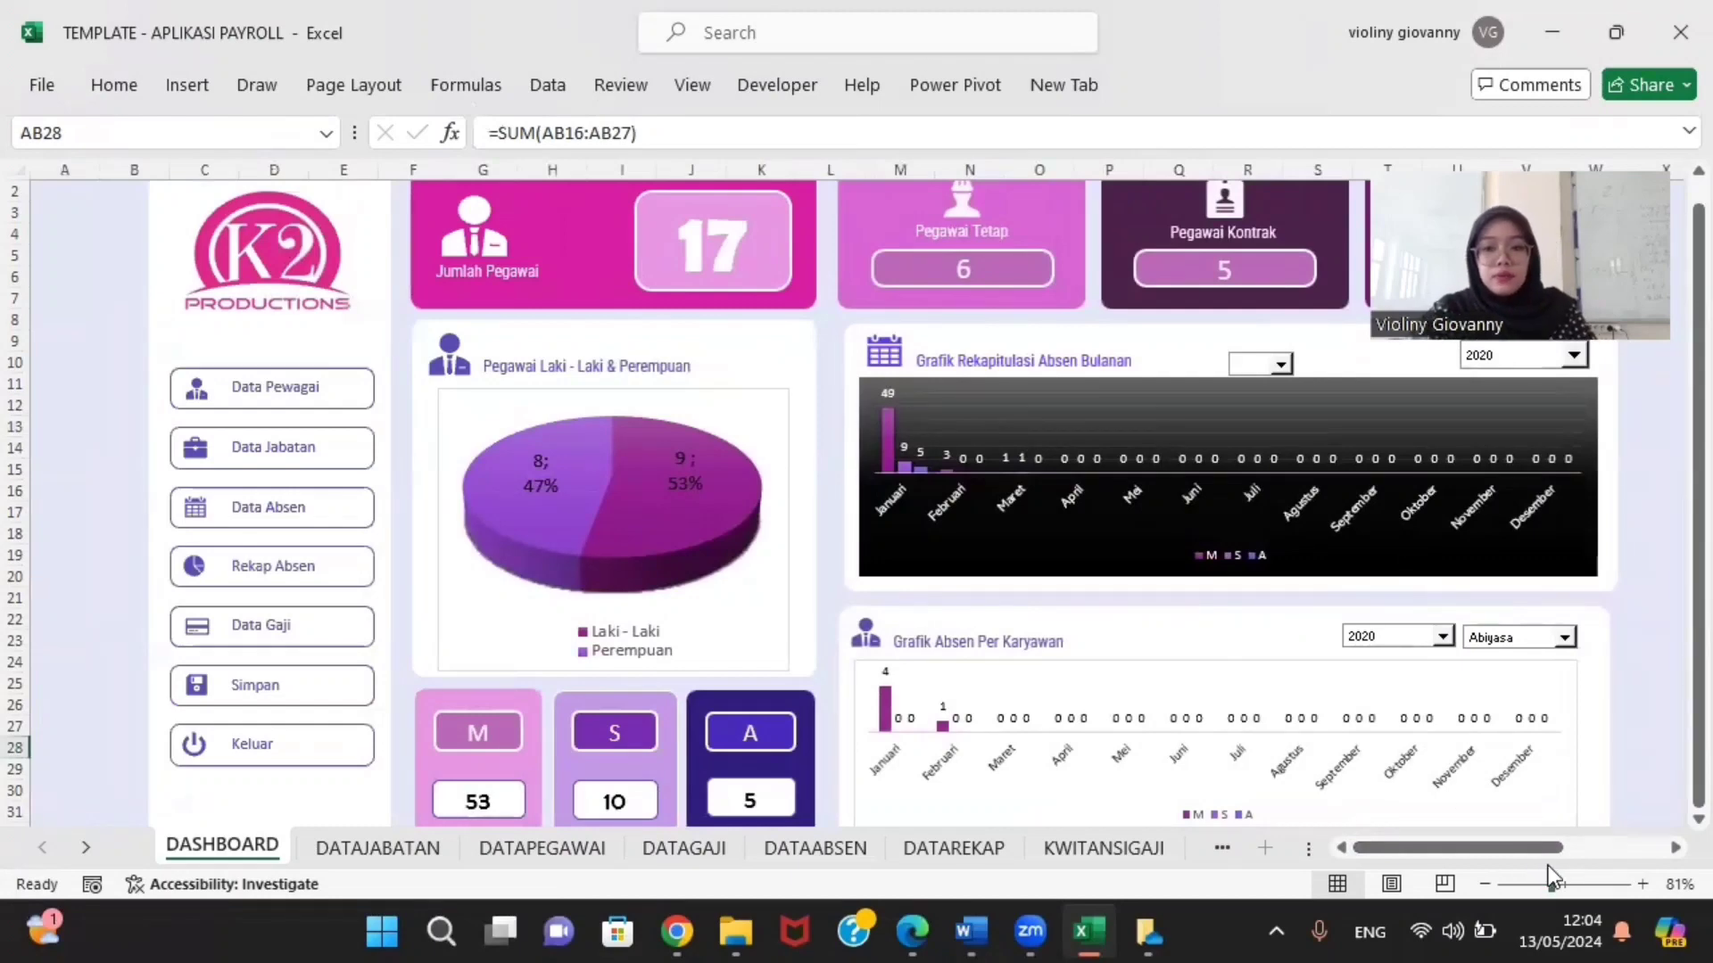
left_click_drag(1529, 838, 1565, 839)
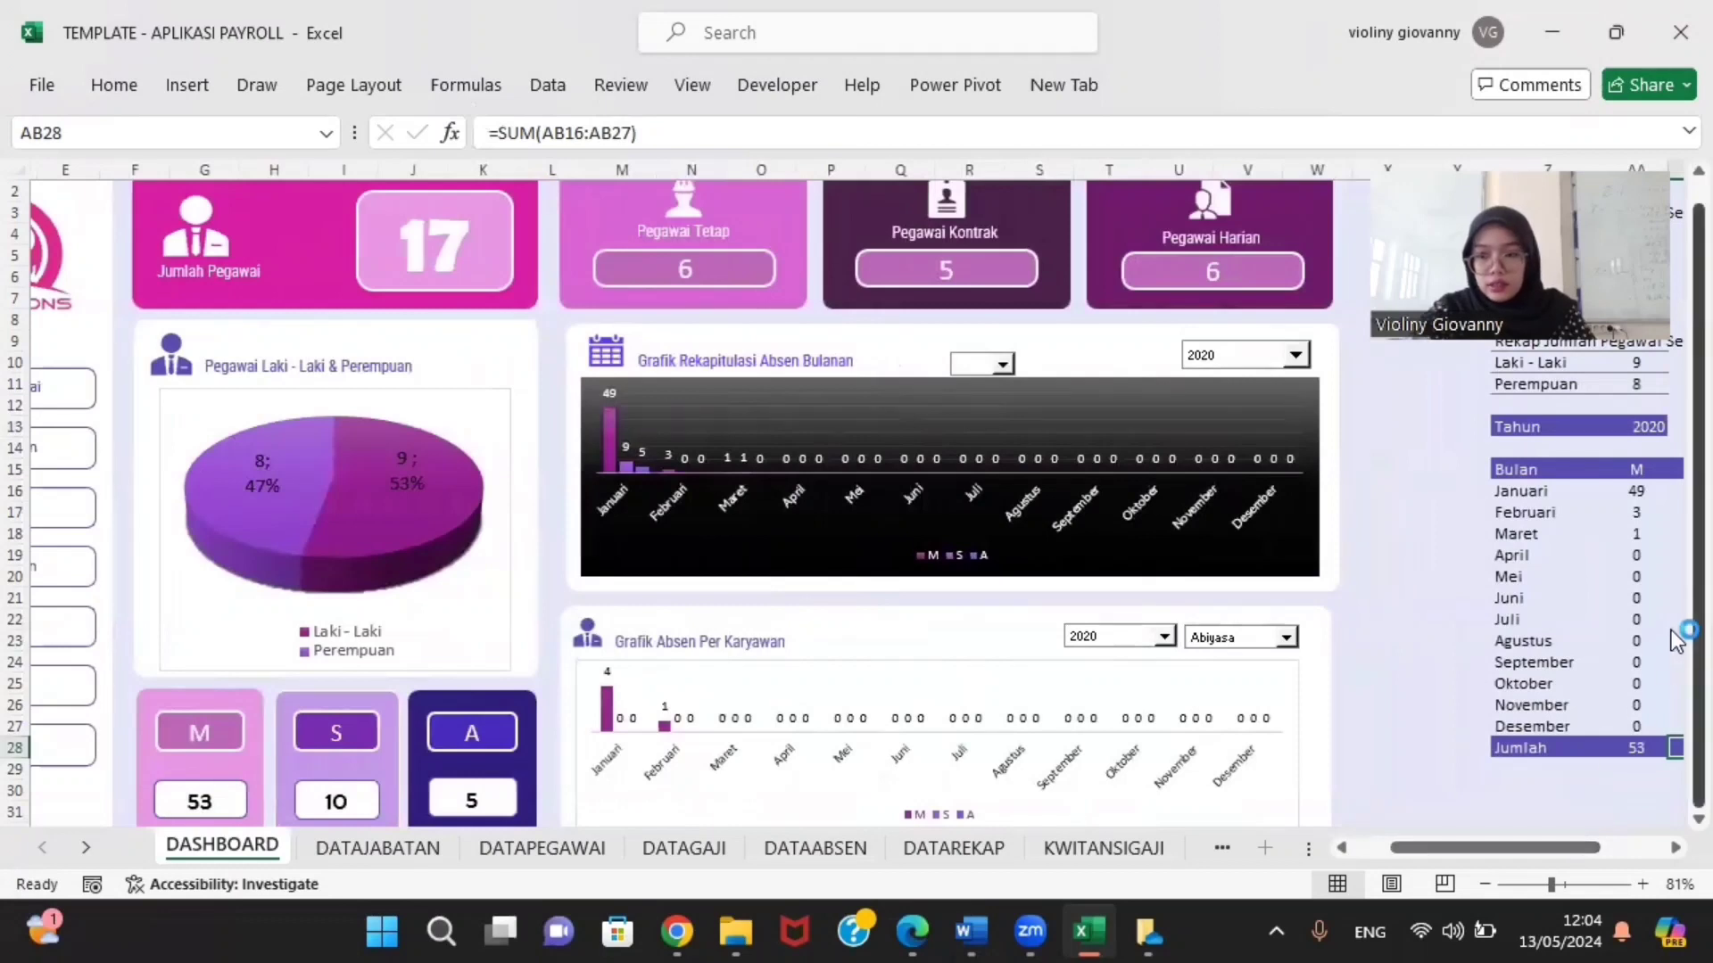
left_click_drag(1697, 642, 1677, 671)
left_click_drag(1675, 756, 1674, 730)
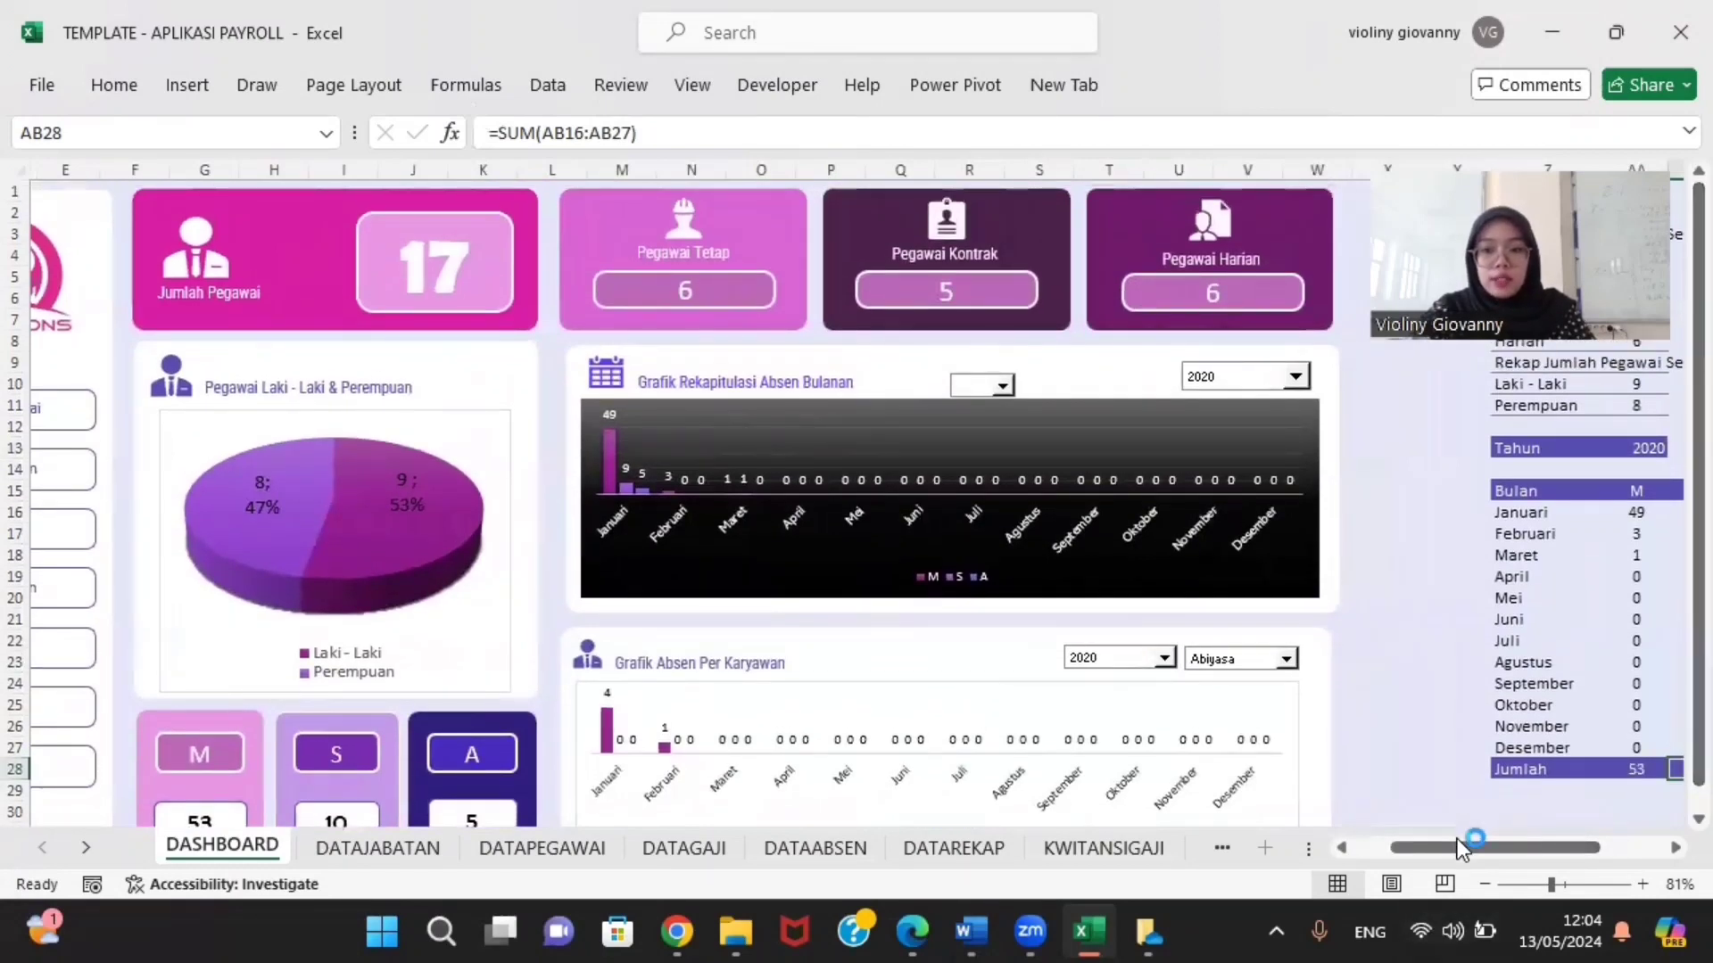
left_click_drag(1458, 839, 1338, 838)
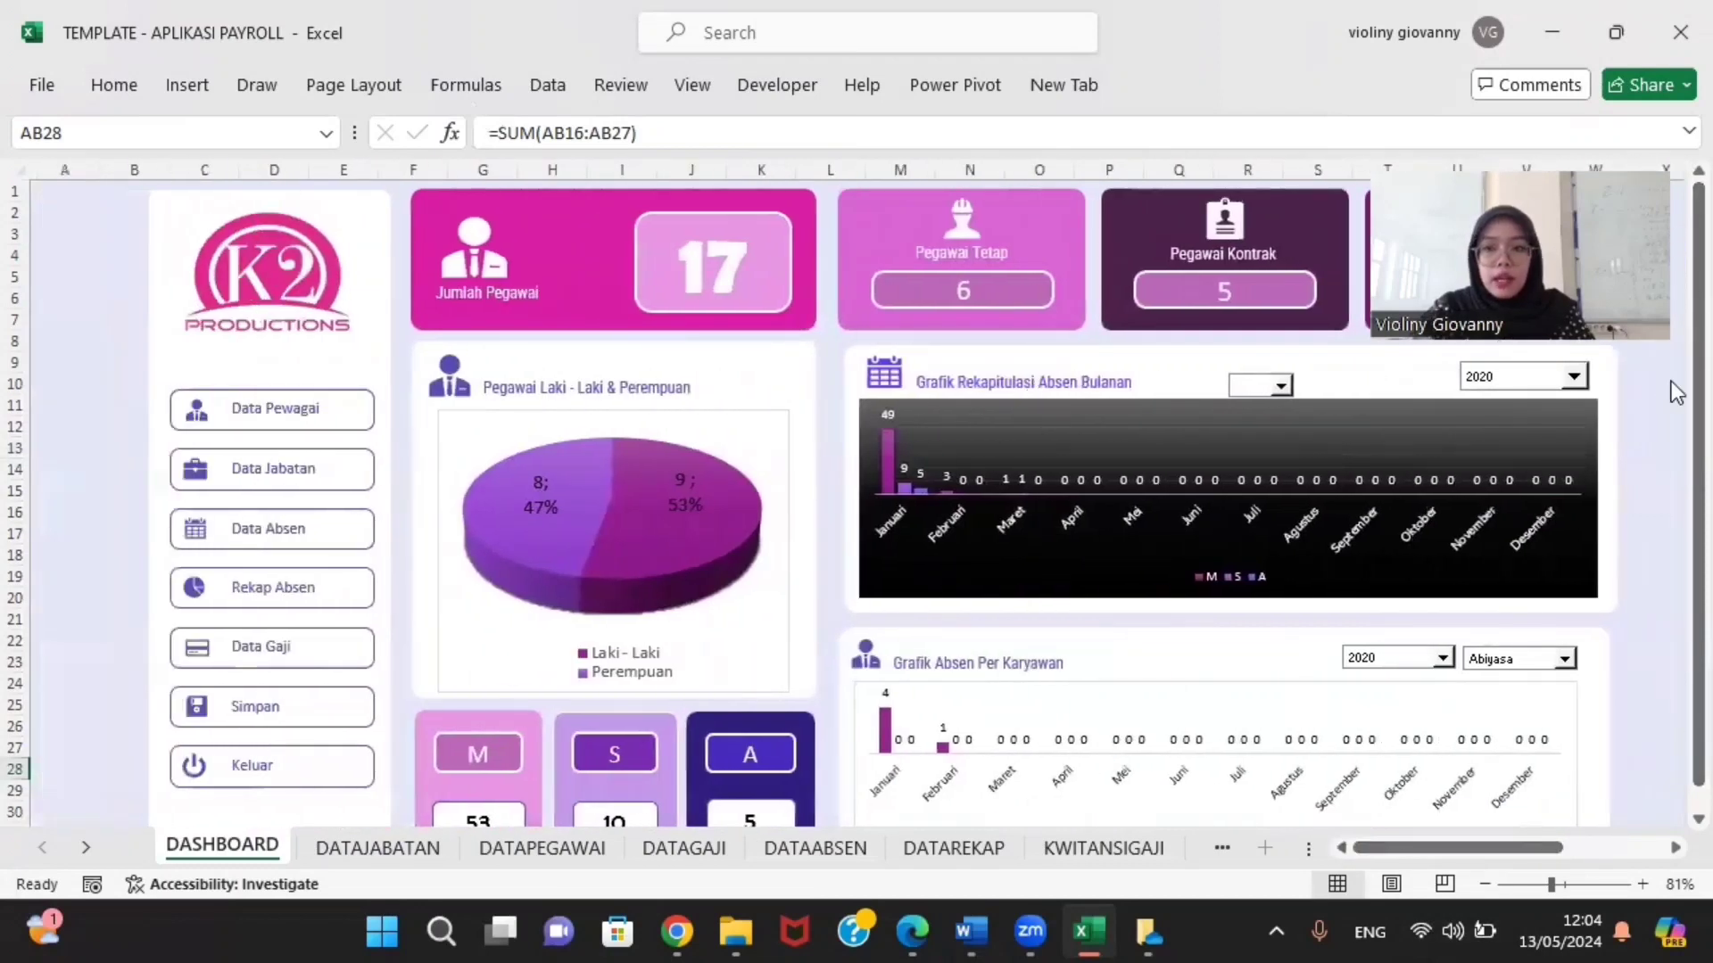
left_click_drag(1675, 390, 1677, 415)
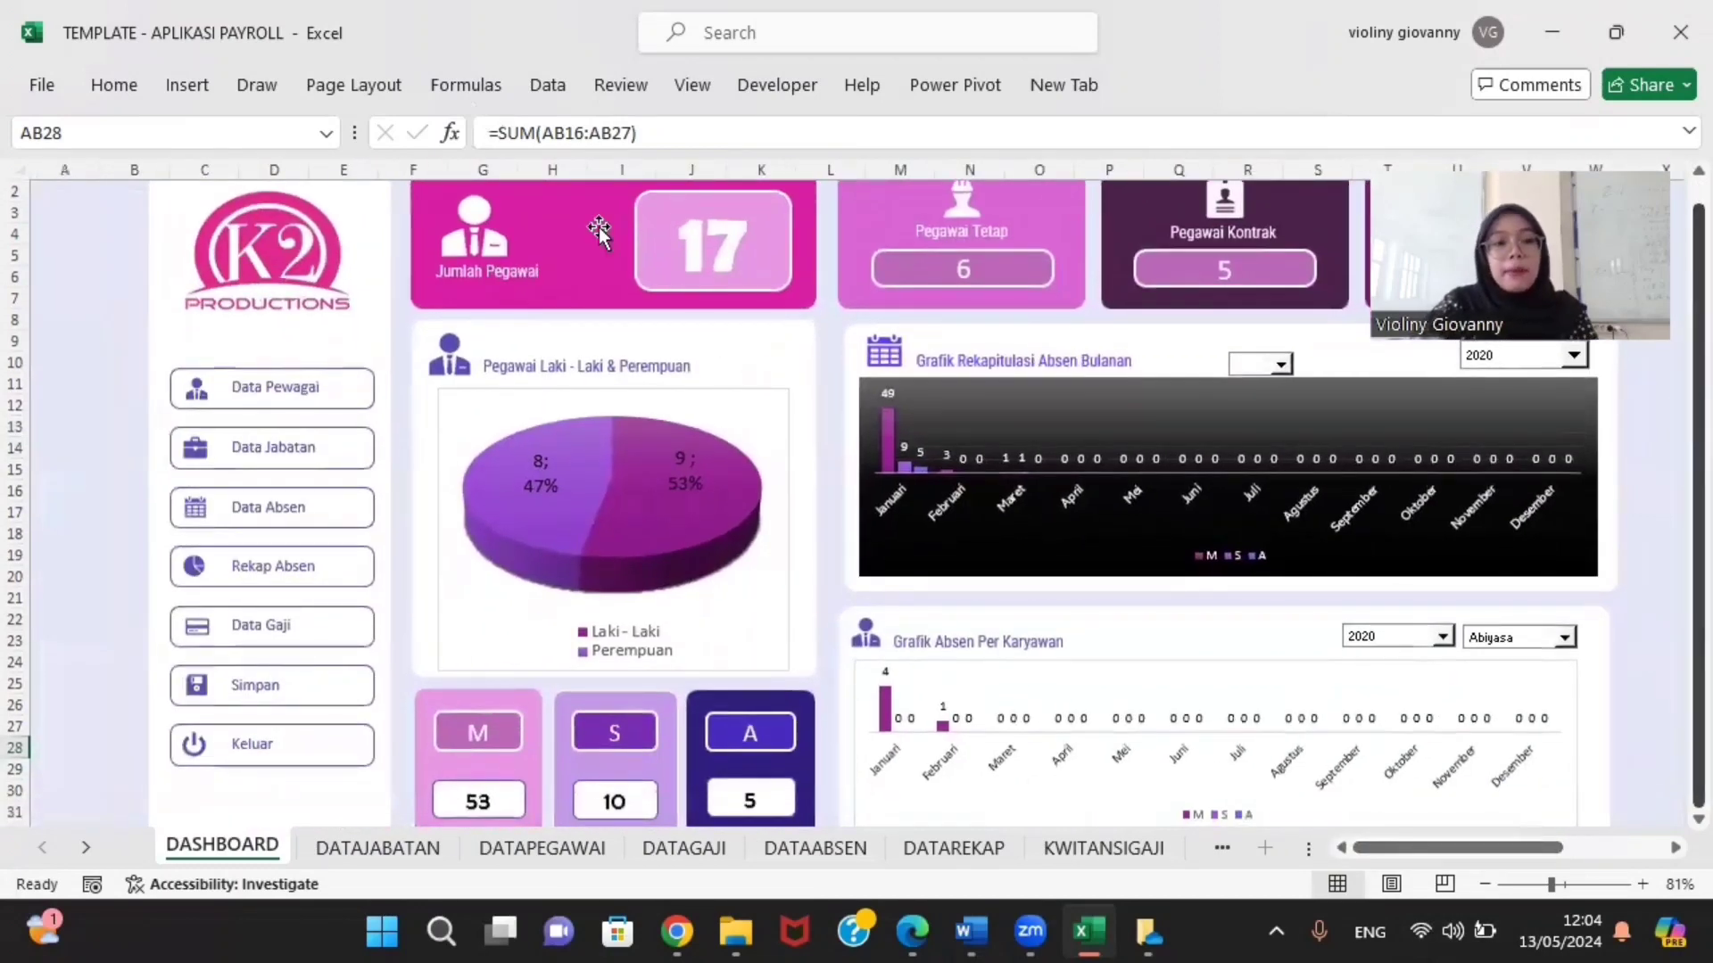
Step: In the Data Pegawai form, search by ID Pegawai, then by employee name, leaving one Supervisor record
left_click(291, 390)
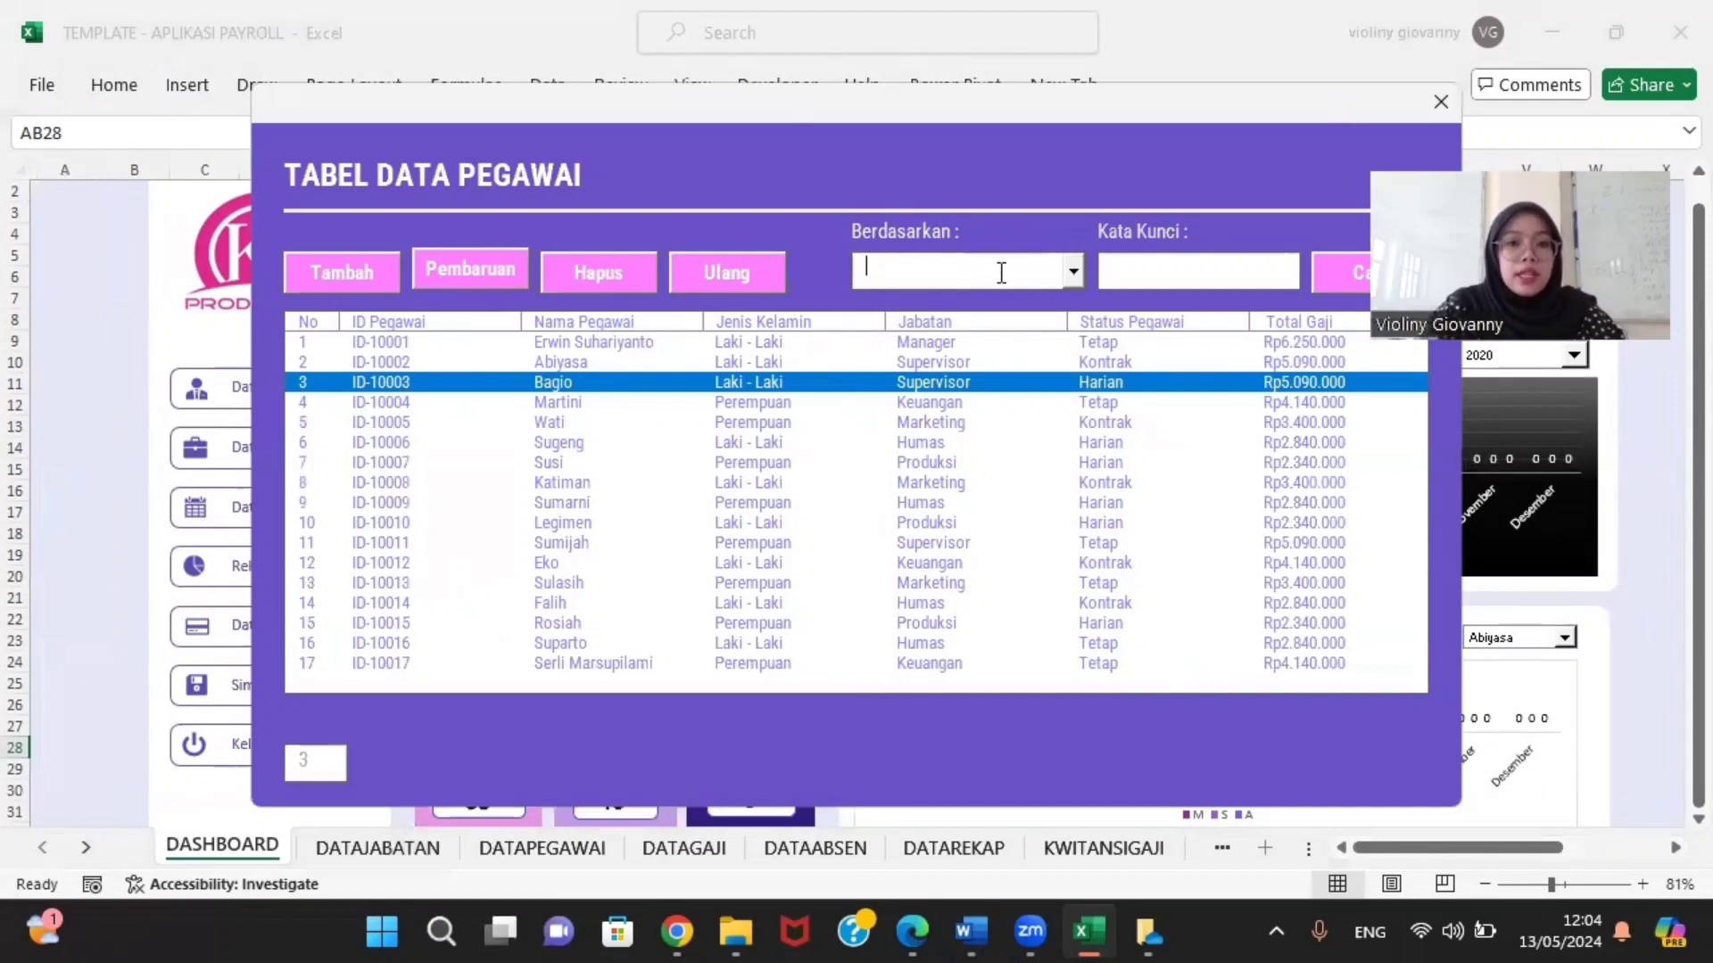
left_click(1065, 276)
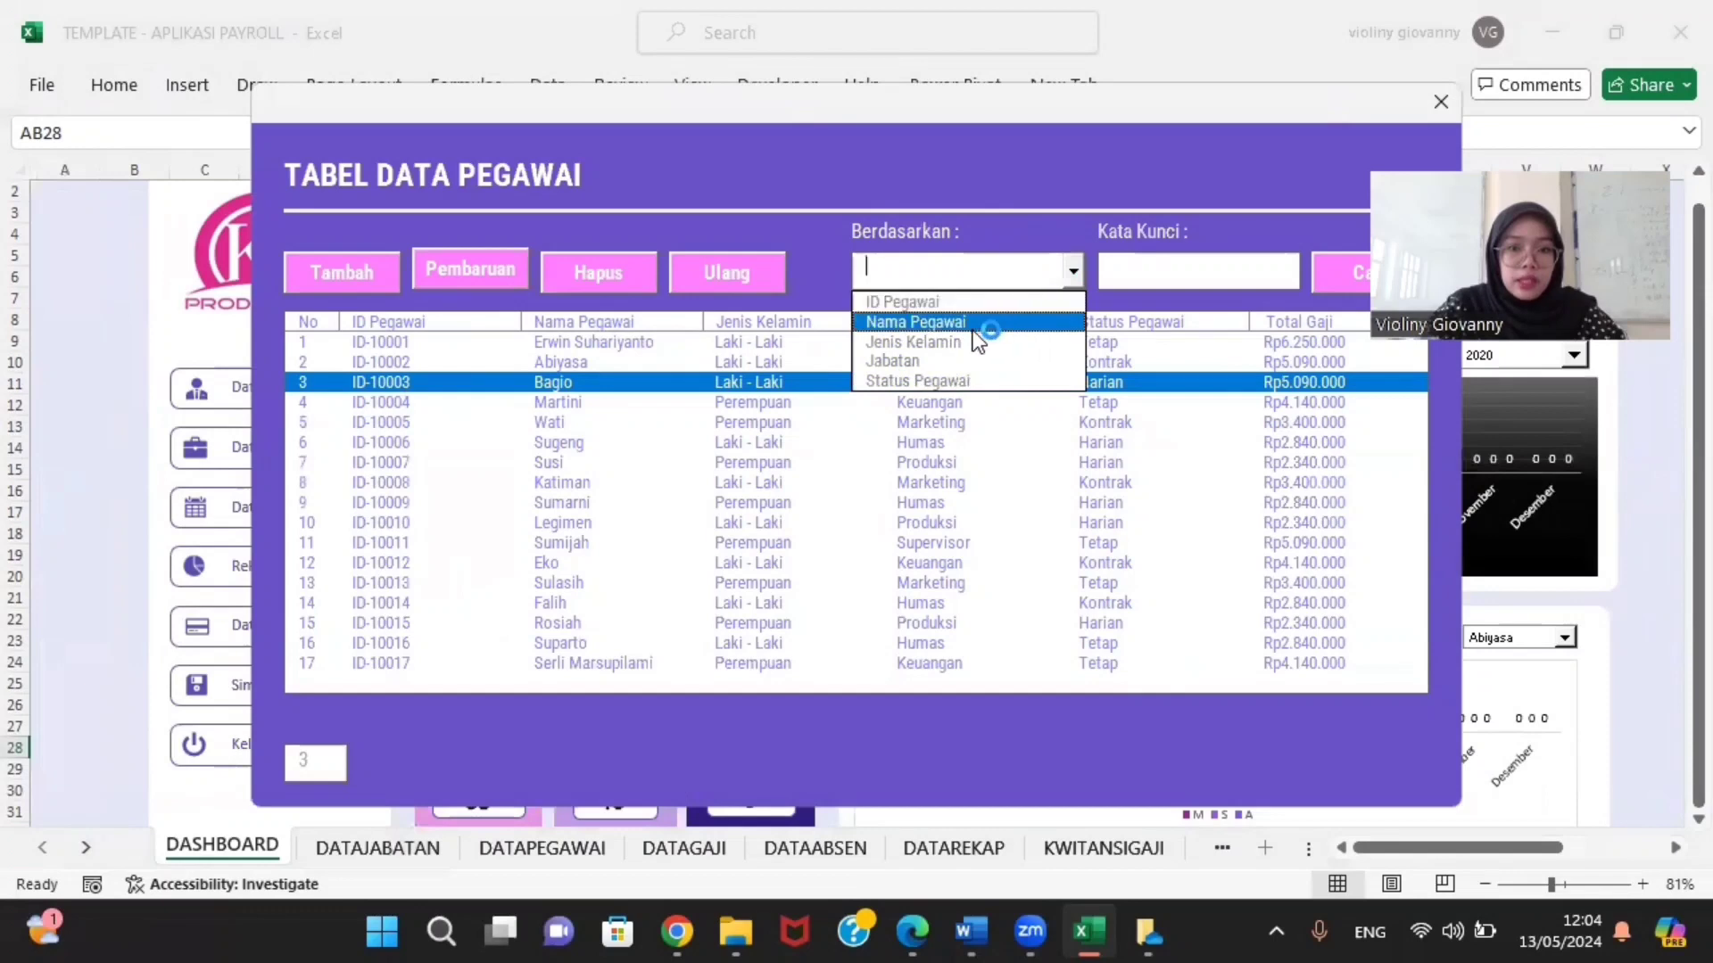
left_click(1003, 307)
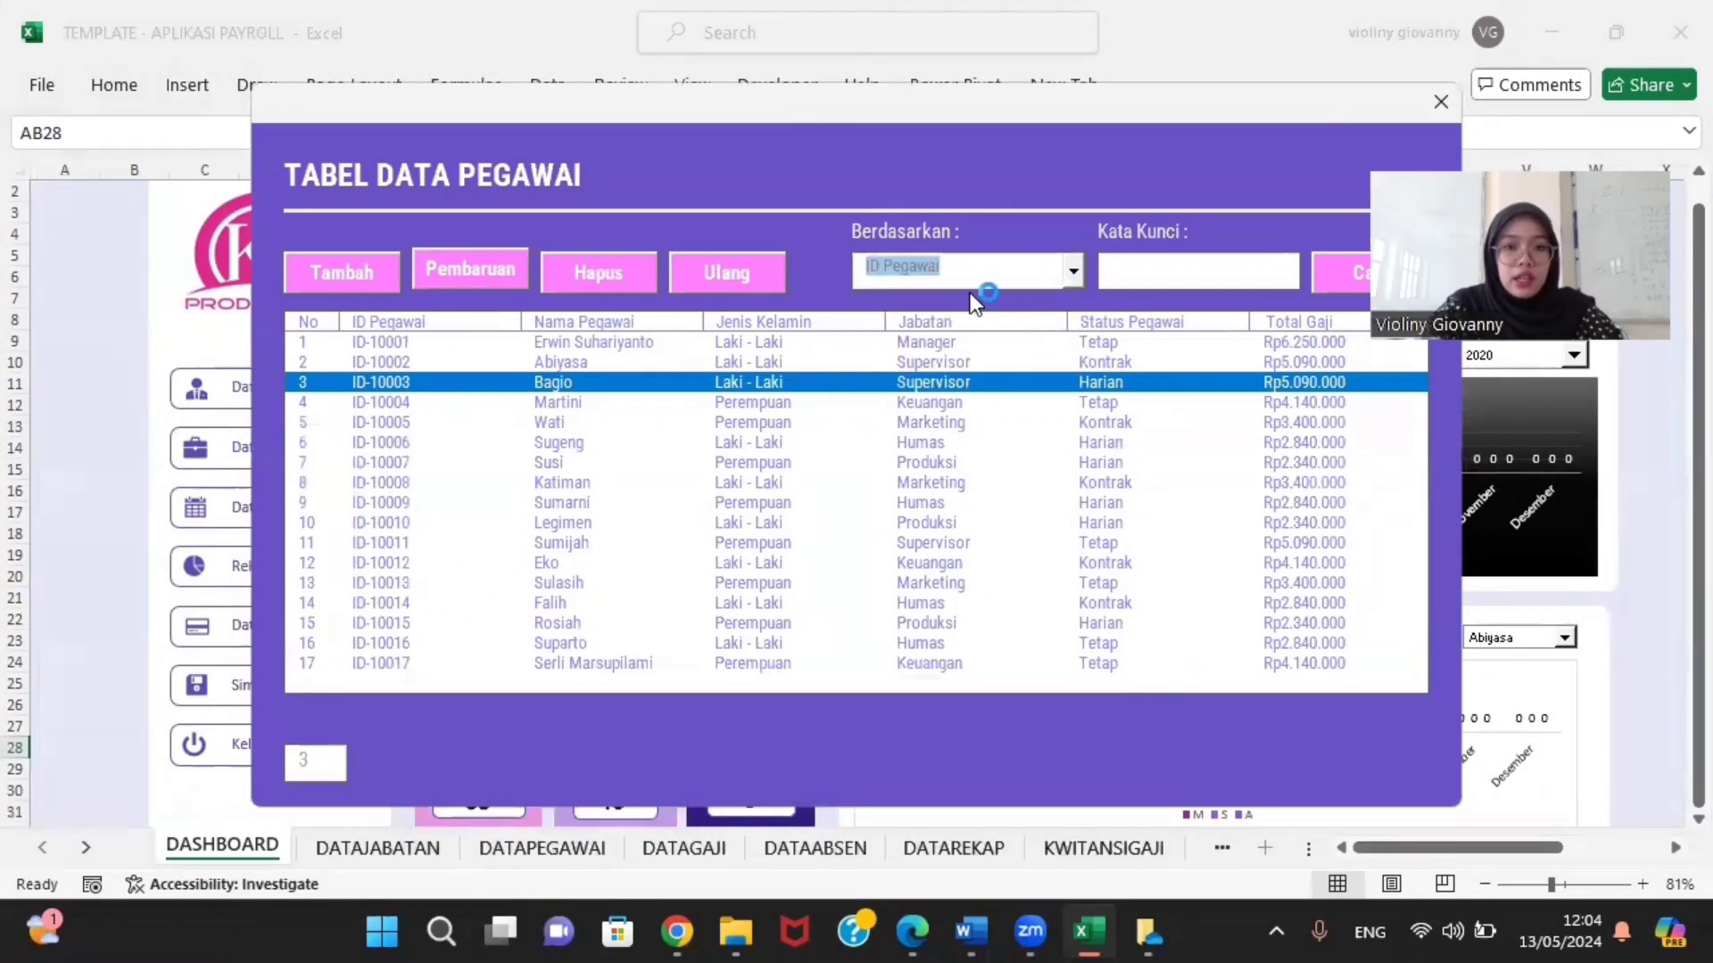
type("10")
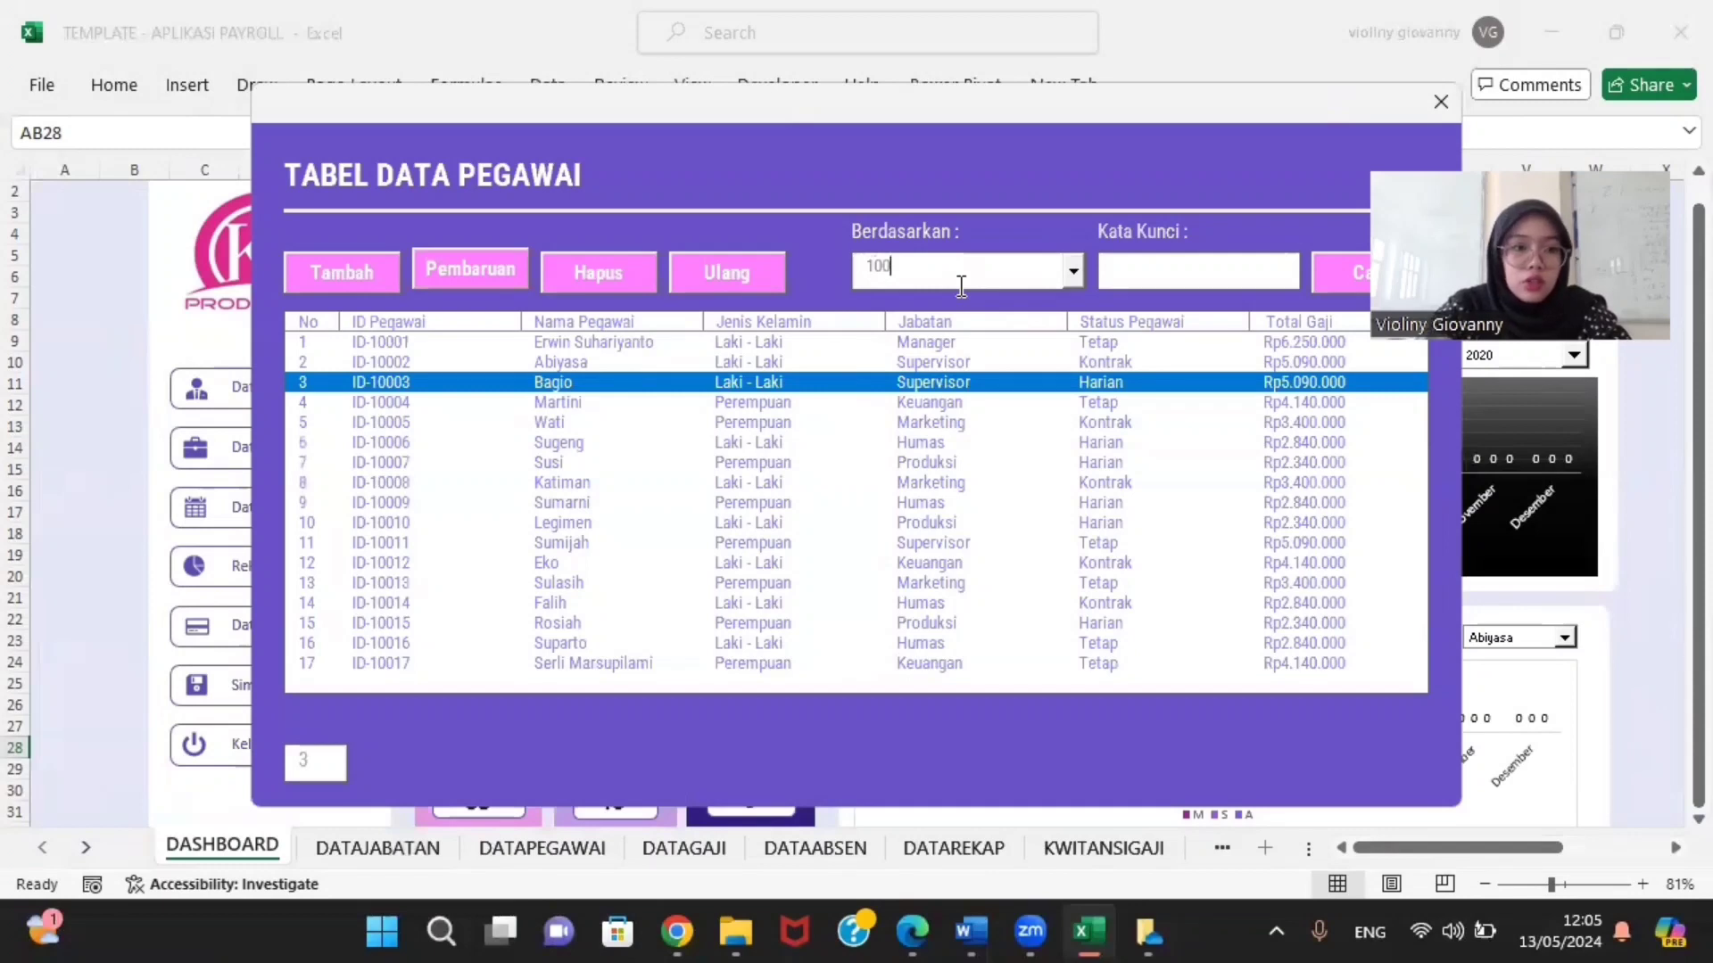
type("0")
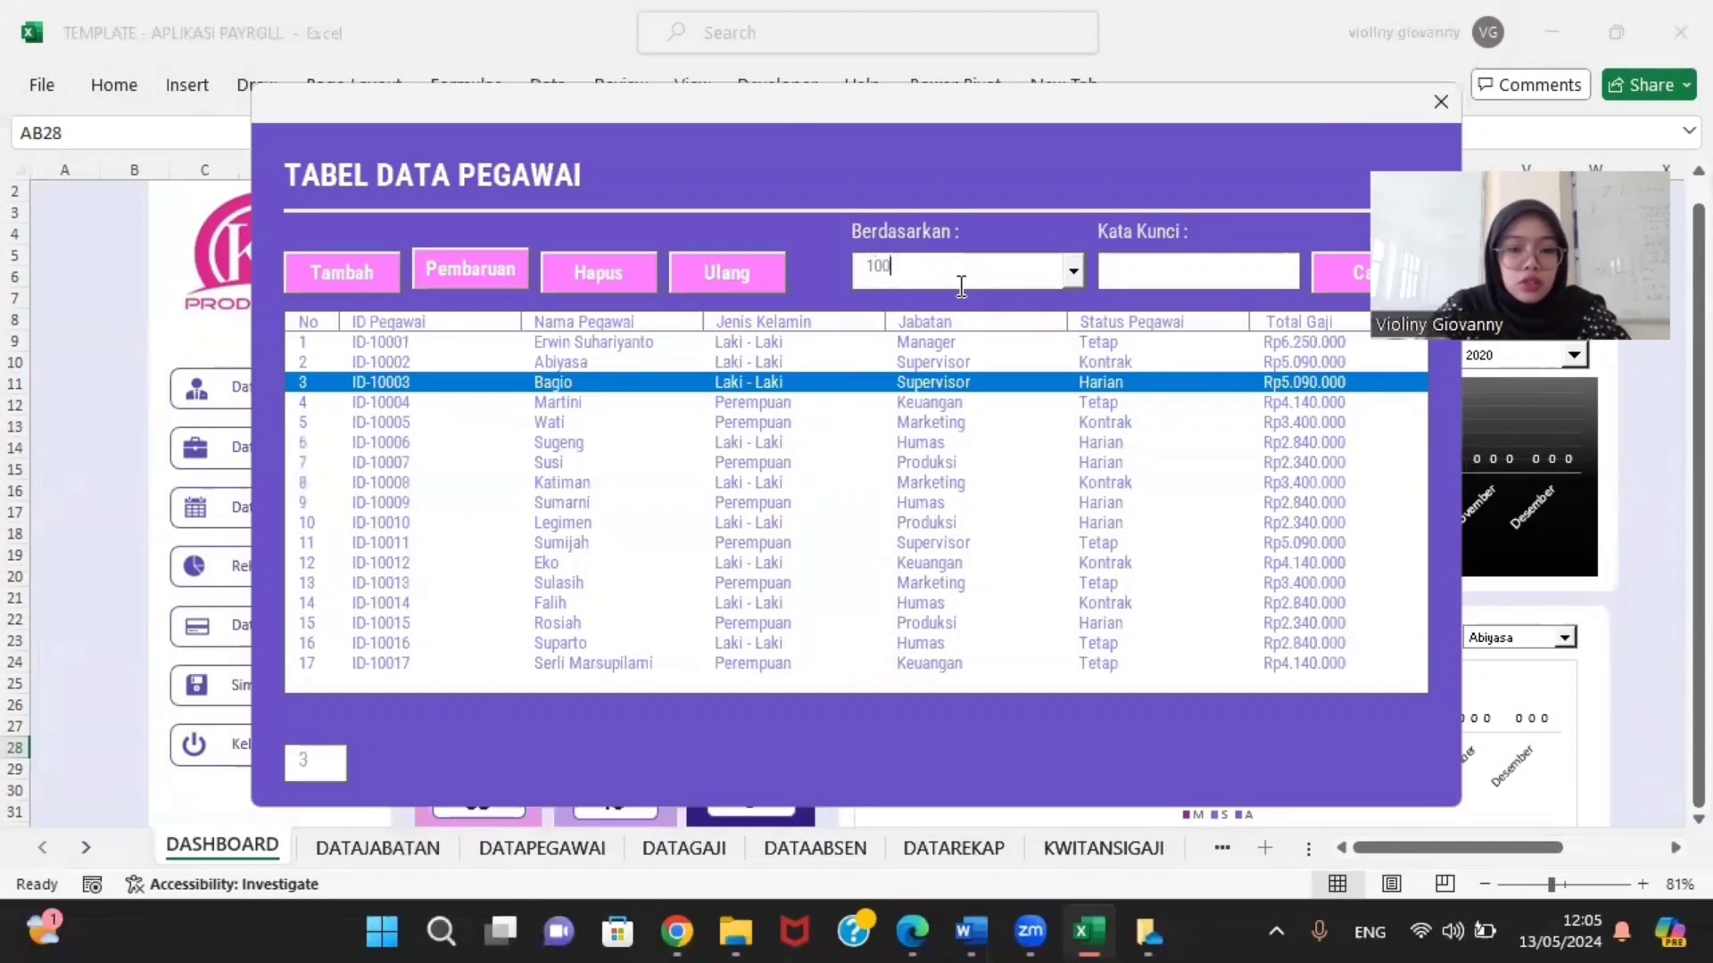
type("03")
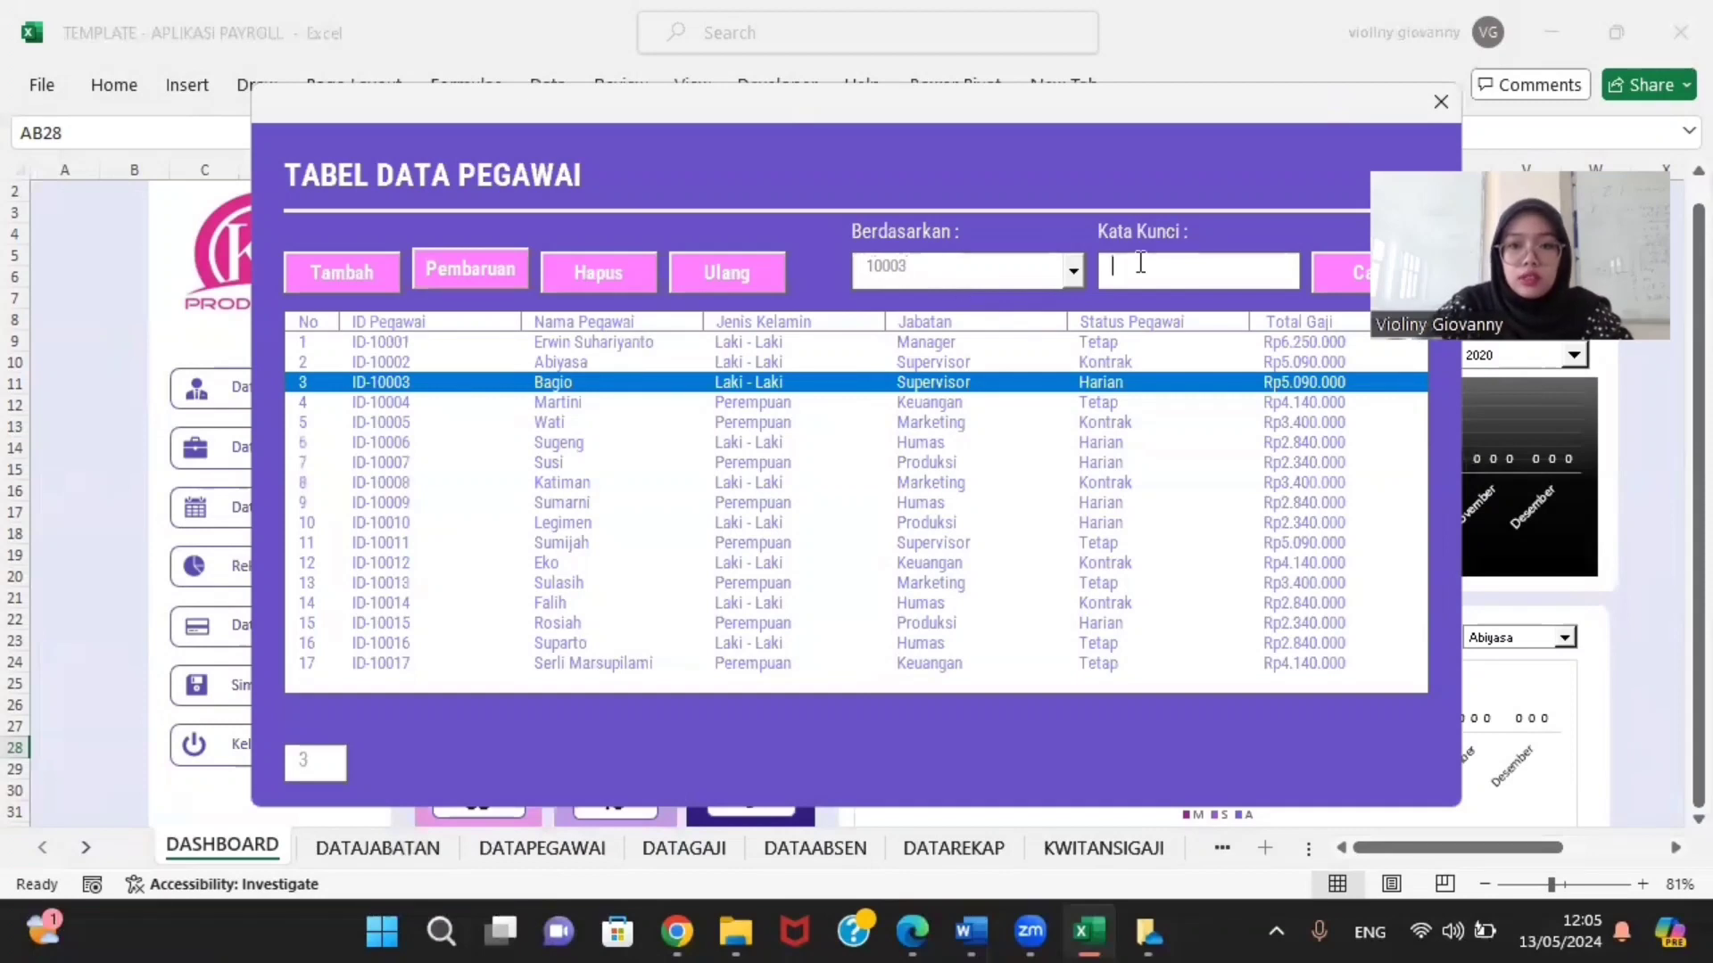
left_click(1067, 266)
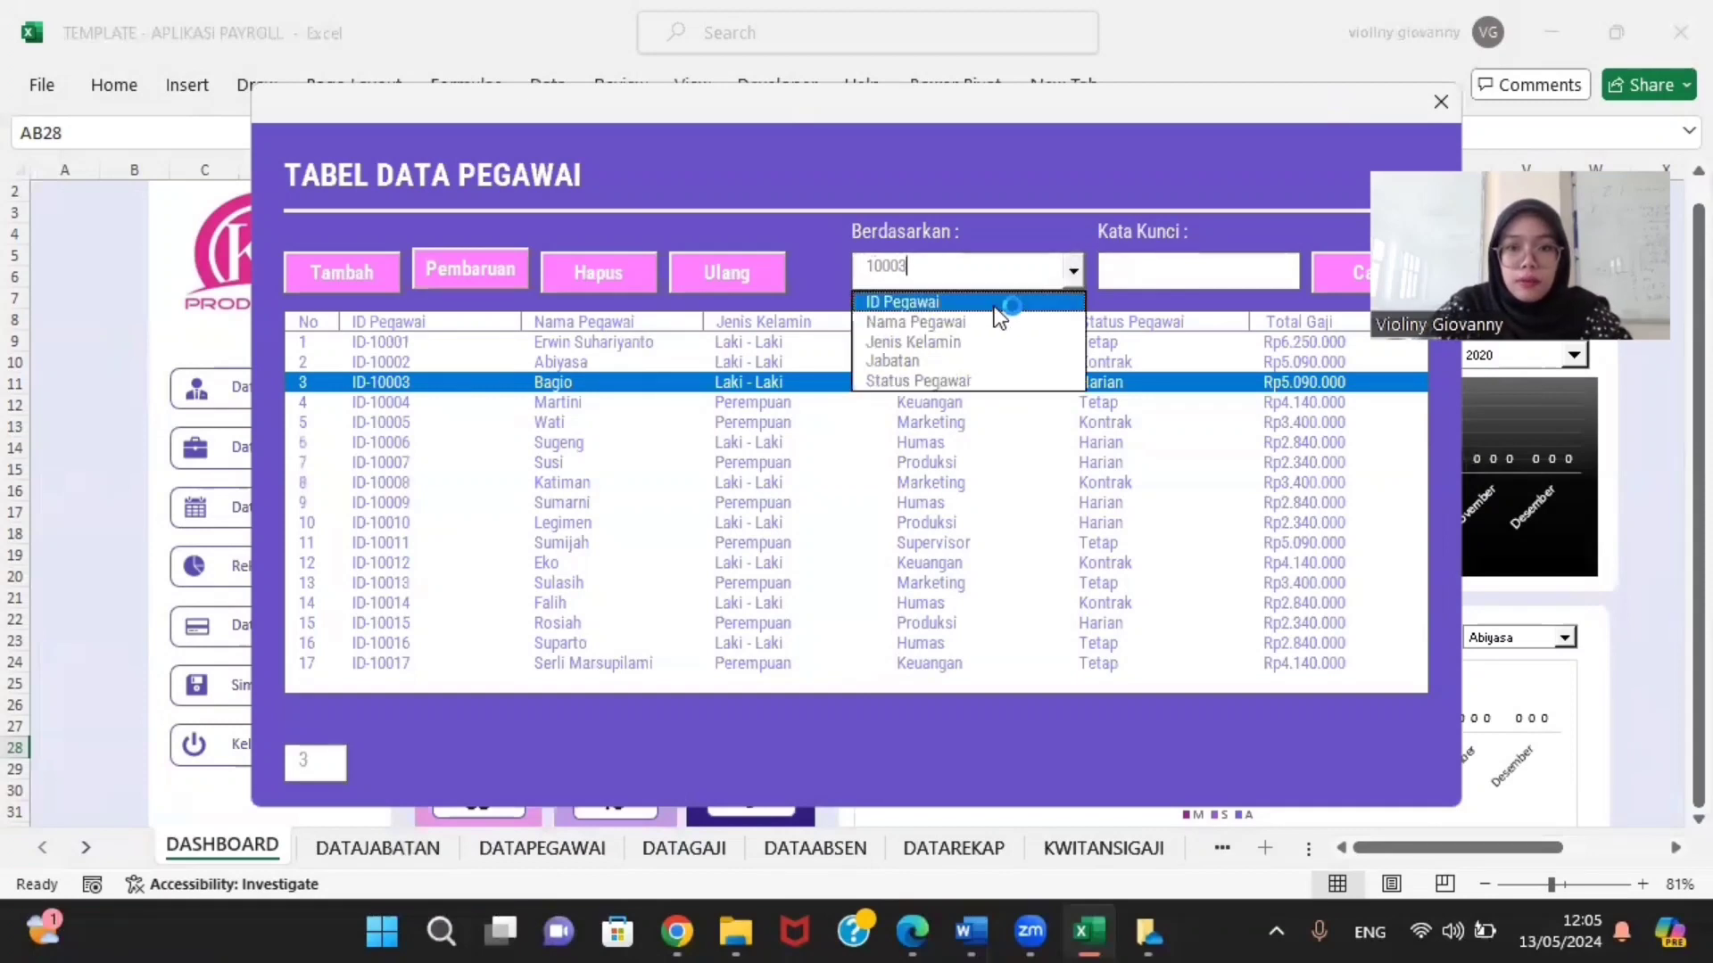
left_click(1231, 259)
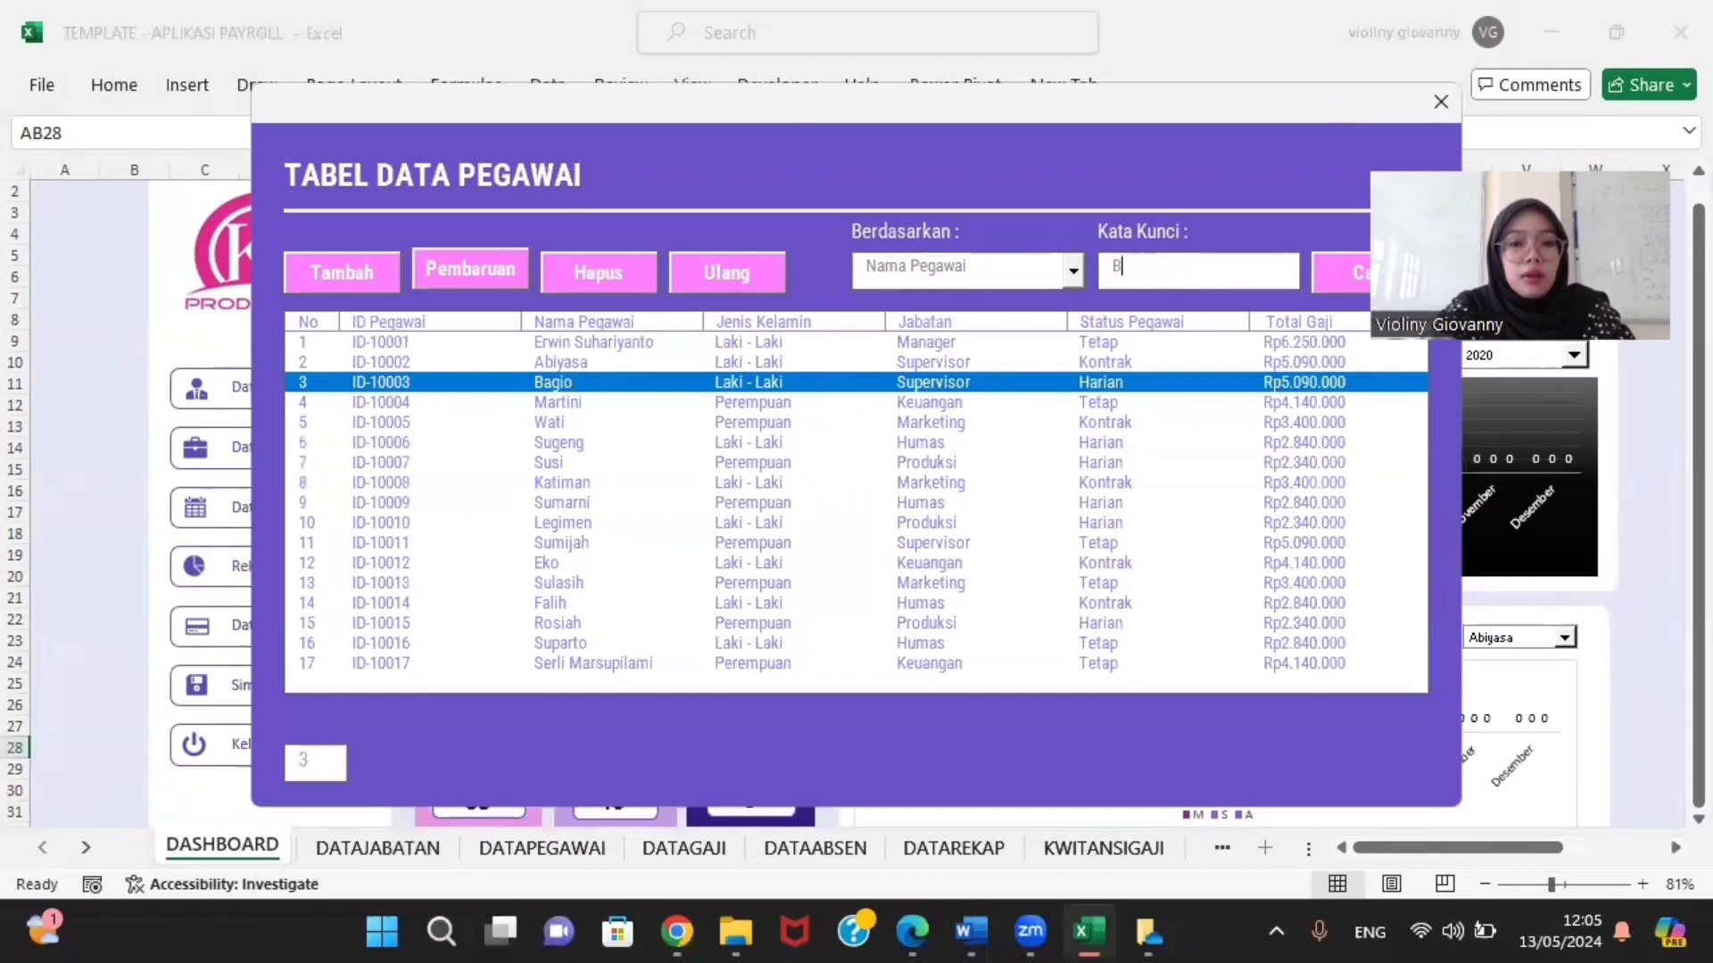
left_click(1334, 270)
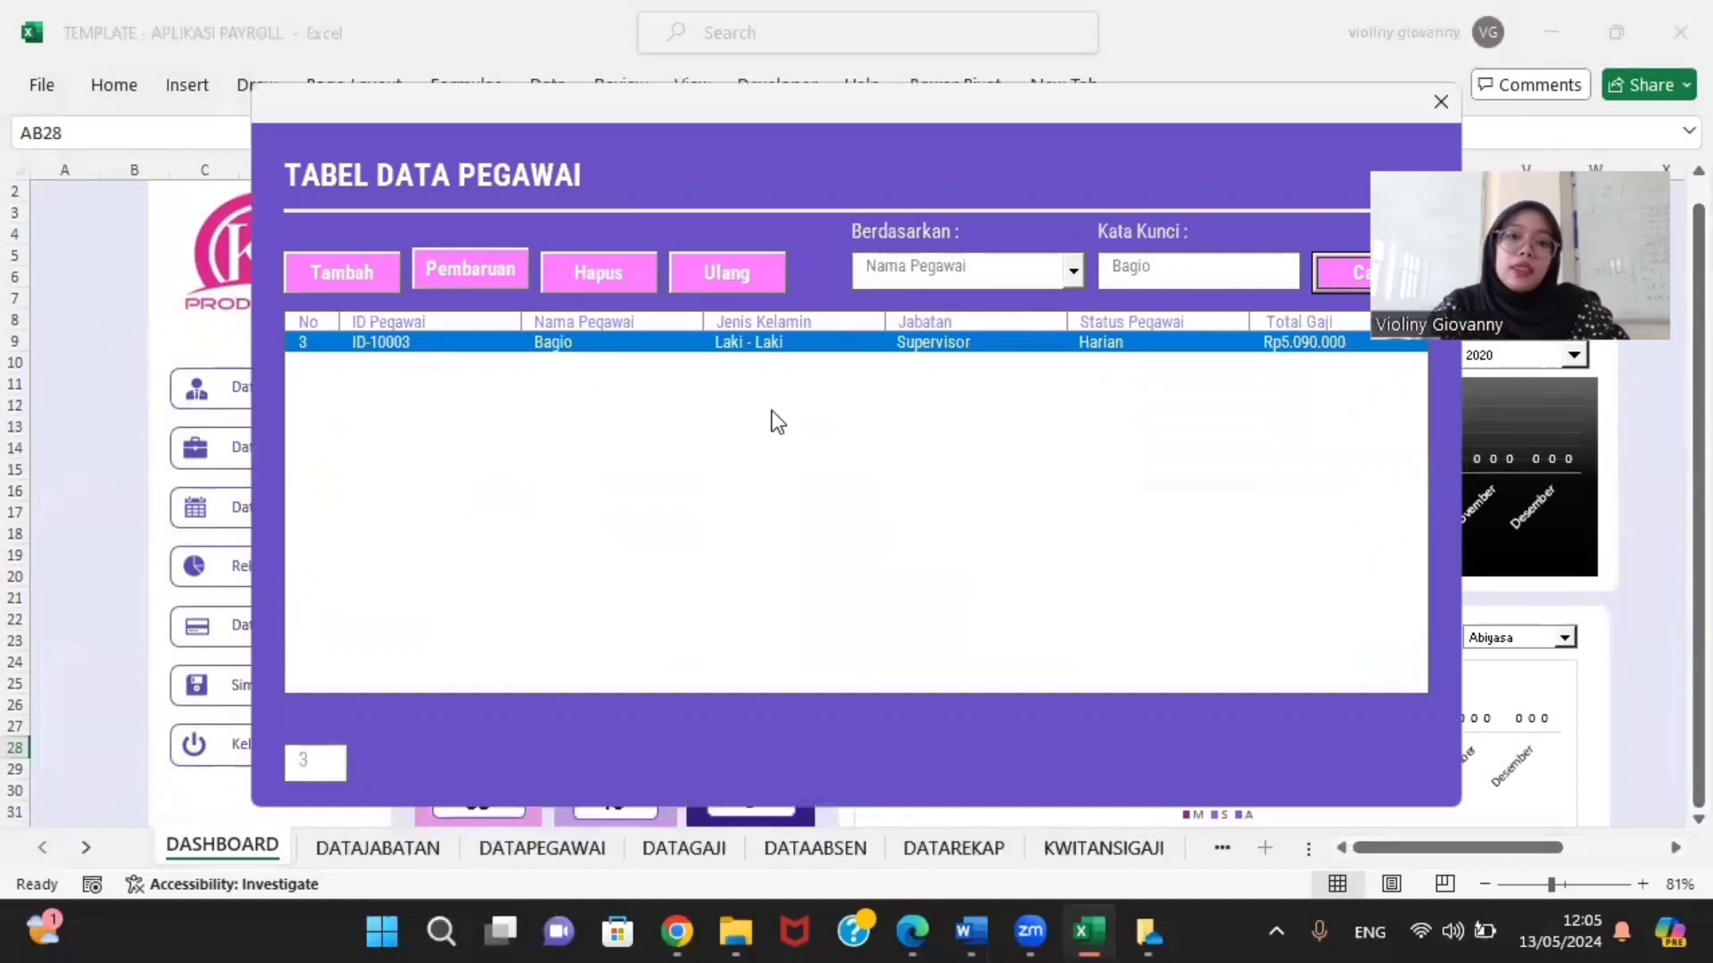
Step: Close the employee and positions table forms and open the Form Data Absen attendance form
left_click(1449, 121)
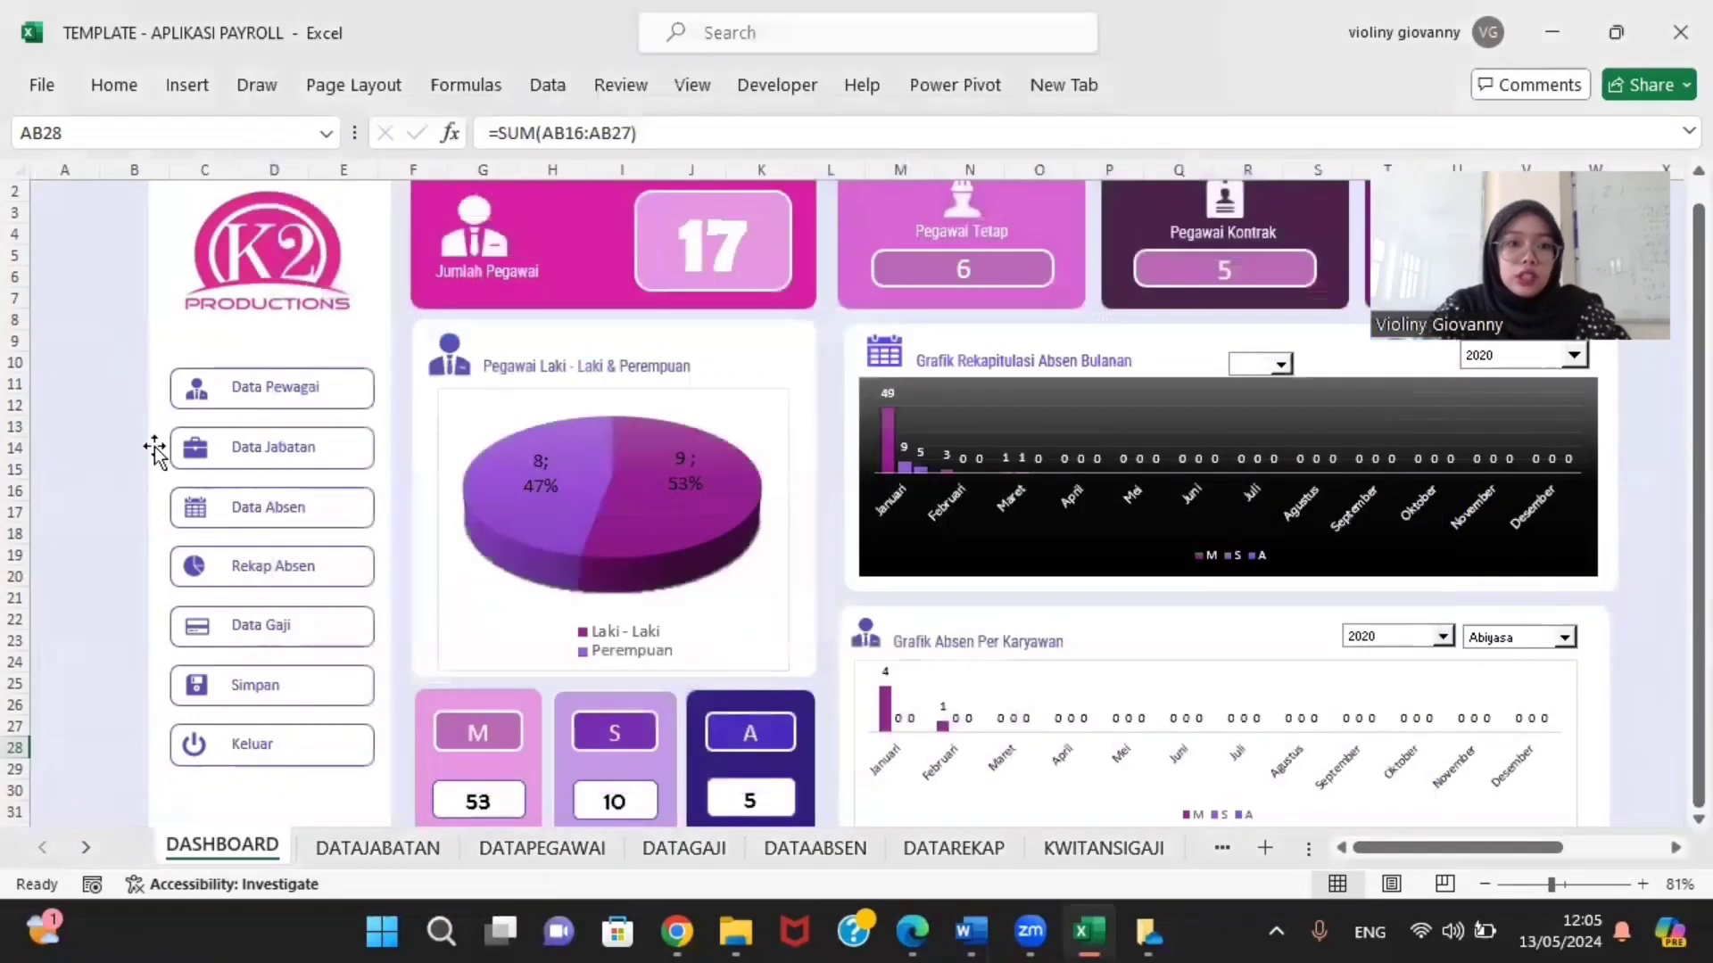
left_click(254, 451)
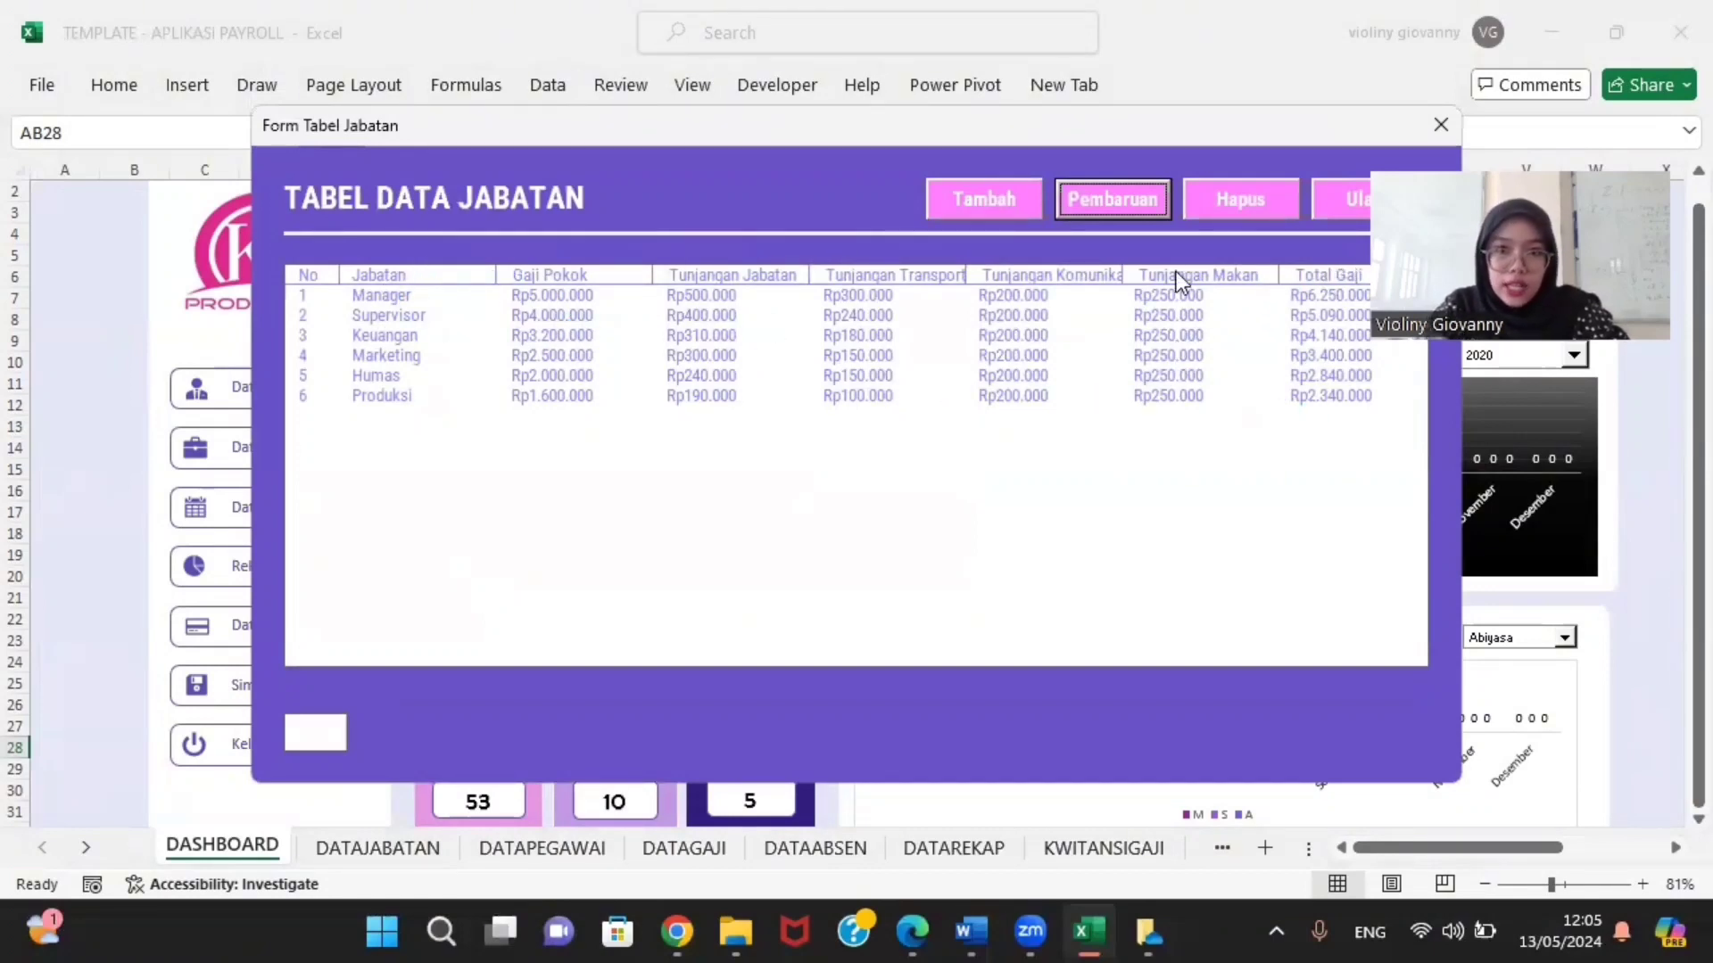
left_click(1438, 125)
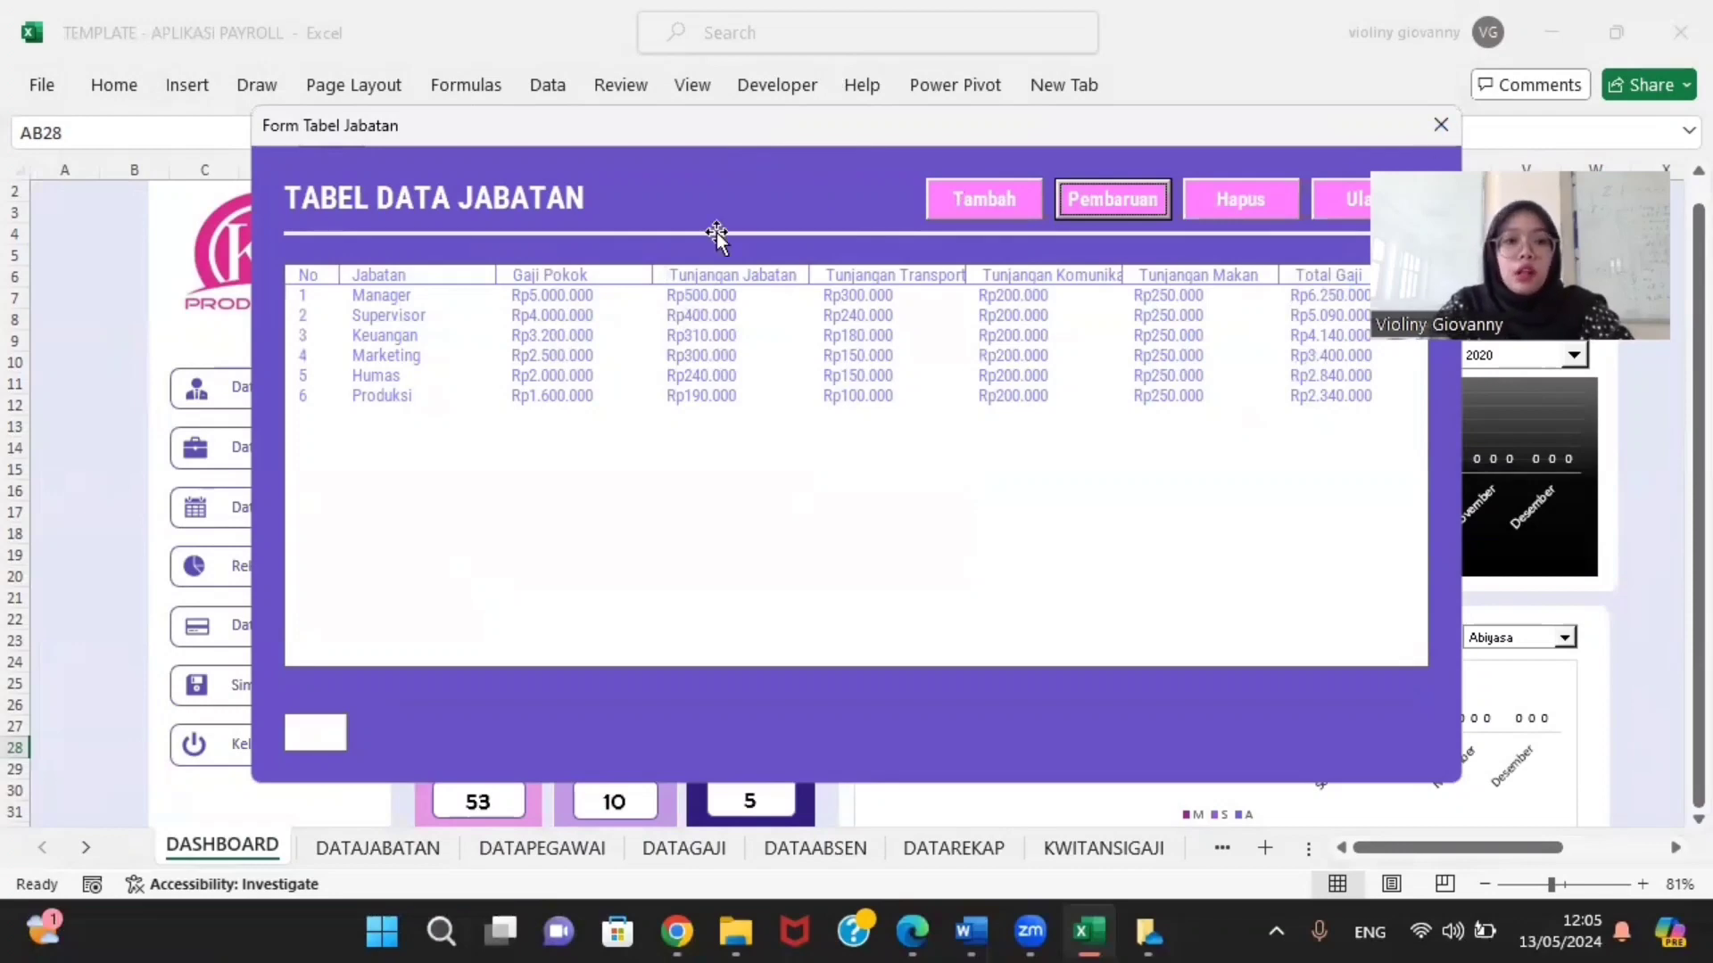
left_click(225, 527)
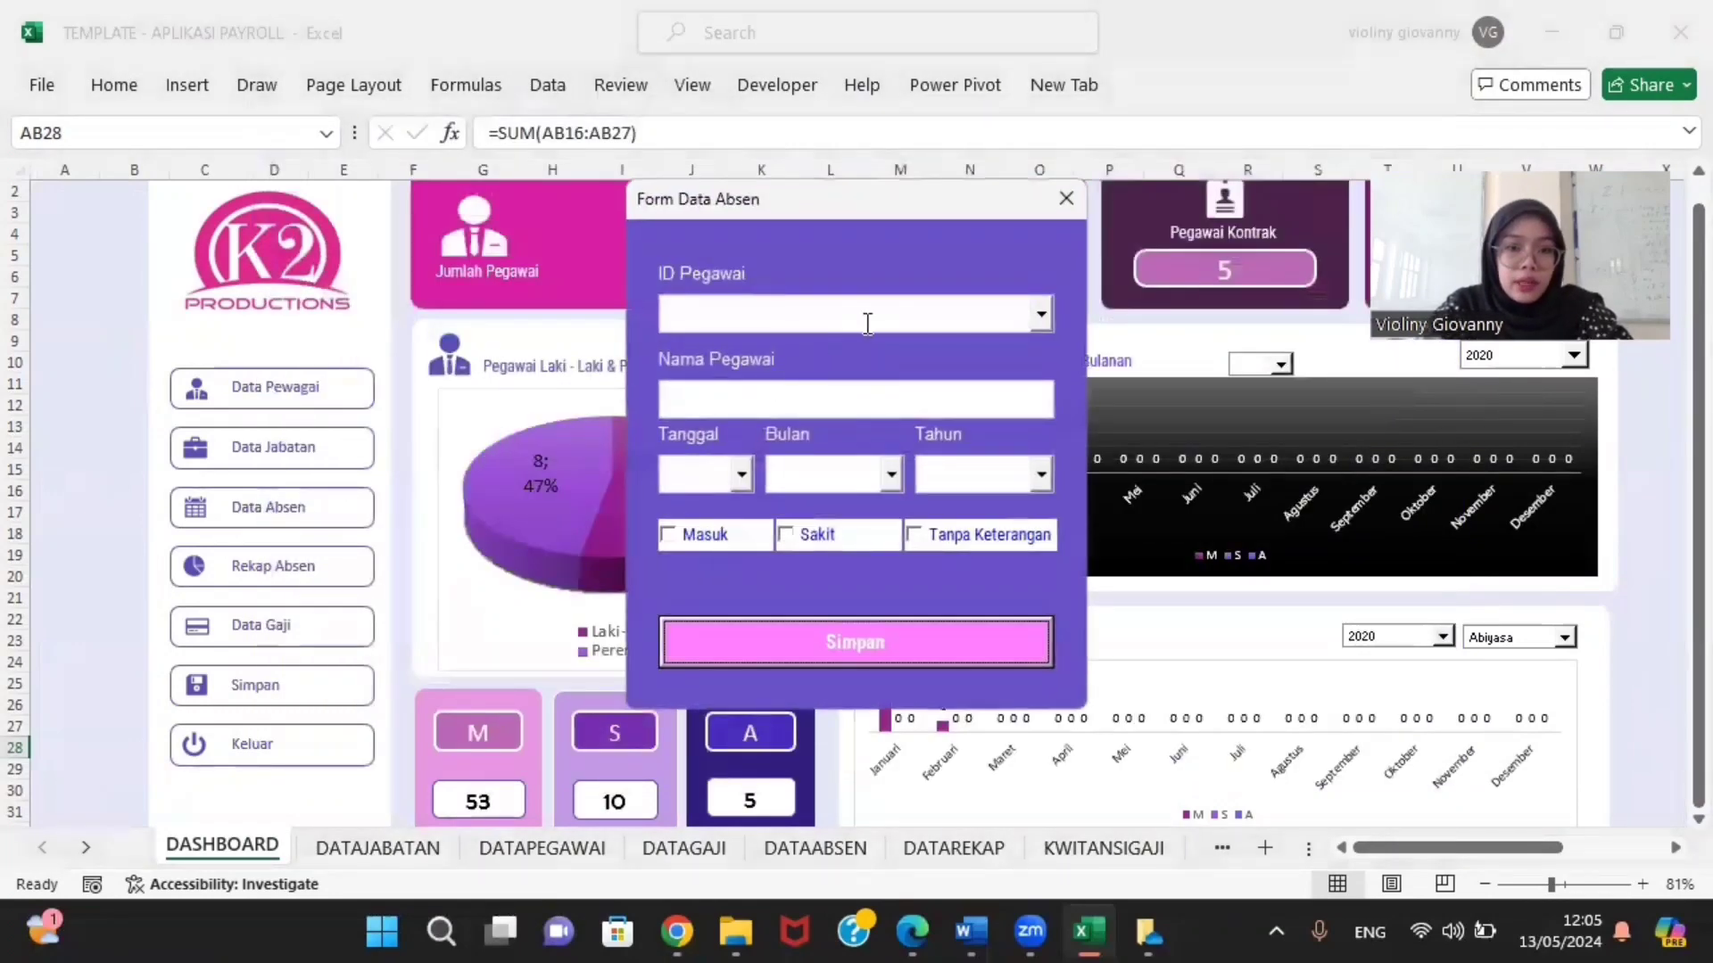
Step: Choose the fourth employee's ID and set the date to 2 Februari 2024
left_click(1017, 311)
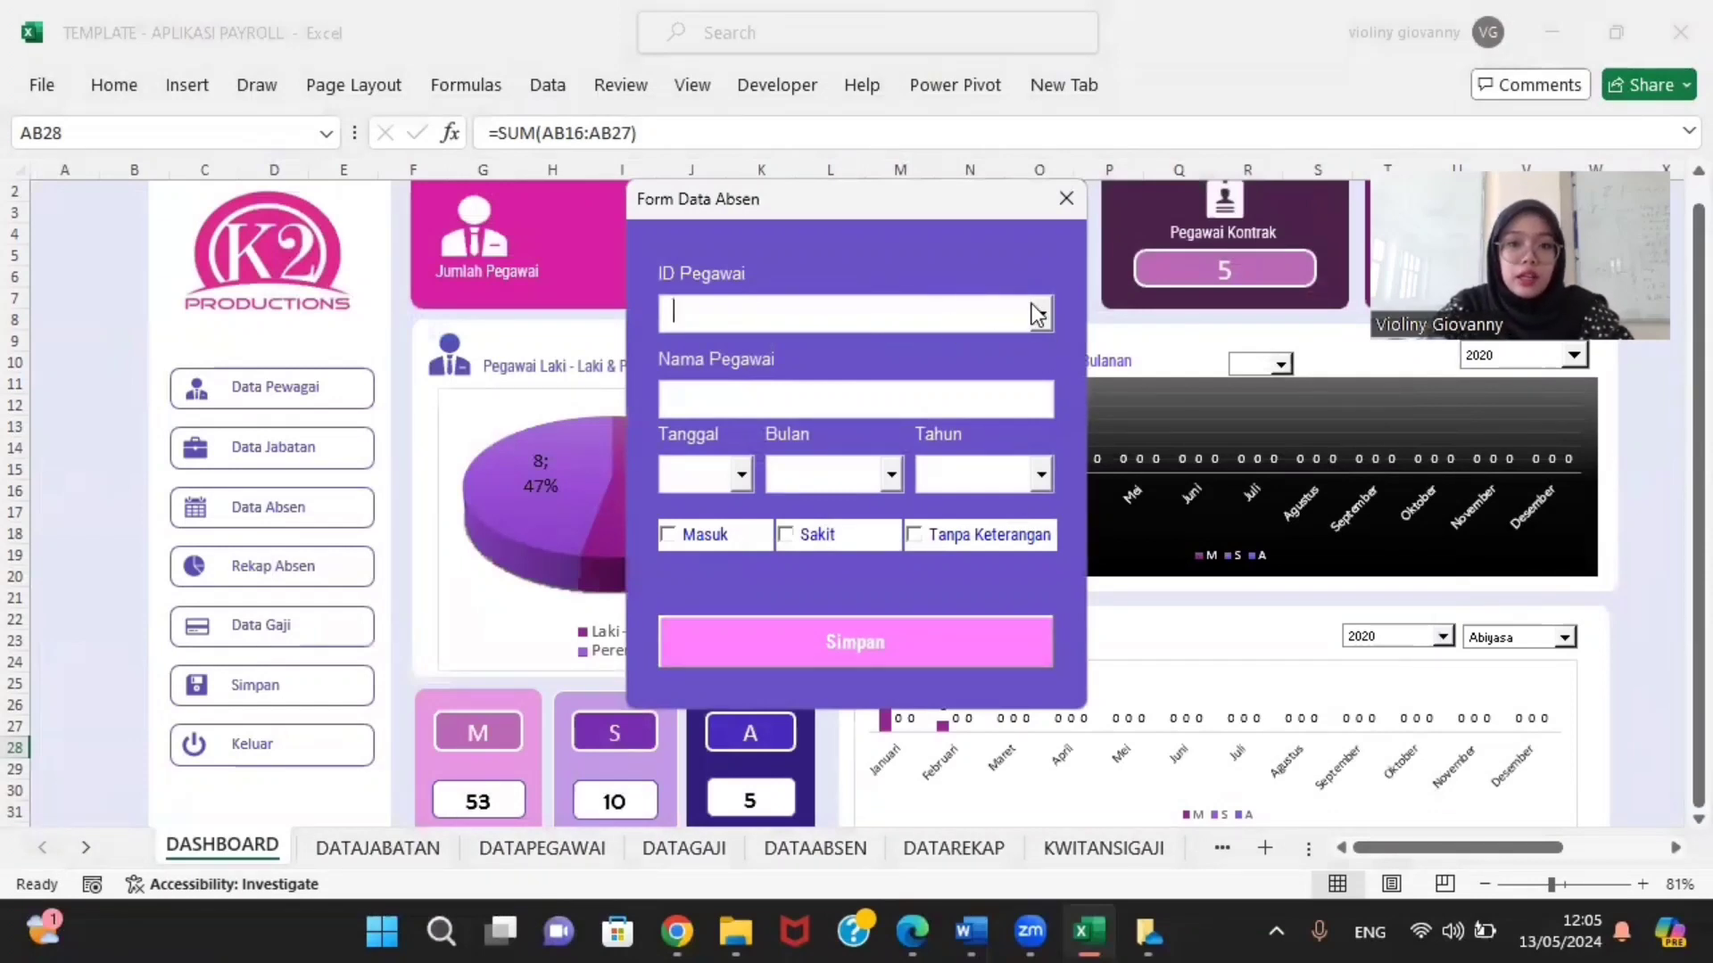
left_click(1038, 314)
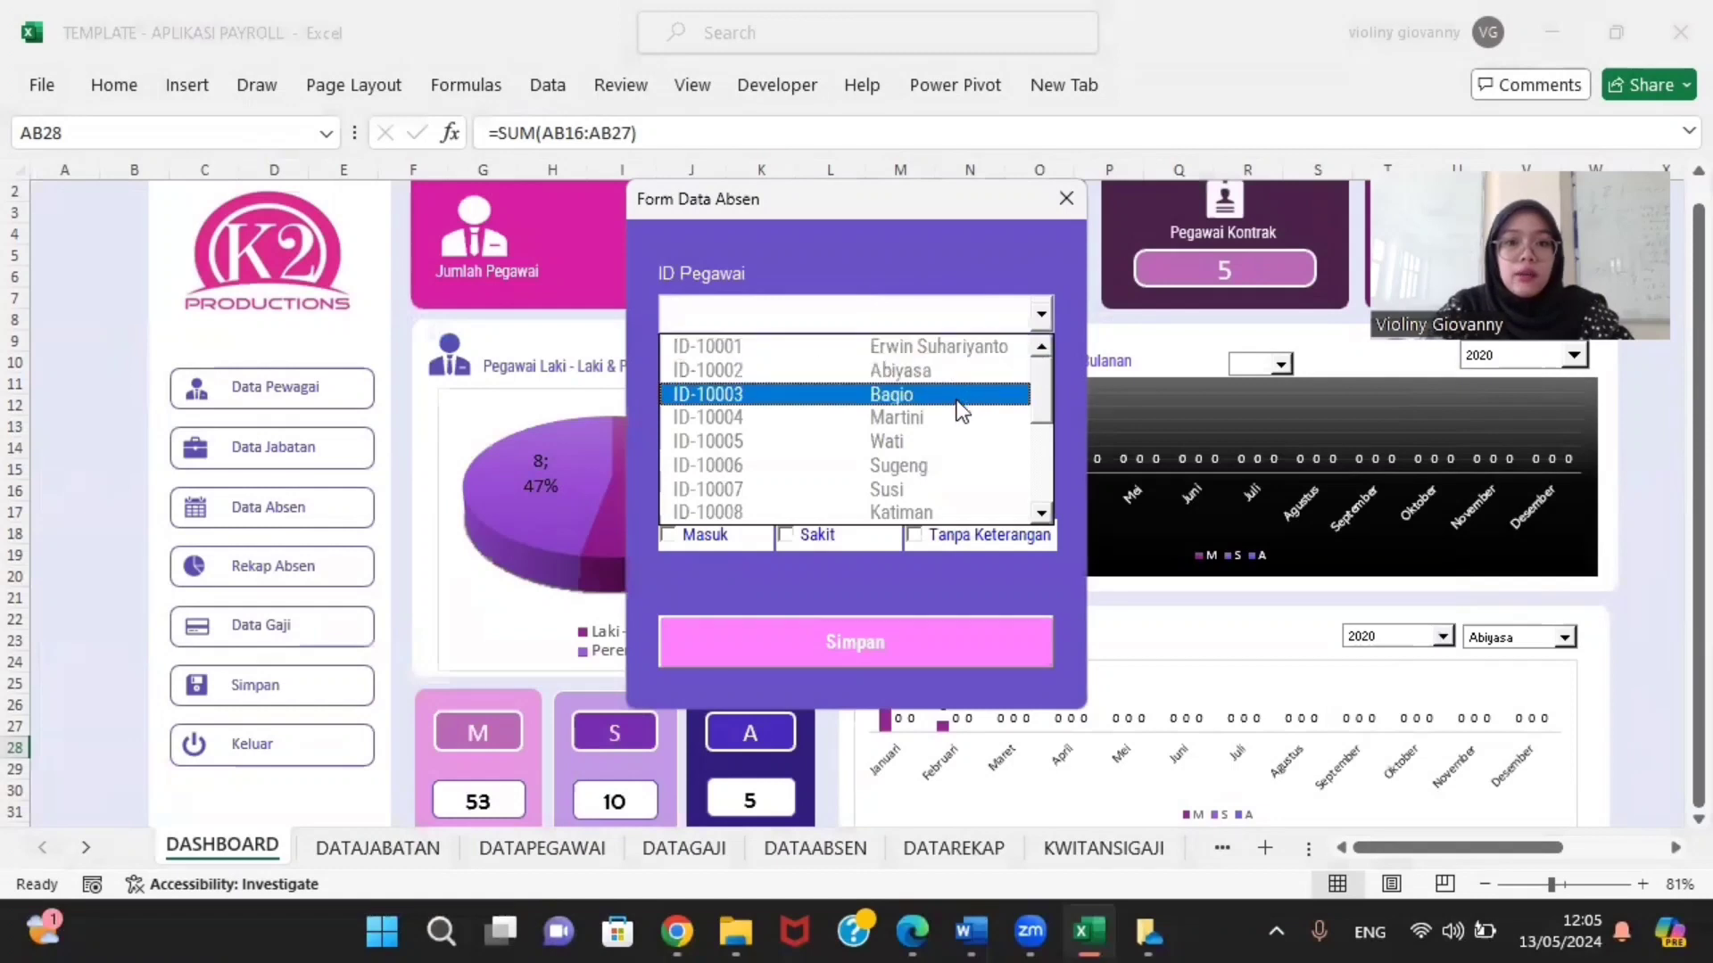
left_click(919, 416)
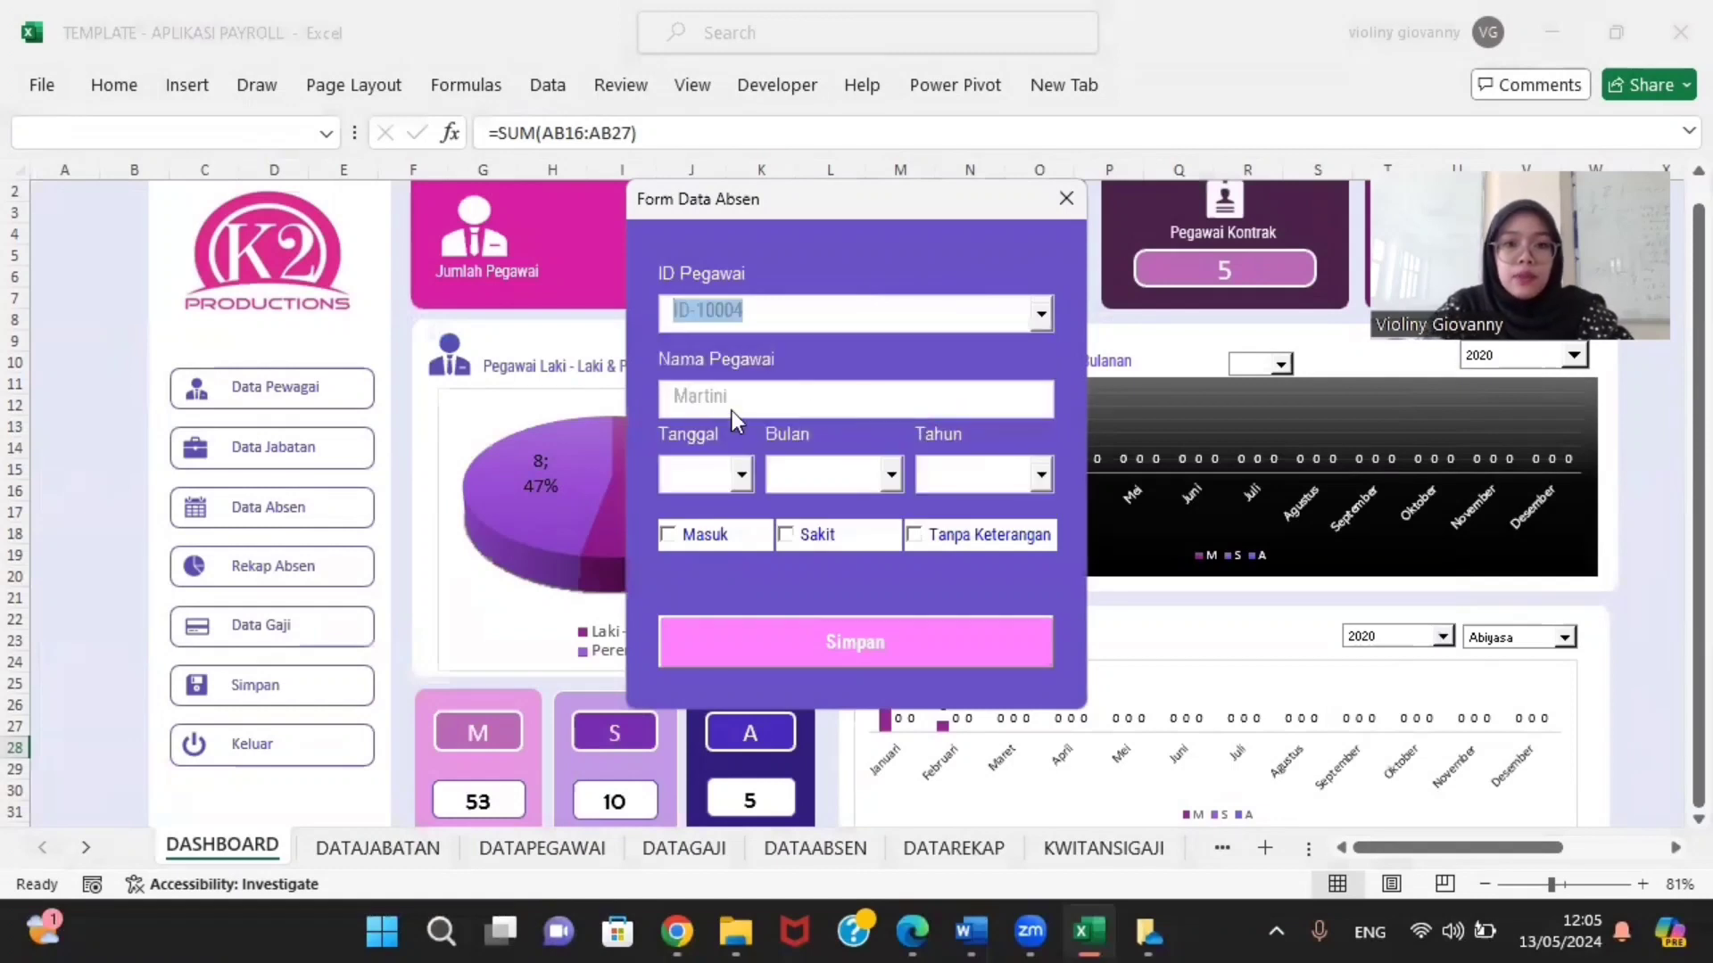
left_click(743, 476)
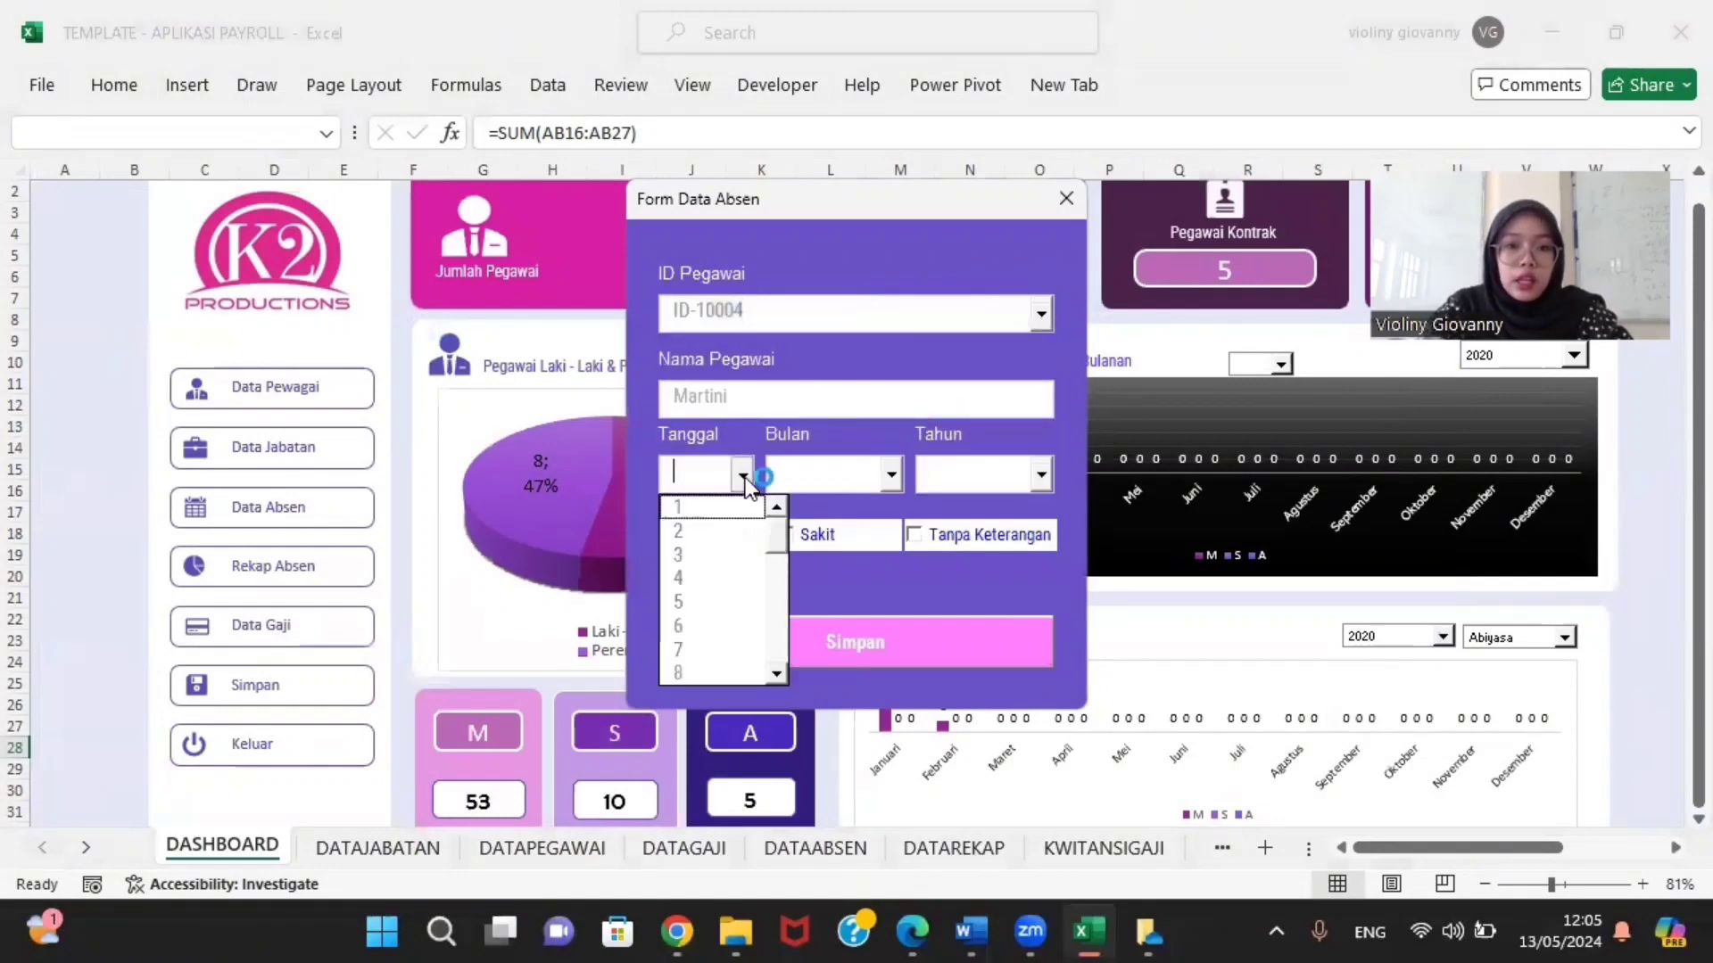
left_click(892, 475)
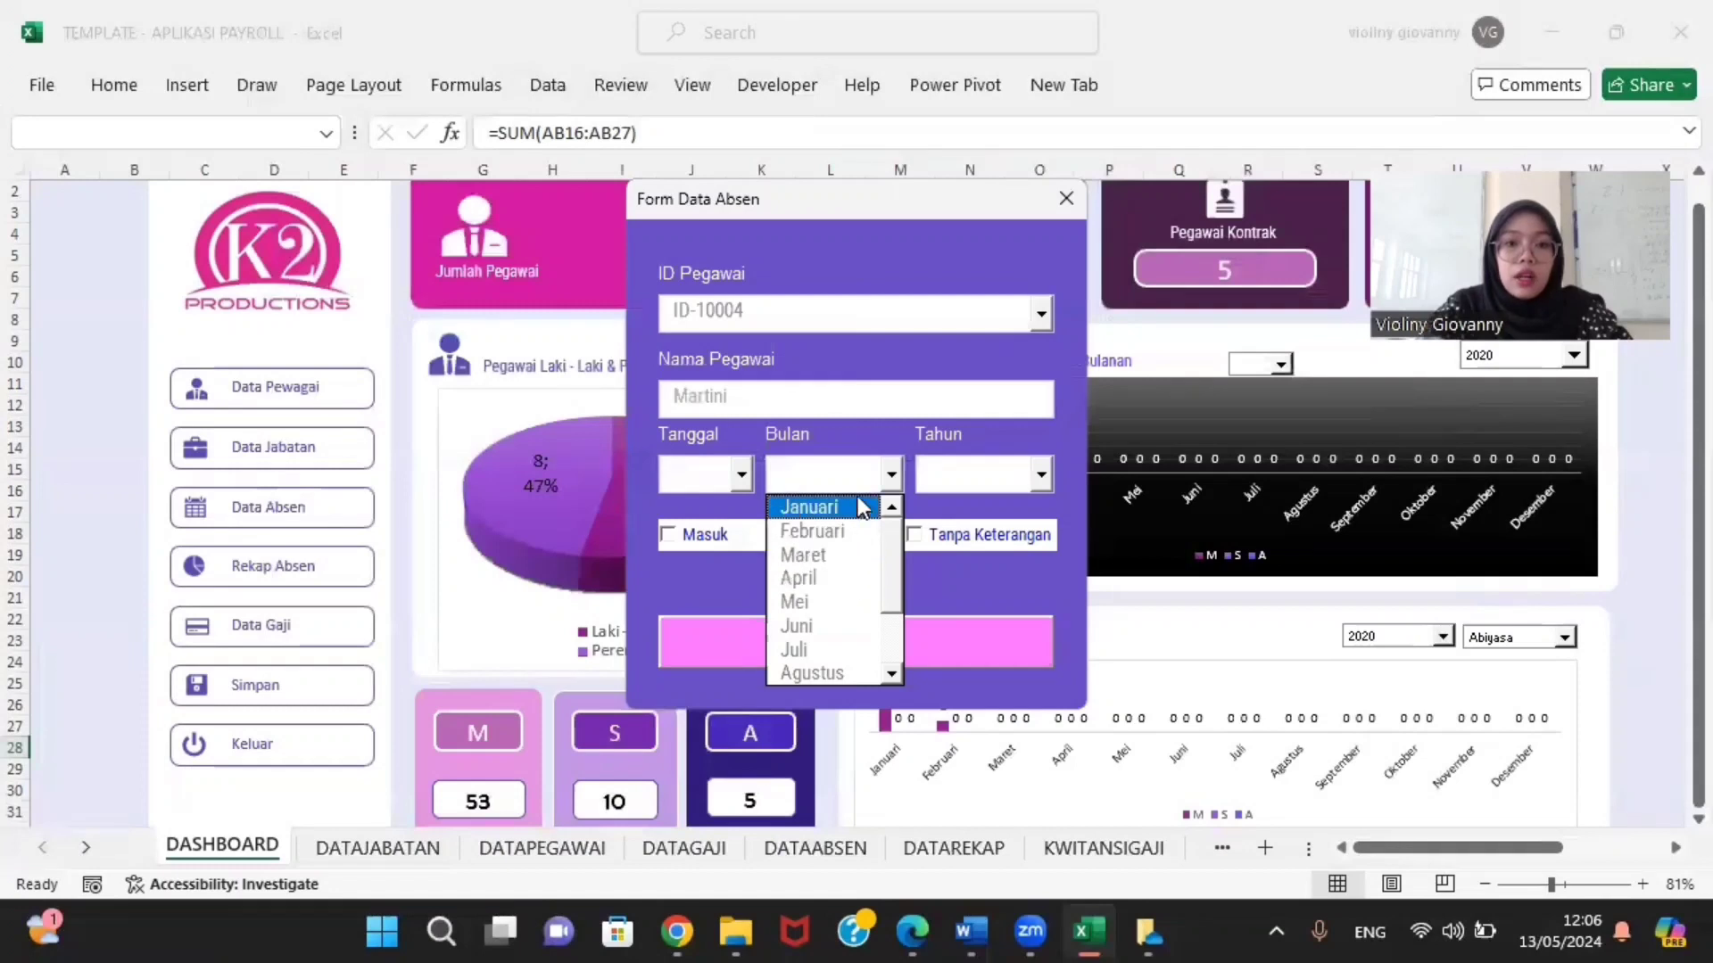
left_click(838, 554)
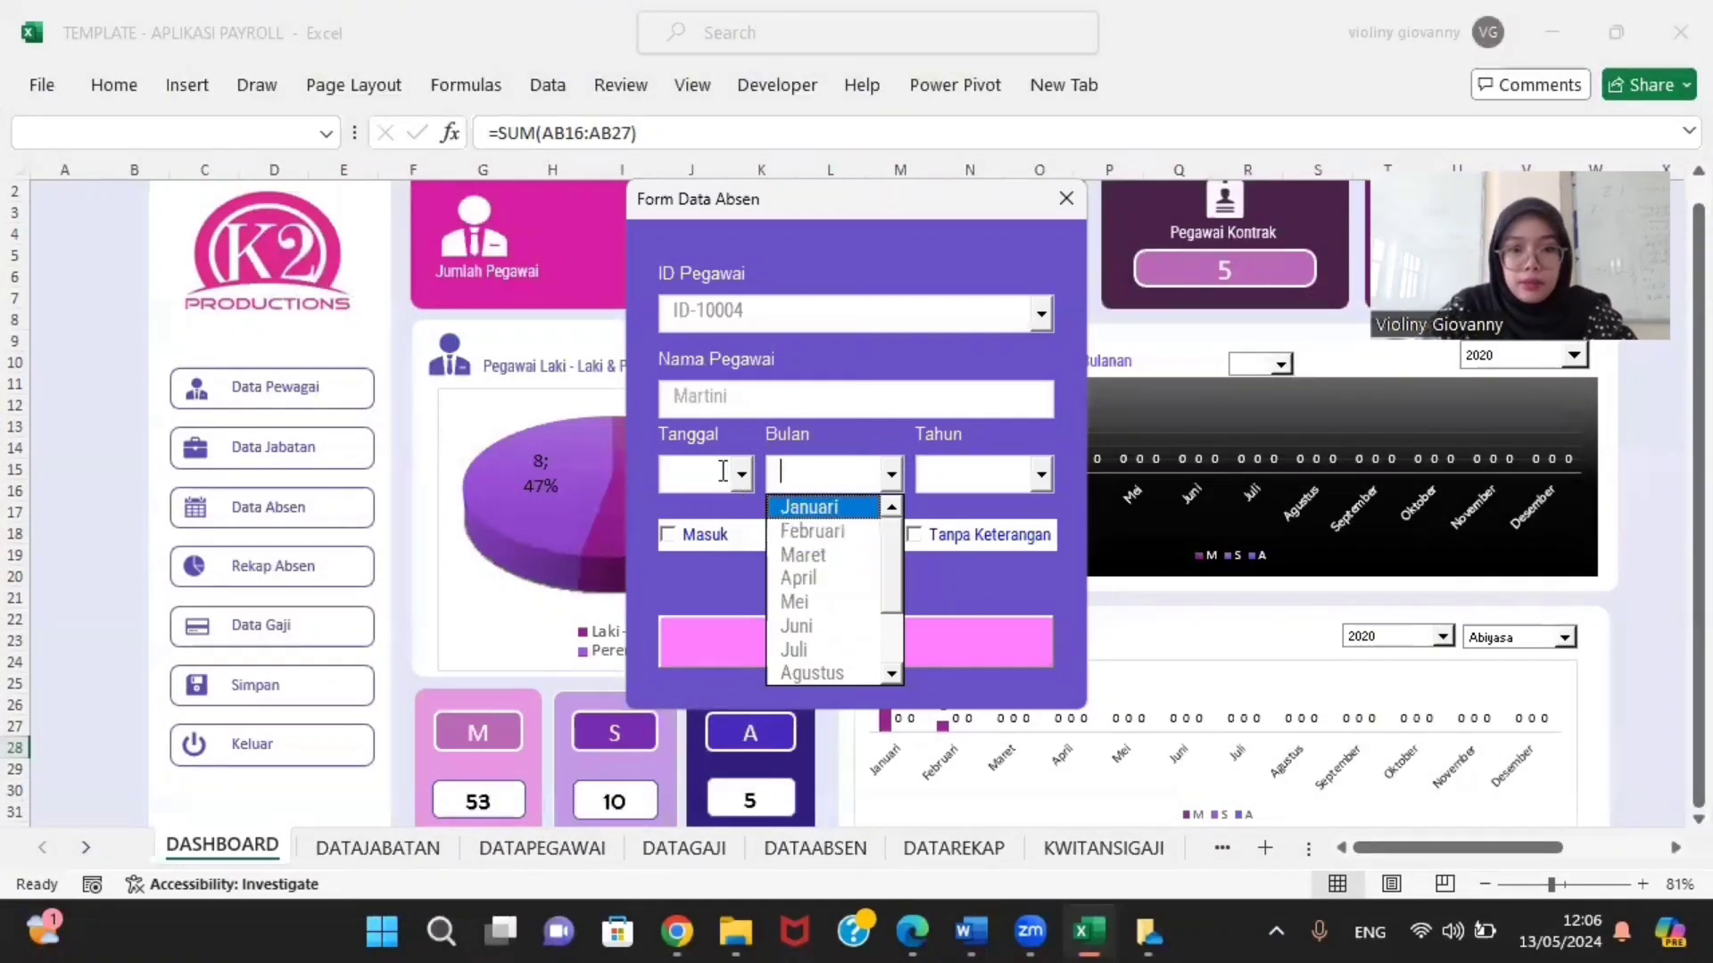
left_click(735, 480)
left_click(718, 528)
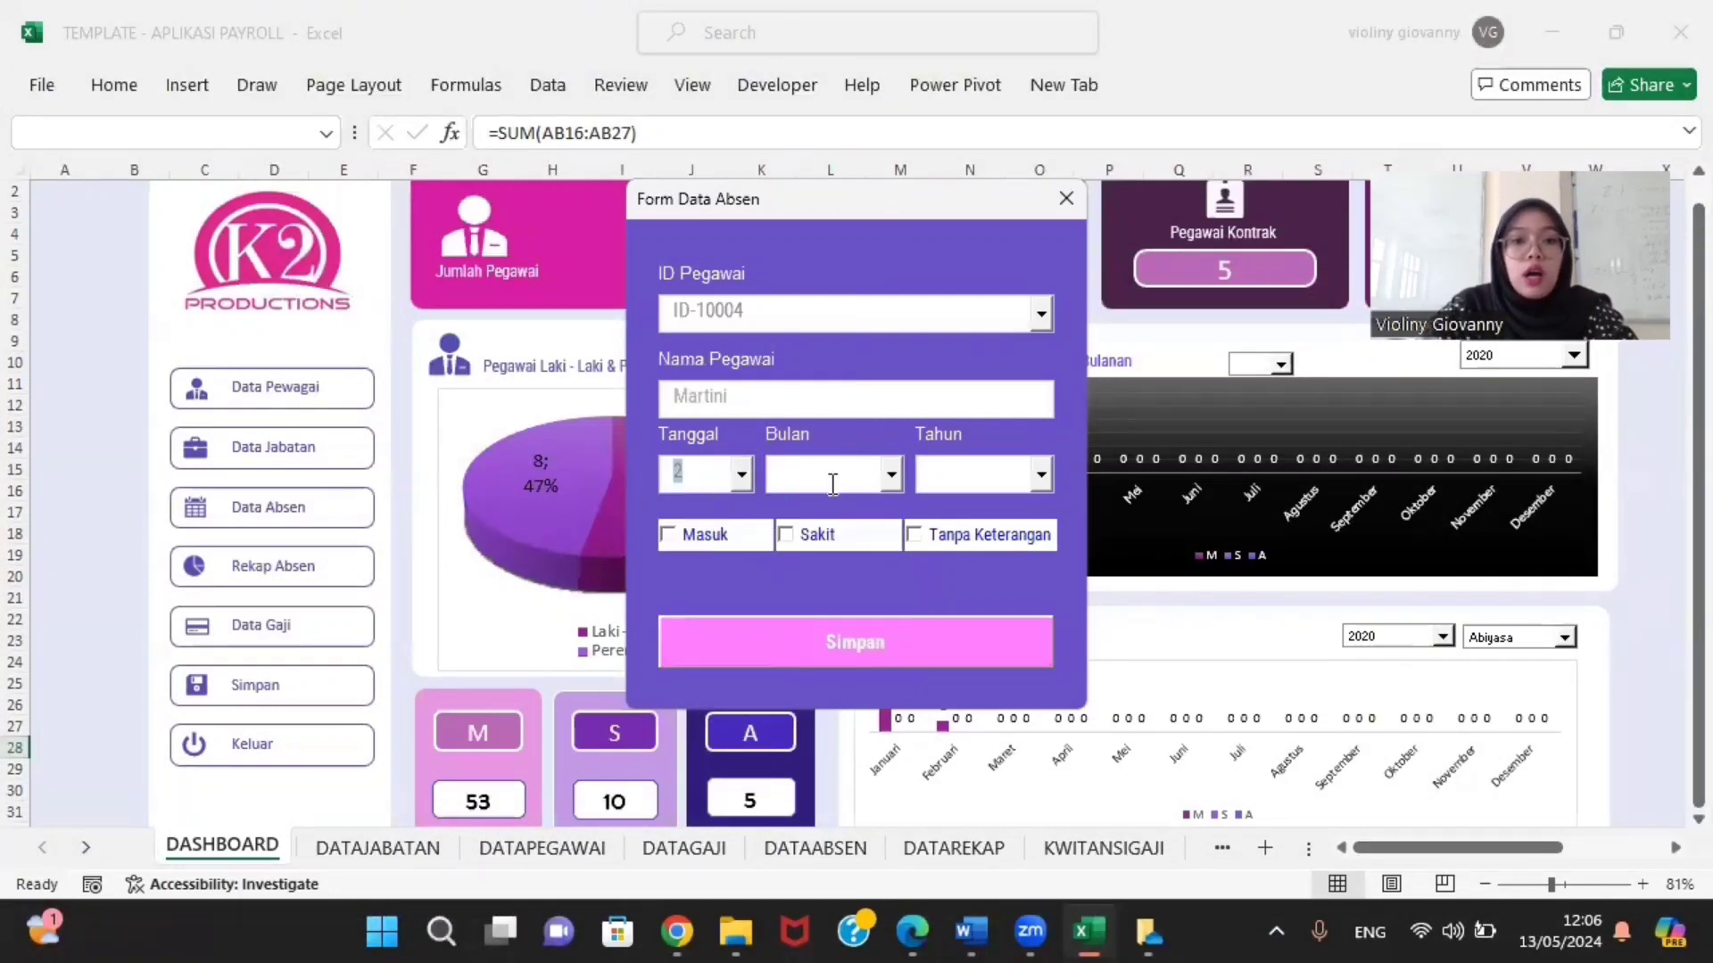
left_click(902, 483)
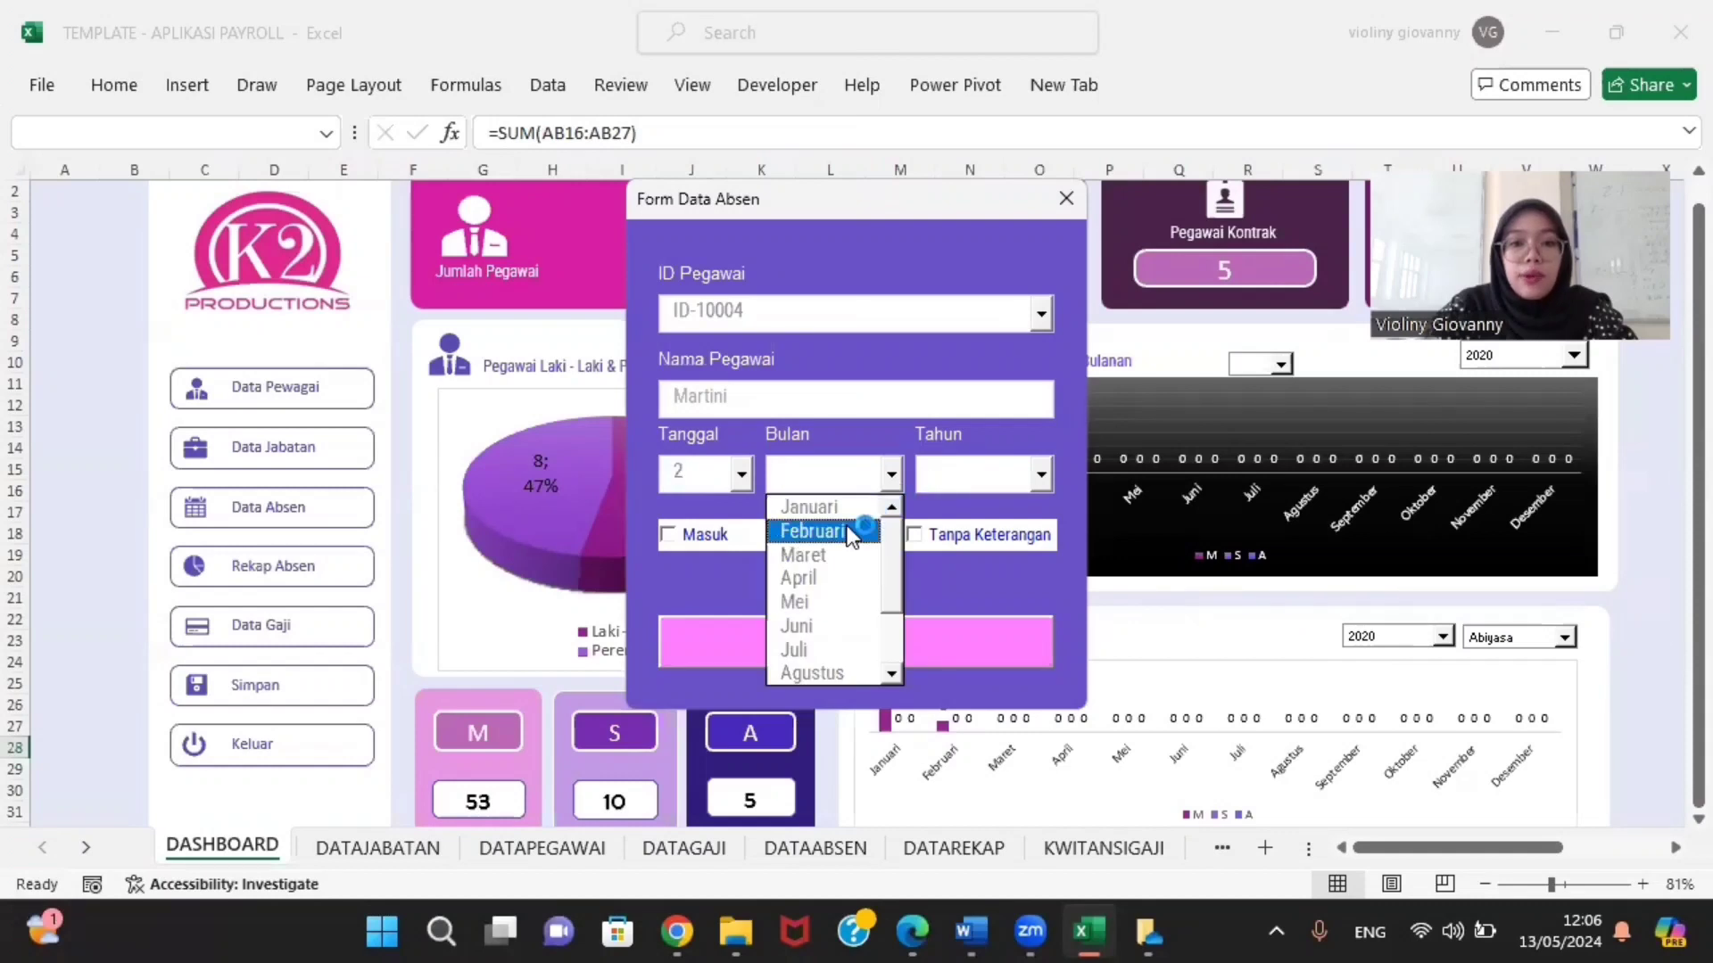
left_click(802, 533)
left_click(1045, 465)
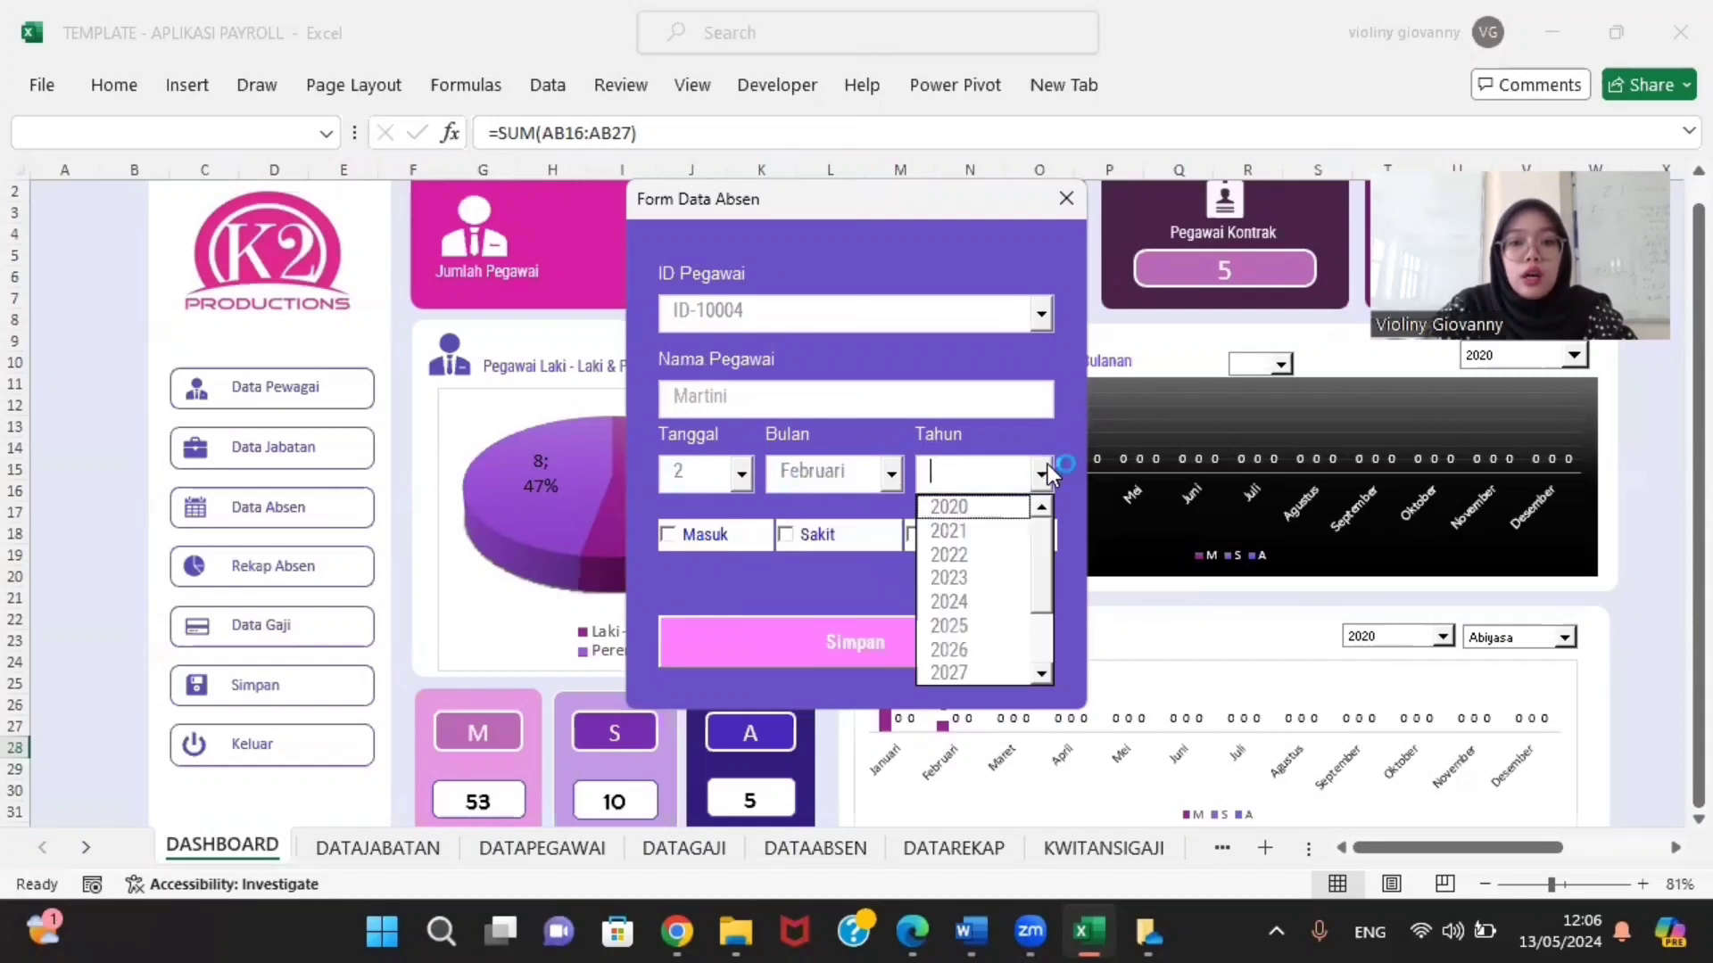
left_click(954, 601)
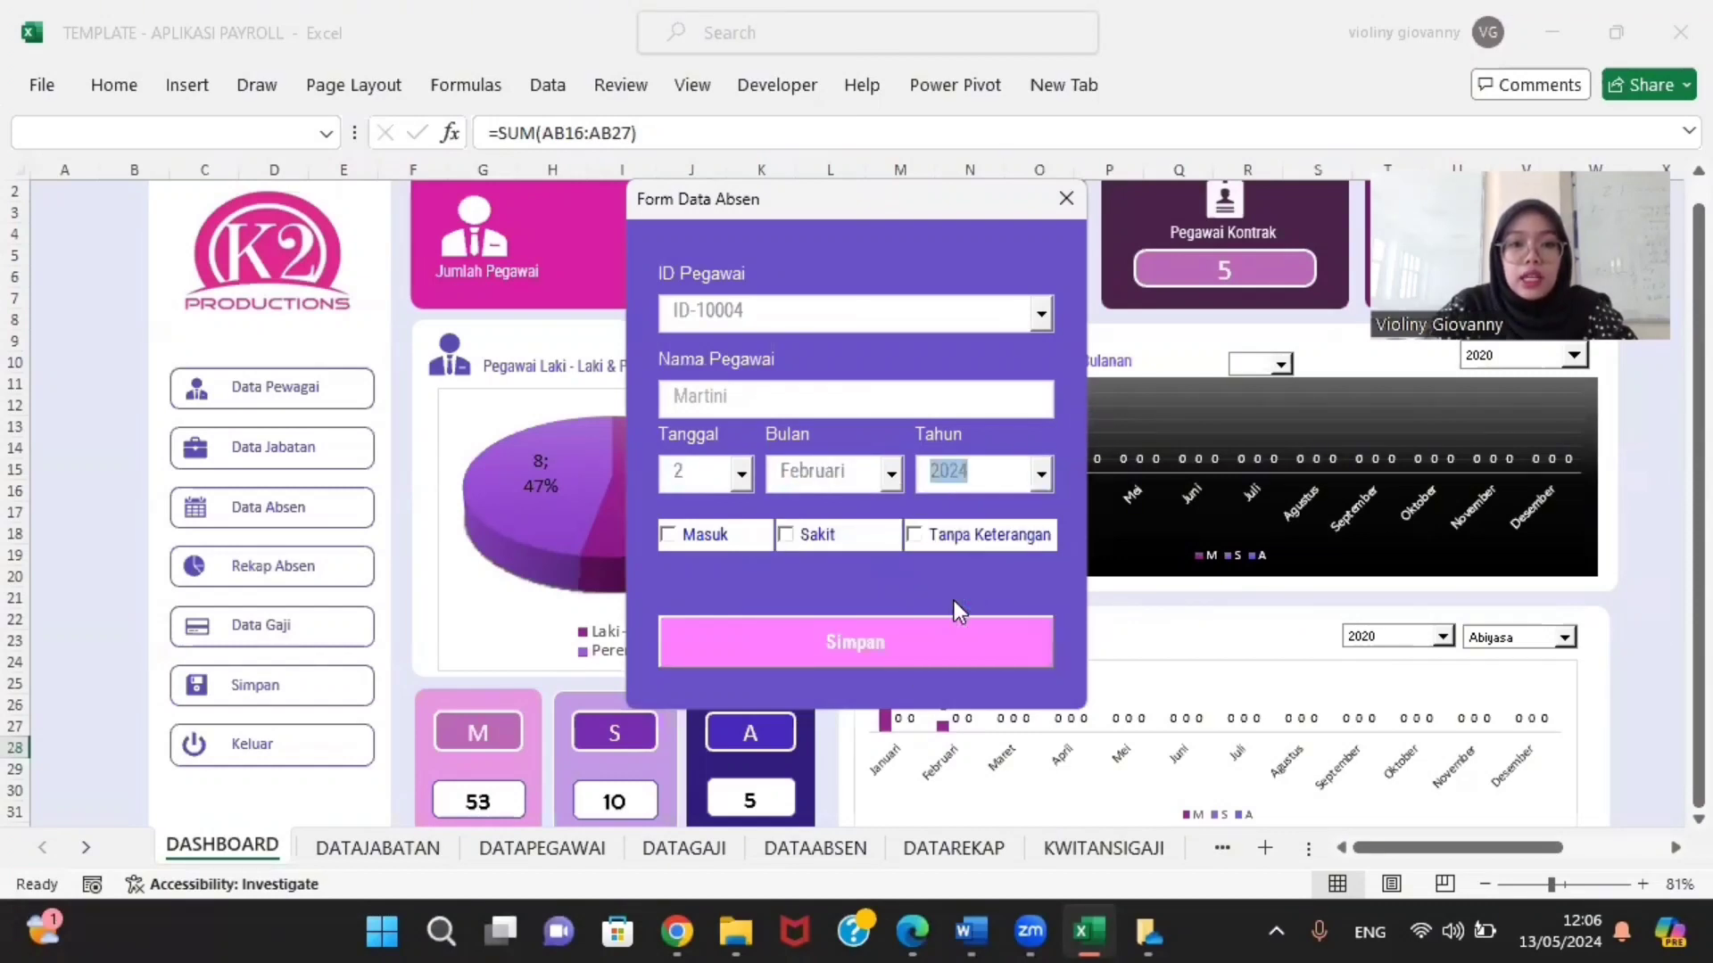
Step: Mark the employee Masuk, save and confirm the record, and close the attendance form
left_click(676, 537)
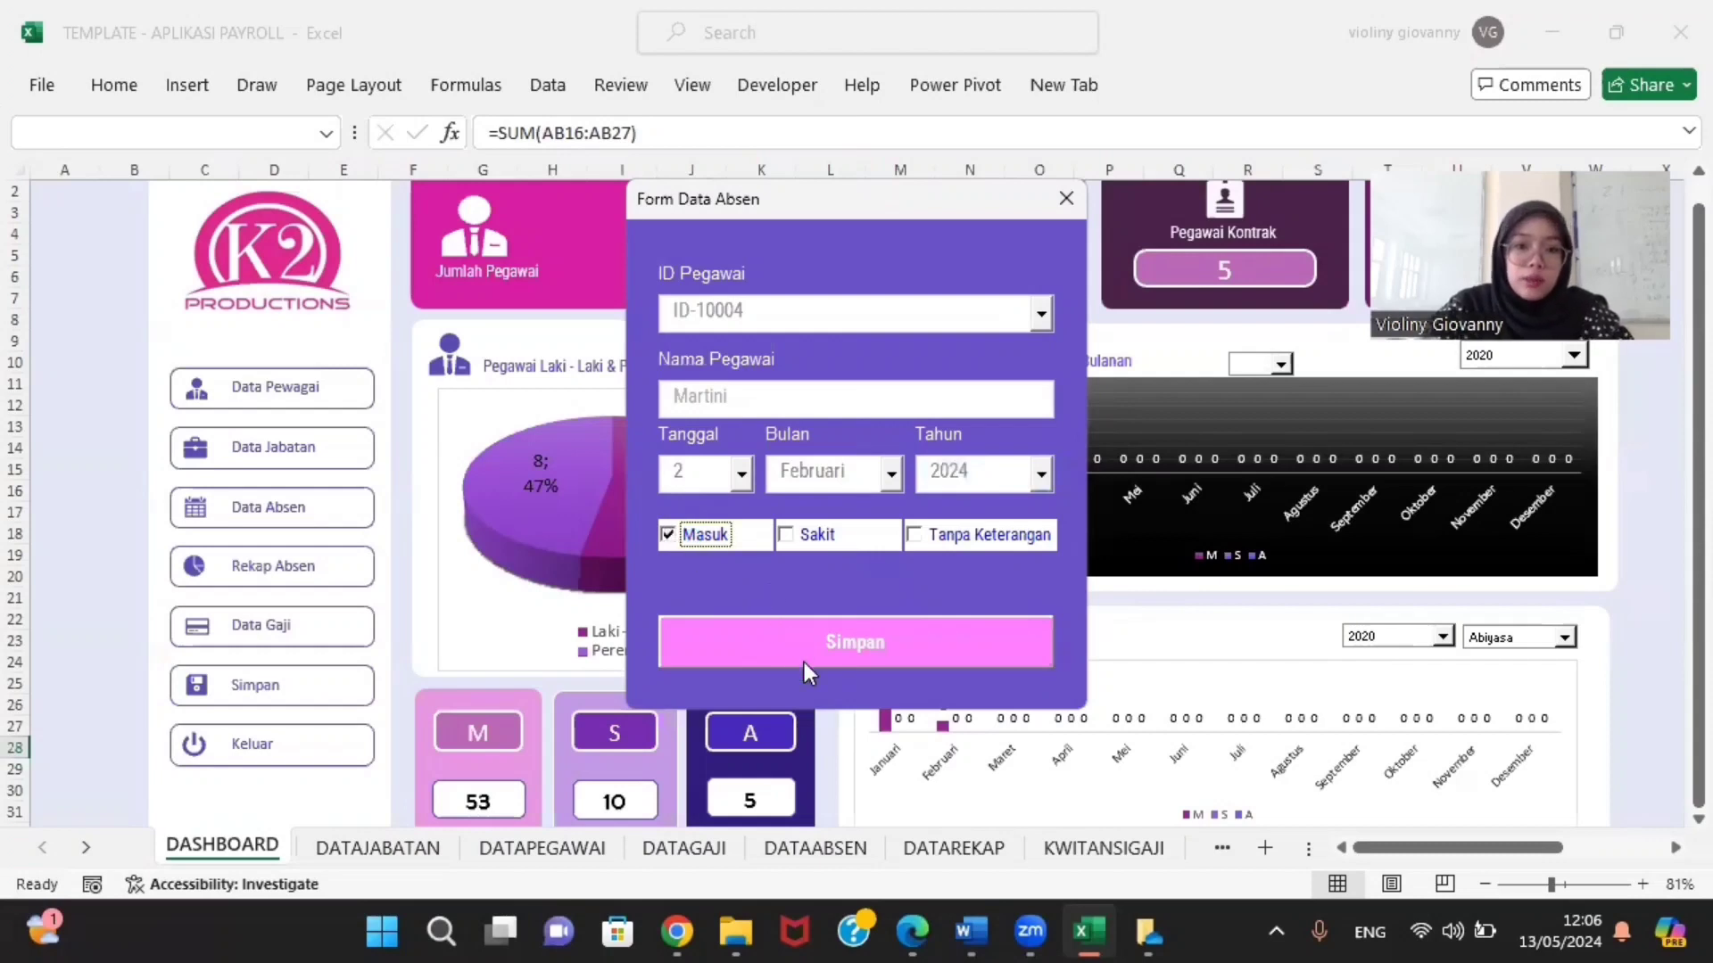
left_click(863, 628)
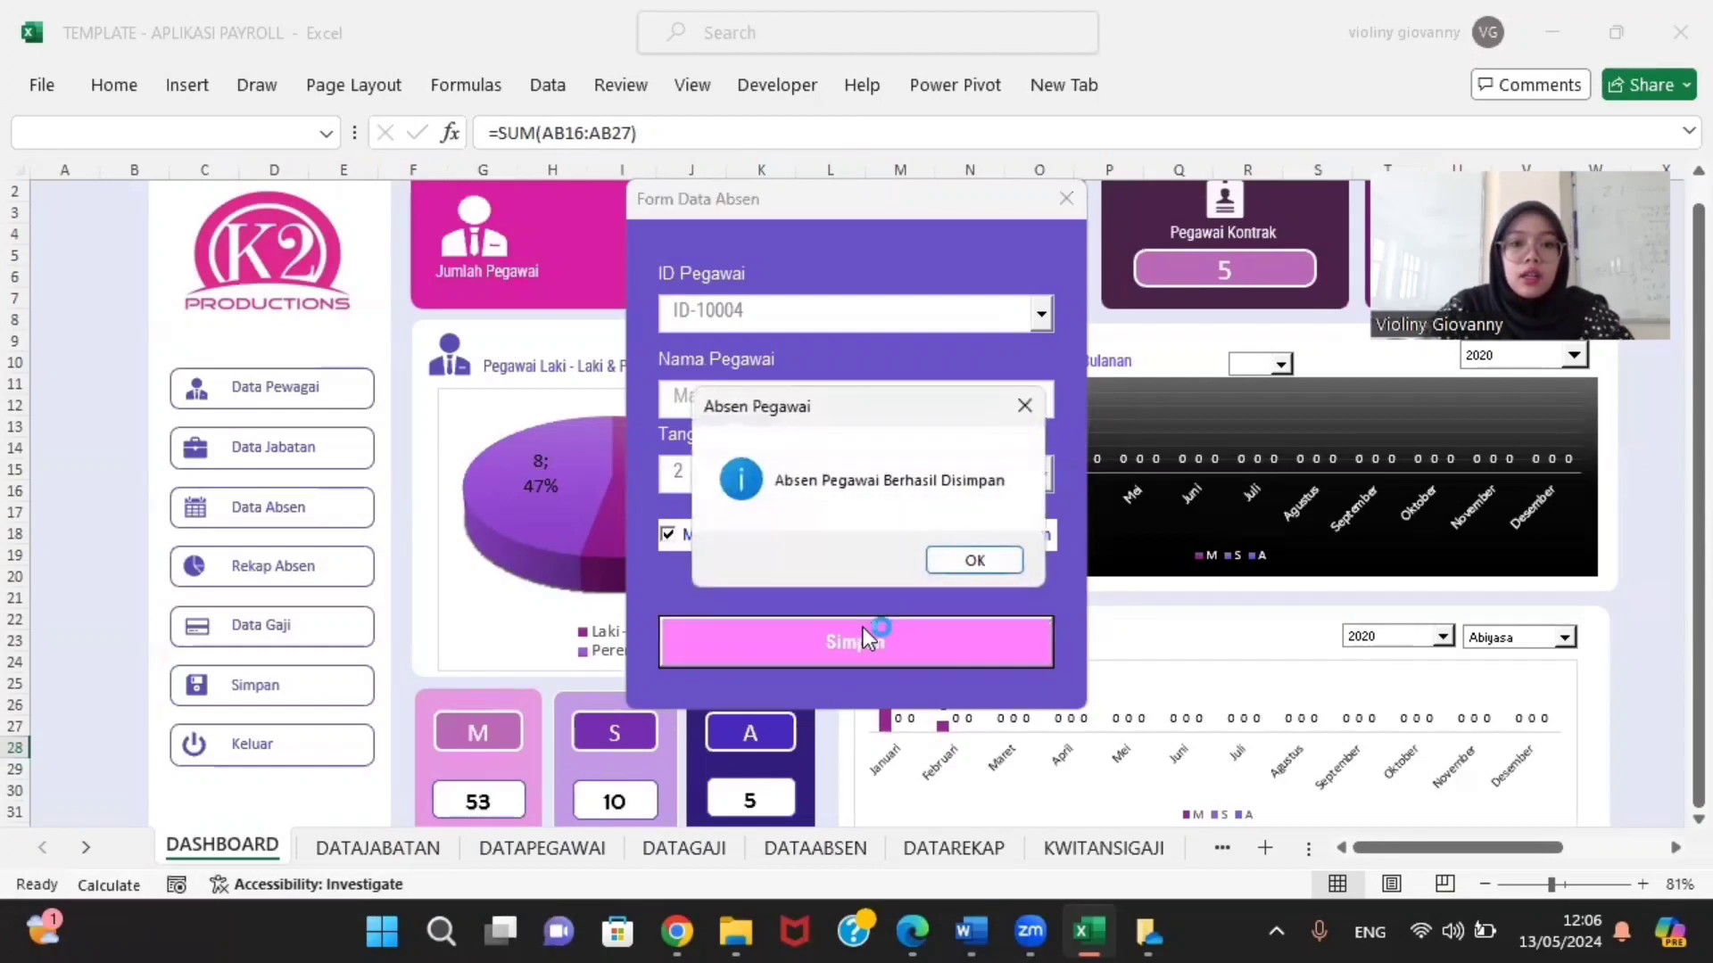
left_click(997, 560)
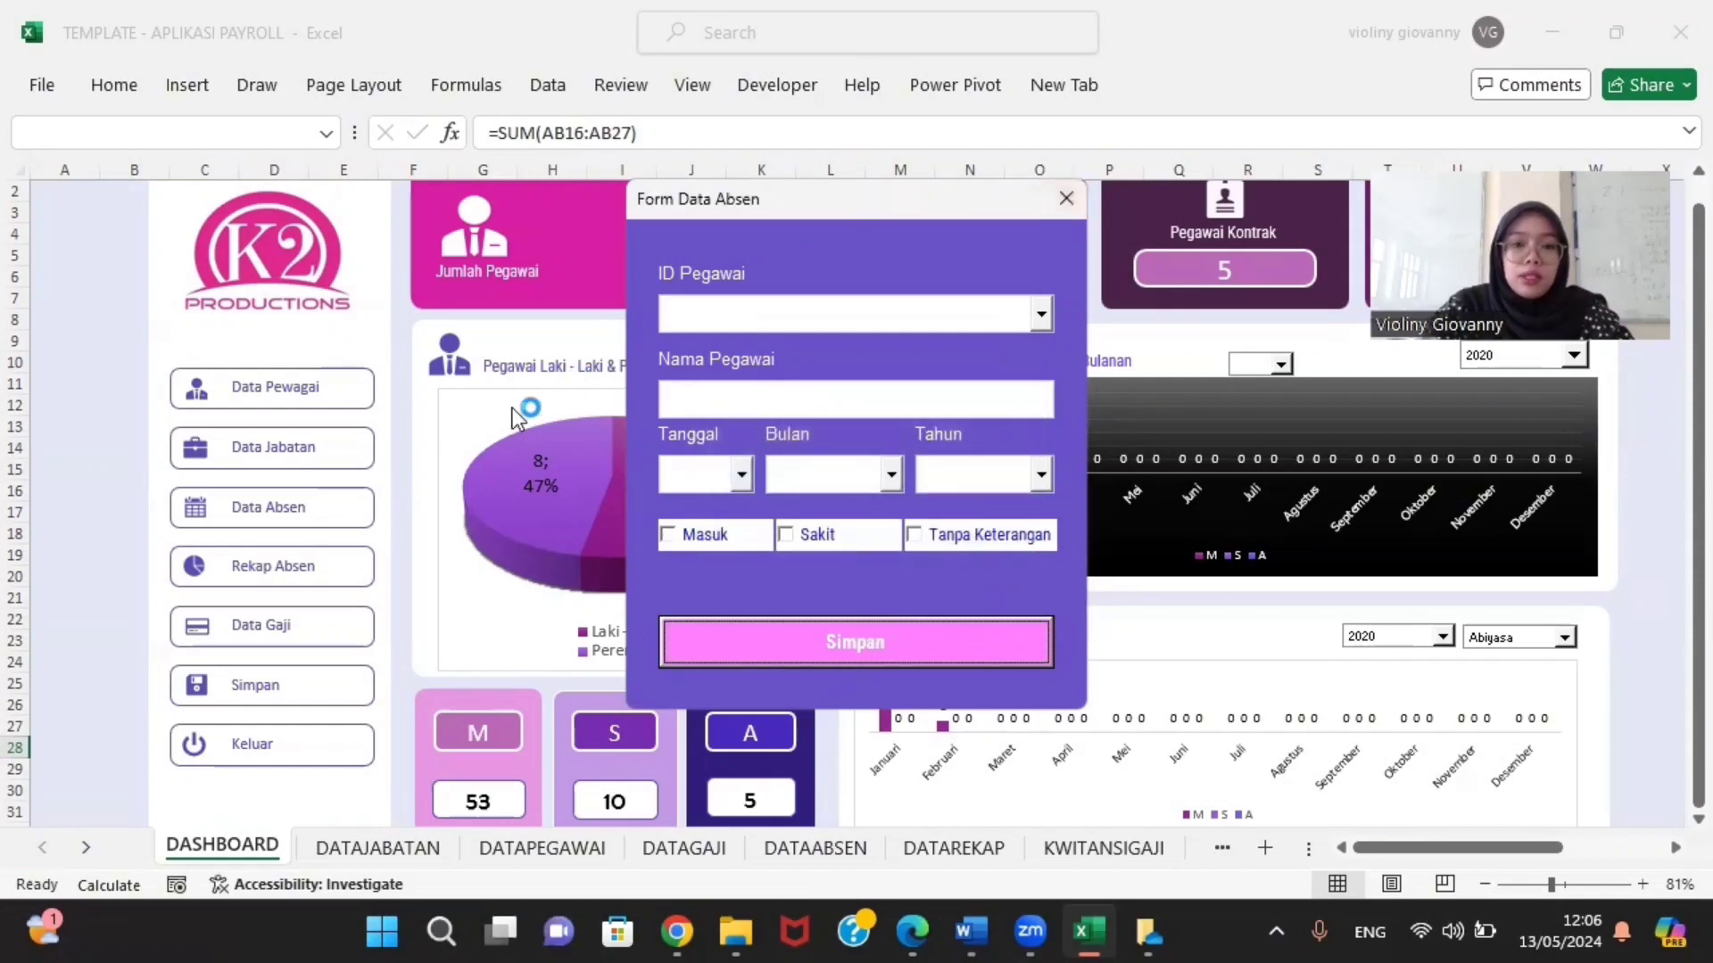
left_click(1067, 197)
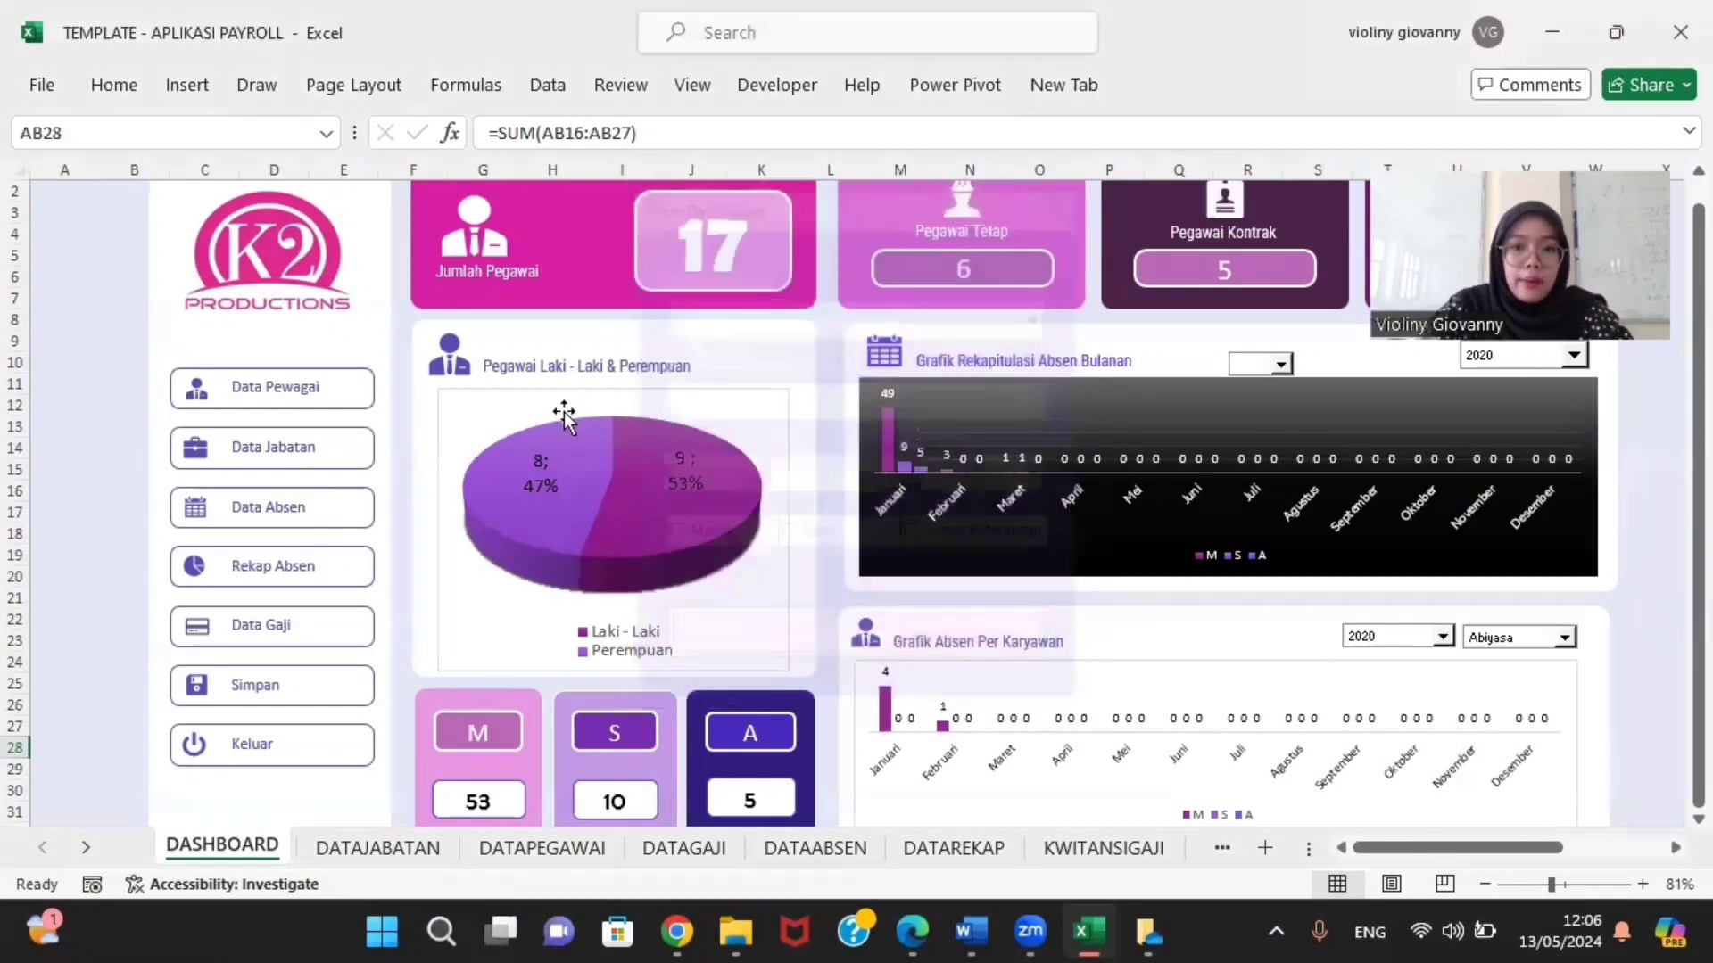
left_click(326, 581)
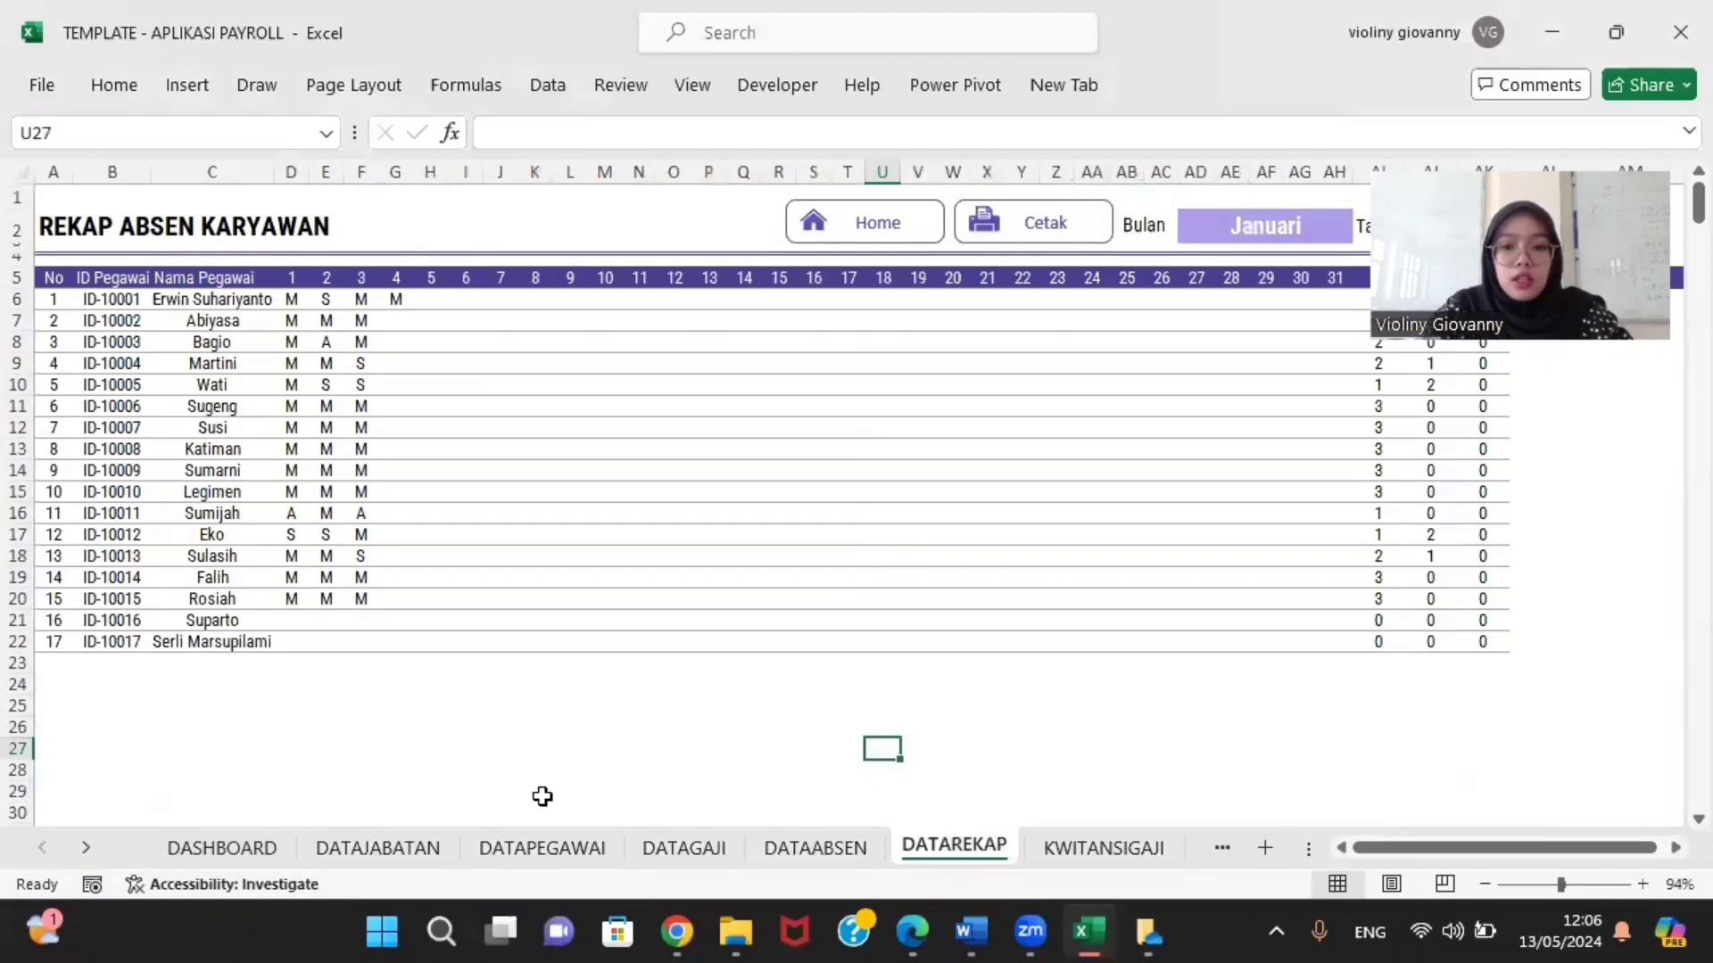
left_click(228, 852)
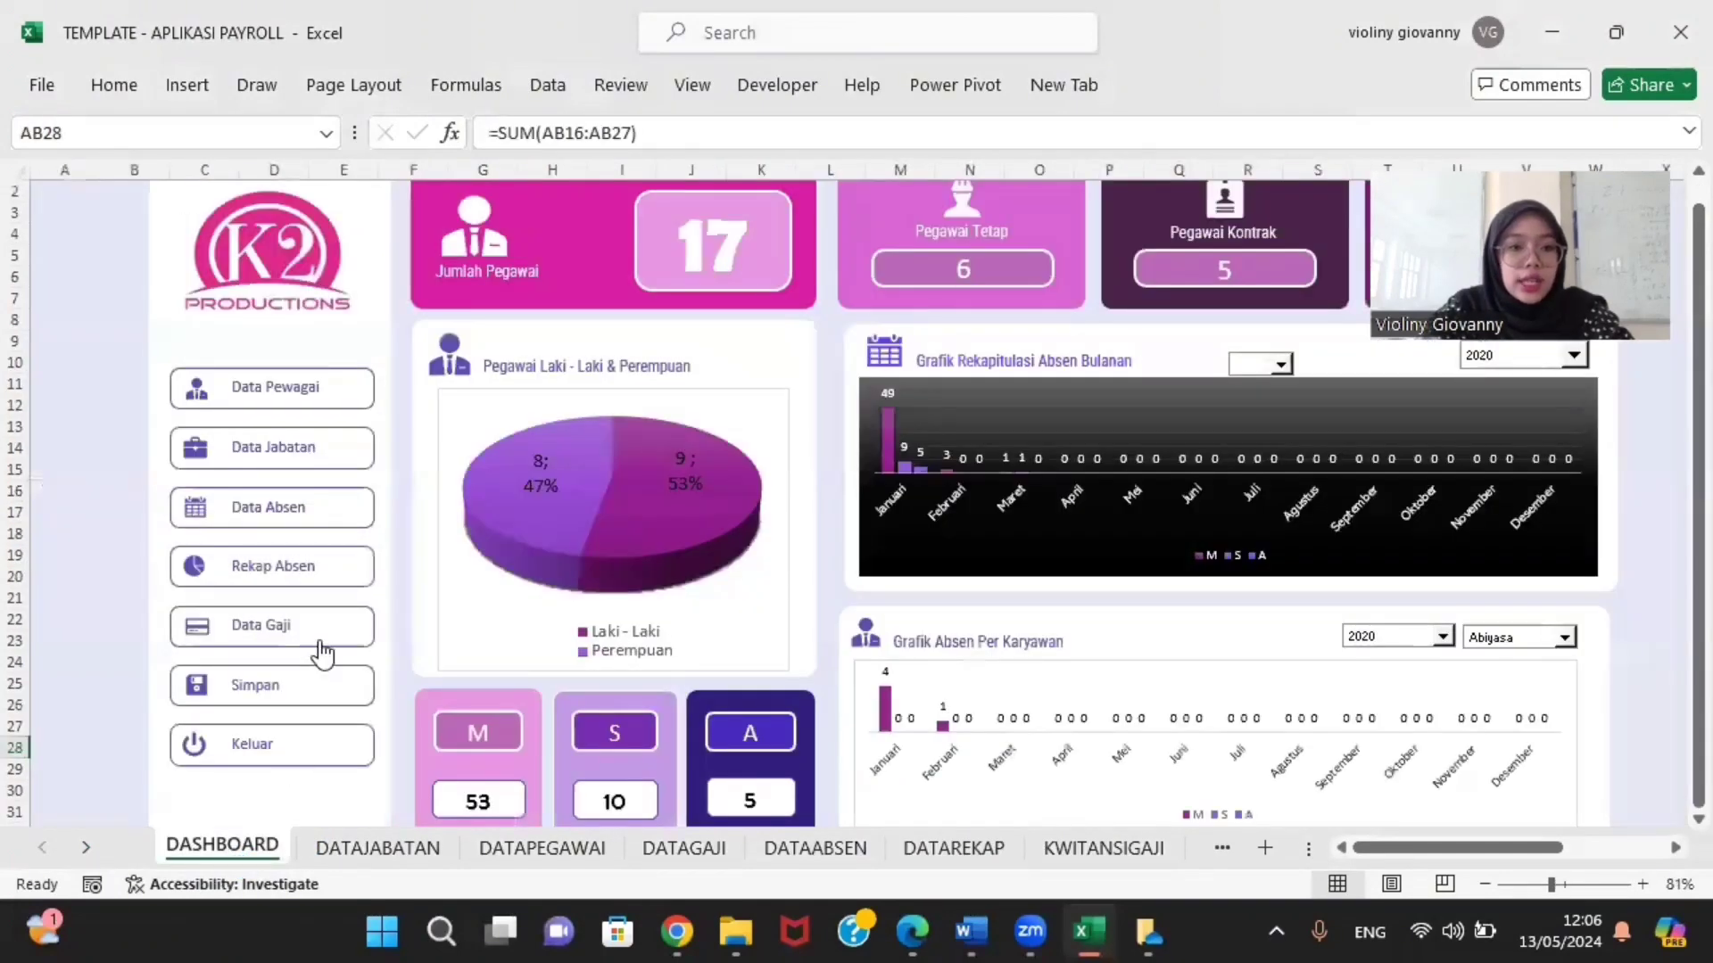
left_click(332, 635)
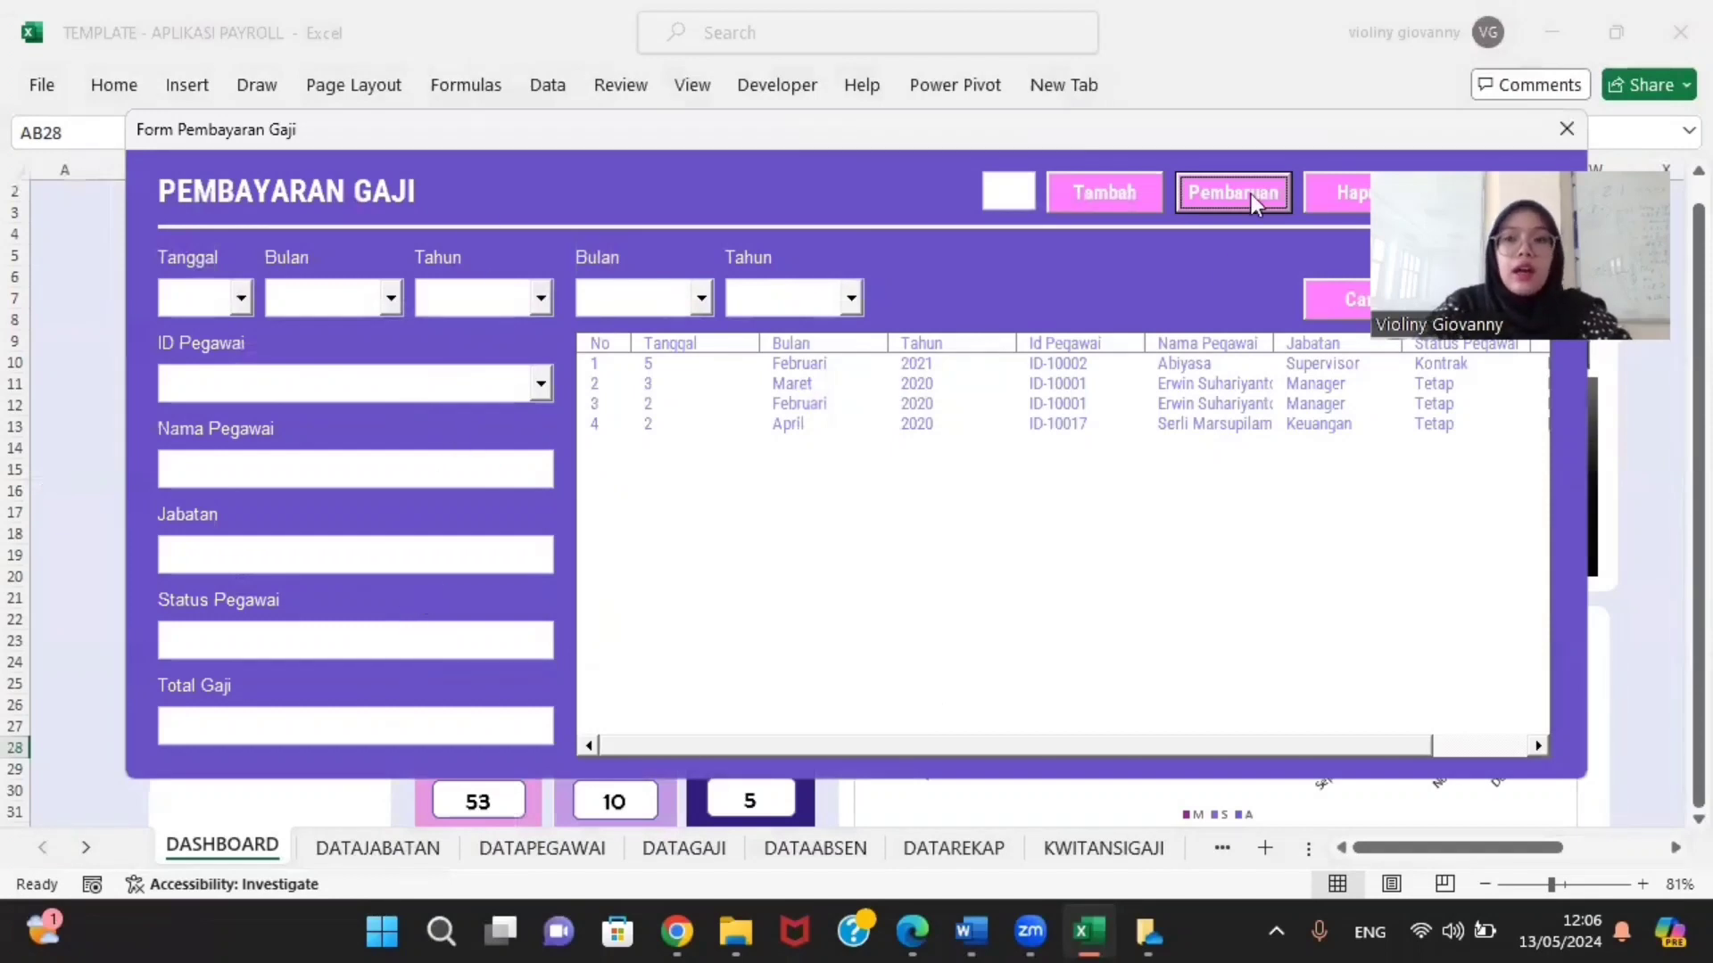
left_click(1561, 136)
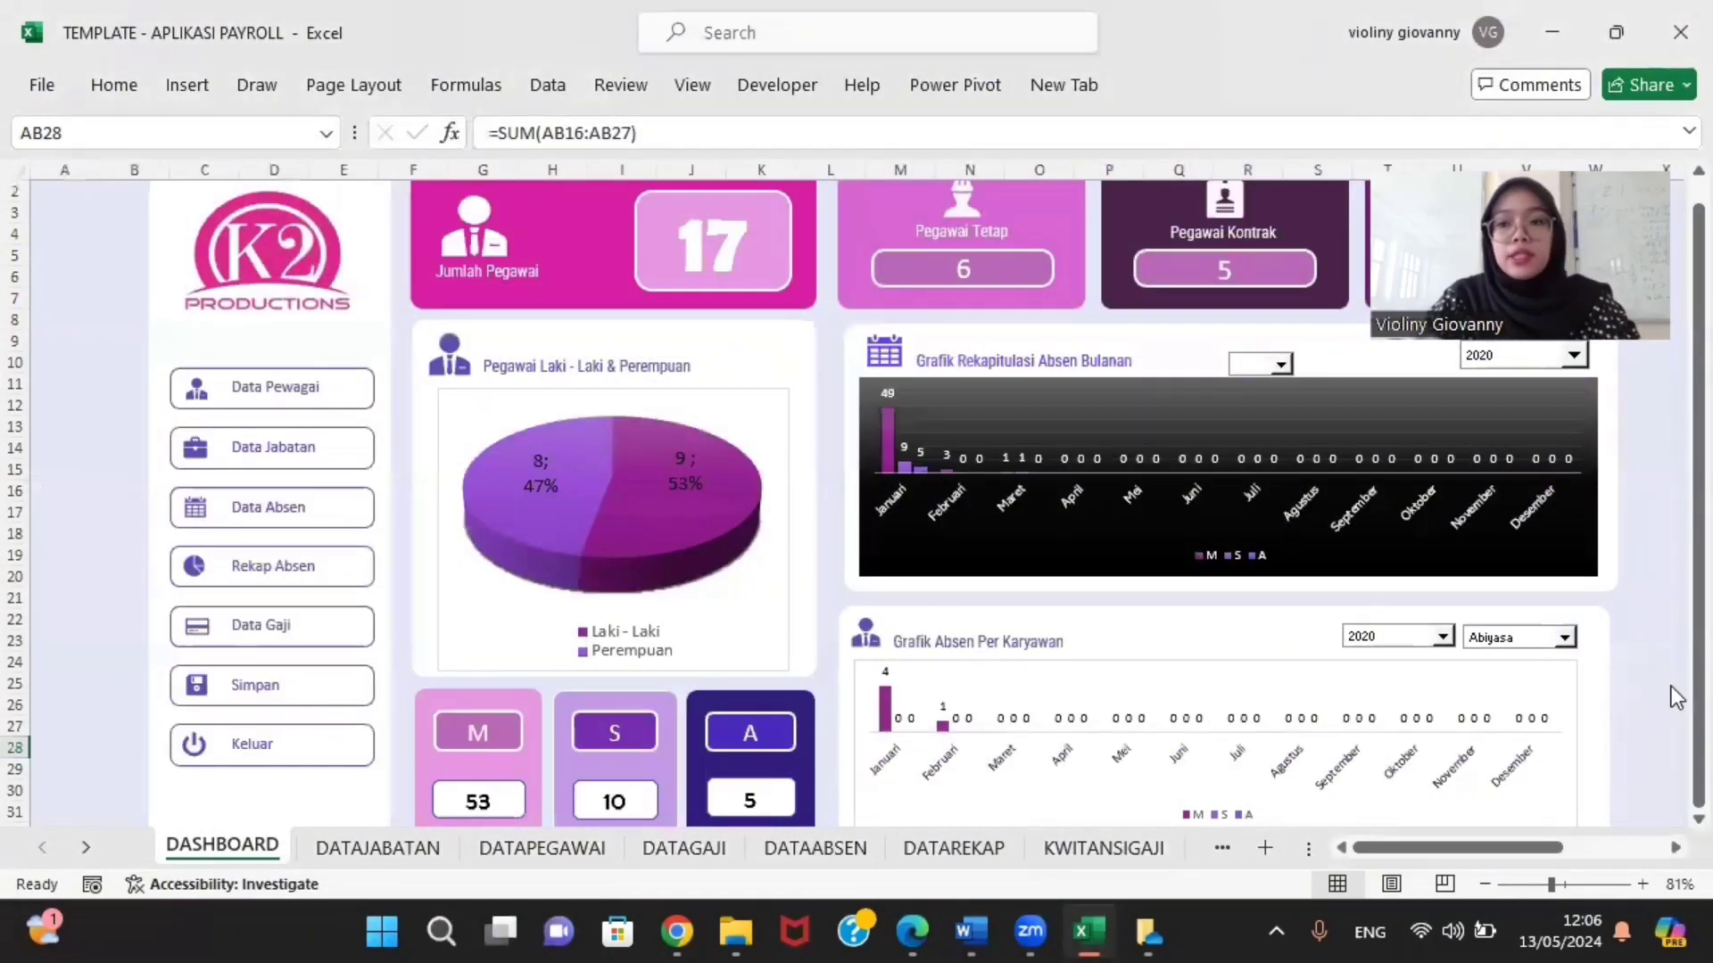
left_click_drag(1694, 694, 1677, 767)
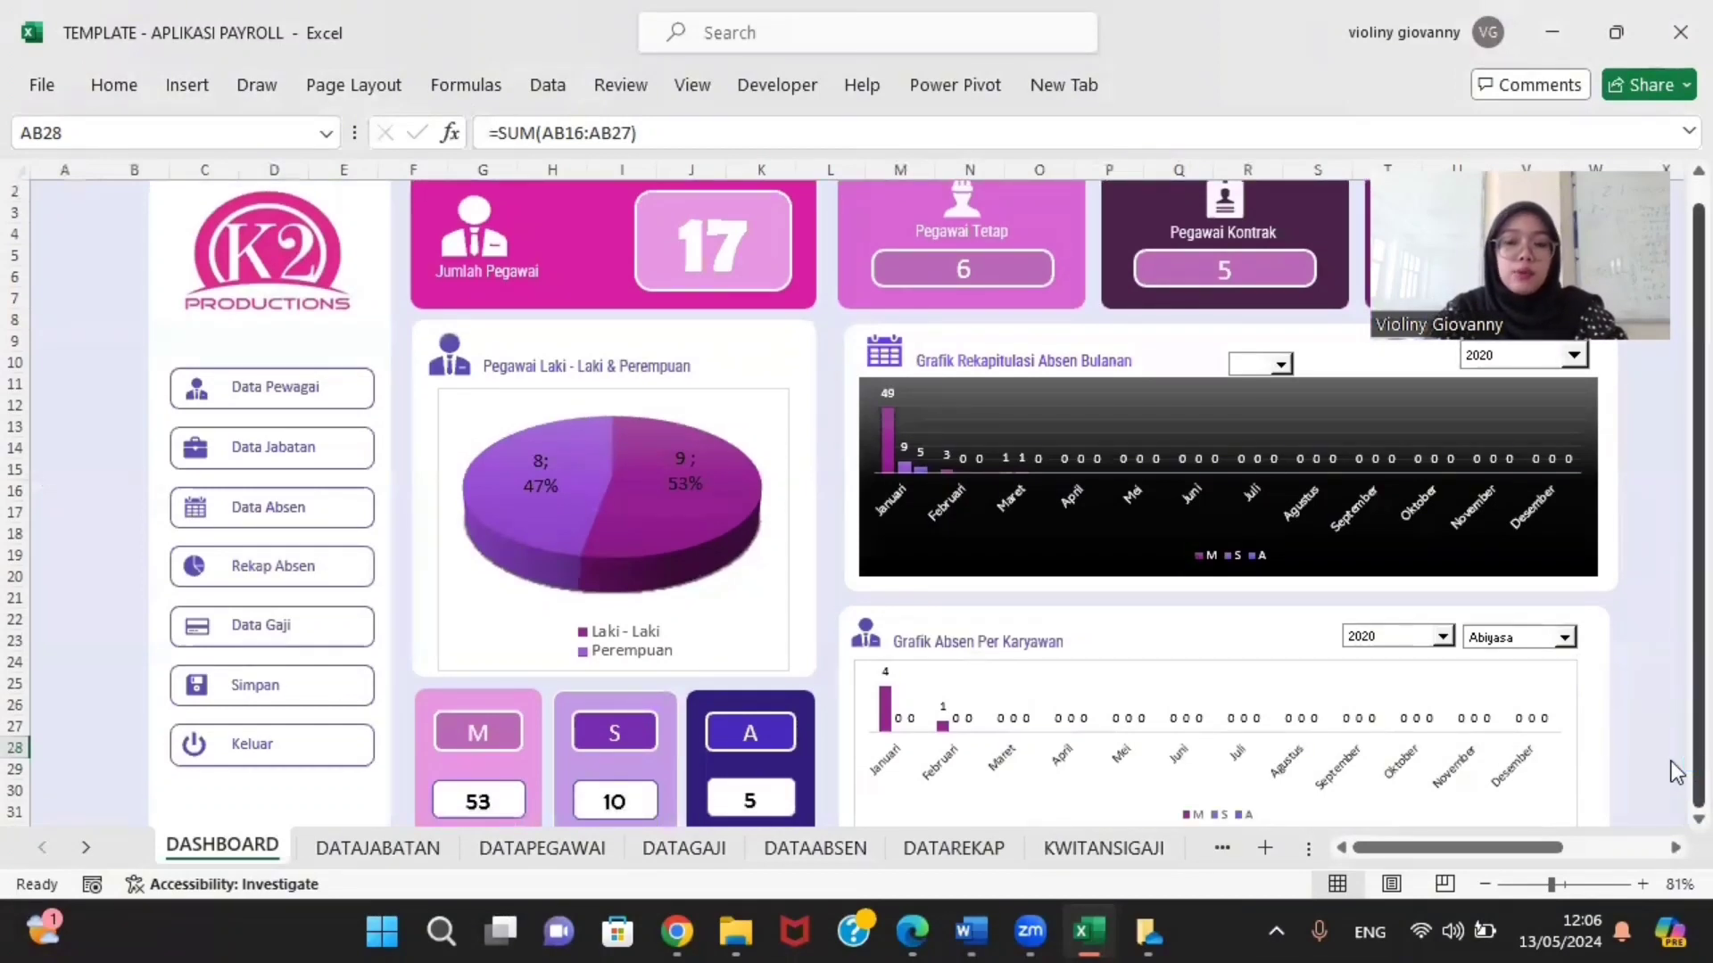
left_click(1674, 765)
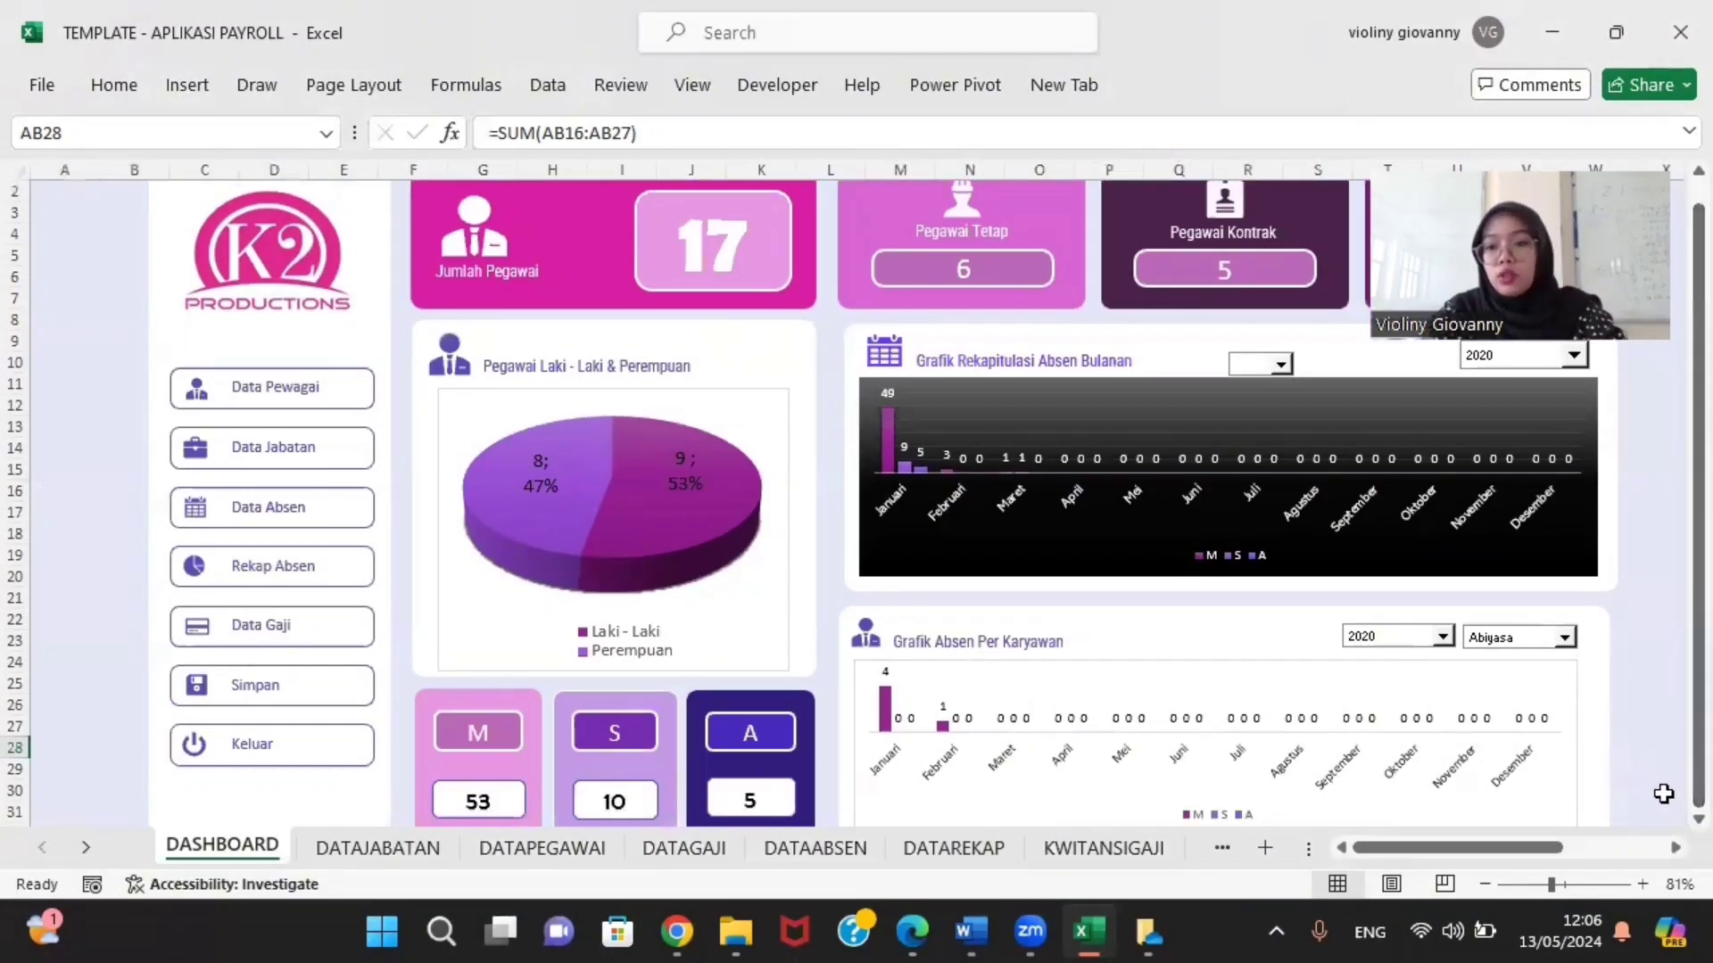
mouse_move(1532, 854)
left_mouse_down()
mouse_move(1575, 852)
mouse_move(1501, 860)
left_mouse_up()
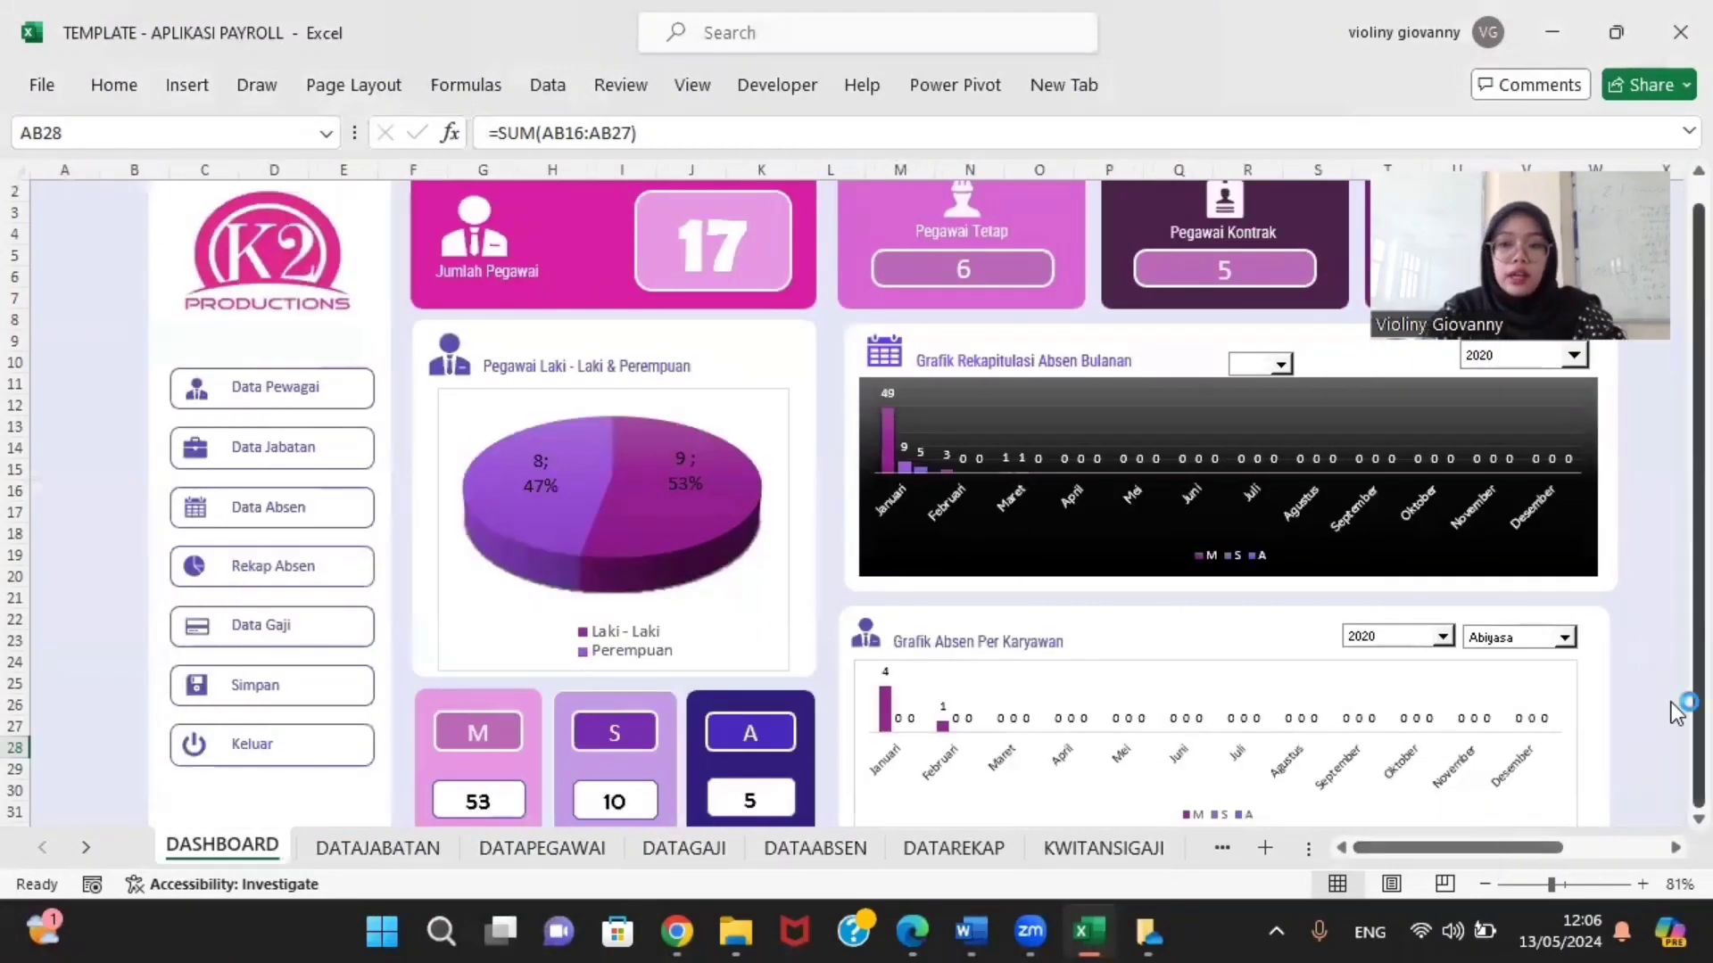